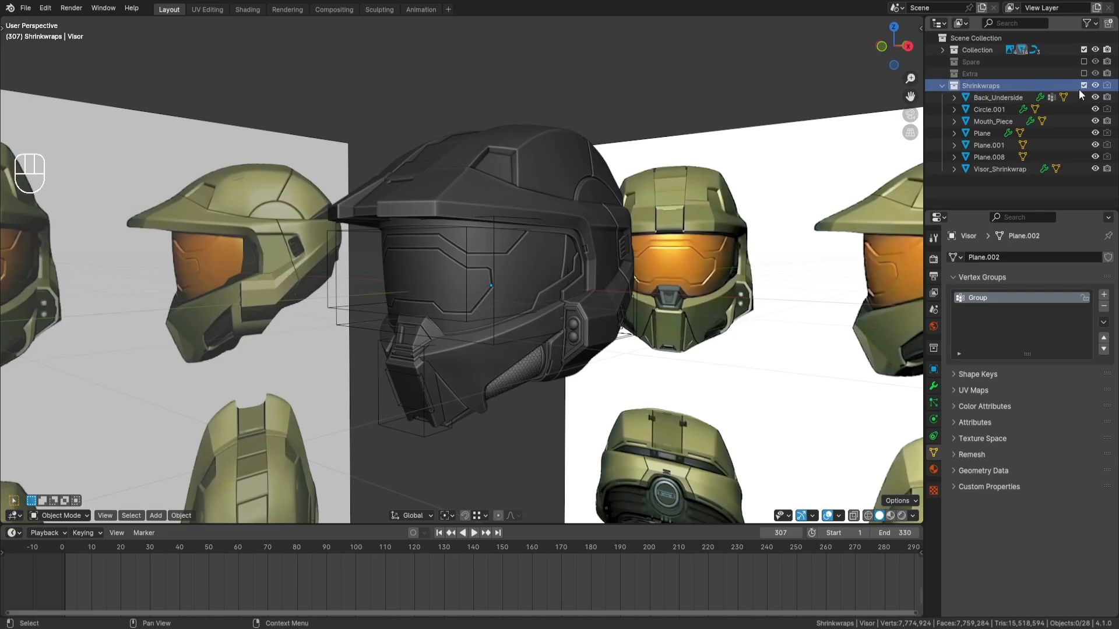
Step: Exclude the Shrinkwraps collection from the view layer and enable the Spare and Extra collections
click(1084, 86)
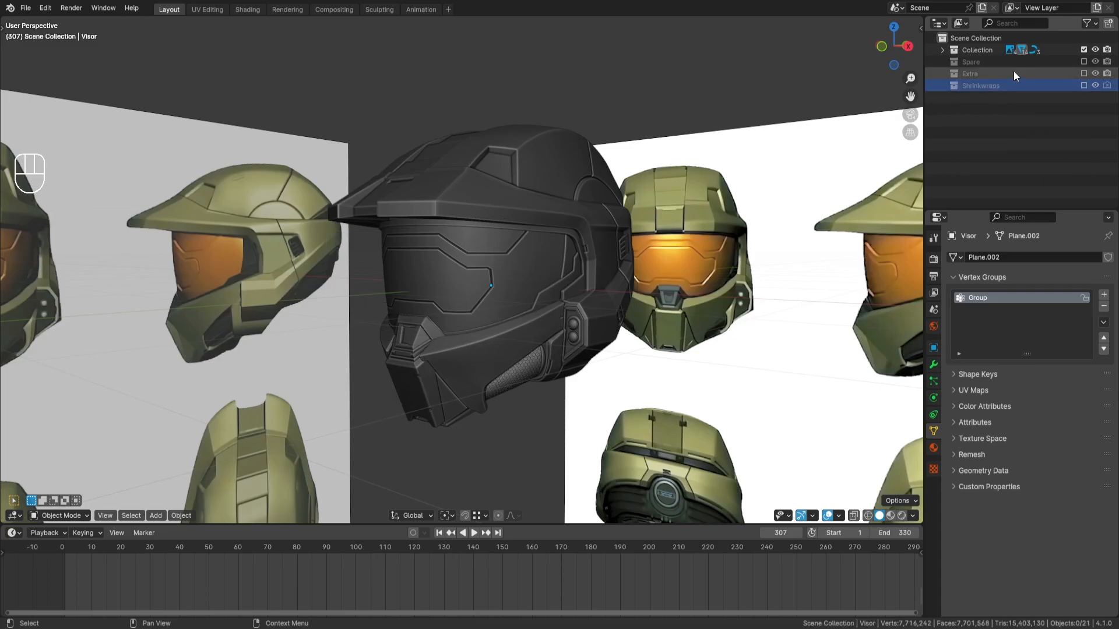
click(1085, 62)
click(1084, 62)
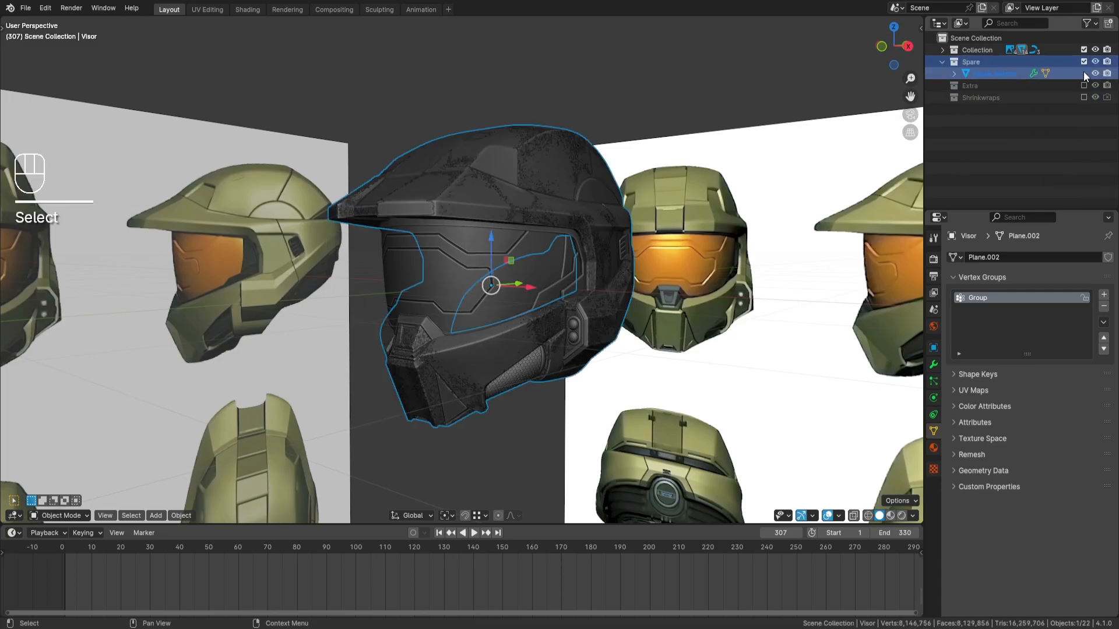
click(1084, 86)
Step: Delete the Spare and Extra collections while keeping their objects in the scene
click(992, 65)
click(992, 88)
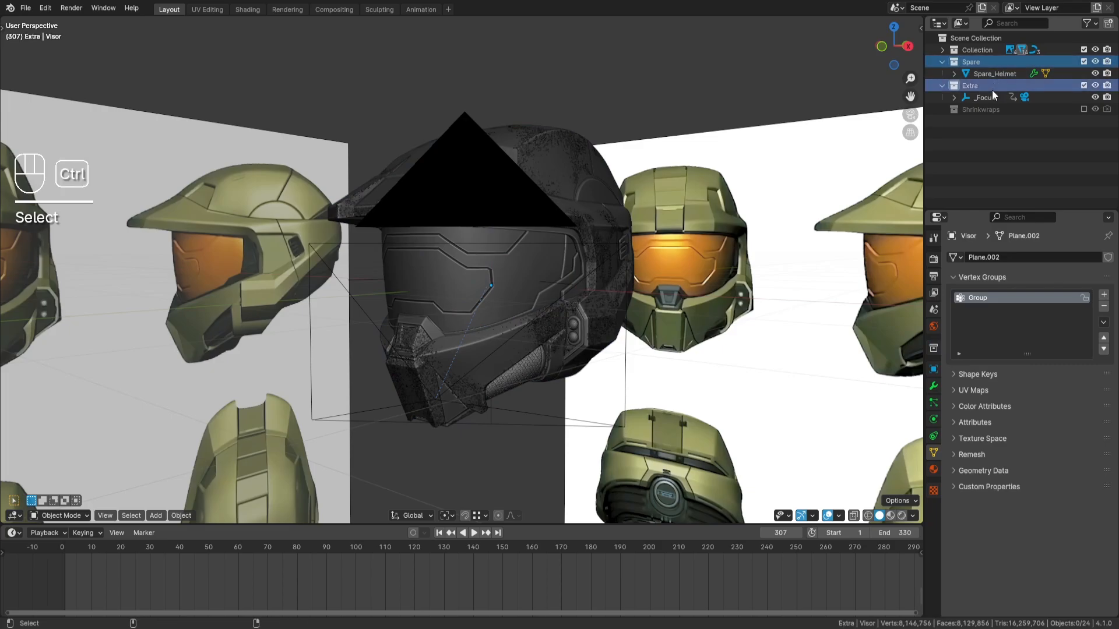
right_click(989, 87)
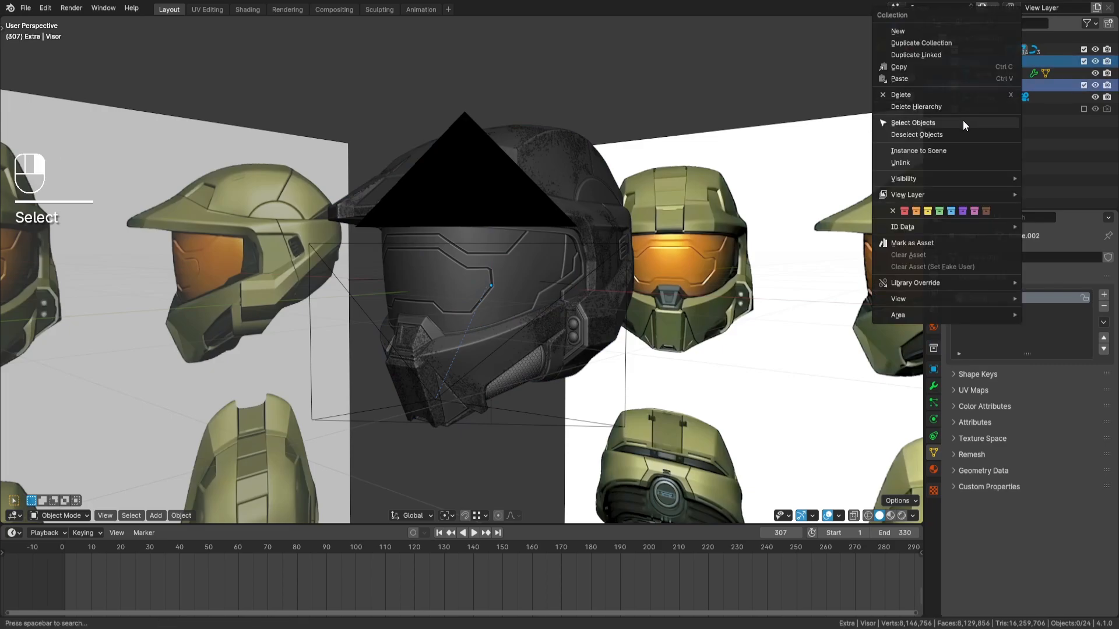
click(944, 94)
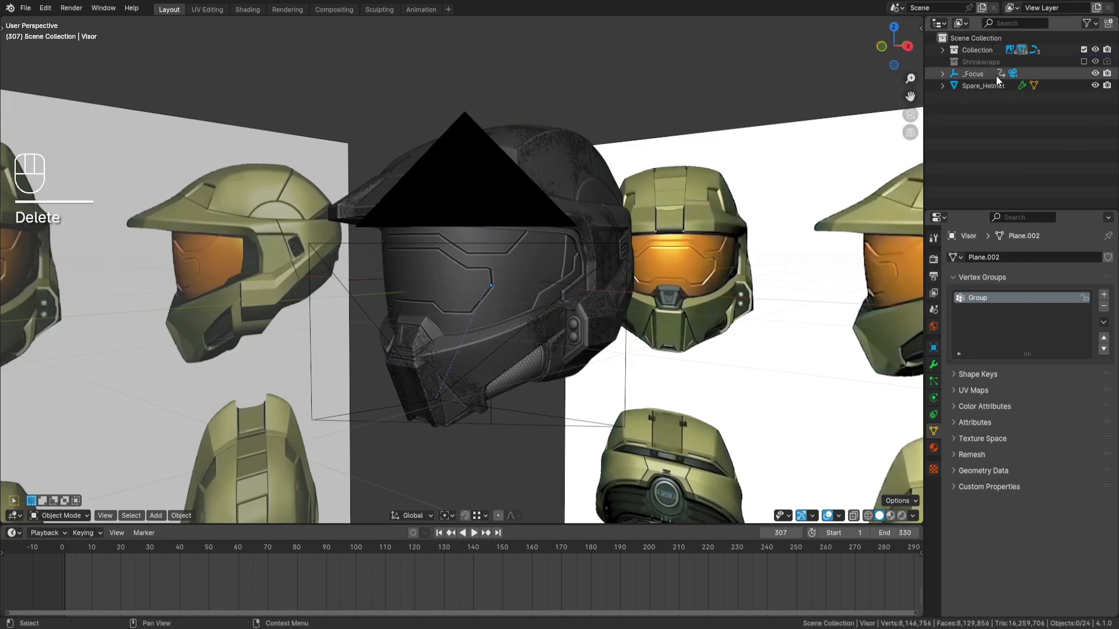
Step: Delete the leftover _Focus empty, the Spare_Helmet mesh and the Camera from the scene
click(980, 75)
ctrl+click(982, 86)
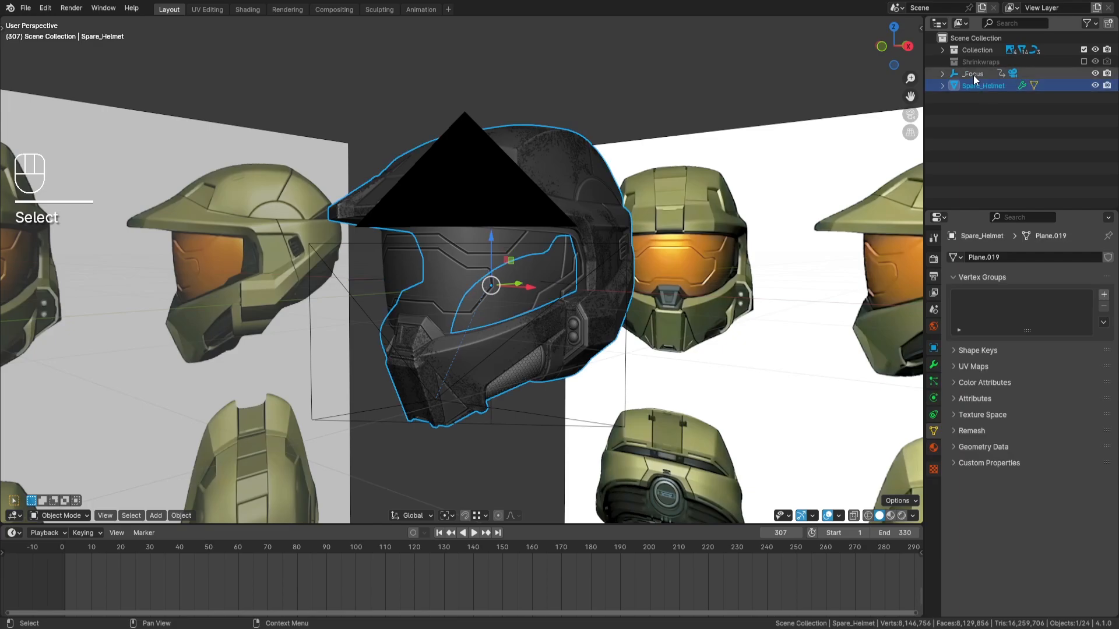
key(x)
click(683, 203)
click(750, 198)
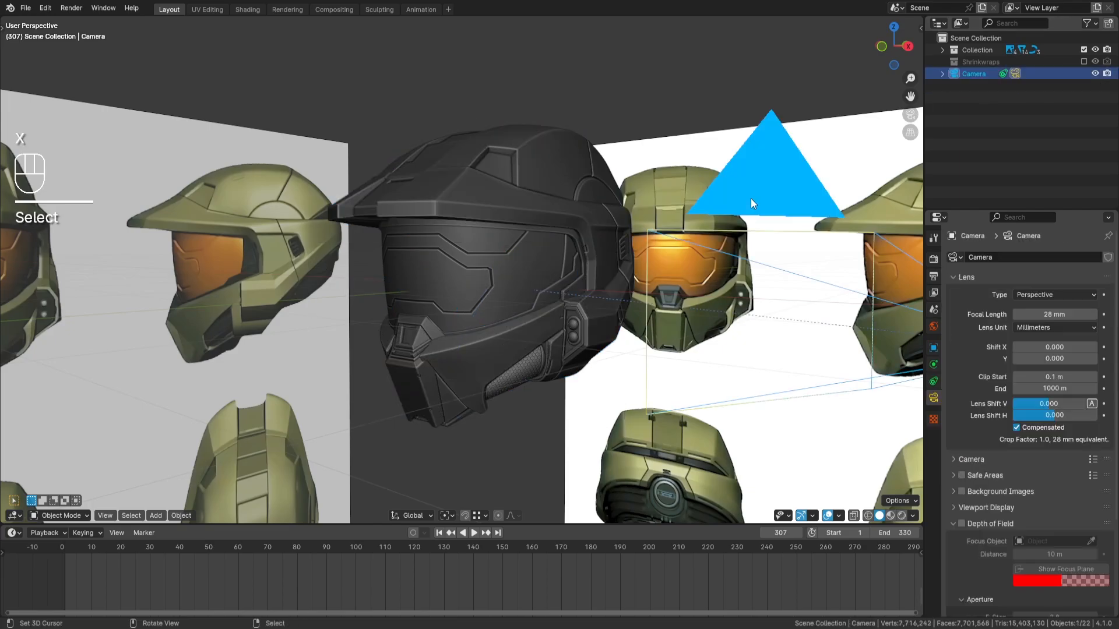
key(x)
click(751, 204)
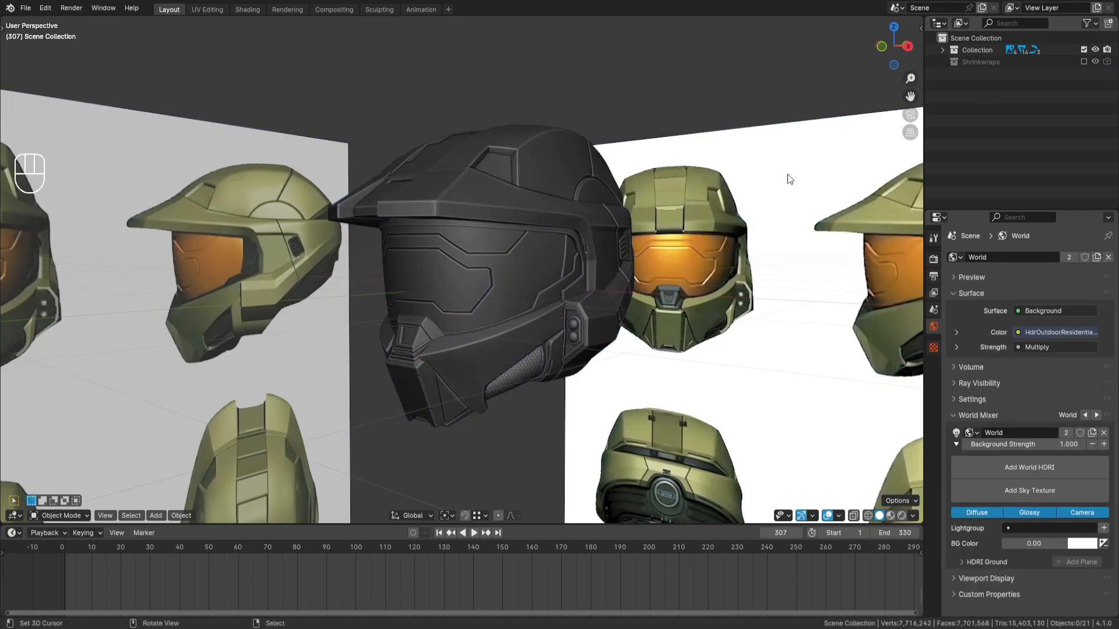
Step: Select a reference image, extend the selection to all objects of the same type, and delete them
click(729, 138)
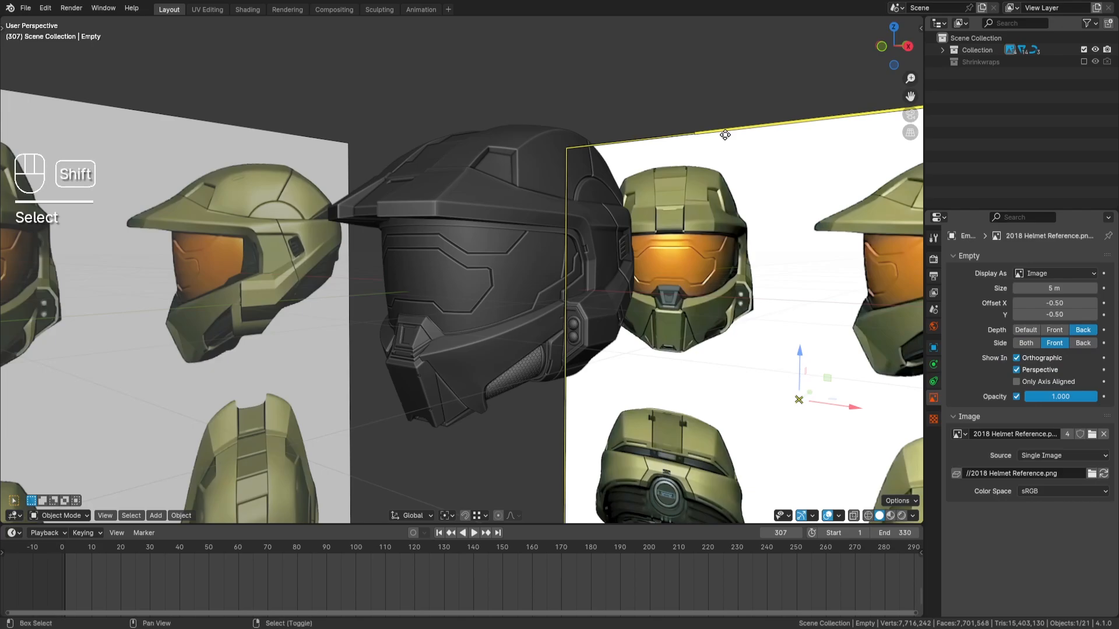
key(shift+g)
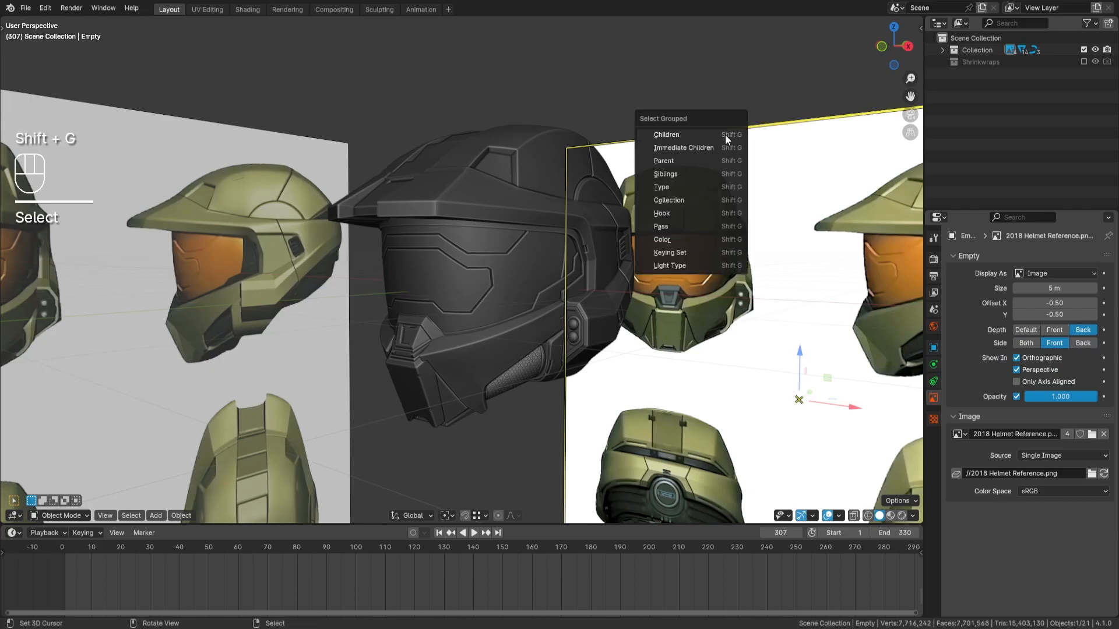
click(697, 189)
key(x)
click(695, 186)
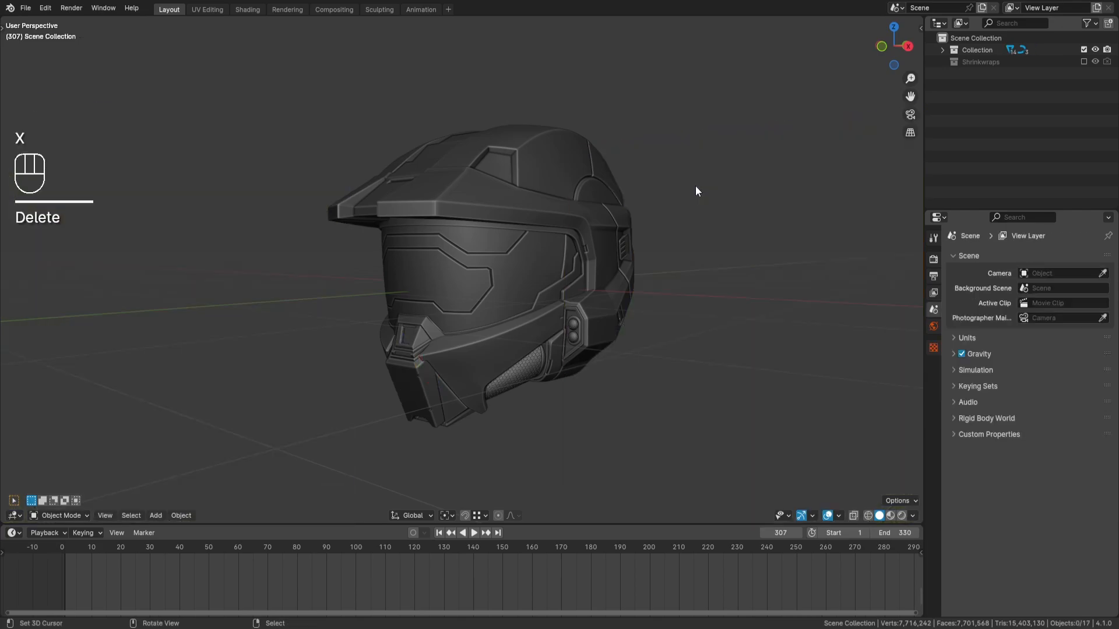
Step: Save the helmet file
key(ctrl+a)
click(670, 226)
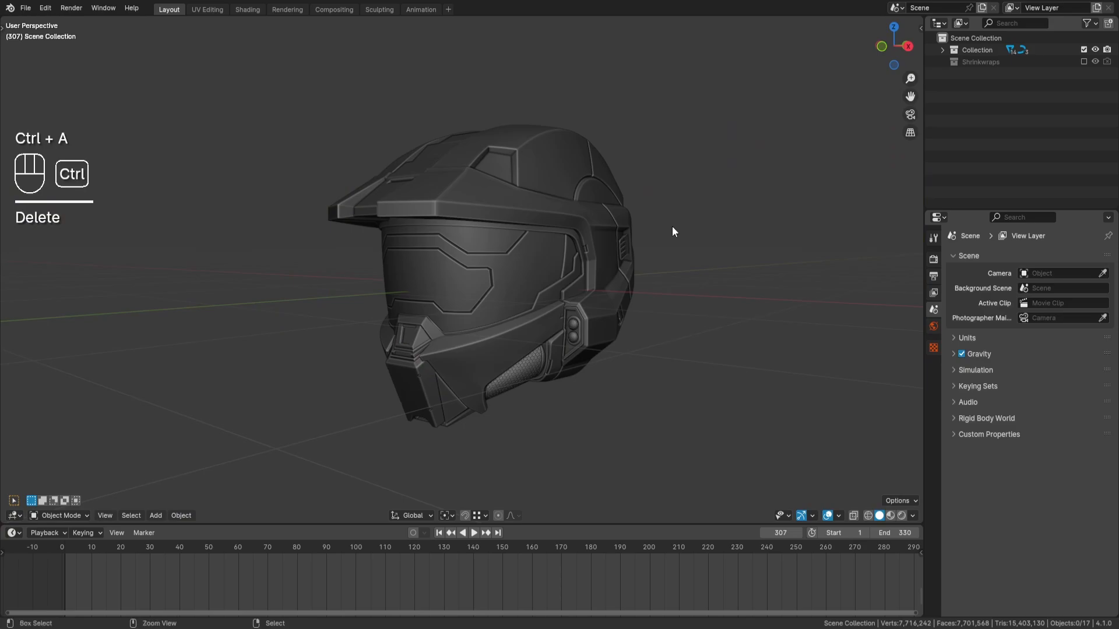
key(ctrl+s)
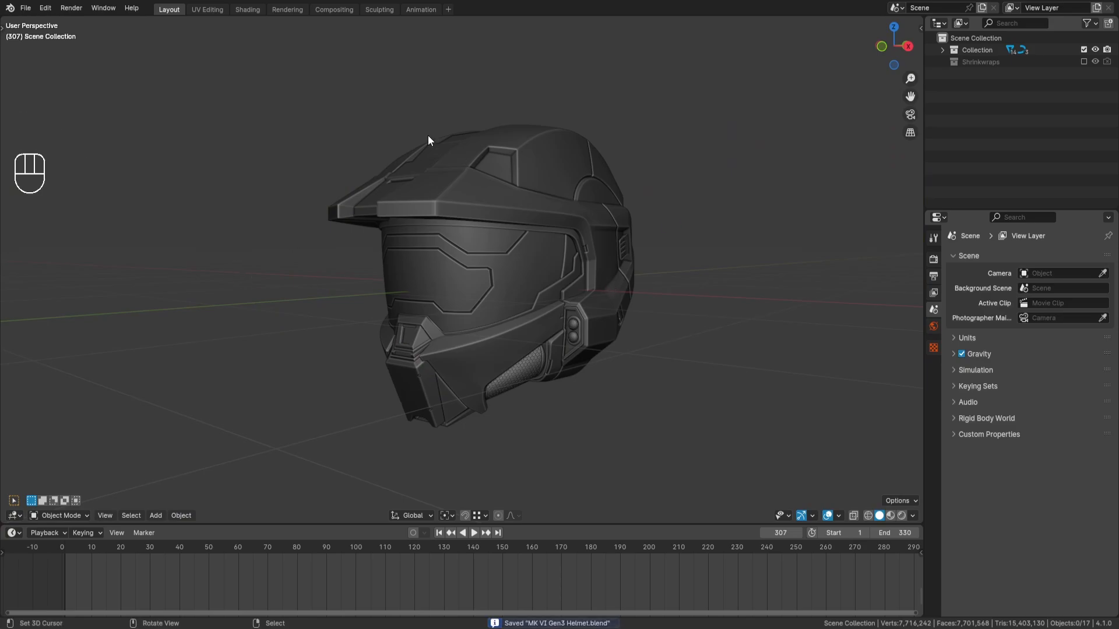
Step: Enter Edit Mode on Main_Helmet and turn off the Creases overlay to inspect its other edge markings
middle_drag(586, 268, 564, 315)
scroll(562, 279, up, 4)
mouse_move(561, 233)
middle_down()
mouse_move(558, 224)
mouse_move(539, 238)
mouse_move(581, 228)
middle_up()
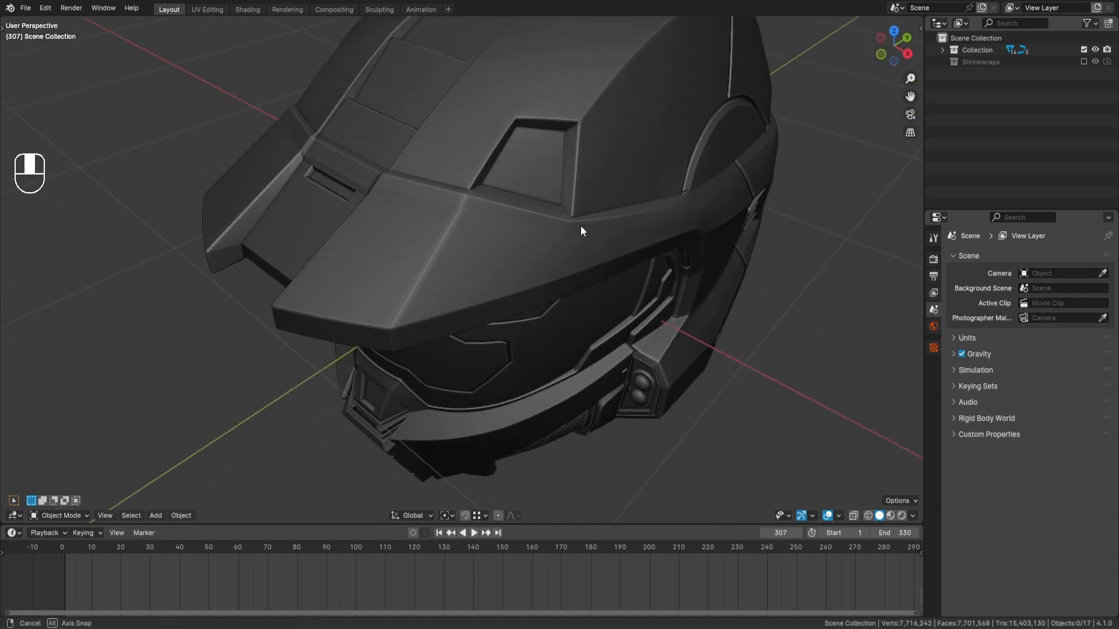
scroll(518, 236, up, 3)
click(462, 237)
key(Tab)
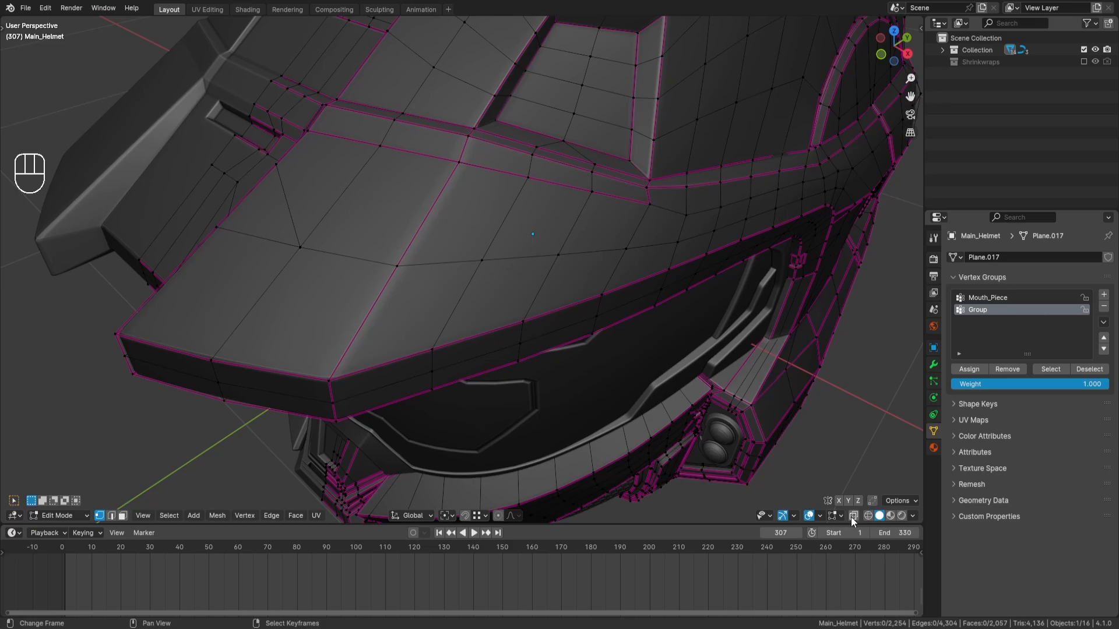
click(913, 517)
mouse_move(821, 515)
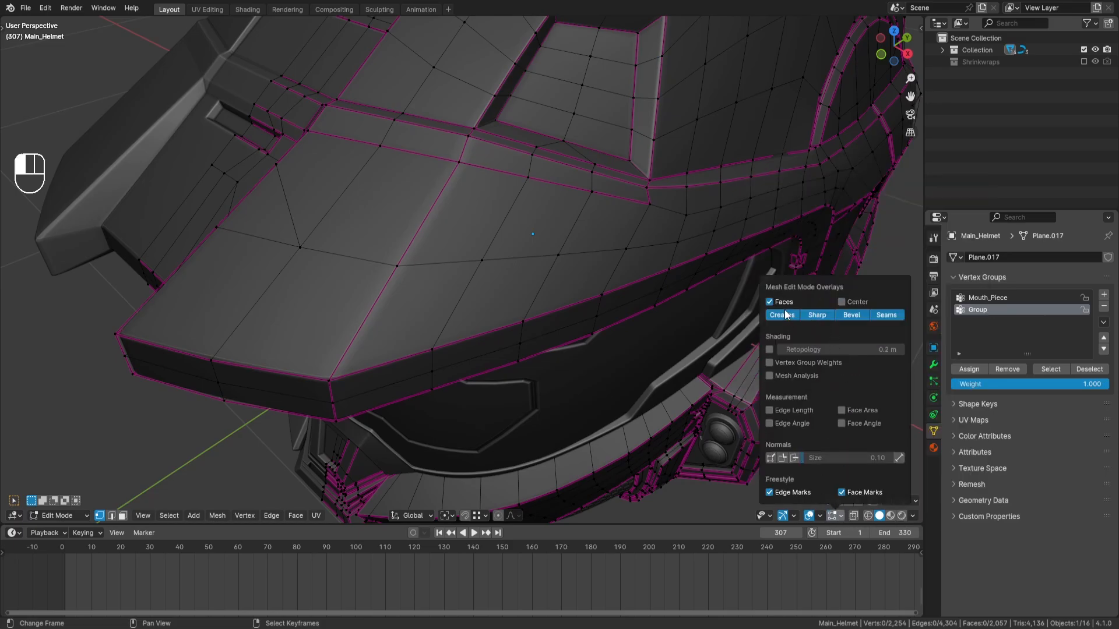
click(785, 310)
Step: Turn the Creases overlay back on and return Main_Helmet to Object Mode
scroll(635, 306, down, 3)
middle_drag(651, 327, 674, 295)
click(835, 515)
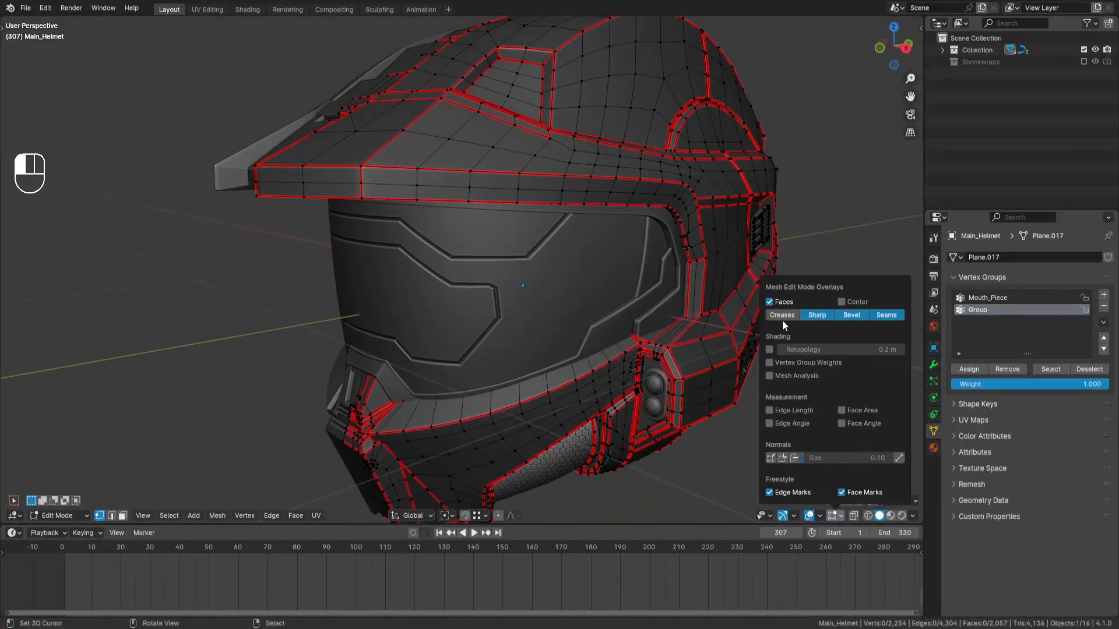
click(778, 311)
middle_drag(747, 303, 761, 305)
key(Tab)
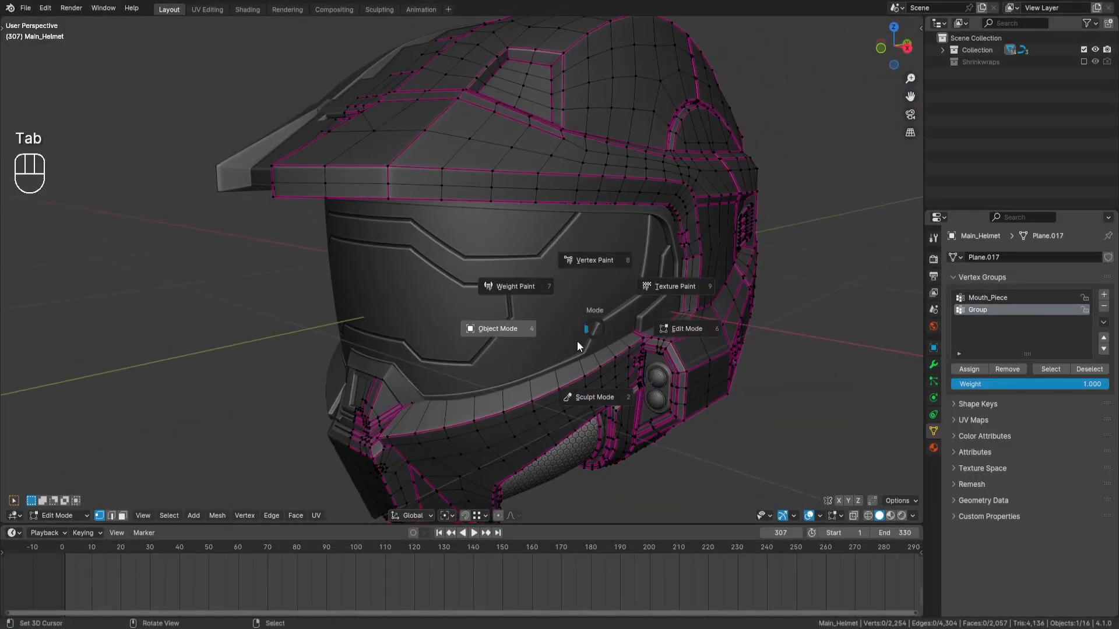
Step: Select all helmet objects with Main_Helmet as the active one and enter Edit Mode on them together
middle_drag(577, 285, 561, 255)
key(a)
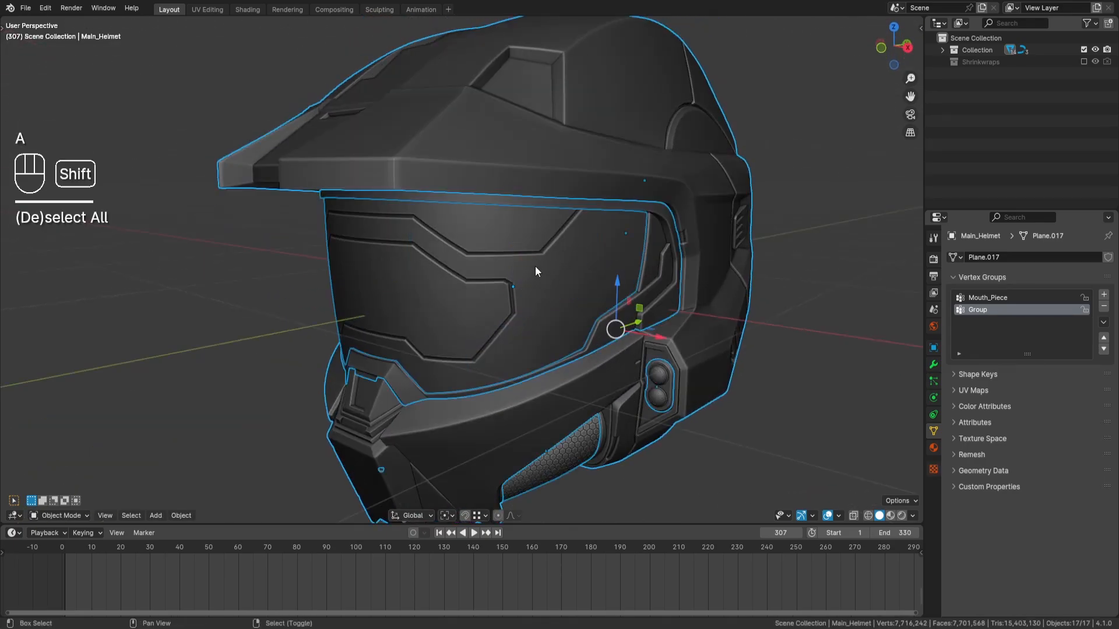
shift+click(466, 146)
shift+click(460, 148)
key(Tab)
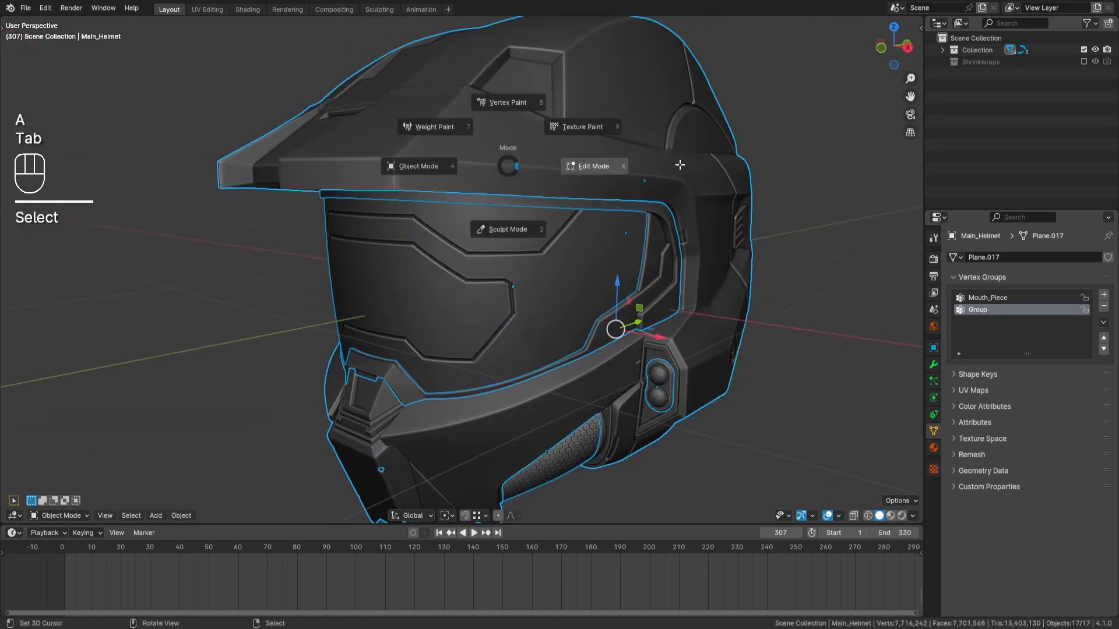
click(679, 165)
Step: Clear the sharp marks from all edges of the helmet meshes, deselect everything and return to Object Mode
key(a)
key(ctrl+e)
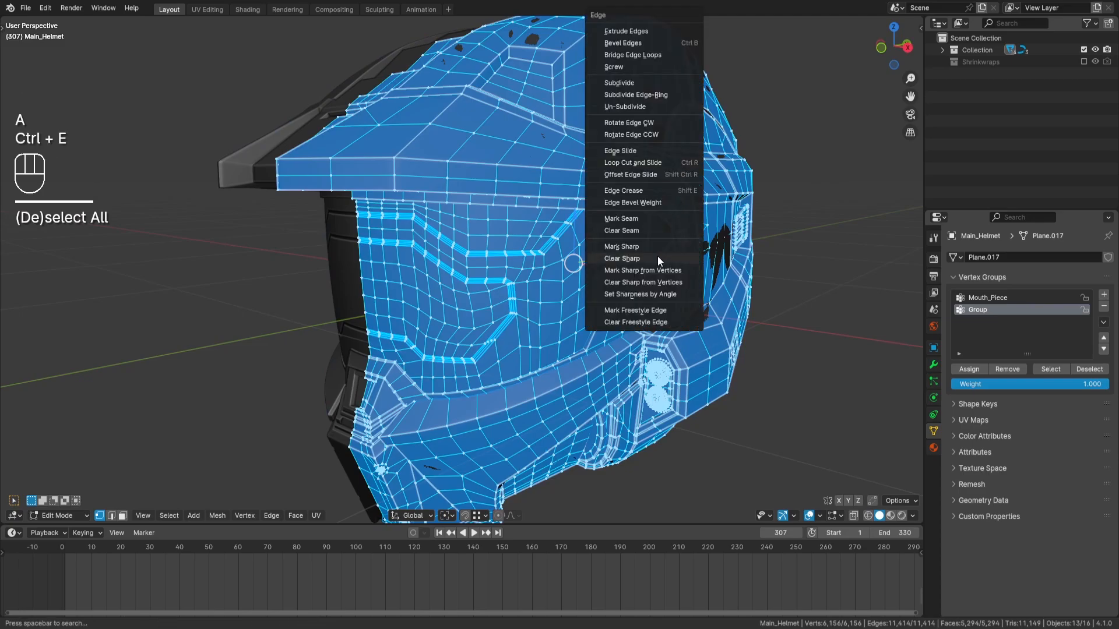
click(622, 247)
scroll(657, 272, down, 4)
key(a)
key(a)
key(Tab)
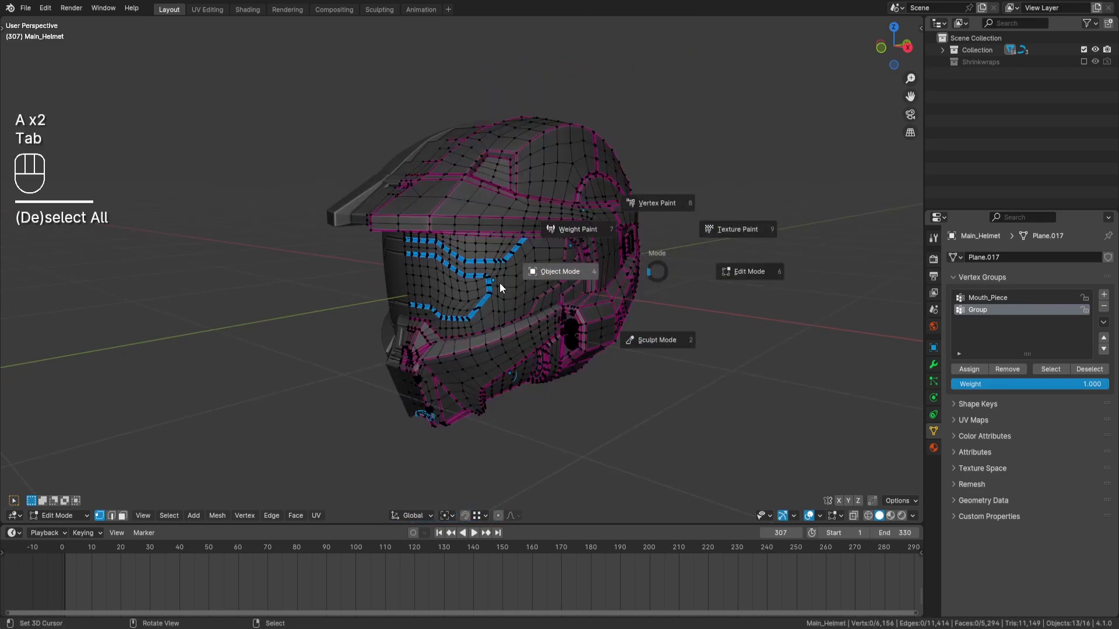
click(540, 285)
Step: Turn off the viewport display of Main_Helmet's Subdivision modifier and enter Edit Mode with nothing selected
middle_drag(540, 284, 640, 260)
scroll(540, 334, up, 4)
click(540, 334)
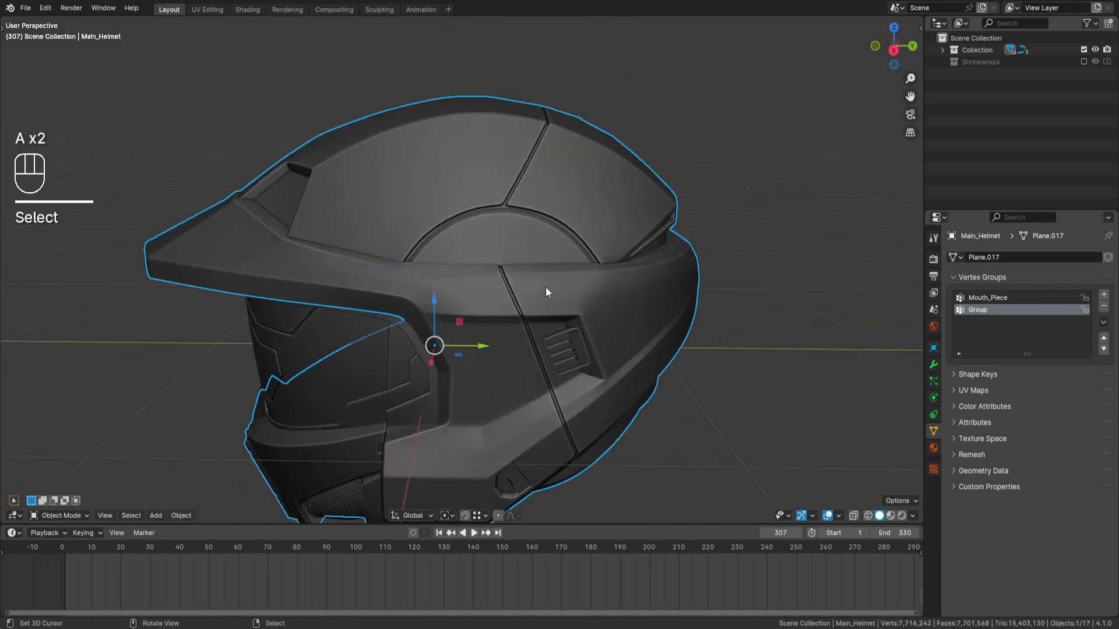
click(933, 364)
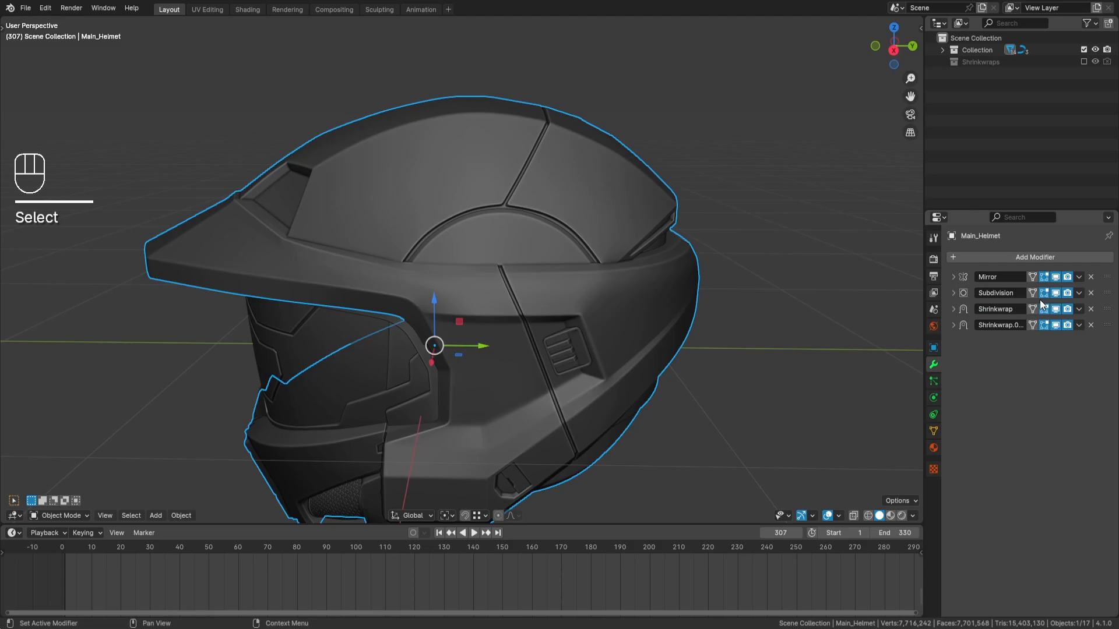
click(1055, 293)
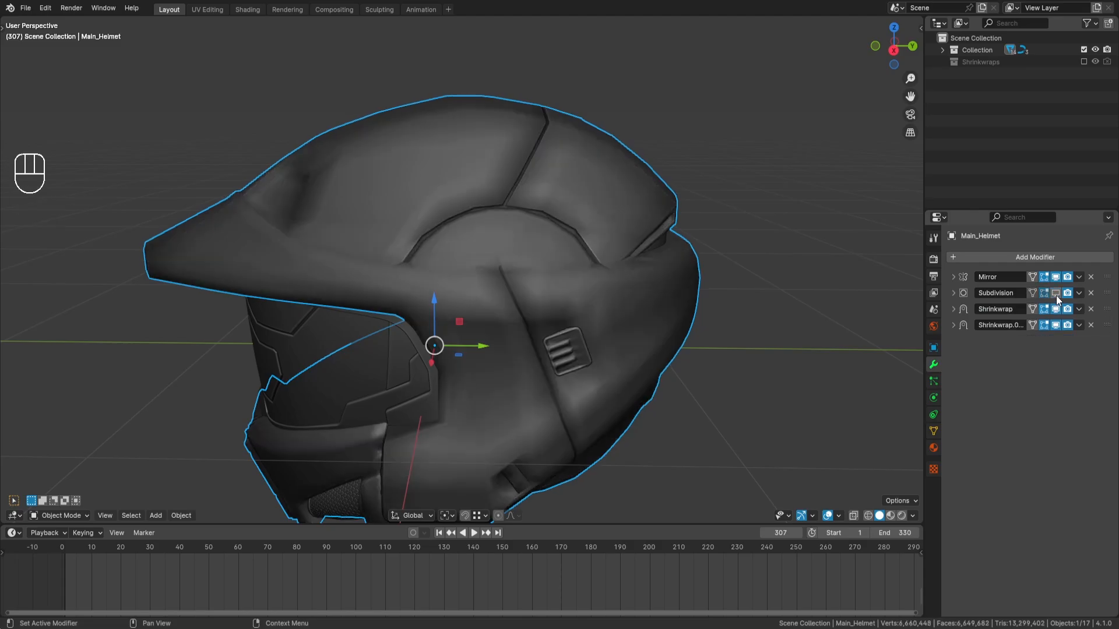
mouse_move(583, 238)
middle_down()
mouse_move(578, 338)
mouse_move(590, 246)
middle_up()
middle_drag(593, 309, 597, 295)
scroll(634, 199, up, 2)
middle_drag(634, 198, 617, 233)
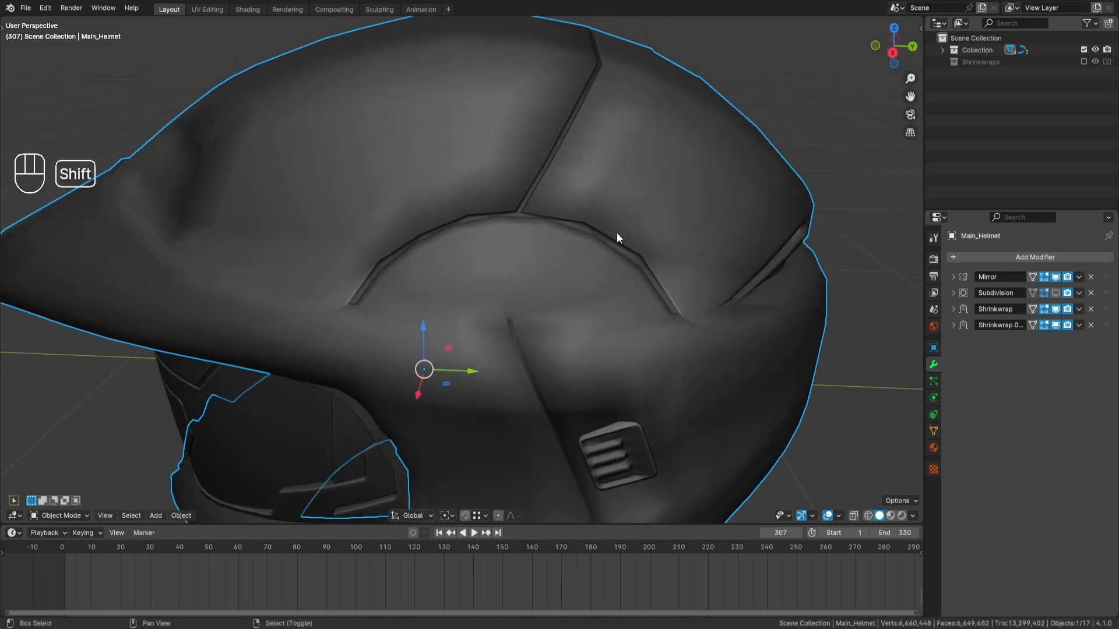
key(Tab)
key(a)
key(a)
Step: Draw an annotation loop around the arched panel on the side of the helmet
key(d)
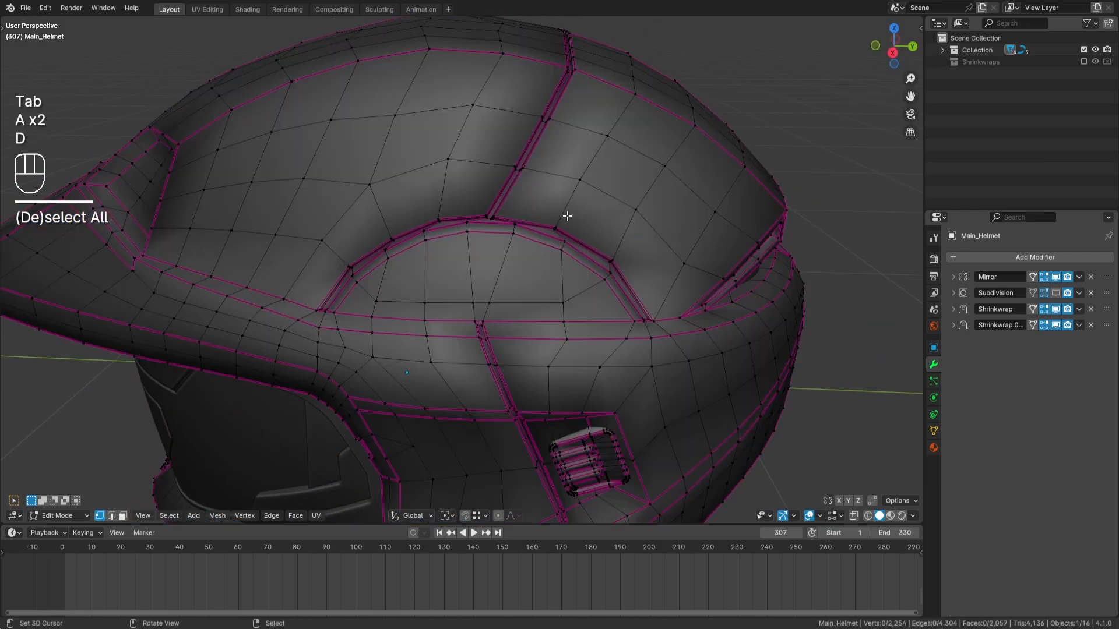
mouse_move(568, 208)
mouse_down()
mouse_move(411, 206)
mouse_move(311, 348)
mouse_move(669, 348)
mouse_move(548, 211)
mouse_up()
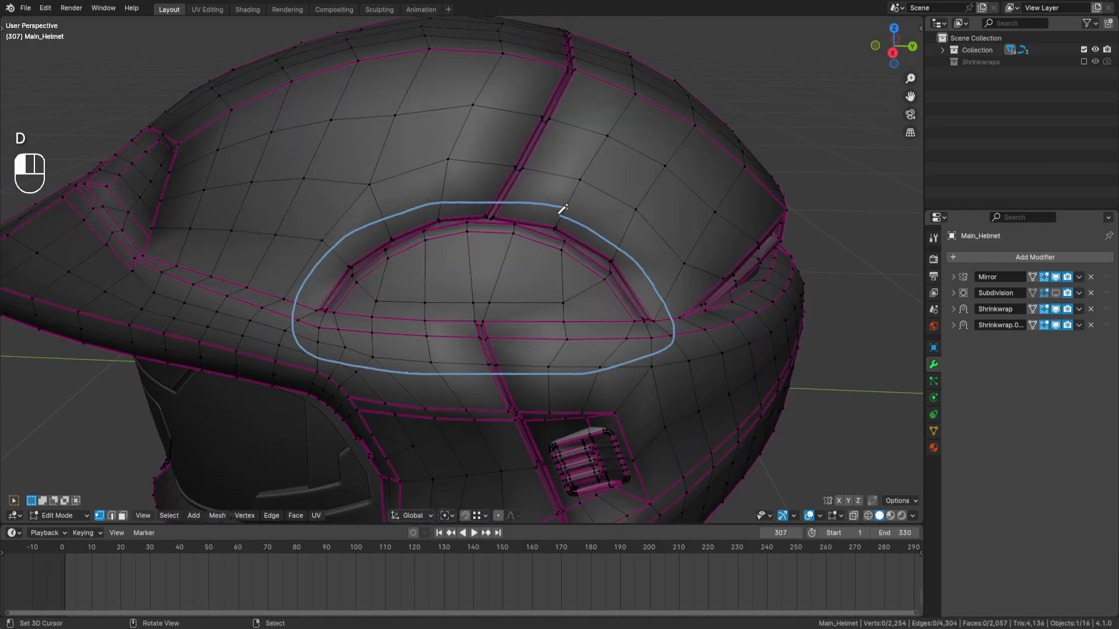
middle_drag(385, 279, 396, 267)
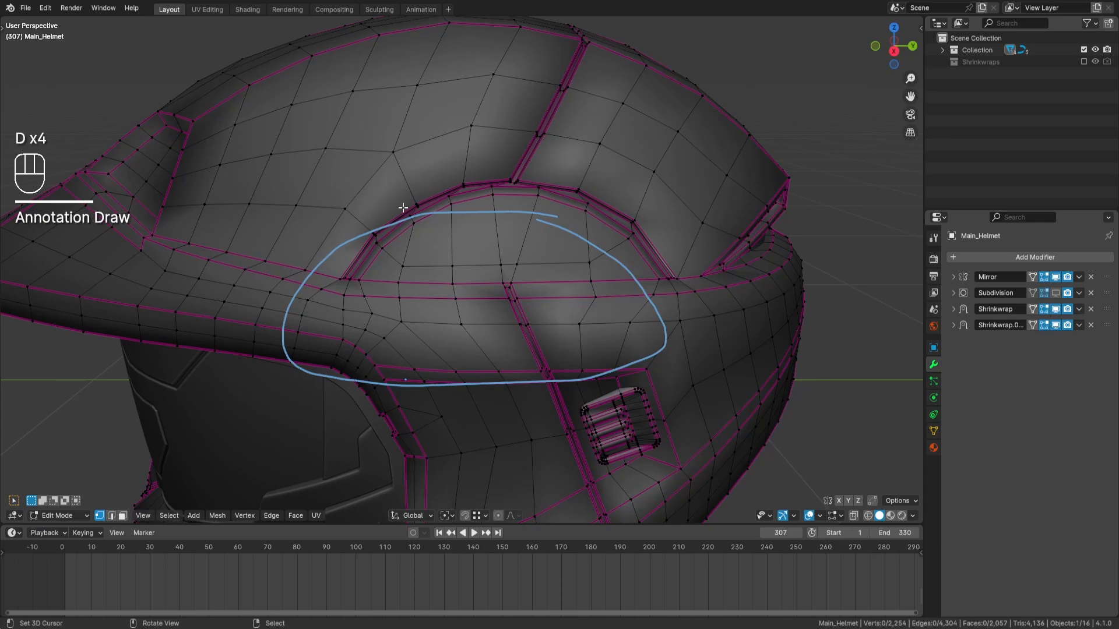
mouse_move(403, 207)
middle_down()
mouse_move(425, 210)
mouse_move(420, 217)
middle_up()
Step: Annotate short strokes across the edge segments along the side panel's arch, and erase all the annotations
key(d)
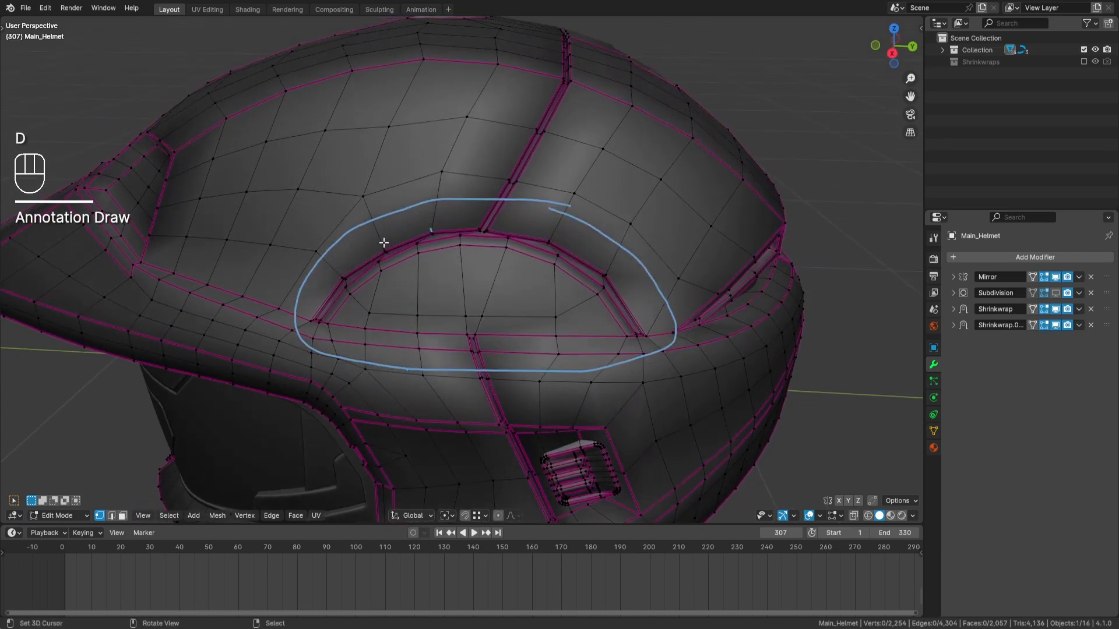
drag(383, 244, 385, 256)
drag(348, 290, 467, 252)
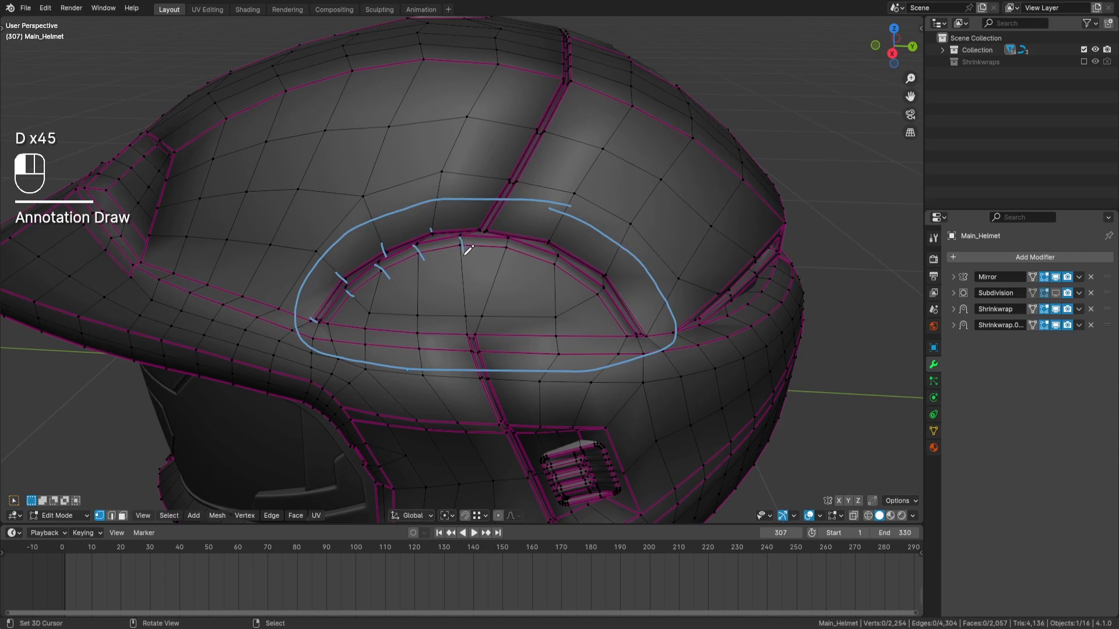
drag(609, 292, 572, 320)
drag(634, 337, 604, 336)
drag(554, 218, 543, 257)
drag(494, 223, 482, 225)
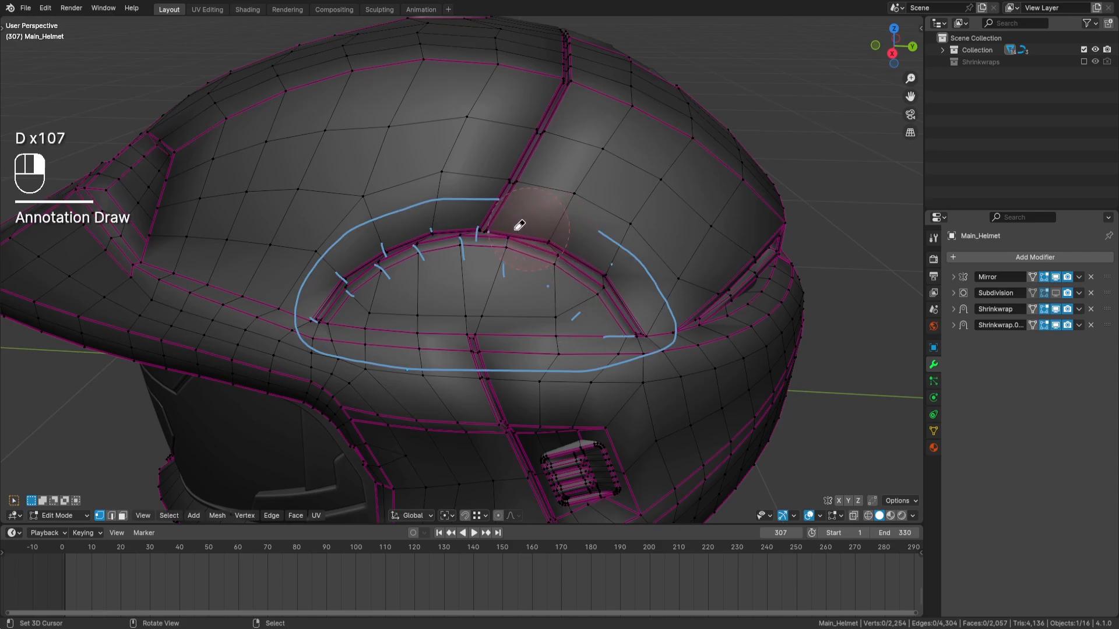
right_drag(517, 229, 557, 351)
mouse_move(451, 246)
right_down()
mouse_move(711, 350)
mouse_move(522, 300)
right_up()
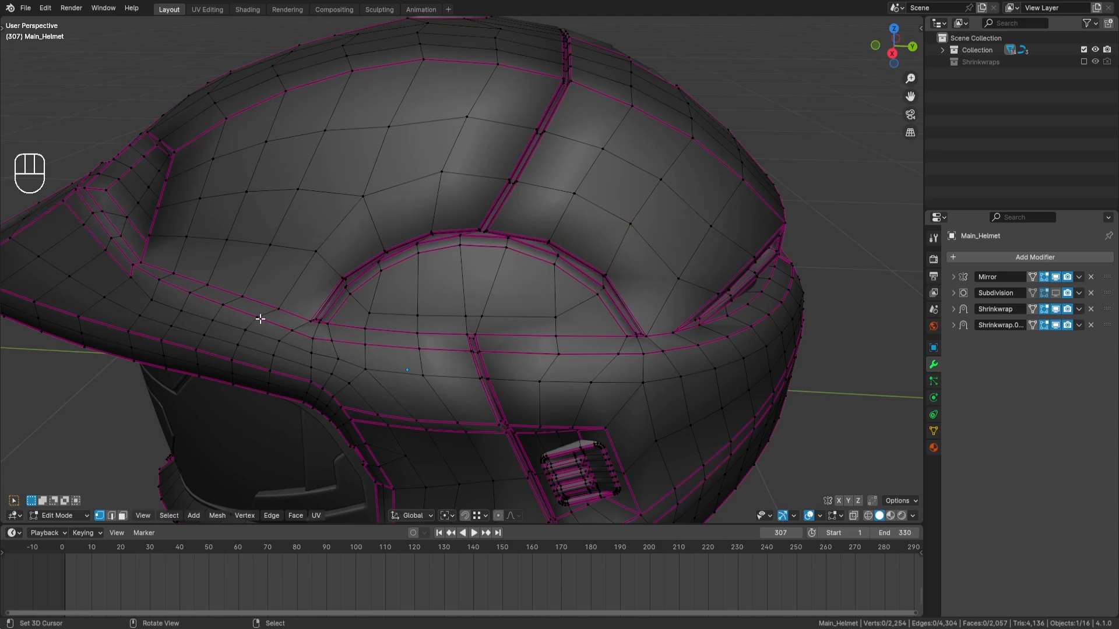
Step: Annotate a loop and short strokes around the rounded end of the helmet's upper central recess, and erase them
middle_drag(500, 144, 503, 190)
mouse_move(580, 177)
mouse_down()
mouse_move(357, 210)
mouse_move(518, 194)
mouse_move(532, 251)
mouse_up()
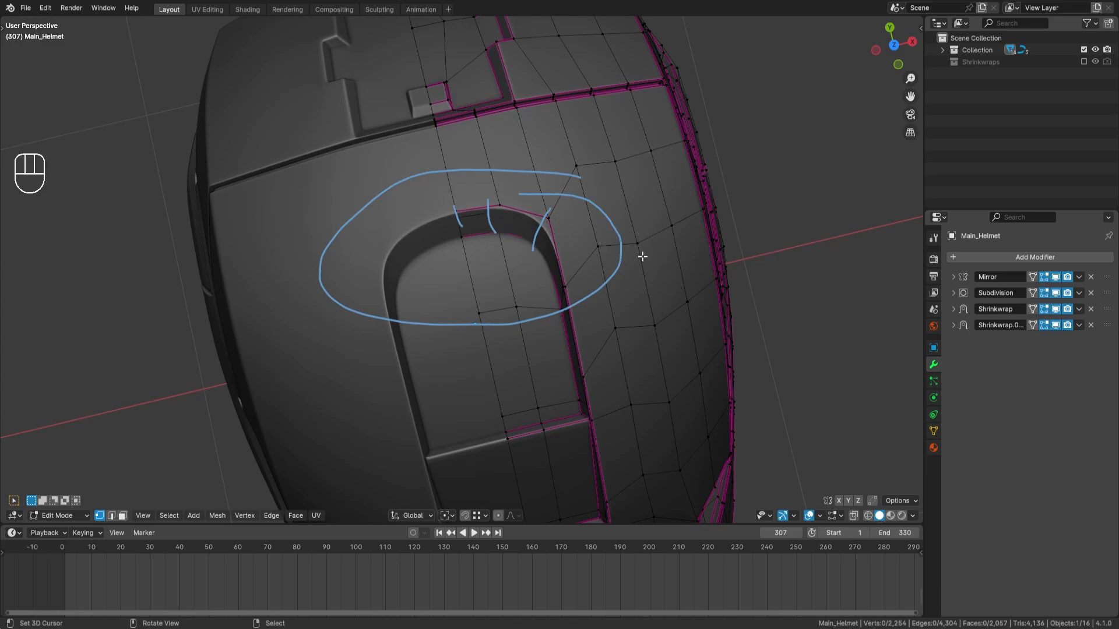
mouse_move(642, 256)
right_down()
mouse_move(589, 212)
mouse_move(357, 200)
mouse_move(658, 287)
right_up()
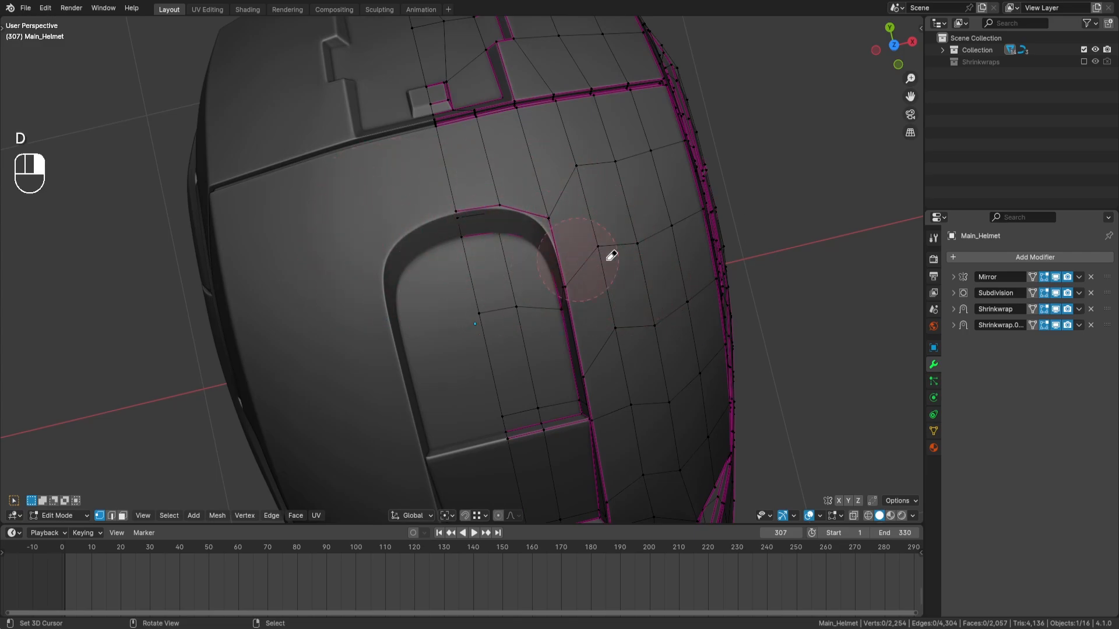
Step: Return to Object Mode and examine the seam junction above the rounded panel on the helmet's side
middle_drag(540, 301, 570, 213)
key(Tab)
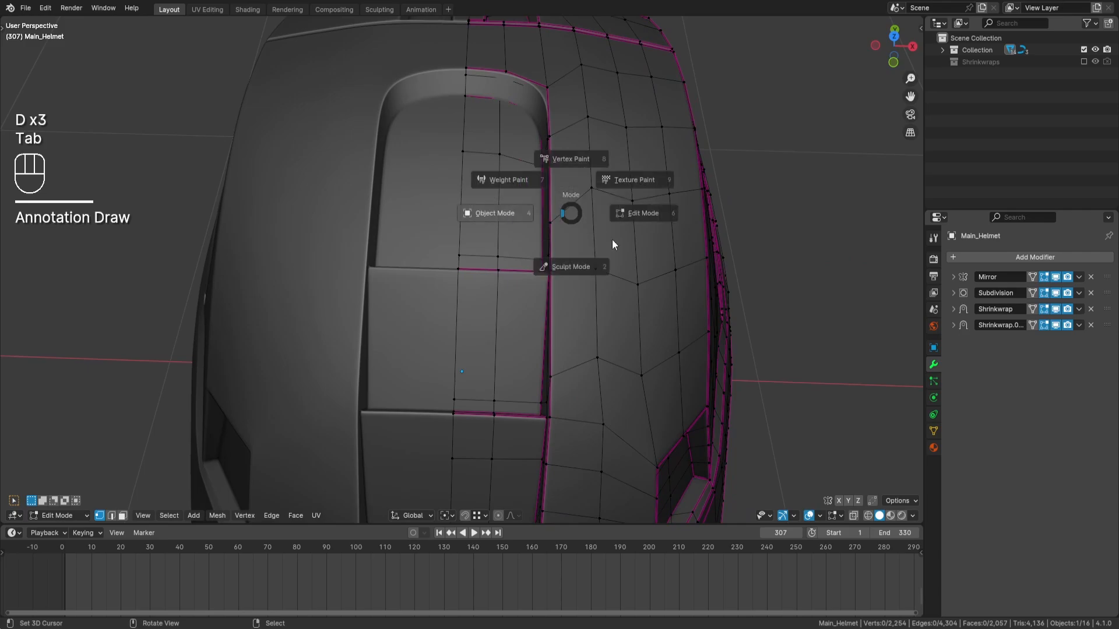
middle_drag(637, 297, 533, 231)
shift+middle_drag(533, 230, 492, 267)
ctrl+middle_drag(492, 267, 533, 261)
scroll(533, 261, up, 1)
shift+middle_drag(498, 355, 485, 285)
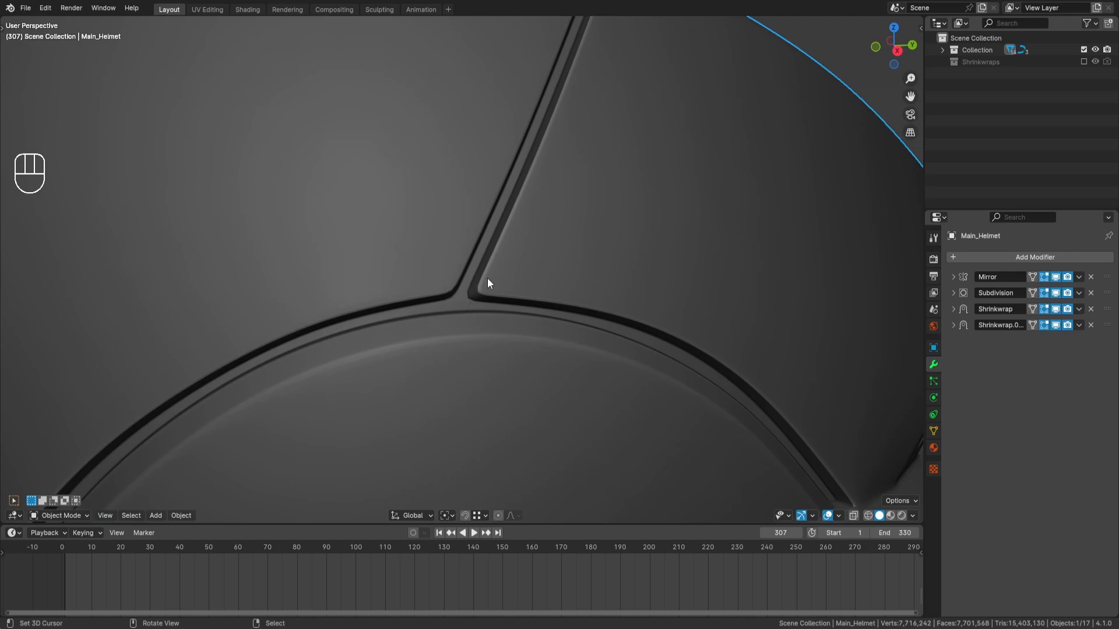
Step: Annotate a loop around the seam junction above the rounded side panel, and erase it
key(d)
mouse_move(488, 274)
mouse_down()
mouse_move(425, 349)
mouse_move(506, 320)
mouse_up()
scroll(451, 315, down, 6)
scroll(505, 298, up, 4)
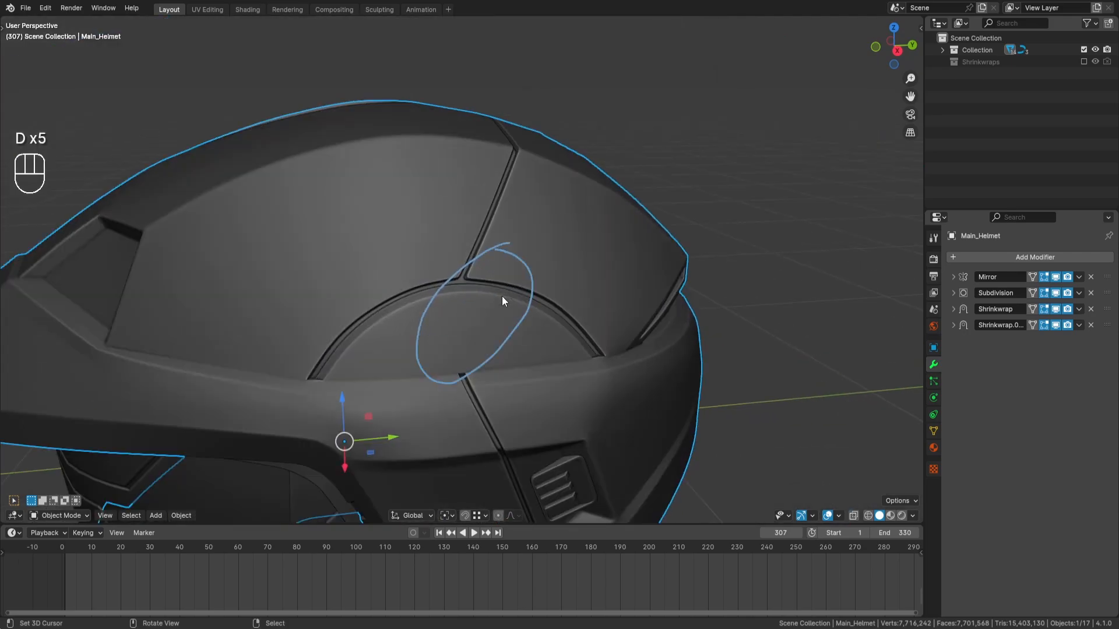
right_click(708, 263)
key(d)
mouse_move(478, 268)
right_down()
mouse_move(455, 277)
mouse_move(540, 323)
mouse_move(530, 306)
right_up()
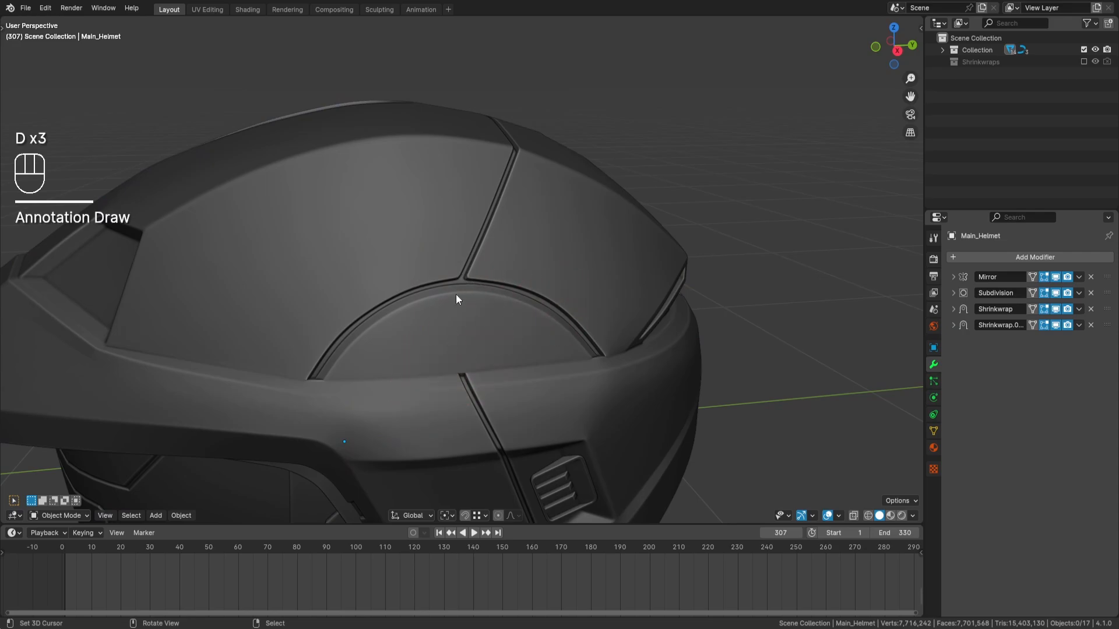
Step: Examine the helmet's underside around its large opening, leaving nothing selected
mouse_move(539, 301)
middle_down()
mouse_move(476, 386)
mouse_move(499, 424)
mouse_move(511, 297)
mouse_move(563, 368)
mouse_move(514, 297)
mouse_move(482, 278)
mouse_move(507, 294)
middle_up()
click(483, 273)
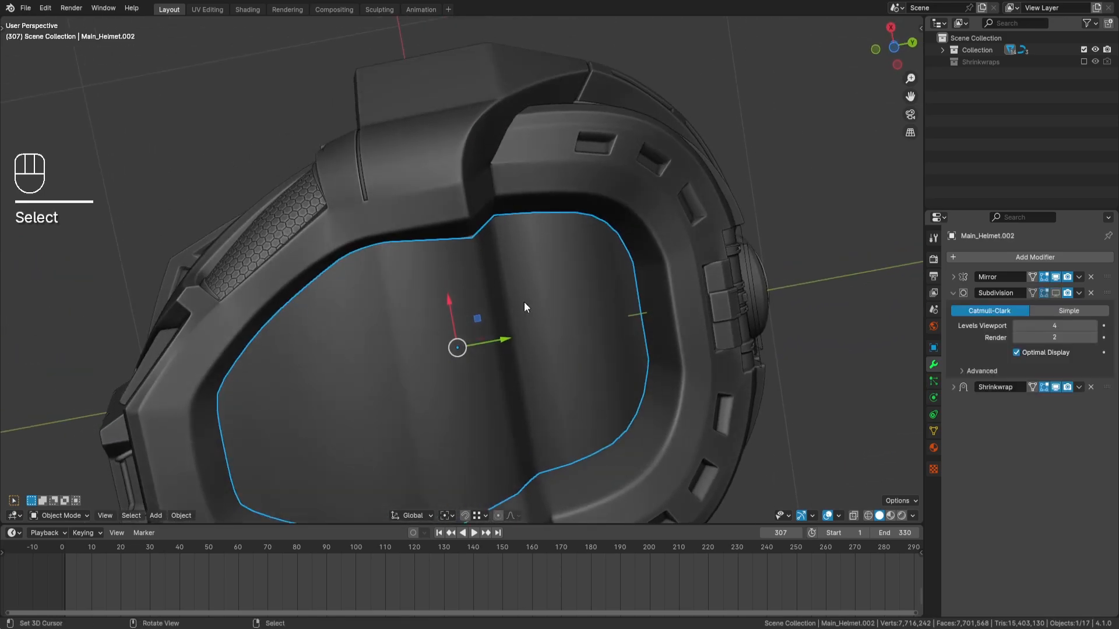
middle_drag(416, 438, 327, 303)
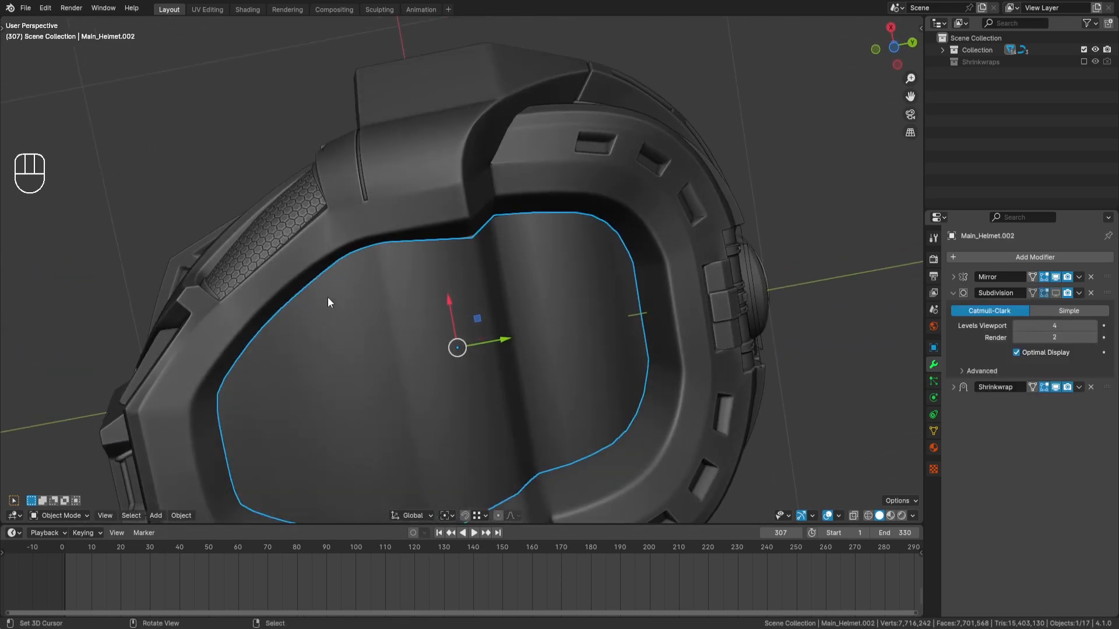
middle_drag(425, 247, 417, 307)
scroll(404, 310, up, 3)
key(a)
key(a)
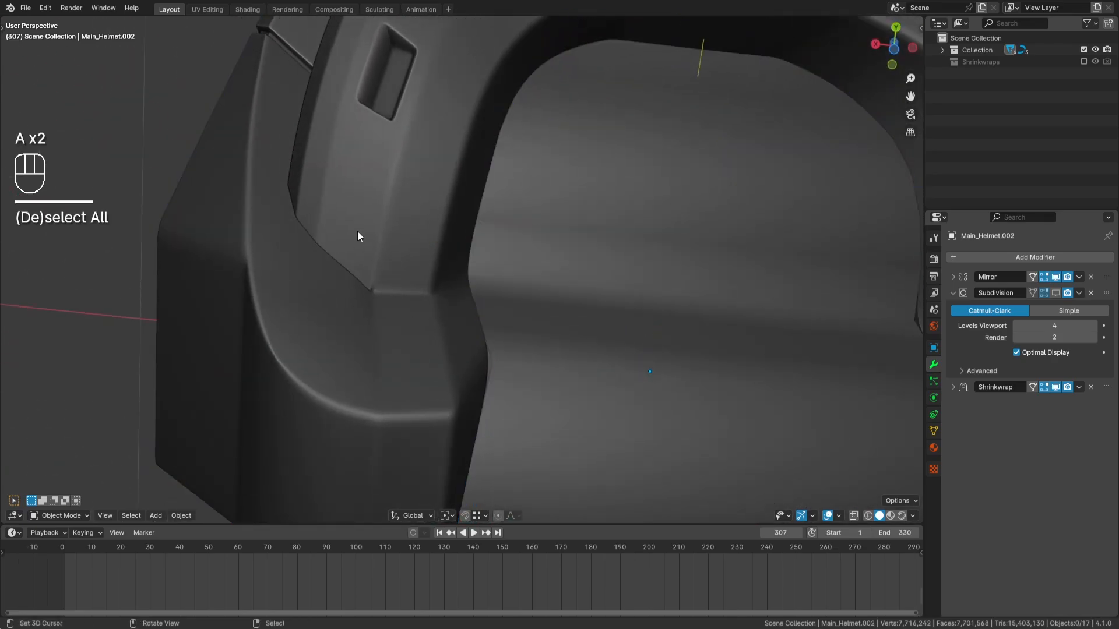
Step: Annotate a loop around the tapered end of the slotted rim band, compare it with Main_Helmet's Edit Mode topology, and erase it
scroll(352, 263, down, 3)
key(d)
mouse_move(366, 167)
mouse_down()
mouse_move(364, 295)
mouse_move(415, 194)
mouse_move(361, 166)
mouse_up()
click(396, 286)
key(Tab)
click(504, 289)
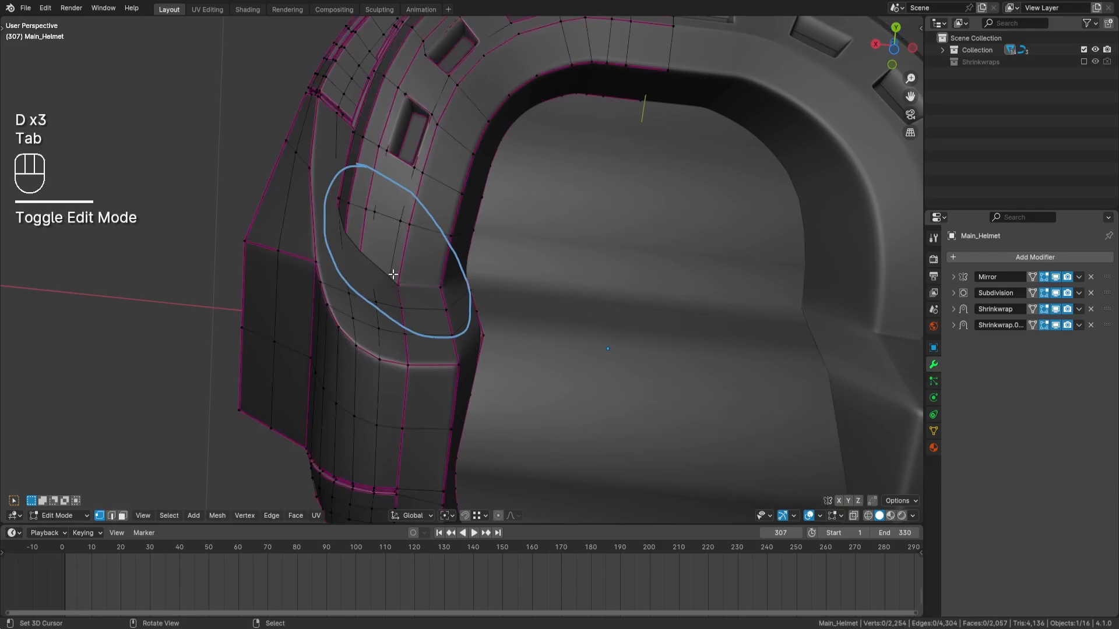
key(d)
mouse_move(407, 263)
right_down()
mouse_move(407, 204)
mouse_move(383, 289)
mouse_move(424, 237)
right_up()
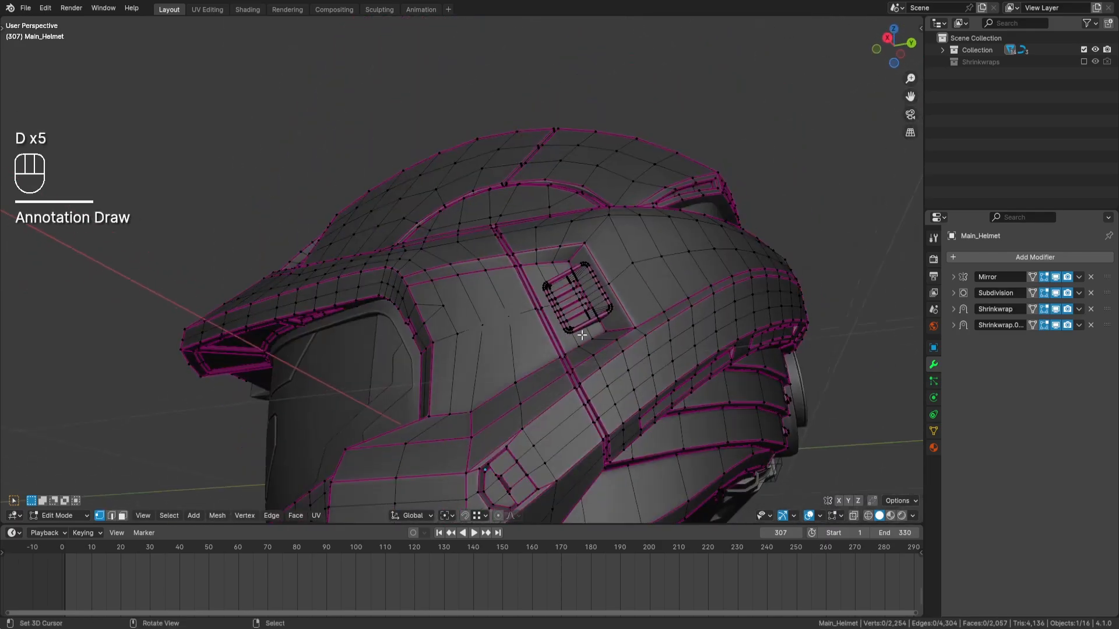
Step: Turn off the viewport display of Main_Helmet's Subdivision modifier and enter Edit Mode with face selection
key(Tab)
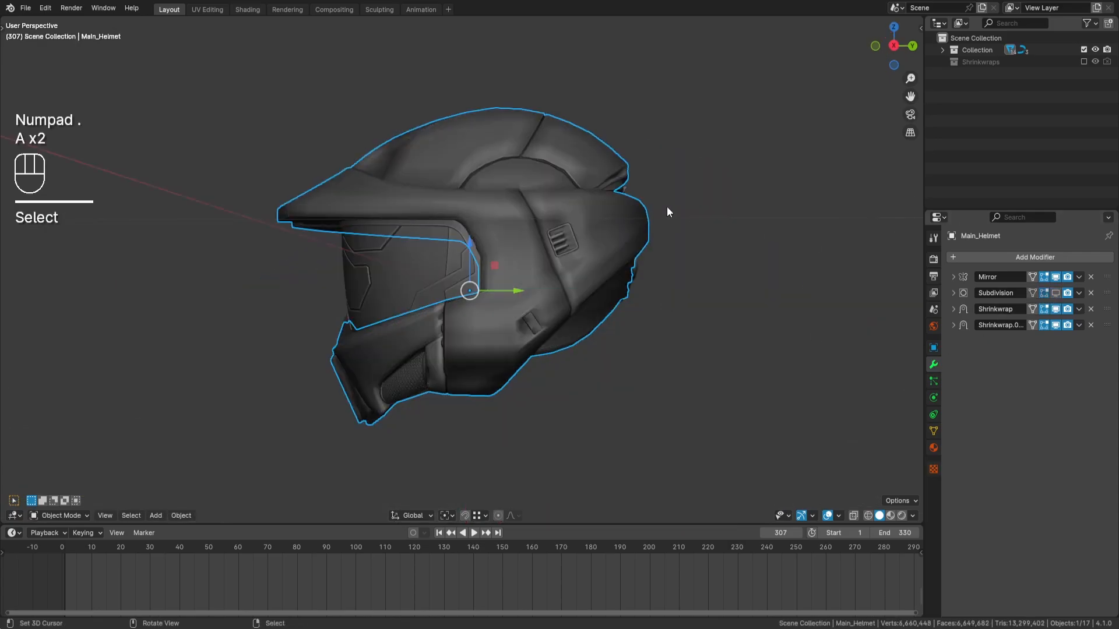
middle_drag(667, 206, 415, 274)
key(Tab)
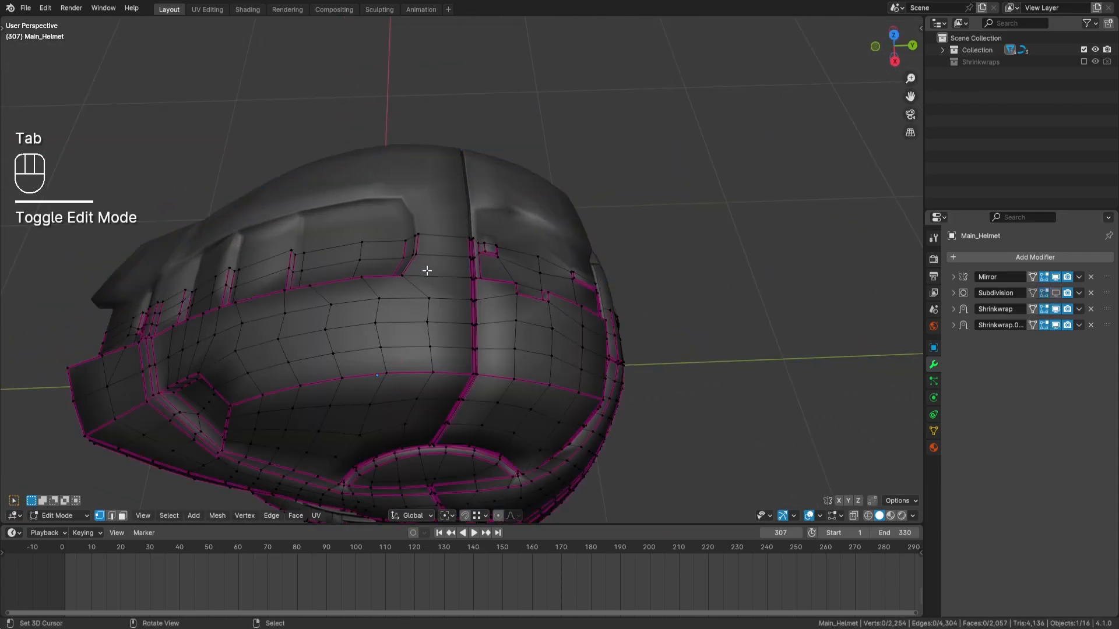
click(123, 516)
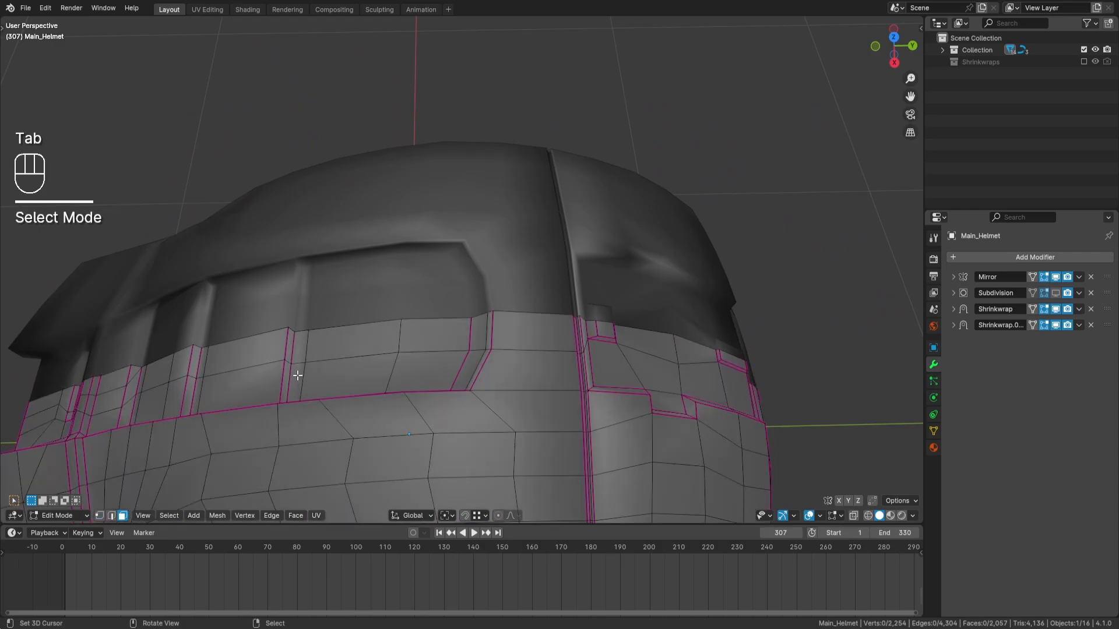
Step: Hide two faces of the narrow strip across the upper central recess and two faces in the groove of the nearby seam
click(297, 375)
shift+click(301, 348)
scroll(572, 373, up, 1)
middle_drag(601, 386, 506, 378)
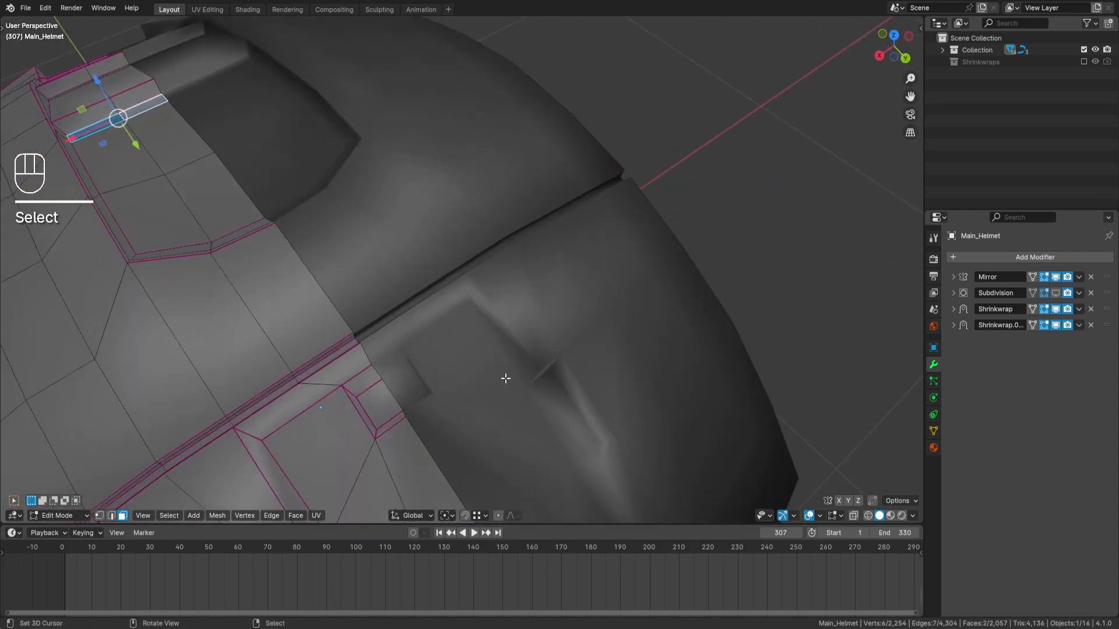
shift+click(286, 389)
shift+click(329, 363)
shift+middle_drag(430, 345, 409, 328)
key(h)
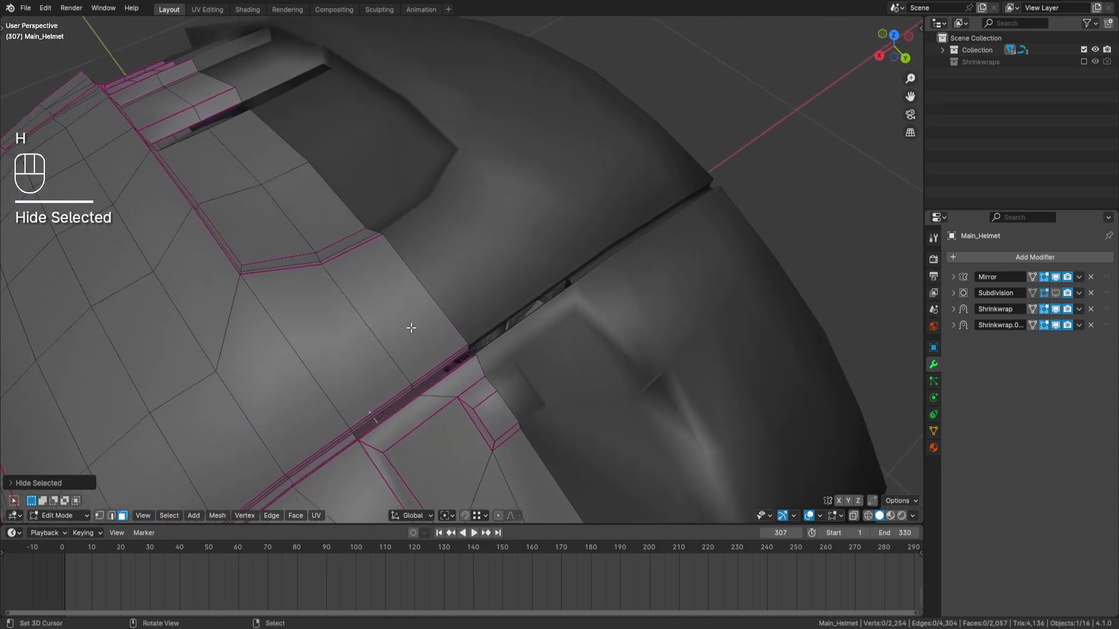
Step: Add two centred loop cuts running lengthwise through the end of the central recess to the seam
key(a)
key(a)
key(ctrl+r)
click(292, 271)
click(293, 273)
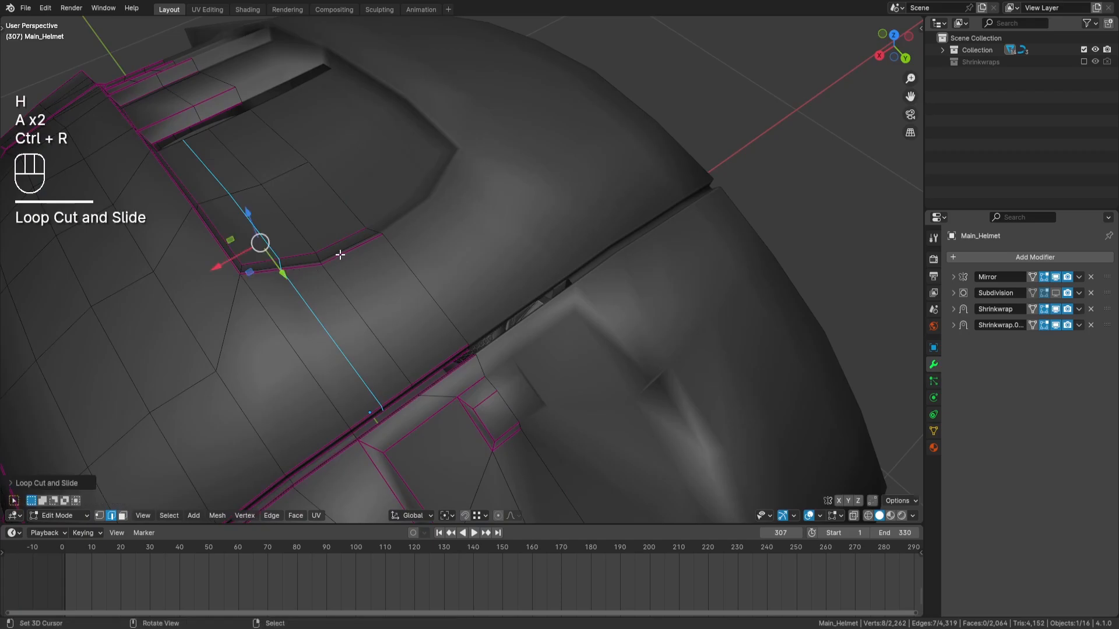
key(ctrl+r)
click(341, 252)
click(340, 253)
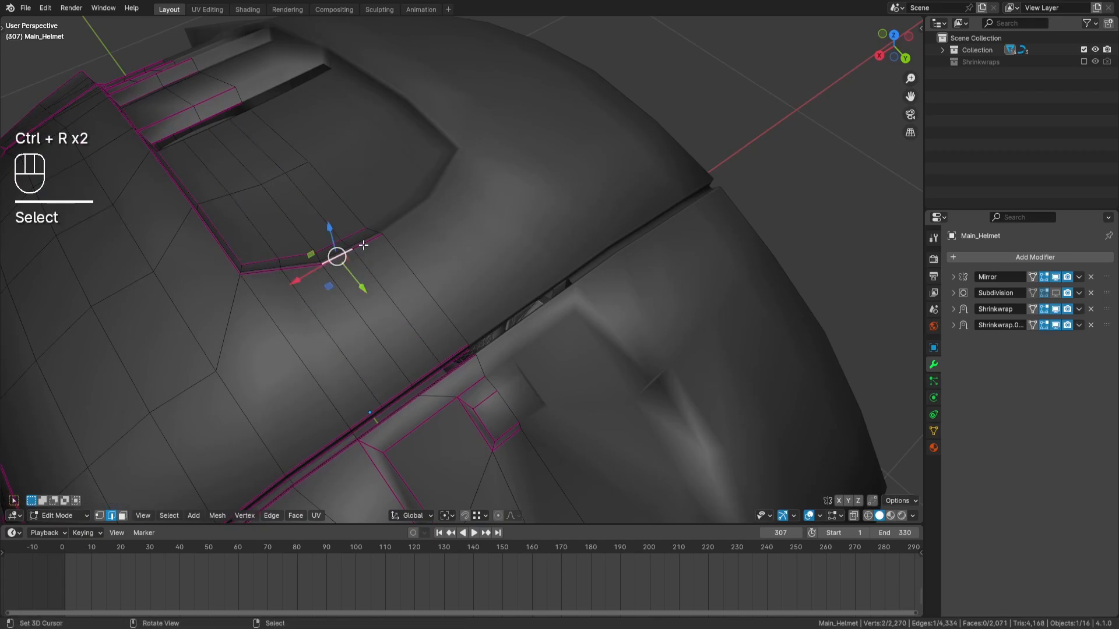
Step: Select the two corner edges on each of the recess's three outline loops and smooth them with Relax
key(a)
key(a)
click(274, 272)
key(KP_Decimal)
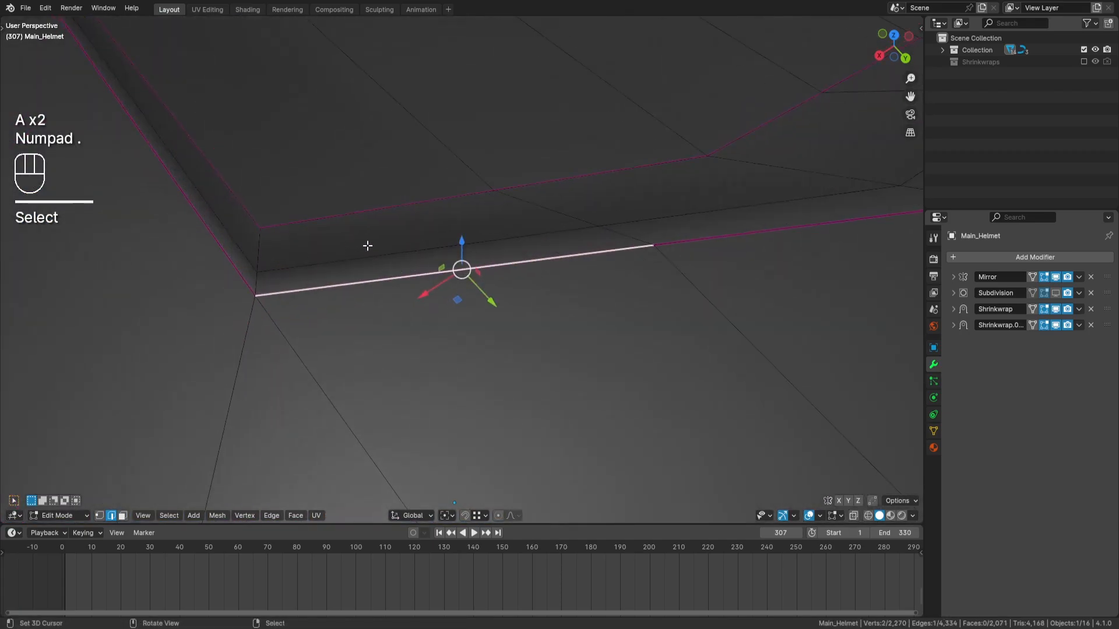
middle_drag(370, 245, 546, 263)
shift+right_click(546, 264)
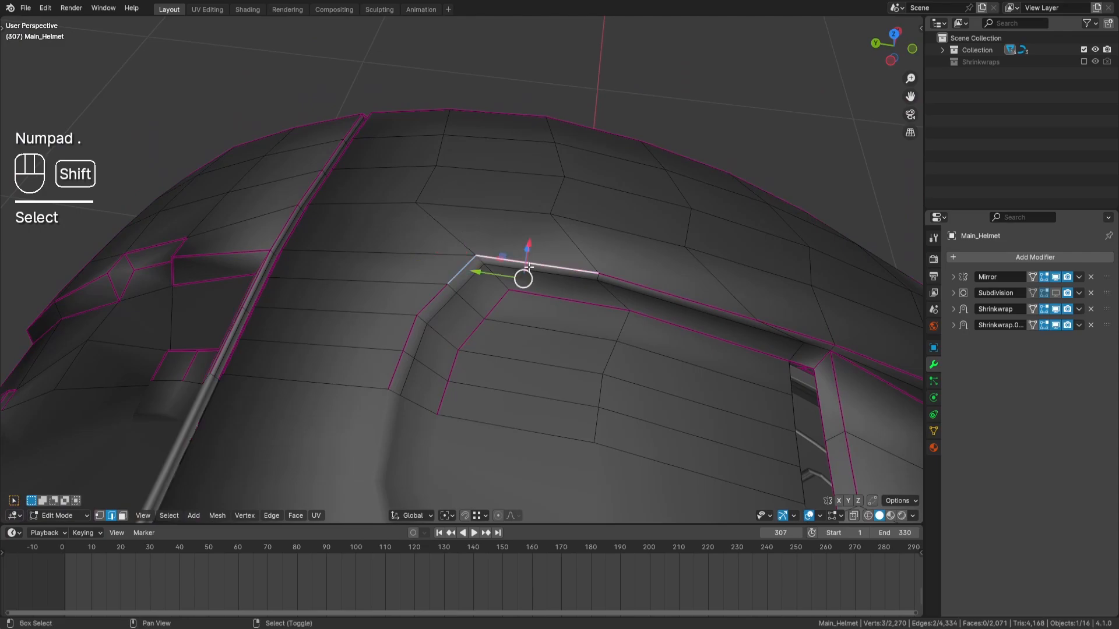
shift+right_click(528, 271)
shift+right_click(477, 273)
shift+right_click(496, 303)
shift+right_click(554, 297)
middle_drag(602, 289, 591, 282)
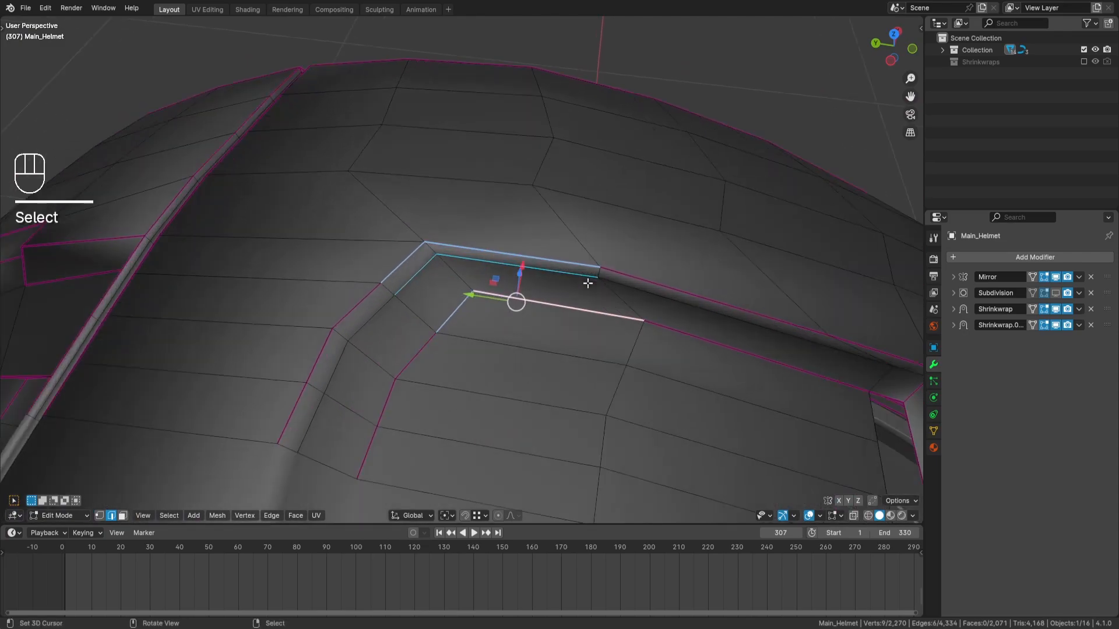
key(q)
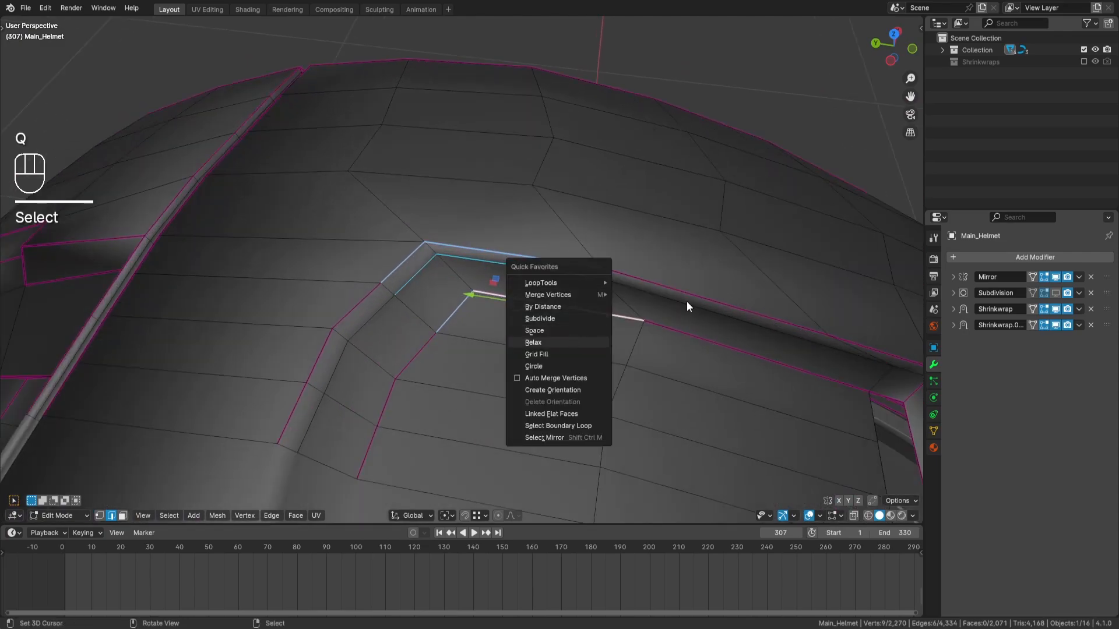
click(533, 342)
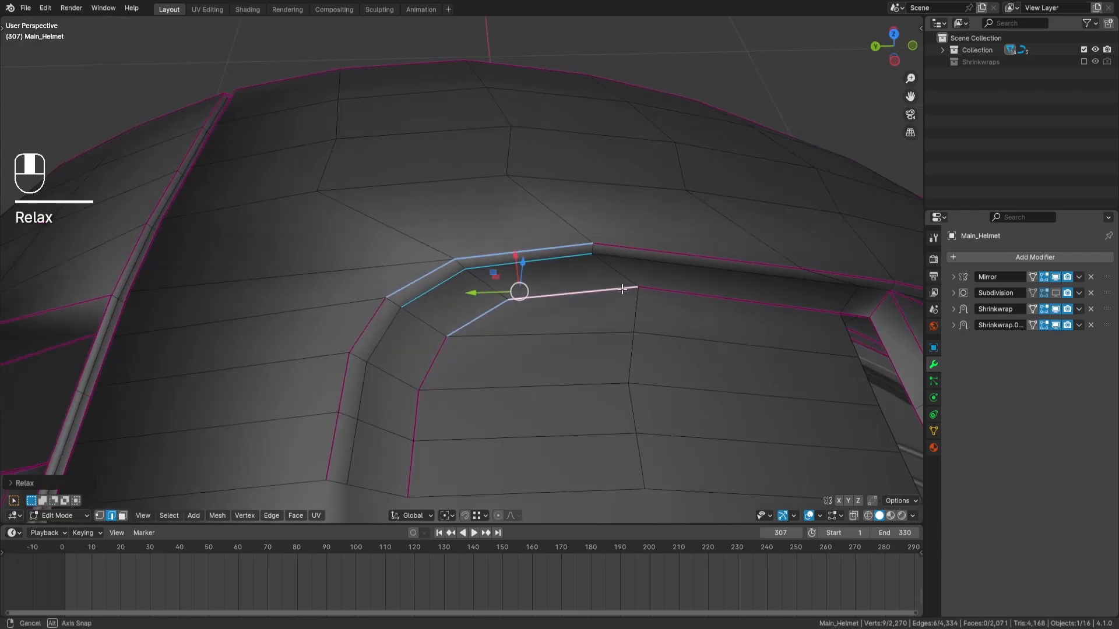
Step: Select the three curved edge chains around the recess's end, and apply Space and Relax to them
key(a)
key(a)
shift+right_click(528, 208)
ctrl+right_click(393, 416)
shift+right_click(393, 416)
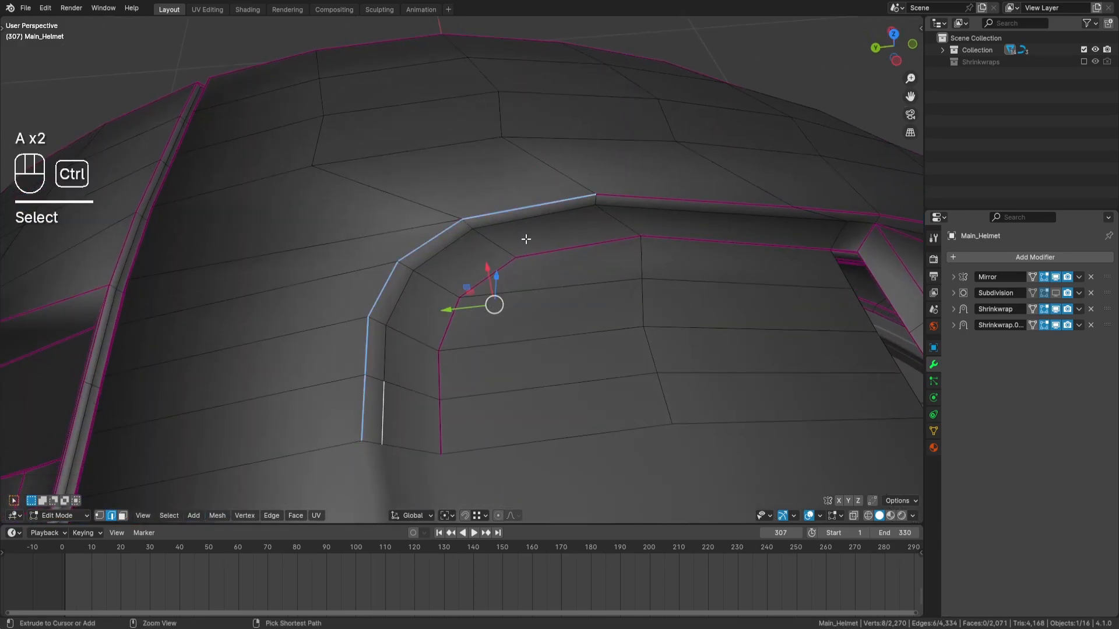
ctrl+right_click(526, 226)
shift+right_click(549, 259)
ctrl+right_click(449, 425)
middle_drag(605, 365, 668, 308)
key(q)
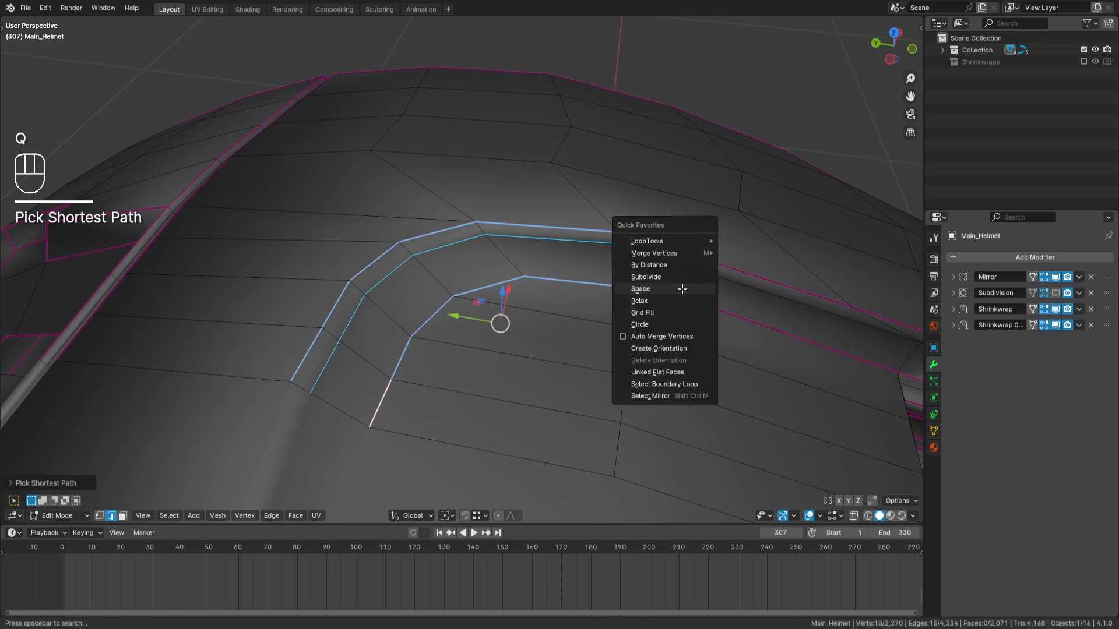
click(682, 289)
key(q)
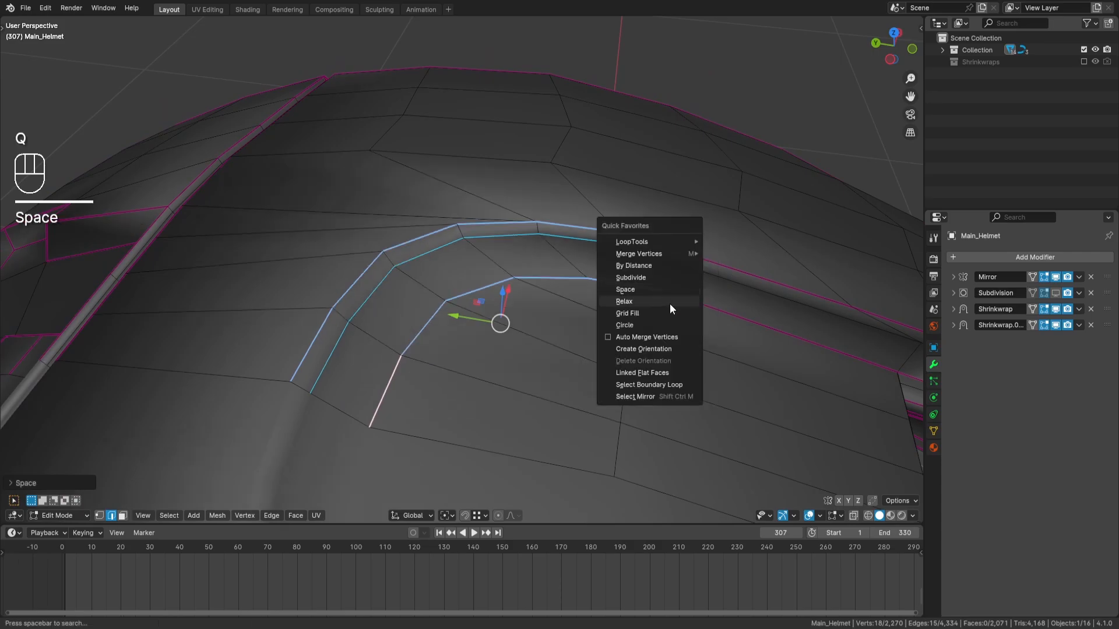
click(671, 304)
Step: Examine the recess's rounded end with overlays hidden and the Subdivision viewport display on, and restore both settings
middle_drag(452, 245, 604, 322)
key(a)
key(a)
click(809, 516)
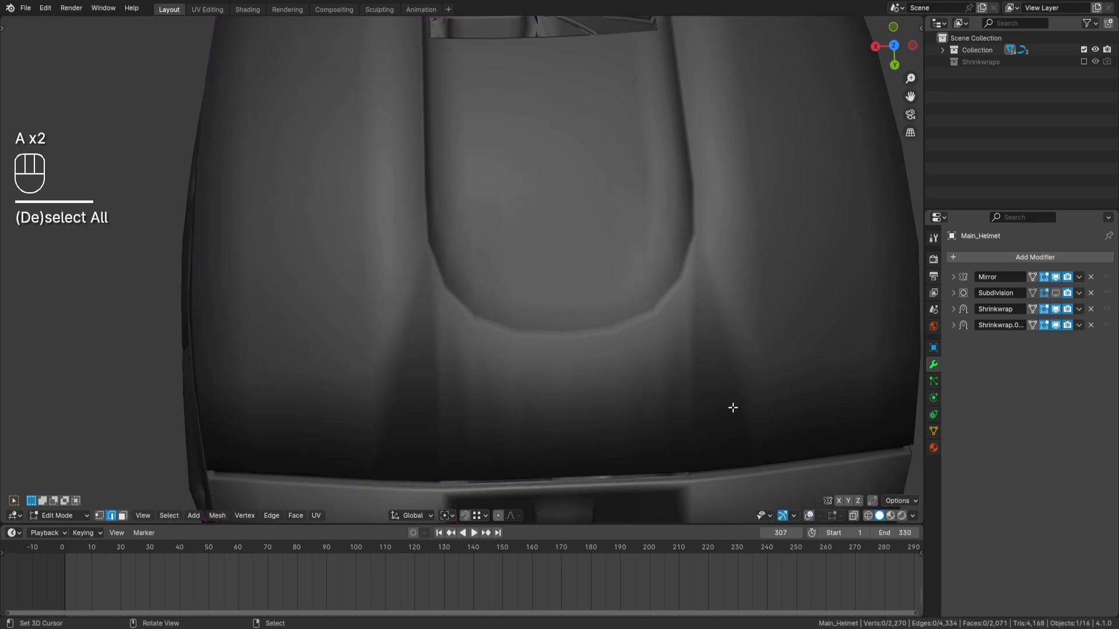
shift+middle_drag(523, 242, 514, 262)
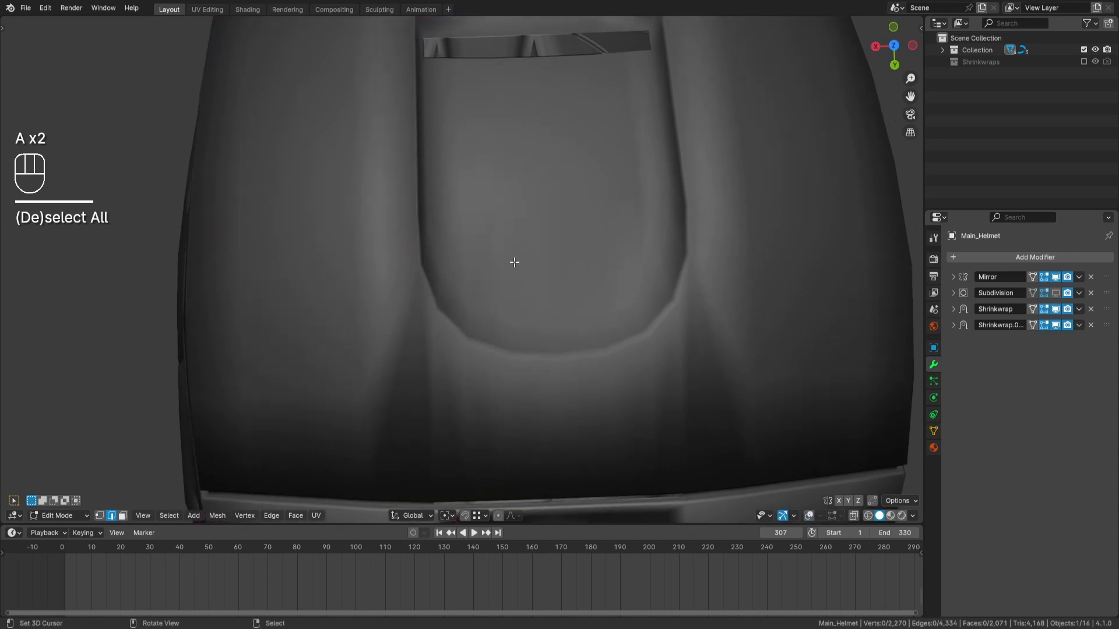
click(1055, 293)
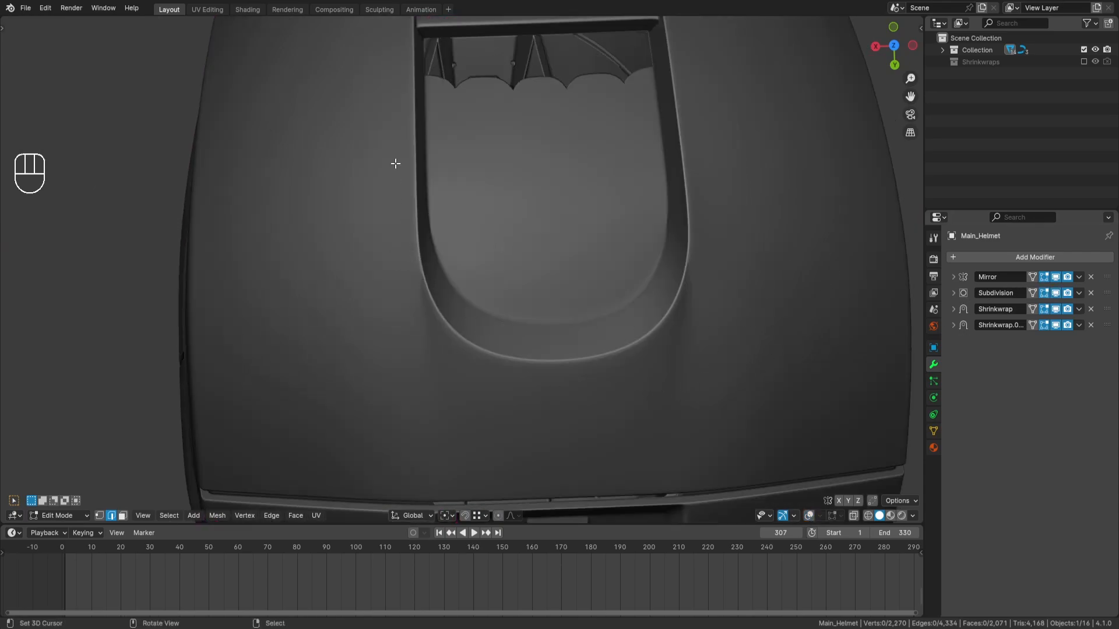
scroll(446, 341, down, 3)
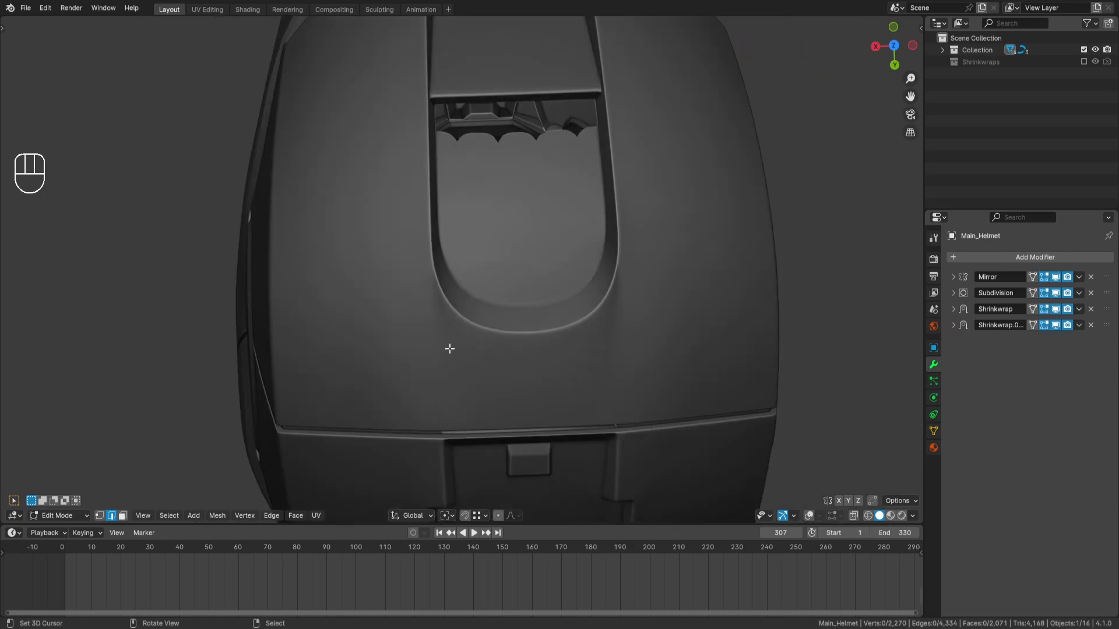
middle_drag(449, 349, 566, 239)
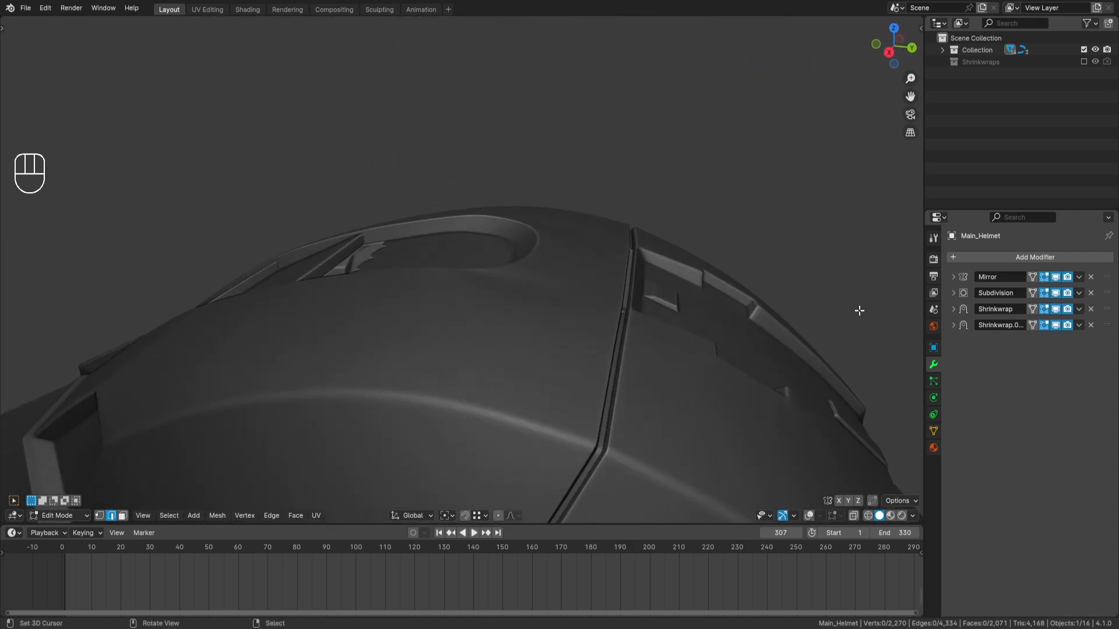
click(1055, 292)
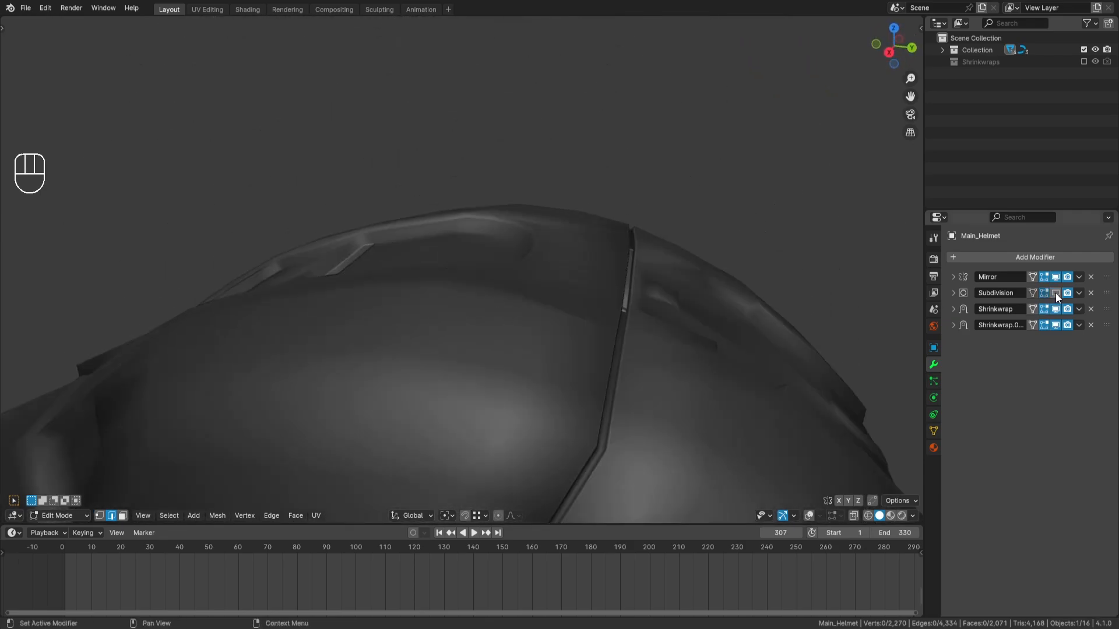
click(809, 516)
Step: Dissolve the diagonal edge running from the recess's corner into the surrounding panel, and clear the selection
key(a)
key(a)
middle_drag(600, 305, 548, 300)
scroll(562, 291, up, 2)
key(ctrl+x)
key(a)
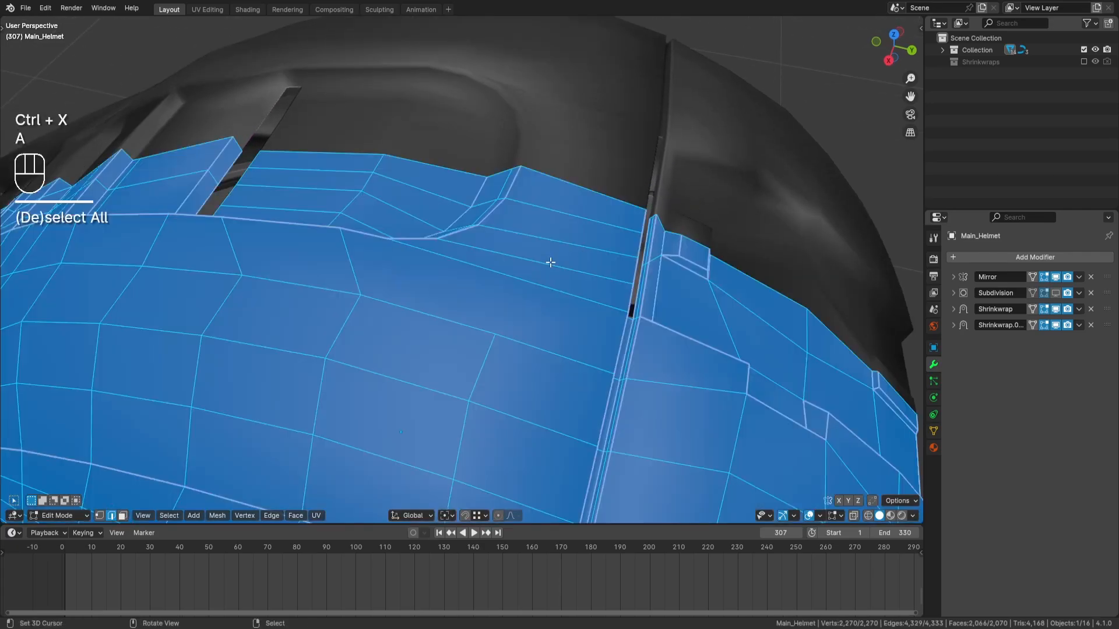
key(a)
Step: Add a loop cut across the face strips between the recess and the seam, and knife its end to the nearest panel vertex
key(ctrl+r)
click(540, 263)
key(a)
key(a)
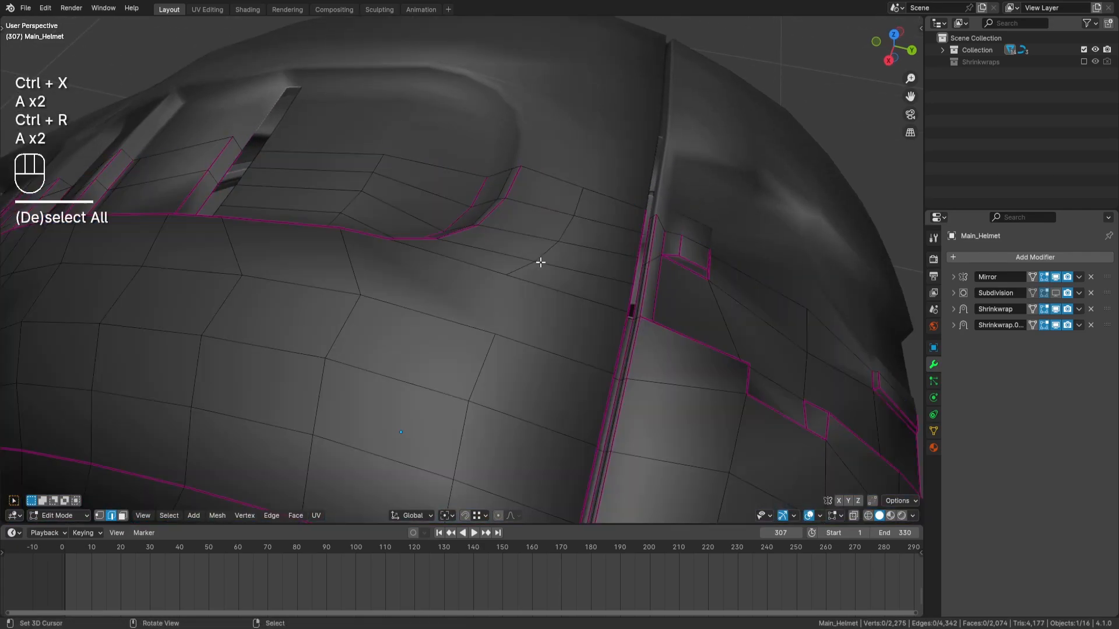
key(k)
click(498, 330)
key(Return)
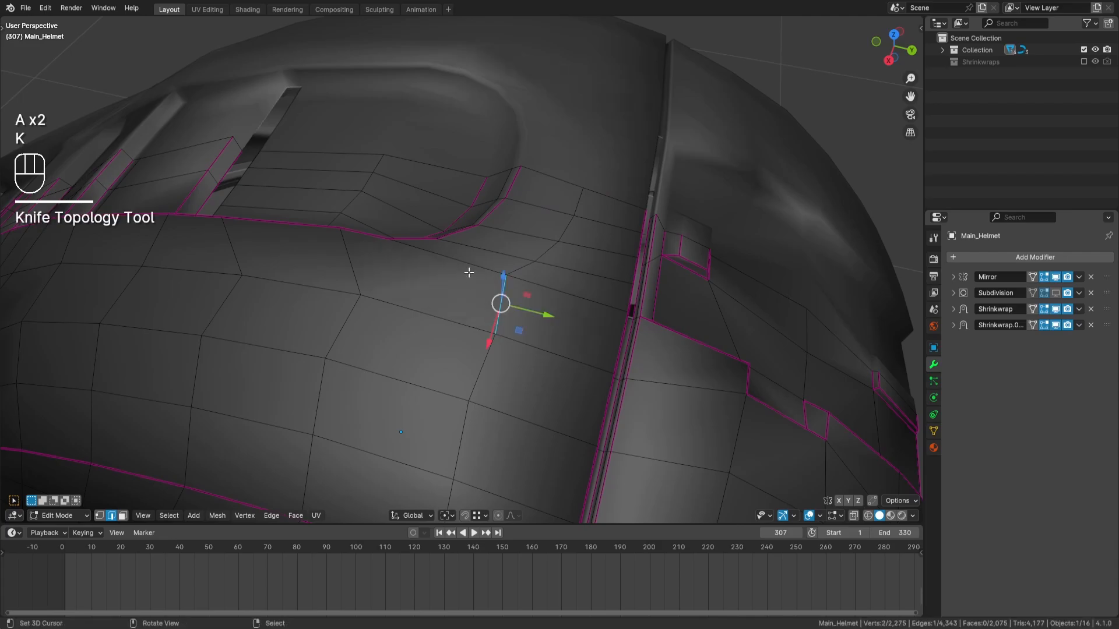
Step: Cut a new edge with the Knife tool from the panel vertex beside the recess's corner up to the recess's rim
middle_drag(467, 272, 470, 242)
key(a)
key(a)
key(k)
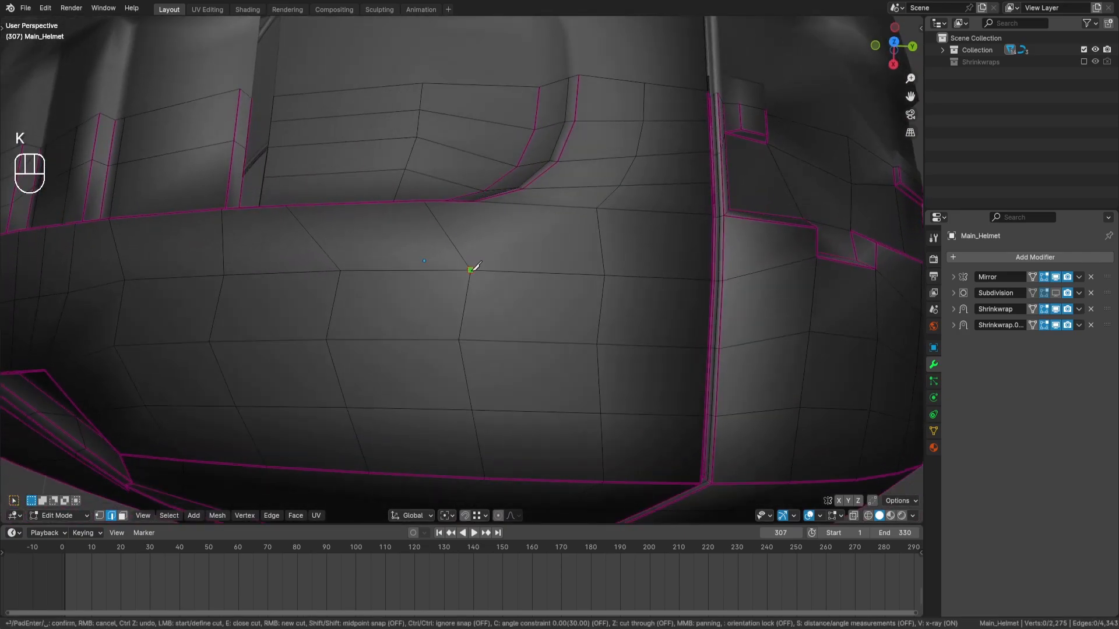
click(475, 201)
key(space)
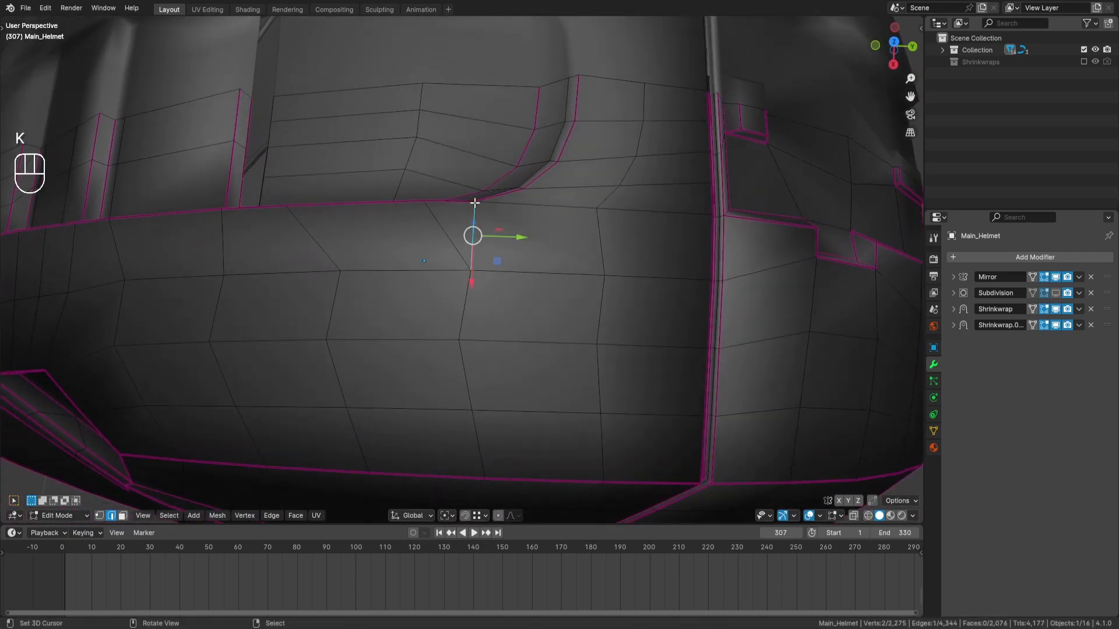
Step: Dissolve the leftover diagonal edge beside the new cut at the recess's corner, and clear the selection
right_click(449, 235)
key(ctrl+x)
mouse_move(547, 276)
middle_down()
mouse_move(581, 306)
mouse_move(575, 320)
mouse_move(545, 280)
mouse_move(582, 253)
mouse_move(546, 292)
middle_up()
key(a)
key(a)
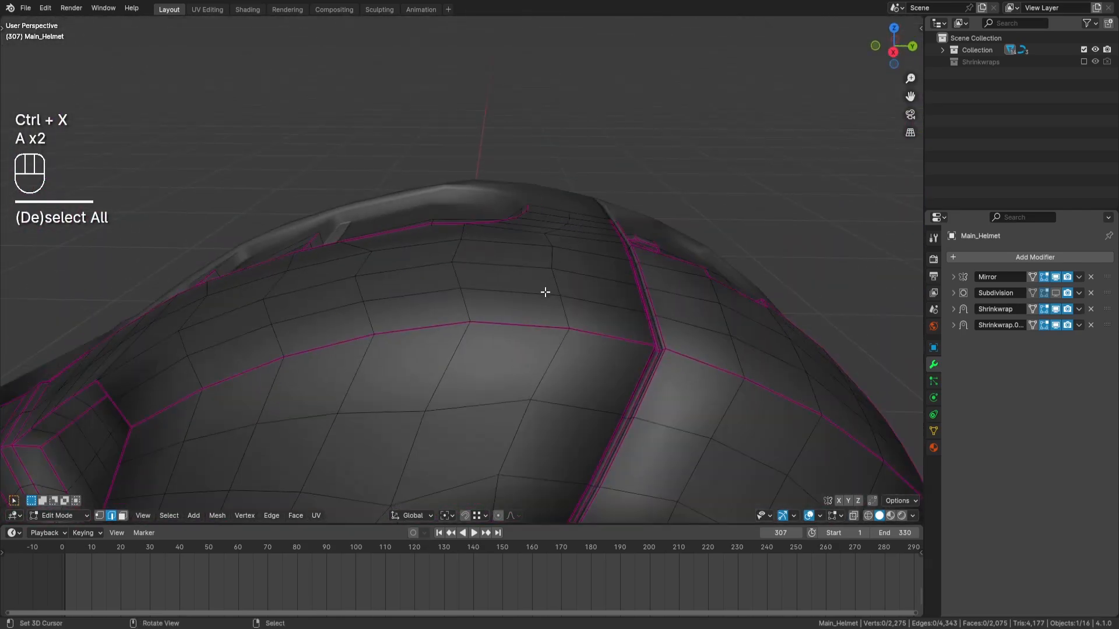
Step: Evenly space the vertices along the edge path between the recess's corner and the panel seam, and clear the selection
scroll(546, 292, down, 4)
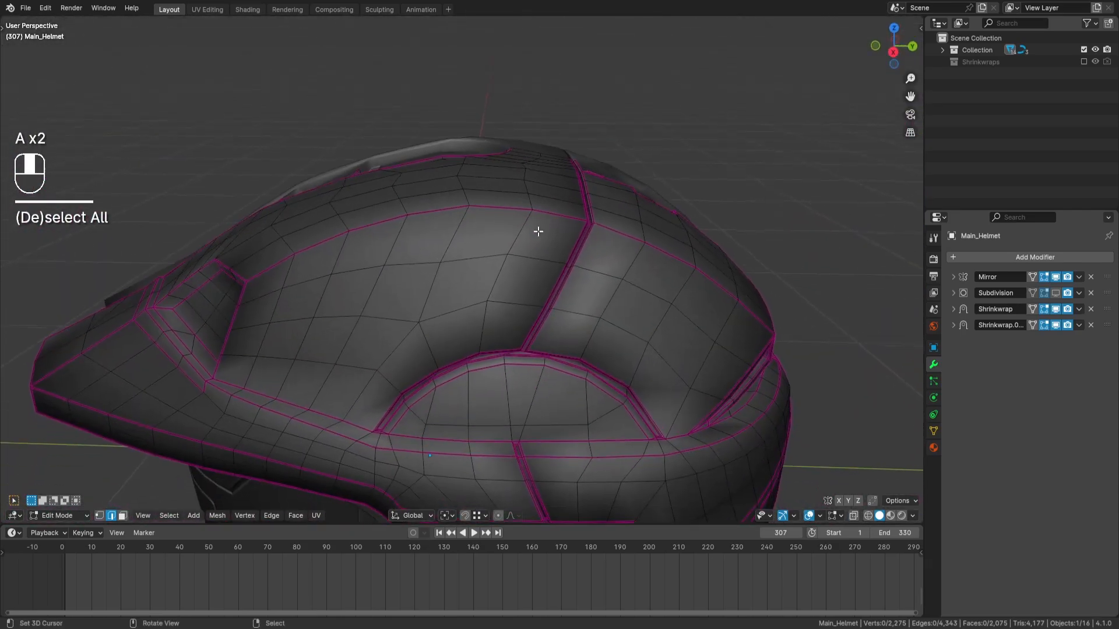
middle_drag(563, 383, 551, 242)
click(564, 65)
ctrl+click(523, 218)
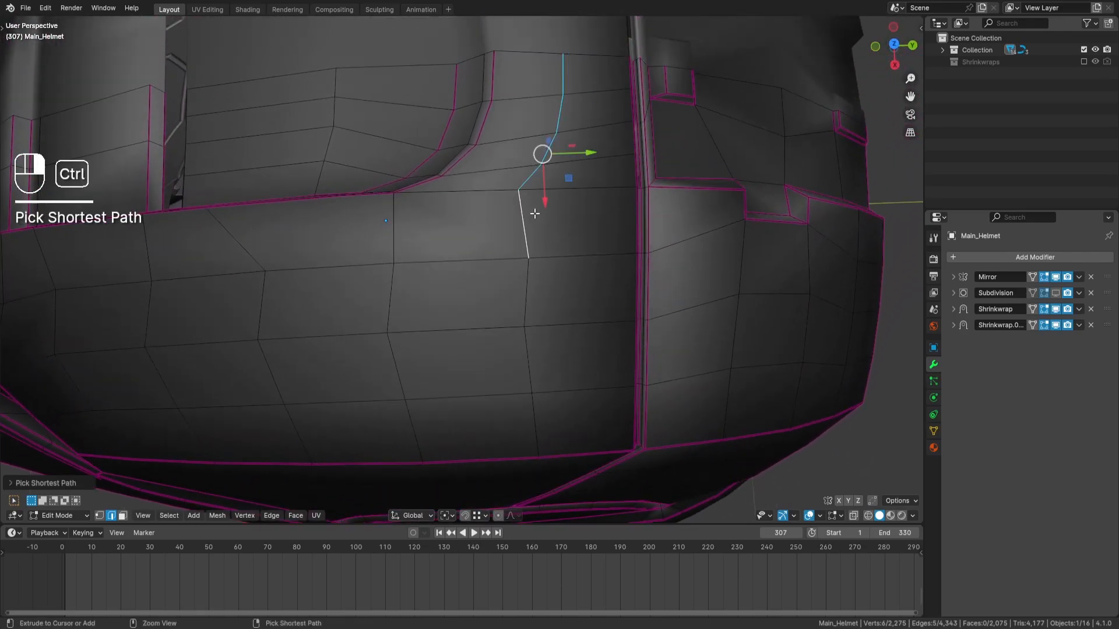
key(q)
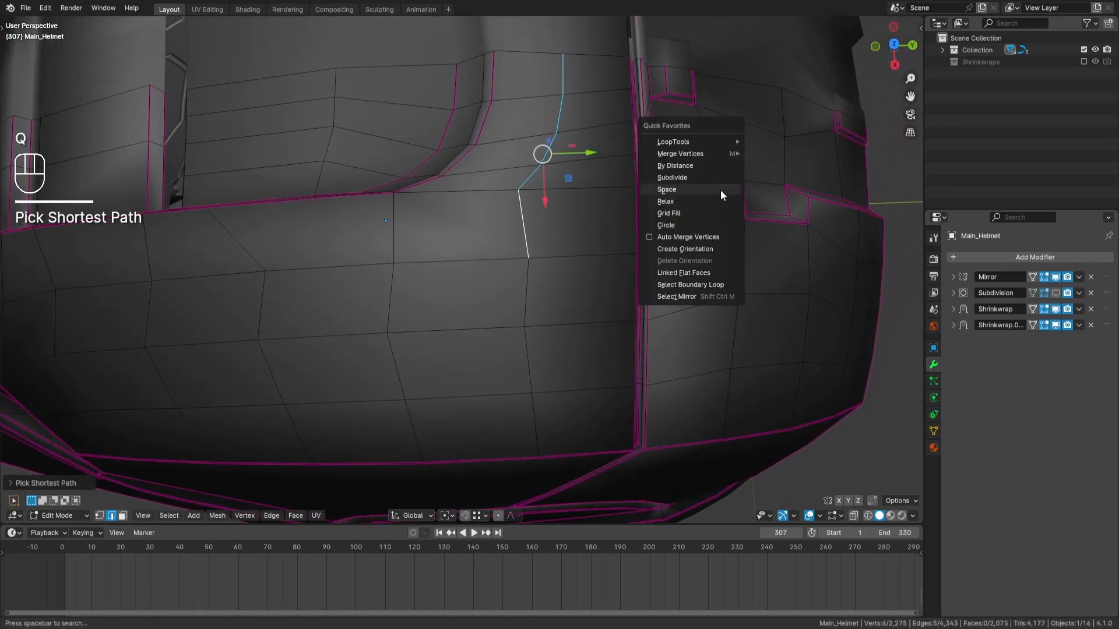
click(721, 191)
middle_drag(721, 191, 579, 268)
key(a)
key(a)
Step: Select the three parallel edge runs inside the panel seam beside the recess and space their vertices evenly
scroll(580, 270, up, 1)
right_click(526, 316)
ctrl+right_click(711, 313)
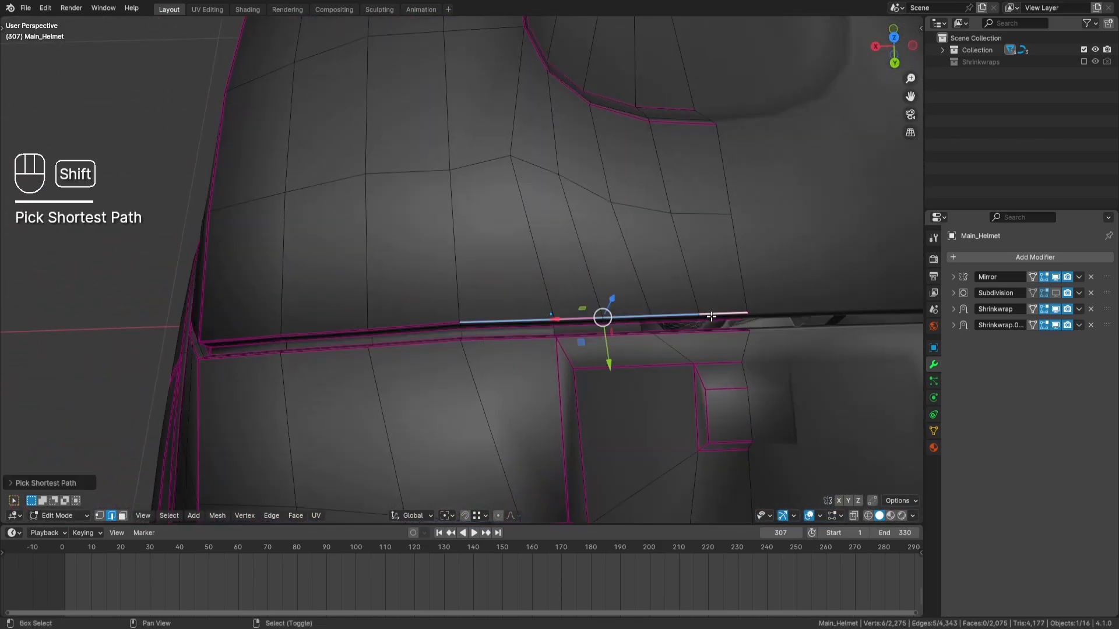
shift+right_click(712, 314)
key(ctrl+z)
shift+right_click(716, 319)
middle_drag(676, 307, 674, 278)
scroll(675, 277, up, 2)
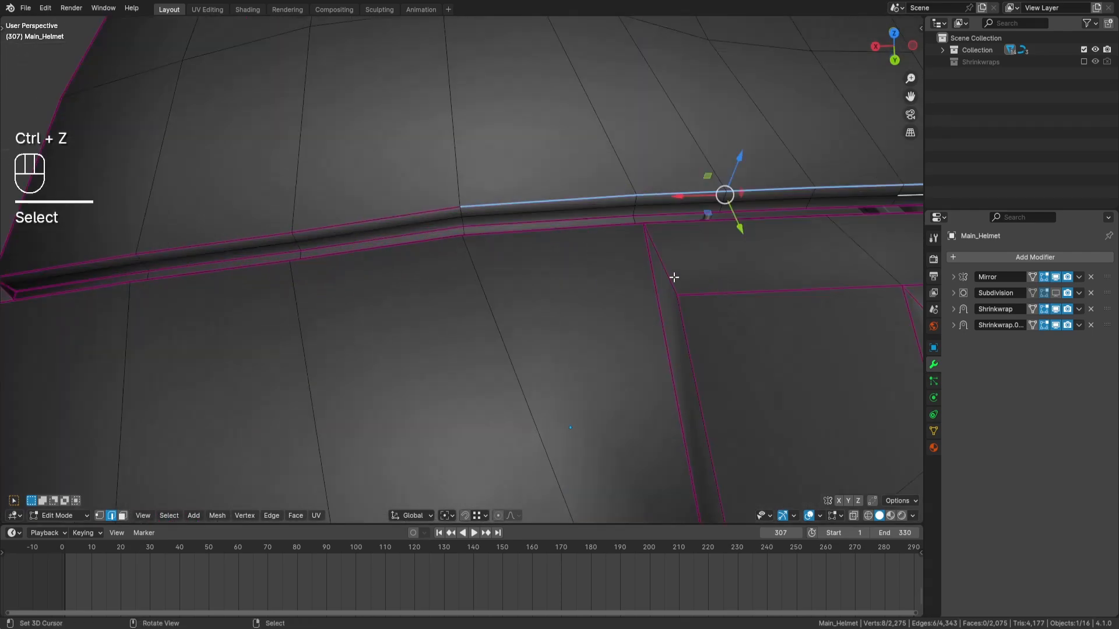
ctrl+right_click(554, 212)
shift+right_click(554, 222)
shift+middle_drag(707, 220, 571, 232)
ctrl+right_click(688, 235)
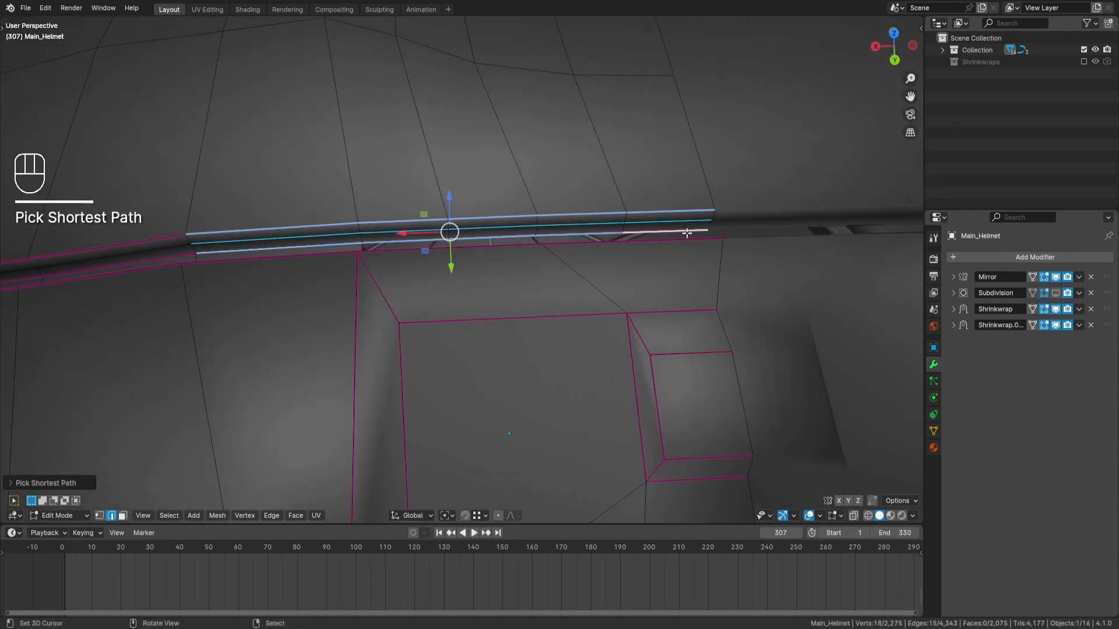
middle_drag(688, 235, 697, 260)
key(q)
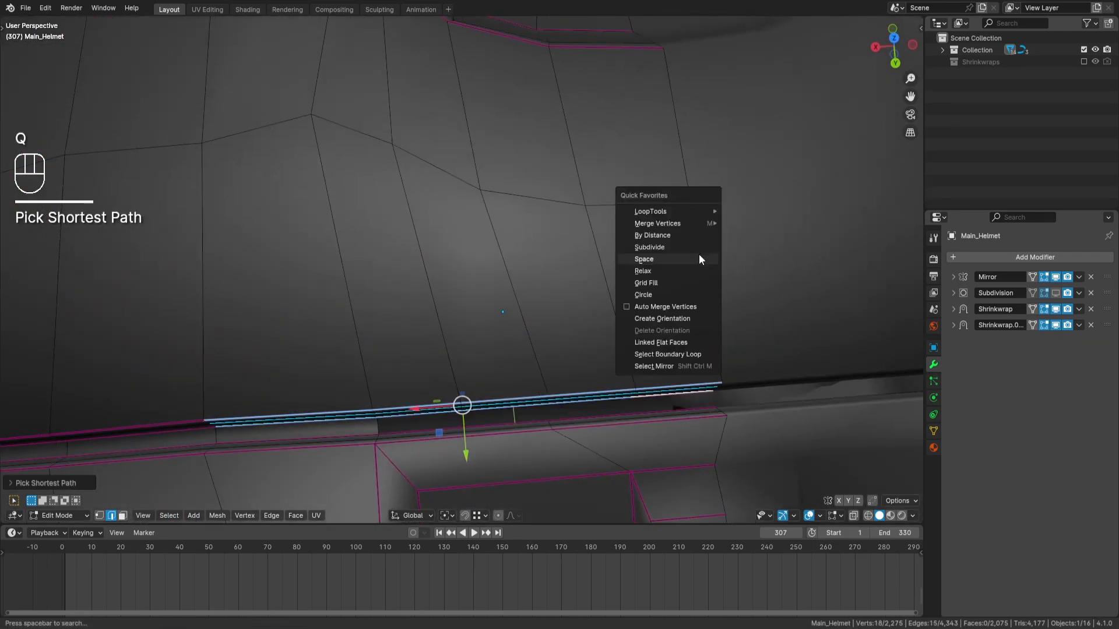
click(698, 255)
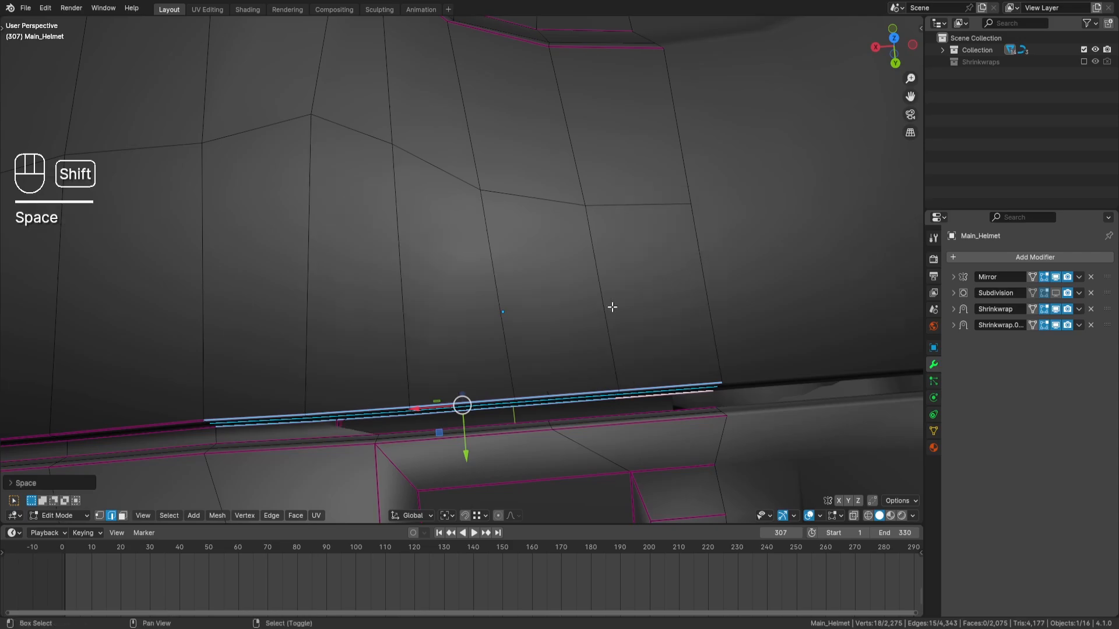
Step: Clear the selection and reveal all hidden geometry
shift+middle_drag(612, 304, 586, 343)
key(a)
key(a)
key(alt+h)
key(a)
key(a)
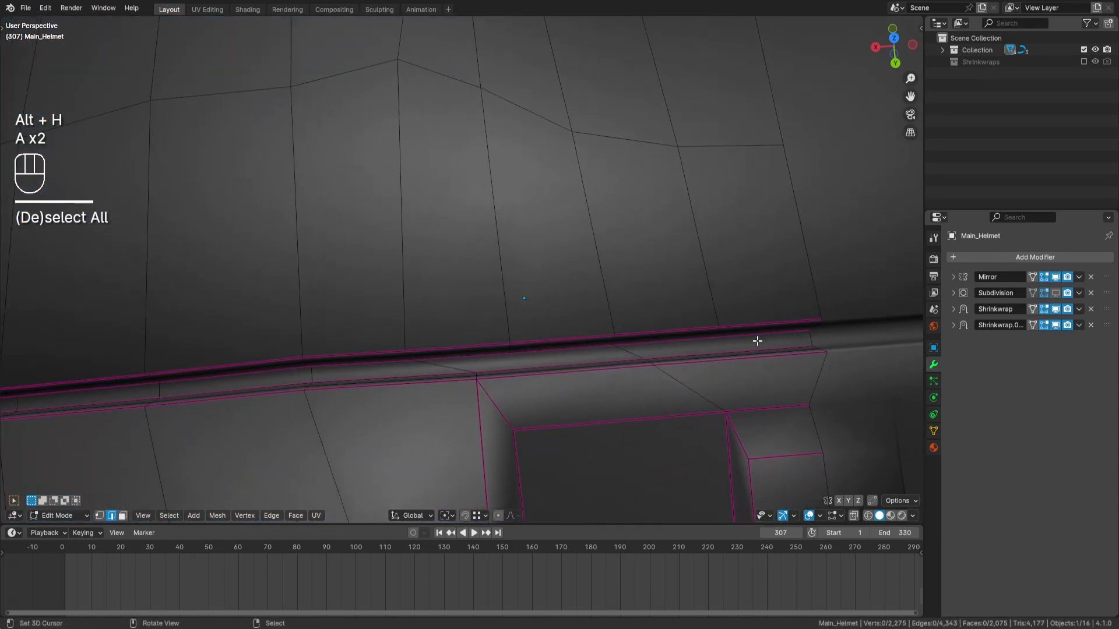
Step: Examine the seam and the arched side panel's rim, marking the rim's edge flow with temporary annotations
middle_drag(385, 373, 565, 292)
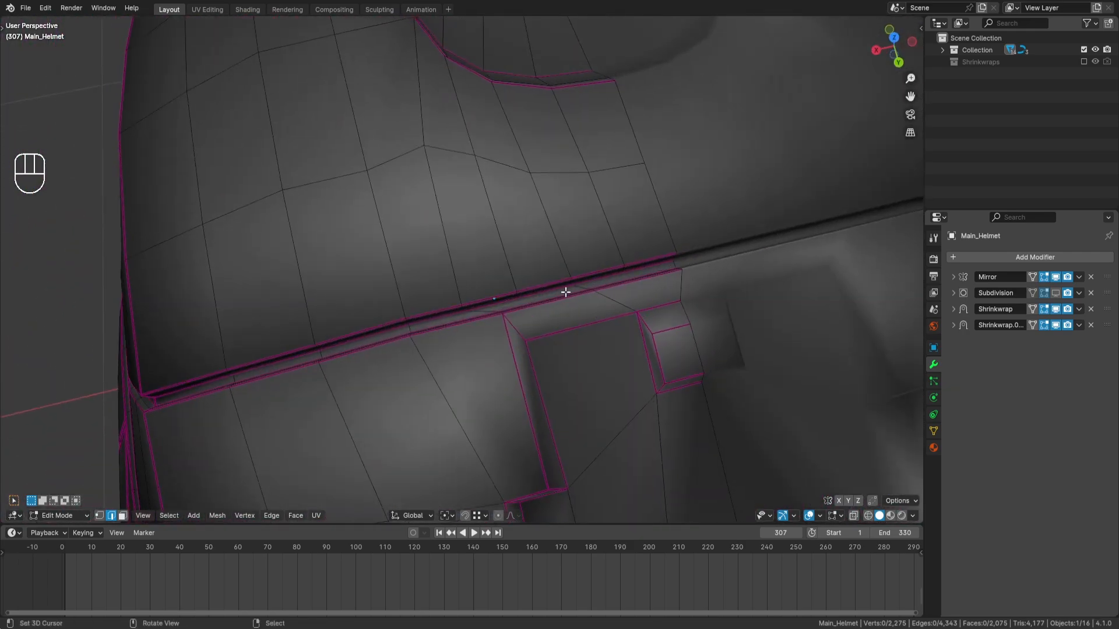
scroll(323, 326, down, 3)
middle_drag(352, 325, 412, 320)
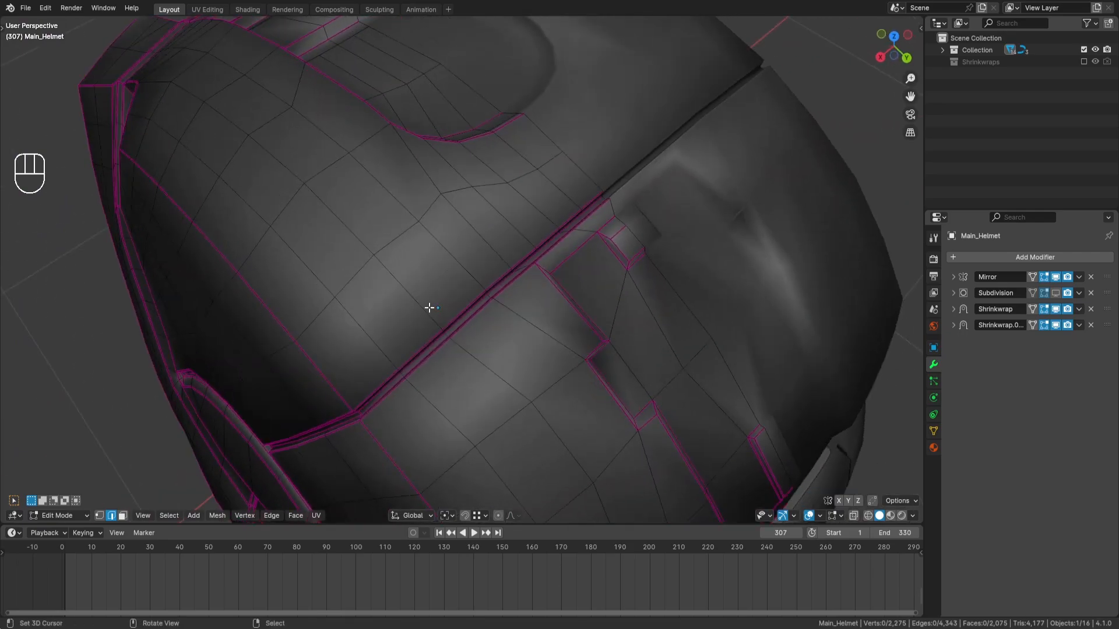
middle_drag(505, 260, 534, 270)
scroll(574, 254, up, 1)
mouse_move(544, 218)
middle_down()
mouse_move(532, 190)
mouse_move(570, 192)
mouse_move(554, 201)
middle_up()
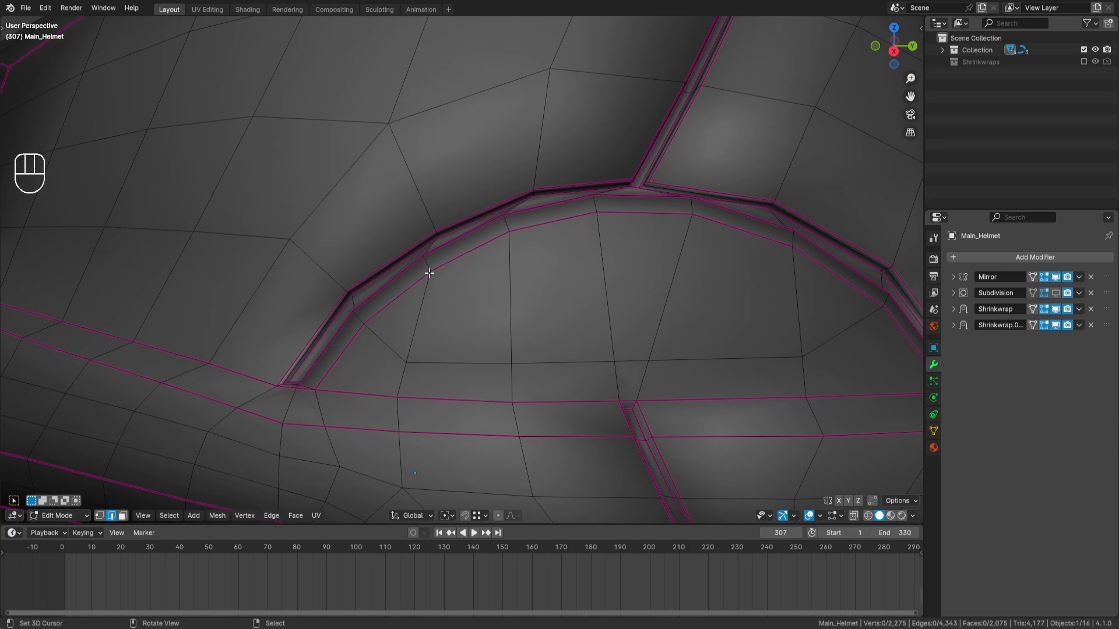
middle_drag(430, 273, 421, 296)
key(d)
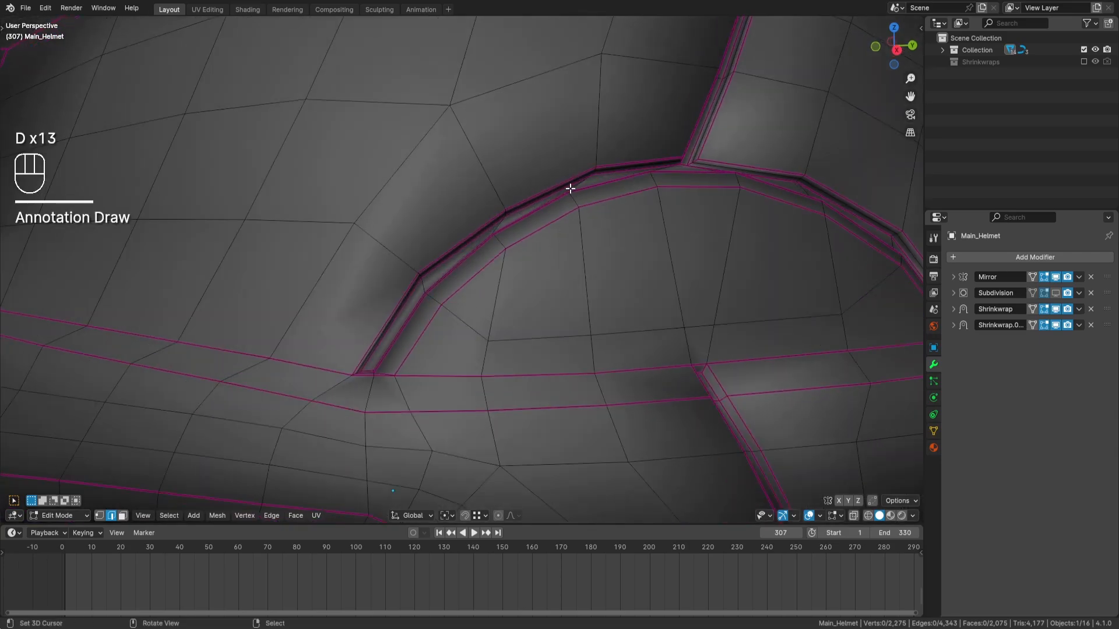
scroll(679, 224, down, 6)
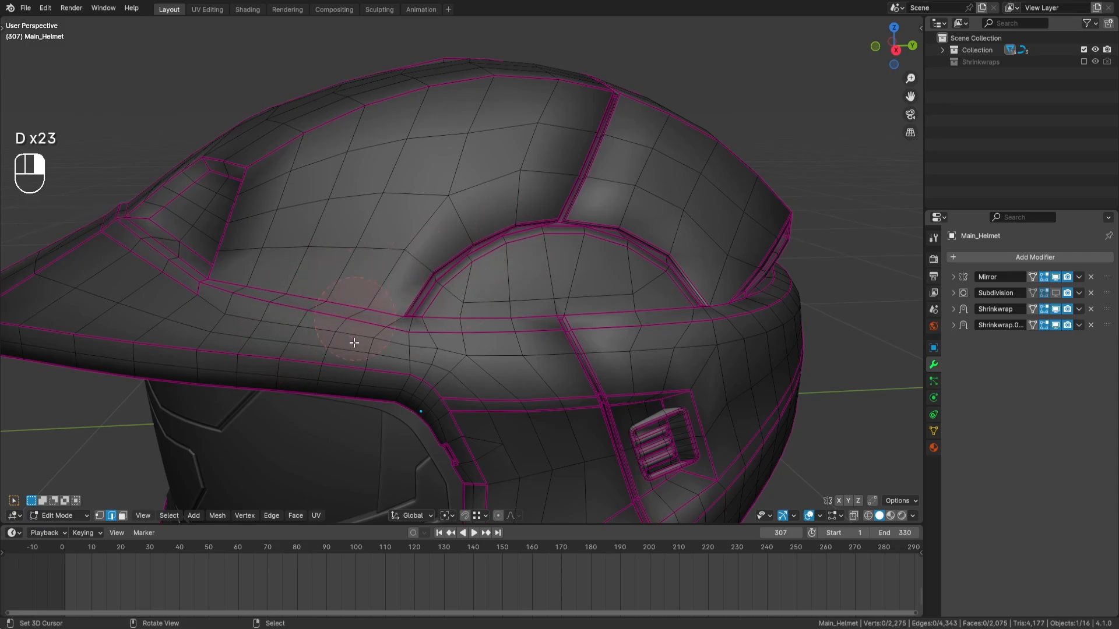
key(d)
scroll(505, 292, up, 4)
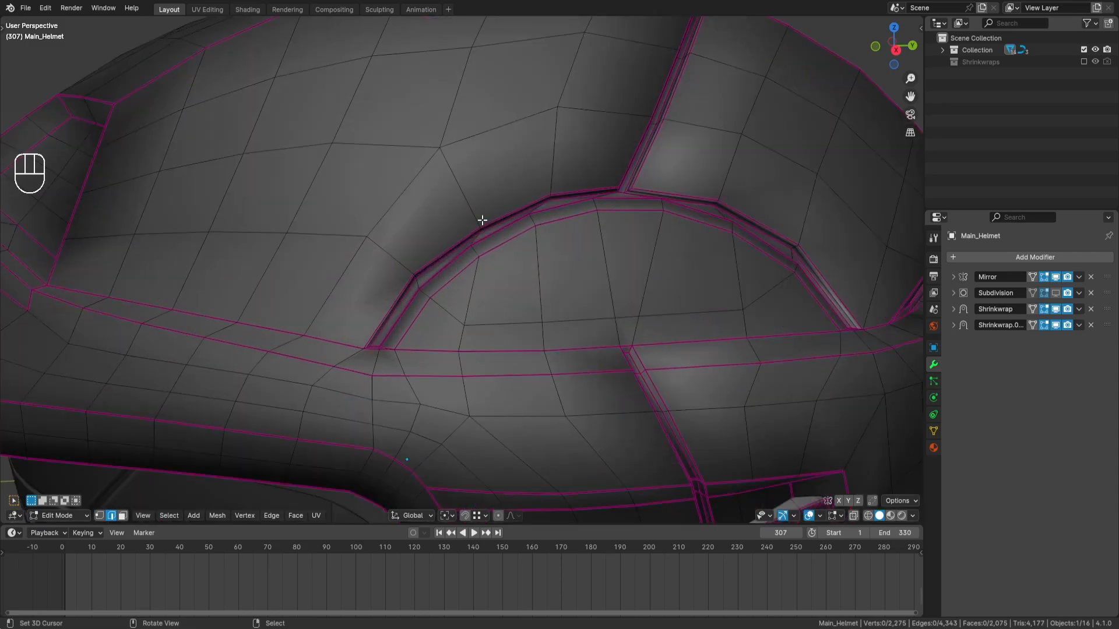
Step: Edge-slide the two short cross edges at the front of the arch's peak along the rim toward the seam
shift+middle_drag(552, 233, 532, 284)
scroll(532, 274, up, 1)
shift+middle_drag(637, 257, 545, 314)
scroll(547, 292, up, 1)
right_click(507, 359)
shift+right_click(506, 352)
scroll(553, 316, up, 2)
scroll(568, 321, down, 3)
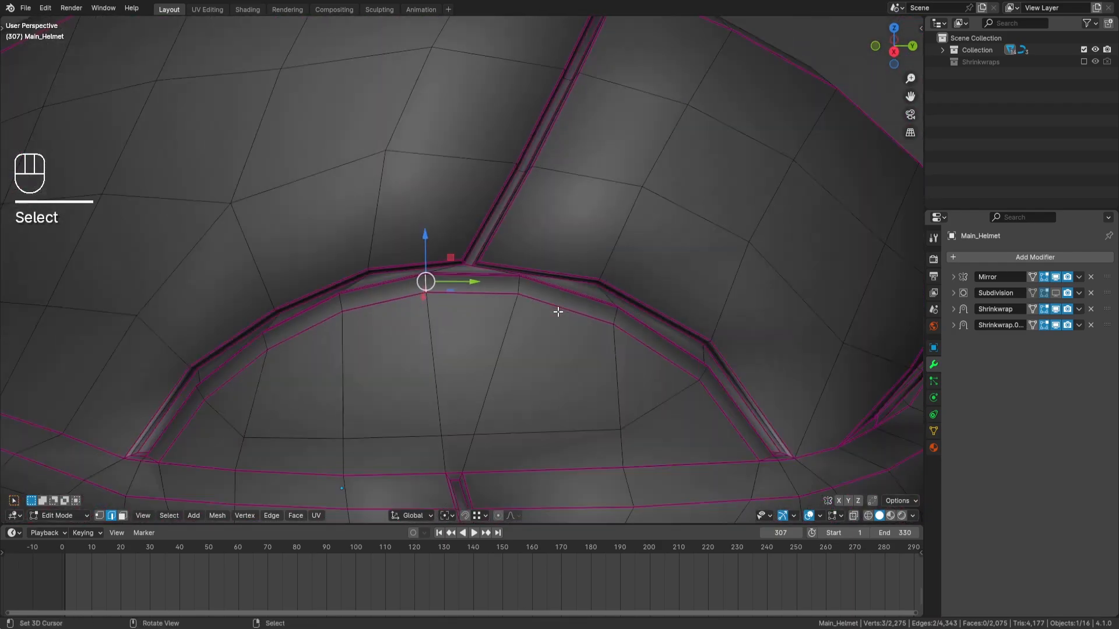
key(g)
key(g)
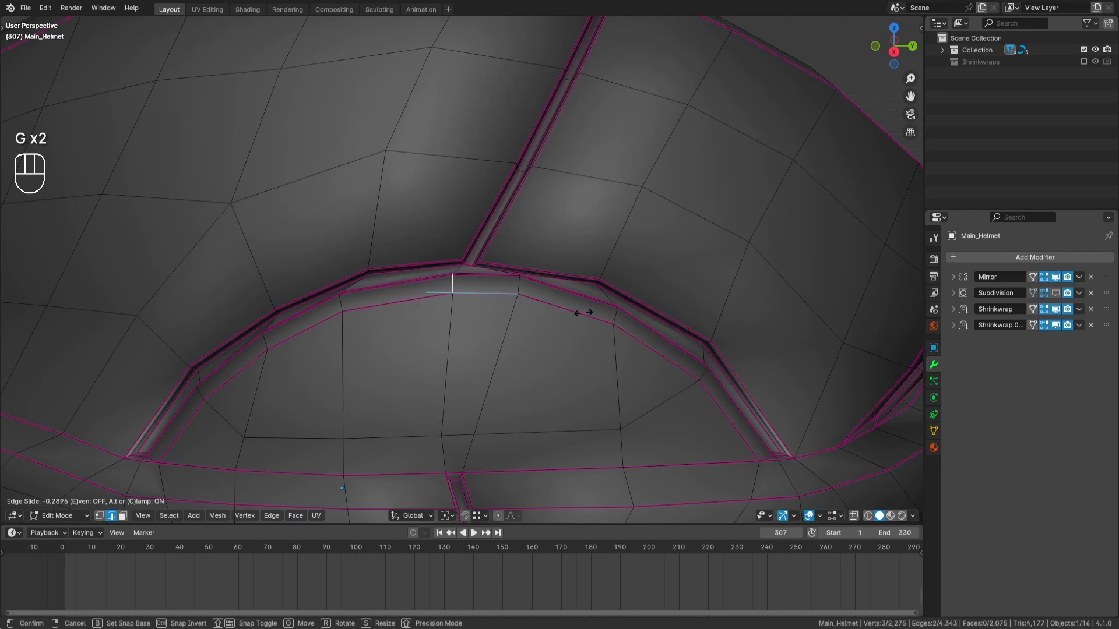
key(Return)
Step: Edge-slide the two short cross edges just behind the arch's peak toward the seam, and clear the selection
middle_drag(554, 295, 545, 319)
right_click(508, 338)
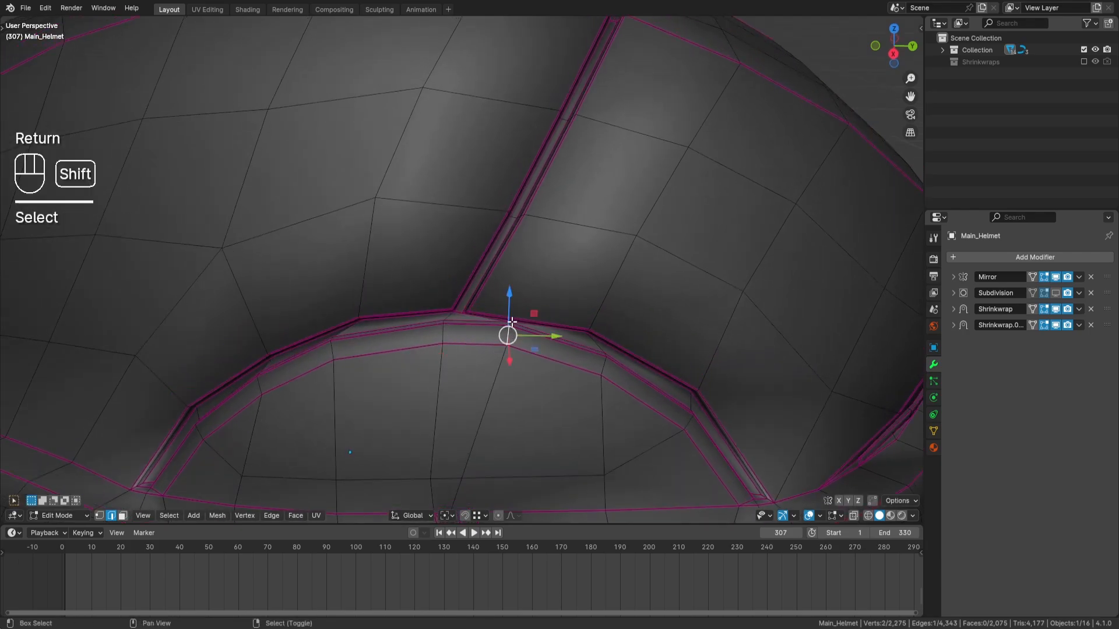
shift+right_click(510, 324)
key(ctrl+z)
shift+right_click(510, 324)
shift+scroll(585, 311, down, 1)
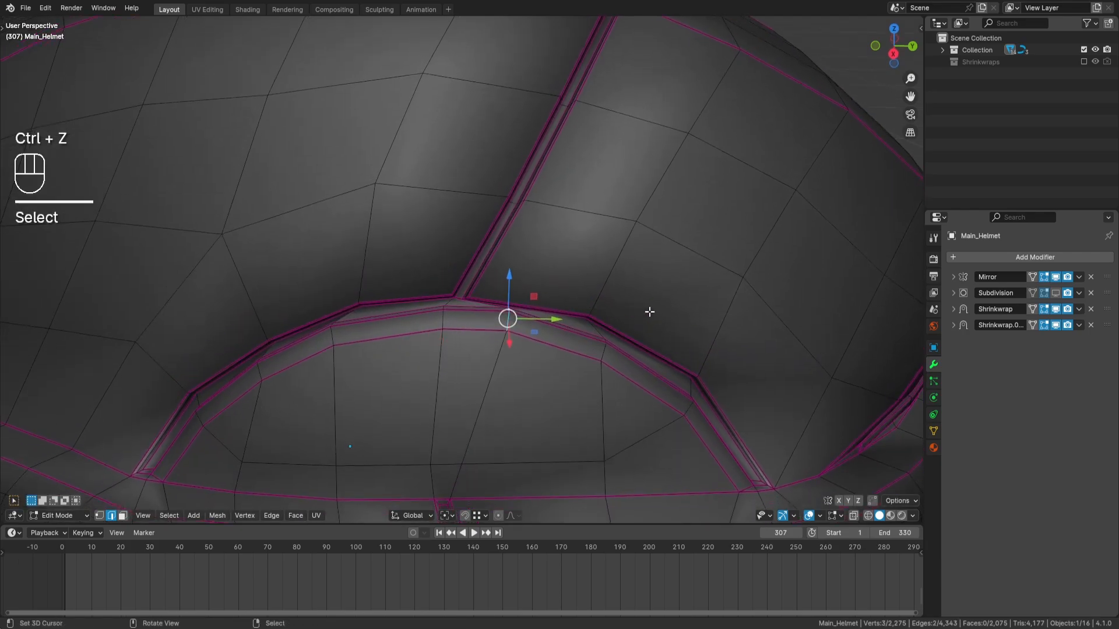
key(g)
key(g)
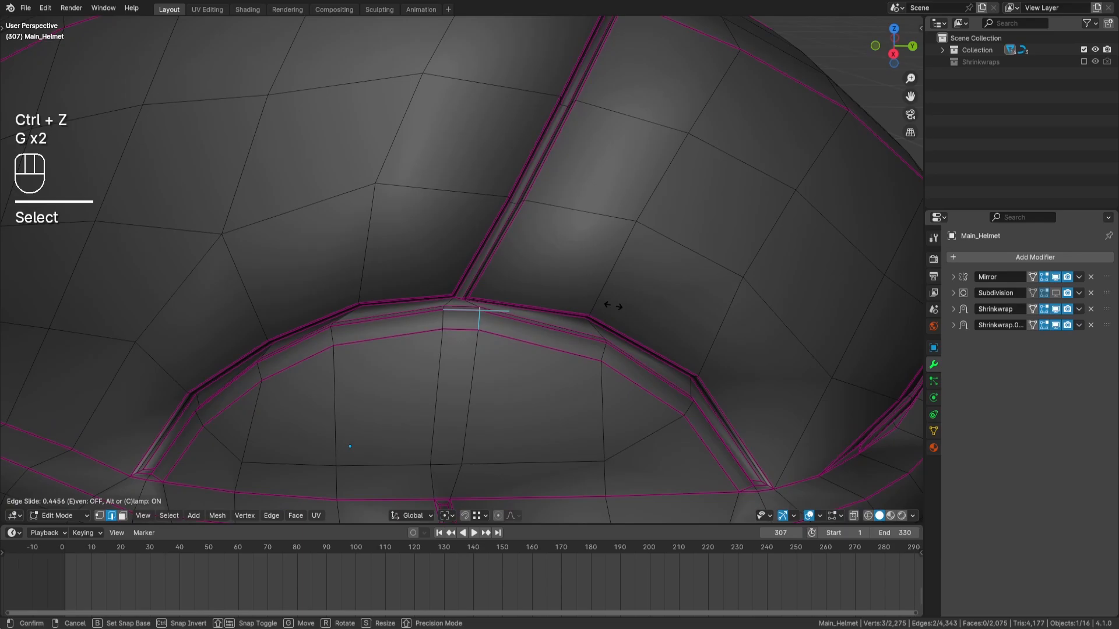
key(Return)
middle_drag(513, 335, 534, 297)
key(a)
key(a)
middle_drag(460, 282, 476, 287)
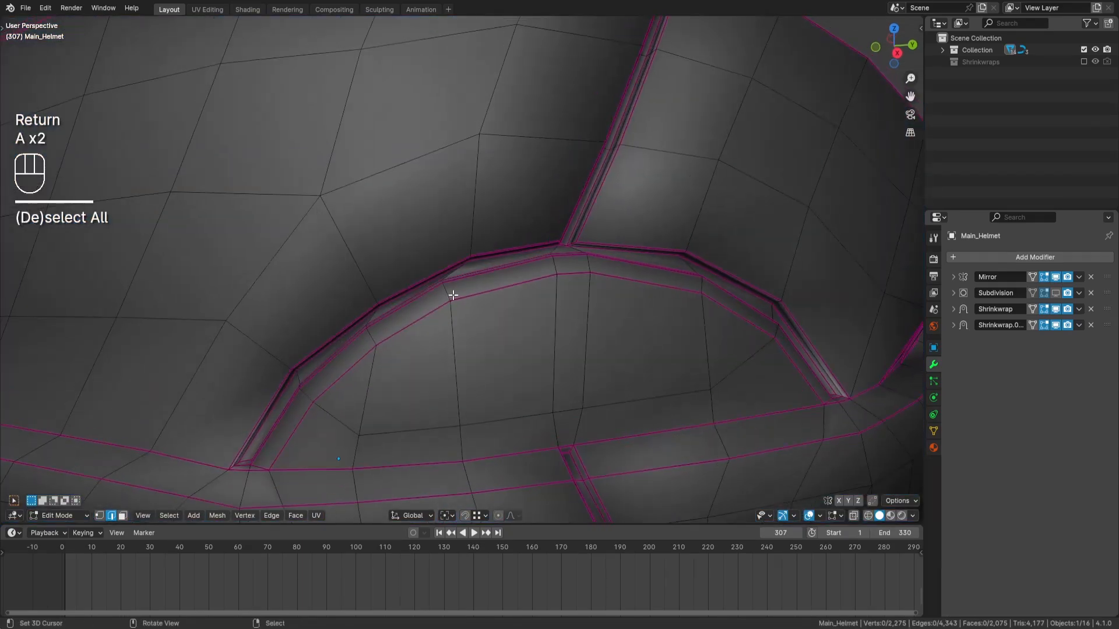
Step: Edge-slide the next pair of cross edges on the arch's front half up along the rim, in line with the outer rim vertex
right_click(452, 294)
shift+right_click(443, 282)
shift+middle_drag(553, 272, 567, 265)
scroll(569, 266, up, 2)
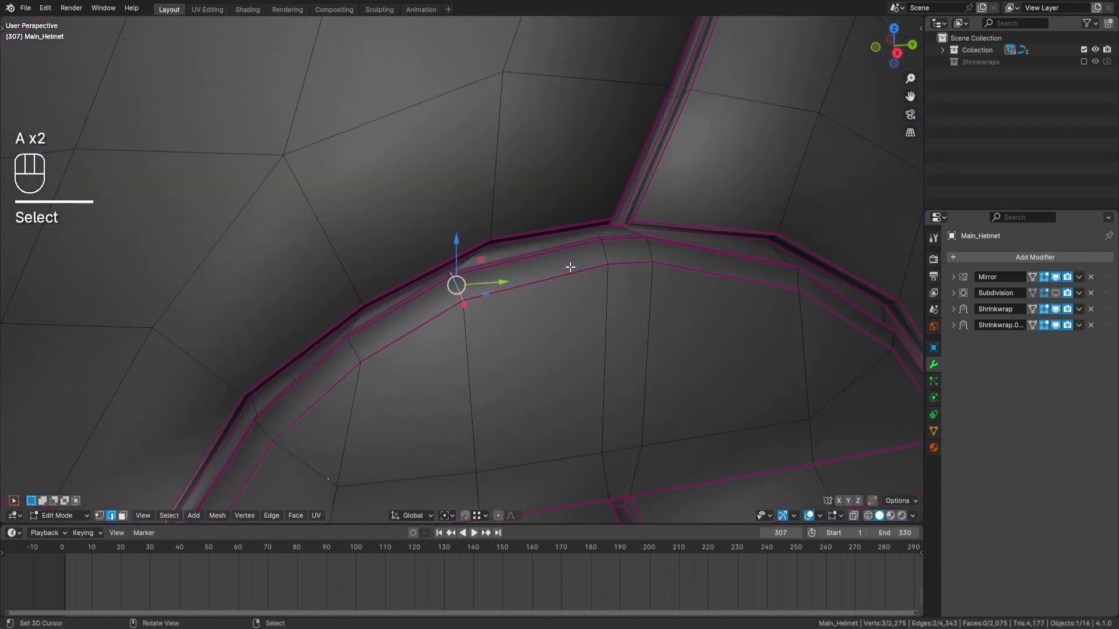
key(g)
key(g)
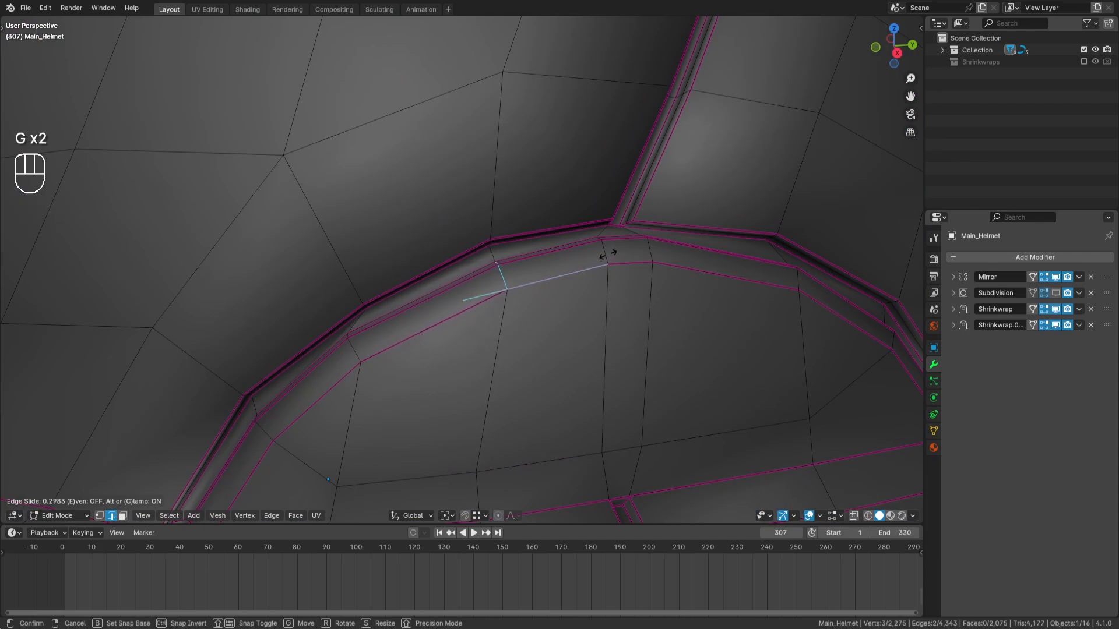
key(Return)
Step: Edge-slide the lower pair of cross edges on the arch's front half up along the rim, and clear the selection
shift+middle_drag(438, 329, 515, 282)
right_click(434, 301)
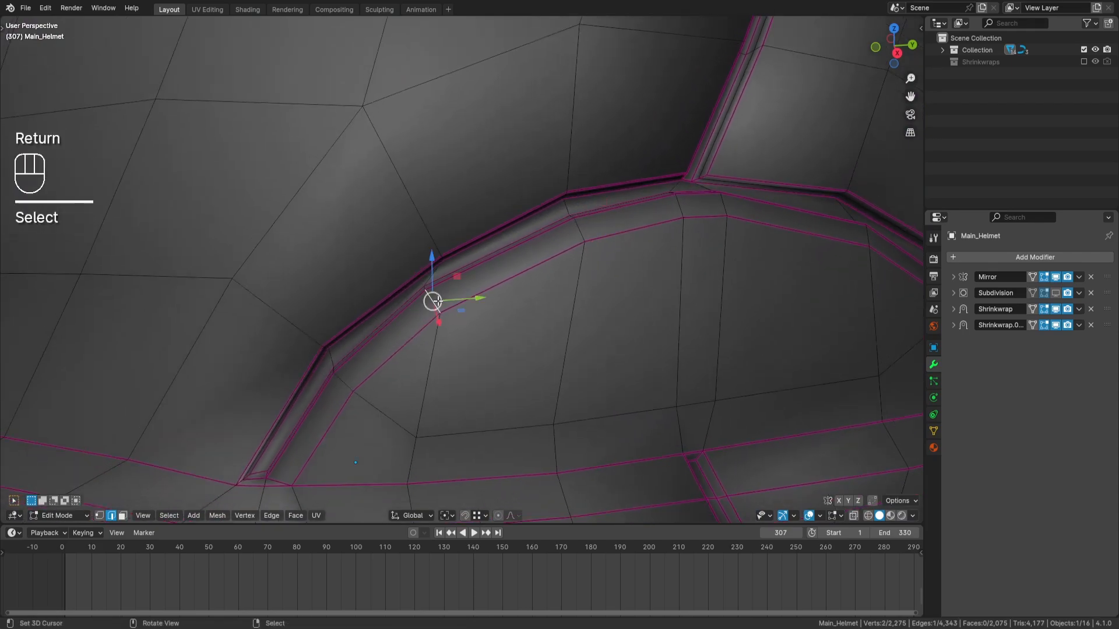
shift+right_click(425, 290)
key(g)
key(g)
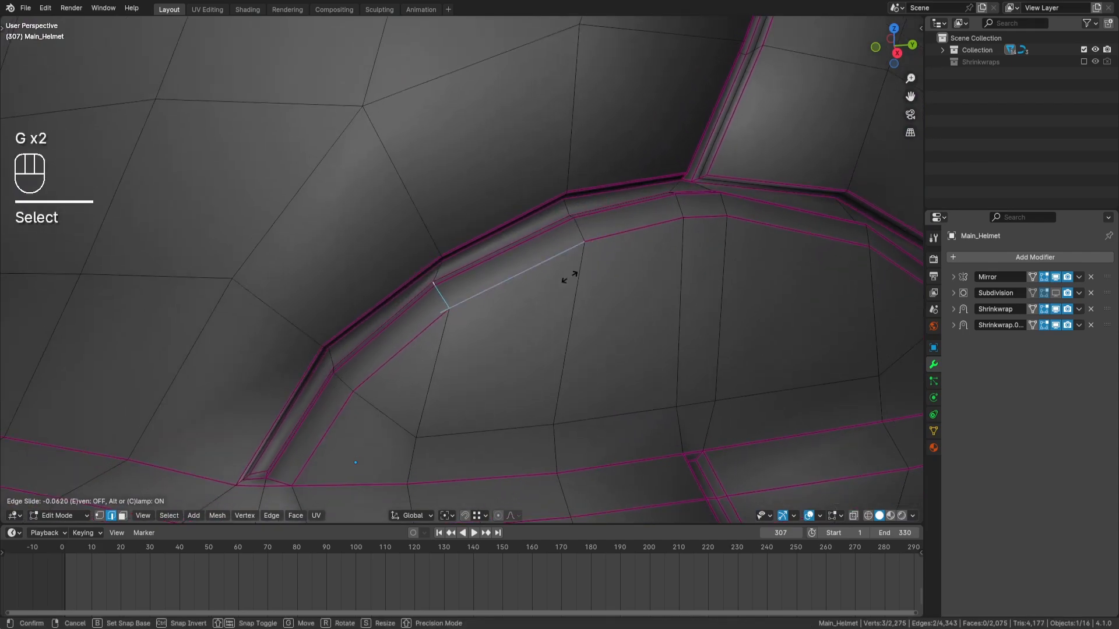
key(Return)
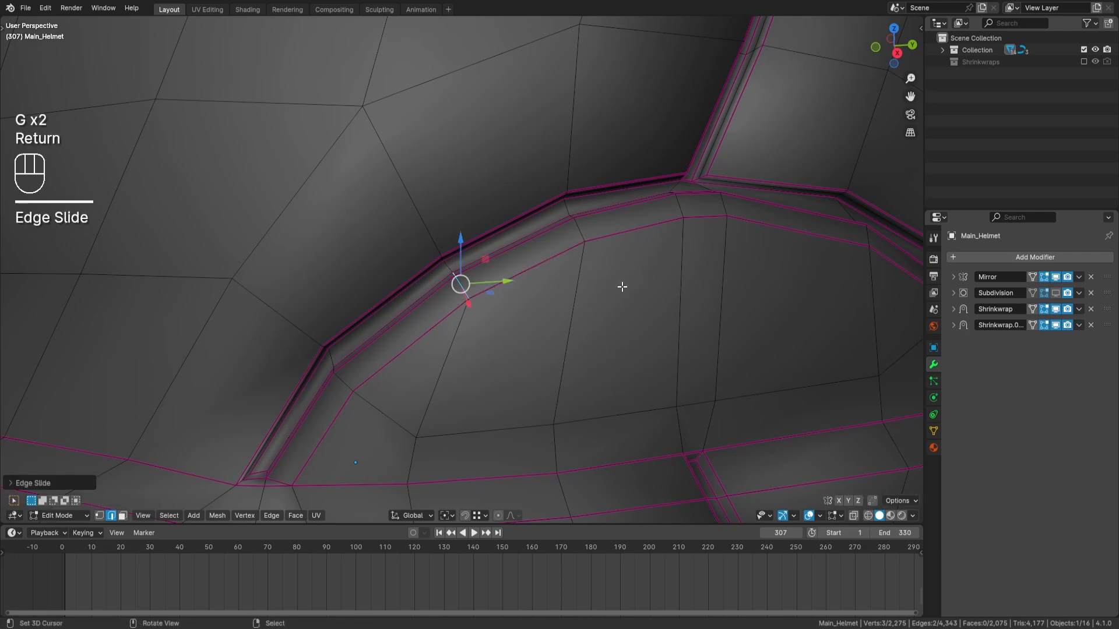
shift+middle_drag(619, 287, 577, 287)
key(a)
key(a)
Step: Edge-slide the upper pair of cross edges on the arch's rear half along the rim toward the seam
click(587, 286)
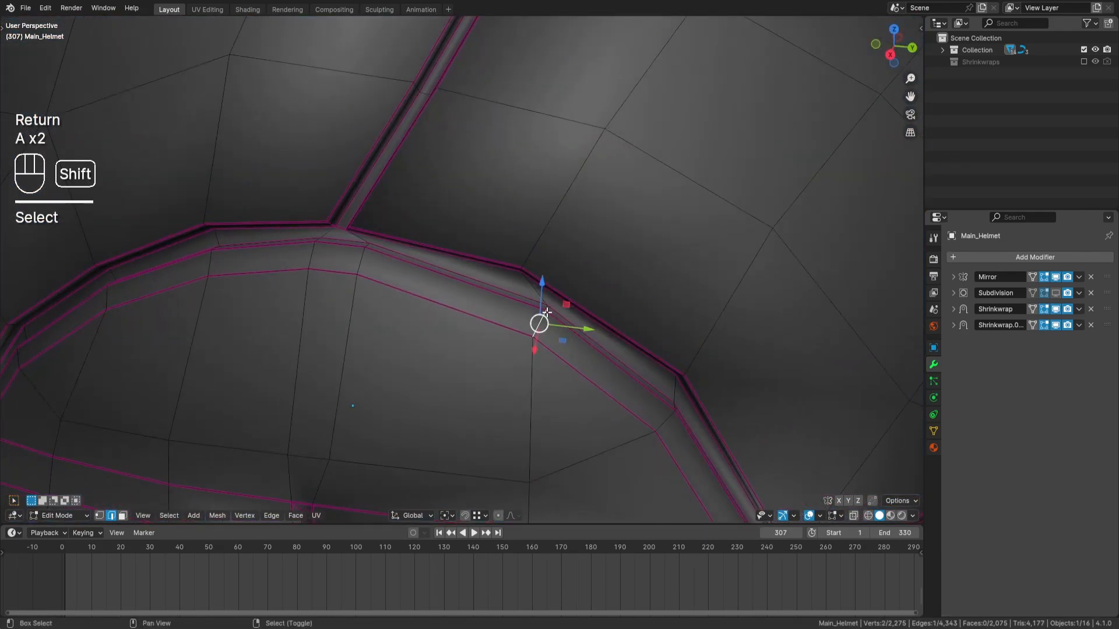
shift+right_click(549, 307)
key(g)
key(g)
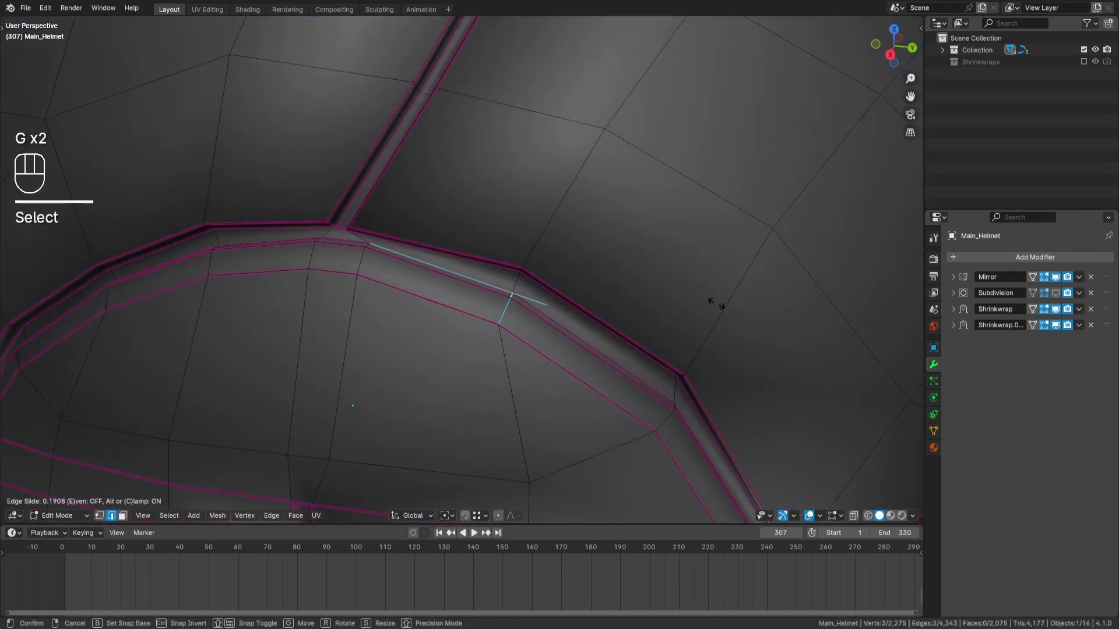
key(Return)
Step: Edge-slide the lower pair of cross edges on the arch's rear half along the rim, and clear the selection
click(668, 429)
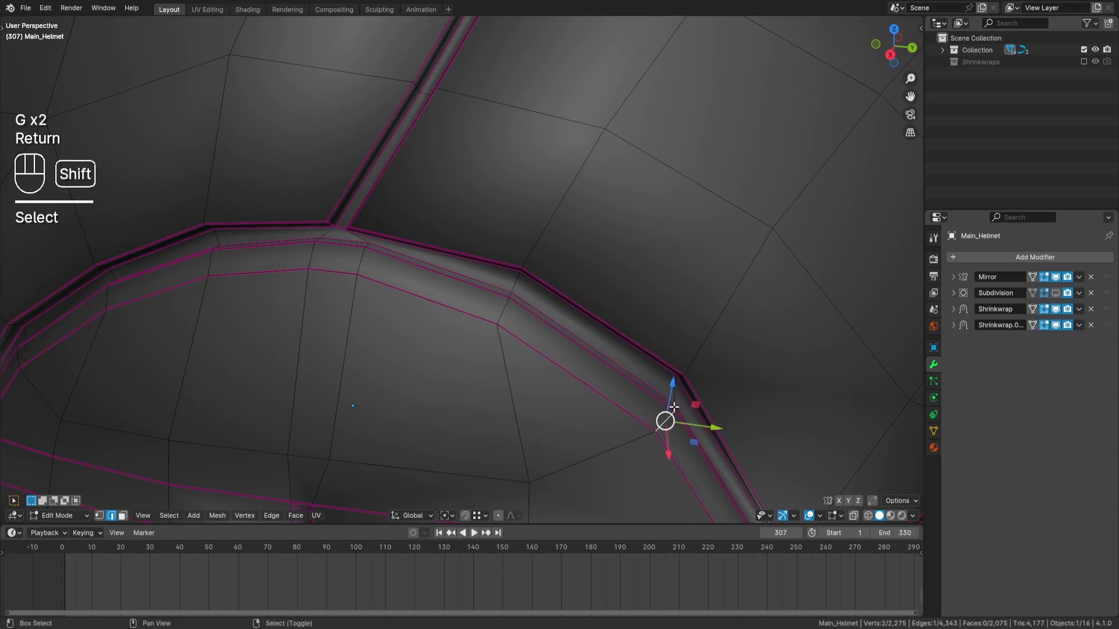
shift+middle_drag(717, 408, 646, 385)
key(g)
key(g)
key(Return)
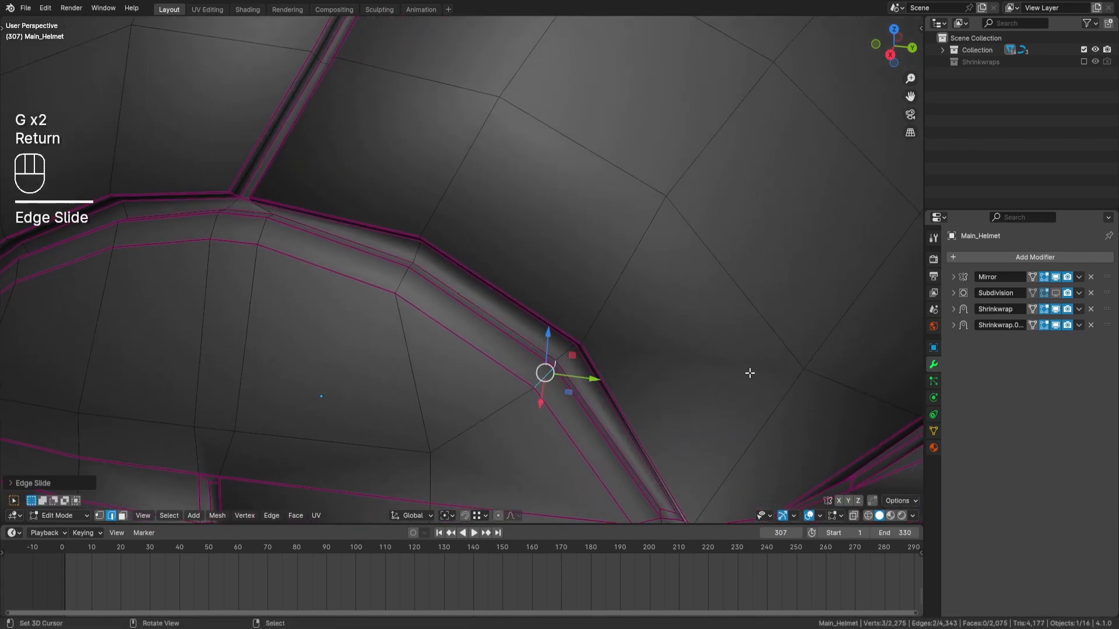
scroll(750, 372, down, 5)
key(a)
key(a)
middle_drag(585, 352, 576, 308)
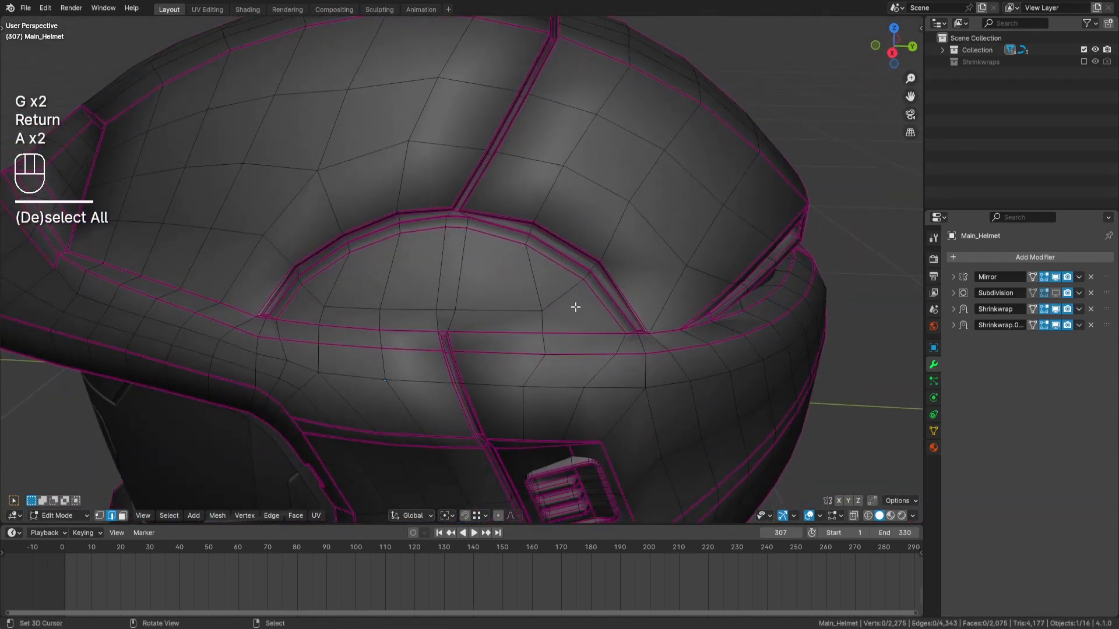
Step: Set the transform pivot point to Active Element and the transform orientation to Normal
key(KP_1)
key(KP_3)
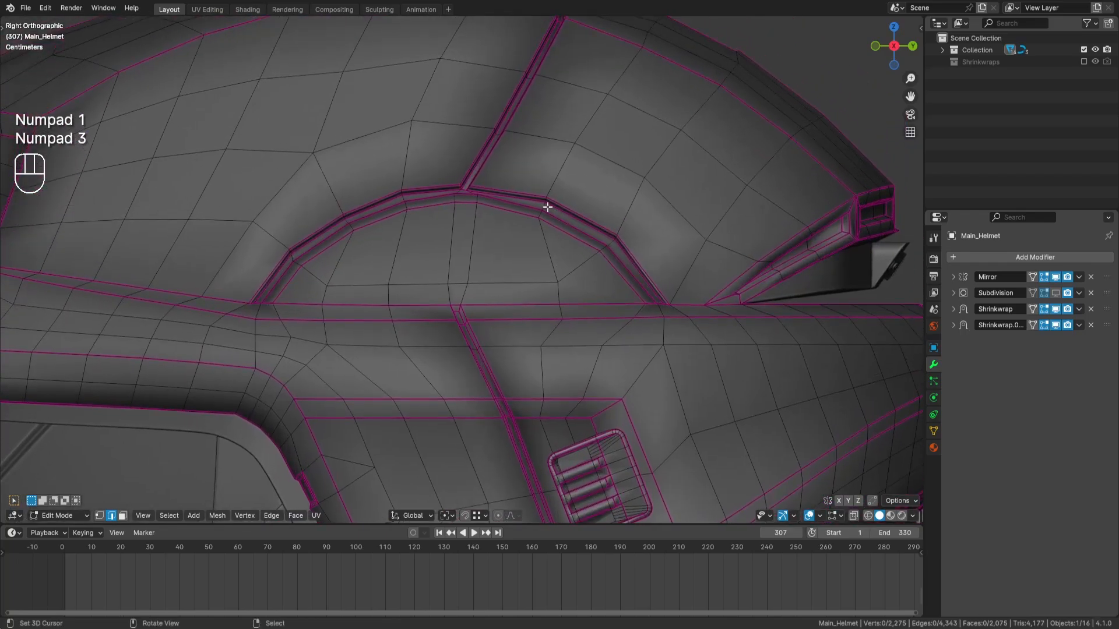
shift+middle_drag(571, 237, 572, 288)
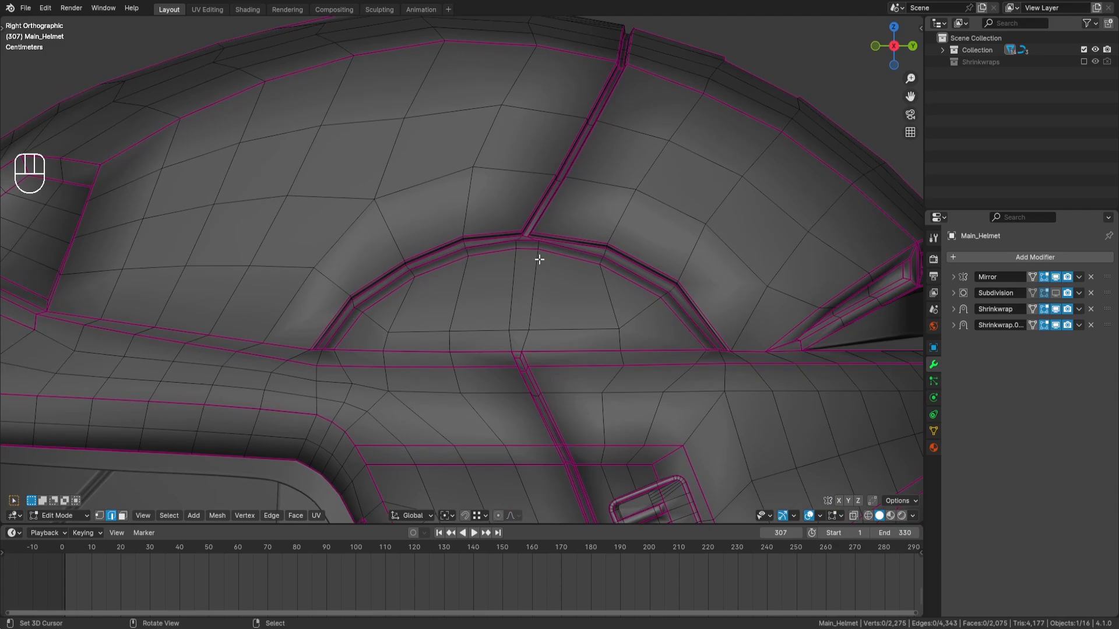
shift+middle_drag(531, 259, 455, 285)
scroll(524, 311, up, 2)
shift+middle_drag(536, 319, 378, 319)
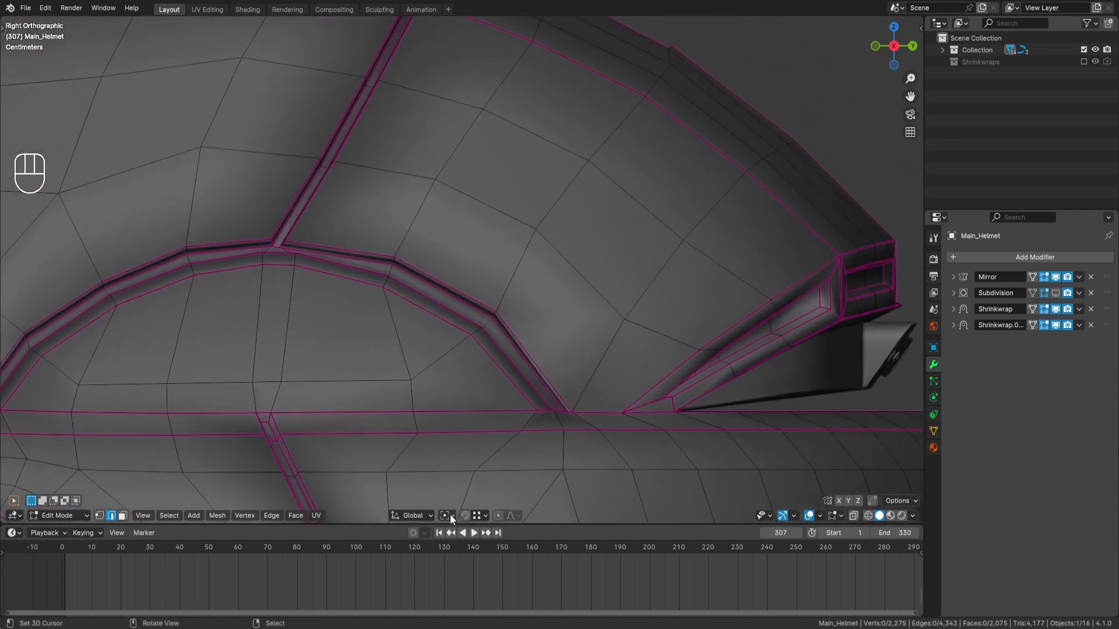
click(449, 516)
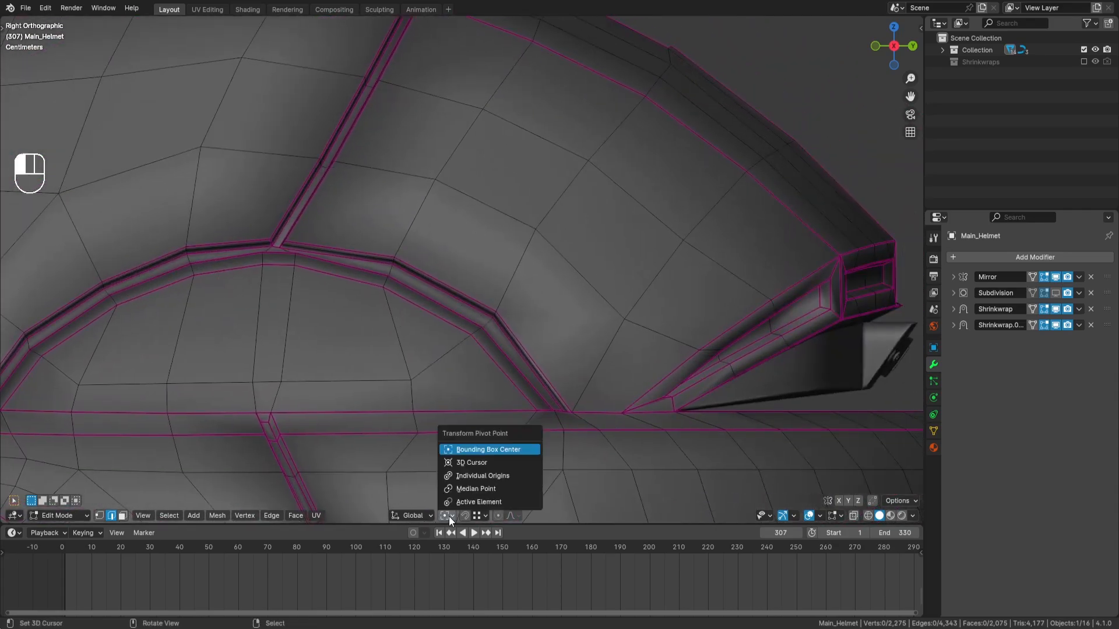
click(486, 501)
middle_drag(414, 271, 434, 329)
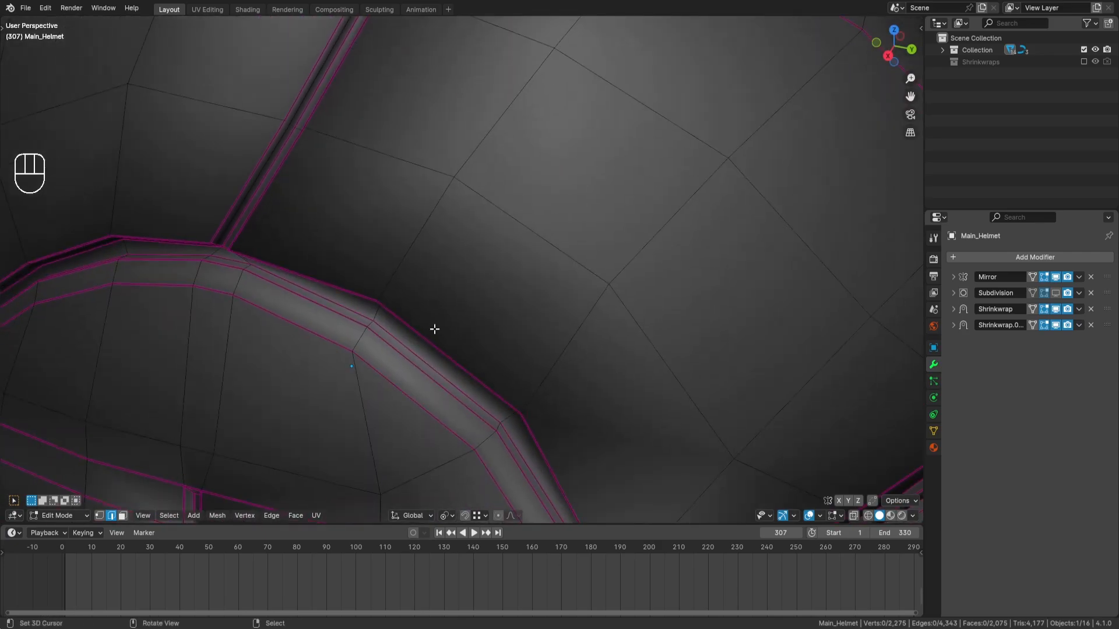
click(419, 515)
click(416, 443)
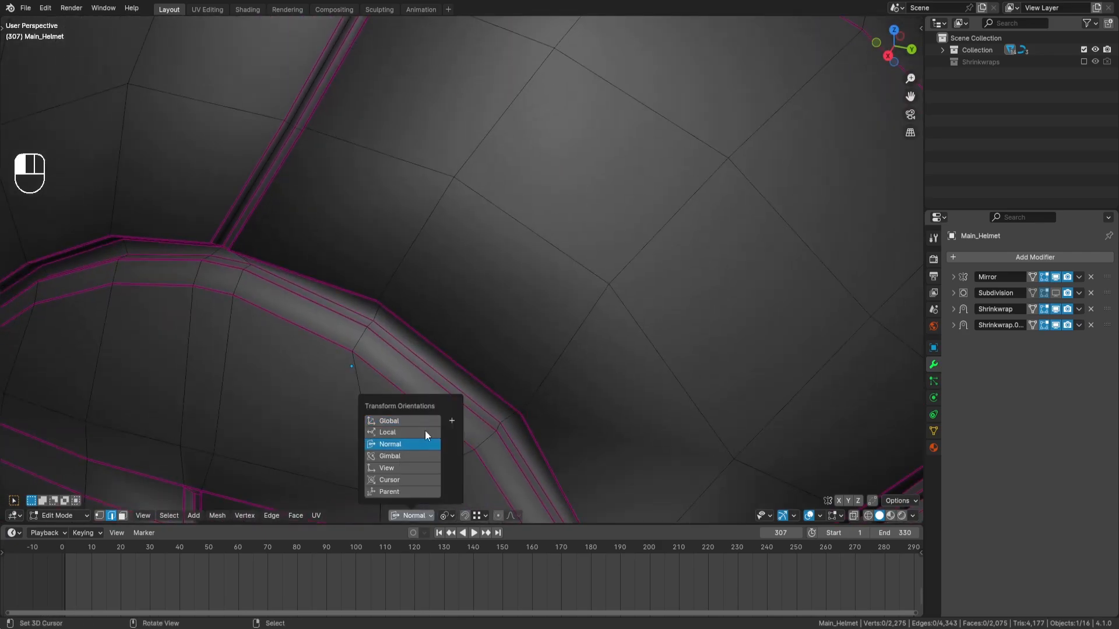
Step: Move the upper pair of cross edges on the rear half of the arch's rim outward along their normal in the right orthographic view
click(354, 334)
shift+click(367, 341)
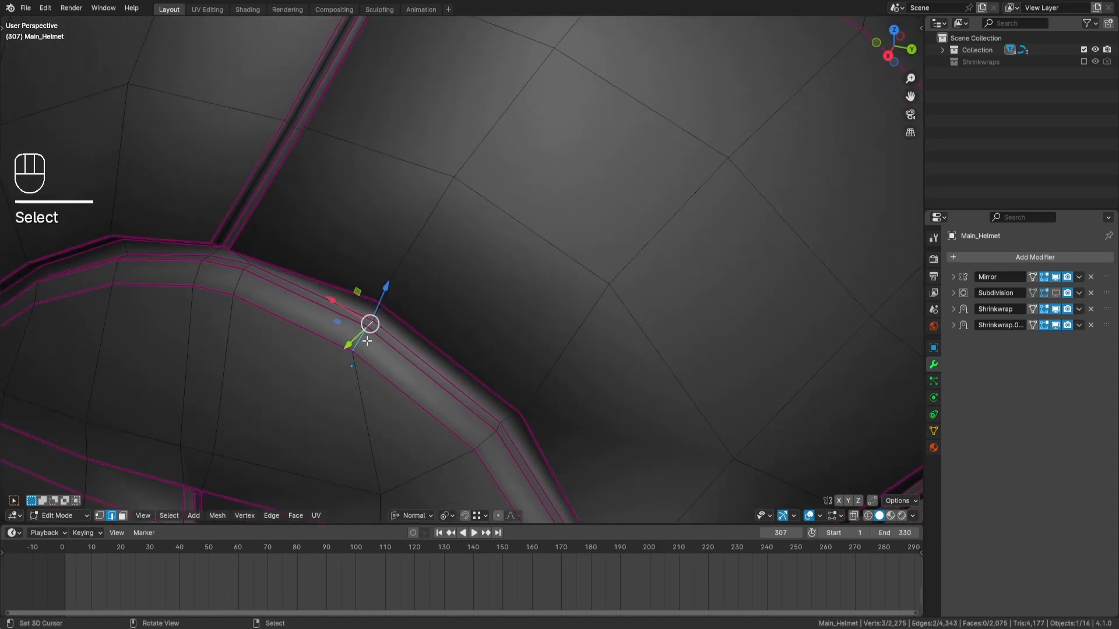
key(KP_1)
key(KP_3)
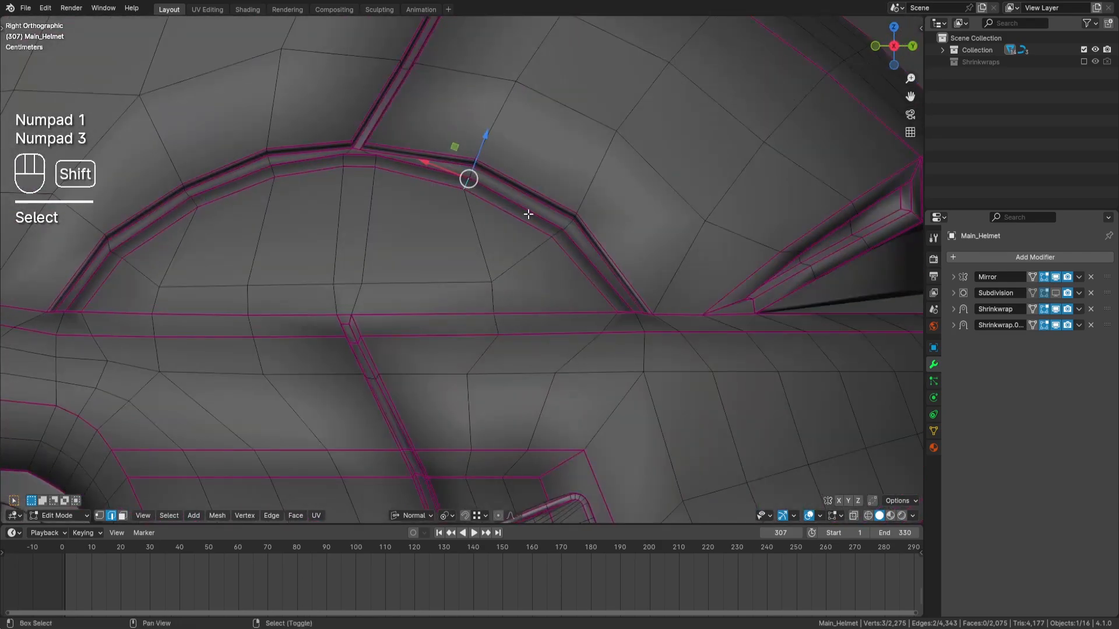
shift+drag(446, 196, 470, 153)
Step: Move the lower pair of cross edges on the arch's rear rim outward along their normal, by about 0.006 m
middle_drag(515, 264, 454, 352)
click(384, 394)
shift+click(416, 382)
key(KP_1)
key(KP_3)
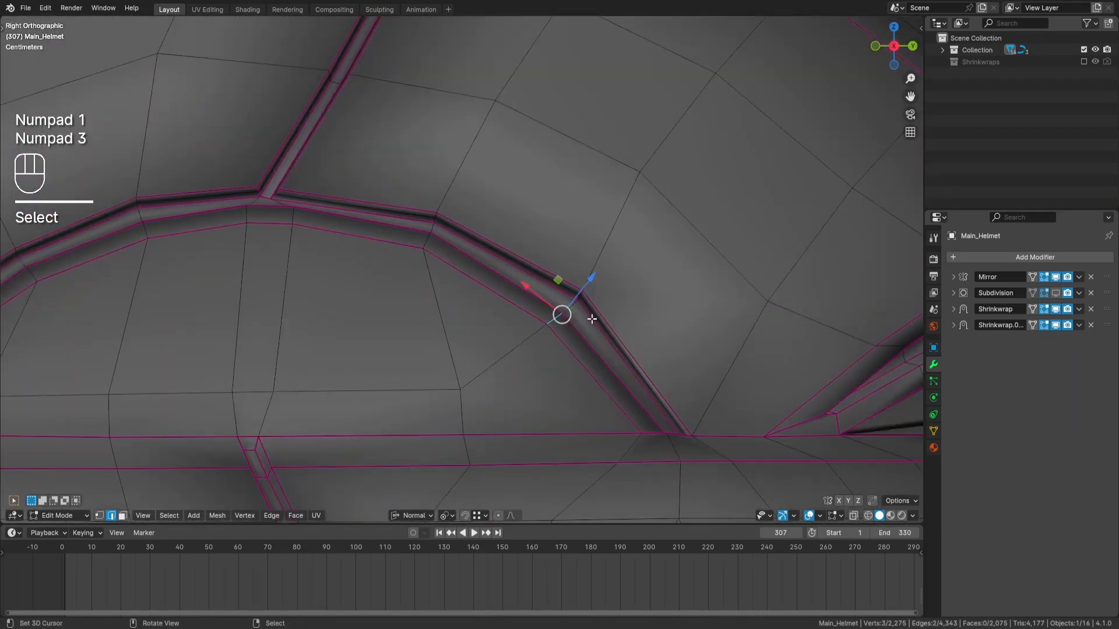
shift+drag(533, 290, 557, 273)
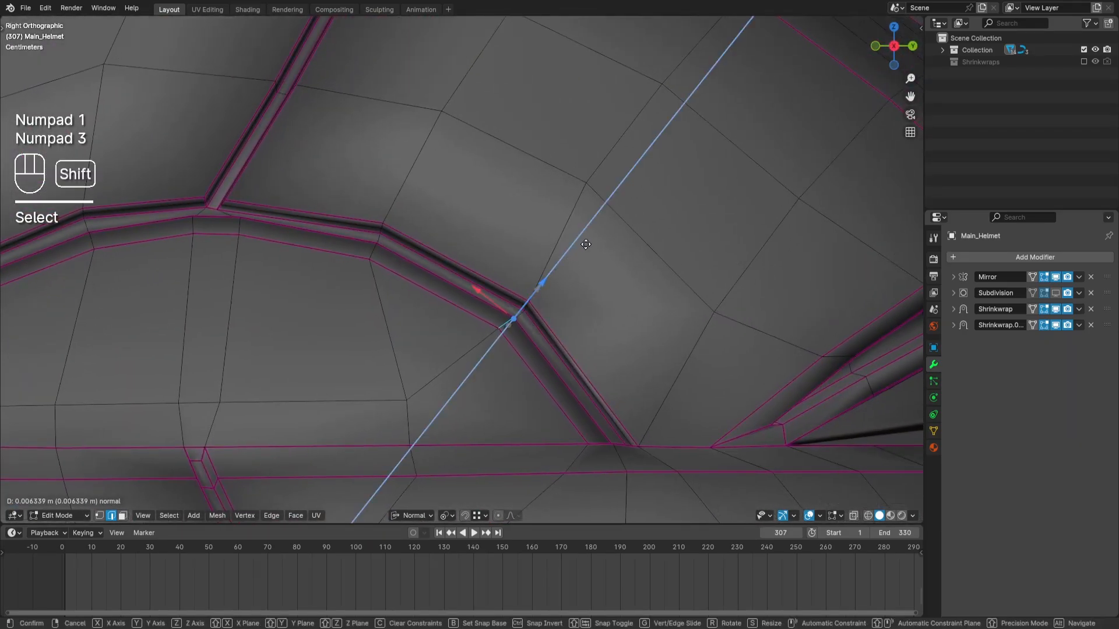
shift+drag(589, 240, 590, 238)
Step: Move the two pairs of cross edges at the arch's crest, beneath the seam, slightly down along their normal, and clear the selection
shift+middle_drag(423, 284, 680, 282)
scroll(453, 280, down, 1)
shift+middle_drag(429, 278, 466, 276)
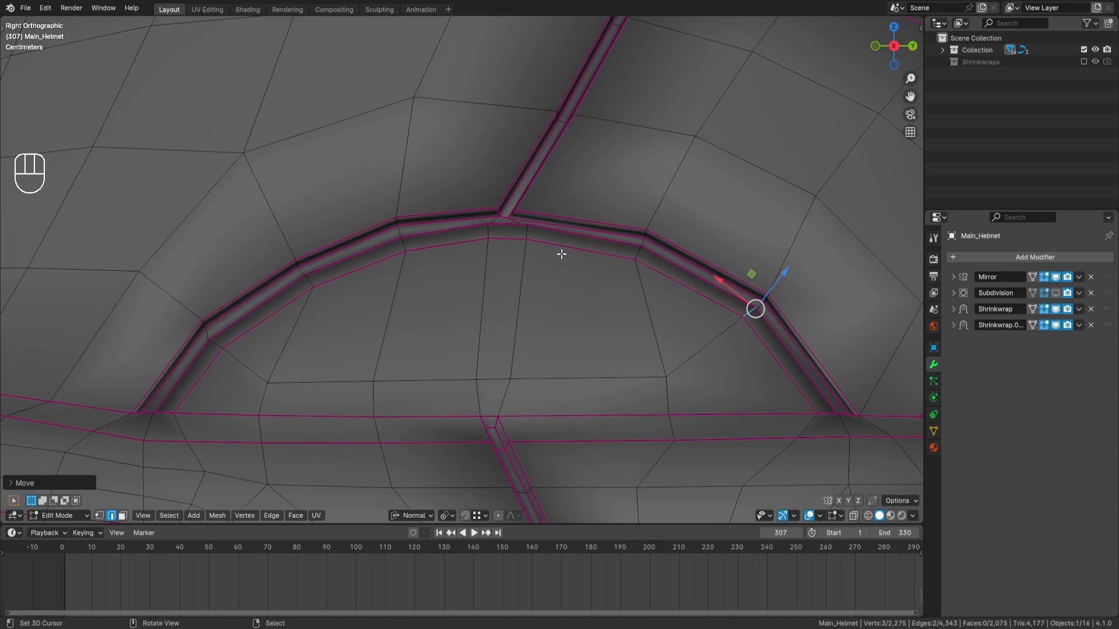
middle_drag(562, 254, 532, 277)
click(369, 330)
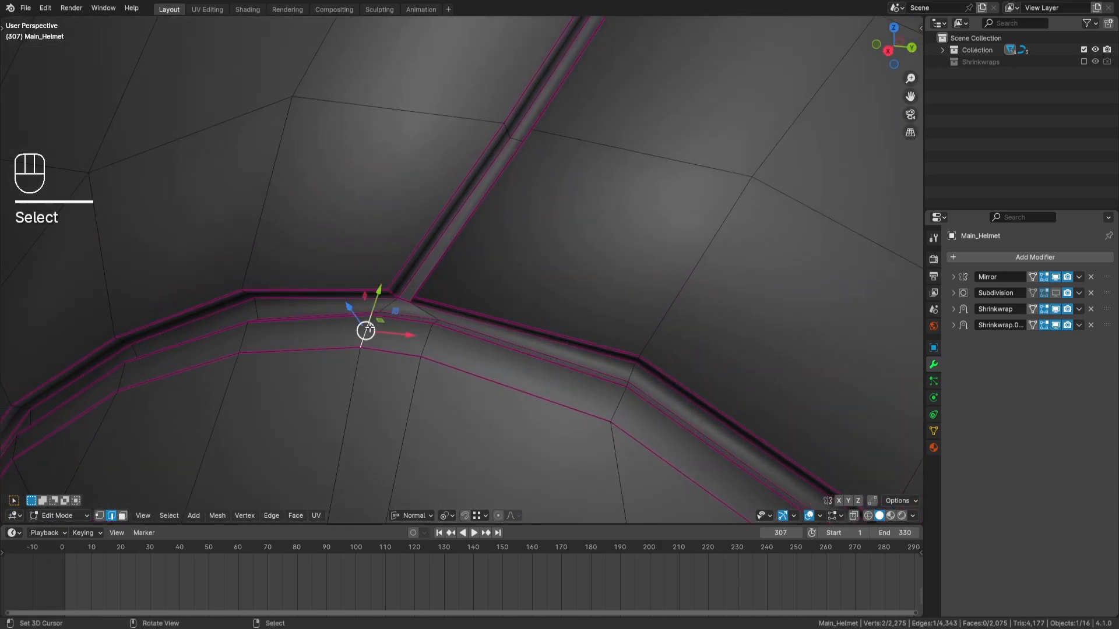
middle_drag(369, 329, 367, 379)
shift+click(433, 369)
shift+click(374, 357)
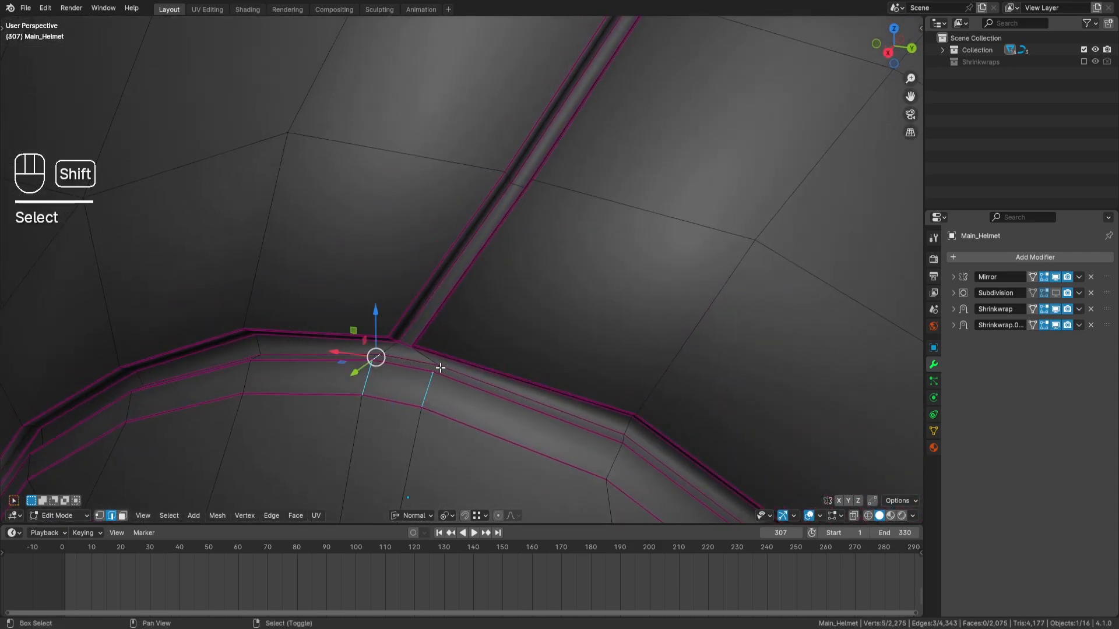
shift+click(438, 368)
key(KP_1)
key(KP_3)
shift+middle_drag(538, 207, 525, 225)
drag(519, 204, 514, 245)
key(a)
key(a)
Step: Dissolve the two connected edges jutting into the side panel from its visor-side border, and clear the selection
scroll(610, 285, down, 2)
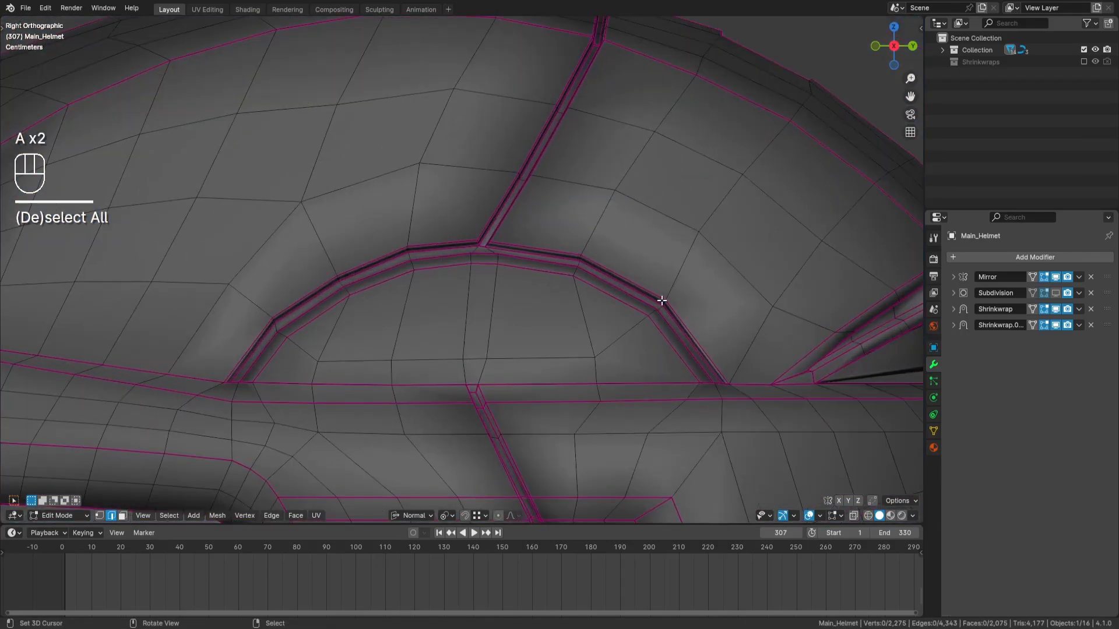
shift+middle_drag(604, 287, 610, 244)
scroll(526, 259, down, 2)
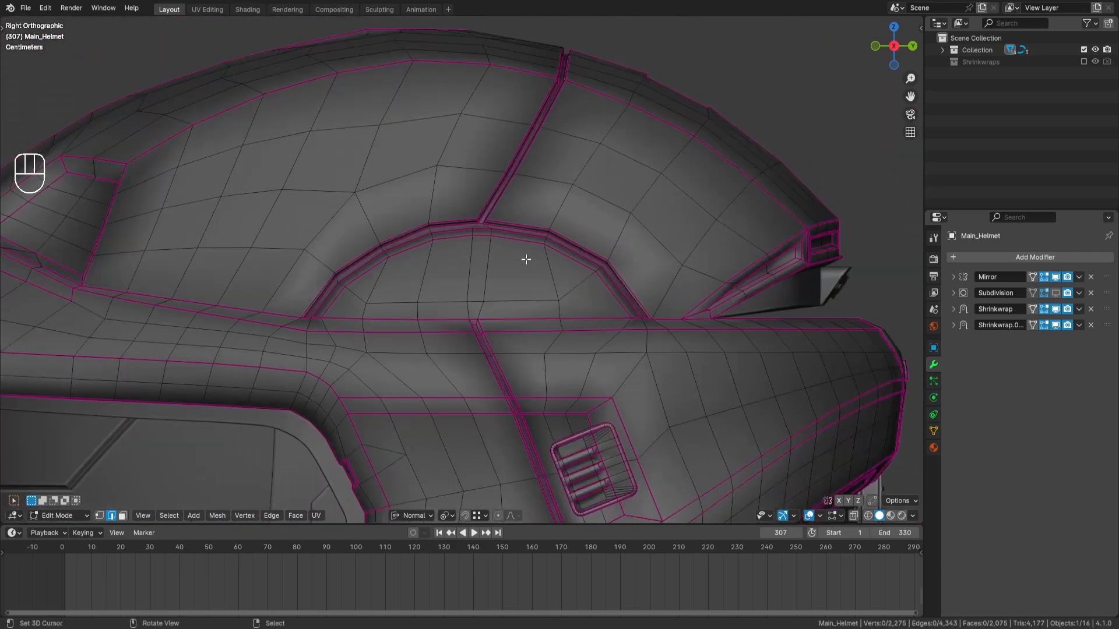
middle_drag(525, 264, 565, 186)
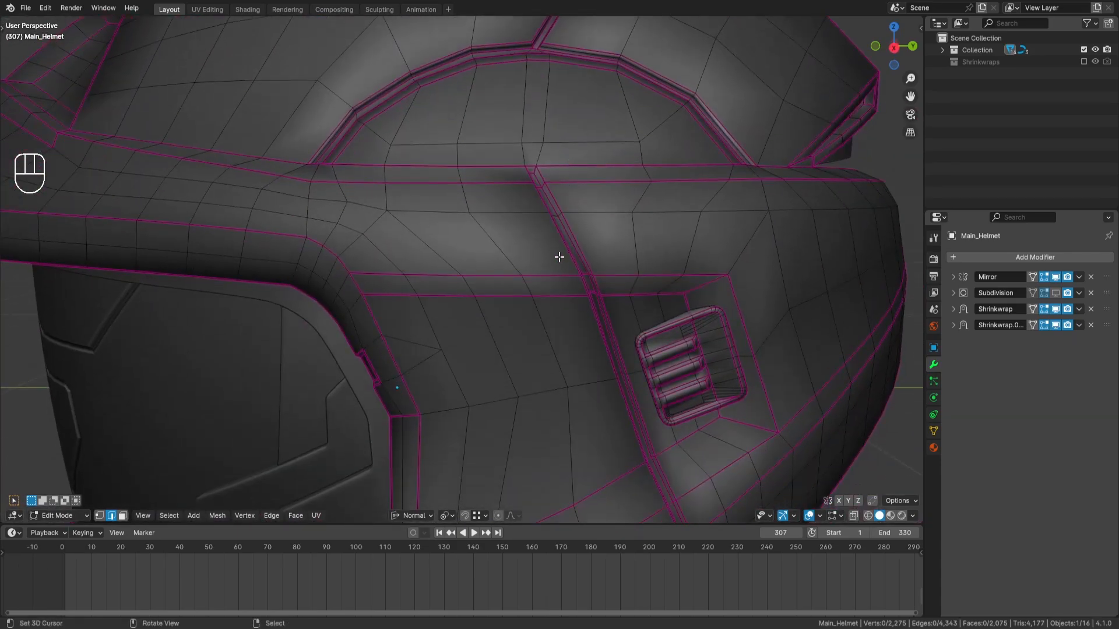
middle_drag(559, 257, 587, 249)
shift+click(480, 322)
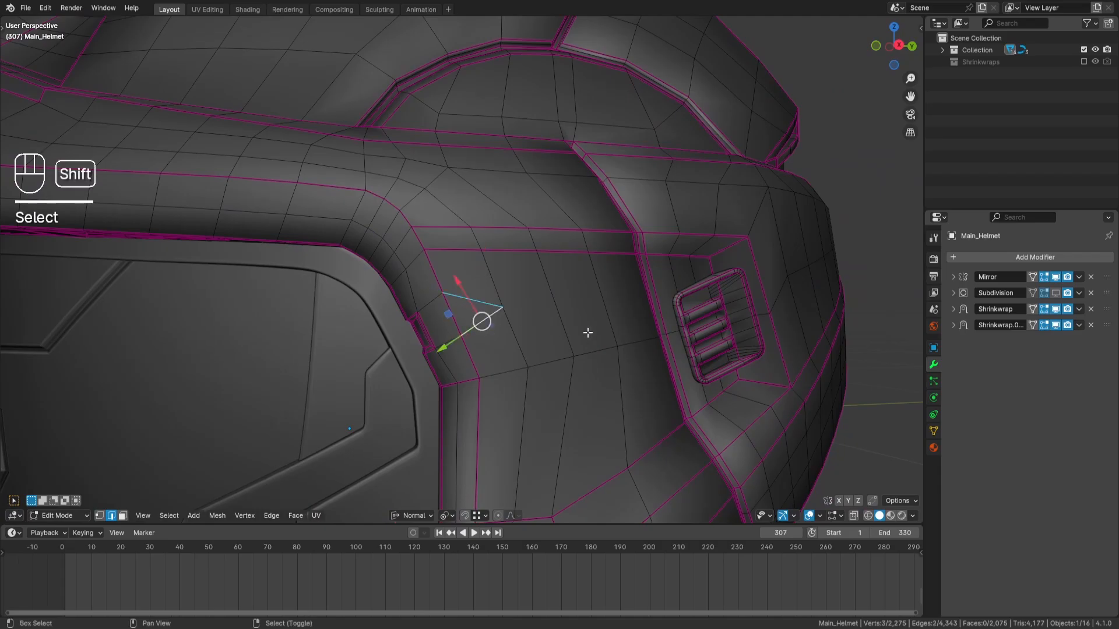
key(ctrl+x)
shift+middle_drag(632, 320, 573, 320)
key(a)
key(a)
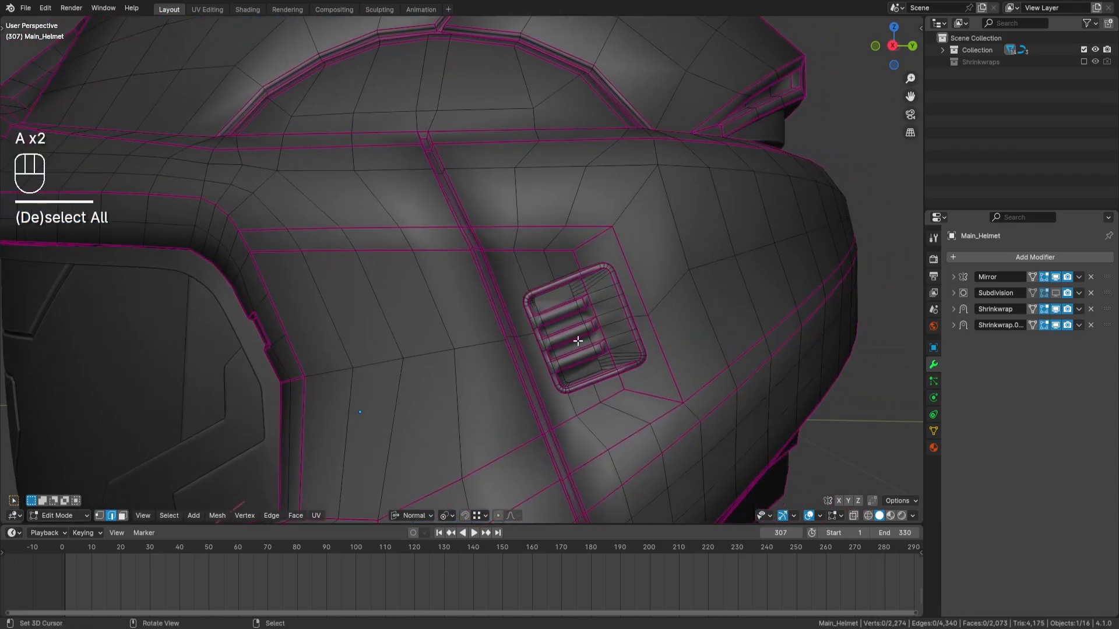
Step: Hide the side vent piece and the two narrow helmet faces behind it in the recessed panel
key(l)
key(h)
click(563, 300)
shift+click(590, 373)
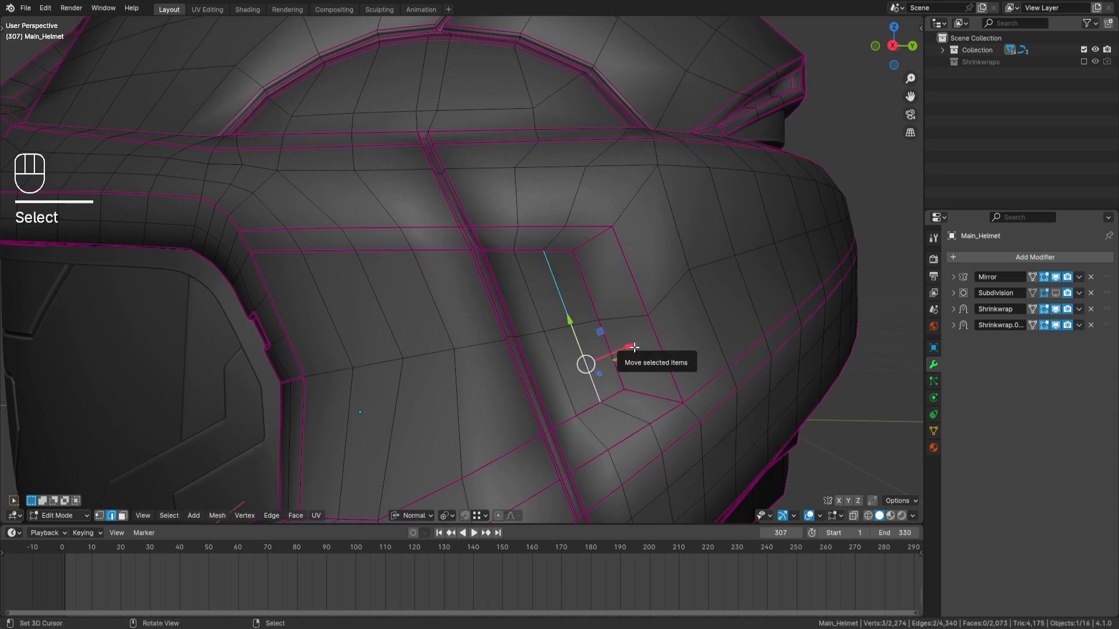
click(123, 515)
click(580, 300)
shift+click(603, 361)
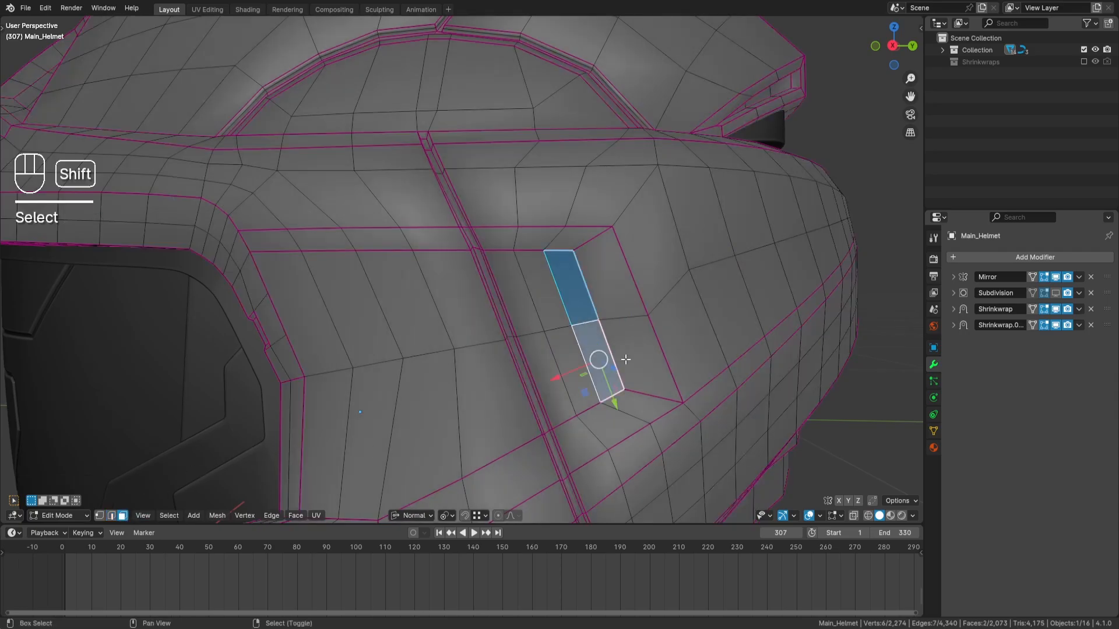
key(h)
Step: Add a two-cut edge loop across the upper side panel, running over the seam to the opening, and clear the selection
middle_drag(528, 349, 490, 324)
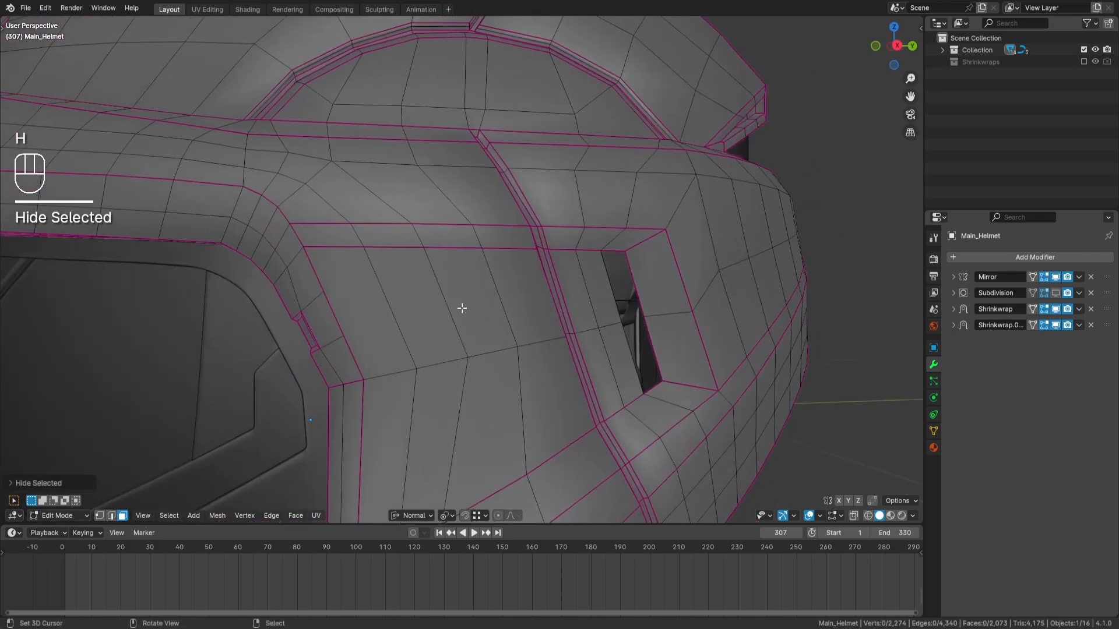
key(ctrl+r)
scroll(463, 307, up, 1)
click(465, 305)
key(a)
key(a)
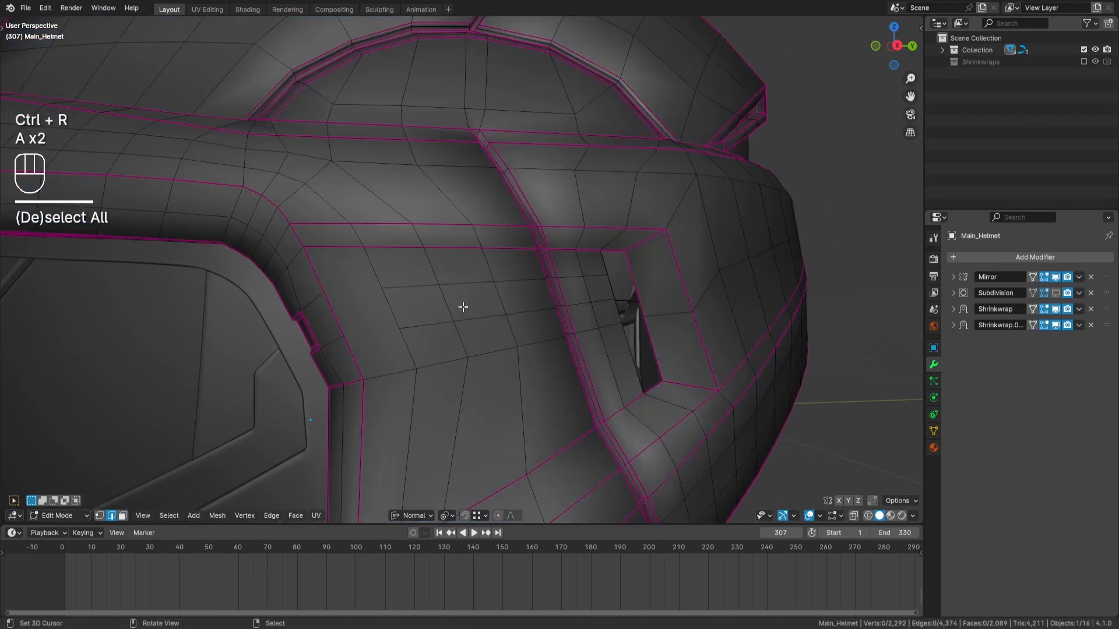
Step: Knife-cut from the ends of both new loops to the panel's visor-side border, and clear the selection
key(k)
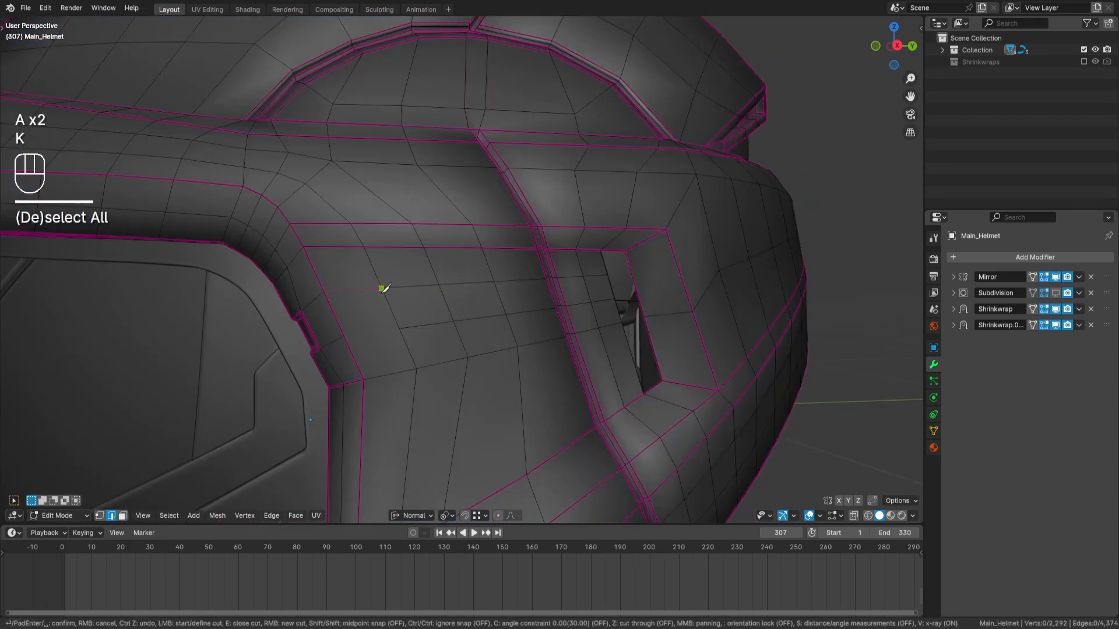
click(400, 329)
click(343, 336)
key(Return)
middle_drag(635, 323, 617, 330)
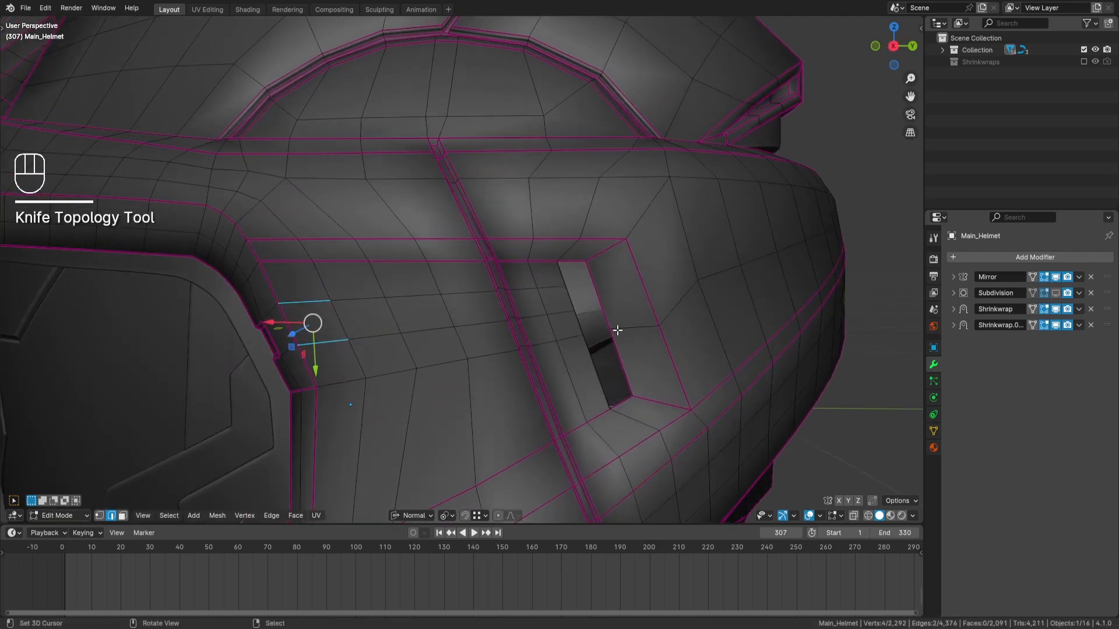
key(a)
key(a)
Step: Try to dissolve both new edge runs from inside the seam groove to the opening behind it, and undo the dissolve
scroll(617, 330, up, 3)
middle_drag(535, 305, 547, 305)
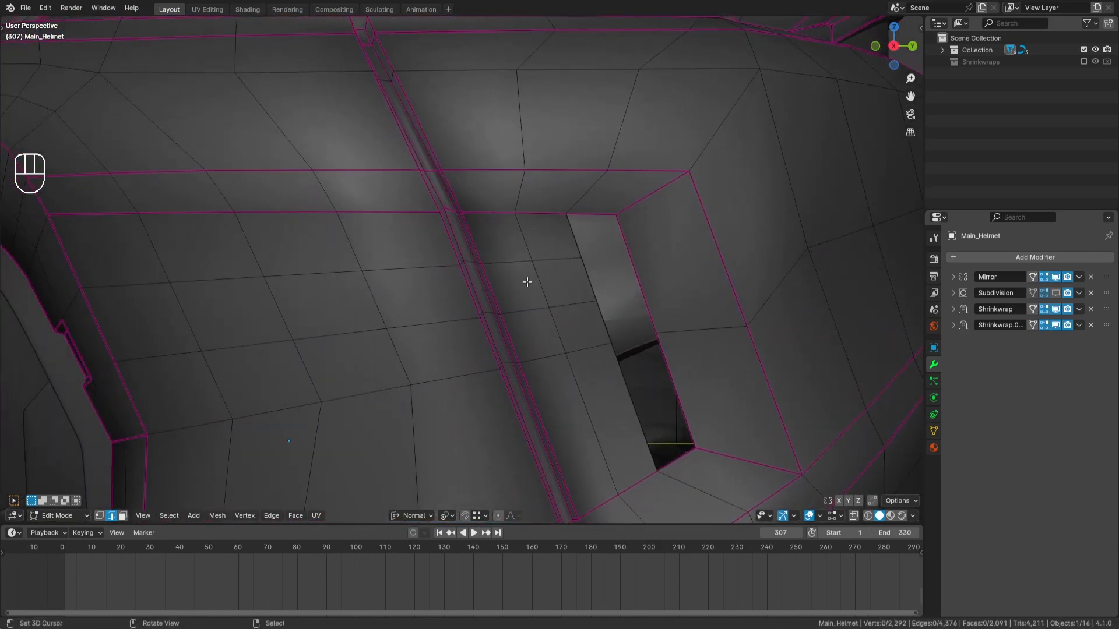
scroll(527, 282, up, 2)
middle_drag(522, 269, 490, 231)
click(498, 137)
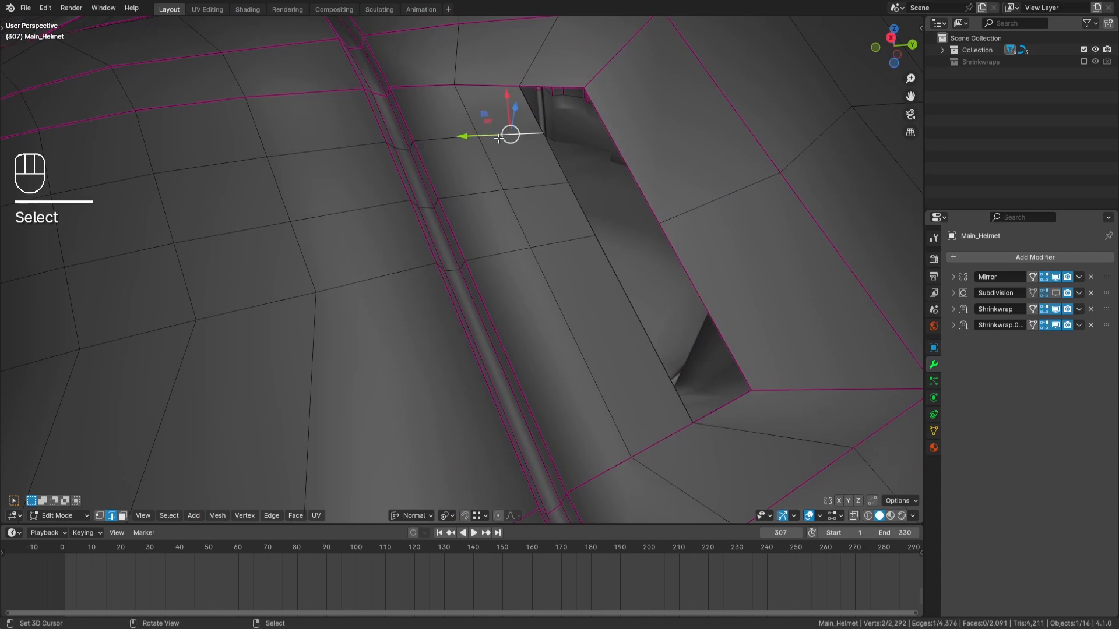
ctrl+click(401, 150)
shift+click(426, 206)
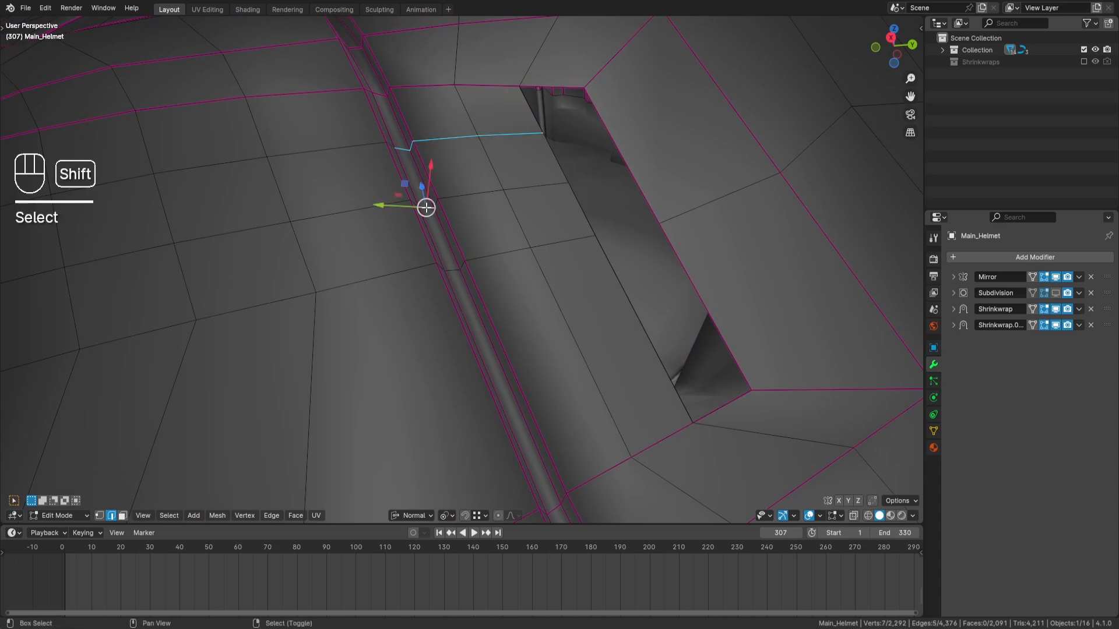
ctrl+click(526, 187)
key(ctrl+x)
middle_drag(583, 186, 518, 283)
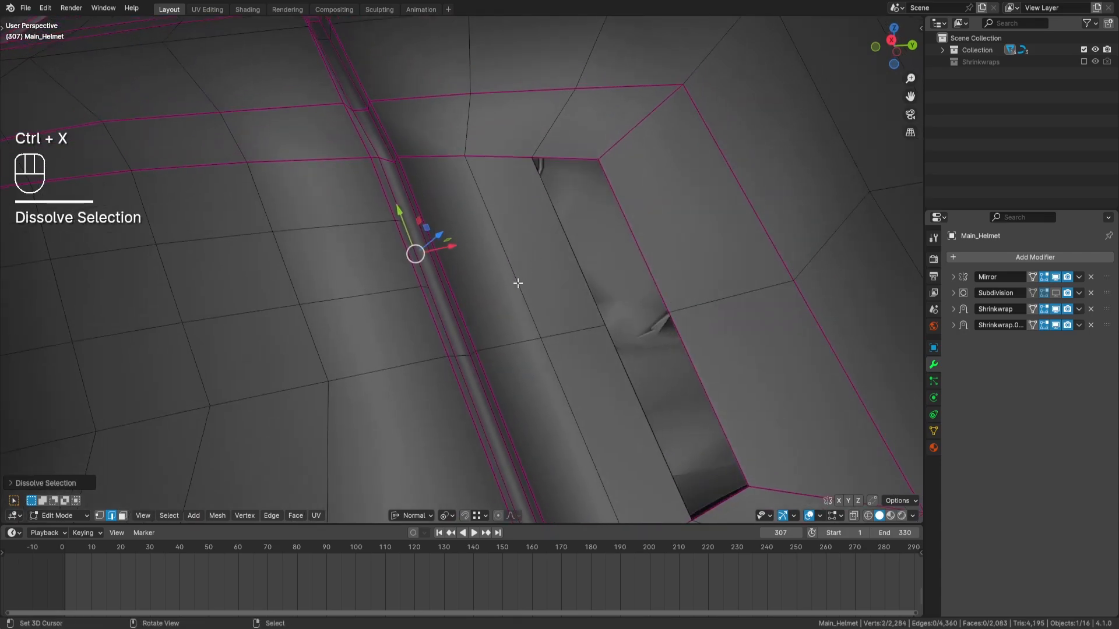
key(ctrl+z)
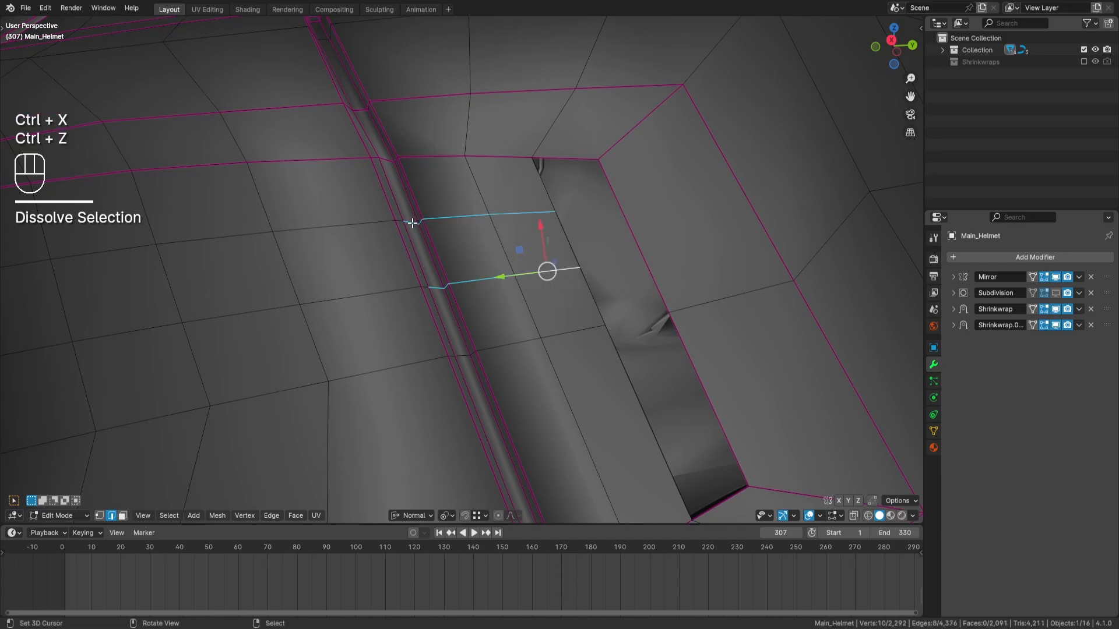
Step: Dissolve both new edge runs between the seam and the opening, keeping their segments at the groove's front side, and clear the selection
shift+click(437, 292)
ctrl+click(507, 290)
key(ctrl+x)
key(a)
key(a)
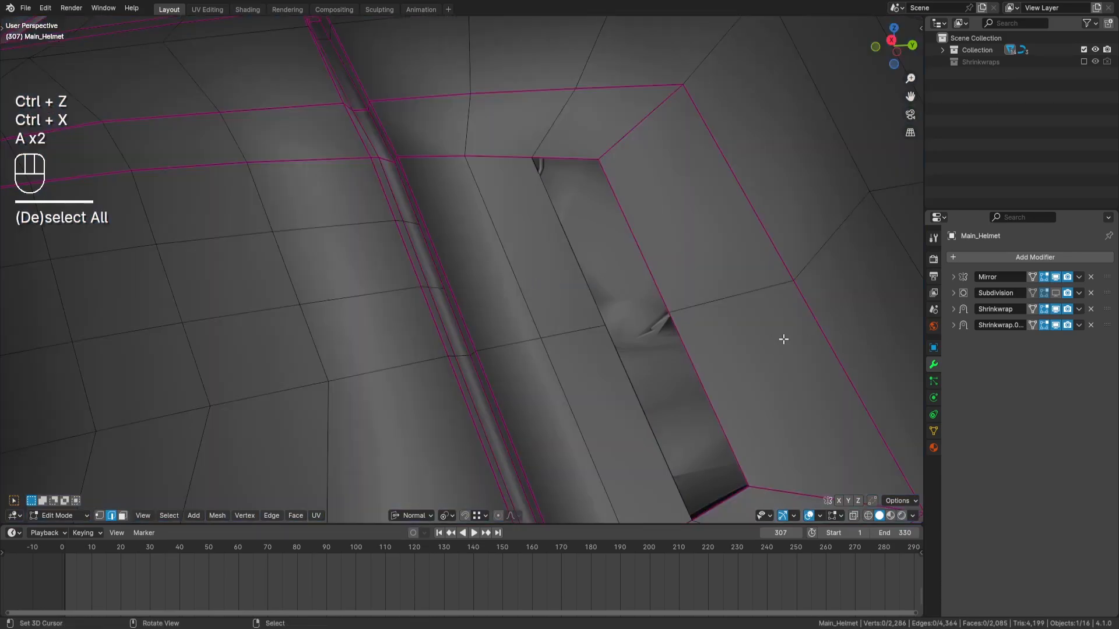
Step: Reveal the hidden vent piece and faces, and clear the selection
key(alt+h)
middle_drag(665, 354, 712, 397)
key(a)
key(a)
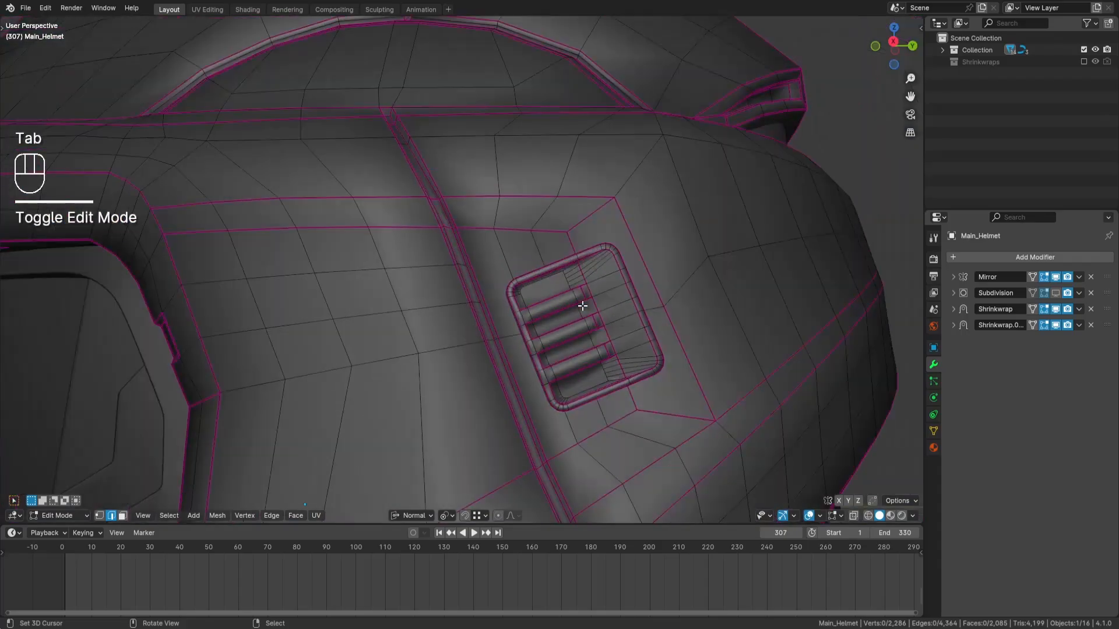
key(a)
key(a)
Step: Dissolve the upright edge in the rear part of the arched panel, between the rim and the horizontal edge, and clear the selection
scroll(528, 297, down, 1)
scroll(528, 298, down, 4)
scroll(519, 314, up, 3)
middle_drag(528, 298, 531, 334)
key(ctrl+x)
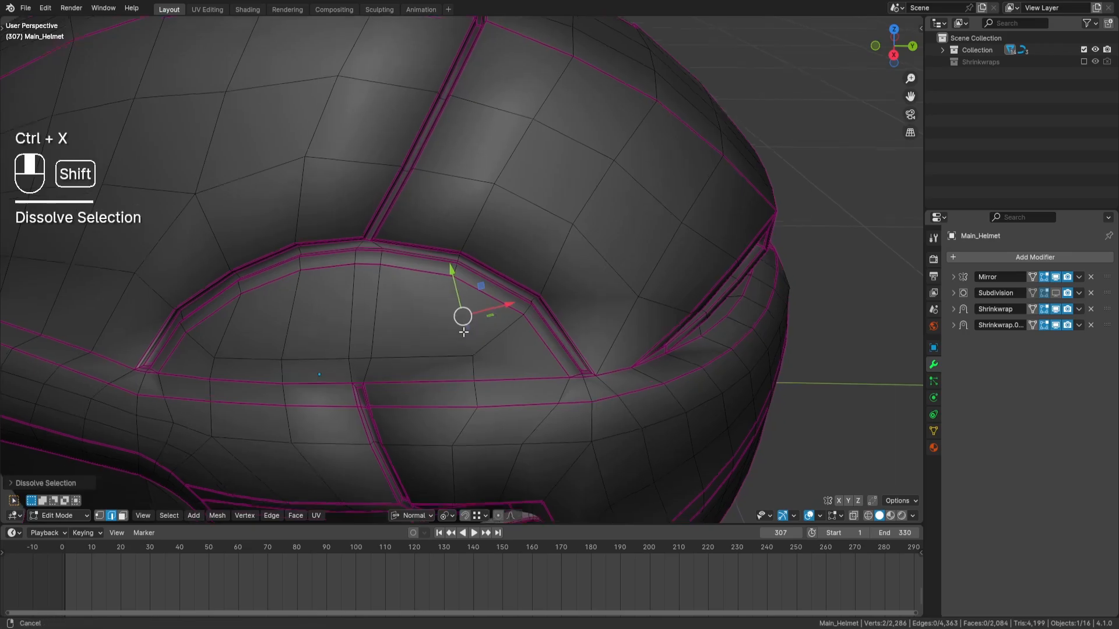
shift+scroll(462, 317, down, 5)
key(a)
key(a)
Step: Add a centred loop cut just behind the seam, running from the arched panel's lower strip down past the vent
key(ctrl+r)
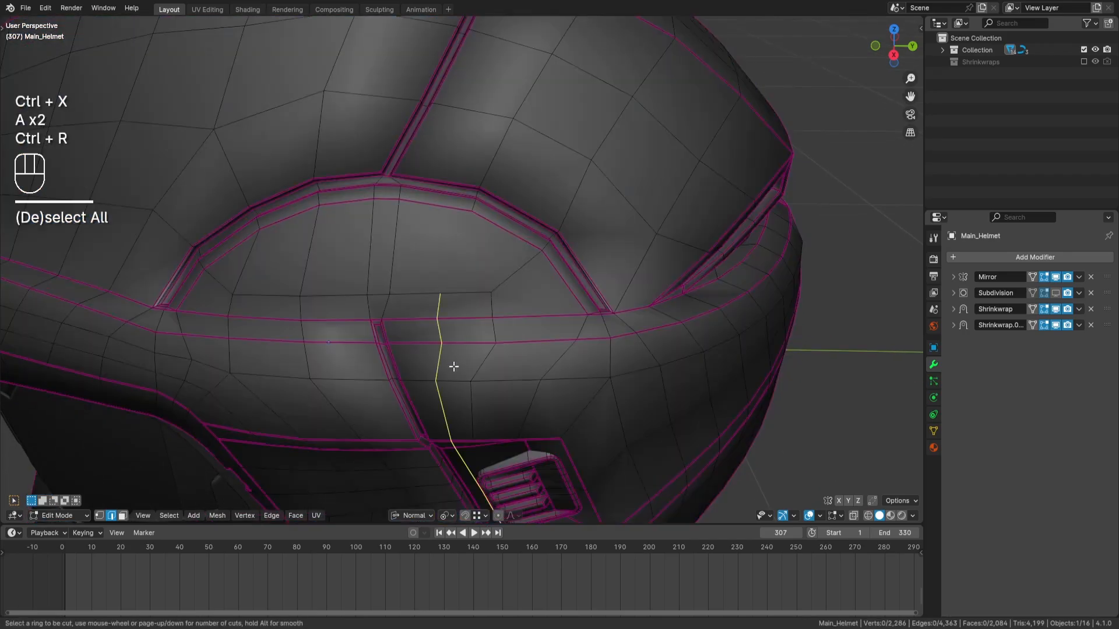
click(454, 366)
right_click(454, 366)
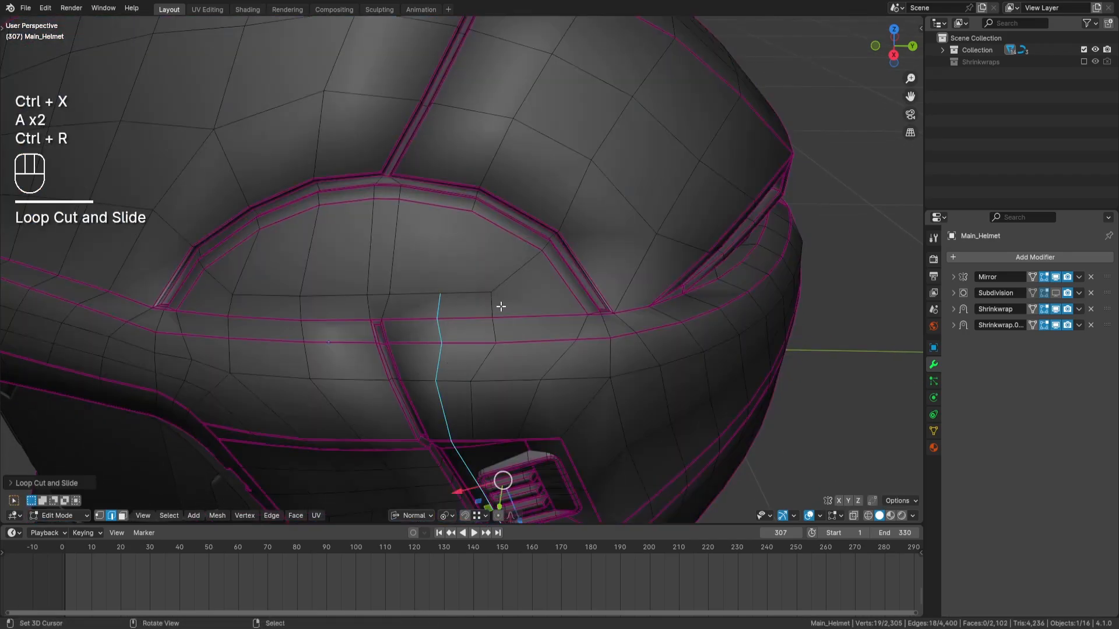
middle_drag(501, 307, 524, 242)
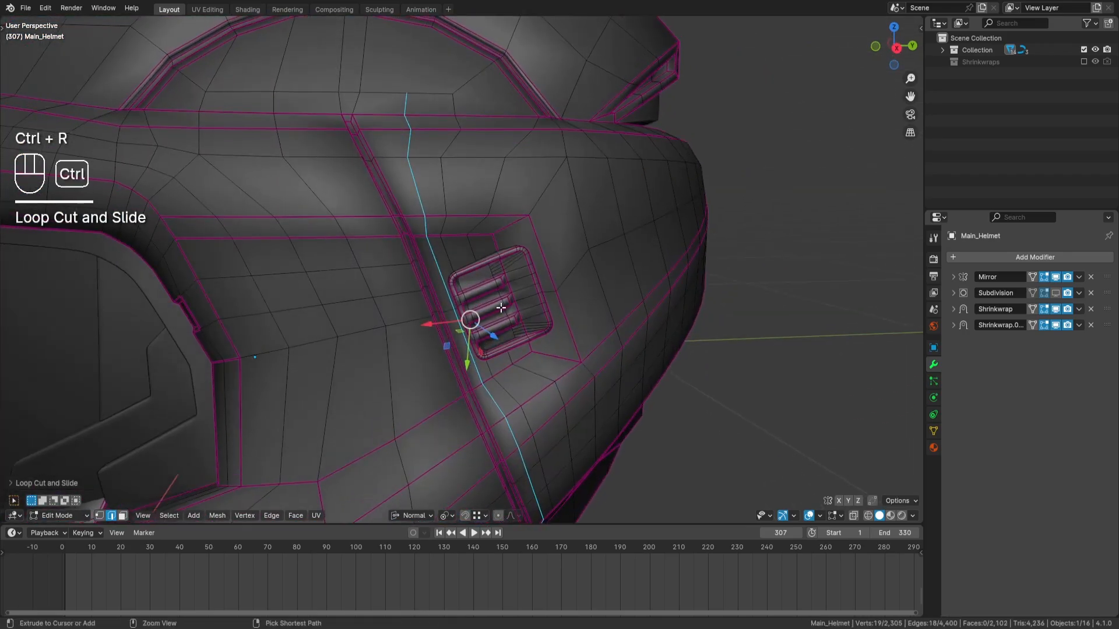
Step: Undo the loop cut just added behind the seam
key(ctrl+z)
scroll(453, 352, up, 2)
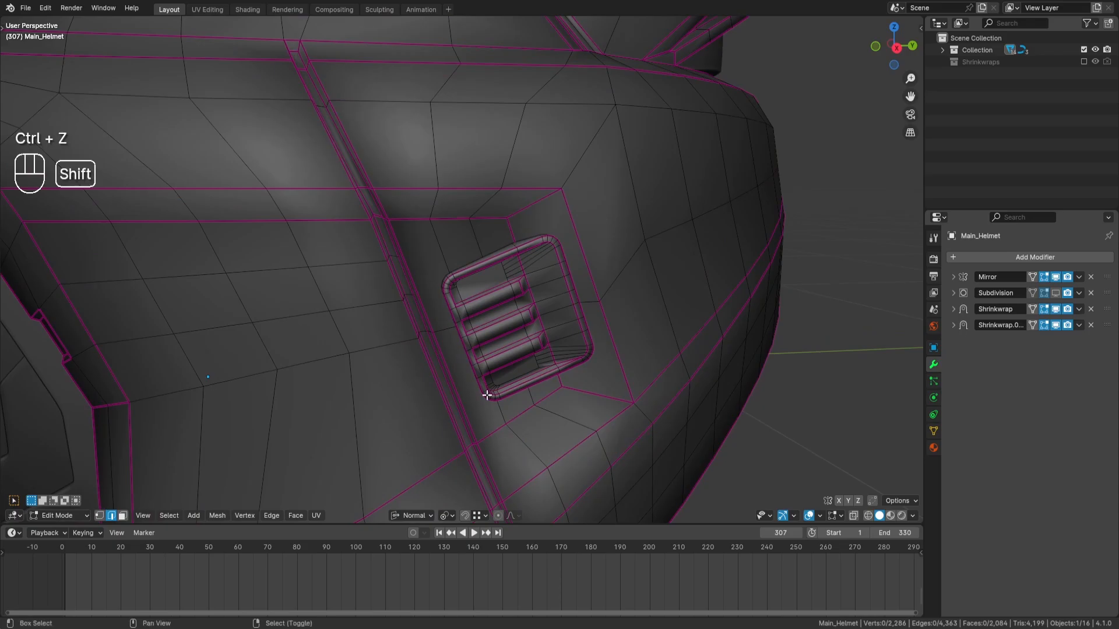
shift+middle_drag(487, 396, 473, 322)
scroll(473, 314, down, 3)
shift+middle_drag(447, 227, 437, 267)
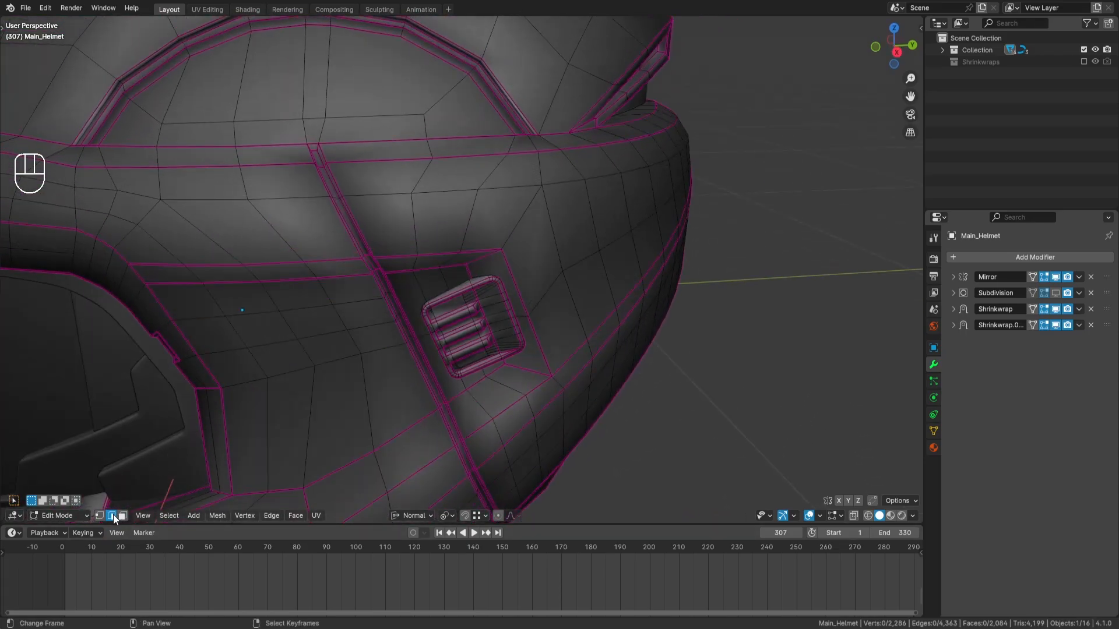
Step: Edge-slide the edge run behind the seam, from above the vent down to the helmet's underside, evenly forward towards the seam, and clear the selection
click(413, 228)
middle_drag(414, 228, 445, 249)
ctrl+right_click(435, 282)
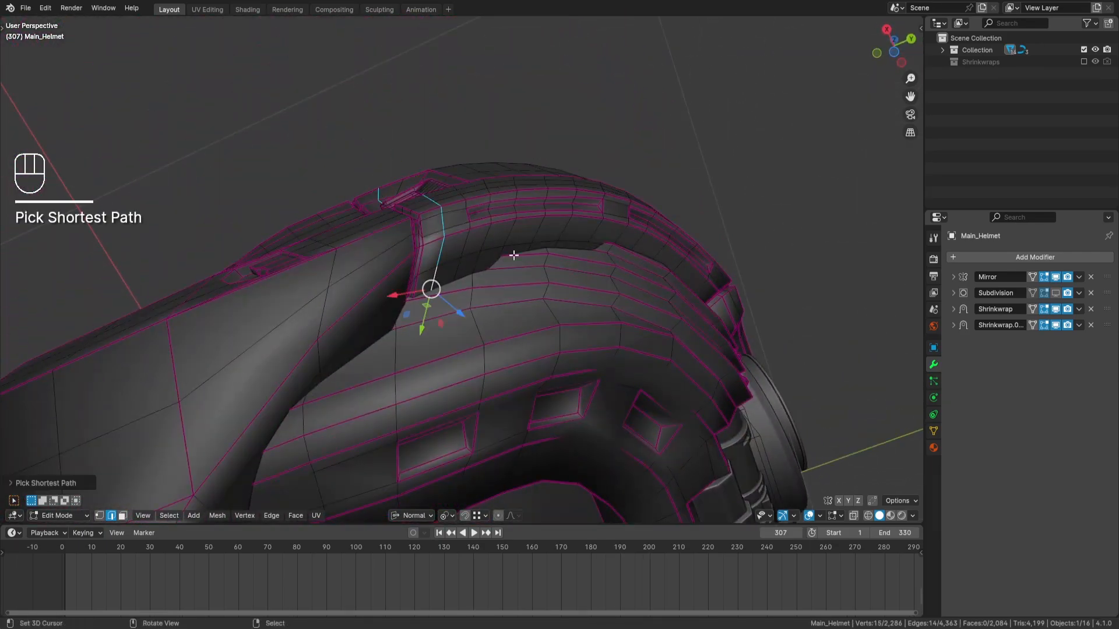
key(z)
scroll(449, 302, up, 2)
middle_drag(429, 338, 427, 312)
shift+right_click(385, 338)
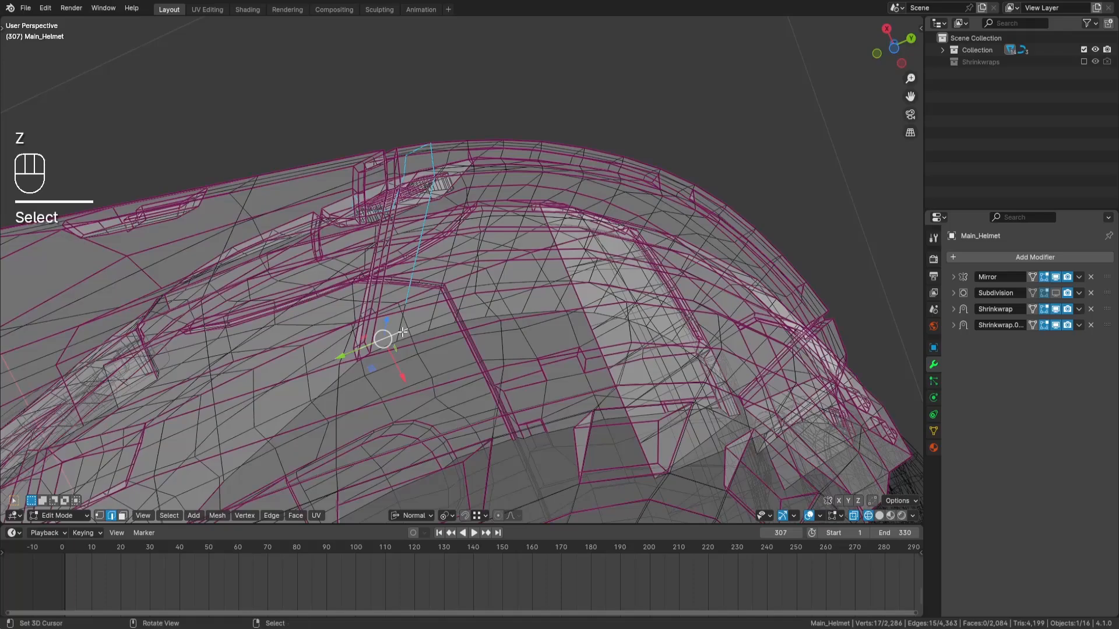
key(ctrl+z)
shift+right_click(401, 331)
key(z)
middle_drag(495, 228, 458, 222)
scroll(458, 222, down, 3)
shift+middle_drag(425, 175, 514, 274)
key(g)
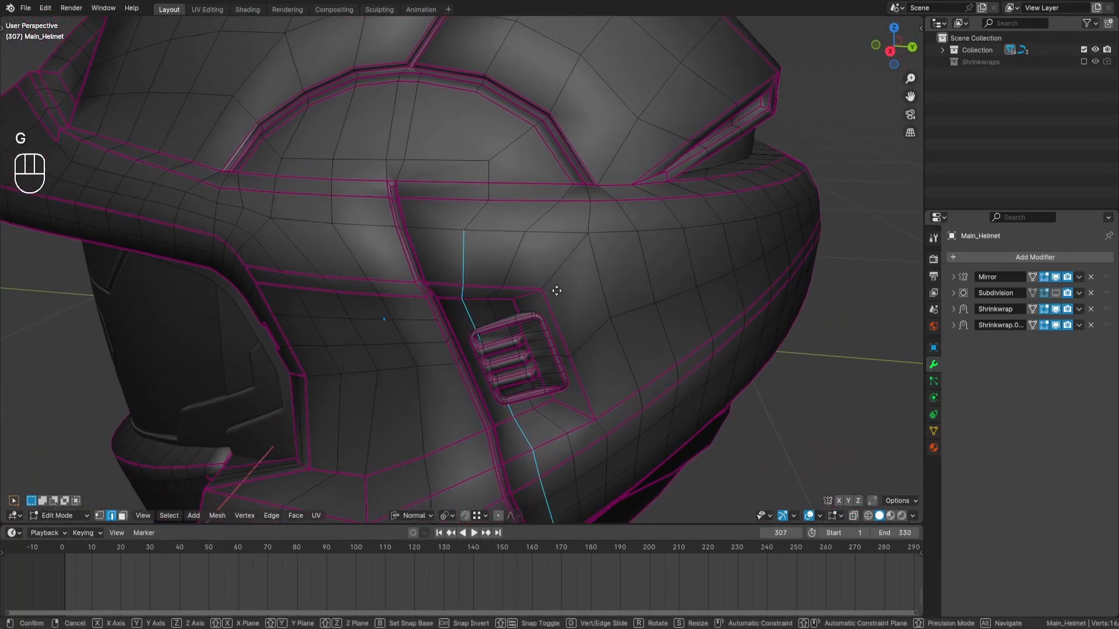
key(g)
key(e)
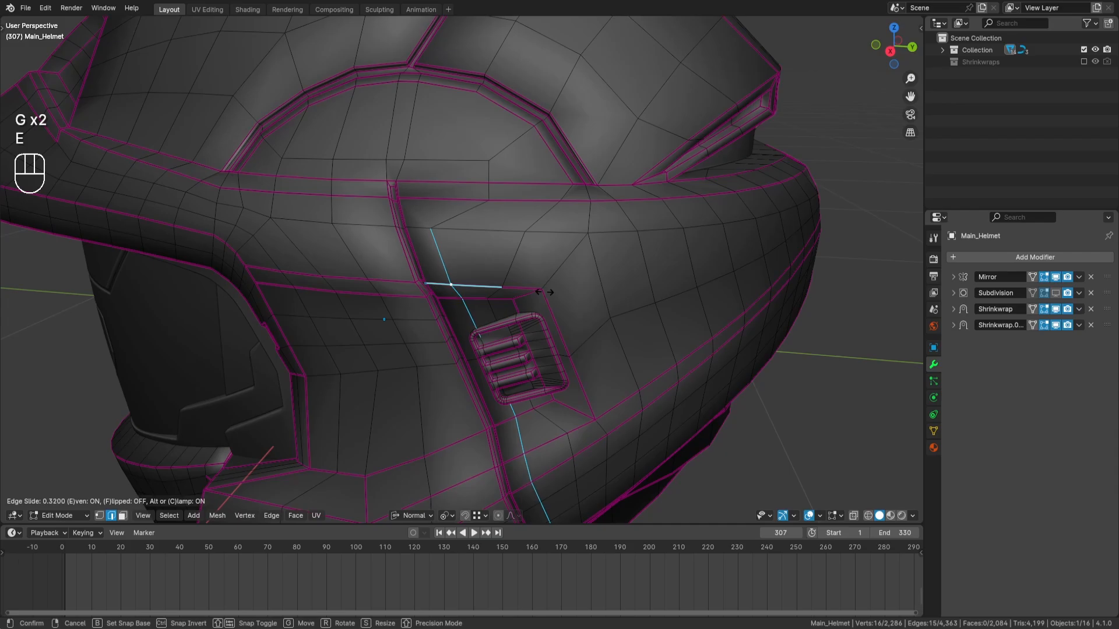
key(Return)
middle_drag(540, 264, 544, 288)
key(a)
key(a)
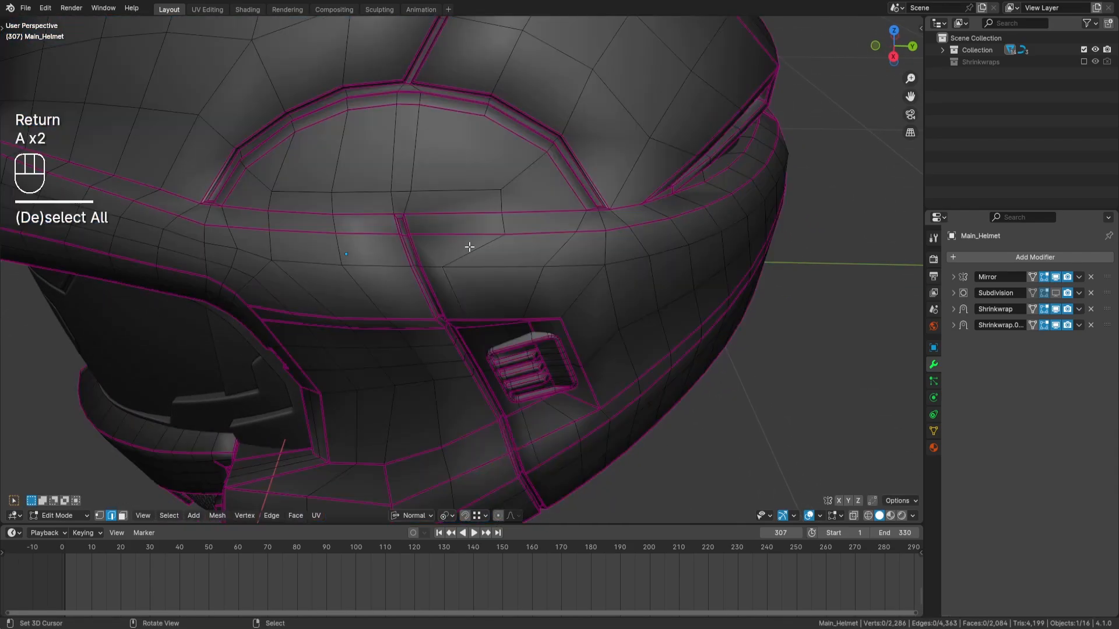
Step: Dissolve the diagonal edge just behind the seam, below the arched panel's lower strip, and clear the selection
click(469, 248)
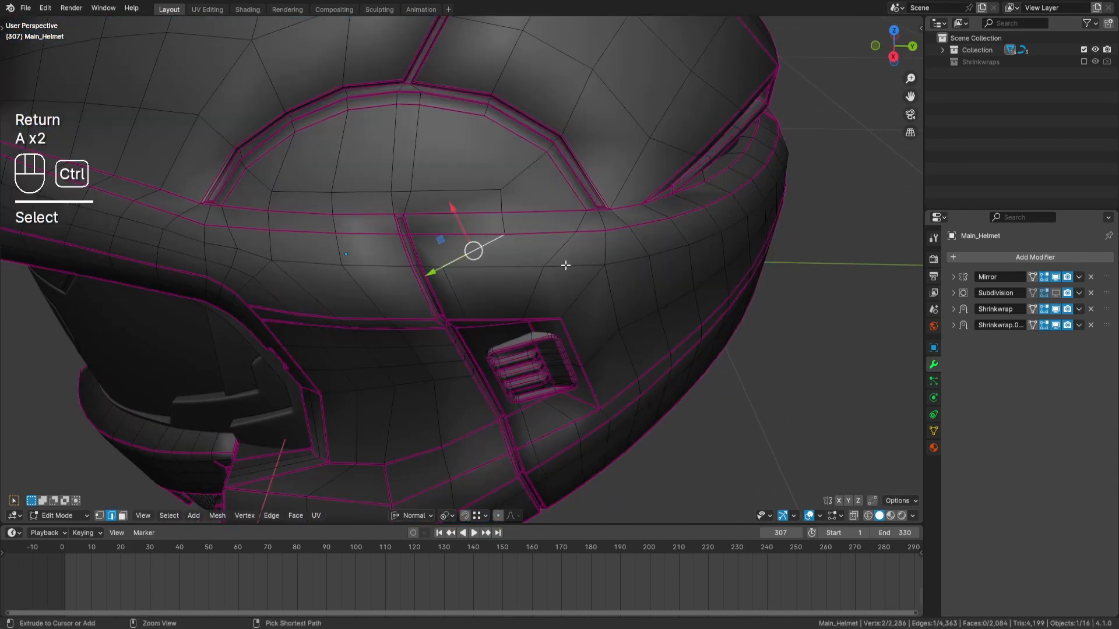
key(ctrl+x)
key(a)
key(a)
middle_drag(517, 215, 535, 245)
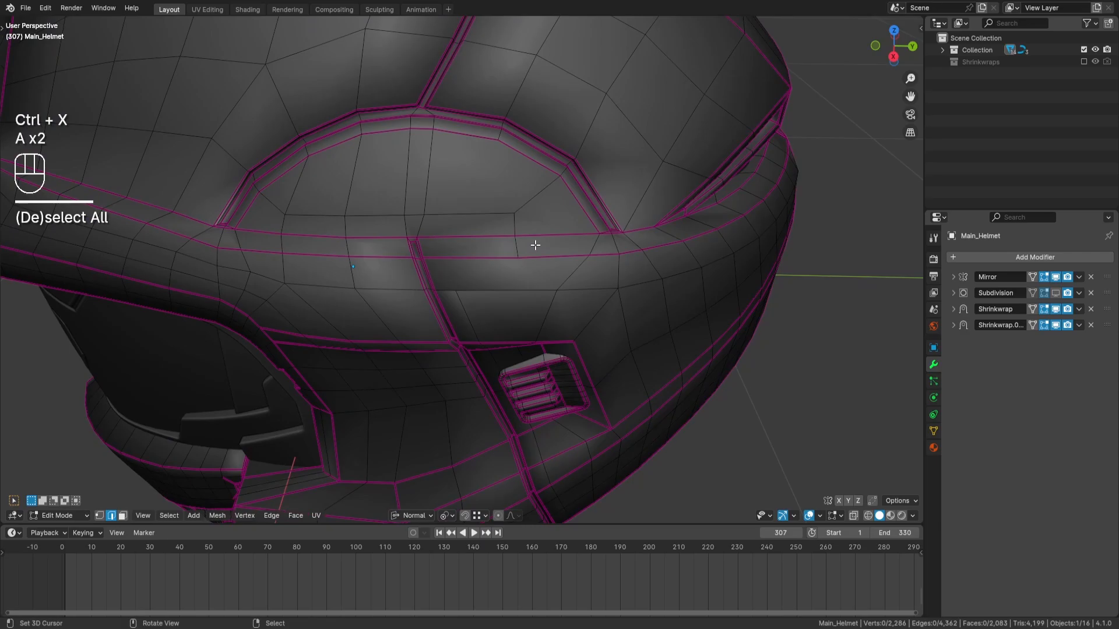
Step: Knife-cut from the top of the edge run behind the seam up through the strip to the arched panel's rear rim corner
key(k)
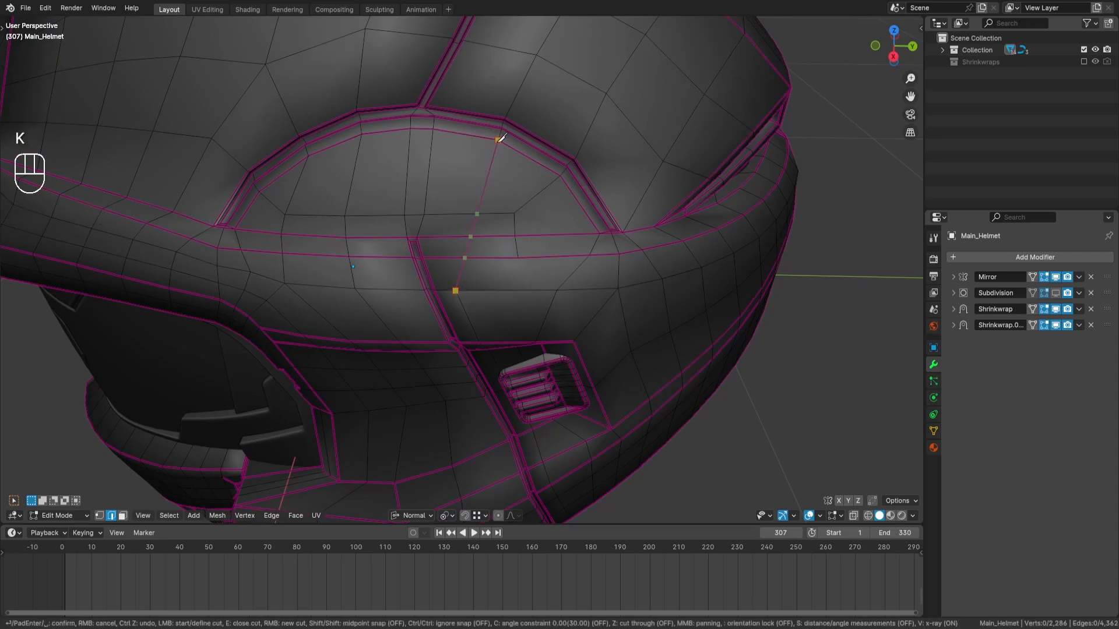
key(Return)
key(a)
key(a)
Step: Edge-slide the new cut's short edge in the strip evenly forward, closer to the seam, and clear the selection
middle_drag(525, 262, 569, 274)
click(508, 237)
key(g)
key(g)
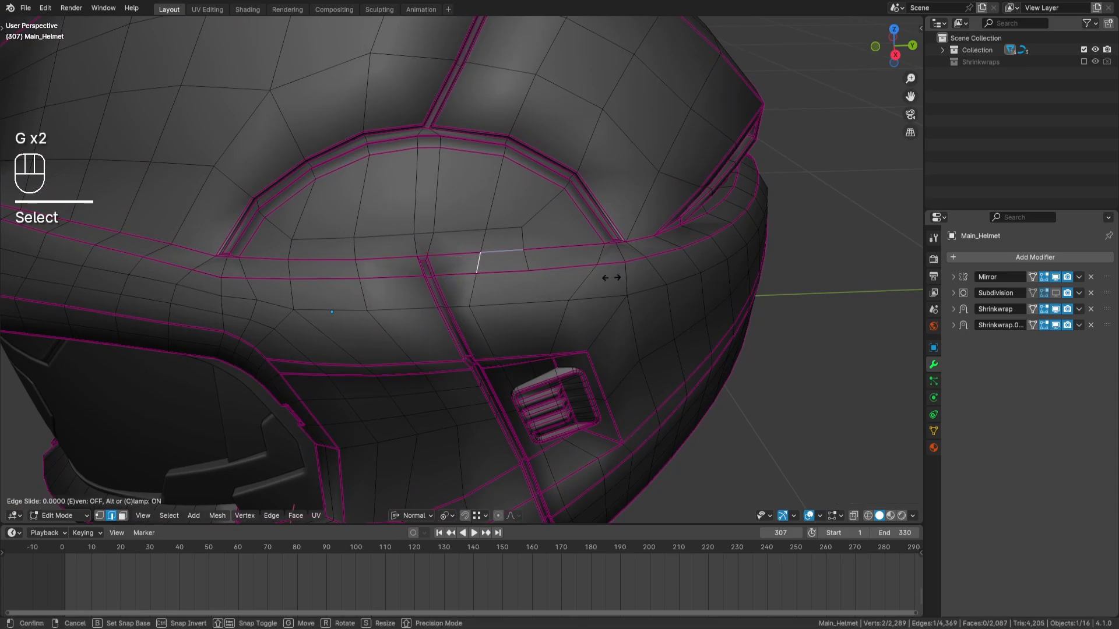
key(e)
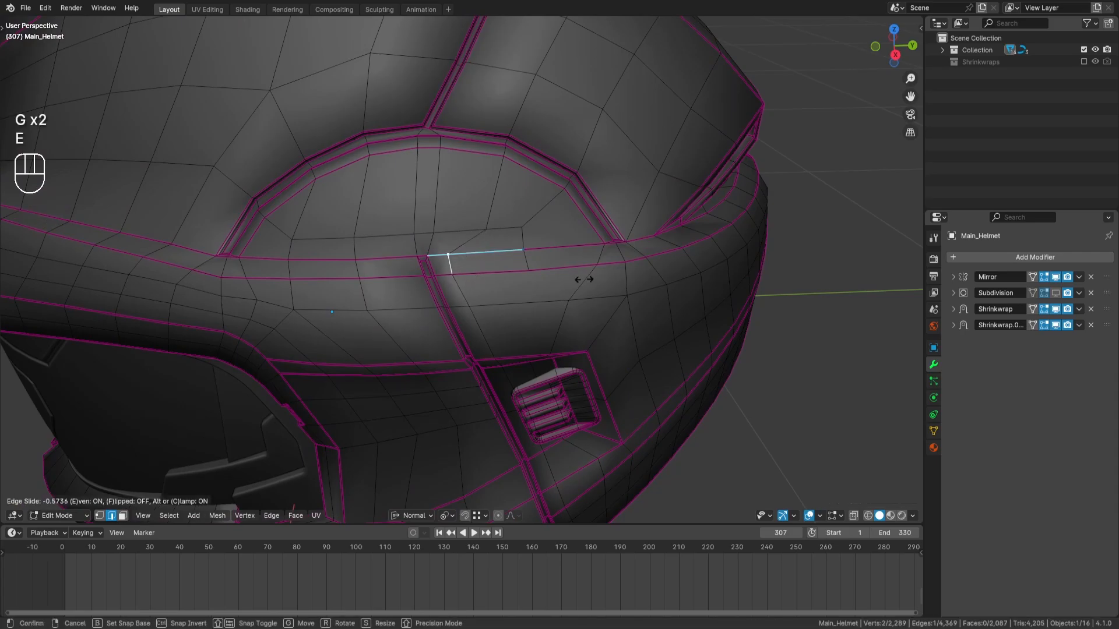
key(Return)
middle_drag(545, 278, 496, 274)
key(a)
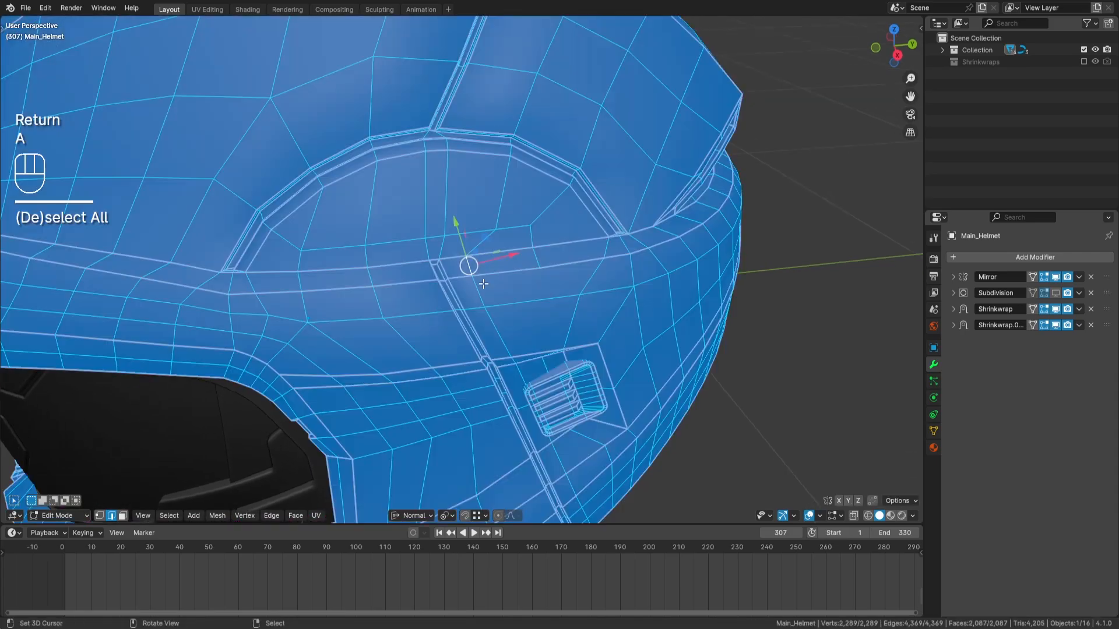
key(a)
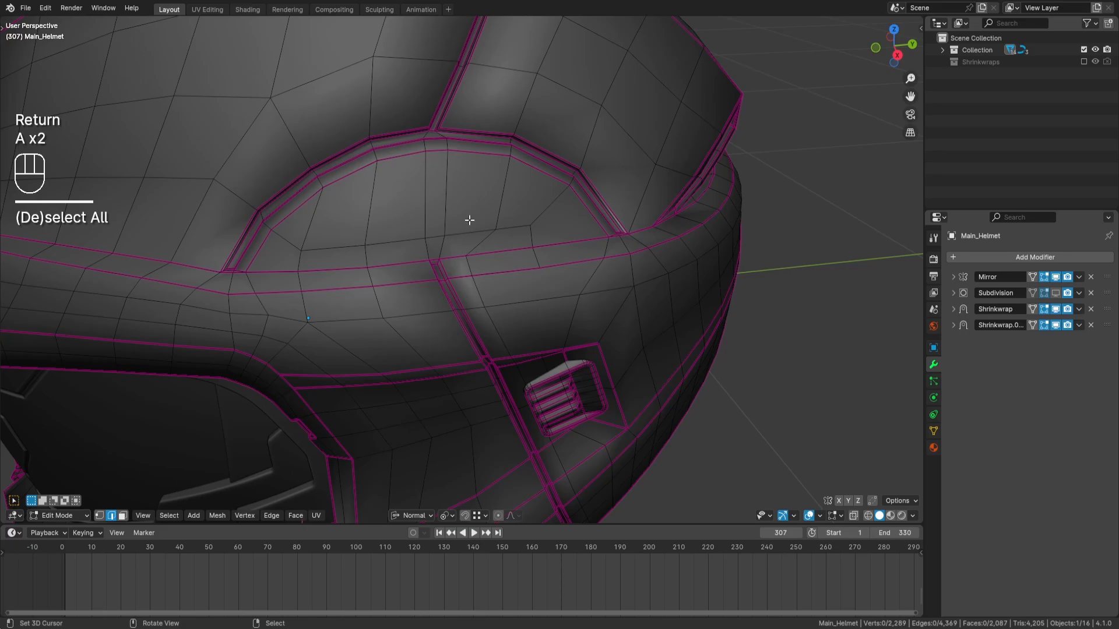
Step: Add a centred loop cut from the strip up through the rear part of the arched panel and over the rear upper shell
middle_drag(470, 220, 498, 230)
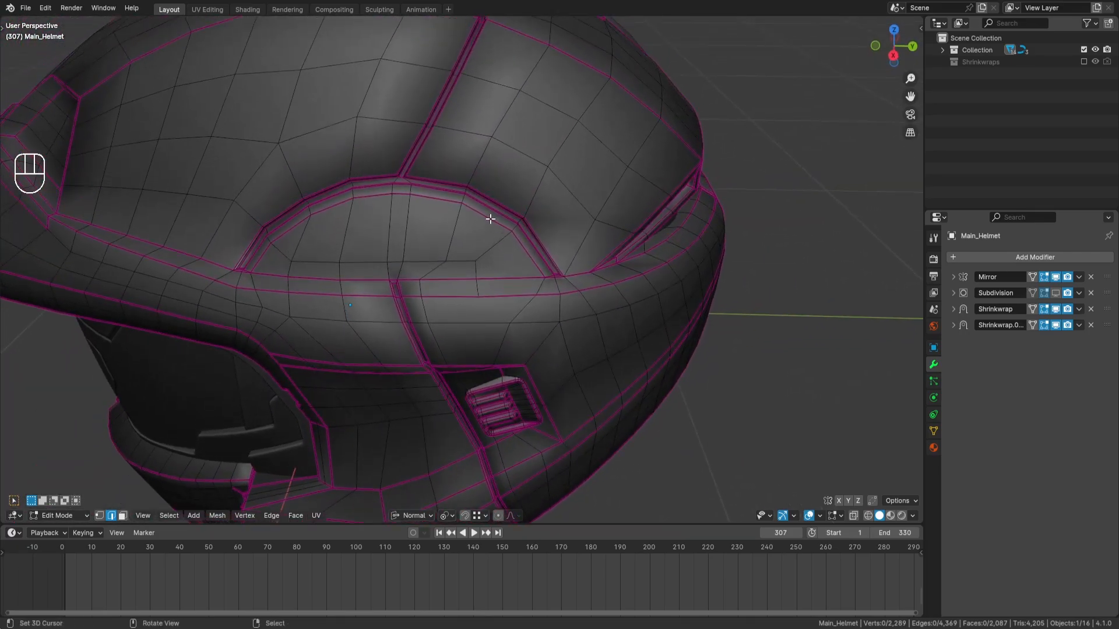
key(ctrl+r)
click(490, 219)
right_click(491, 219)
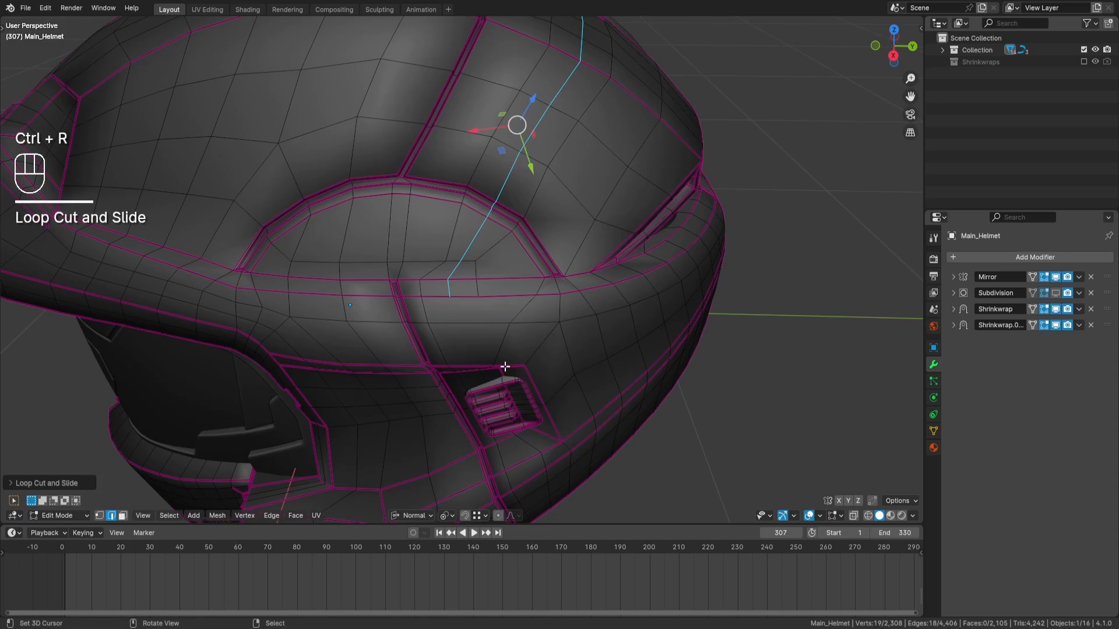
Step: Hide the whole linked vent piece to expose the recess floor
middle_drag(505, 367, 522, 294)
scroll(522, 295, up, 3)
middle_drag(522, 294, 505, 359)
key(a)
key(a)
key(l)
key(h)
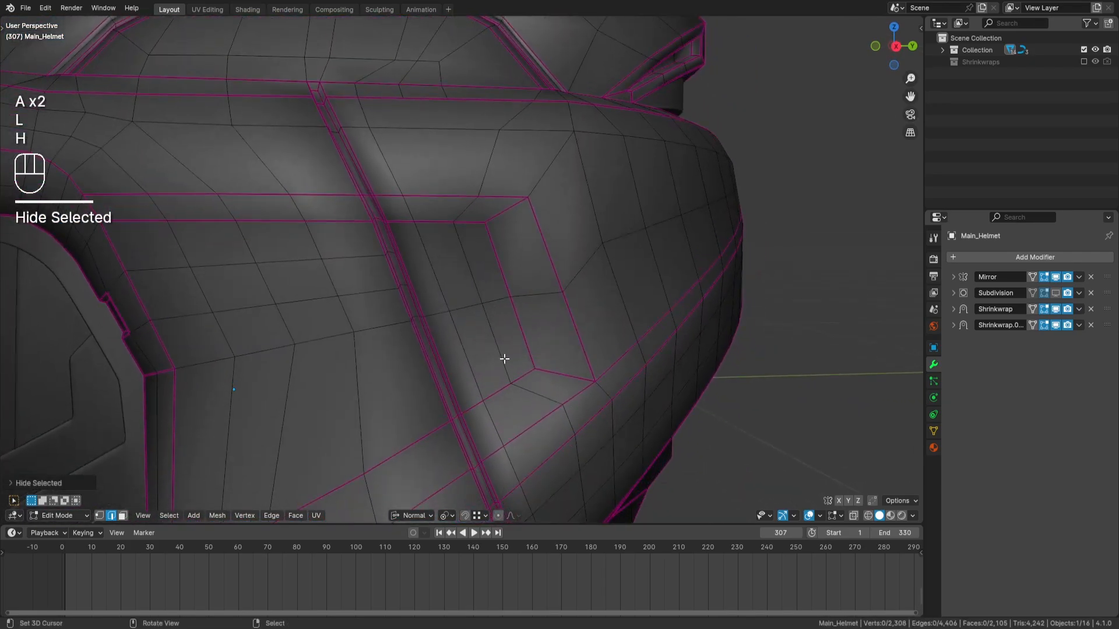
Step: Hide the lower face in the middle of the vent recess floor and clear the selection
click(124, 518)
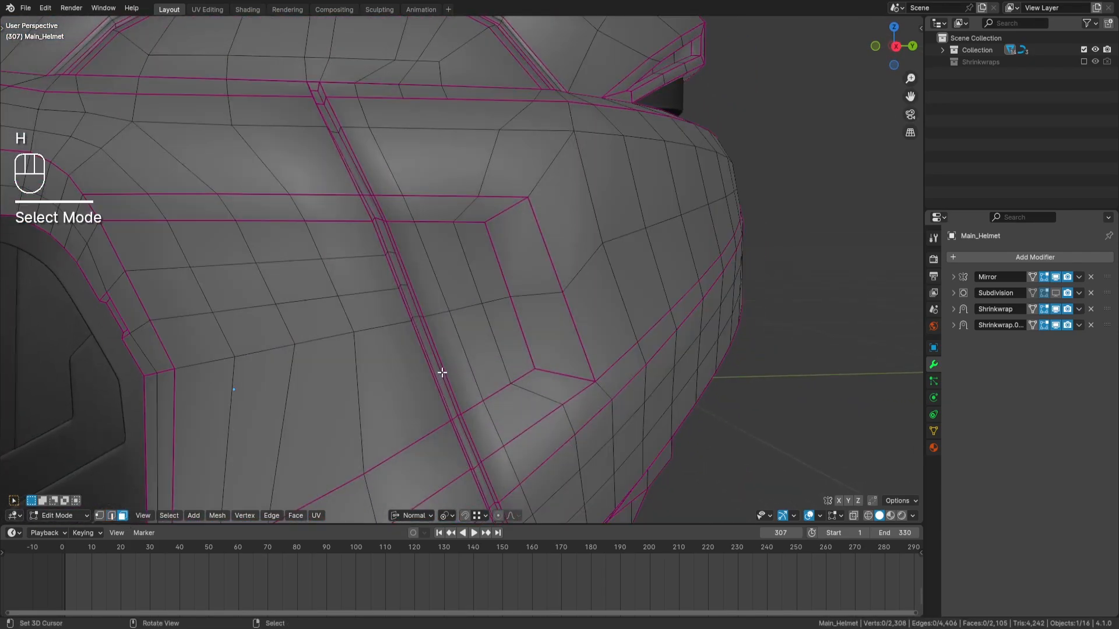
click(485, 333)
key(h)
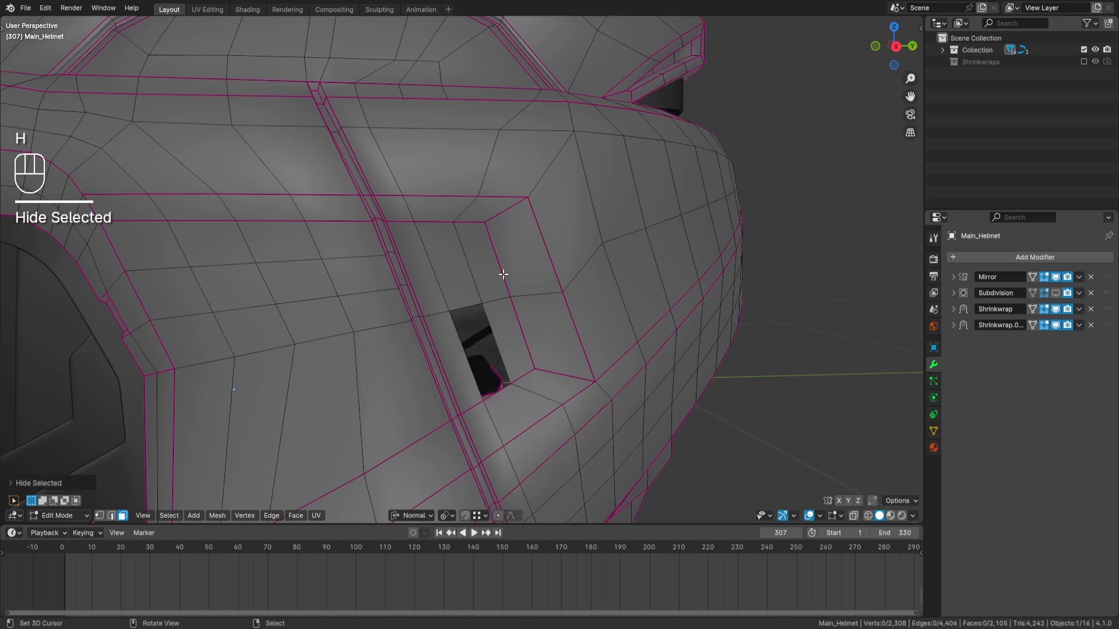
key(a)
middle_drag(485, 333, 488, 251)
key(a)
Step: Add a centred loop cut from the hidden recess face up to the horizontal edge below the strip, and clear the selection
key(ctrl+r)
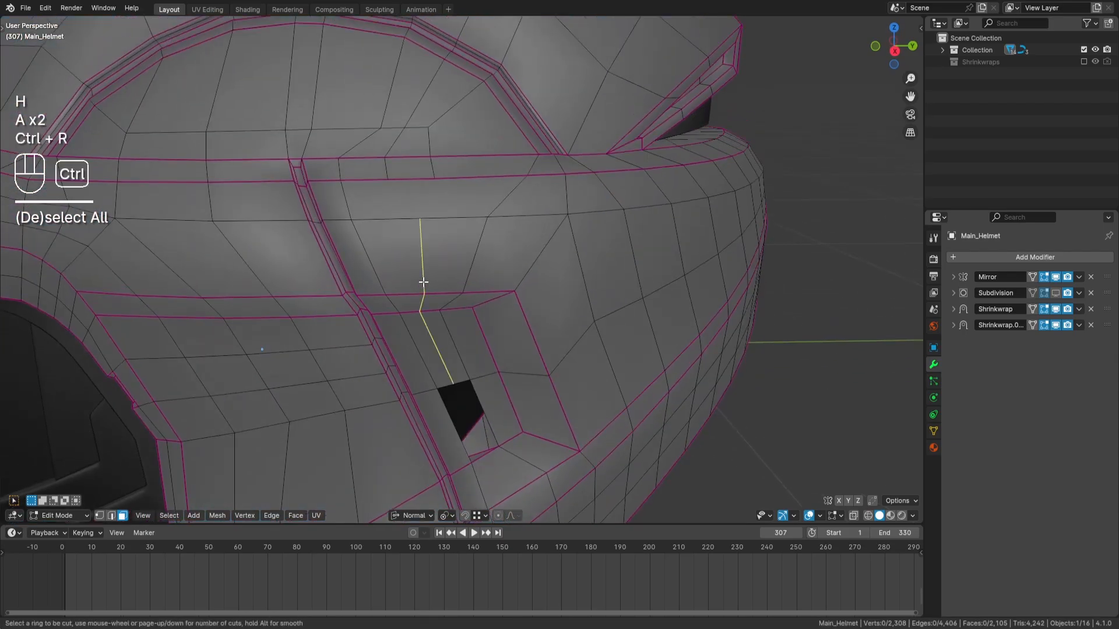
click(424, 282)
right_click(423, 282)
key(a)
key(a)
Step: Knife-cut an edge joining the loop end at the strip's lower border to the top of the new cut above the recess
key(k)
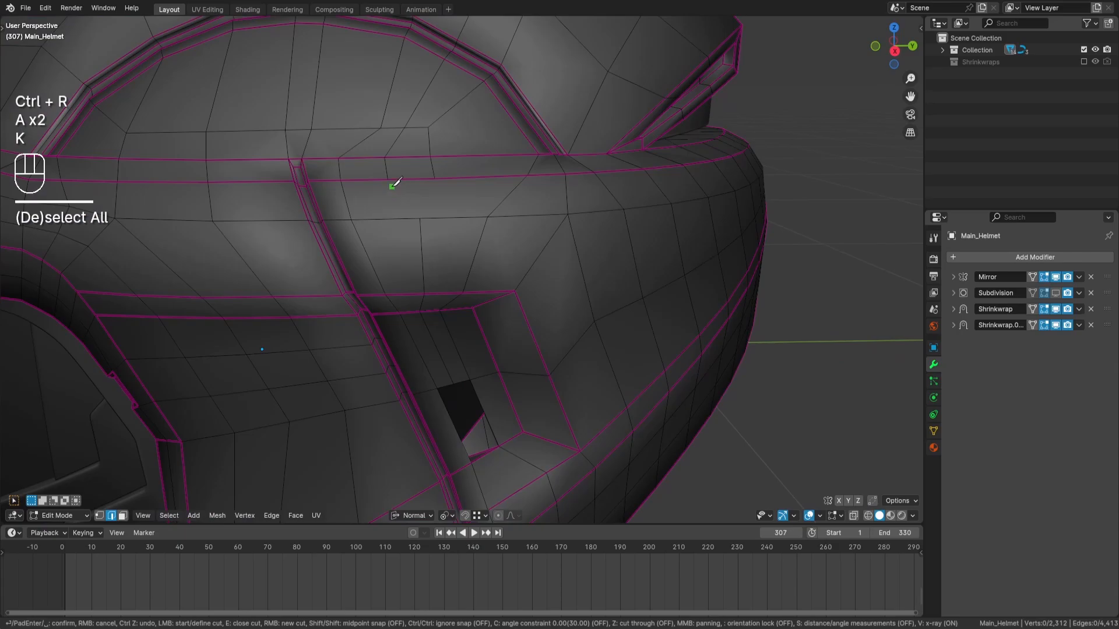
click(424, 220)
key(space)
shift+middle_drag(537, 337, 532, 250)
key(a)
key(a)
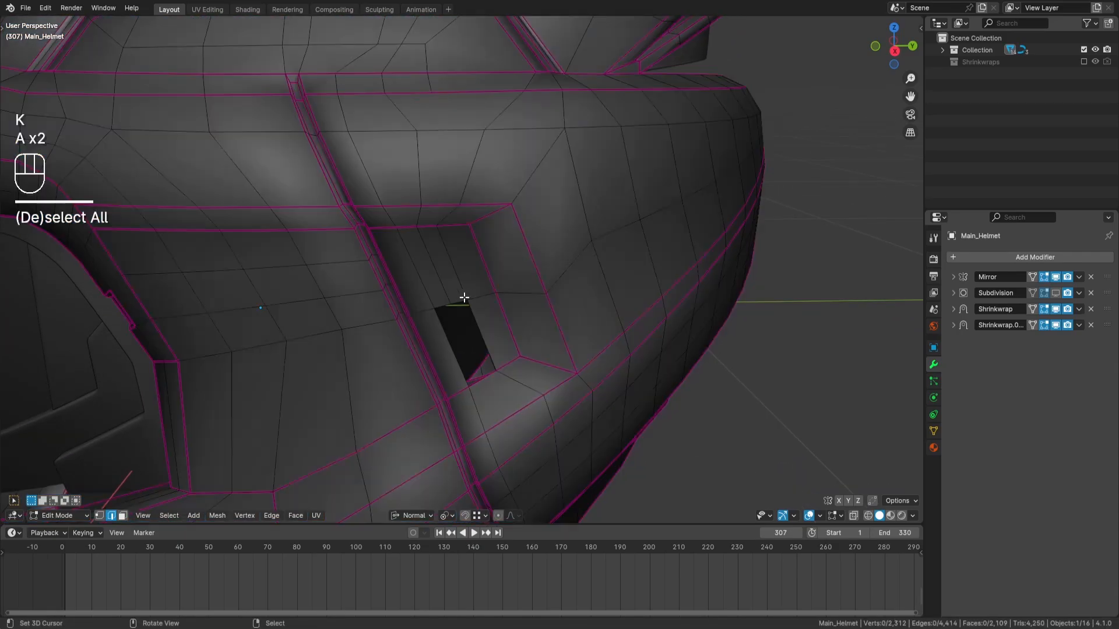
Step: Reveal the hidden vent piece to check it against the new edges, and undo the reveal
key(alt+h)
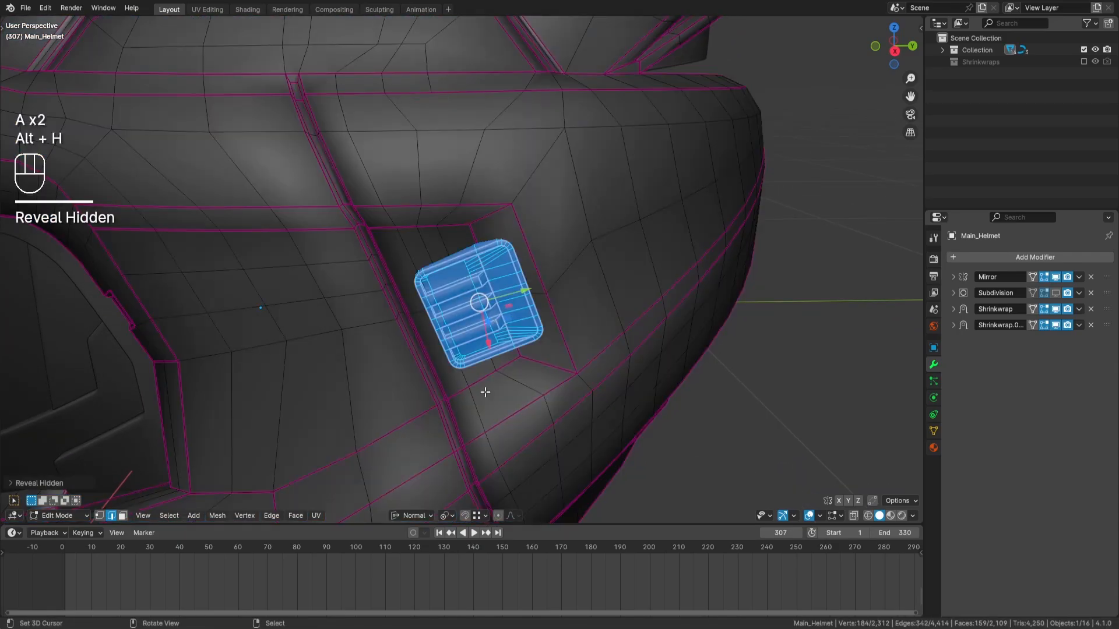
middle_drag(544, 351, 538, 299)
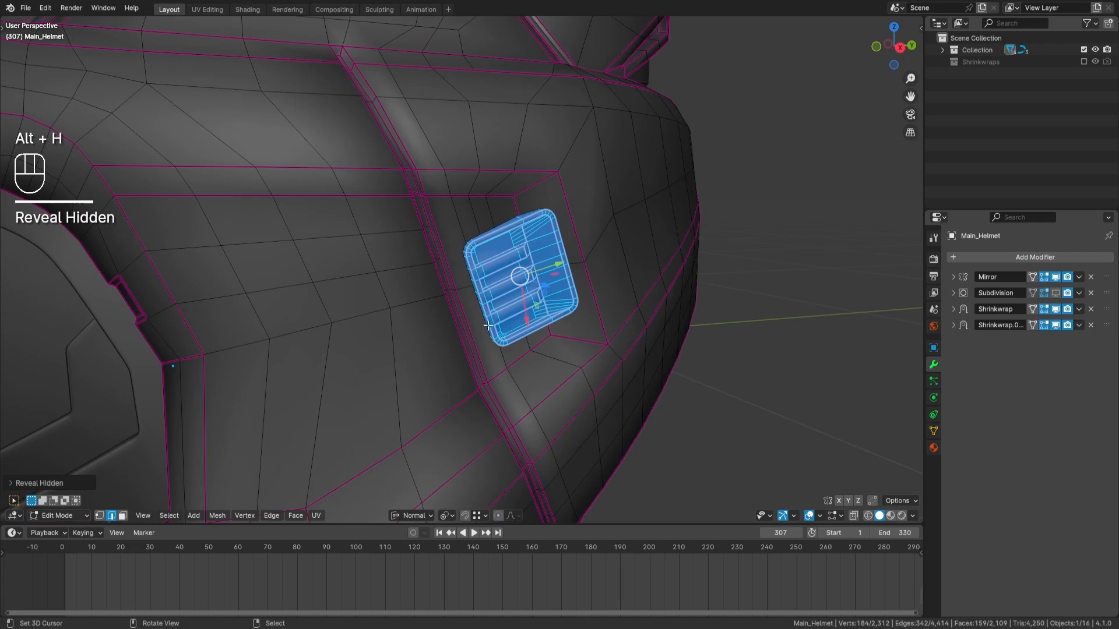
scroll(512, 334, up, 4)
scroll(519, 372, down, 2)
middle_drag(518, 371, 535, 344)
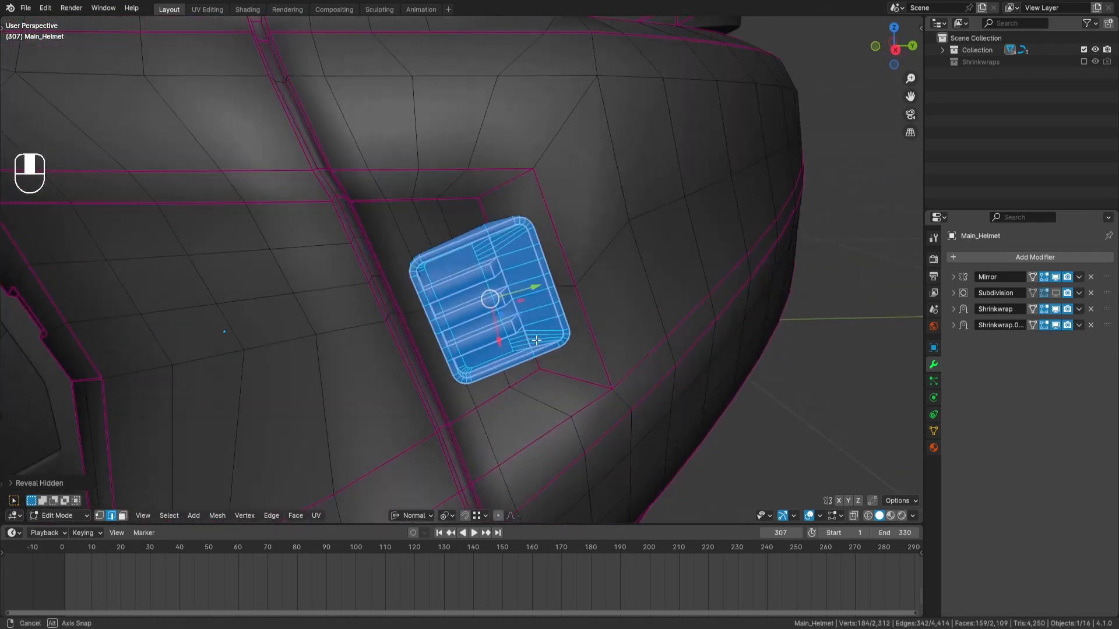
key(ctrl+z)
middle_drag(527, 227, 521, 338)
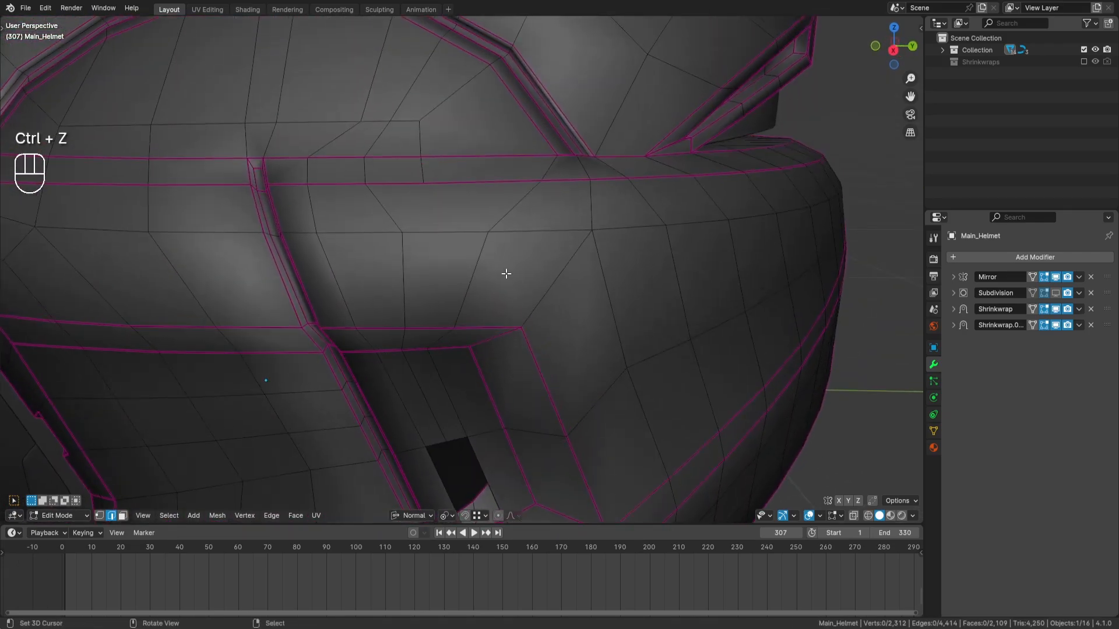
scroll(504, 272, down, 2)
key(a)
key(a)
shift+middle_drag(482, 200, 491, 294)
scroll(464, 233, up, 1)
middle_drag(464, 232, 488, 257)
scroll(499, 244, down, 2)
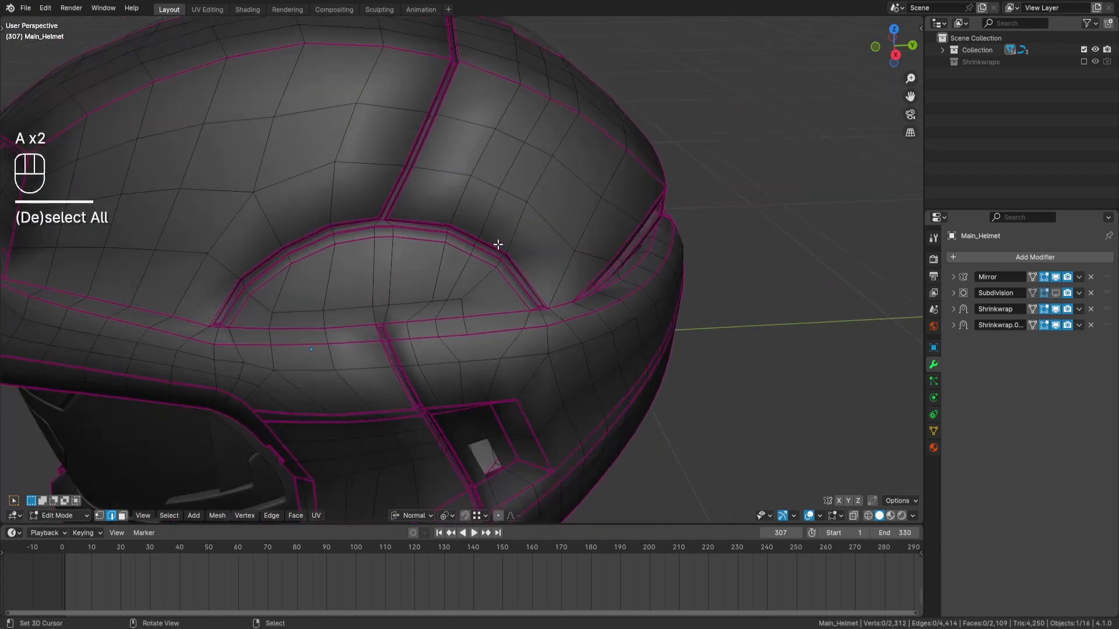
middle_drag(560, 282, 516, 282)
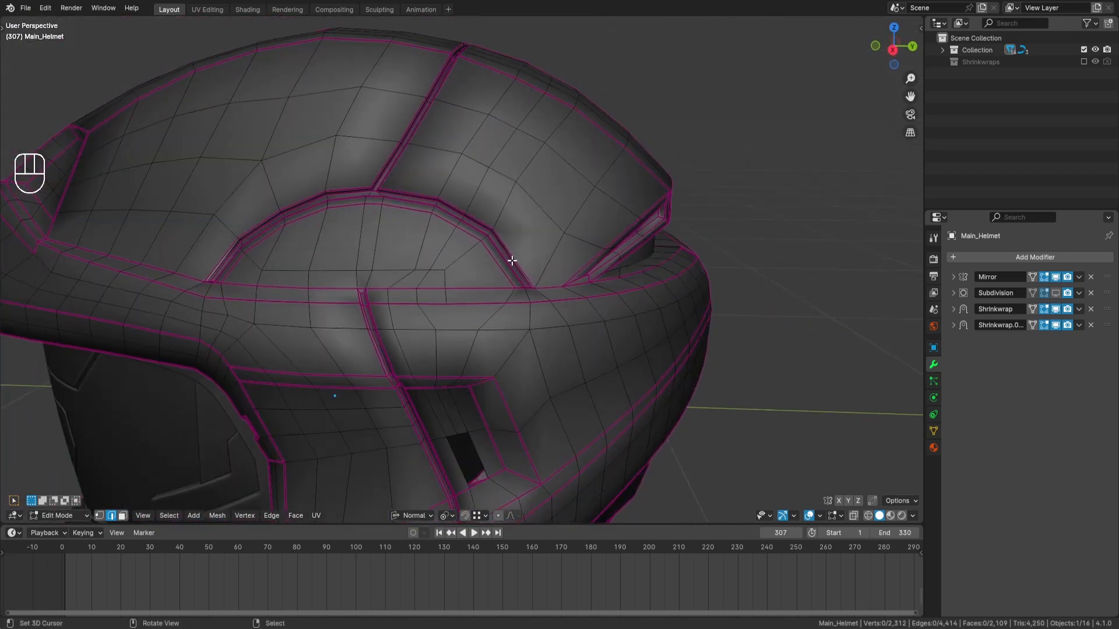
key(ctrl+r)
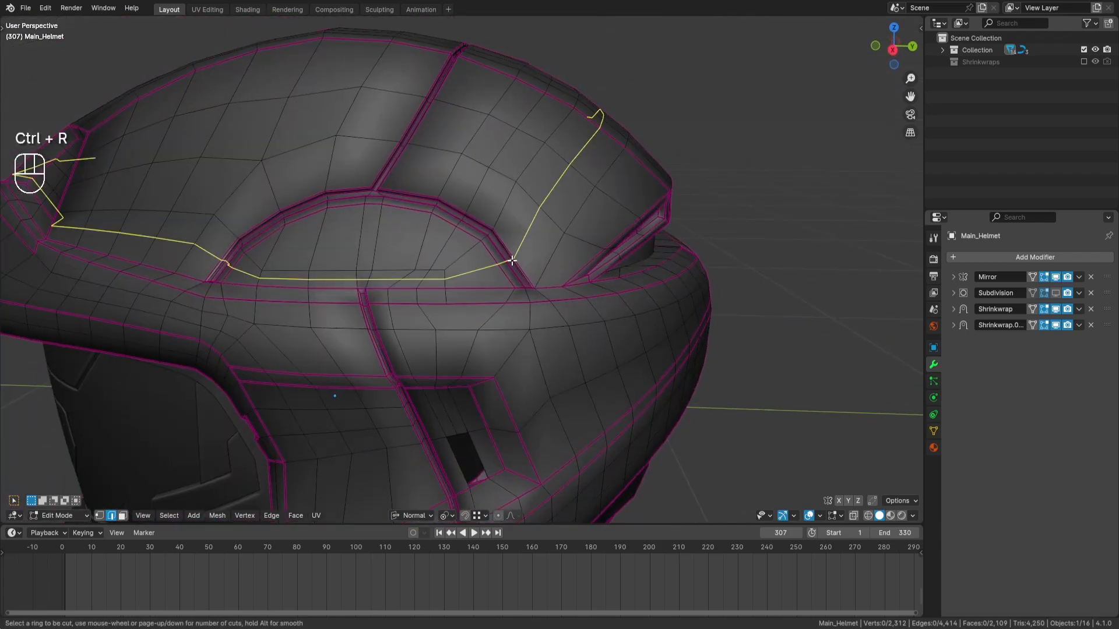
right_click(511, 261)
Step: Dissolve the rear upright edges in the arched panel and strip plus the leftover horizontal segment beside them, and clear the selection
scroll(511, 260, up, 2)
shift+click(438, 309)
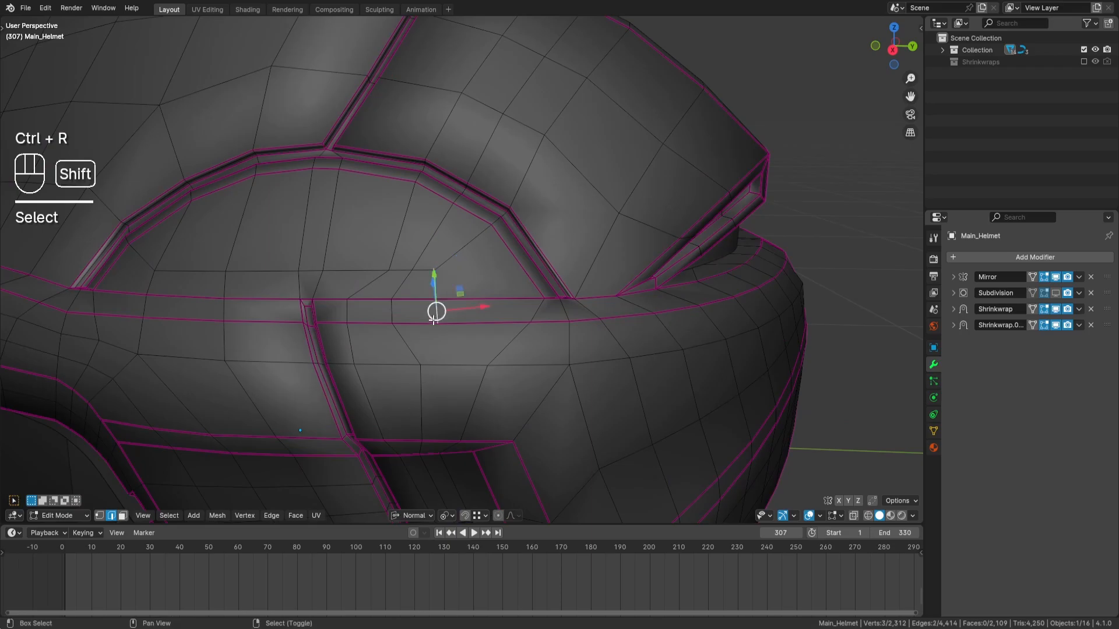
key(ctrl+x)
key(a)
key(a)
key(ctrl+x)
key(a)
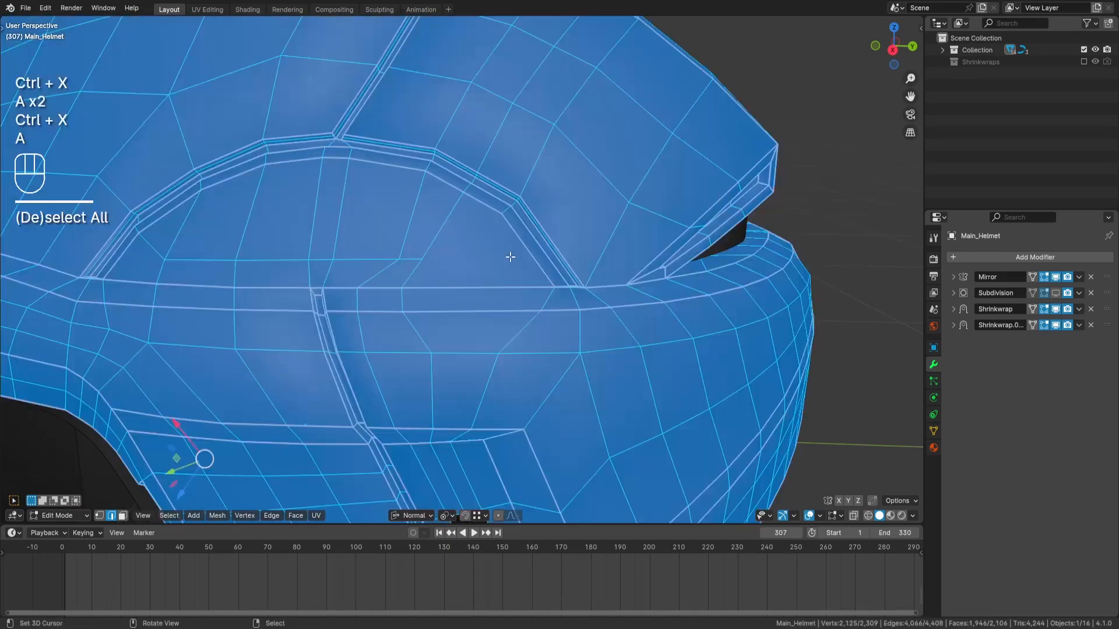
key(a)
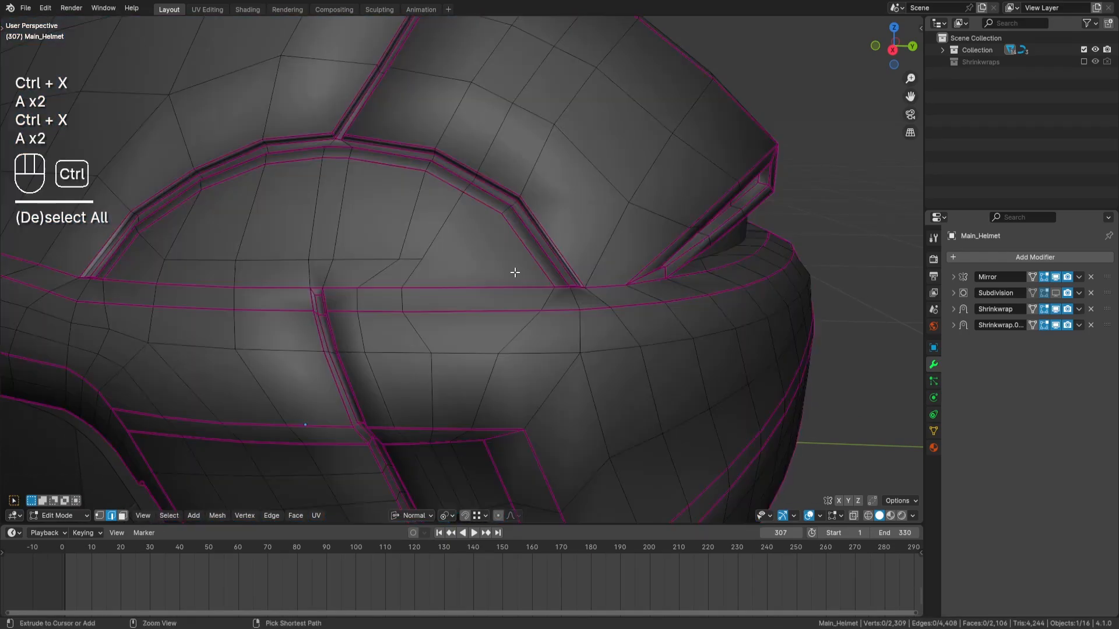
Step: Add a centred loop cut from the strip's upper border down into the vent recess
key(ctrl+r)
click(515, 270)
right_click(514, 270)
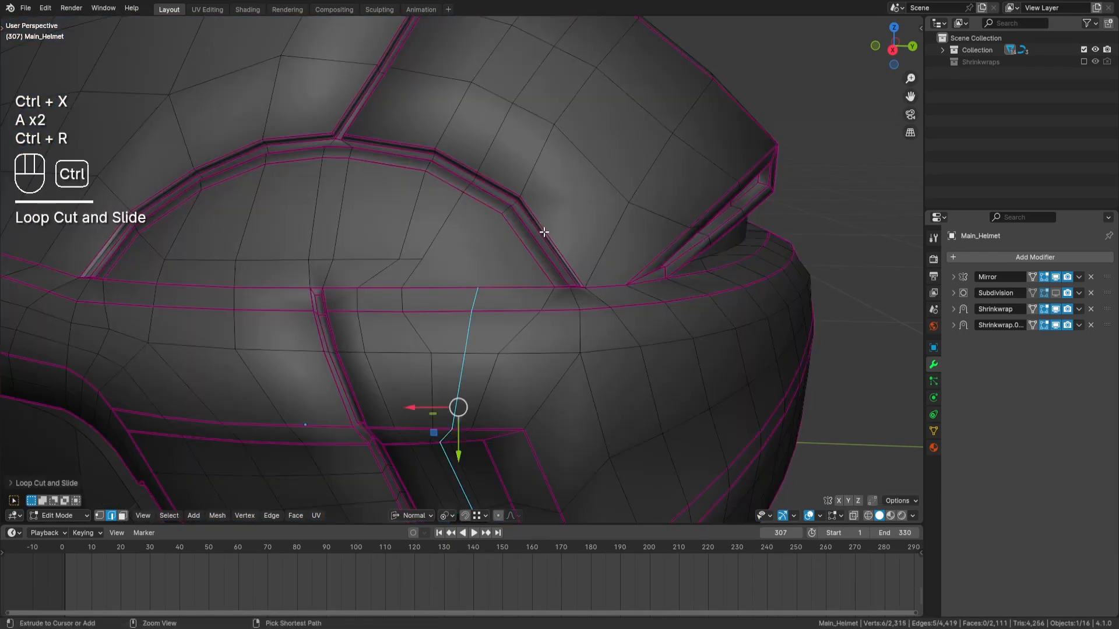
Step: Add a centred loop cut across the arched panel's lower rear rim and over the rear upper shell, and clear the selection
key(ctrl+r)
click(531, 272)
right_click(530, 271)
key(a)
key(a)
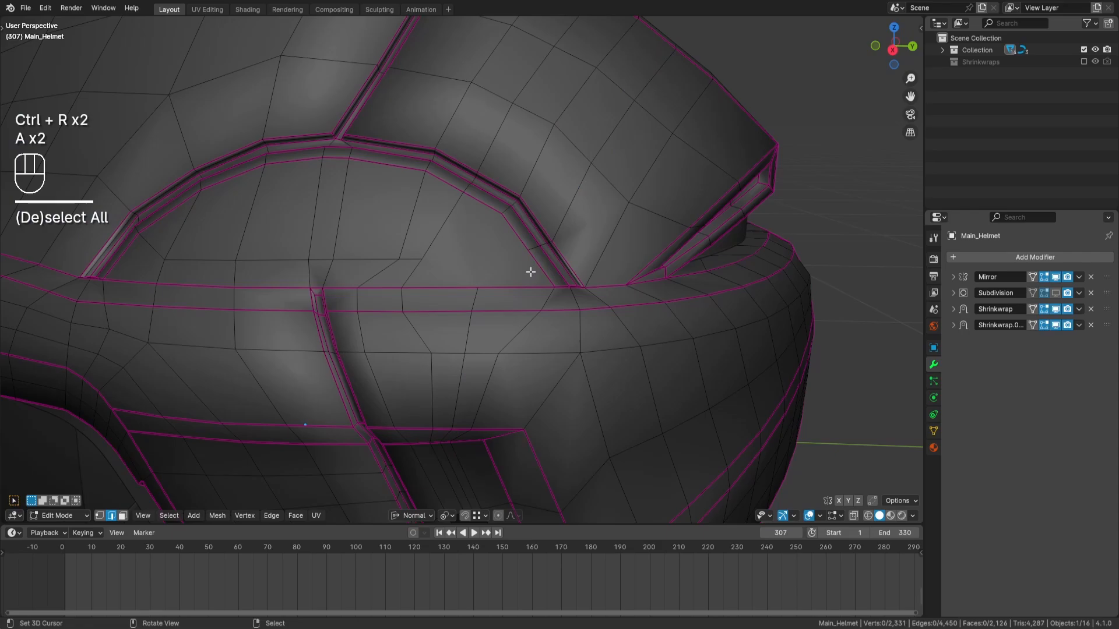
Step: Knife a diagonal edge across the arched panel's rear corner, from the arch rim to the strip's upper border, and clear the selection
key(k)
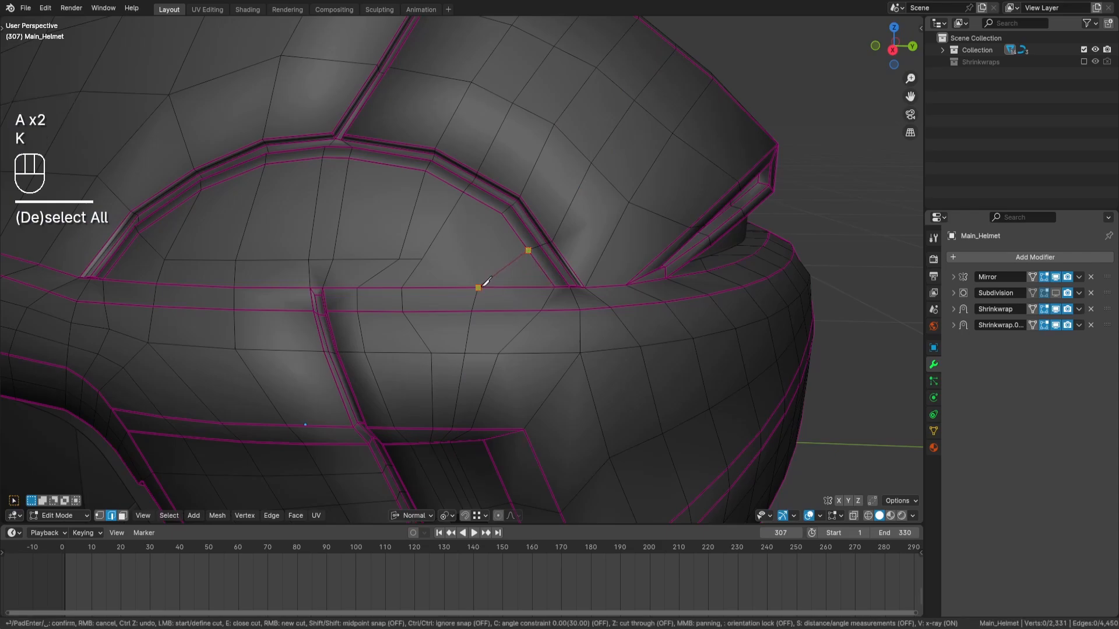
key(Return)
key(a)
key(a)
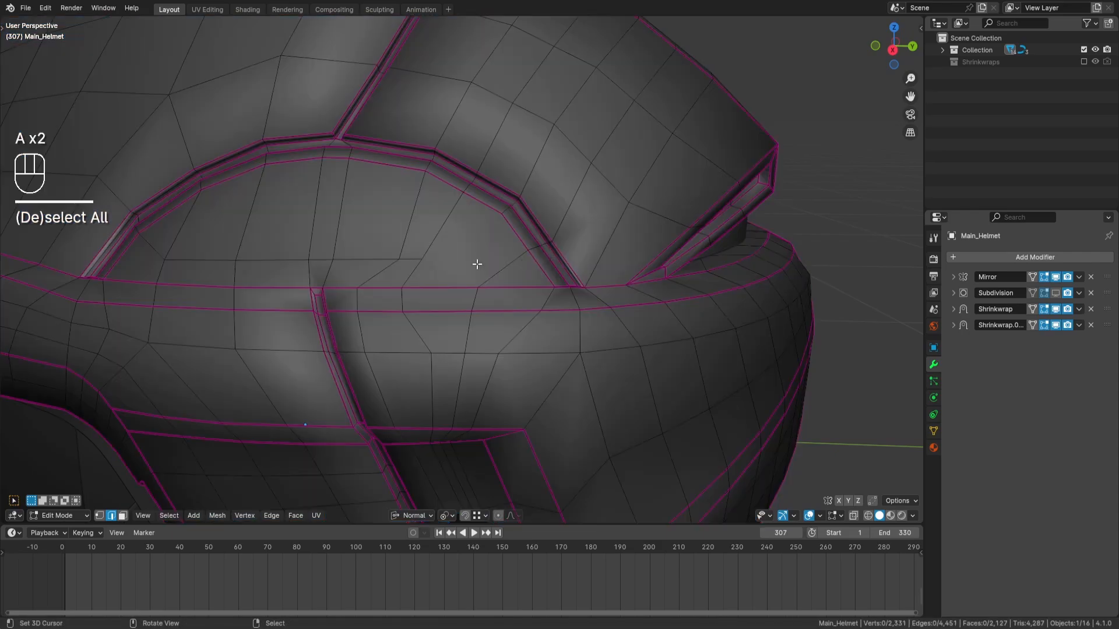
Step: Select the parallel edge runs along the rear half of the arch rim and groove, from the seam down to the strip
middle_drag(477, 263, 471, 236)
click(437, 176)
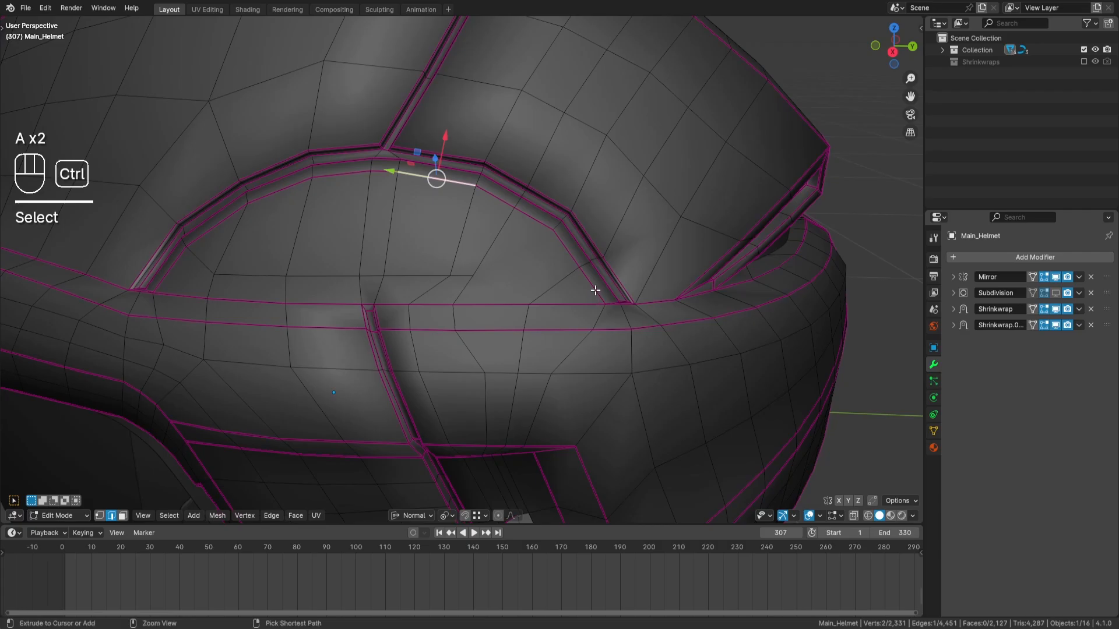
ctrl+click(599, 282)
middle_drag(599, 282, 612, 357)
ctrl+click(432, 187)
shift+click(432, 185)
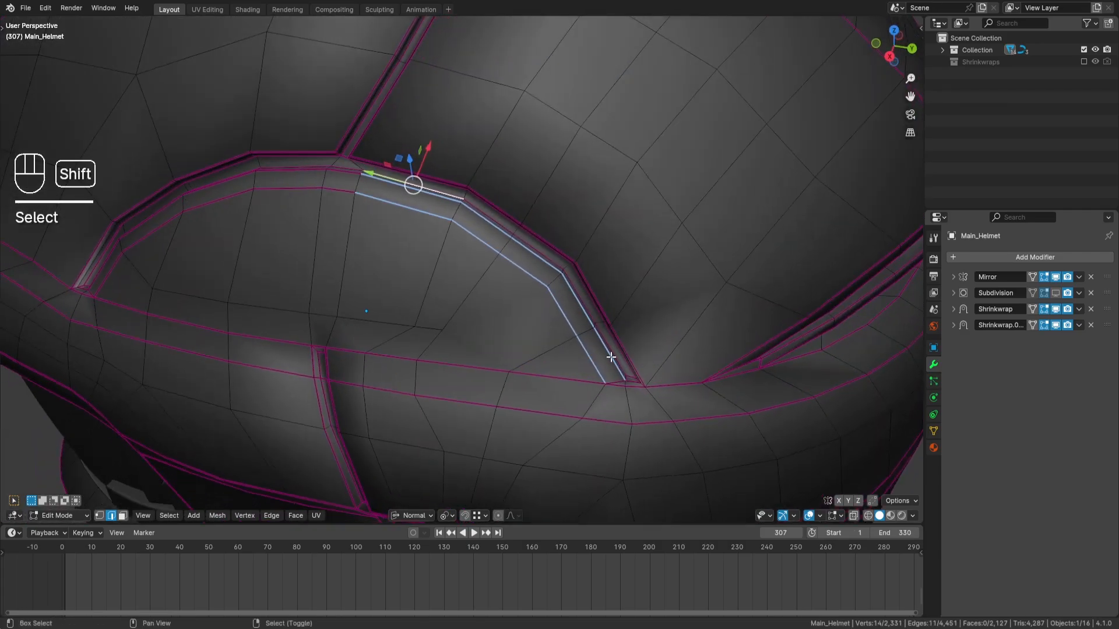
ctrl+click(484, 211)
middle_drag(451, 189, 452, 148)
shift+click(452, 148)
ctrl+click(647, 302)
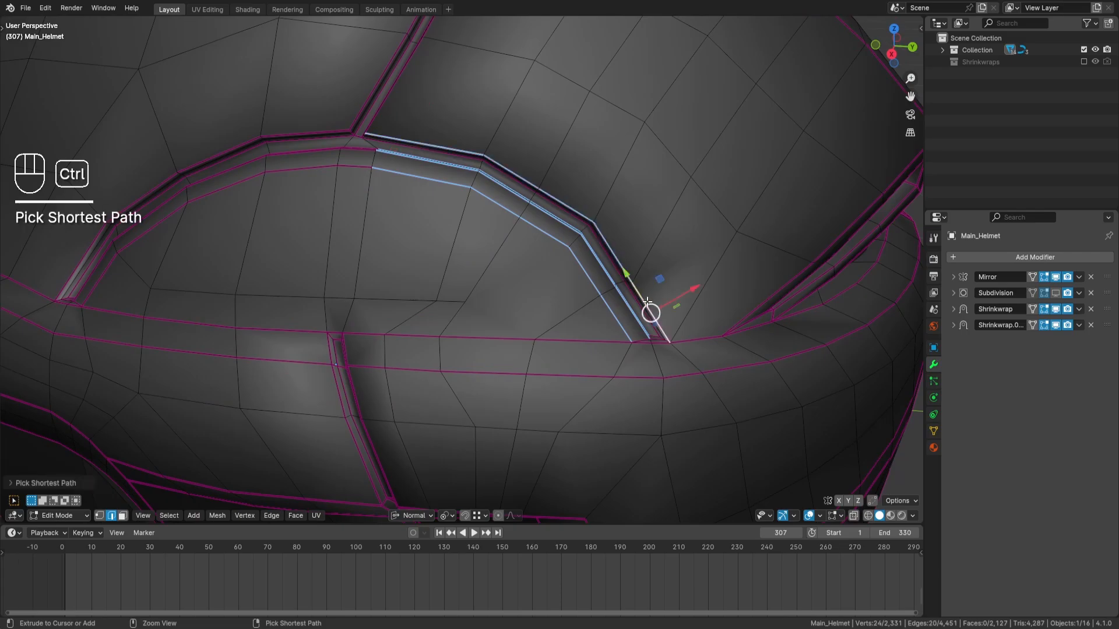
shift+click(646, 308)
middle_drag(644, 315, 662, 290)
scroll(412, 90, up, 5)
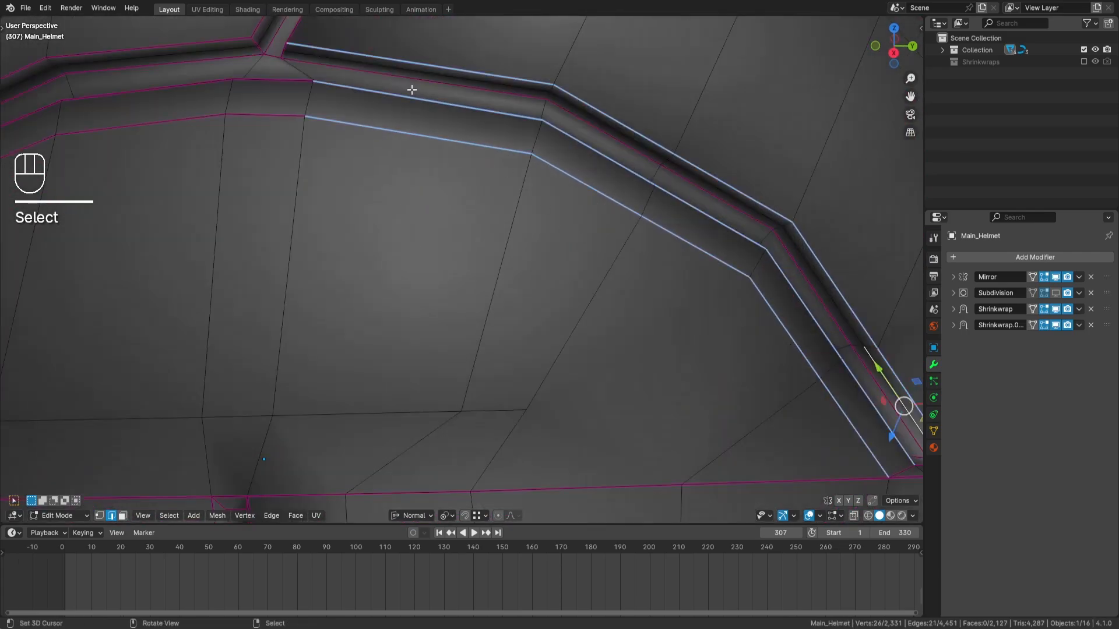
ctrl+click(340, 58)
shift+middle_drag(792, 300, 604, 247)
ctrl+click(737, 390)
scroll(723, 339, down, 3)
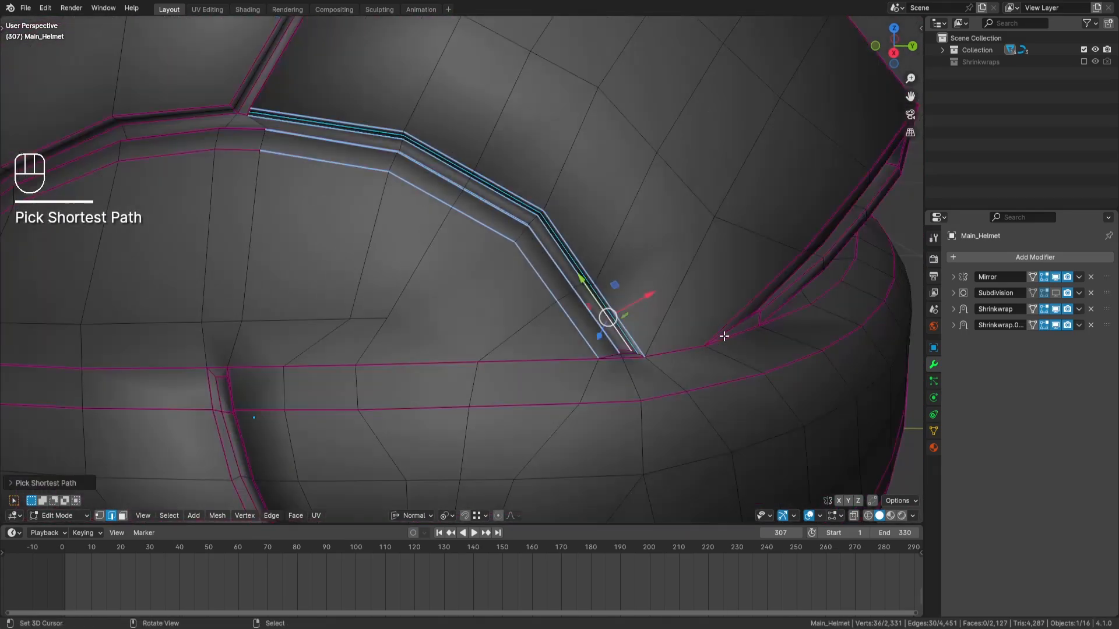
Step: Add the two lower lengthwise edge rows of the rear upper shell, between the arch and the purple-marked row, to the selection
middle_drag(722, 337, 679, 317)
scroll(643, 268, down, 3)
middle_drag(604, 213, 574, 263)
scroll(610, 241, down, 3)
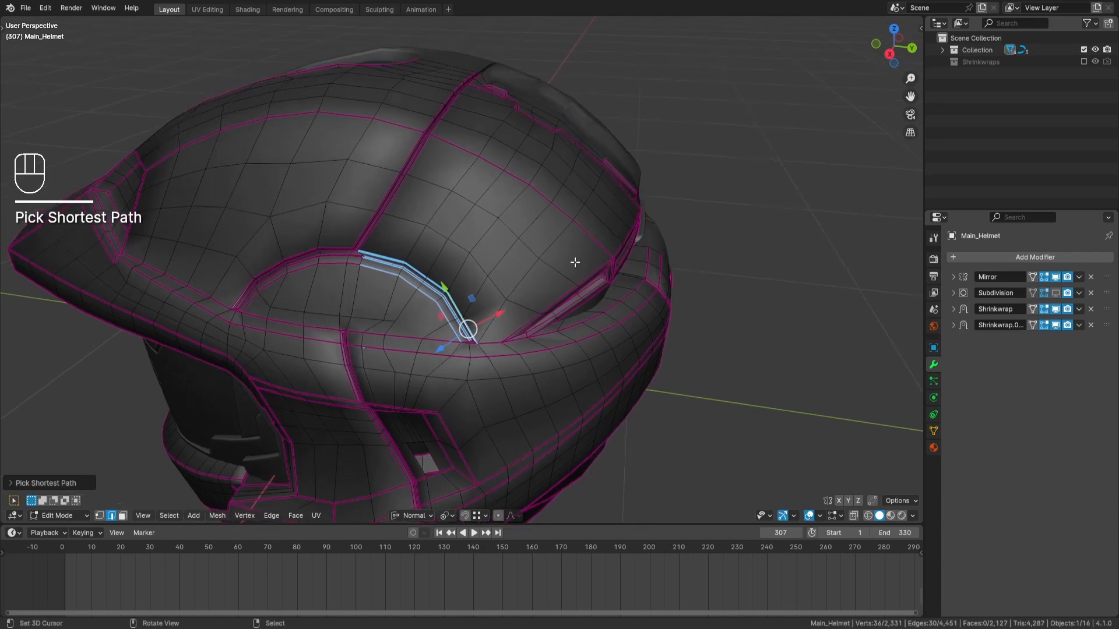
scroll(580, 271, up, 2)
shift+click(549, 324)
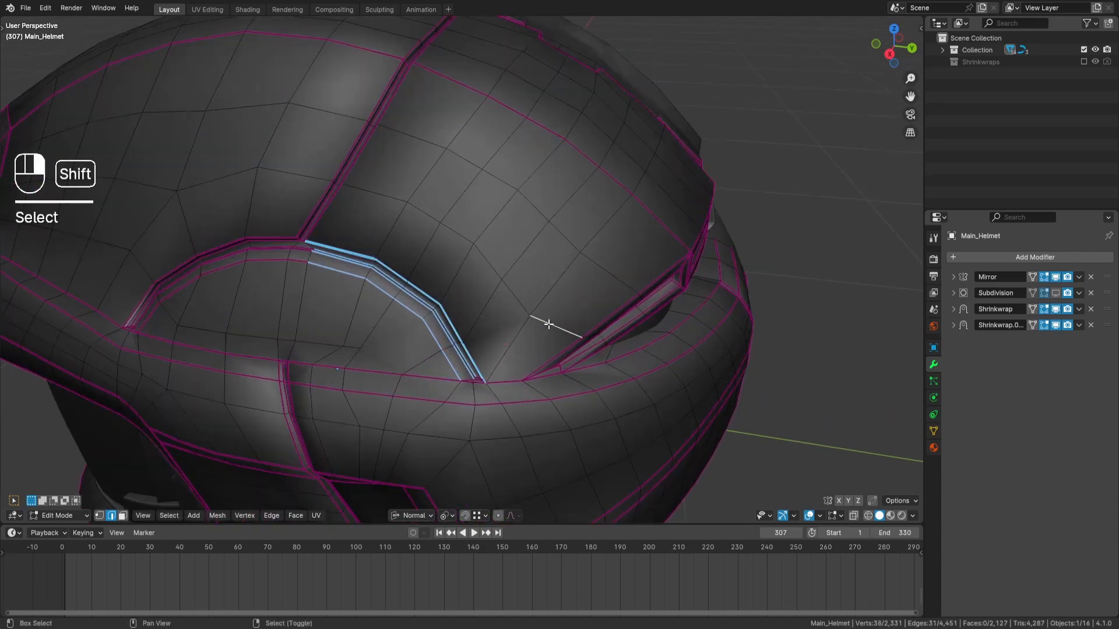
ctrl+click(384, 194)
shift+click(413, 136)
ctrl+click(614, 274)
Step: Add the purple-marked lengthwise row and the two rows above it on the rear upper shell to the selection
shift+click(662, 223)
shift+middle_drag(520, 140, 513, 231)
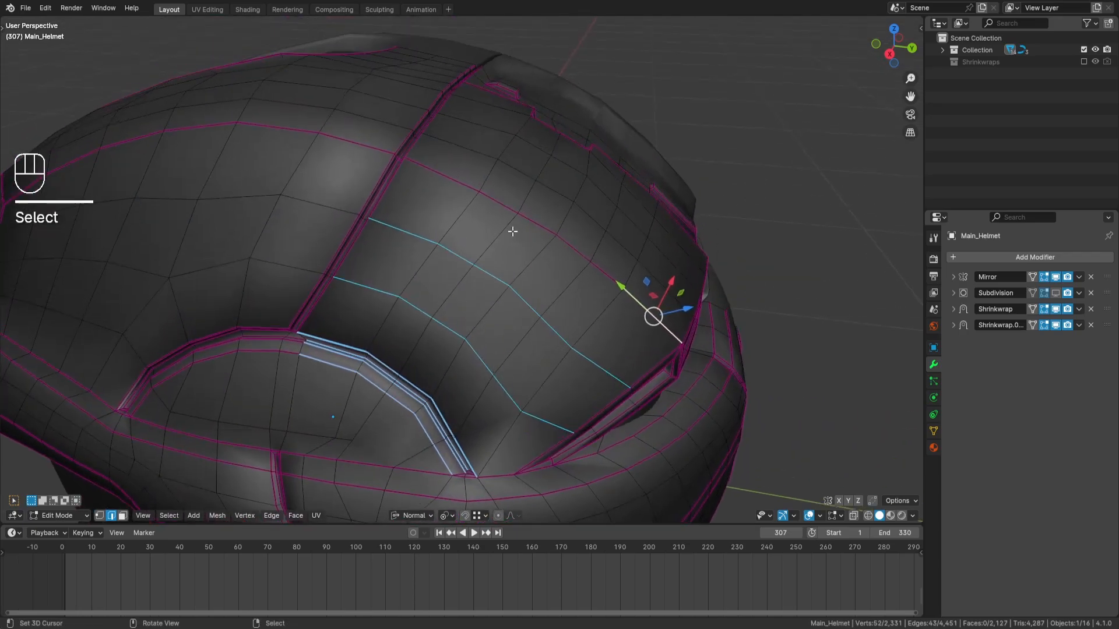
shift+click(461, 140)
middle_drag(461, 140, 571, 334)
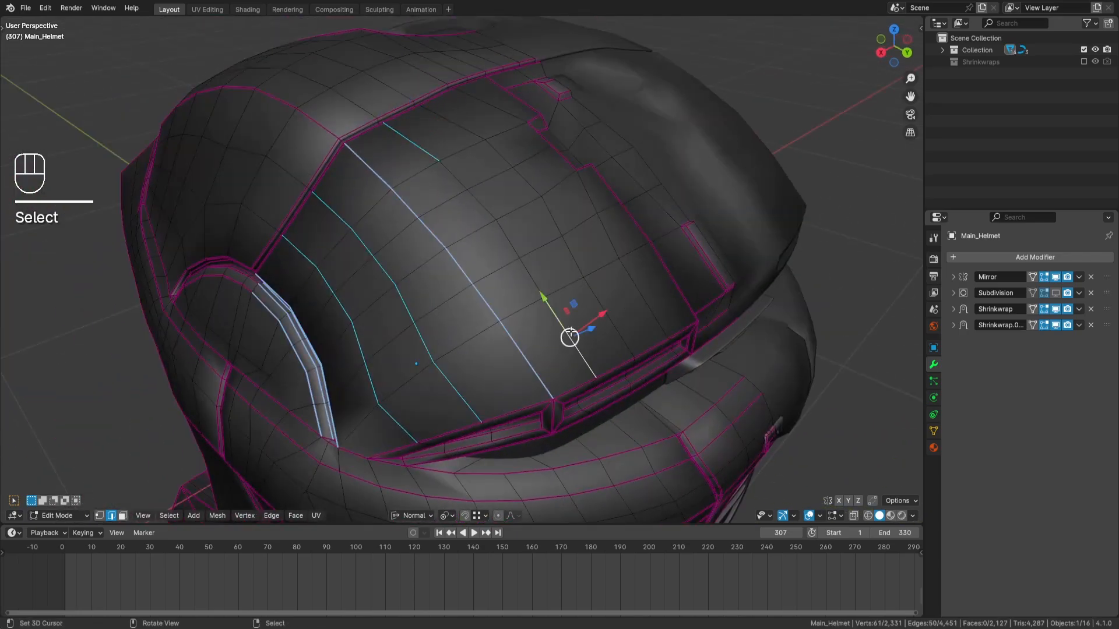
ctrl+right_click(459, 183)
shift+right_click(502, 157)
ctrl+right_click(609, 319)
Step: Add the remaining short edge rows beside the notched rear panel border to the selection, undoing the stray pick
shift+right_click(643, 298)
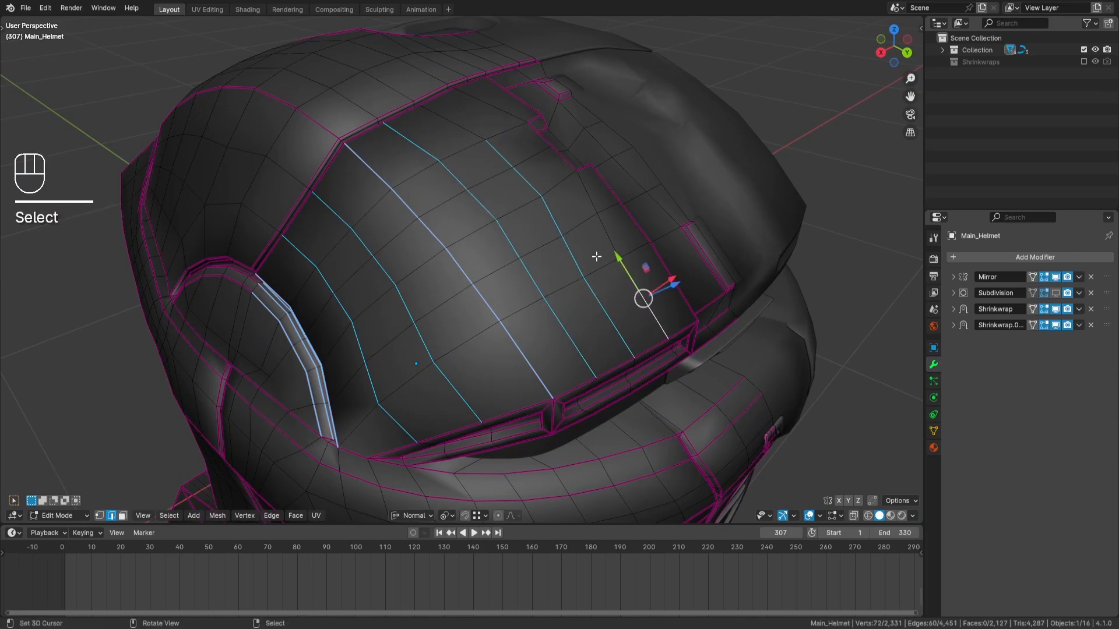
middle_drag(596, 257, 532, 257)
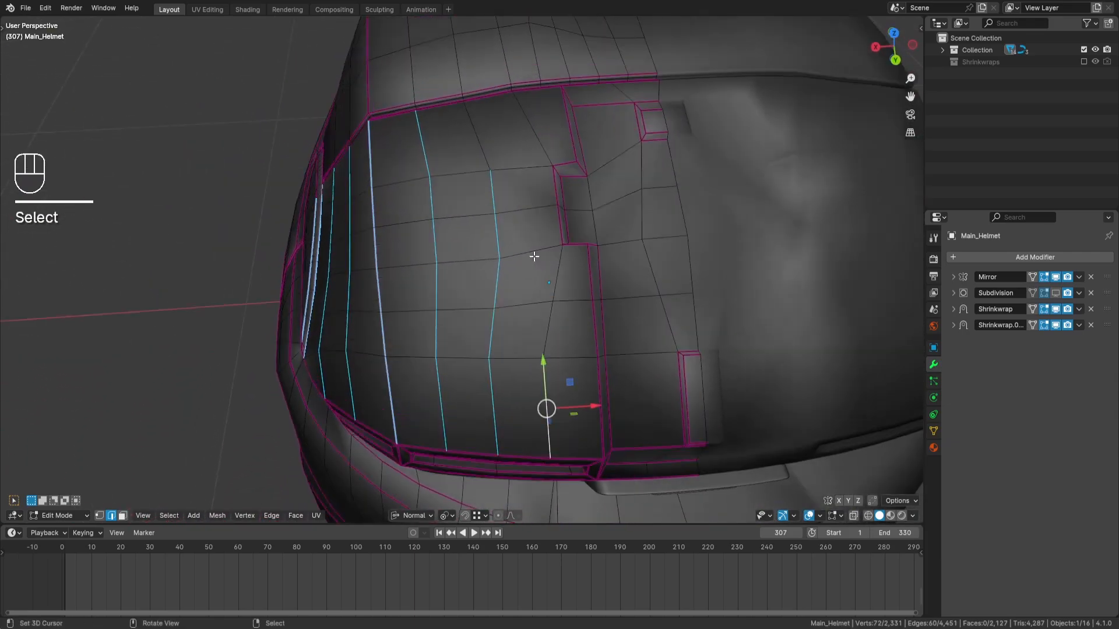
ctrl+right_click(560, 273)
middle_drag(577, 332, 569, 318)
shift+right_click(489, 146)
shift+middle_drag(613, 209, 521, 165)
shift+right_click(505, 222)
ctrl+right_click(525, 350)
right_click(533, 344)
key(ctrl+z)
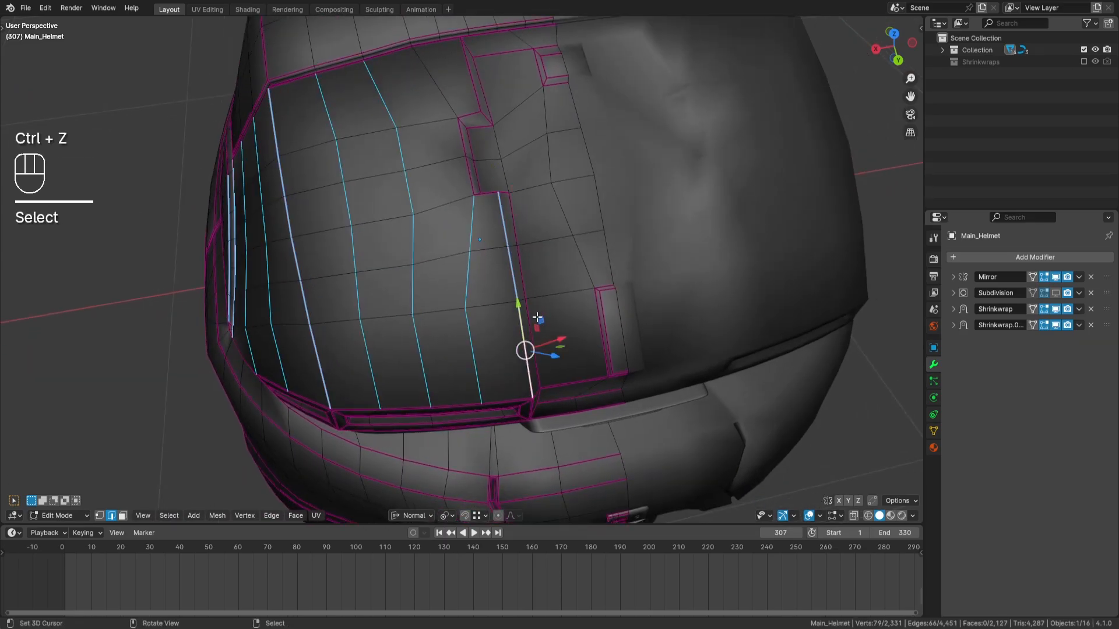
ctrl+right_click(517, 250)
middle_drag(517, 251, 613, 267)
Step: Even out the selected arch and rear shell edge rows with Space and Relax, and clear the selection
key(q)
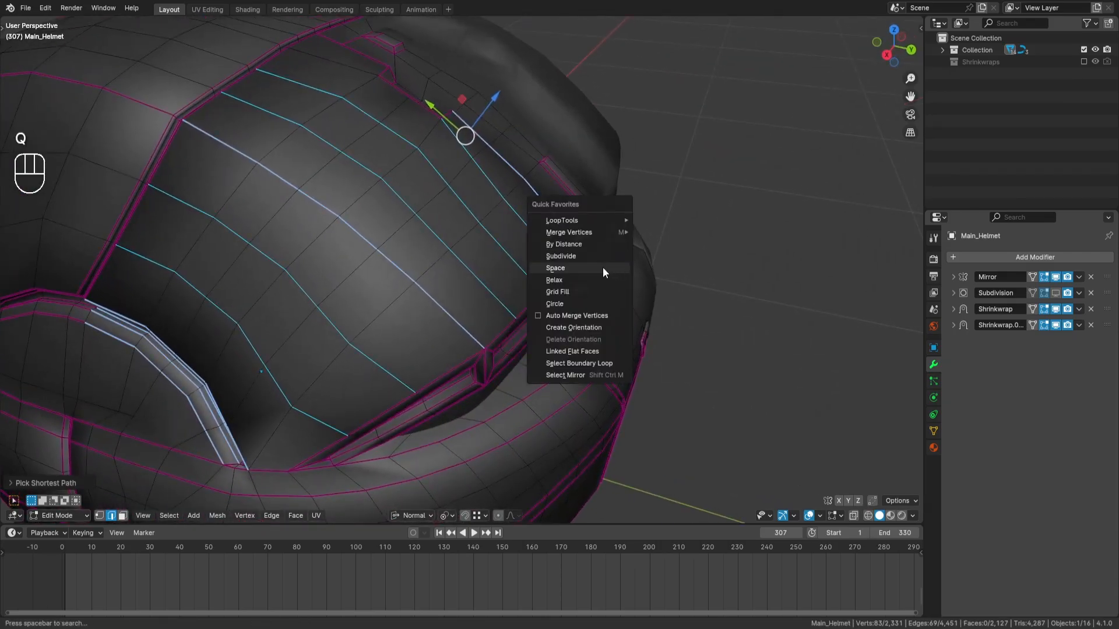
click(603, 267)
middle_drag(604, 267, 531, 300)
key(q)
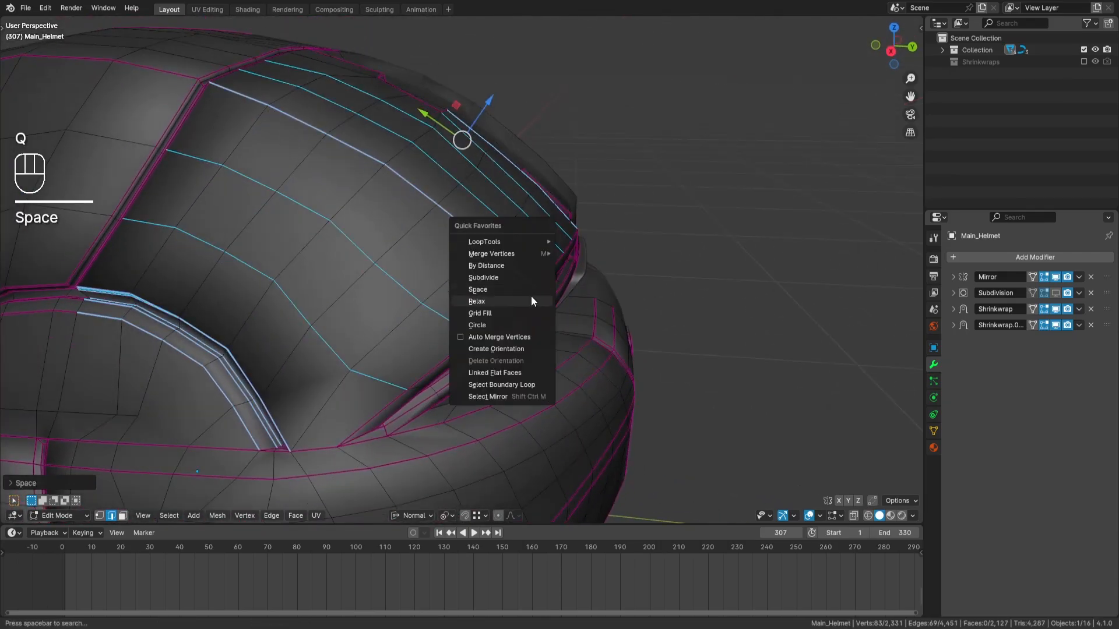
click(531, 297)
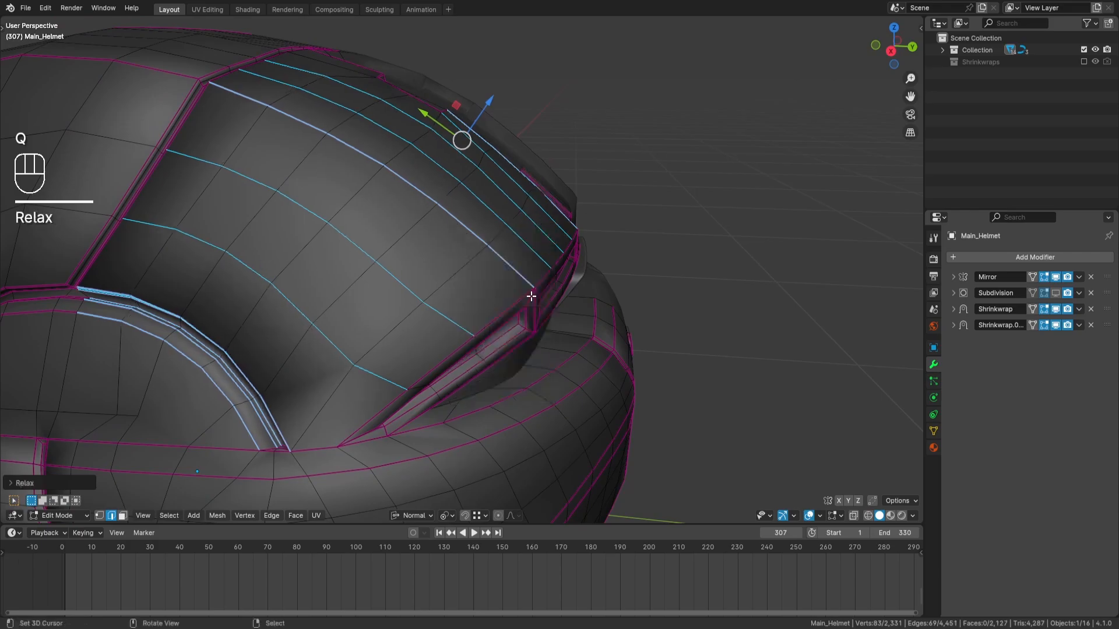
key(a)
key(a)
Step: Space the rear two segments of the arched panel's horizontal edge line evenly, and clear the selection
scroll(477, 295, up, 3)
shift+middle_drag(476, 295, 449, 290)
scroll(487, 296, down, 2)
shift+click(479, 275)
shift+click(542, 274)
key(q)
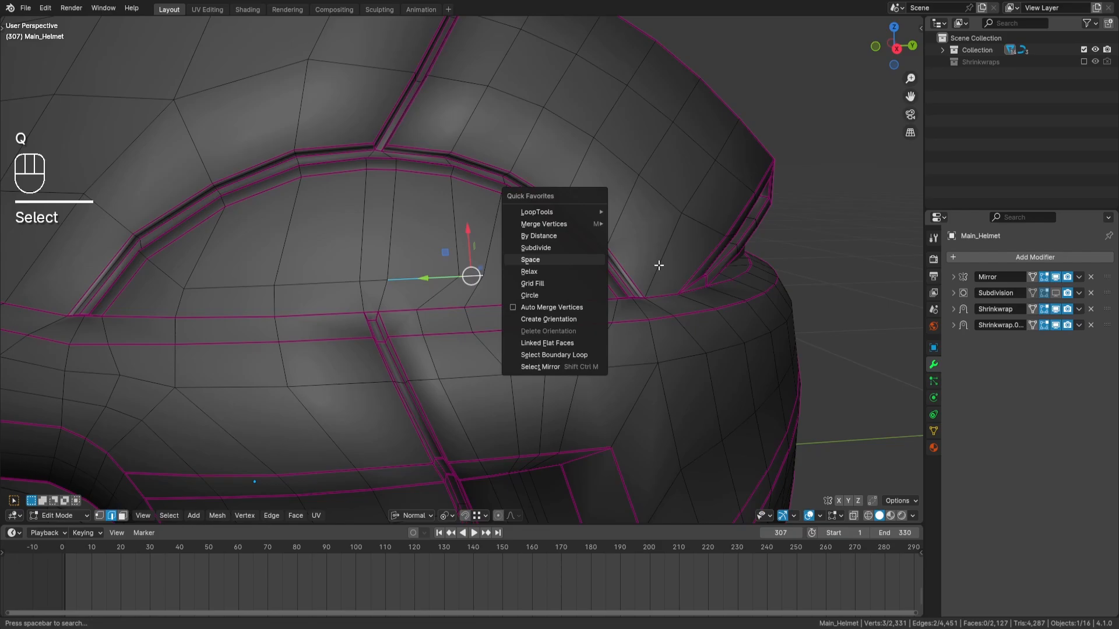
click(554, 260)
key(a)
key(a)
Step: Add a loop cut through the rear strip and lower shell down into the vent recess, and clear the selection
middle_drag(648, 273, 622, 284)
scroll(622, 284, up, 3)
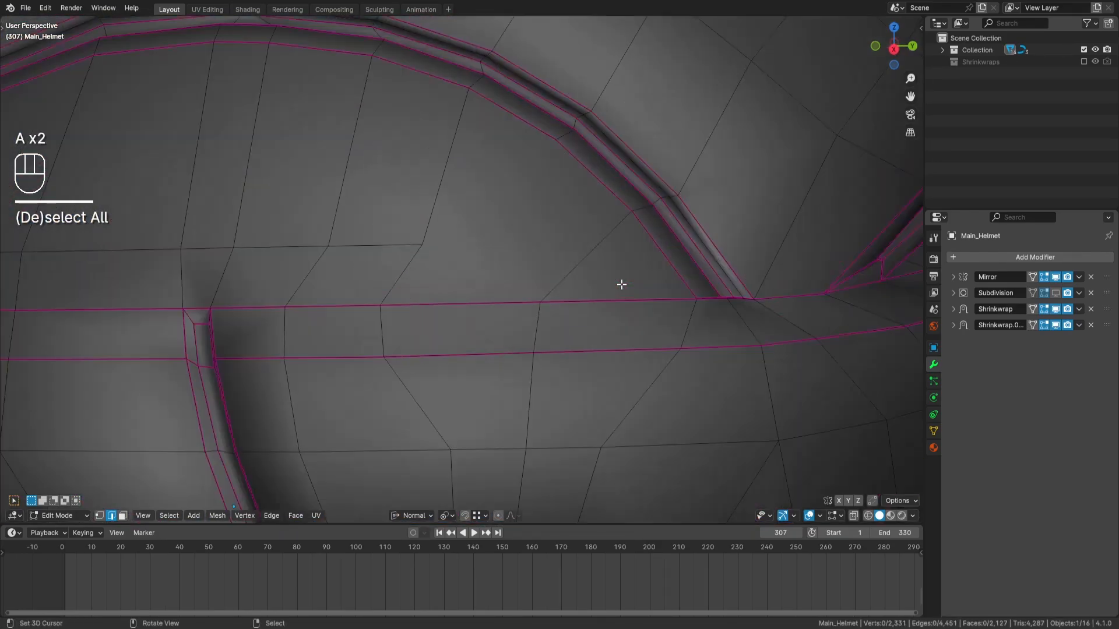
scroll(622, 285, down, 5)
scroll(523, 331, up, 3)
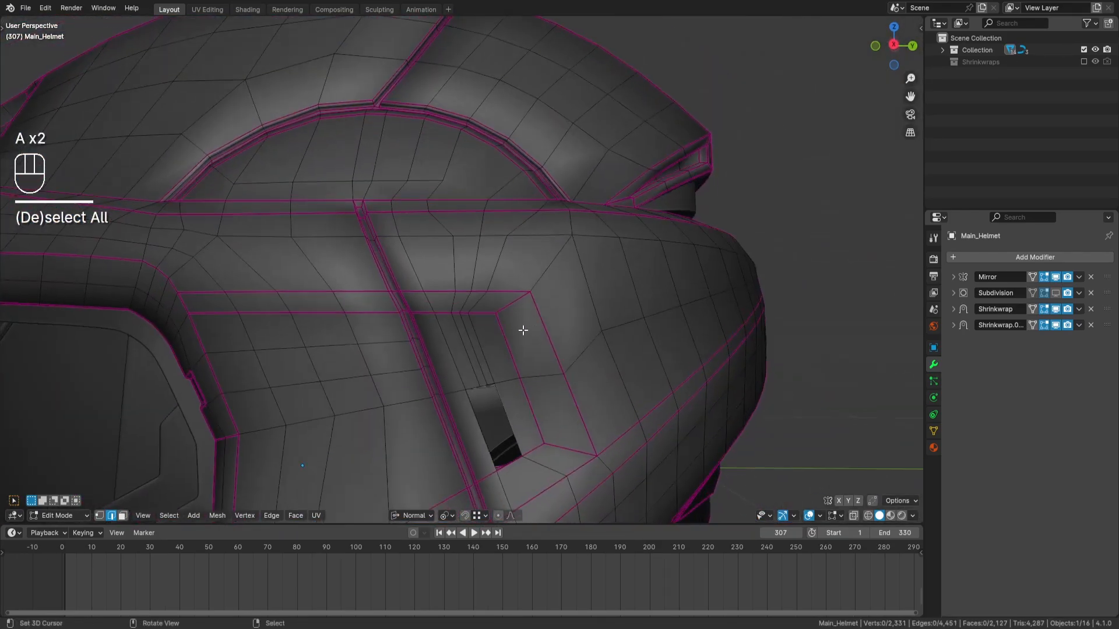
key(ctrl+r)
click(461, 294)
click(500, 229)
key(a)
key(a)
Step: Knife the new loop upward from the strip's upper border to the arch rim, and clear the selection
key(k)
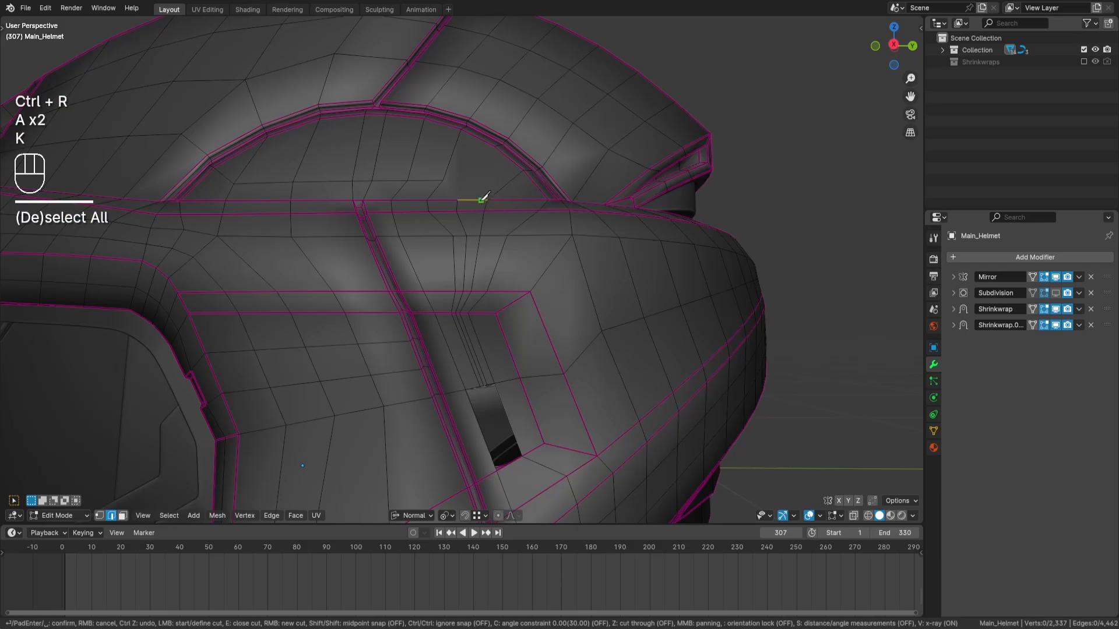
click(494, 146)
key(Return)
middle_drag(544, 204, 552, 222)
key(a)
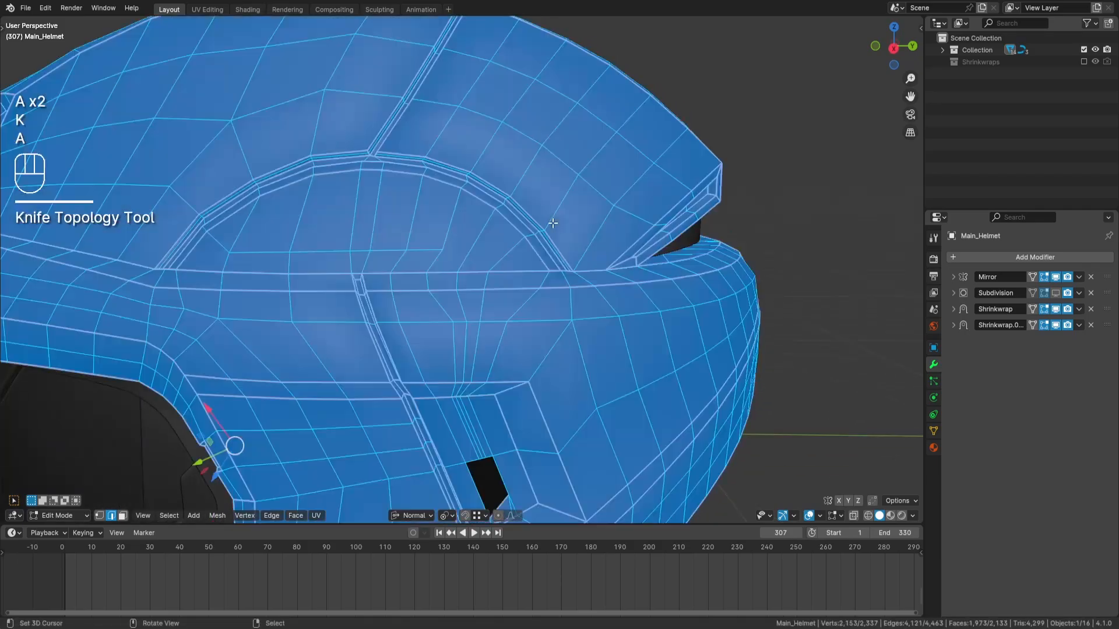
key(a)
Step: In right view, knife the arched panel's horizontal line straight back to the diagonal corner edge, and space that diagonal's vertices evenly
shift+middle_drag(437, 277, 491, 279)
scroll(490, 279, up, 2)
shift+middle_drag(586, 261, 533, 286)
key(KP_1)
key(KP_3)
scroll(595, 266, up, 2)
key(k)
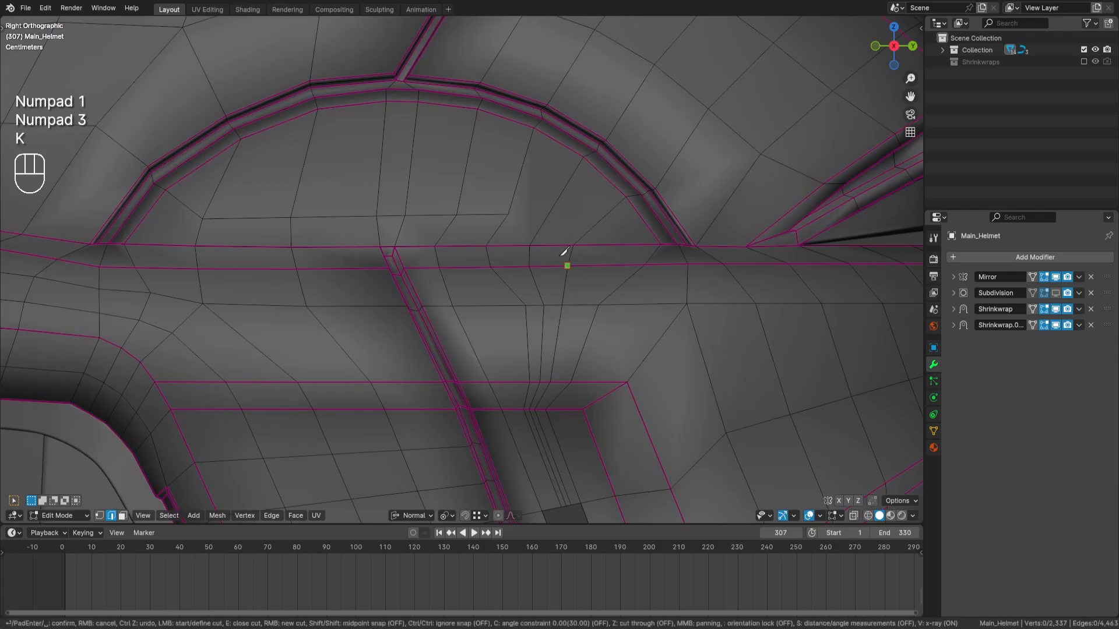
click(509, 215)
key(c)
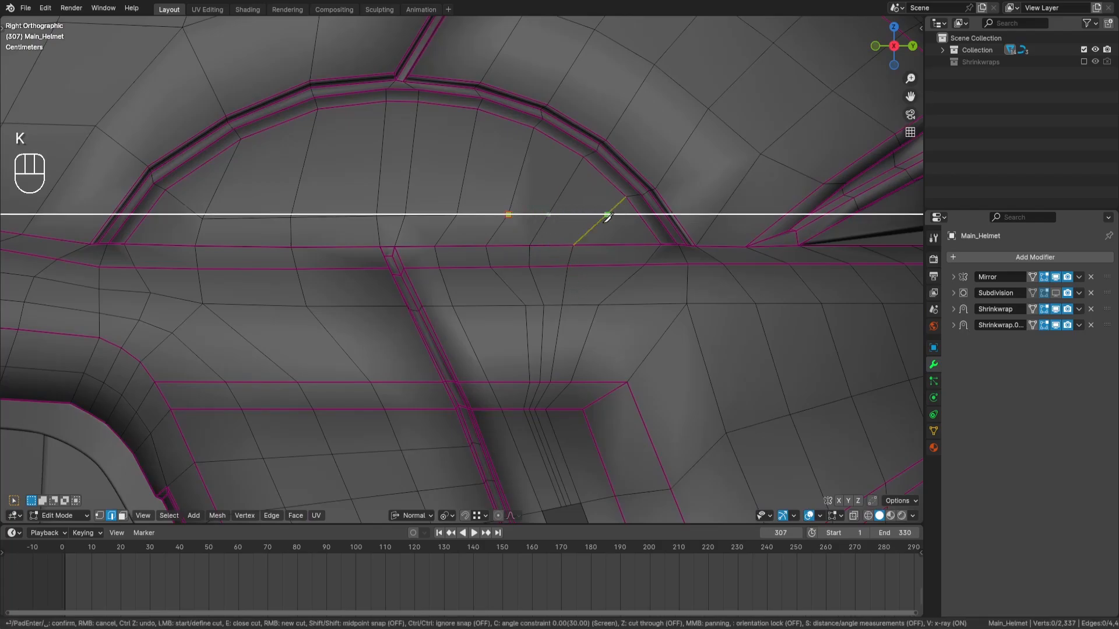
double_click(600, 216)
key(q)
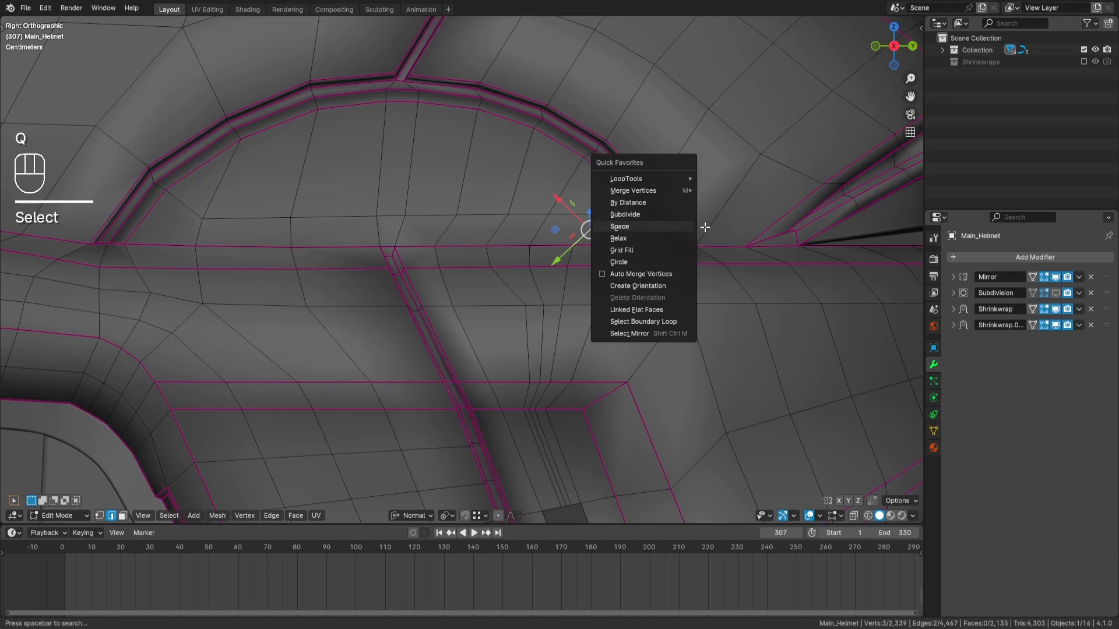
click(691, 227)
Step: Turn off both Shrinkwrap modifiers in the viewport and slide the horizontal line's rearmost vertex forward along its edge
click(100, 516)
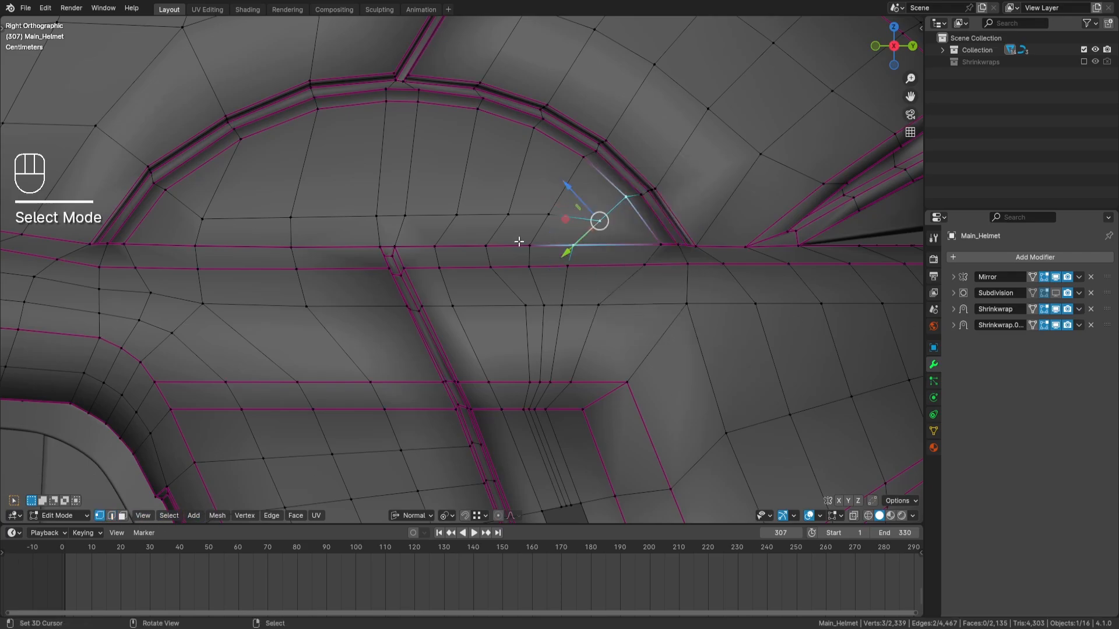
click(600, 221)
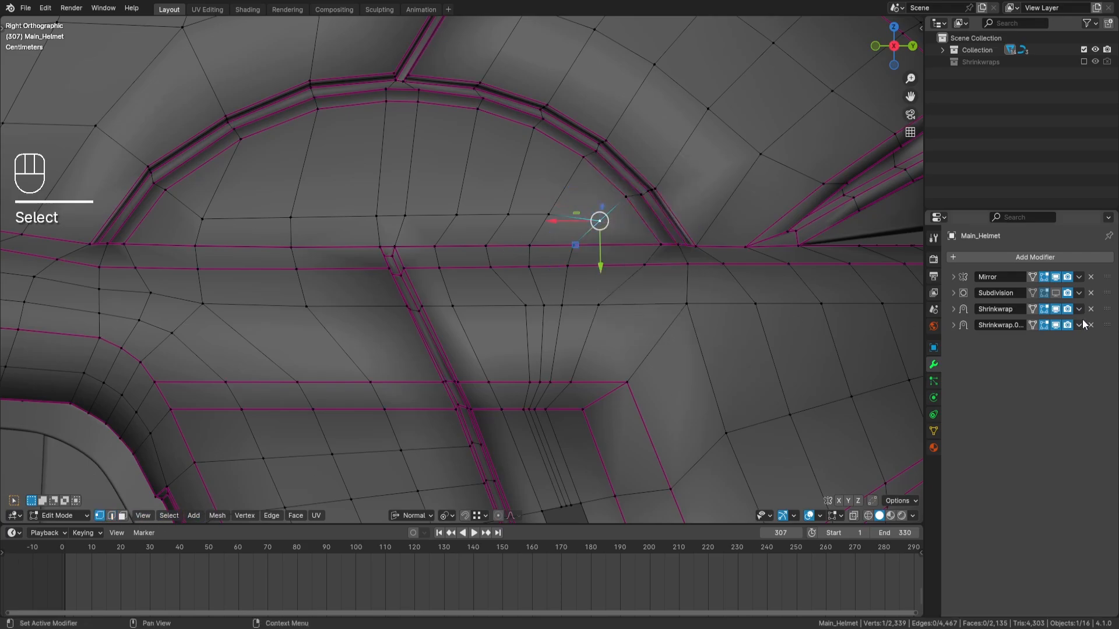
key(g)
key(g)
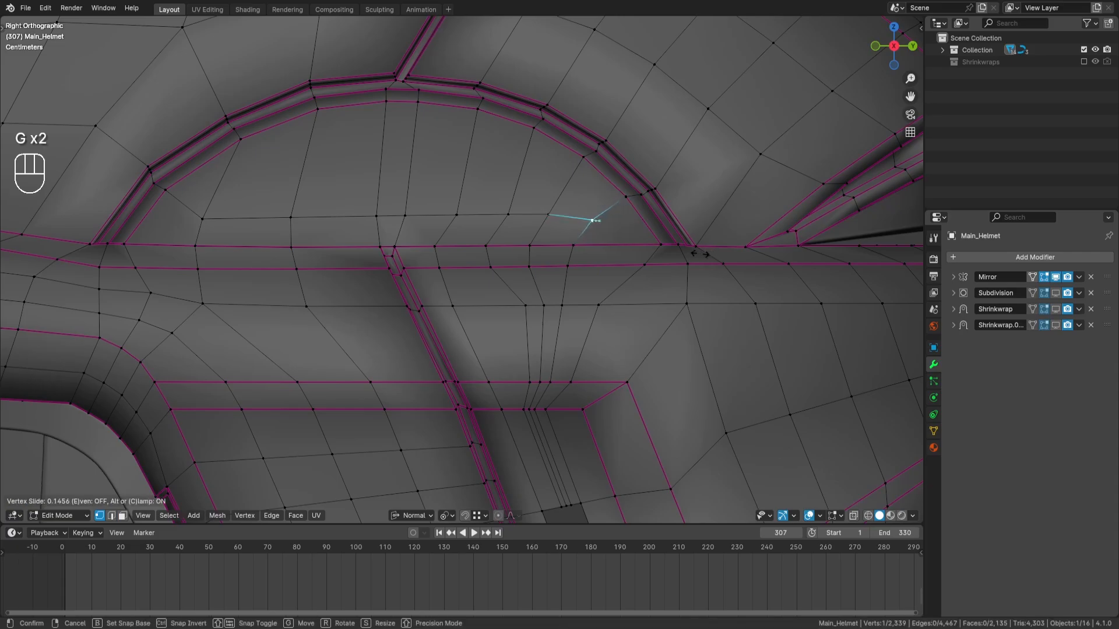
key(Return)
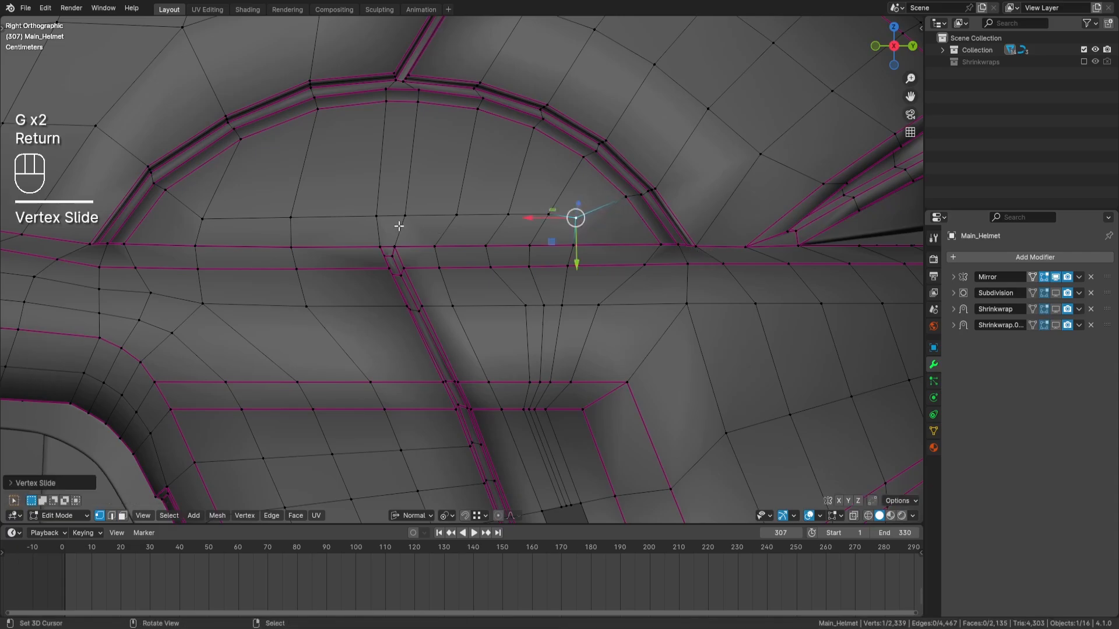
Step: Evenly space the vertices of the arched panel's horizontal line behind the seam, and clear the selection
ctrl+click(405, 216)
key(q)
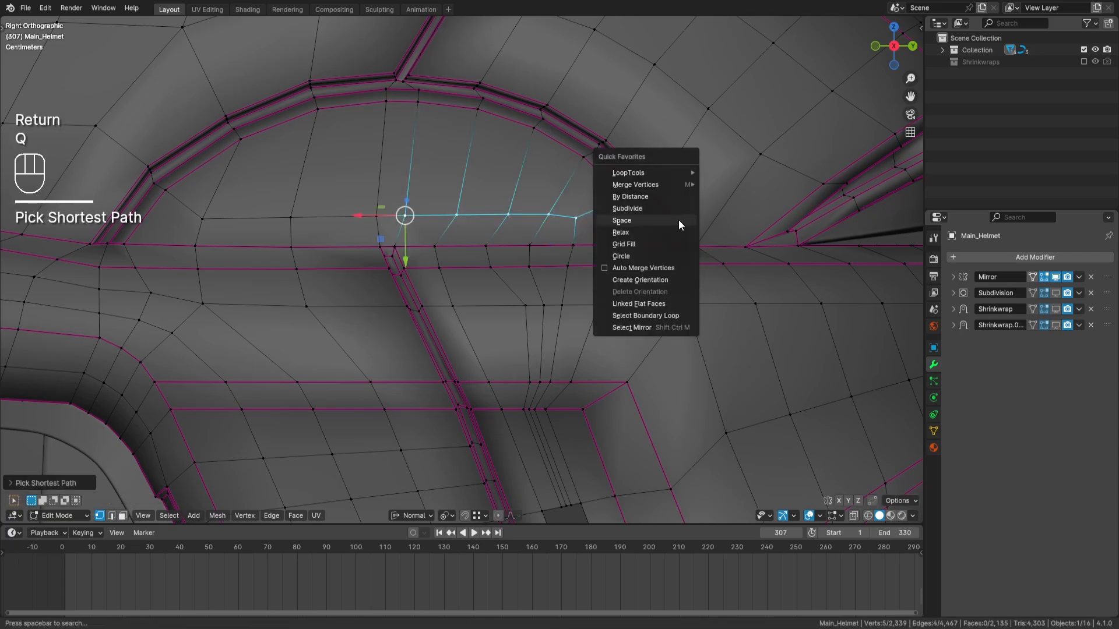
click(679, 221)
key(a)
key(a)
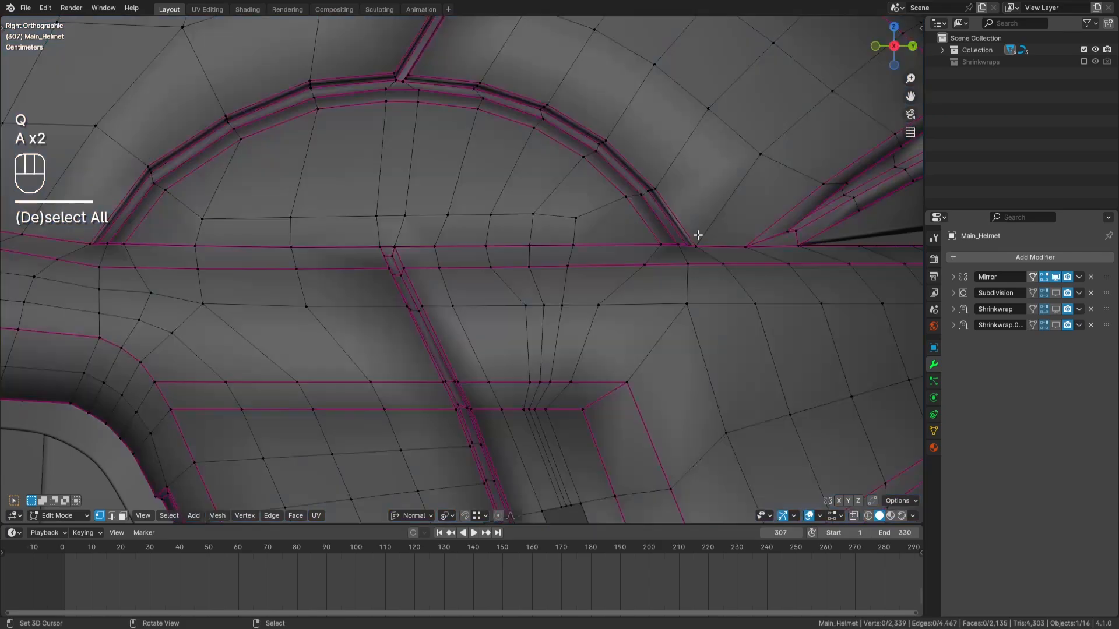
Step: In Object Mode, hide every object except the helmet, and return to editing its mesh around the arched panel
middle_drag(697, 238, 562, 282)
key(Tab)
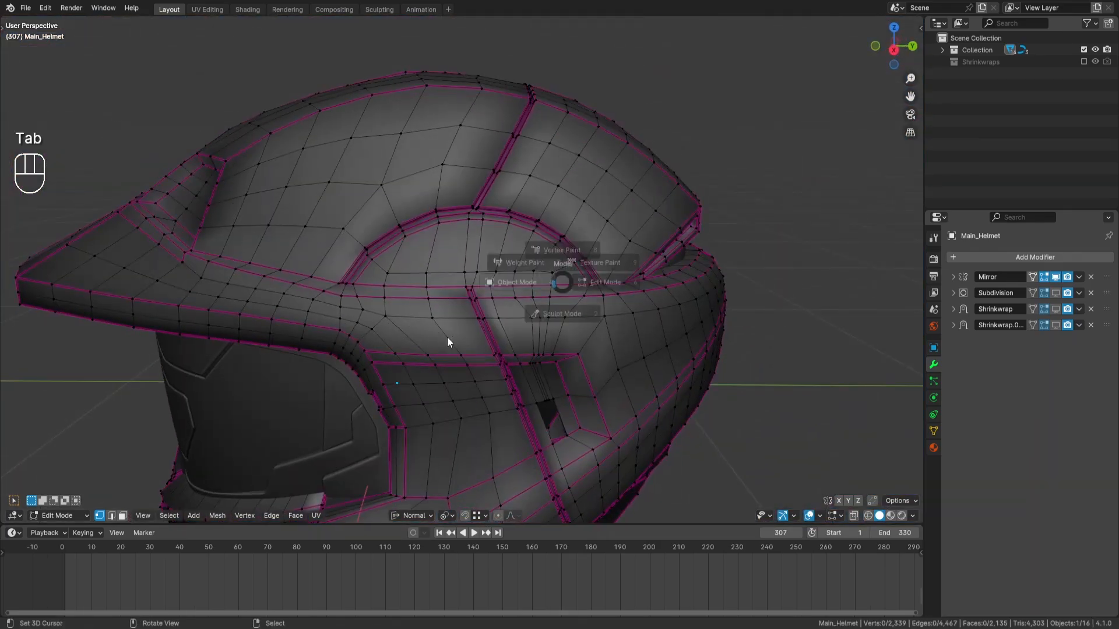
scroll(560, 302, down, 2)
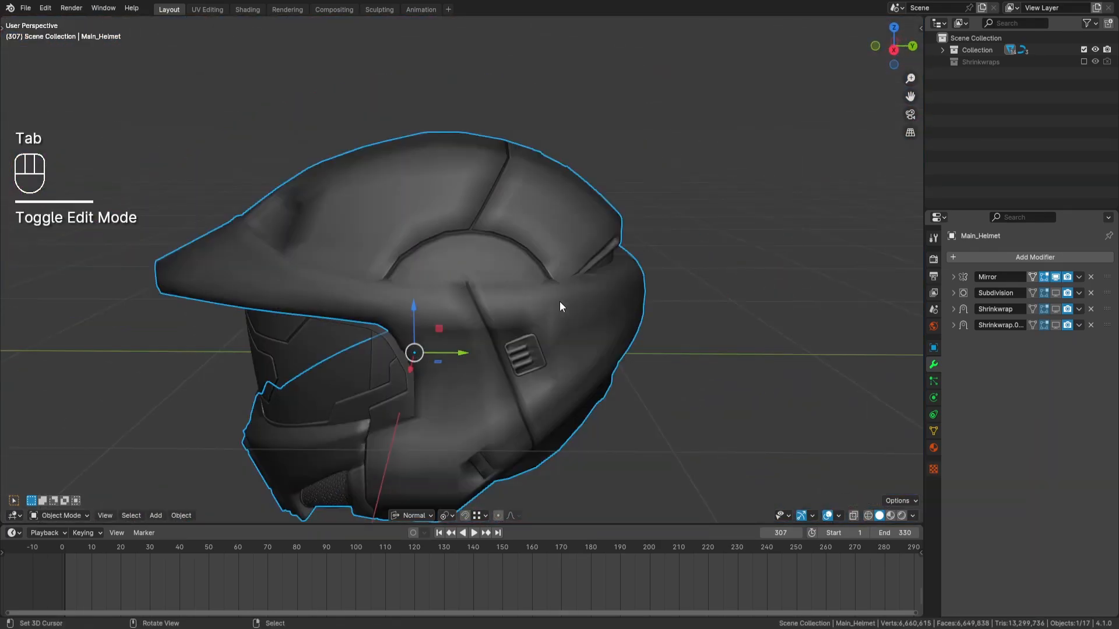
key(ctrl+i)
key(h)
scroll(521, 315, up, 1)
click(520, 316)
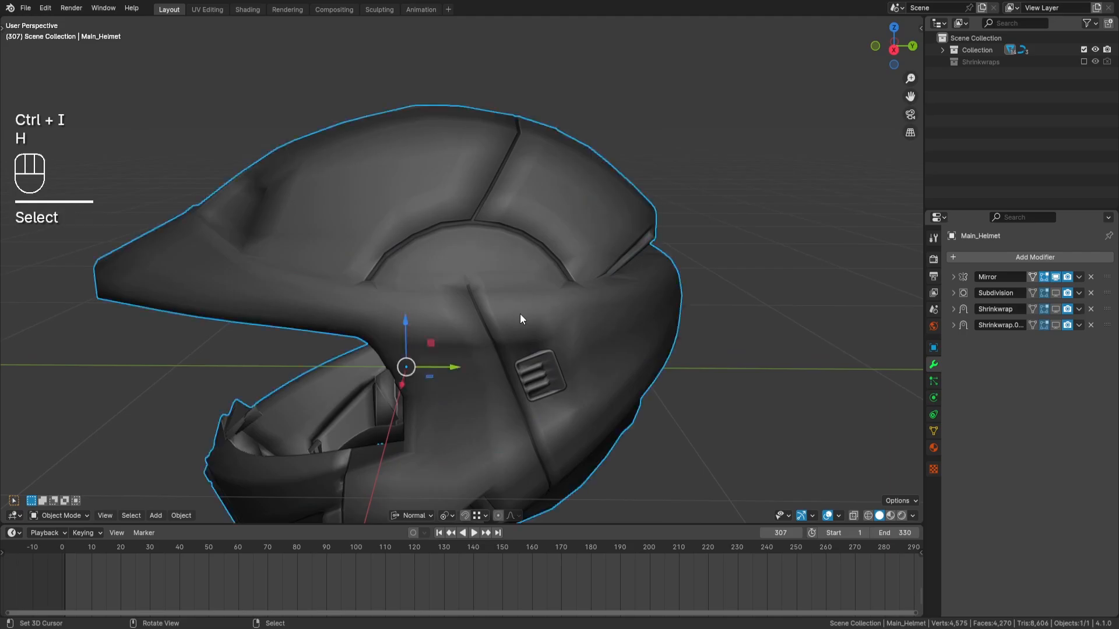
key(Tab)
scroll(520, 313, up, 5)
middle_drag(617, 330, 589, 319)
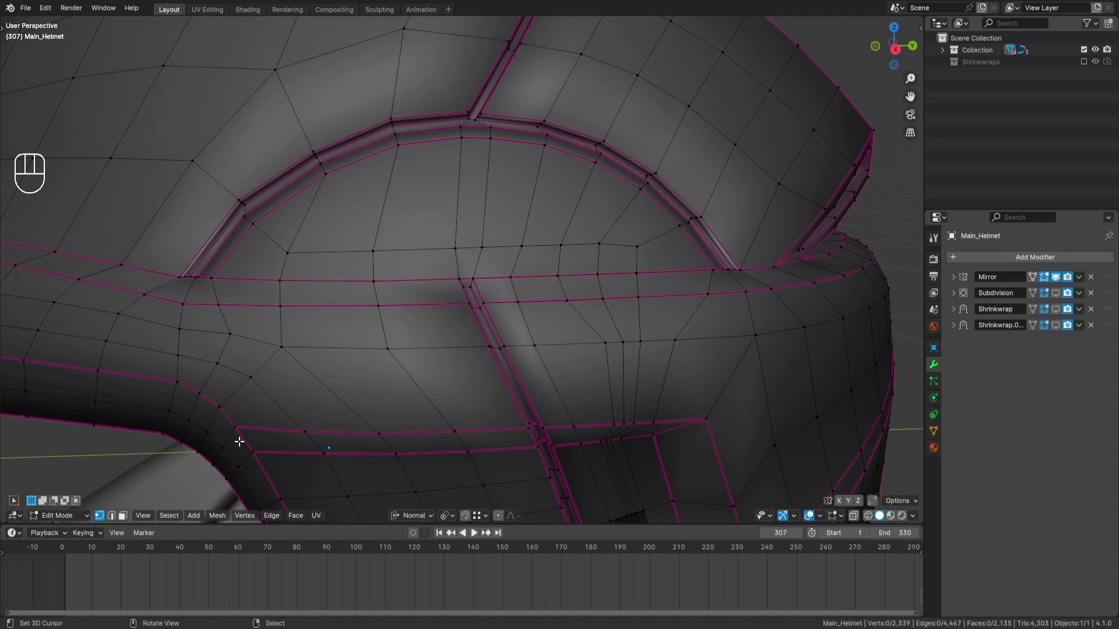
Step: Select the three horizontal edge rows running back from the seam along and below the arched panel's base
click(112, 515)
ctrl+click(685, 275)
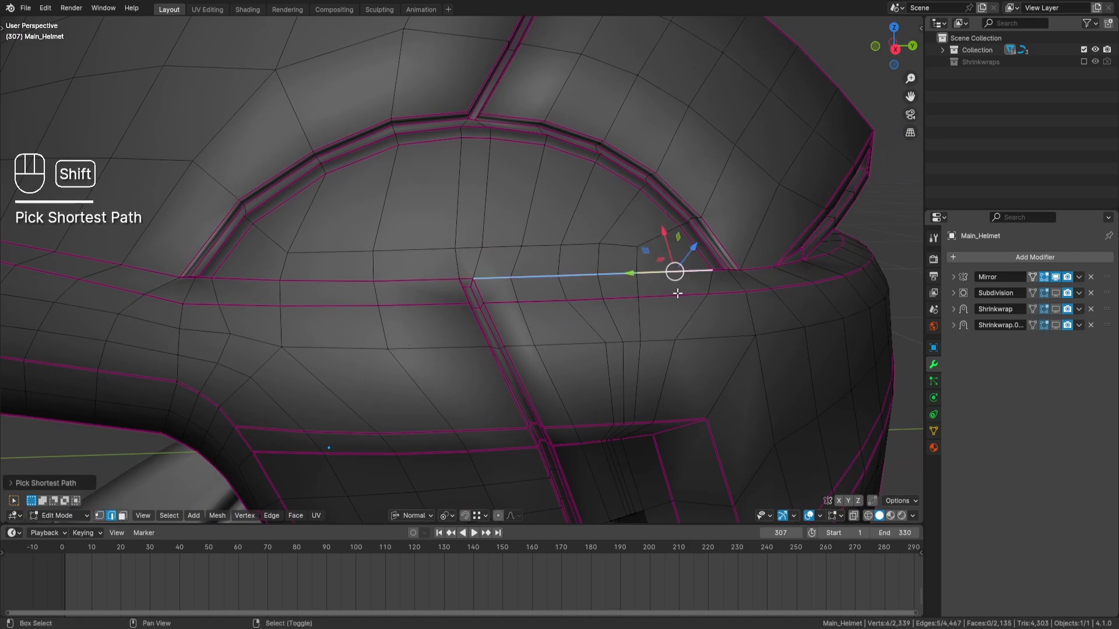
shift+click(670, 296)
ctrl+click(507, 303)
shift+right_click(494, 279)
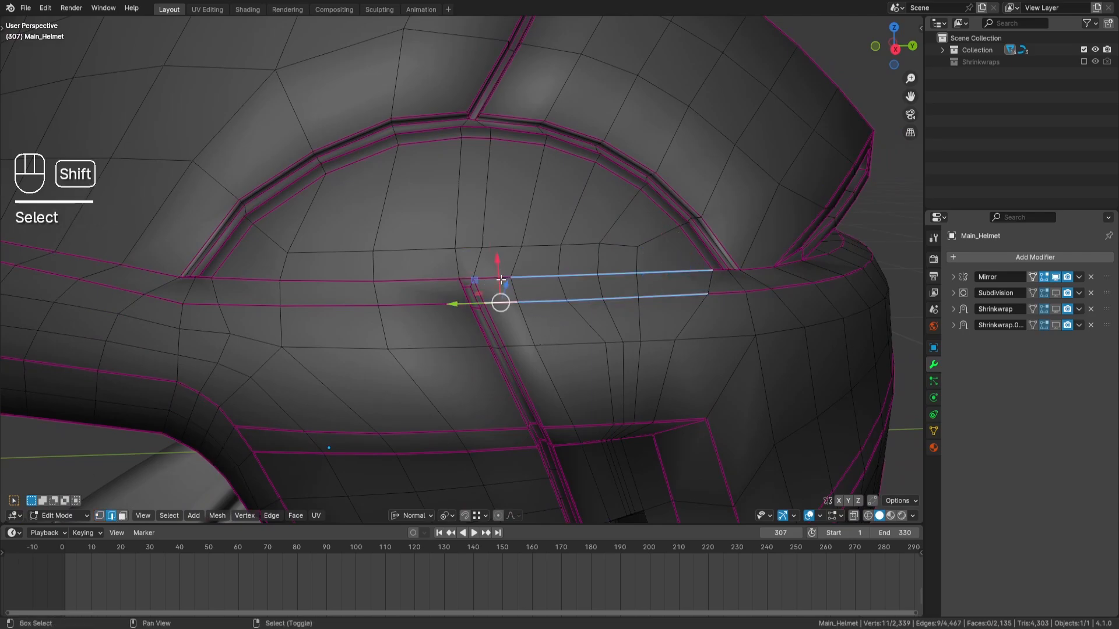
shift+right_click(505, 303)
shift+middle_drag(560, 328, 533, 312)
shift+right_click(537, 321)
shift+right_click(682, 325)
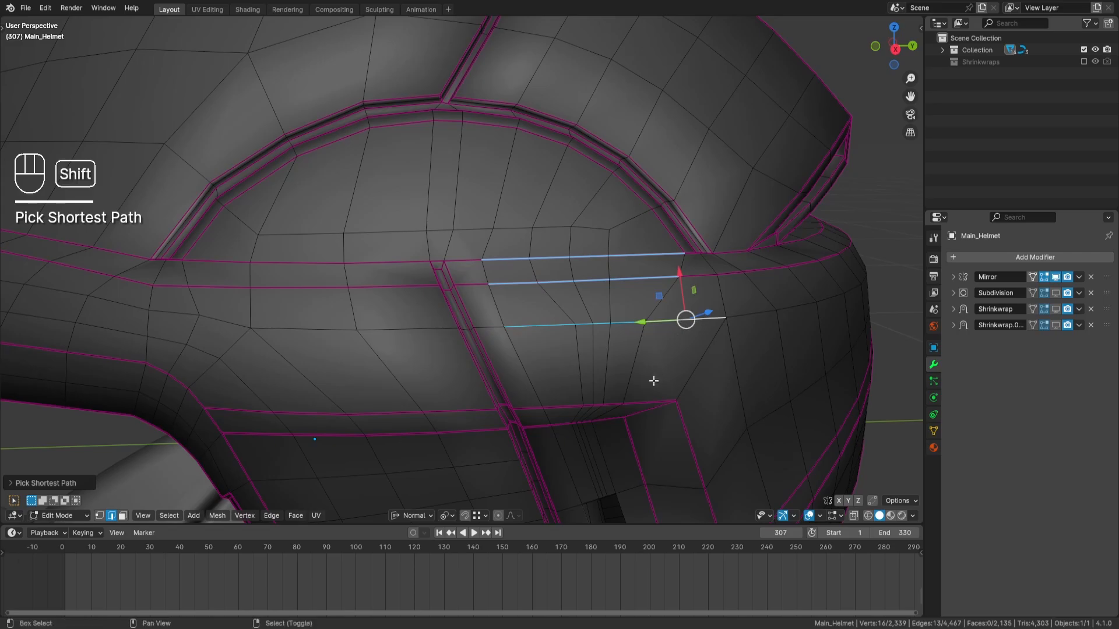
Step: Add the vent recess's upper edge rows to the selection, space all the rows' vertices evenly, and clear the selection
shift+right_click(645, 400)
middle_drag(645, 399, 589, 306)
ctrl+right_click(488, 231)
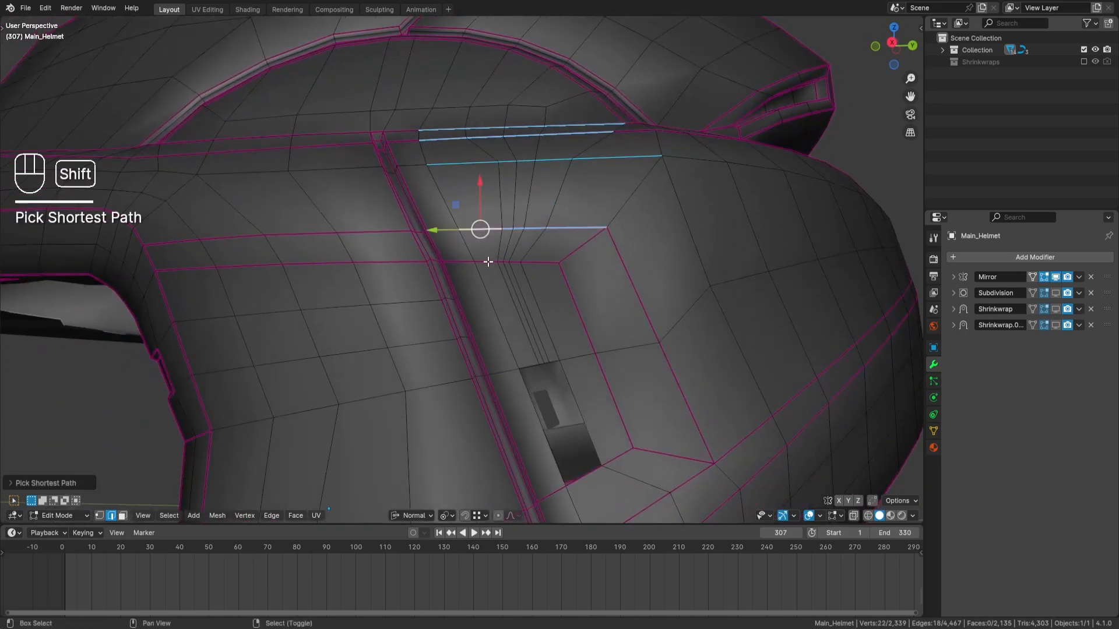
shift+right_click(487, 260)
ctrl+right_click(557, 262)
shift+right_click(576, 356)
ctrl+right_click(531, 366)
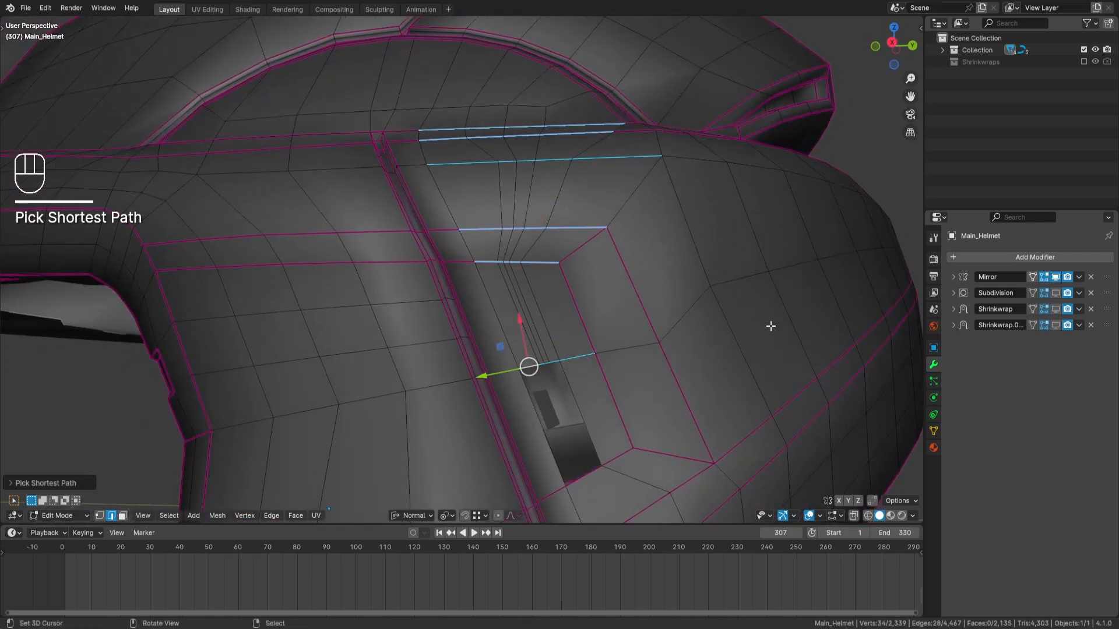
key(q)
click(770, 326)
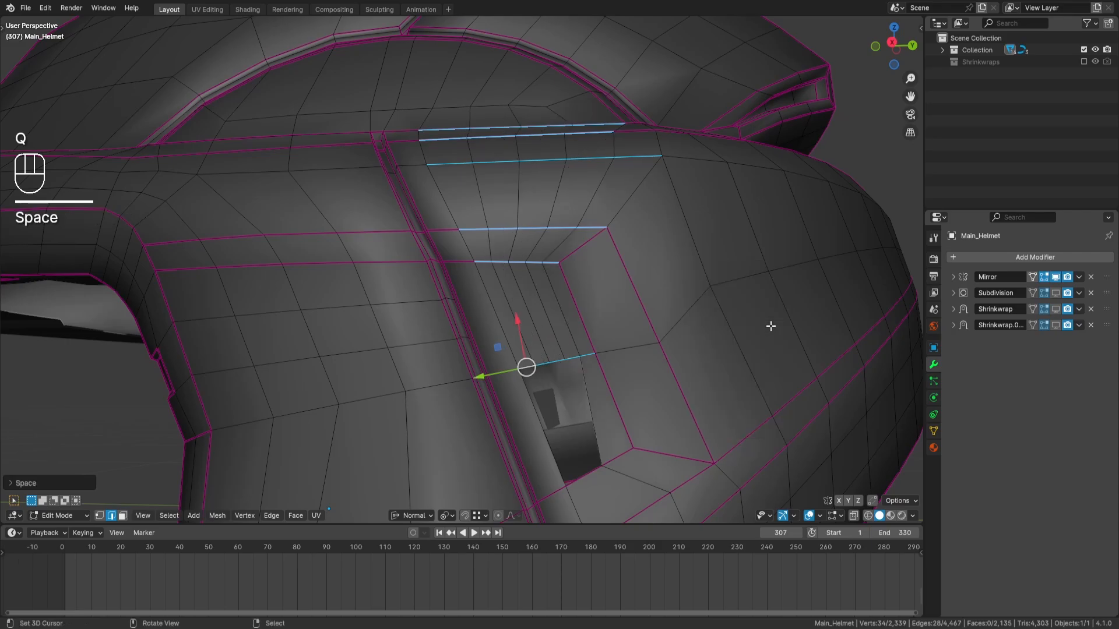
middle_drag(766, 306, 572, 375)
key(q)
click(672, 310)
key(a)
key(a)
Step: Reveal the hidden vent geometry and leave the whole helmet mesh deselected
scroll(663, 316, down, 5)
key(alt+h)
key(a)
key(a)
scroll(685, 317, down, 1)
scroll(687, 270, up, 2)
scroll(606, 327, up, 3)
scroll(591, 356, down, 2)
middle_drag(586, 245, 549, 152)
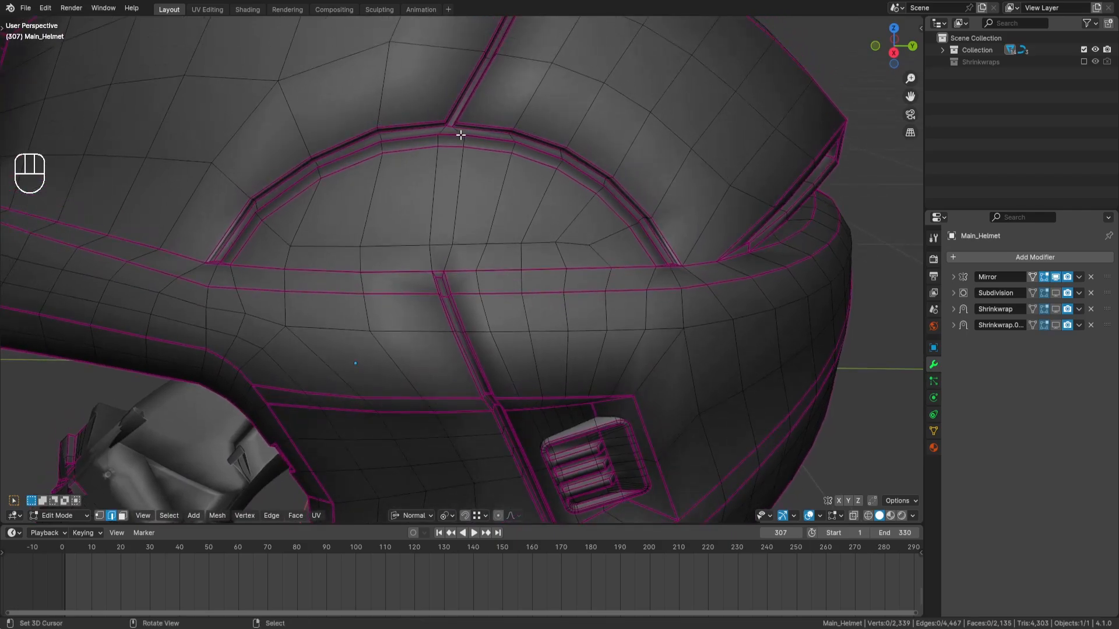
shift+middle_drag(460, 134, 583, 156)
scroll(549, 237, down, 1)
shift+middle_drag(549, 237, 502, 335)
Step: Hide the rectangular insert inside the lower cheek recess and a face on the recess floor
key(1)
key(a)
key(a)
middle_drag(518, 385, 543, 300)
scroll(535, 320, down, 1)
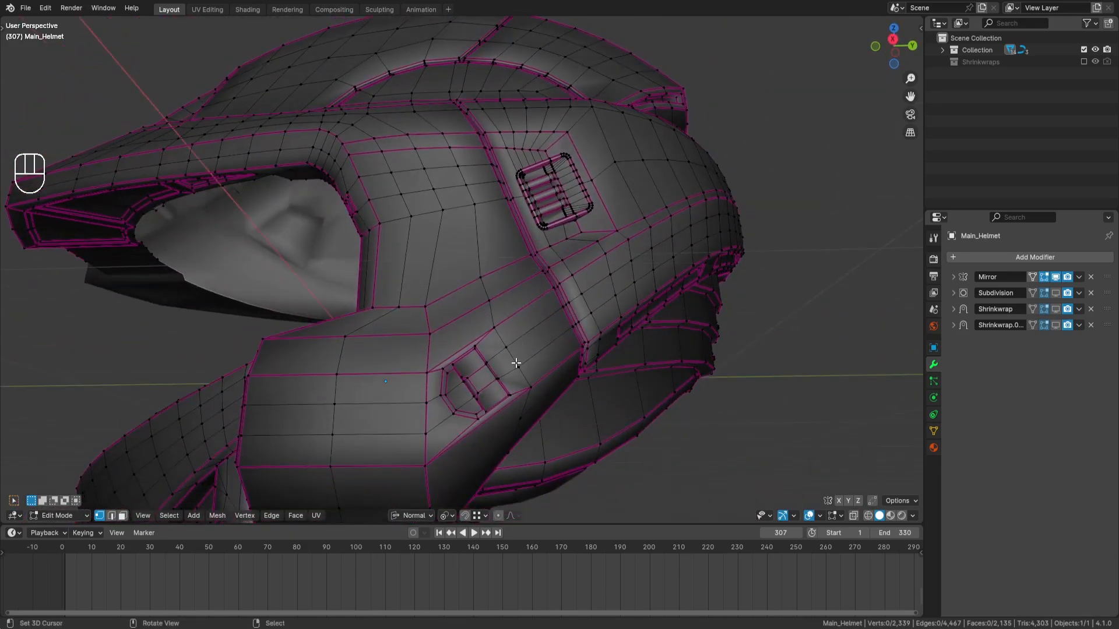
scroll(517, 363, up, 4)
scroll(515, 339, down, 4)
key(a)
key(a)
key(l)
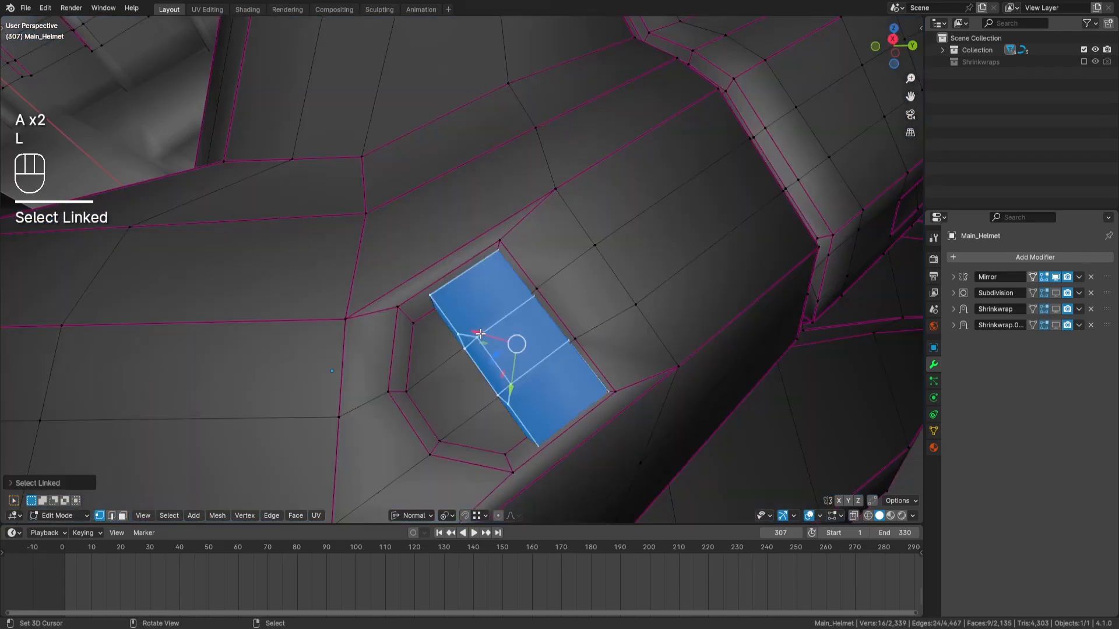
key(h)
scroll(470, 214, down, 3)
middle_drag(470, 214, 336, 417)
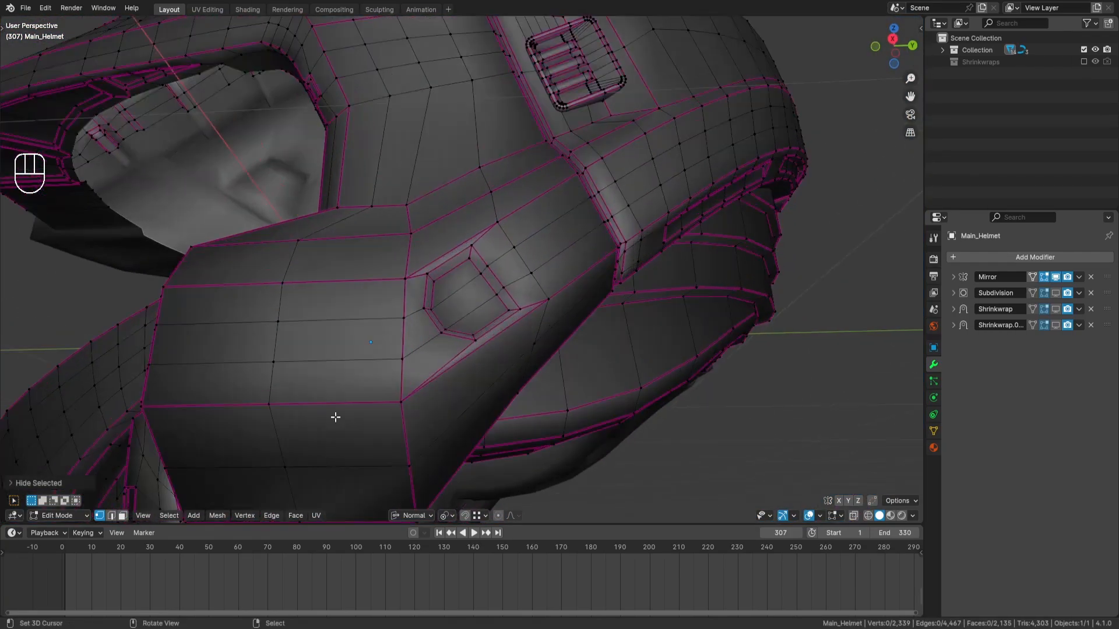
click(124, 516)
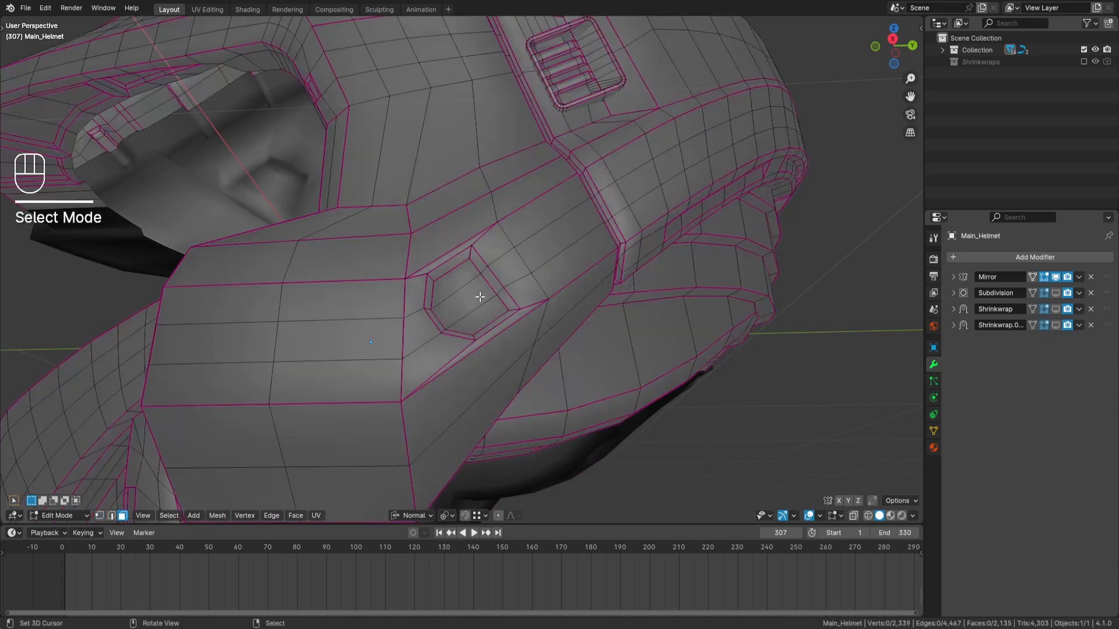
key(h)
Step: Add a centred loop cut from the cheek recess up through the arched panel and over the shell ahead of the seam
key(ctrl+r)
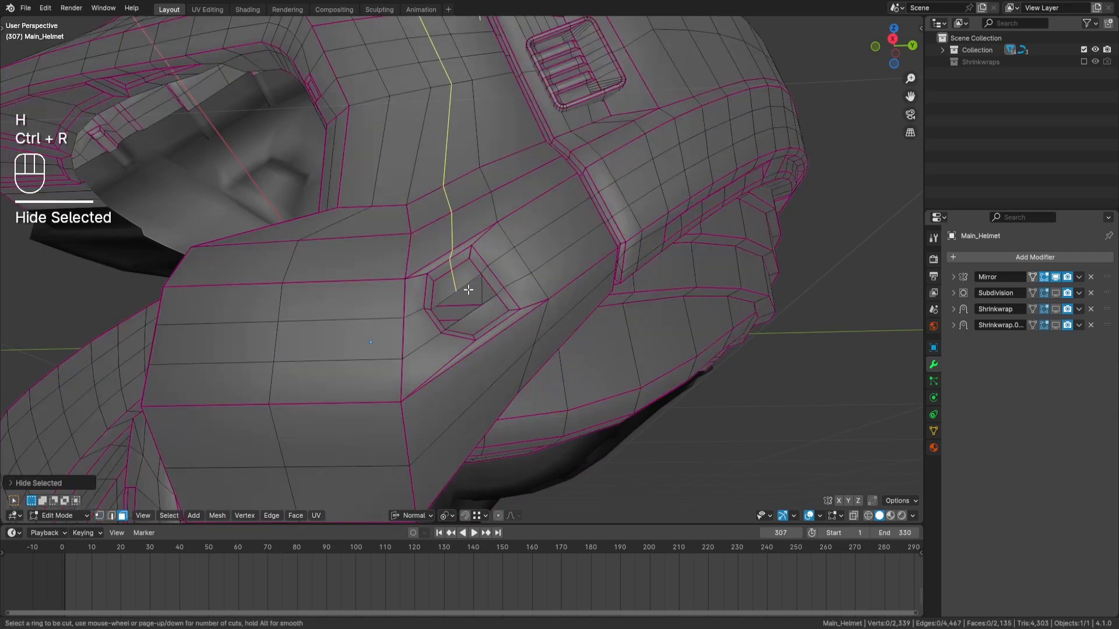
click(467, 290)
right_click(467, 290)
middle_drag(522, 160, 513, 257)
shift+middle_drag(513, 256, 494, 367)
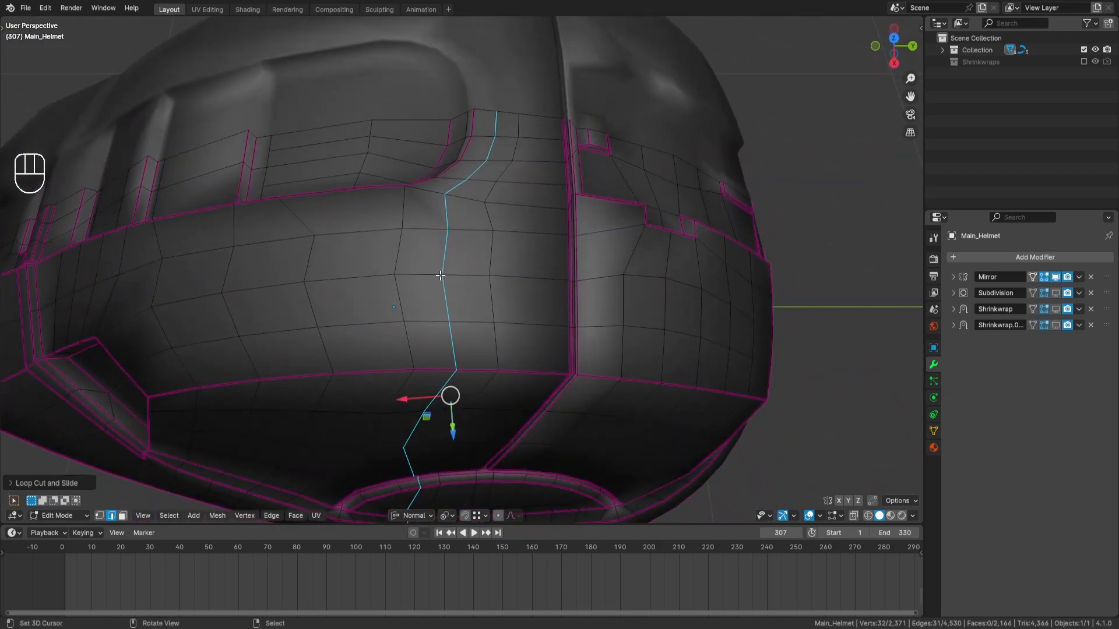
shift+middle_drag(511, 296, 553, 267)
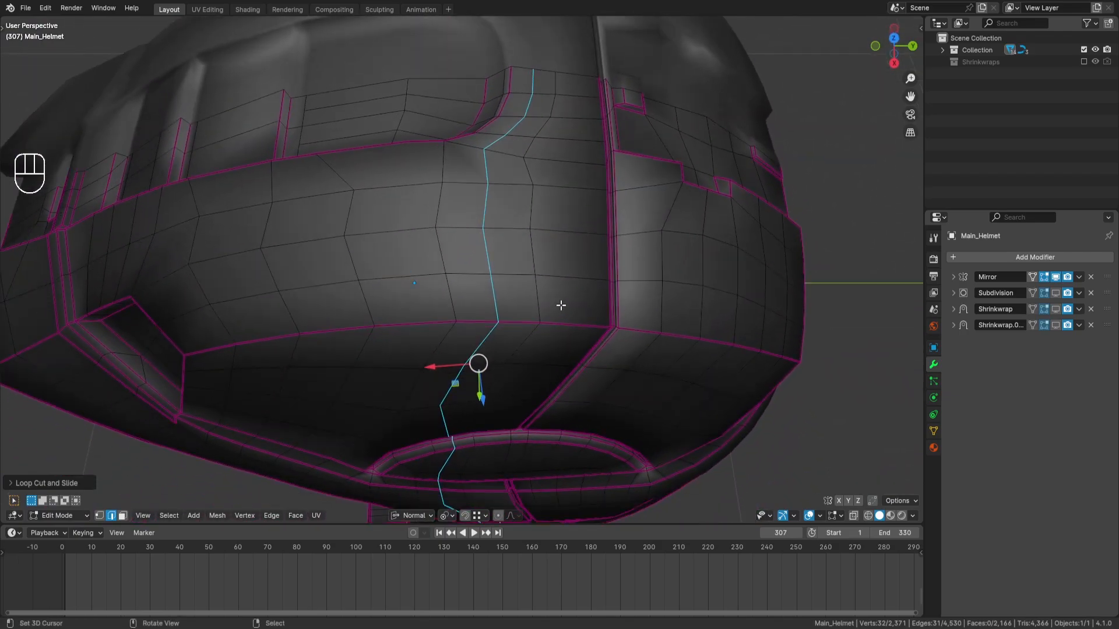
middle_drag(561, 305, 527, 203)
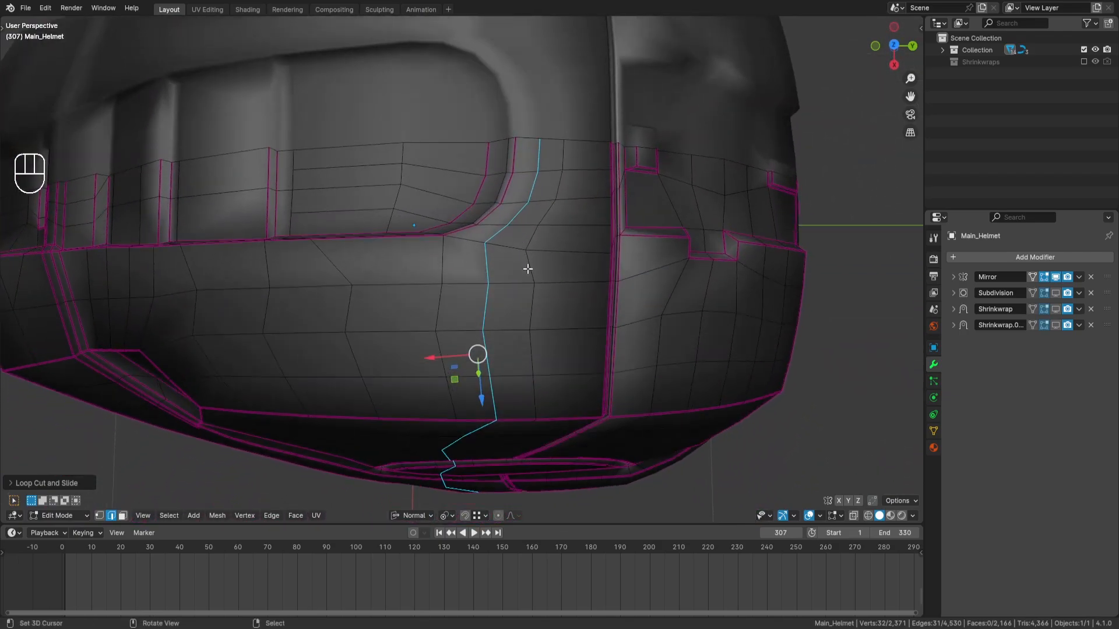
middle_drag(508, 274, 511, 308)
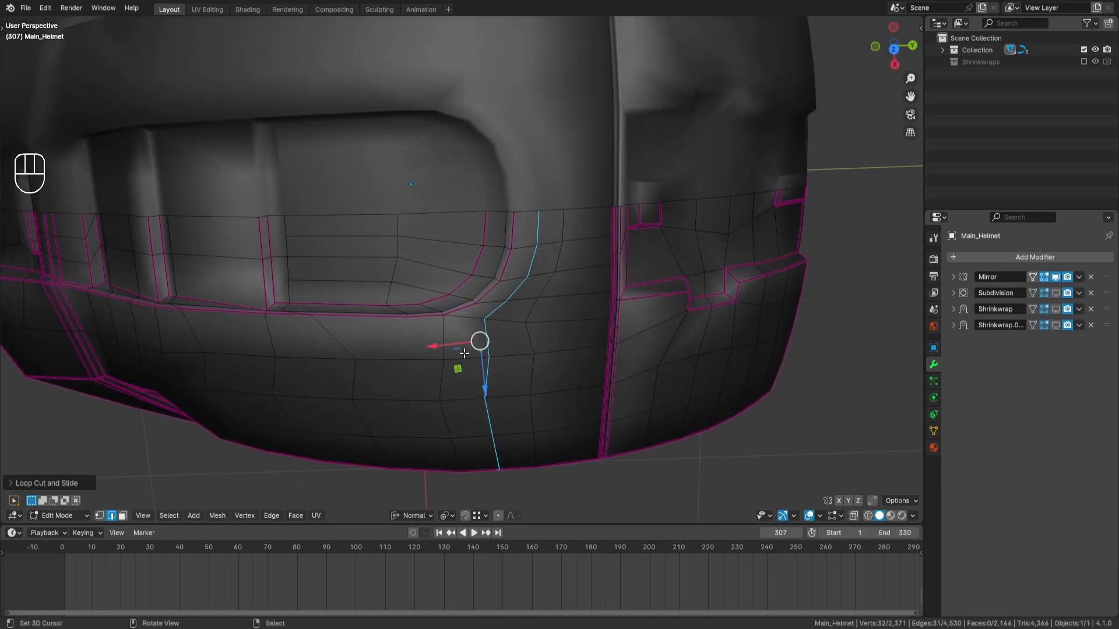
middle_drag(464, 354, 465, 327)
key(a)
key(a)
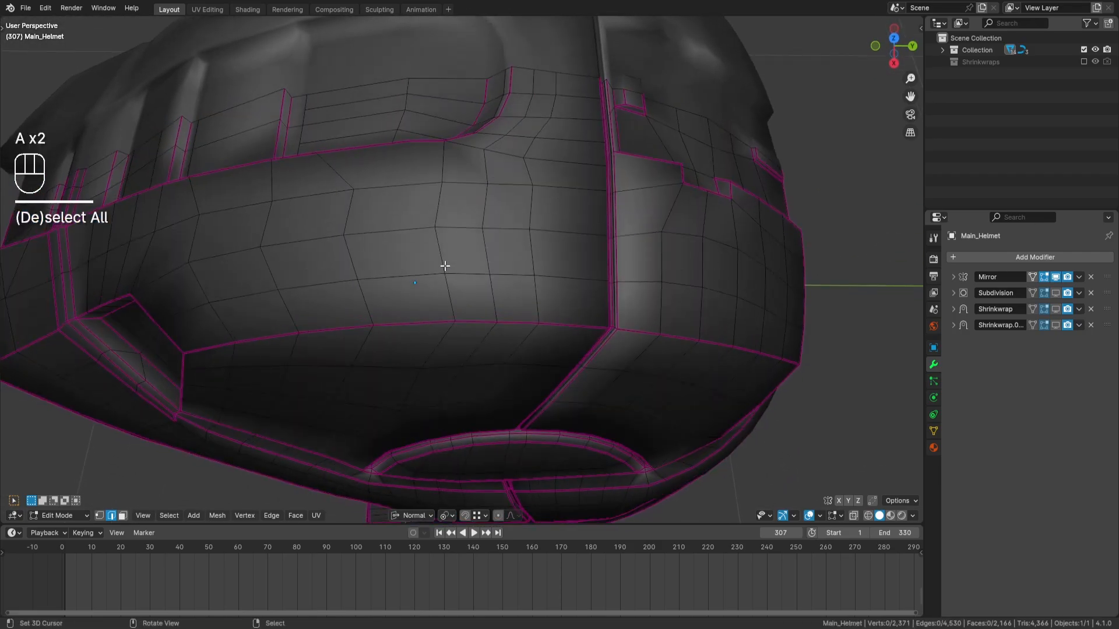
Step: Connect a vertex on the upper shell's slot rim diagonally to the ridge crease, and dissolve the old edge line it replaces
key(k)
key(Escape)
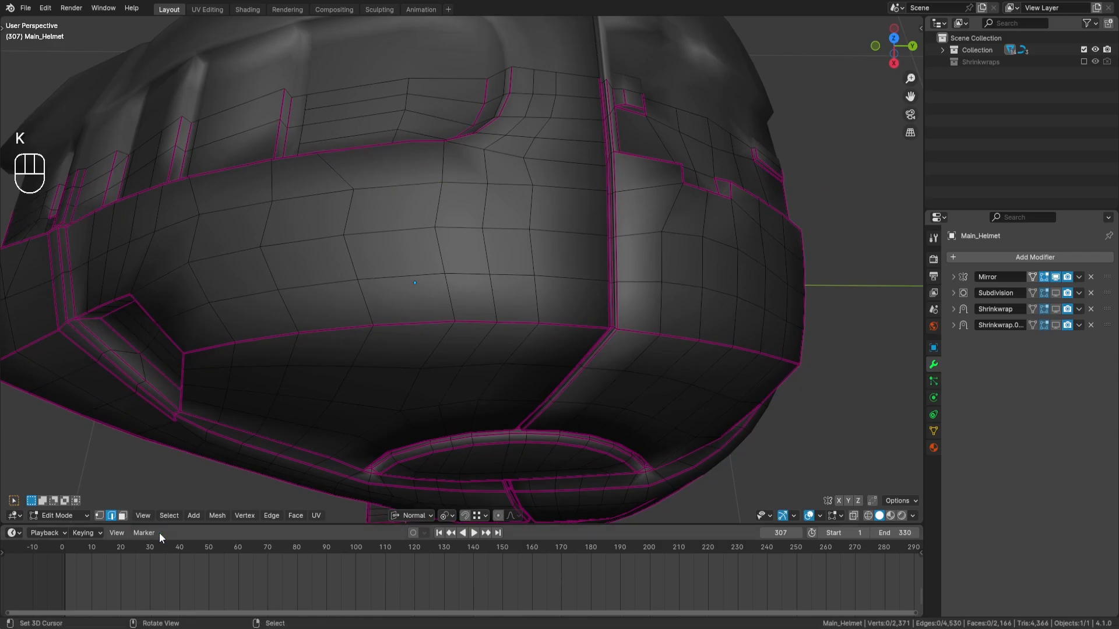
click(100, 516)
middle_drag(408, 151, 413, 202)
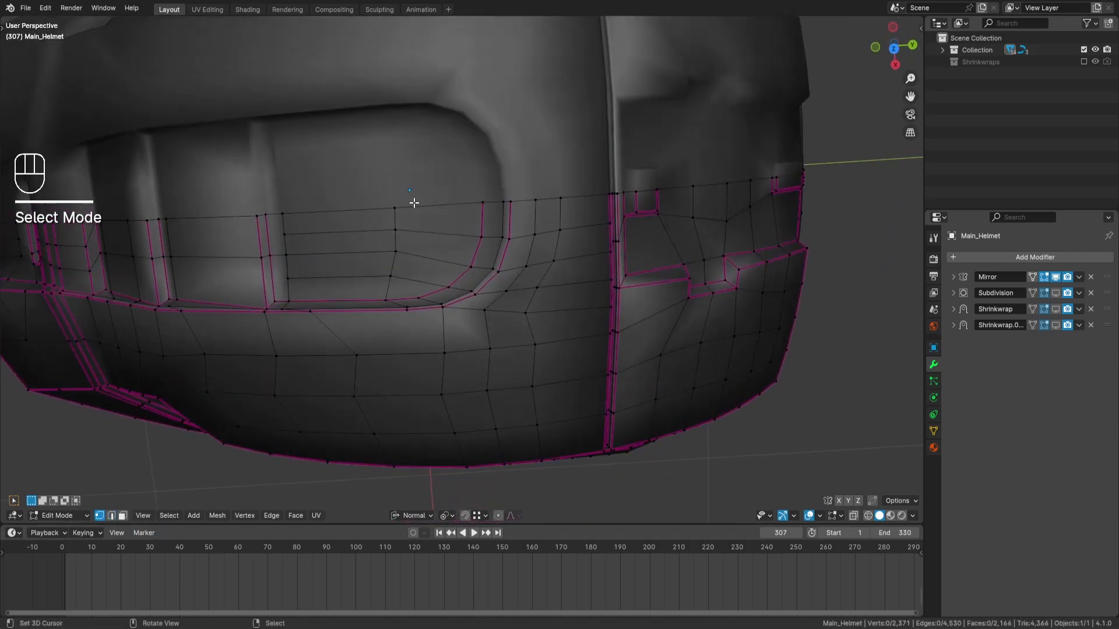
click(407, 317)
middle_drag(408, 318, 467, 302)
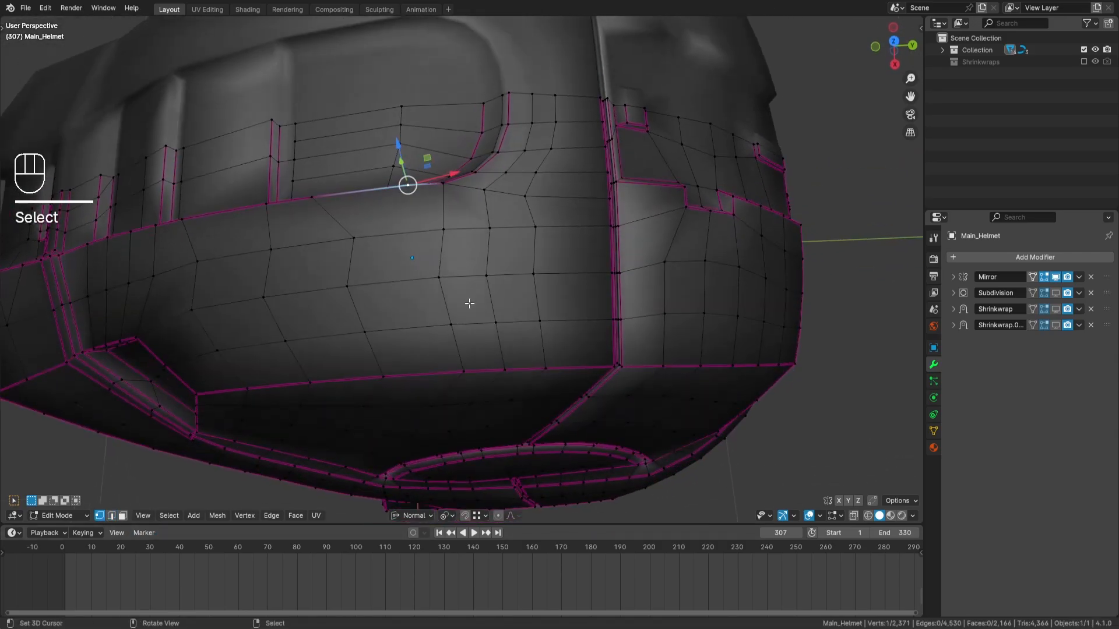
shift+click(482, 372)
key(j)
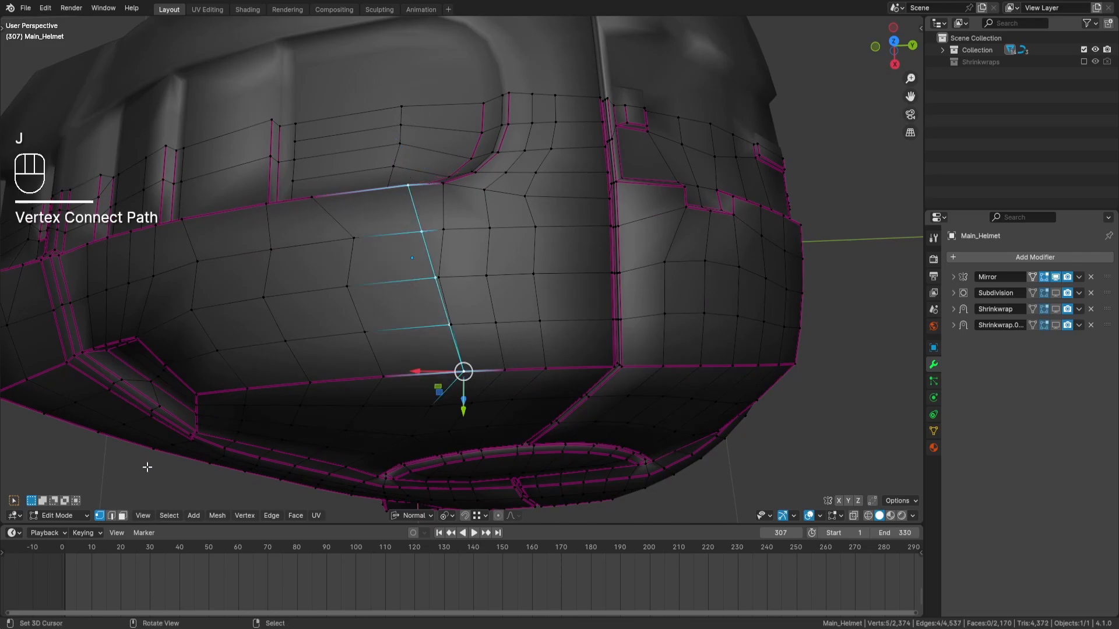
click(111, 515)
key(ctrl+x)
middle_drag(455, 278, 519, 279)
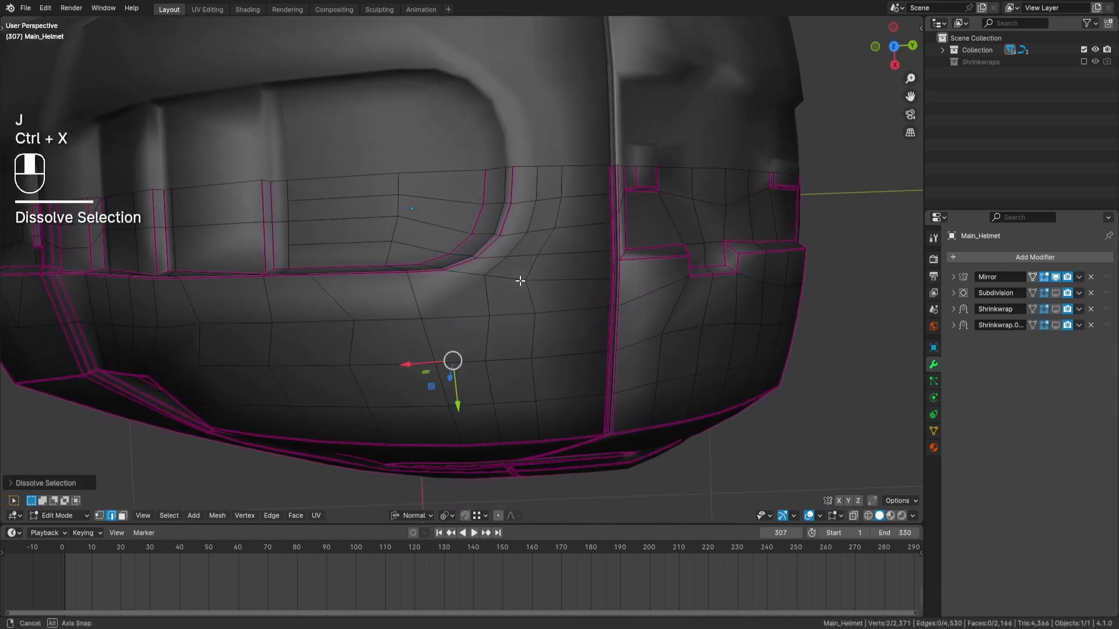
key(a)
key(a)
Step: Knife a second diagonal line from the slot rim's corner to the ridge crease, and dissolve the redundant edges beside it
middle_drag(501, 341, 492, 320)
key(k)
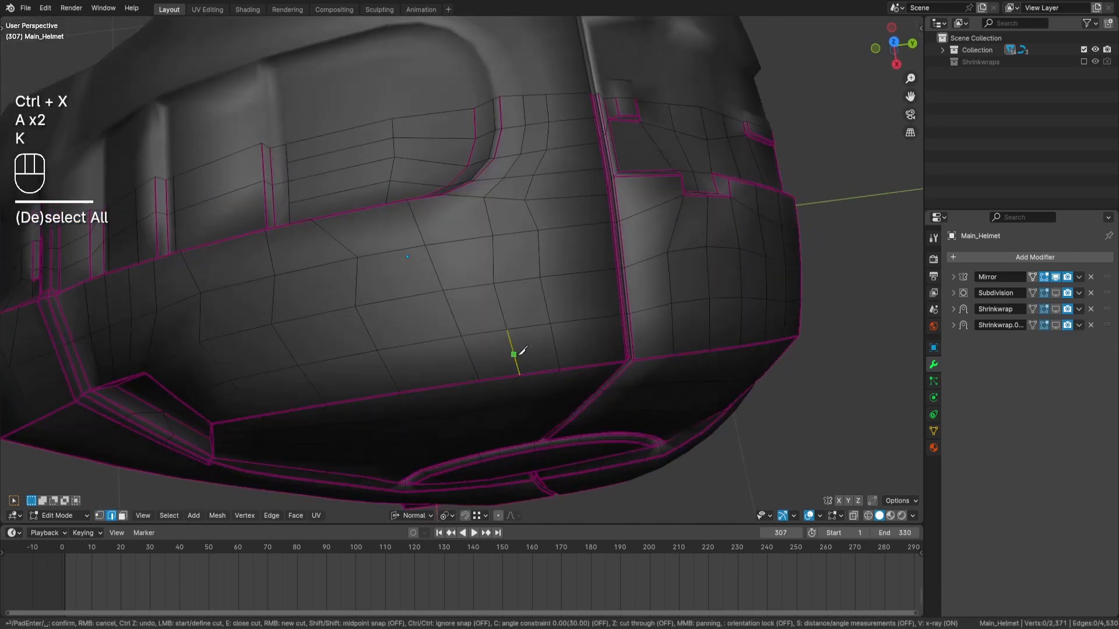
click(445, 193)
key(Return)
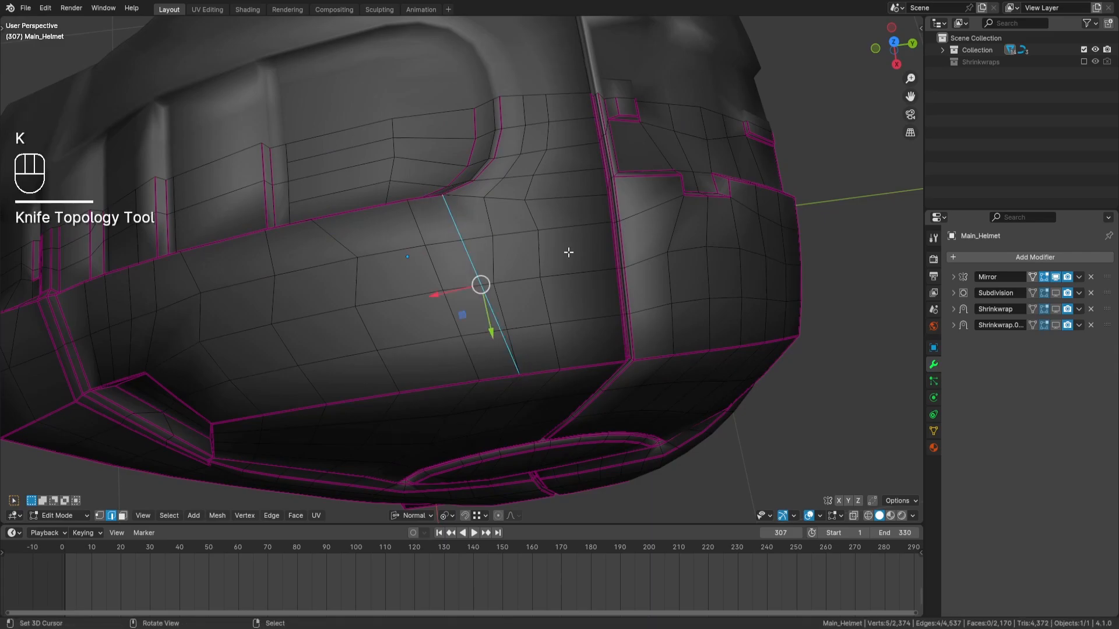
key(a)
key(a)
middle_drag(568, 253, 491, 192)
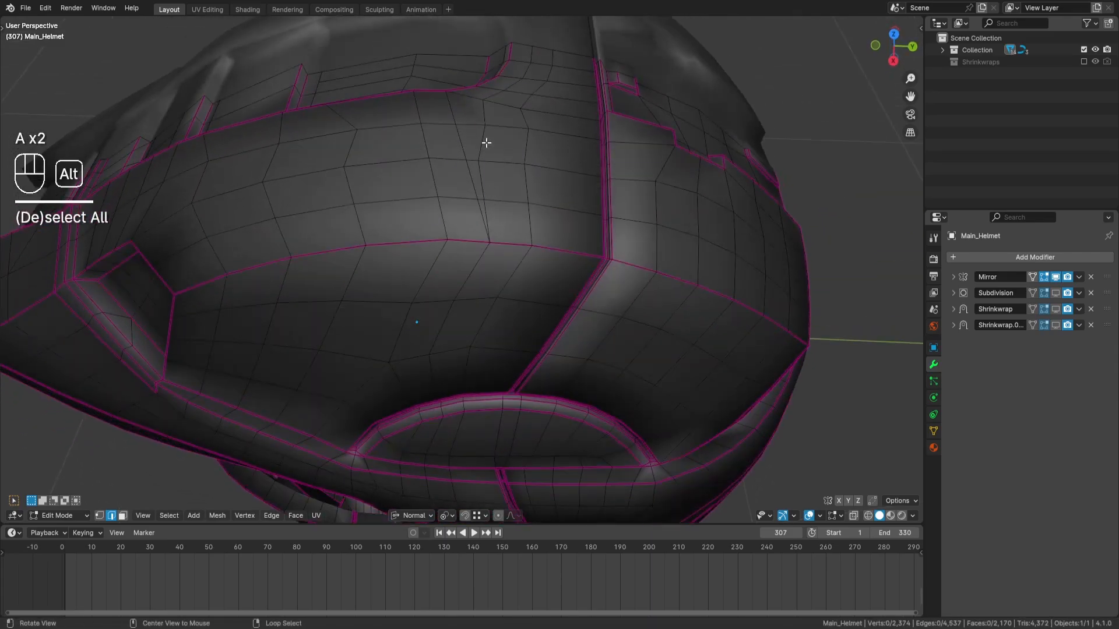
ctrl+click(485, 144)
key(ctrl+x)
middle_drag(549, 147, 429, 175)
key(a)
key(a)
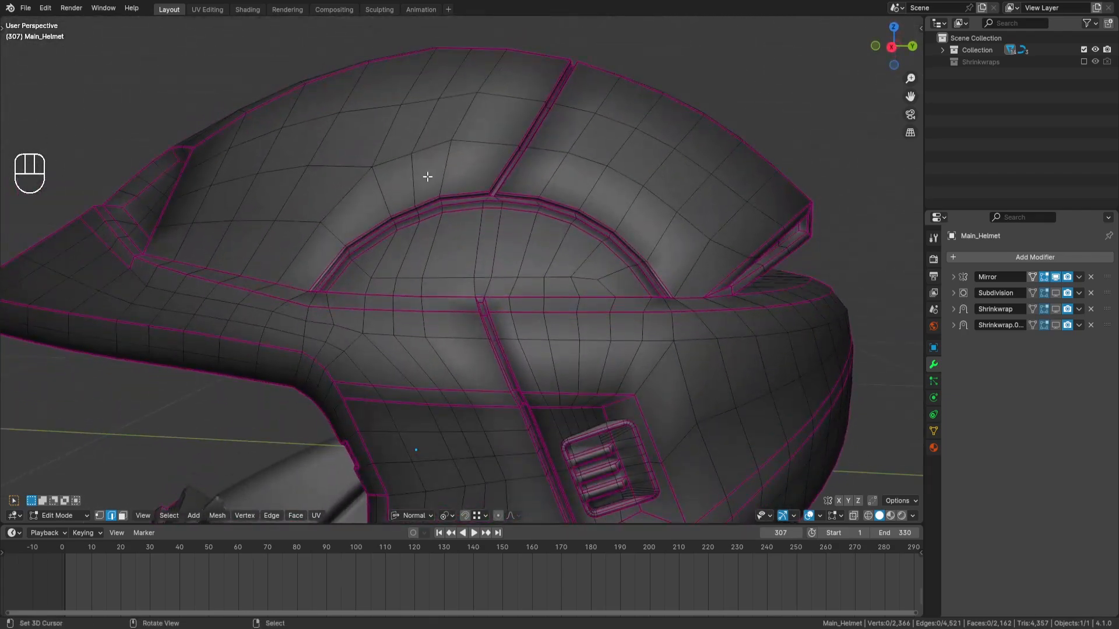
Step: Trace the edge loop ahead of the seam, and add a centred loop cut across the upper shell's ridge beside it
alt+click(457, 261)
middle_drag(457, 261, 489, 463)
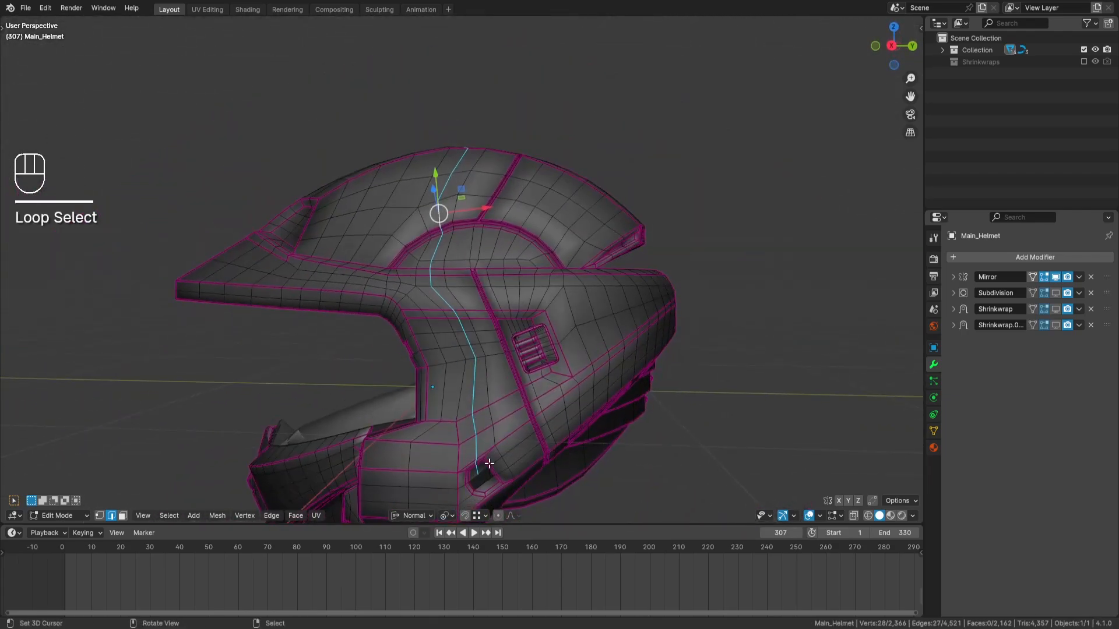
middle_drag(489, 243, 477, 183)
key(a)
key(a)
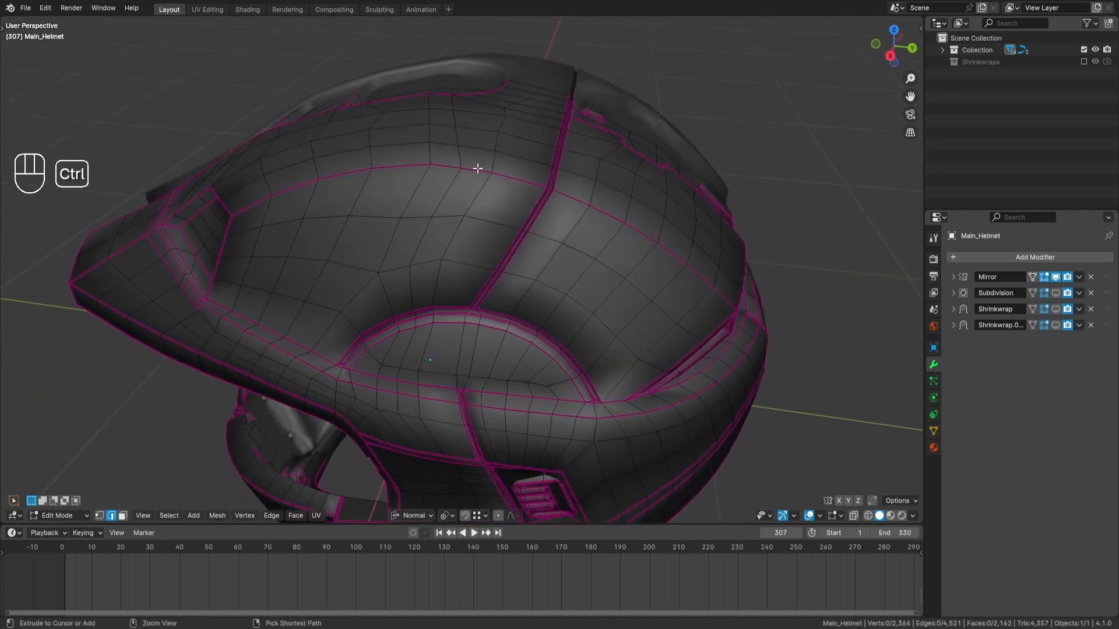
key(ctrl+r)
click(480, 170)
right_click(480, 170)
middle_drag(507, 117, 505, 184)
key(a)
key(a)
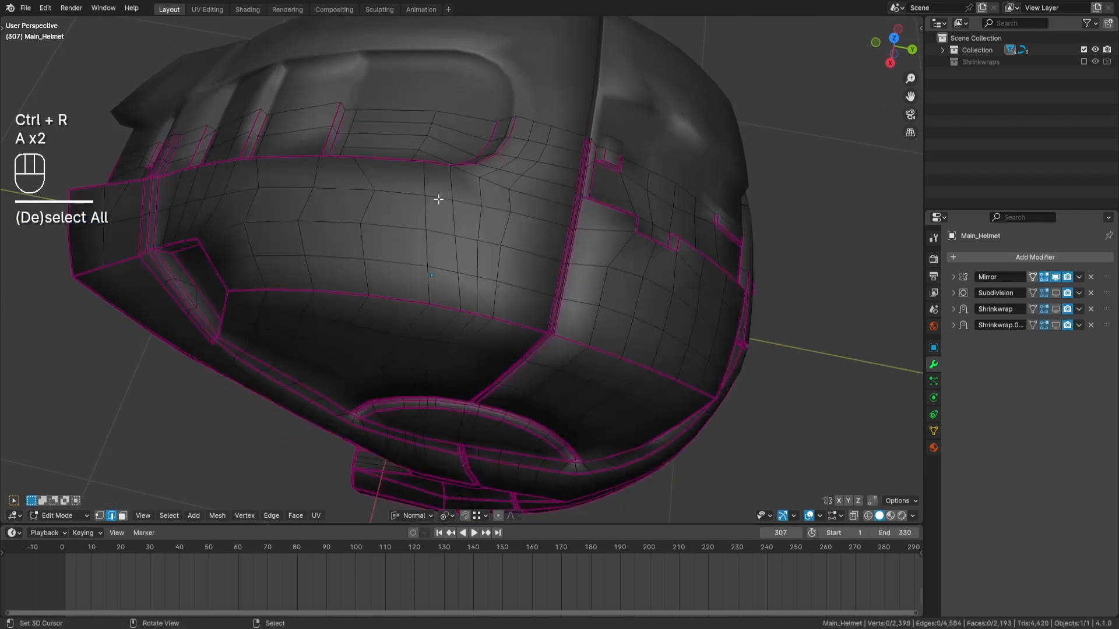
Step: Select the short edge rows along the cheek recess's upper rim, its inner wall and its floor opening
middle_drag(462, 274, 484, 205)
scroll(514, 285, up, 3)
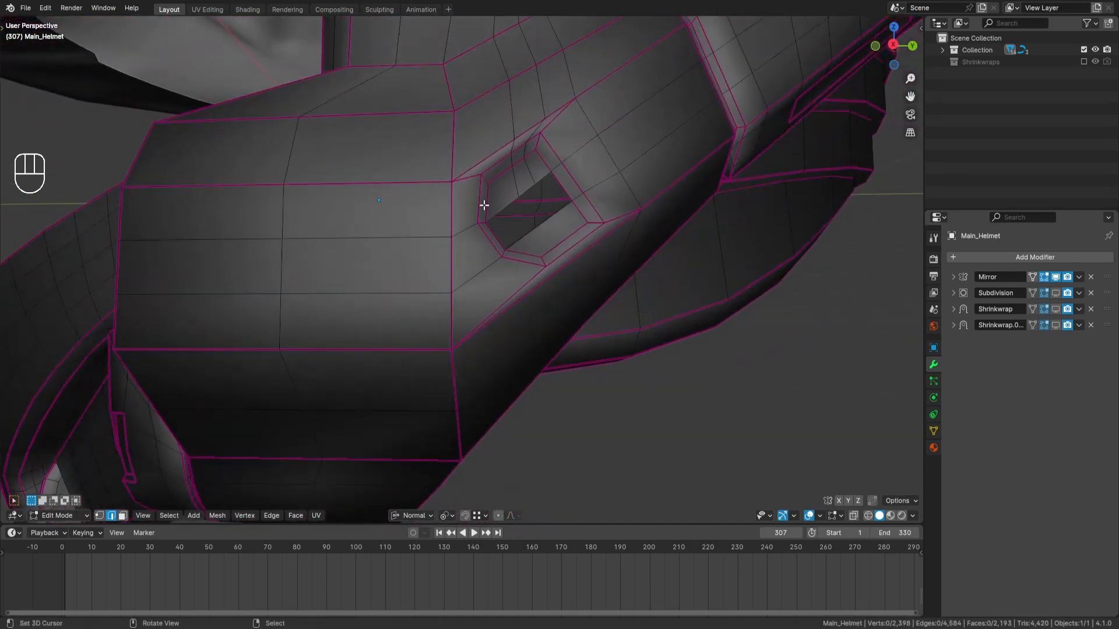
right_click(486, 163)
shift+middle_drag(500, 158, 491, 202)
ctrl+right_click(548, 149)
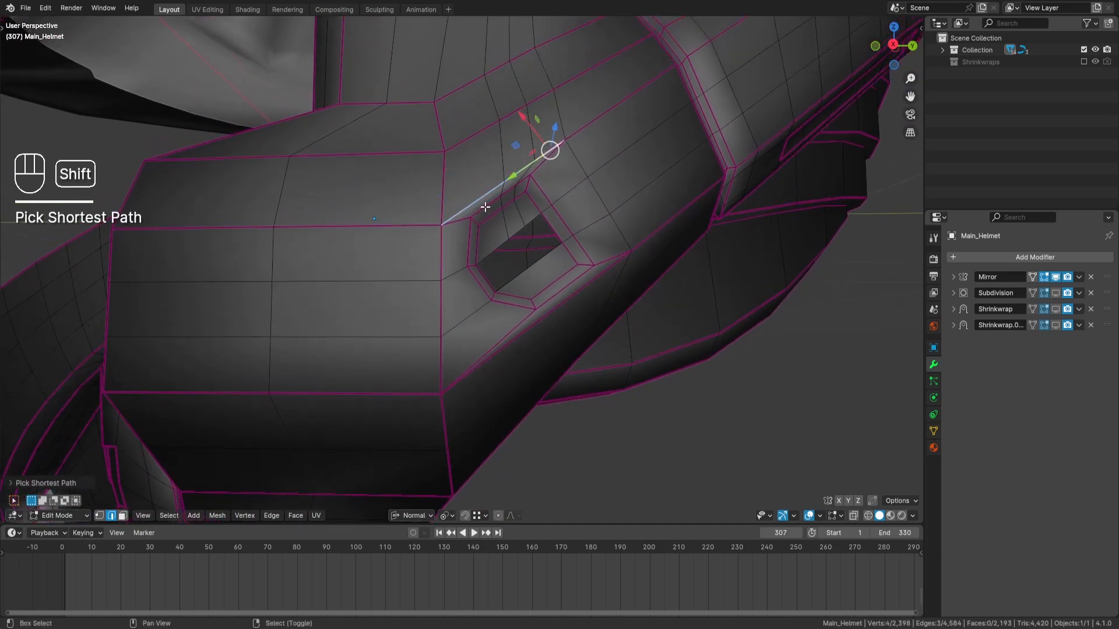
shift+right_click(489, 204)
ctrl+right_click(522, 180)
shift+right_click(519, 194)
ctrl+right_click(491, 227)
shift+right_click(502, 241)
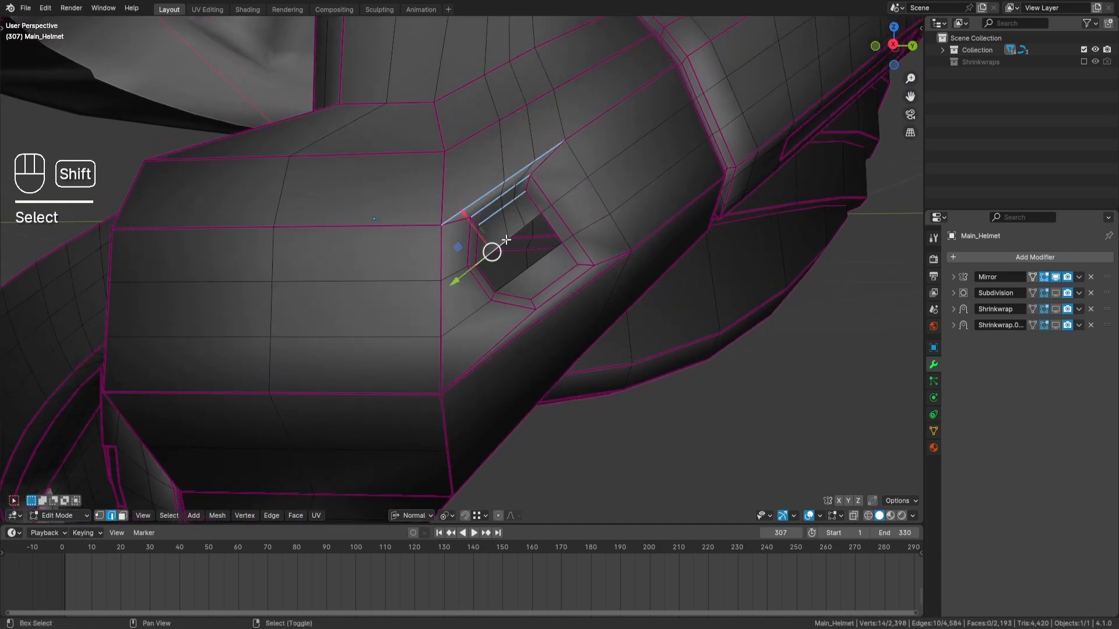
ctrl+right_click(523, 217)
key(ctrl+z)
ctrl+right_click(532, 220)
Step: Extend the selection with the edge rows above the cheek recess, running up to the seam, and distribute their vertices evenly with Space
shift+middle_drag(545, 137, 531, 202)
shift+right_click(458, 197)
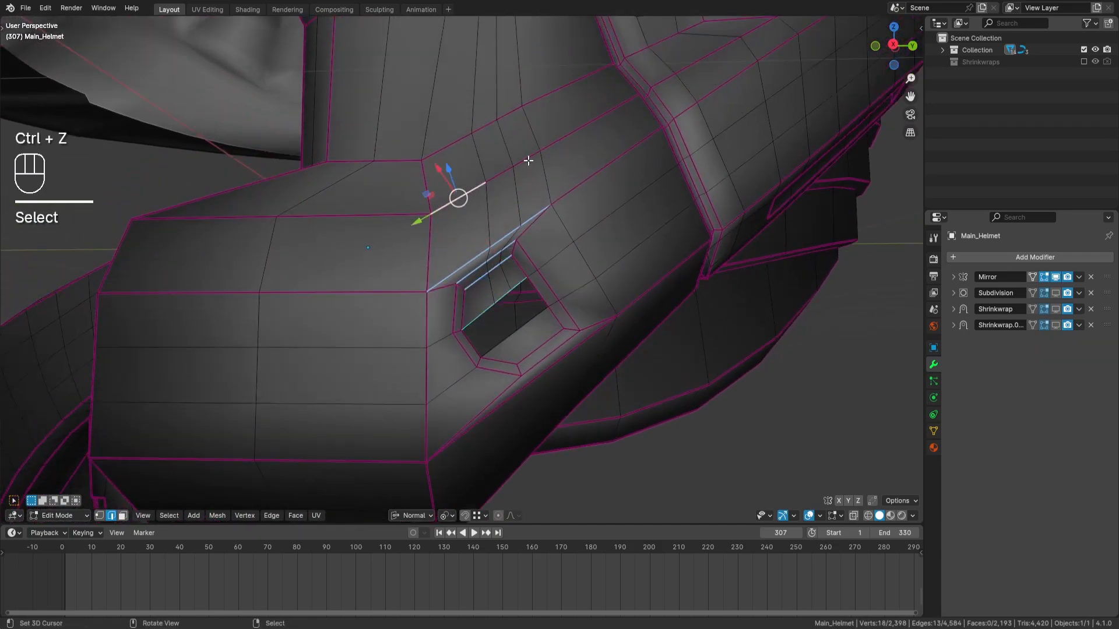
ctrl+right_click(527, 160)
shift+middle_drag(554, 106, 532, 341)
scroll(562, 233, down, 1)
middle_drag(565, 234, 468, 263)
ctrl+right_click(439, 260)
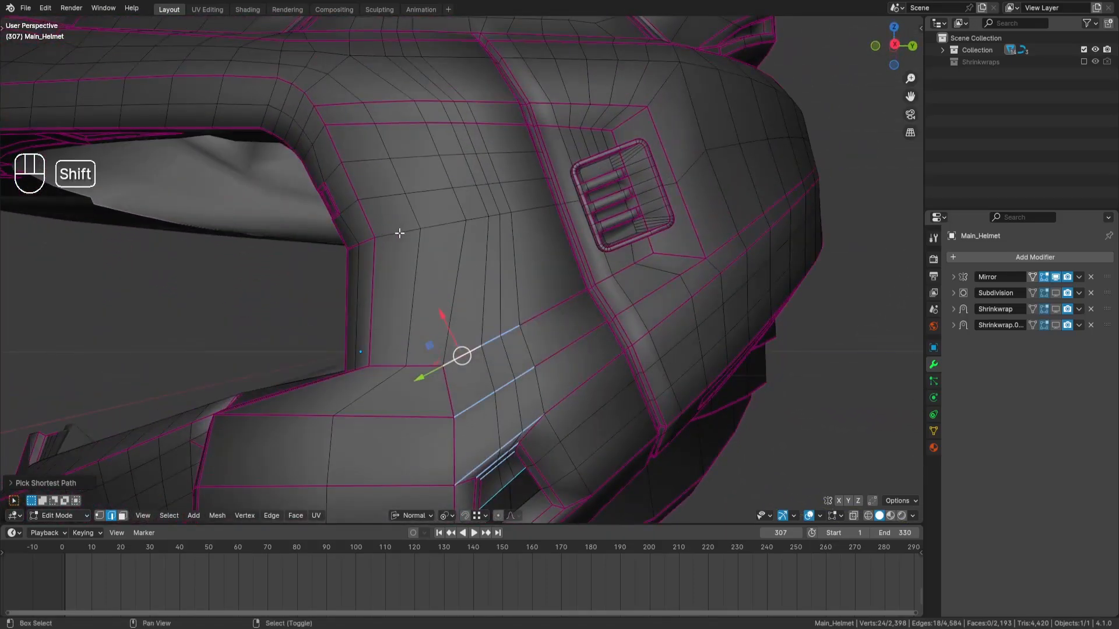
shift+click(575, 297)
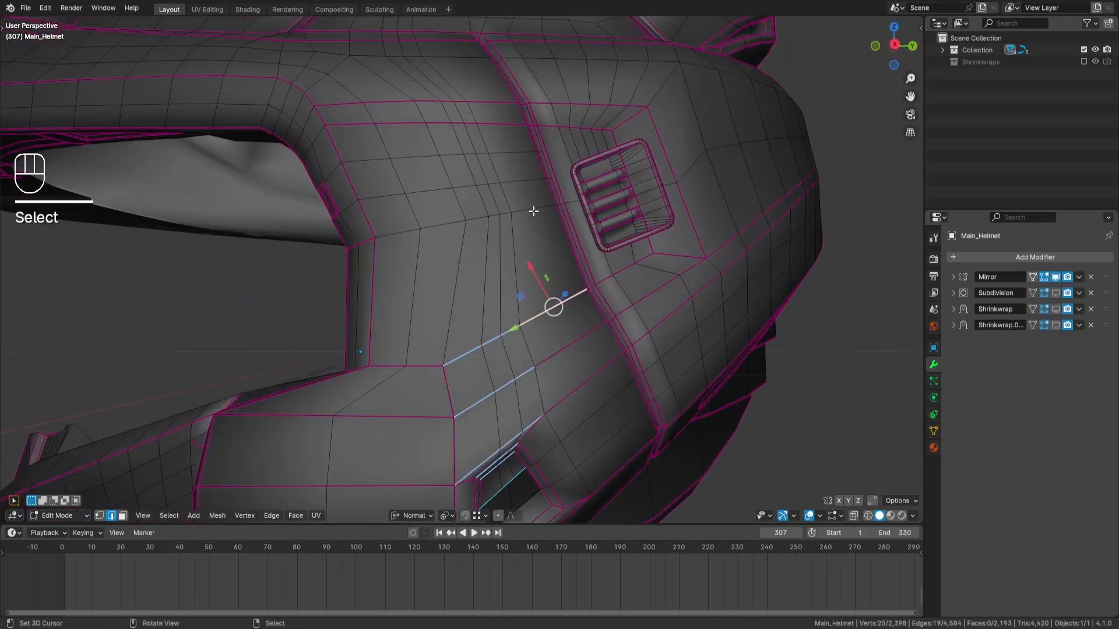
key(q)
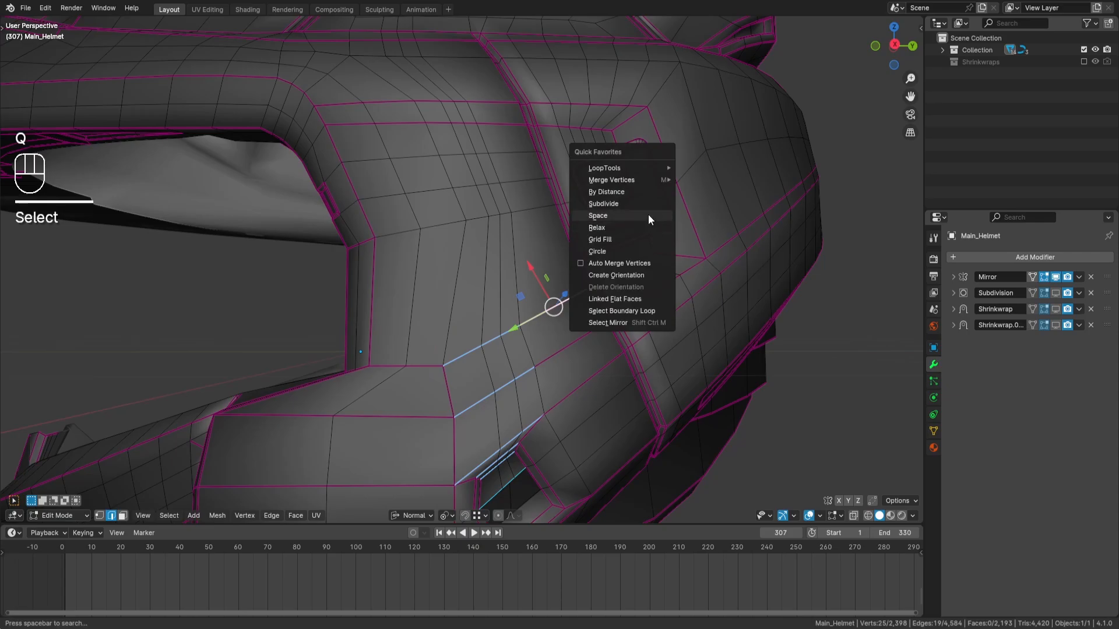
click(648, 216)
Step: Select the parallel edge rows across the side panel, from the visor opening's rear corner to the seam, up through the double crease
middle_drag(651, 294, 648, 324)
click(550, 252)
ctrl+right_click(408, 278)
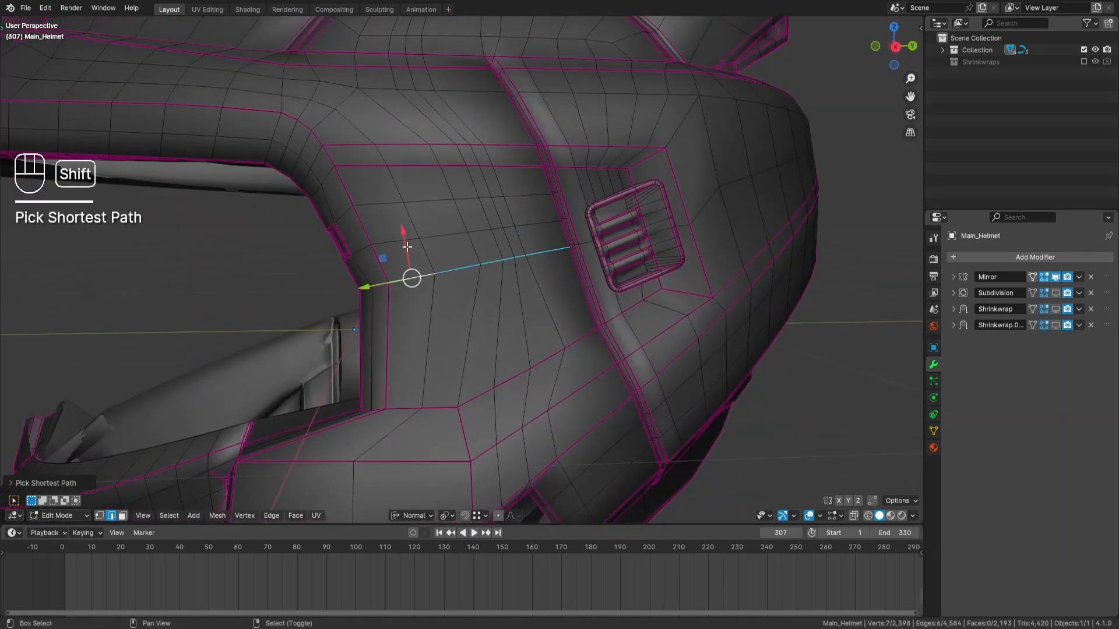
shift+right_click(394, 240)
ctrl+right_click(536, 224)
shift+right_click(528, 195)
ctrl+right_click(379, 203)
shift+right_click(363, 163)
ctrl+right_click(520, 165)
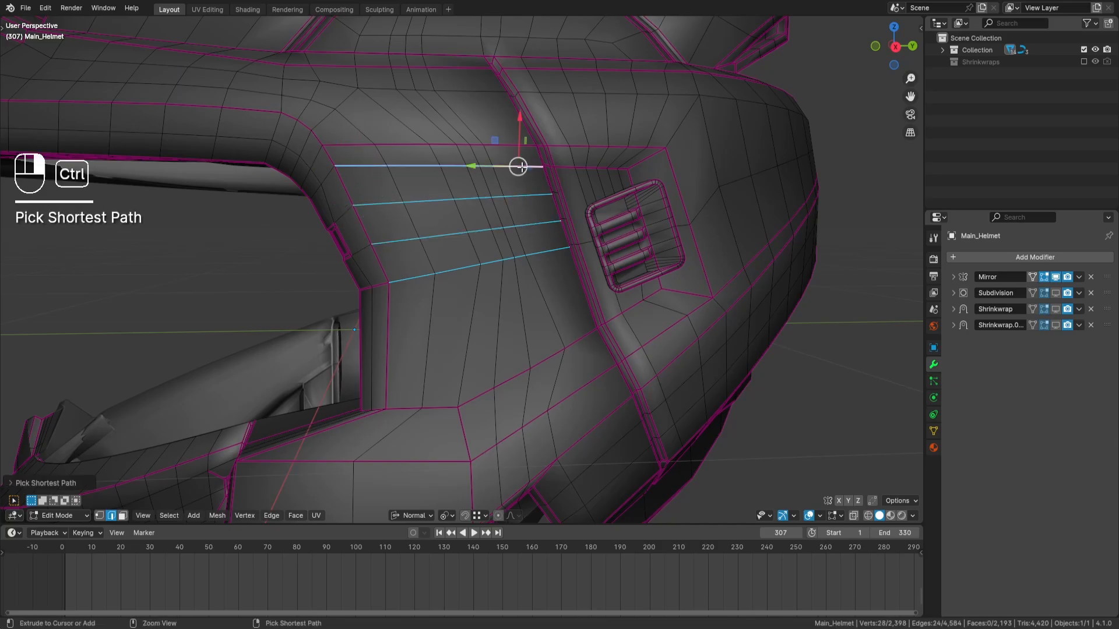
shift+right_click(511, 144)
ctrl+right_click(355, 142)
Step: Add the edge rows higher on the side panel, the crease lines below the arched panel and its lowest inner row to the selection
middle_drag(425, 137, 465, 220)
shift+right_click(412, 237)
ctrl+right_click(516, 234)
shift+right_click(503, 202)
ctrl+right_click(410, 201)
shift+right_click(406, 184)
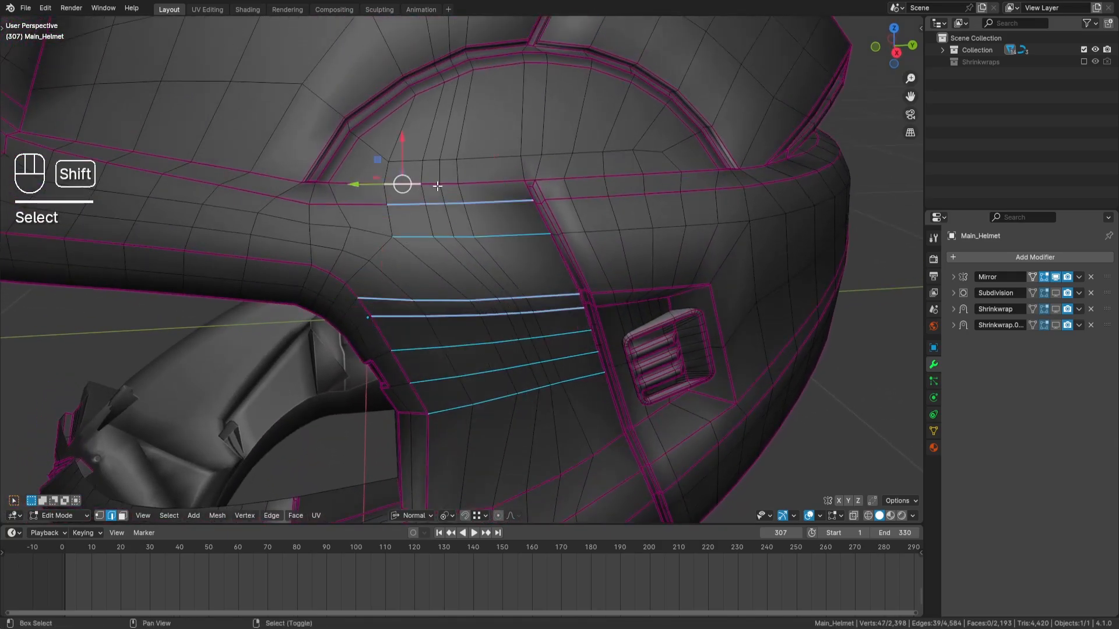
ctrl+right_click(493, 181)
shift+right_click(491, 158)
ctrl+right_click(409, 161)
middle_drag(443, 153, 458, 188)
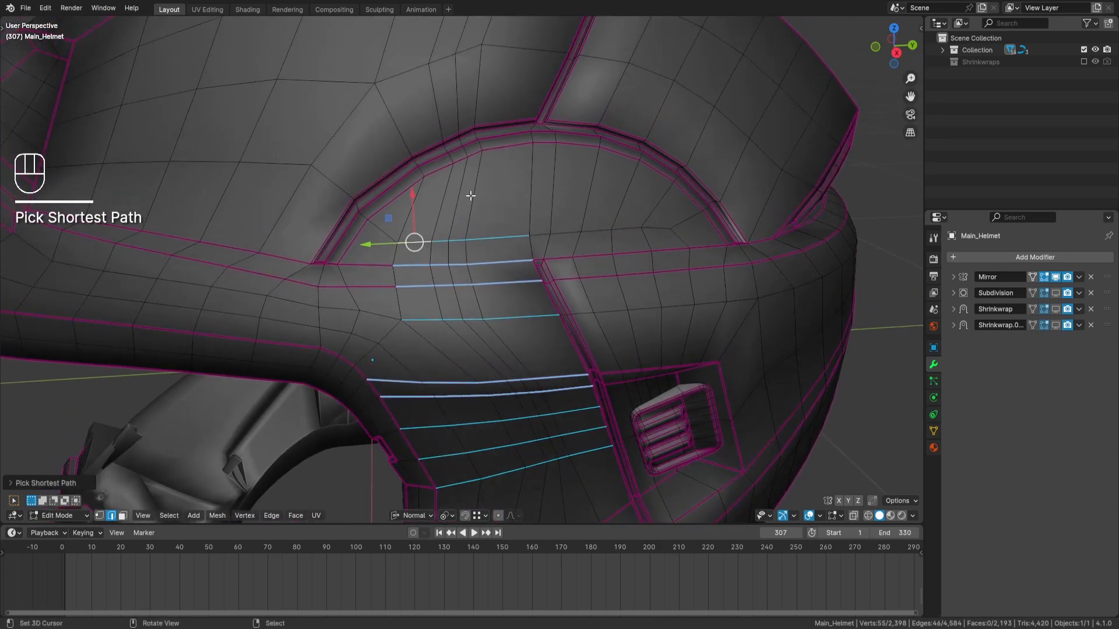
Step: Apply Space and Relax to the selected side-panel rows, reveal any hidden geometry and clear the selection
key(q)
click(648, 197)
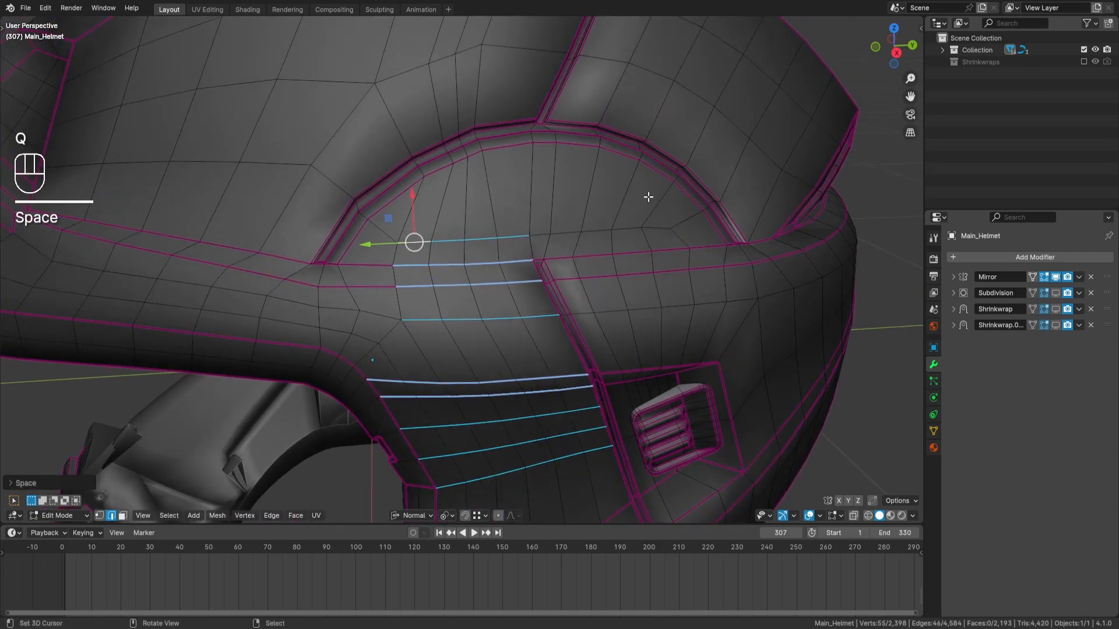
key(q)
click(713, 230)
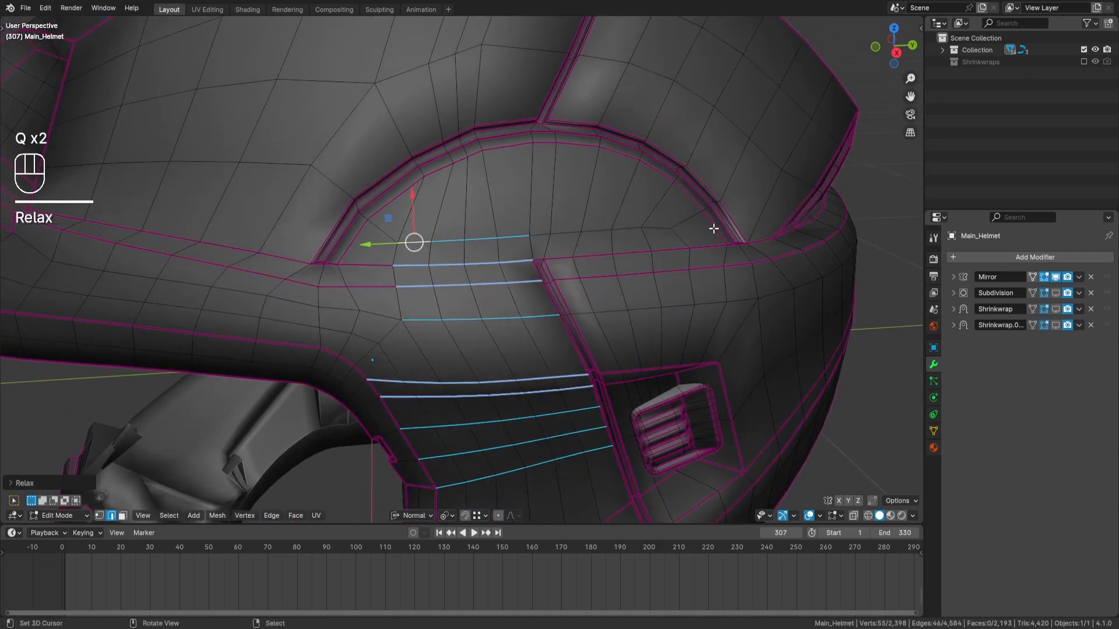
middle_drag(711, 227, 606, 332)
key(a)
key(a)
middle_drag(563, 288, 546, 198)
scroll(548, 310, up, 2)
key(alt+h)
key(a)
key(a)
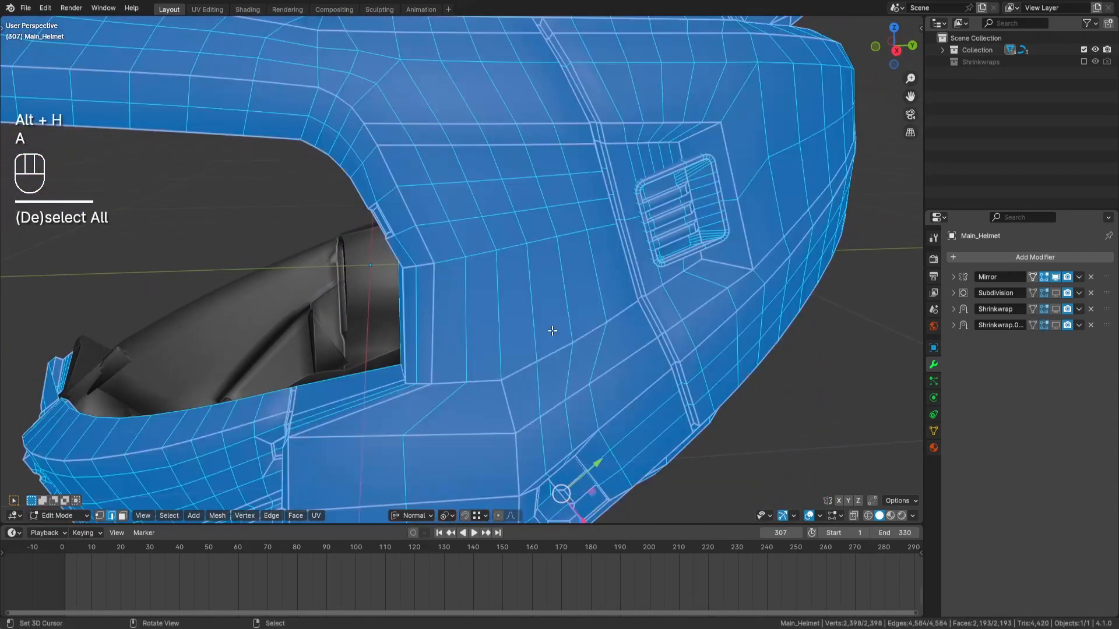
Step: Select the front half of the arched panel's inner border and the neighbouring edge rows along its rim
middle_drag(577, 265, 537, 304)
shift+middle_drag(501, 254, 548, 361)
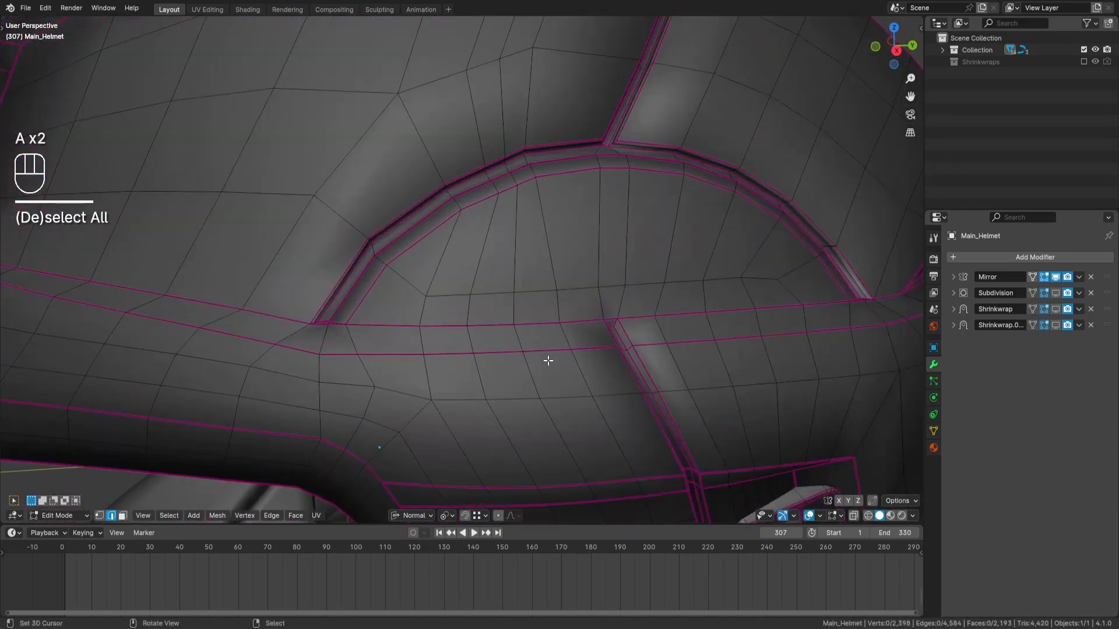
click(352, 314)
ctrl+click(587, 173)
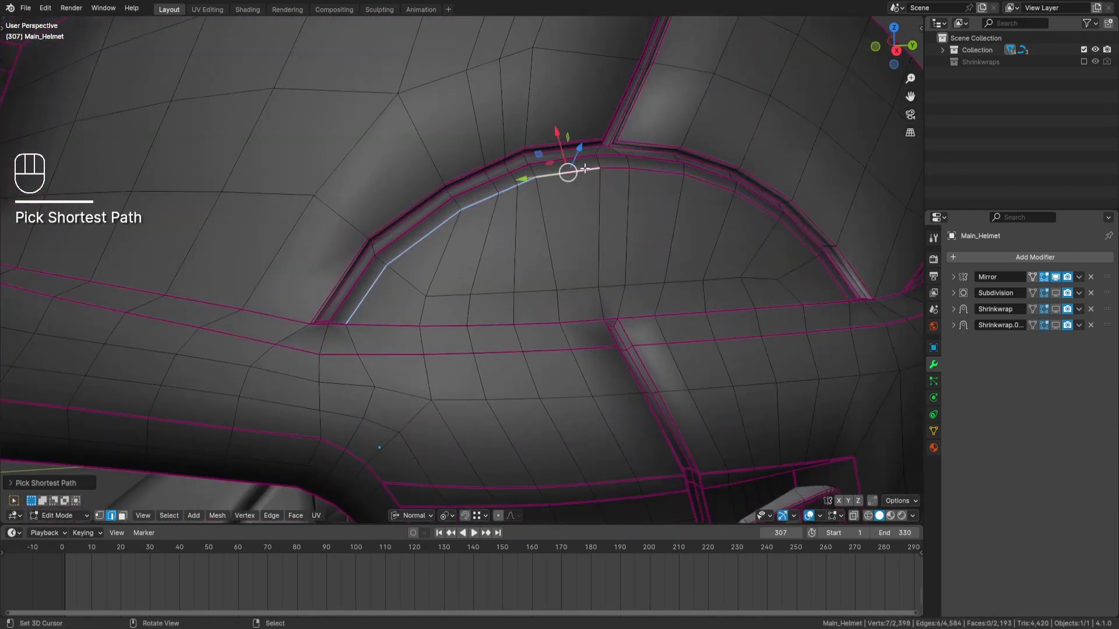
shift+click(583, 169)
middle_drag(582, 169, 582, 221)
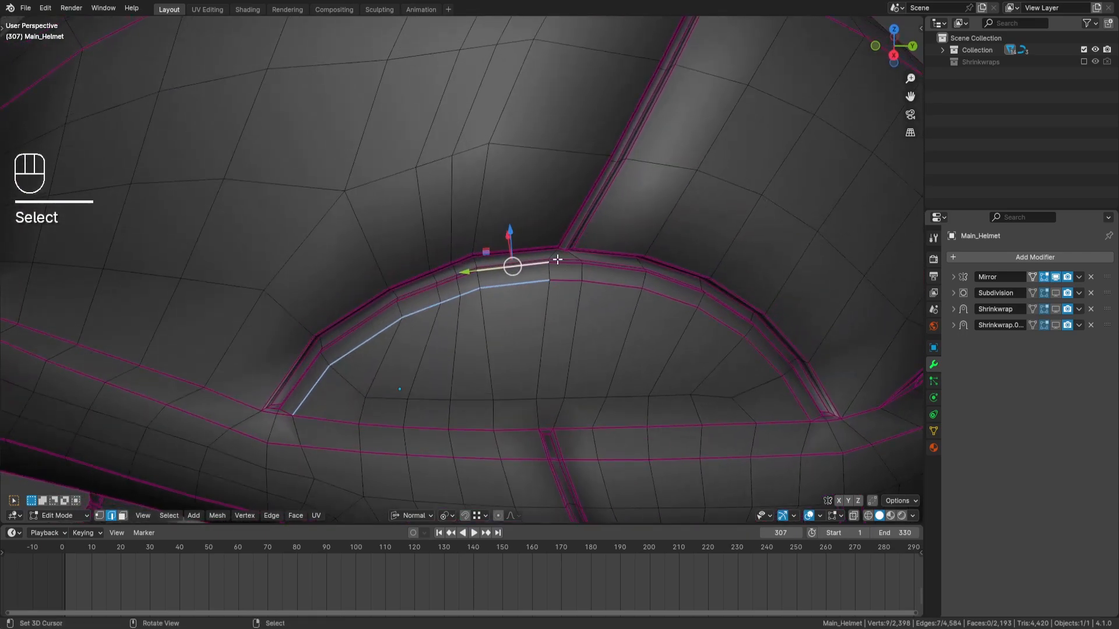
middle_drag(451, 317, 592, 264)
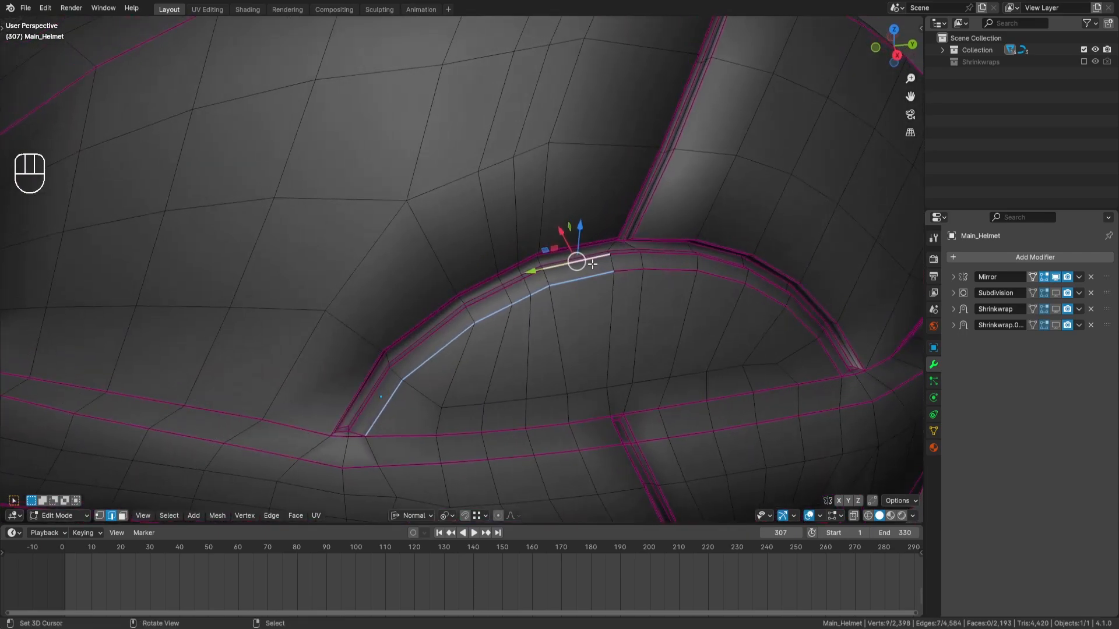
ctrl+click(378, 387)
key(ctrl+z)
ctrl+right_click(377, 383)
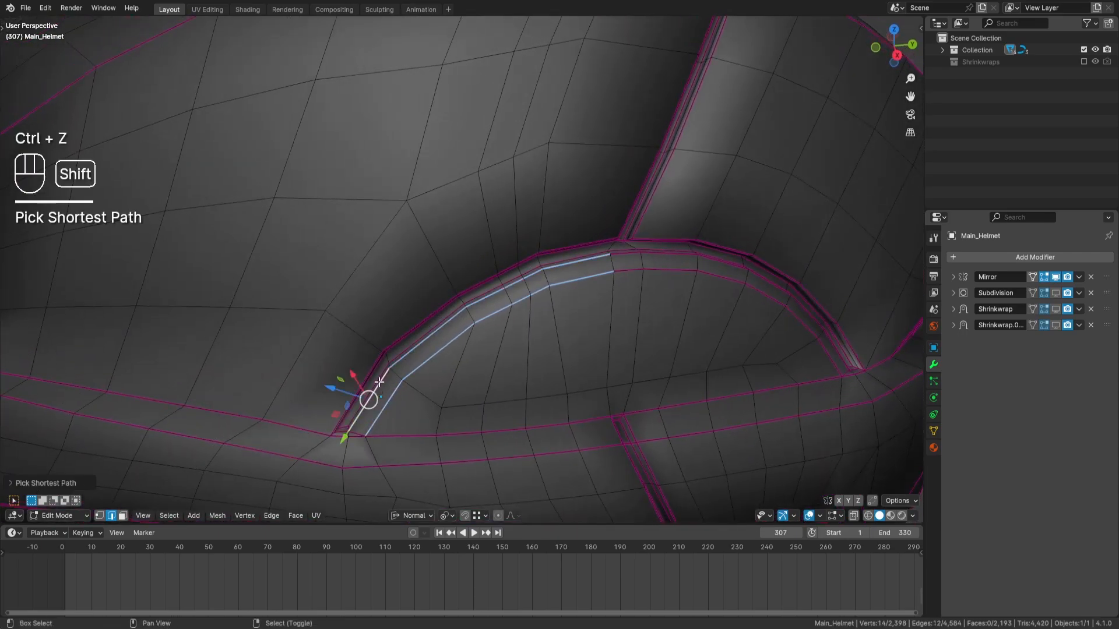
shift+right_click(380, 379)
ctrl+right_click(571, 257)
Step: Add the remaining parallel edge rows along the front half of the arch's groove, out to its outer crease
middle_drag(571, 257, 561, 220)
scroll(561, 221, up, 2)
shift+middle_drag(542, 83, 542, 153)
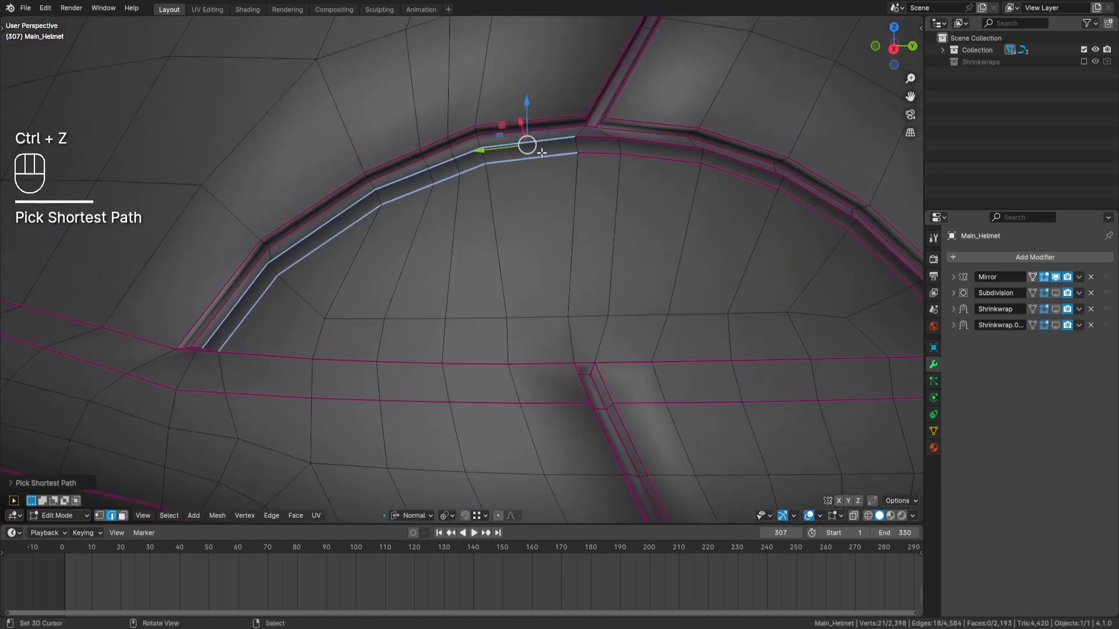
shift+right_click(525, 133)
shift+middle_drag(419, 188, 547, 154)
ctrl+right_click(340, 293)
shift+right_click(339, 293)
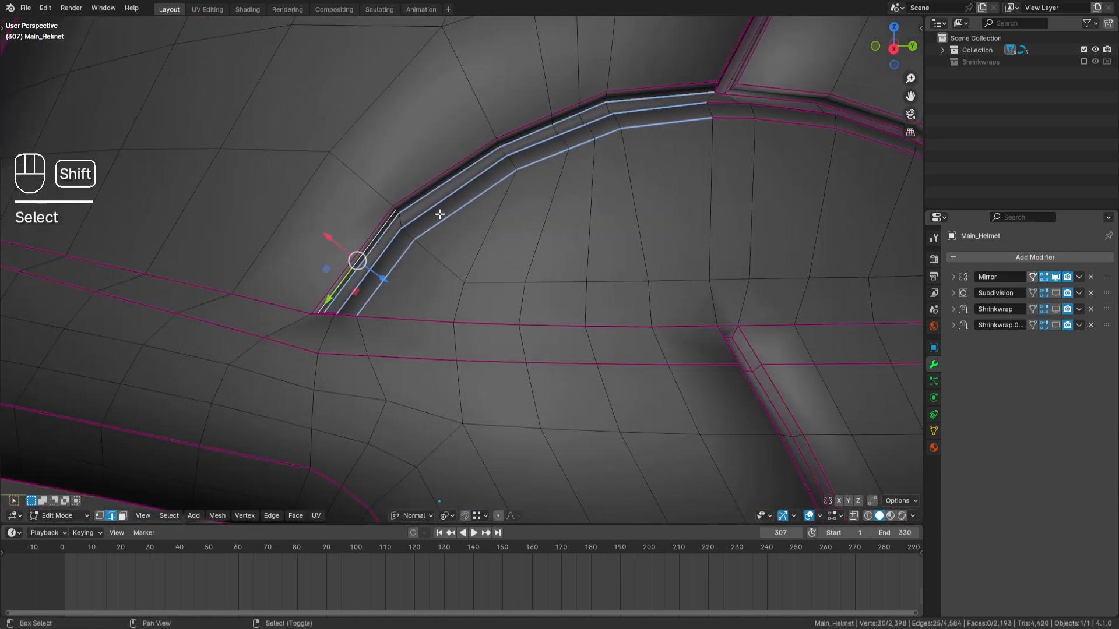
ctrl+right_click(667, 91)
shift+right_click(661, 94)
key(ctrl+z)
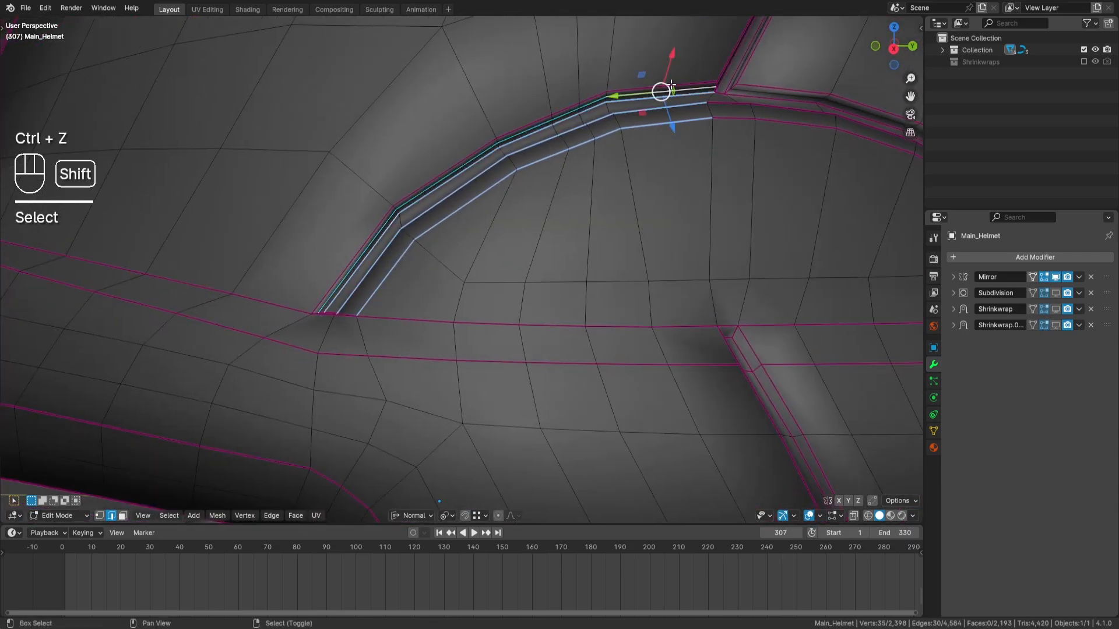
shift+right_click(661, 87)
ctrl+right_click(366, 250)
scroll(626, 144, down, 3)
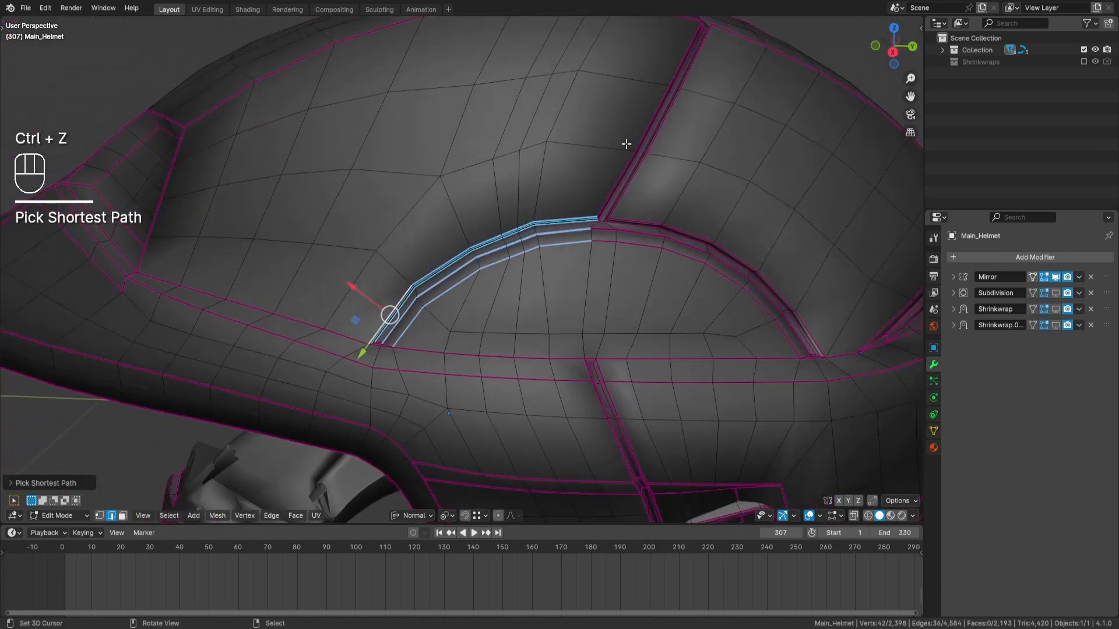
Step: Add the shell's curved edge row around the arch, the row above it and the ridge crease ahead of the seam to the selection
shift+right_click(596, 148)
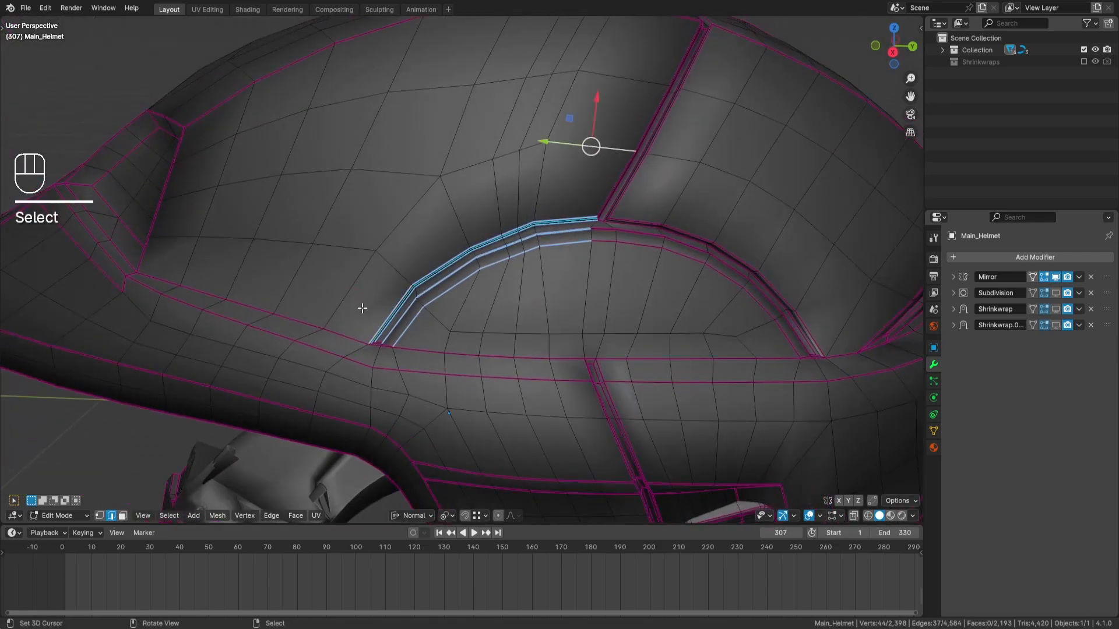
ctrl+right_click(352, 295)
middle_drag(574, 177, 554, 275)
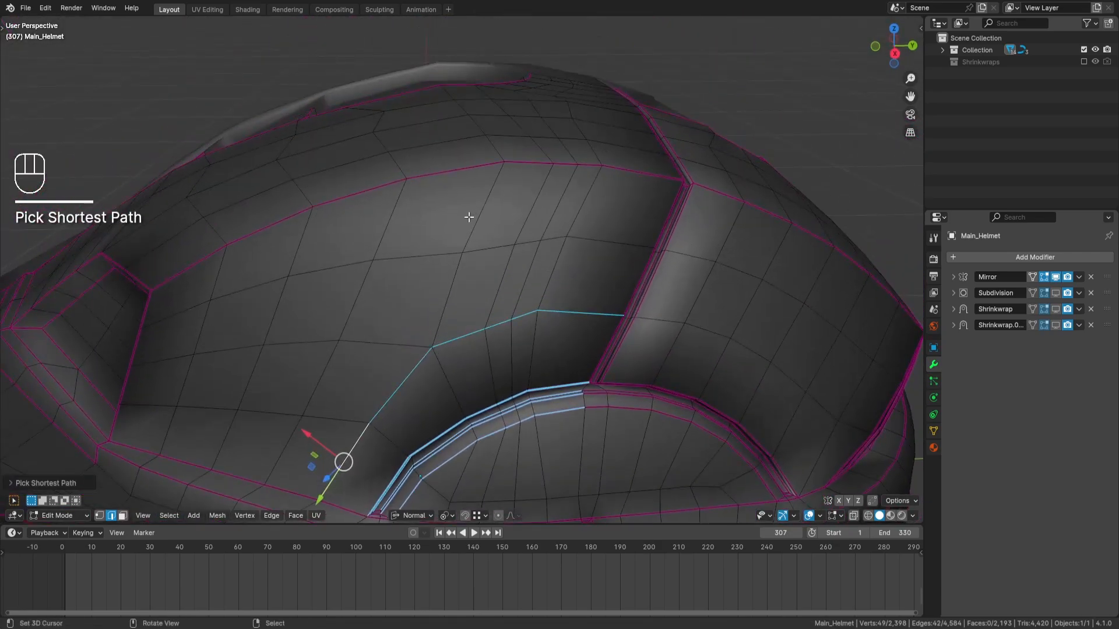
shift+right_click(416, 255)
ctrl+right_click(606, 248)
shift+right_click(650, 180)
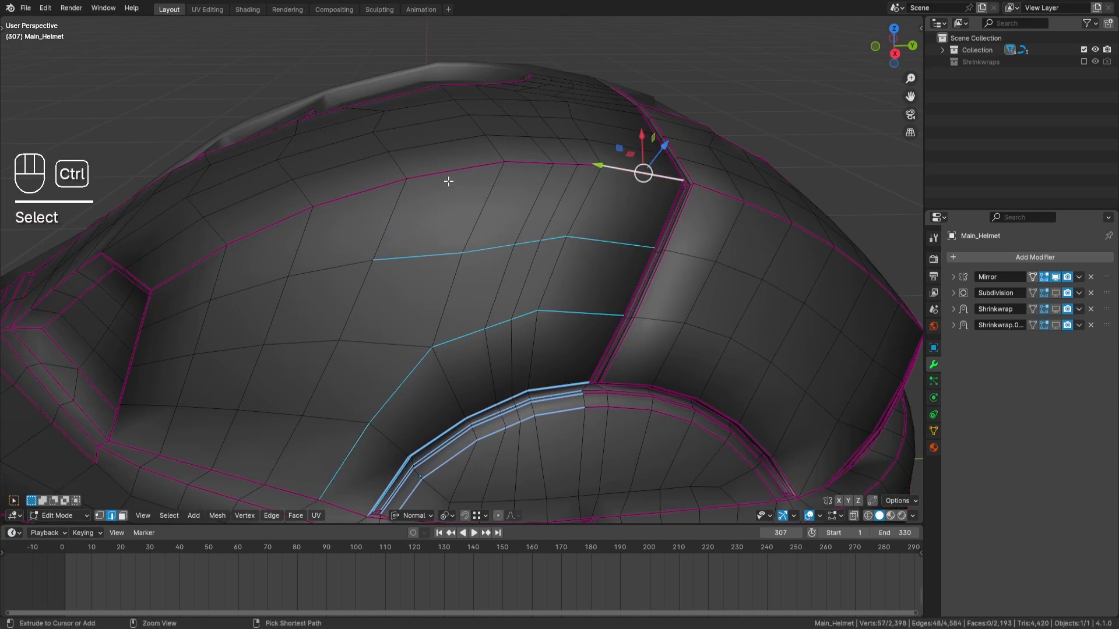
ctrl+right_click(447, 175)
Step: Add the two edge rows directly above the ridge crease, ahead of the seam, to the selection
shift+right_click(445, 137)
ctrl+right_click(613, 129)
key(ctrl+z)
ctrl+right_click(625, 147)
middle_drag(619, 149, 614, 185)
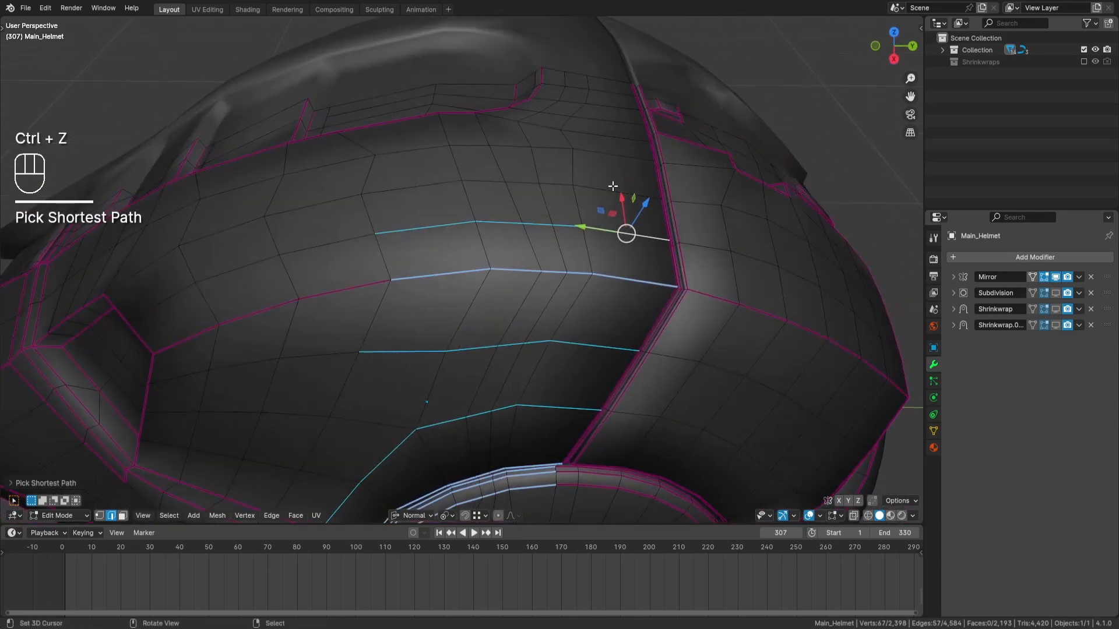
shift+right_click(615, 188)
ctrl+right_click(349, 193)
middle_drag(349, 192, 419, 251)
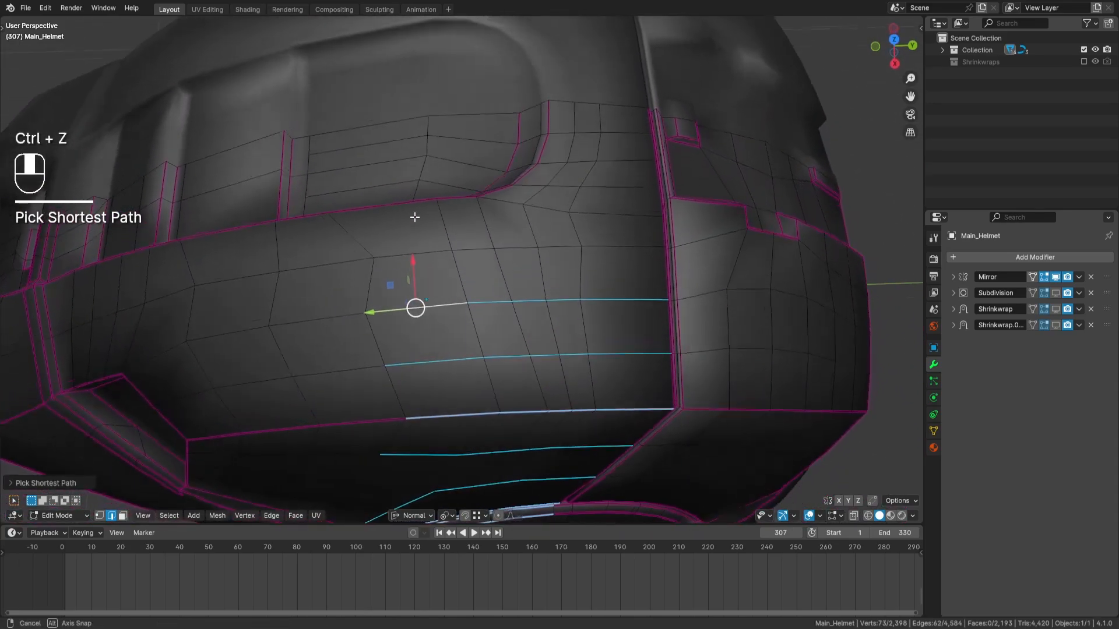
right_click(406, 259)
key(ctrl+z)
middle_drag(579, 260, 767, 225)
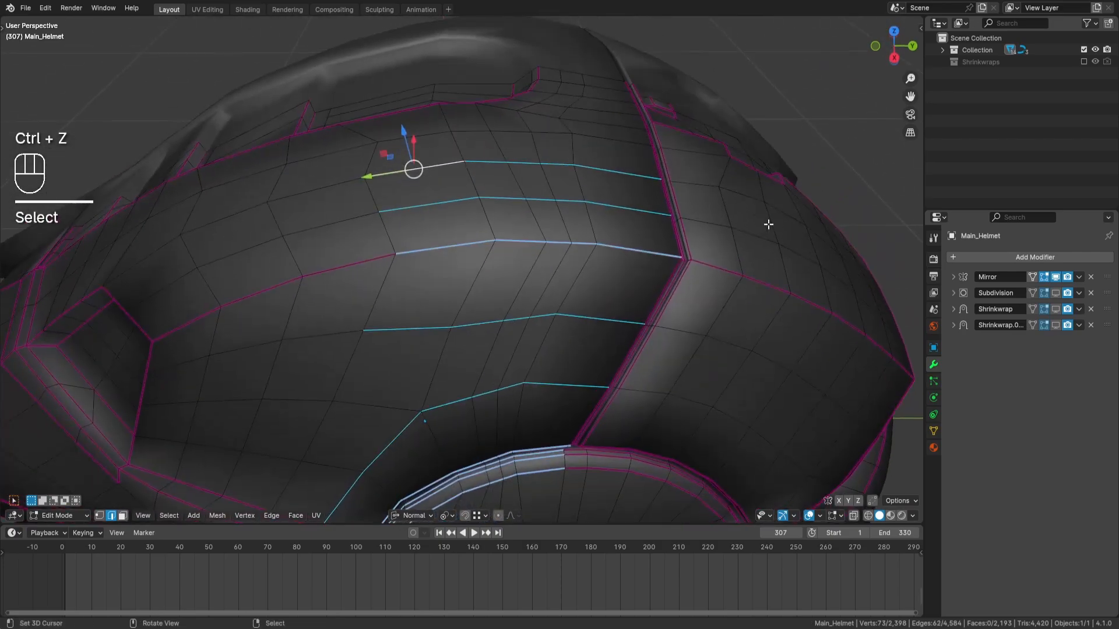
Step: Apply Space and Relax to the selected arch and upper-shell rows, and clear the selection
key(q)
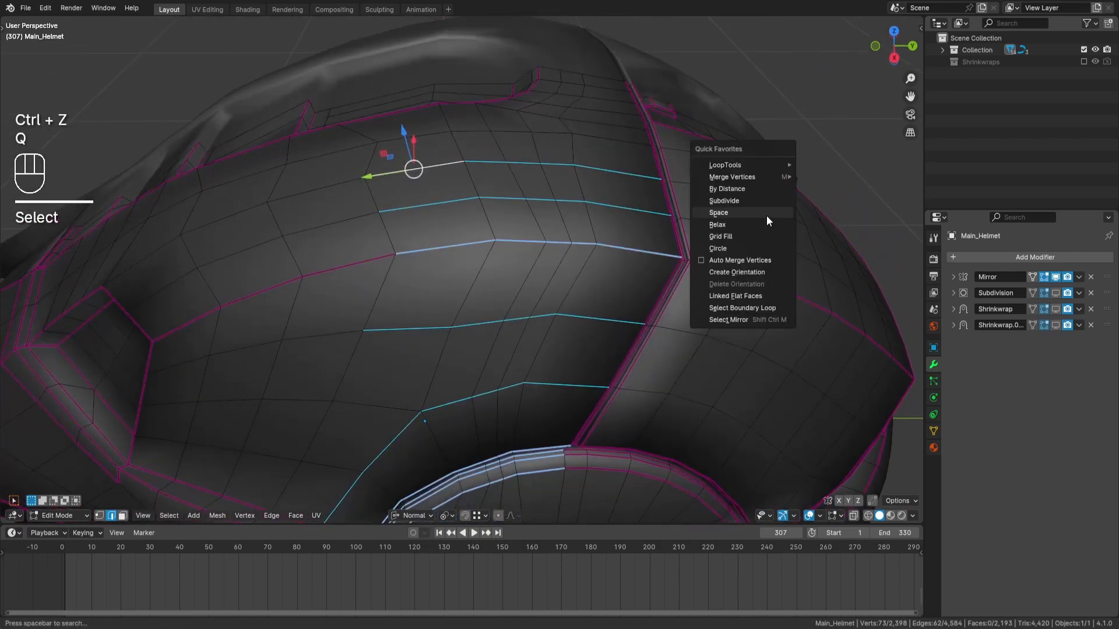
click(767, 214)
middle_drag(690, 317, 729, 253)
key(q)
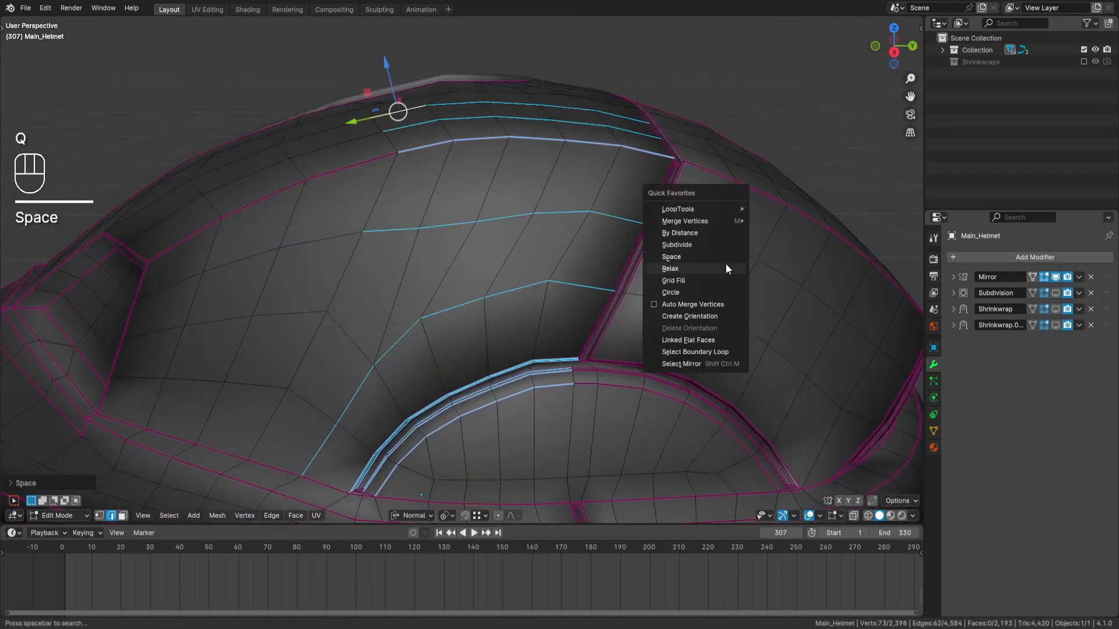
click(725, 266)
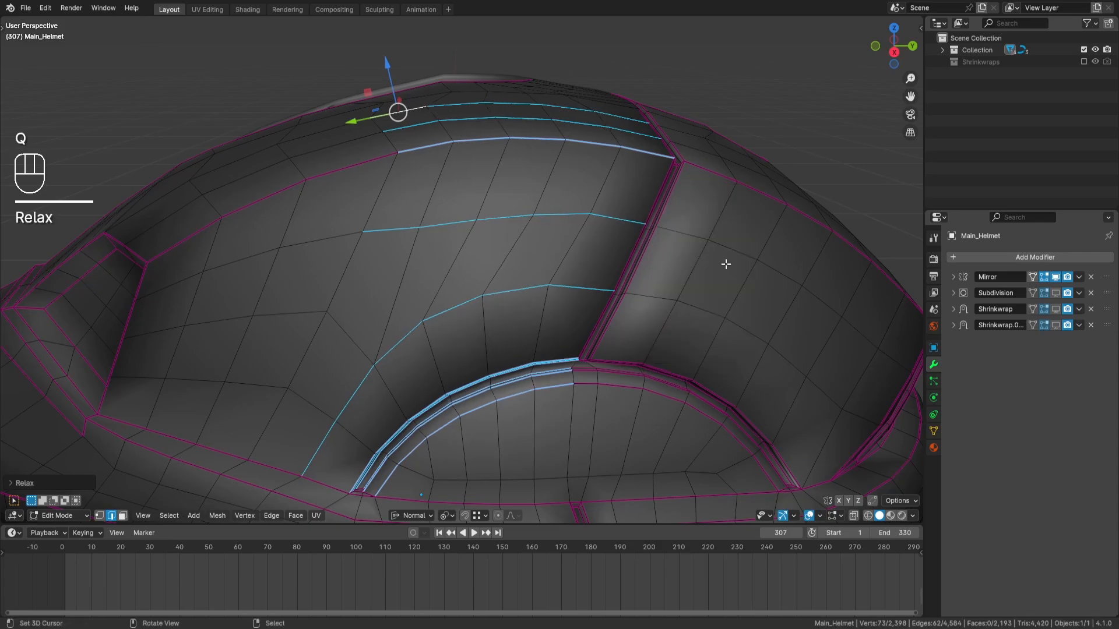
middle_drag(712, 266, 578, 279)
key(a)
key(a)
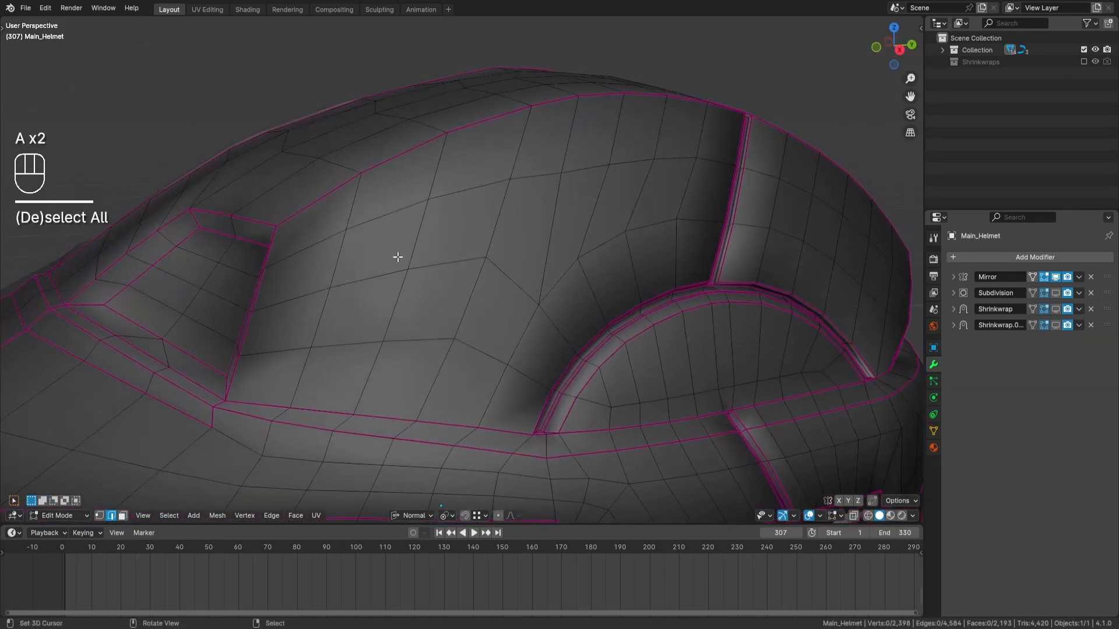
Step: Switch to vertex selection and slide the kinked vertex below the upper shell's slot rim forward along its edge row
middle_drag(432, 239, 449, 295)
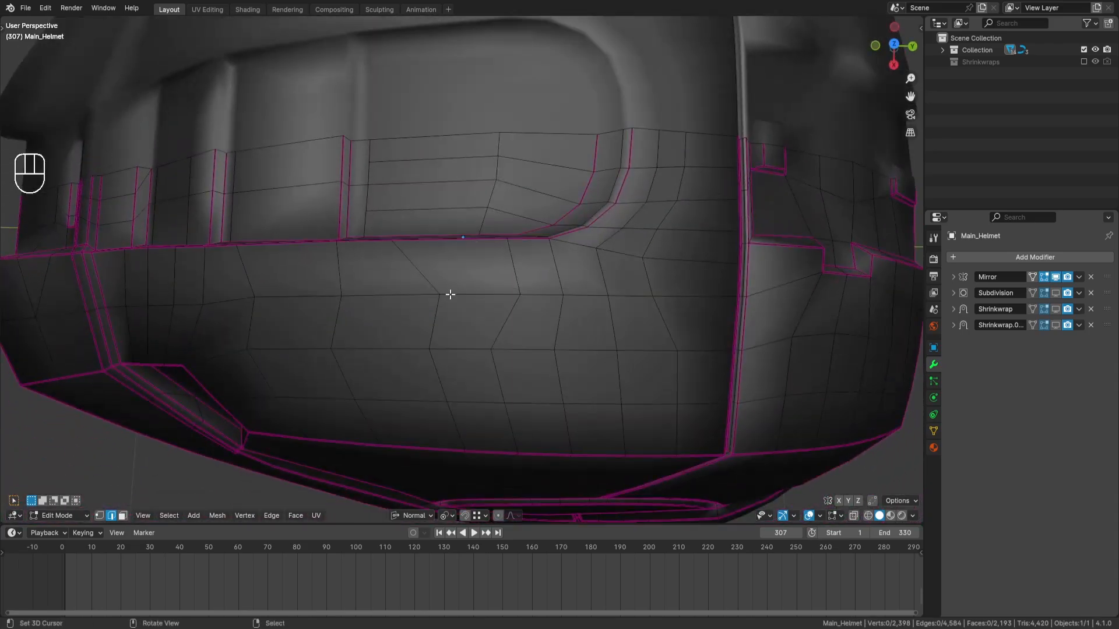
click(99, 517)
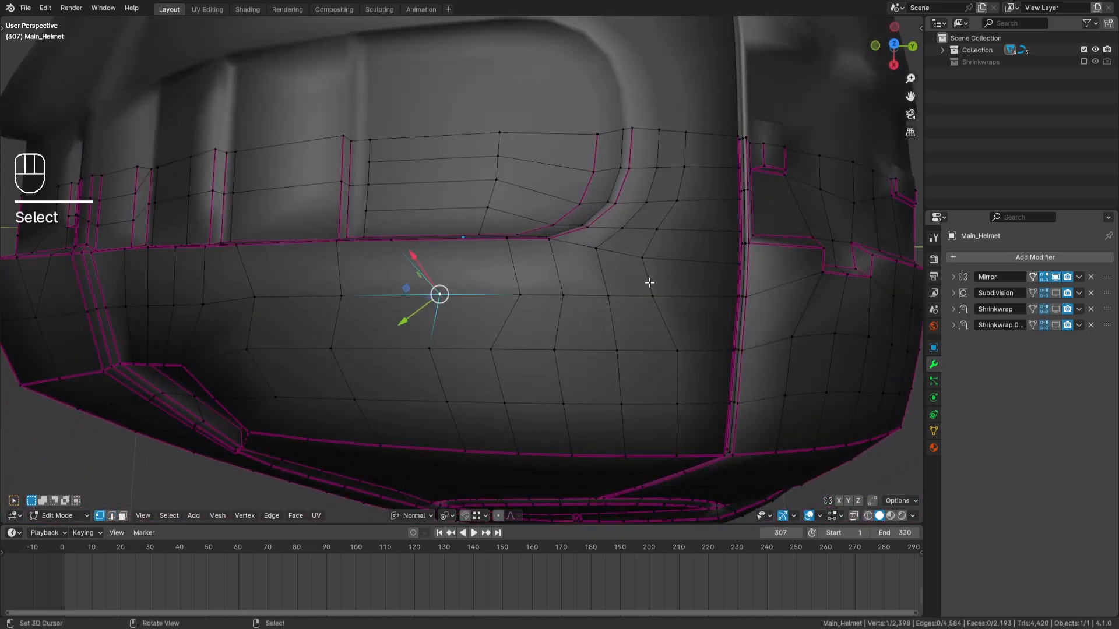
key(g)
key(g)
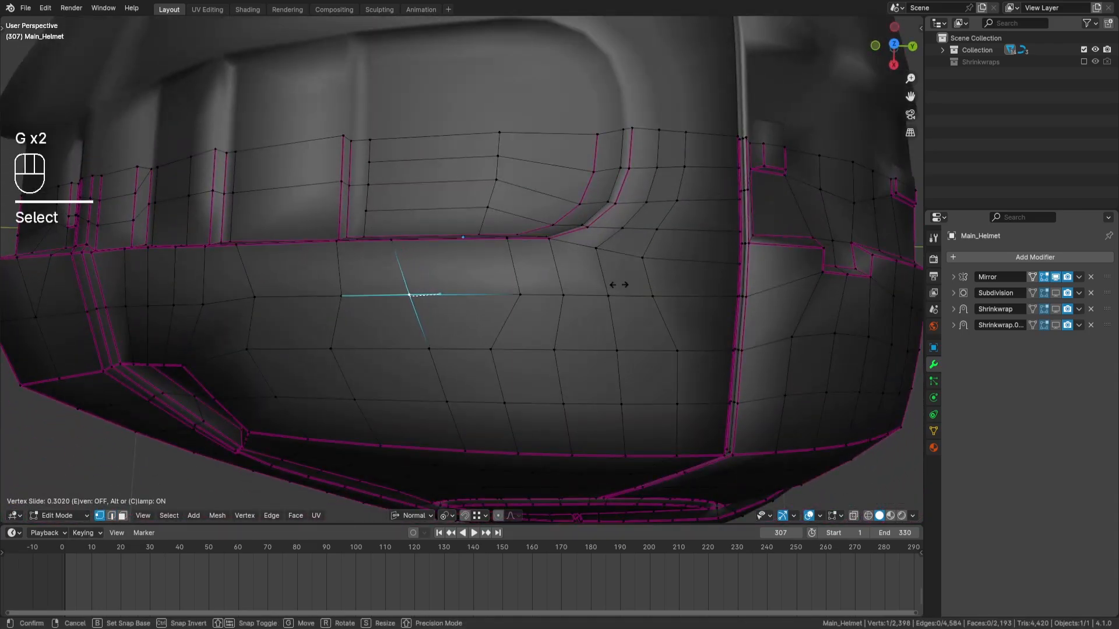
key(Return)
Step: Slide the vertex farther forward in the same upper-shell row along its edge to straighten the line running through it
right_click(337, 299)
middle_drag(463, 291, 537, 265)
right_click(302, 336)
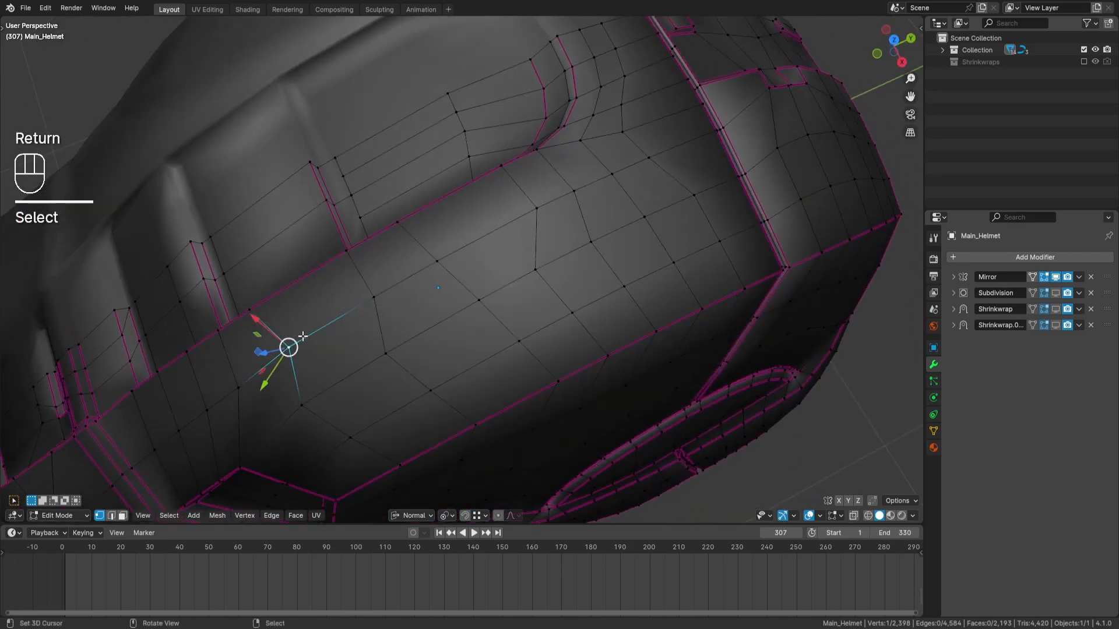
shift+middle_drag(302, 336, 501, 252)
key(g)
key(g)
key(Return)
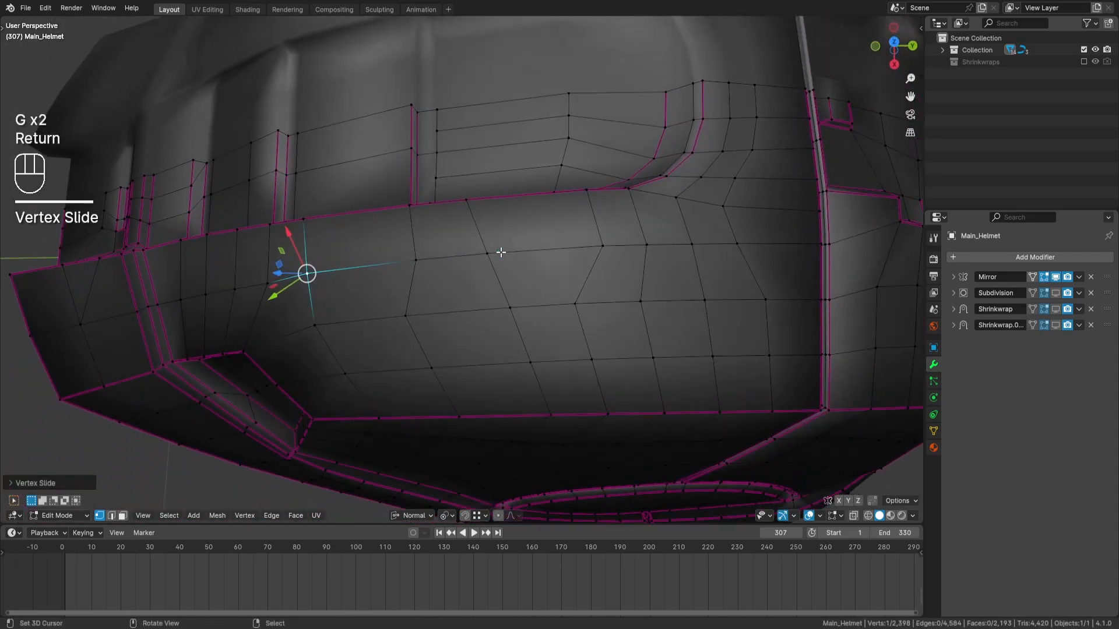
Step: Select the three linked vertices at the slot rim's rounded end and edge-slide them forward together with Even on
key(a)
key(a)
shift+middle_drag(617, 262, 536, 330)
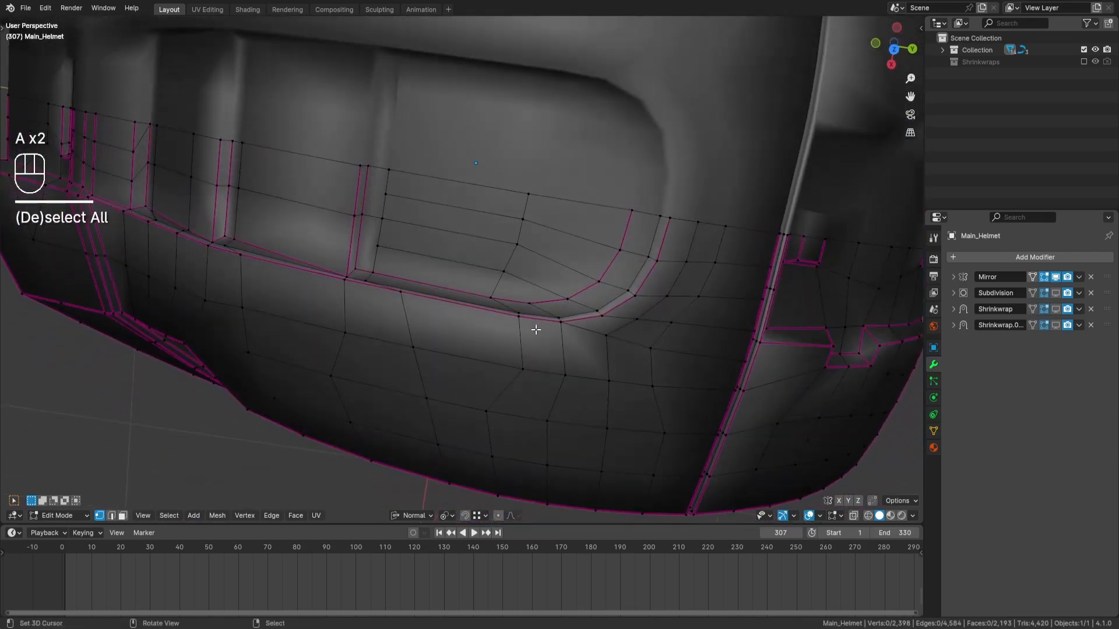
click(517, 311)
ctrl+click(522, 368)
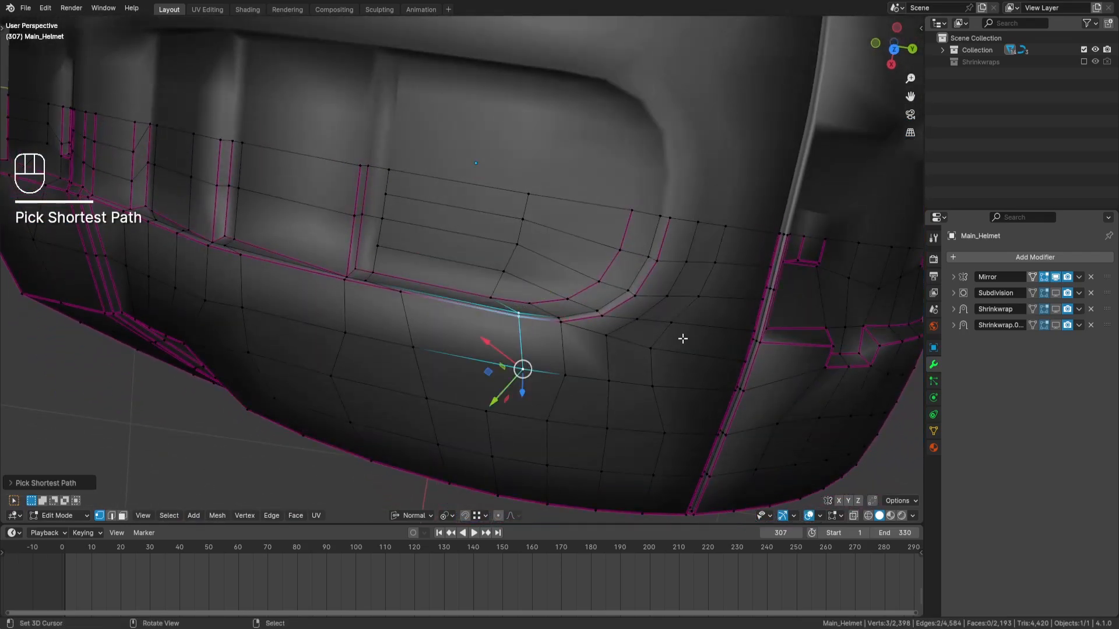
key(g)
key(g)
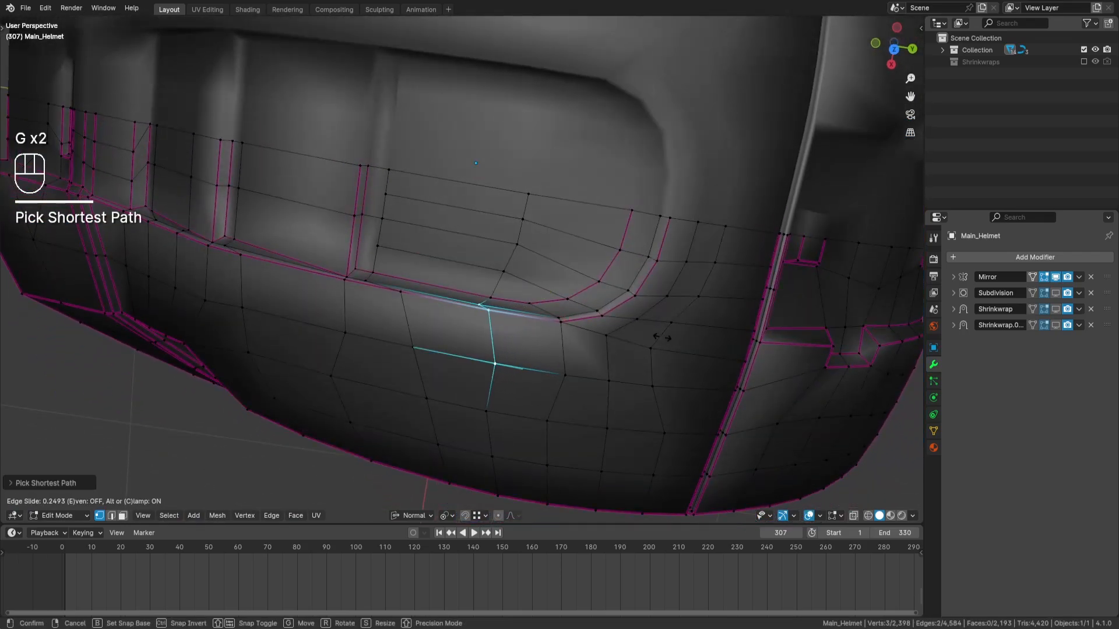
right_click(498, 337)
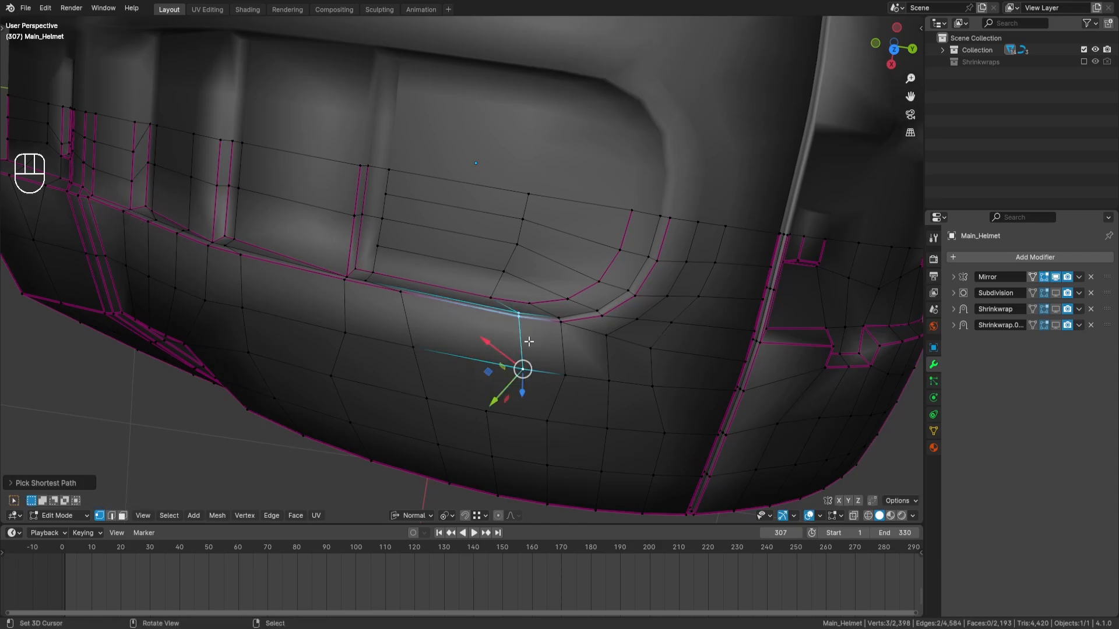
middle_drag(501, 337, 513, 364)
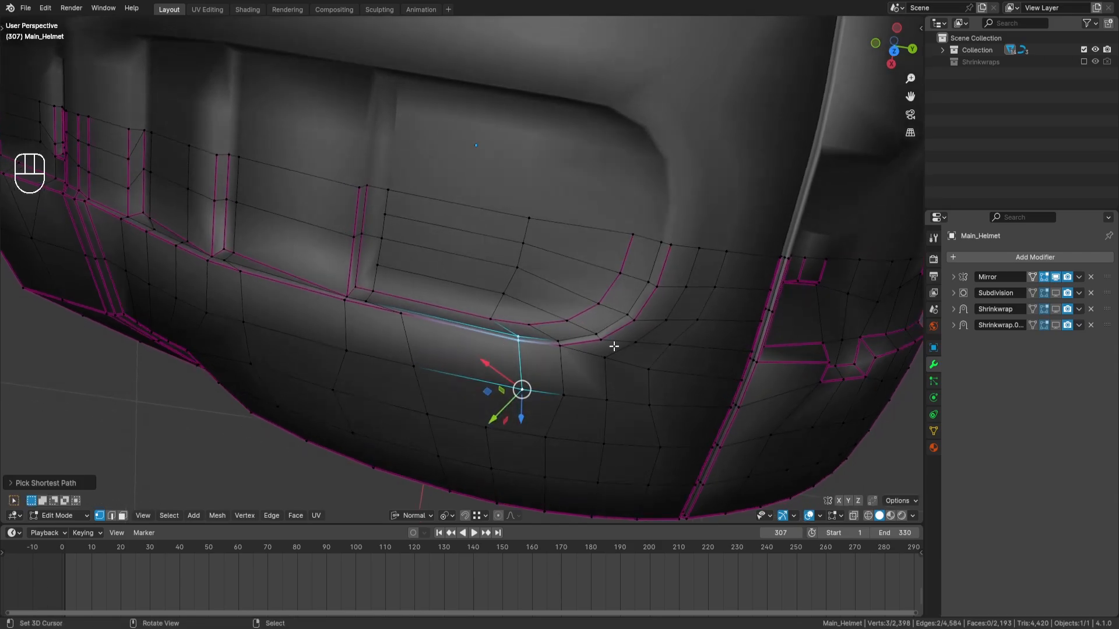
key(g)
key(g)
key(e)
key(f)
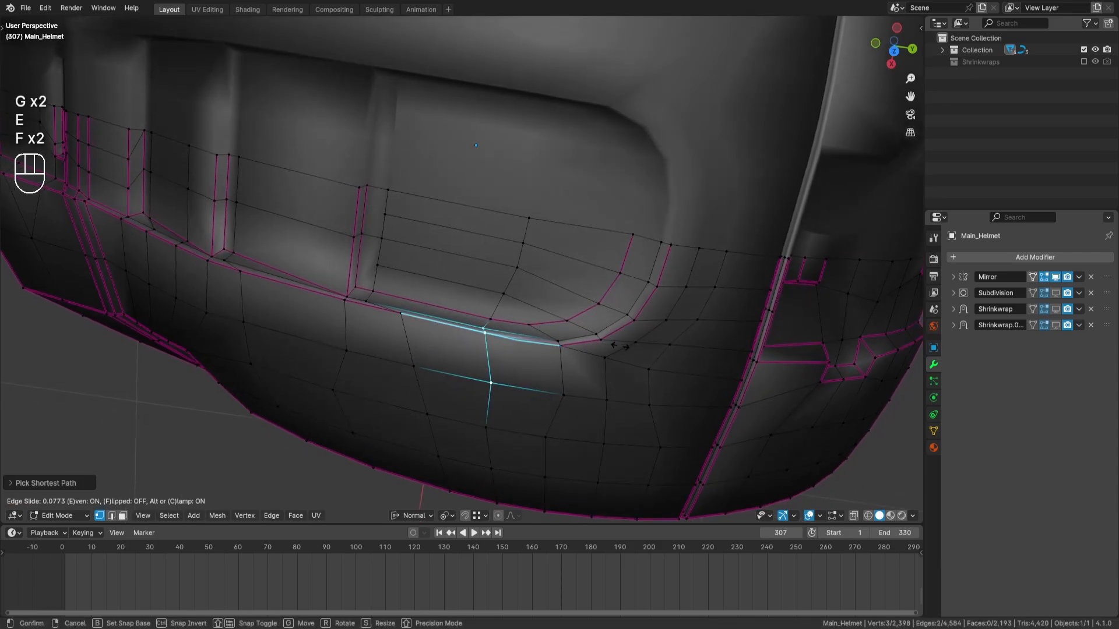
key(Return)
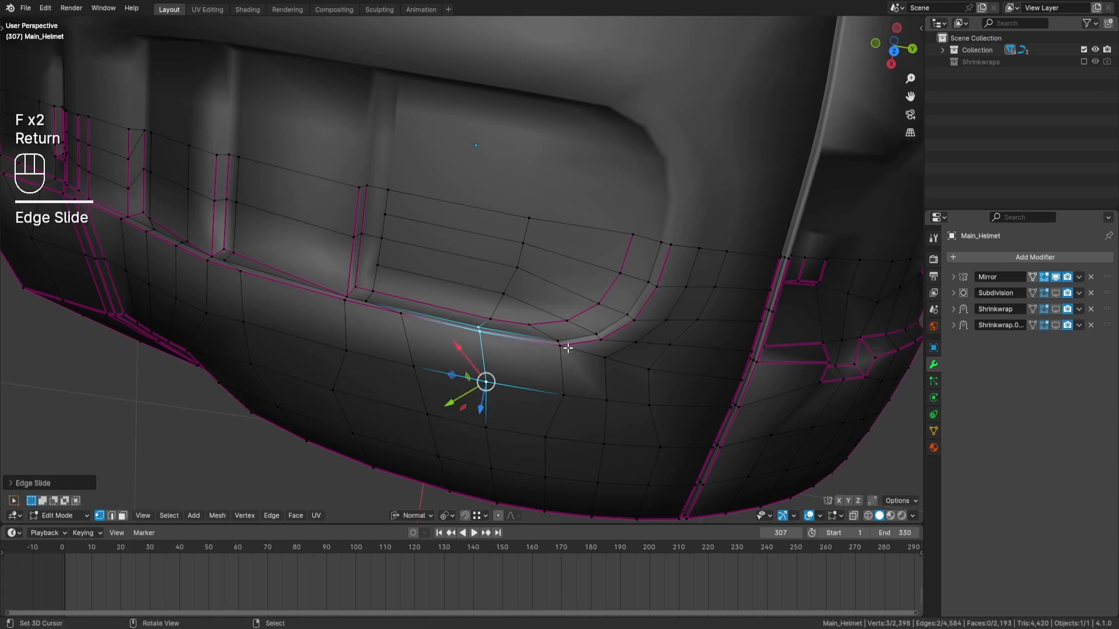
Step: Slide the single inner vertex on the slot's lower rim along its edge, and clear the selection
scroll(542, 348, up, 1)
right_click(485, 346)
key(g)
key(g)
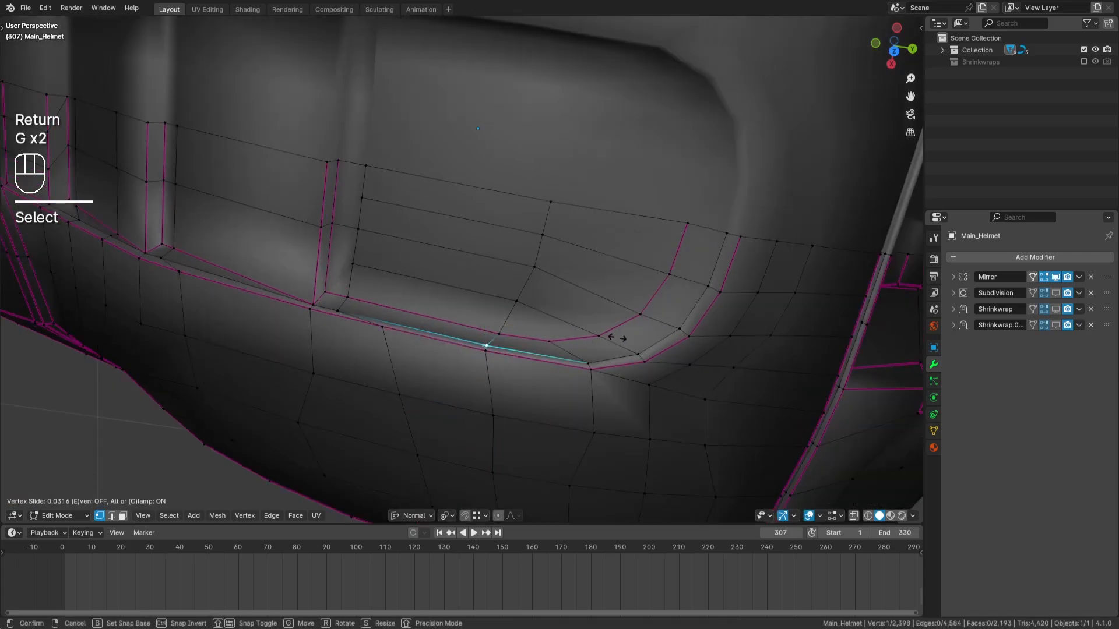
key(Return)
scroll(606, 332, down, 3)
key(a)
key(a)
Step: Switch to edge selection and select the five edge rows running from the slot's rounded end to the seam
middle_drag(600, 307, 402, 192)
shift+middle_drag(420, 280, 453, 348)
middle_drag(455, 297, 546, 297)
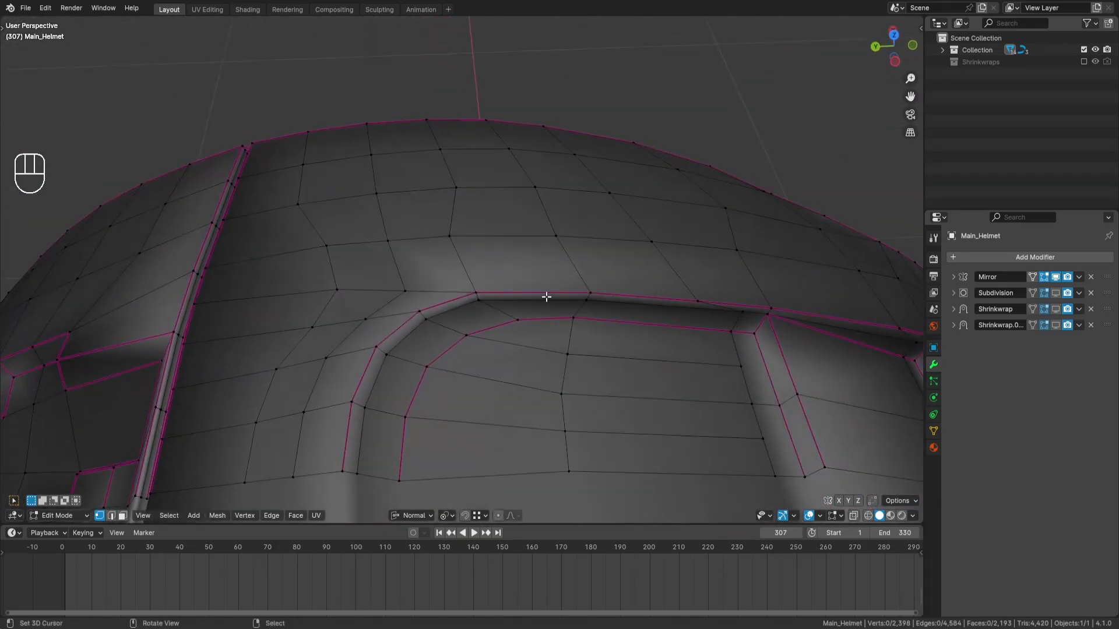
middle_drag(350, 305, 577, 332)
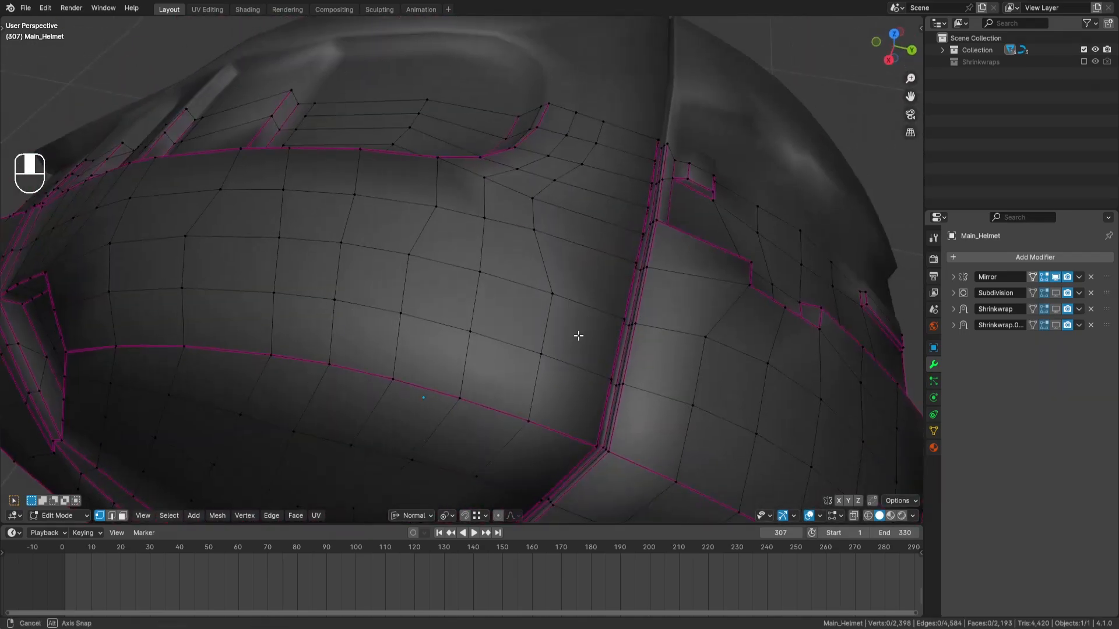
click(111, 515)
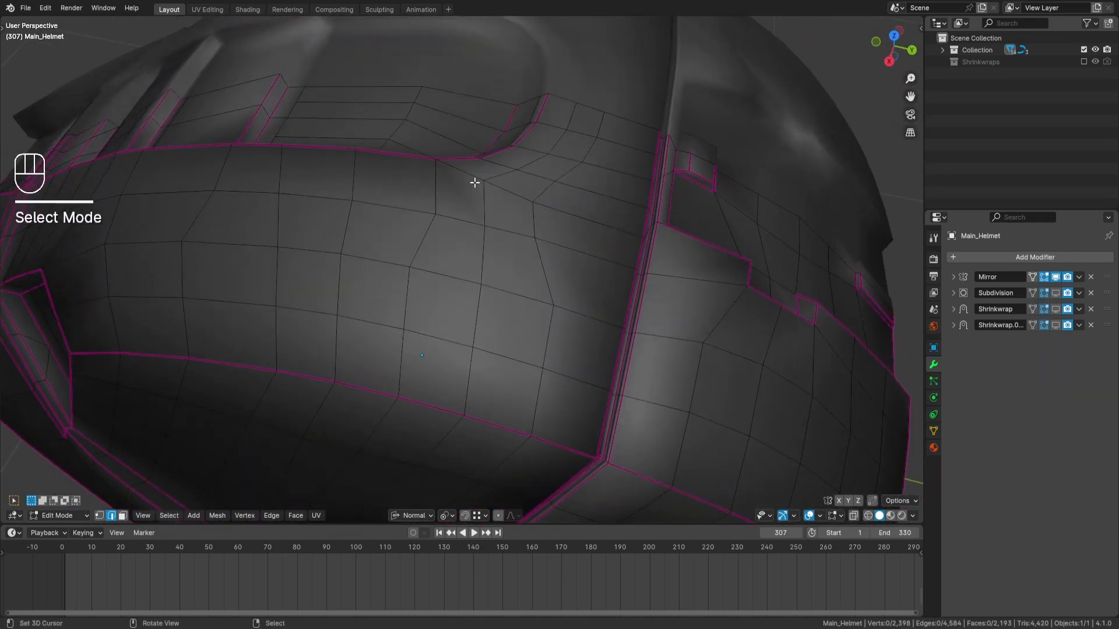
ctrl+right_click(590, 224)
shift+right_click(602, 194)
ctrl+right_click(498, 163)
shift+right_click(530, 151)
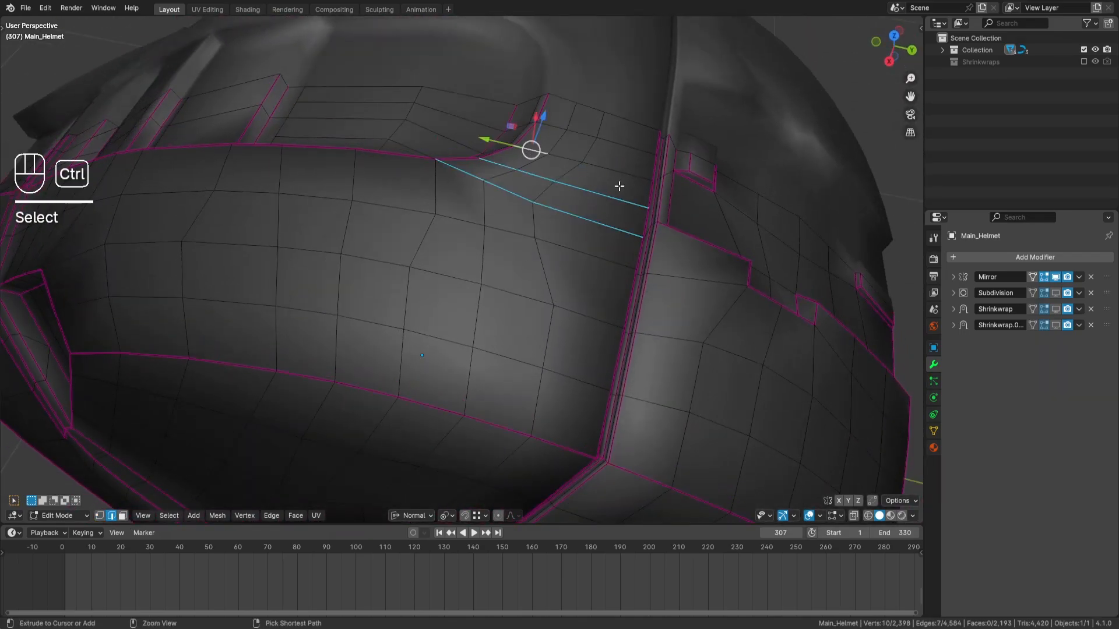
ctrl+right_click(619, 175)
shift+right_click(628, 147)
ctrl+right_click(553, 127)
shift+right_click(562, 99)
ctrl+right_click(630, 120)
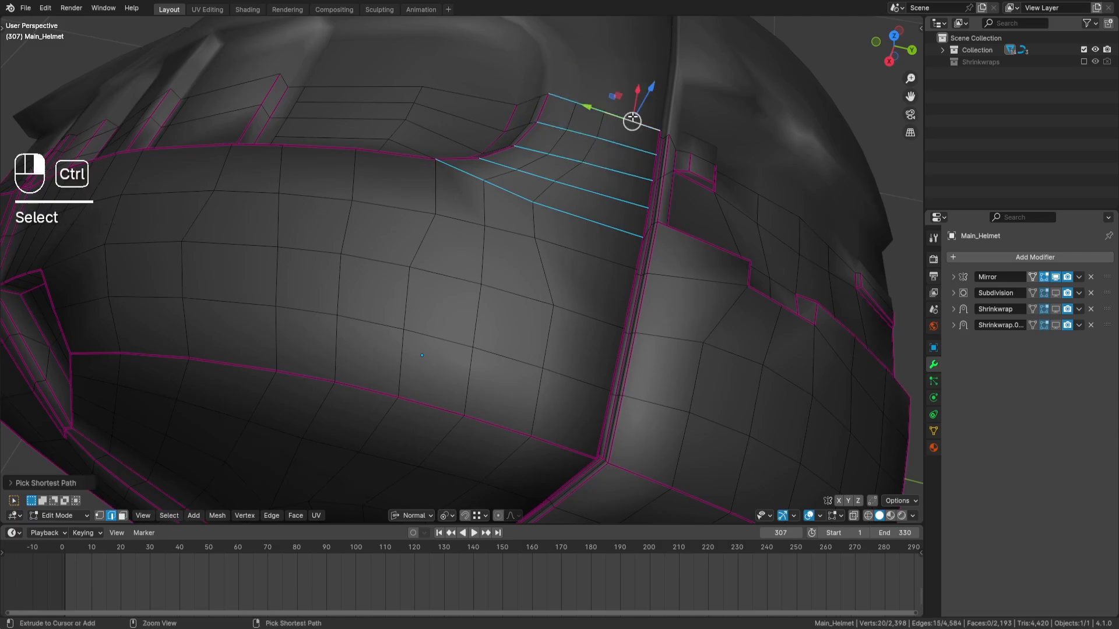
Step: Apply Space and Relax to the five selected rows, and clear the selection
middle_drag(636, 231, 737, 205)
key(q)
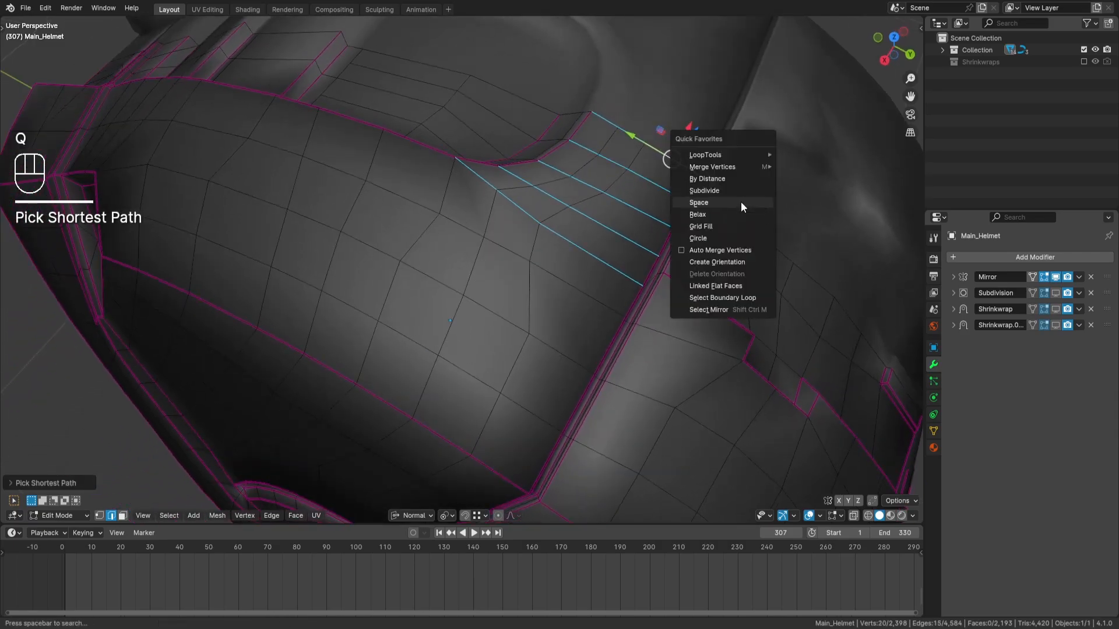
click(742, 204)
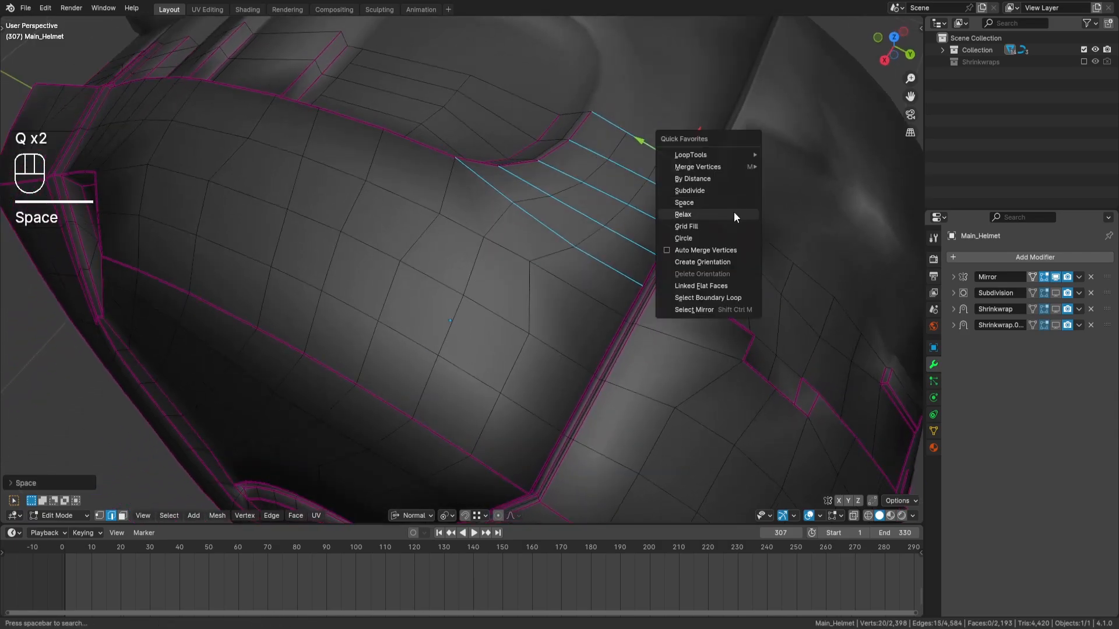
key(a)
key(a)
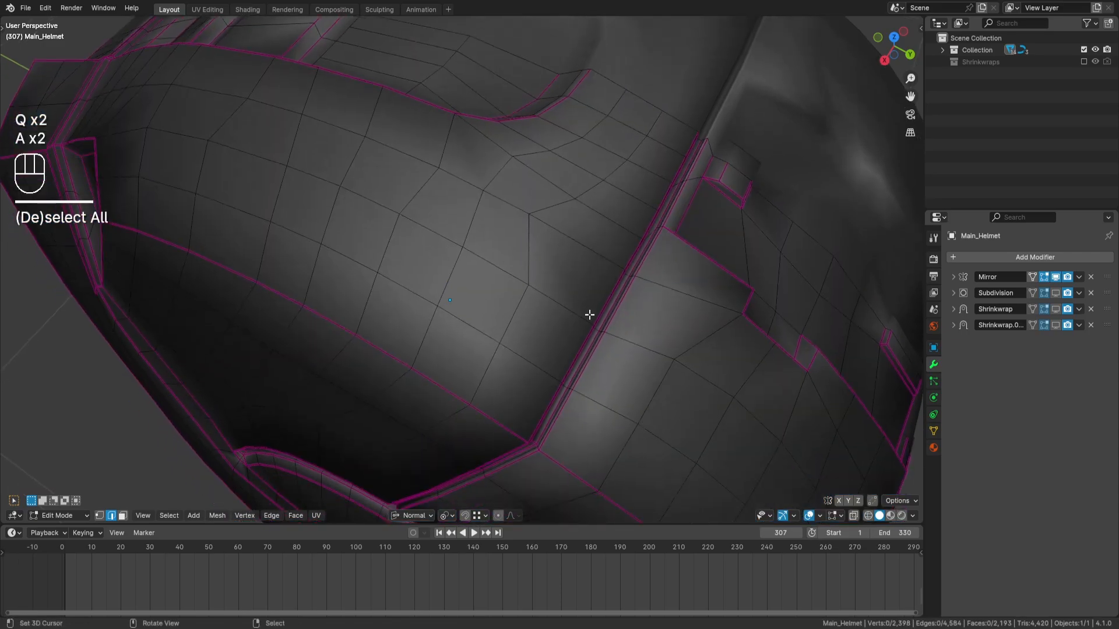
Step: Knife a straight edge line down to the ridge crease just ahead of the seam, and dissolve the kinked edge beside it
key(k)
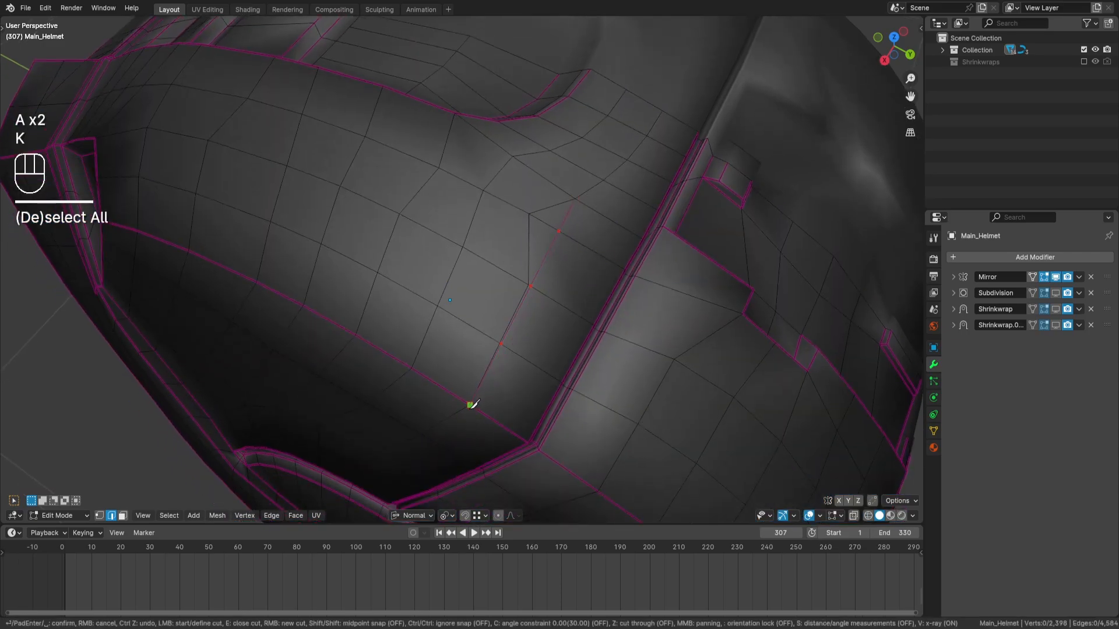
click(469, 404)
key(Return)
alt+right_click(530, 253)
key(ctrl+x)
middle_drag(587, 274, 617, 275)
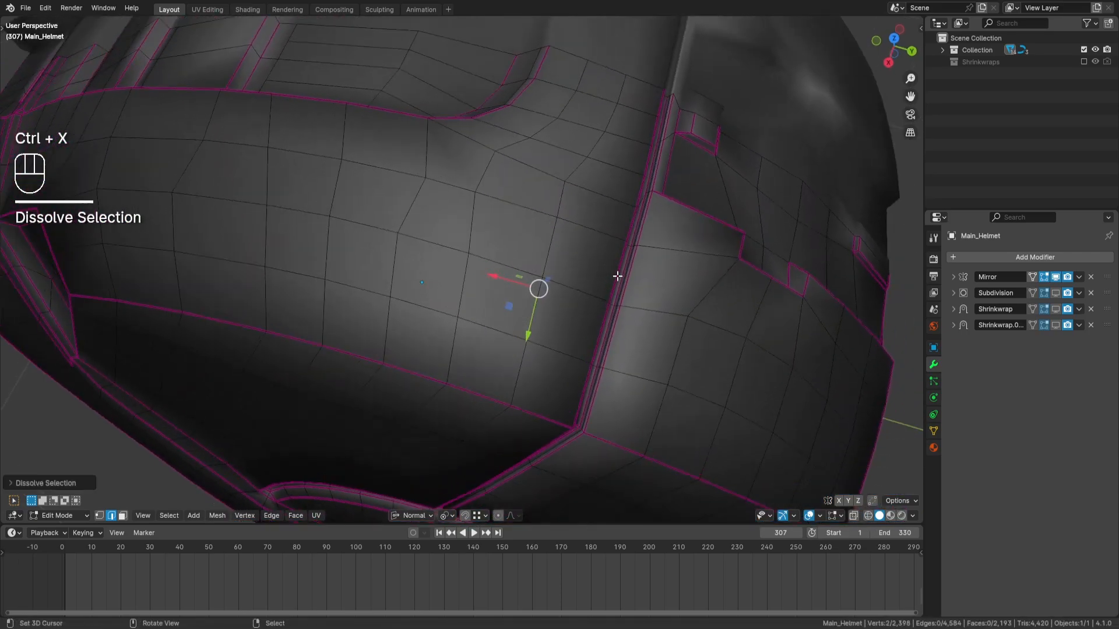
key(a)
key(a)
Step: Switch to vertex selection and slide the vertex directly below the slot rim's rounded end along its edge
middle_drag(489, 245, 477, 215)
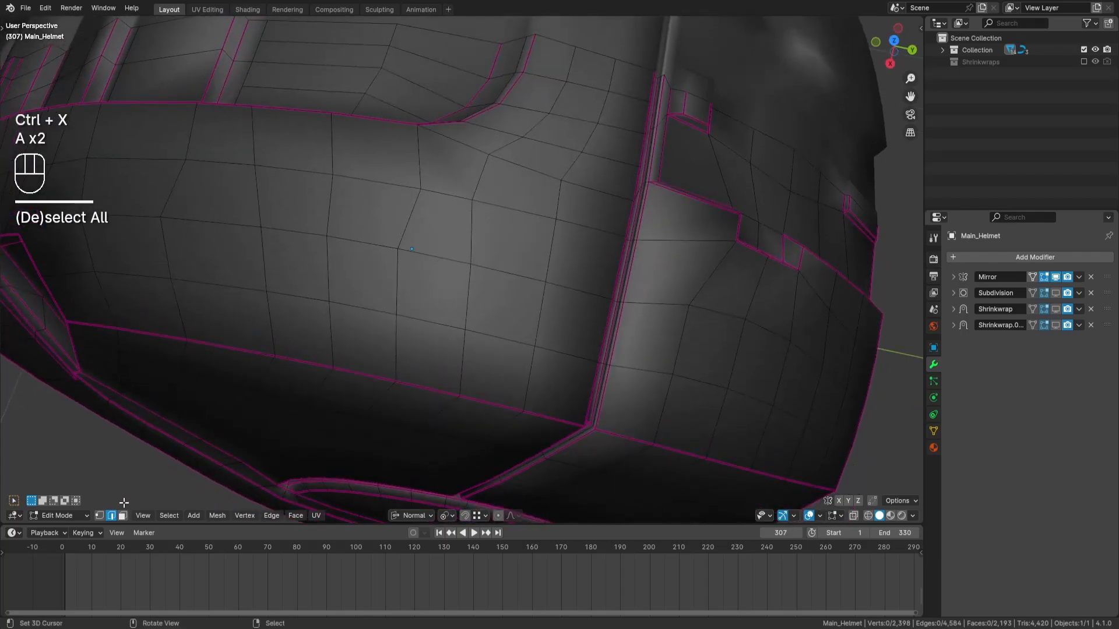
click(100, 515)
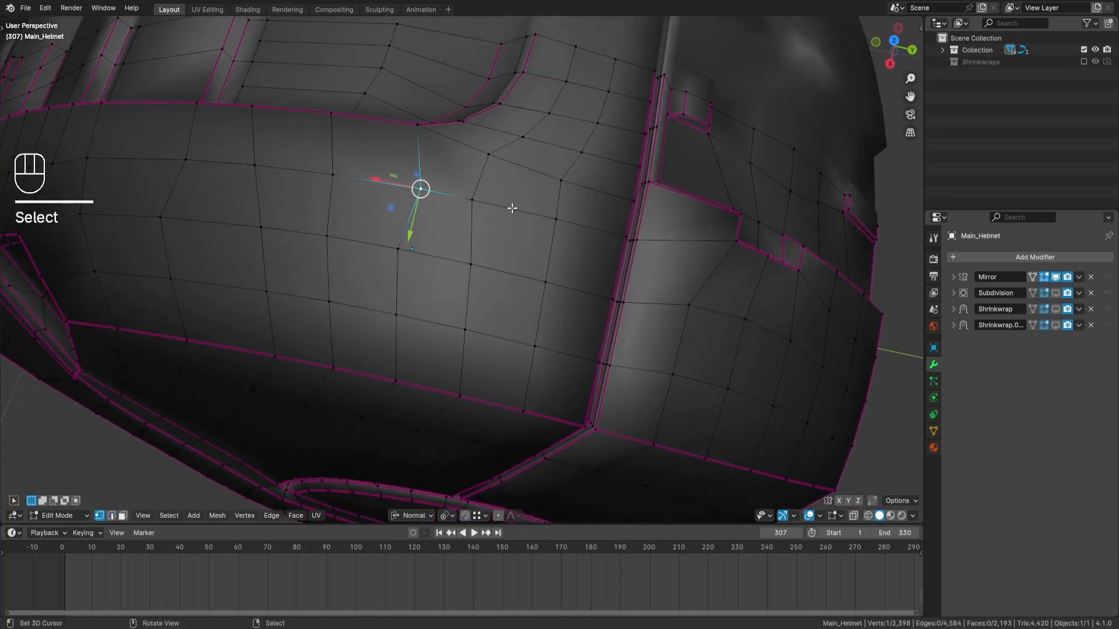
key(g)
key(g)
key(Return)
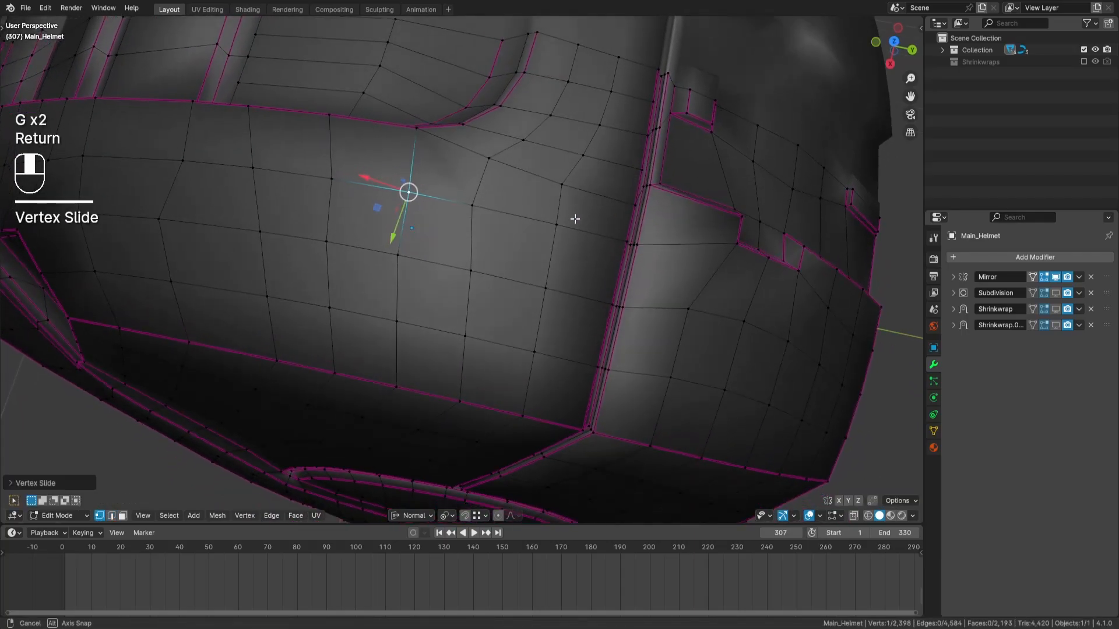
key(a)
key(a)
Step: Connect the slot rim's corner vertex to the shell vertex two rows away, and dissolve the diagonal edge beside the new connection
middle_drag(575, 220, 541, 261)
mouse_move(462, 286)
middle_down()
mouse_move(415, 295)
mouse_move(417, 317)
mouse_move(437, 293)
mouse_move(476, 292)
middle_up()
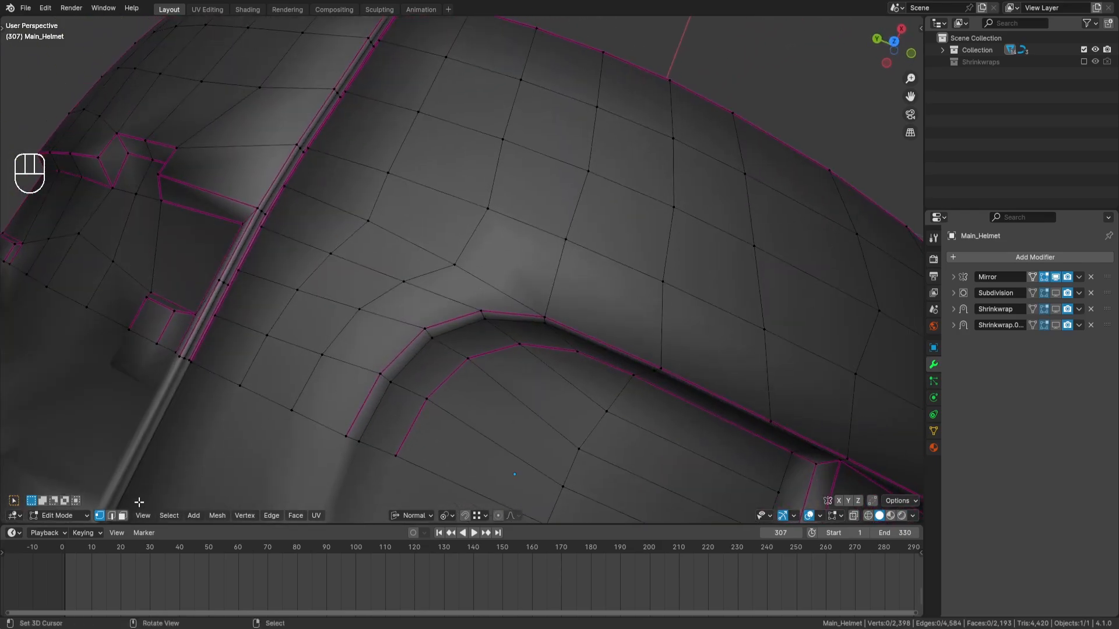
key(a)
key(a)
shift+click(482, 311)
shift+click(497, 299)
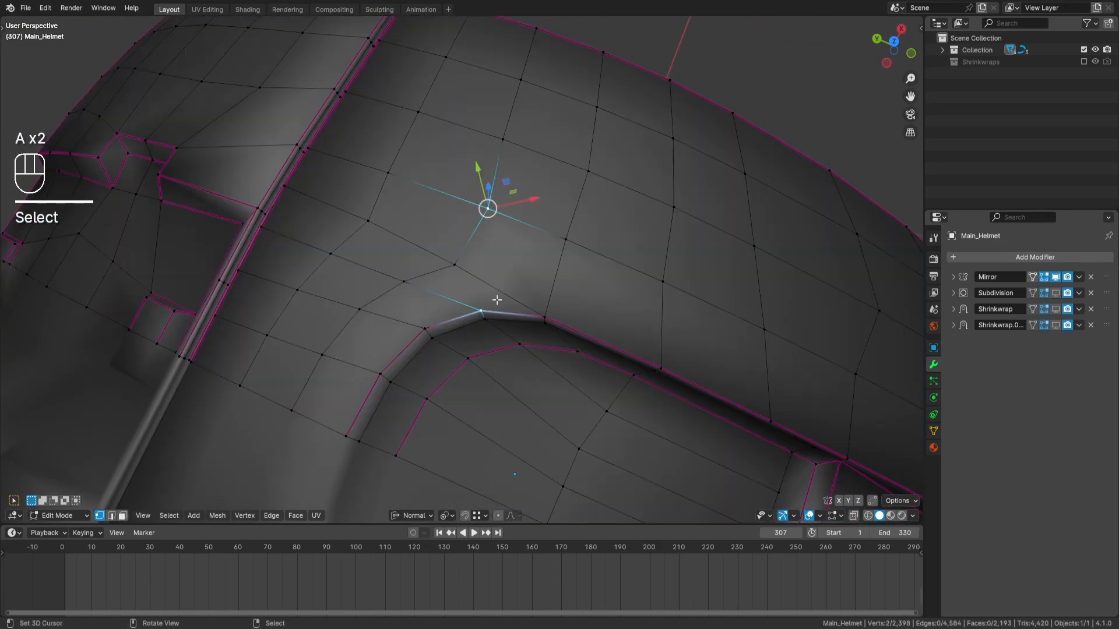
key(j)
key(a)
key(a)
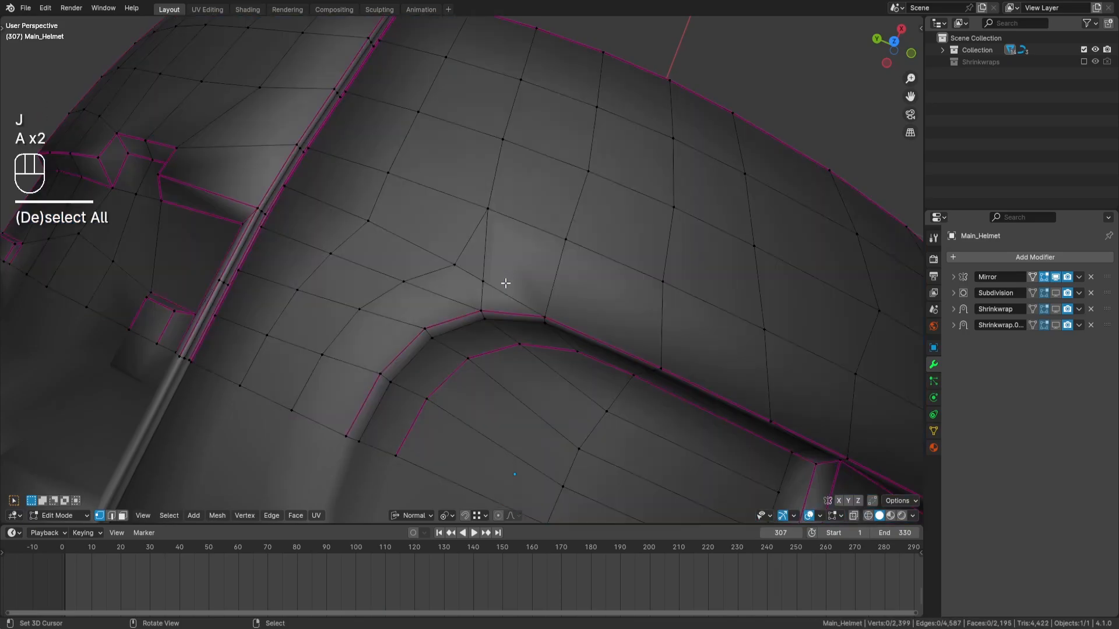
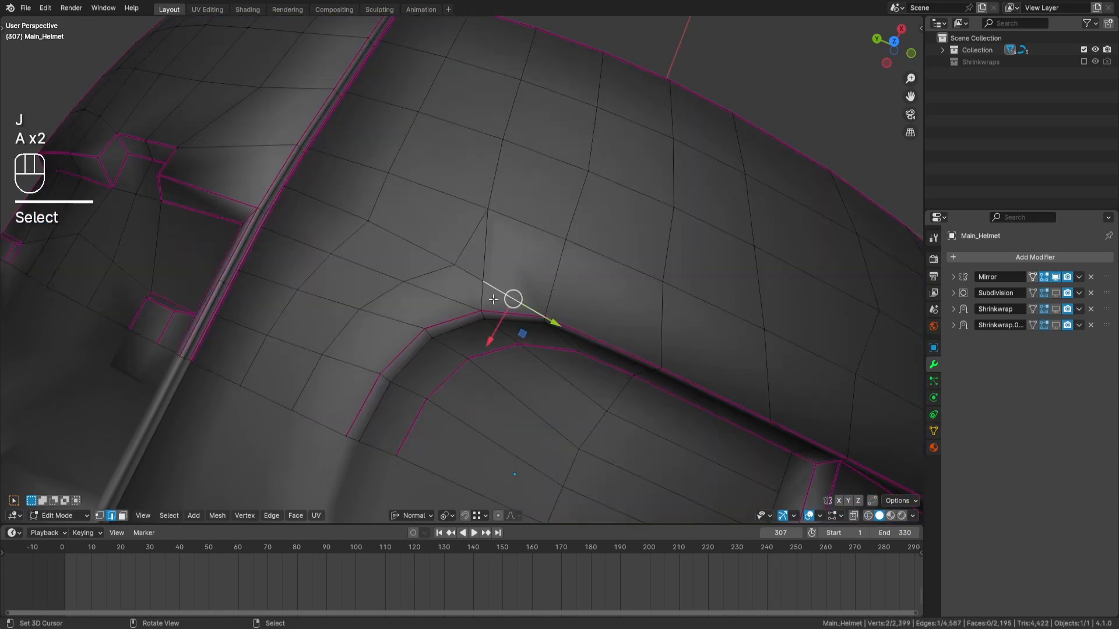
key(ctrl+x)
key(a)
key(a)
Step: Dissolve the edge row between the slot's rounded end and the seam, along with the leftover short edge at its corner
middle_drag(579, 297, 572, 261)
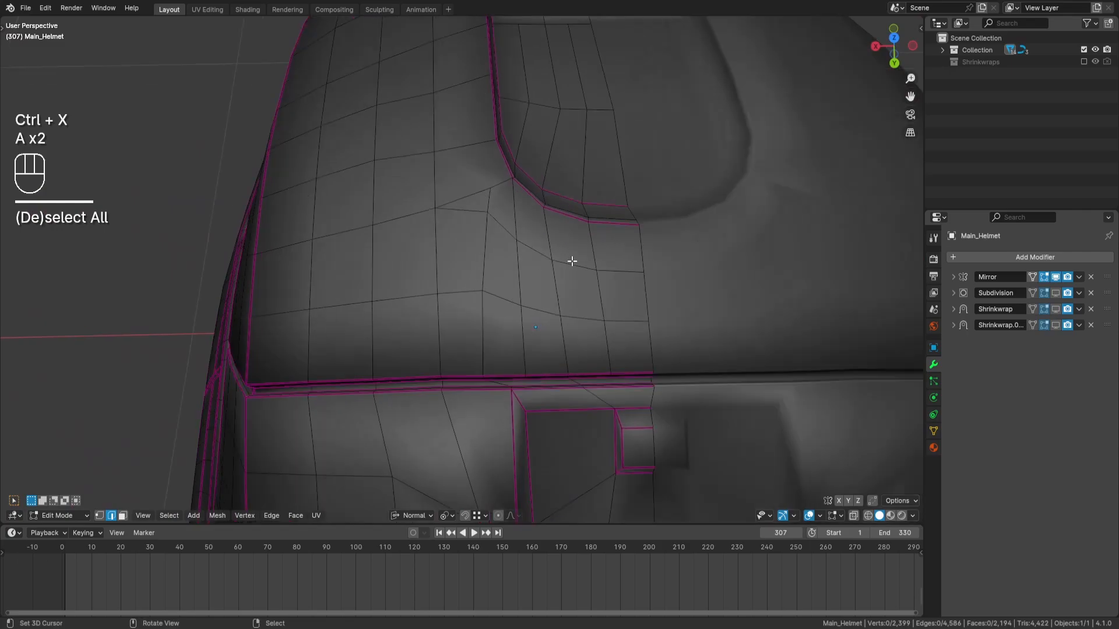
alt+click(504, 227)
key(ctrl+x)
key(a)
key(a)
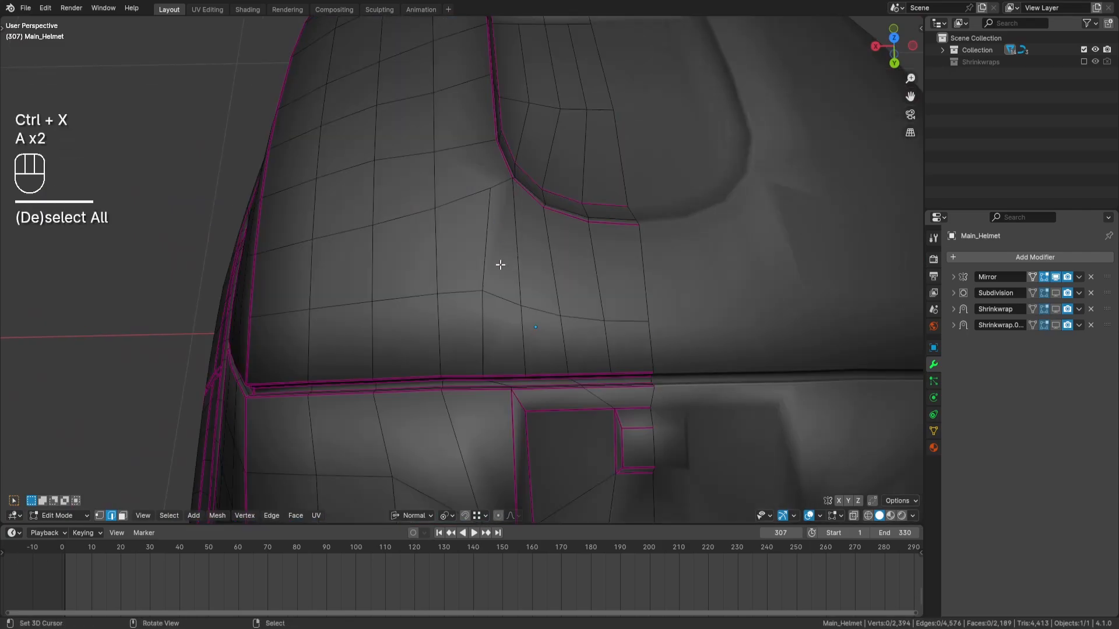
key(ctrl+x)
key(a)
key(a)
Step: Add a centred loop cut running lengthwise through the upper shell beside the slot rim
shift+middle_drag(493, 257, 408, 245)
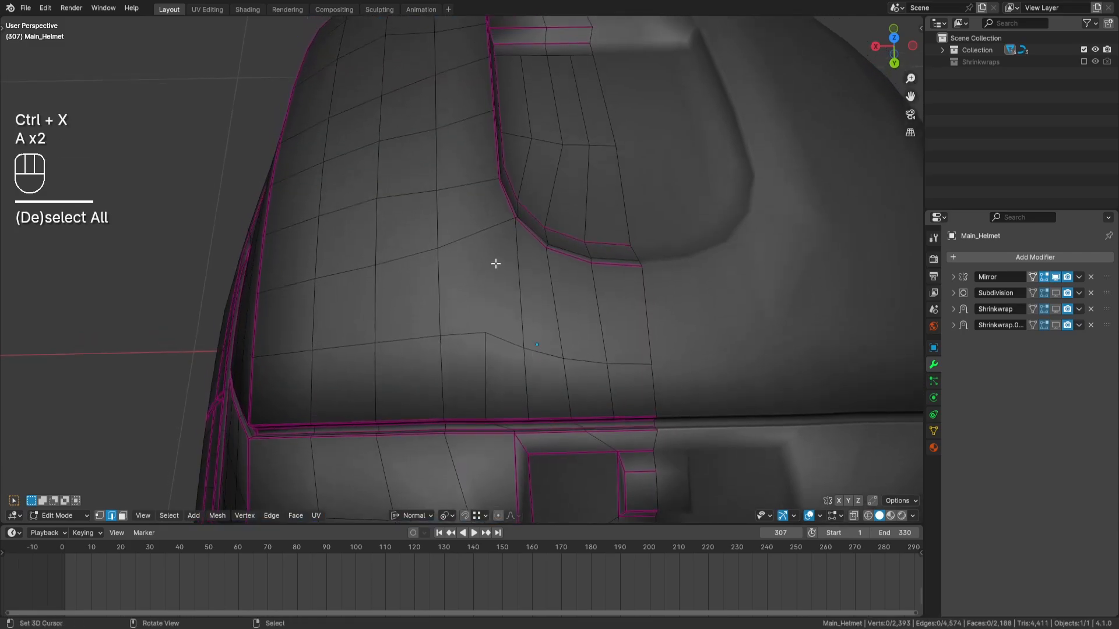
key(ctrl+r)
click(482, 233)
right_click(482, 233)
shift+middle_drag(408, 245, 517, 249)
middle_drag(475, 290, 547, 284)
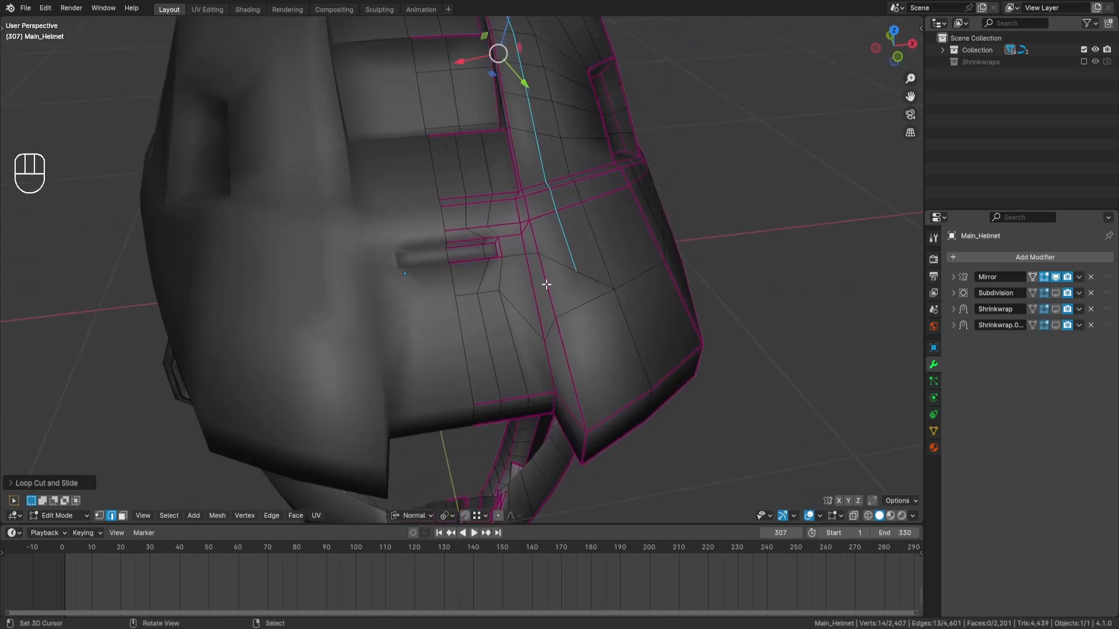
Step: Knife an edge joining the end of the new loop to the row vertex just ahead of the seam
middle_drag(581, 342, 541, 280)
middle_drag(541, 280, 475, 410)
middle_drag(530, 239, 549, 293)
key(a)
key(a)
key(k)
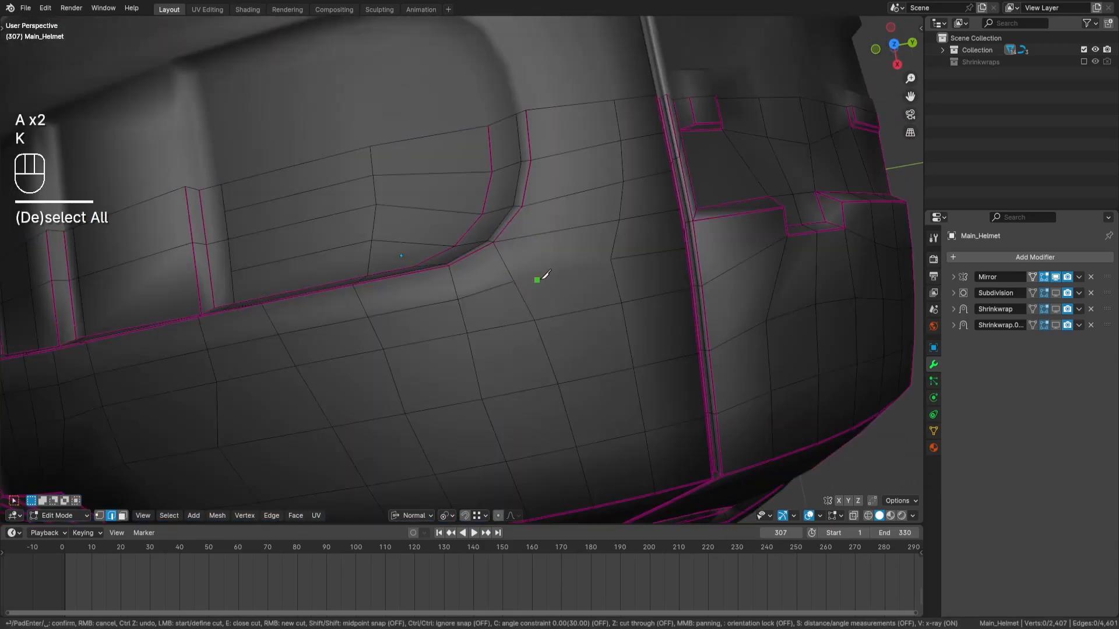
middle_drag(562, 267, 542, 238)
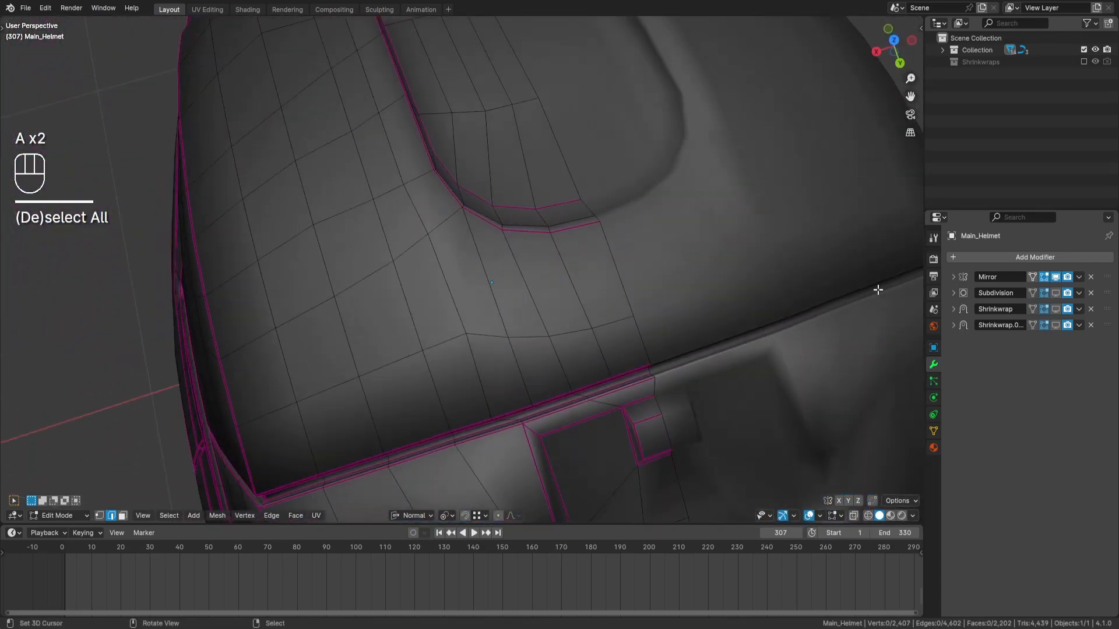
Step: Check the shading around the slot's rounded end in Object Mode, toggling the Subdivision modifier's viewport display, and return to Edit Mode
middle_drag(641, 298, 484, 333)
key(Tab)
click(502, 338)
click(1056, 293)
scroll(522, 298, up, 3)
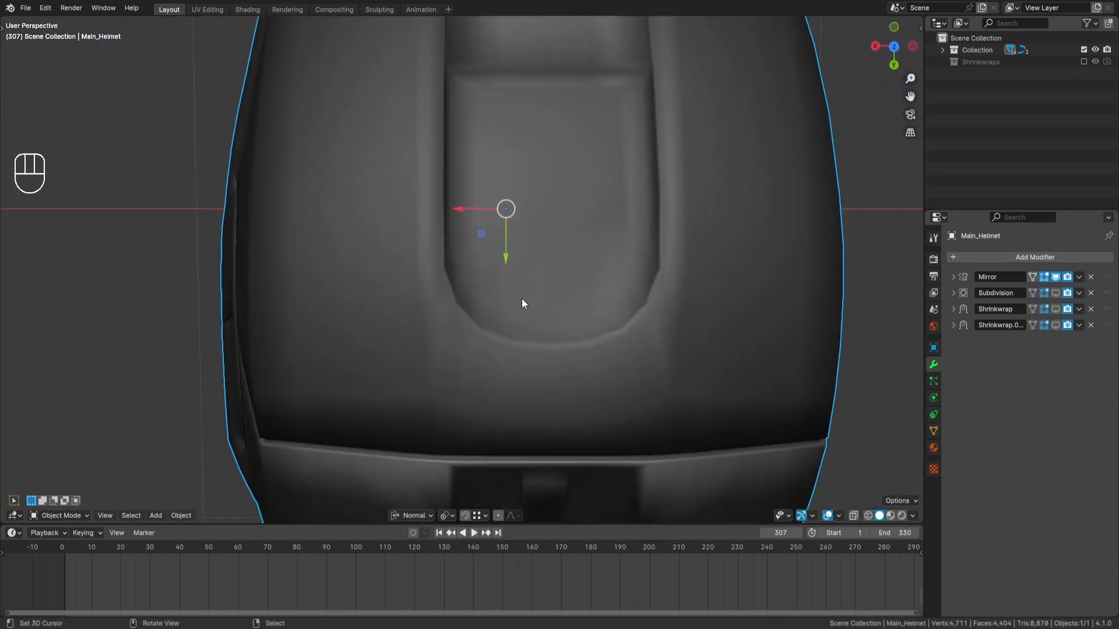
key(Tab)
middle_drag(544, 307, 558, 271)
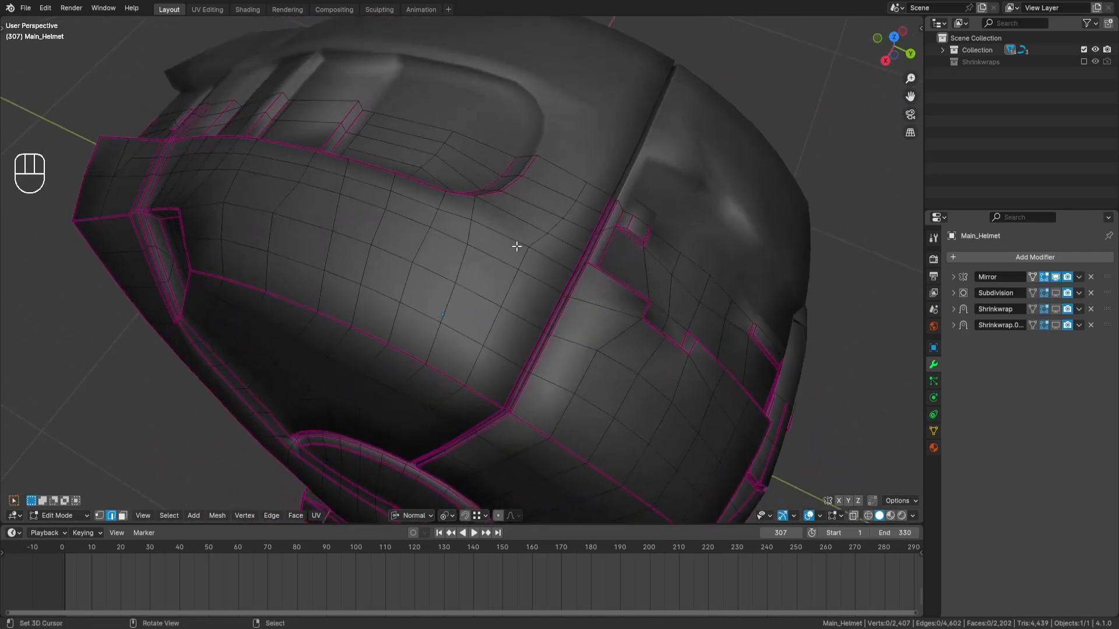
Step: Add a lengthwise loop cut through the brim panel beside the centre strip, temporarily hiding the triangular face above it to stop the loop there
middle_drag(369, 193, 388, 363)
shift+middle_drag(373, 299, 540, 327)
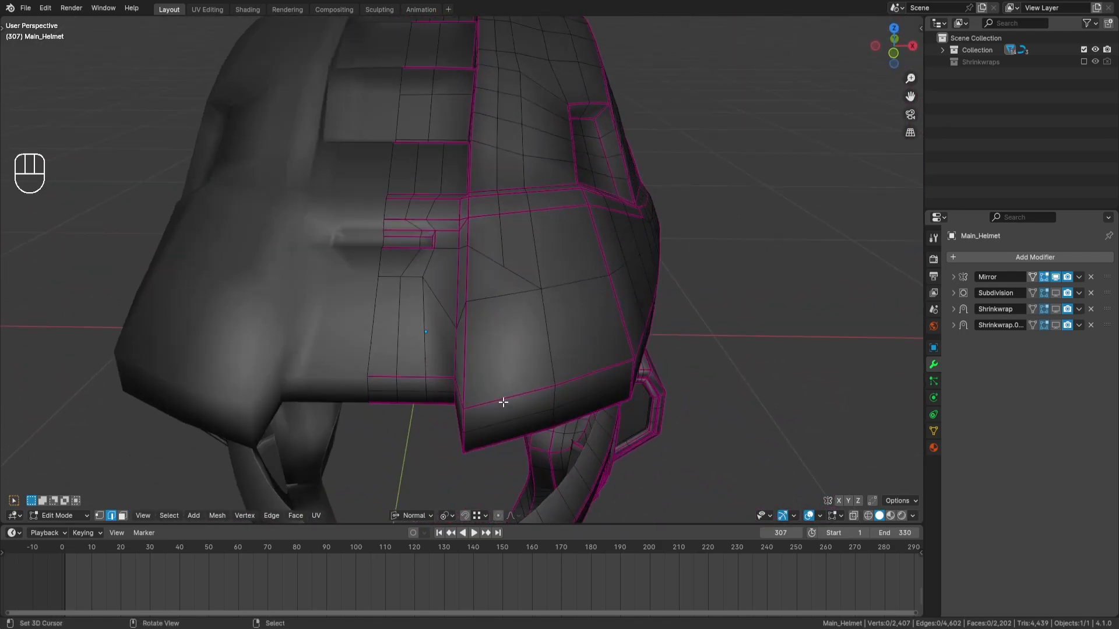
key(ctrl+r)
click(123, 516)
click(505, 275)
key(h)
key(ctrl+r)
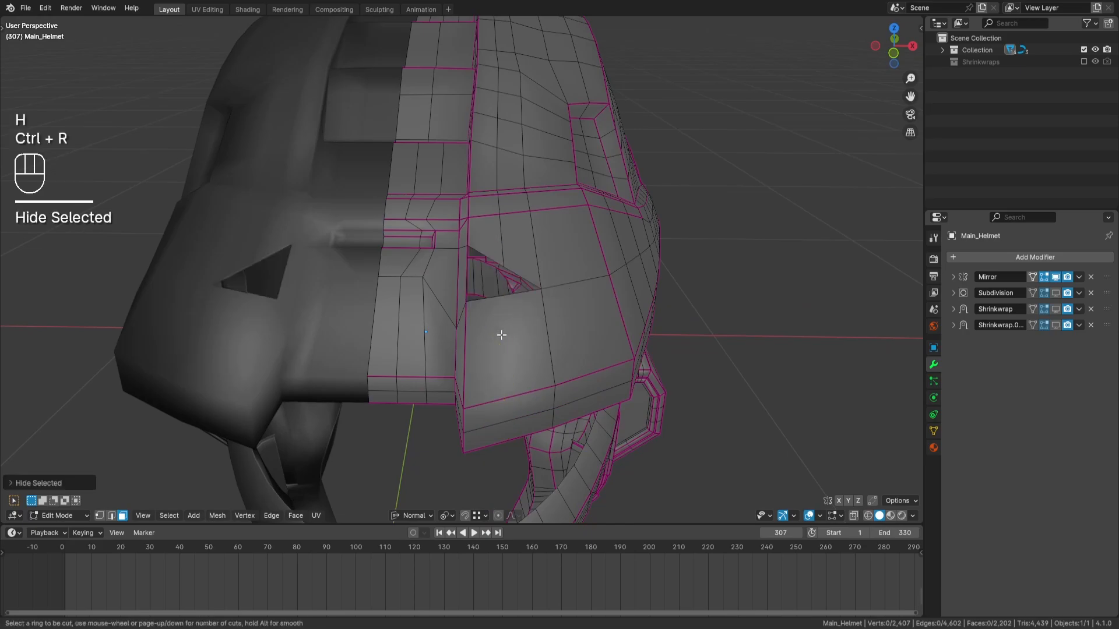
click(504, 379)
key(a)
key(a)
key(alt+h)
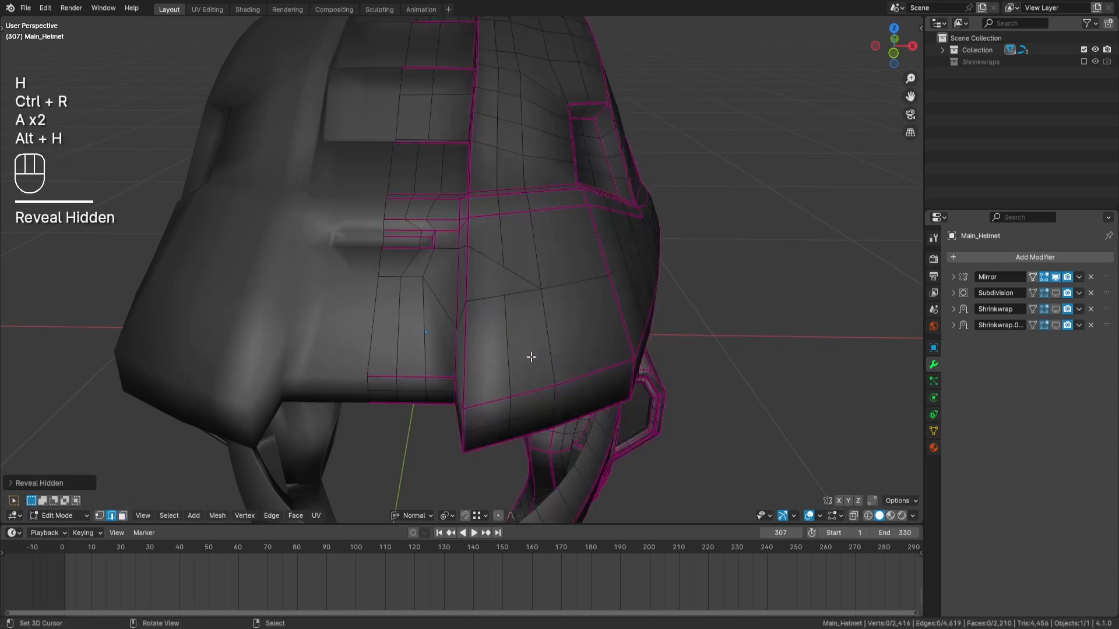
Step: Knife an edge across the triangle joining the new loop to the row above, and dissolve the slanted edge portion beside it
key(a)
key(a)
key(k)
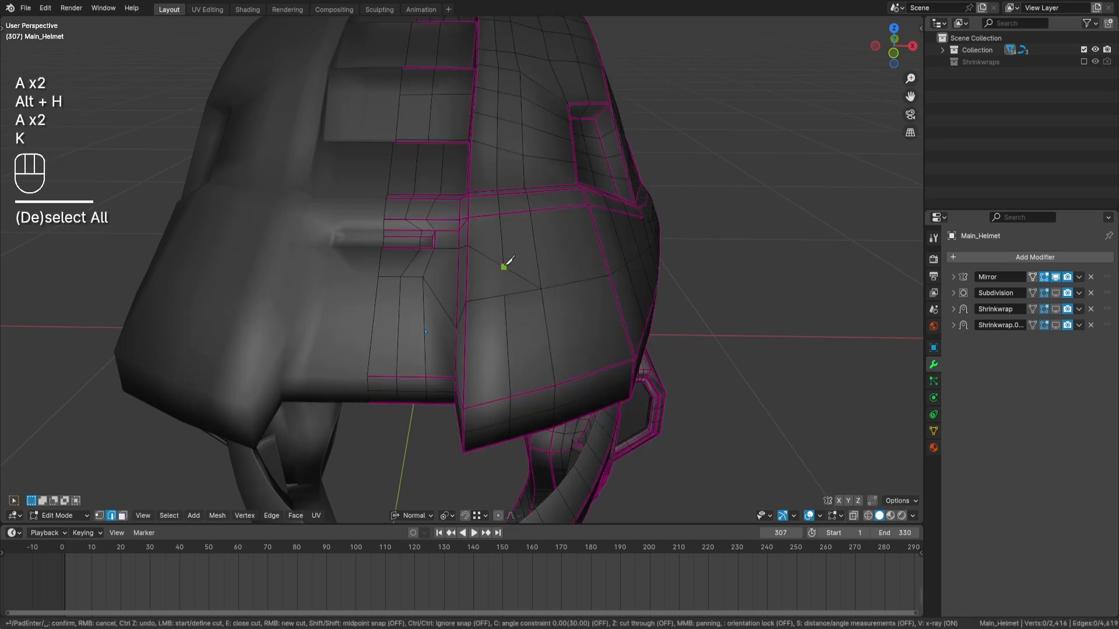
click(505, 294)
key(Return)
middle_drag(506, 295, 500, 317)
key(a)
key(a)
click(499, 317)
key(ctrl+x)
key(a)
key(a)
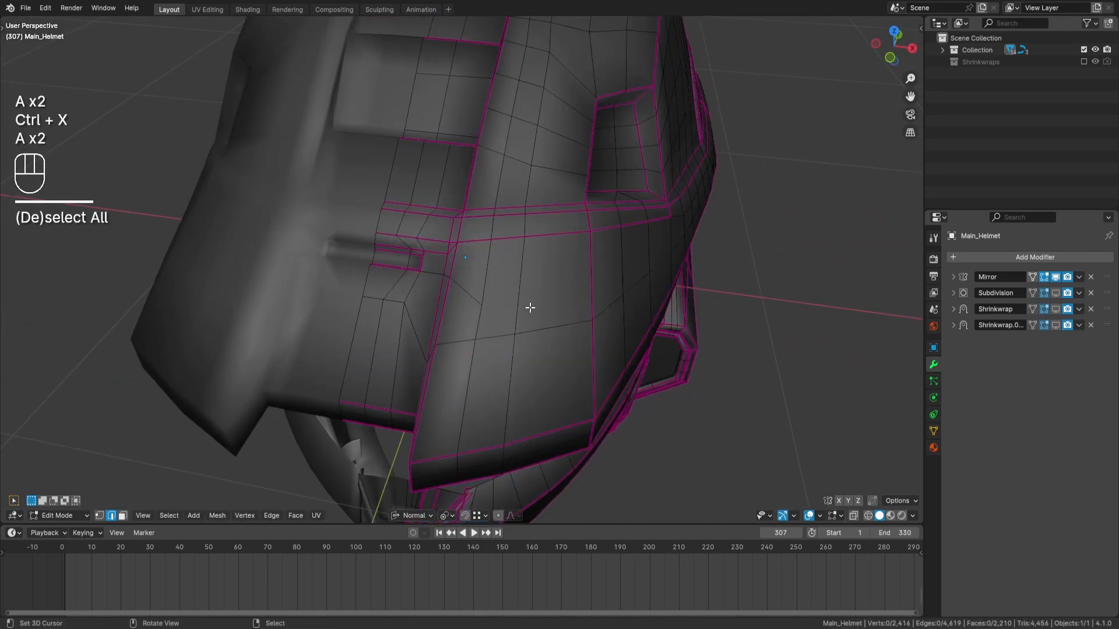
Step: Evenly space the vertices of the two joined edges where the new loop crosses the former triangle
click(479, 323)
key(q)
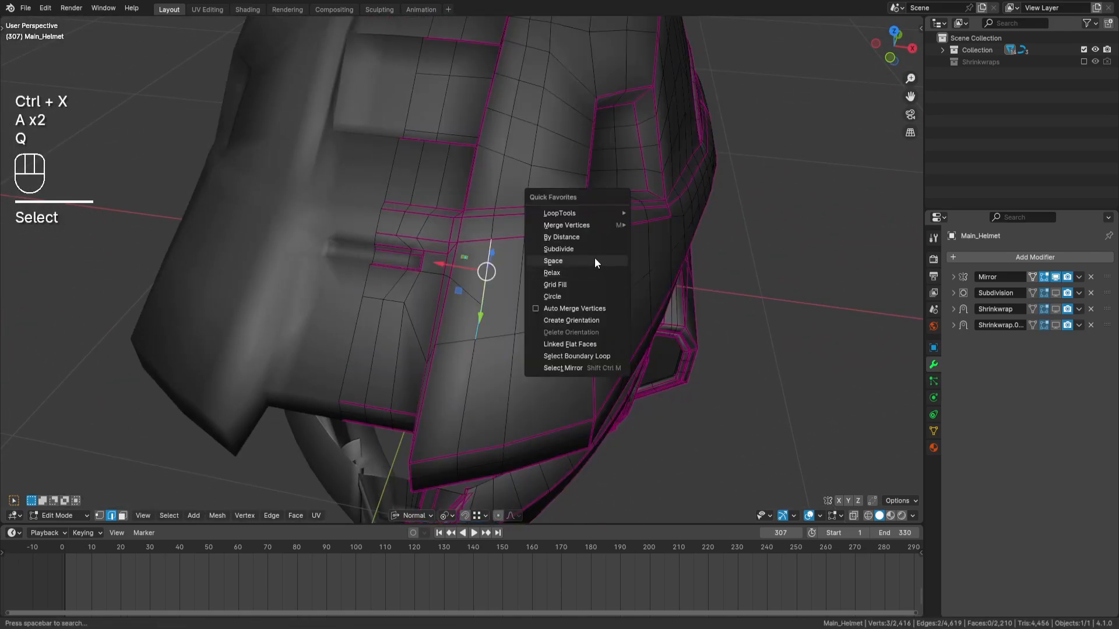
key(a)
Step: Inspect the brim, recess and underside with the Subdivision modifier shown in the viewport, toggling the overlays, and turn its viewport display back off
middle_drag(657, 282, 502, 254)
middle_drag(747, 291, 699, 278)
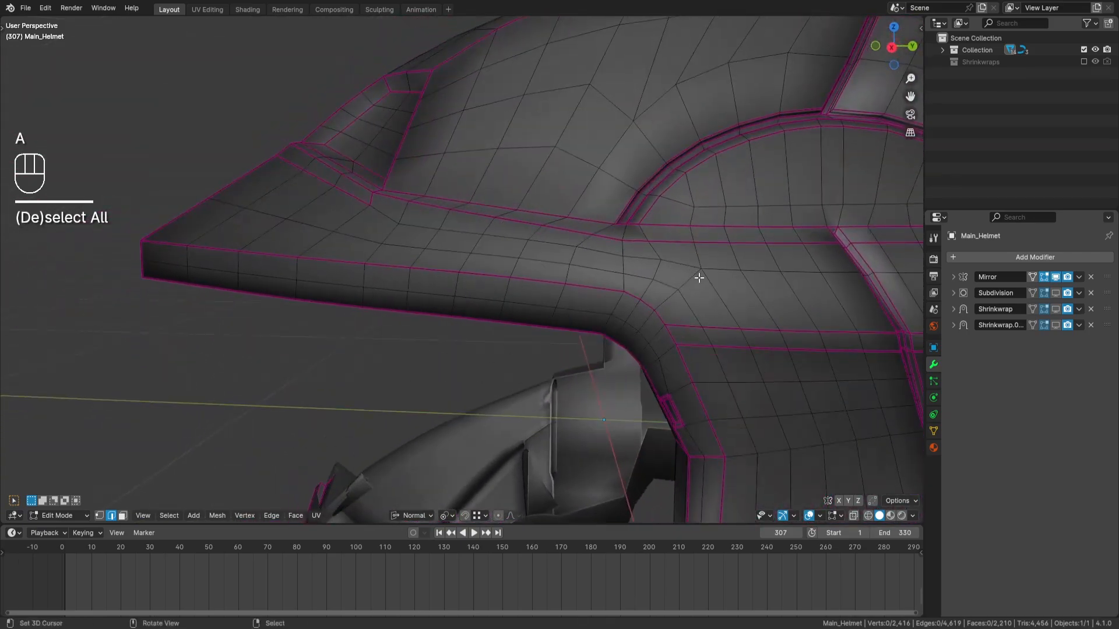
middle_drag(634, 289, 680, 312)
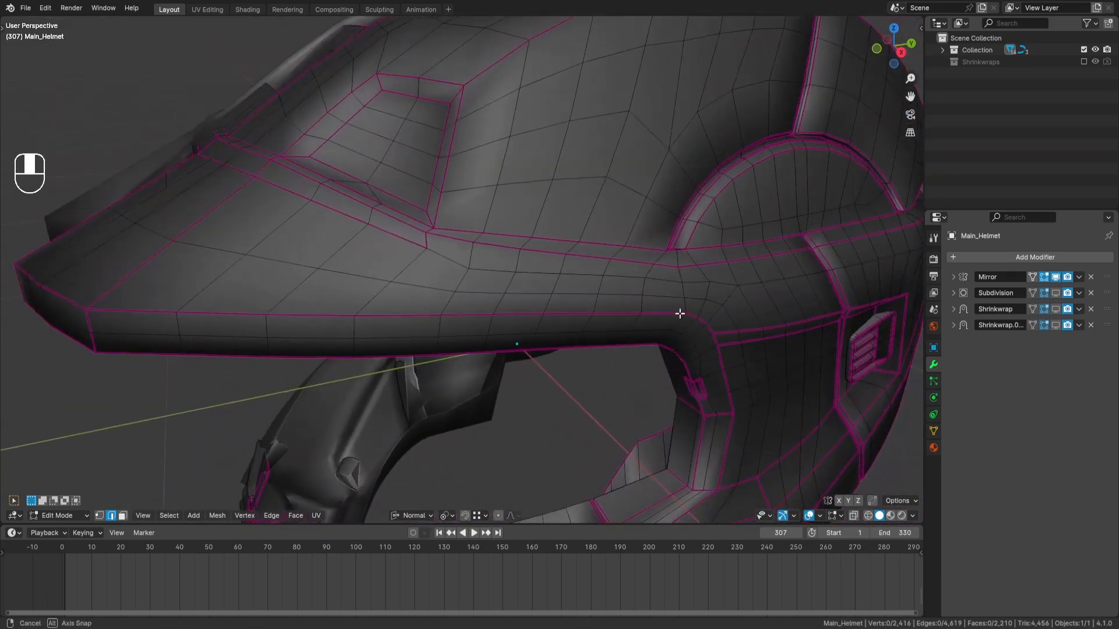
shift+middle_drag(360, 311, 487, 339)
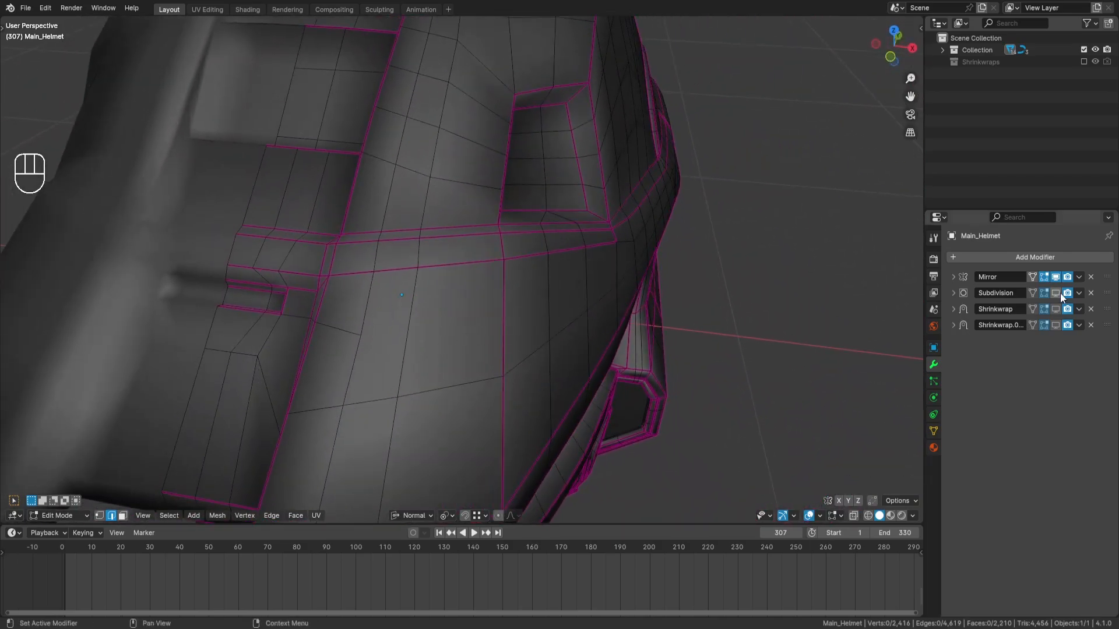
middle_drag(411, 348, 545, 296)
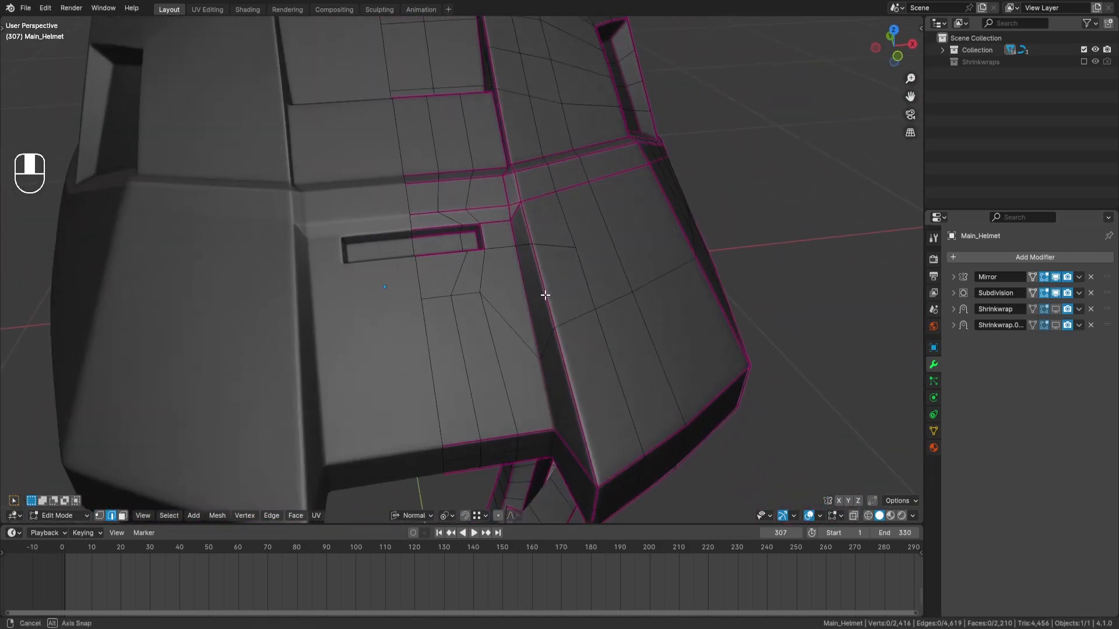
click(809, 516)
middle_drag(722, 364, 671, 378)
click(809, 516)
middle_drag(577, 327, 599, 323)
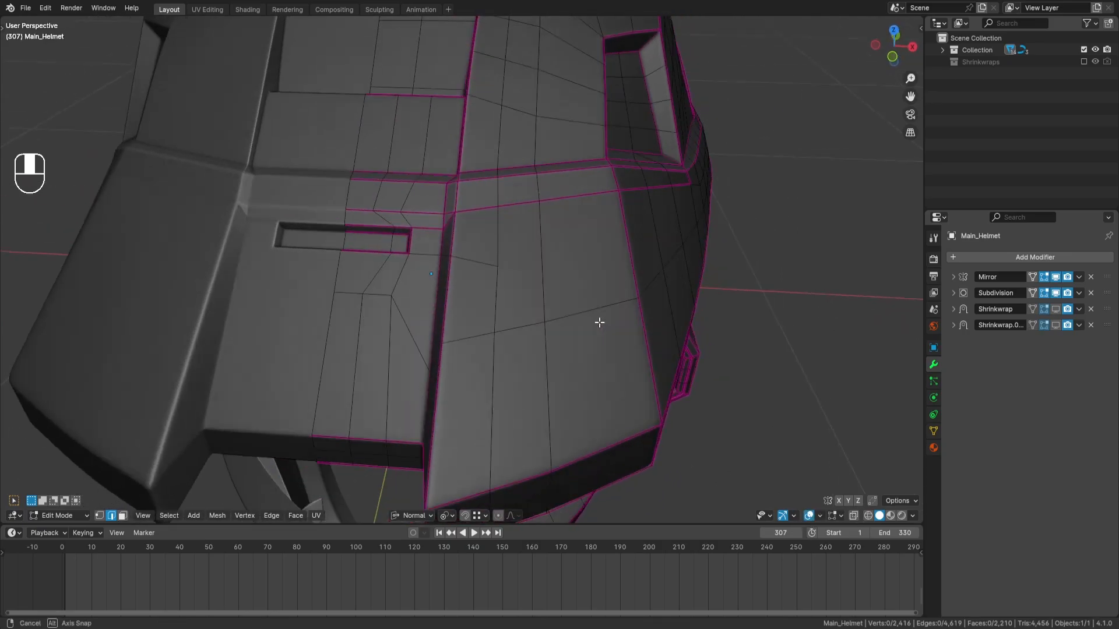
key(a)
key(a)
scroll(592, 328, down, 4)
middle_drag(584, 271, 551, 292)
scroll(563, 274, up, 4)
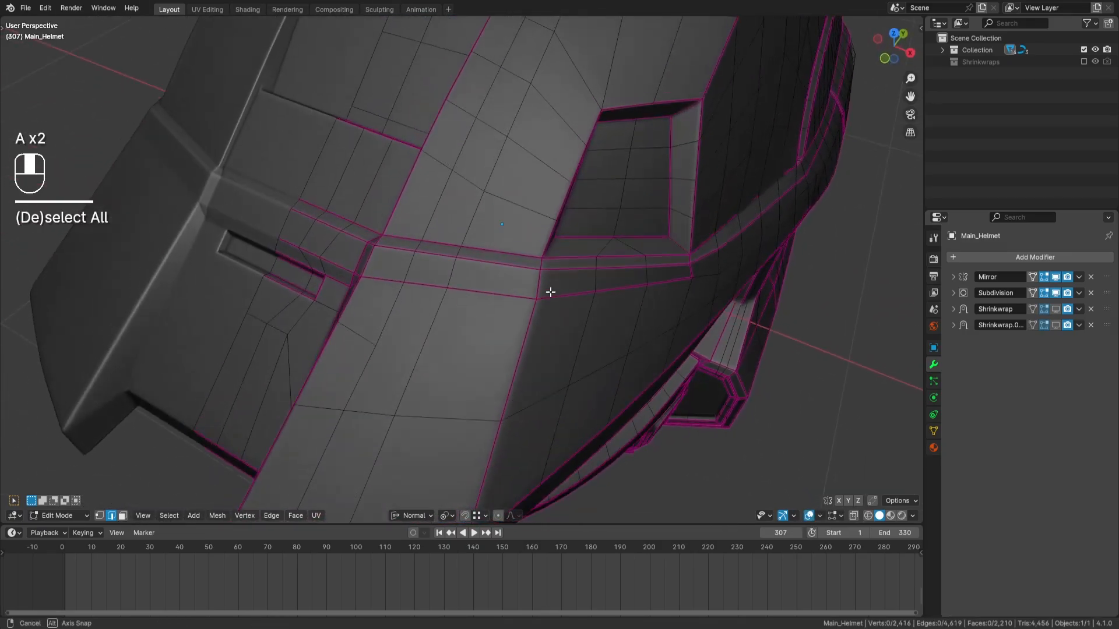
scroll(518, 259, down, 3)
middle_drag(527, 337, 556, 197)
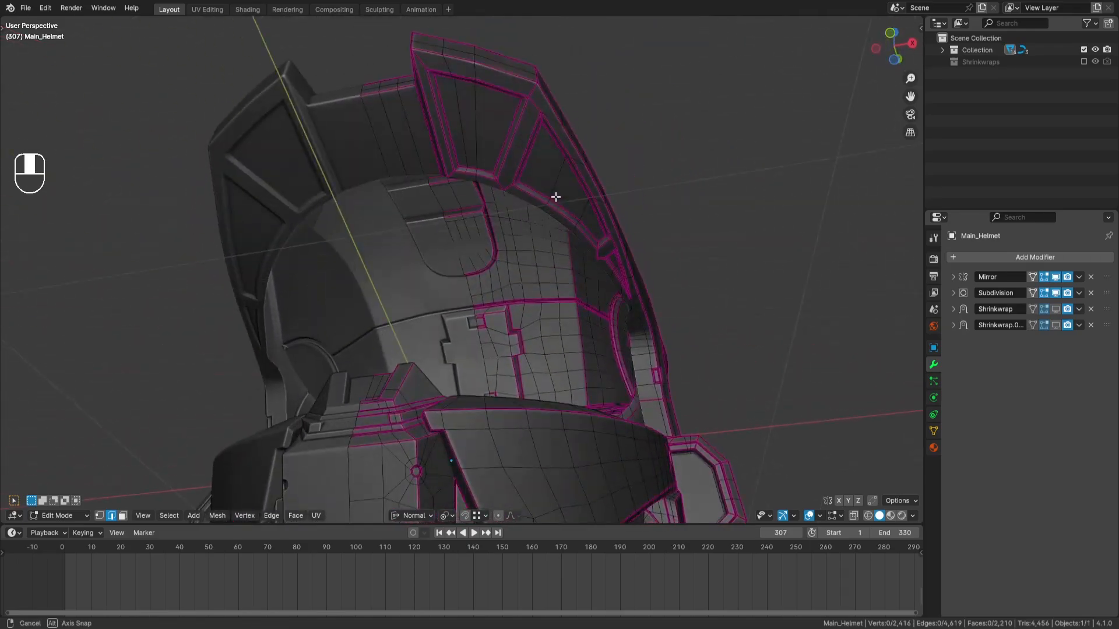
click(1055, 293)
Step: Select the three short edge rows at the inner end of the brim underside's inset panel, next to the helmet opening
scroll(491, 213, up, 2)
shift+middle_drag(488, 152, 480, 112)
shift+middle_drag(483, 181, 471, 250)
scroll(471, 250, up, 2)
ctrl+right_click(511, 283)
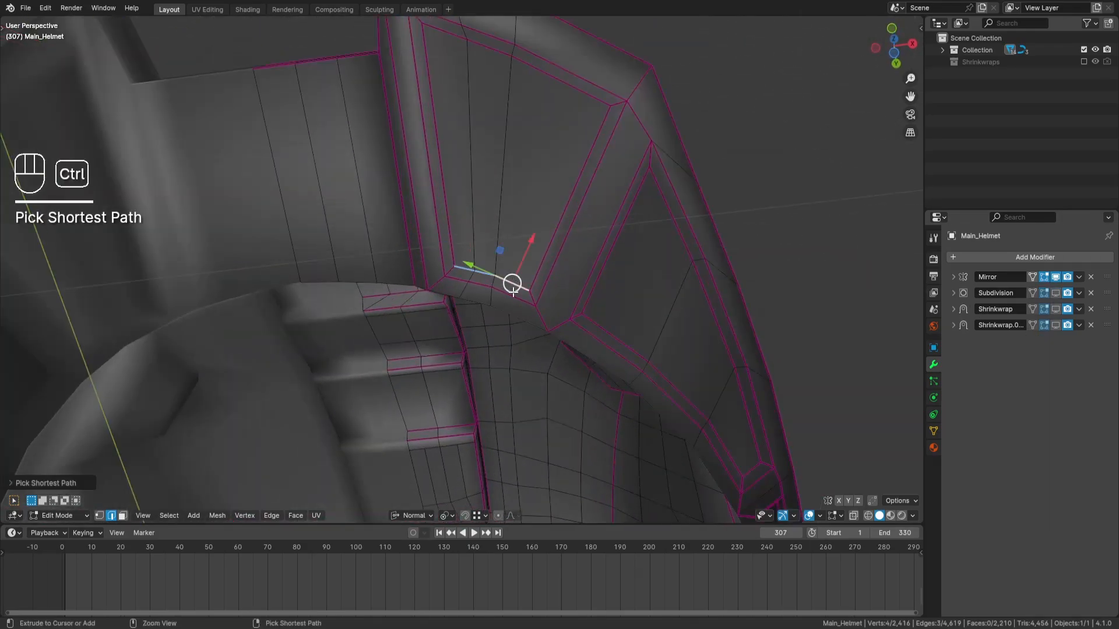
shift+right_click(513, 296)
ctrl+right_click(450, 282)
shift+right_click(444, 295)
ctrl+right_click(518, 318)
Step: Add the two edge rows at the inset panel's outer end and the row along the brim's underside rim to the selection
shift+middle_drag(524, 229, 504, 329)
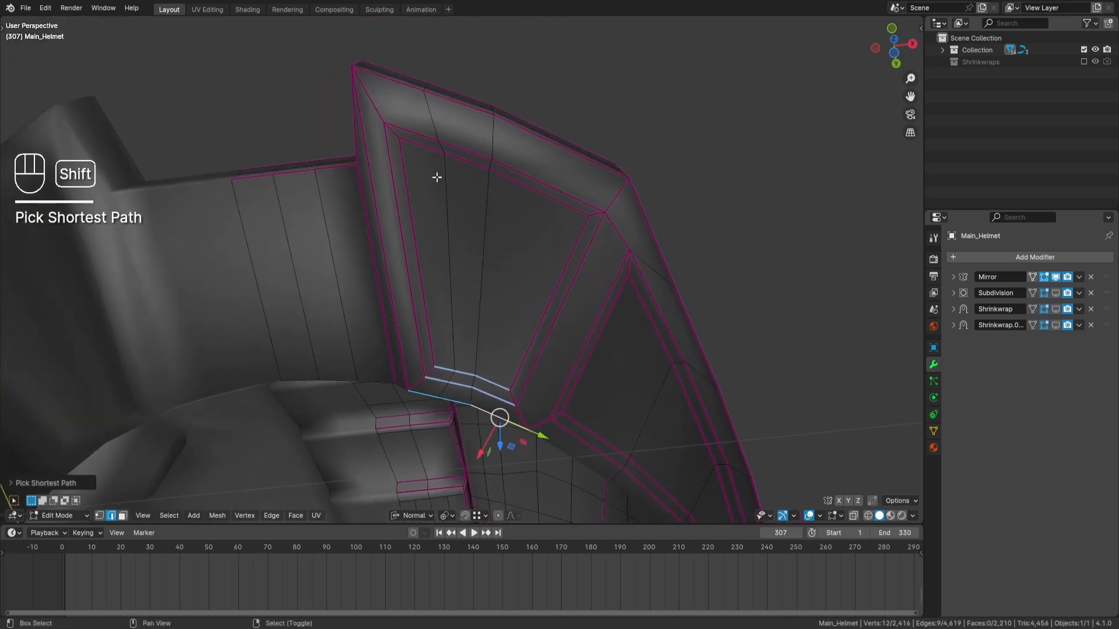
shift+right_click(423, 147)
ctrl+right_click(546, 197)
shift+right_click(549, 185)
ctrl+right_click(417, 132)
shift+right_click(393, 80)
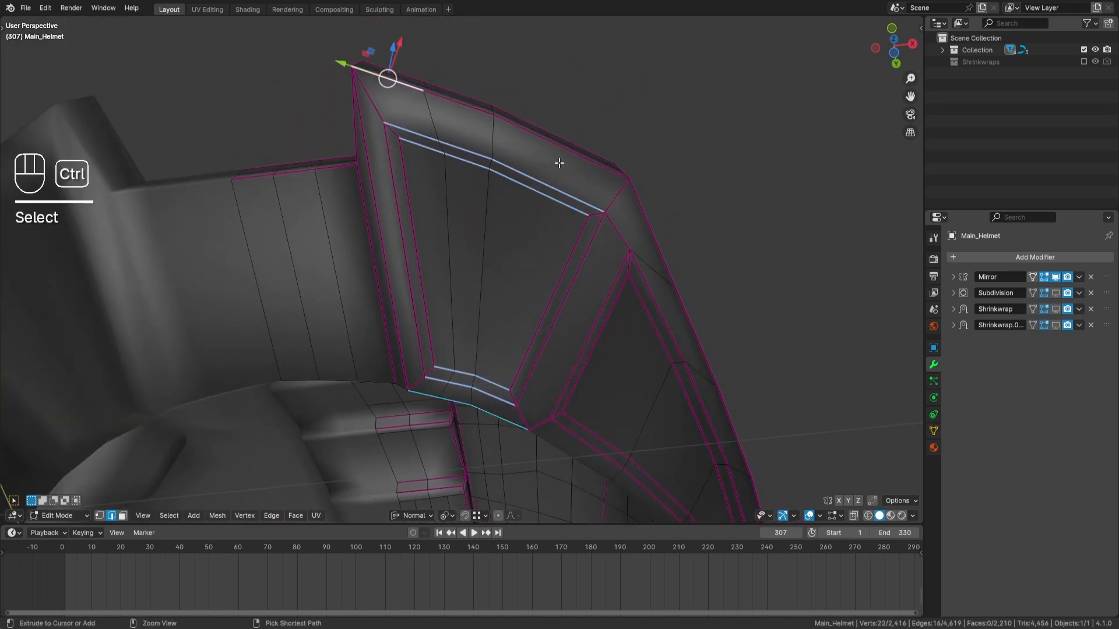
ctrl+right_click(559, 152)
Step: Add the two edge rows along the brim's front edge and the row across the middle of its top to the selection
middle_drag(560, 155, 550, 372)
shift+right_click(553, 201)
ctrl+right_click(395, 157)
shift+right_click(396, 137)
ctrl+right_click(574, 190)
shift+right_click(408, 311)
ctrl+right_click(531, 304)
Step: Add the three edge rows of the crease band between the brim and the upper shell to the selection
shift+right_click(443, 206)
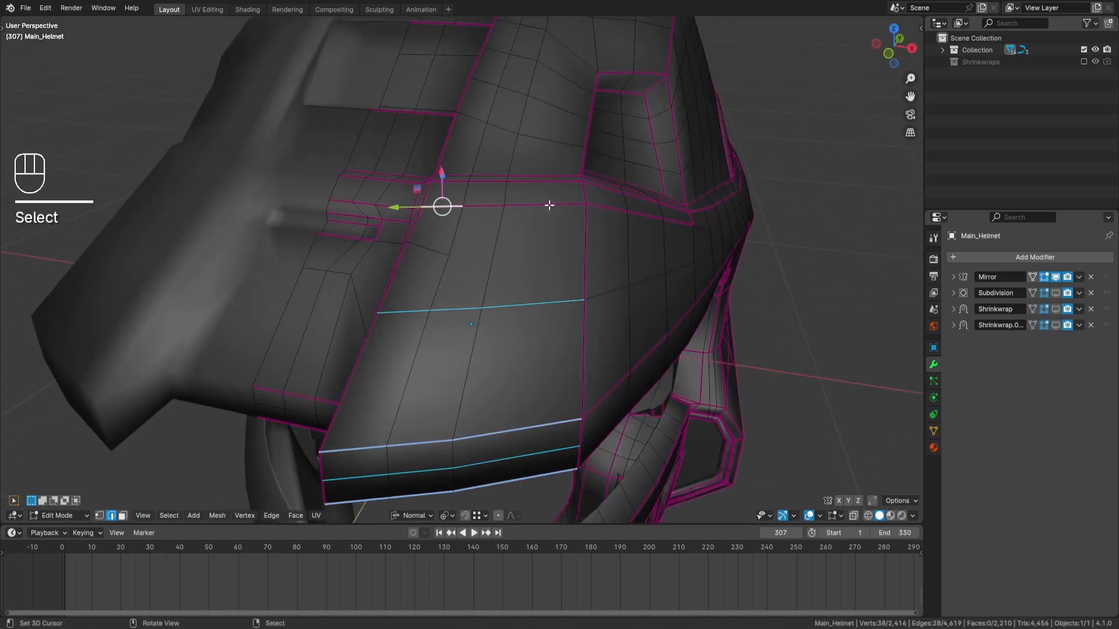
ctrl+right_click(545, 204)
shift+right_click(545, 182)
ctrl+right_click(449, 181)
shift+right_click(452, 175)
ctrl+right_click(545, 175)
Step: Add the five edge rows crossing the upper shell beside and just behind the side recess to the selection
middle_drag(562, 155, 551, 222)
shift+right_click(568, 133)
shift+middle_drag(568, 134, 540, 231)
ctrl+right_click(470, 201)
shift+right_click(472, 142)
ctrl+right_click(560, 184)
shift+right_click(567, 140)
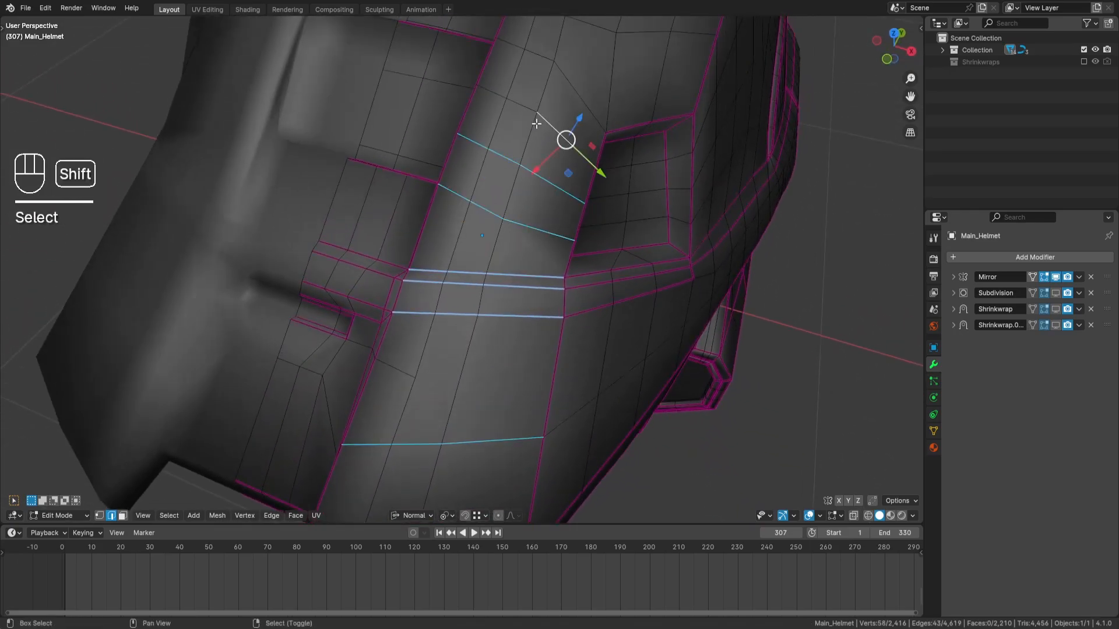
ctrl+right_click(492, 91)
shift+middle_drag(524, 69, 549, 277)
shift+right_click(474, 215)
ctrl+right_click(534, 263)
shift+right_click(659, 309)
ctrl+right_click(496, 225)
middle_drag(711, 300, 732, 307)
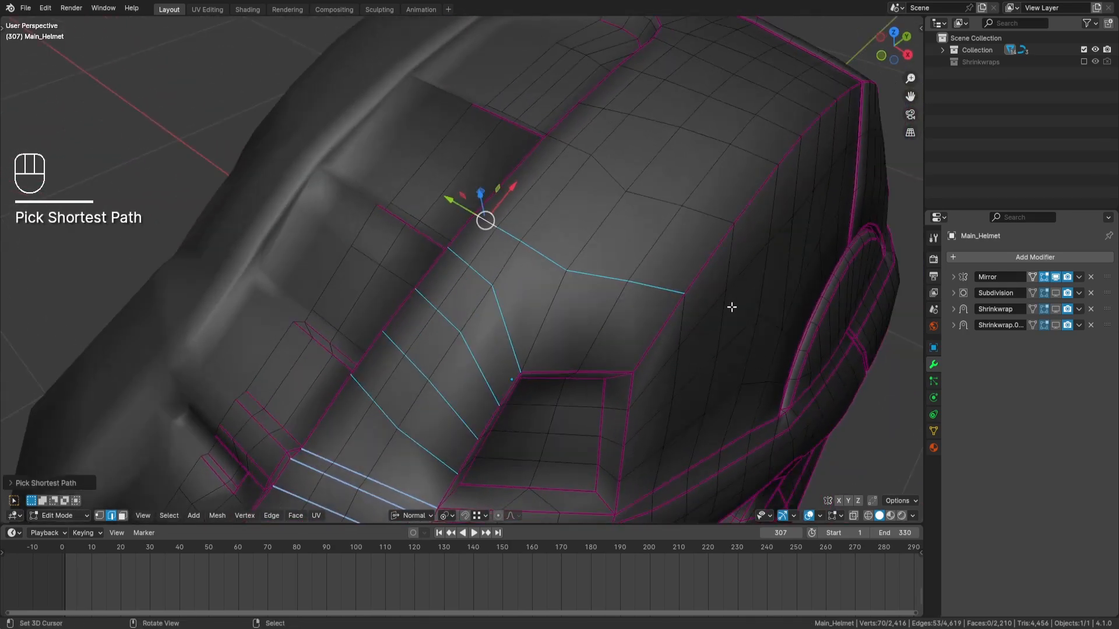
Step: Try spacing the vertices of the selected edge rows evenly, and undo it
key(q)
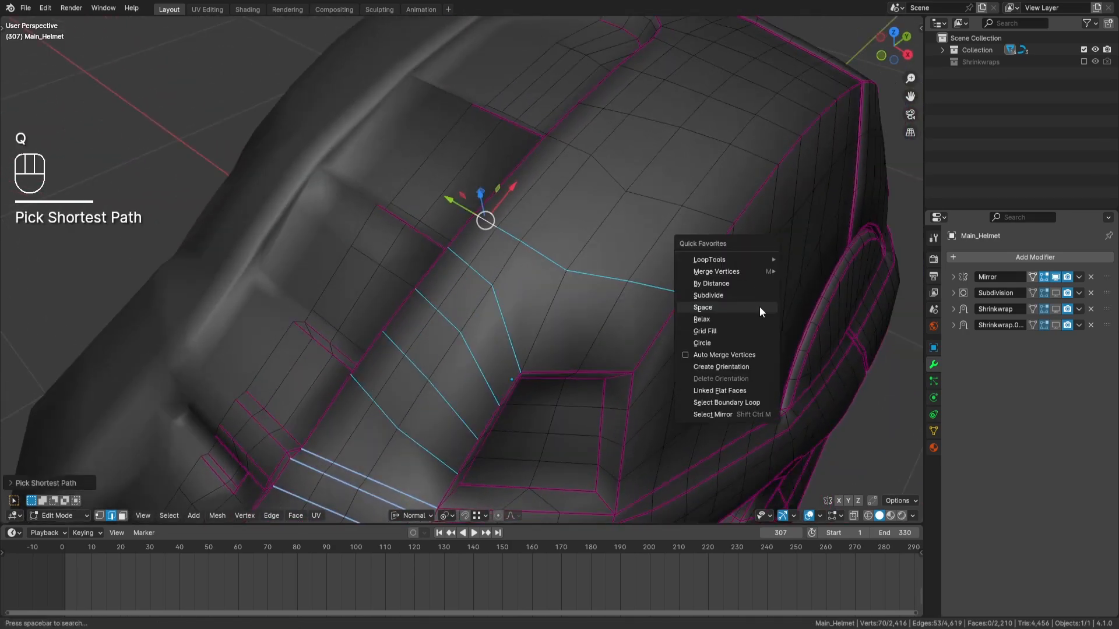
click(759, 307)
middle_drag(759, 307, 635, 295)
key(ctrl+z)
Step: Add the following three edge rows crossing the upper shell, up to the start of the slot's rounded end, to the selection
shift+middle_drag(679, 190, 649, 233)
shift+right_click(646, 238)
ctrl+right_click(515, 176)
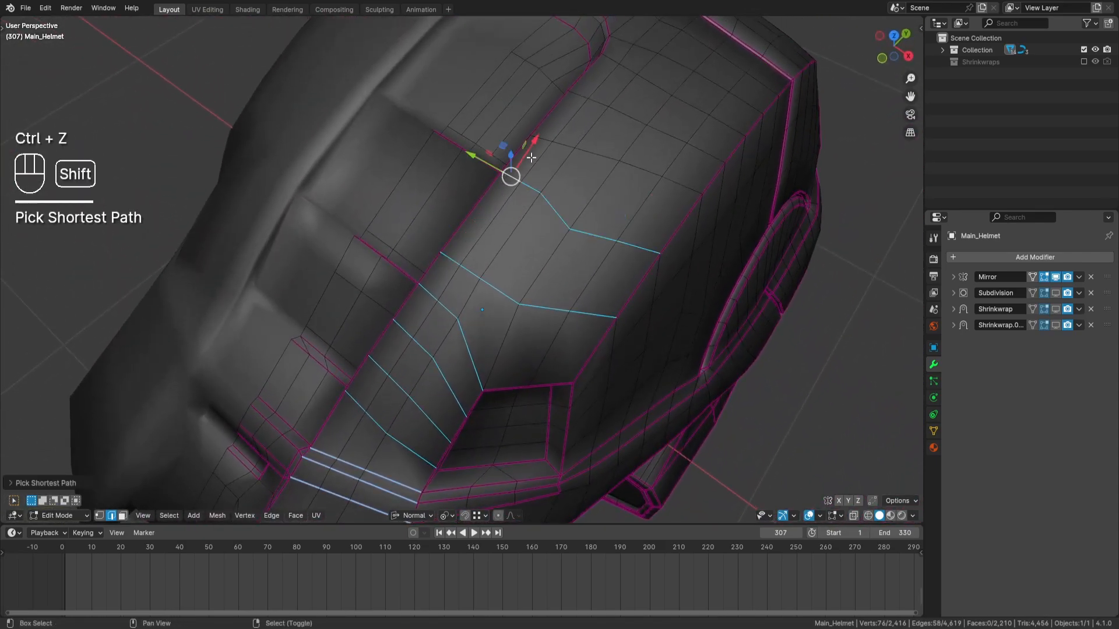
shift+right_click(537, 144)
ctrl+right_click(683, 177)
shift+middle_drag(711, 147, 623, 225)
shift+right_click(623, 225)
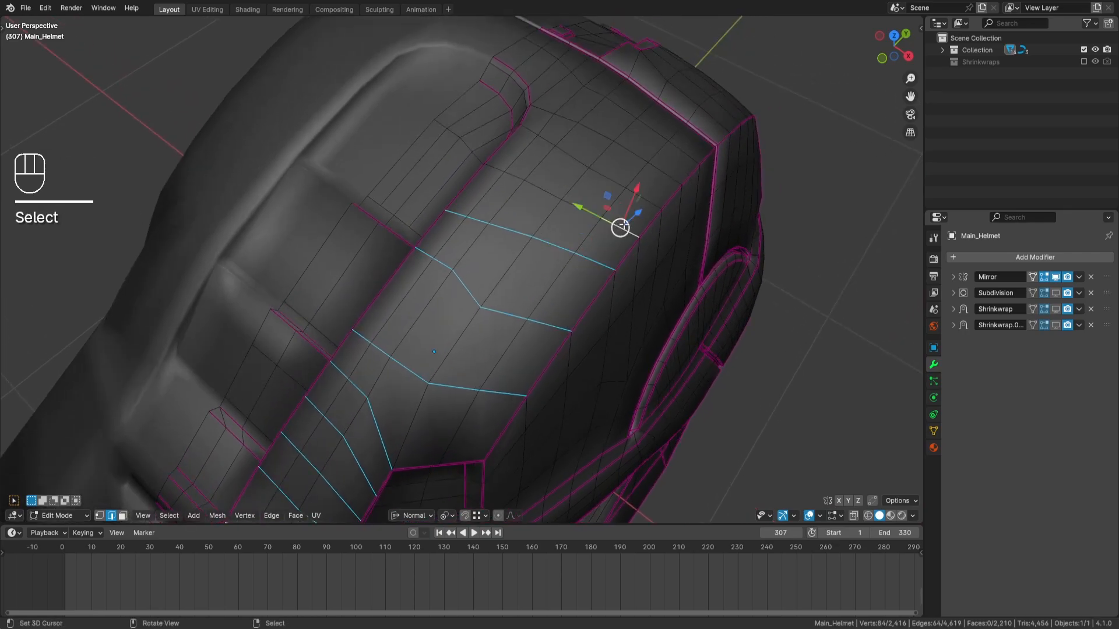
ctrl+right_click(492, 170)
Step: Add the three edge rows from the slot's rounded end to just ahead of the seam to the selection
shift+right_click(544, 135)
key(ctrl+z)
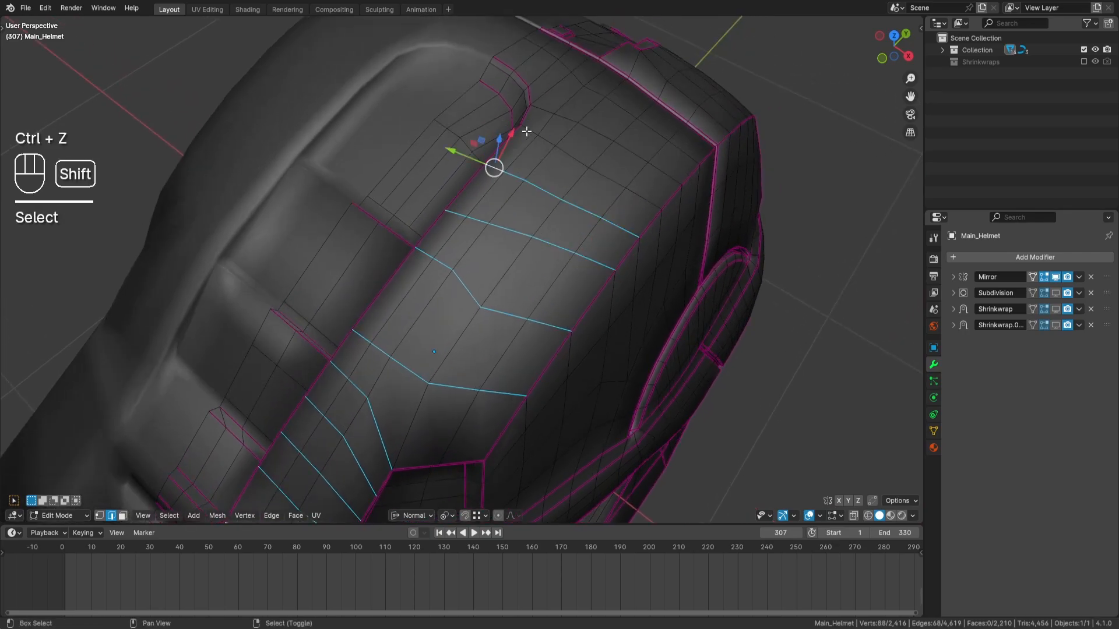
shift+right_click(528, 130)
ctrl+right_click(645, 199)
shift+right_click(664, 172)
ctrl+right_click(546, 113)
shift+middle_drag(621, 178, 497, 292)
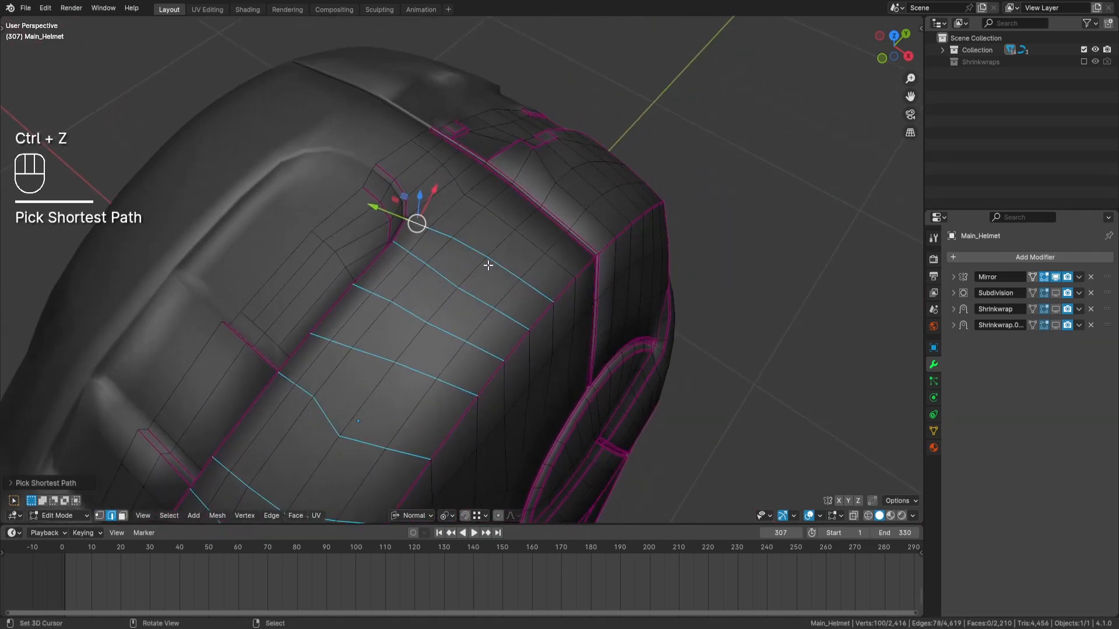
middle_drag(467, 153, 467, 178)
shift+right_click(459, 155)
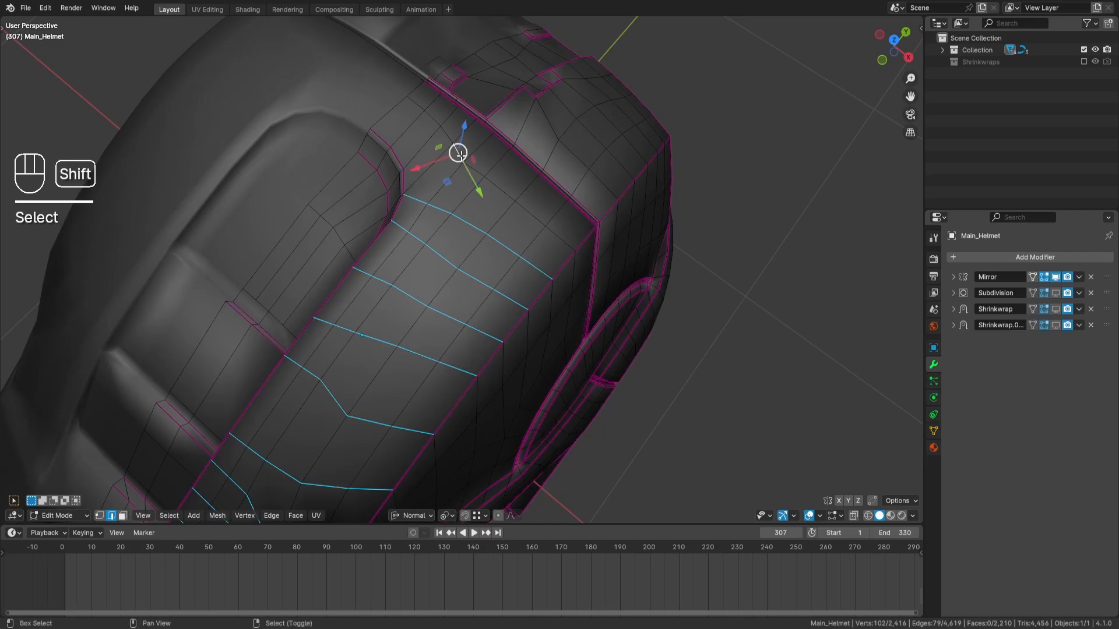
ctrl+right_click(569, 242)
Step: Add the shell's edge row along the seam and the parallel row inside its groove to the selection, excluding the stray crossing edge
middle_drag(572, 243, 429, 206)
middle_drag(543, 344, 554, 373)
shift+middle_drag(553, 373, 550, 339)
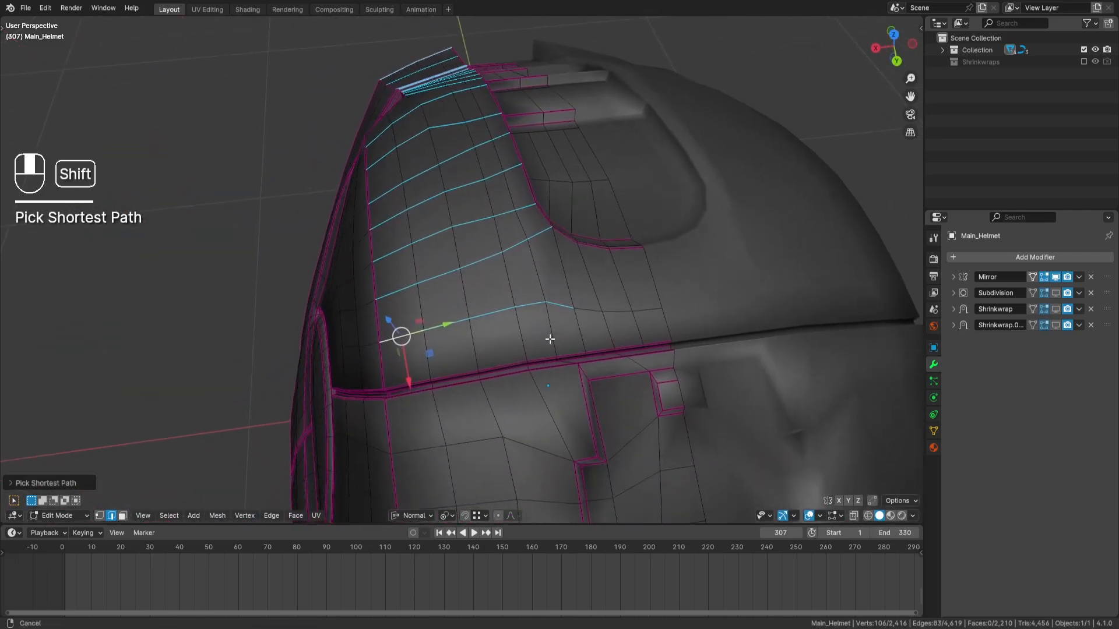
scroll(549, 340, up, 1)
shift+right_click(409, 410)
ctrl+right_click(601, 367)
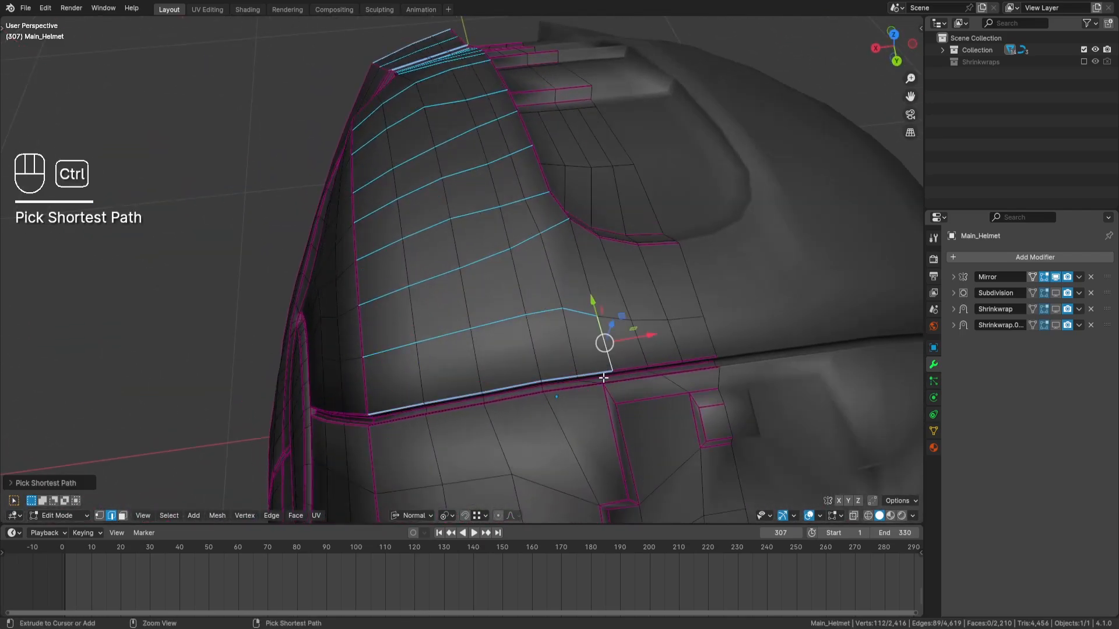
key(ctrl+z)
middle_drag(604, 378, 623, 319)
shift+right_click(617, 342)
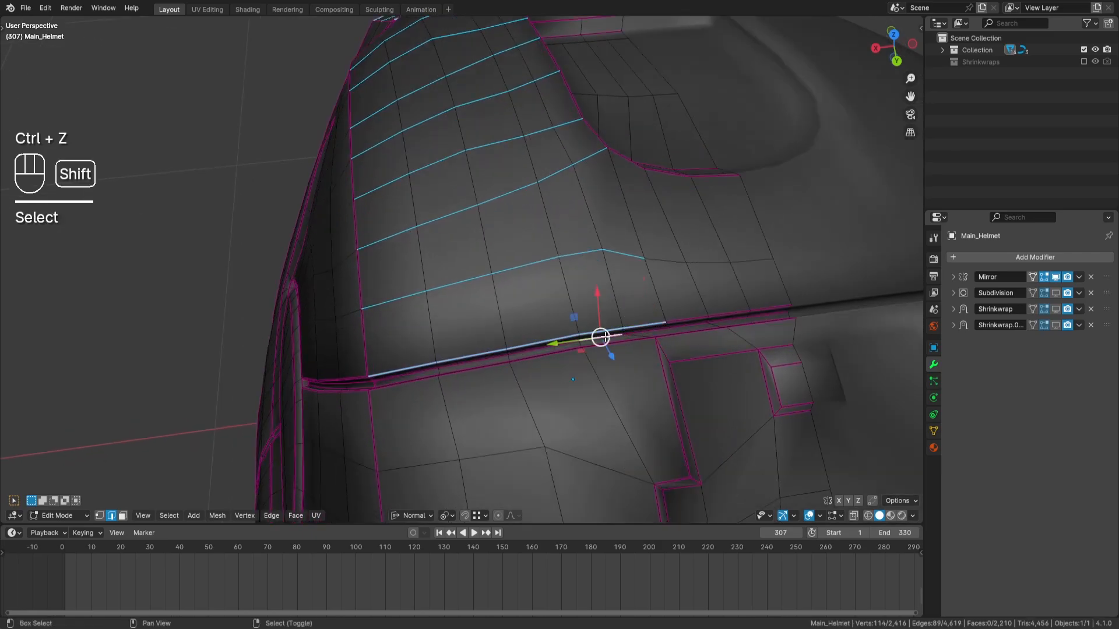
ctrl+right_click(414, 377)
Step: Evenly space and relax the vertices of all the selected edge rows, and clear the selection
key(q)
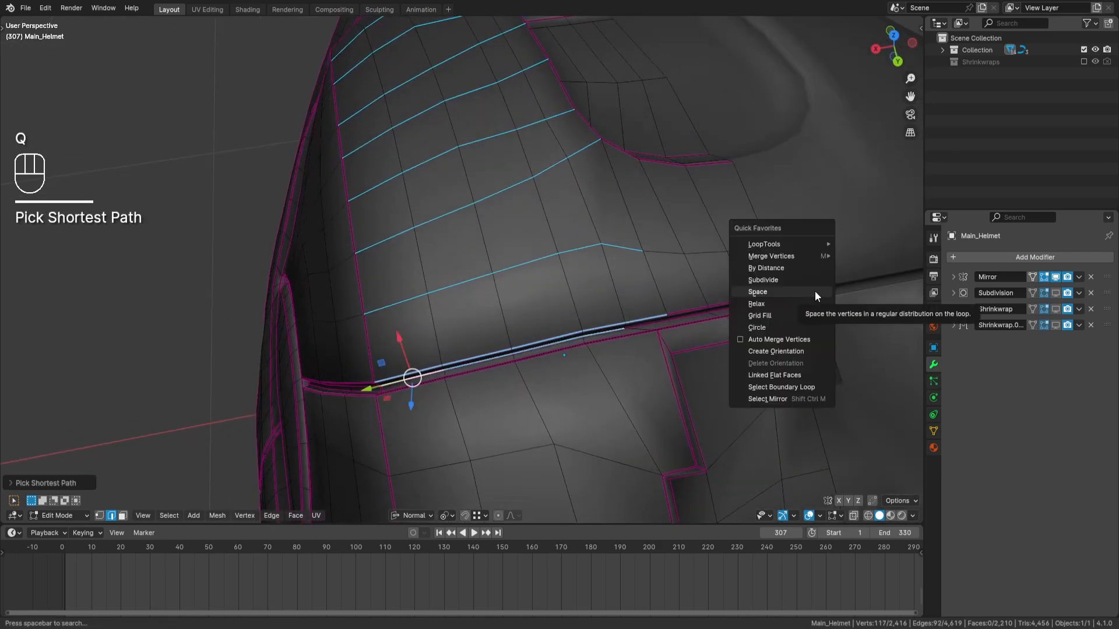
click(815, 291)
middle_drag(814, 292, 642, 292)
key(q)
click(806, 298)
key(a)
key(a)
Step: Select the four-edge row inside the seam groove, space its vertices evenly, relax it, and clear the selection
shift+middle_drag(642, 291, 624, 254)
scroll(624, 254, up, 2)
click(352, 330)
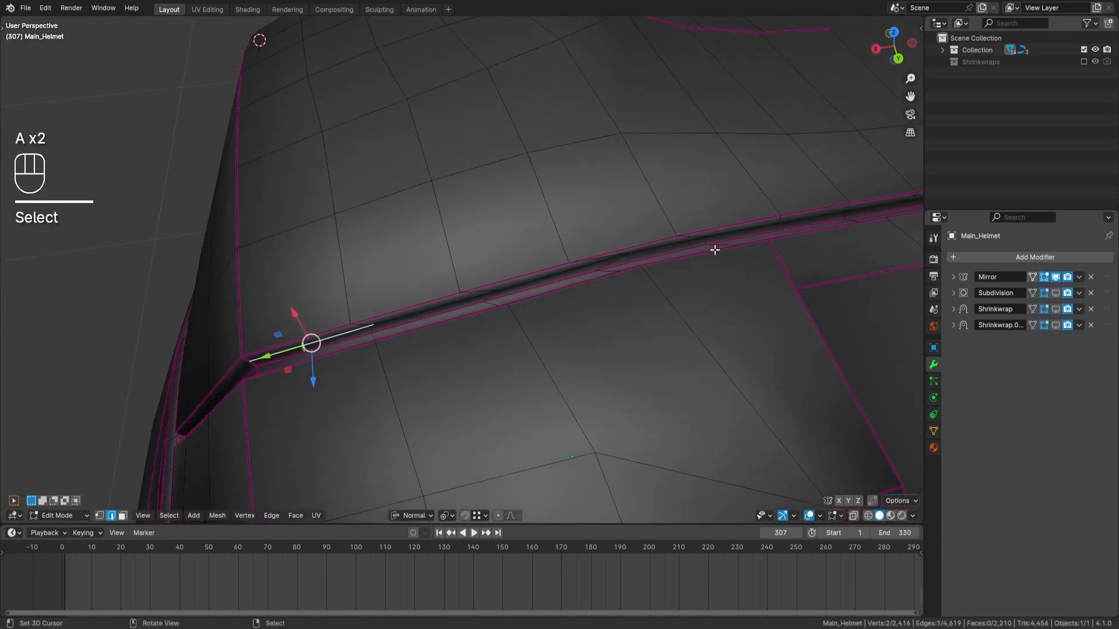
ctrl+click(715, 250)
key(q)
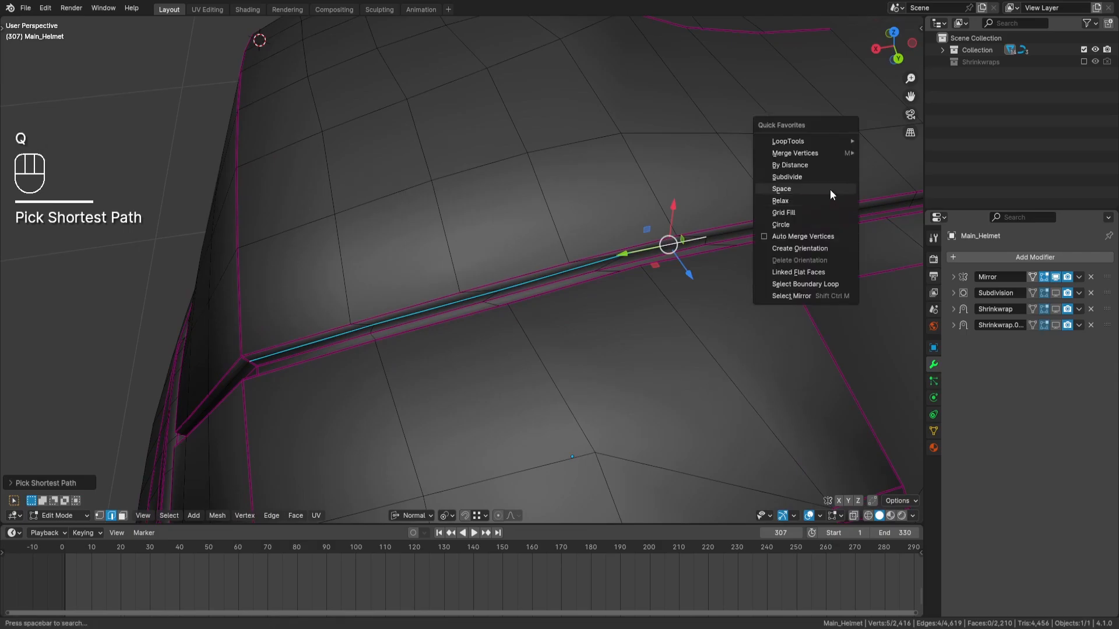
click(830, 190)
key(q)
click(827, 201)
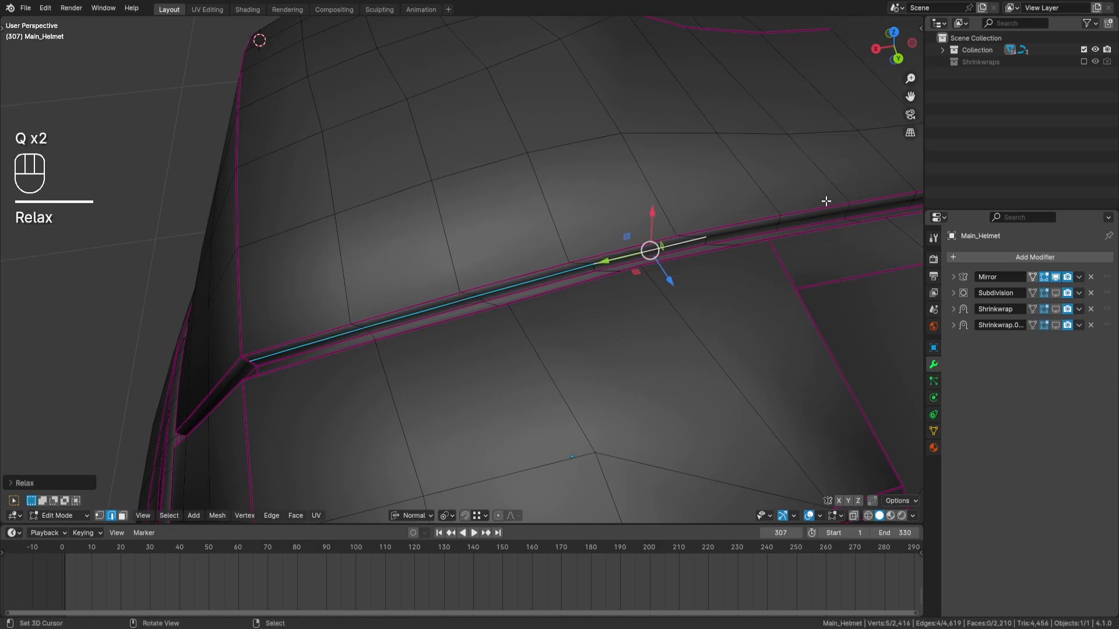
key(a)
key(a)
Step: Select the cross edge row behind the recessed panel from the upper shell down to the brim, and slide it evenly, flipped, toward the recess
middle_drag(794, 220, 518, 263)
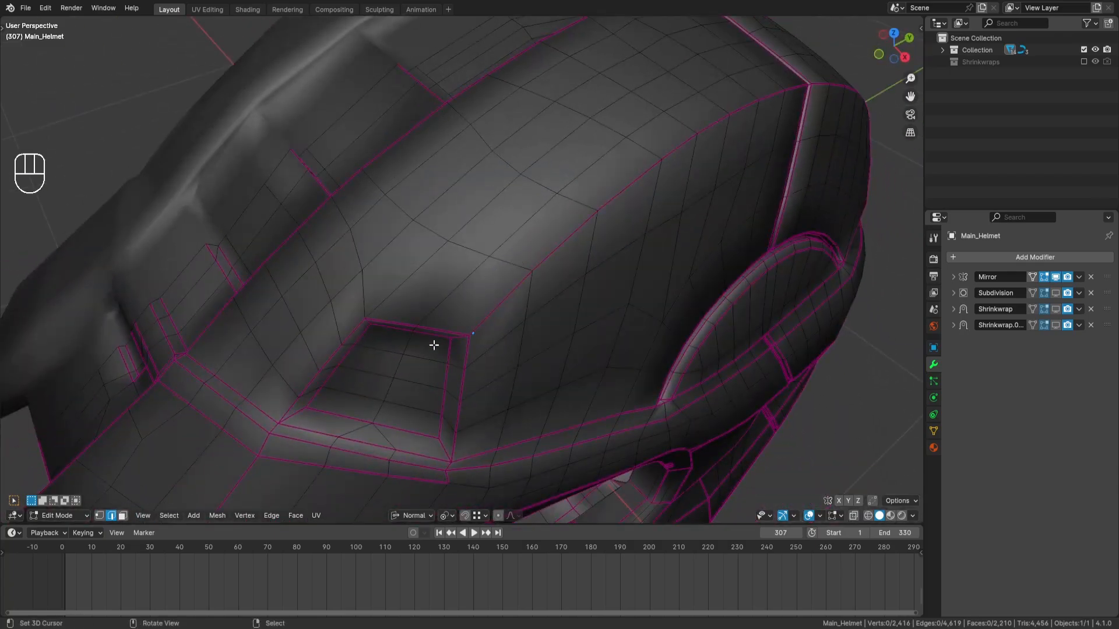
middle_drag(539, 329, 520, 286)
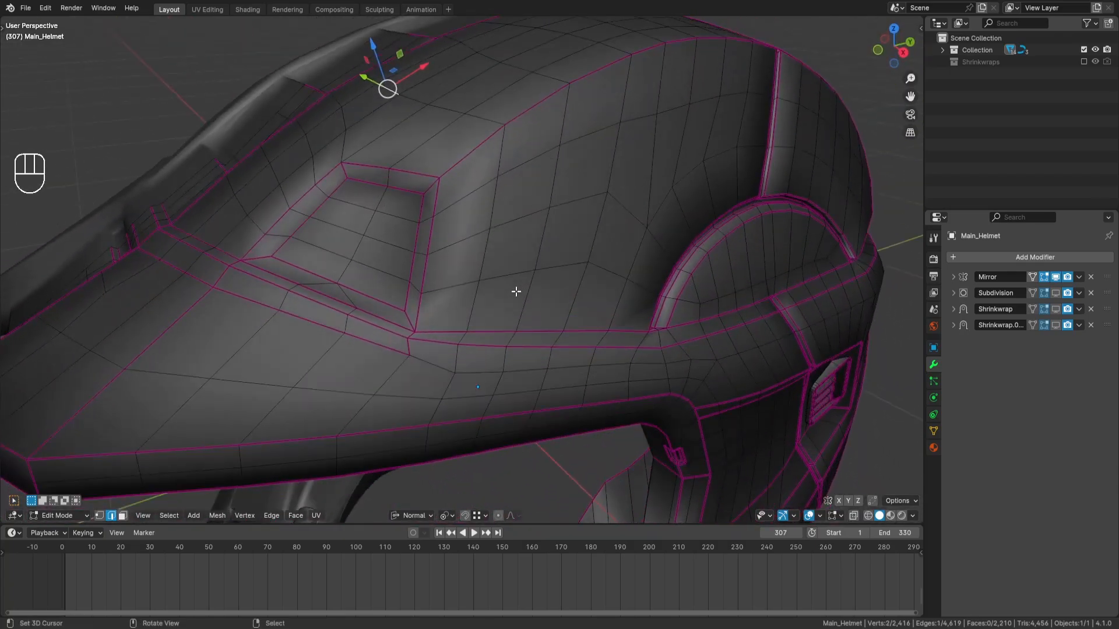
ctrl+click(468, 337)
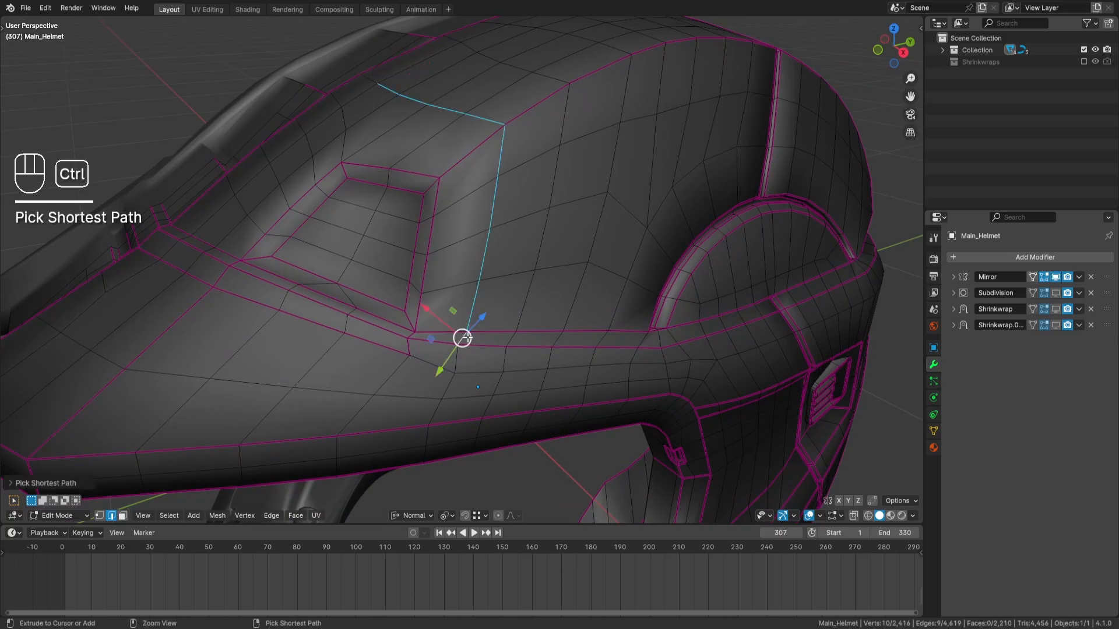
middle_drag(468, 337, 552, 281)
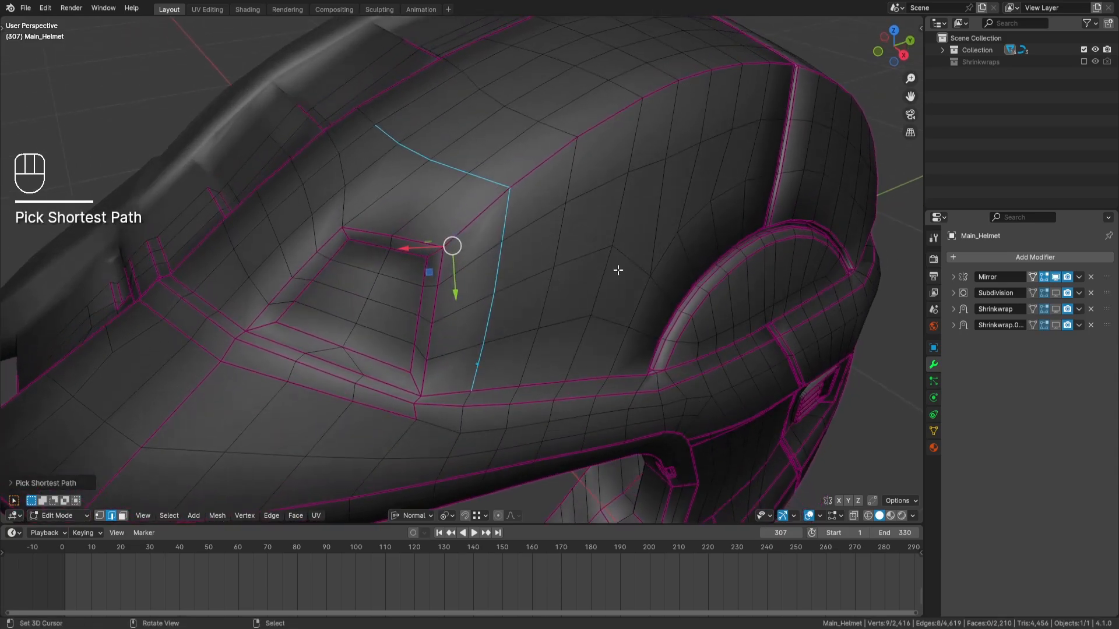
key(g)
key(g)
key(e)
key(f)
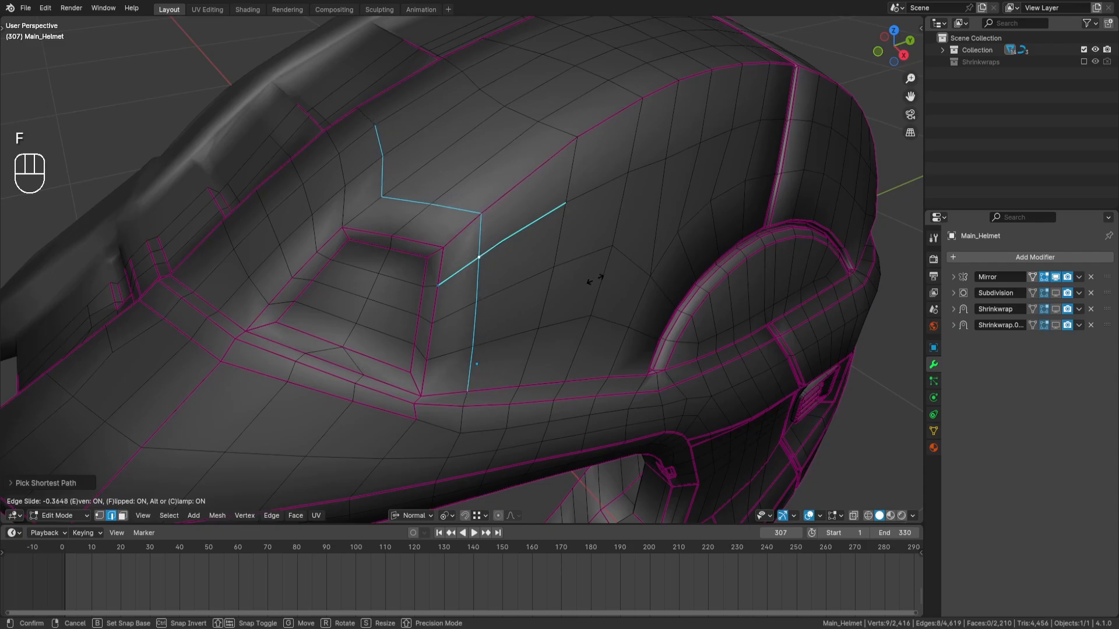
key(Return)
Step: Select the side's upper creased edge row from the slid cross row back to the seam, and try spacing its vertices evenly
ctrl+click(449, 222)
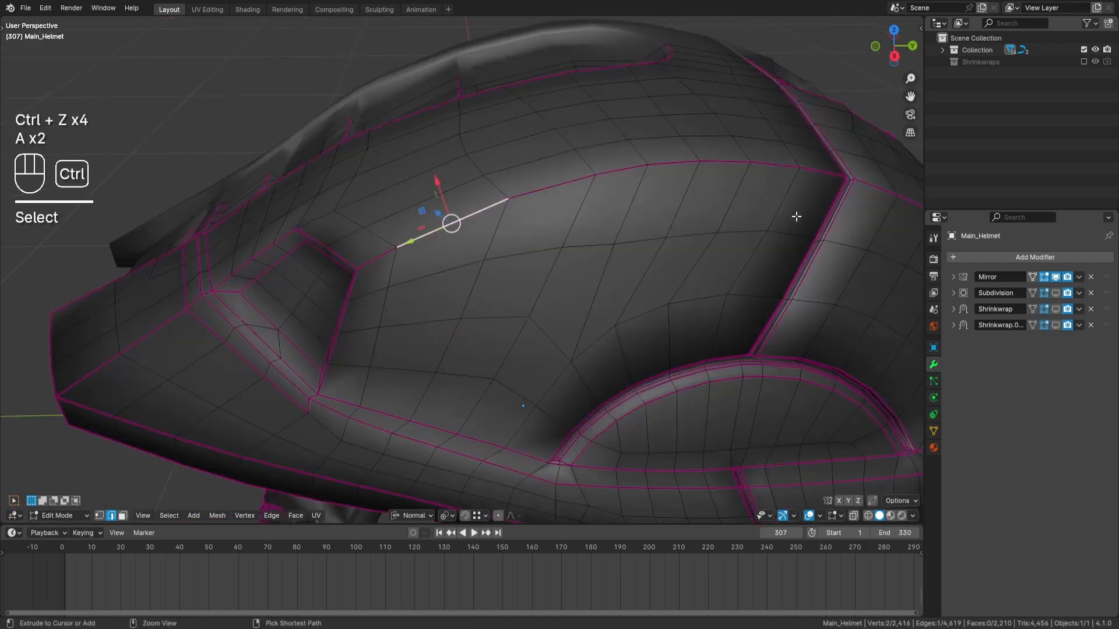
ctrl+click(781, 190)
key(ctrl+z)
ctrl+click(823, 173)
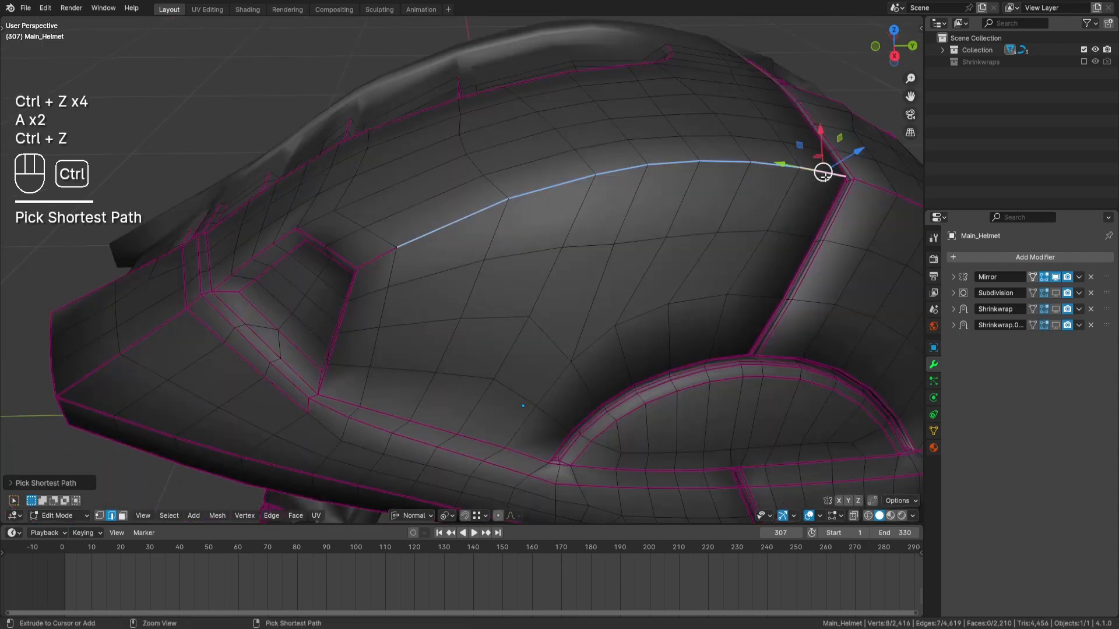
middle_drag(824, 174, 848, 186)
key(q)
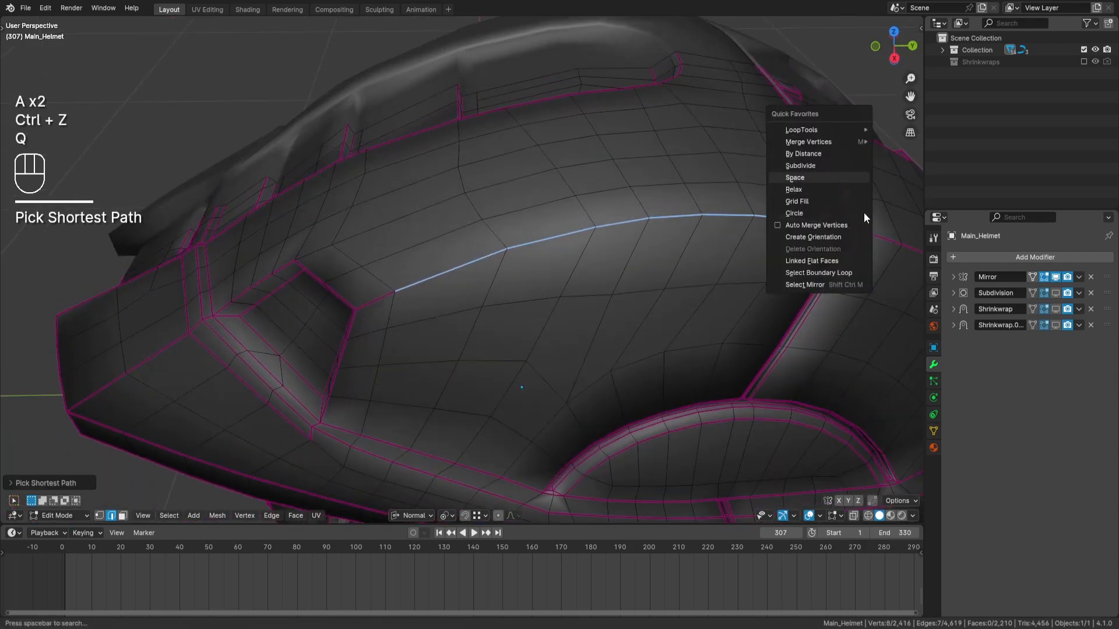
click(795, 178)
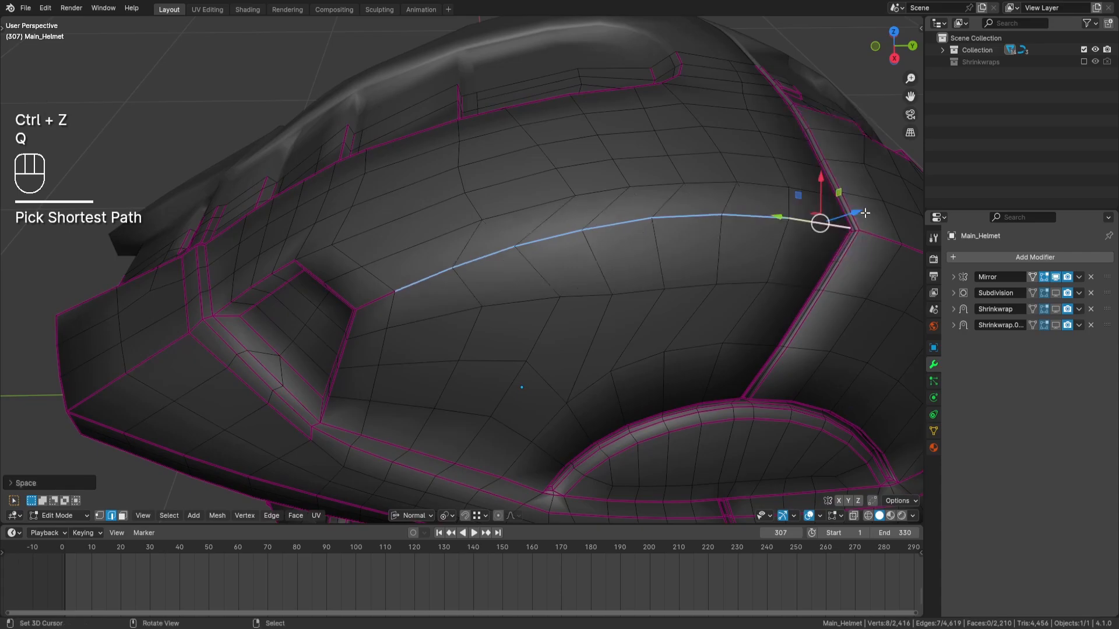
Step: Add the four parallel edge rows above the creased row, running from the slid cross row to the seam, to the selection
shift+click(813, 187)
ctrl+click(452, 230)
shift+click(438, 207)
ctrl+click(786, 161)
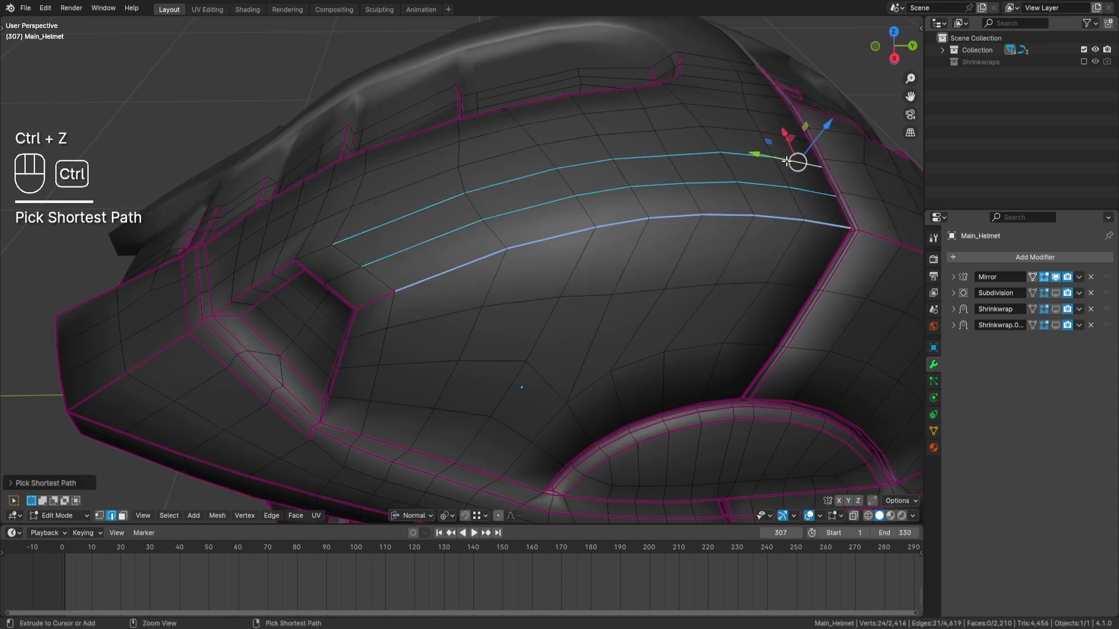
shift+click(790, 135)
ctrl+click(402, 187)
shift+click(397, 162)
ctrl+click(769, 108)
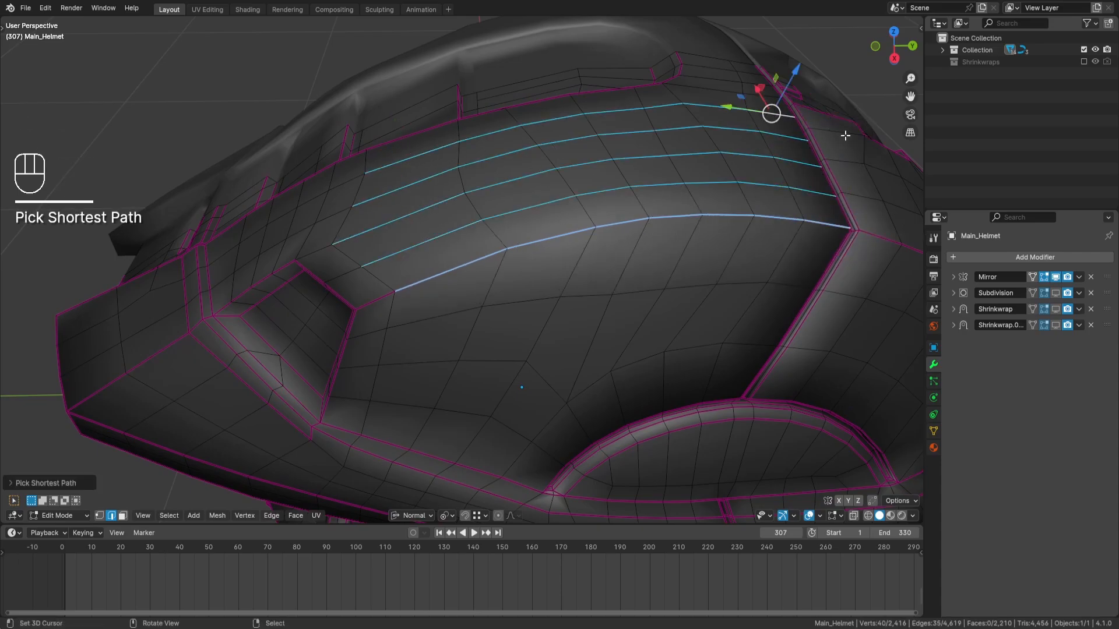
Step: Space the vertices of the selected side-panel edge rows evenly, relax the rows with LoopTools, and clear the selection
key(q)
click(845, 136)
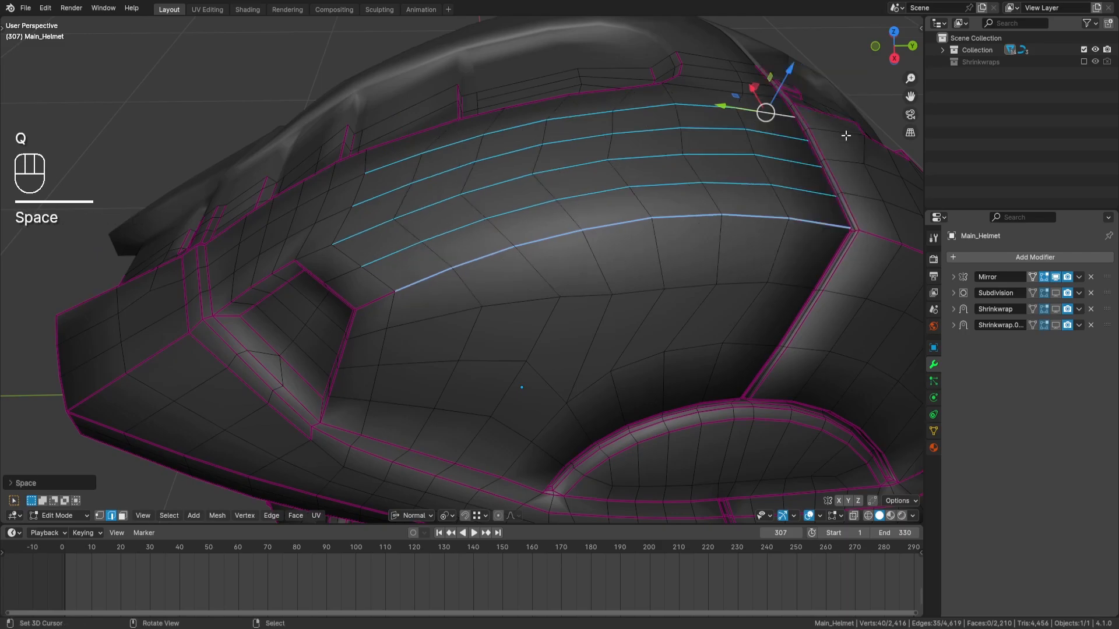
key(q)
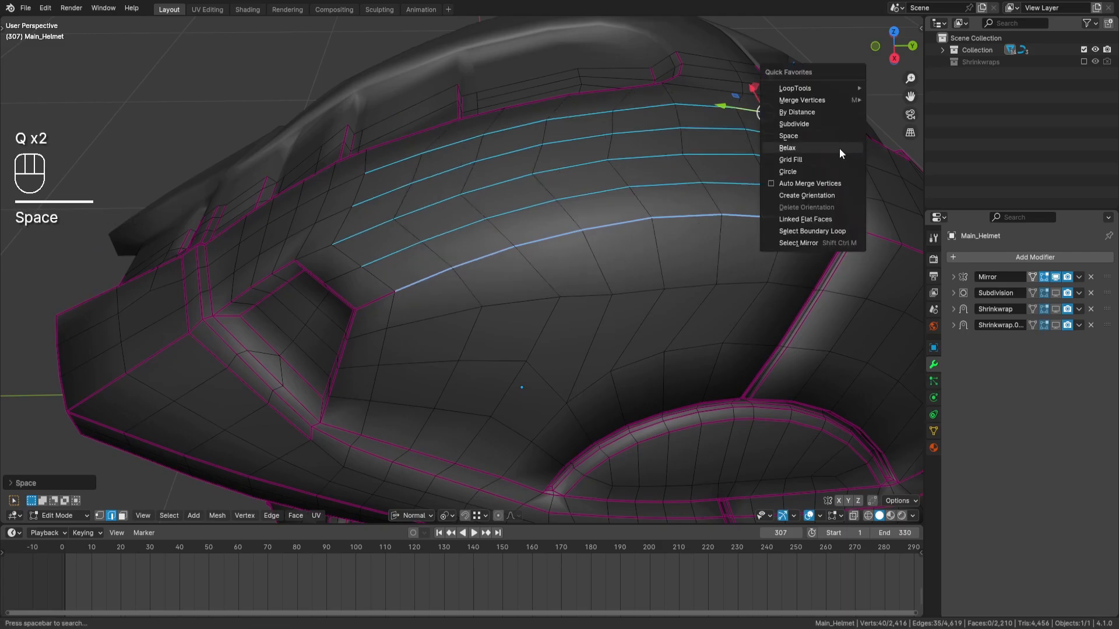
click(839, 148)
middle_drag(839, 148, 753, 211)
key(a)
key(a)
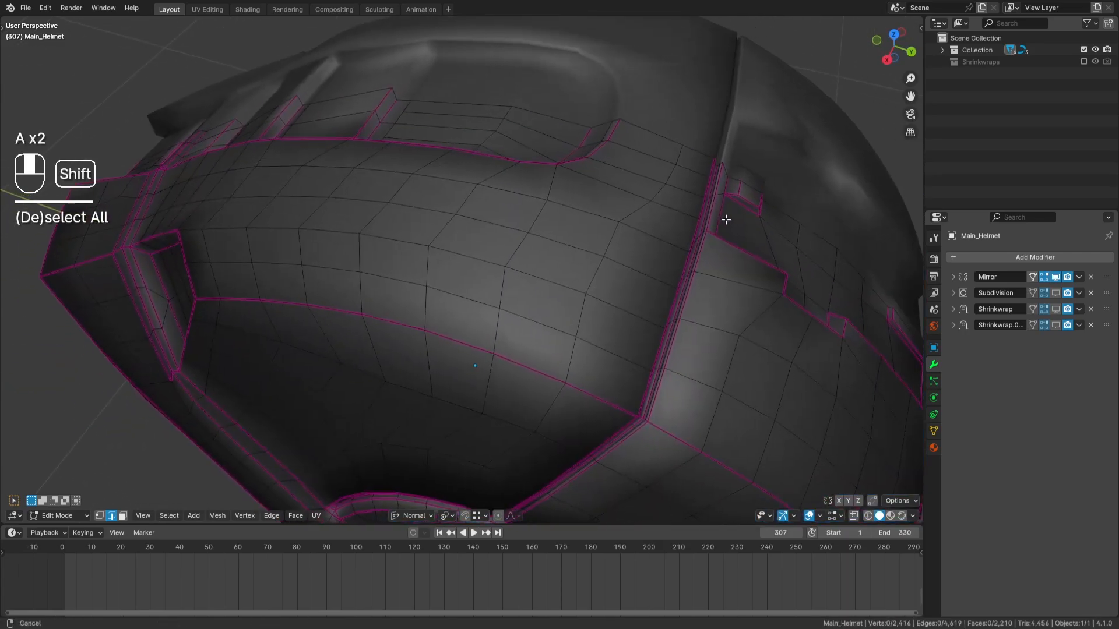
Step: Try to relax the short edge rows between the rounded end of the top recess and the panel seam
click(618, 192)
shift+click(658, 186)
shift+click(622, 170)
shift+click(646, 152)
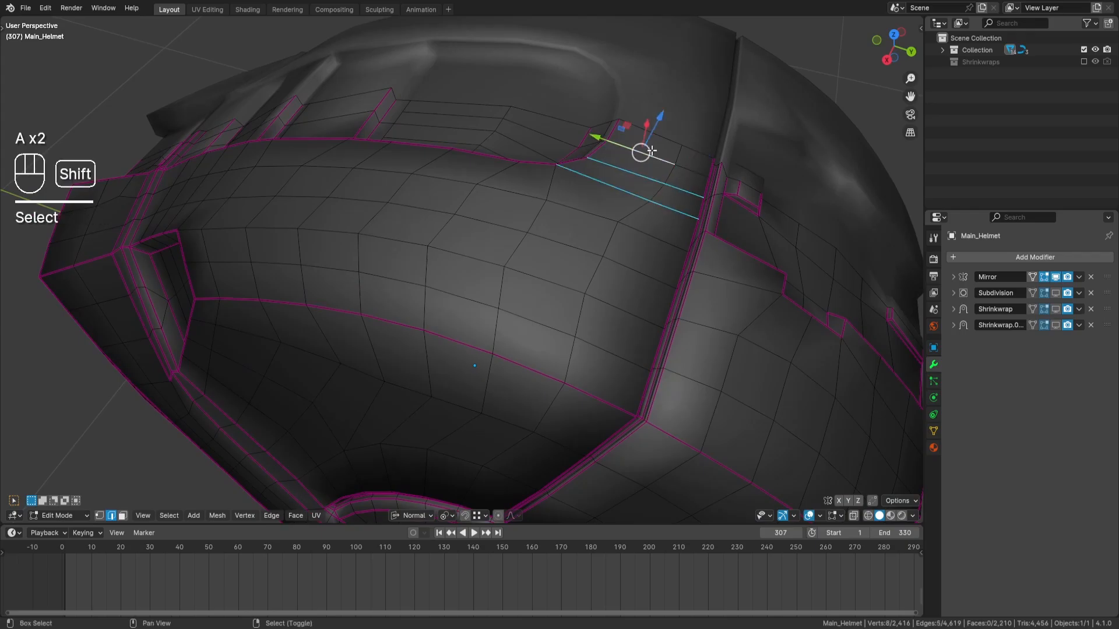
shift+click(692, 170)
shift+click(696, 154)
shift+click(650, 133)
key(q)
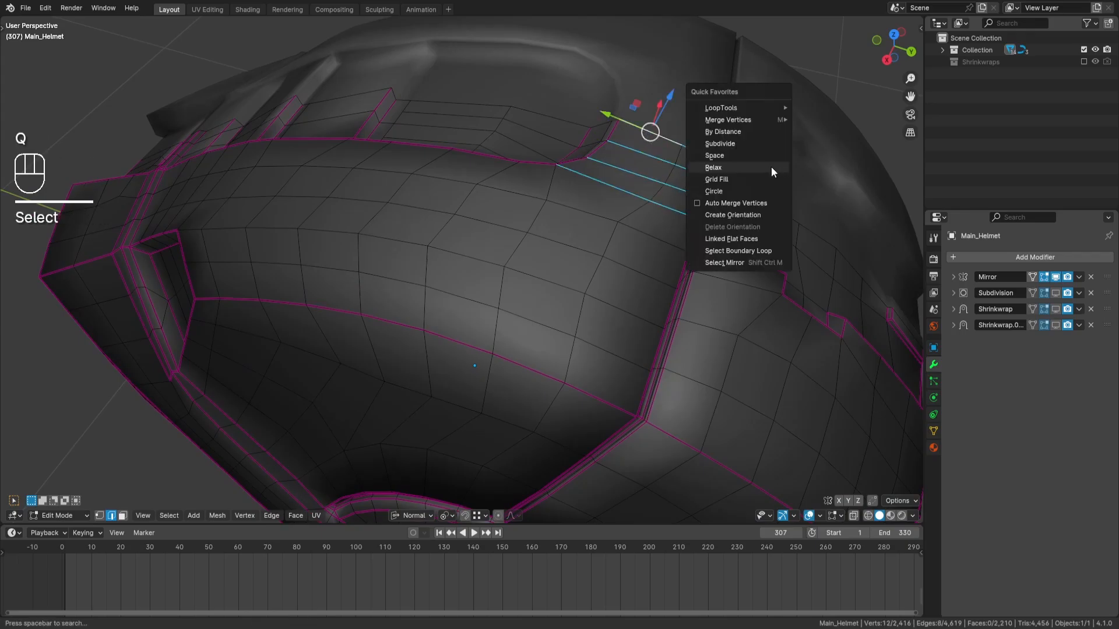
click(801, 236)
key(a)
key(a)
Step: Edge-slide the edge path arching over the round ear panel towards the ear groove, with a factor of about -0.66
middle_drag(799, 237, 729, 235)
middle_drag(554, 308, 574, 273)
scroll(575, 288, up, 3)
middle_drag(489, 247, 452, 180)
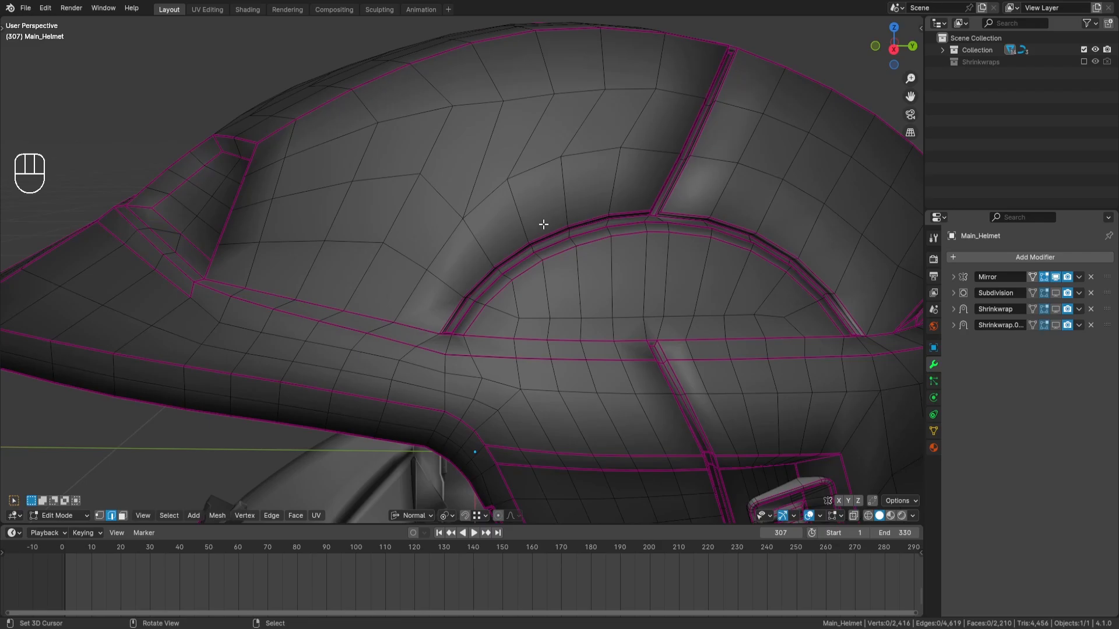
shift+click(395, 307)
middle_drag(525, 302, 510, 301)
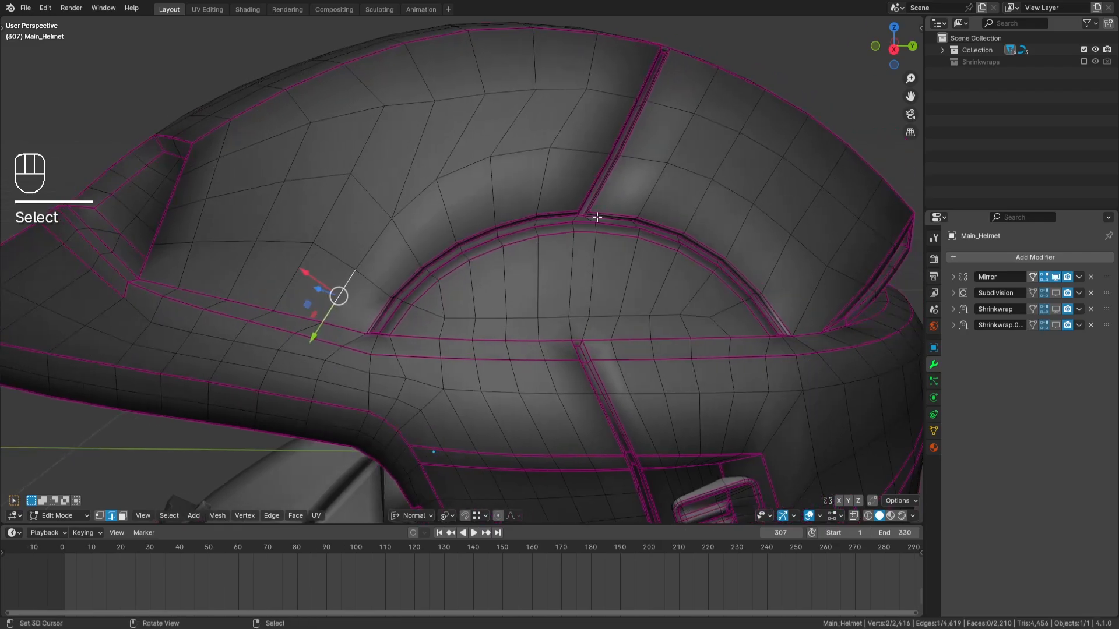
ctrl+click(816, 251)
middle_drag(815, 252, 786, 261)
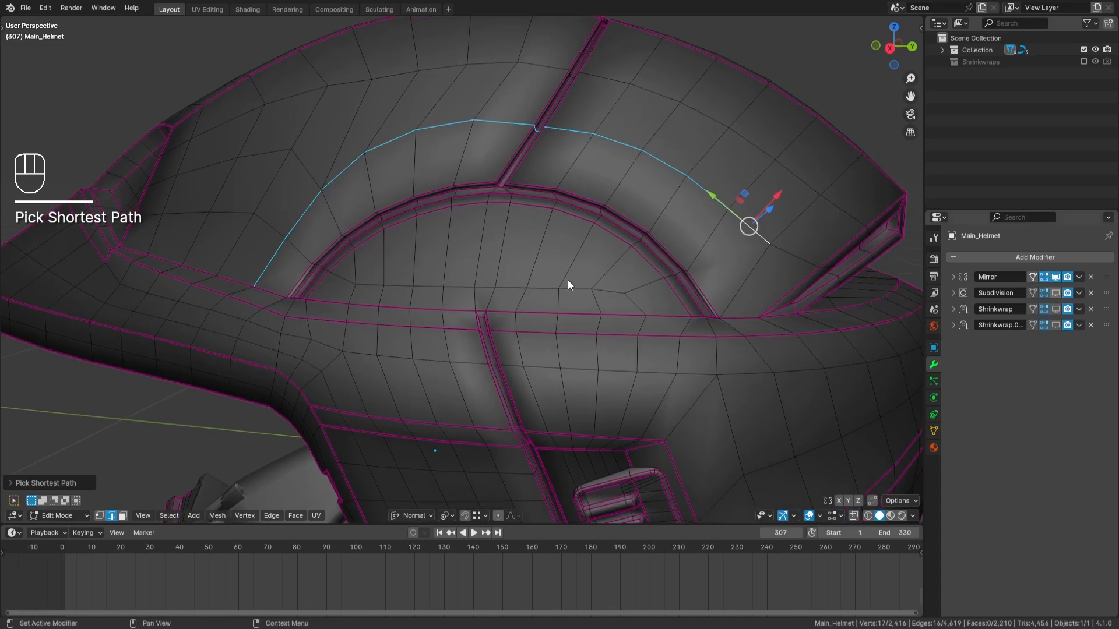
click(809, 516)
middle_drag(612, 262, 631, 278)
shift+middle_drag(632, 279, 694, 257)
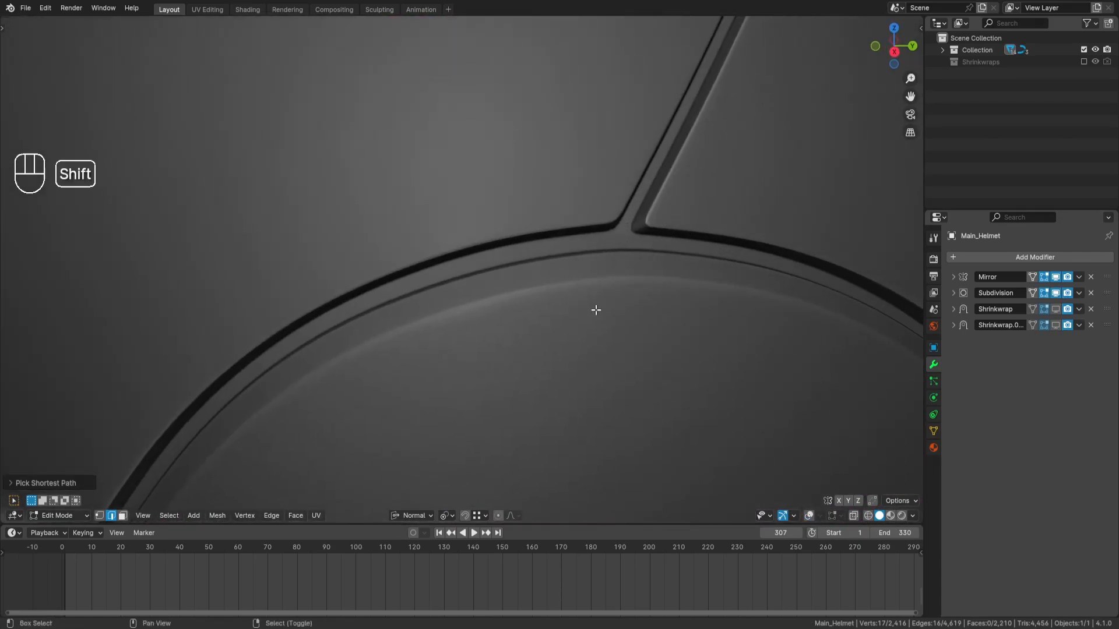
scroll(582, 298, down, 4)
key(g)
key(g)
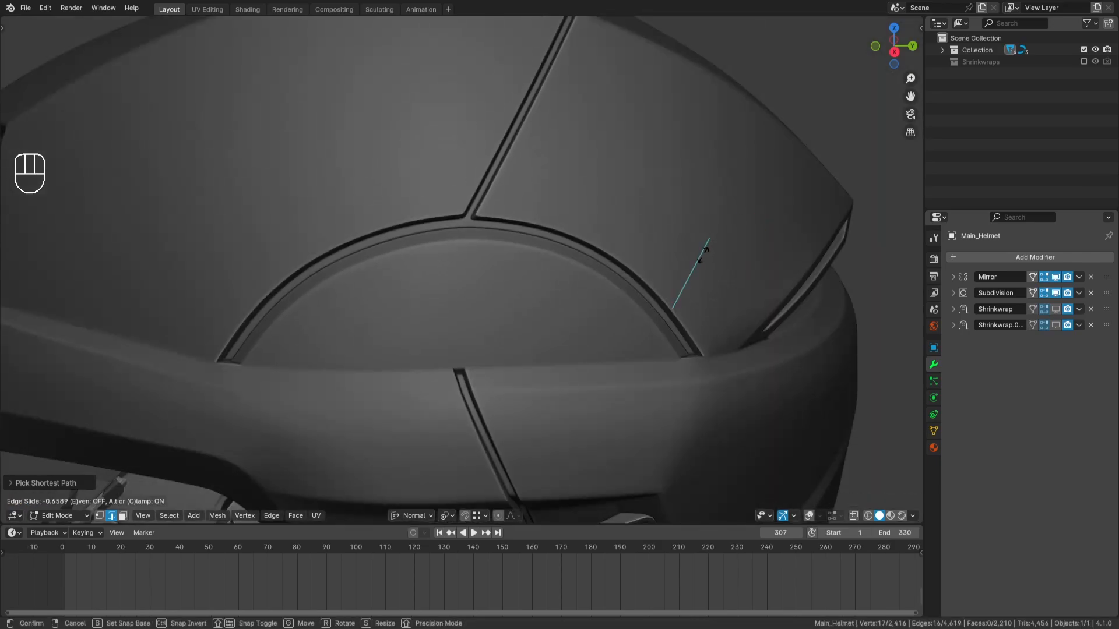
key(Return)
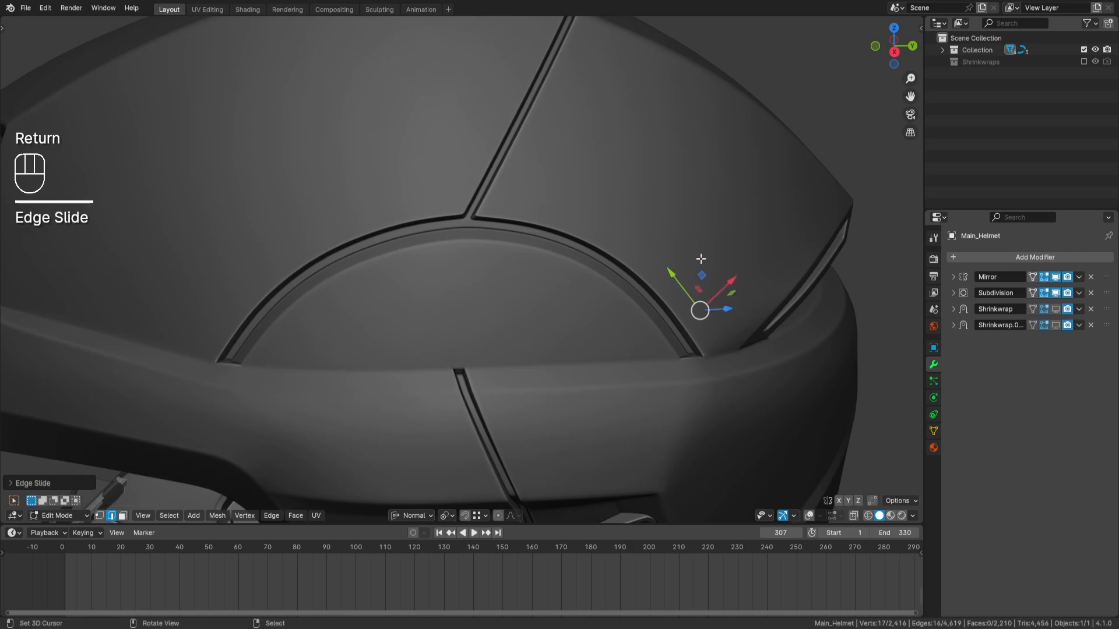
Step: Compare the arched edge path before and after its slide in the wireframe, keep the slid version, and clear the selection
click(809, 516)
middle_drag(682, 383, 697, 382)
middle_drag(683, 319, 671, 310)
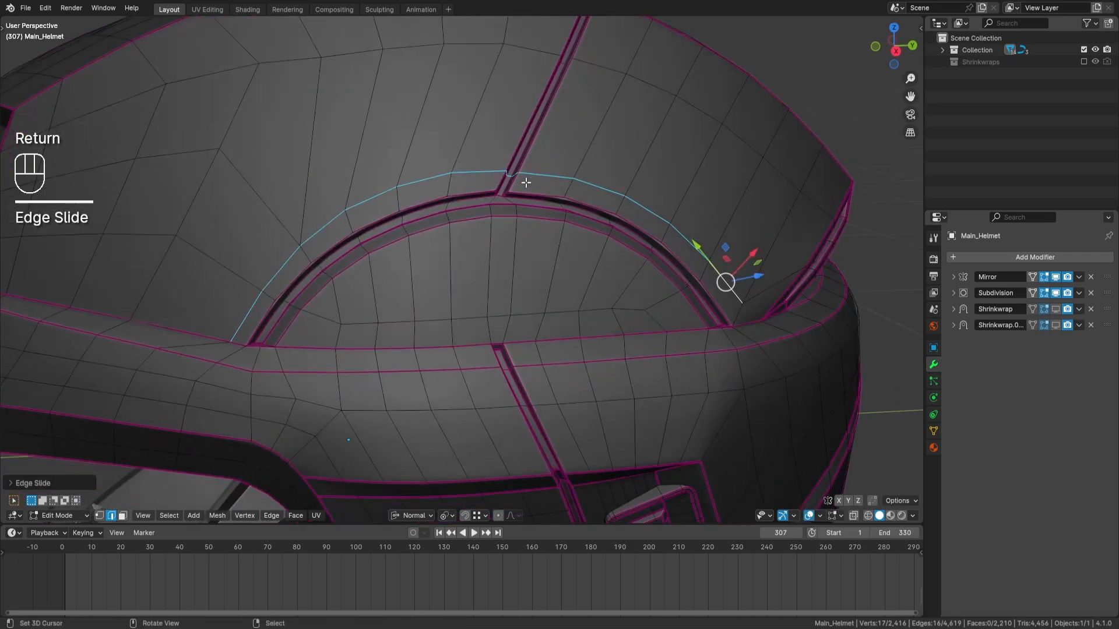
key(ctrl+z)
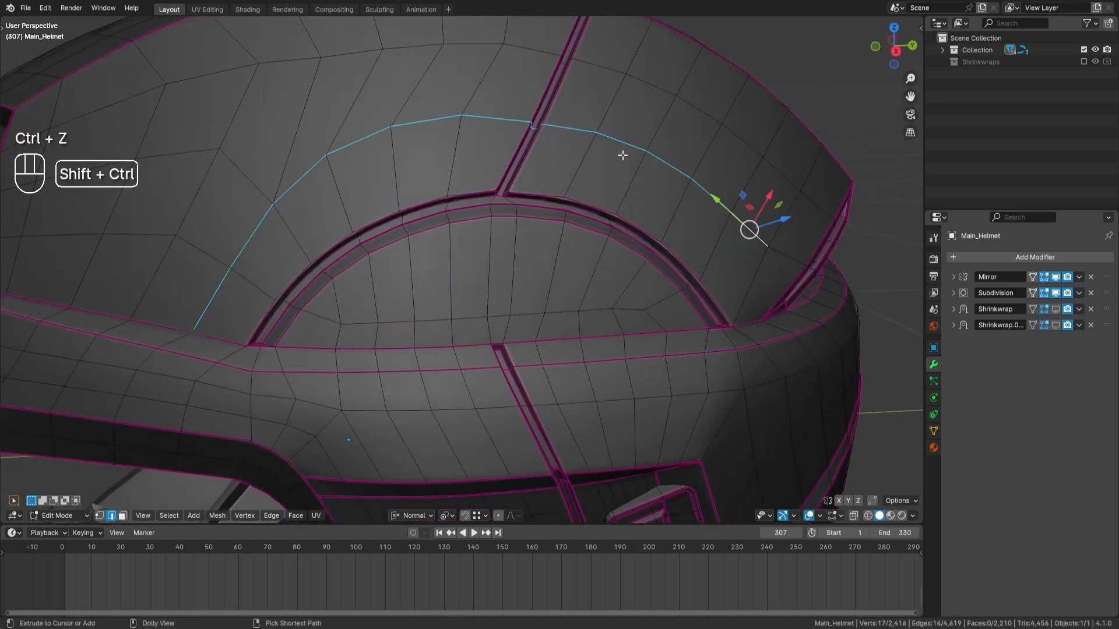
key(ctrl+shift+z)
key(a)
key(a)
Step: Turn off the Subdivision modifier's viewport display to work on the base mesh of the top recess, with nothing selected
middle_drag(570, 315, 386, 283)
scroll(563, 313, up, 5)
click(392, 247)
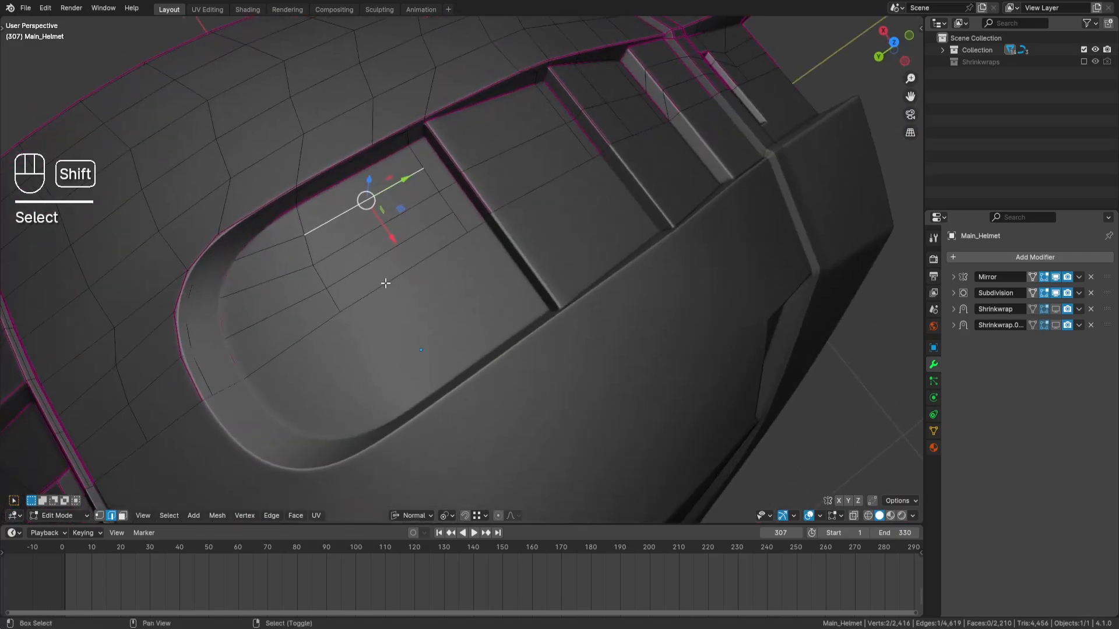
click(1056, 293)
middle_drag(495, 256, 486, 295)
key(a)
key(a)
mouse_move(487, 294)
shift+middle_down()
mouse_move(491, 306)
mouse_move(524, 299)
mouse_move(482, 242)
mouse_move(482, 260)
shift+middle_up()
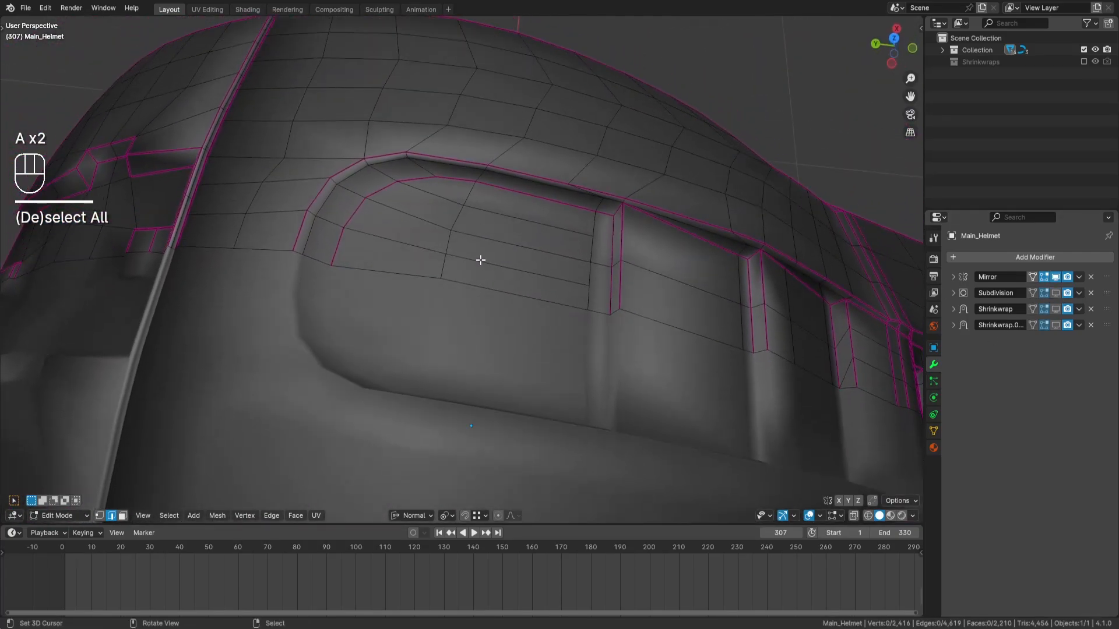
Step: Delete the three interior vertices of the top recess floor to open it up
key(c)
drag(454, 247, 460, 205)
right_click(462, 214)
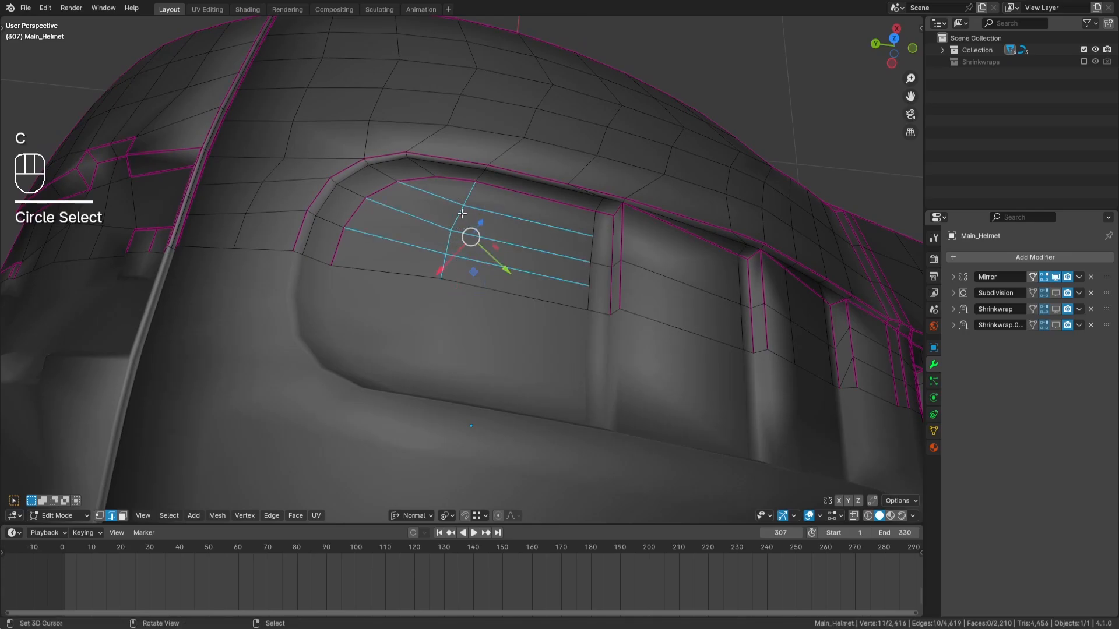
click(100, 516)
key(a)
key(a)
right_click(446, 254)
ctrl+right_click(463, 205)
key(x)
click(600, 208)
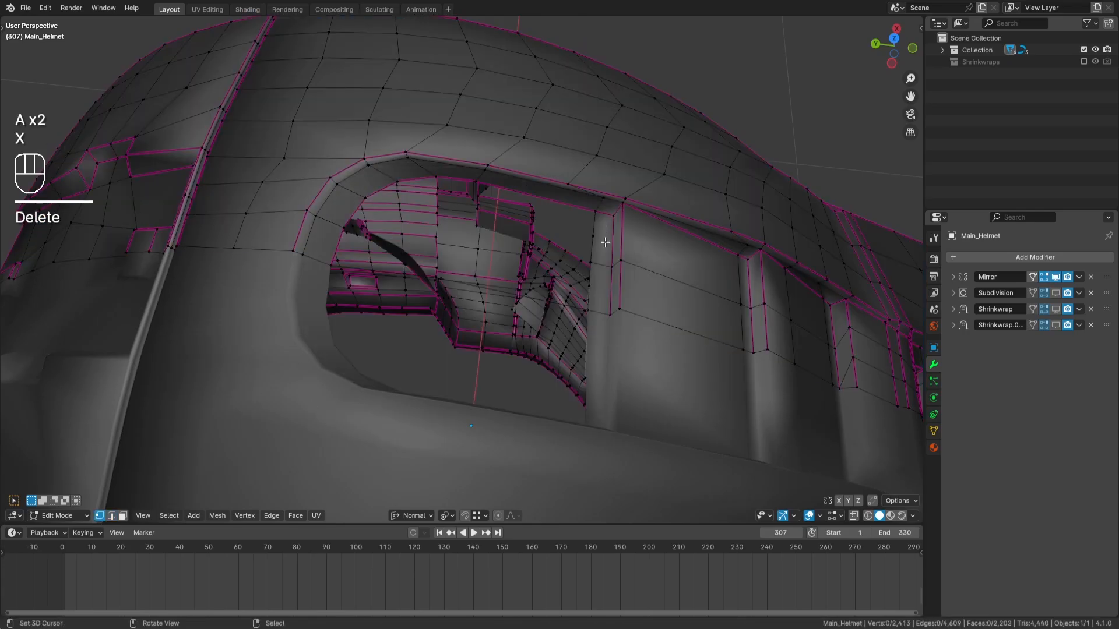
key(a)
key(a)
Step: Extrude a rim vertex across the recess opening in Global orientation and fill the rounded front part with a face
middle_drag(570, 250, 574, 218)
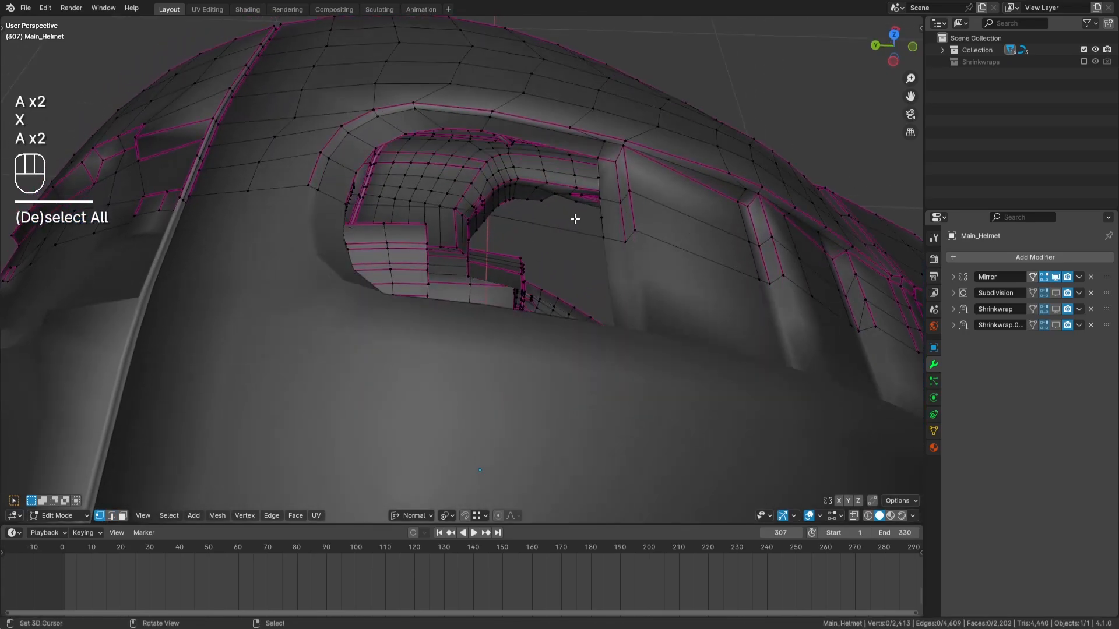
click(488, 133)
click(411, 516)
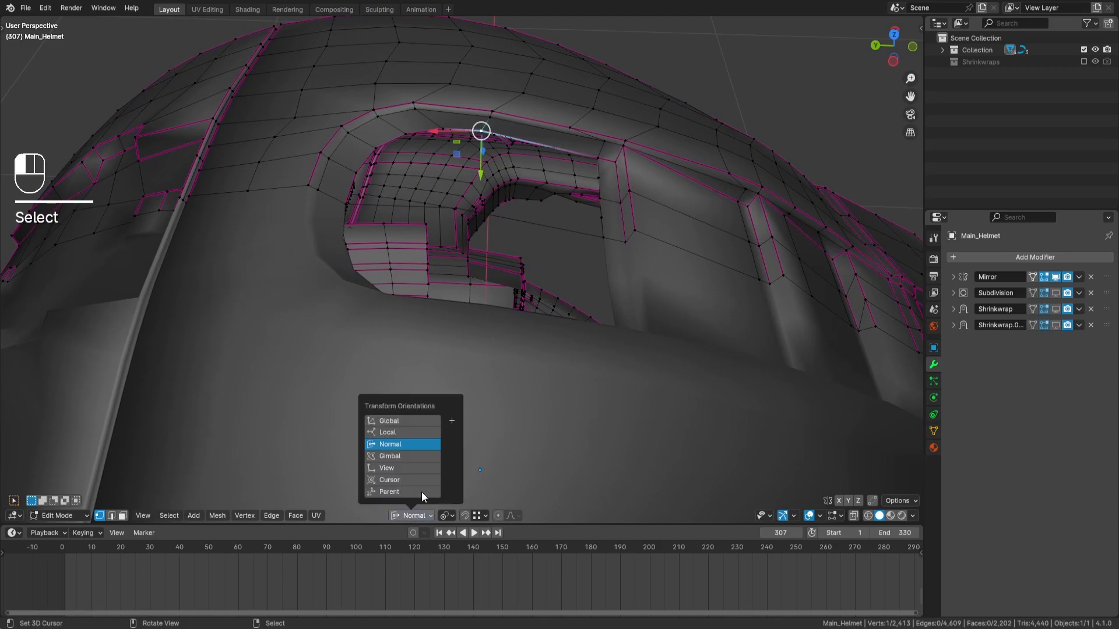
click(402, 417)
middle_drag(534, 282, 519, 255)
key(e)
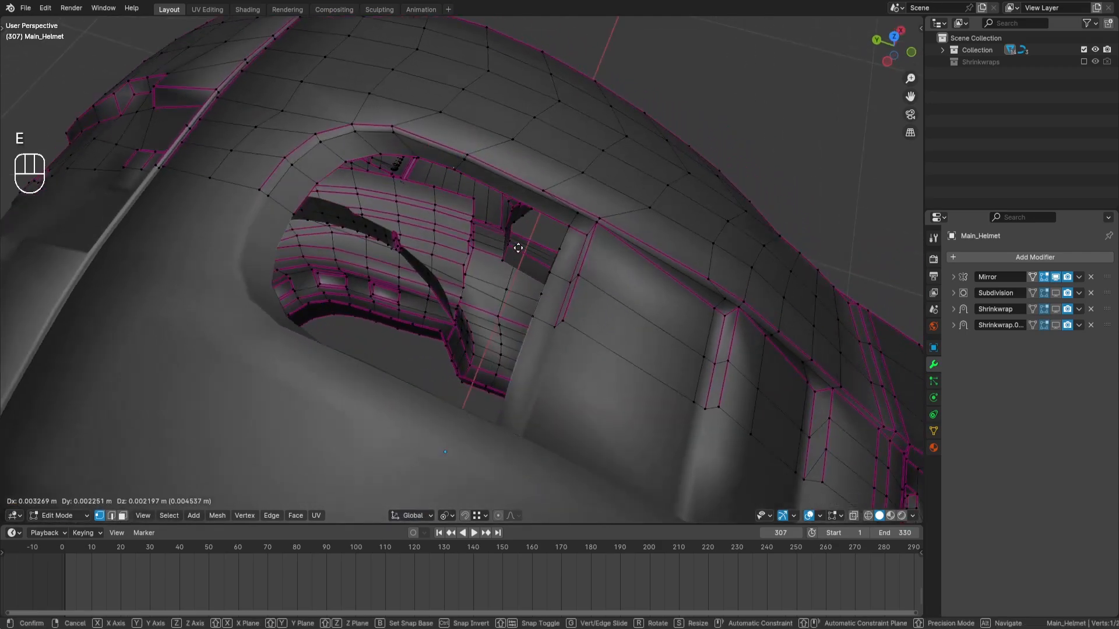
click(342, 241)
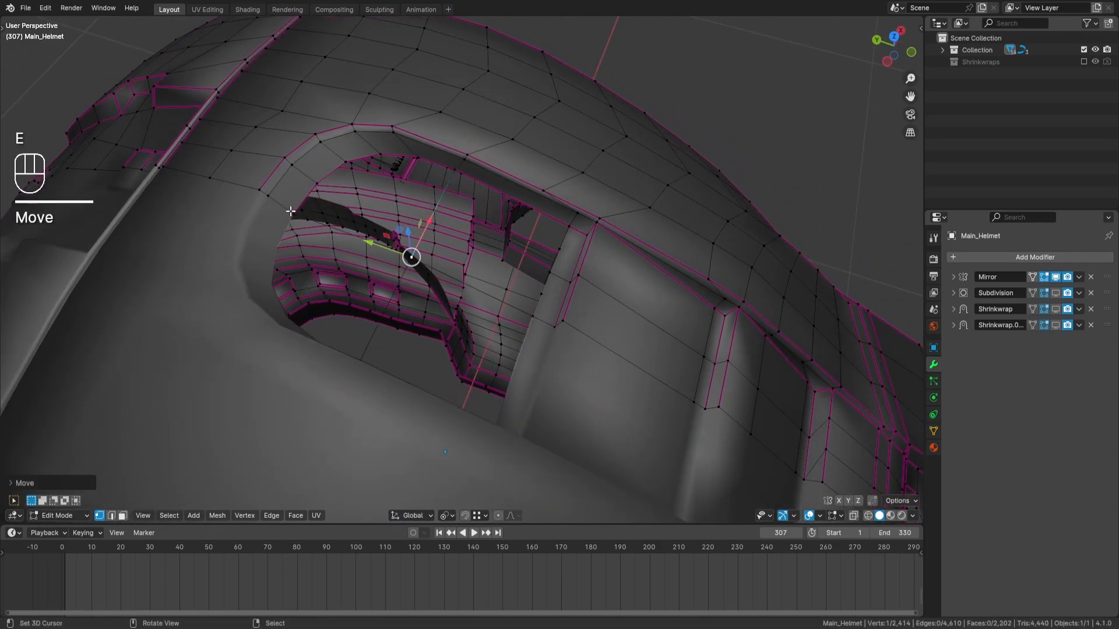
key(f)
key(a)
key(a)
middle_drag(292, 212, 570, 250)
Step: Delete the stray vertex left on the centre line of the recess floor
click(446, 256)
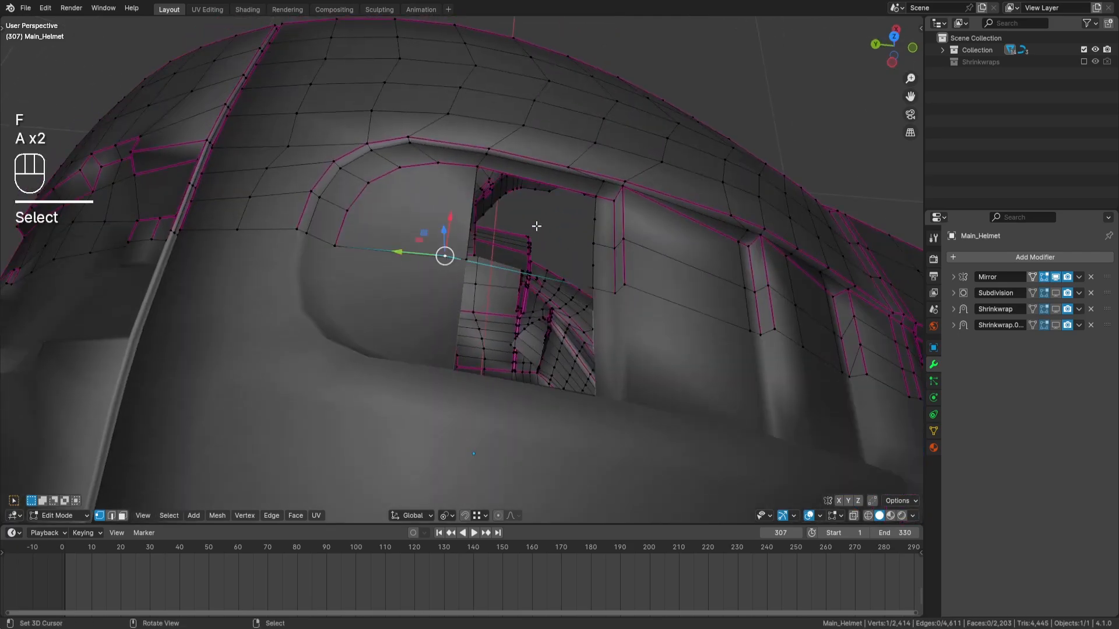
key(x)
click(558, 220)
Step: Dissolve the two surplus vertices on the side of the recess opening next to the divider
middle_drag(527, 220, 537, 213)
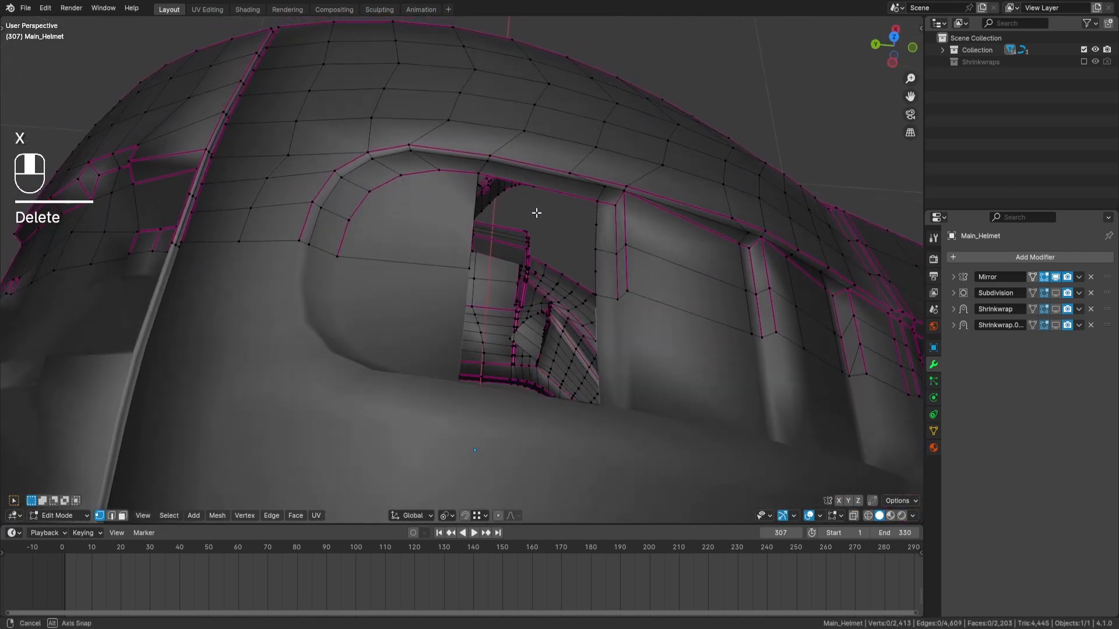
alt+right_click(532, 189)
alt+right_click(585, 200)
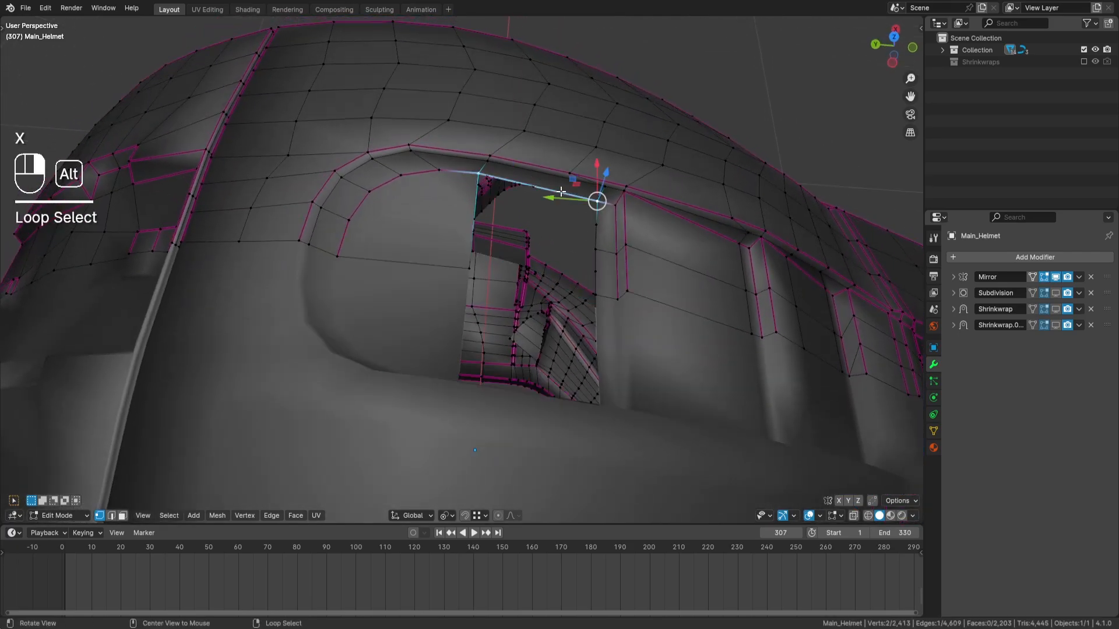
click(601, 278)
ctrl+click(598, 203)
key(ctrl+x)
key(a)
key(a)
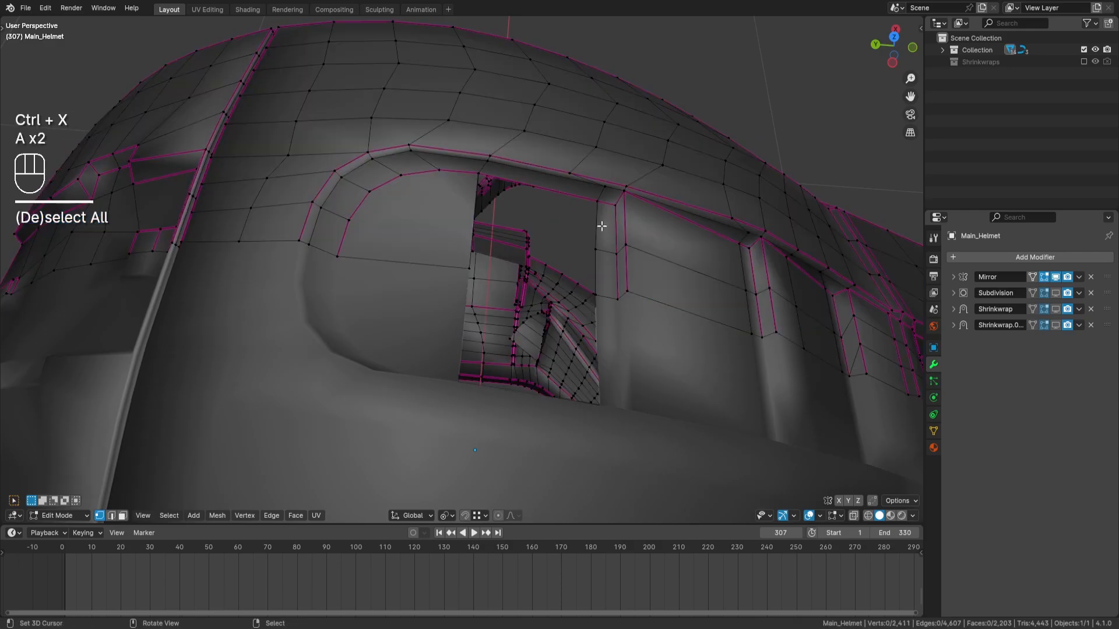
Step: Fill the remaining opening beside the divider with a face, including the centre-line corner vertex in its boundary
alt+right_click(513, 179)
key(f)
middle_drag(667, 252, 348, 252)
key(ctrl+z)
shift+click(376, 261)
key(ctrl+z)
shift+click(376, 262)
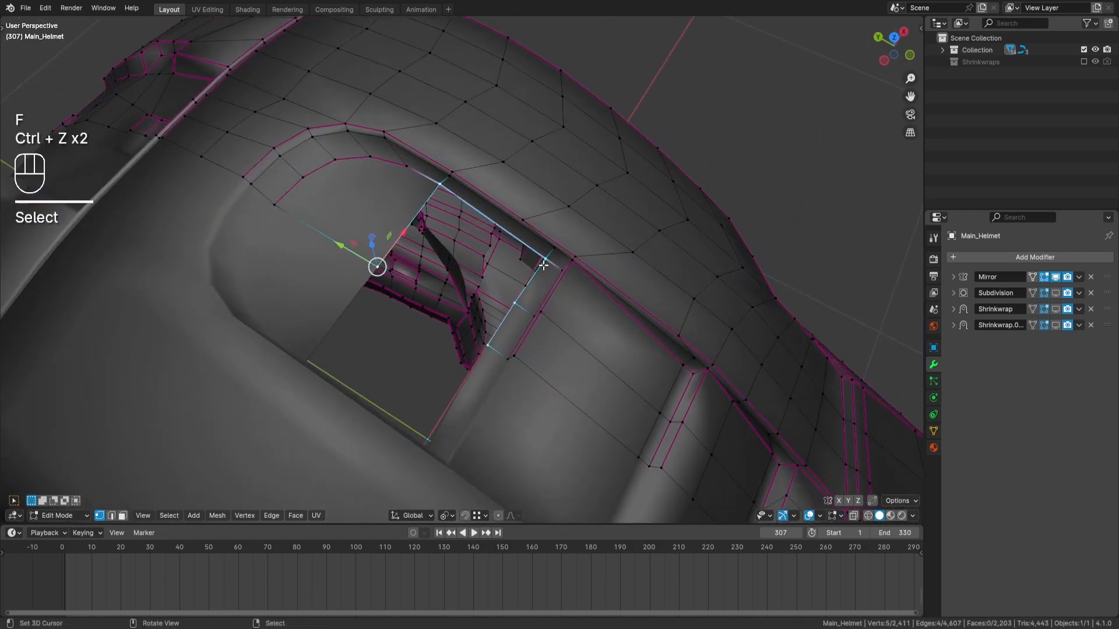
key(f)
middle_drag(542, 265, 499, 258)
key(a)
Step: Knife-cut a lengthwise edge through the recess floor from the divider's middle vertex to the front rim vertex
mouse_move(499, 258)
shift+middle_down()
mouse_move(470, 285)
mouse_move(495, 272)
mouse_move(525, 218)
mouse_move(494, 238)
mouse_move(486, 262)
shift+middle_up()
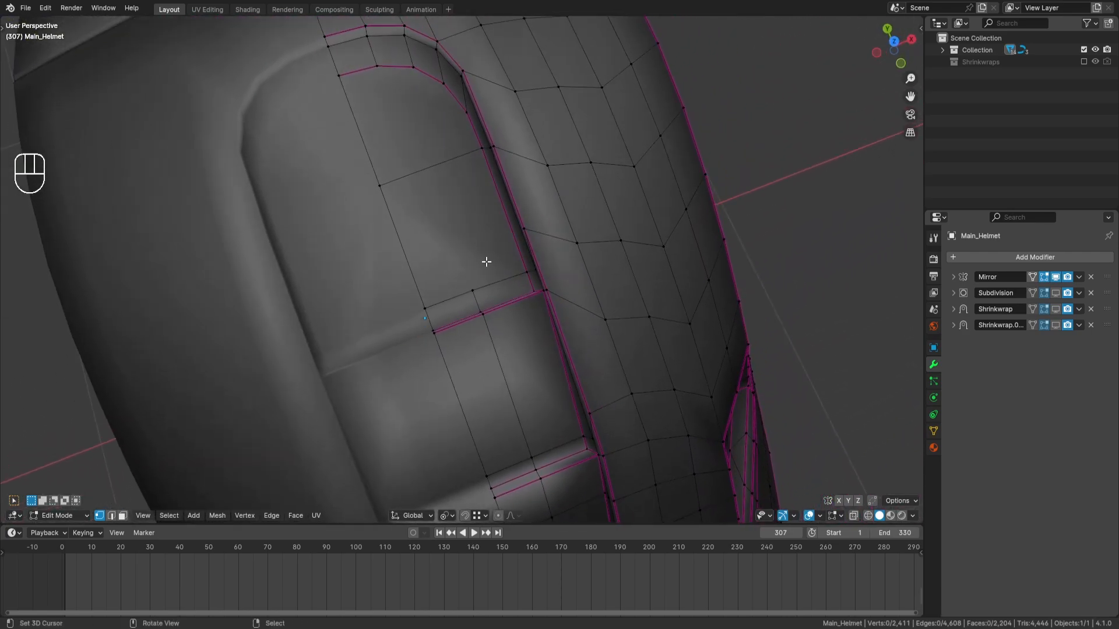
key(j)
key(a)
key(a)
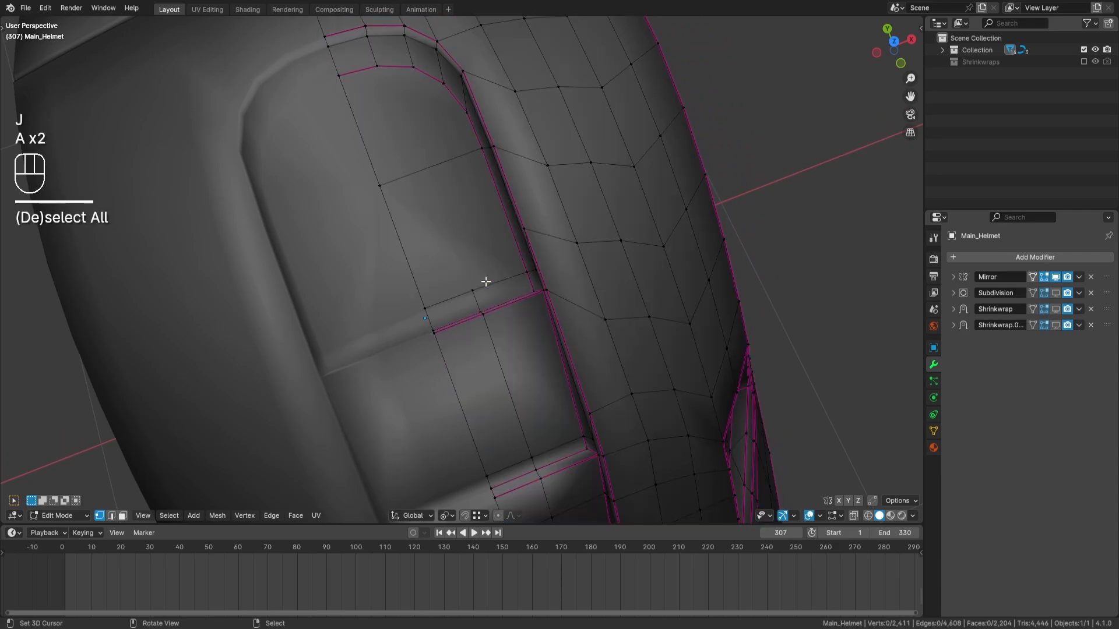
key(k)
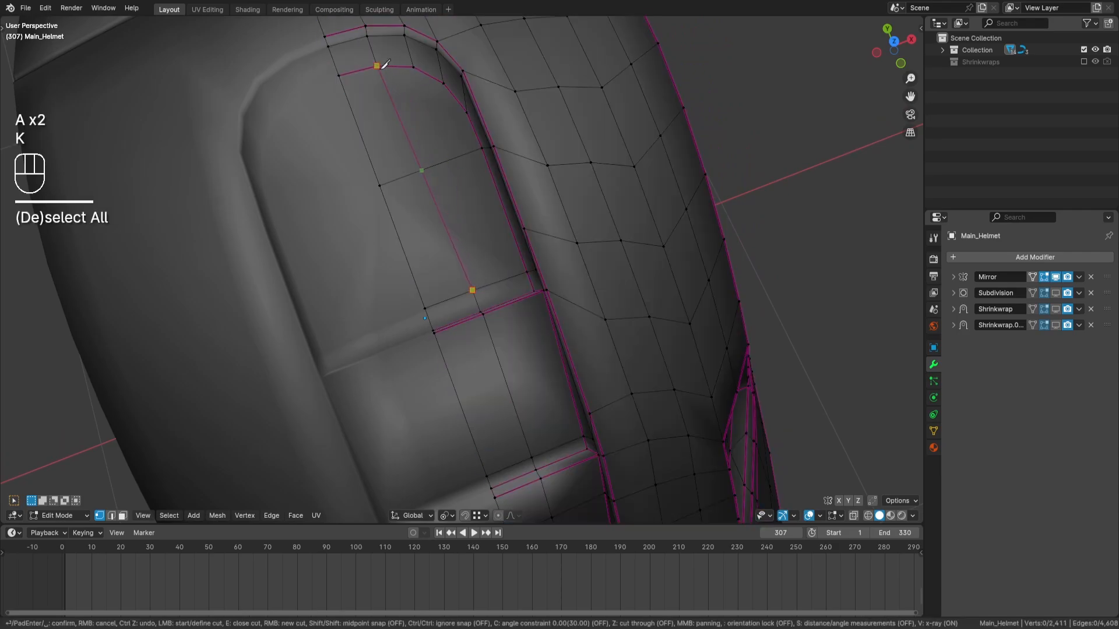
click(378, 67)
key(space)
middle_drag(449, 180, 607, 256)
key(a)
key(a)
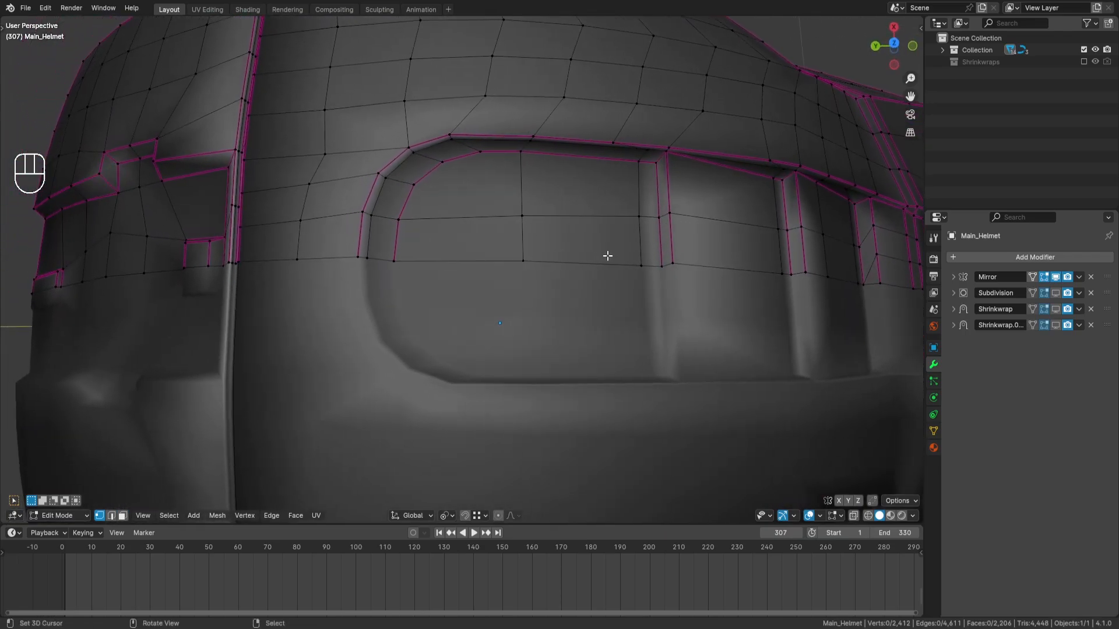
Step: In top orthographic view, knife-cut a crosswise edge from the recess's side rim to the centre line, in front of the existing cross edge
key(KP_7)
key(k)
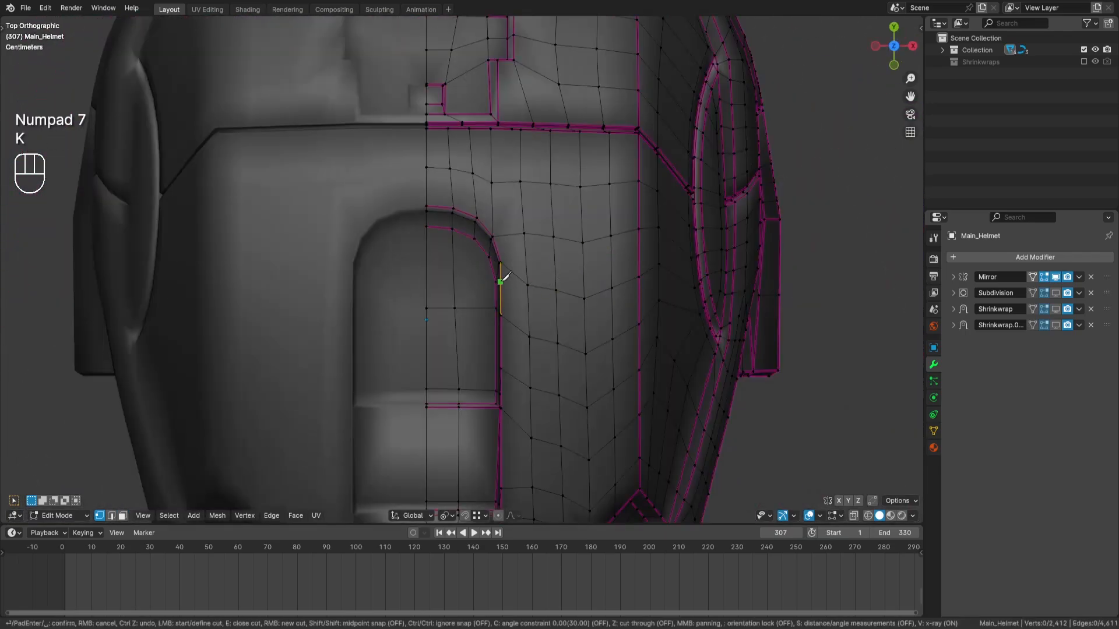
click(495, 282)
click(424, 284)
key(Return)
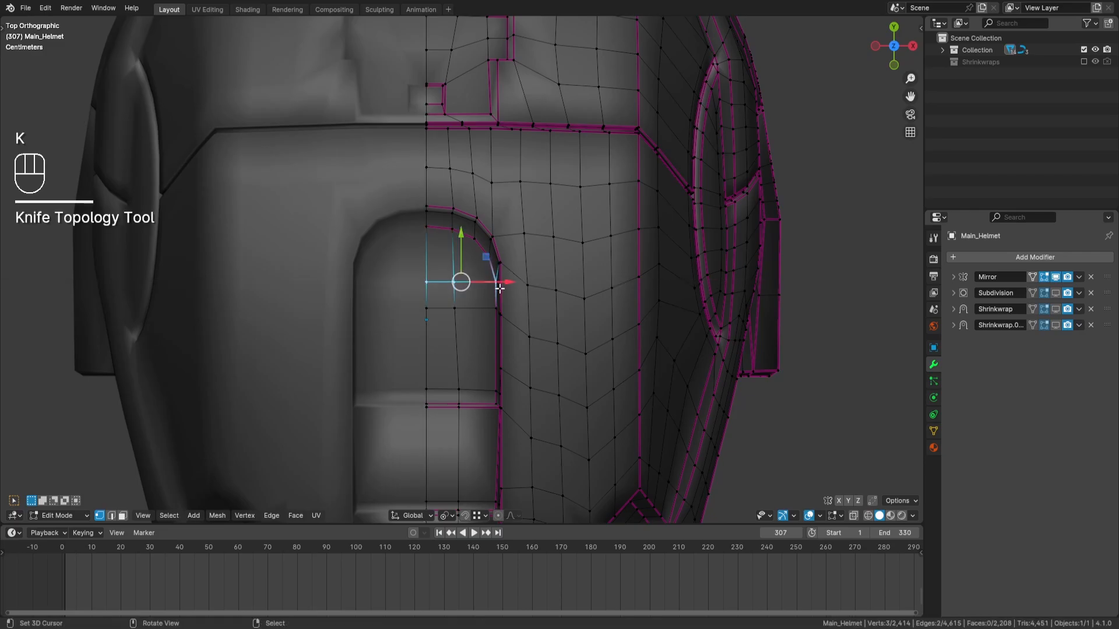
Step: Knife-cut a second, angle-constrained crosswise edge from the rim to the centre line, closer to the rounded end
key(k)
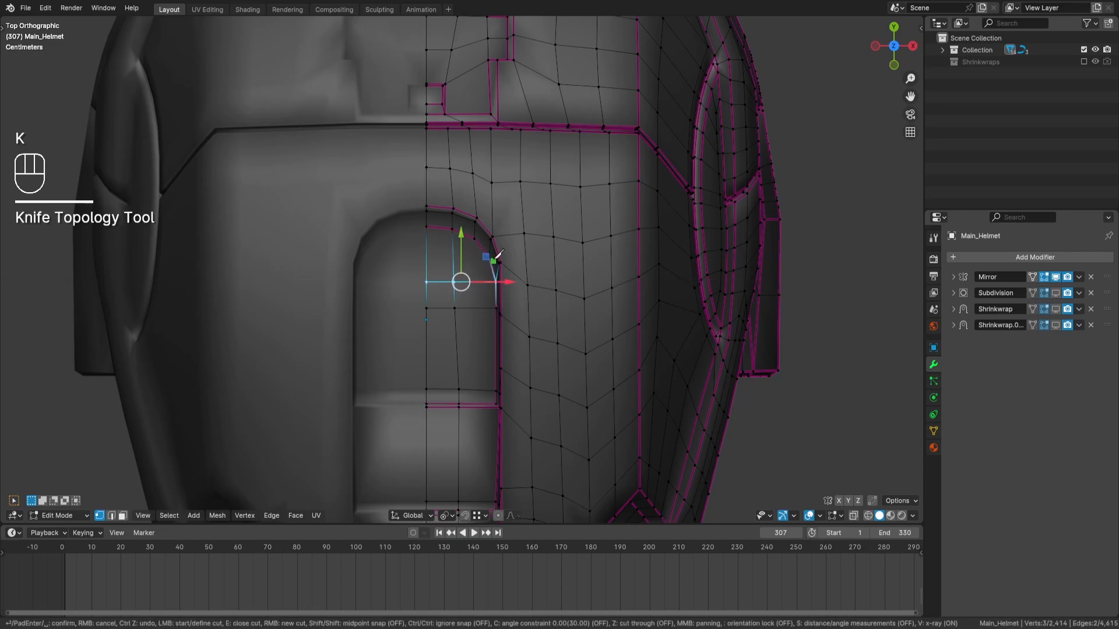
click(489, 257)
key(c)
click(404, 255)
key(Return)
key(a)
Step: Turn the Subdivision modifier's viewport display back on to view the rebuilt recess smoothed
middle_drag(435, 277, 575, 306)
key(a)
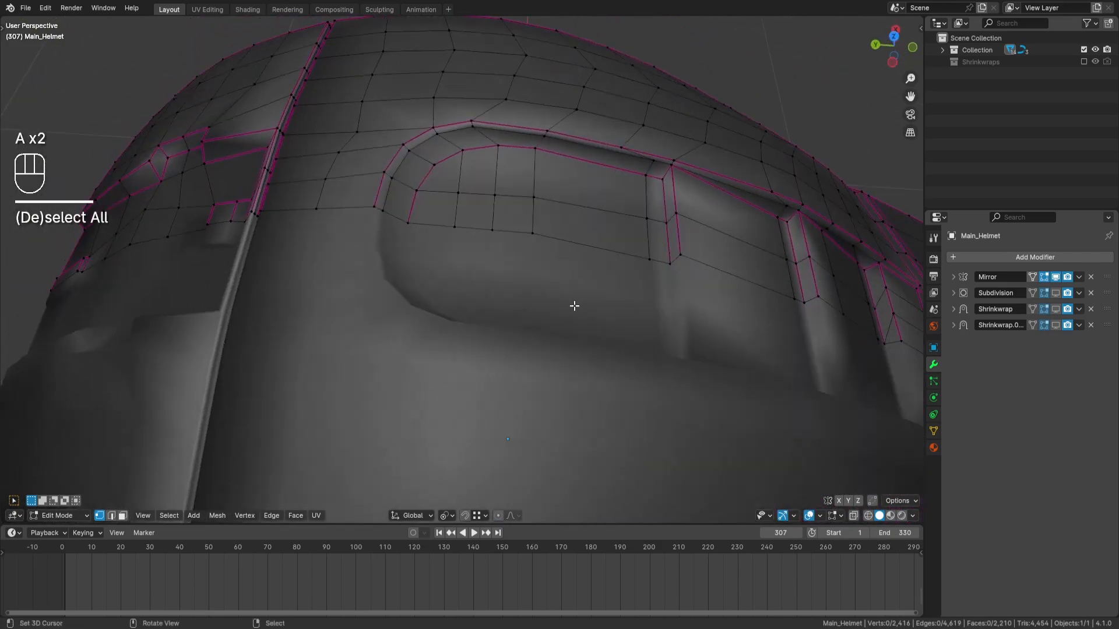
click(1056, 293)
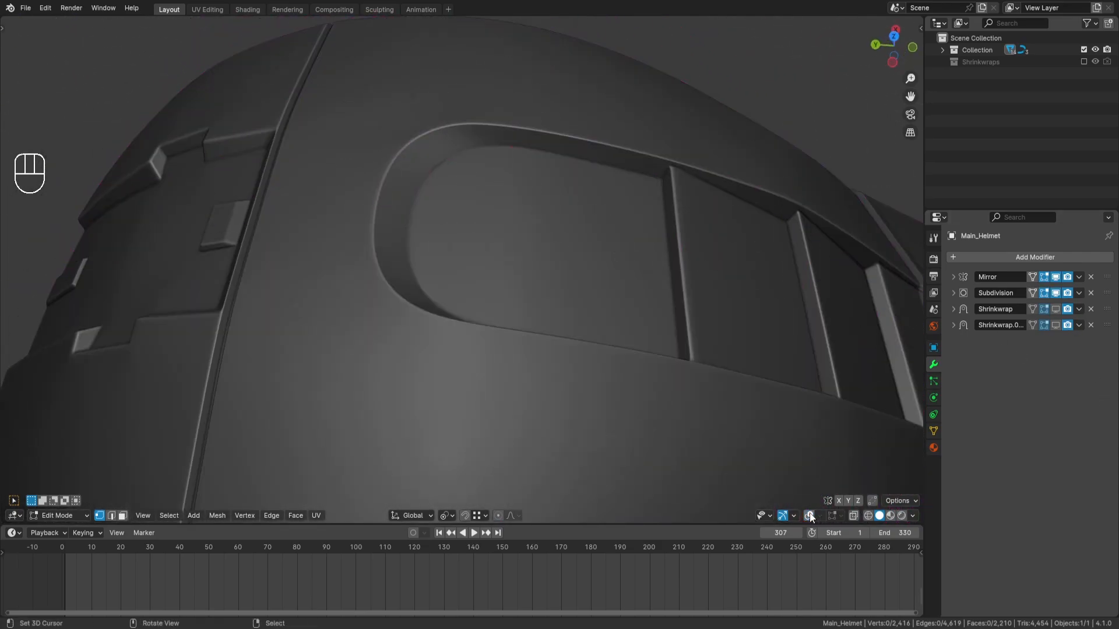
Step: Connect the recess floor's inner cross-edge vertex to the rounded rim with a diagonal edge, and clear the selection
scroll(545, 286, up, 3)
click(439, 260)
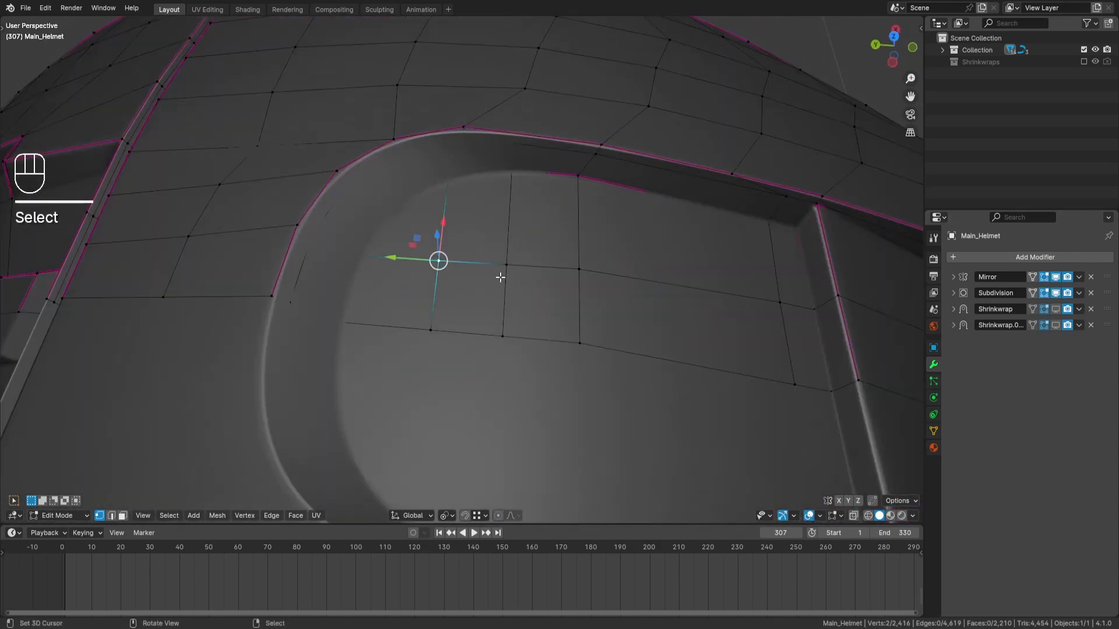
click(1056, 293)
key(j)
key(a)
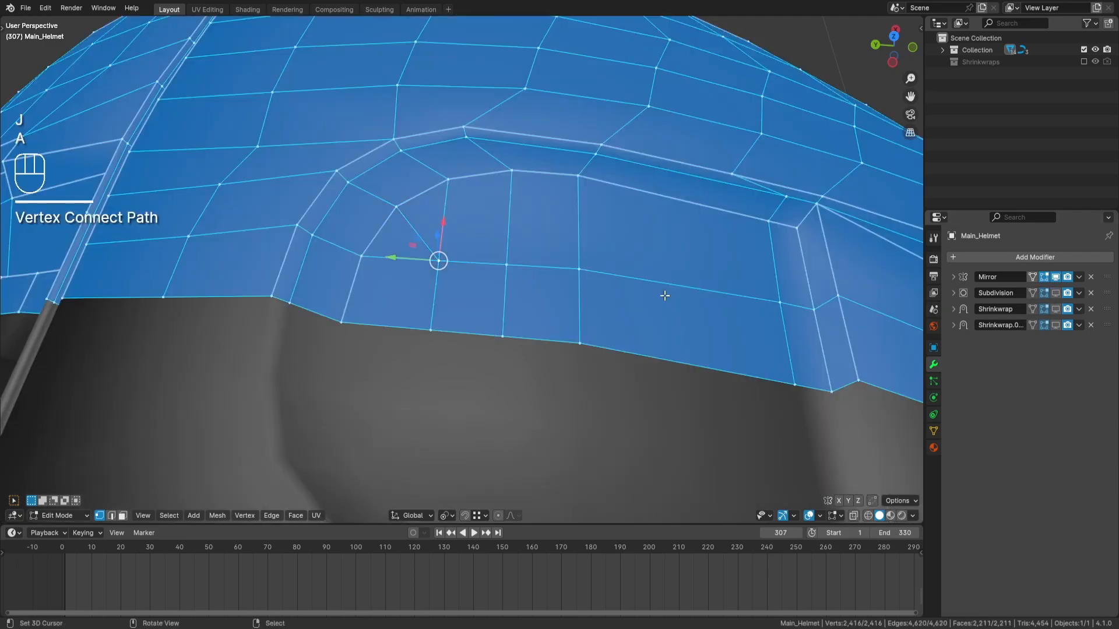
key(a)
key(a)
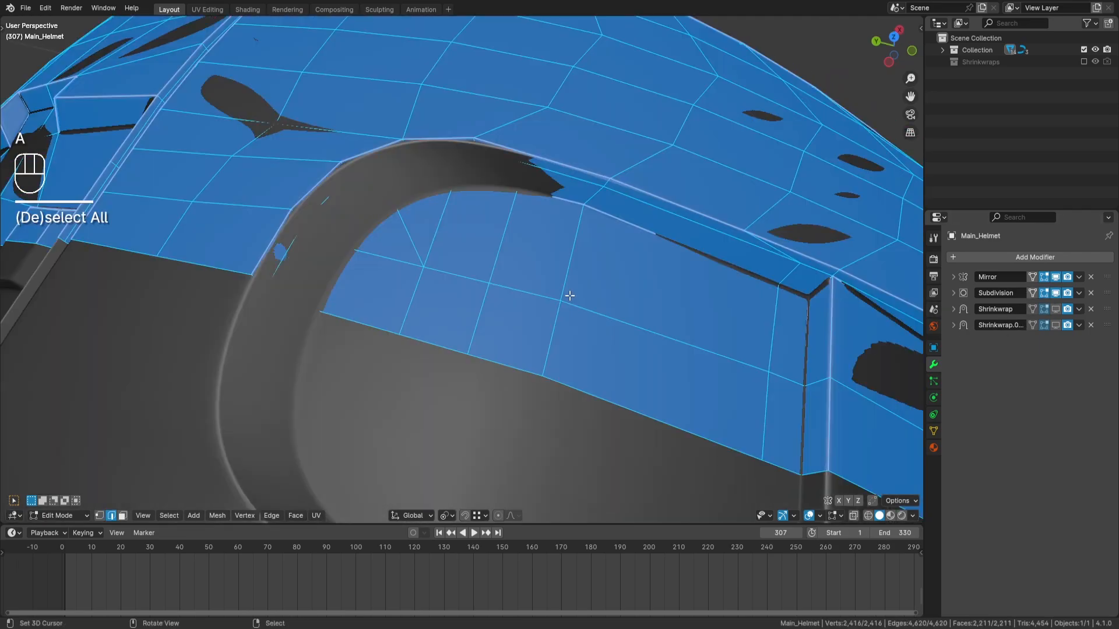
key(a)
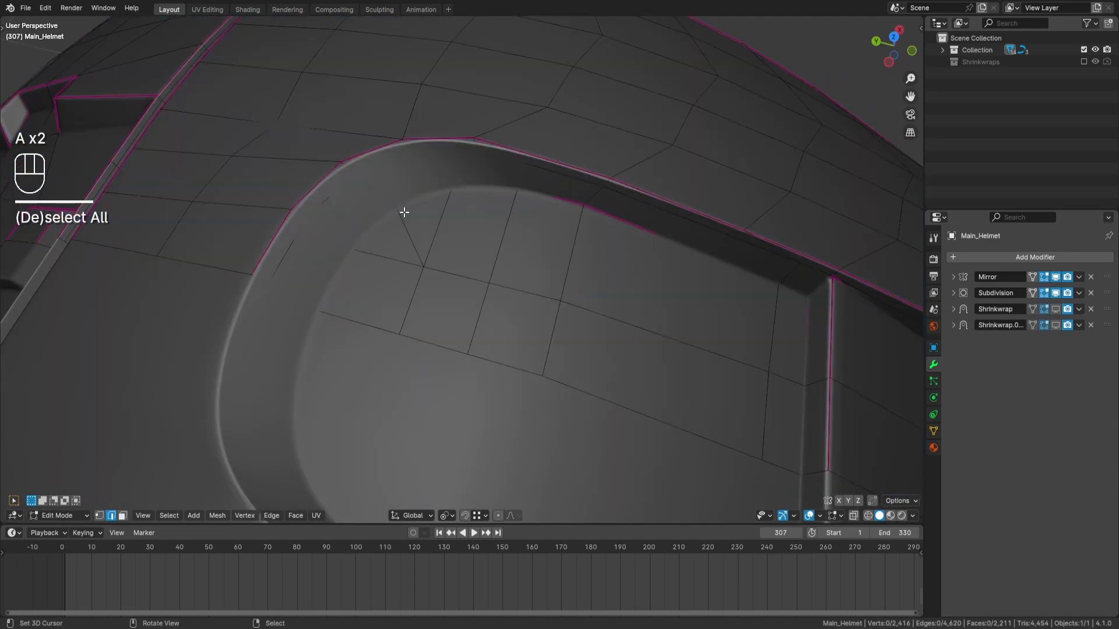
Step: Select the edge path along the recess's outer side rim from the rounded end to the front corner, and hide the overlays
scroll(643, 310, down, 3)
middle_drag(643, 309, 627, 339)
middle_drag(705, 339, 659, 309)
shift+middle_drag(659, 309, 491, 178)
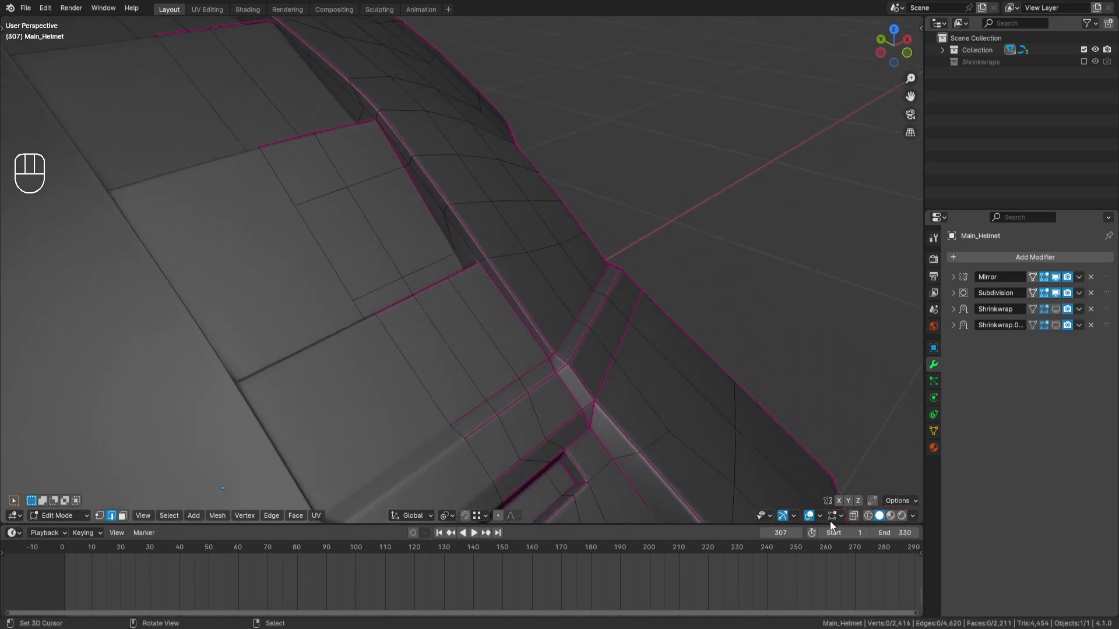
right_click(524, 297)
shift+middle_drag(469, 326, 536, 483)
shift+middle_drag(154, 166, 151, 27)
ctrl+click(236, 174)
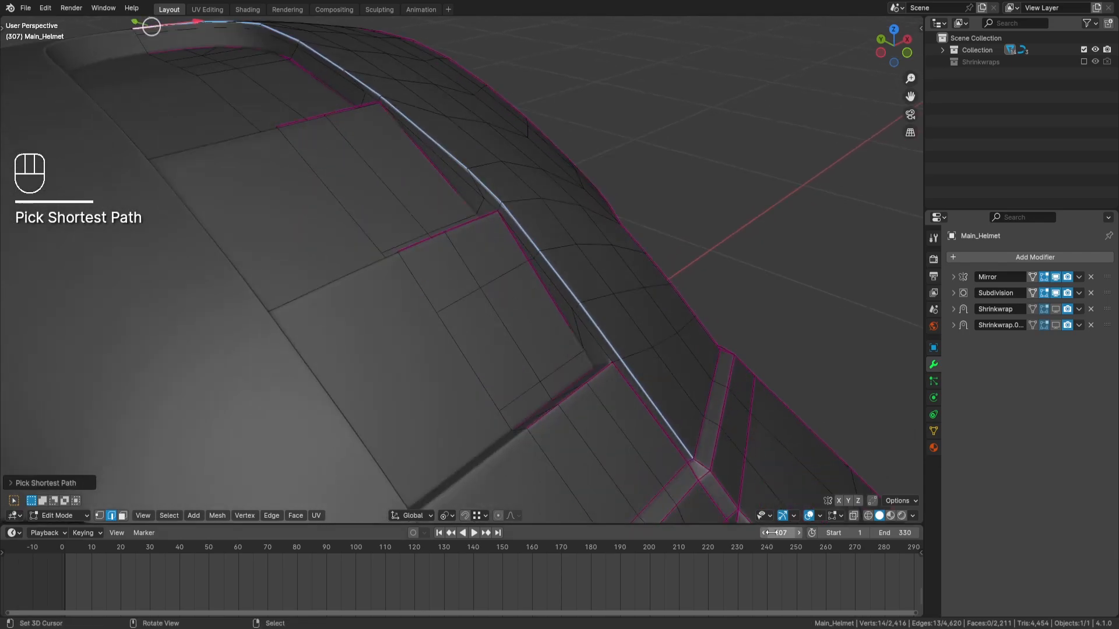
click(810, 516)
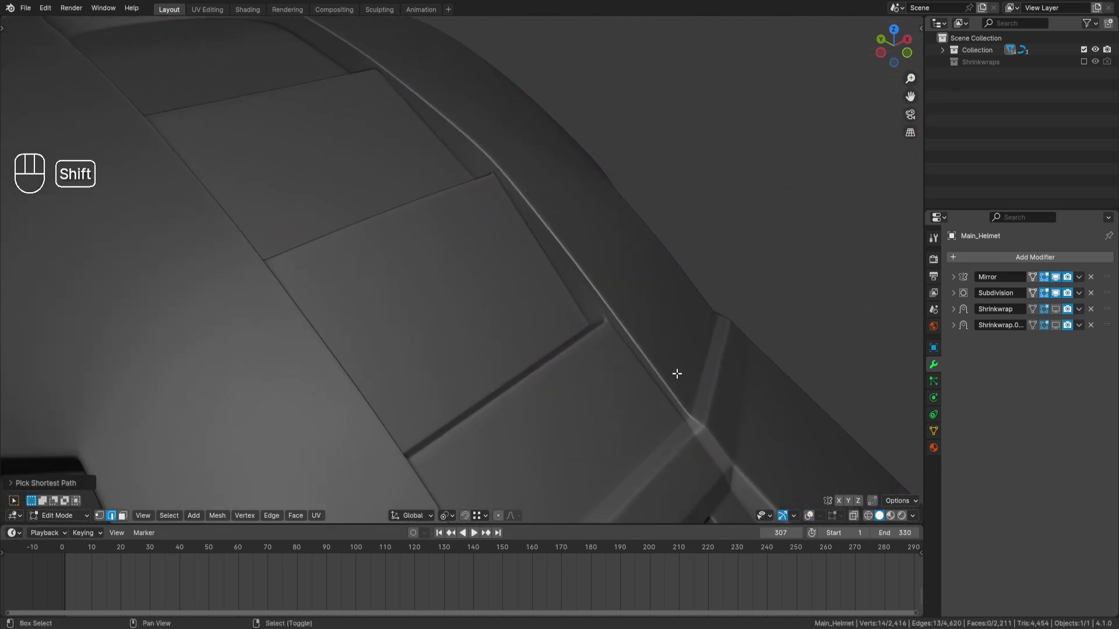
Step: Reset the selected rim edges' crease with a value of -1 and set it to 0.3
key(shift+e)
key(KP_Subtract)
key(KP_1)
key(Return)
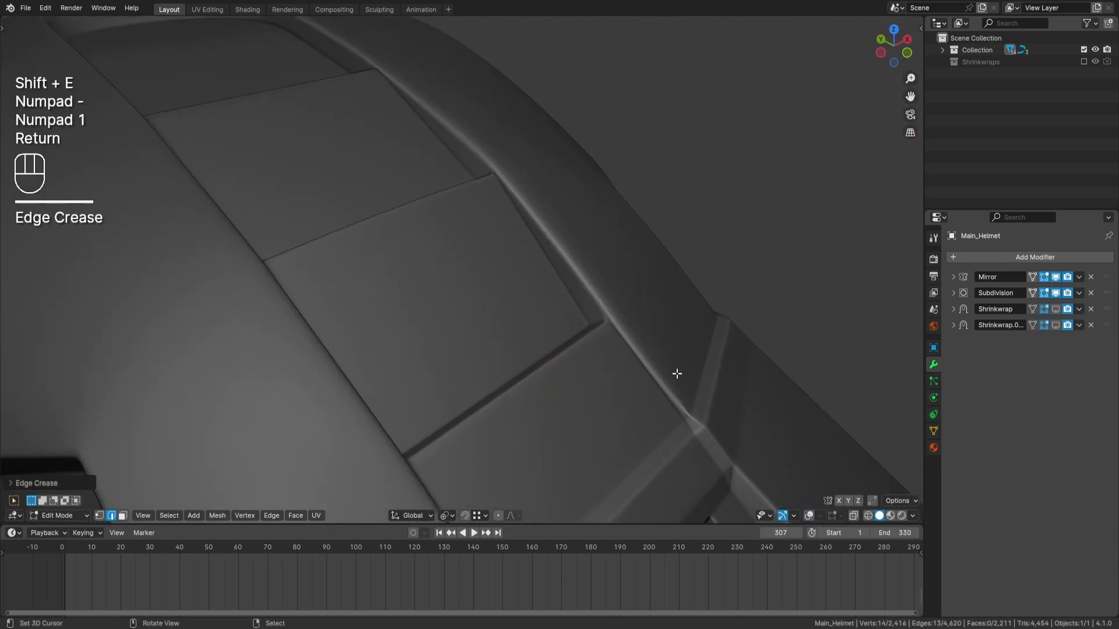
key(shift+e)
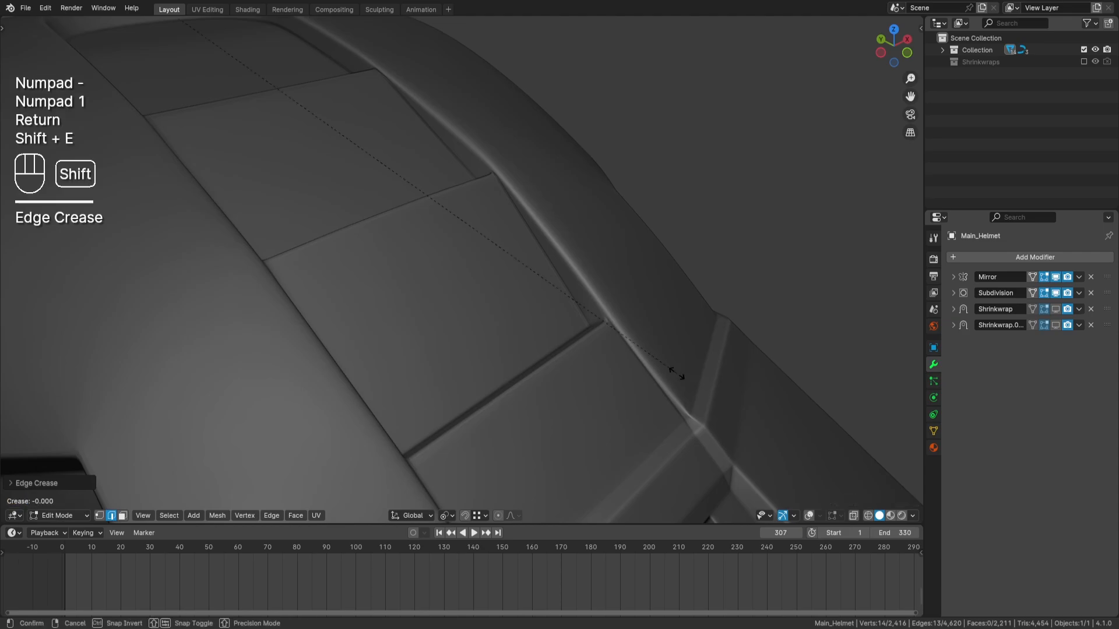
key(period)
key(KP_1)
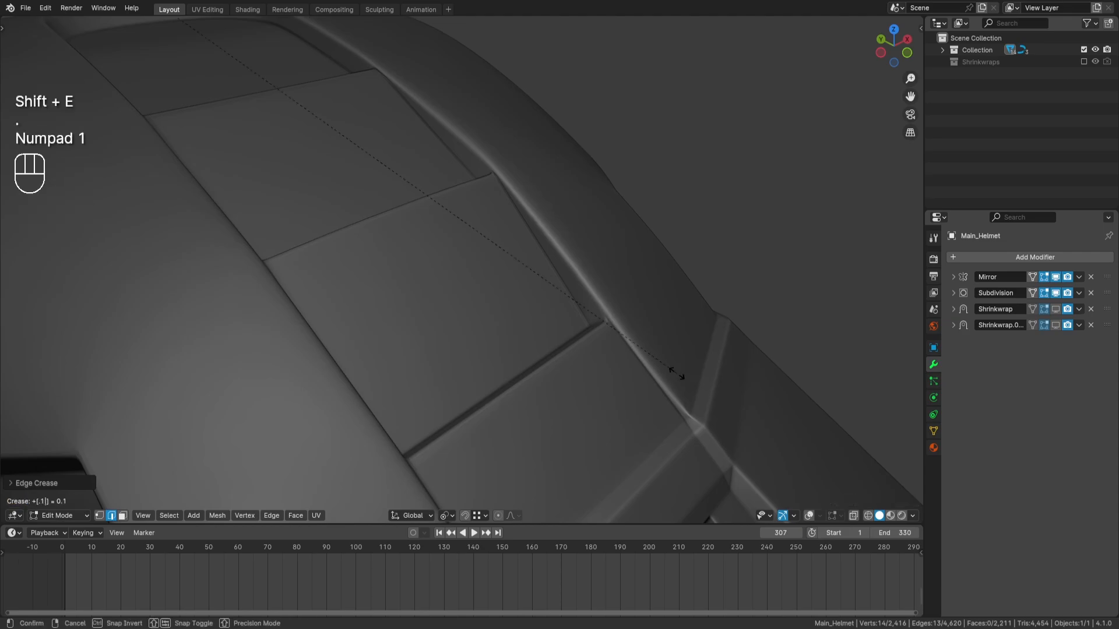
key(BackSpace)
key(KP_3)
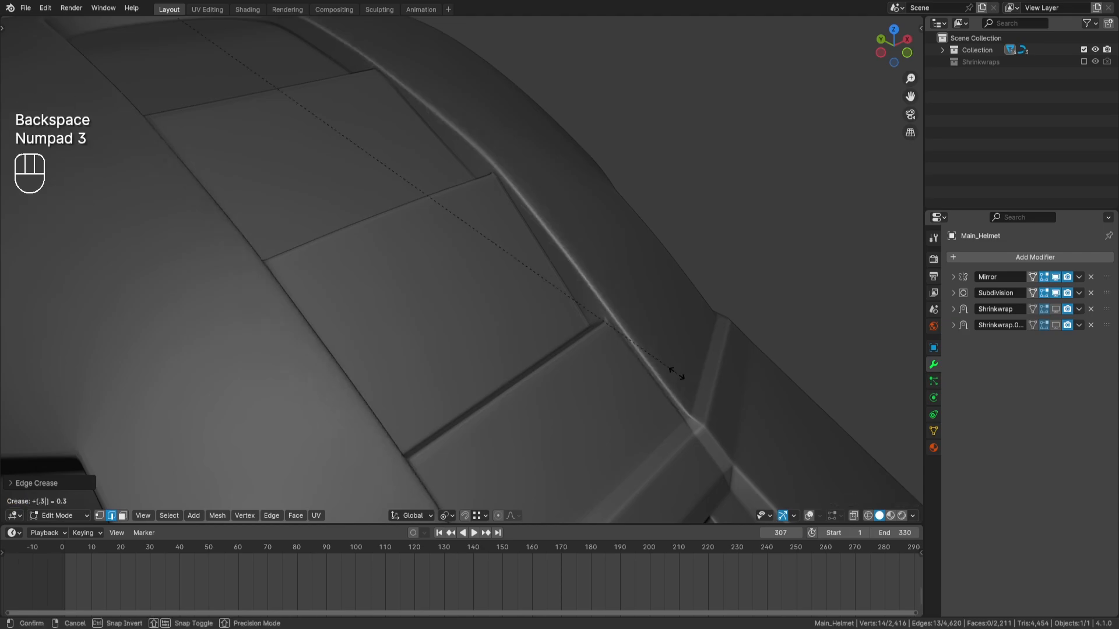
key(Return)
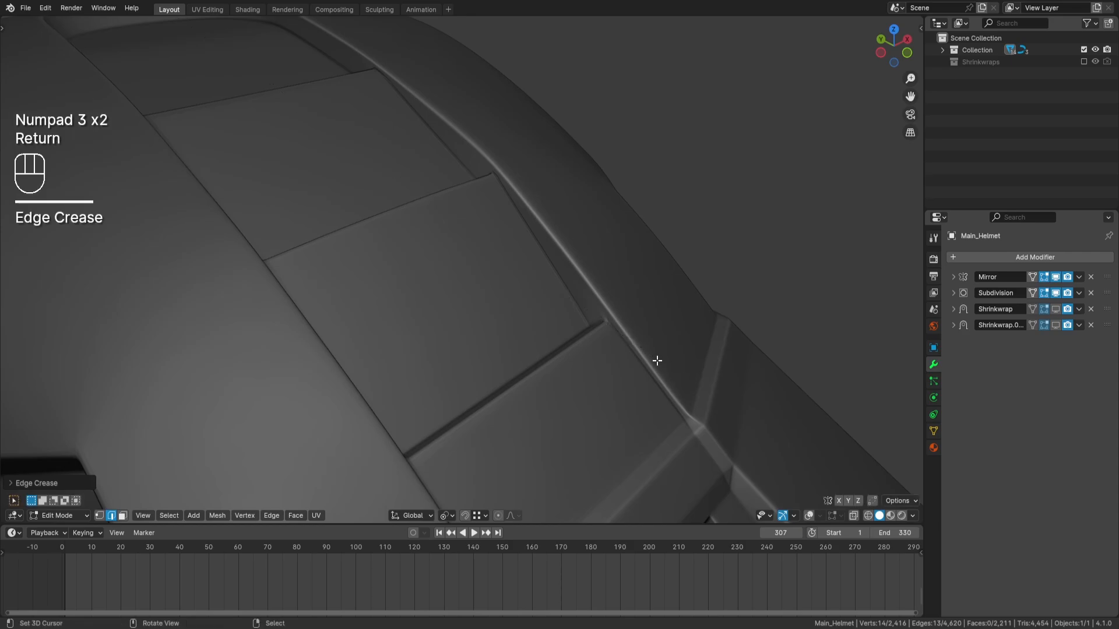
Step: Show the overlays again, clear the selection, and check the smoothed recess in Object Mode
scroll(657, 361, down, 4)
mouse_move(657, 360)
shift+middle_down()
mouse_move(595, 287)
mouse_move(687, 327)
mouse_move(659, 350)
shift+middle_up()
scroll(687, 328, up, 3)
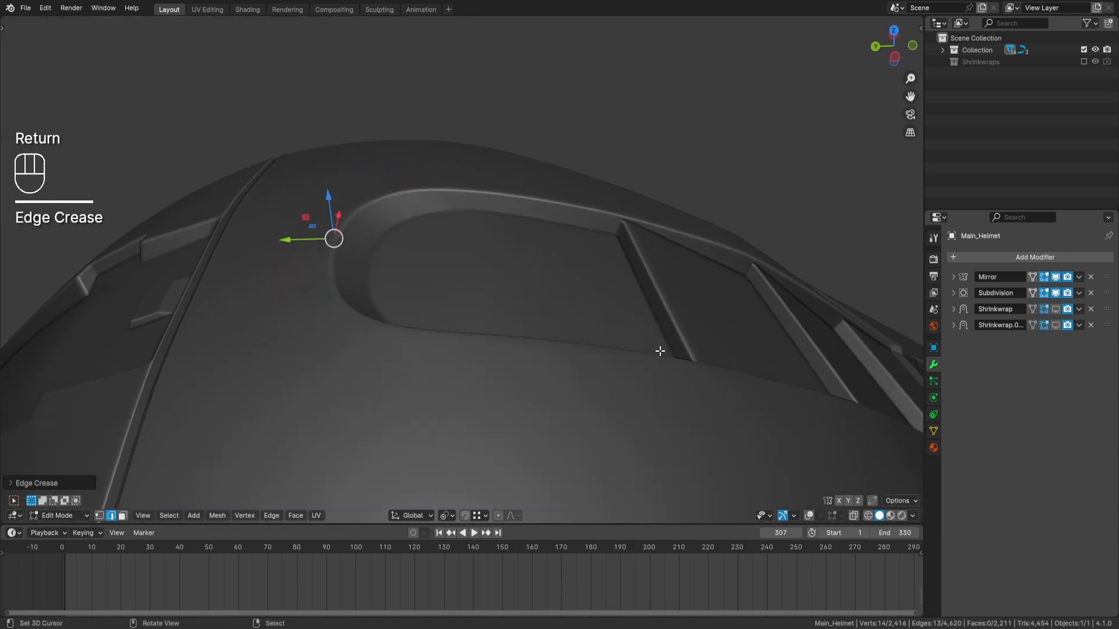
click(809, 516)
key(a)
key(a)
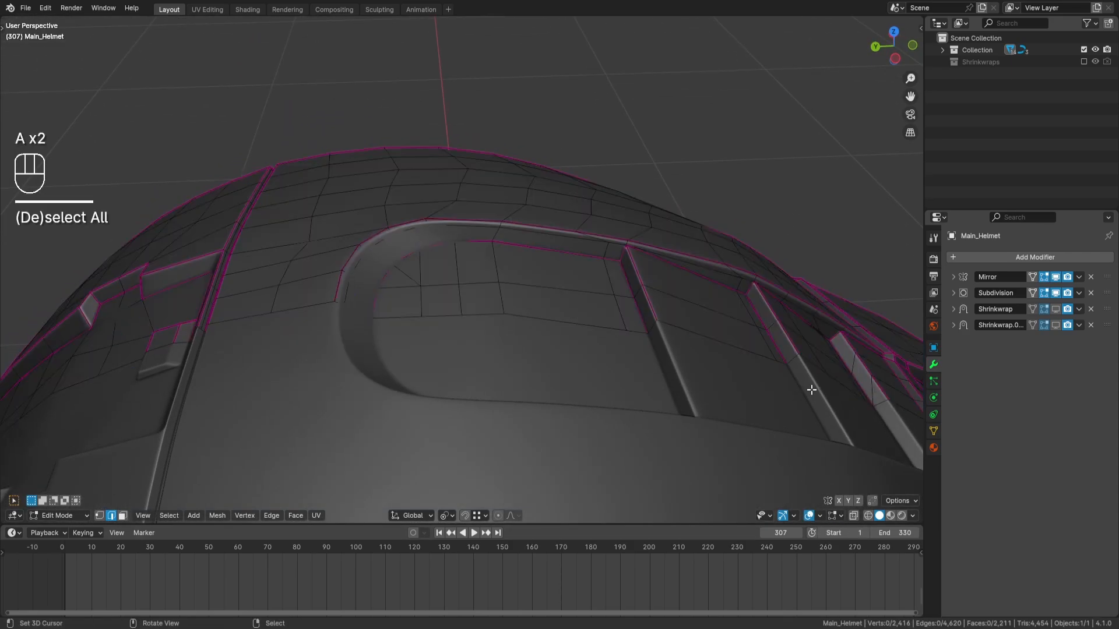
click(735, 380)
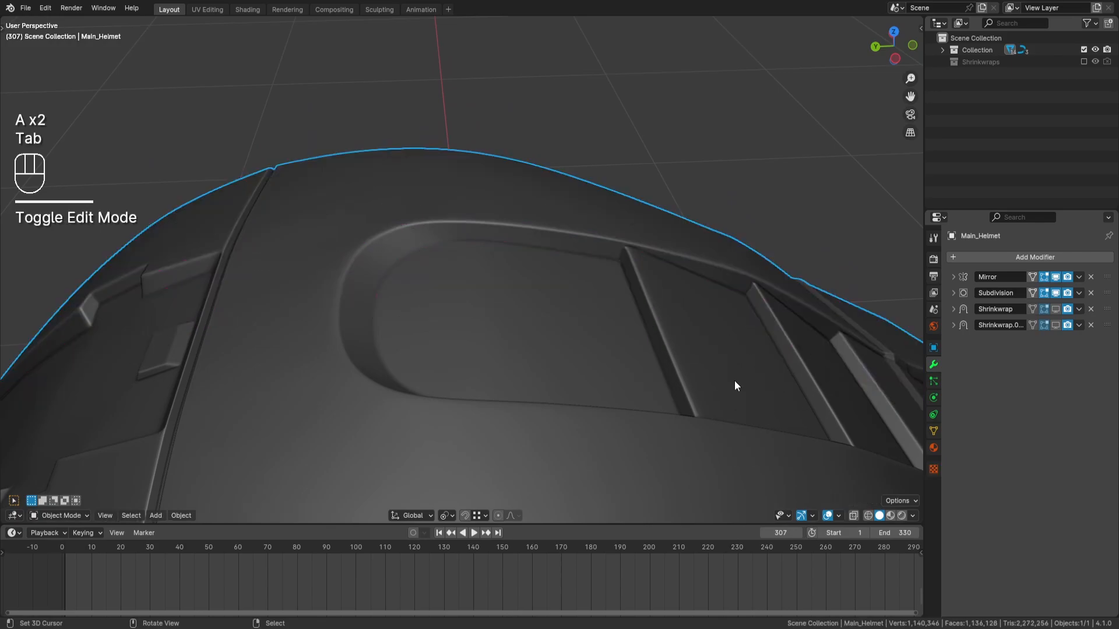
middle_drag(734, 380, 675, 415)
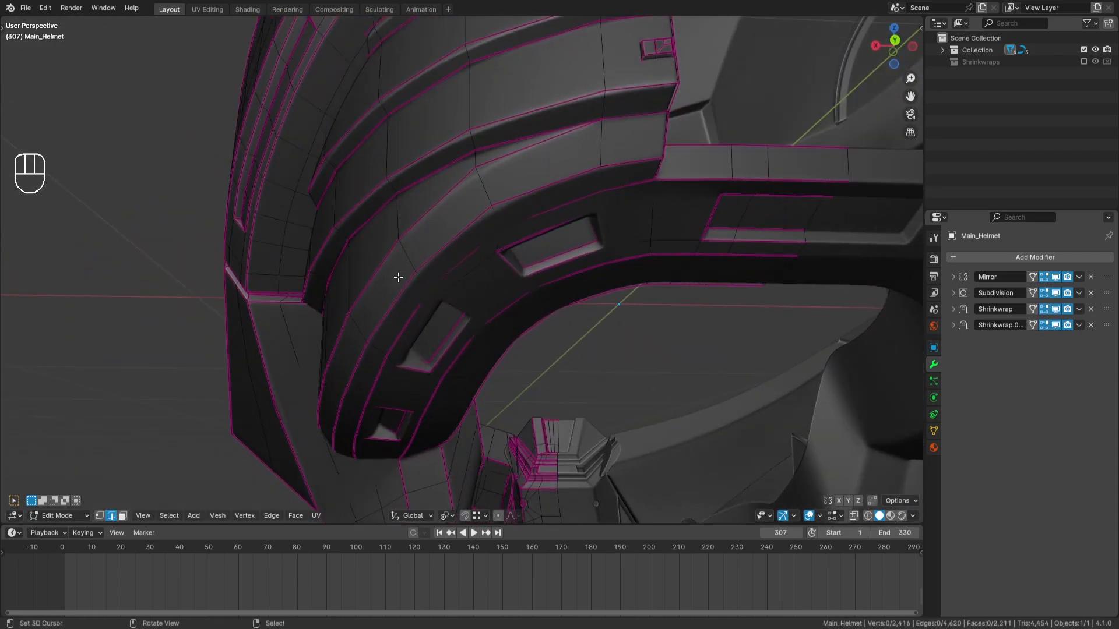
Step: Turn off the Subdivision modifier's viewport display and switch to vertex selection for inspecting the helmet's lower side opening
middle_drag(398, 277, 425, 252)
shift+middle_drag(440, 303, 512, 196)
click(1059, 293)
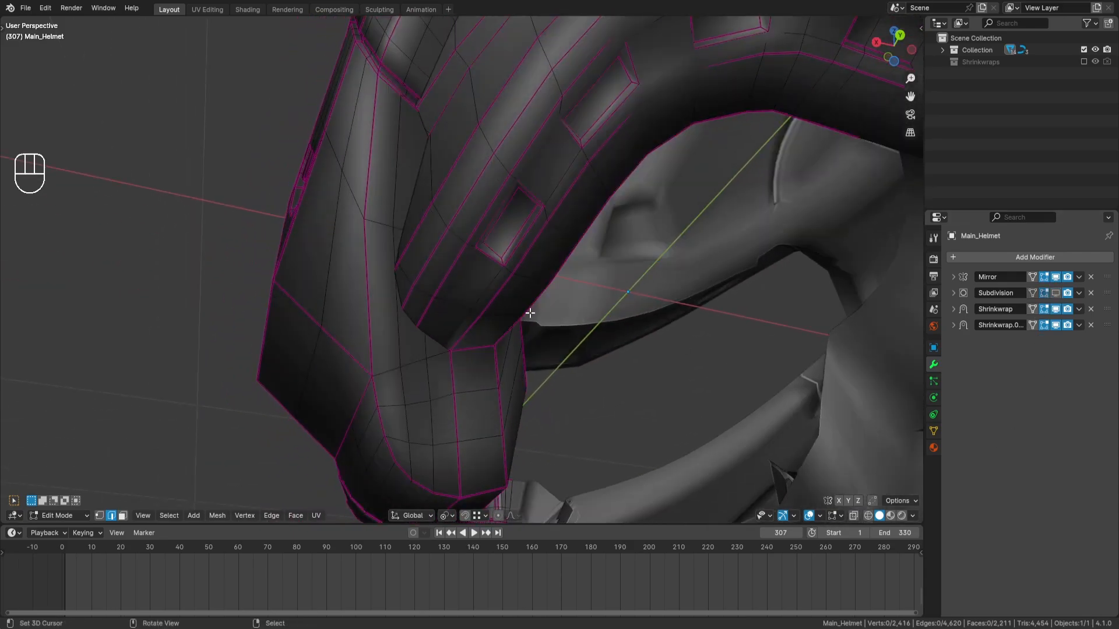
key(z)
click(99, 515)
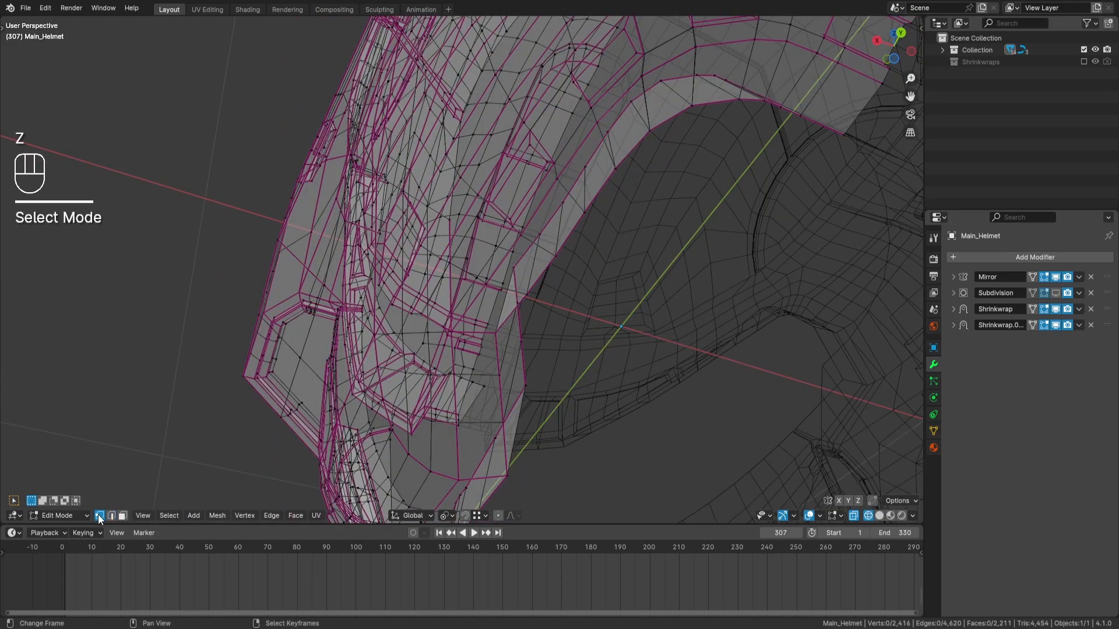
key(shift+z)
scroll(493, 376, up, 3)
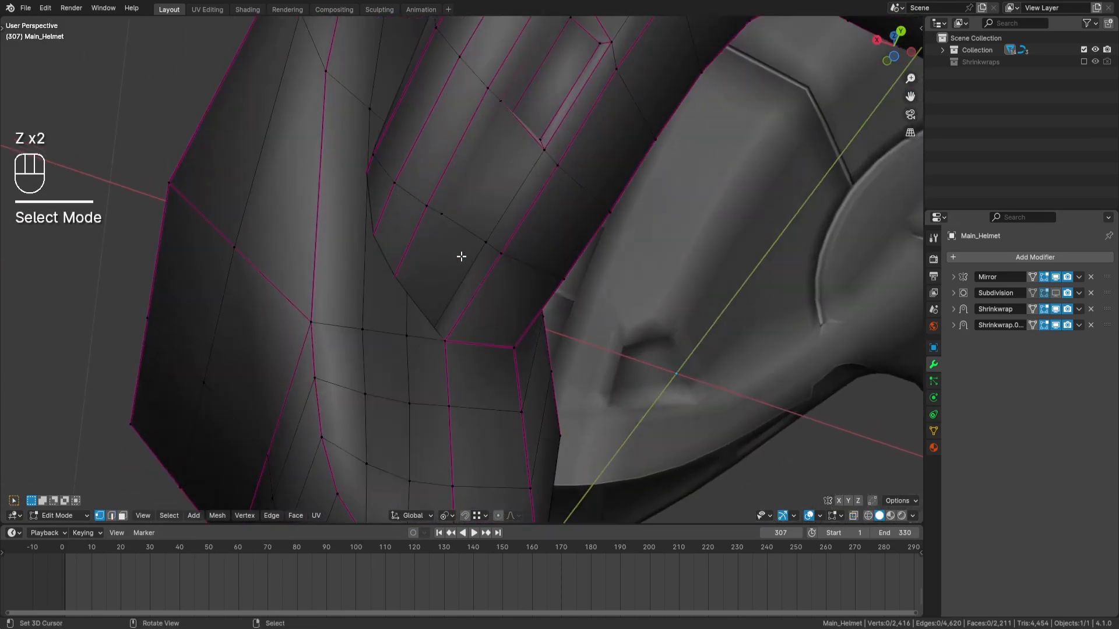
shift+middle_drag(396, 309, 491, 250)
scroll(457, 279, down, 1)
shift+middle_drag(425, 273, 443, 348)
Step: Select the helmet's open boundary loop in wireframe and examine its inner edge in solid shading
key(z)
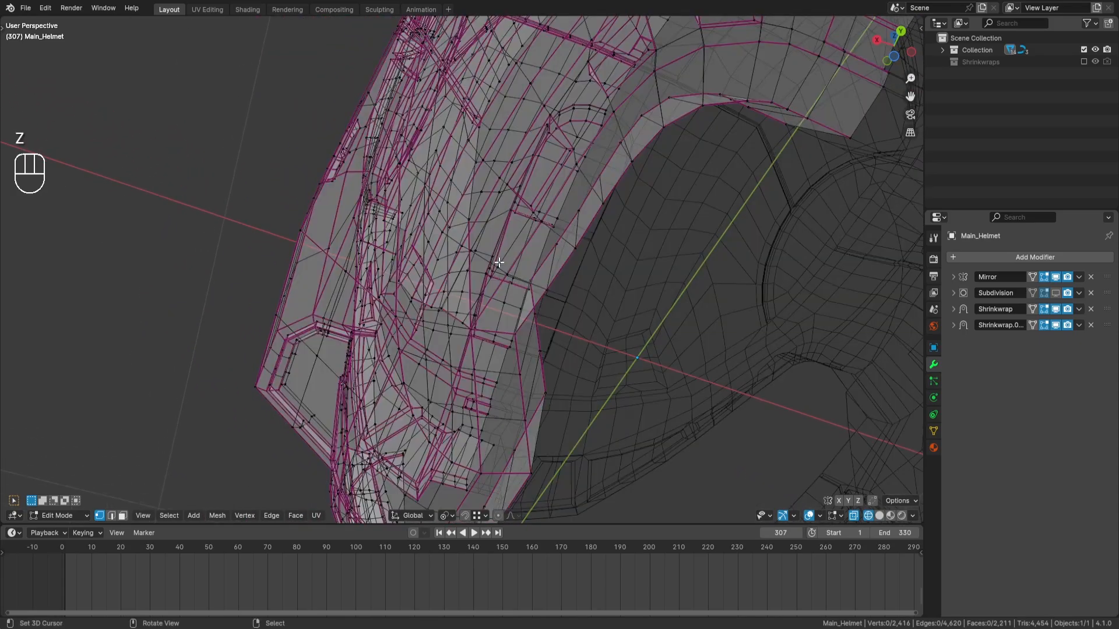
mouse_move(388, 217)
middle_down()
mouse_move(555, 287)
mouse_move(528, 290)
mouse_move(497, 223)
middle_up()
alt+click(497, 223)
mouse_move(622, 243)
middle_down()
mouse_move(612, 274)
mouse_move(574, 281)
middle_up()
key(z)
mouse_move(574, 281)
shift+middle_down()
mouse_move(654, 303)
mouse_move(680, 290)
mouse_move(635, 310)
mouse_move(500, 238)
mouse_move(490, 257)
shift+middle_up()
scroll(654, 303, up, 3)
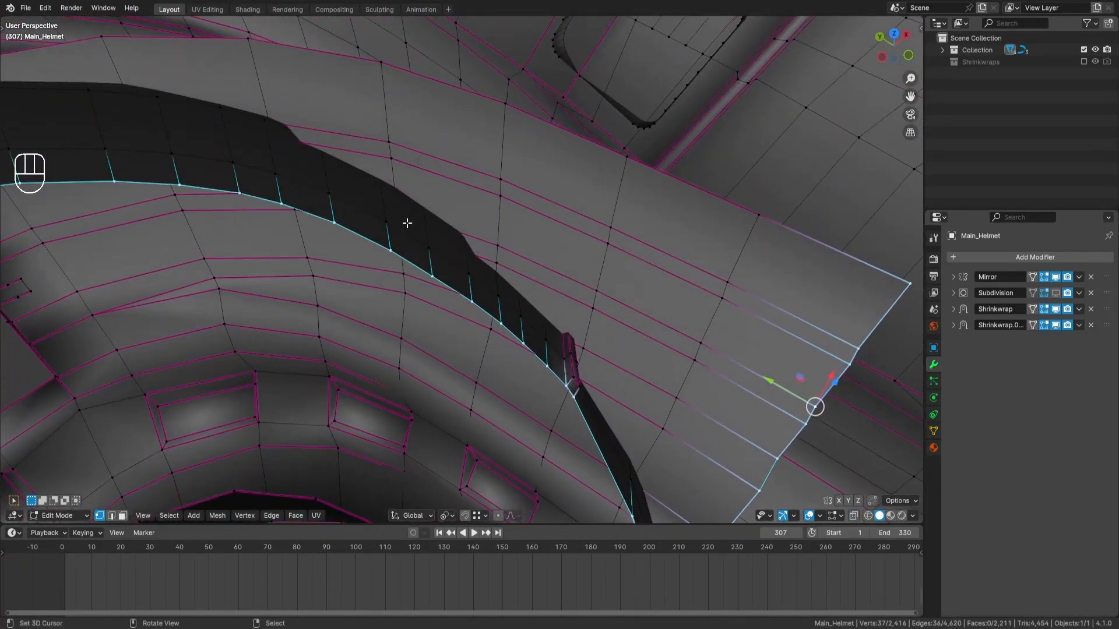
Step: Select the raised boundary vertex below the long side recess and set the snapping target to Face
middle_drag(407, 223, 414, 268)
right_click(390, 165)
scroll(435, 198, up, 3)
shift+middle_drag(434, 197, 469, 279)
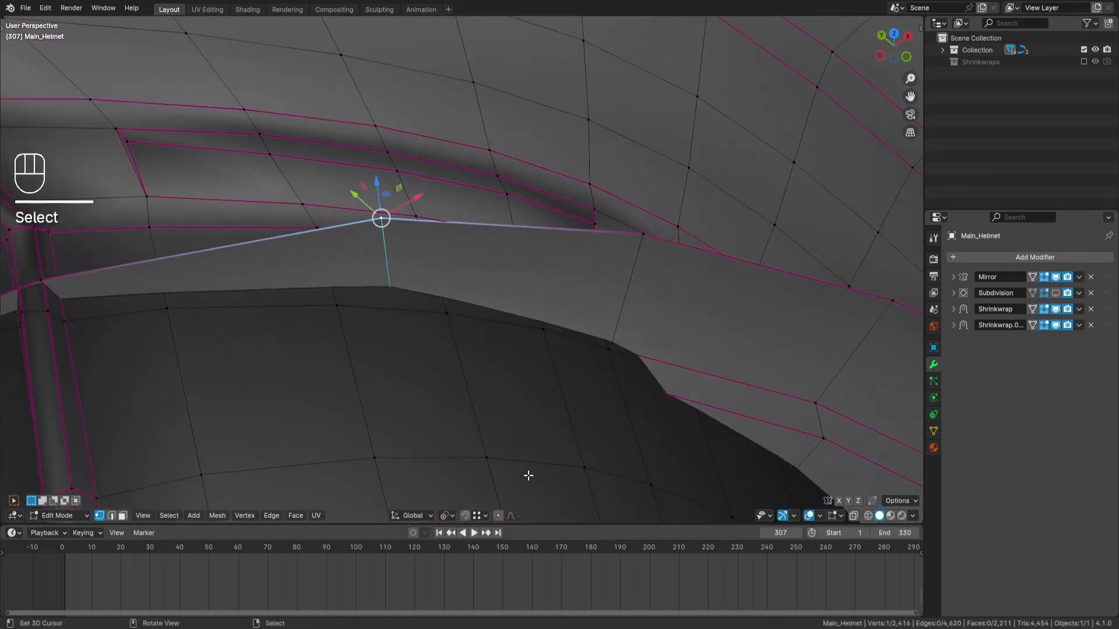
click(477, 516)
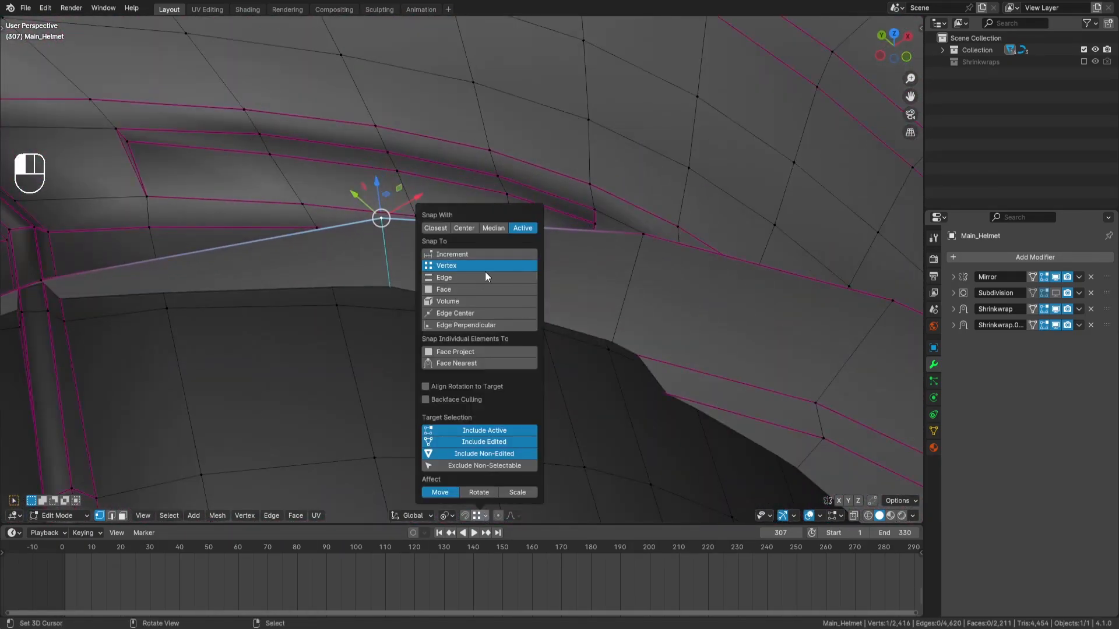
click(474, 287)
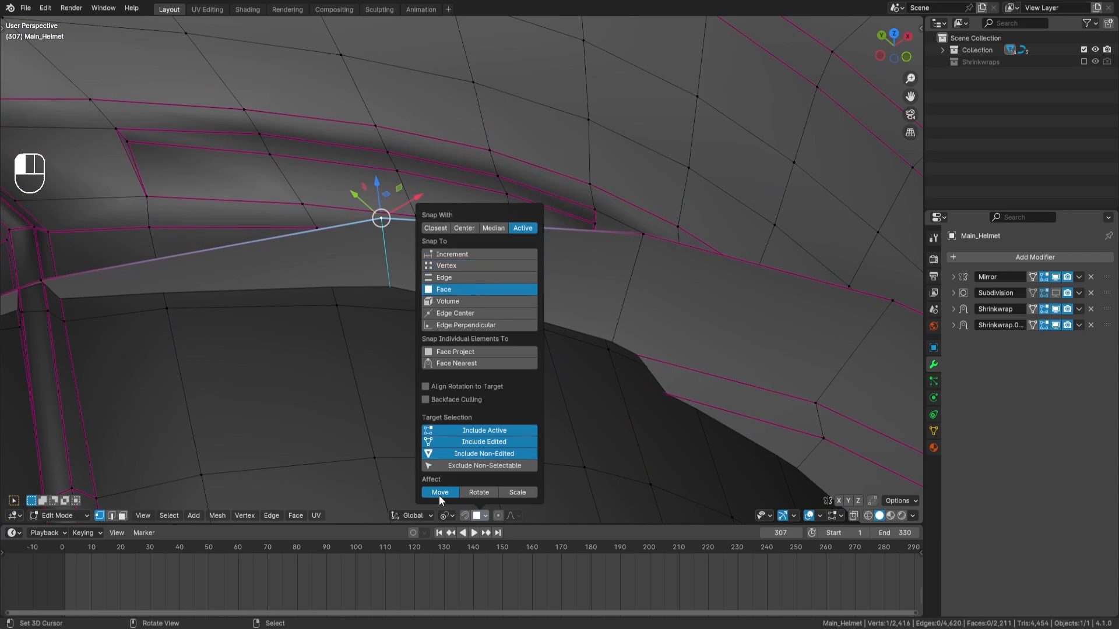
click(447, 516)
Step: Lower the selected boundary vertex about 0.052 m along global Z, snapping it to the inner edge beneath it
middle_drag(489, 322, 456, 272)
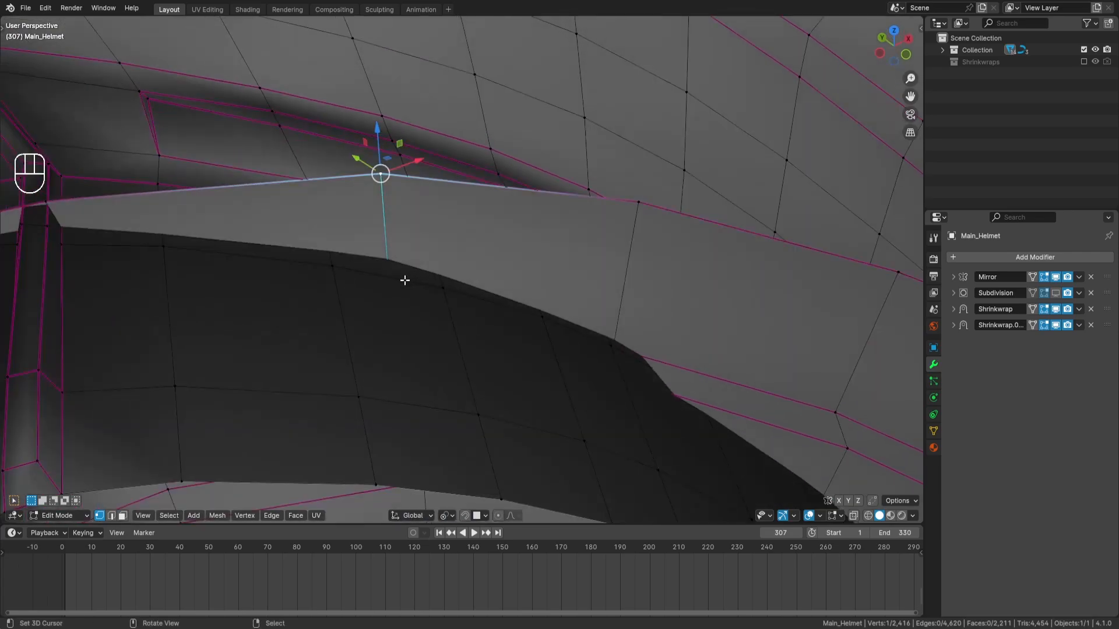
key(g)
key(z)
key(ctrl)
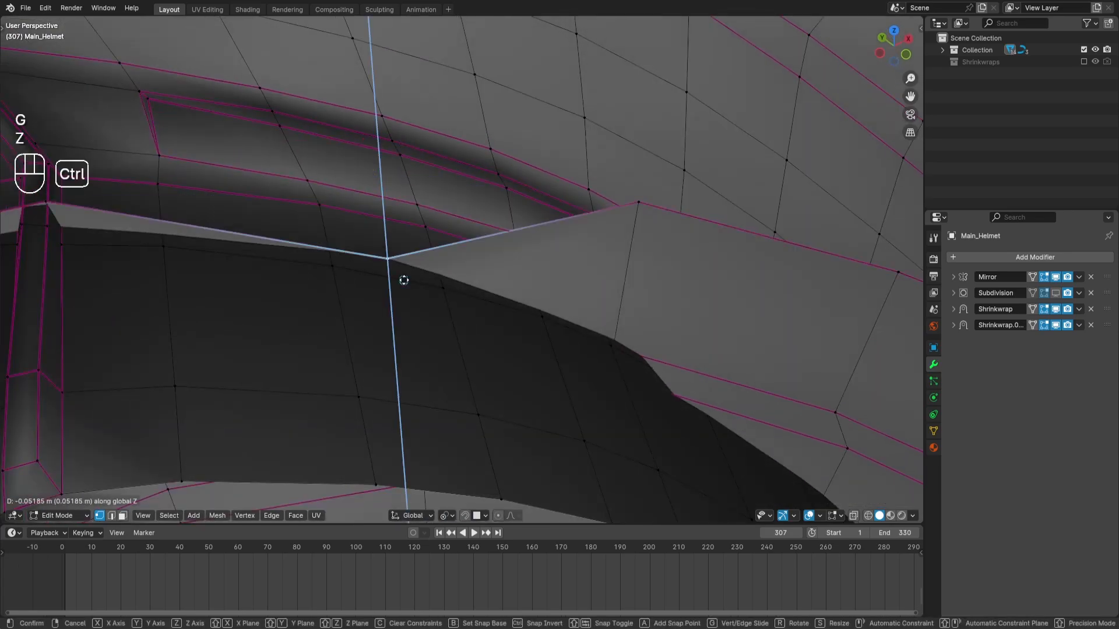
key(ctrl+Return)
shift+middle_drag(280, 265, 363, 321)
shift+middle_drag(363, 320, 451, 291)
middle_drag(451, 291, 387, 187)
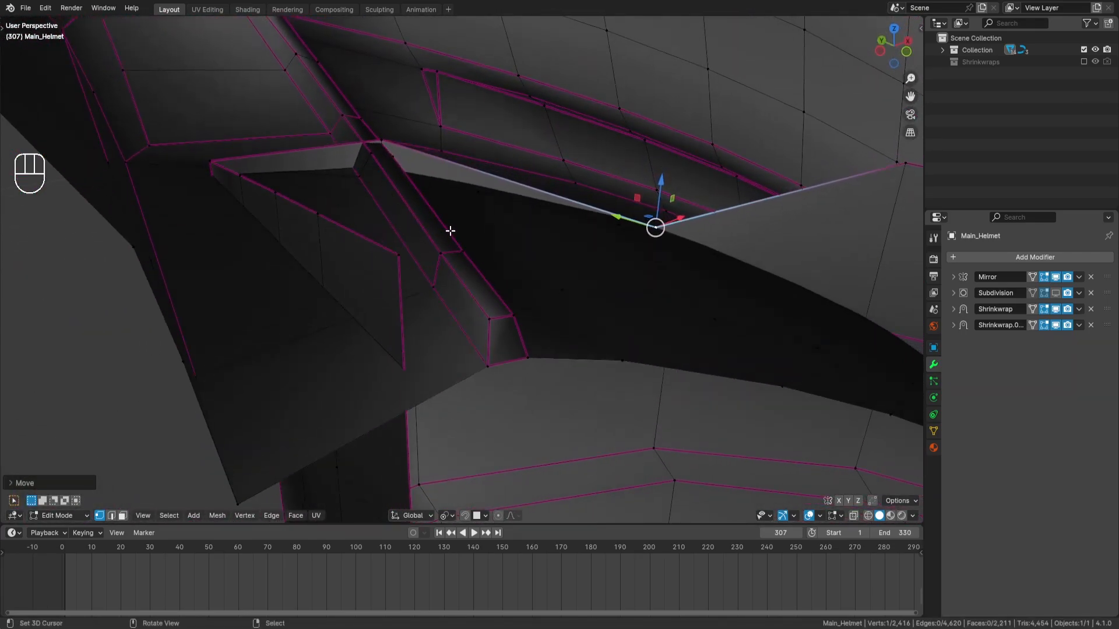
Step: Select the boundary vertex beside the divider strip and lower it along global Z with snapping onto the surface below
middle_drag(452, 230, 407, 285)
scroll(439, 290, up, 3)
click(360, 214)
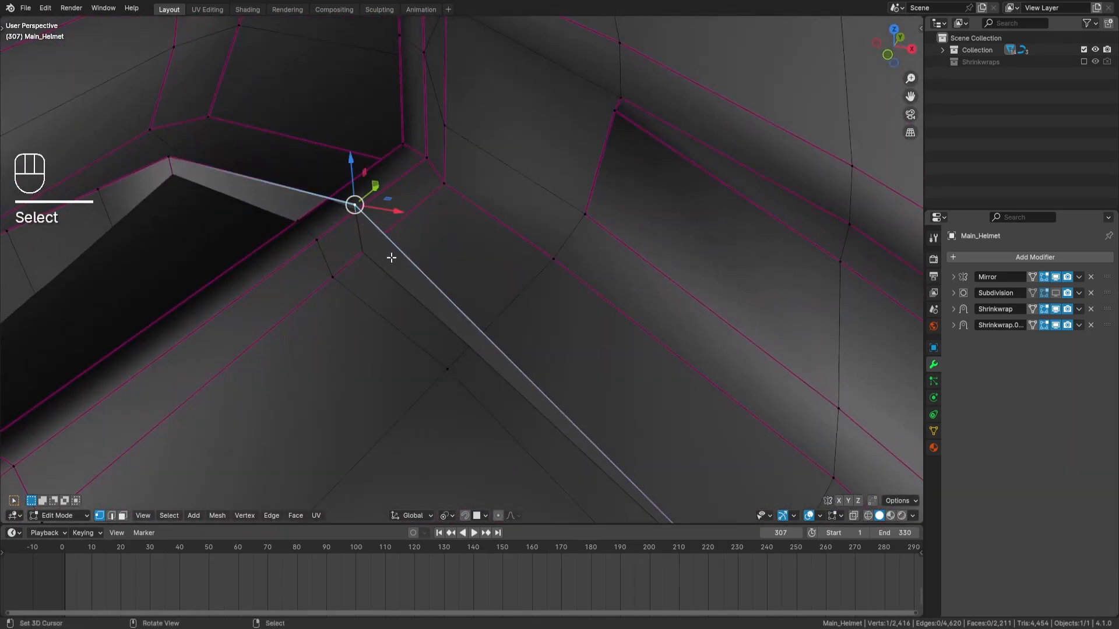
key(g)
key(z)
key(ctrl+Return)
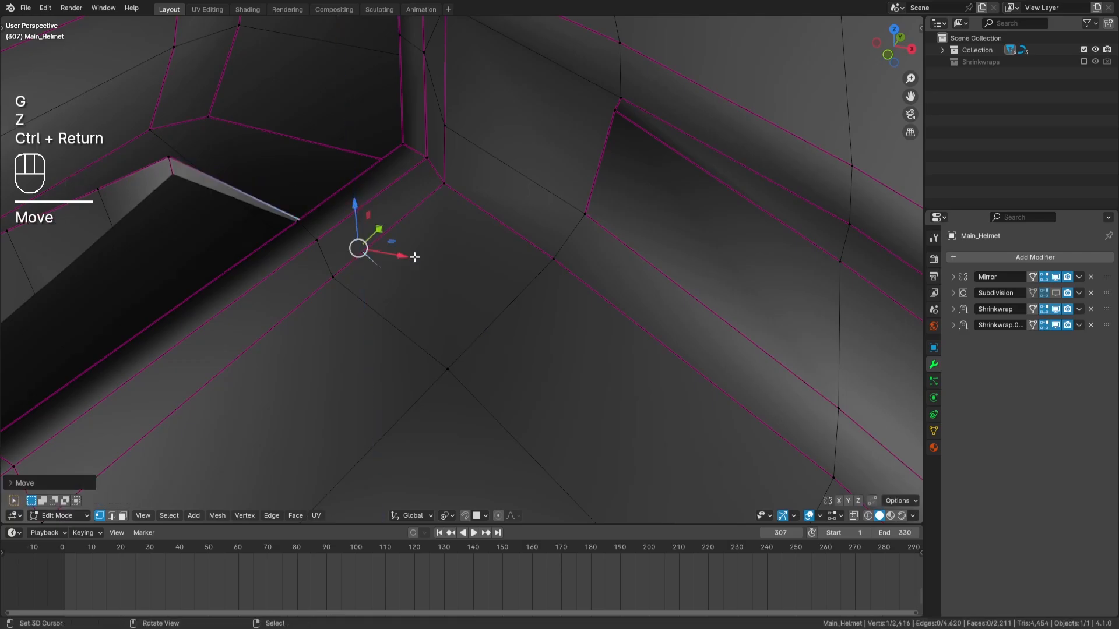
Step: In wireframe, slide the neighbouring vertex on the divider strip's edge up to the lowered boundary vertex
key(z)
middle_drag(340, 284, 377, 280)
right_click(373, 281)
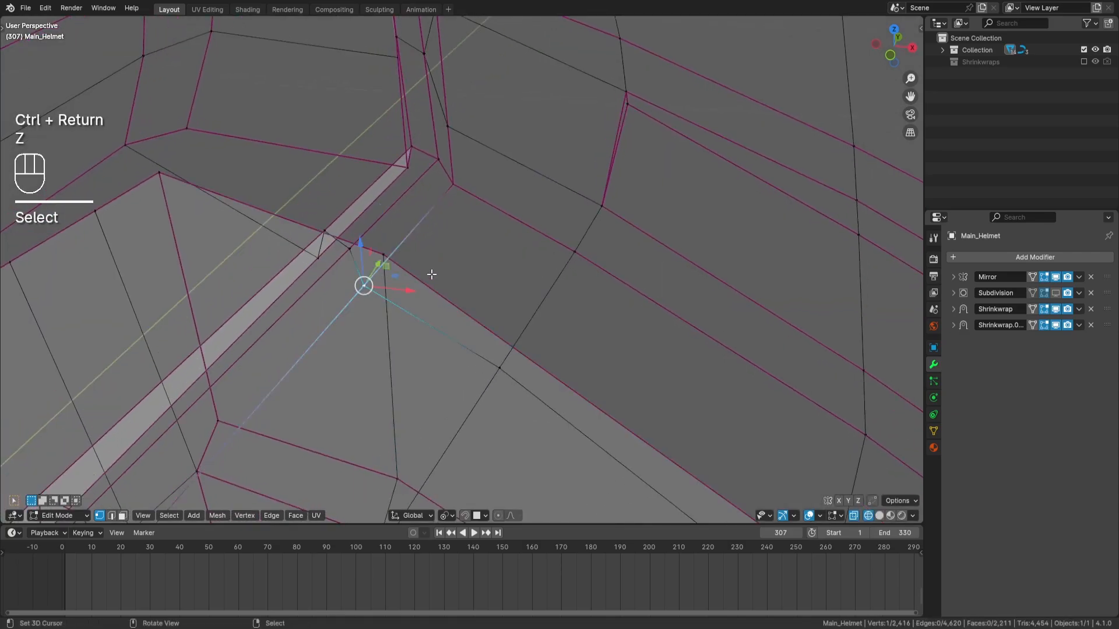
key(z)
key(z)
key(g)
key(g)
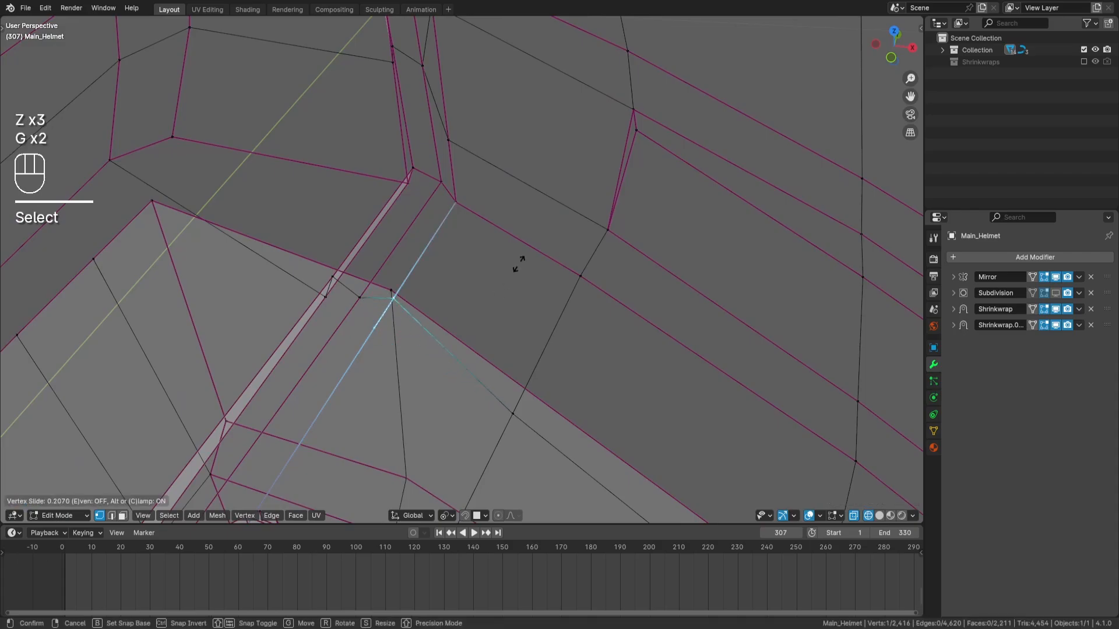
key(Return)
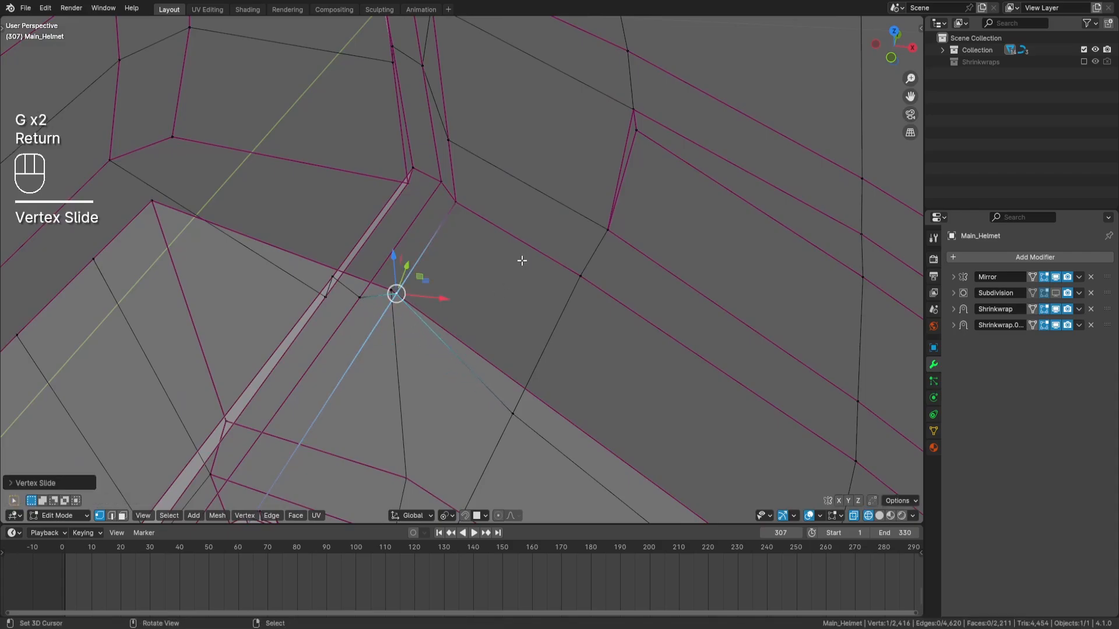
Step: Merge the slid vertex with the lowered boundary vertex, clear the selection, and return to solid shading
shift+click(394, 290)
key(z)
key(q)
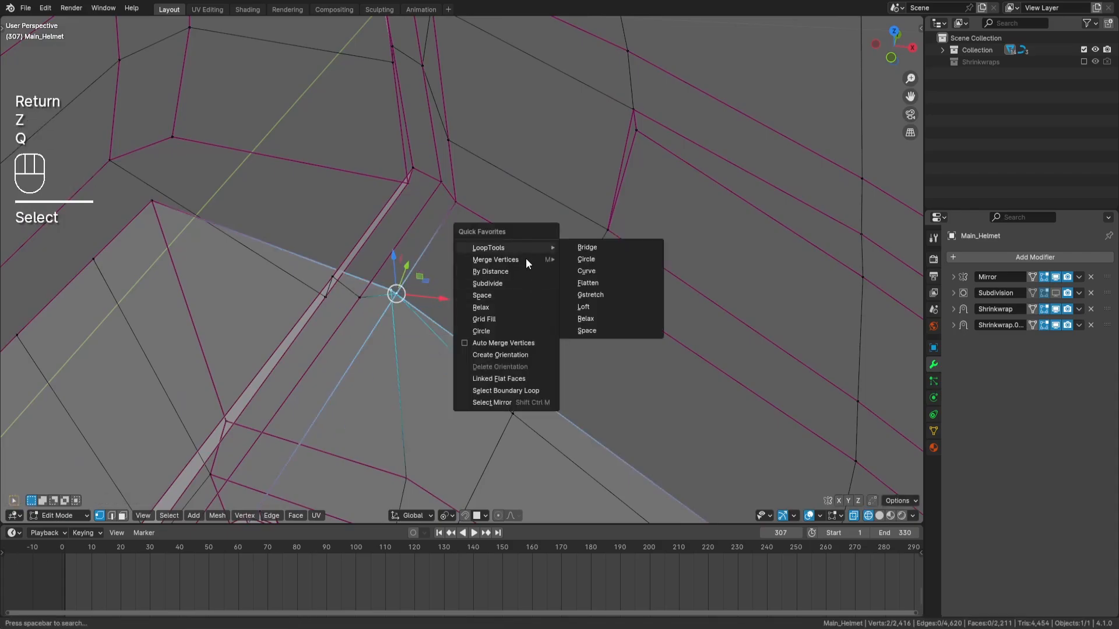
mouse_move(526, 259)
click(616, 310)
key(a)
key(a)
key(z)
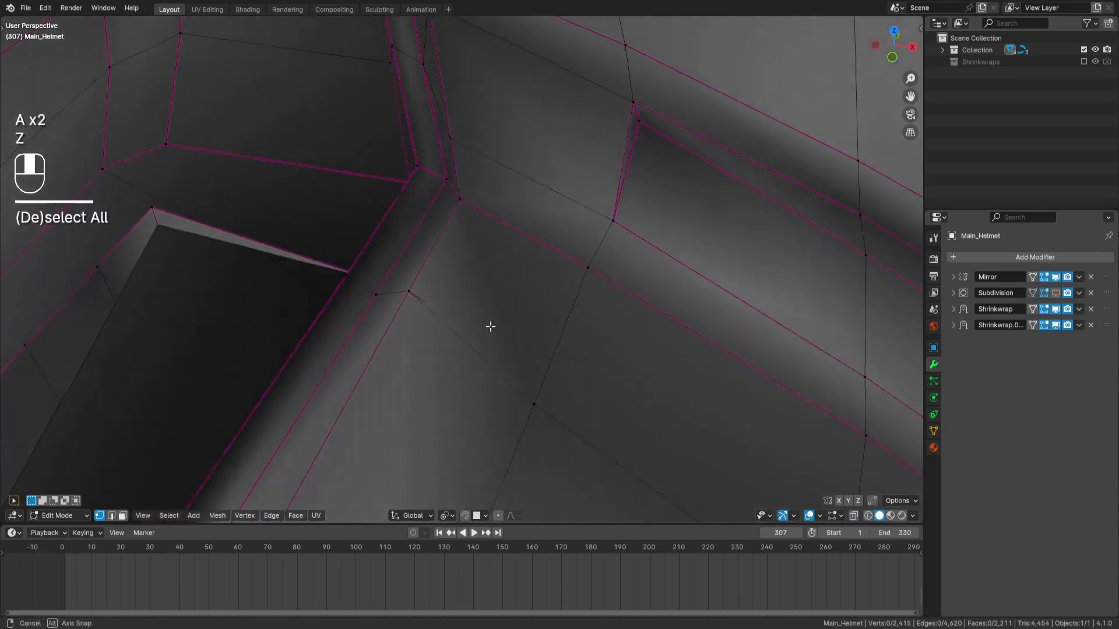
middle_drag(491, 326, 699, 287)
mouse_move(610, 307)
middle_down()
mouse_move(635, 333)
mouse_move(593, 320)
mouse_move(685, 325)
mouse_move(523, 327)
mouse_move(579, 317)
mouse_move(577, 305)
mouse_move(622, 304)
mouse_move(490, 302)
mouse_move(372, 320)
mouse_move(342, 337)
mouse_move(438, 276)
mouse_move(412, 322)
middle_up()
key(z)
key(z)
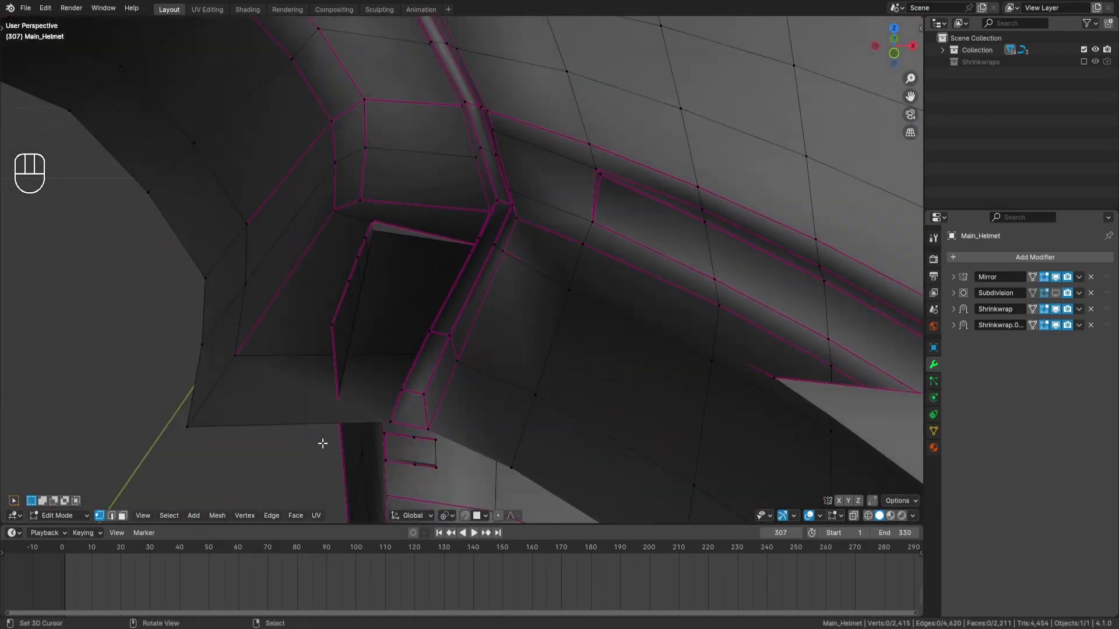
Step: Delete the two narrow faces along the divider strip beside the recess
click(123, 515)
alt+click(430, 352)
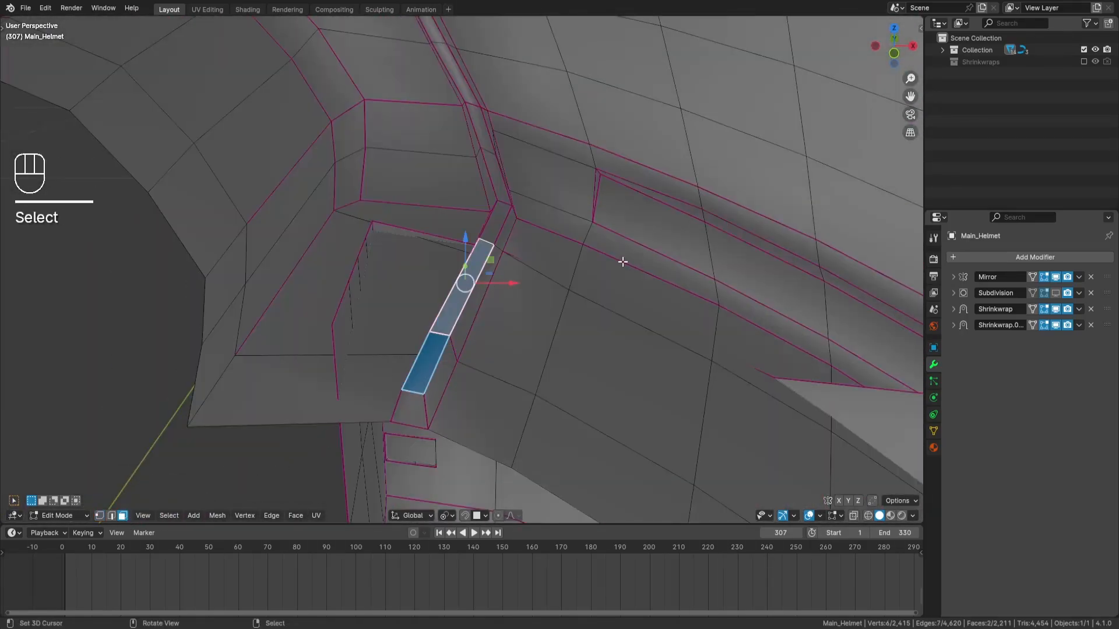
key(x)
click(610, 289)
key(z)
shift+middle_drag(606, 299, 641, 278)
Step: Lower the upper corner vertex of the loose boundary and its neighbour along global Z, snapping them to the geometry below
click(102, 518)
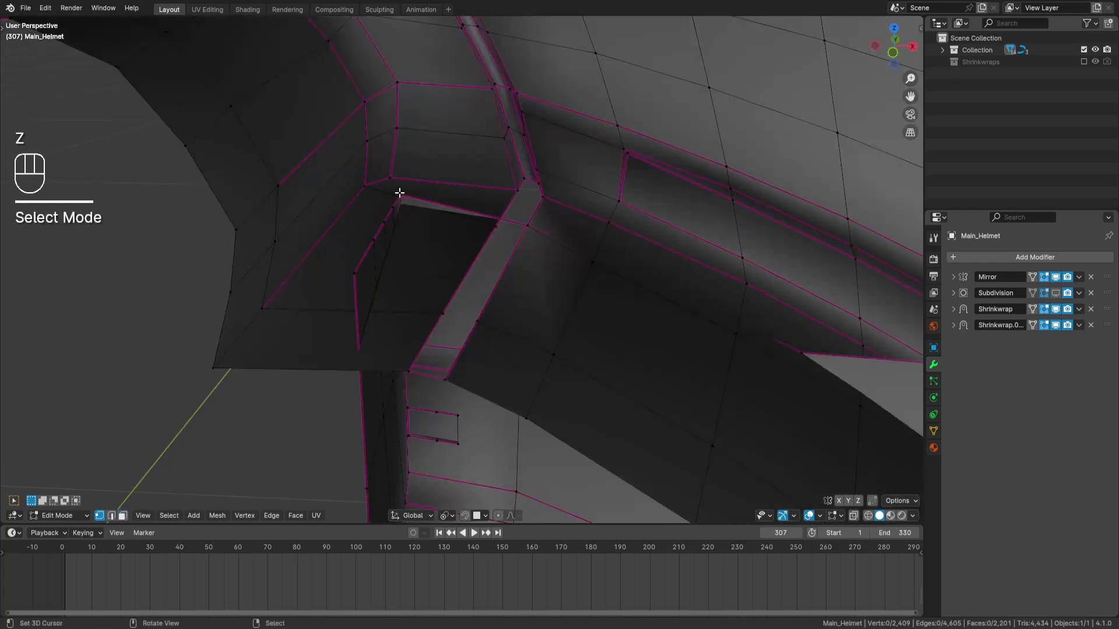
key(g)
key(z)
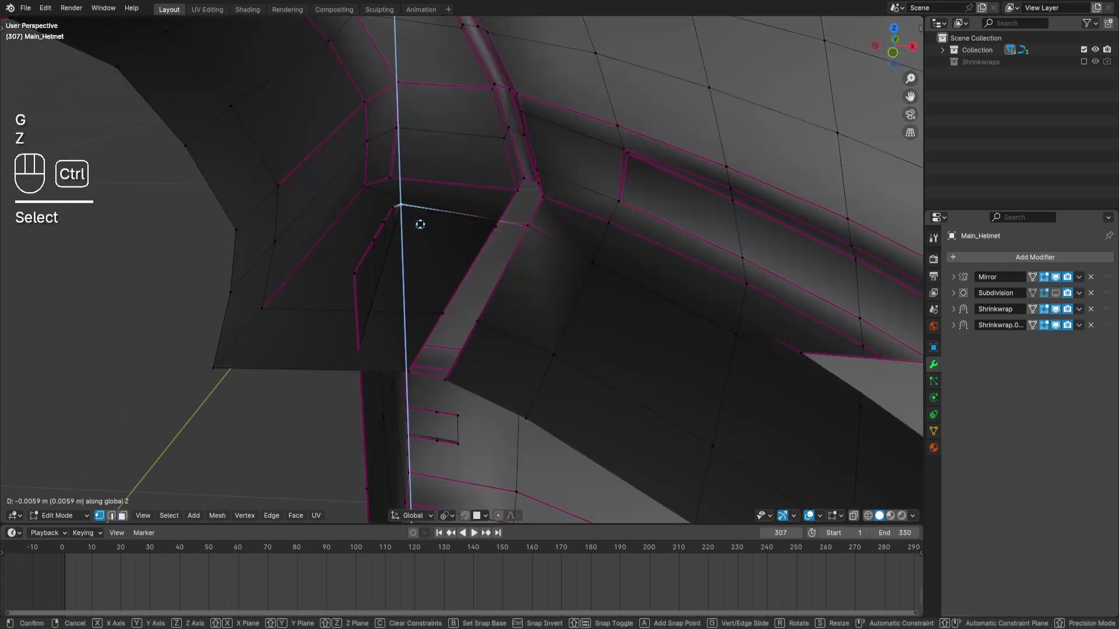
key(ctrl+Return)
middle_drag(420, 225, 390, 257)
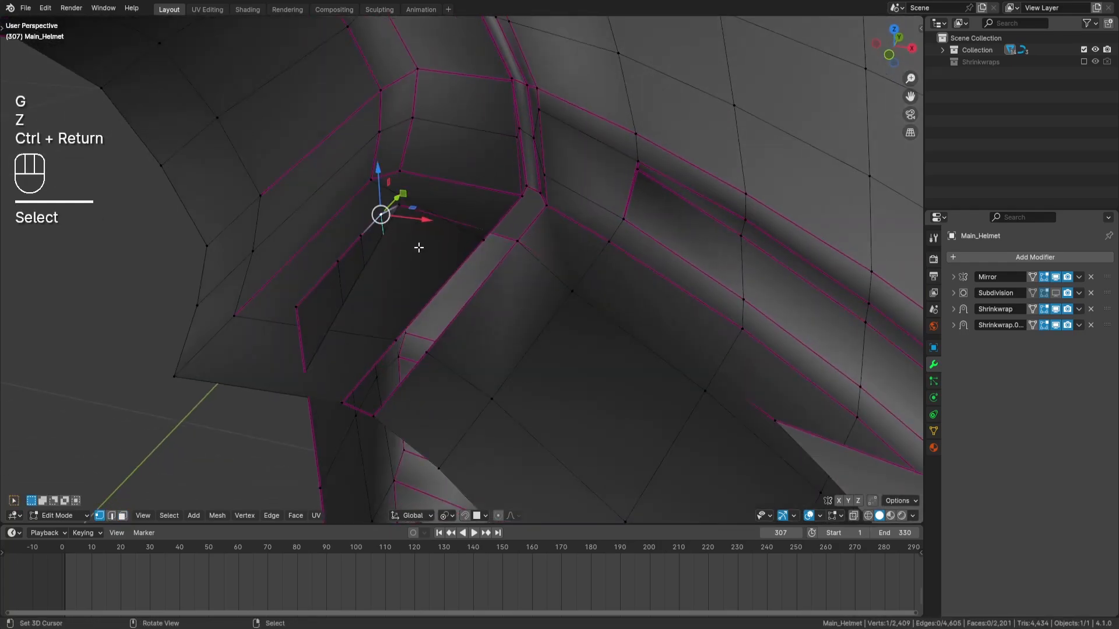
key(g)
key(z)
key(ctrl+Return)
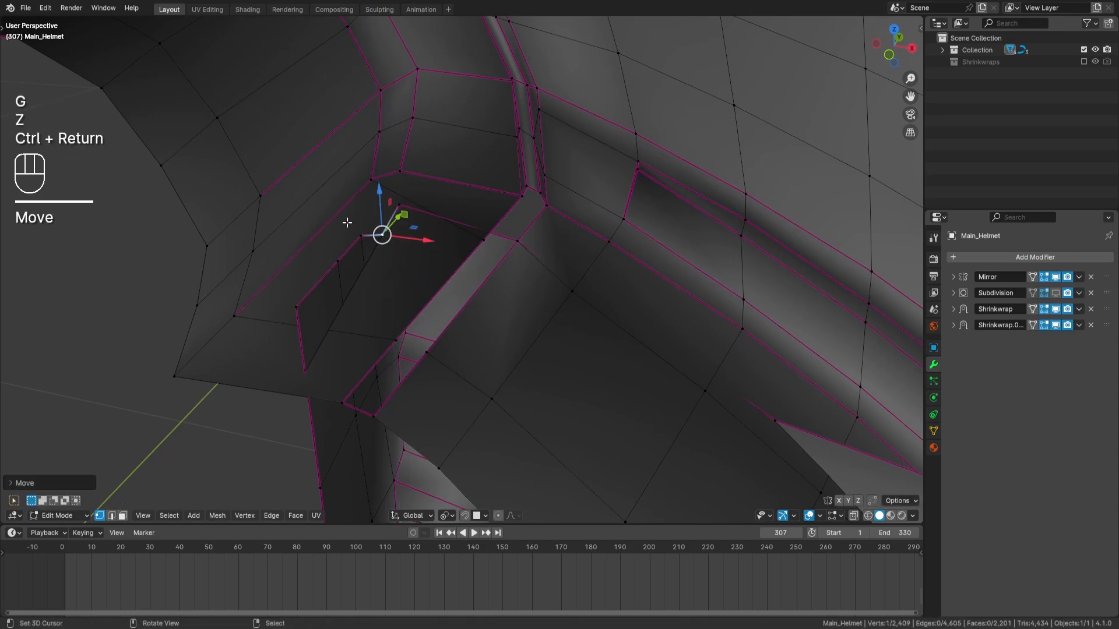
Step: Lower the following two vertices down the loose boundary along global Z with snapping
key(g)
key(z)
key(ctrl+Return)
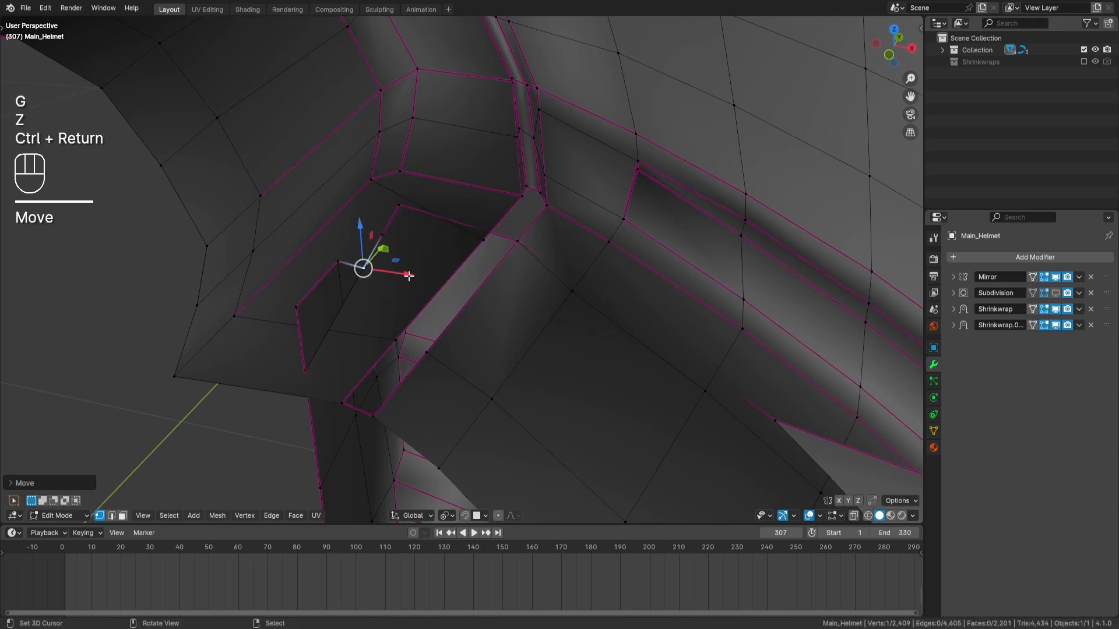
key(a)
key(a)
key(g)
key(z)
key(ctrl+Return)
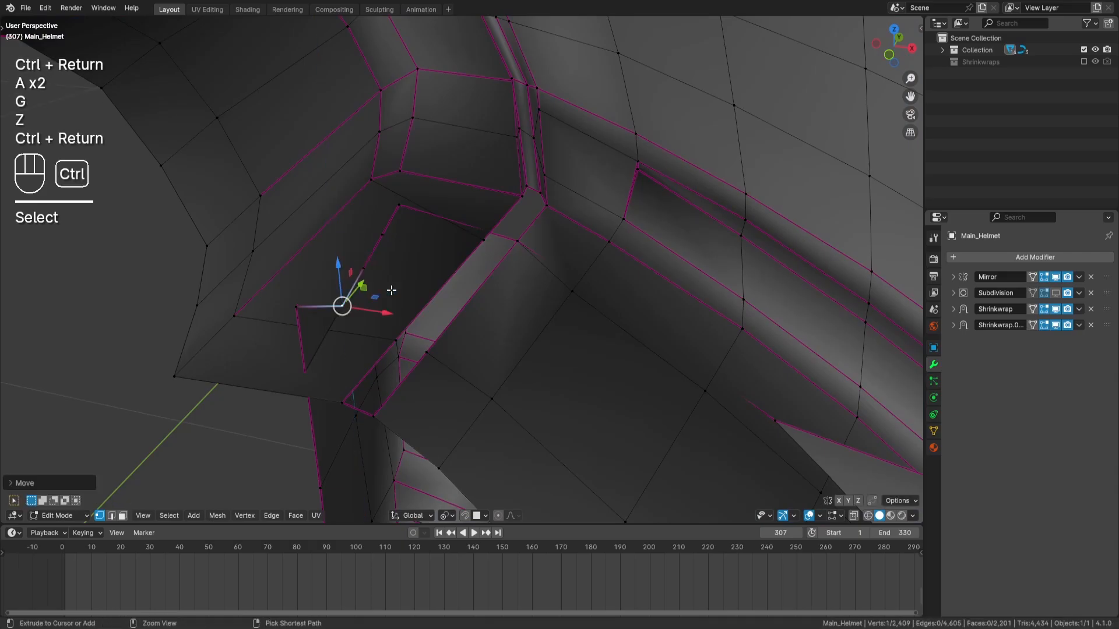
Step: Lower the remaining outer boundary vertex about 0.035 m along global Z with snapping, and clear the selection
click(313, 325)
key(g)
key(z)
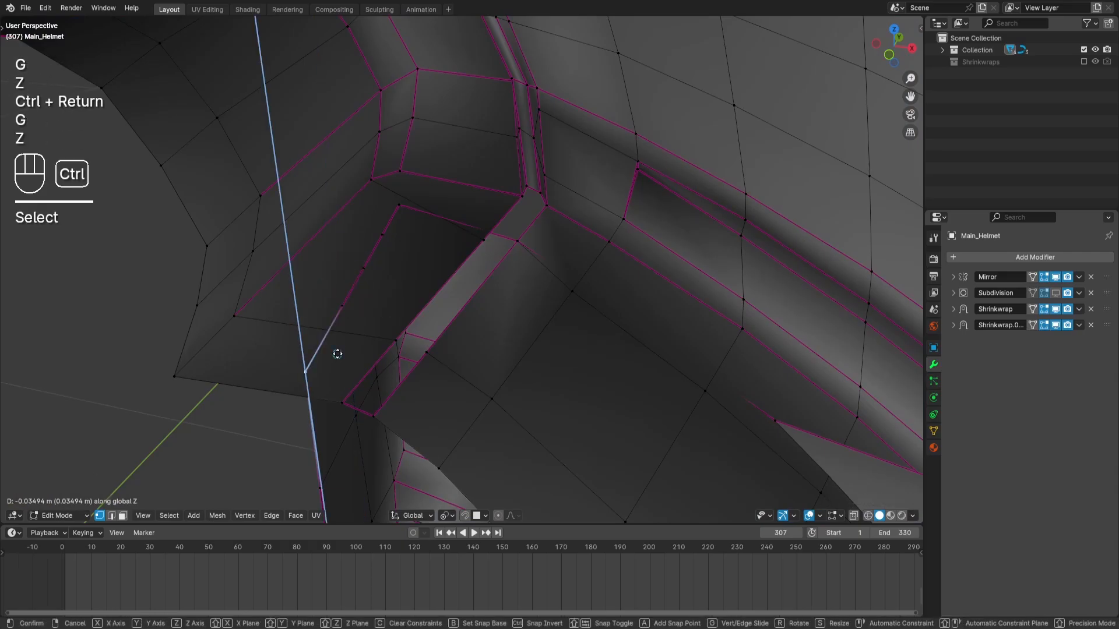
key(ctrl+Return)
shift+middle_drag(338, 352, 453, 350)
key(a)
key(a)
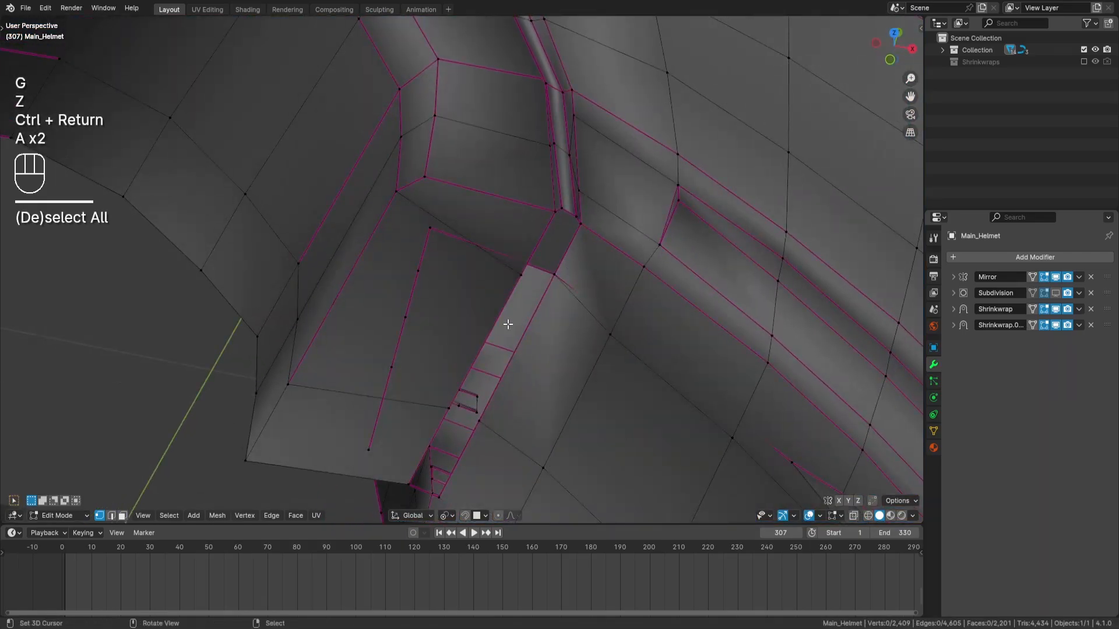
Step: Select the raised rail's end edge, set the transform orientation to Normal, and shift the edge slightly
middle_drag(508, 324, 476, 246)
shift+click(404, 242)
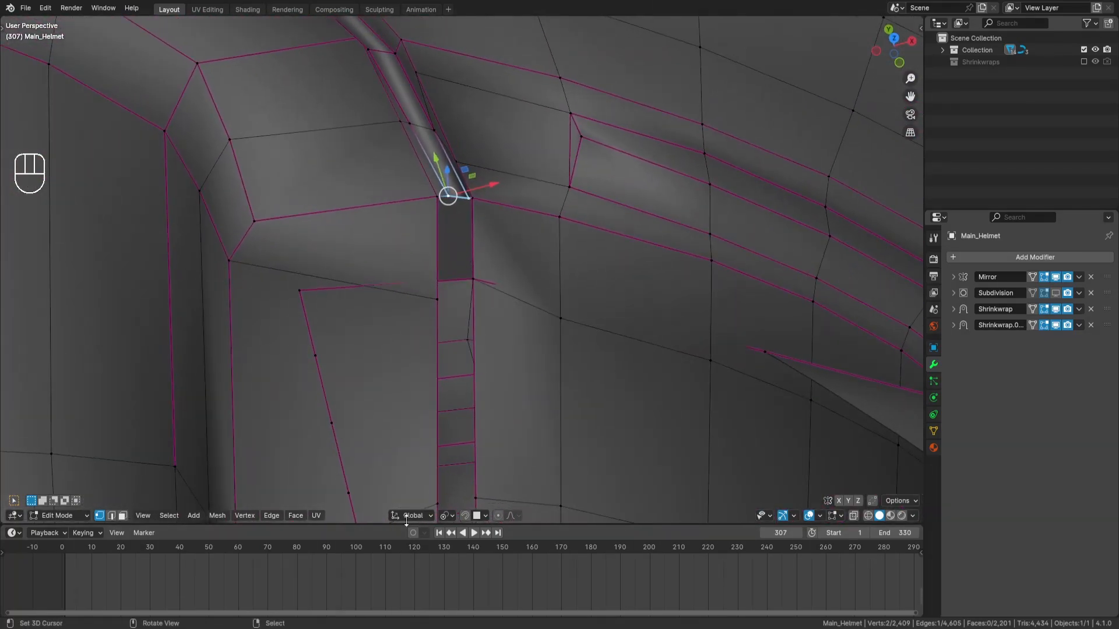
click(407, 518)
click(407, 443)
shift+drag(498, 212, 470, 214)
middle_drag(512, 222, 531, 252)
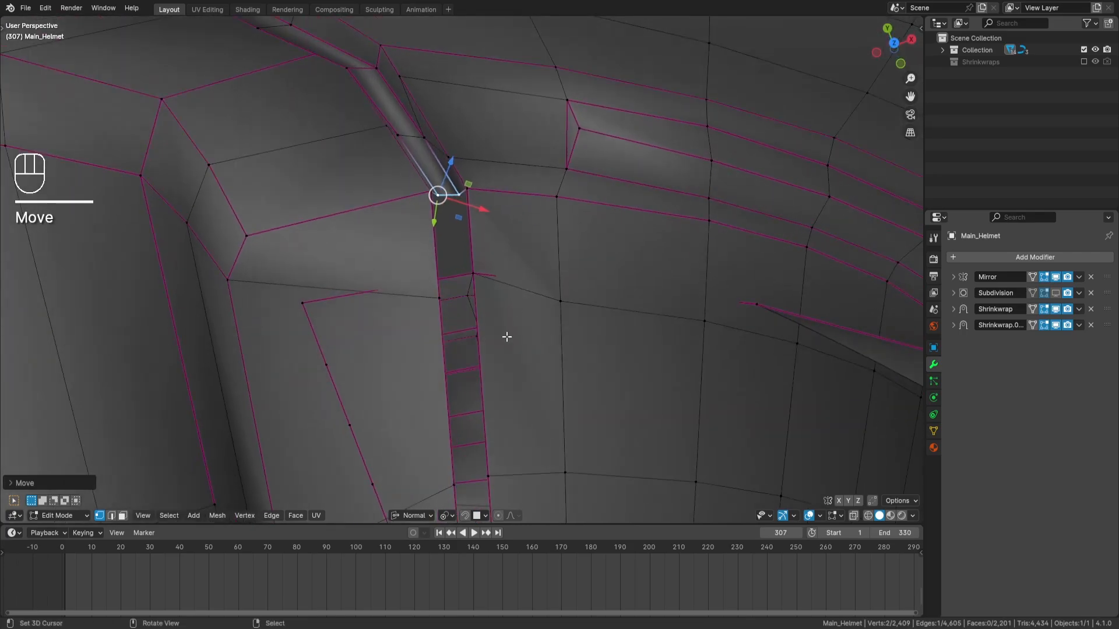
Step: Extrude the raised rail's end edge in place
key(e)
right_click(522, 362)
middle_drag(460, 380, 451, 196)
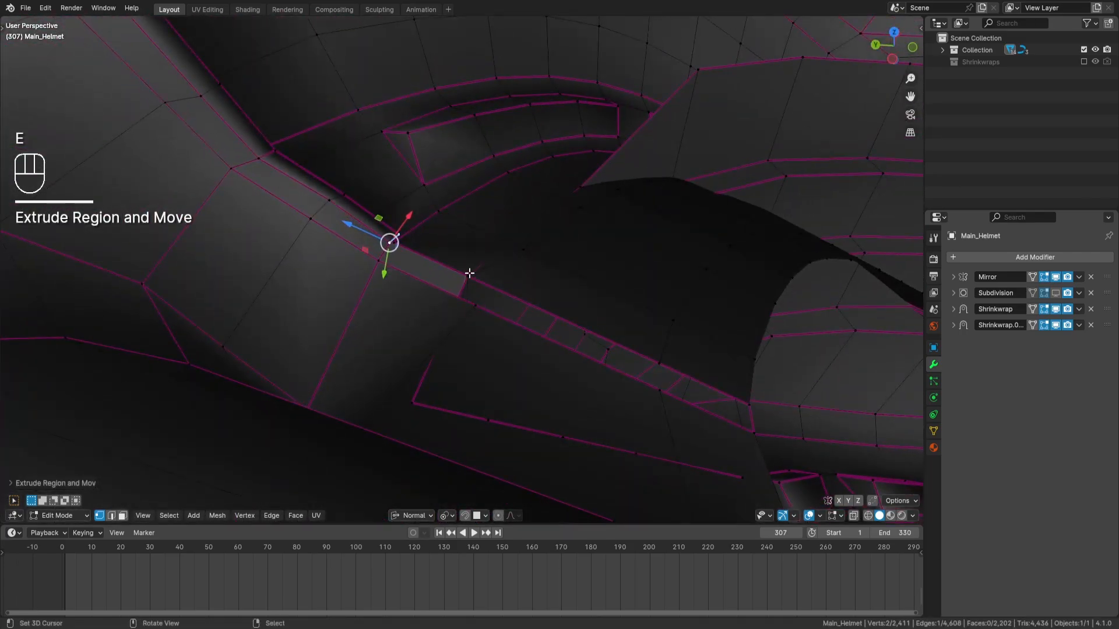
Step: Try to move the extruded edge along Z with snapping, and undo the move
key(g)
key(z)
key(ctrl+Return)
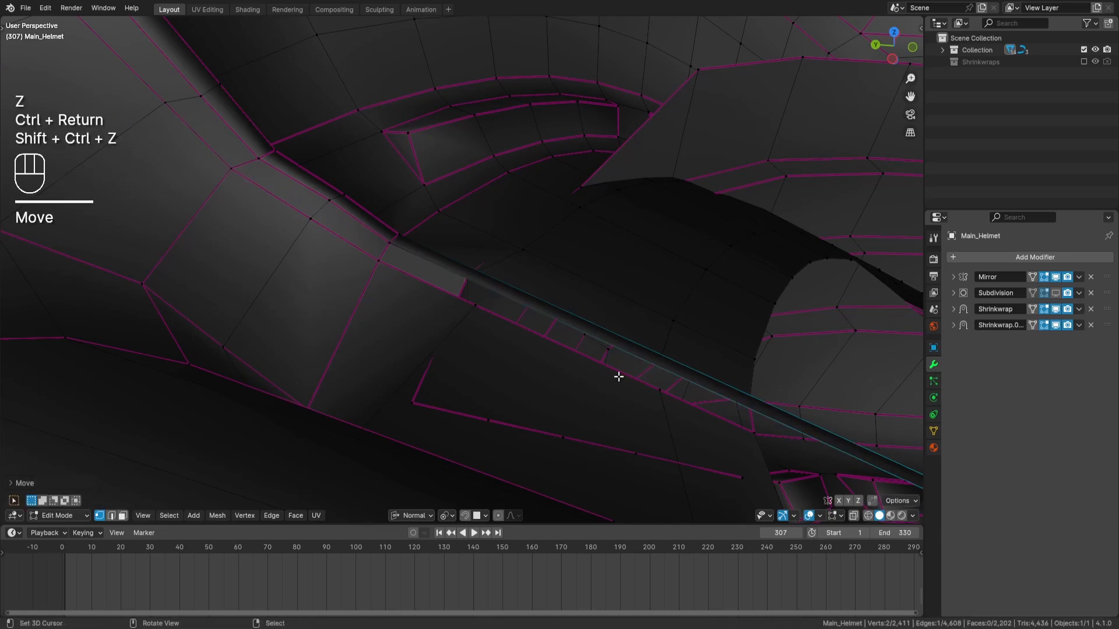
key(ctrl+z)
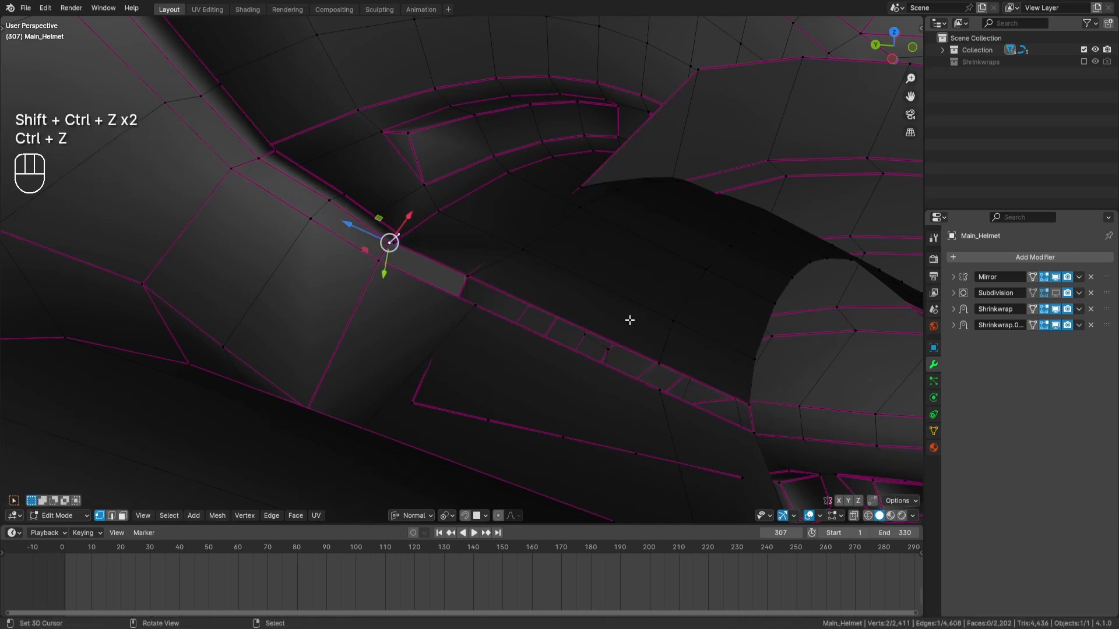
Step: Pull the extruded end edge along its Normal Z axis toward the divider strip, and clear the selection
drag(354, 232, 429, 264)
middle_drag(575, 297, 437, 272)
key(a)
key(a)
Step: Fill the gaps around the extruded rail end with three faces joining it to the surrounding vertices
key(f)
key(a)
key(f)
key(a)
key(a)
right_click(458, 271)
key(f)
key(a)
key(a)
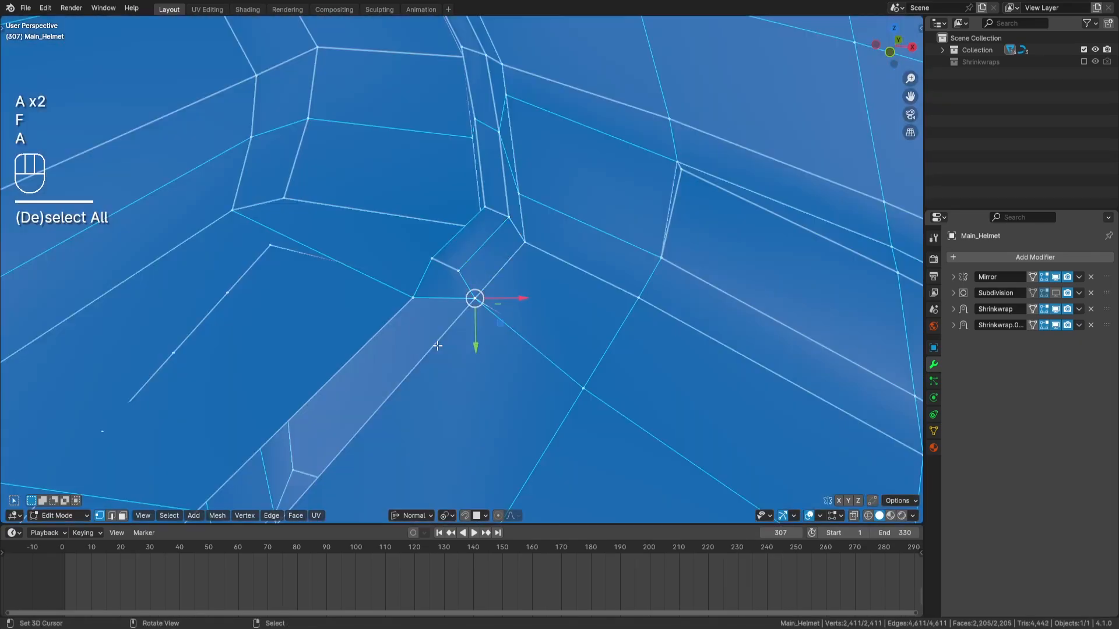
Step: Slide the divider strip's outer corner vertex toward the rail end by a factor of about 0.13
middle_drag(488, 307, 495, 412)
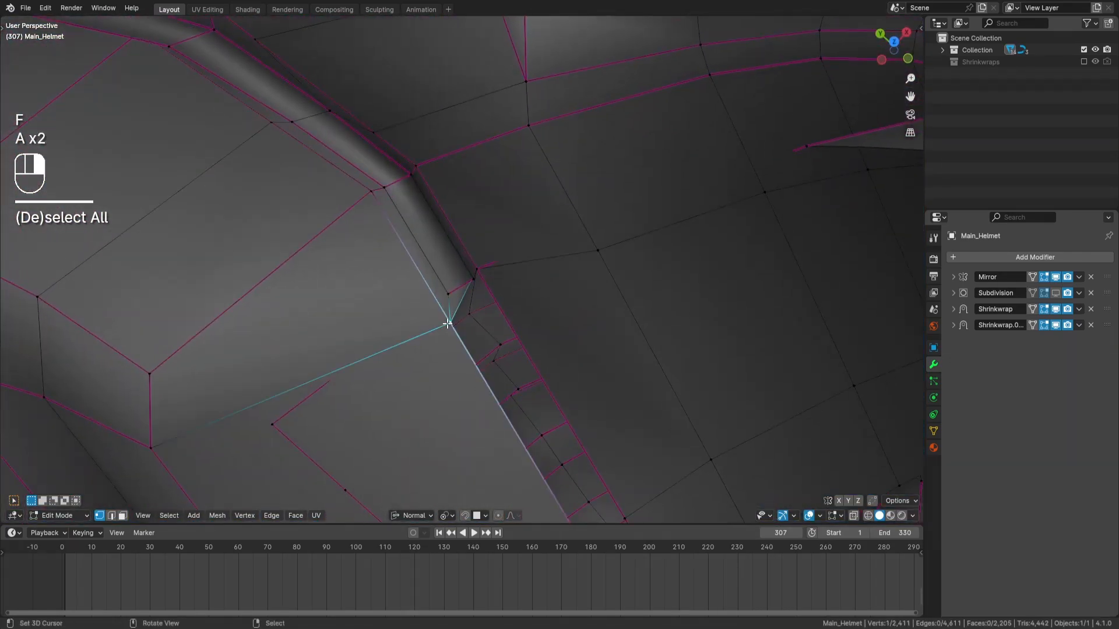
middle_drag(501, 332, 648, 327)
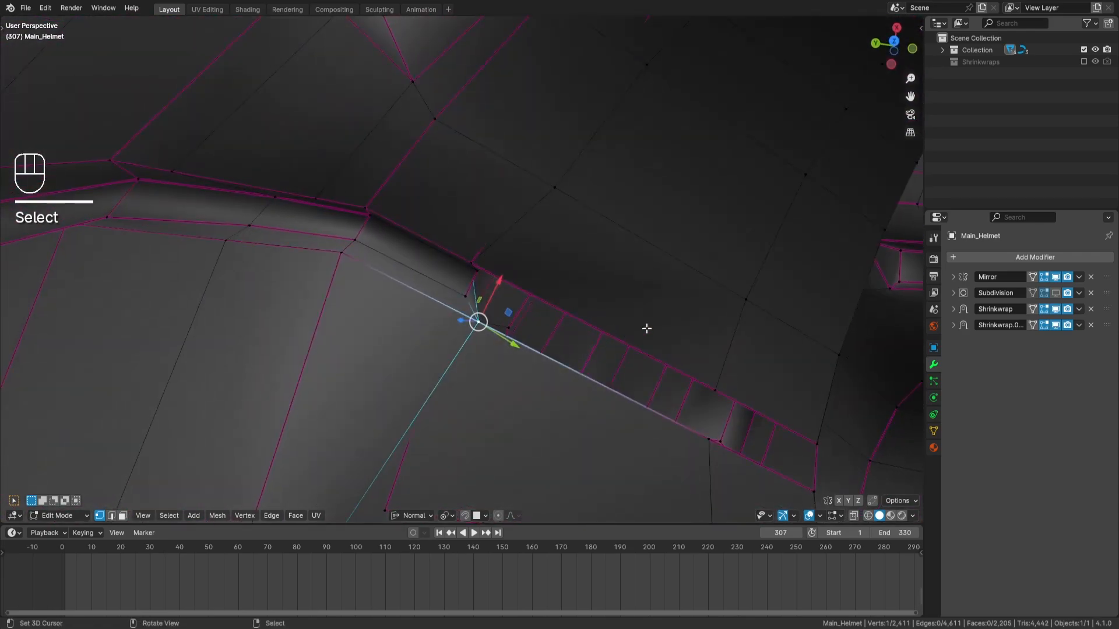
key(g)
key(g)
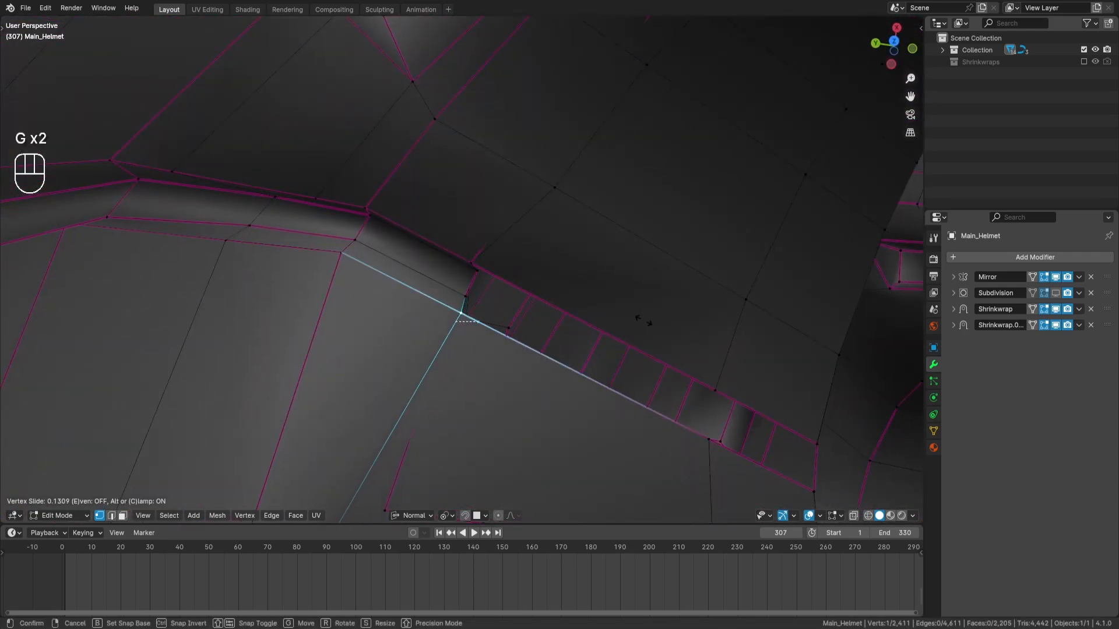
key(Return)
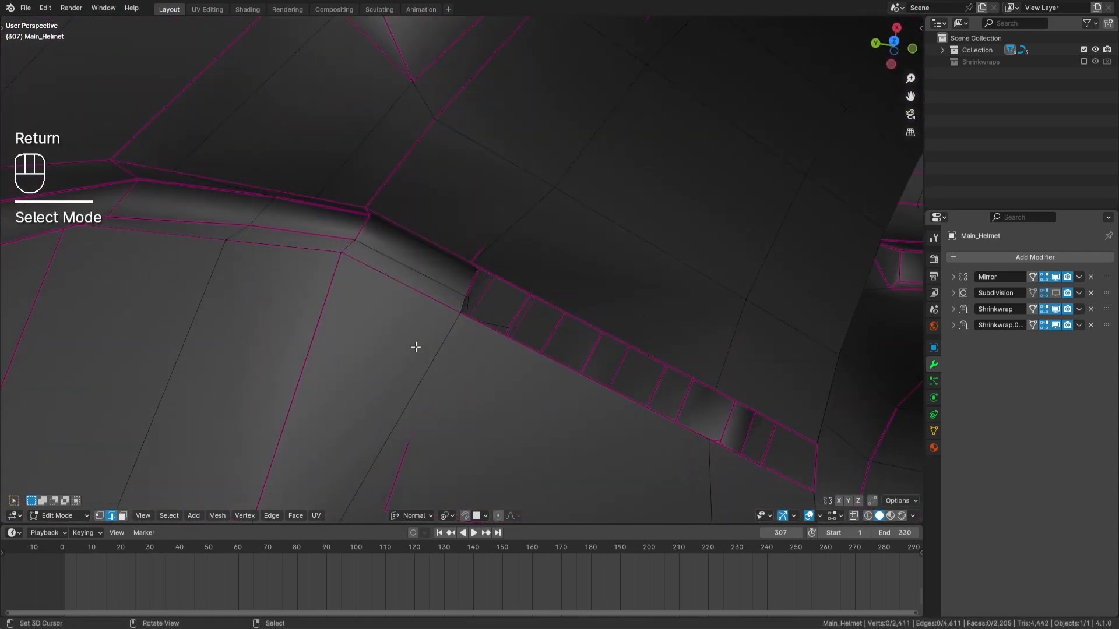
Step: Slide the rail's short end edge back along the rail by a factor of about 0.14, and clear the selection
key(g)
key(g)
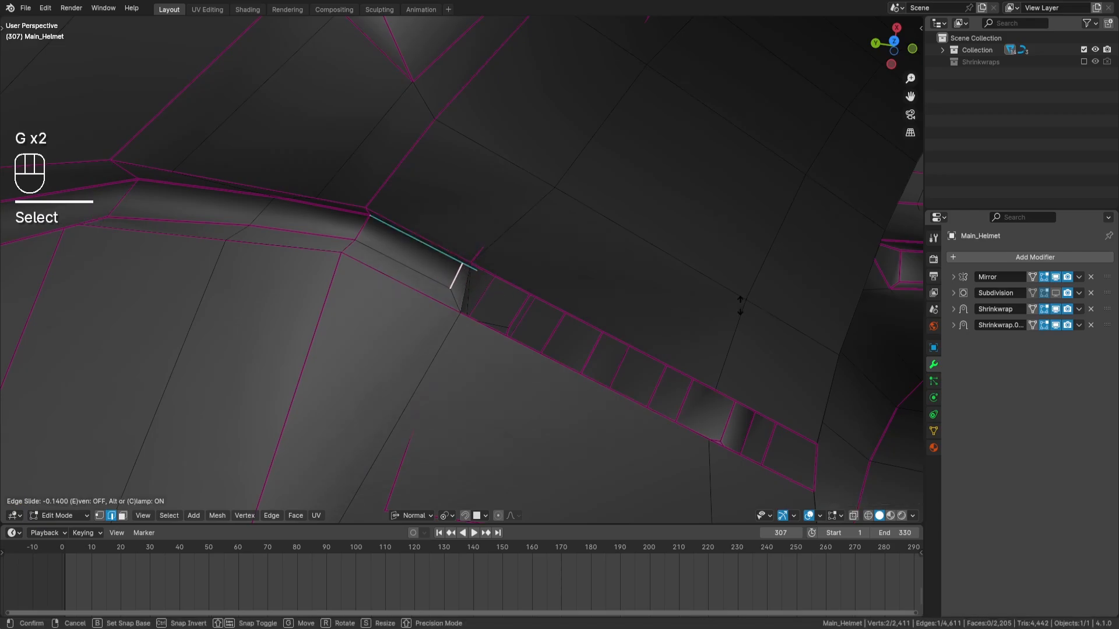
key(Return)
middle_drag(737, 305, 445, 266)
key(a)
key(a)
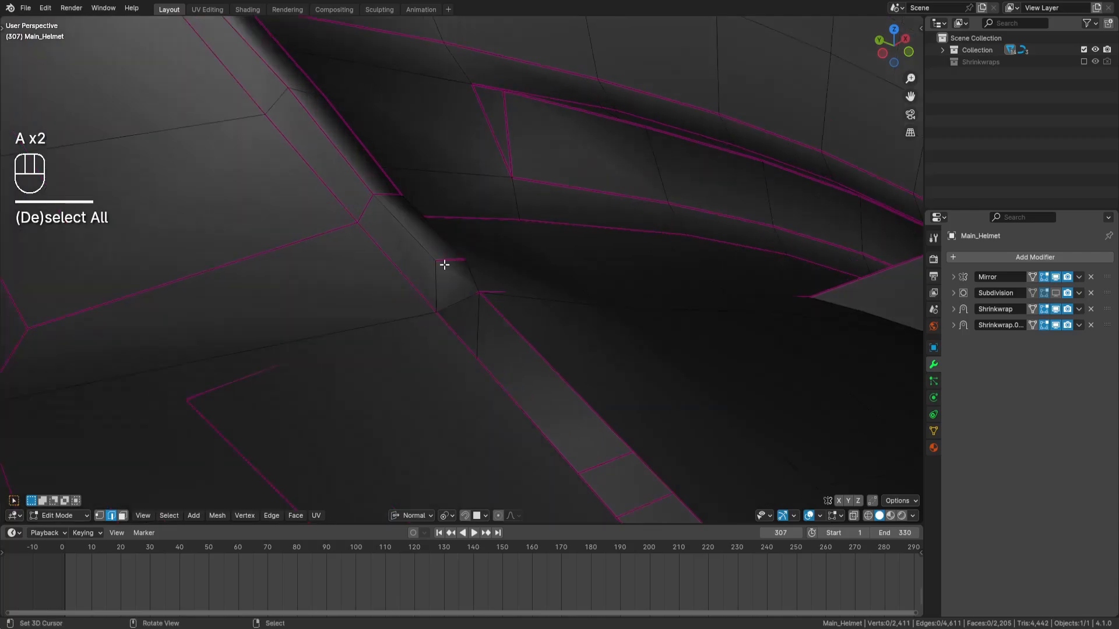
Step: Set the crease of the new edges at the rail's end, and clear the selection
middle_drag(390, 212, 477, 332)
shift+click(471, 274)
key(KP_5)
key(KP_5)
key(Return)
key(a)
key(a)
scroll(489, 312, up, 2)
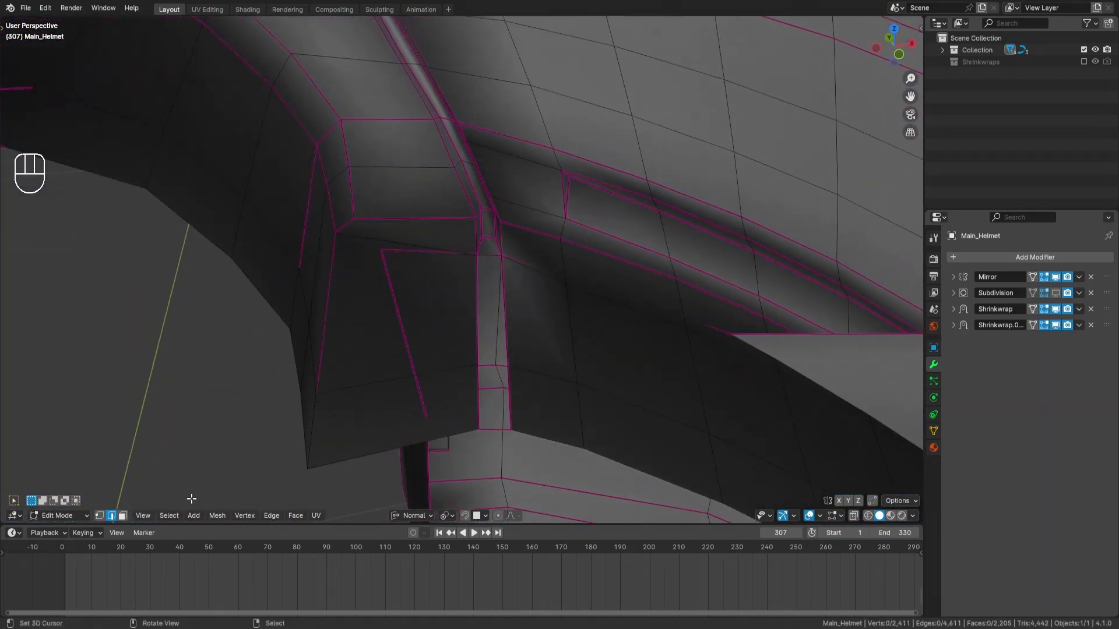
Step: Delete the two large panel faces beneath the recess beside the divider strip
click(100, 516)
middle_drag(306, 350, 350, 337)
shift+middle_drag(432, 337, 492, 321)
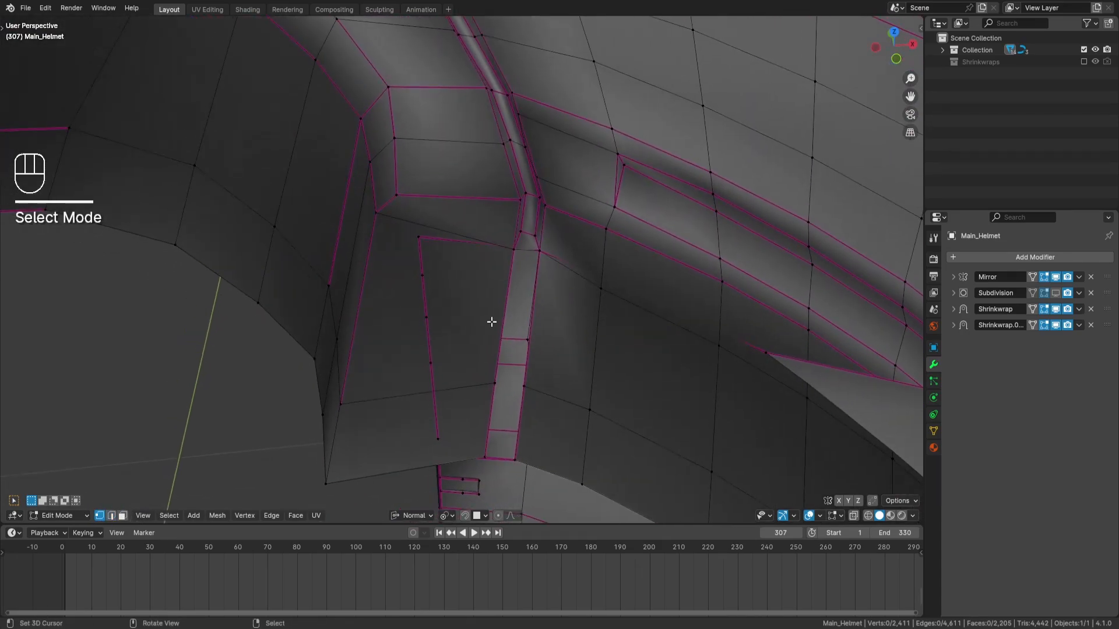
click(123, 515)
middle_drag(432, 444, 415, 381)
right_click(425, 377)
shift+right_click(435, 329)
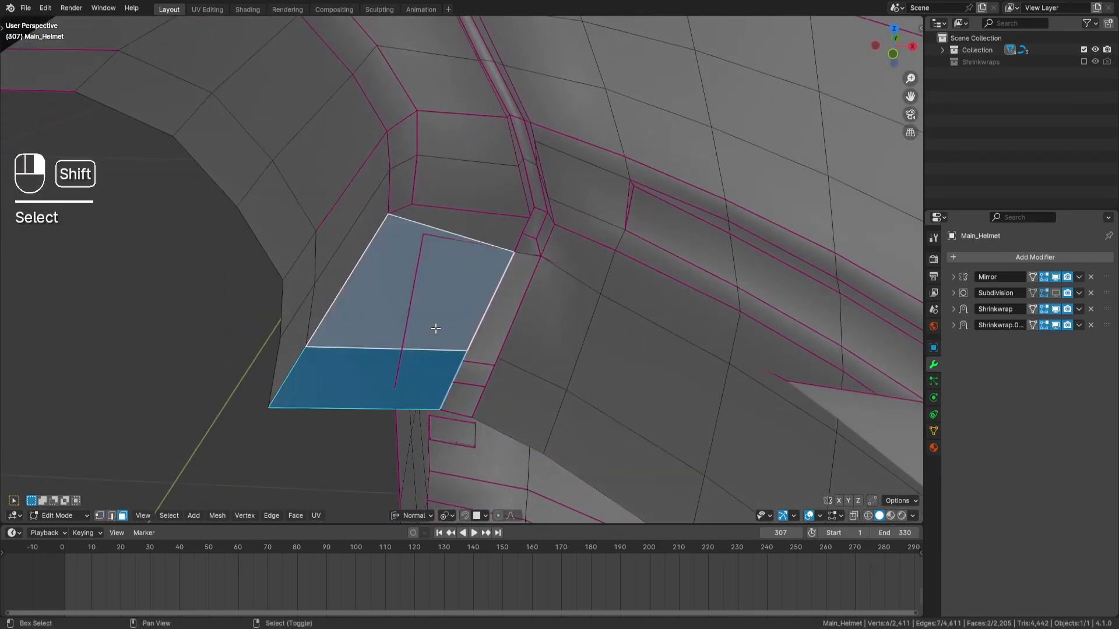
key(x)
click(626, 291)
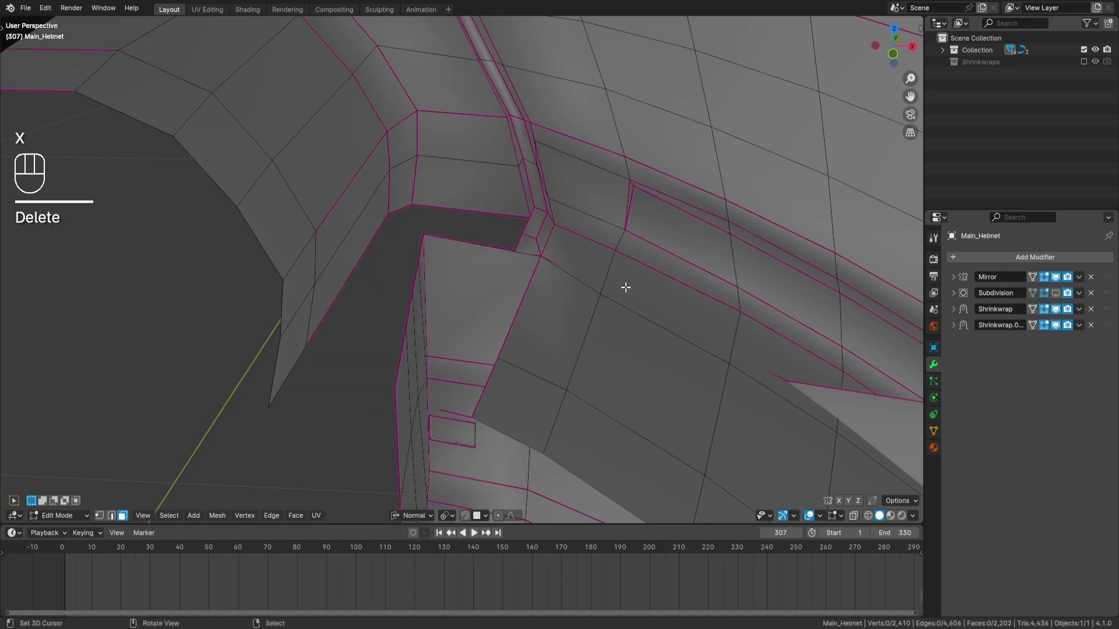
Step: Subdivide the divider strip's upper edge on the open gap's lower side
middle_drag(626, 288, 558, 303)
click(99, 516)
middle_drag(442, 291, 535, 327)
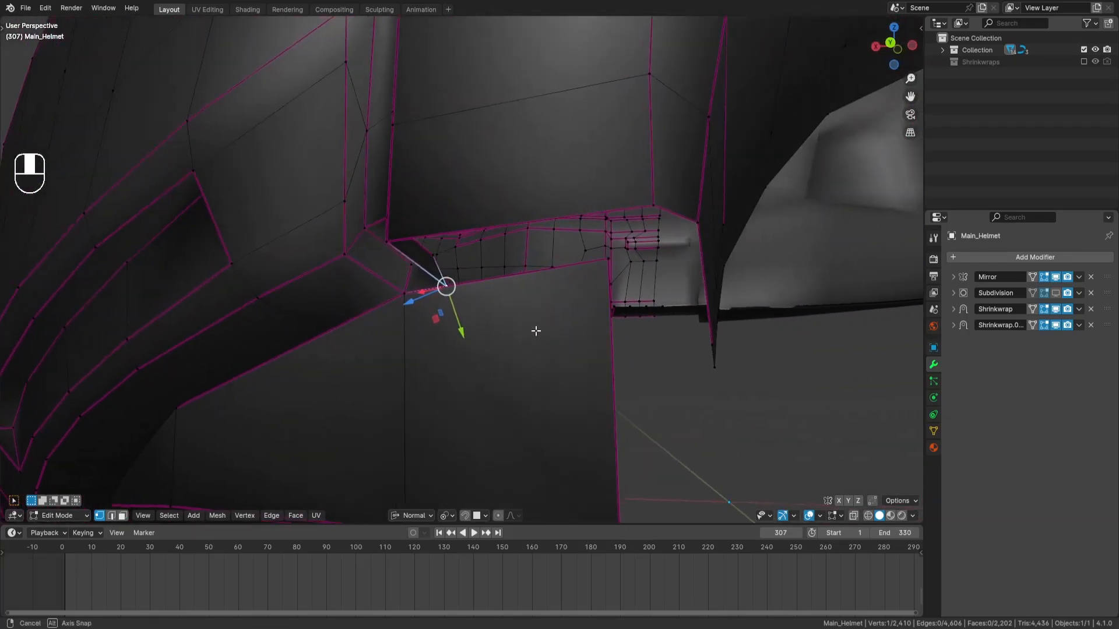
key(q)
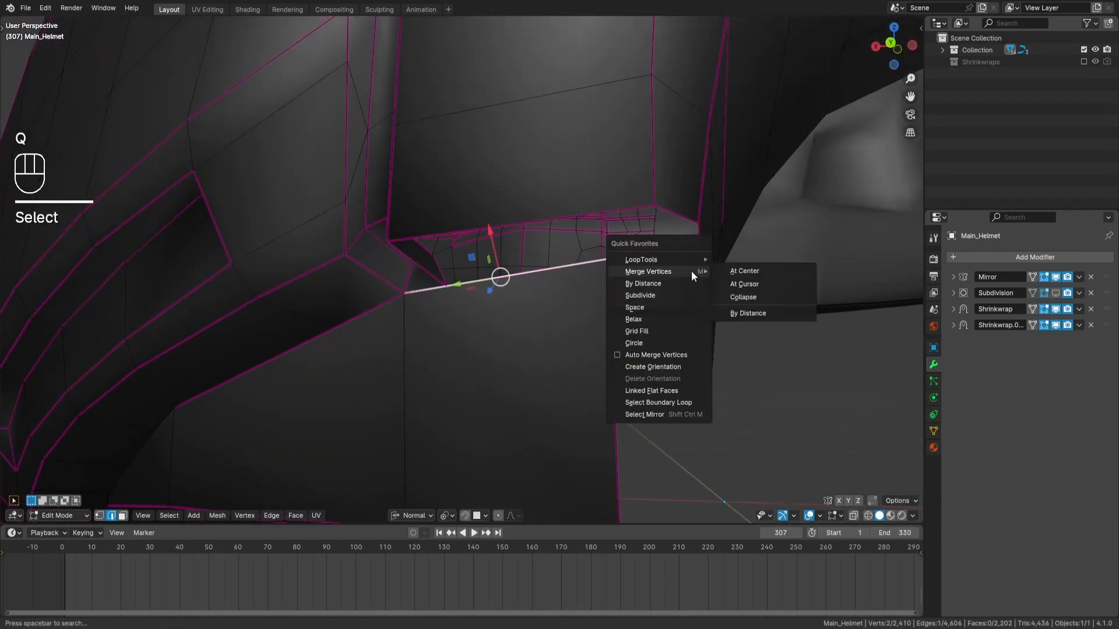
click(679, 299)
Step: Slide the subdivided edge's middle vertex by a factor of about 0.57 to the rail's loose lower vertex
click(100, 515)
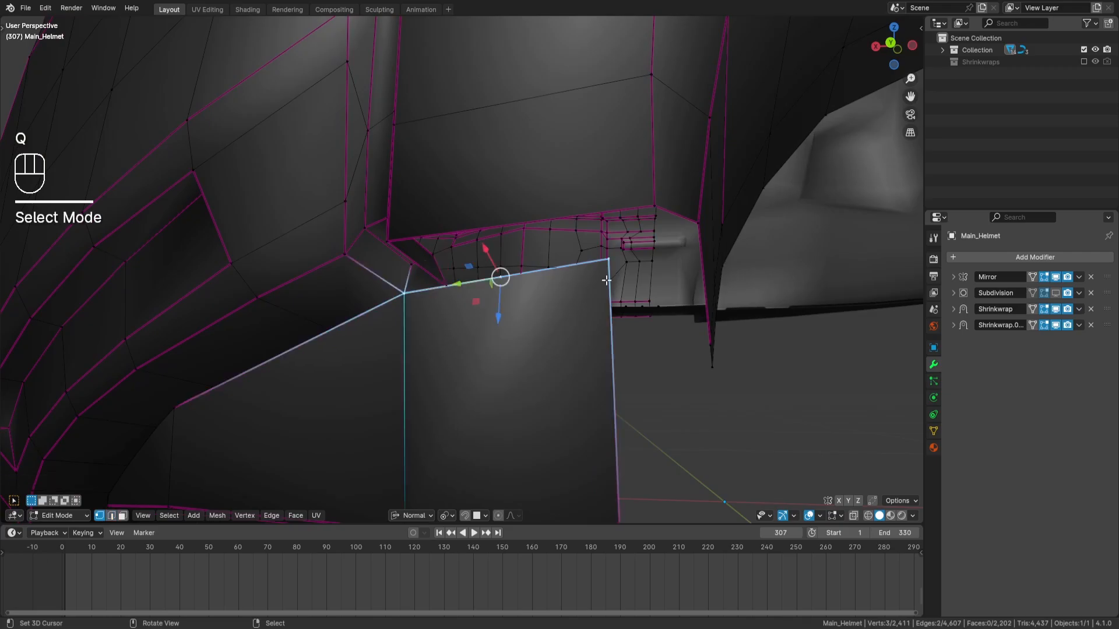
middle_drag(459, 288, 515, 283)
scroll(515, 284, up, 3)
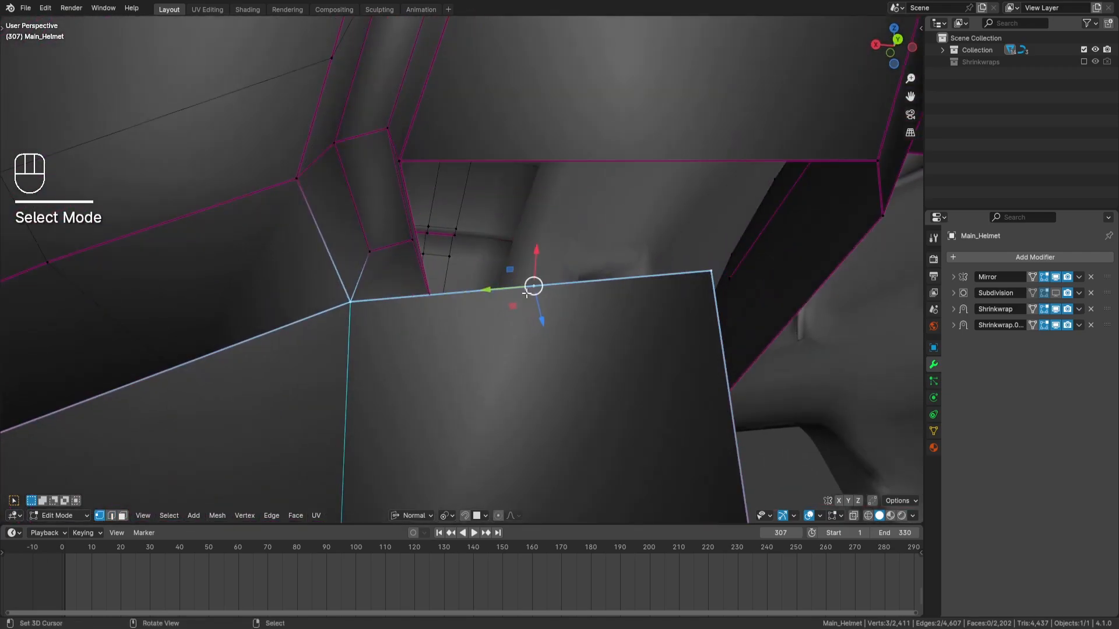
click(526, 294)
key(g)
key(g)
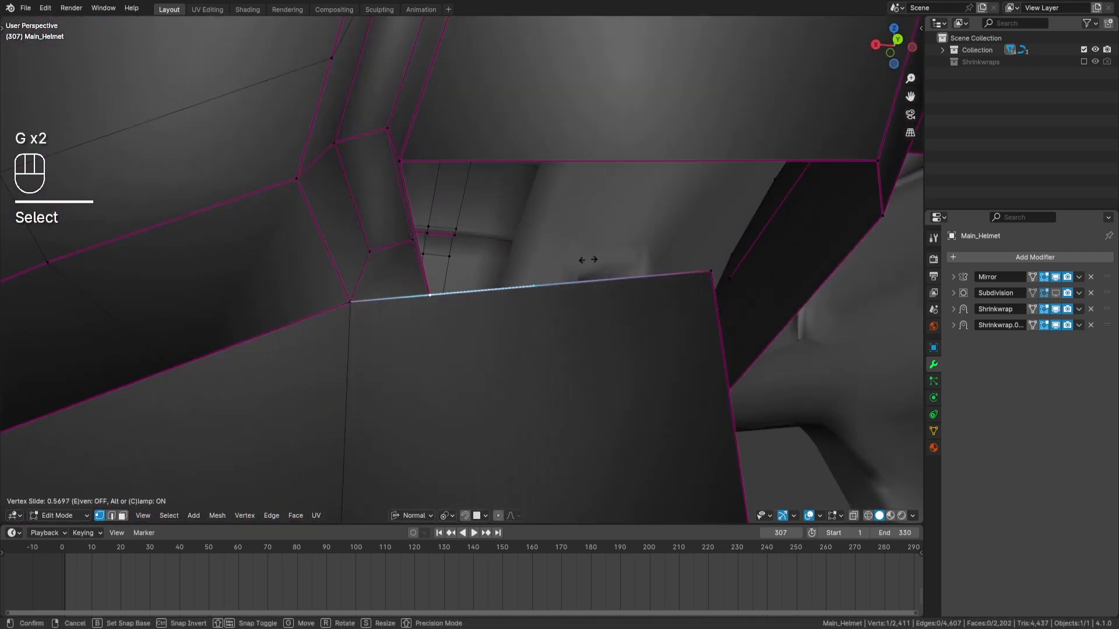
key(Return)
Step: Merge the slid vertex and the coincident rail vertex at the first selected one, and clear the selection
key(z)
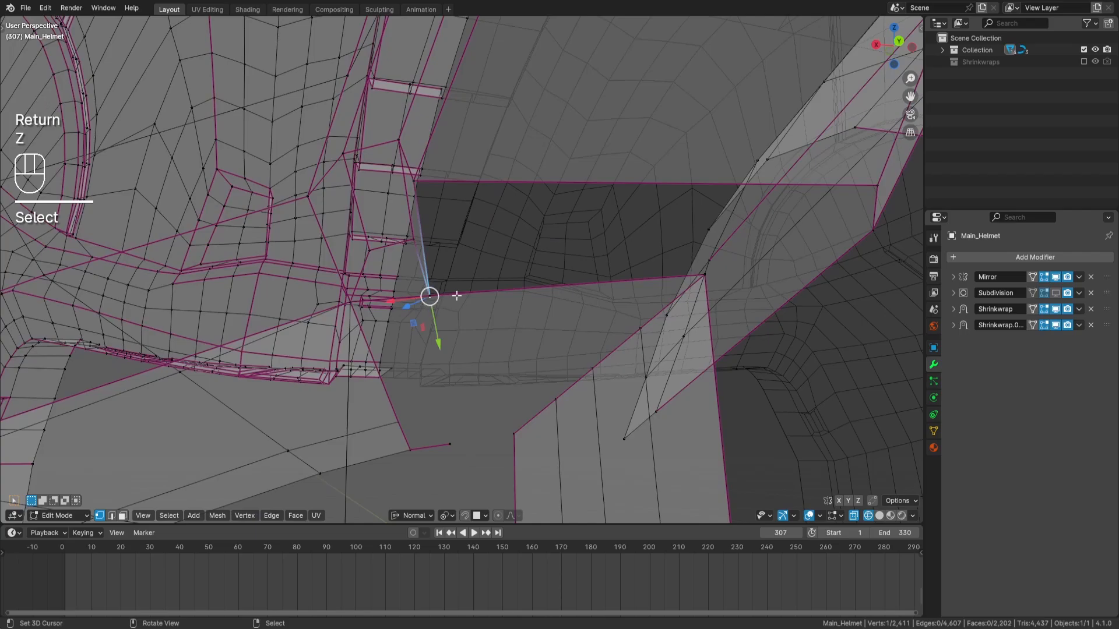
middle_drag(457, 296, 437, 296)
key(z)
key(q)
mouse_move(588, 243)
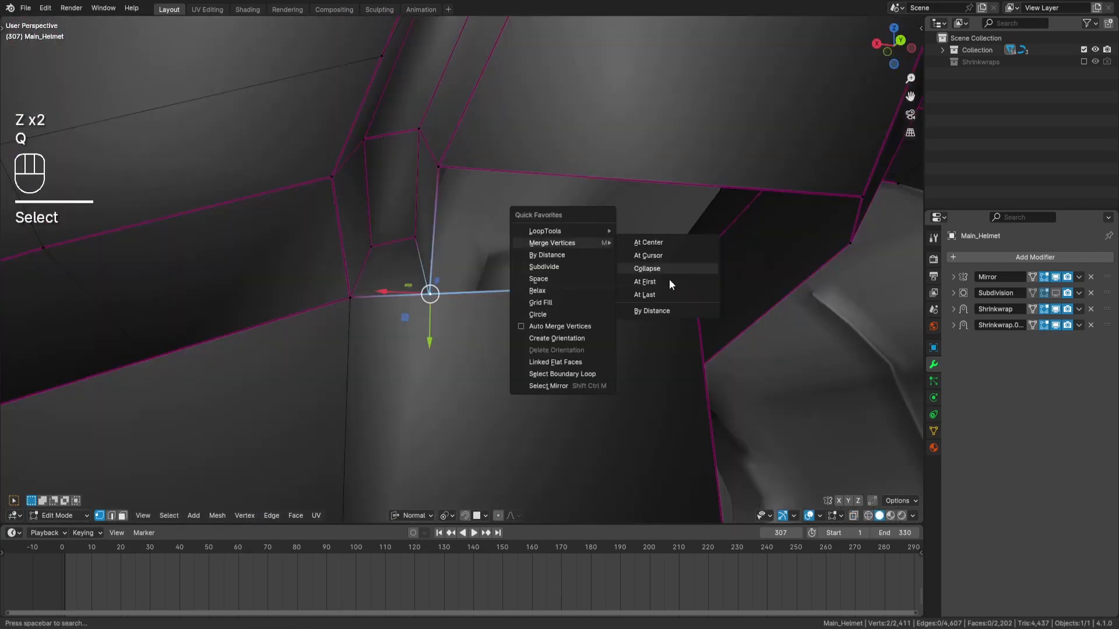
click(669, 281)
key(a)
key(a)
Step: Fill the gap's far corner with a triangular face and the main opening beside it with a four-sided face
scroll(538, 280, down, 2)
scroll(538, 280, down, 2)
middle_drag(538, 280, 547, 248)
right_click(548, 248)
key(f)
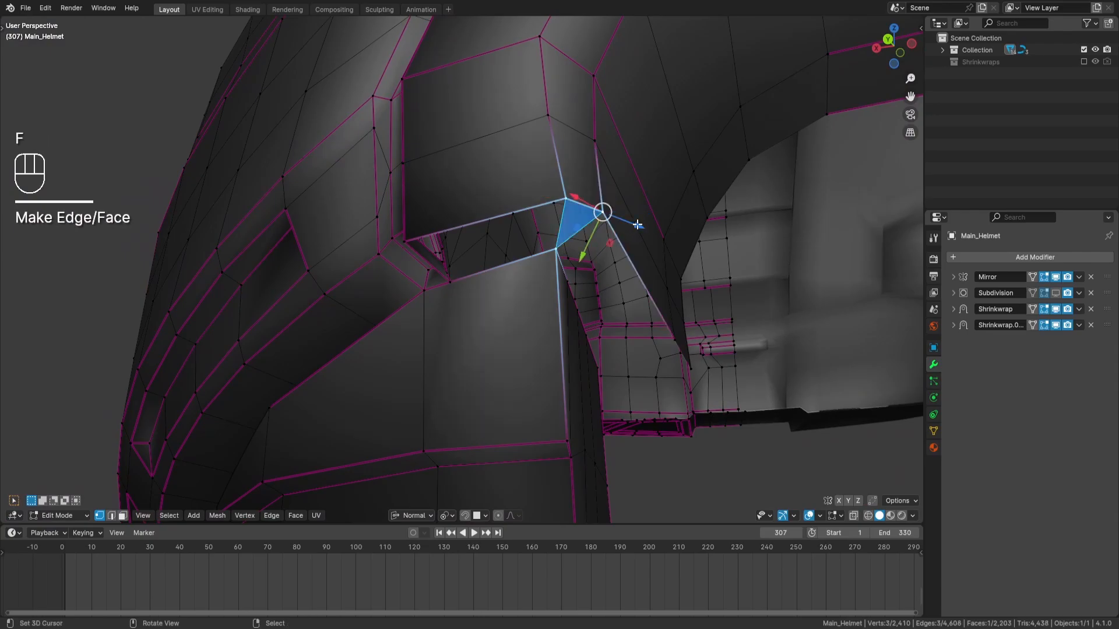
key(a)
key(a)
middle_drag(637, 231, 622, 233)
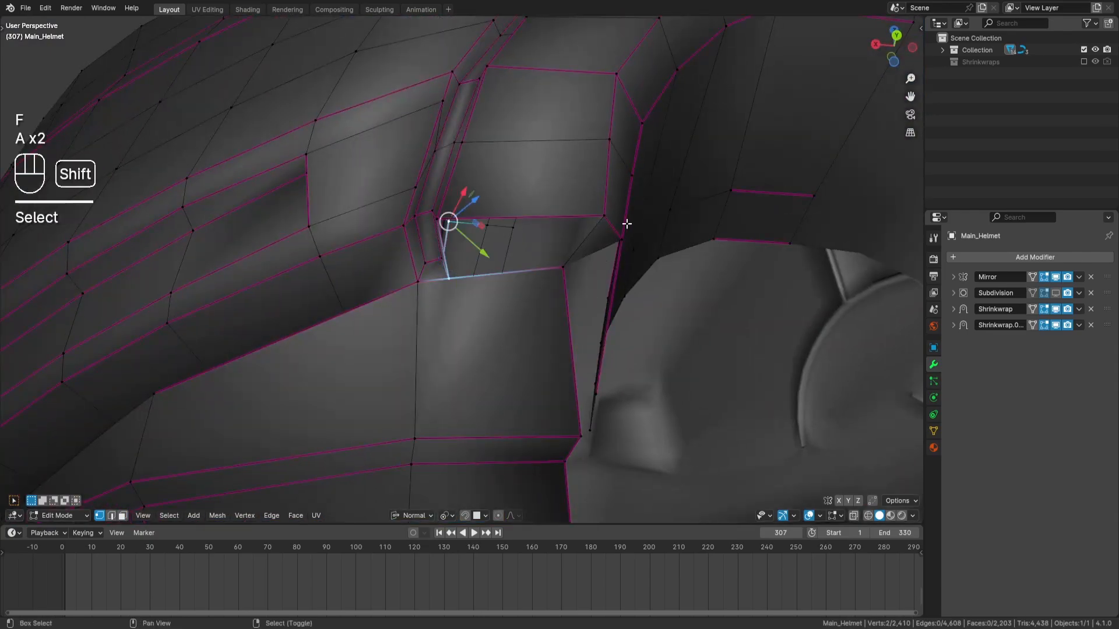
key(f)
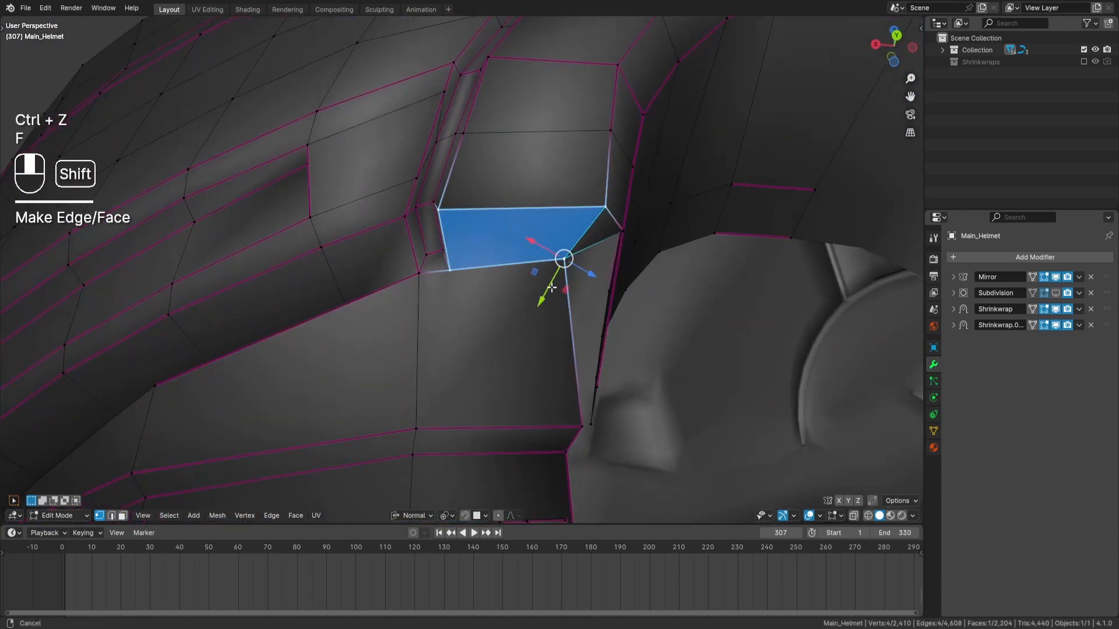
Step: Add a centred loop cut down the ribbed side panel, in the face column beside the central opening
key(a)
key(a)
scroll(559, 255, down, 3)
middle_drag(537, 268, 505, 259)
middle_drag(487, 334, 491, 262)
scroll(480, 272, up, 3)
scroll(480, 271, down, 3)
middle_drag(491, 262, 462, 256)
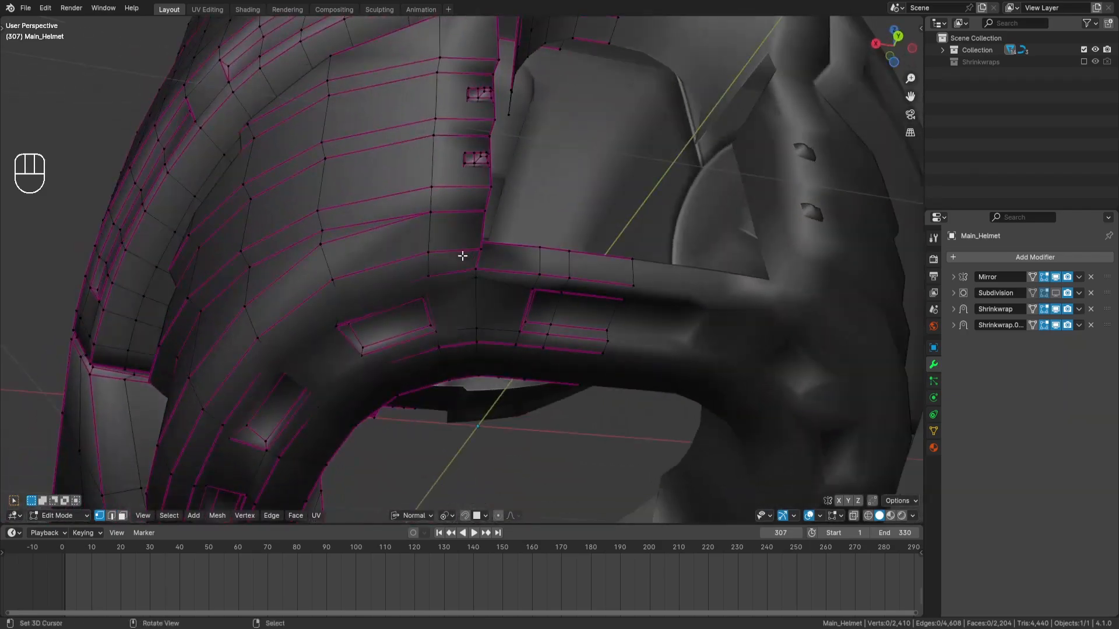
click(463, 252)
right_click(464, 252)
middle_drag(474, 105, 462, 242)
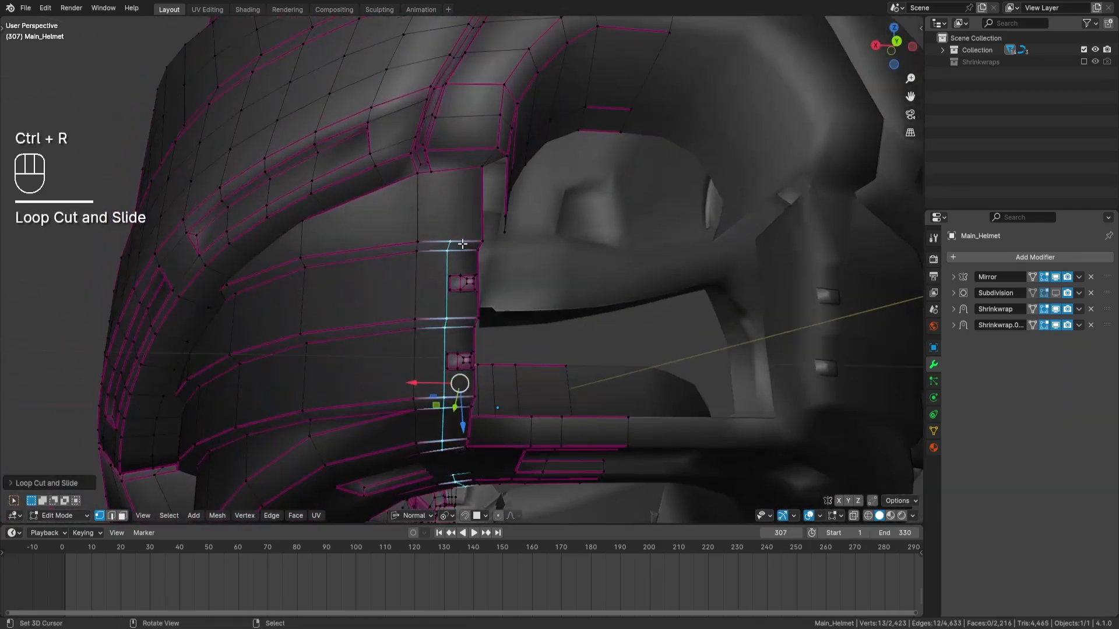
Step: Knife-cut the side panel's uppermost face from its upper edge vertex down to the end of the new loop
key(a)
key(a)
scroll(452, 215, up, 2)
key(k)
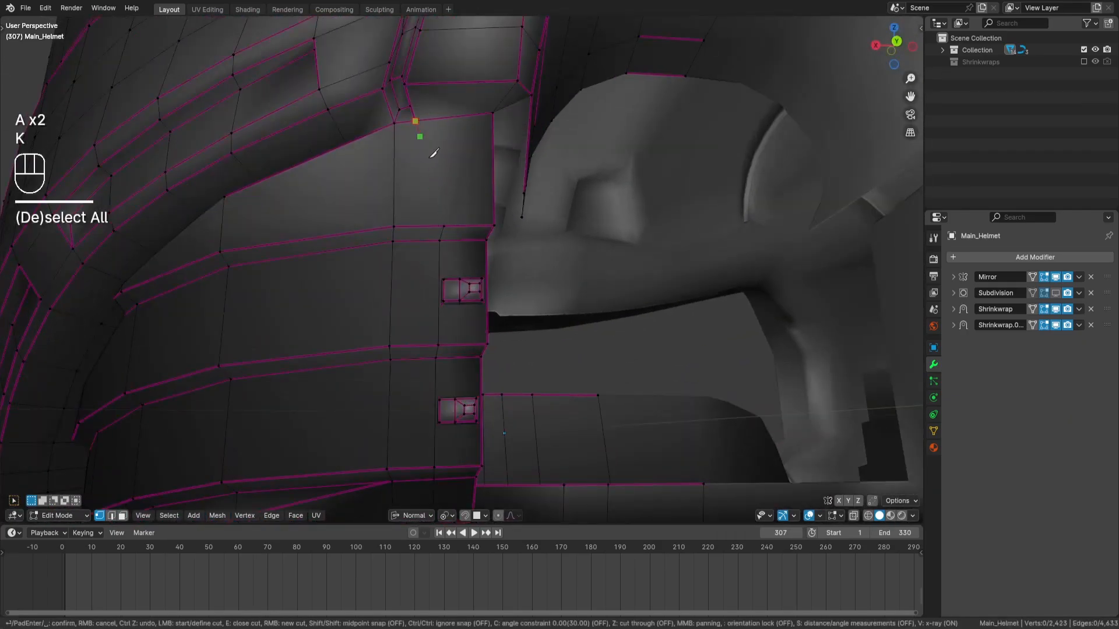
key(Return)
Step: Inspect the side panel with subdivision displayed in Object Mode, and return to Edit Mode with the subdivision display switched off
scroll(484, 274, down, 3)
middle_drag(513, 307, 503, 216)
key(a)
key(a)
key(Tab)
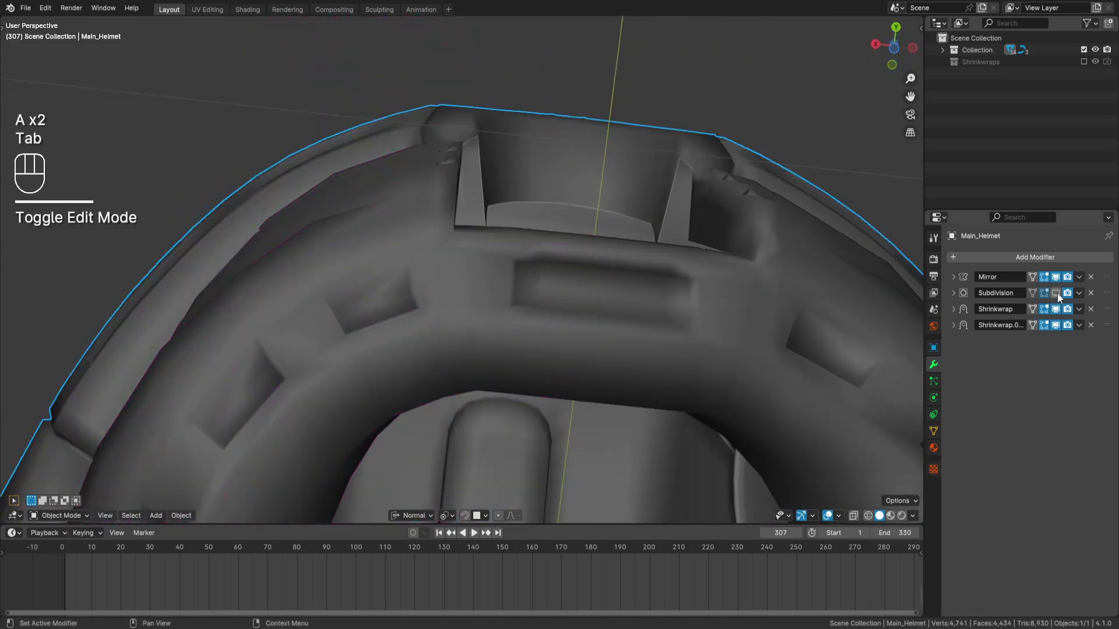
scroll(595, 267, up, 6)
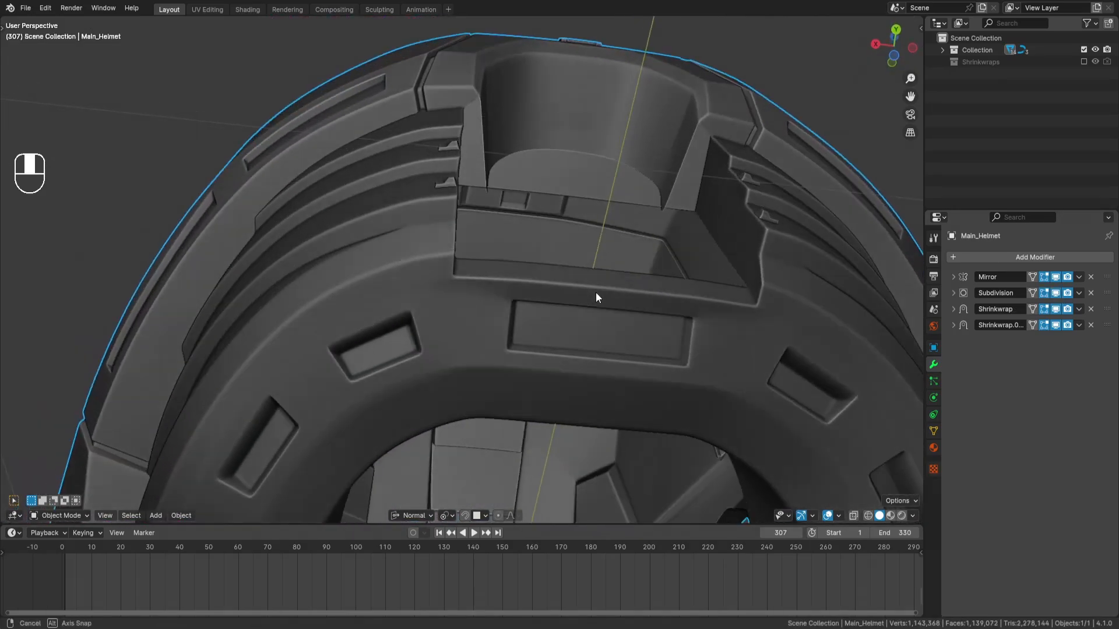
middle_drag(503, 272, 470, 285)
key(Tab)
right_click(454, 288)
key(a)
key(a)
click(1055, 293)
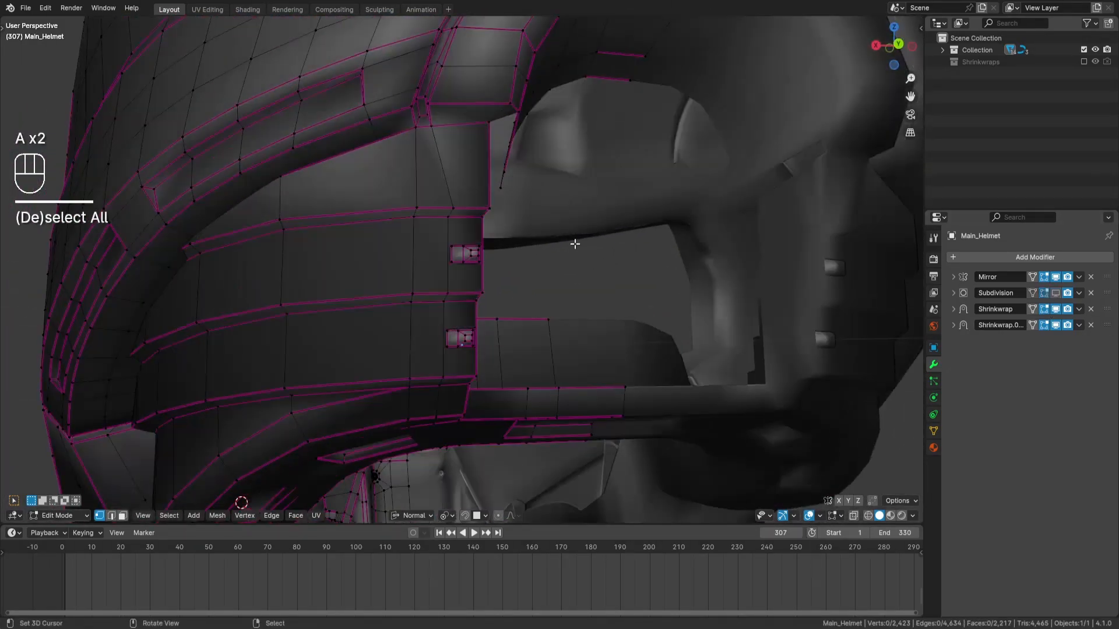
Step: Connect the inner wall's upper corner vertex to the tip of the overhanging panel with an edge
key(a)
middle_drag(575, 243, 474, 238)
key(a)
key(a)
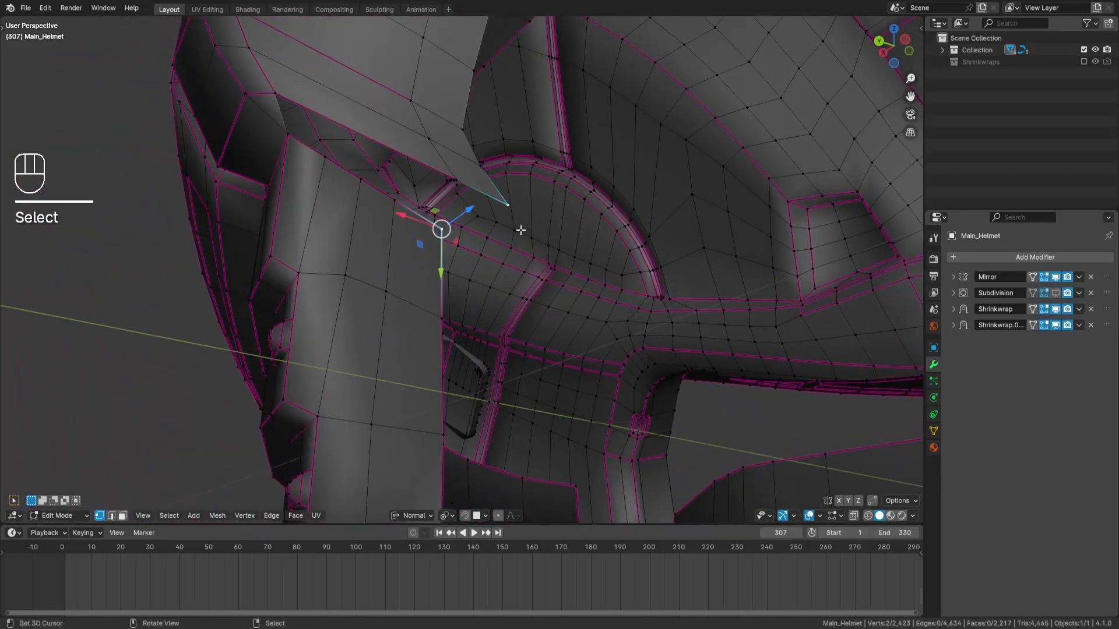
key(a)
key(a)
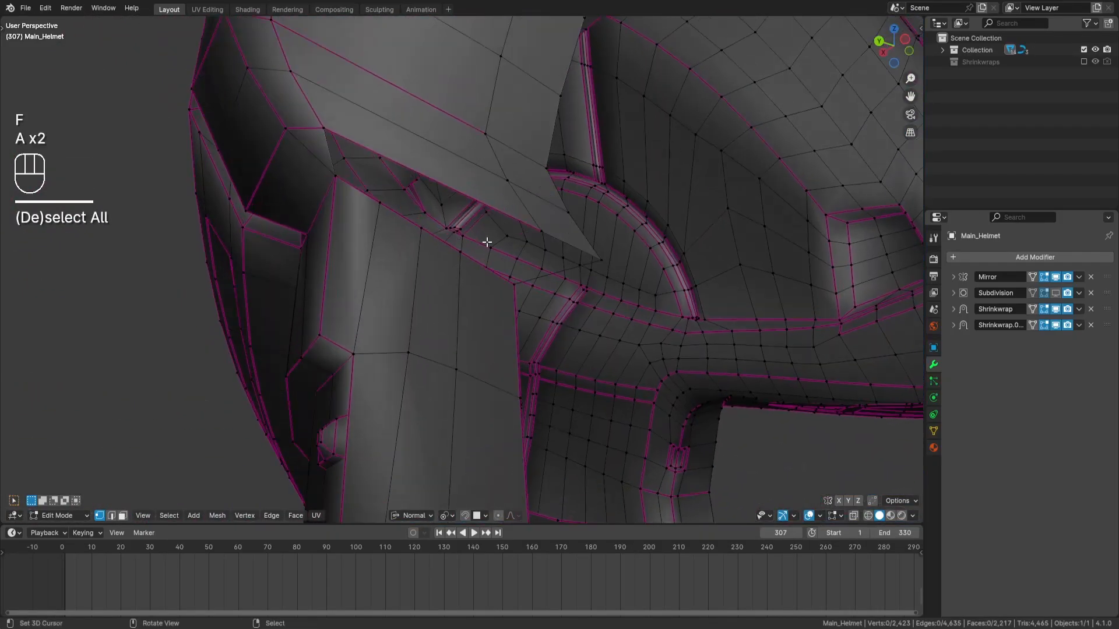
middle_drag(487, 242, 454, 262)
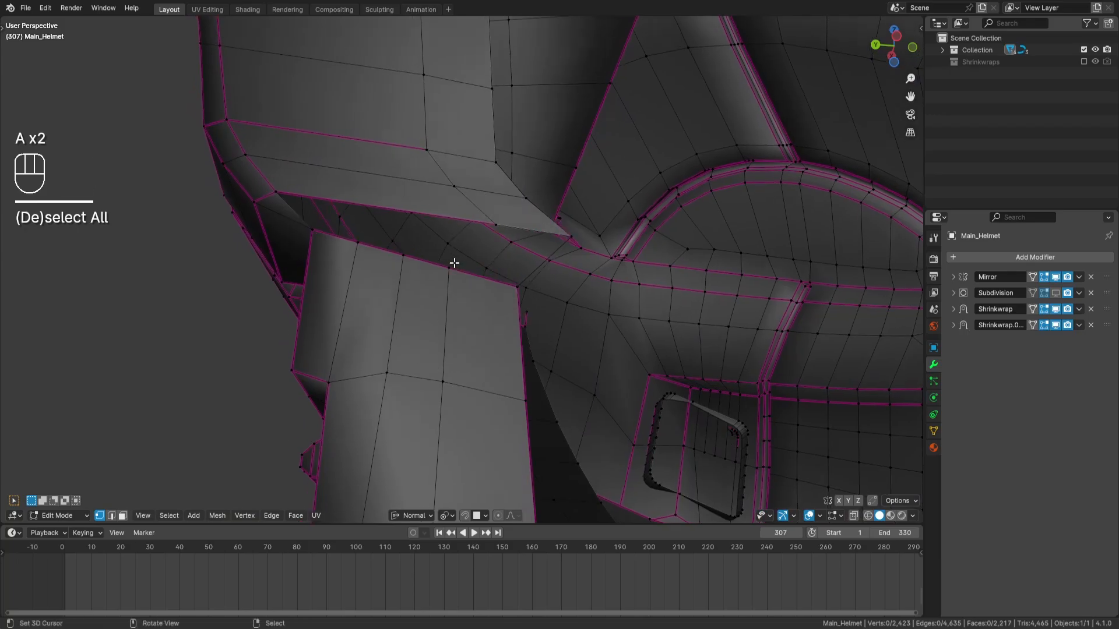
Step: Fill a four-sided face between the end of the inner wall's upper edge and the overhanging panel's tip
key(g)
click(517, 282)
key(f)
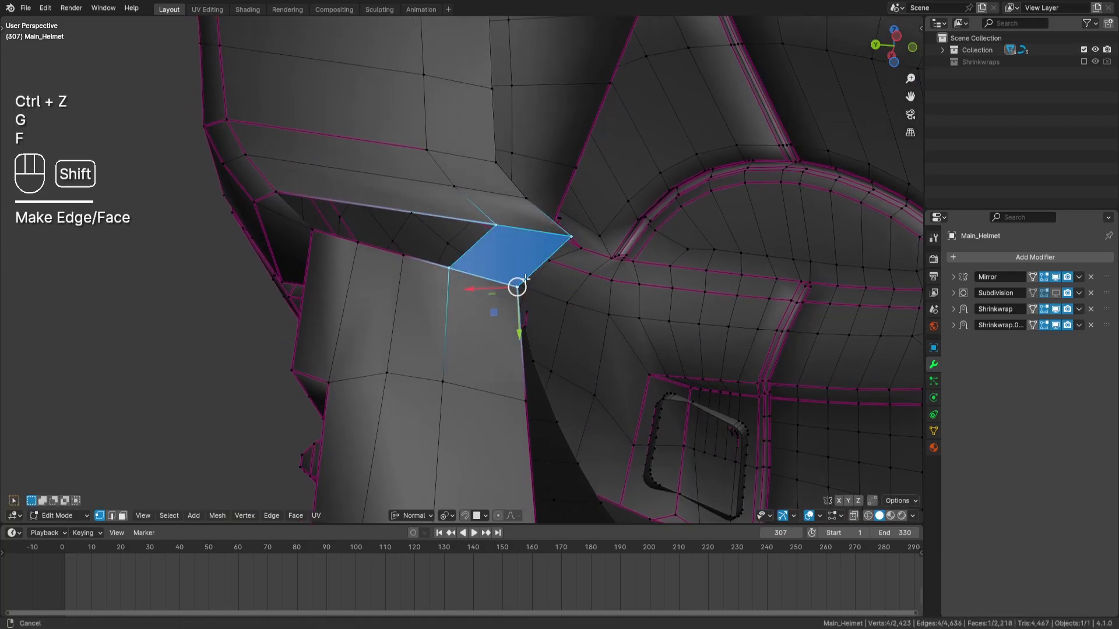
key(a)
key(a)
Step: Insert two parallel loop cuts along the curved overhanging panel, ending at its lower edge above the inner wall
shift+middle_drag(517, 282, 461, 212)
click(458, 210)
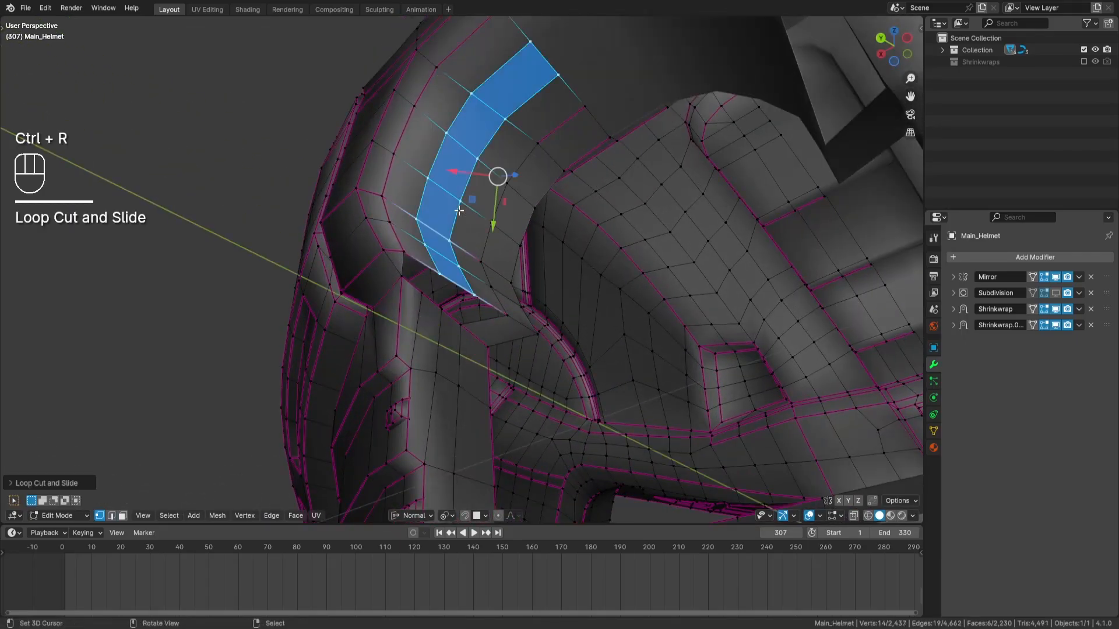
key(a)
key(a)
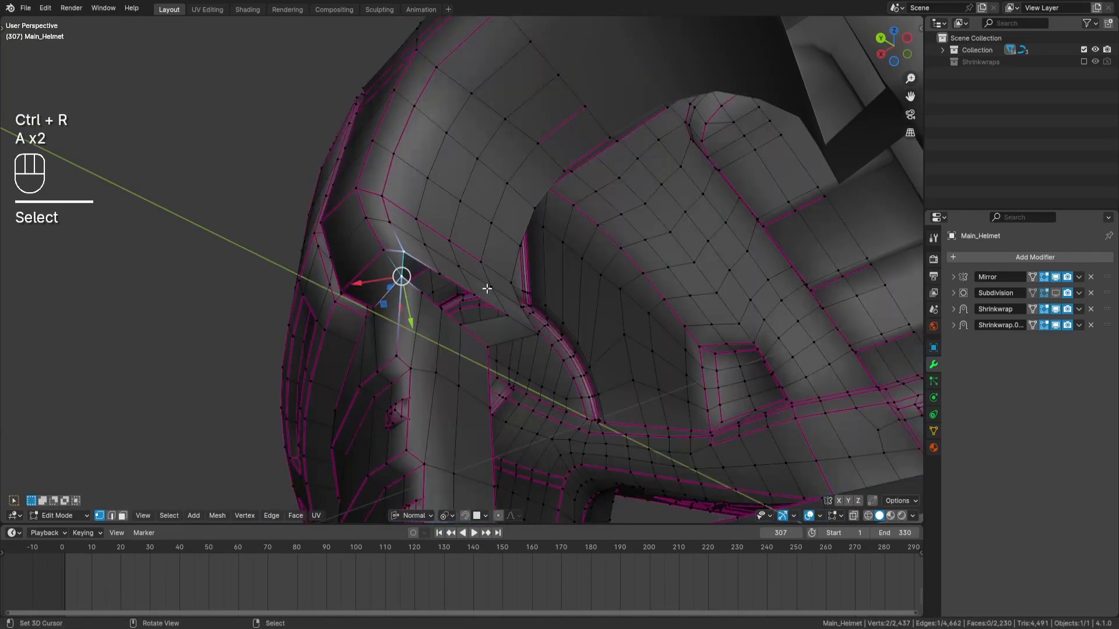
Step: Fill the remaining gap between the inner wall's upper edge and the overhanging panel with three faces
key(f)
key(f)
mouse_move(561, 298)
middle_down()
mouse_move(532, 297)
mouse_move(582, 274)
mouse_move(587, 257)
mouse_move(574, 295)
middle_up()
scroll(535, 298, up, 2)
key(f)
key(a)
key(a)
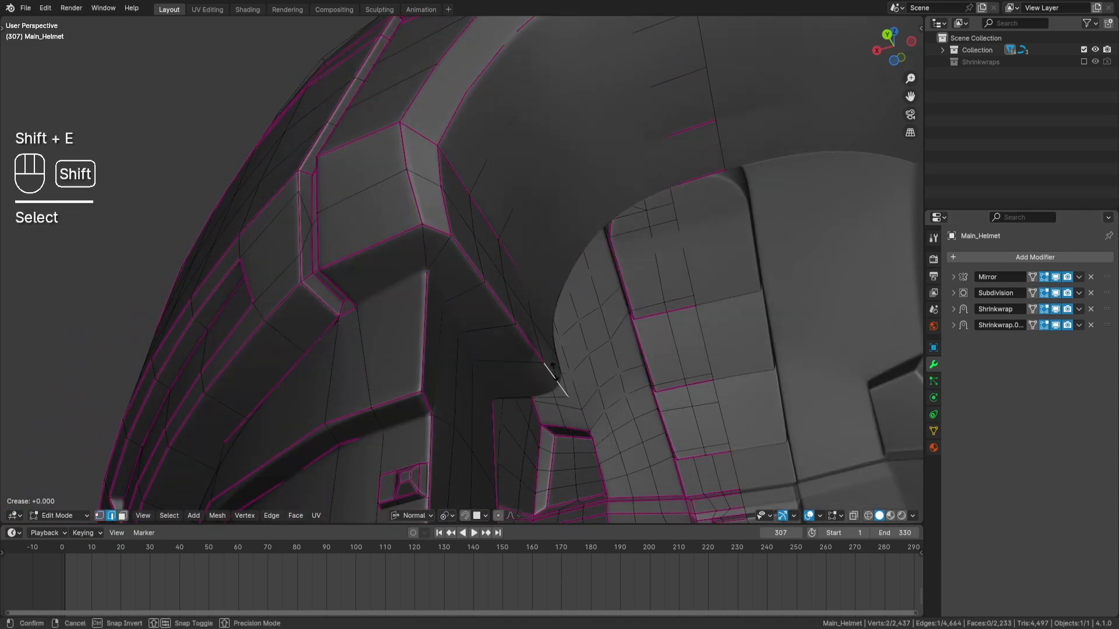
Step: Set a crease of 0.5 on the short edge at the overhanging panel's lower tip
key(KP_5)
key(Return)
key(a)
key(a)
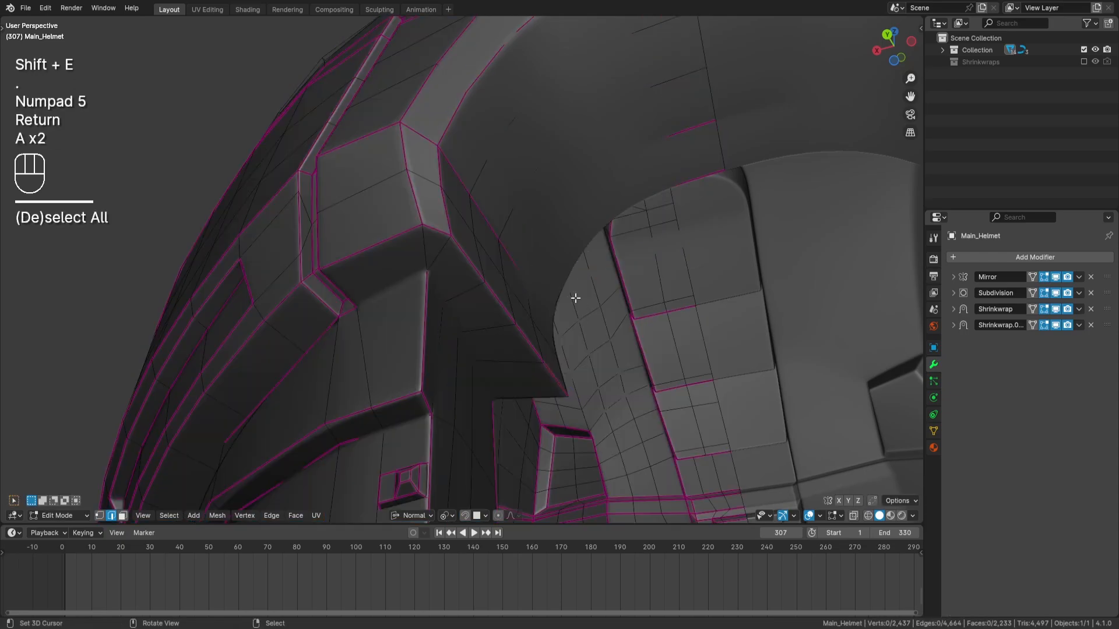
middle_drag(575, 297, 496, 300)
shift+middle_drag(485, 361, 466, 322)
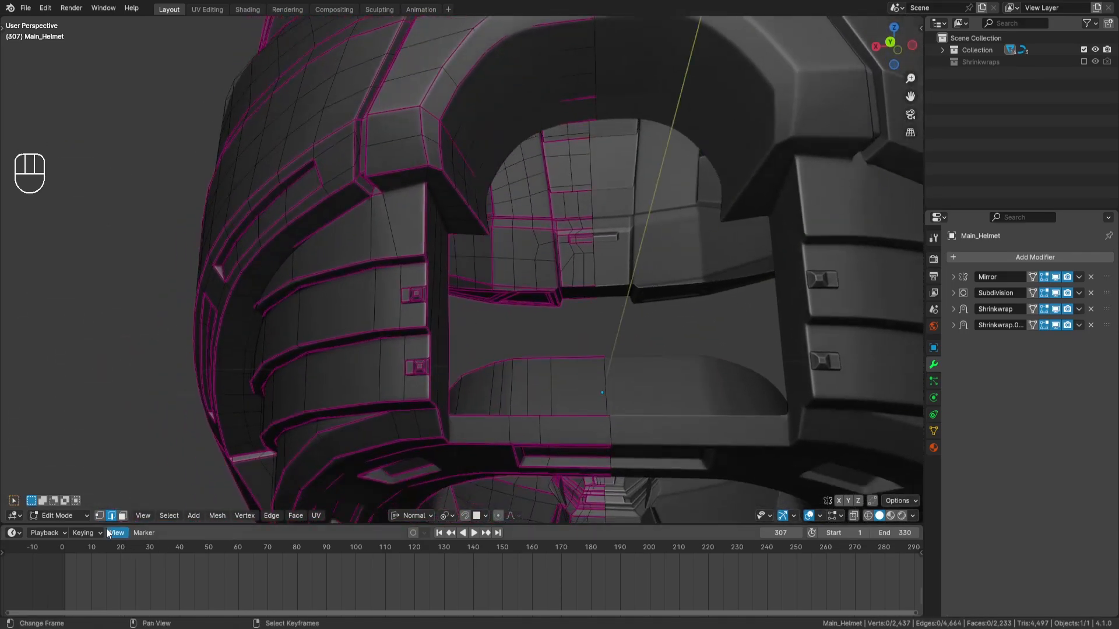
Step: Select all ten faces of the inner wall beside the opening in face select mode
click(122, 516)
middle_drag(524, 280, 431, 252)
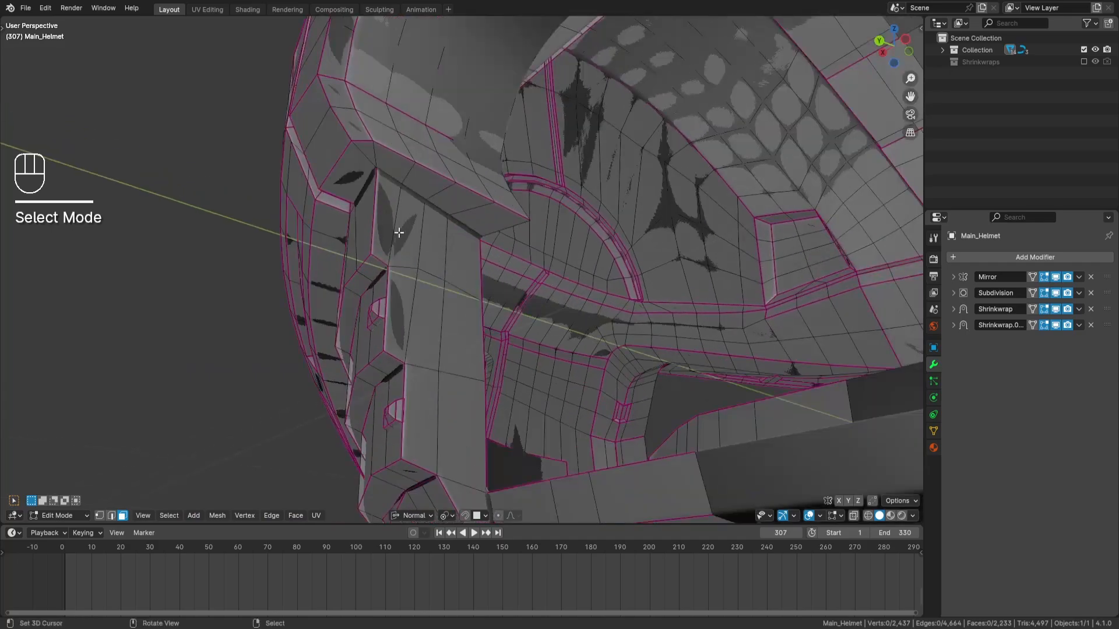
ctrl+click(463, 265)
shift+middle_drag(486, 459, 480, 392)
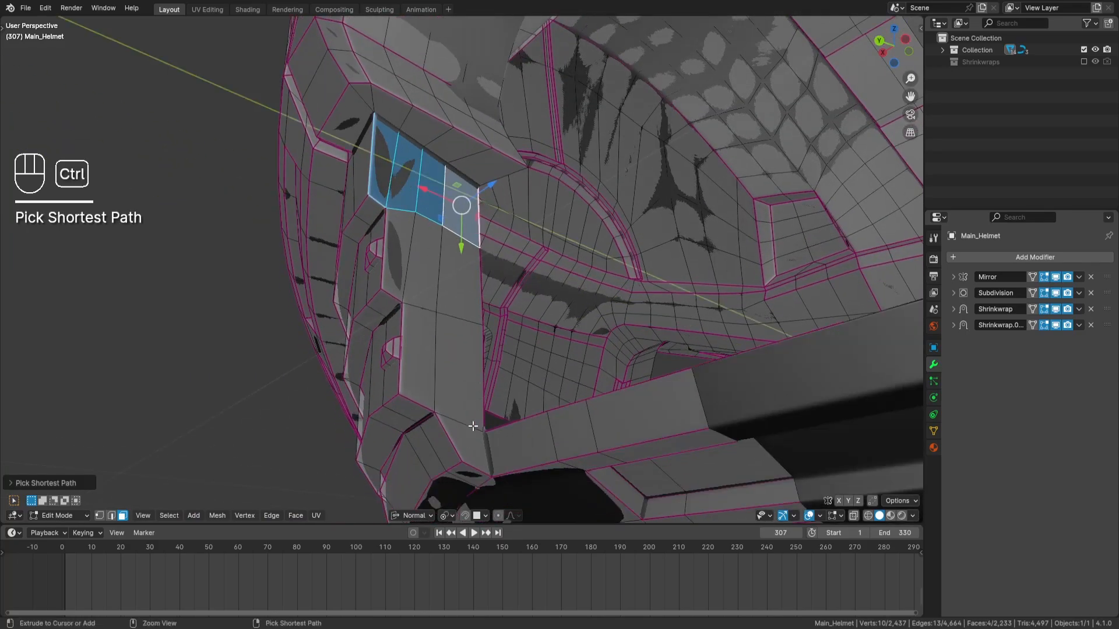
ctrl+right_click(468, 402)
shift+right_click(466, 443)
shift+right_click(421, 362)
shift+right_click(423, 267)
shift+right_click(399, 255)
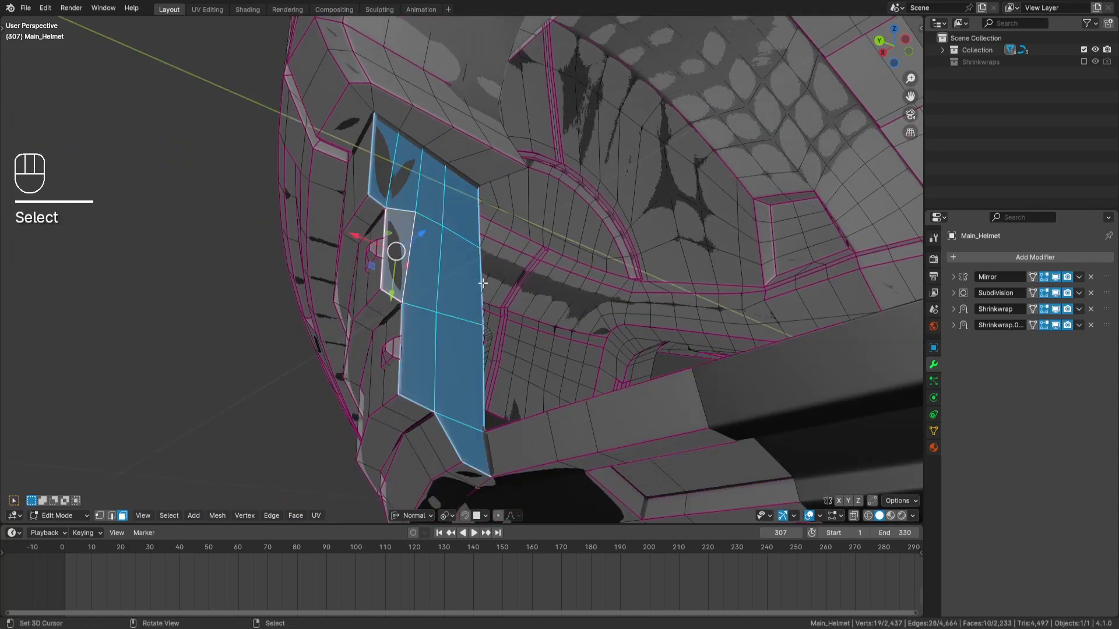
Step: Change the pivot point, flatten the inner wall by scaling it to 0 along its normal Z axis, and check it without overlays
middle_drag(482, 283, 552, 378)
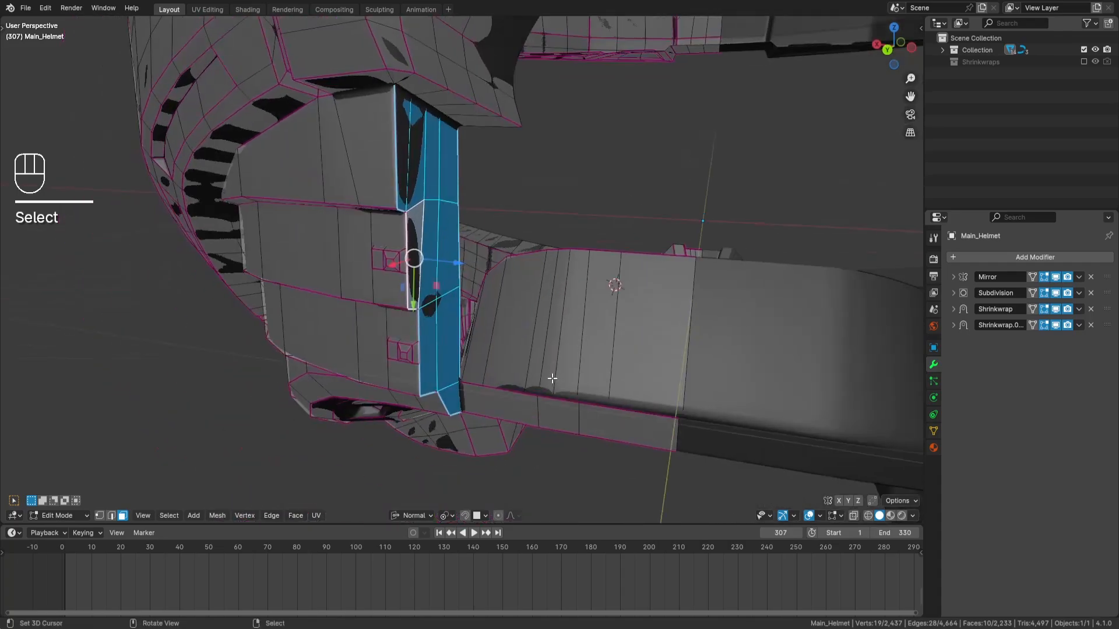
click(443, 516)
click(479, 439)
middle_drag(566, 290, 570, 295)
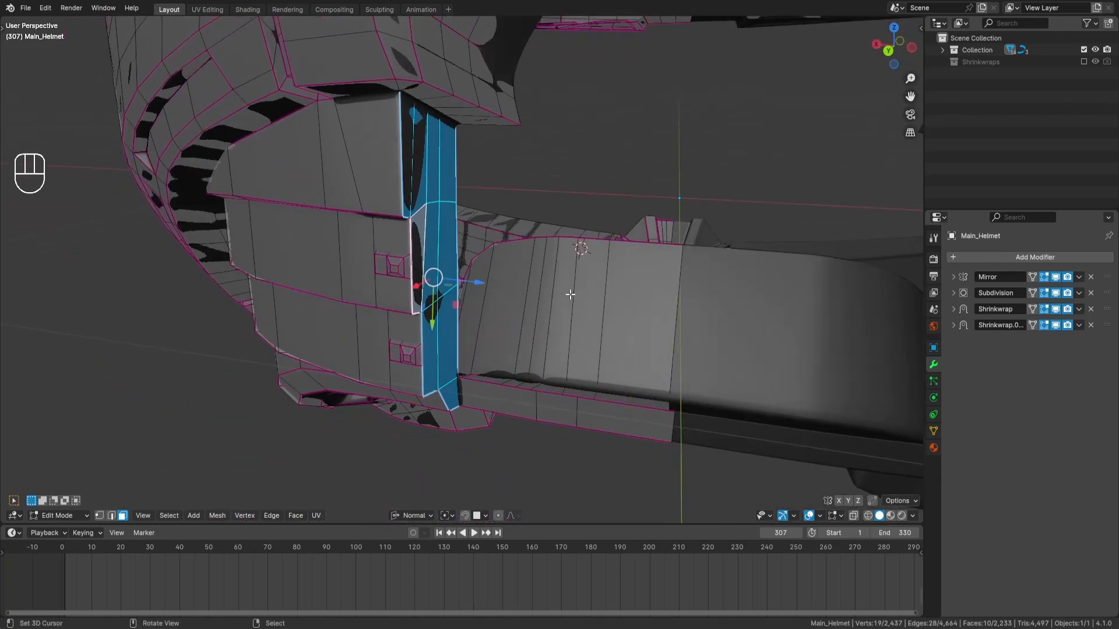
click(809, 515)
key(s)
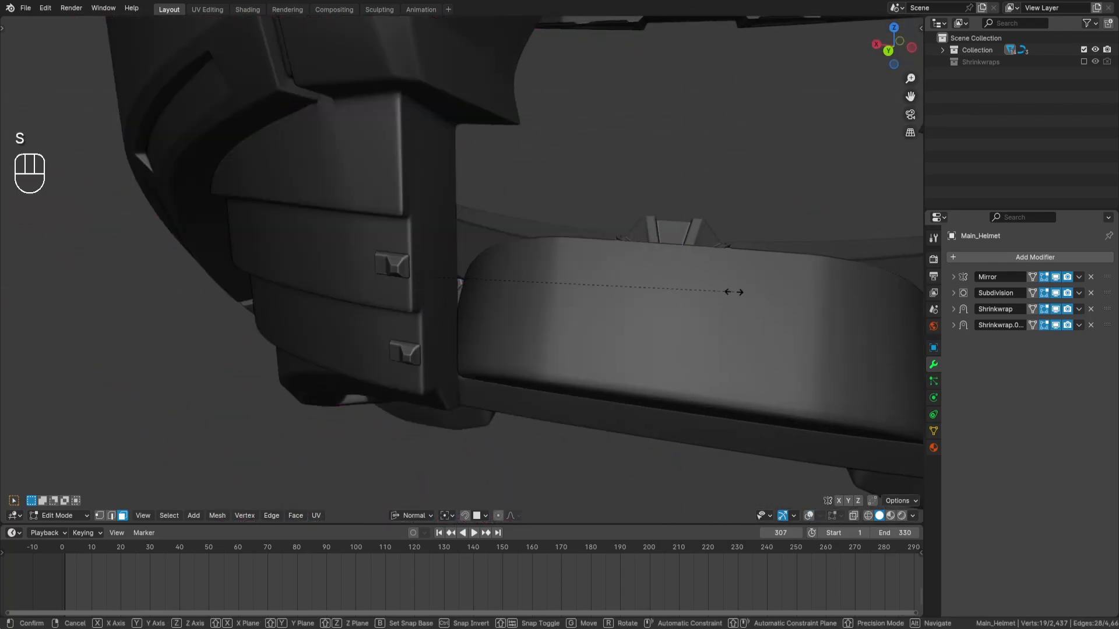
key(z)
key(KP_0)
key(Return)
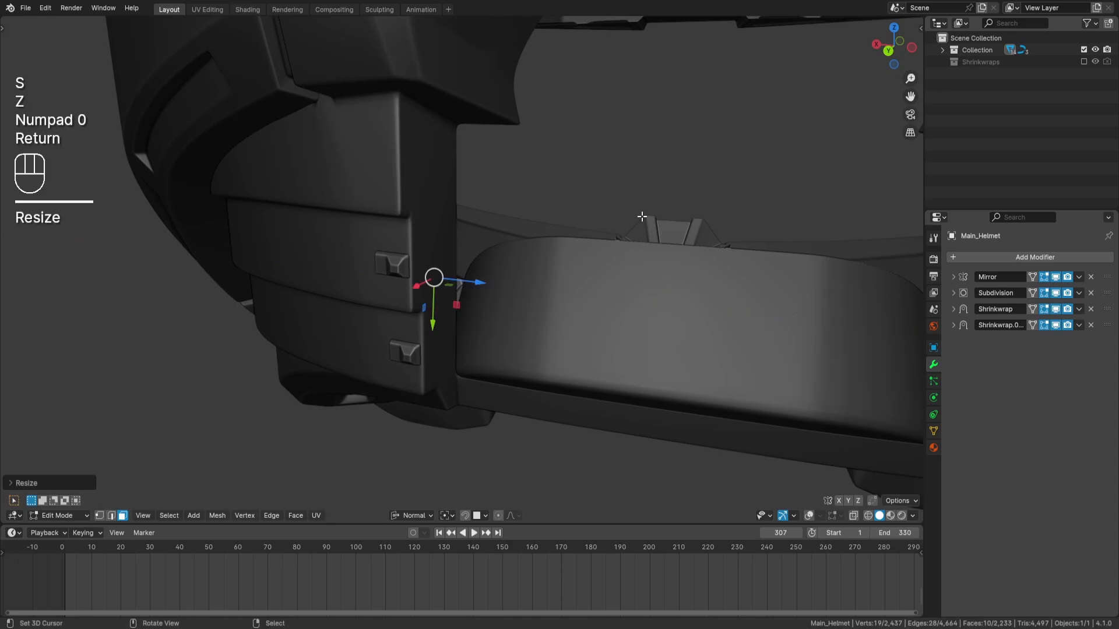
middle_drag(641, 217, 569, 184)
middle_drag(562, 225, 769, 439)
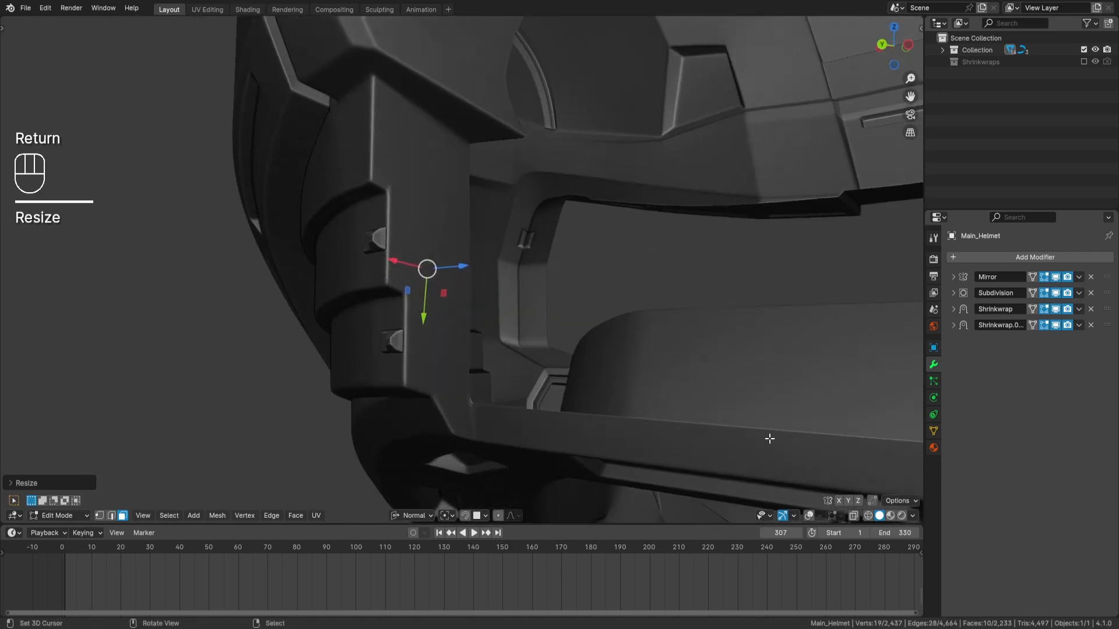
click(809, 515)
key(a)
key(a)
Step: Examine the curved band above the ribbed side panel in solid and wireframe shading, comparing its vertices with the overlapping panel edge
middle_drag(641, 349, 515, 207)
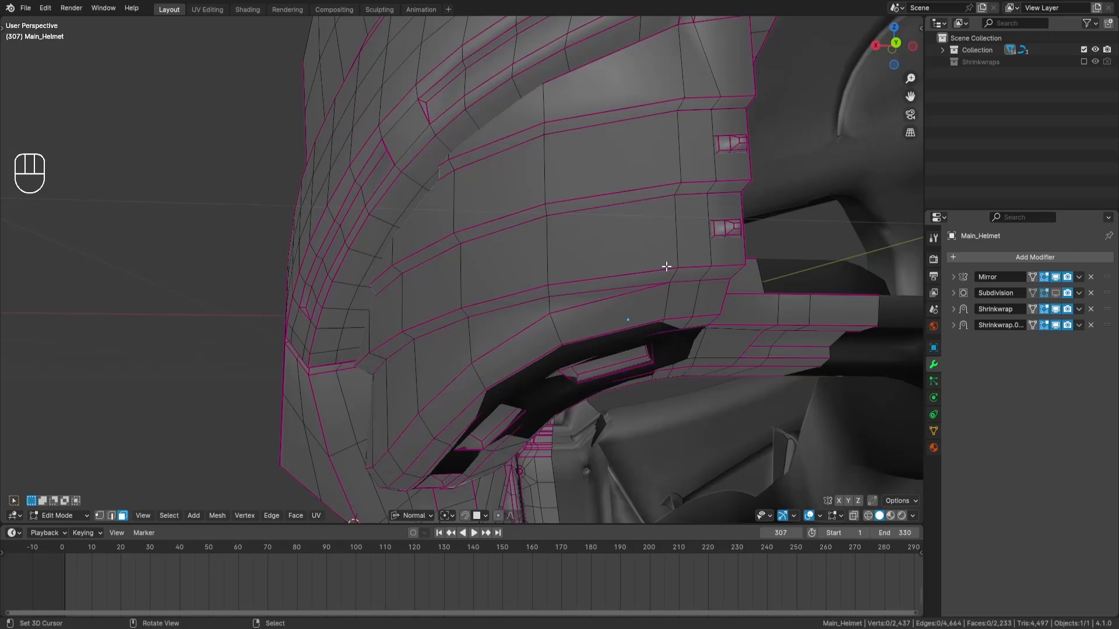
middle_drag(667, 266, 452, 267)
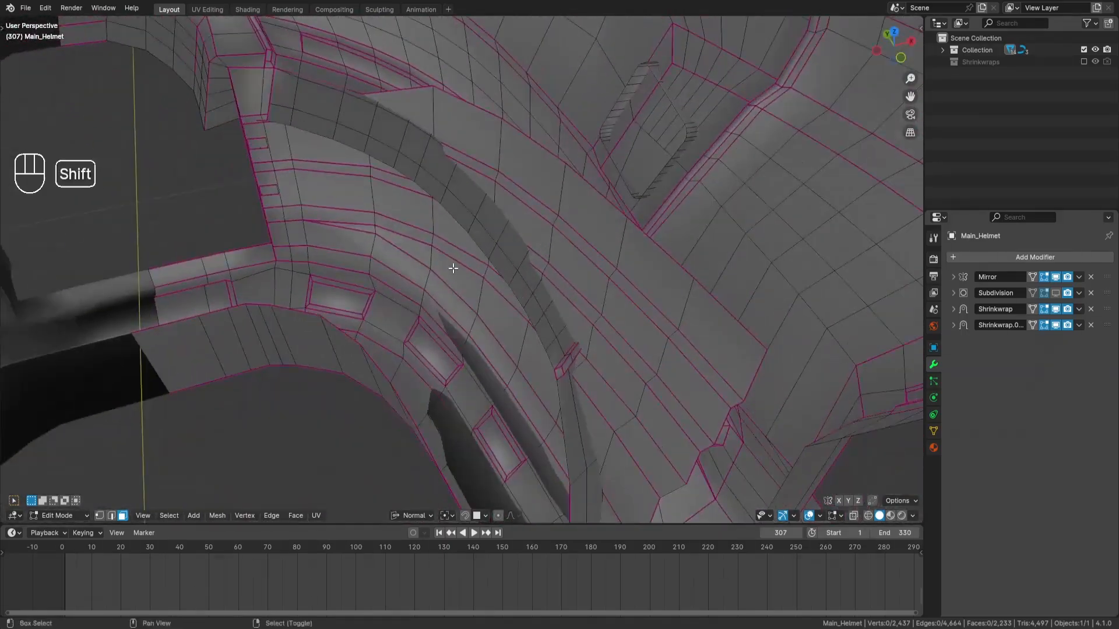
scroll(452, 267, up, 3)
shift+middle_drag(408, 175, 509, 343)
click(99, 515)
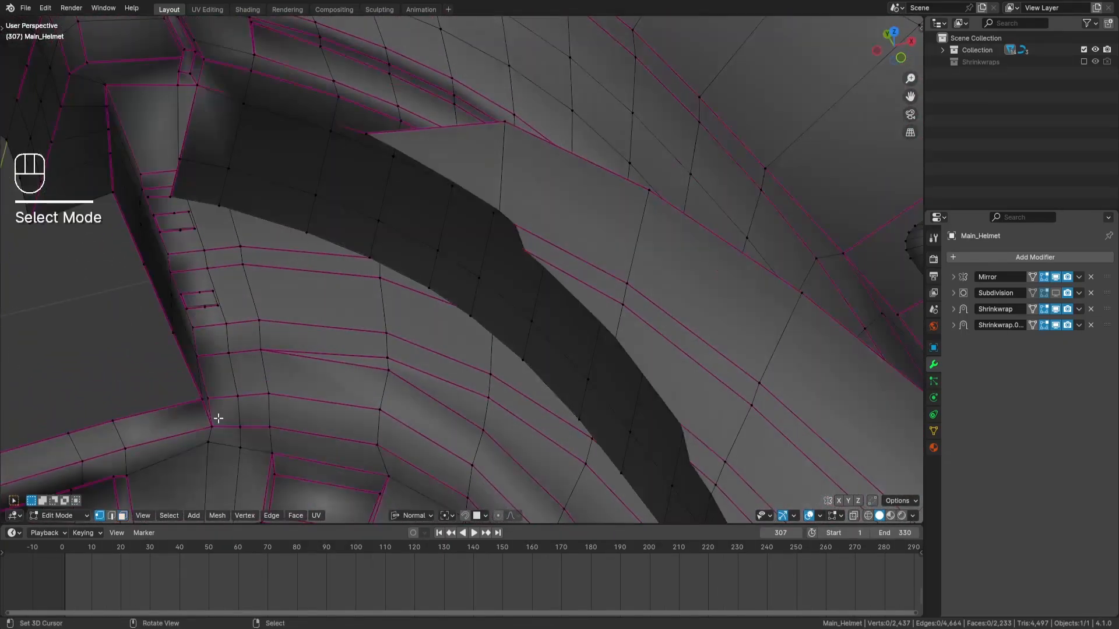
shift+middle_drag(451, 229, 442, 316)
key(z)
scroll(443, 316, up, 2)
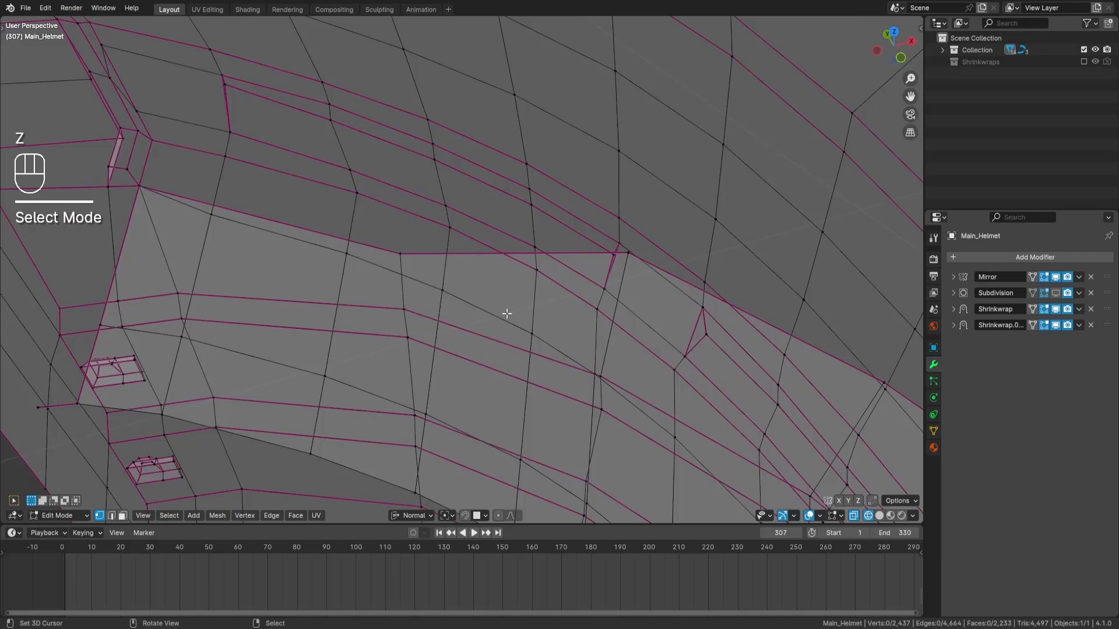
key(shift+z)
key(shift+z)
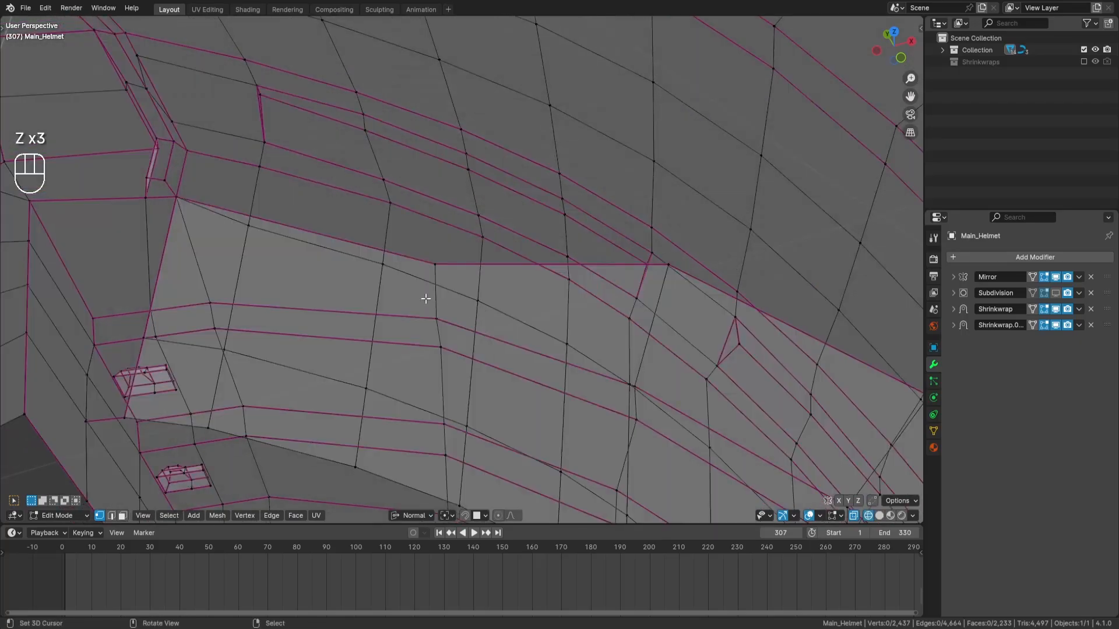
middle_drag(394, 268, 515, 266)
key(shift+z)
key(shift+z)
mouse_move(582, 250)
middle_down()
mouse_move(598, 240)
mouse_move(512, 332)
mouse_move(530, 312)
mouse_move(490, 336)
mouse_move(536, 307)
mouse_move(497, 287)
middle_up()
key(shift+z)
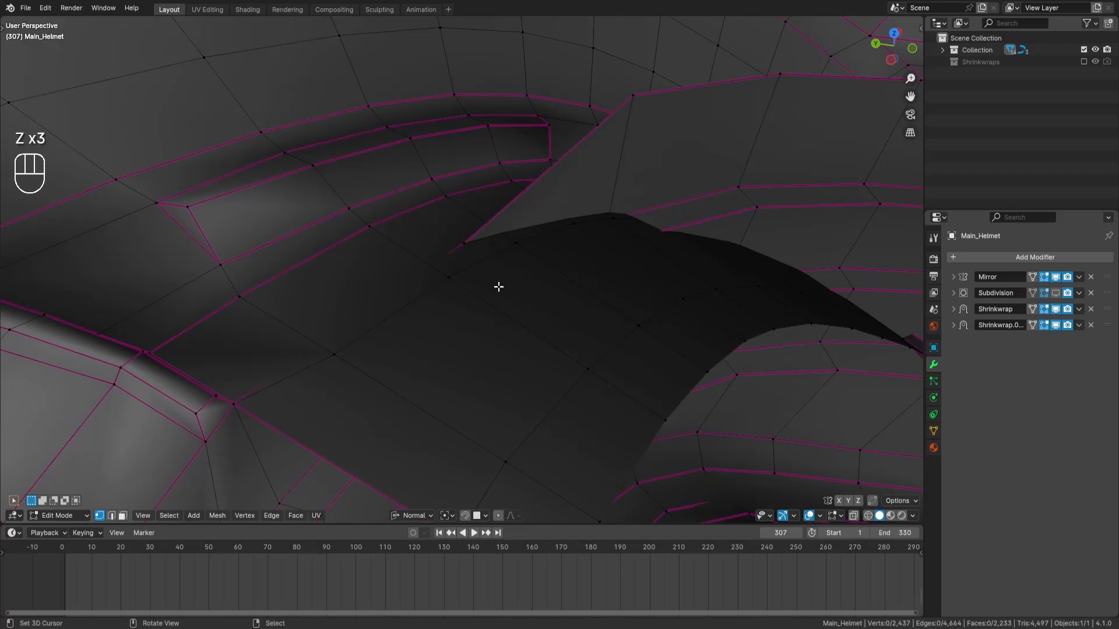
key(shift+z)
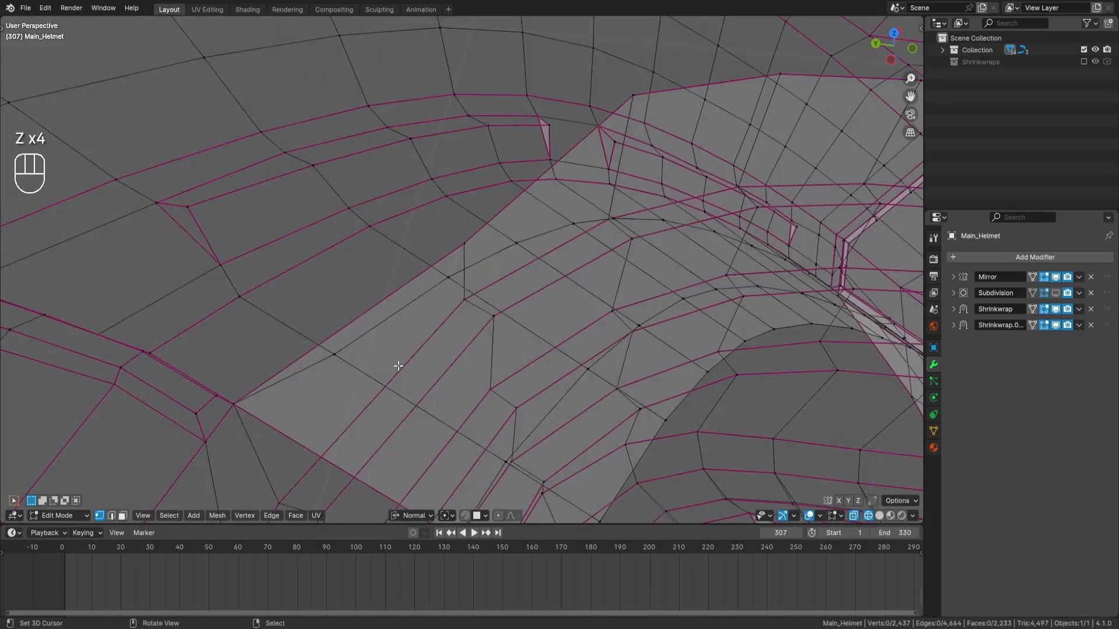
Step: Add a loop cut across the side panel's wide face column and slide it towards the band's nearby boundary vertex
middle_drag(398, 366, 392, 252)
key(ctrl+r)
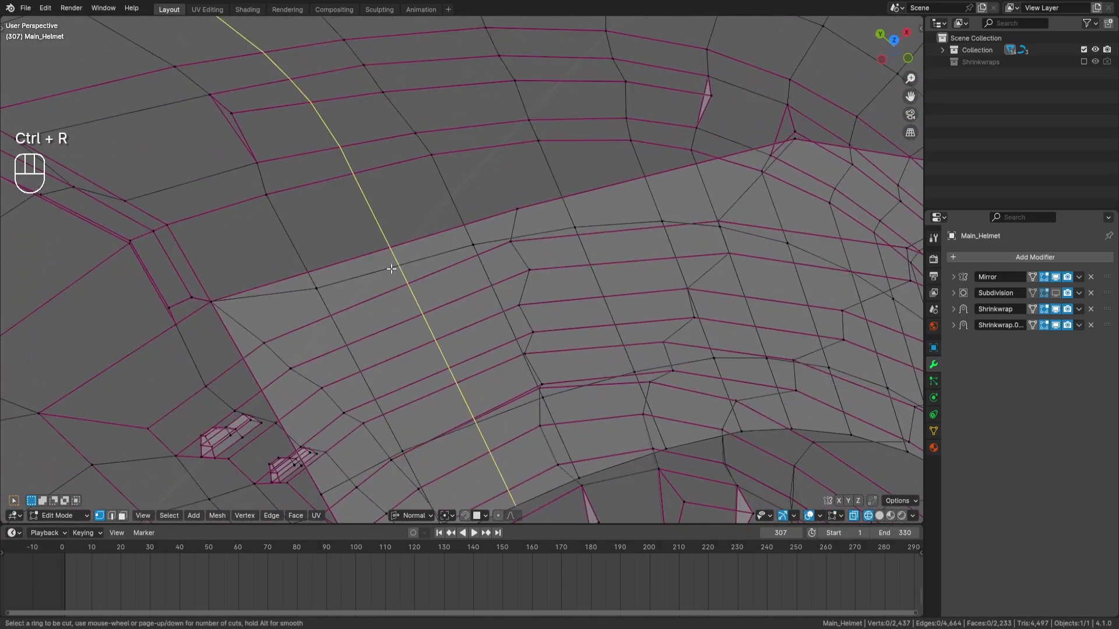
click(392, 295)
key(Return)
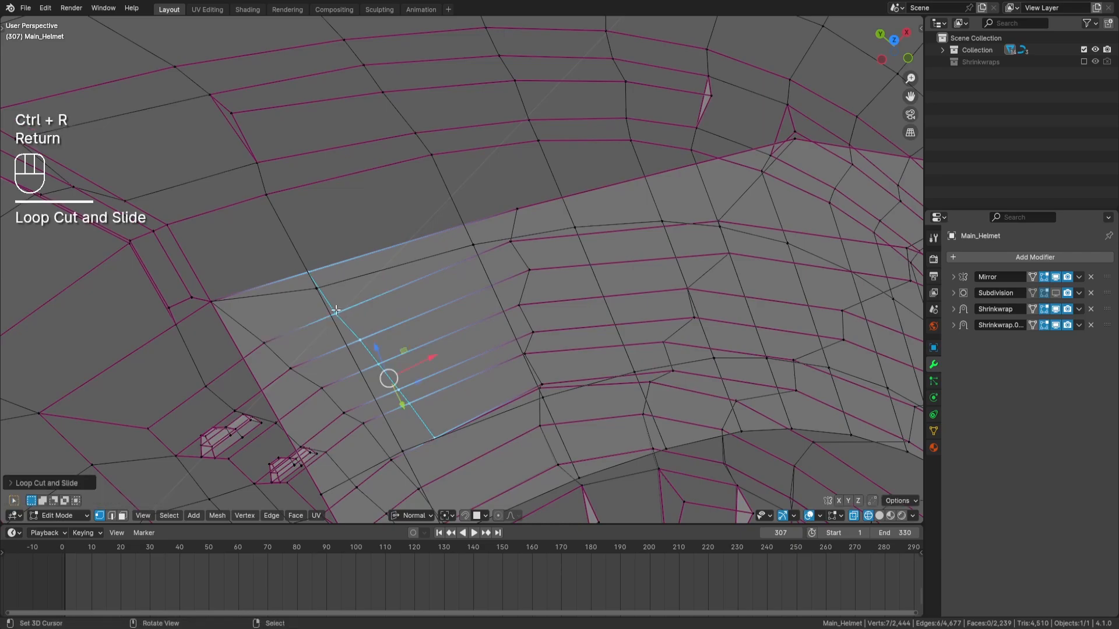
Step: Merge the curved band's boundary vertex with the new loop's end vertex at the last selected one
click(316, 288)
shift+click(307, 273)
key(z)
click(412, 272)
key(q)
mouse_move(515, 253)
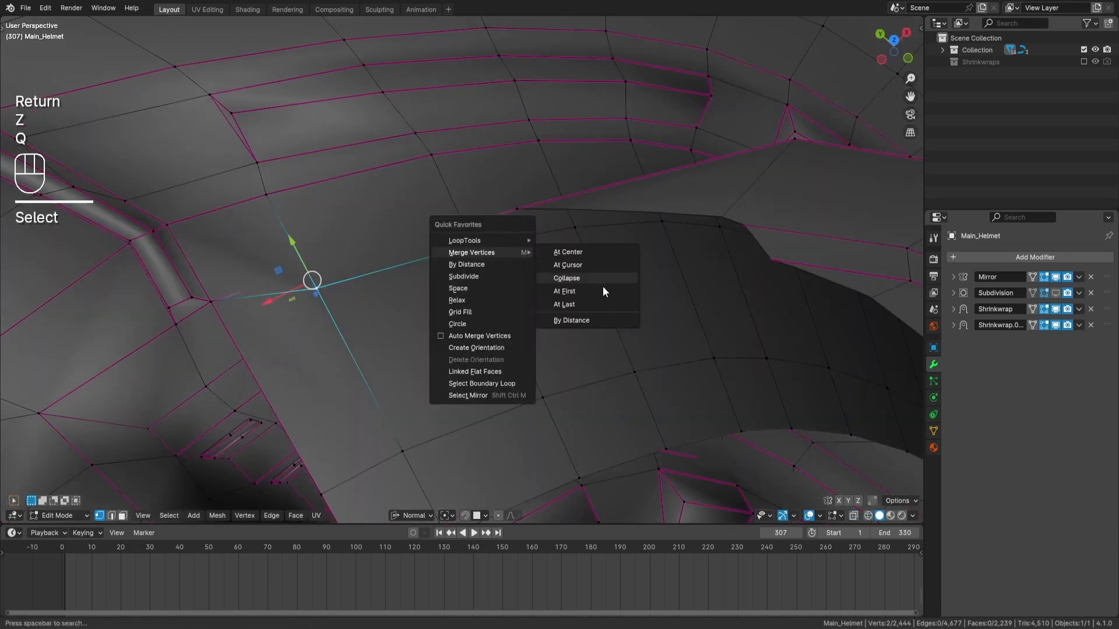
click(577, 304)
middle_drag(428, 326, 625, 186)
scroll(607, 256, down, 2)
middle_drag(606, 257, 624, 240)
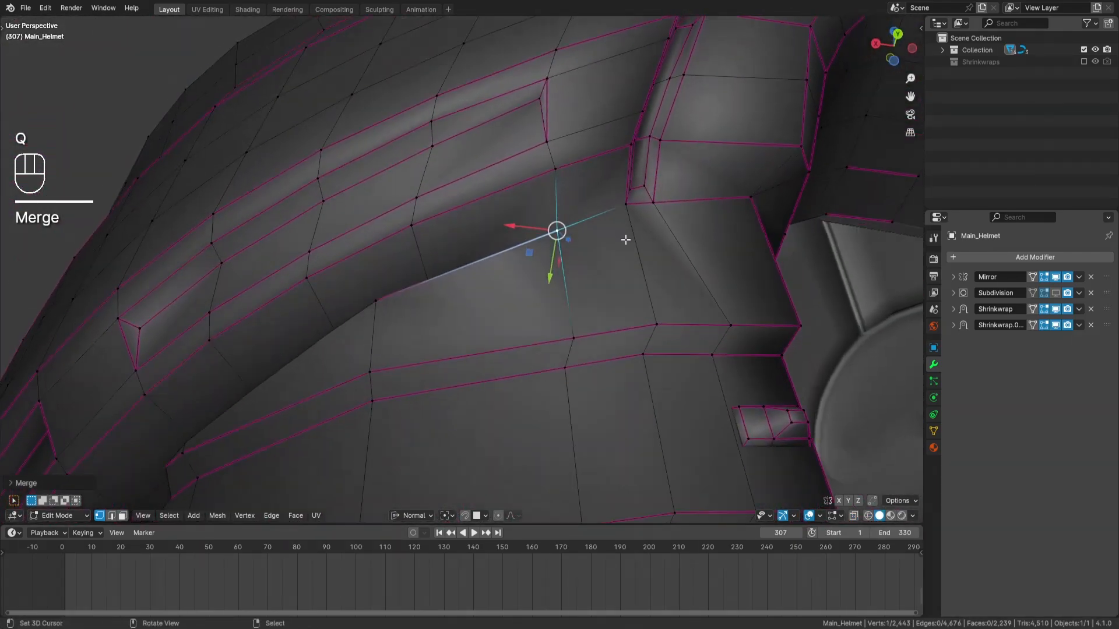
scroll(595, 230, down, 4)
shift+middle_drag(609, 320, 445, 295)
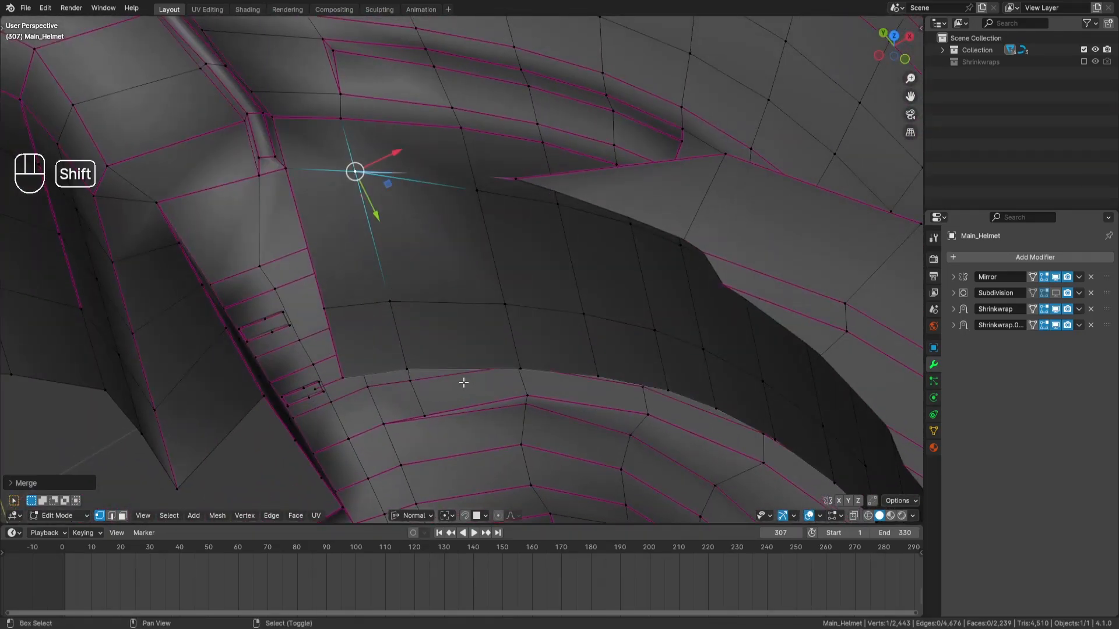
Step: Delete the curved band's end vertices overlapping the side panel, then delete the two leftover dangling vertices
shift+middle_drag(463, 382, 368, 362)
shift+middle_drag(556, 365, 348, 315)
shift+middle_drag(234, 280, 463, 322)
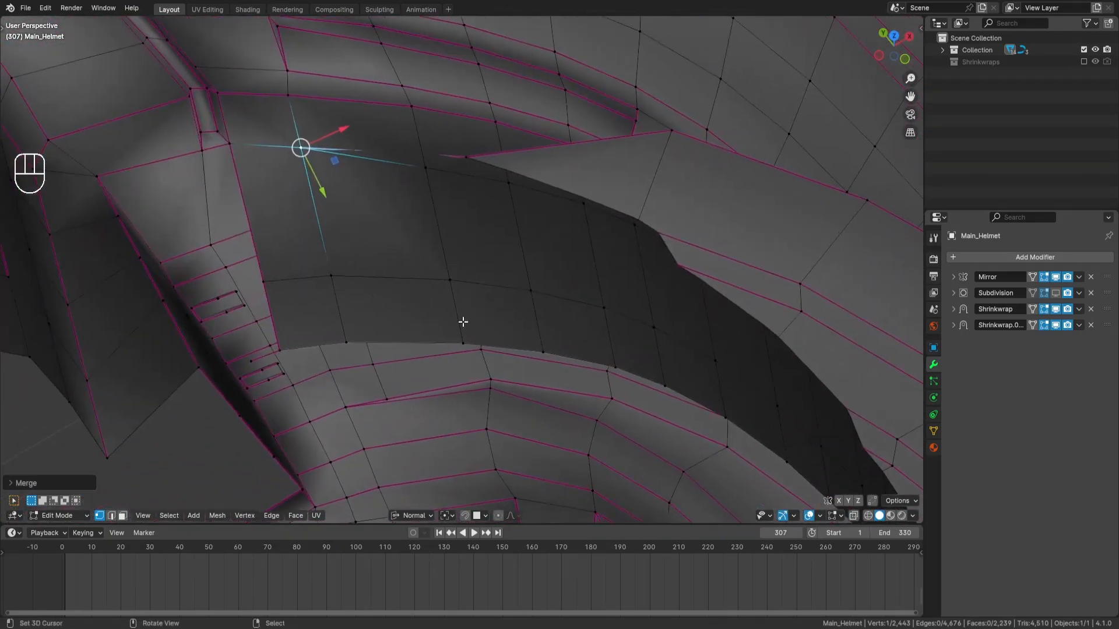
key(z)
key(z)
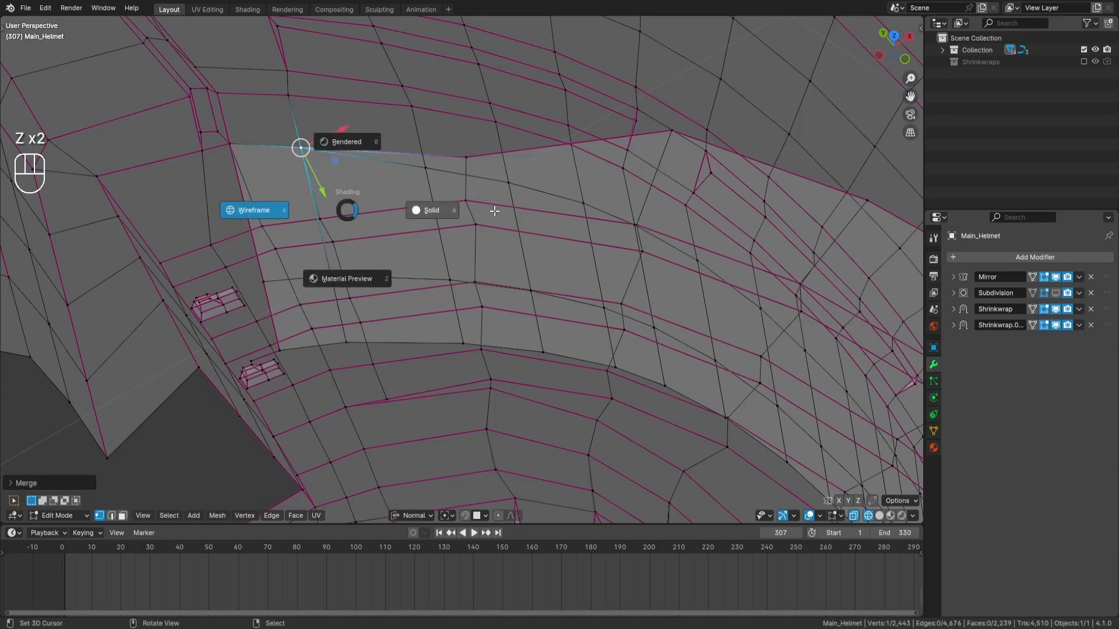
click(391, 209)
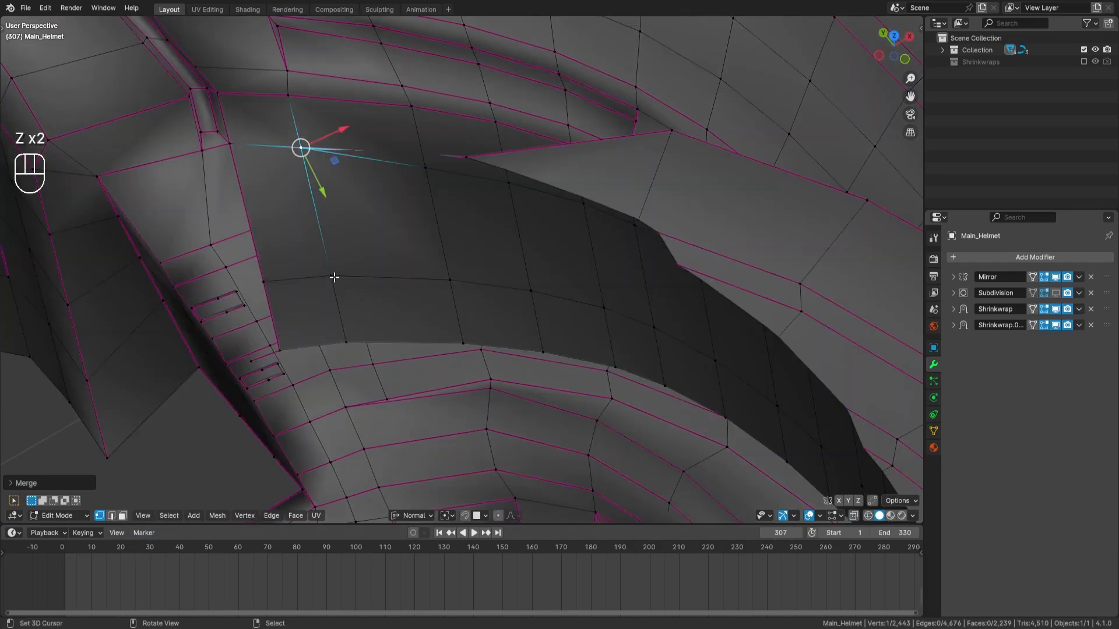
shift+click(285, 352)
key(x)
click(431, 211)
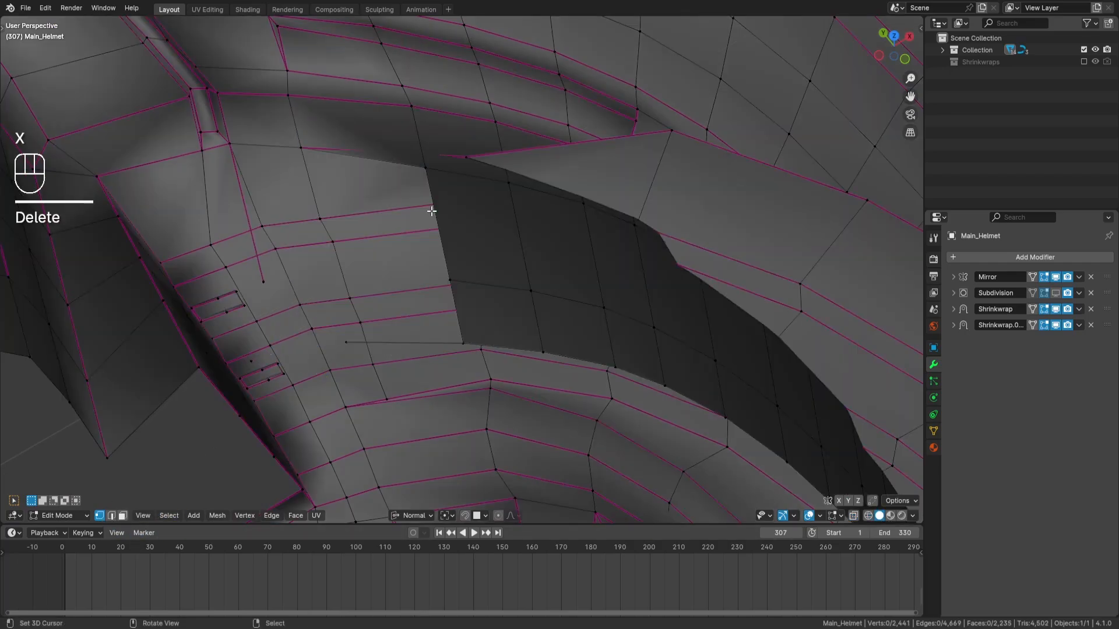
key(x)
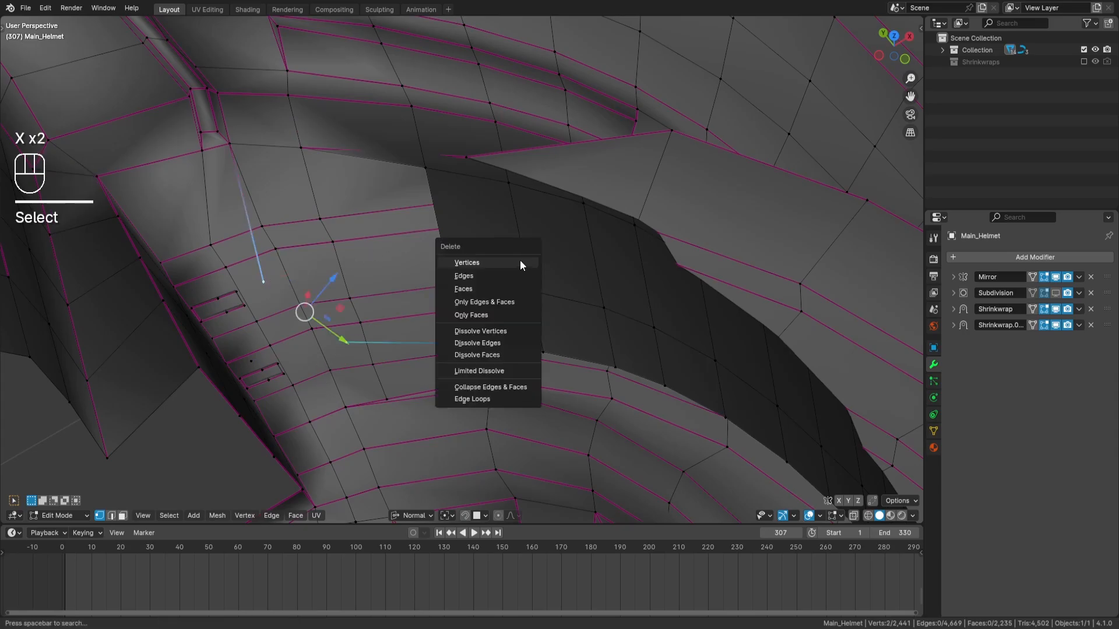
click(519, 255)
Step: Add a loop cut across the side panel's wide face column and slide it to the band's shortened end edge
scroll(519, 259, up, 2)
key(z)
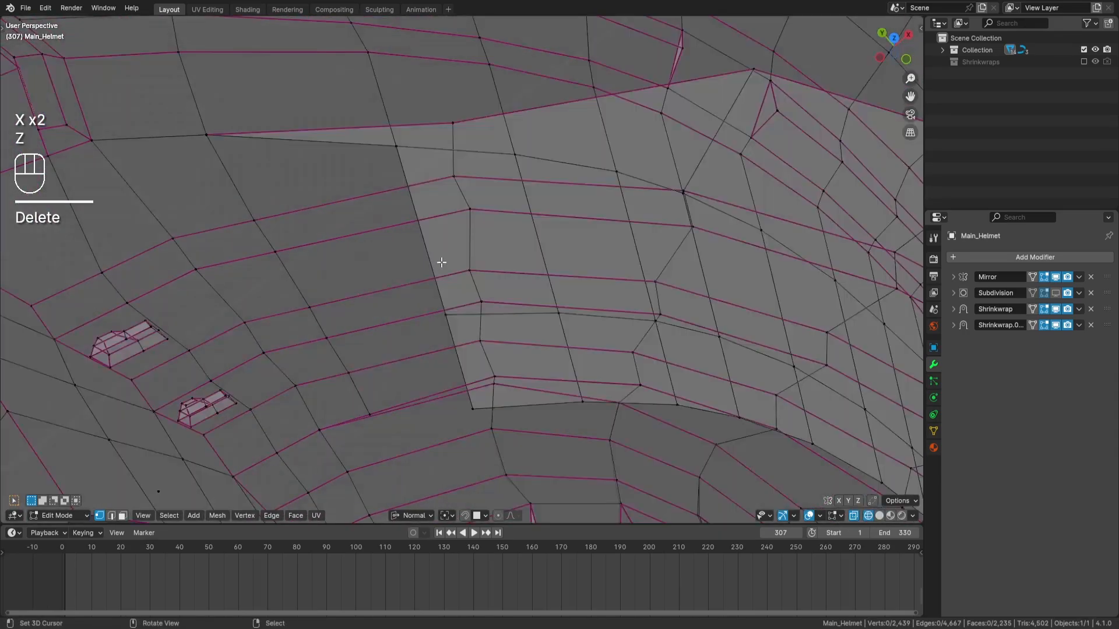
key(ctrl+r)
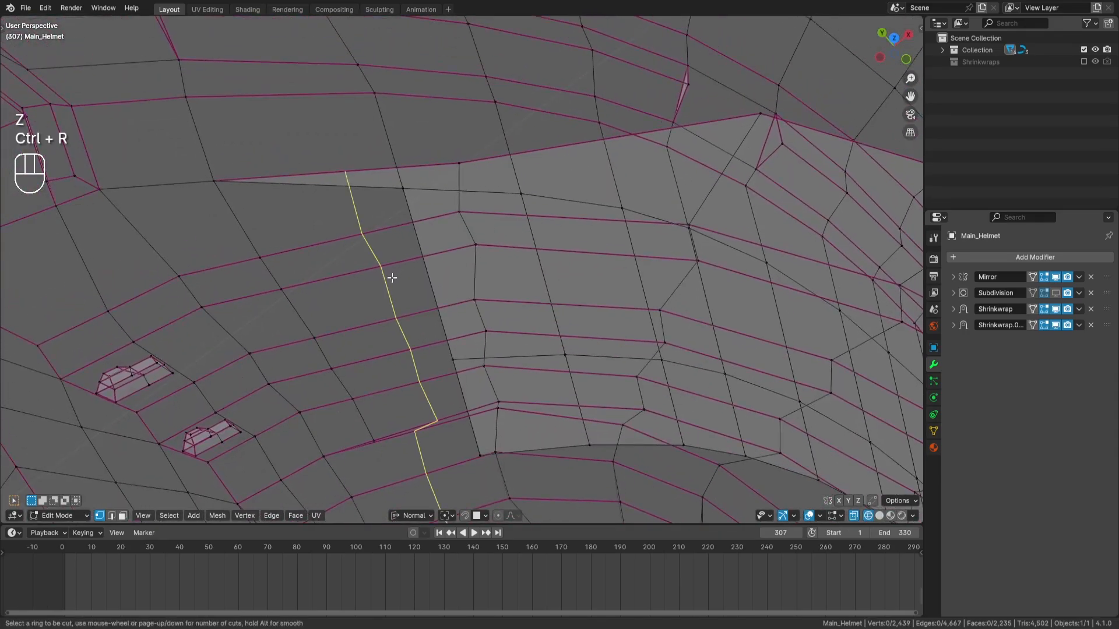
click(393, 275)
key(Return)
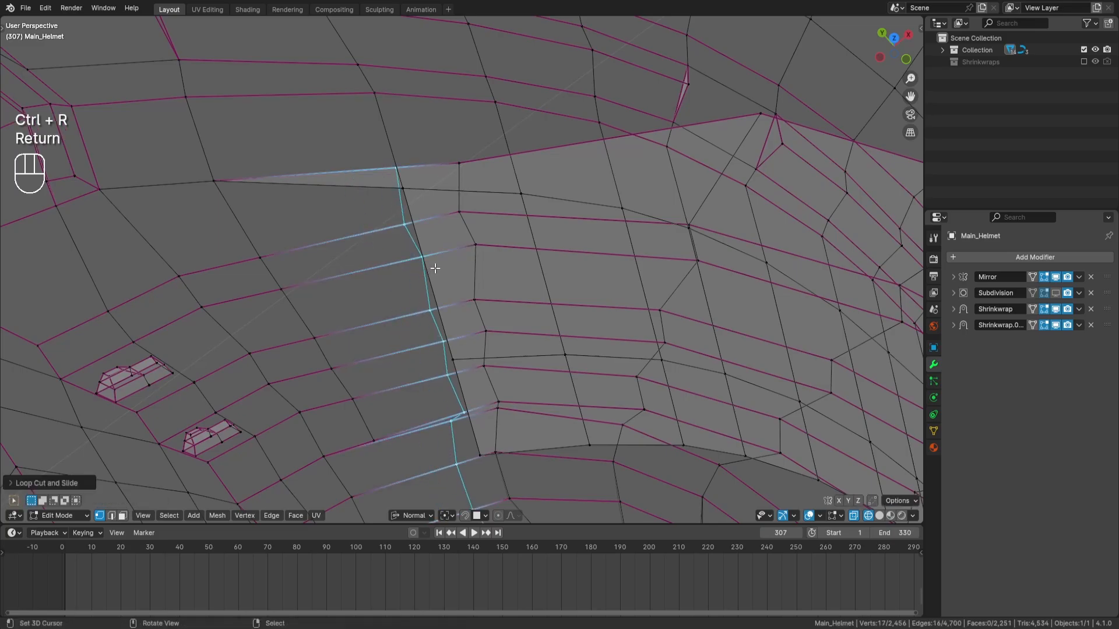
Step: Merge the band's upper end vertex with the new loop's top vertex at the last selected one, then clear the selection
right_click(402, 188)
shift+right_click(397, 168)
key(q)
mouse_move(630, 152)
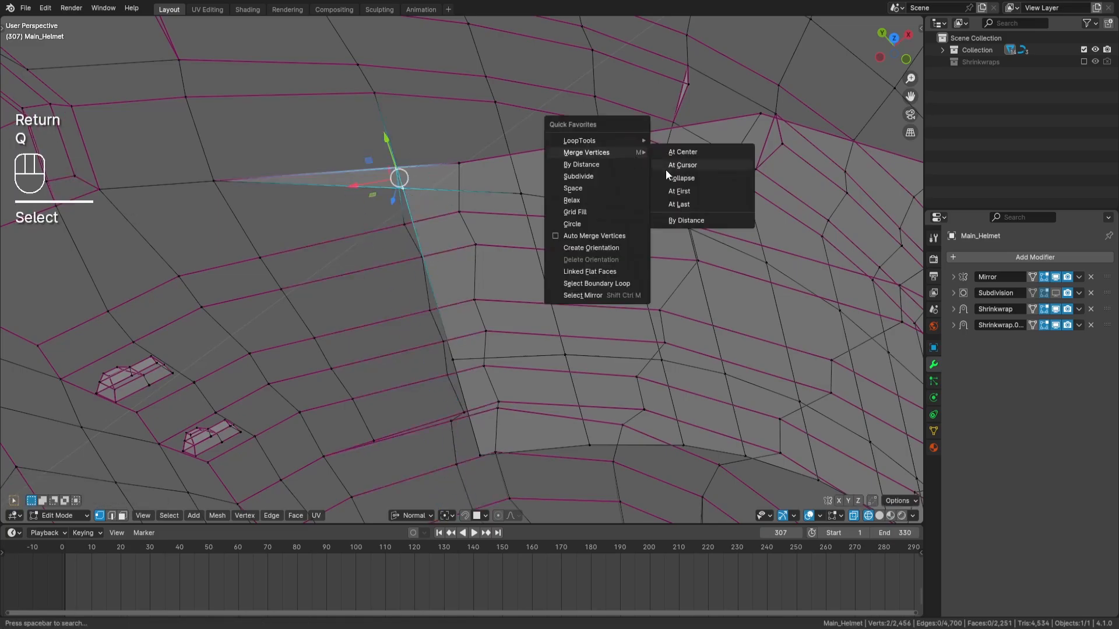
click(693, 204)
middle_drag(693, 204, 407, 334)
key(a)
key(a)
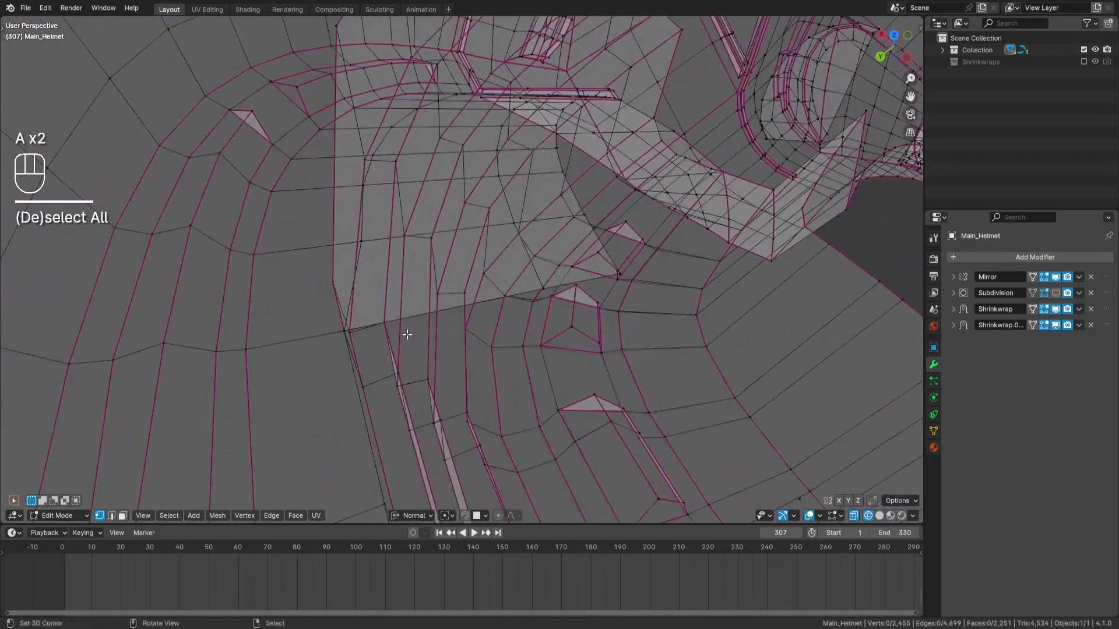
Step: Select the vertical edge path down the ribbed side panel and edge-slide it into line with the band's next boundary vertex
key(z)
mouse_move(517, 299)
middle_down()
mouse_move(562, 239)
mouse_move(531, 239)
middle_up()
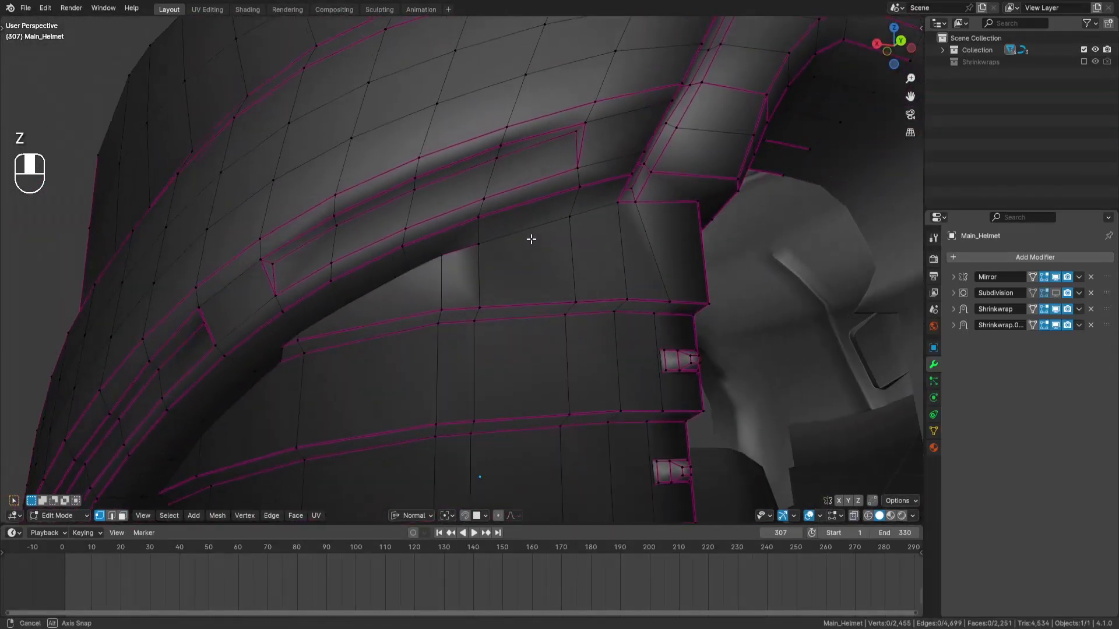
scroll(531, 239, down, 3)
shift+middle_drag(499, 314, 514, 265)
click(114, 515)
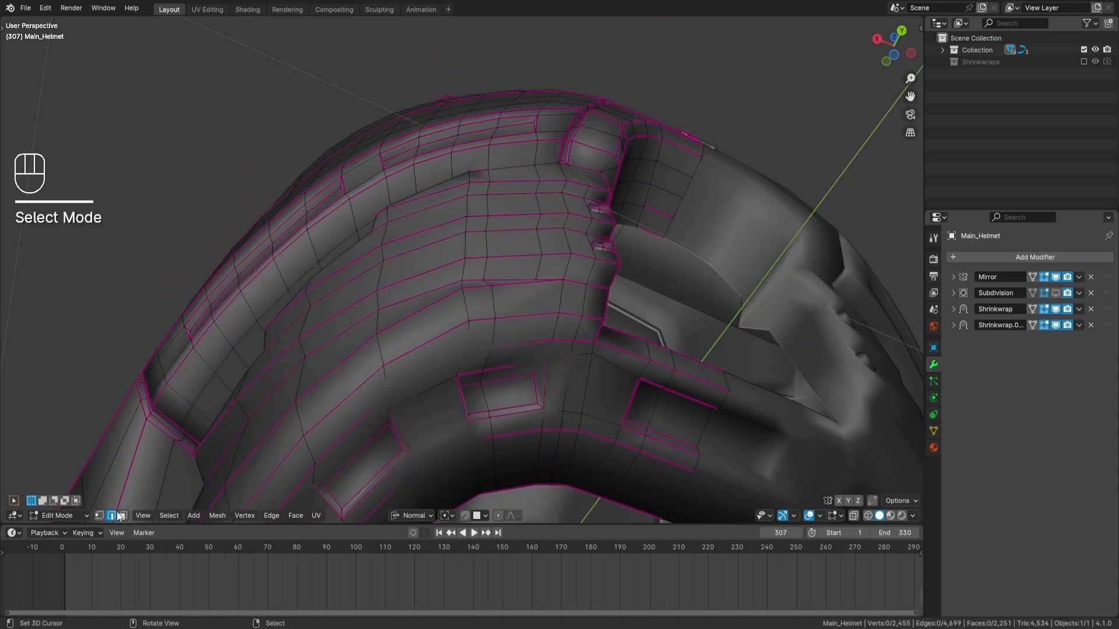
ctrl+click(473, 184)
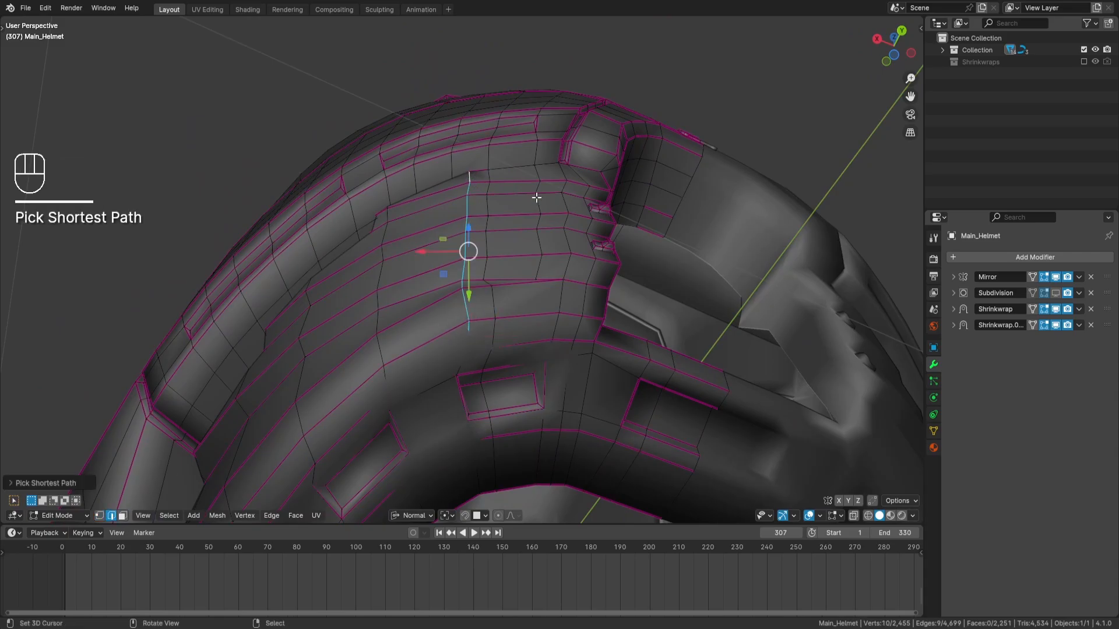
key(g)
key(g)
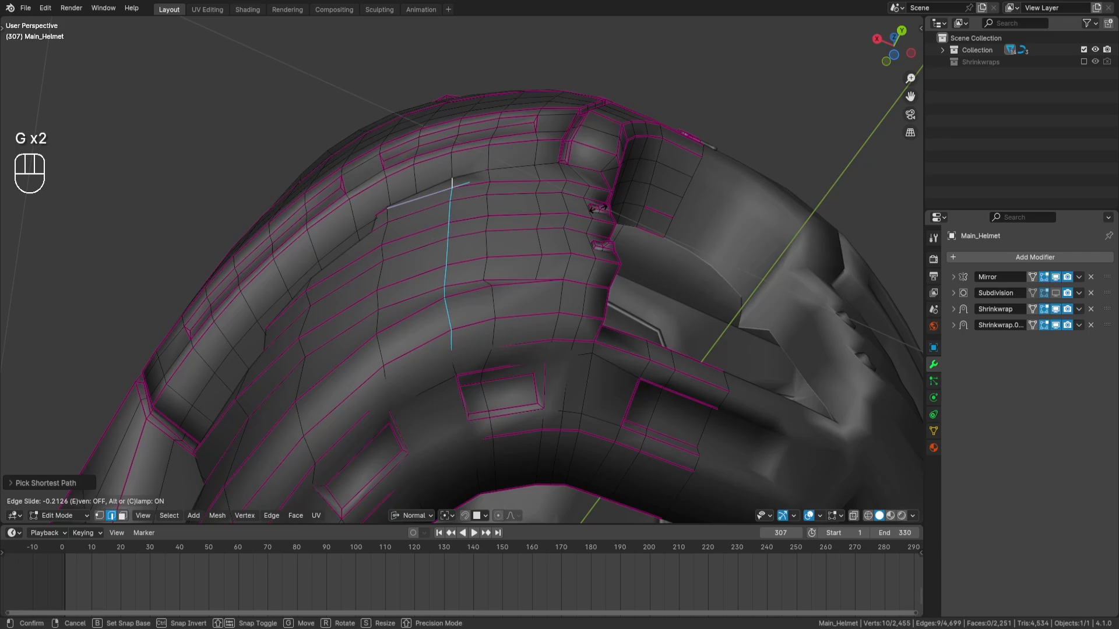
key(Return)
Step: Switch to Global orientation and move the slid path's top vertex along Z, snapping it to the height of the band's boundary vertex
middle_drag(597, 208, 583, 348)
scroll(567, 349, up, 3)
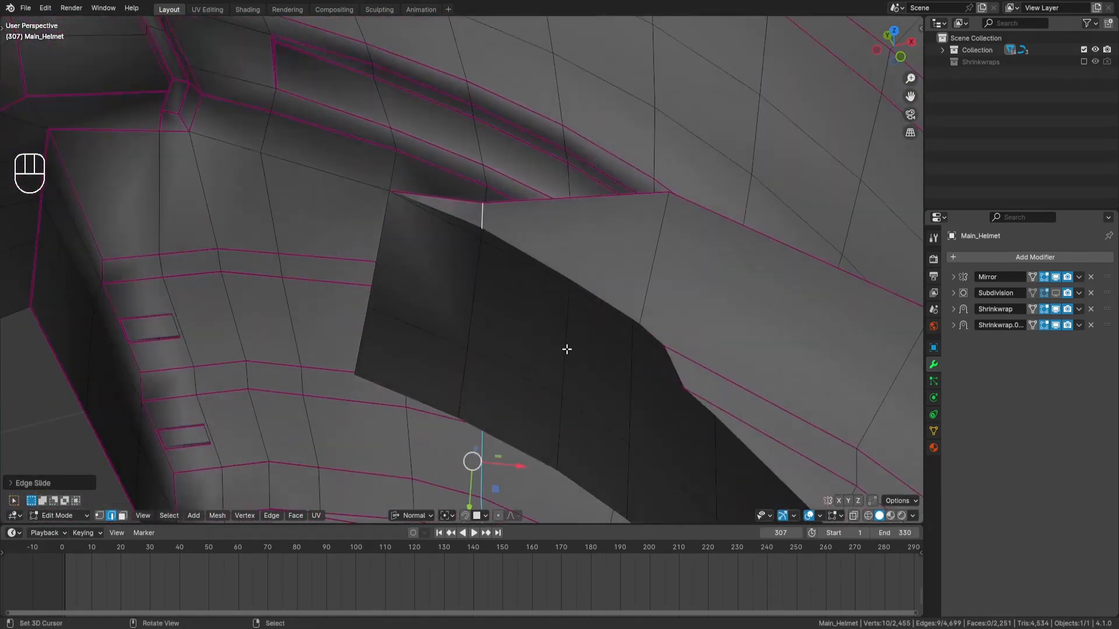
click(100, 515)
click(487, 207)
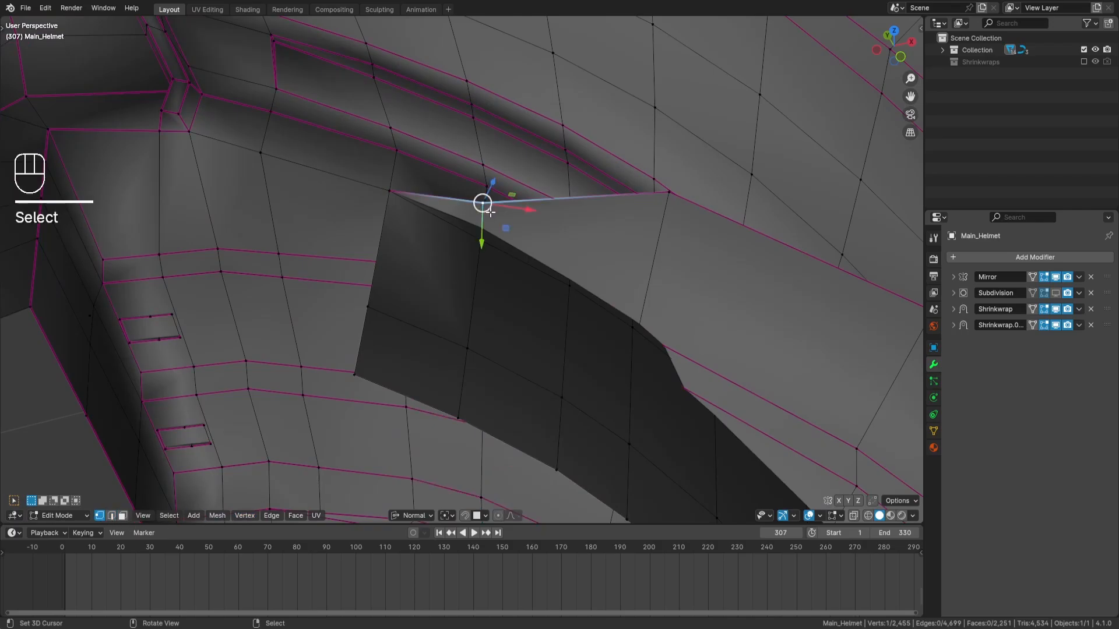
click(422, 517)
click(406, 427)
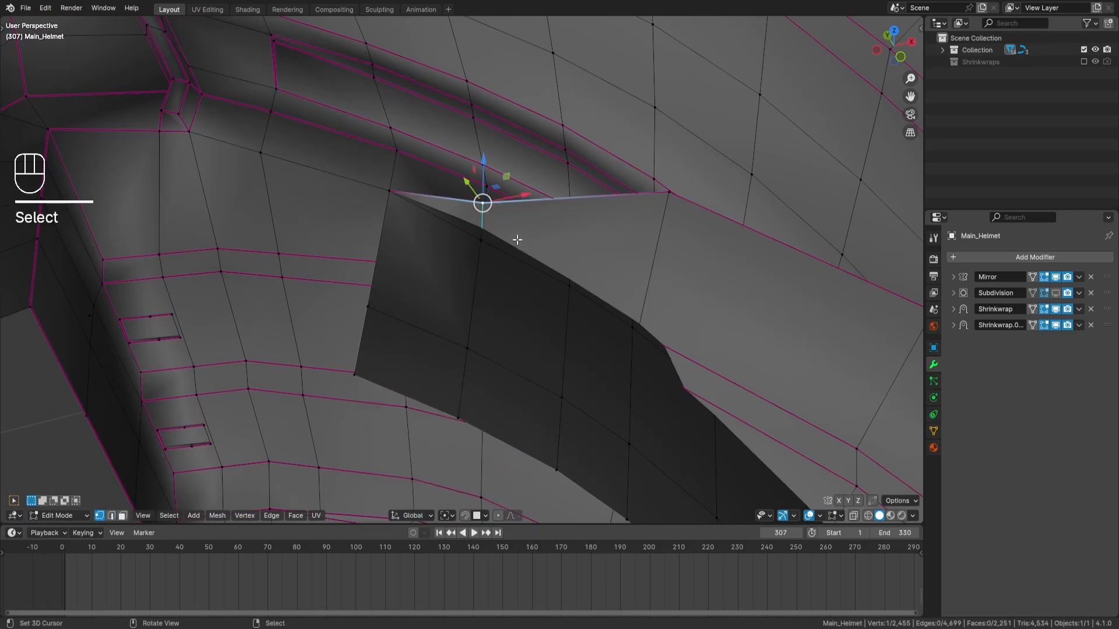
key(g)
key(z)
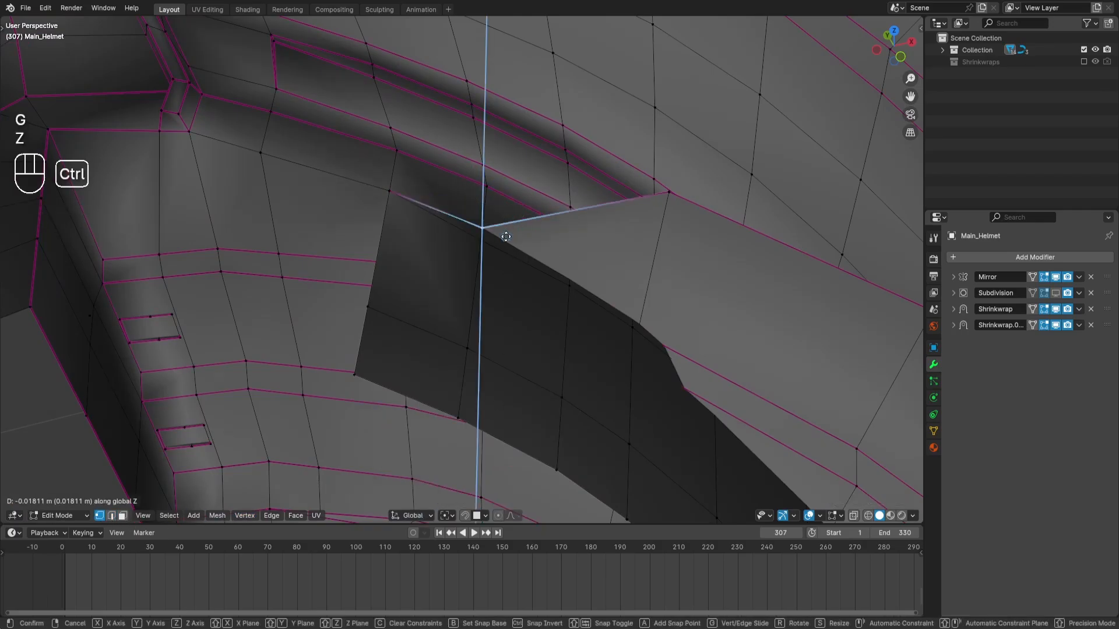
key(ctrl+Return)
Step: Merge the lowered panel vertex with the adjacent band boundary vertex at the last selected one
shift+right_click(479, 241)
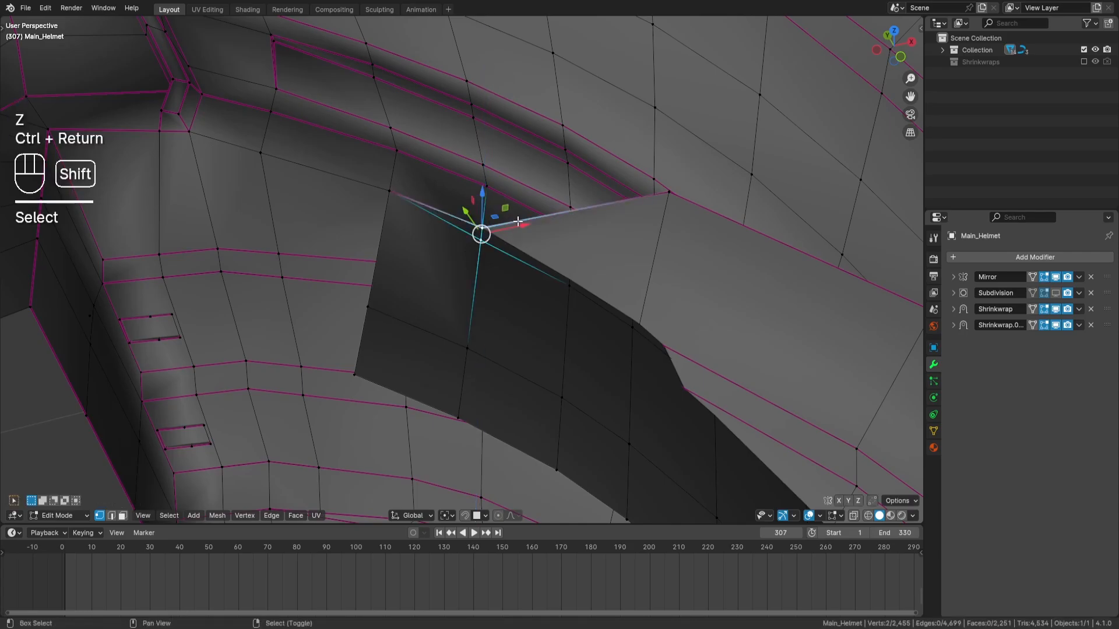
key(q)
mouse_move(553, 207)
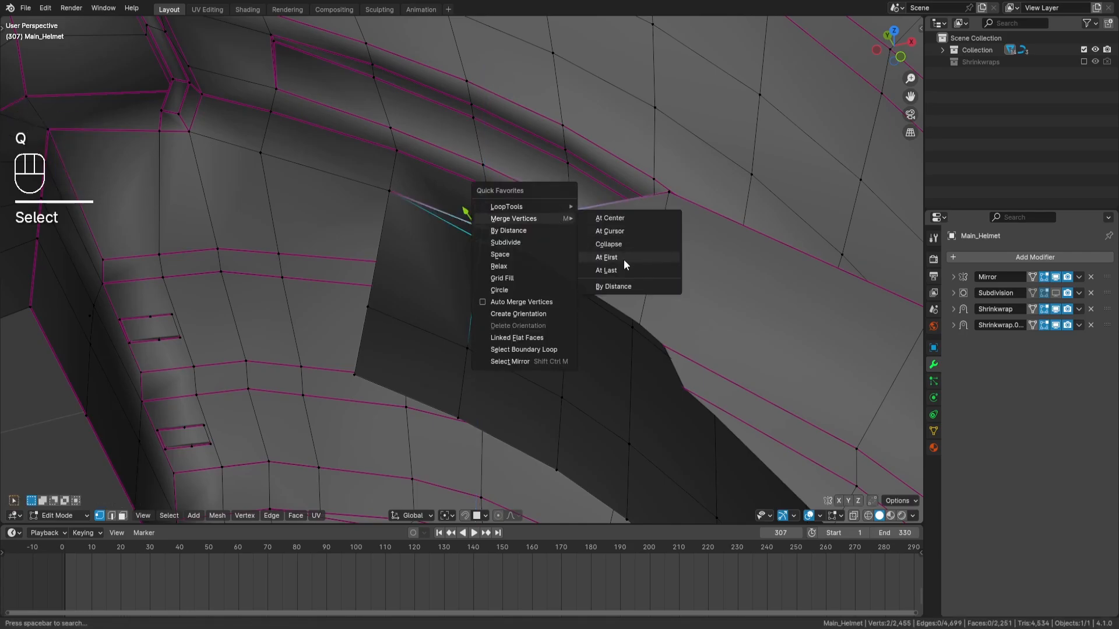
click(623, 269)
key(a)
Step: Add a loop cut through the side panel's next face column, aligned with the following vertex on the band's boundary
mouse_move(589, 237)
middle_down()
mouse_move(587, 260)
mouse_move(513, 295)
mouse_move(531, 314)
mouse_move(554, 242)
middle_up()
key(z)
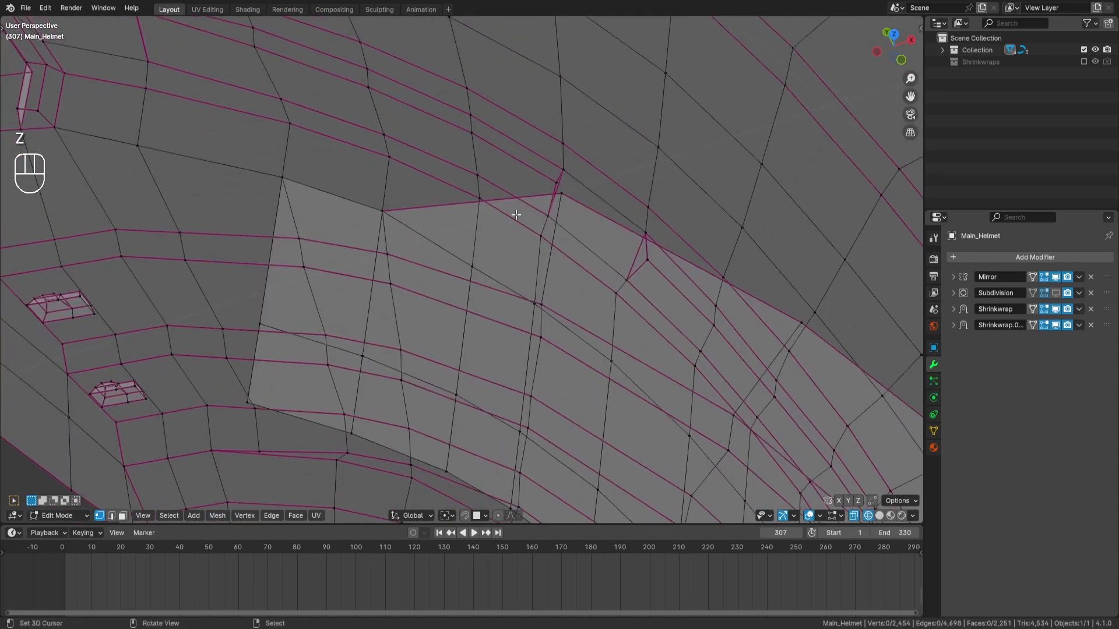
key(ctrl+r)
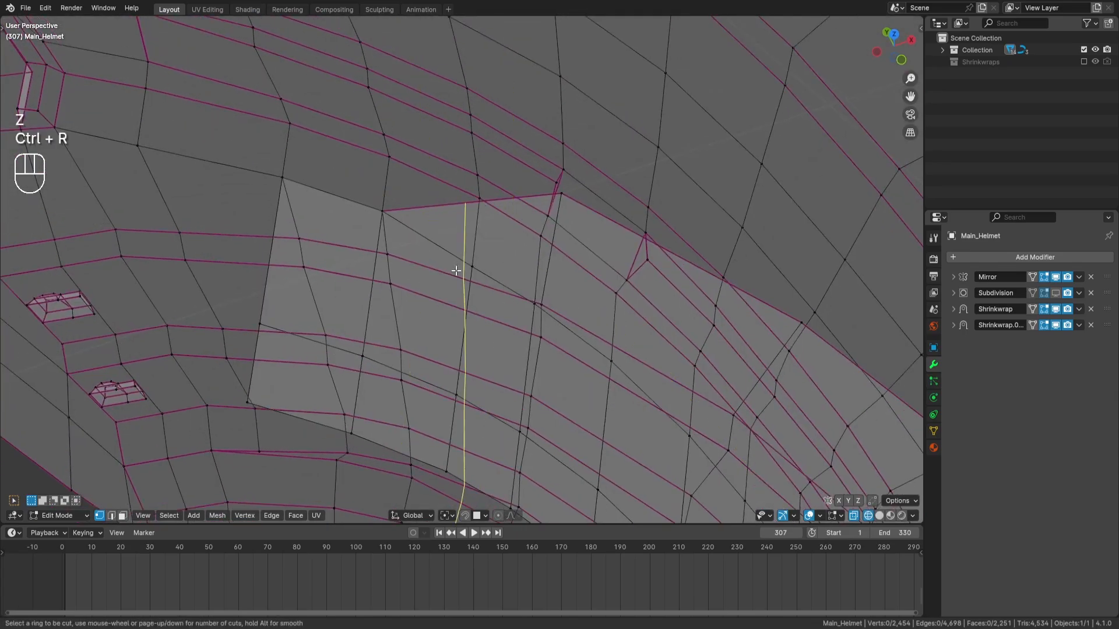
key(z)
middle_drag(475, 282, 722, 146)
middle_drag(442, 327, 428, 258)
key(ctrl+r)
click(469, 329)
key(Return)
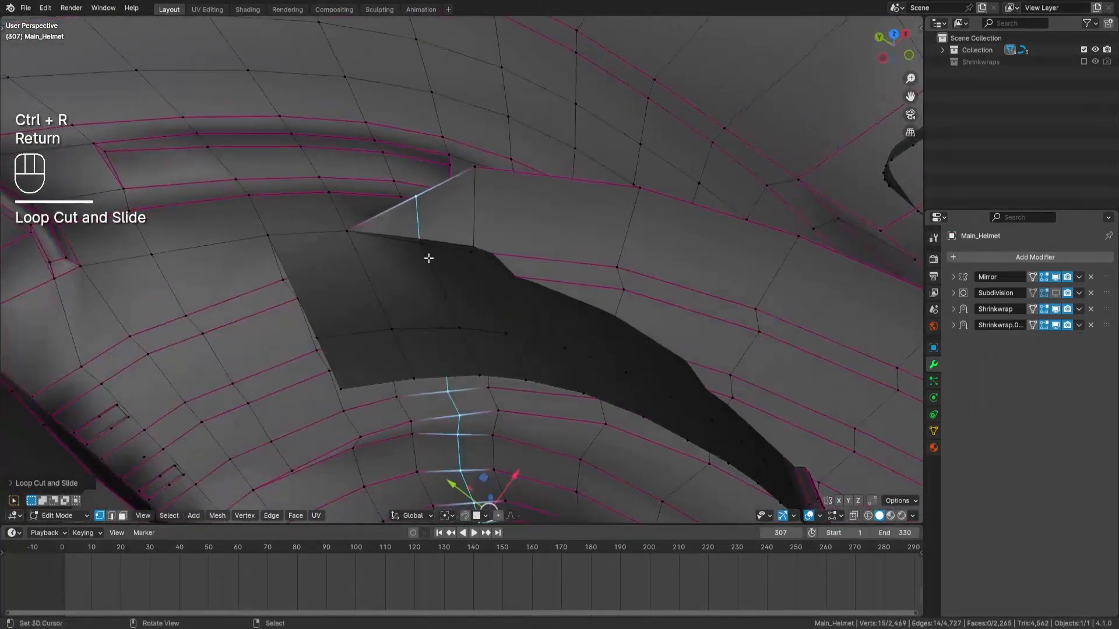
Step: Snap the new loop's top vertex along global Z to the band's boundary vertex and merge the two at the last selected one
right_click(418, 201)
key(g)
key(z)
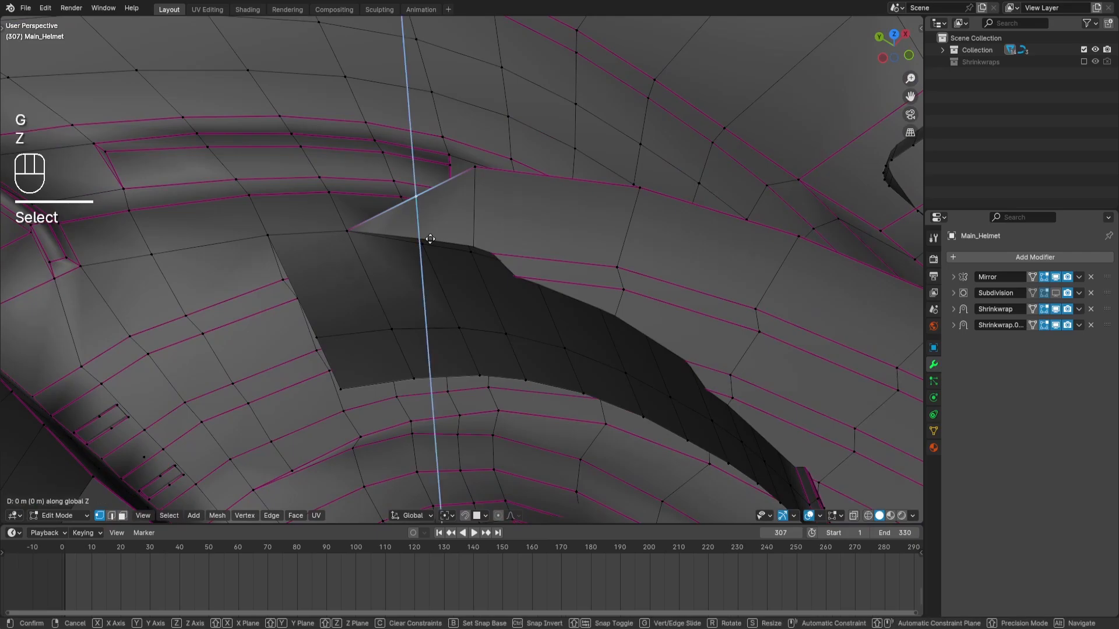
key(ctrl+Return)
shift+right_click(419, 240)
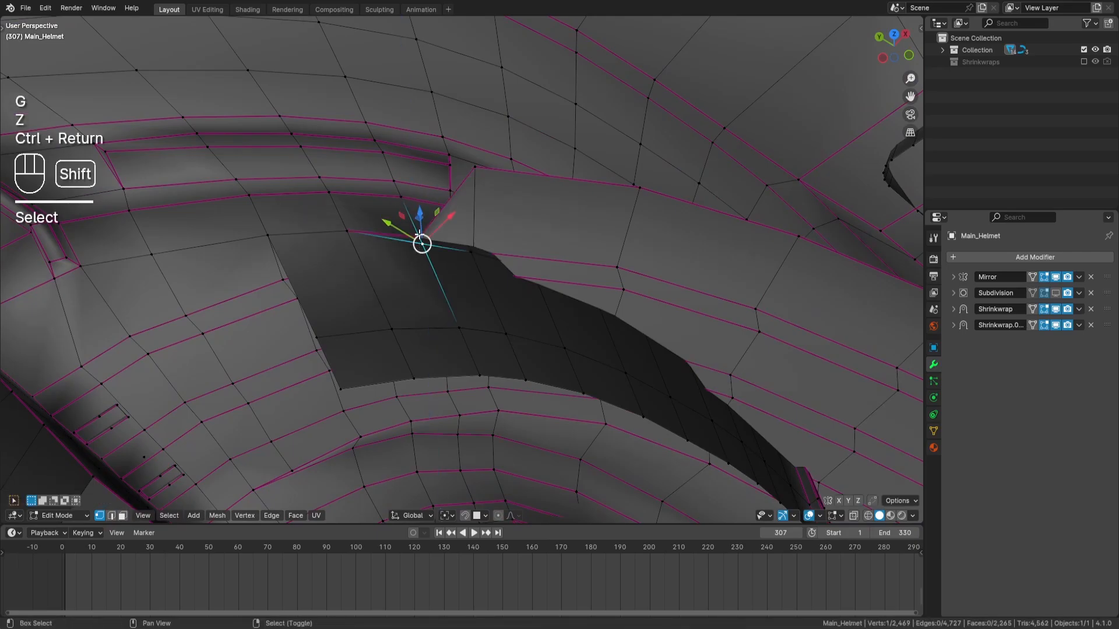
key(q)
mouse_move(537, 233)
click(614, 284)
key(a)
key(a)
Step: Move the panel's next upper corner vertex along global Z, snapping it to the height of the band's following boundary vertex
middle_drag(615, 283, 483, 240)
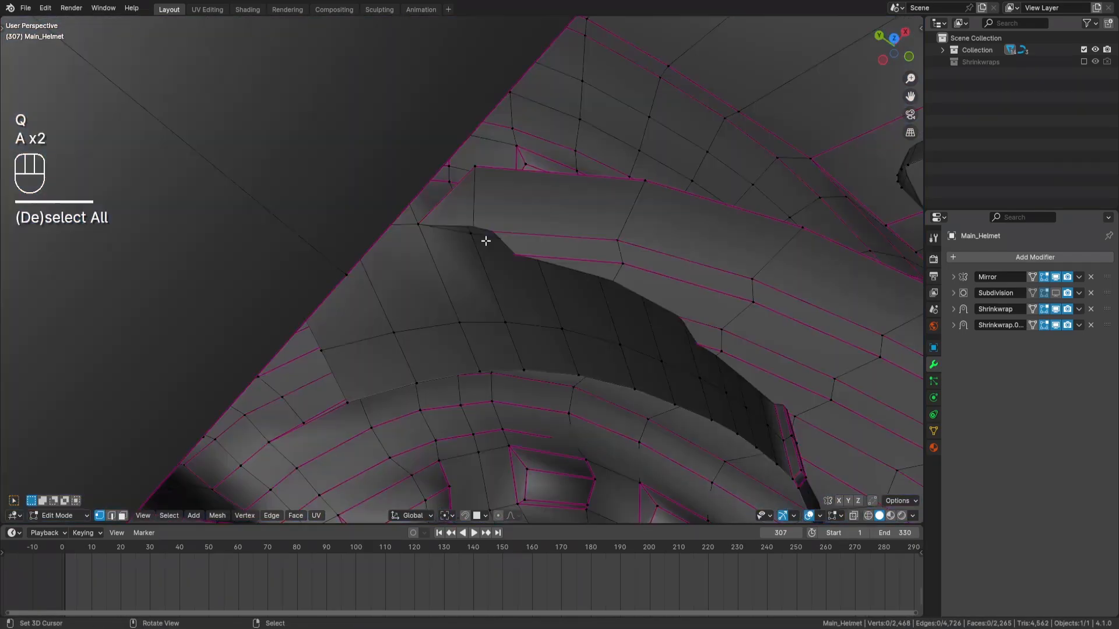
right_click(476, 175)
key(g)
key(z)
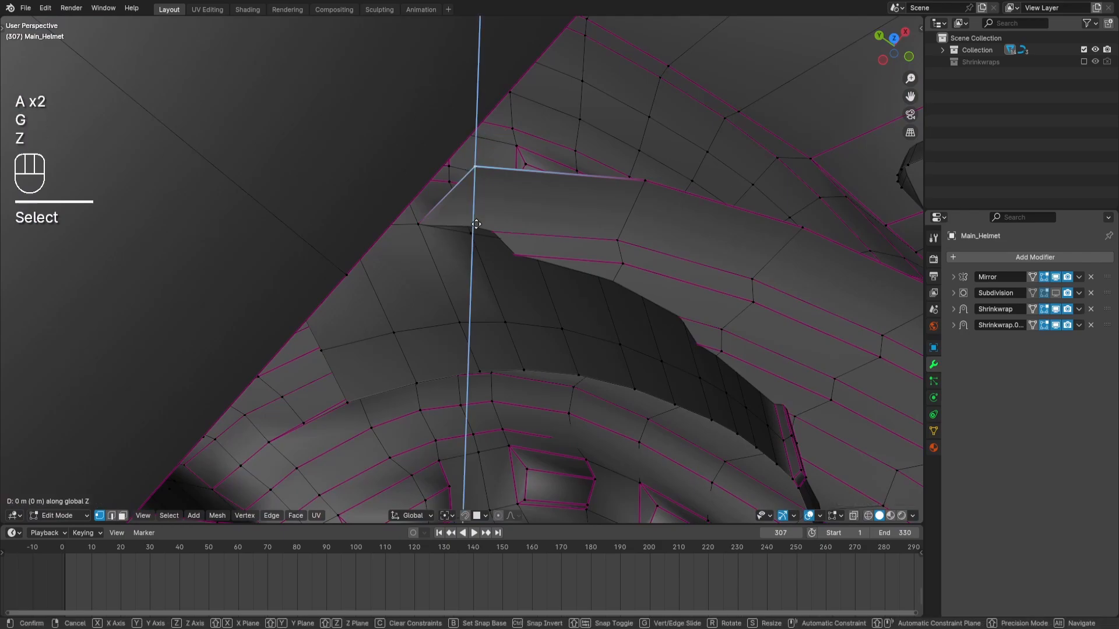
key(ctrl+Return)
scroll(475, 227, up, 4)
scroll(475, 268, up, 1)
key(a)
key(a)
Step: Merge the lowered corner vertex with the band's boundary vertex just below it, then clear the selection
right_click(477, 245)
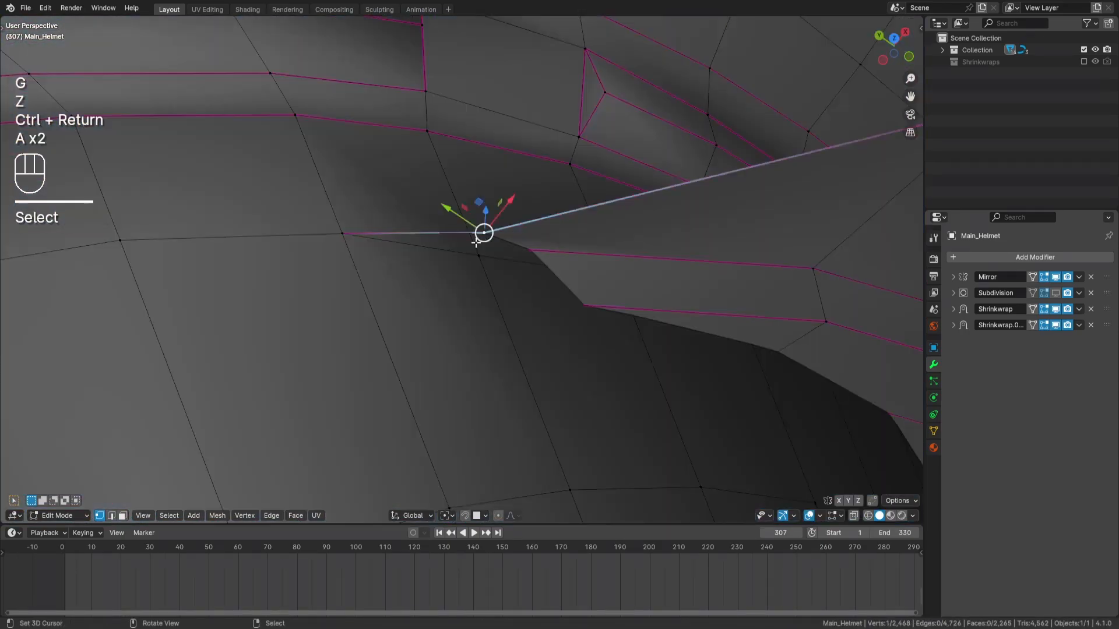
shift+right_click(480, 242)
shift+right_click(482, 260)
shift+right_click(484, 235)
key(q)
mouse_move(553, 221)
click(634, 265)
key(a)
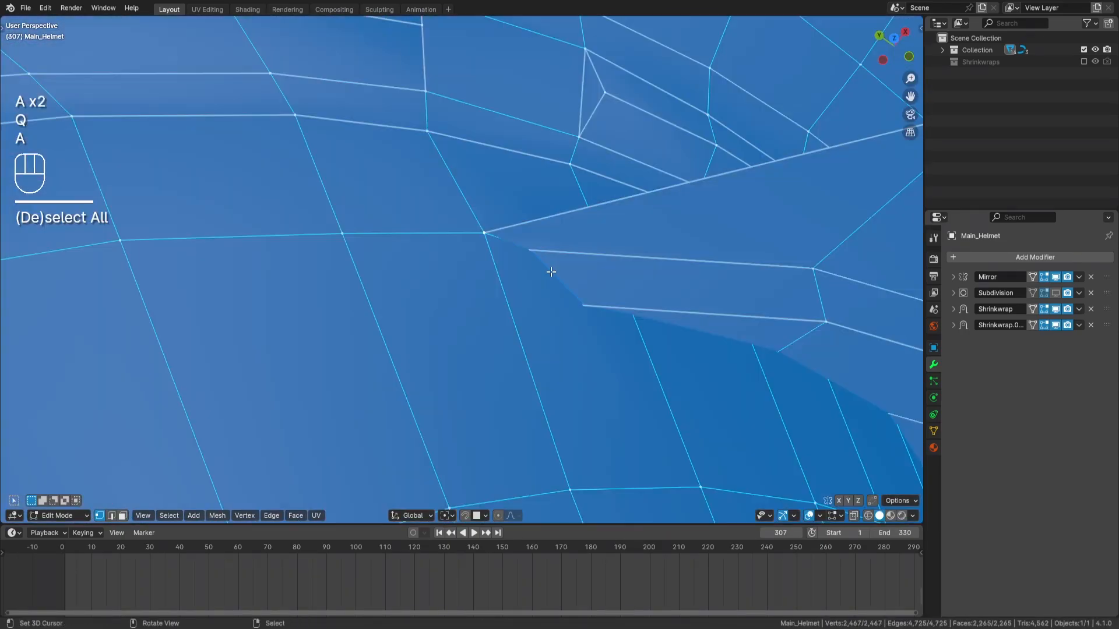
key(a)
Step: Add a centred loop cut through the next wide face column of the ribbed side panel
middle_drag(550, 267, 553, 224)
shift+middle_drag(553, 224, 532, 290)
scroll(552, 247, up, 4)
key(ctrl+r)
click(533, 289)
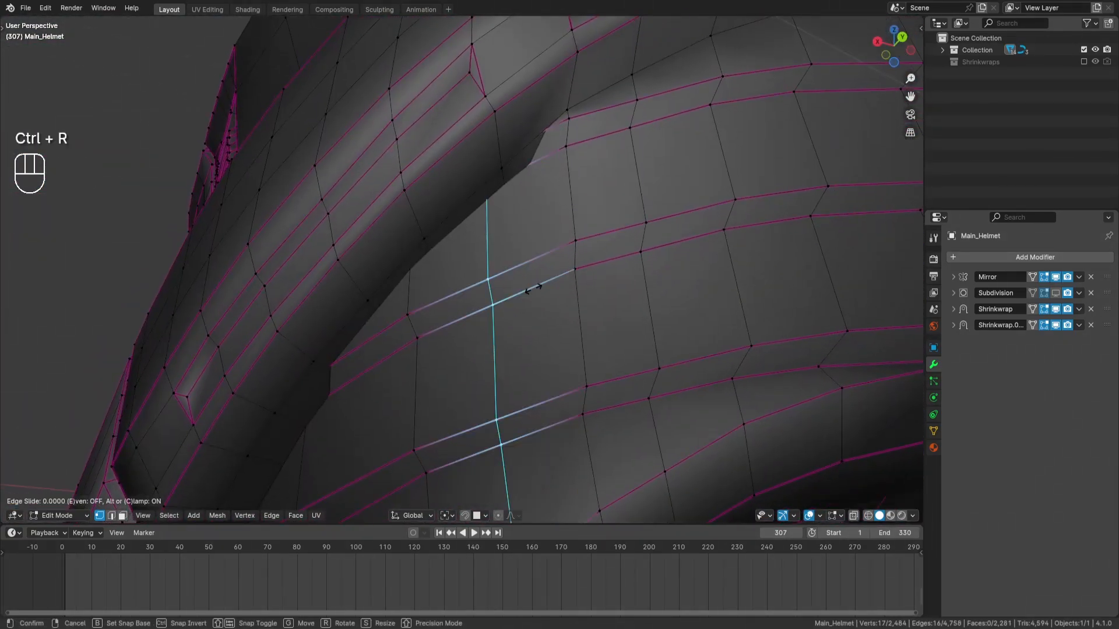
right_click(576, 355)
Step: Deselect the new loop's lower vertices around the rectangular recess and bottom rim with Circle Select
scroll(584, 368, down, 4)
middle_drag(585, 370, 533, 282)
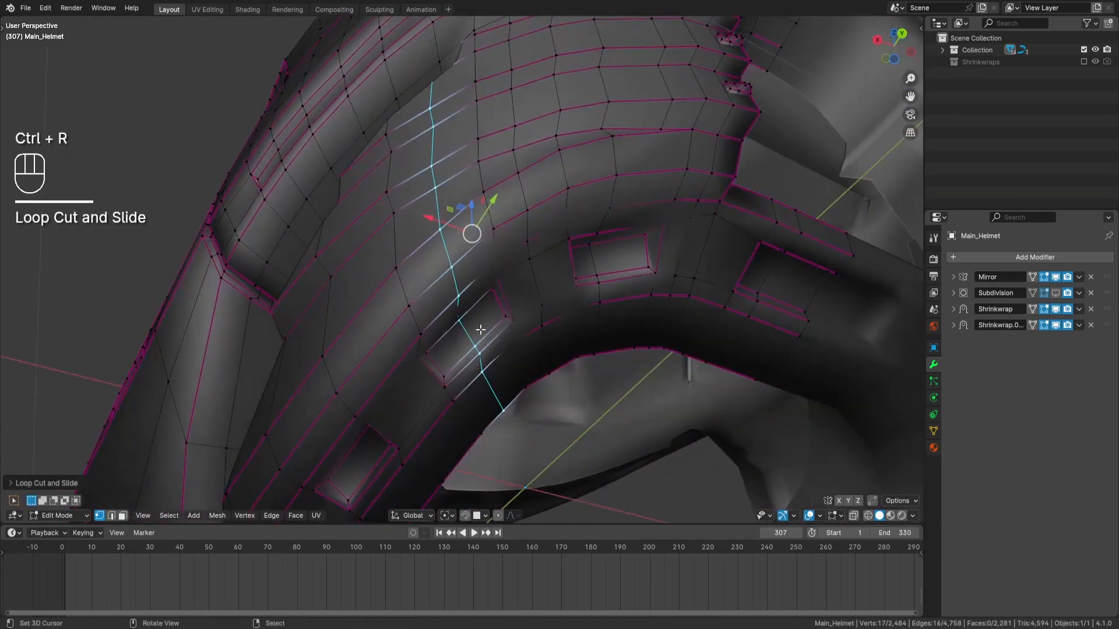
key(c)
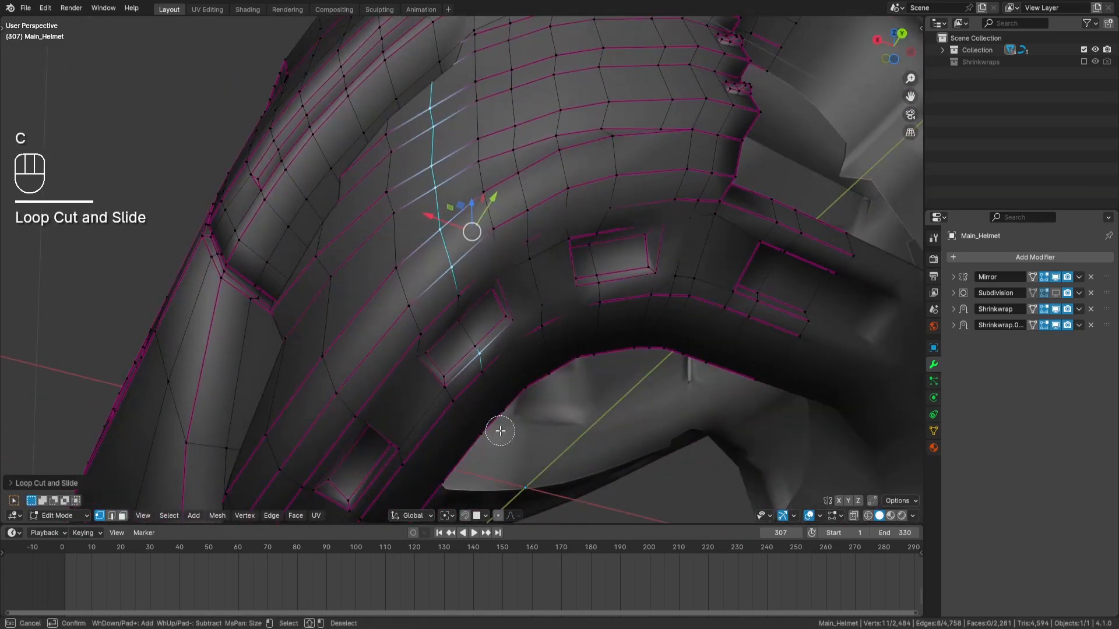
middle_click(484, 356)
right_click(502, 407)
Step: Vertex-slide the loop's remaining vertices by a factor of 0.5 towards the neighbouring panel edge loop
scroll(509, 309, down, 4)
middle_drag(505, 265, 509, 292)
scroll(513, 221, up, 6)
mouse_move(520, 168)
middle_down()
mouse_move(517, 242)
mouse_move(534, 207)
mouse_move(525, 202)
mouse_move(523, 229)
middle_up()
key(z)
key(z)
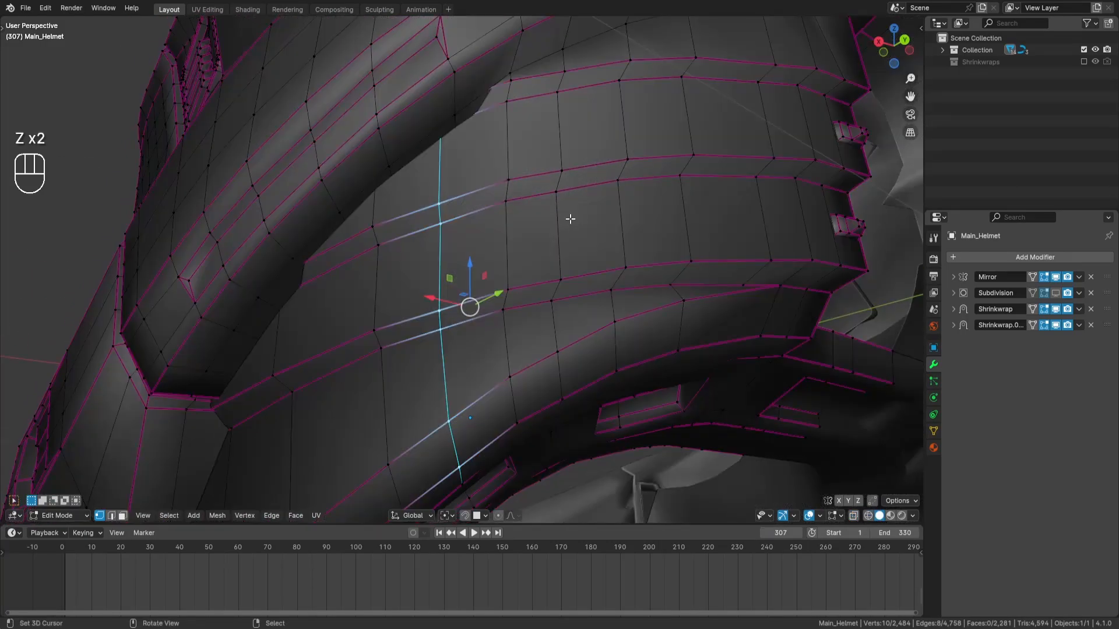
key(g)
key(g)
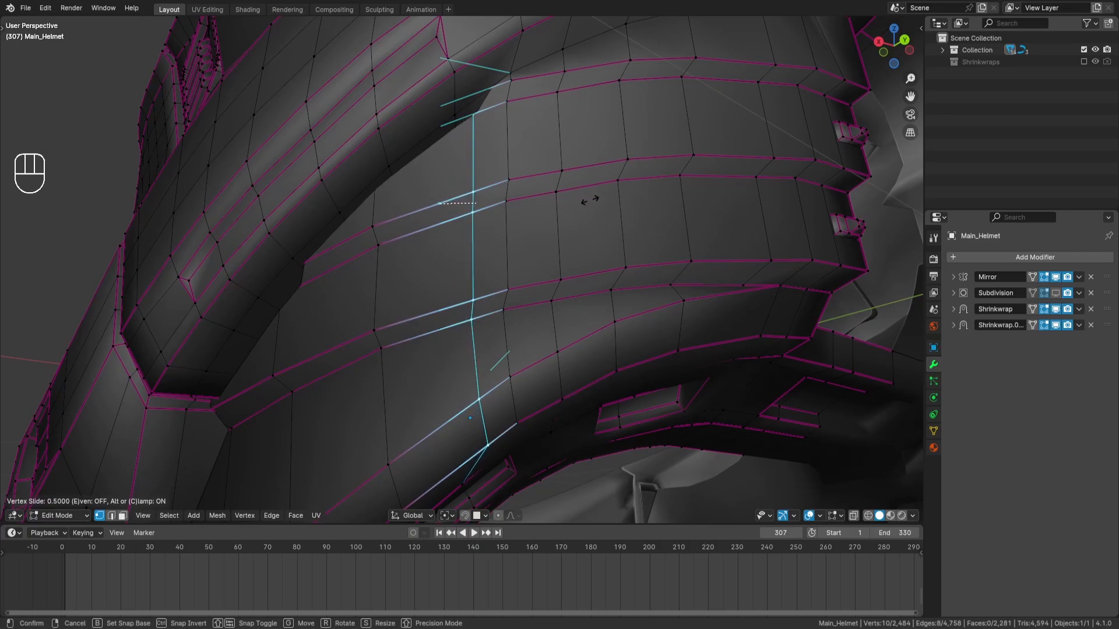
key(Return)
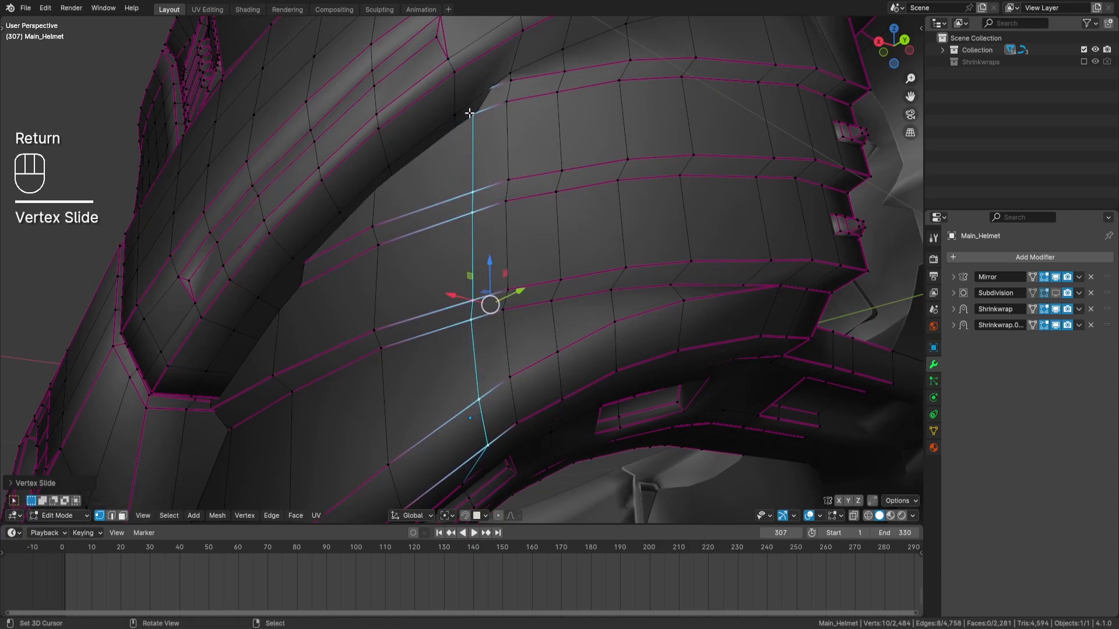
Step: Vertex-slide the vertex above the new loop's upper end, beside the curved band, by a factor of about 0.42 along its rib edge
key(z)
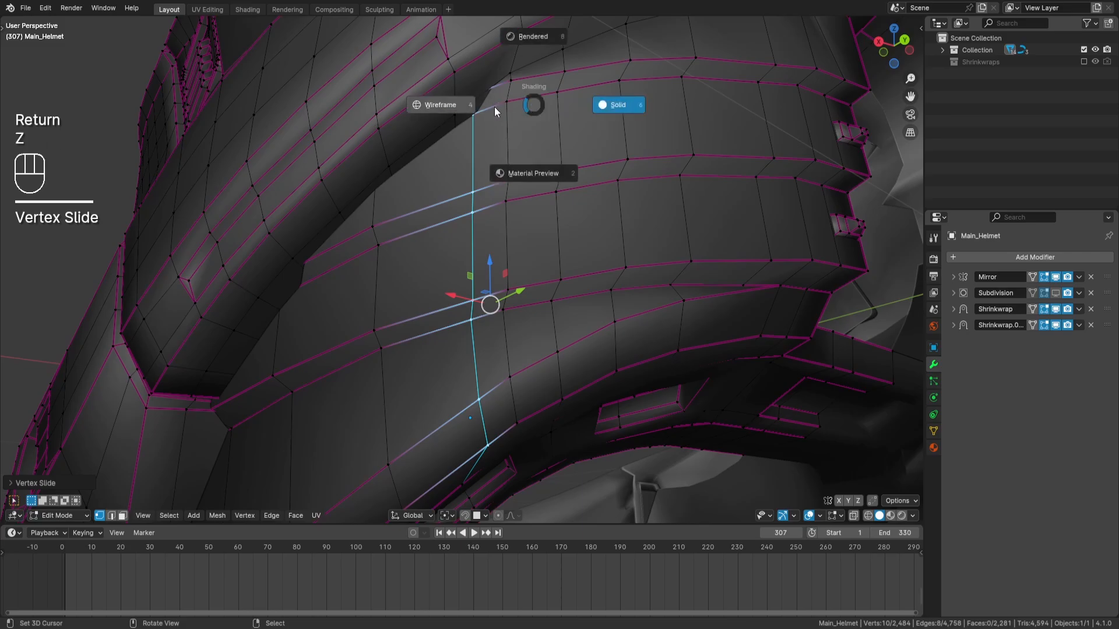
click(476, 95)
key(z)
click(559, 92)
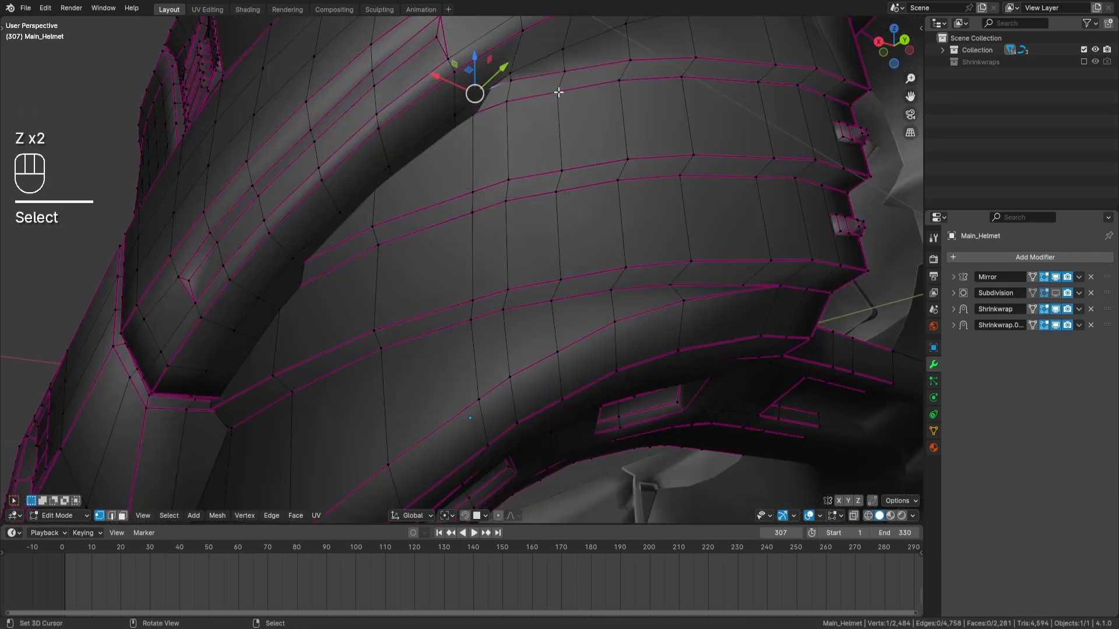
key(g)
key(g)
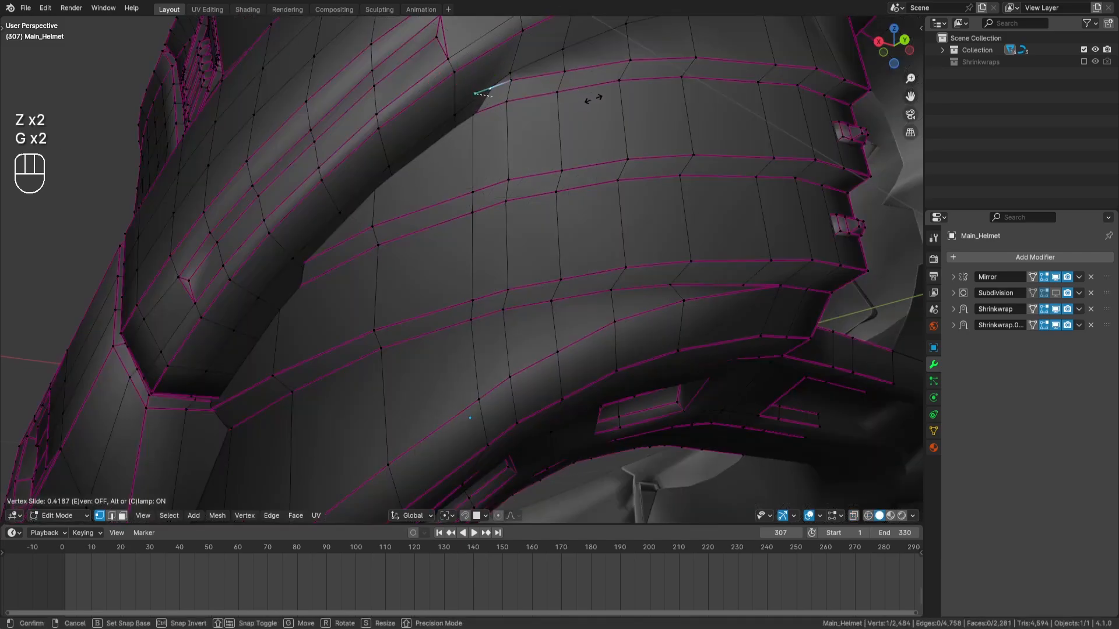
key(Return)
Step: Add the rib vertex just below to the selection and edge-slide the pair by a factor of about 0.12 along the ribs
key(KP_Decimal)
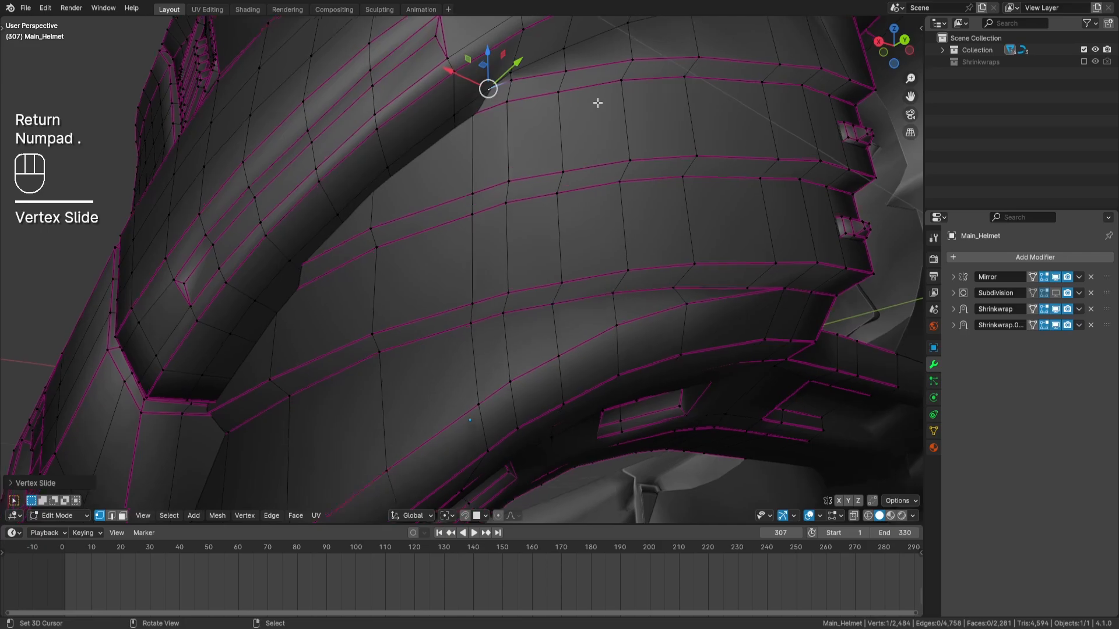
scroll(551, 197, down, 8)
scroll(572, 233, up, 5)
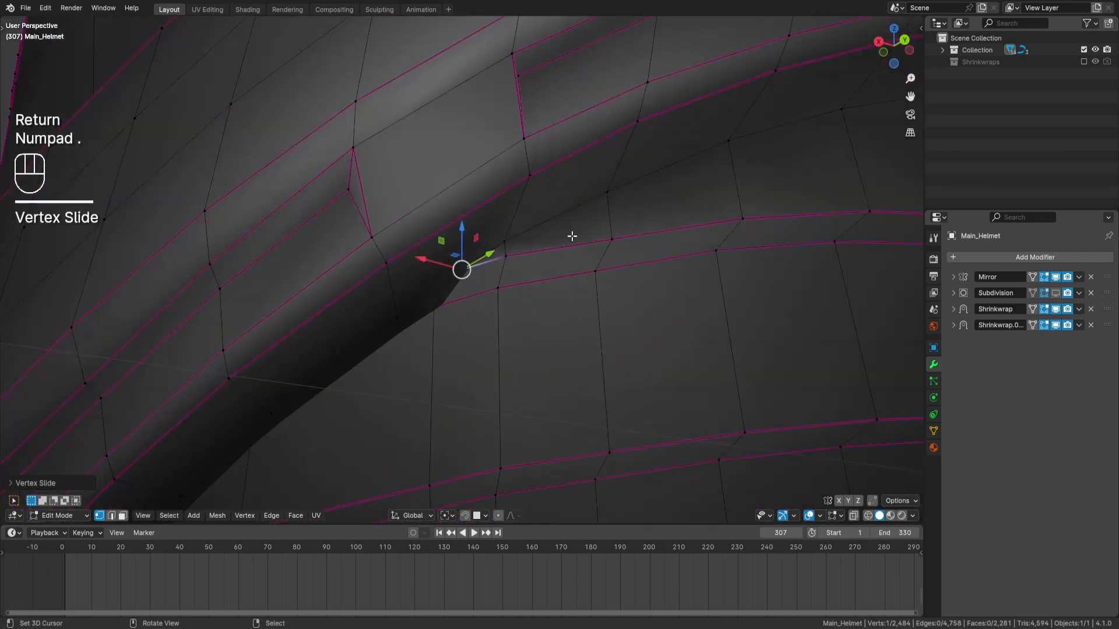
middle_drag(592, 242, 467, 388)
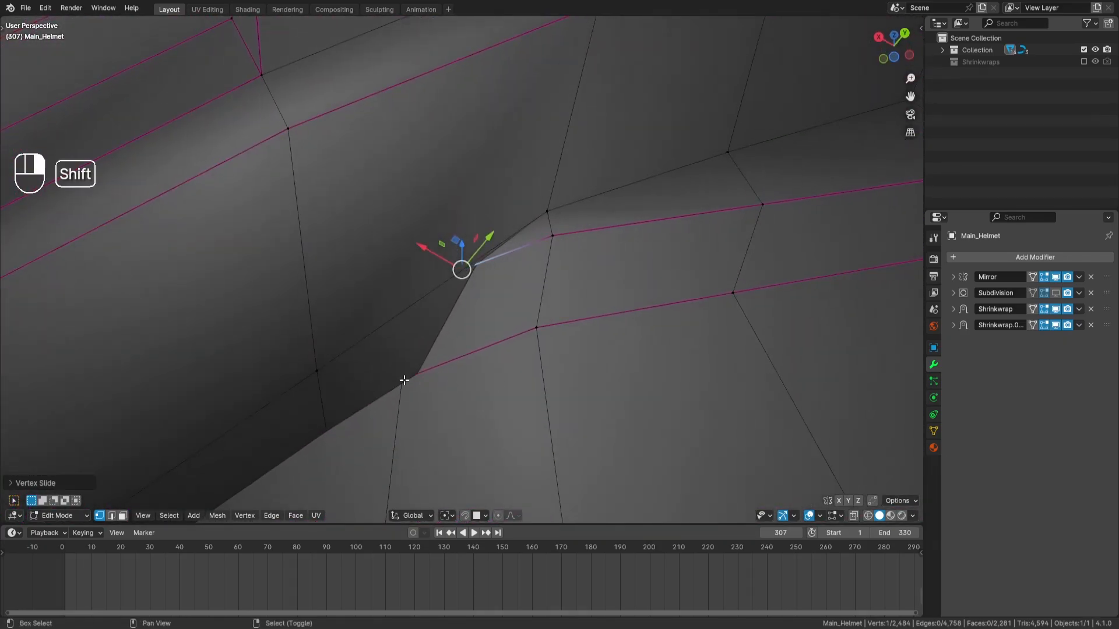
shift+click(404, 380)
key(z)
click(490, 357)
key(z)
click(626, 350)
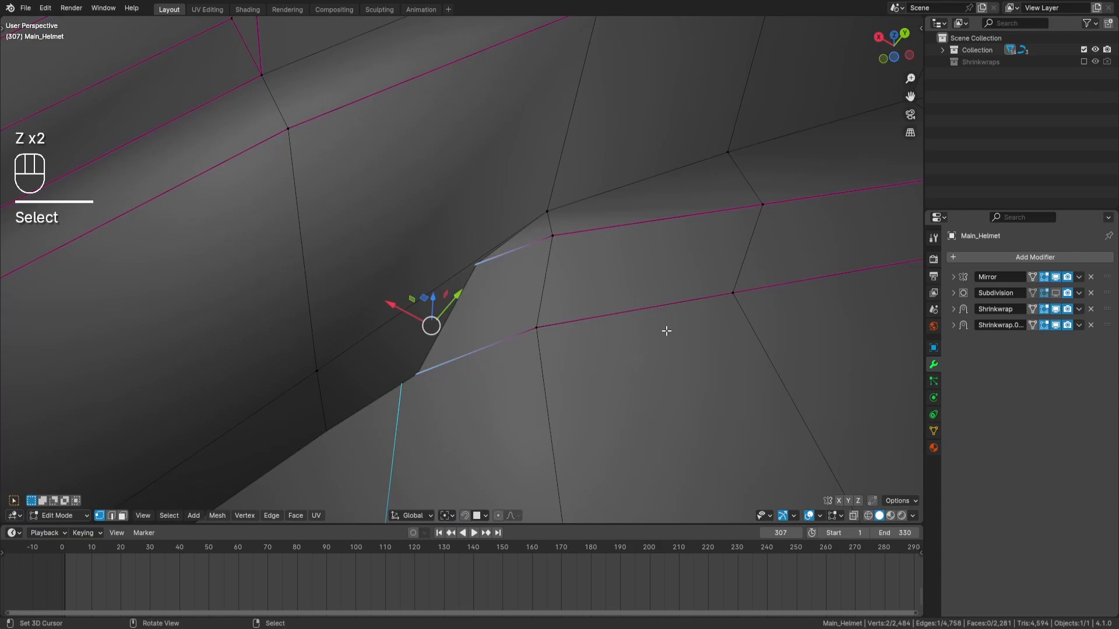
key(g)
key(g)
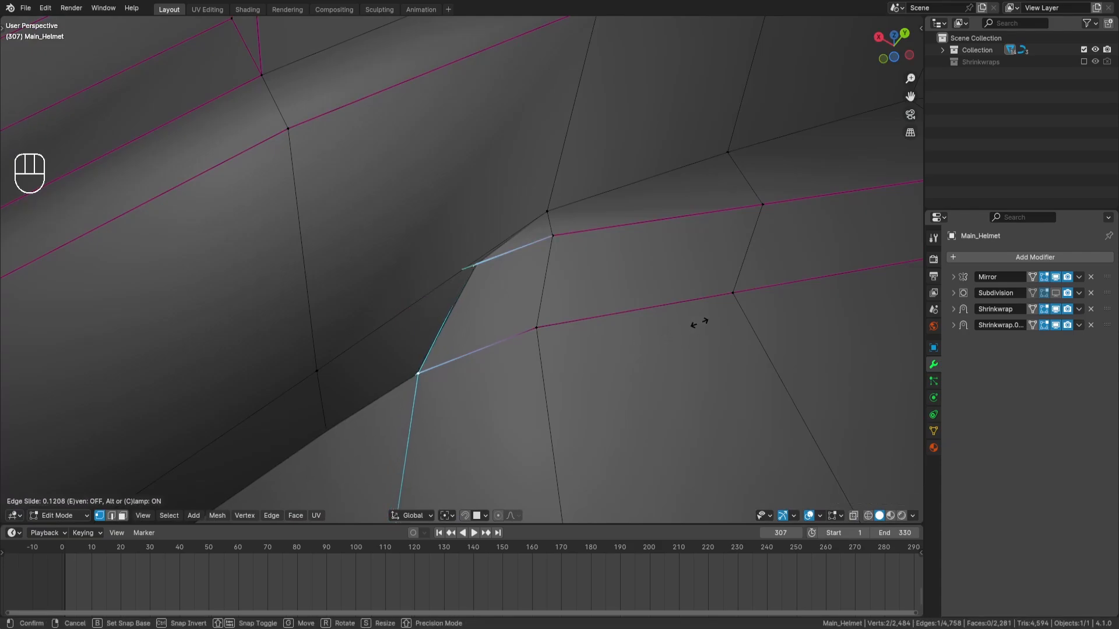
key(Return)
Step: Vertex-slide only the upper vertex of the pair by a factor of about 0.05 along its rib edge
key(z)
click(472, 266)
key(z)
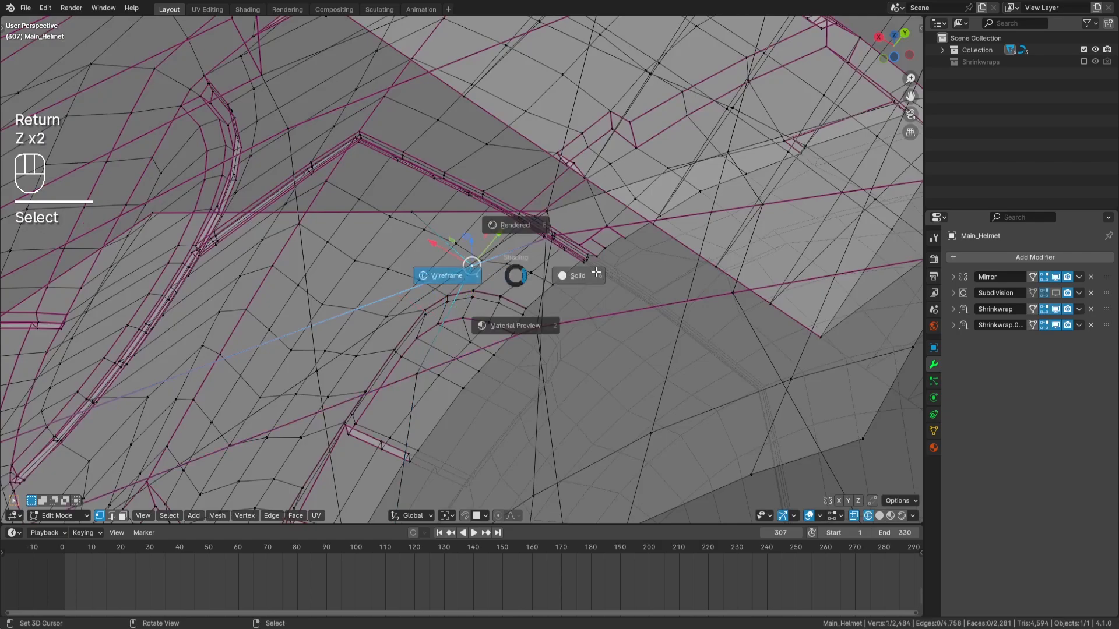
click(721, 277)
key(g)
key(g)
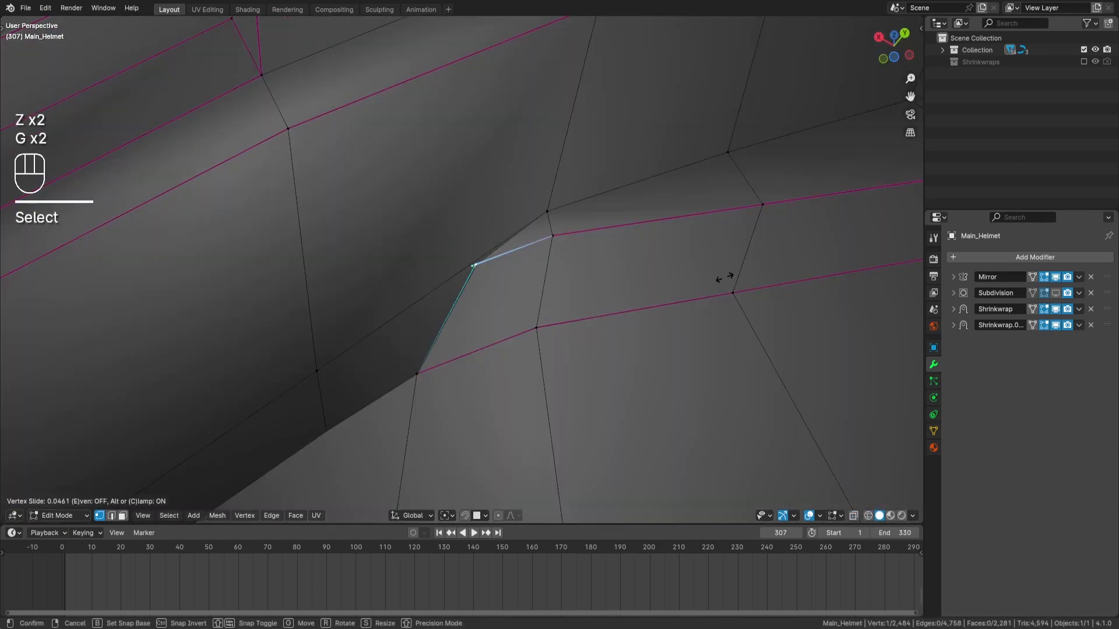
key(Return)
Step: Merge the neighbouring upper-rib vertex at last into the slid vertex beside the band, and clear the selection
scroll(556, 257, down, 4)
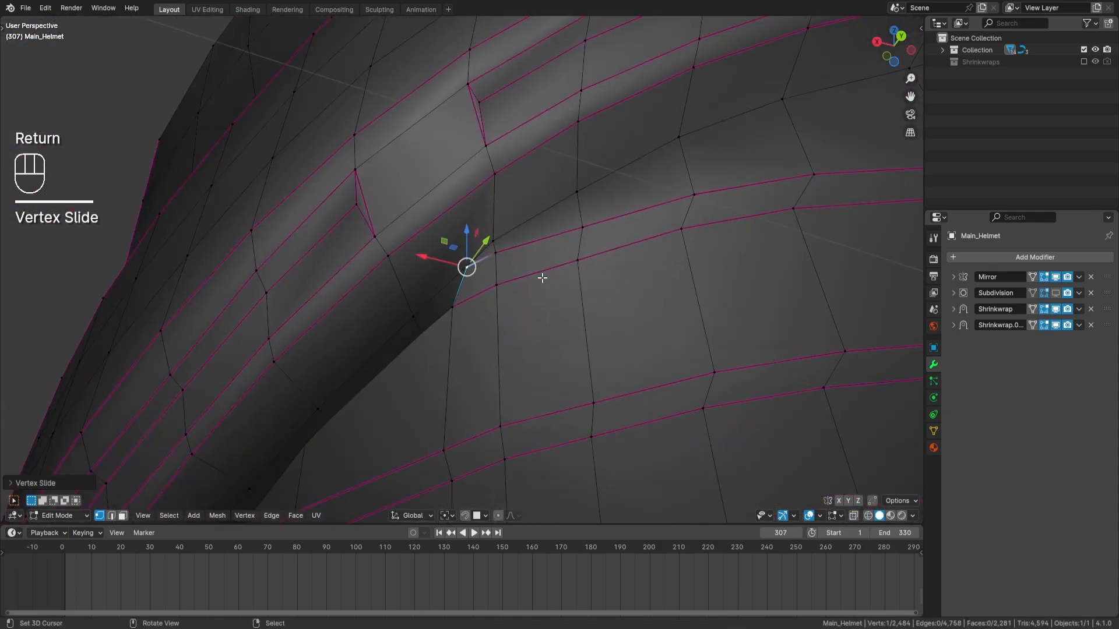
scroll(542, 278, down, 4)
scroll(543, 278, up, 4)
key(a)
key(a)
middle_drag(543, 278, 547, 247)
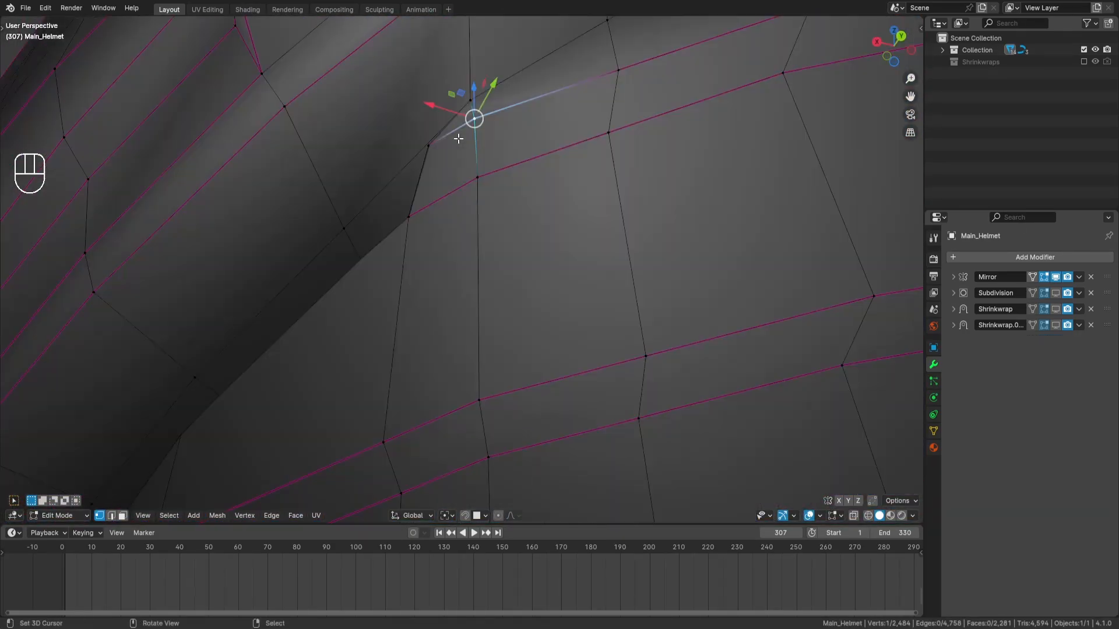
shift+right_click(428, 146)
key(q)
mouse_move(636, 86)
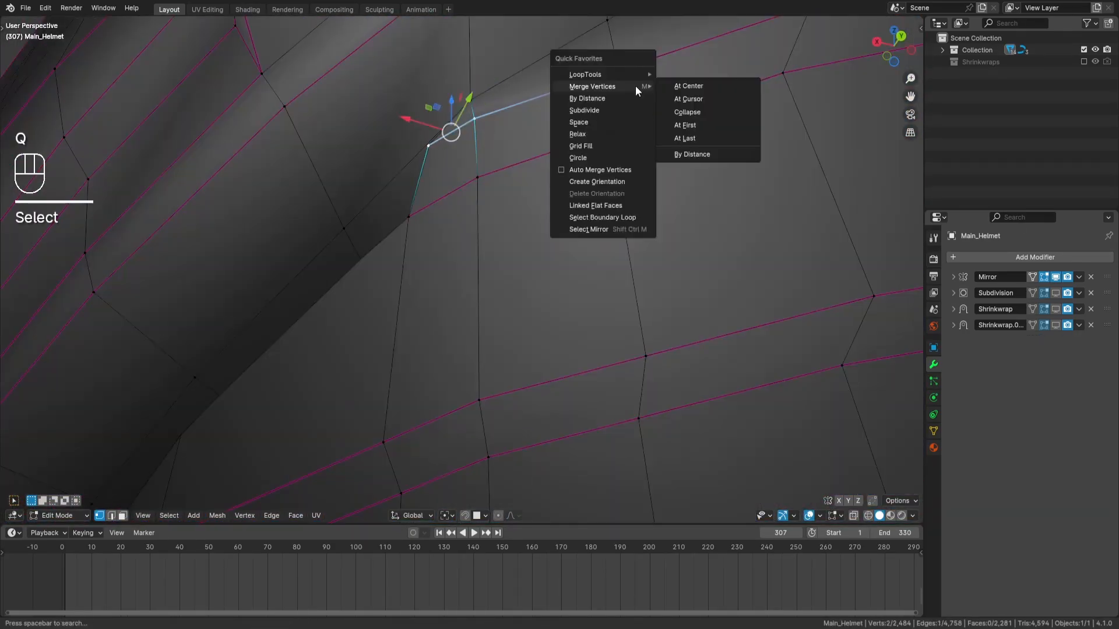
click(720, 138)
scroll(550, 130, down, 2)
key(a)
key(a)
Step: Merge the band's boundary vertex with the panel's upper corner vertex at last, and clear the selection
middle_drag(550, 130, 457, 215)
click(470, 177)
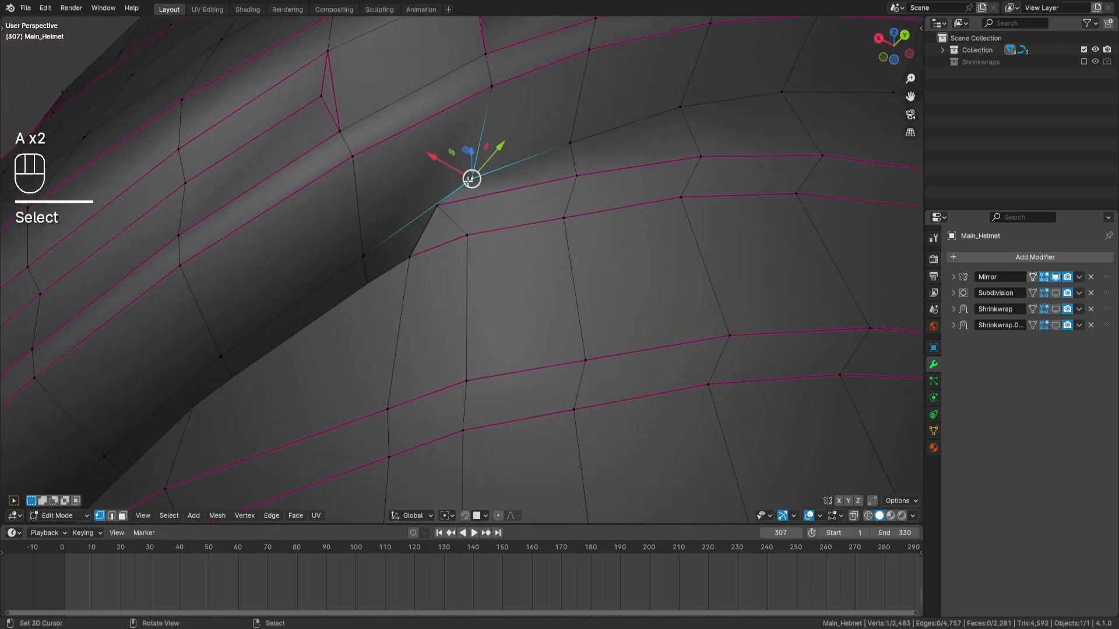
key(q)
mouse_move(561, 134)
click(648, 191)
key(a)
key(a)
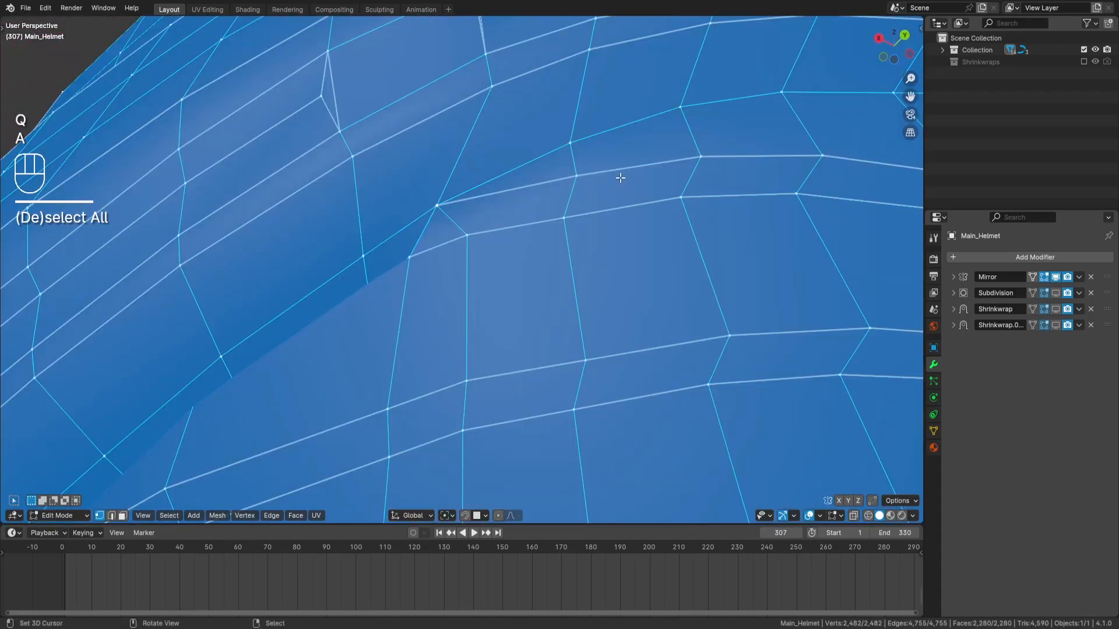
Step: Delete the vertex row along the overlapping panel's free upper edge, plus the leftover vertex at its tip
middle_drag(620, 176, 567, 167)
mouse_move(433, 232)
middle_down()
mouse_move(513, 287)
mouse_move(504, 262)
mouse_move(560, 237)
mouse_move(502, 244)
mouse_move(495, 230)
mouse_move(494, 250)
mouse_move(530, 249)
middle_up()
key(z)
key(z)
mouse_move(622, 241)
middle_down()
mouse_move(669, 305)
mouse_move(571, 263)
middle_up()
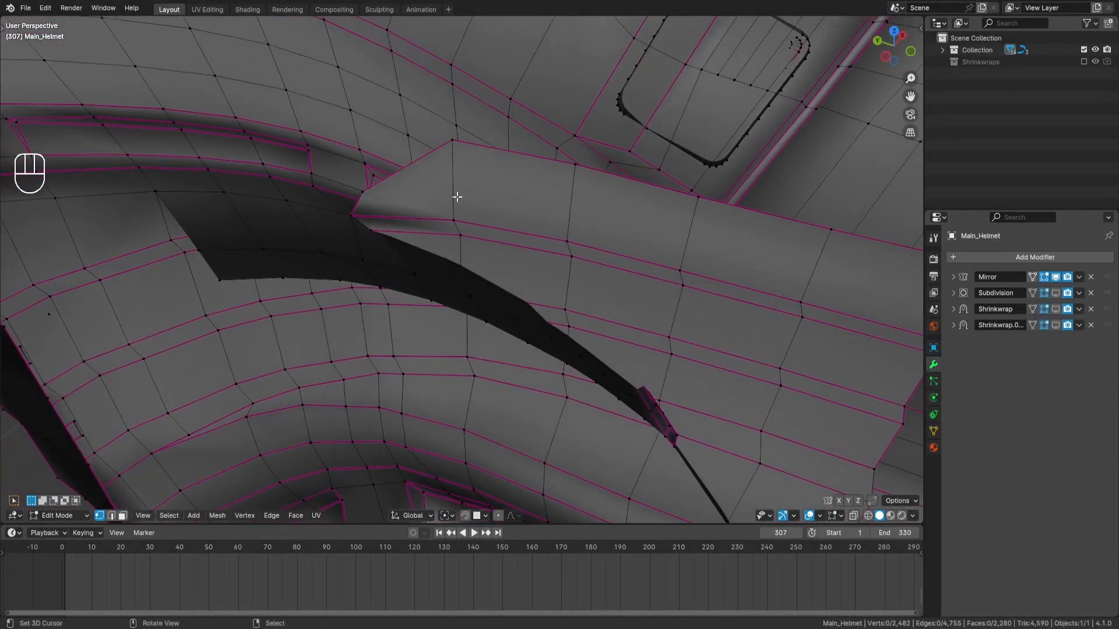
right_click(453, 143)
shift+middle_drag(722, 229, 560, 200)
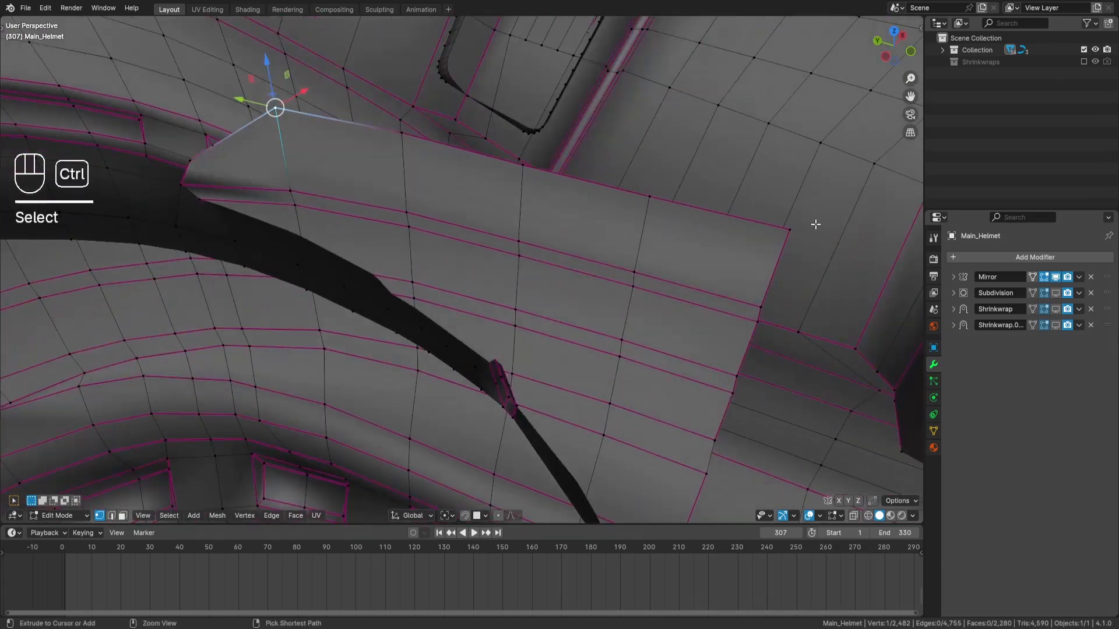
ctrl+right_click(789, 232)
key(x)
click(849, 212)
shift+middle_drag(497, 223, 590, 254)
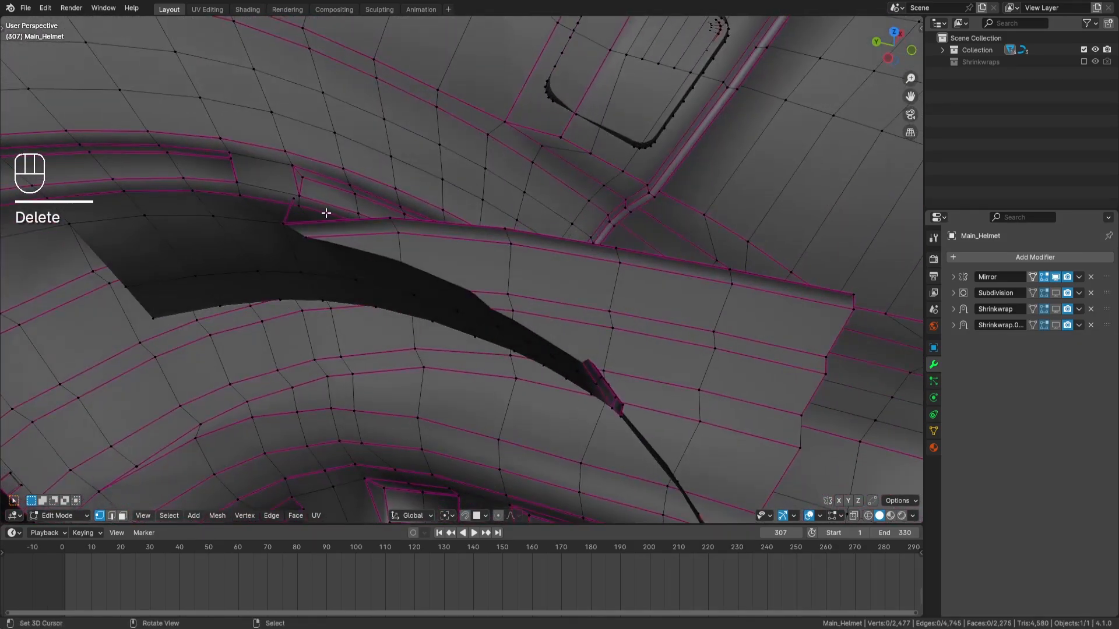
key(x)
click(521, 172)
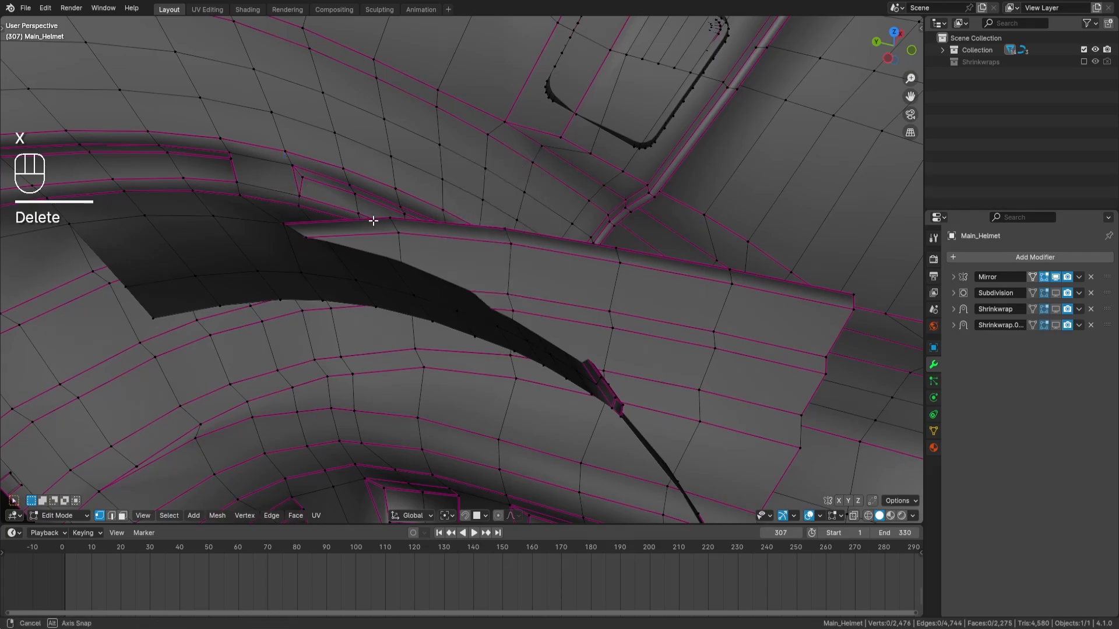
Step: Select the two uppermost vertex rows of the remaining overlapping panel strip with shortest-path picks
middle_drag(370, 220, 392, 222)
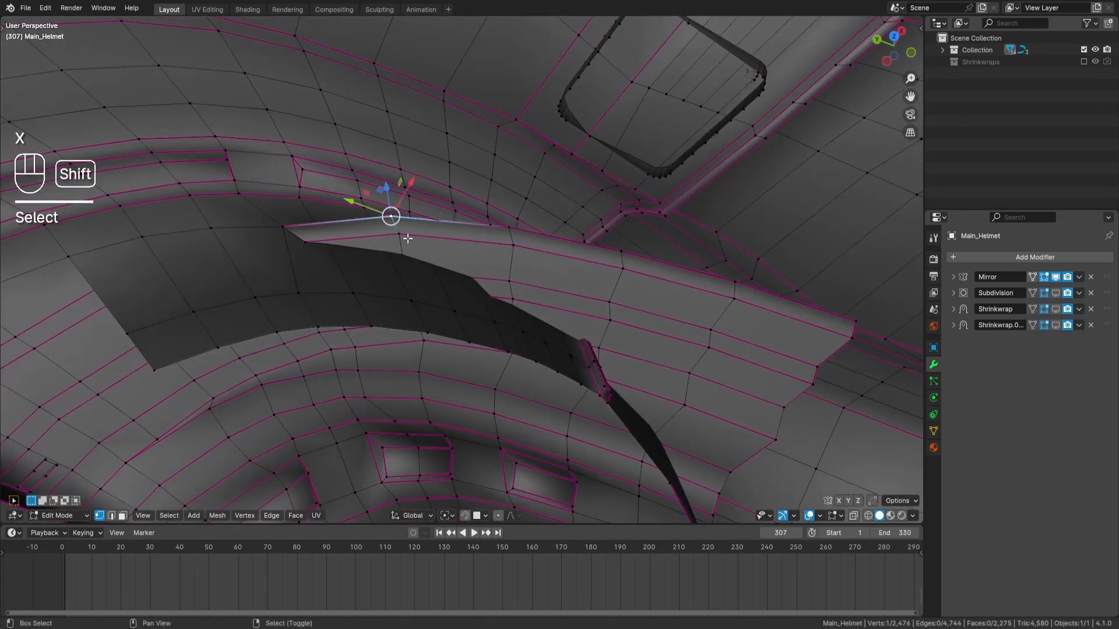
ctrl+right_click(857, 322)
shift+right_click(852, 338)
ctrl+right_click(399, 234)
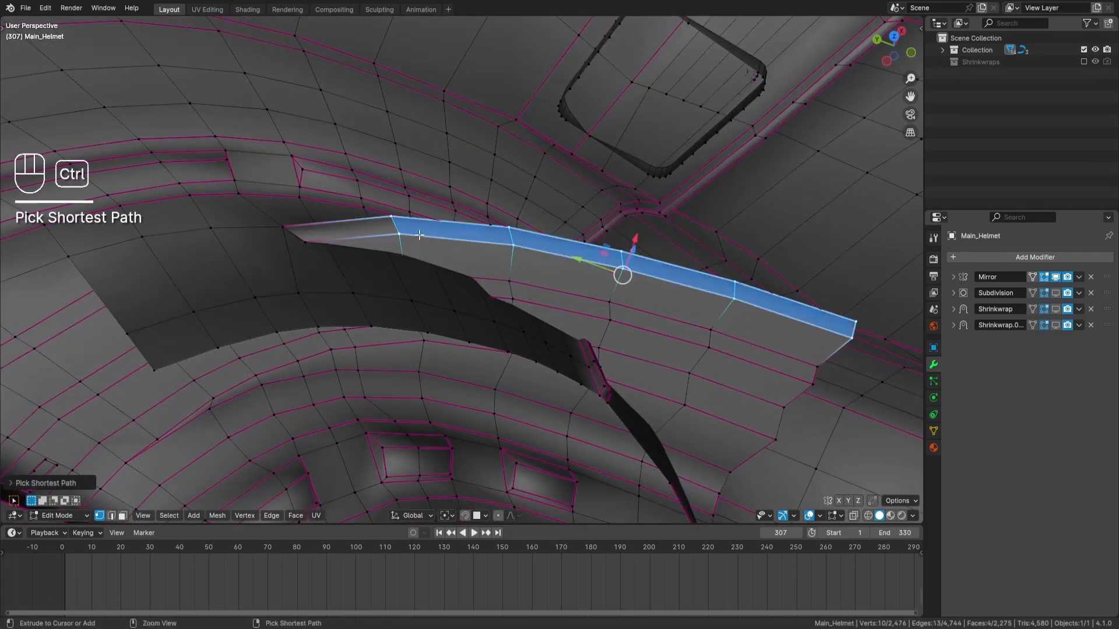
Step: Try to delete the two selected vertex rows of the overlapping strip and undo the deletion
key(x)
click(696, 228)
middle_drag(712, 267, 606, 209)
key(ctrl+z)
Step: Try to delete the strip's vertex rows without the vertices at the band end, and undo the deletion
shift+click(391, 230)
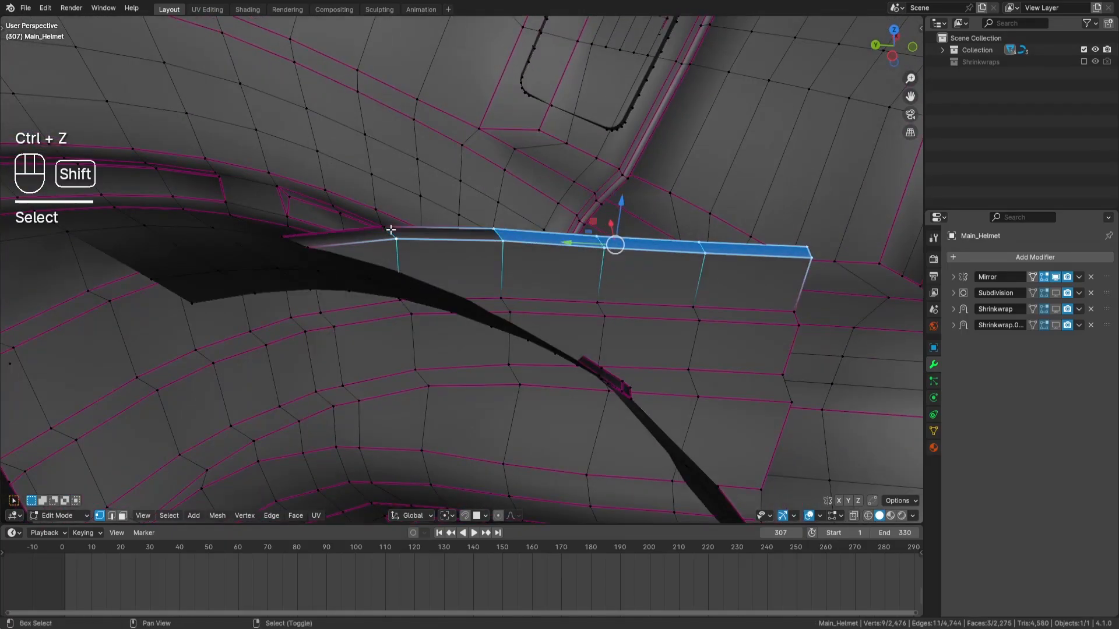
key(c)
key(x)
click(502, 242)
middle_drag(501, 242, 612, 199)
key(z)
key(z)
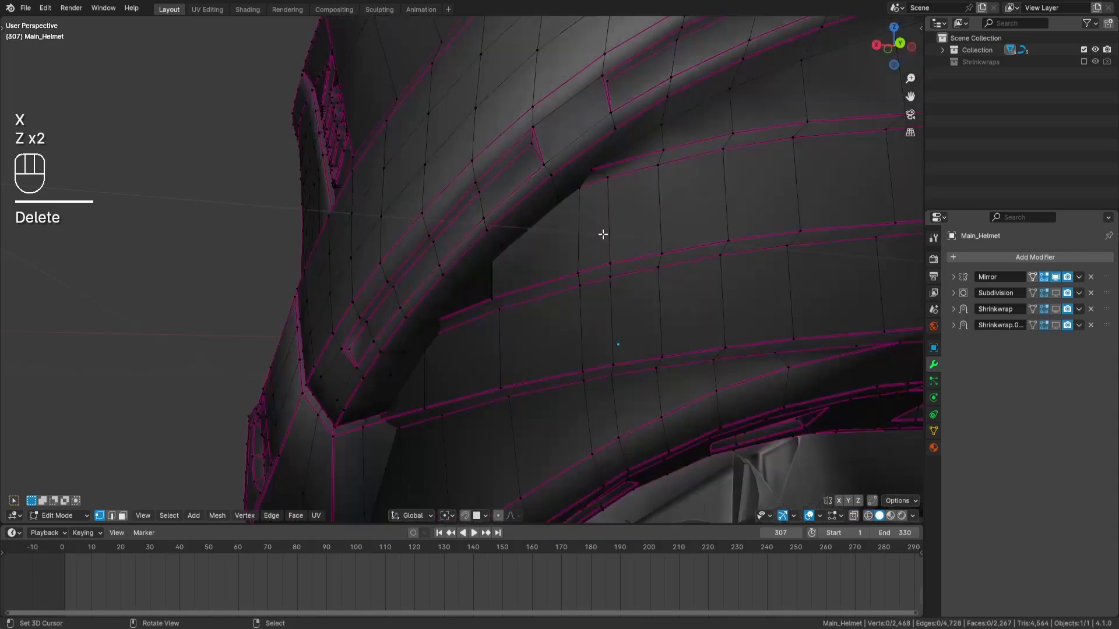
key(ctrl+z)
Step: Deselect the strip's vertices closest to the band with Circle Select and delete the remaining selected vertices
key(z)
key(c)
middle_drag(555, 250, 500, 234)
middle_click(400, 248)
right_click(397, 248)
key(z)
key(x)
click(621, 247)
Step: Merge the lower vertex of the uppermost rib at last into the panel's boundary vertex beside the band, and clear the selection
shift+middle_drag(621, 247, 601, 273)
shift+middle_drag(645, 227, 623, 270)
scroll(623, 270, up, 3)
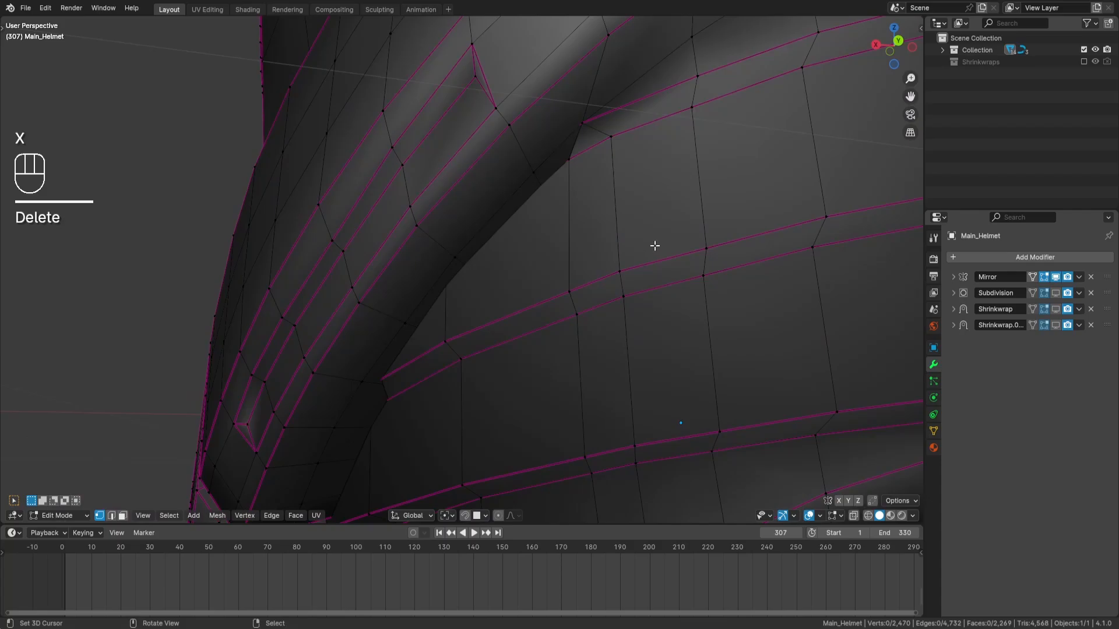
click(623, 139)
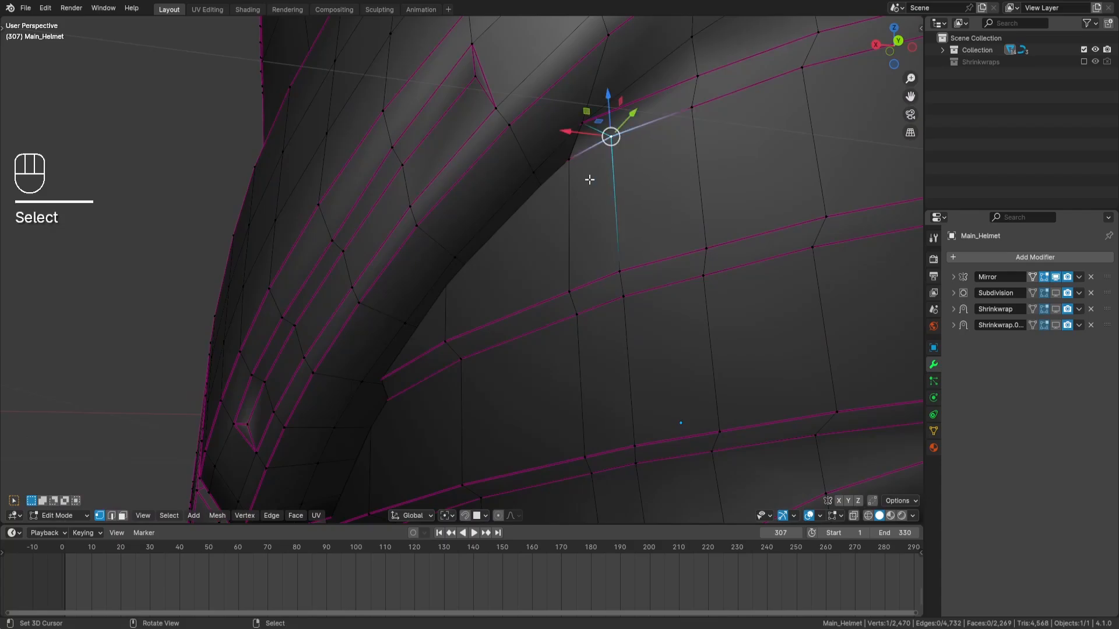
shift+click(570, 161)
key(q)
mouse_move(679, 140)
click(751, 193)
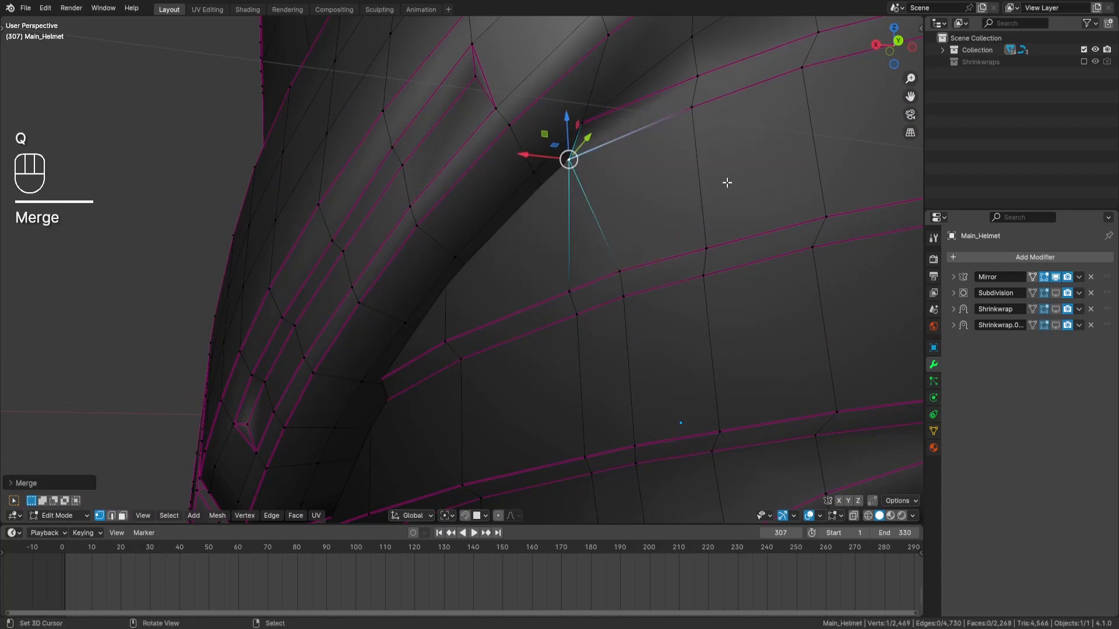
key(a)
key(a)
Step: Select the two leftover faces of the narrow strip sticking out behind the band in face mode and delete them
key(z)
middle_drag(610, 198, 570, 232)
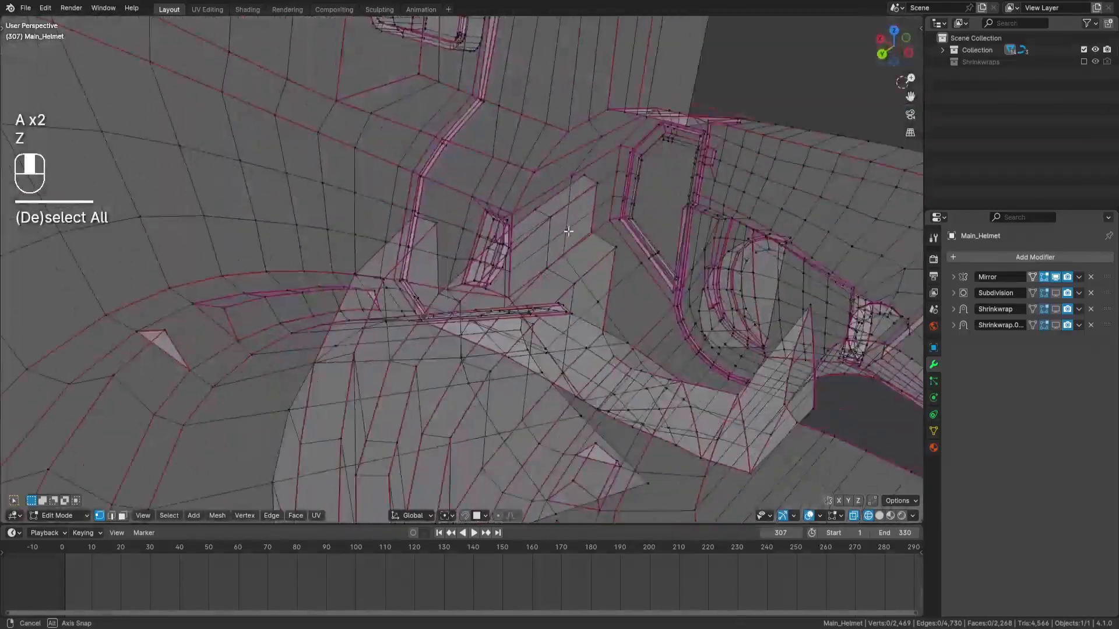
key(z)
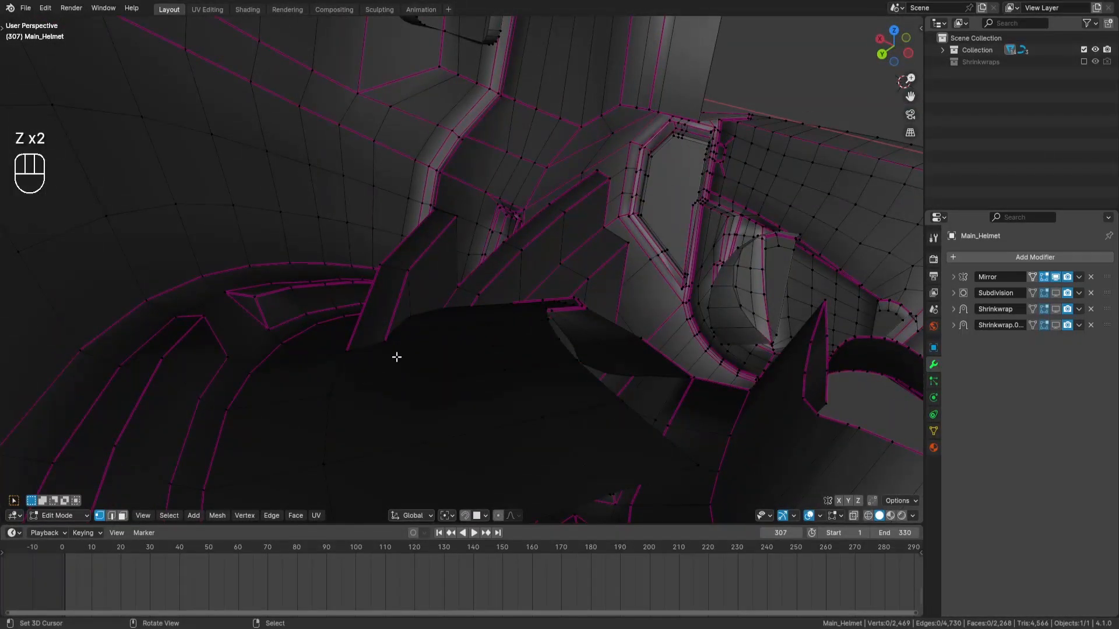
click(122, 516)
click(380, 306)
shift+click(430, 236)
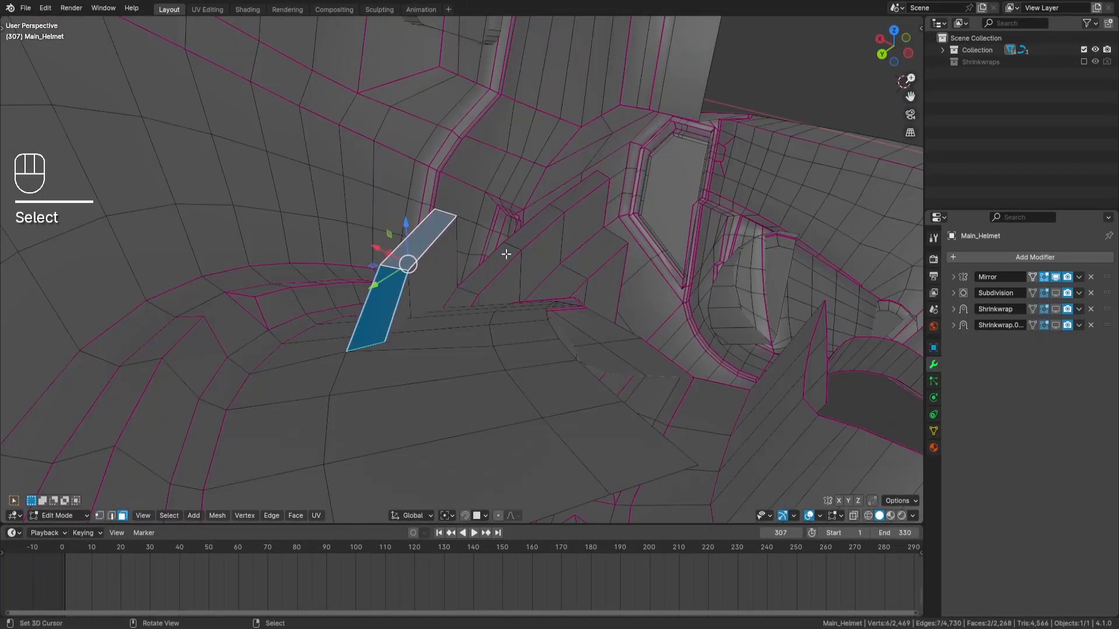
key(x)
click(521, 276)
middle_drag(522, 277, 561, 224)
middle_drag(684, 208, 582, 272)
key(a)
key(a)
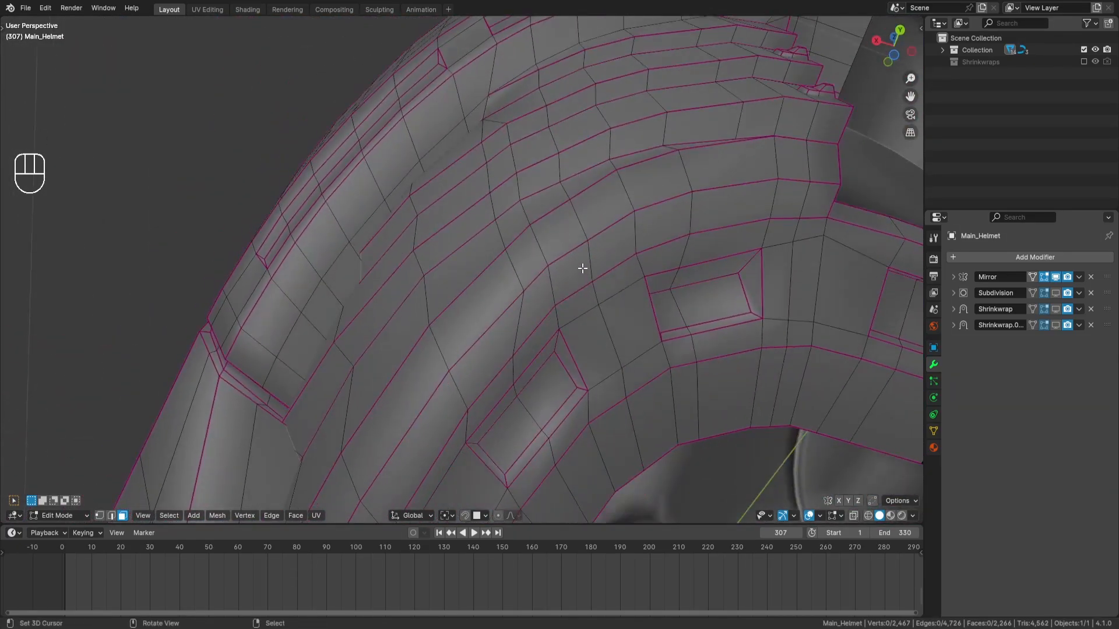
Step: Knife-cut new edges above the small rectangular recess's upper corner and dissolve the short edge running into that corner
key(k)
key(Return)
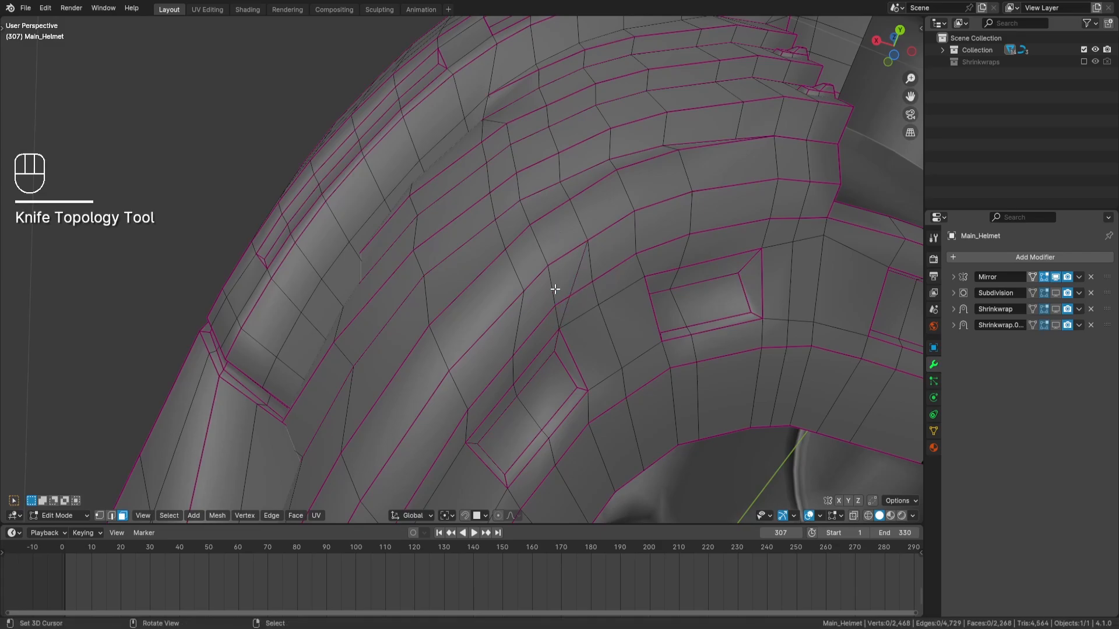
click(559, 321)
click(111, 515)
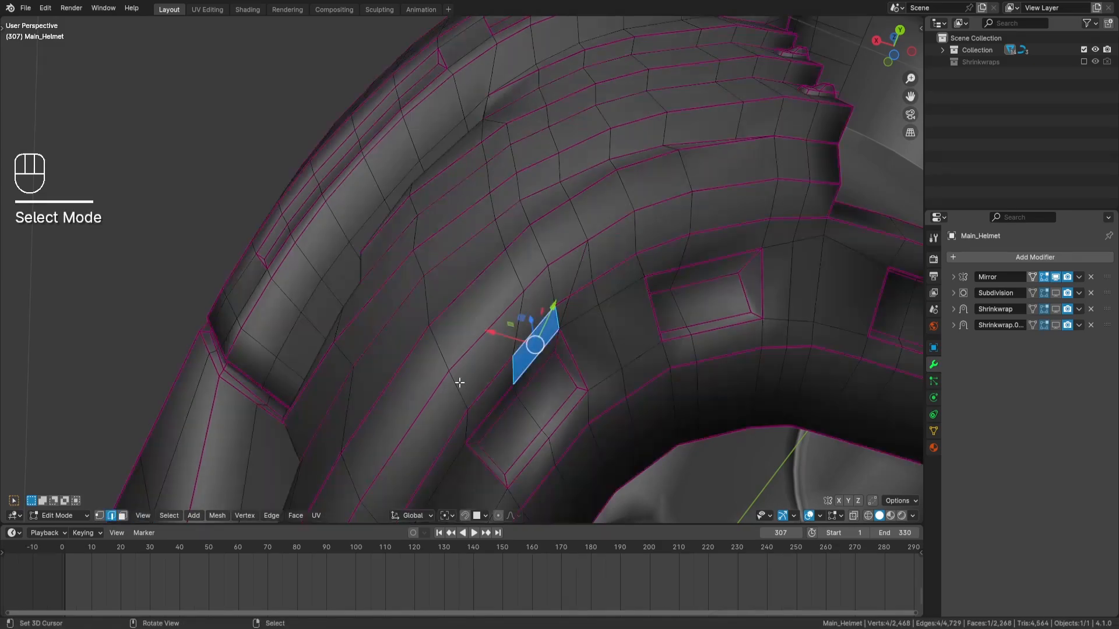
click(562, 315)
key(ctrl+x)
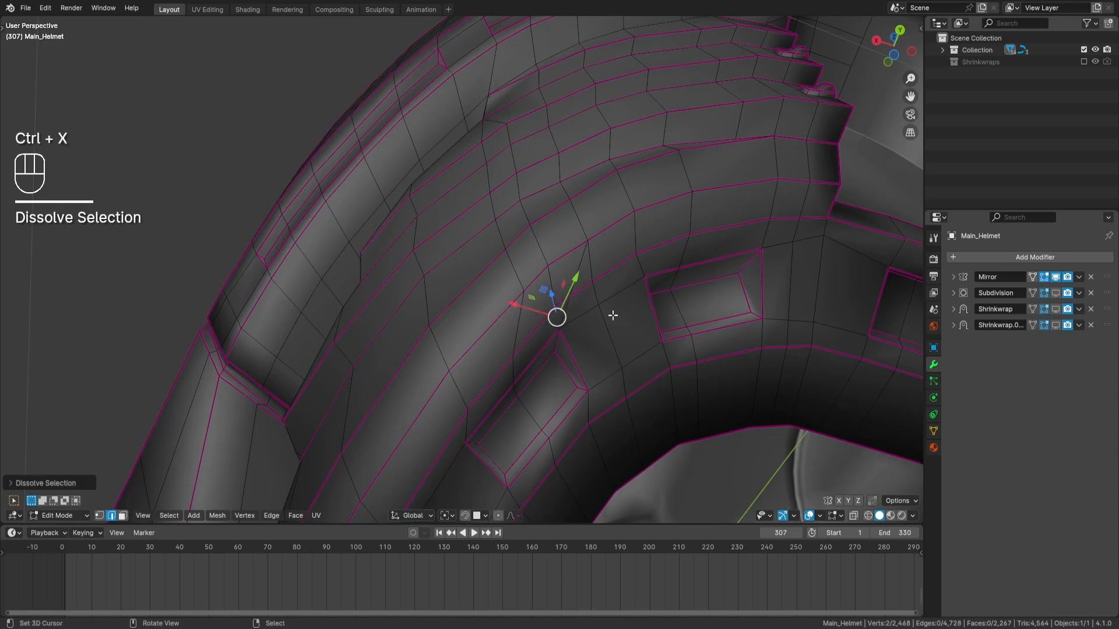
key(a)
key(a)
Step: Slide the edge loop crossing the ribs above the lower recess, without its short end edge, fully onto the neighbouring loop
alt+click(525, 209)
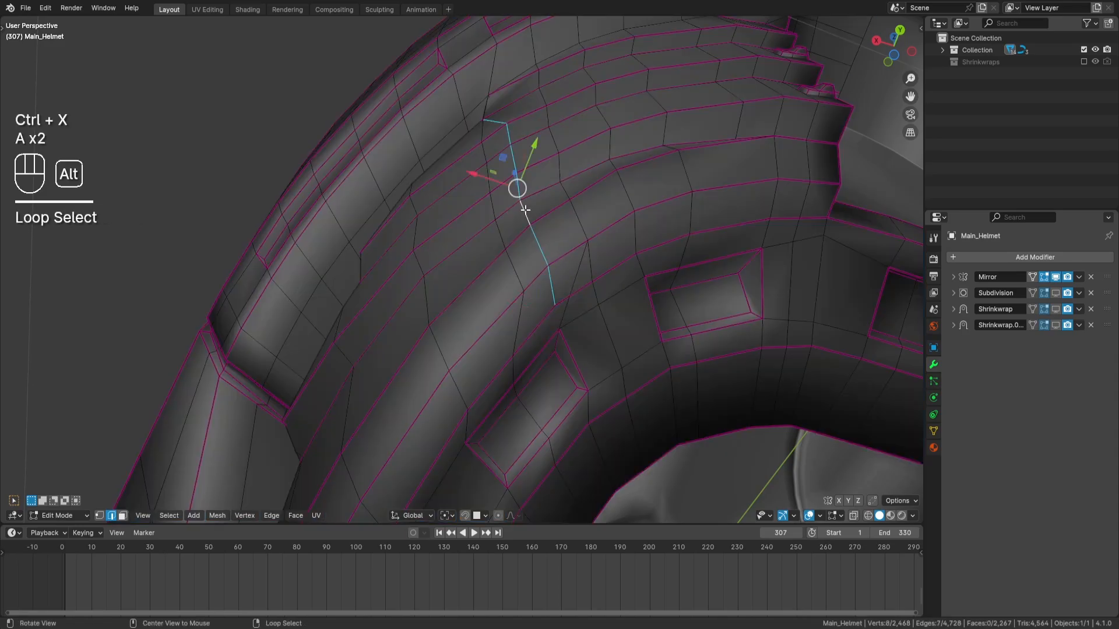
shift+click(498, 121)
key(g)
key(g)
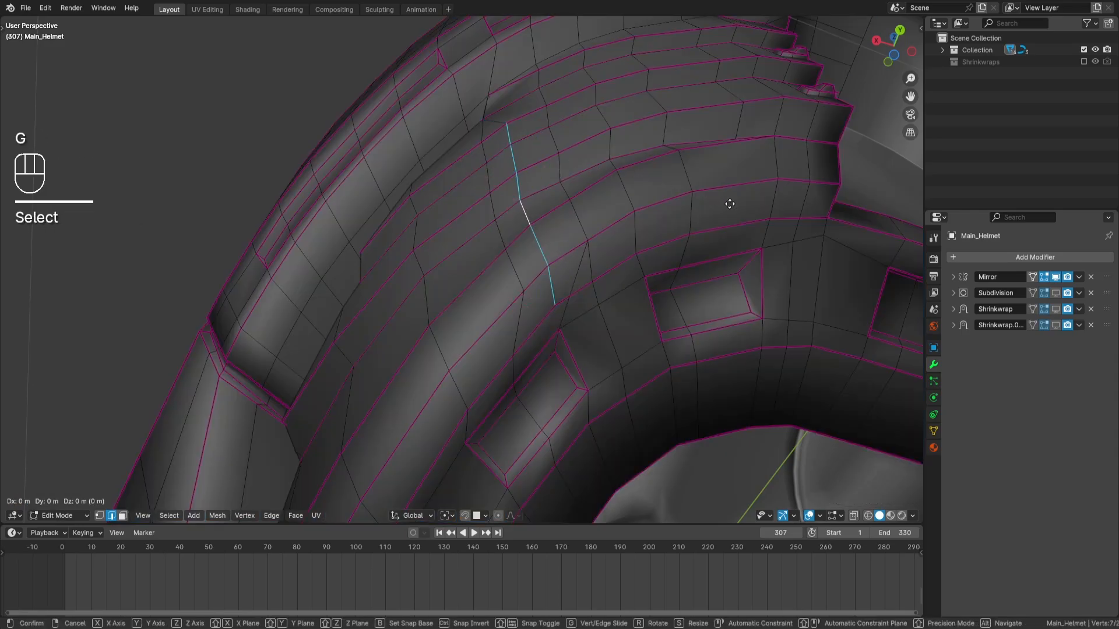
key(Return)
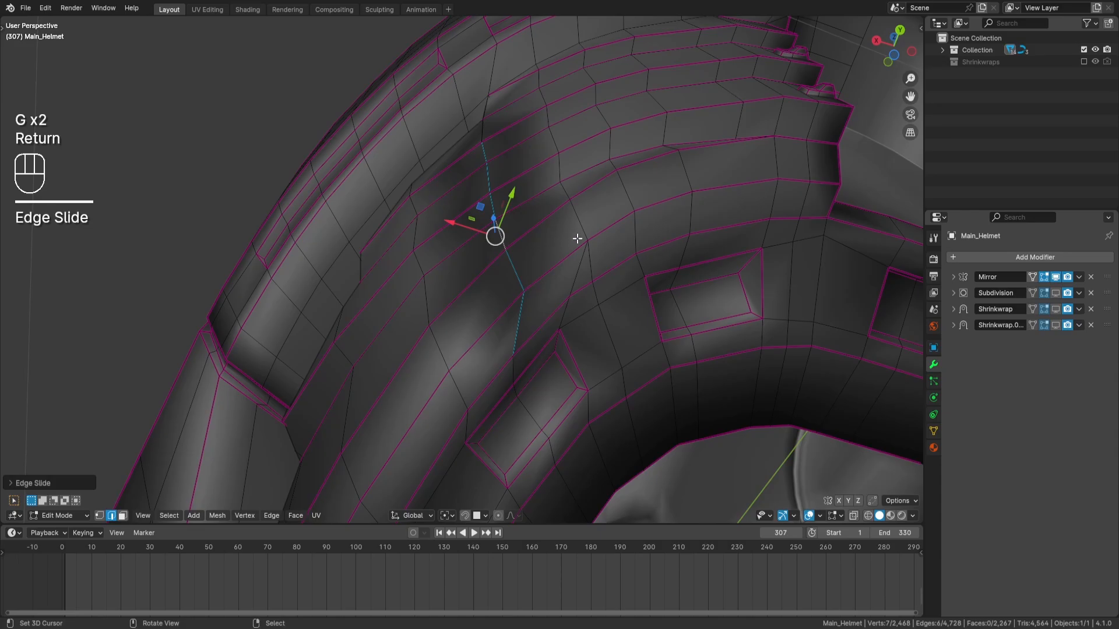
key(a)
key(q)
key(Escape)
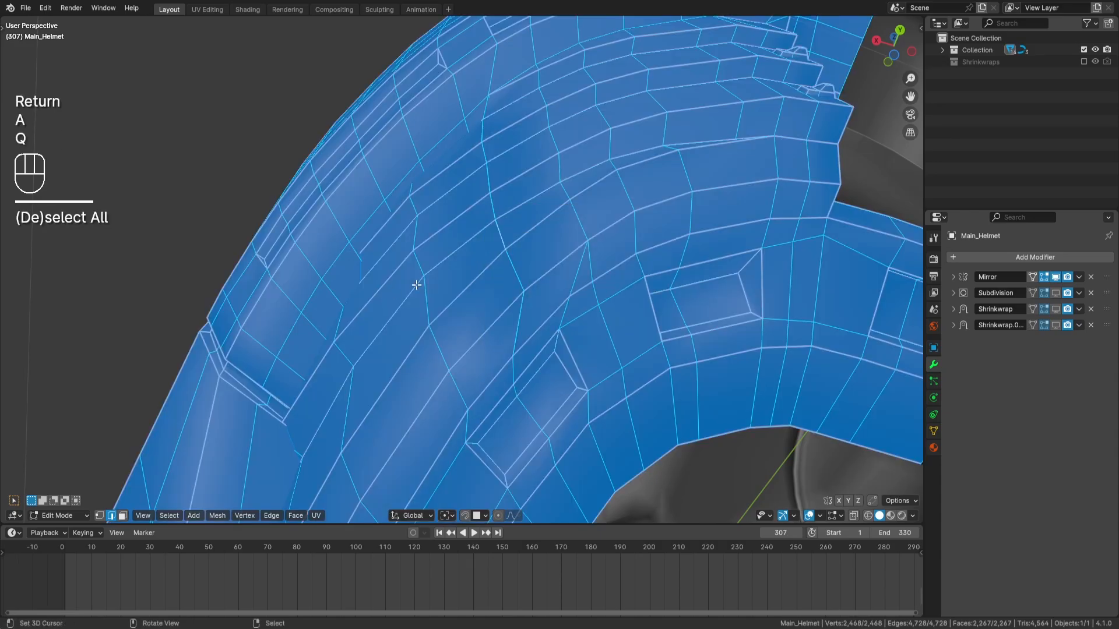
key(a)
key(a)
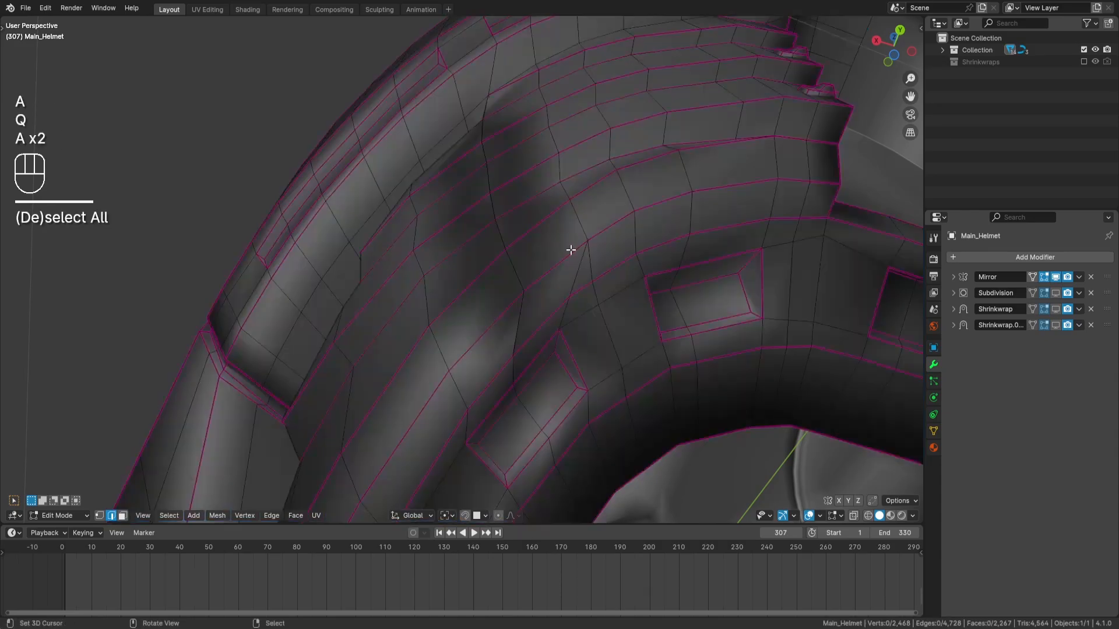
Step: Circle-select the faces around the slid edge loop in face mode and merge their overlapping vertices by distance
click(122, 516)
key(c)
mouse_move(505, 368)
mouse_down()
mouse_move(516, 146)
mouse_move(507, 112)
mouse_up()
right_click(510, 144)
key(c)
click(475, 159)
right_click(472, 158)
key(z)
key(q)
mouse_move(661, 159)
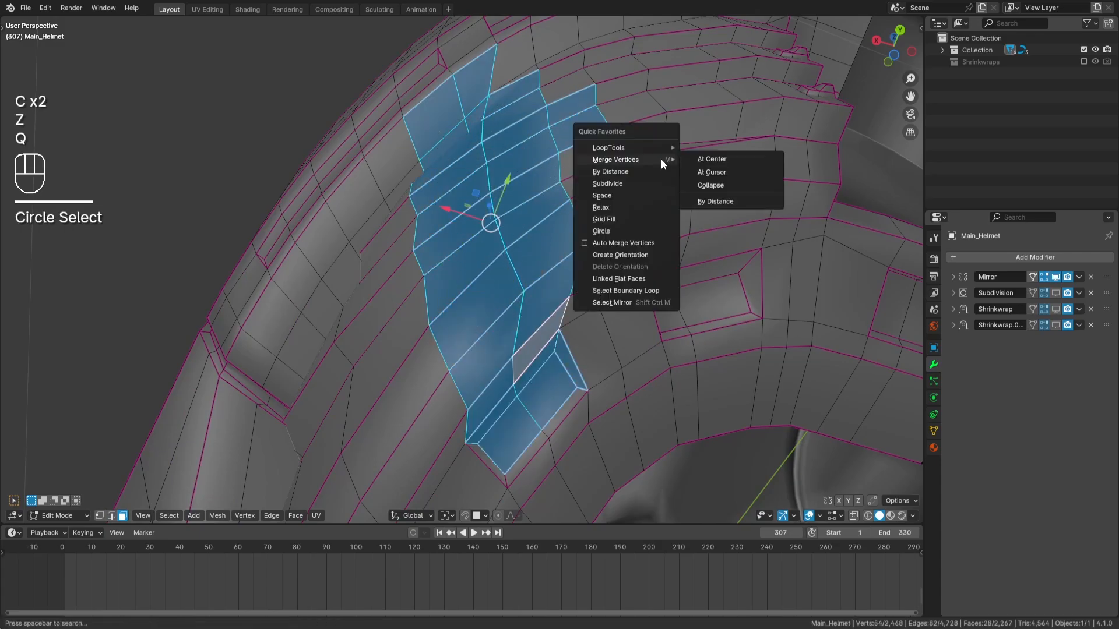
click(629, 170)
key(a)
key(a)
middle_drag(629, 170, 577, 208)
scroll(577, 220, up, 1)
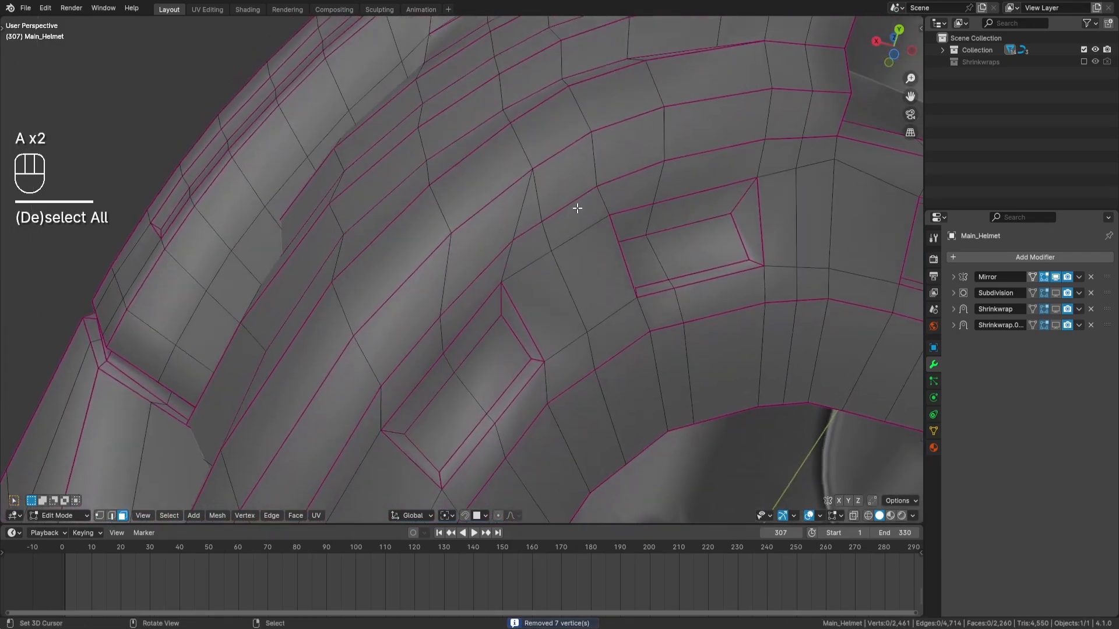
Step: Dissolve the edge loop running between the two rectangular recesses down to the rim of the opening
click(110, 515)
alt+click(571, 305)
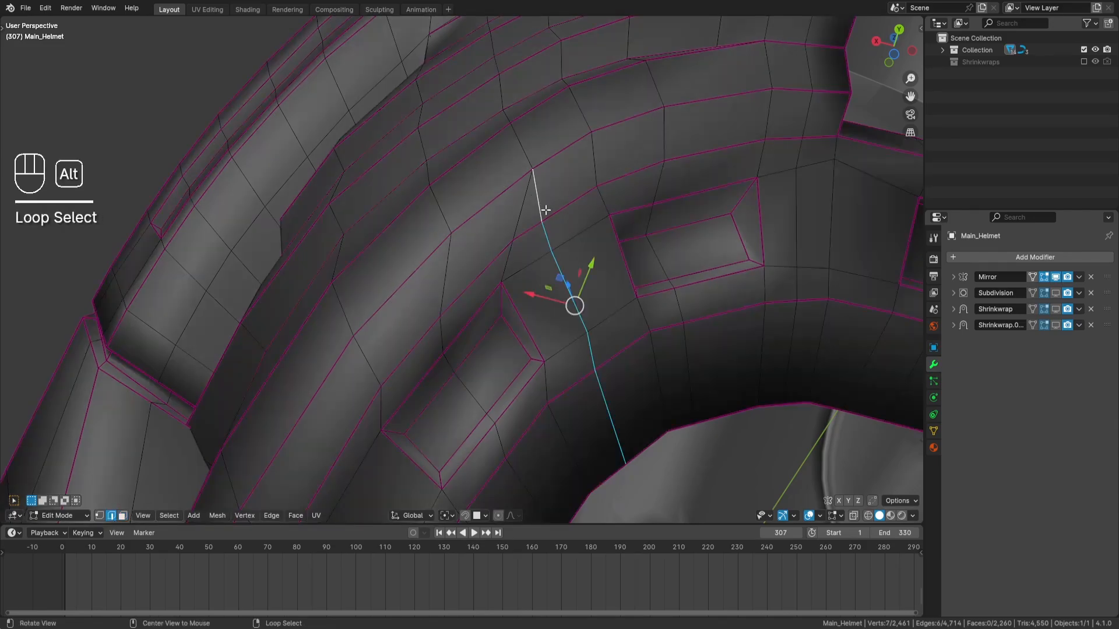
key(ctrl+x)
key(a)
key(a)
scroll(645, 286, down, 4)
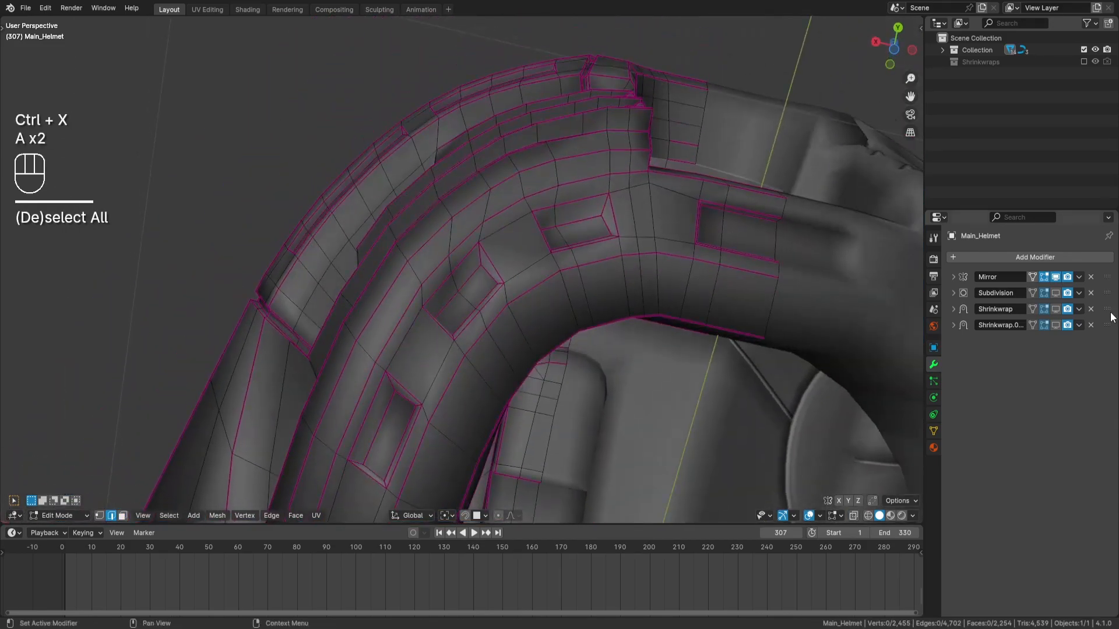
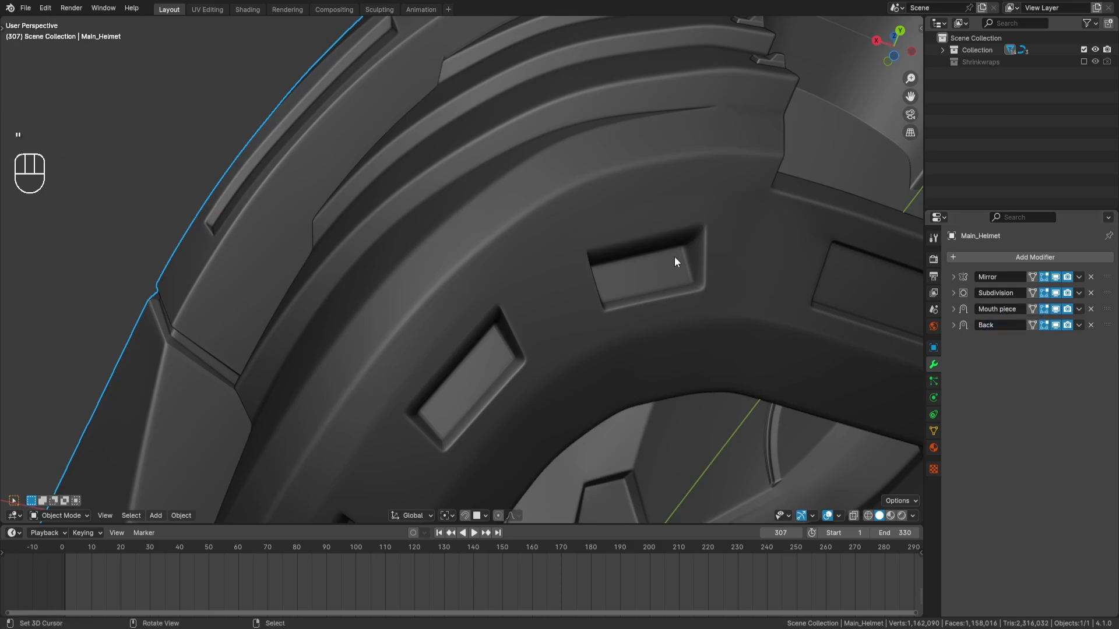
Step: Select the helmet object and enter Edit Mode on it with nothing selected
key(a)
key(a)
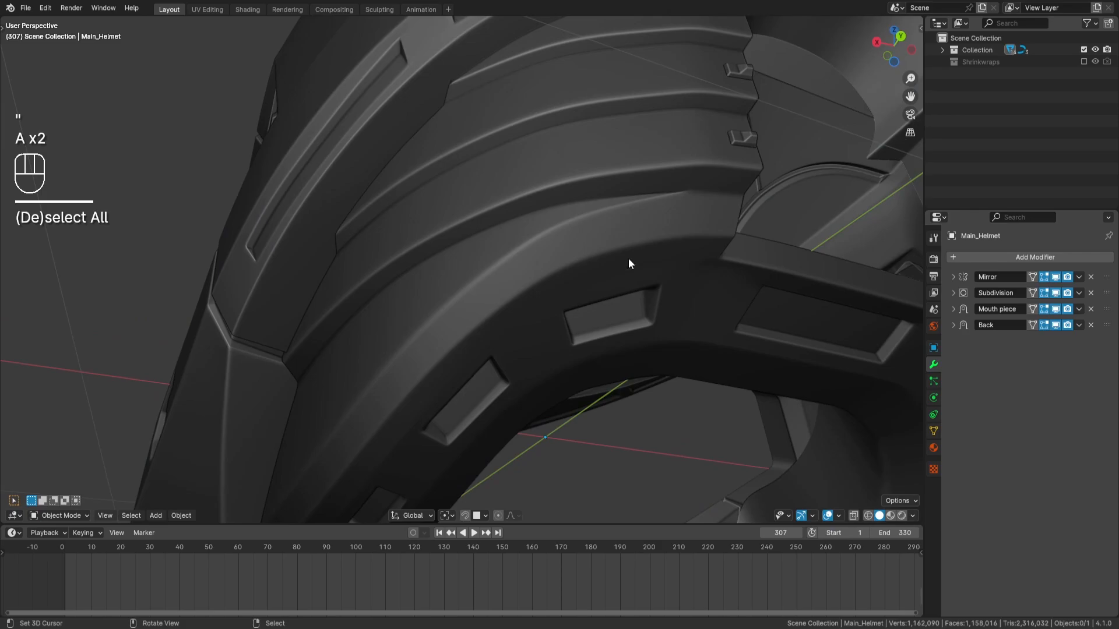
click(635, 256)
key(Tab)
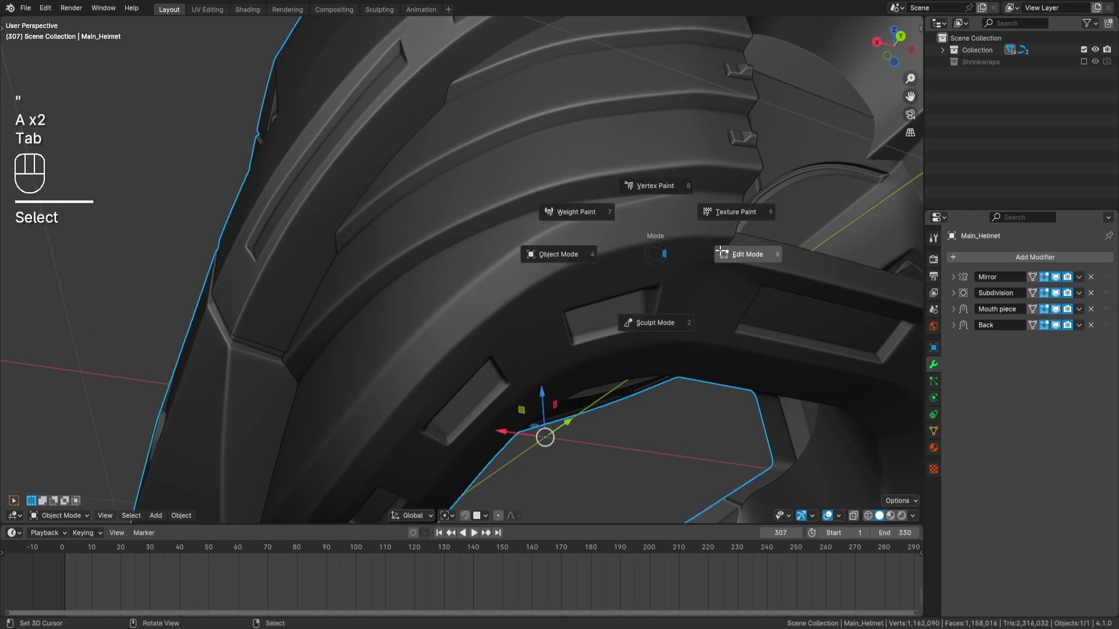
click(720, 252)
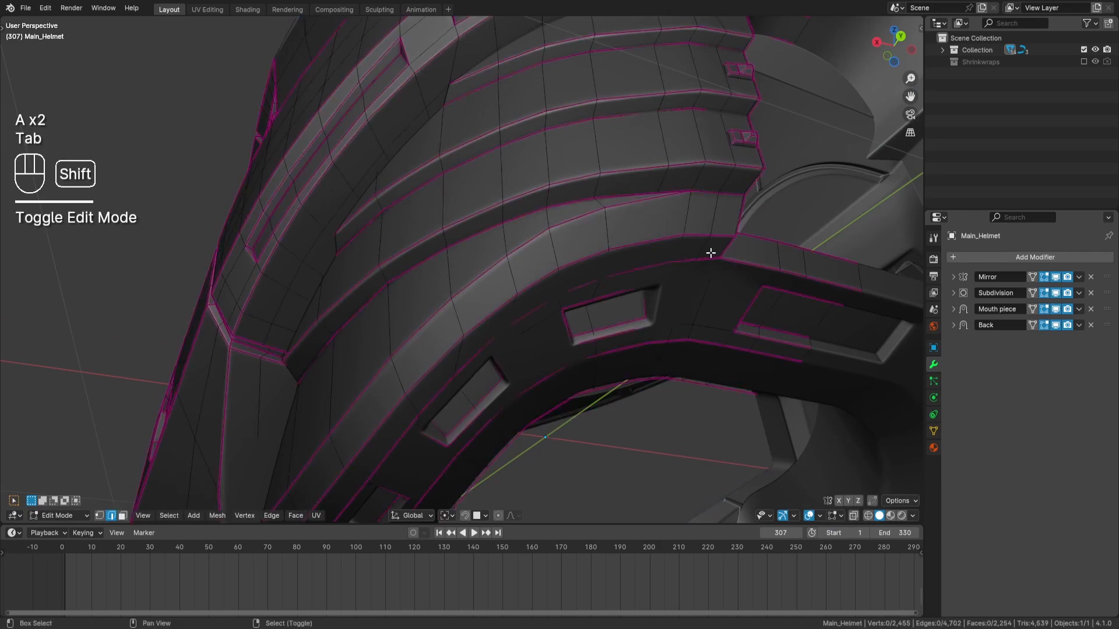
key(a)
key(a)
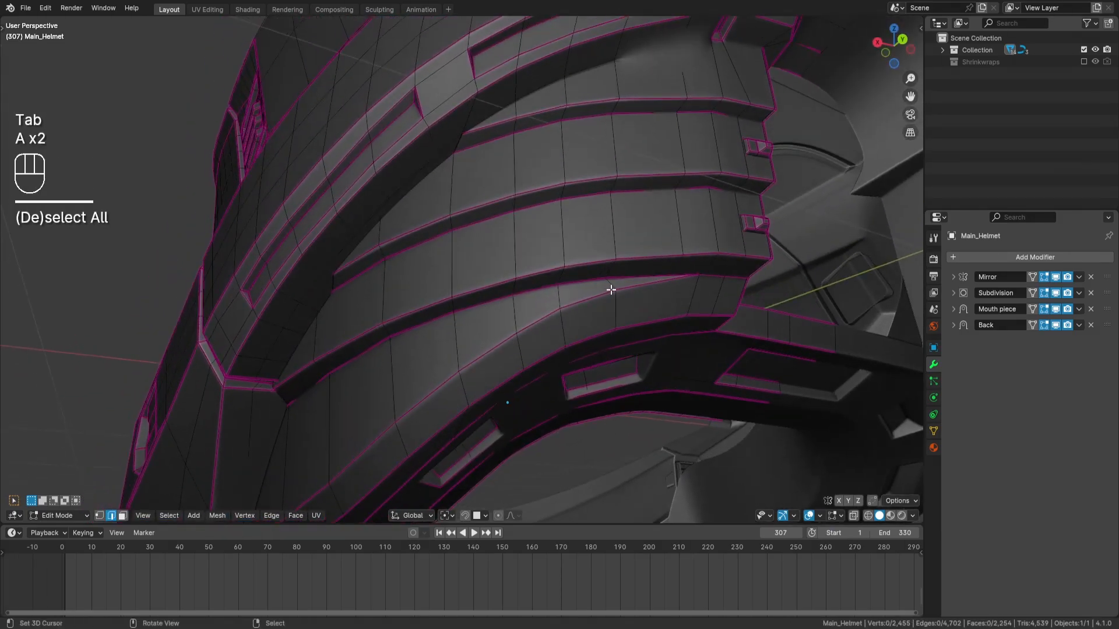
Step: Turn off the viewport display of the Mouth piece, Back and Subdivision modifiers
click(1058, 314)
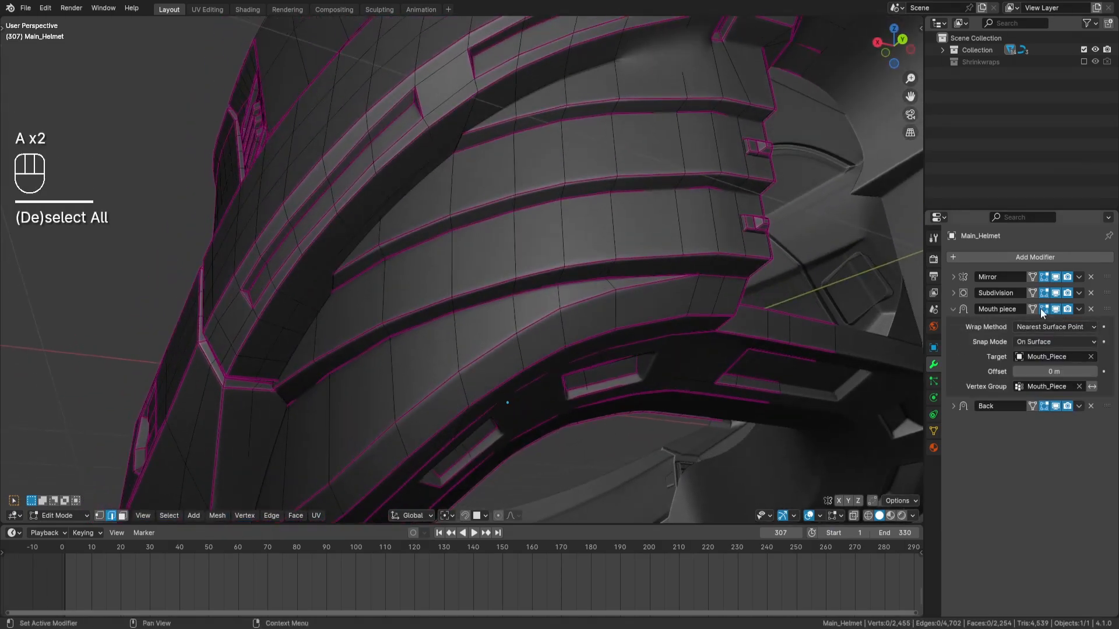
click(950, 309)
click(1055, 324)
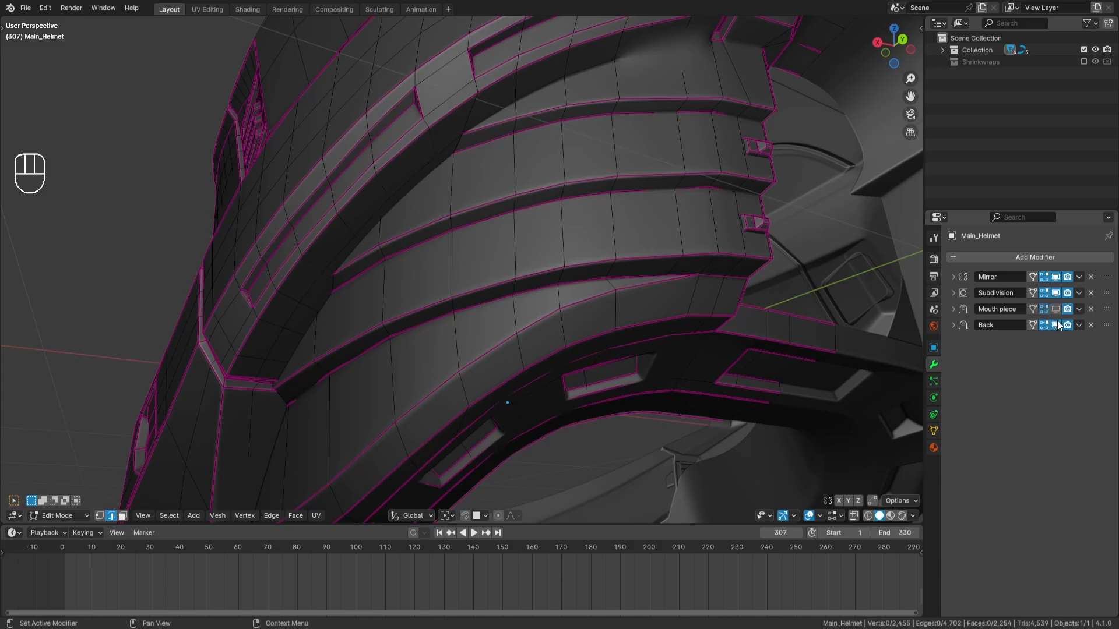
click(1056, 310)
middle_drag(769, 227, 697, 155)
scroll(656, 215, up, 3)
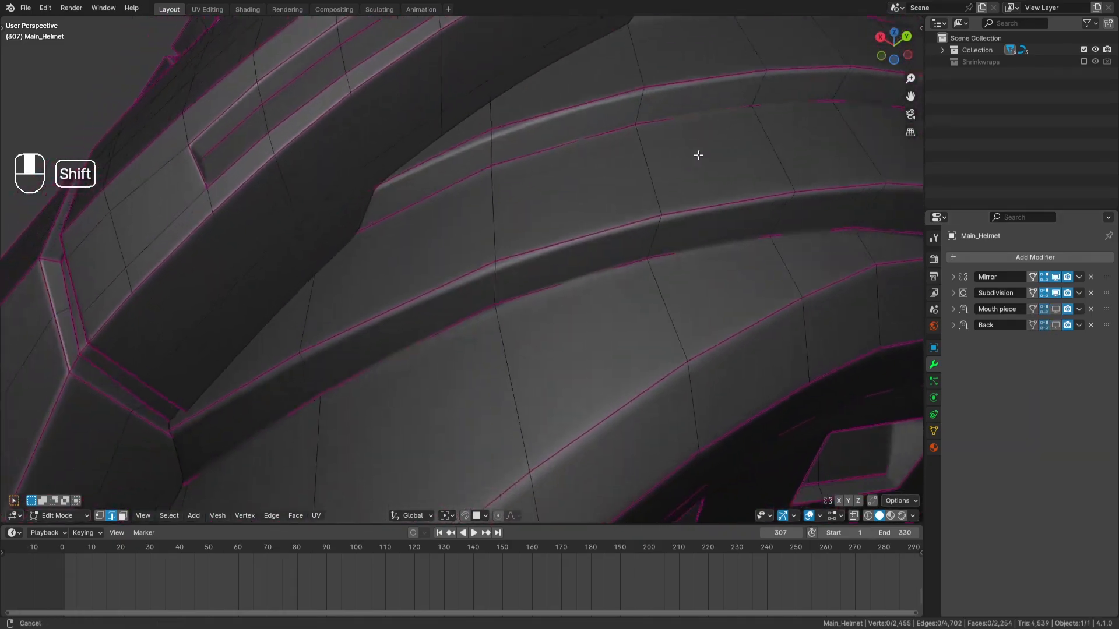
scroll(697, 155, down, 3)
click(1057, 292)
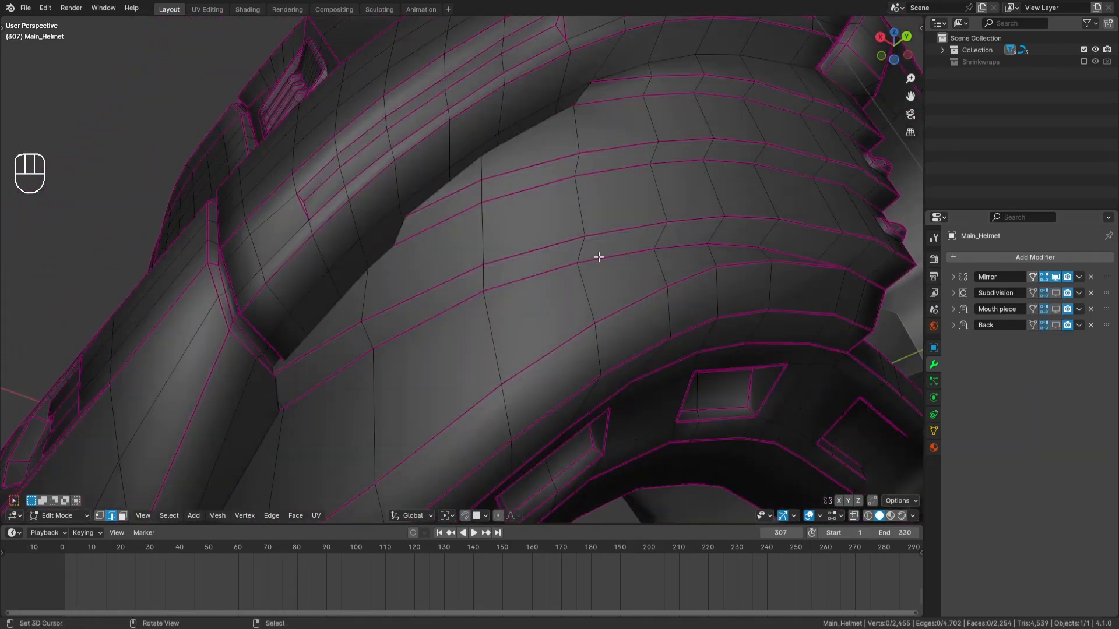
Step: Switch to vertex selection and examine in wireframe where the ribbed panel passes behind the curved band
middle_drag(594, 257, 604, 210)
scroll(636, 207, up, 2)
key(z)
middle_drag(587, 145, 554, 200)
key(z)
click(100, 516)
key(z)
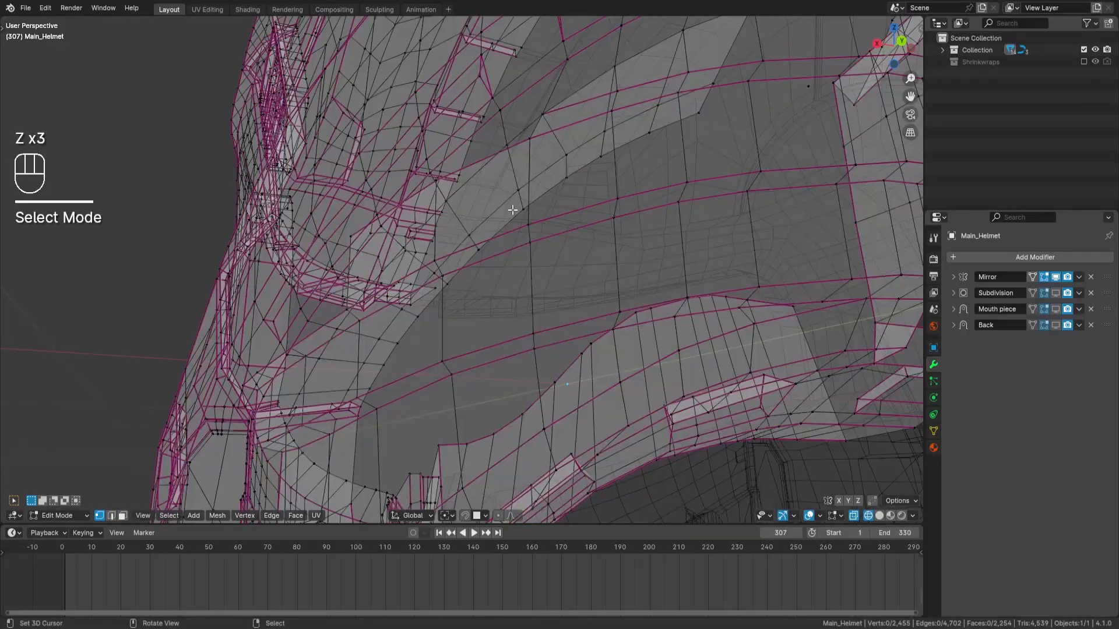
Step: Try moving the panel's vertices where it meets the back of the curved band
mouse_move(510, 152)
middle_down()
mouse_move(425, 280)
mouse_move(402, 247)
mouse_move(453, 290)
mouse_move(448, 193)
middle_up()
key(z)
click(448, 192)
key(g)
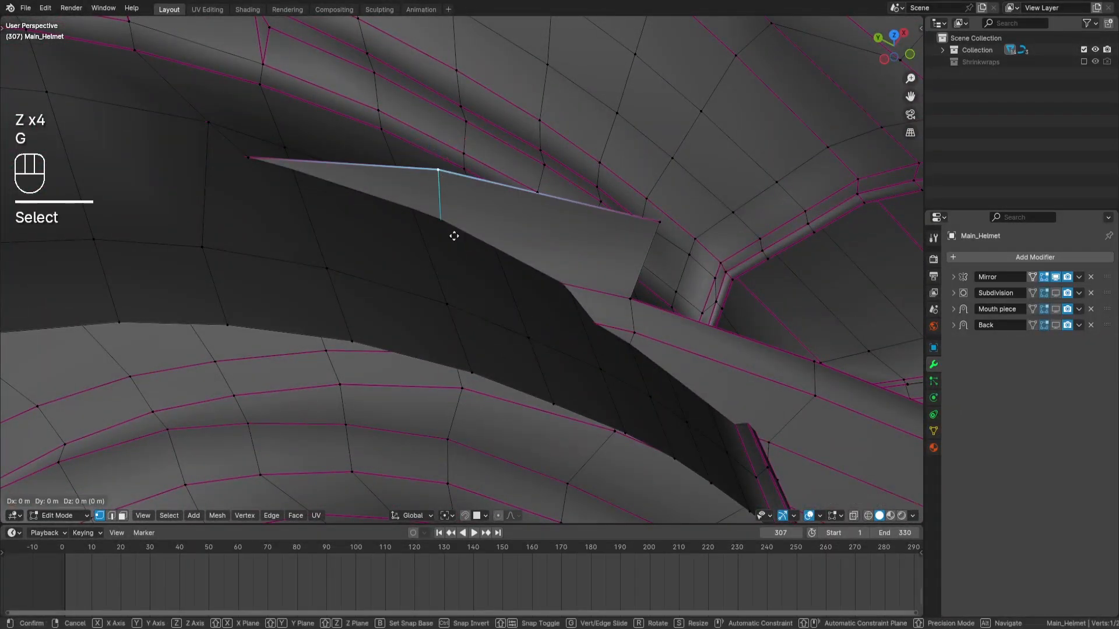
key(z)
key(ctrl+Return)
shift+middle_drag(452, 233, 573, 186)
right_click(574, 124)
key(g)
right_click(606, 170)
key(a)
key(a)
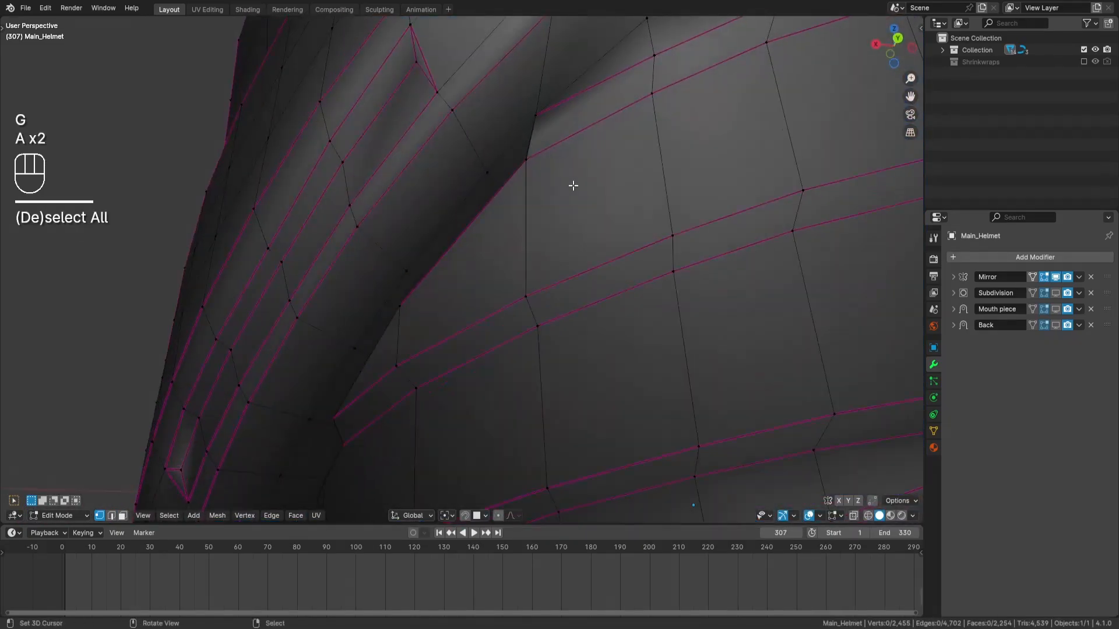
Step: Merge the band's lower-edge vertex at last into the panel's boundary vertex at the lower line of the upper rib
right_click(491, 171)
shift+right_click(526, 159)
key(q)
mouse_move(608, 145)
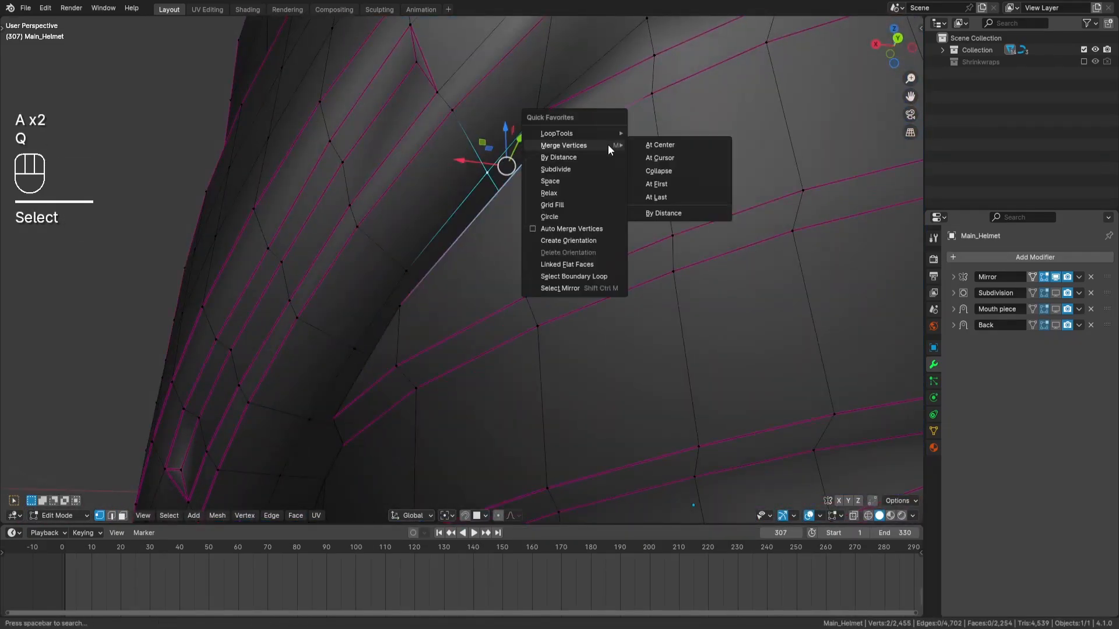
click(670, 197)
key(a)
key(a)
middle_drag(647, 190, 670, 120)
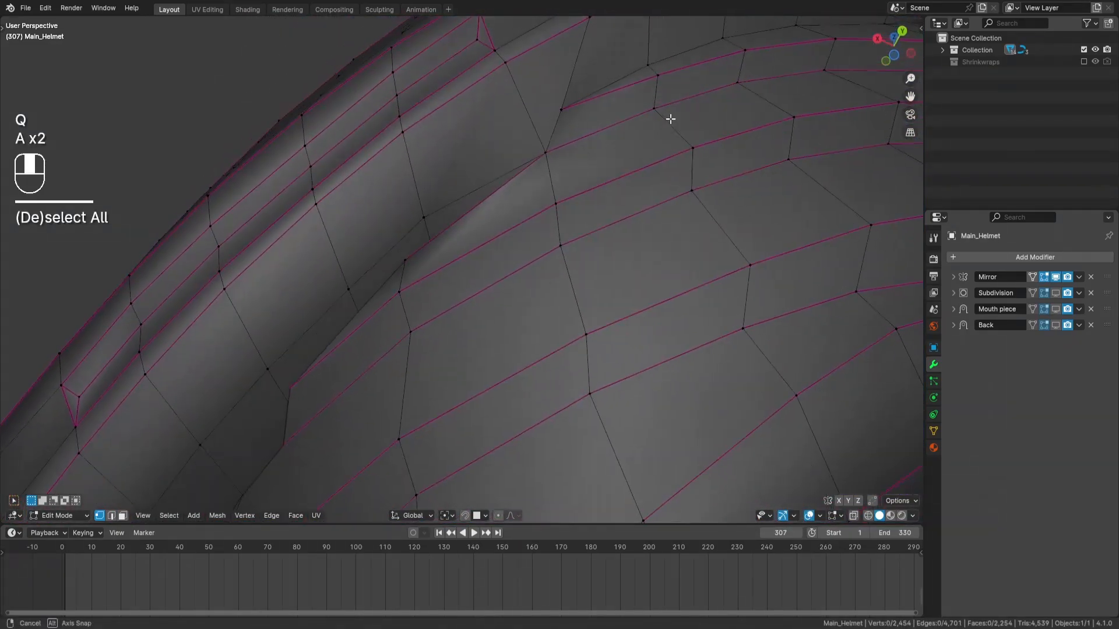
Step: Set an edge crease of 0.55 on the short end edge of the upper rib beside the band
right_click(509, 251)
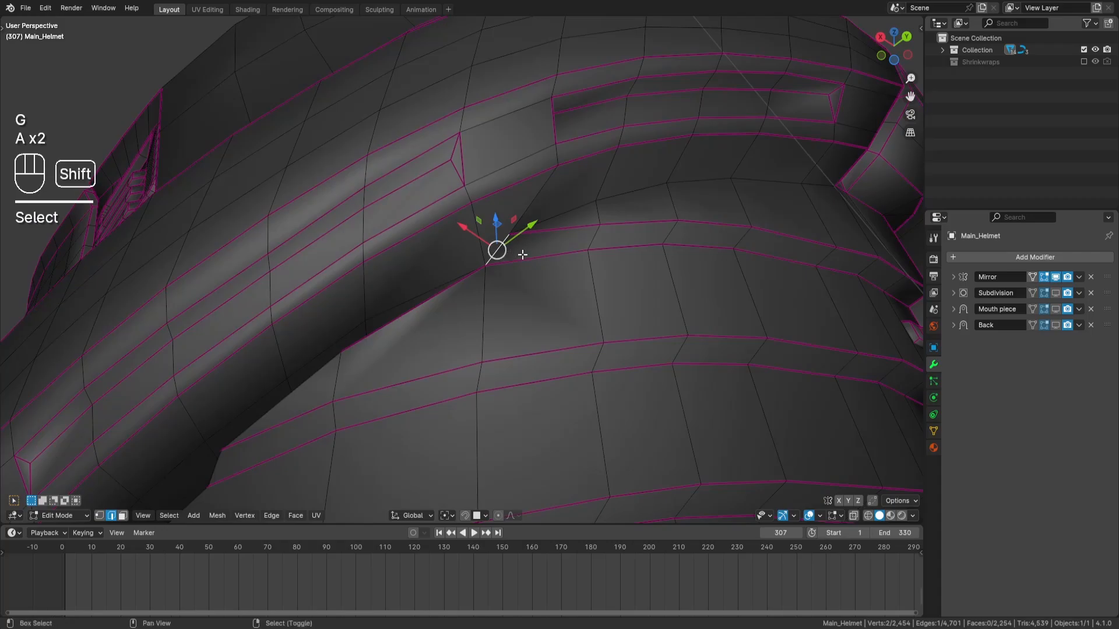
key(shift+e)
key(period)
key(KP_5)
key(KP_5)
key(Return)
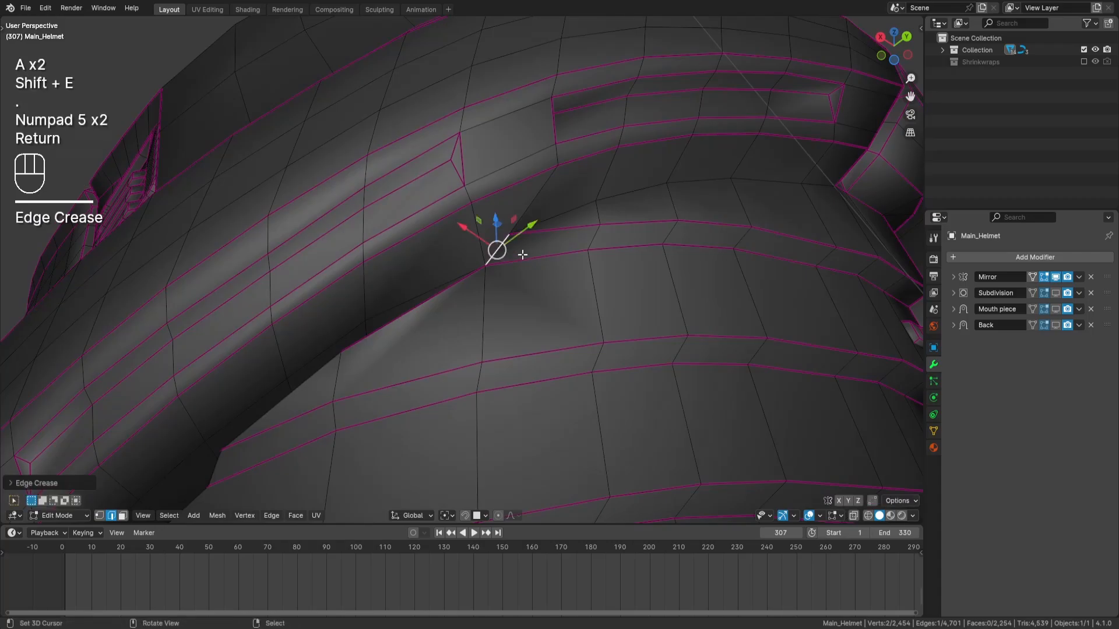
key(a)
key(a)
Step: Select the shortest edge path along the ribbed panel's upper border and give it a crease of 0.55
middle_drag(522, 254, 653, 204)
right_click(651, 203)
middle_drag(545, 224, 325, 289)
ctrl+right_click(325, 290)
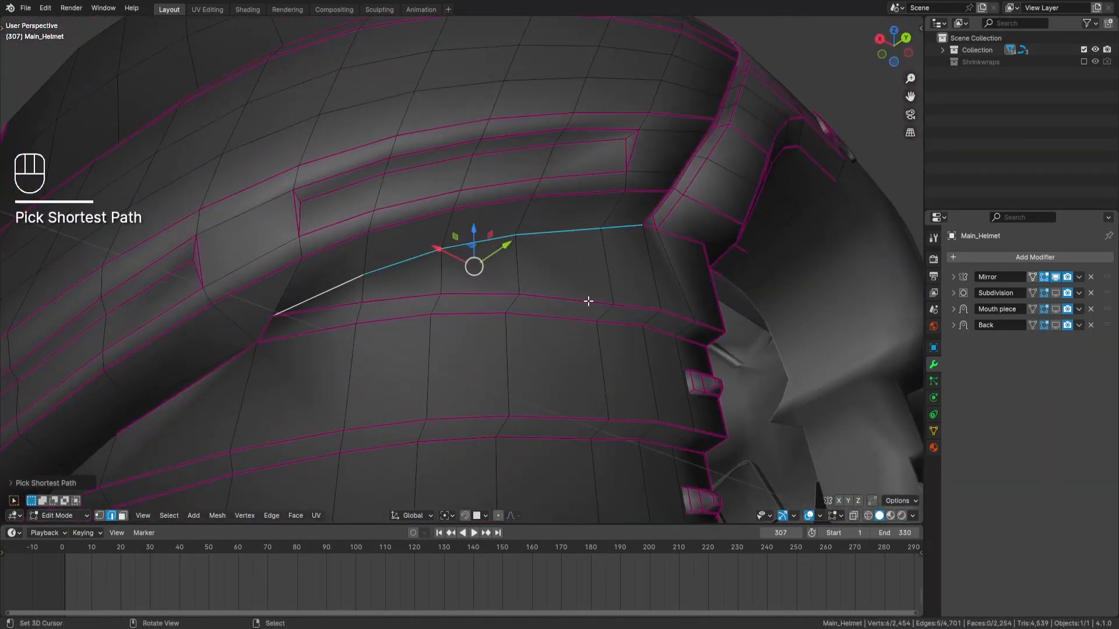
key(shift+e)
key(period)
key(KP_5)
key(KP_5)
key(Return)
key(a)
key(a)
middle_drag(589, 302, 649, 205)
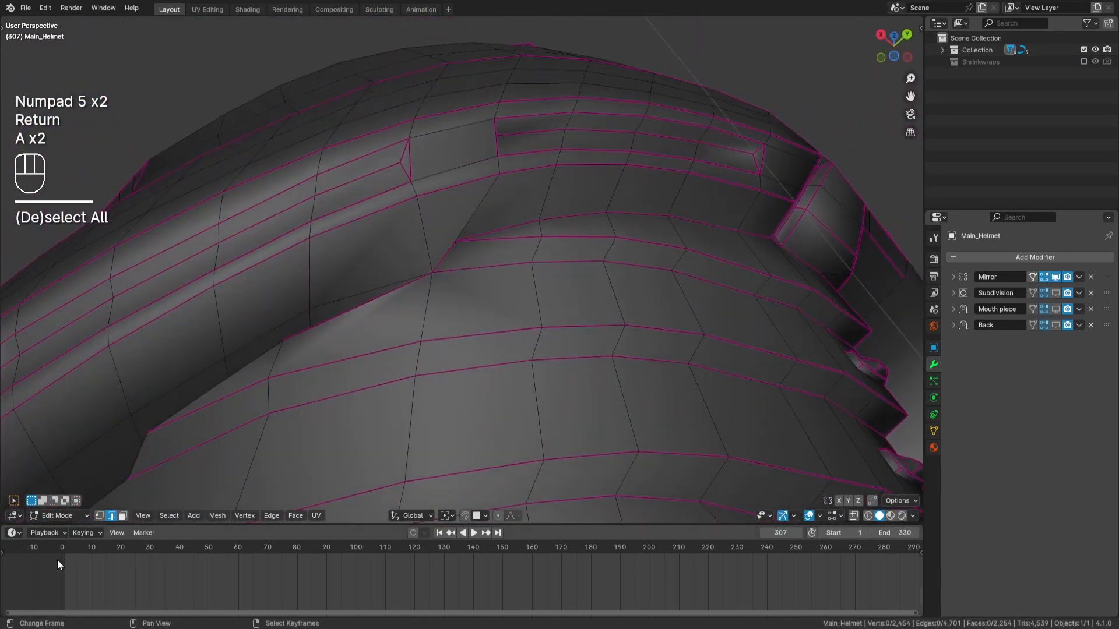
Step: Slide the vertex on the band's lower edge into line with the end of the upper recess and clear the selection
click(100, 515)
right_click(499, 174)
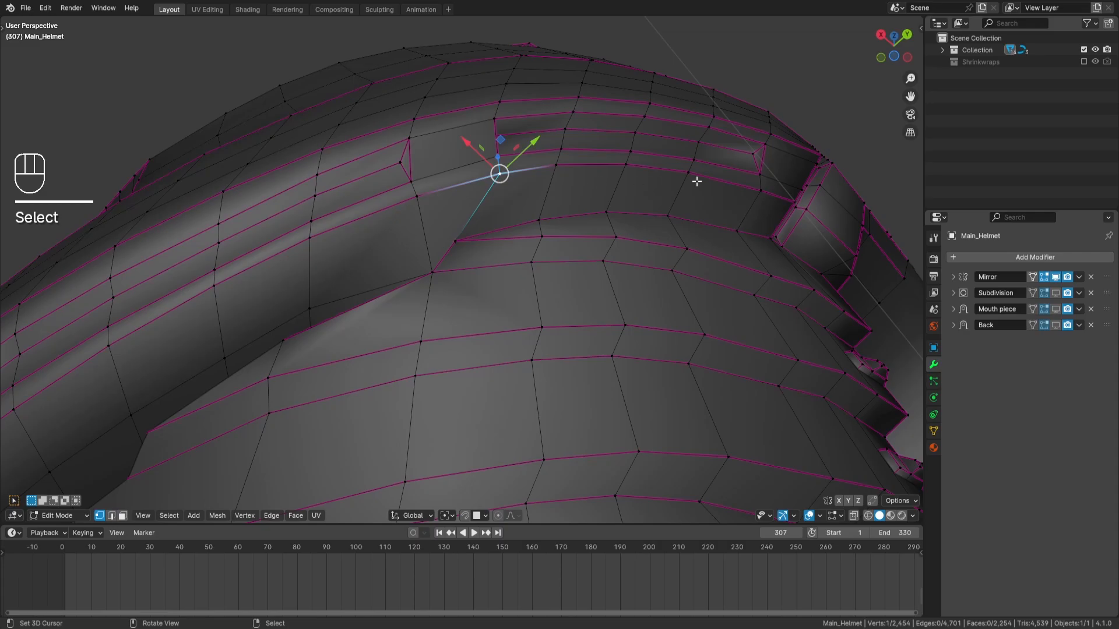
key(g)
key(g)
click(664, 187)
key(a)
key(a)
middle_drag(574, 227, 557, 249)
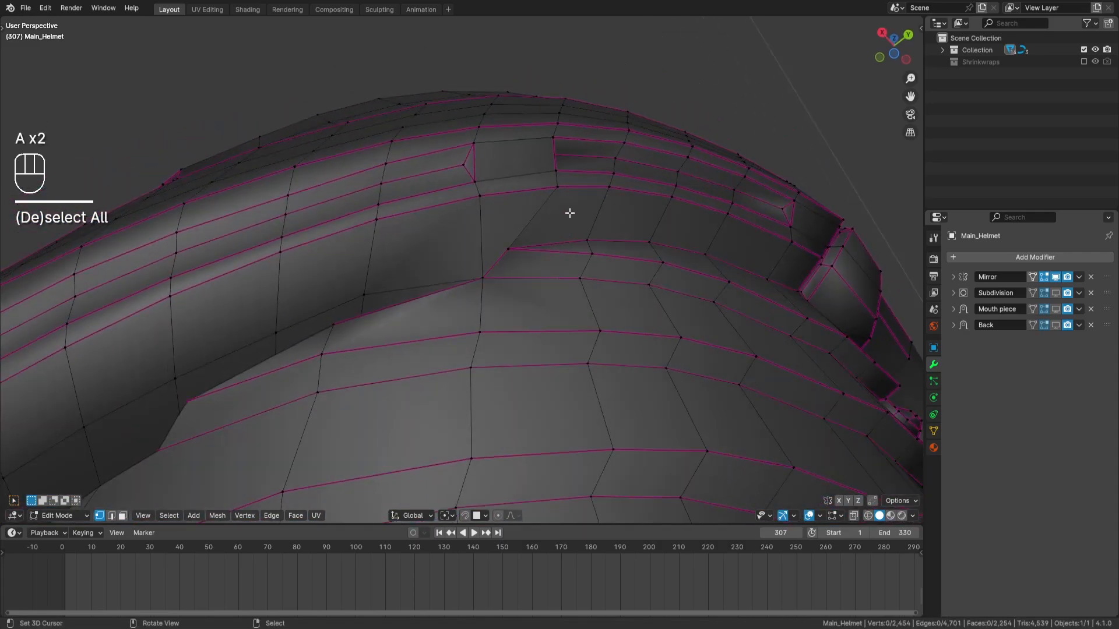
Step: Knife-cut two edges from the band's lower-edge vertices to the panel's border vertices near the upper rib's end
key(k)
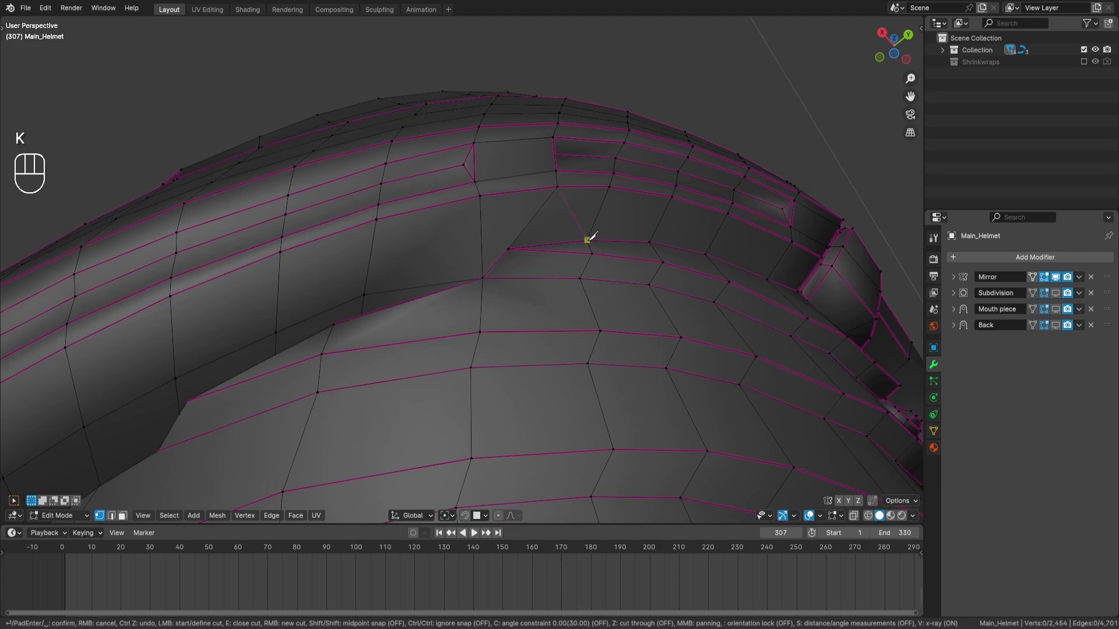
click(588, 239)
key(Return)
key(a)
key(a)
key(k)
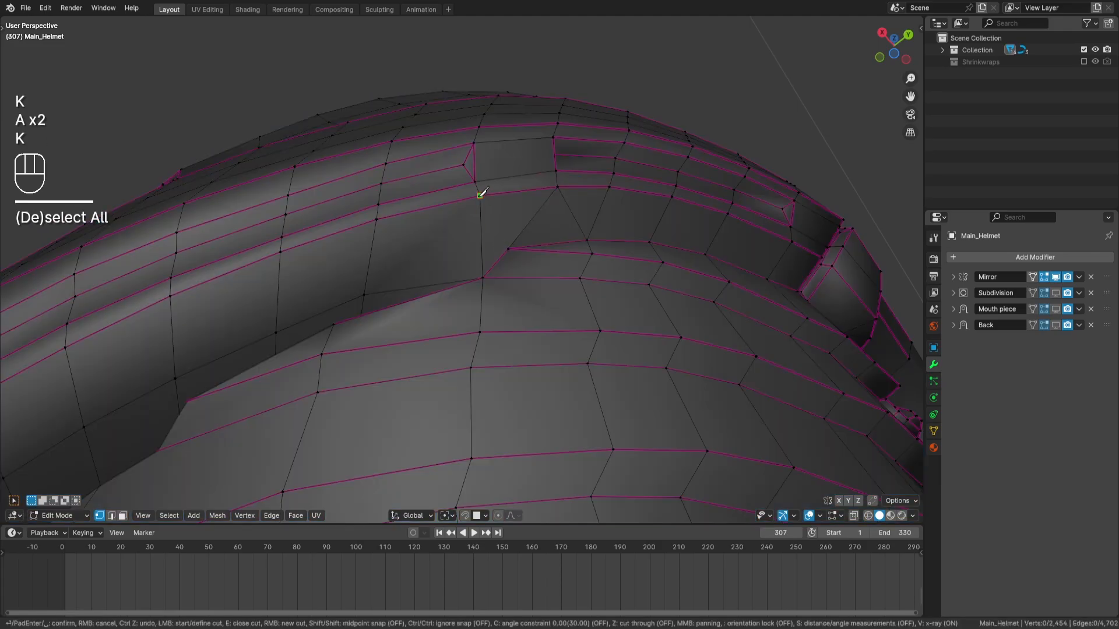
key(Return)
key(a)
key(a)
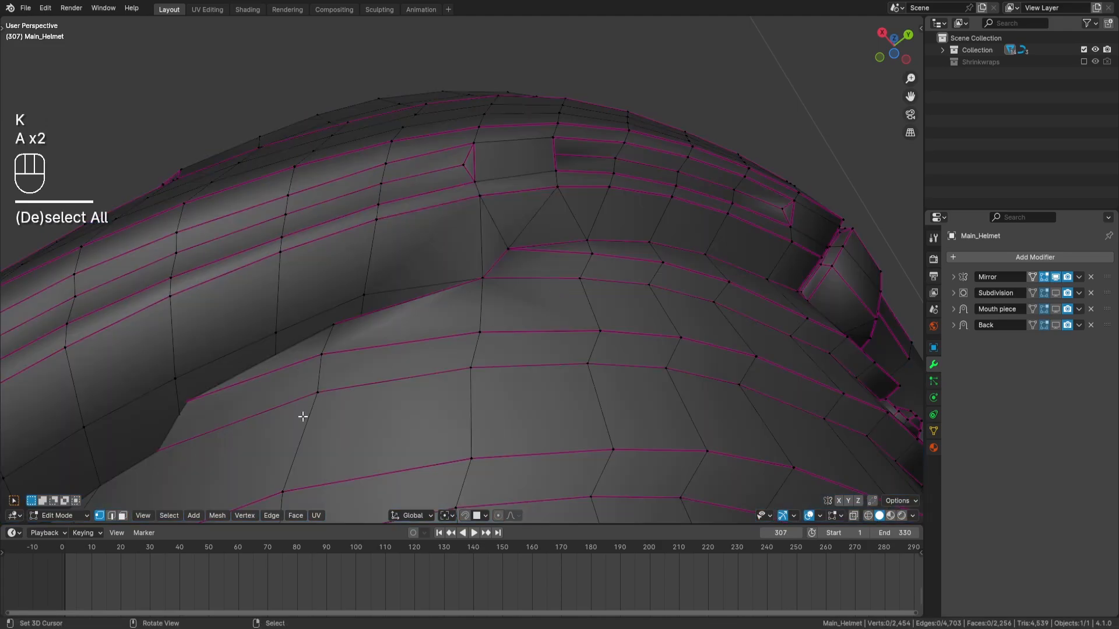
Step: Dissolve the two old connecting edges beside the new cuts between the band and the panel
right_click(544, 211)
key(ctrl+x)
key(a)
key(a)
middle_drag(610, 233, 565, 252)
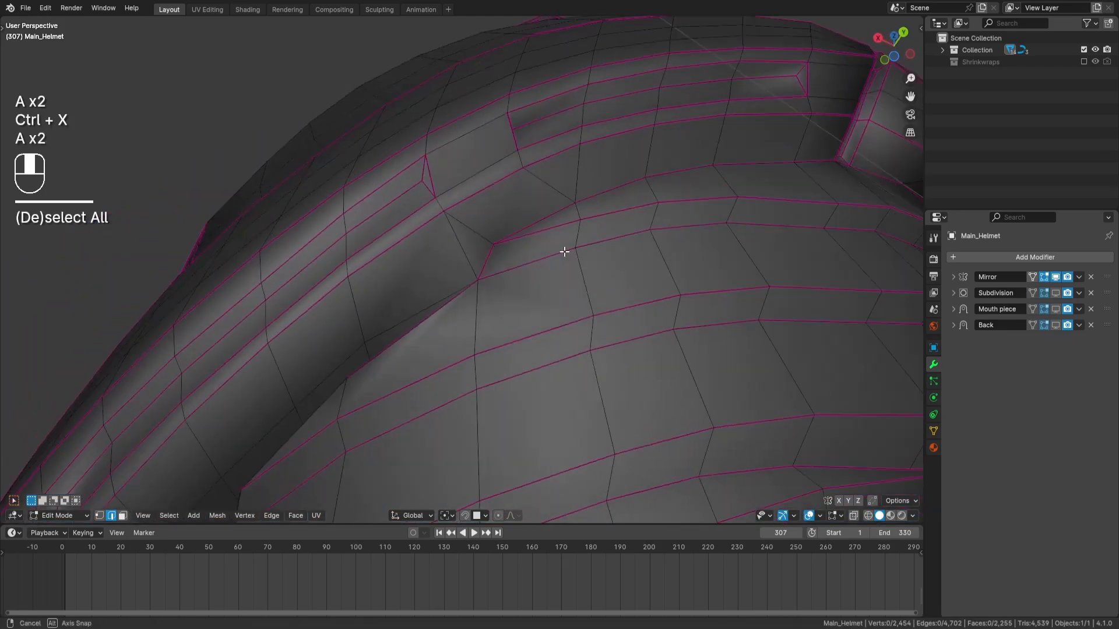
right_click(579, 175)
key(ctrl+x)
shift+middle_drag(639, 182, 524, 309)
scroll(540, 277, down, 3)
key(a)
key(a)
Step: Examine the junction between the curved band and the ribbed panel around the merged vertex
scroll(524, 309, up, 4)
mouse_move(529, 268)
middle_down()
mouse_move(472, 342)
mouse_move(530, 289)
middle_up()
middle_drag(422, 285, 528, 269)
scroll(544, 225, up, 2)
scroll(545, 255, down, 3)
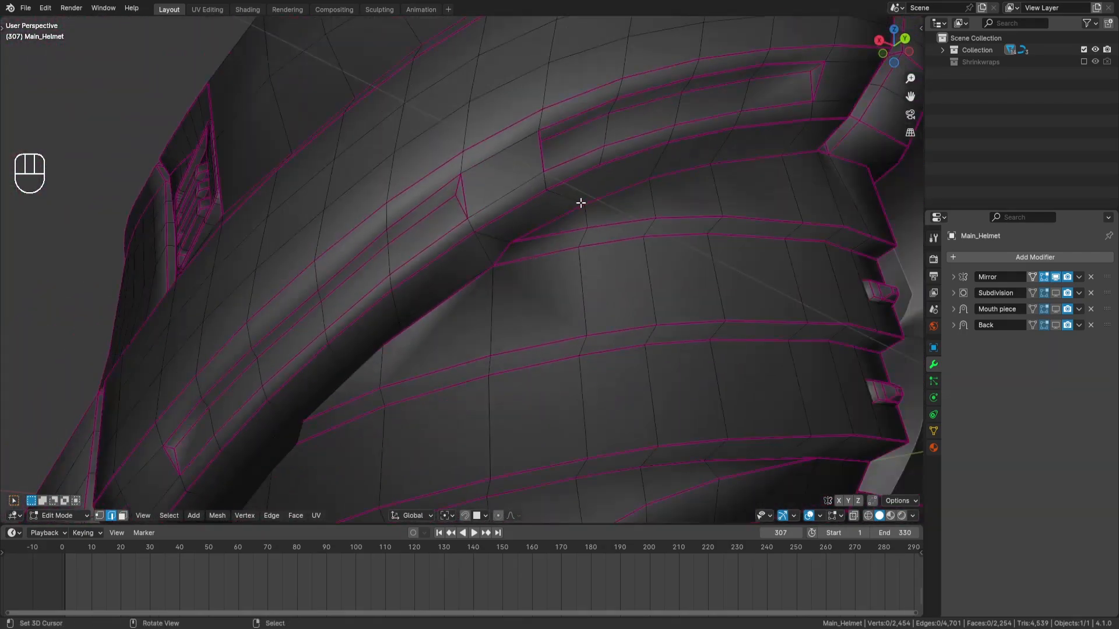
shift+middle_drag(581, 203, 562, 225)
scroll(565, 215, up, 3)
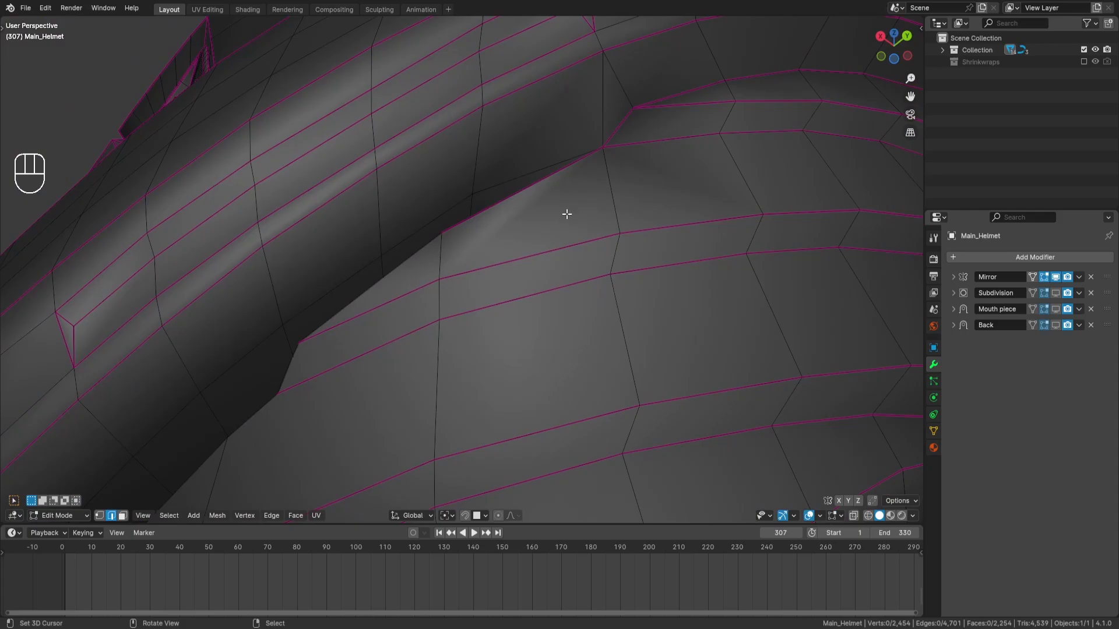
Step: Merge the two neighbouring vertices at the hidden junction beneath the curved band and clear the selection
key(z)
click(100, 516)
key(z)
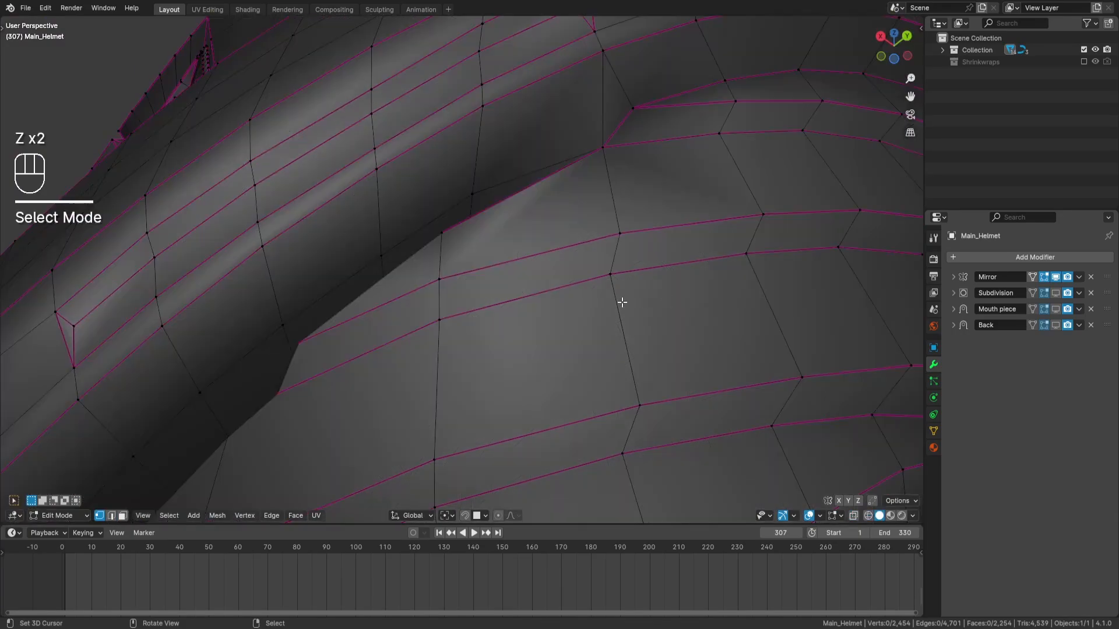
mouse_move(622, 302)
middle_down()
mouse_move(802, 365)
mouse_move(512, 320)
mouse_move(515, 292)
mouse_move(625, 260)
middle_up()
key(z)
right_click(517, 286)
key(z)
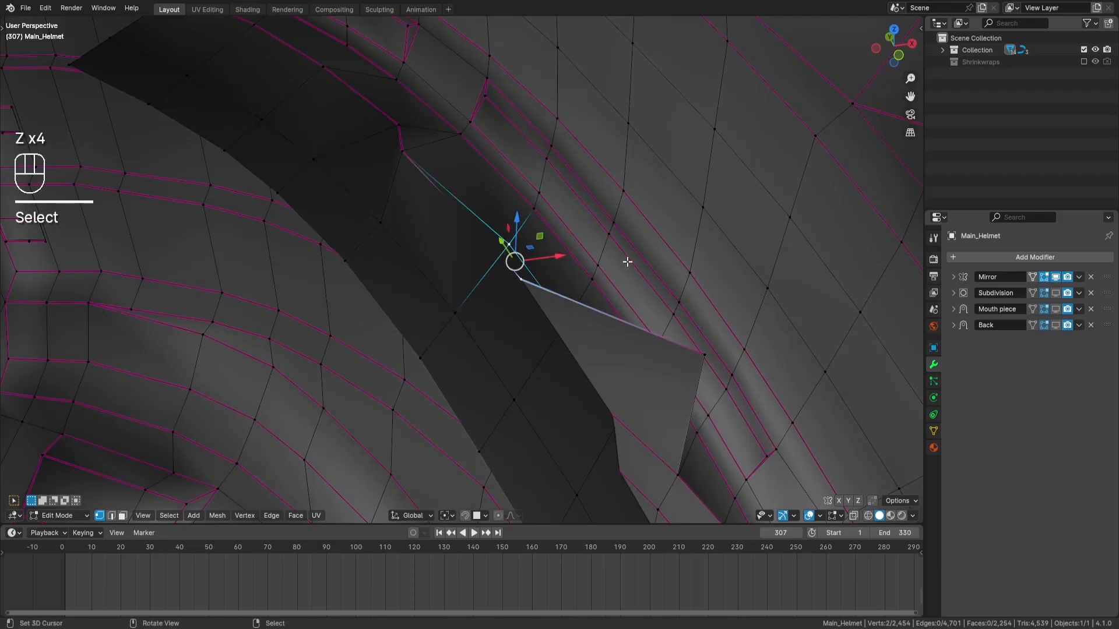
key(q)
mouse_move(627, 261)
click(706, 313)
middle_drag(706, 314, 540, 213)
key(a)
key(a)
Step: Slide the short end edge of the middle rib, hidden beneath the curved band, along the rib toward the band's lower edge
key(z)
key(z)
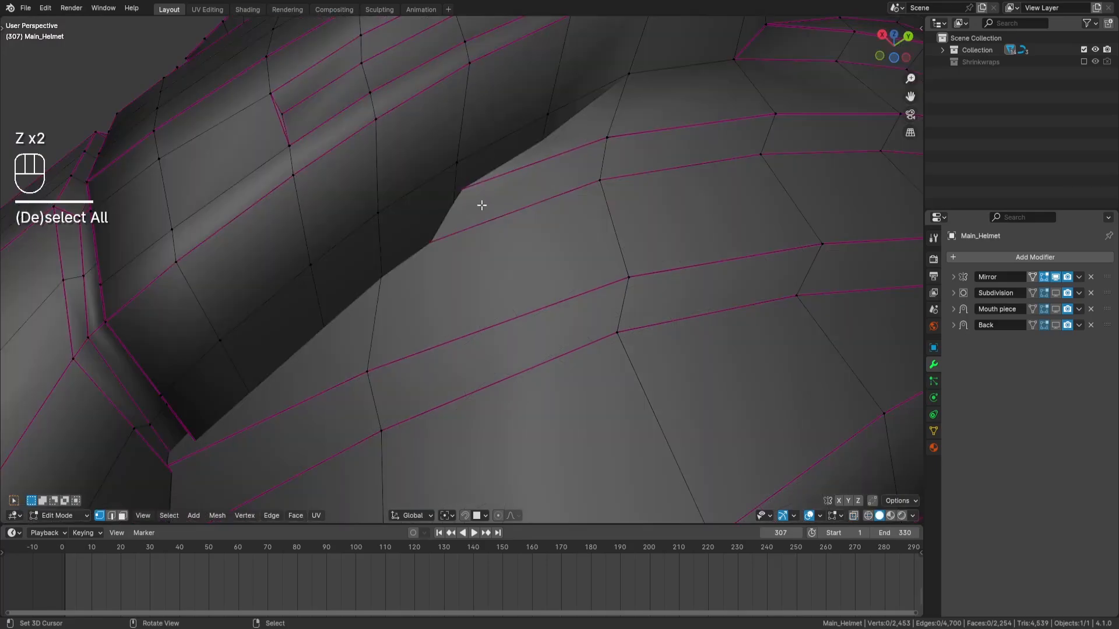
key(z)
mouse_move(385, 219)
middle_down()
mouse_move(410, 242)
mouse_move(373, 272)
middle_up()
right_click(370, 289)
shift+right_click(363, 247)
key(z)
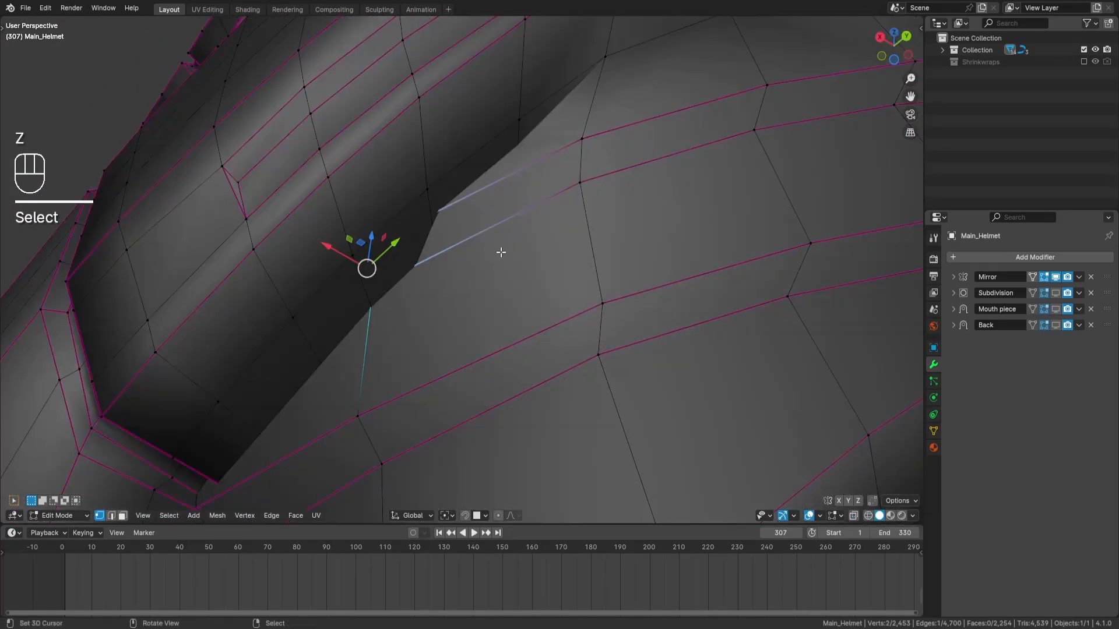
key(g)
key(g)
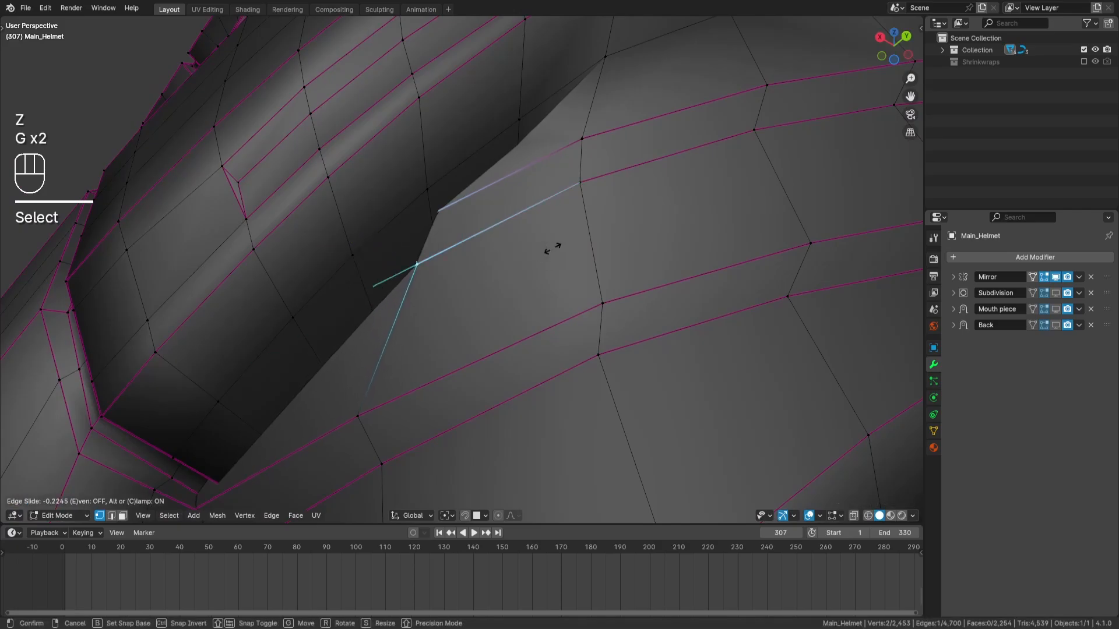
key(Return)
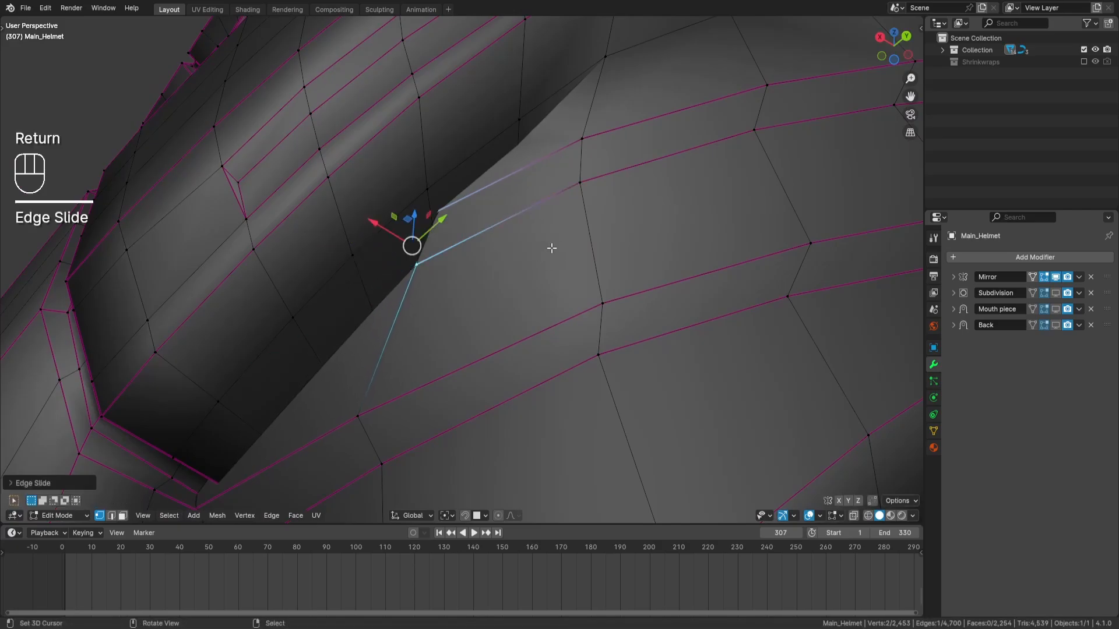
Step: Slide the upper vertex of the middle rib's end edge along the rib until it reaches the band's lower edge
key(z)
key(z)
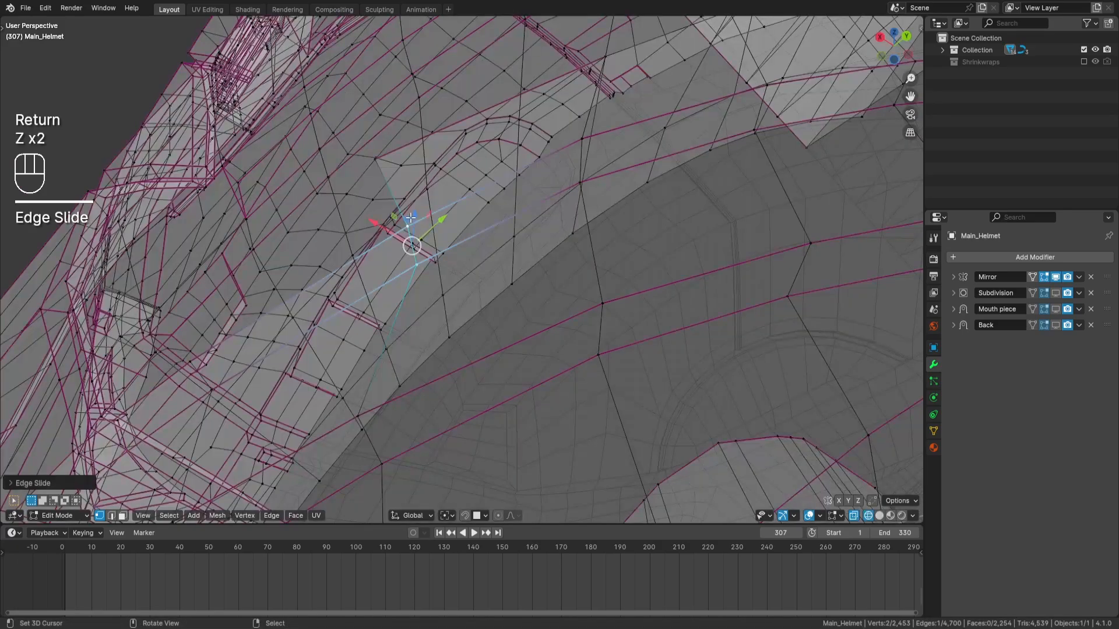
click(431, 219)
key(z)
key(g)
key(g)
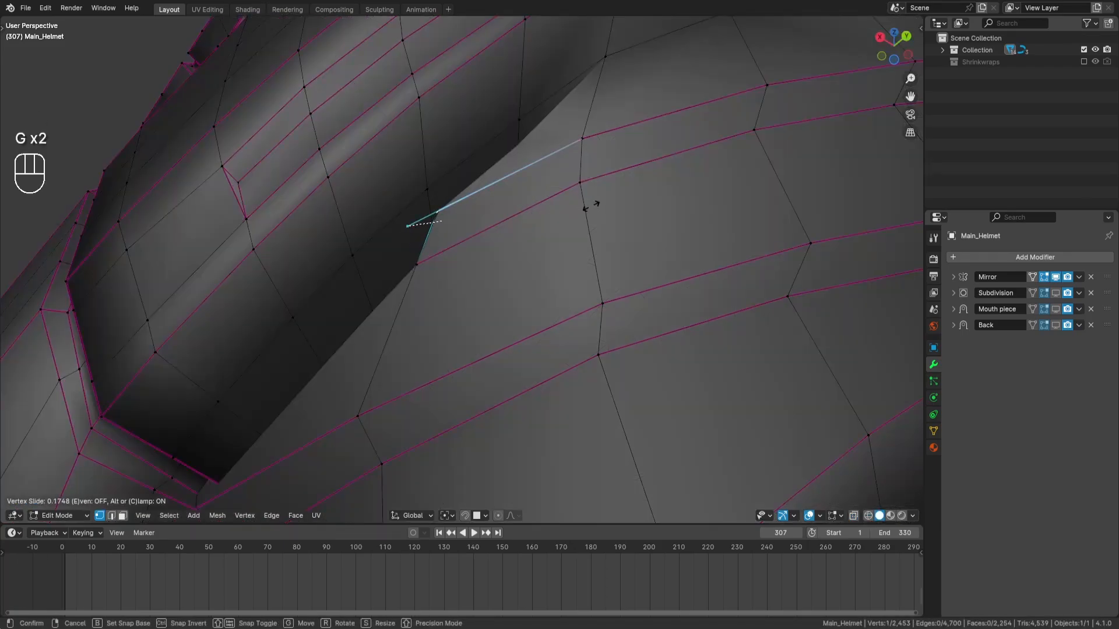
key(Return)
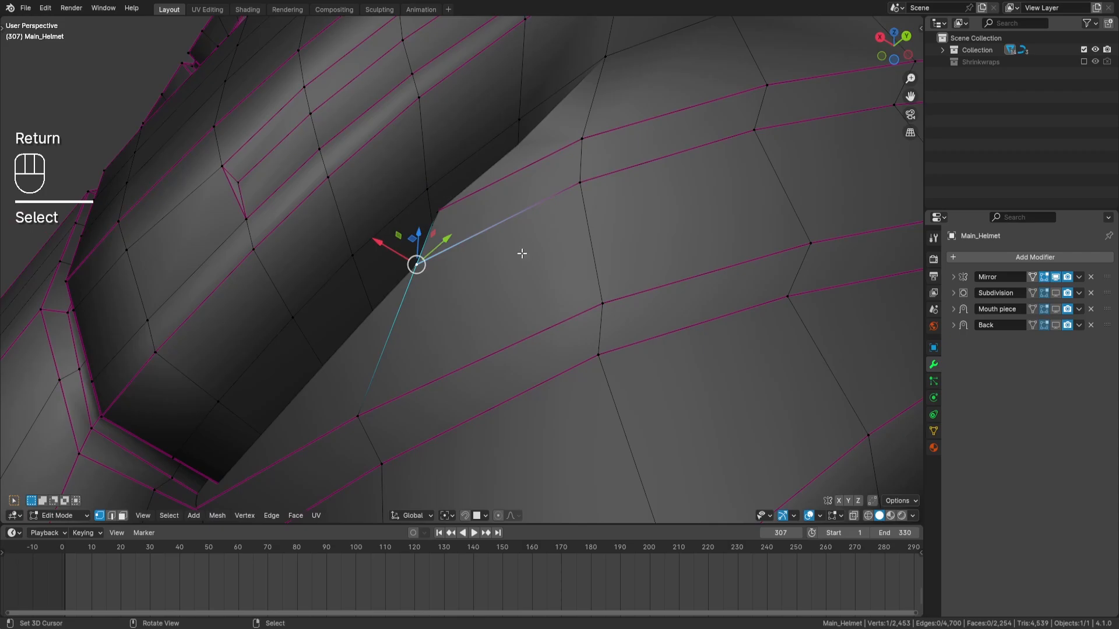
Step: Merge the band's vertex above the middle rib's end into the rib's upper end vertex
key(a)
key(a)
mouse_move(522, 253)
shift+middle_down()
mouse_move(533, 182)
mouse_move(512, 232)
shift+middle_up()
click(434, 231)
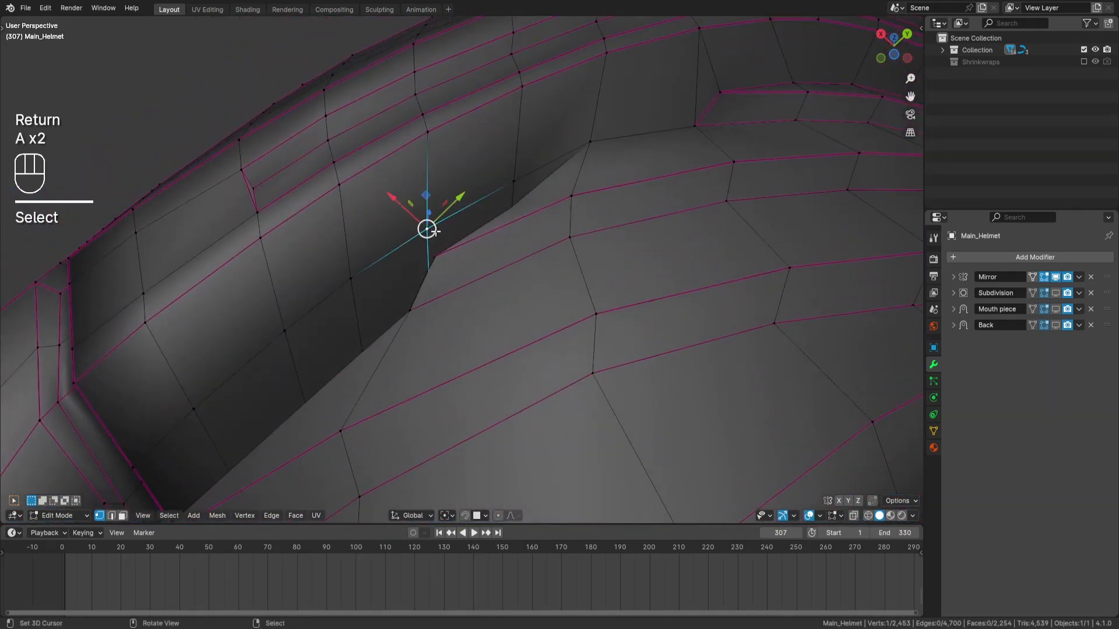
key(q)
mouse_move(560, 236)
click(625, 289)
Step: Delete the leftover vertex hidden behind the band near the middle rib's end
key(z)
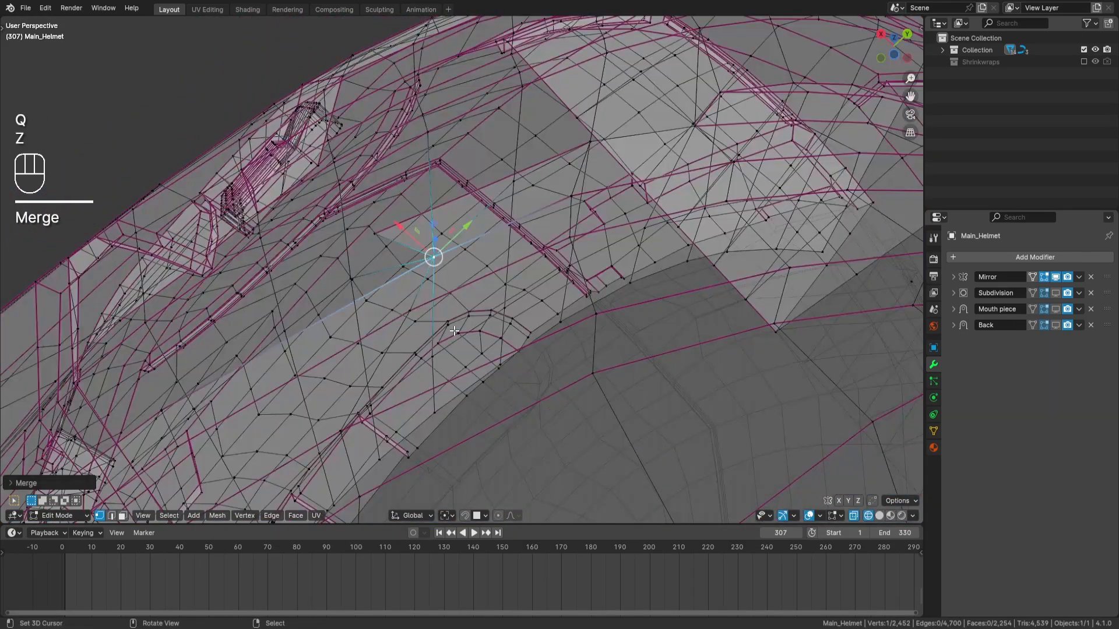
mouse_move(454, 331)
middle_down()
mouse_move(499, 336)
mouse_move(501, 288)
middle_up()
key(z)
key(z)
right_click(384, 215)
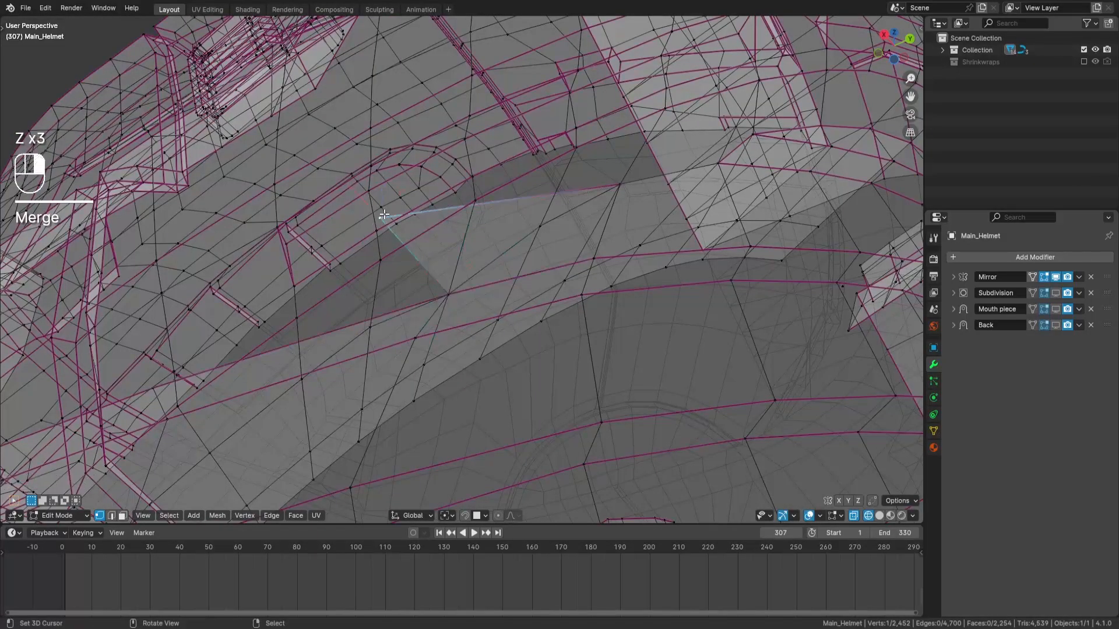
key(x)
click(606, 153)
key(z)
middle_drag(609, 165, 657, 200)
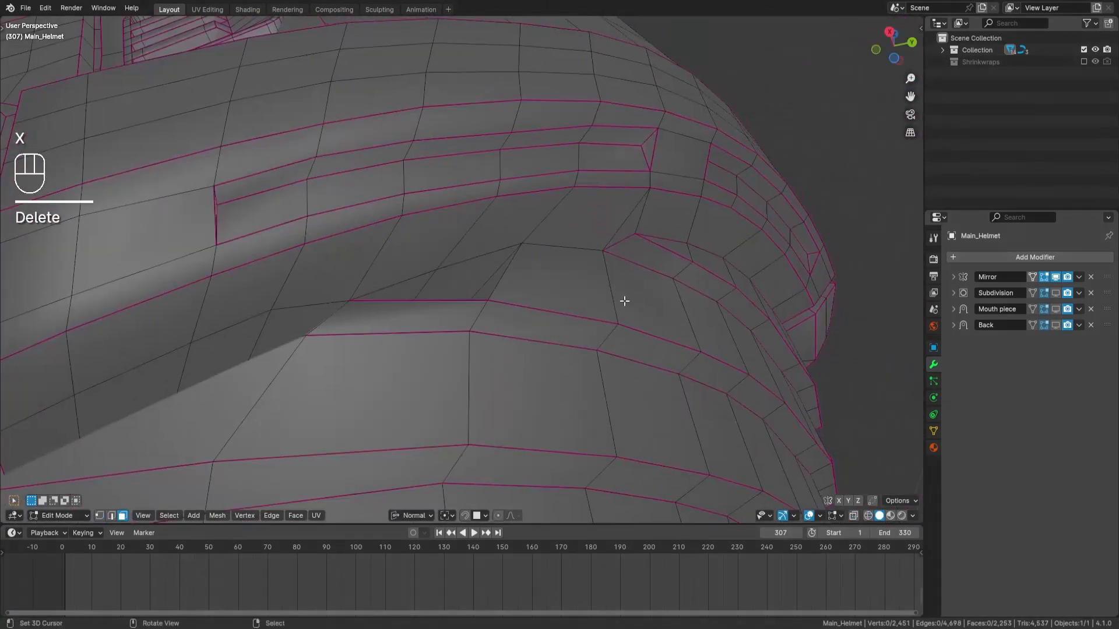
Step: Select the hidden strips of faces running along the inside of the curved band and delete them
middle_drag(624, 301, 623, 244)
right_click(420, 307)
shift+right_click(472, 292)
shift+middle_drag(569, 267, 514, 327)
scroll(515, 327, up, 3)
shift+right_click(422, 286)
shift+middle_drag(422, 286, 555, 308)
shift+middle_drag(356, 244, 422, 276)
middle_drag(518, 329, 490, 344)
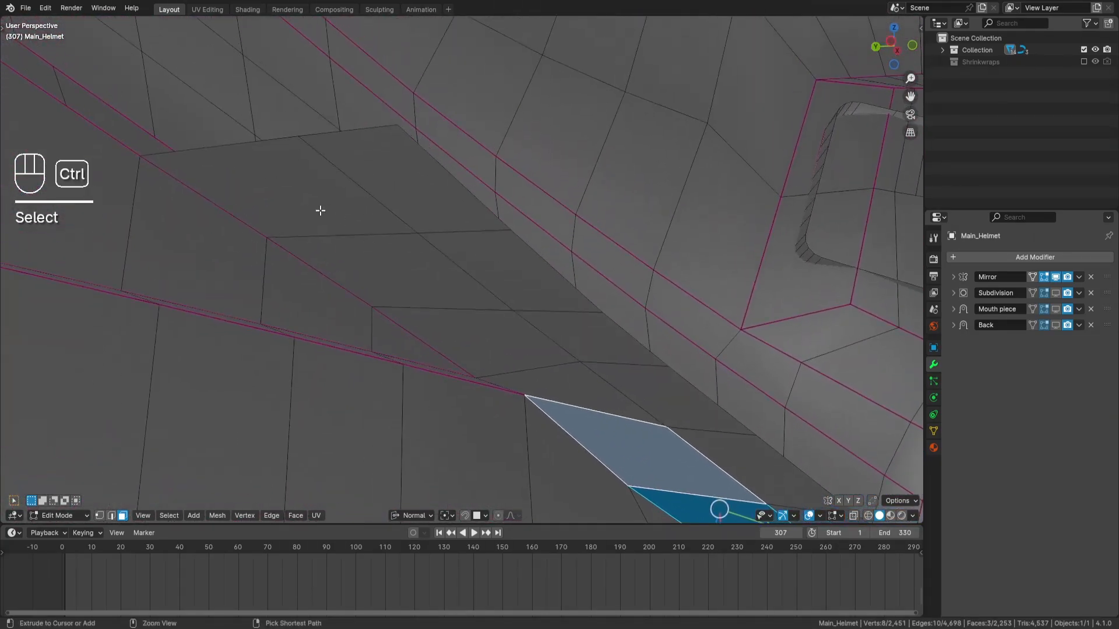
ctrl+right_click(320, 210)
right_click(434, 205)
key(ctrl+z)
shift+right_click(471, 223)
shift+middle_drag(469, 222, 277, 38)
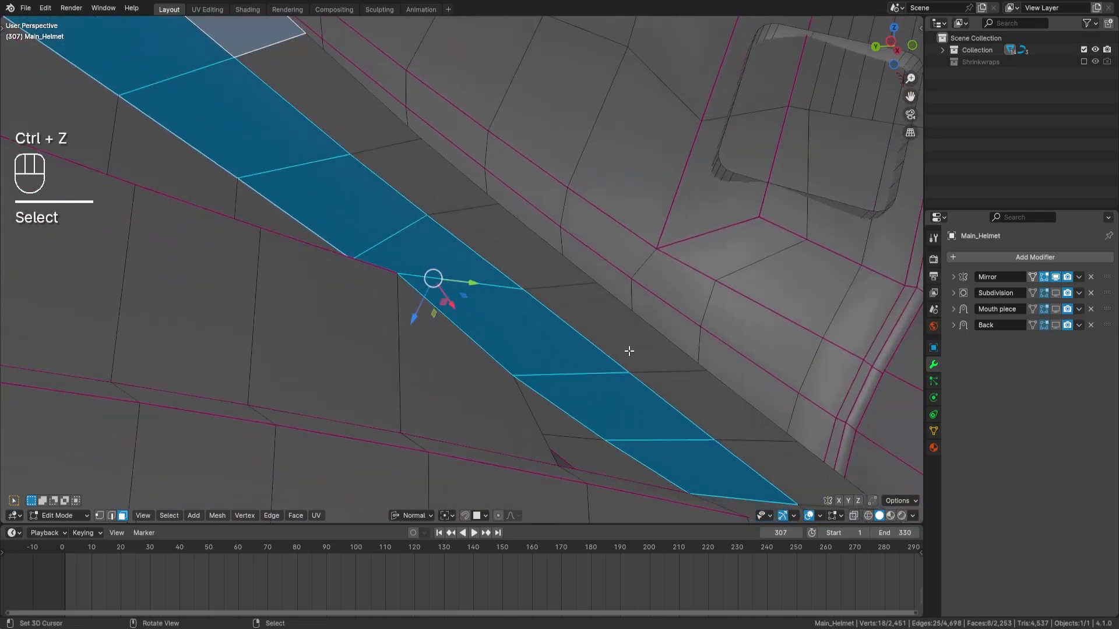
scroll(629, 351, down, 2)
ctrl+right_click(682, 416)
key(x)
click(737, 365)
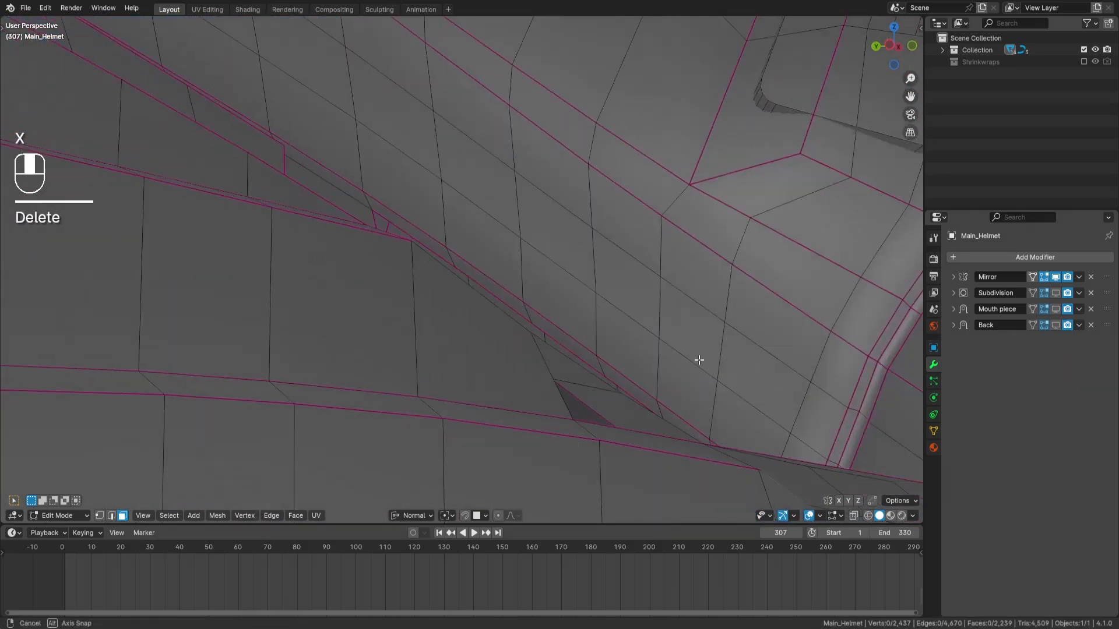
Step: Fill the gap between the curved band and the ribbed panel with a face spanning its opposite edges
shift+middle_drag(699, 360, 542, 234)
click(111, 515)
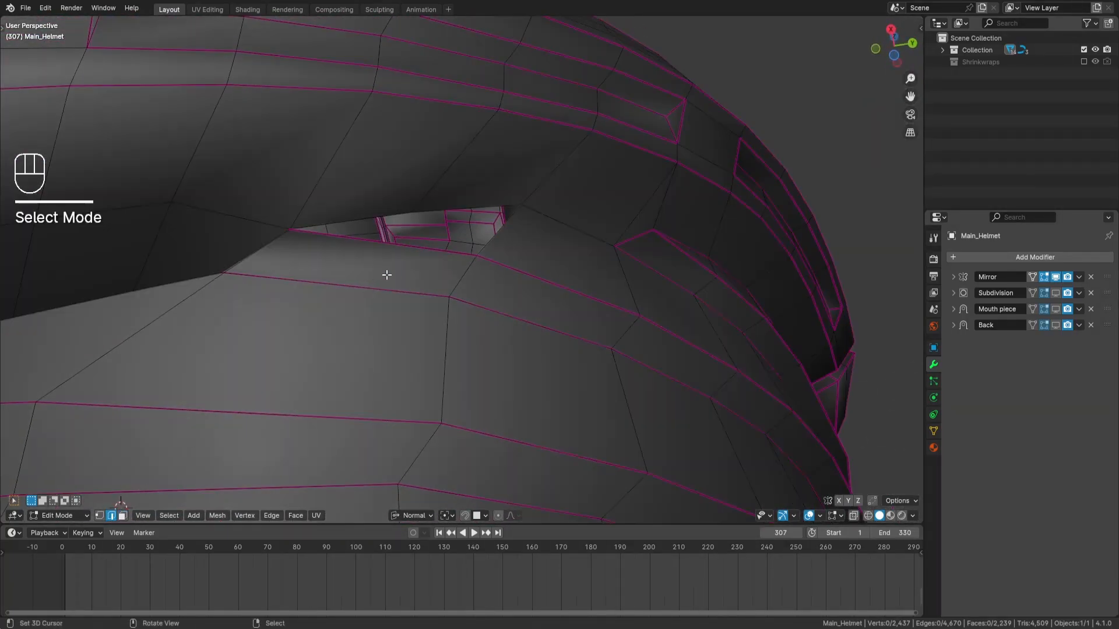
click(383, 241)
shift+click(391, 204)
key(f)
key(a)
Step: Knife-cut an edge across the new face to the middle rib's upper-edge vertex and clear the selection
middle_drag(559, 245, 597, 252)
scroll(533, 262, up, 4)
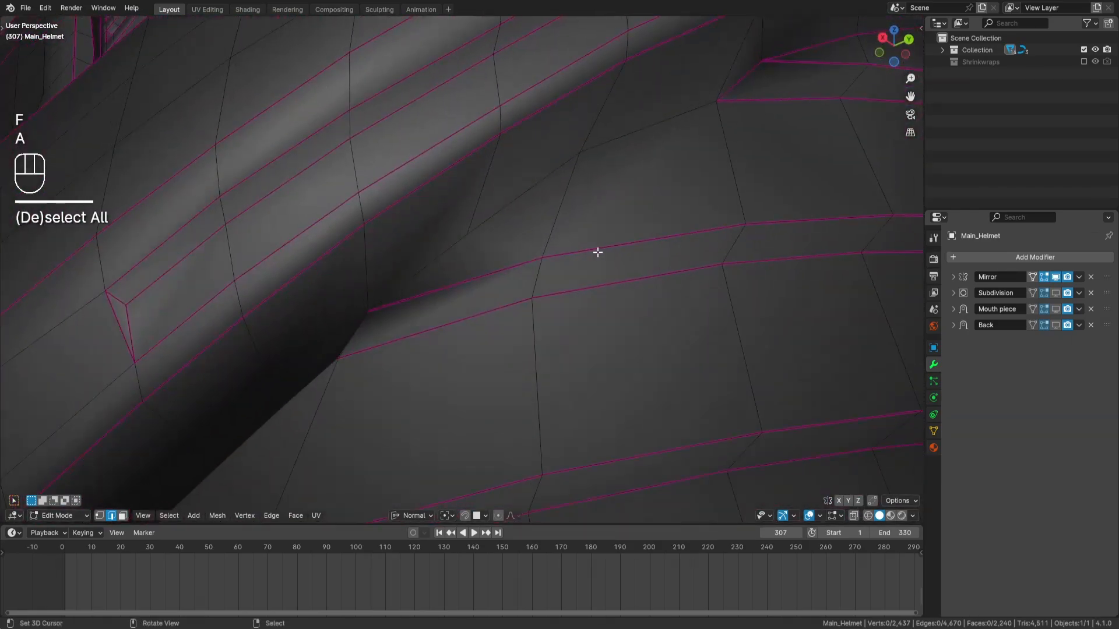
key(k)
click(542, 258)
key(space)
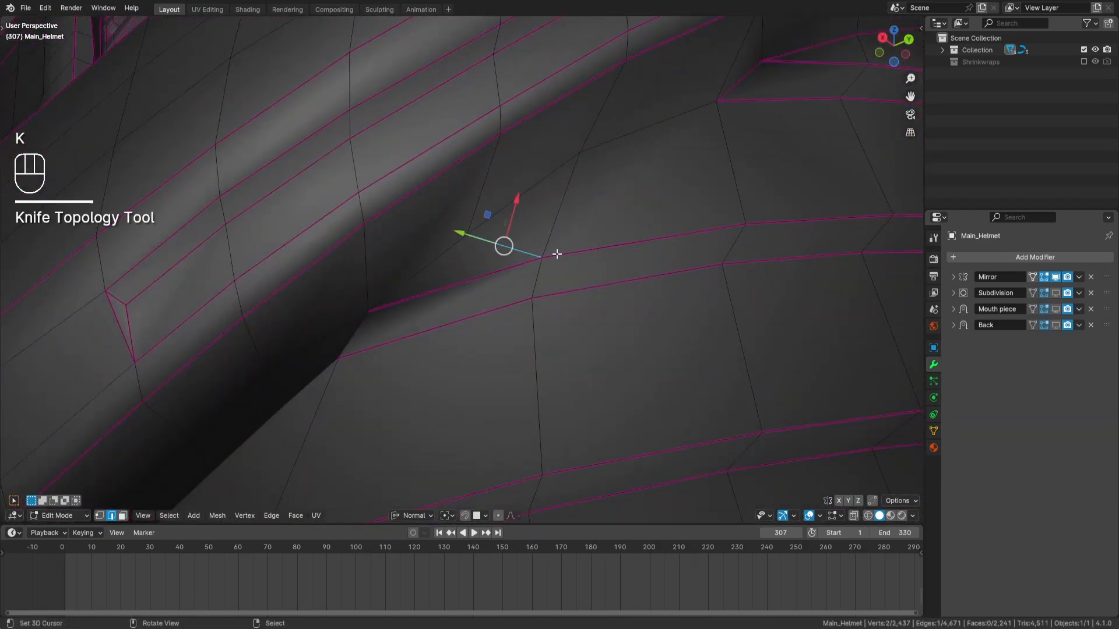
scroll(644, 229, down, 3)
key(a)
key(a)
Step: Set a crease of 0.55 on the edge path between the band and panel, from the middle rib's end to the upper rib's end
right_click(574, 190)
shift+middle_drag(412, 292, 530, 198)
ctrl+right_click(529, 198)
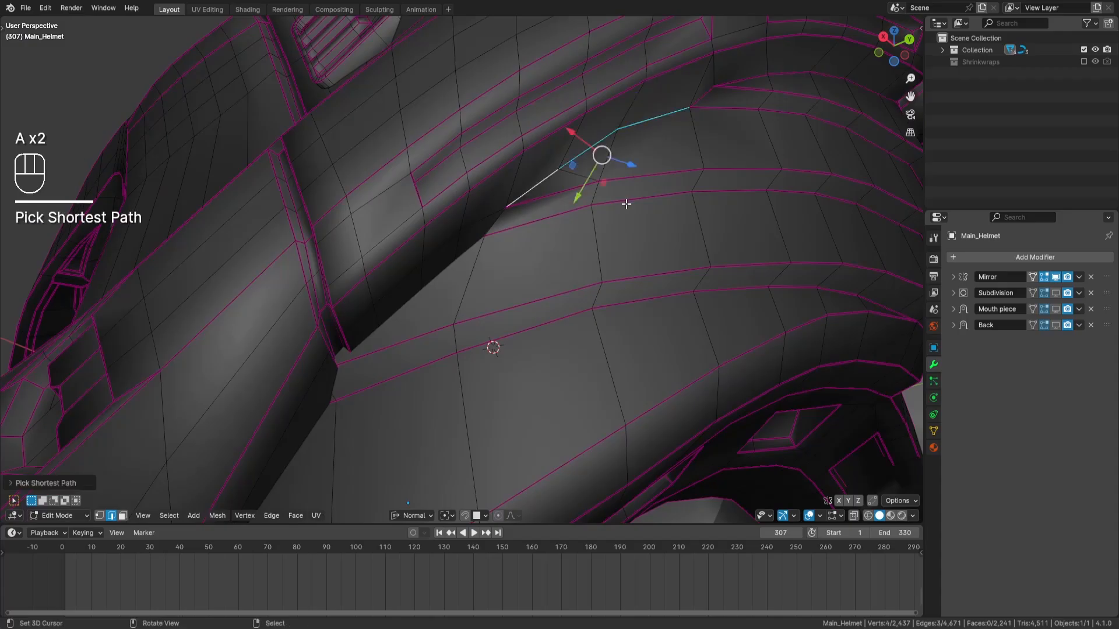
key(shift+e)
key(period)
key(KP_5)
key(KP_5)
key(Return)
key(a)
key(a)
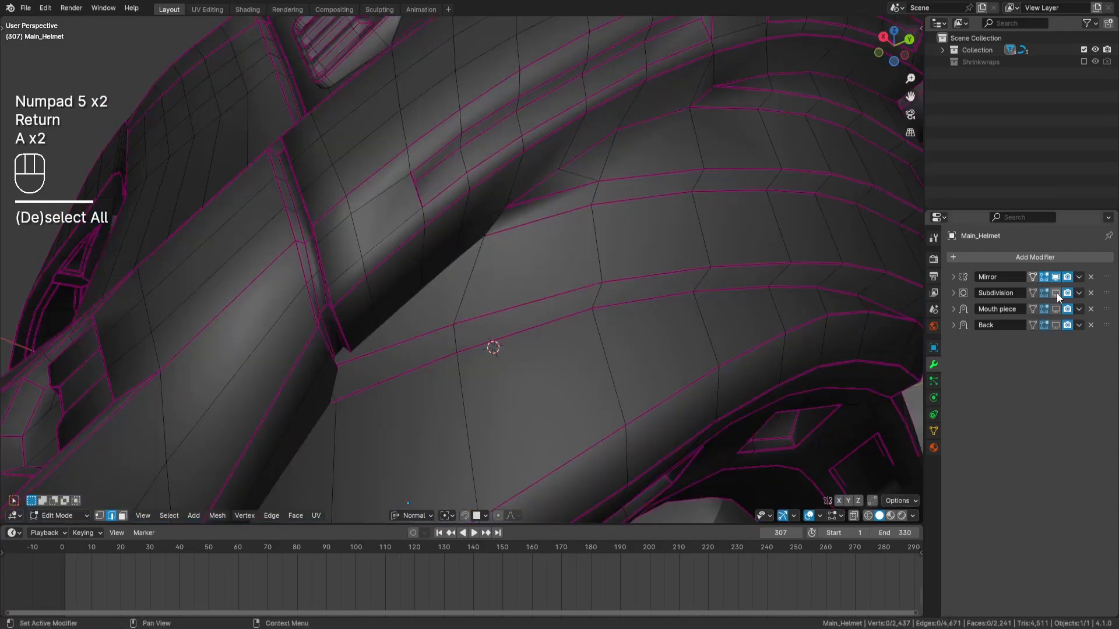
Step: Preview the band and ribbed panel with subdivision enabled and overlays hidden to examine the shading
shift+middle_drag(555, 258, 483, 302)
key(a)
key(a)
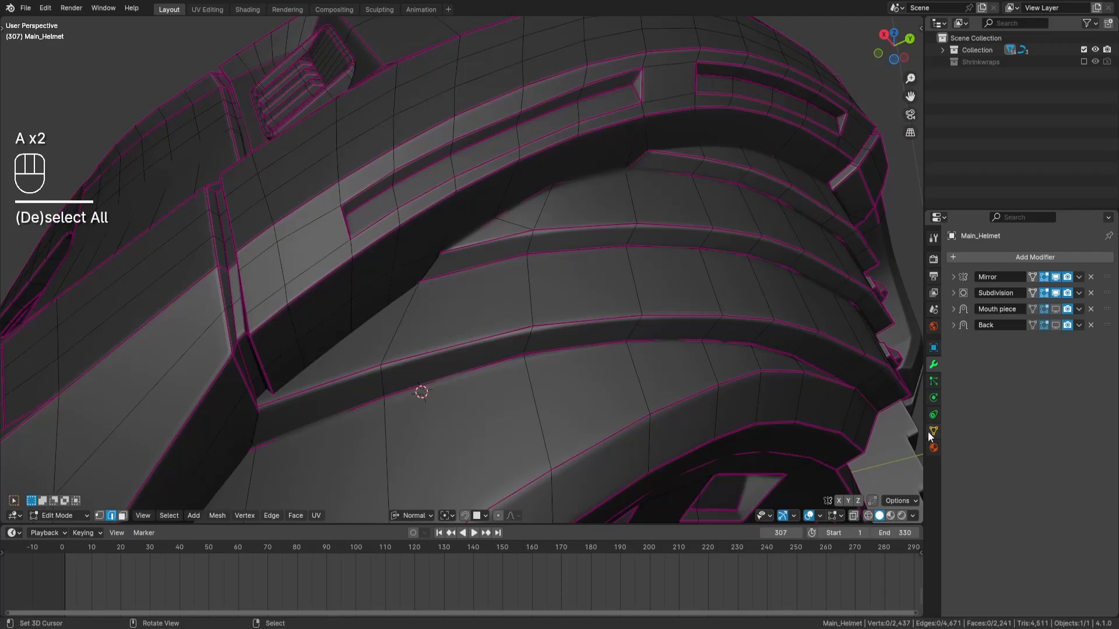
click(816, 518)
middle_drag(762, 361, 664, 393)
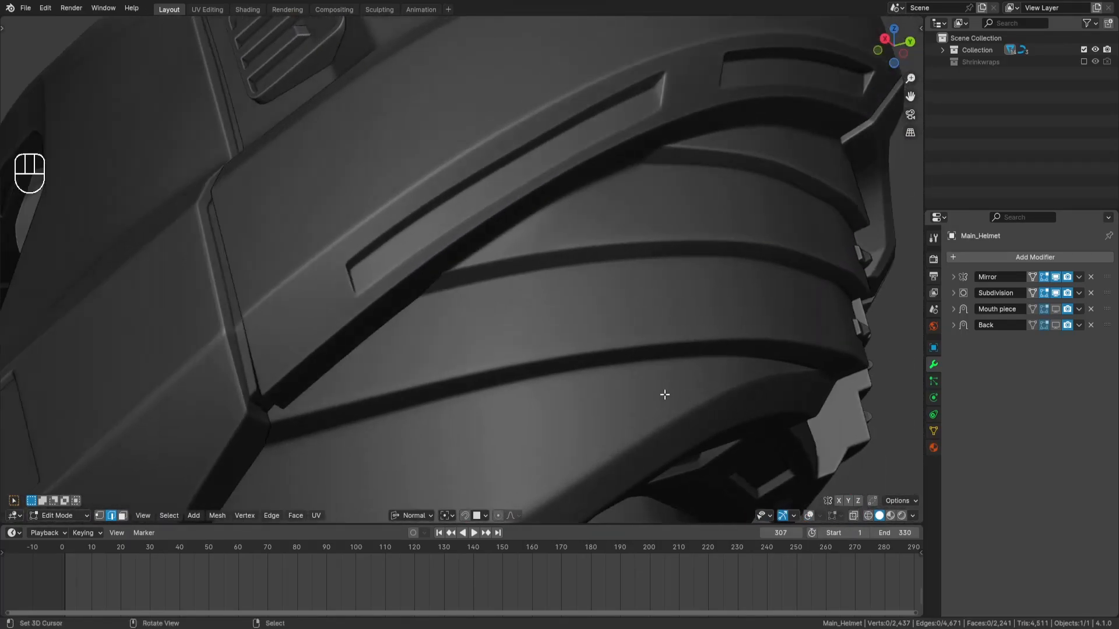
scroll(579, 251, up, 3)
Step: Dissolve the knife-cut edge between the band and the middle rib, check the subdivided shading, and clear the selection
click(809, 514)
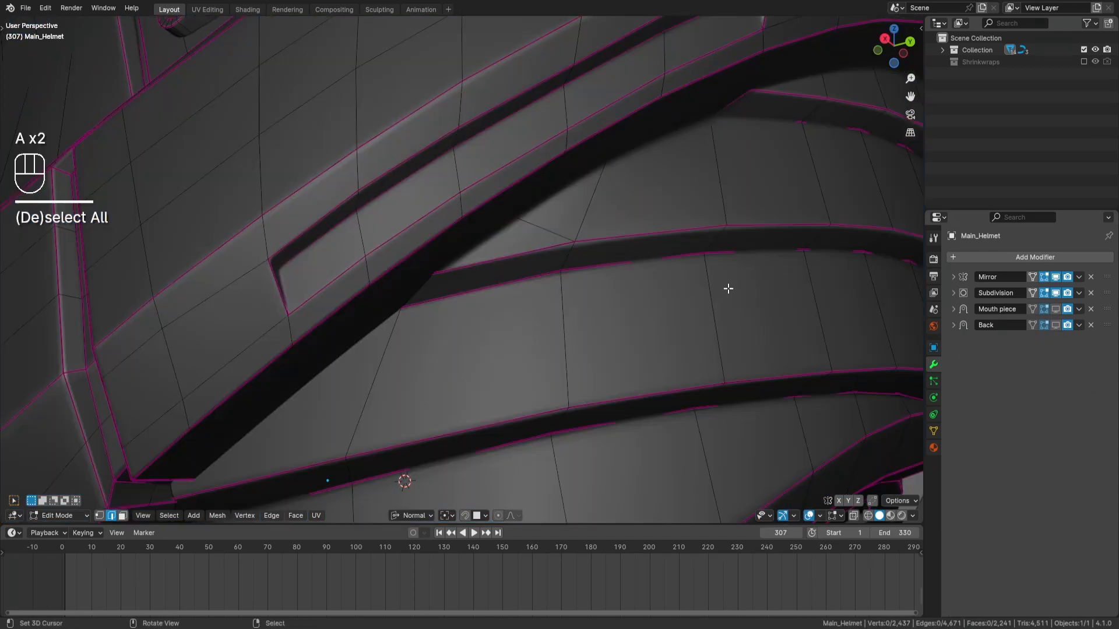
click(811, 516)
scroll(747, 303, up, 1)
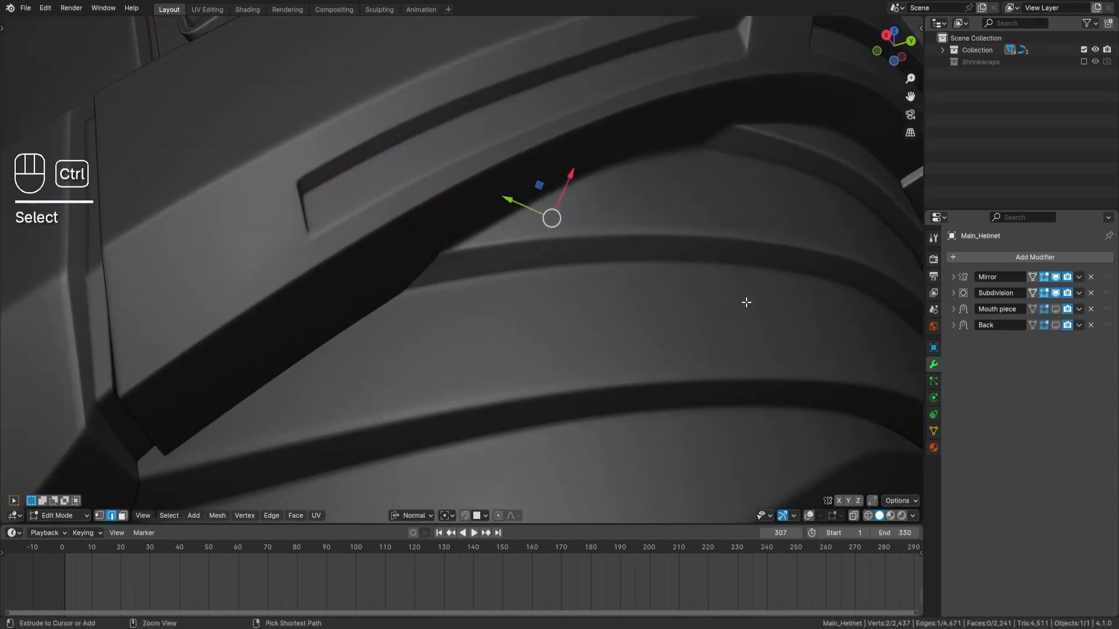
key(ctrl+x)
middle_drag(744, 303, 734, 289)
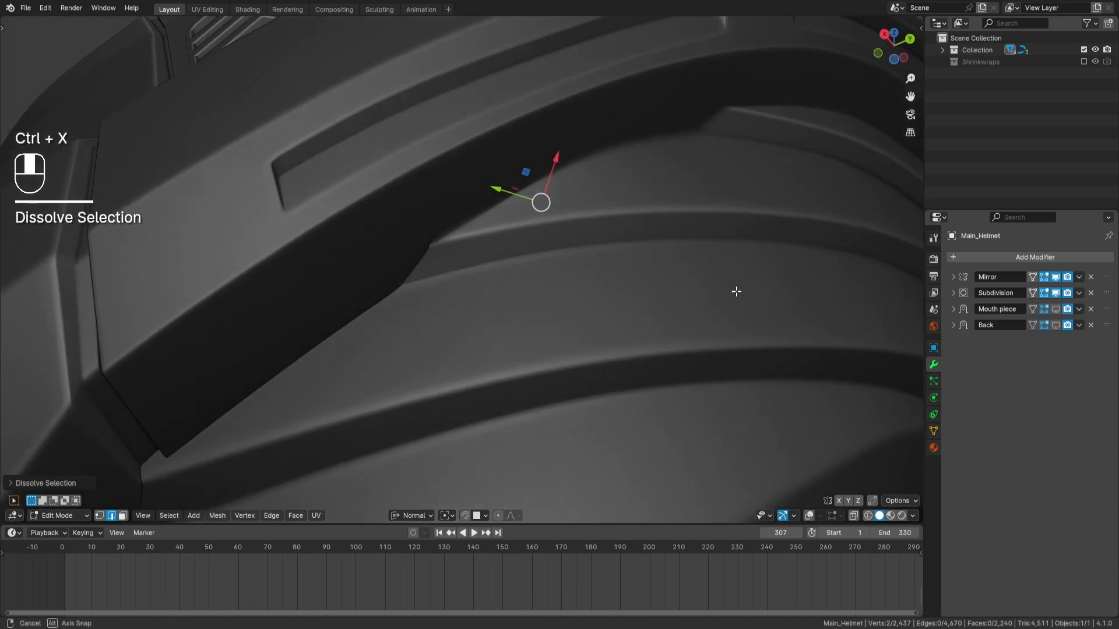
click(809, 516)
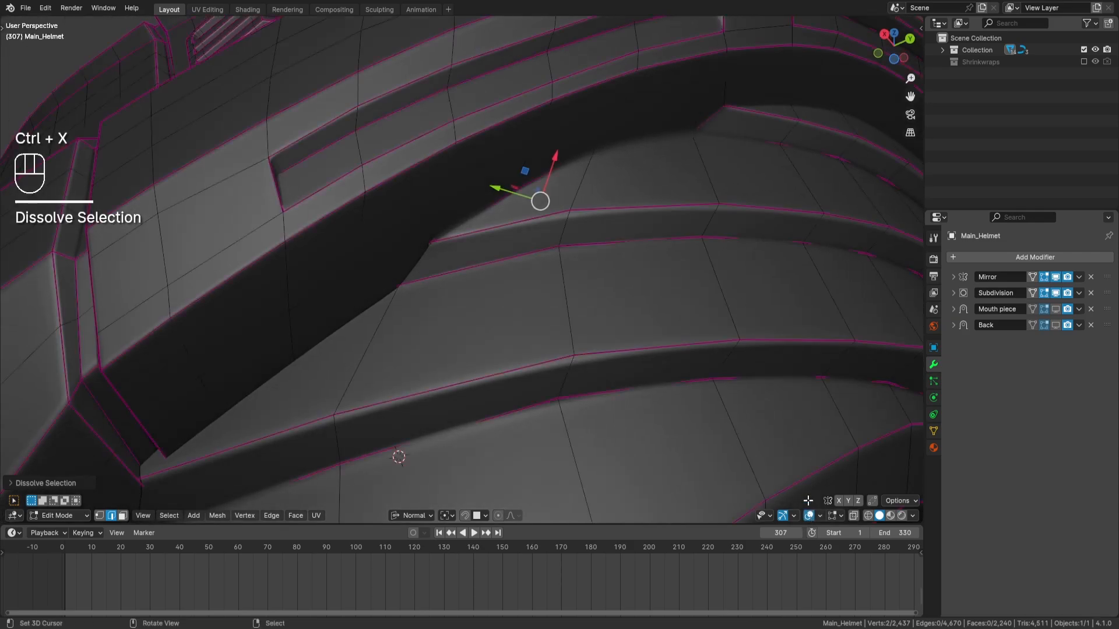
middle_drag(589, 179, 599, 198)
key(a)
key(a)
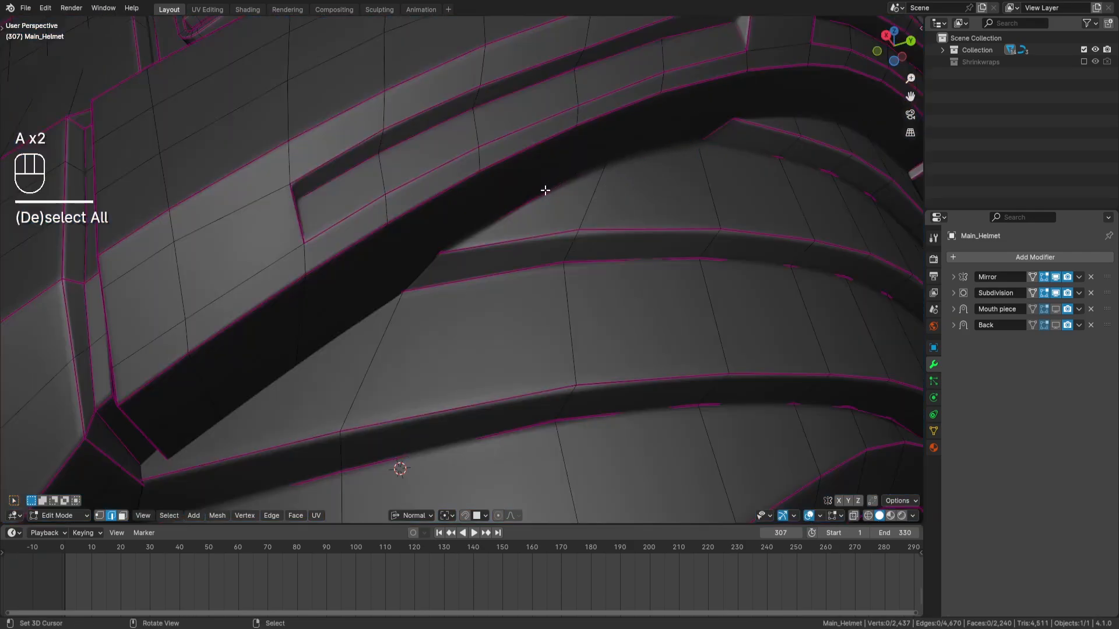
middle_drag(488, 233, 469, 182)
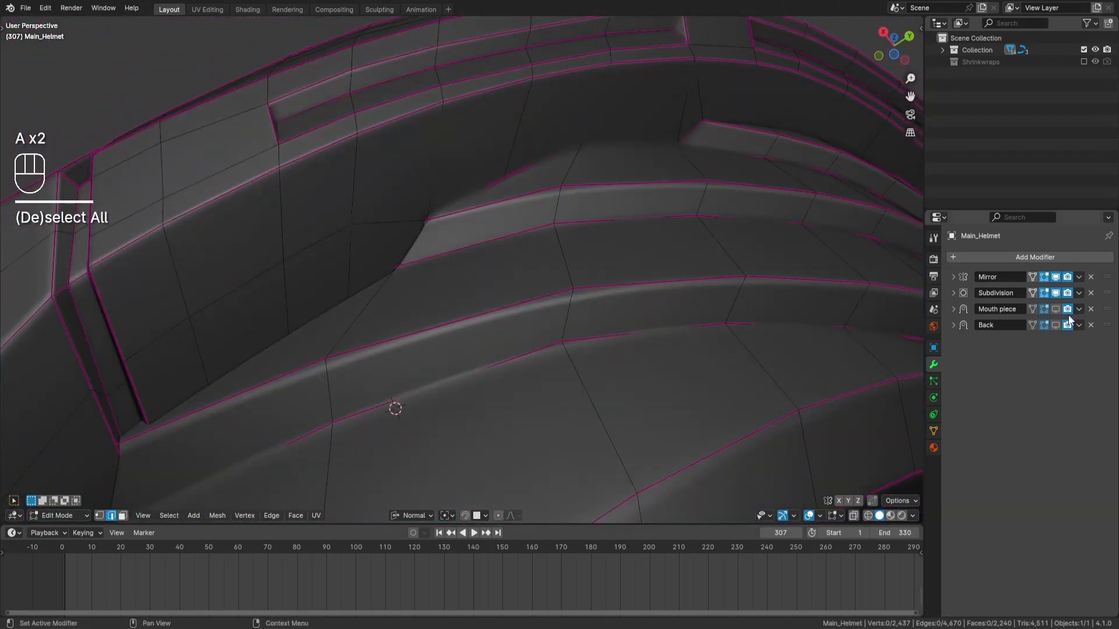
Step: Disable the subdivision preview in the viewport and examine the lower corner where the band meets the panel
click(1056, 293)
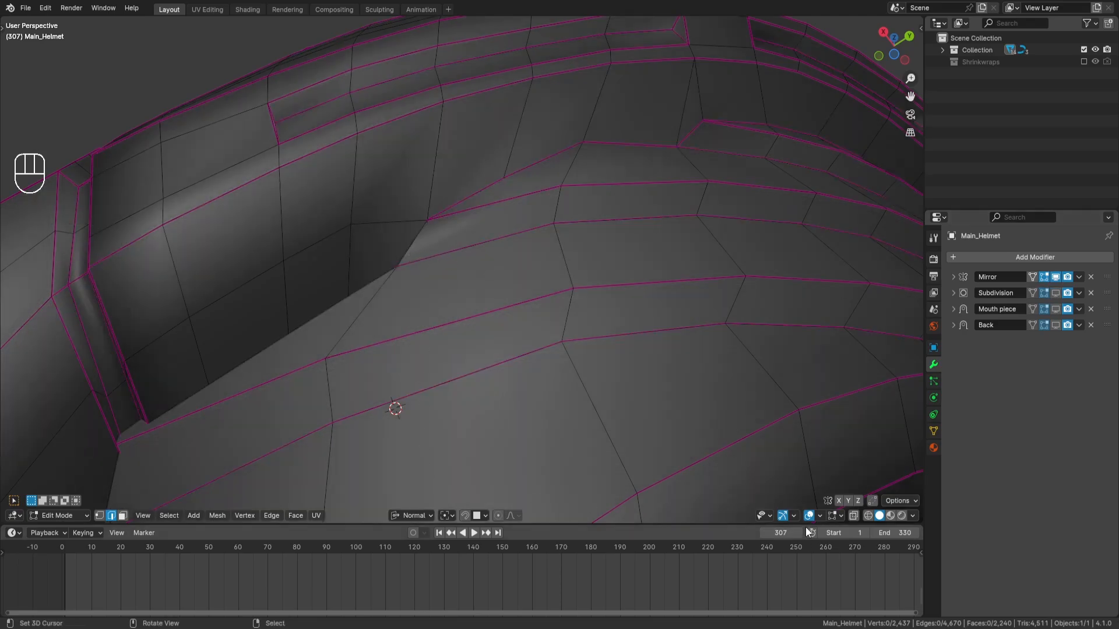
mouse_move(427, 290)
shift+middle_down()
mouse_move(598, 267)
mouse_move(543, 326)
mouse_move(560, 150)
shift+middle_up()
key(z)
key(z)
scroll(554, 192, down, 2)
middle_drag(551, 242, 519, 251)
mouse_move(530, 249)
shift+middle_down()
mouse_move(564, 238)
mouse_move(567, 277)
mouse_move(582, 257)
mouse_move(559, 270)
shift+middle_up()
scroll(564, 238, up, 1)
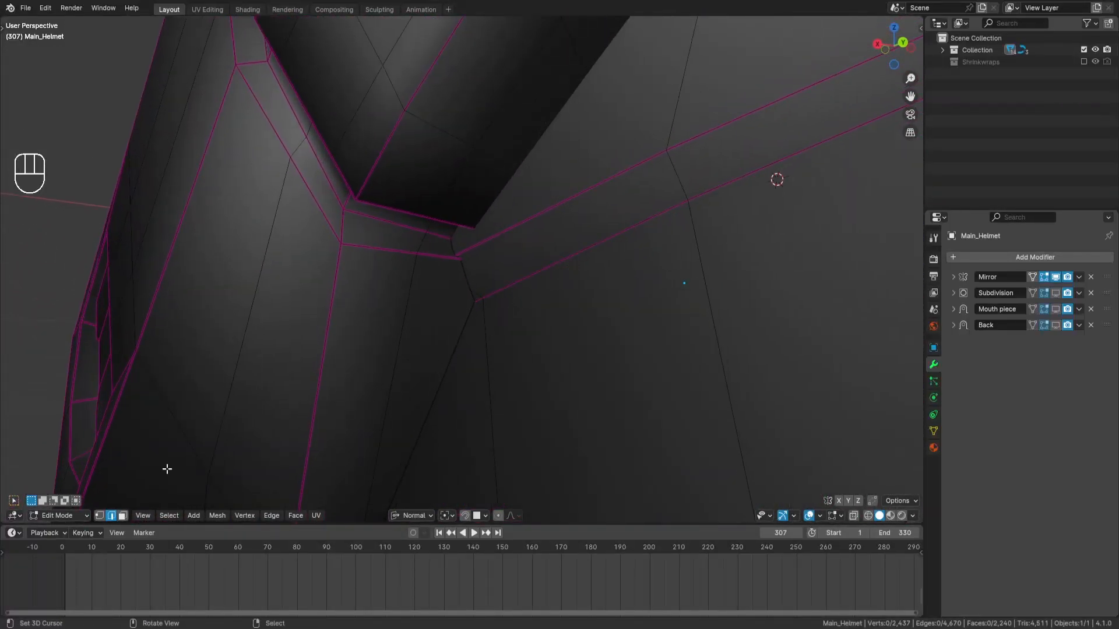
Step: Select the hidden vertex behind the lower corner where the band meets the panel, and set the transform orientation to Global
key(z)
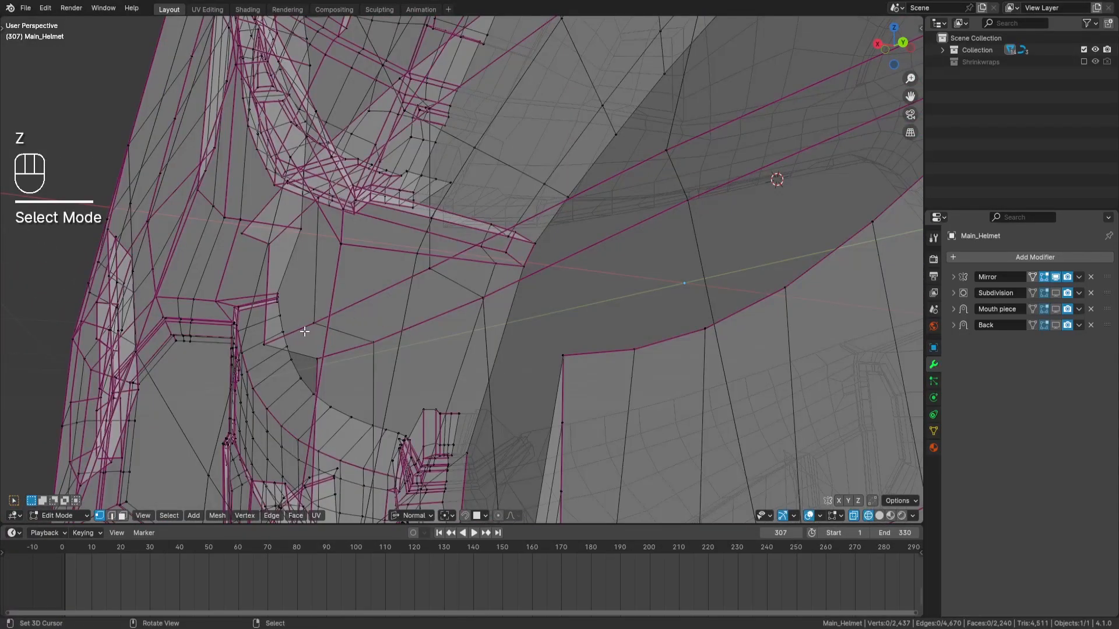
middle_drag(304, 331, 367, 324)
key(z)
key(z)
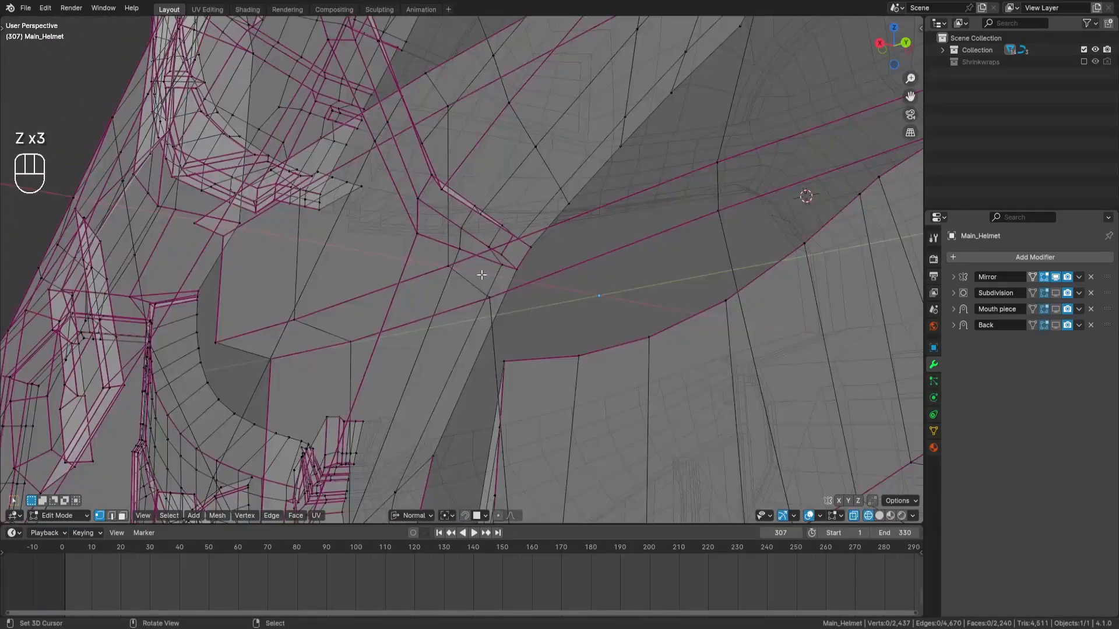
click(450, 263)
key(z)
scroll(554, 257, up, 6)
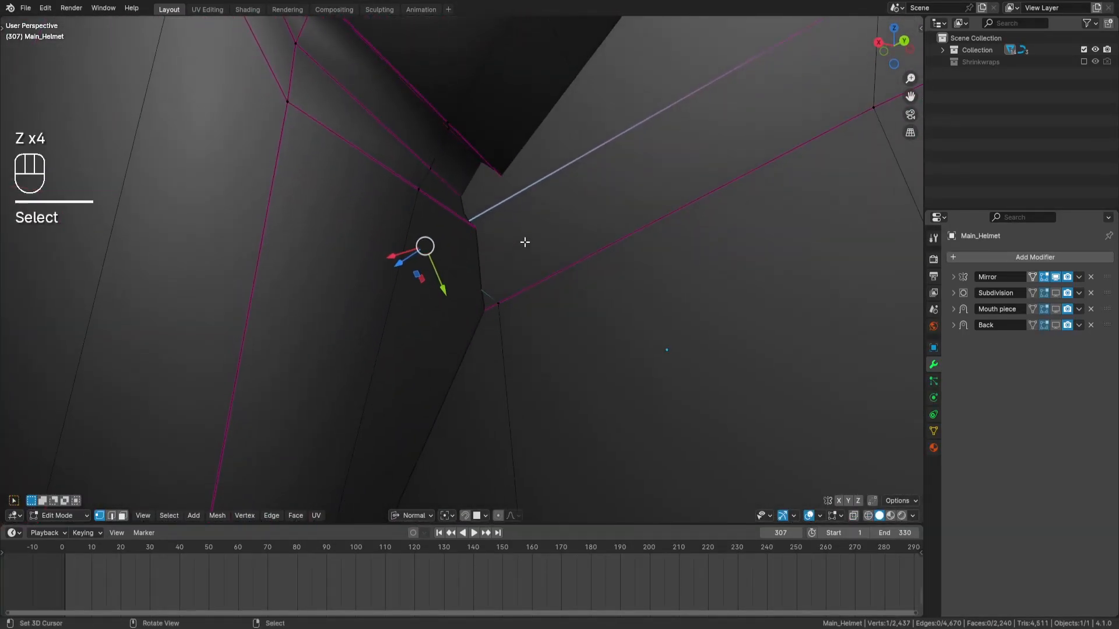
middle_drag(473, 221, 574, 219)
click(429, 516)
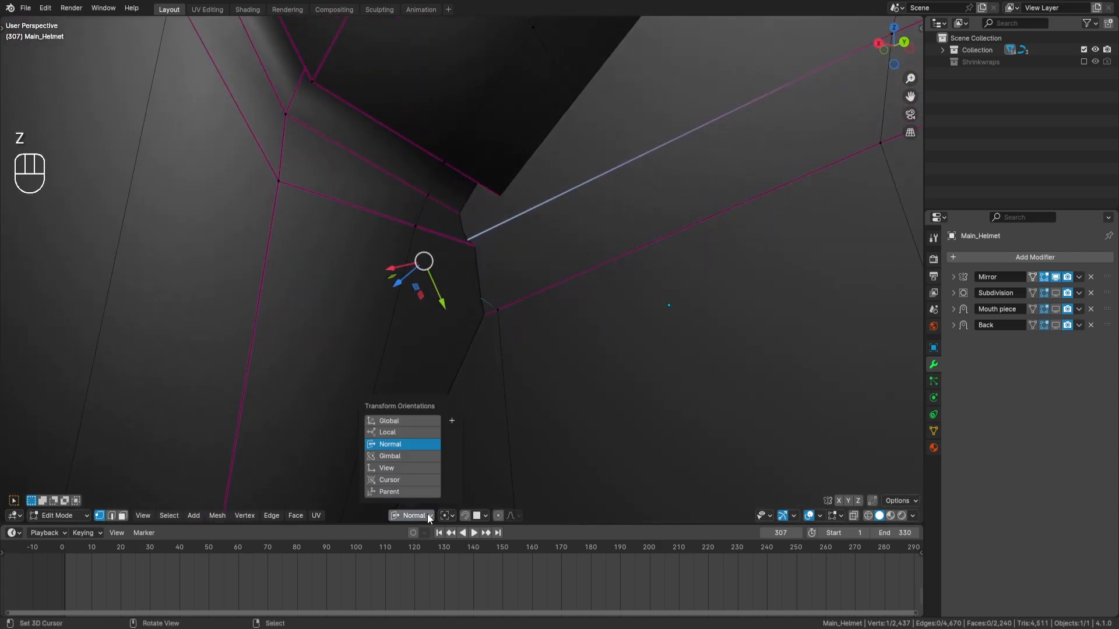
click(404, 420)
Step: Move the selected hidden corner vertex down along the global Z axis, toward the end of the creased rib edge
key(z)
key(z)
key(z)
key(z)
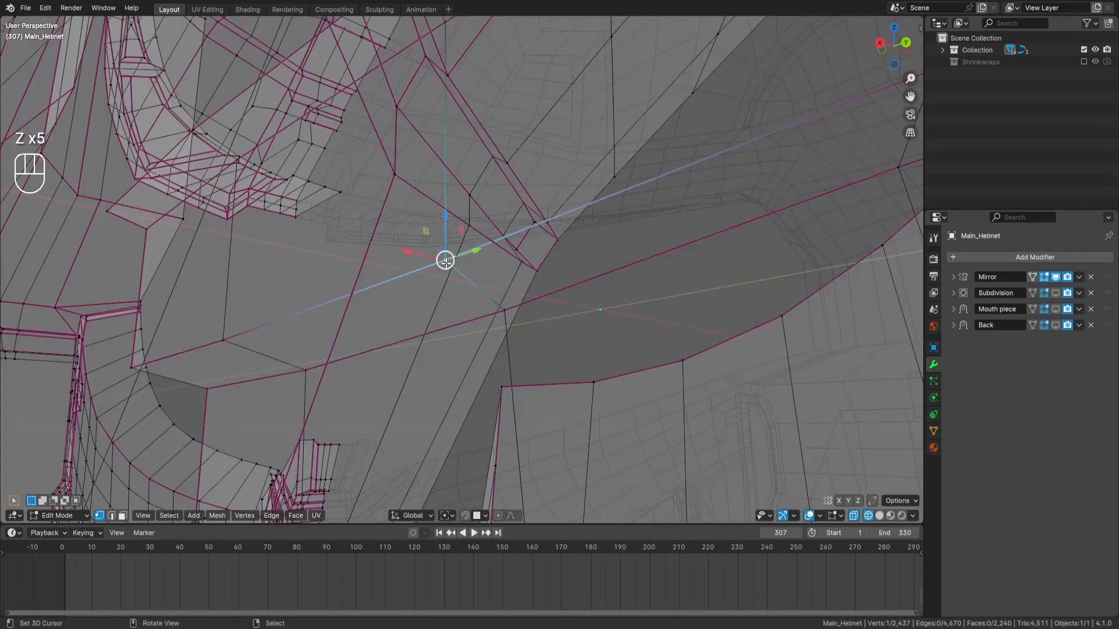
key(z)
middle_drag(464, 234, 449, 229)
drag(431, 216, 432, 274)
middle_drag(484, 230, 574, 242)
Step: Slide the hidden corner vertex along its creased rib edge by a factor of about 0.15, and clear the selection
key(g)
key(g)
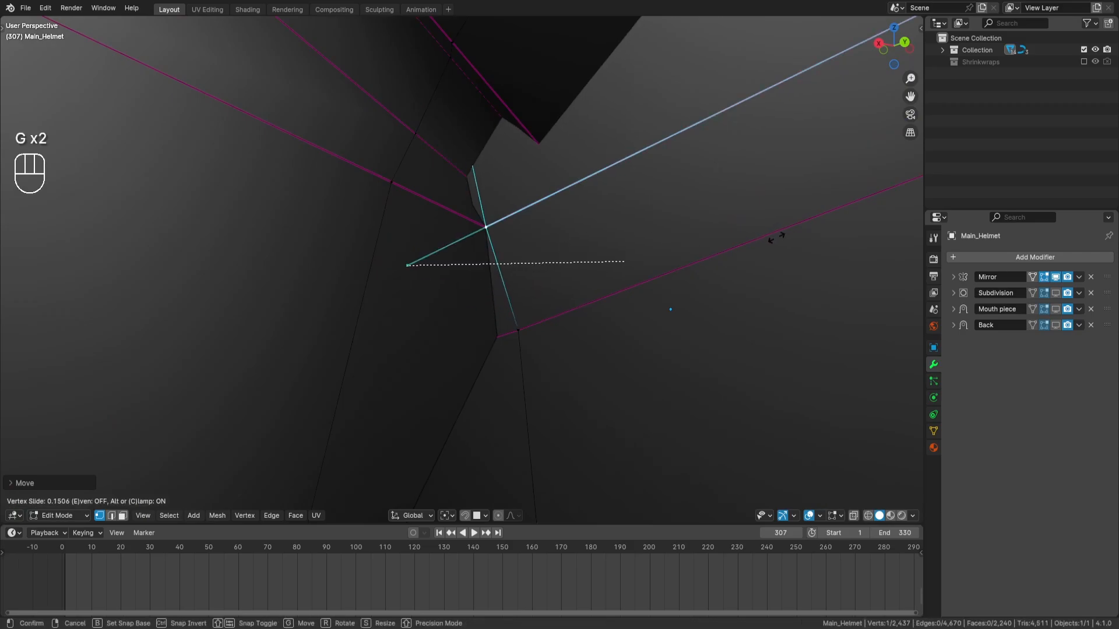
key(Return)
key(a)
key(a)
mouse_move(589, 233)
shift+middle_down()
mouse_move(602, 269)
mouse_move(674, 145)
mouse_move(597, 239)
mouse_move(607, 204)
shift+middle_up()
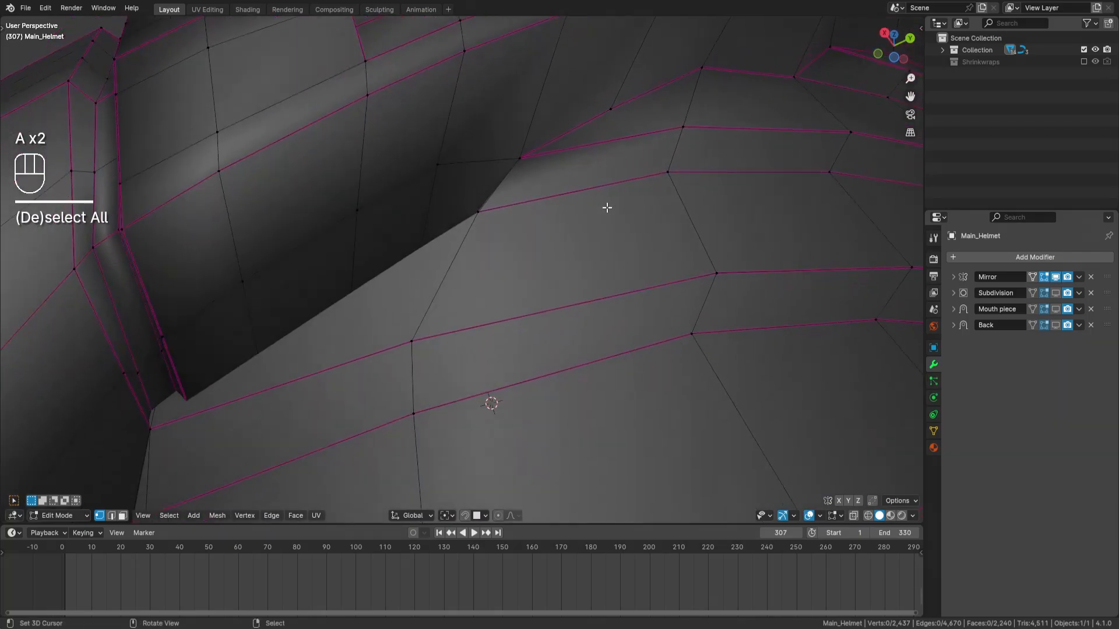
Step: Delete the stray corner vertex of the hidden panel face beneath the band, below the upper rib's end
key(z)
key(z)
key(z)
mouse_move(539, 228)
middle_down()
mouse_move(520, 230)
mouse_move(531, 231)
middle_up()
key(z)
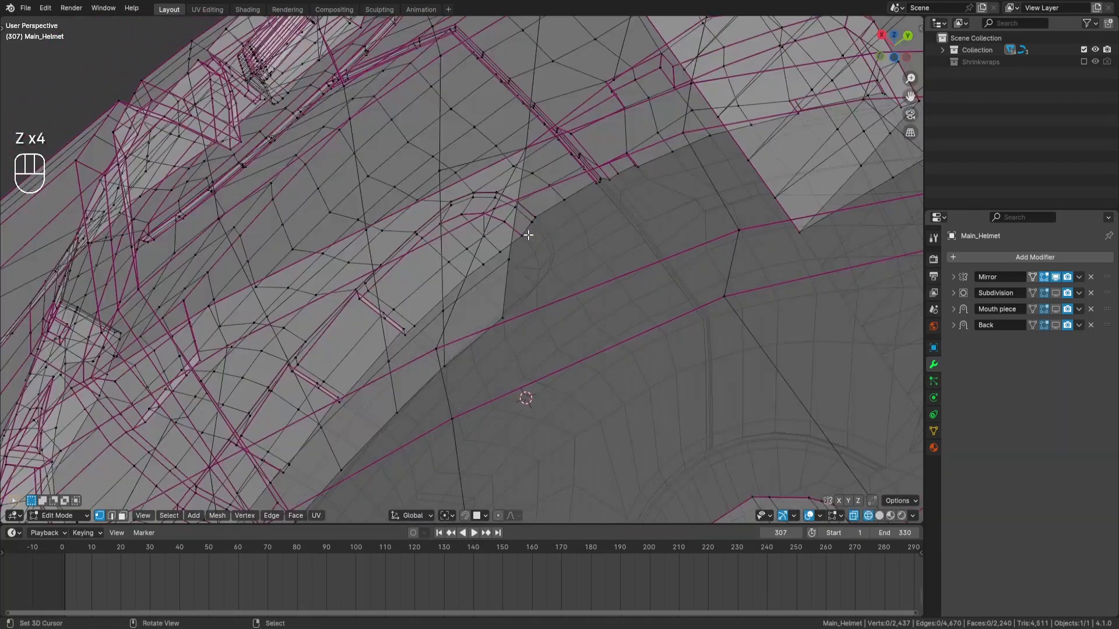
click(119, 518)
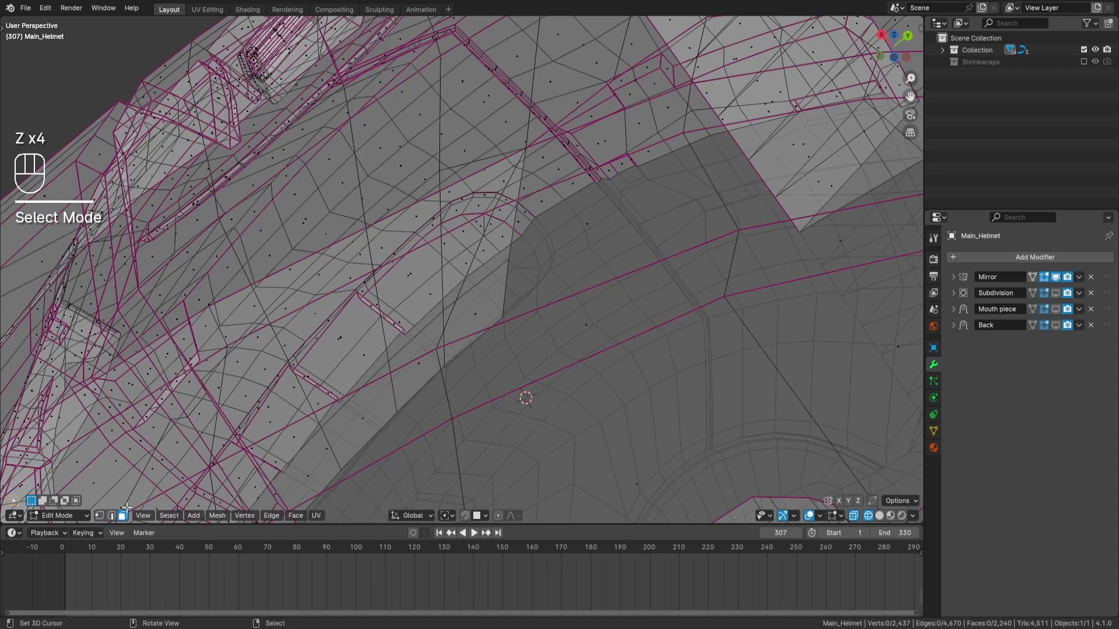
key(z)
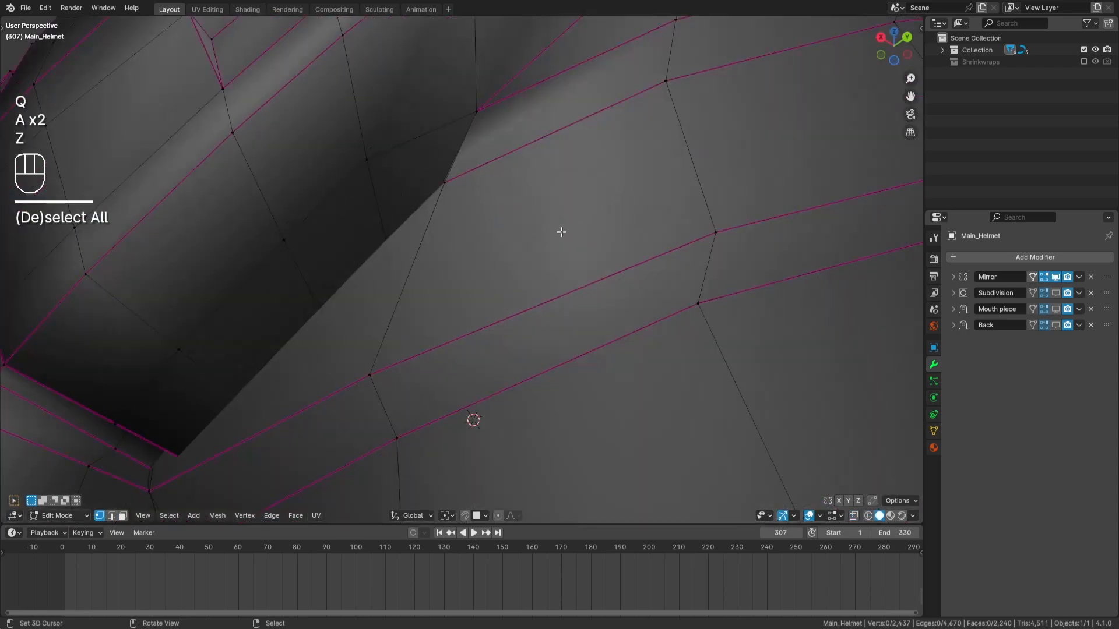
key(z)
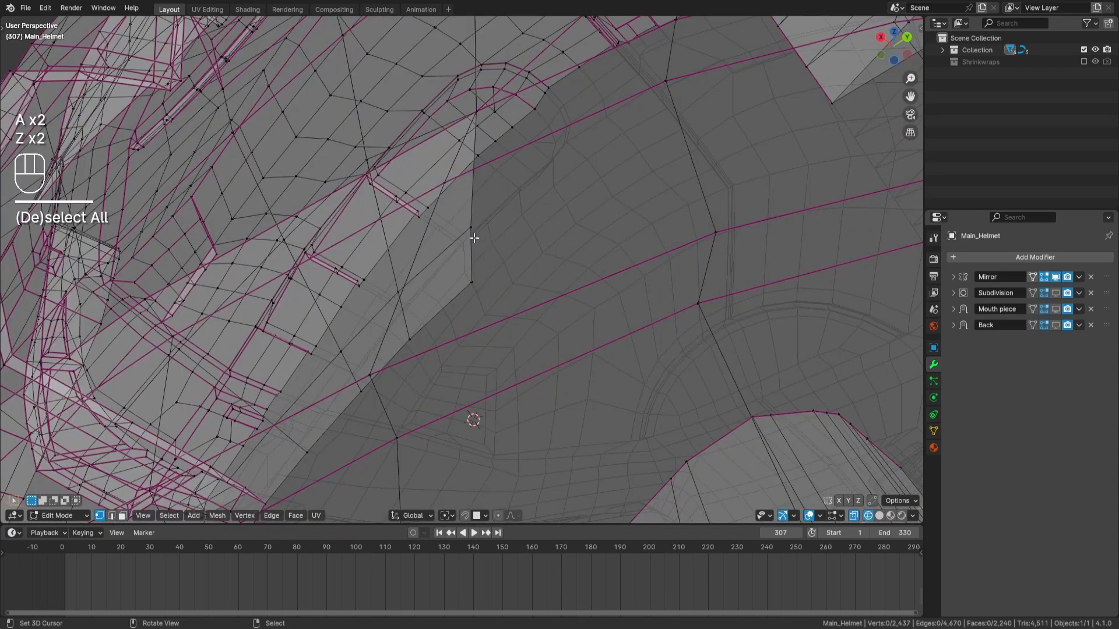
click(473, 227)
shift+click(481, 272)
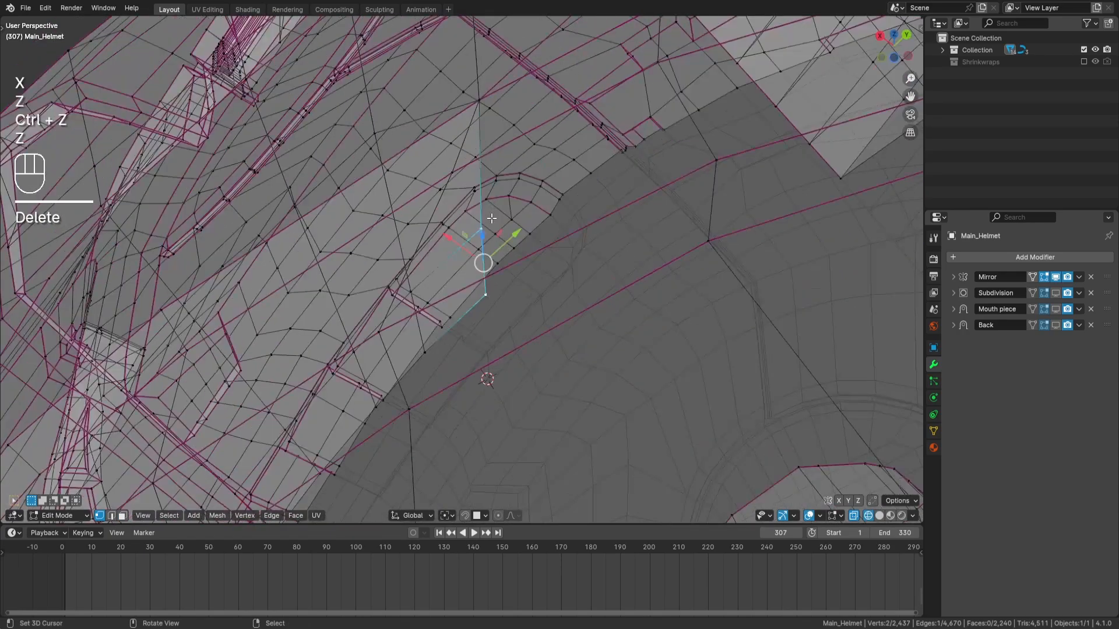
click(483, 257)
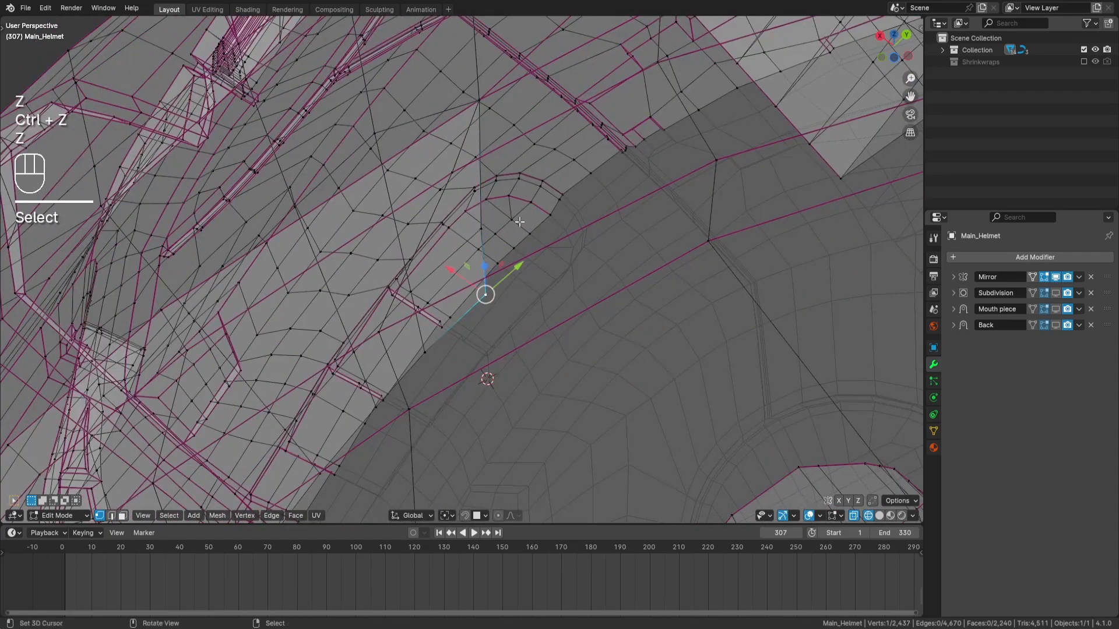
key(z)
key(x)
click(618, 209)
Step: Merge the leftover hidden vertex with the neighbouring vertex beside the band using At Last, and clear the selection
key(z)
mouse_move(521, 213)
shift+middle_down()
mouse_move(501, 187)
mouse_move(499, 222)
shift+middle_up()
right_click(495, 215)
key(z)
shift+right_click(466, 157)
key(q)
mouse_move(570, 150)
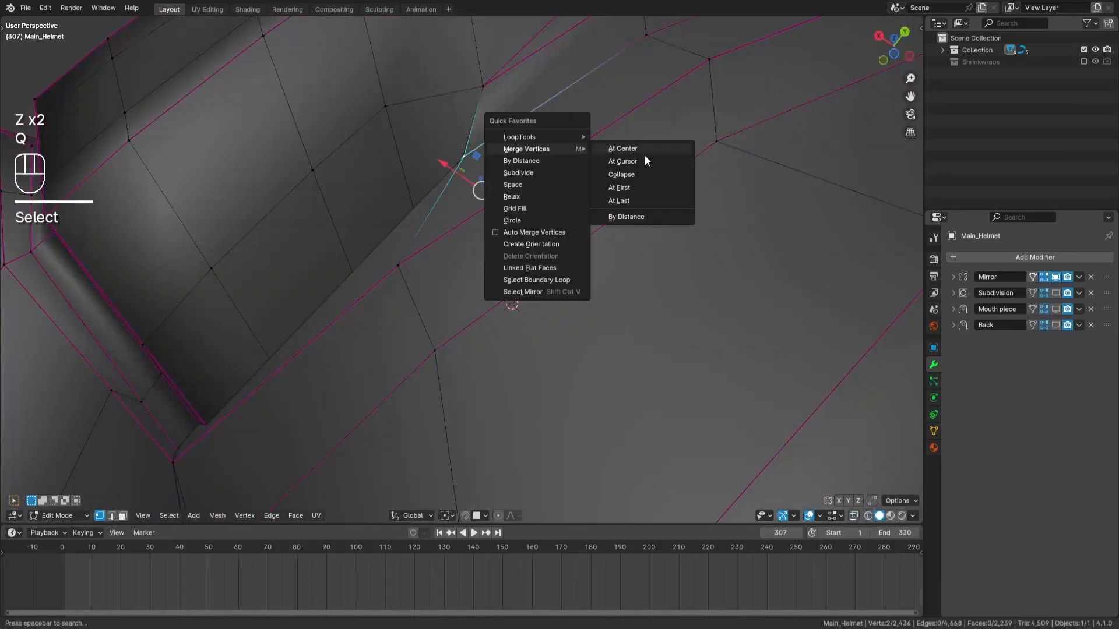
click(618, 199)
key(a)
shift+middle_drag(510, 144, 562, 200)
key(a)
shift+middle_drag(521, 238, 530, 155)
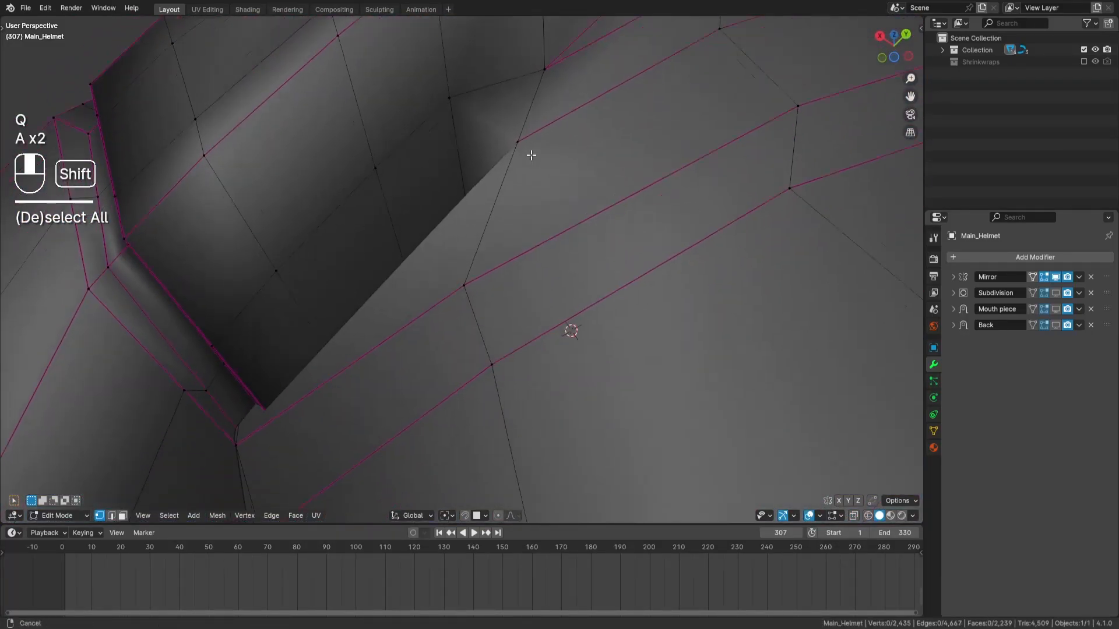
Step: Knife-cut an edge from the panel vertex at the band across the ribs to the recess's upper corner
scroll(534, 274, down, 5)
shift+middle_drag(534, 274, 489, 219)
key(k)
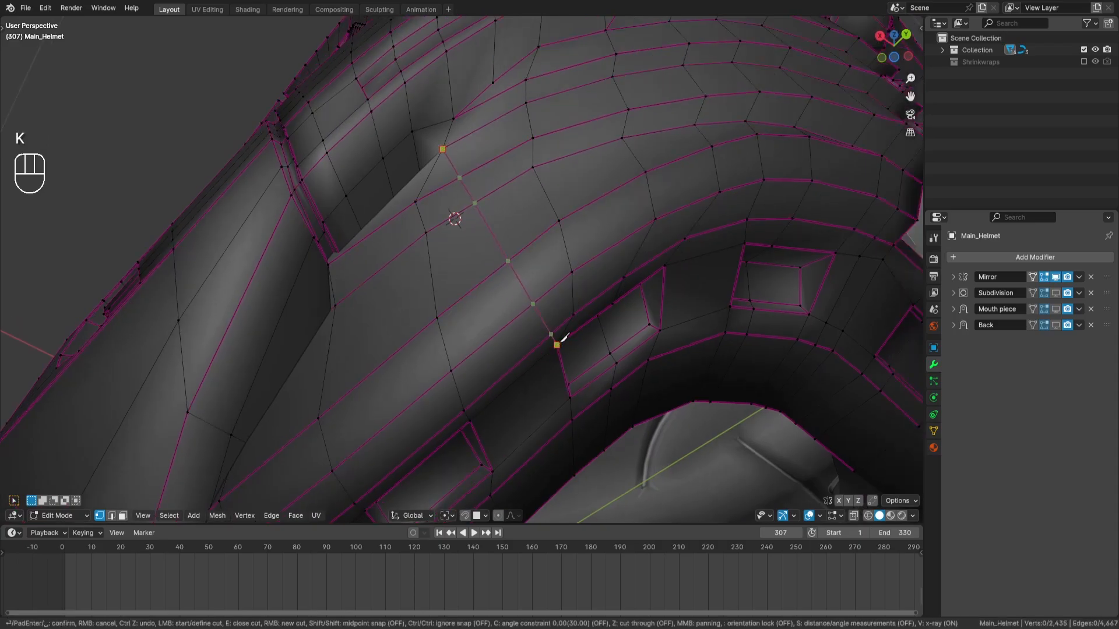
key(Return)
middle_drag(500, 354, 545, 274)
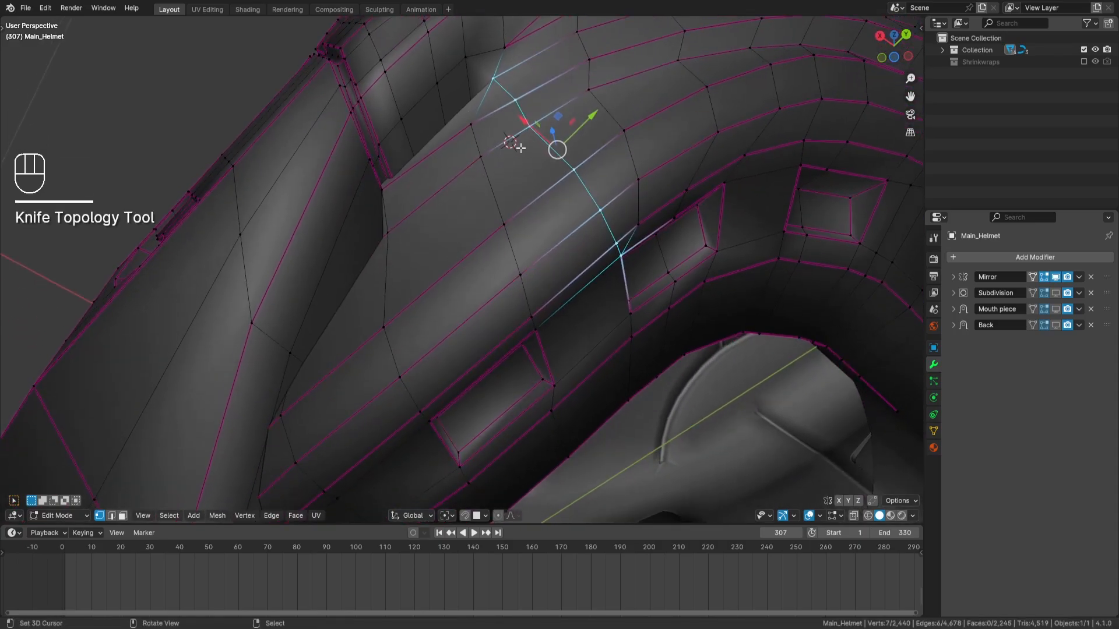
Step: Slide the panel's hidden vertex at the band's lower edge along its connecting edge by about 0.45, and clear the selection
mouse_move(521, 148)
middle_down()
mouse_move(527, 158)
mouse_move(478, 166)
mouse_move(470, 188)
mouse_move(489, 253)
mouse_move(533, 262)
middle_up()
key(z)
key(shift+z)
scroll(470, 188, up, 1)
key(z)
scroll(489, 252, up, 2)
key(z)
right_click(466, 229)
key(z)
key(KP_1)
key(g)
key(g)
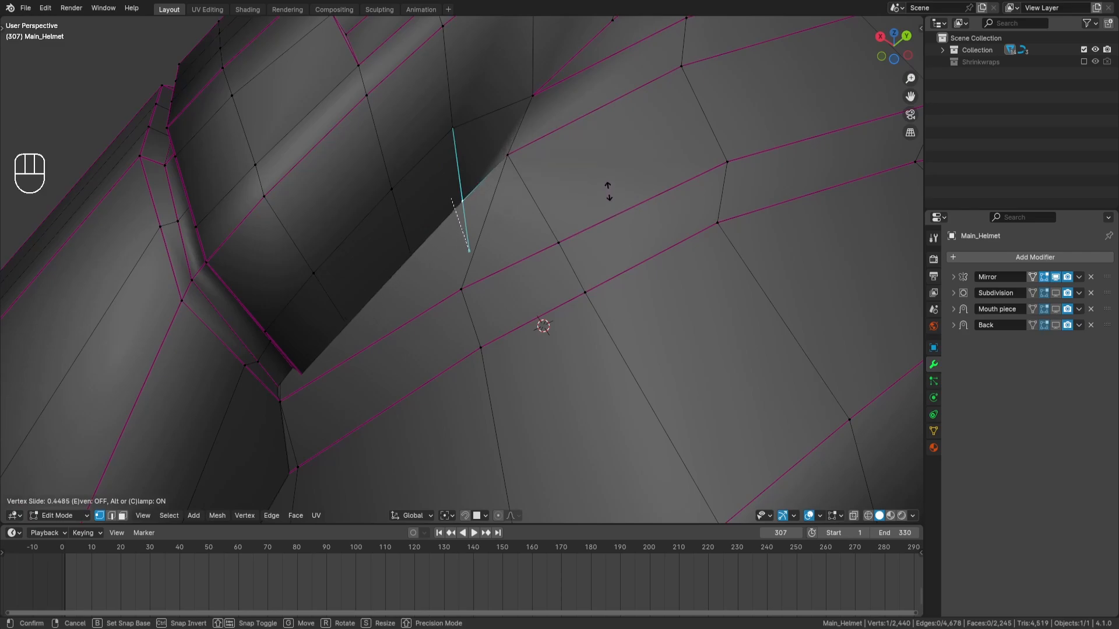
key(Up)
key(Return)
key(a)
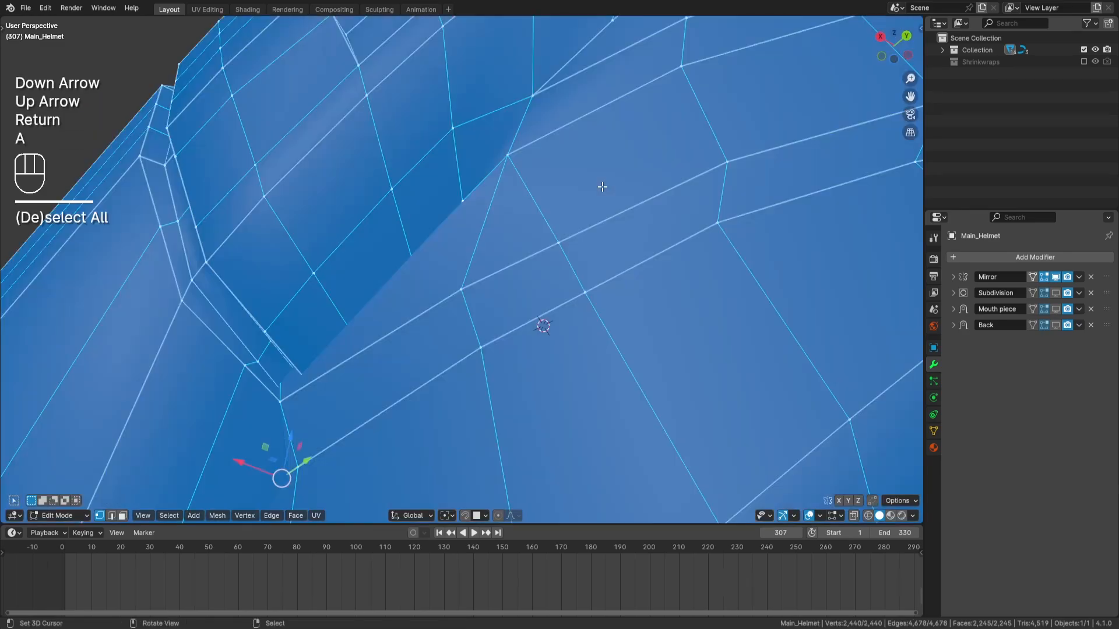
key(a)
middle_drag(520, 213, 519, 172)
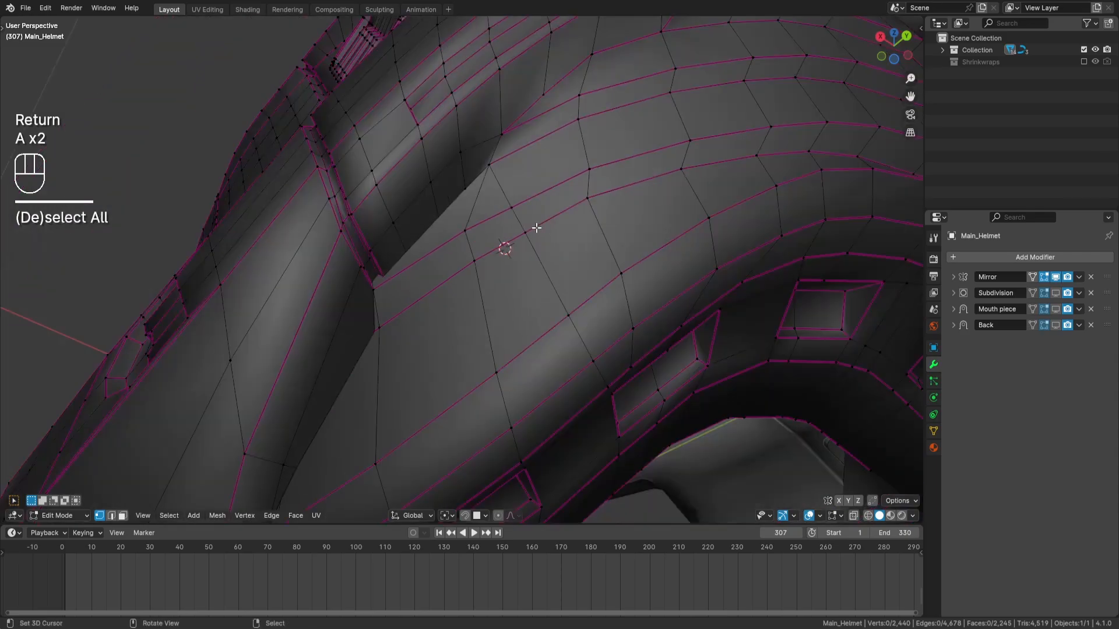
Step: Try a centred loop cut down the whole ribbed panel next to its lower corner with the band
scroll(493, 225, up, 2)
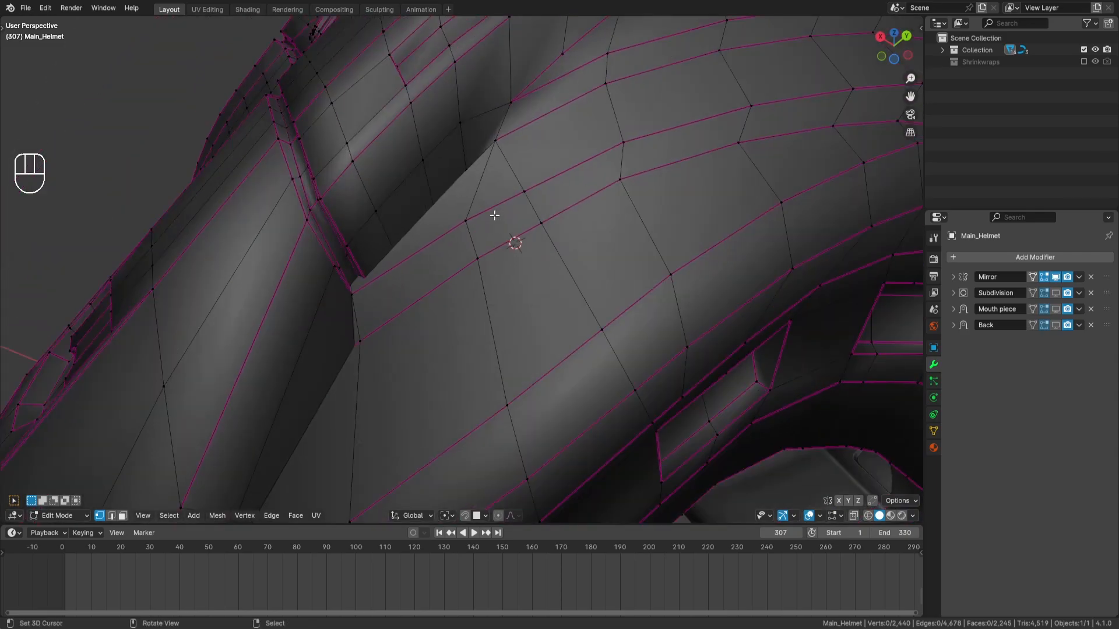
mouse_move(506, 173)
shift+middle_down()
mouse_move(505, 198)
mouse_move(527, 194)
mouse_move(543, 214)
shift+middle_up()
key(k)
key(z)
key(z)
key(z)
middle_drag(572, 253, 572, 262)
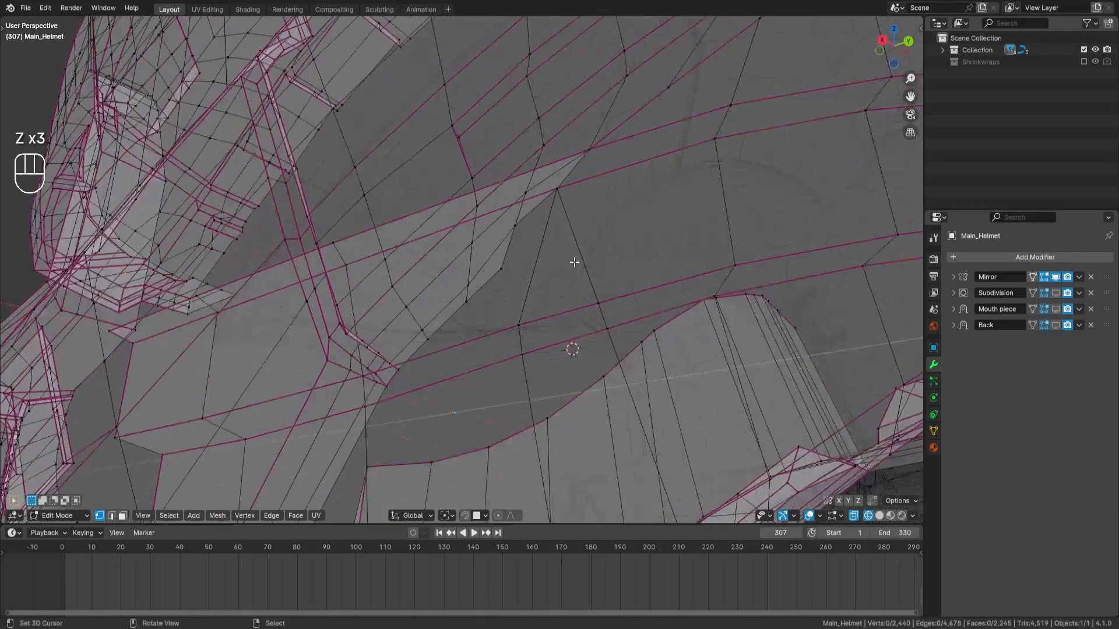
key(z)
key(ctrl+r)
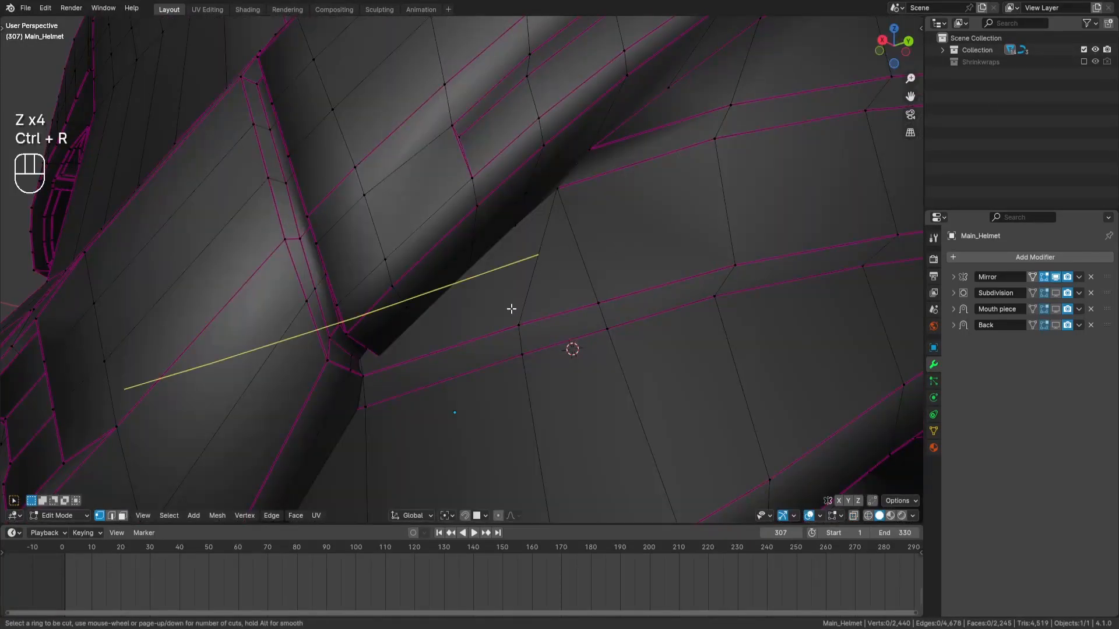
click(498, 324)
right_click(498, 325)
scroll(550, 292, down, 5)
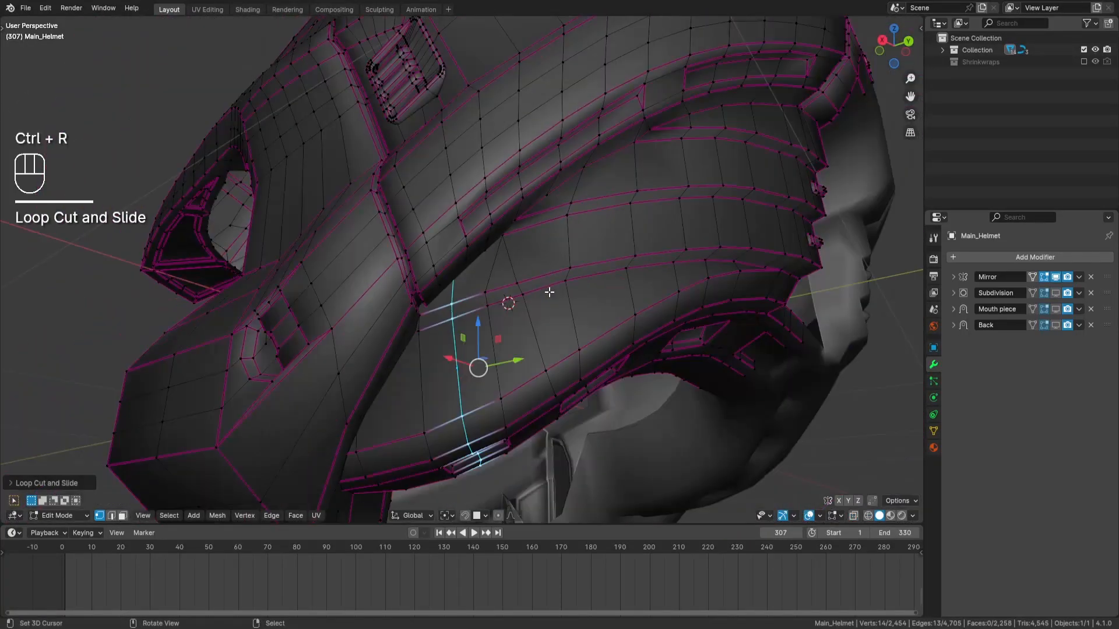
key(ctrl+z)
Step: Hide the narrow rib face beside the lower corner and add a centred loop cut across the panel face above it
click(122, 515)
scroll(482, 306, up, 5)
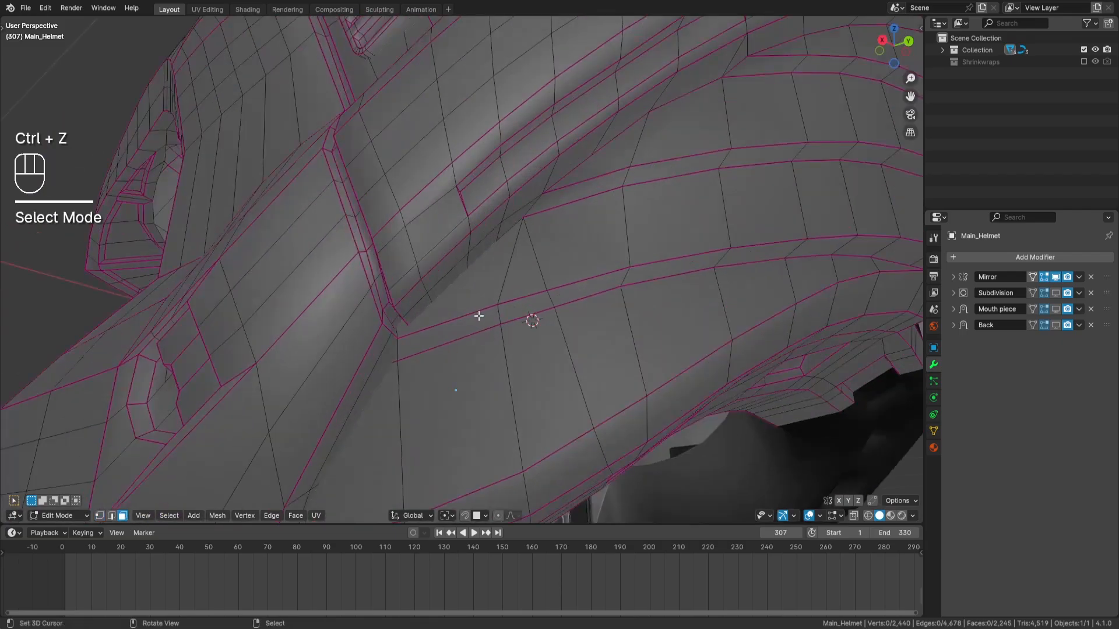
click(479, 313)
key(h)
key(ctrl+r)
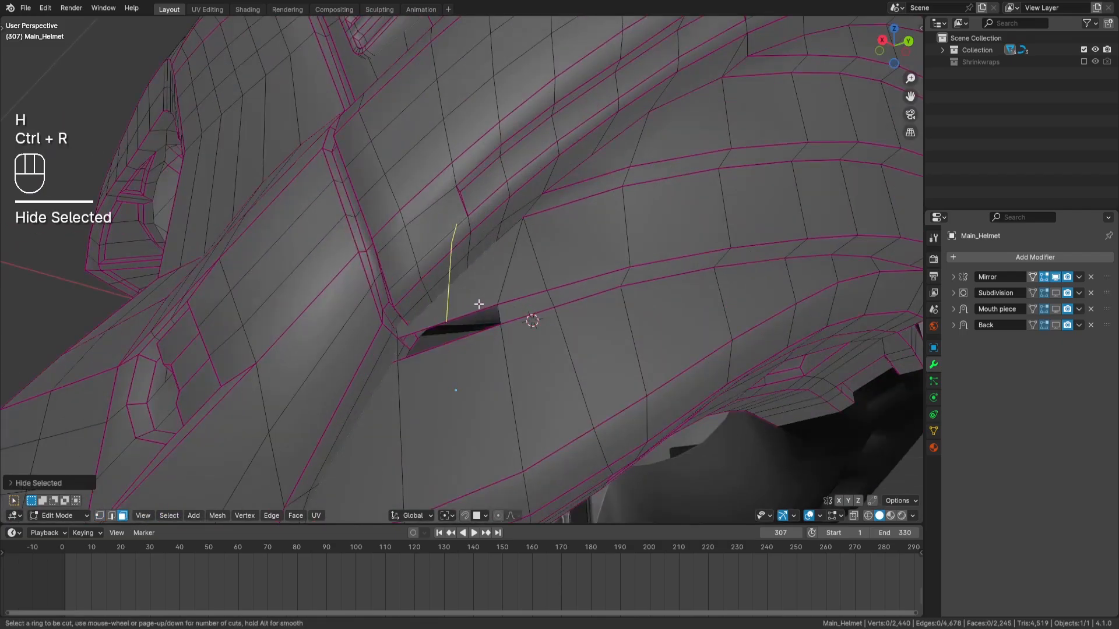
click(479, 305)
right_click(479, 305)
Step: Merge the new loop's lower end vertex into the neighbouring panel vertex on the rib edge using At Last
click(101, 517)
key(z)
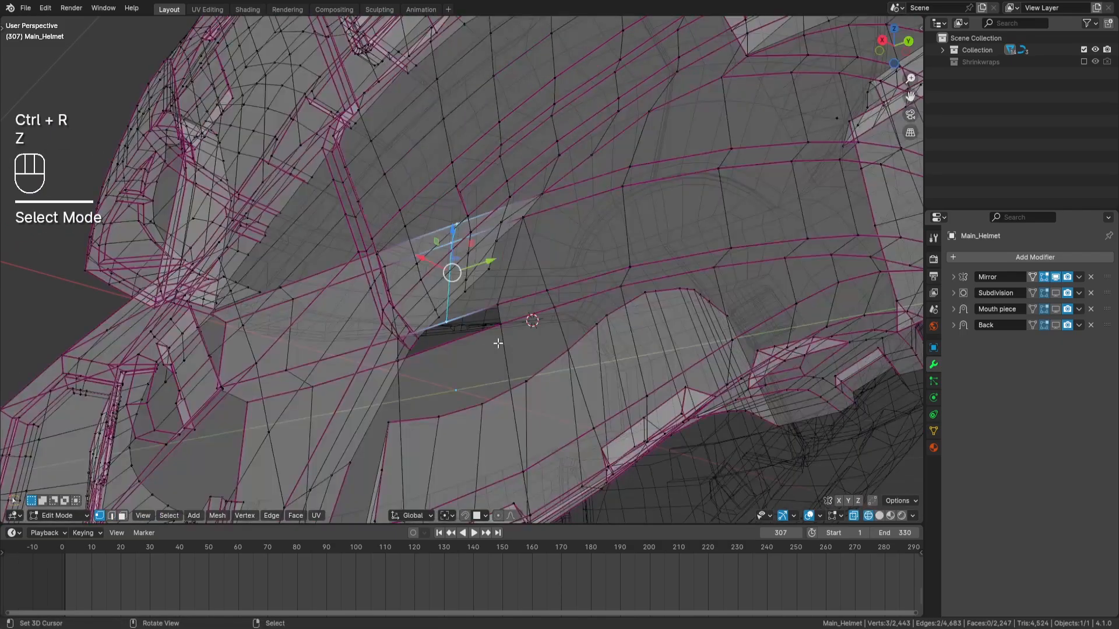
right_click(450, 320)
shift+right_click(499, 305)
key(z)
key(q)
mouse_move(657, 273)
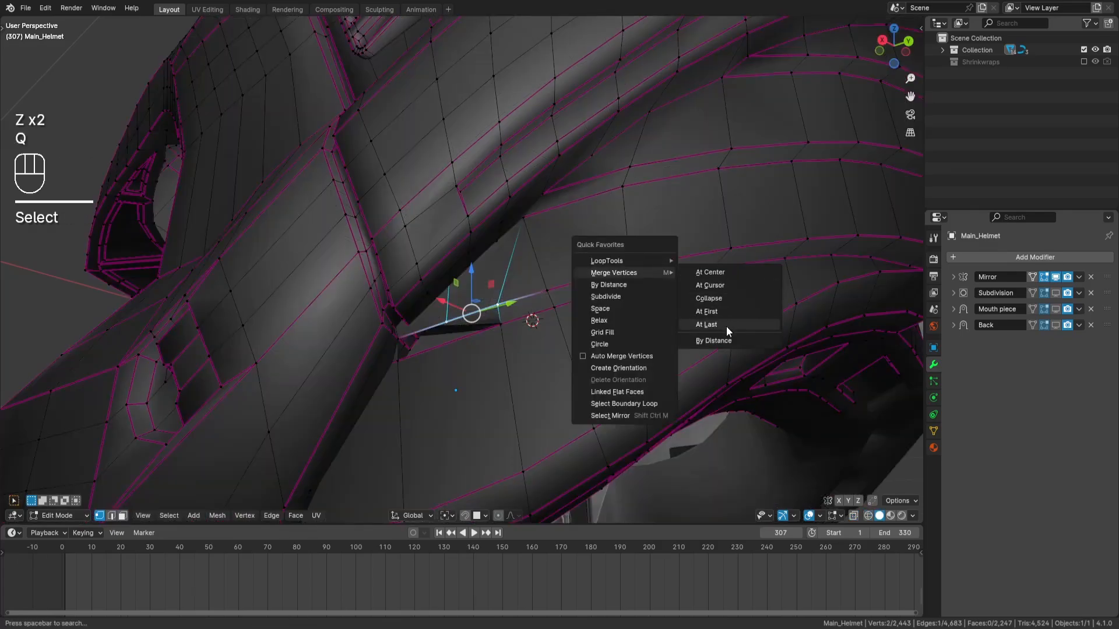
click(706, 325)
Step: Merge the new loop's hidden middle vertex into the adjacent vertex beneath the band using At Last, and clear the selection
middle_drag(697, 285, 690, 250)
key(z)
middle_drag(448, 186, 521, 198)
right_click(465, 200)
key(z)
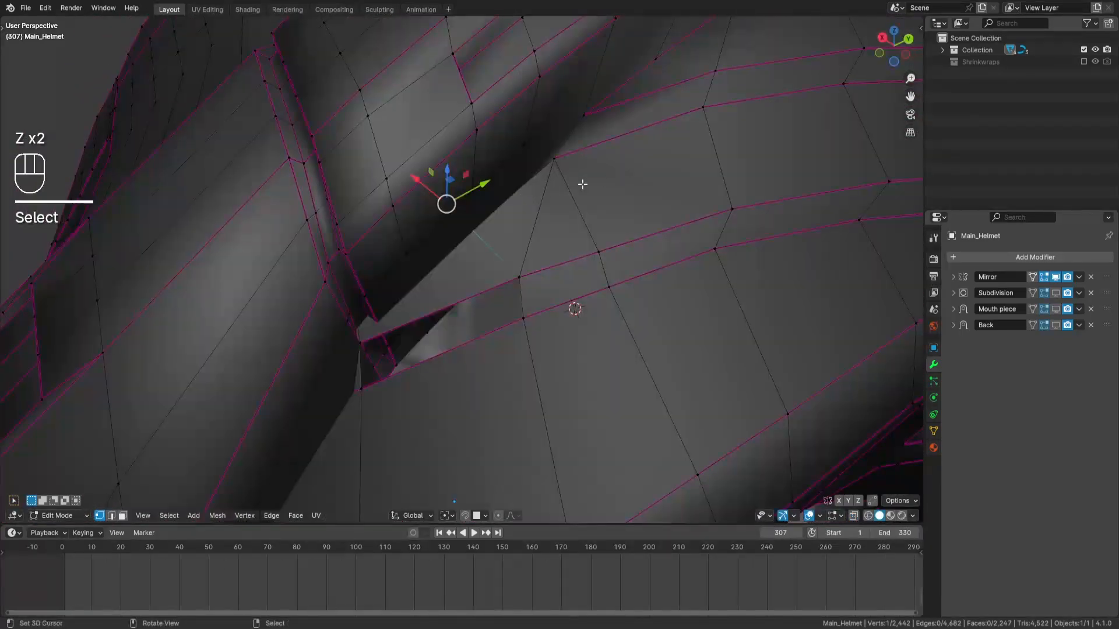
key(z)
shift+right_click(520, 193)
key(z)
key(q)
mouse_move(642, 179)
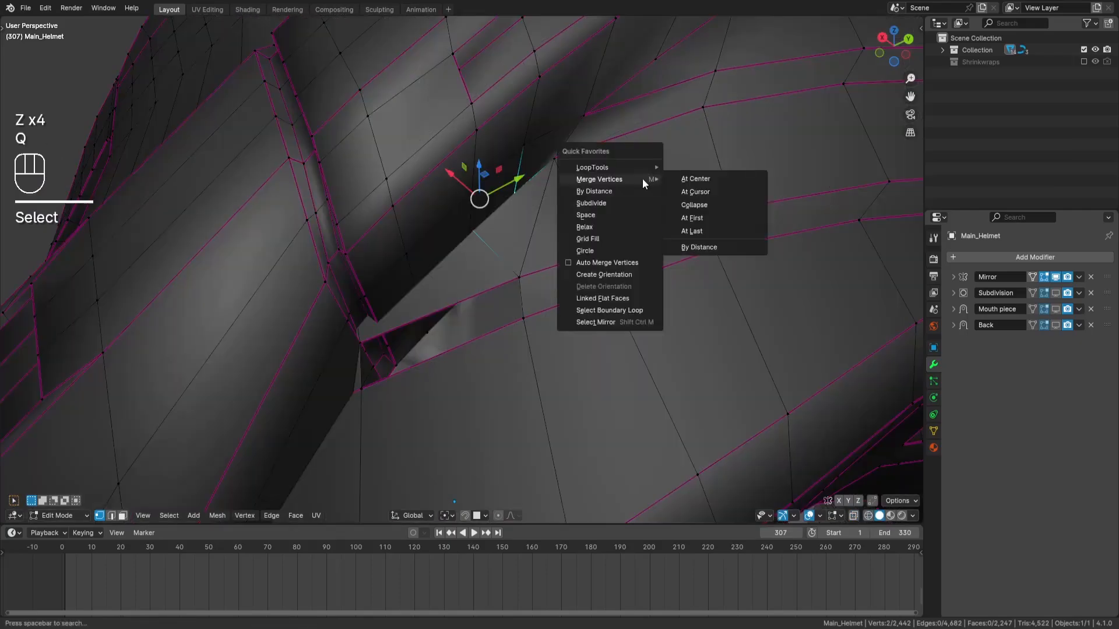
click(719, 231)
key(a)
key(a)
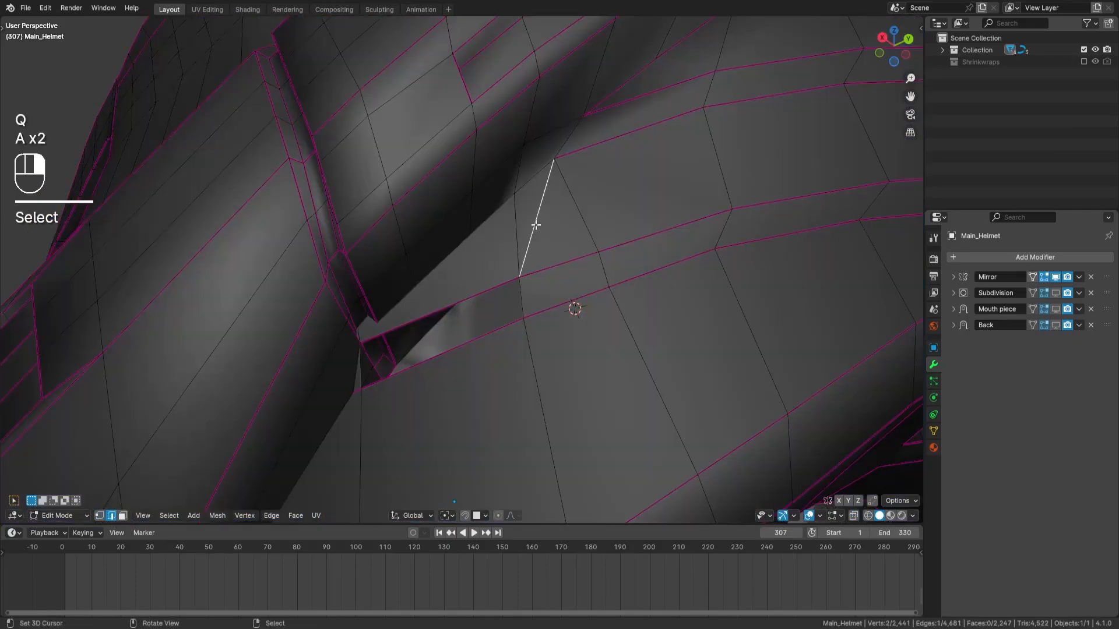
Step: Dissolve the diagonal edge between the upper rib's end vertex and the lower rib edge, and clear the selection
key(ctrl+x)
key(a)
key(a)
scroll(570, 212, down, 6)
shift+middle_drag(562, 225, 571, 174)
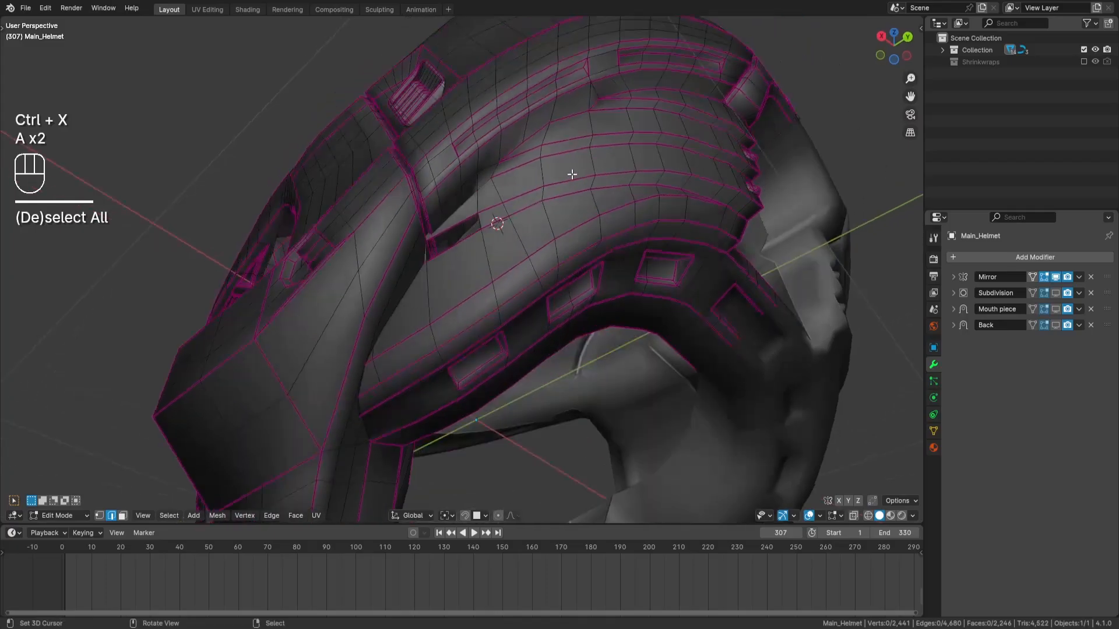
Step: Slide the vertex at the lower rib edge's band end along that edge by a factor of about 0.05
scroll(533, 242, up, 8)
click(439, 290)
key(g)
key(g)
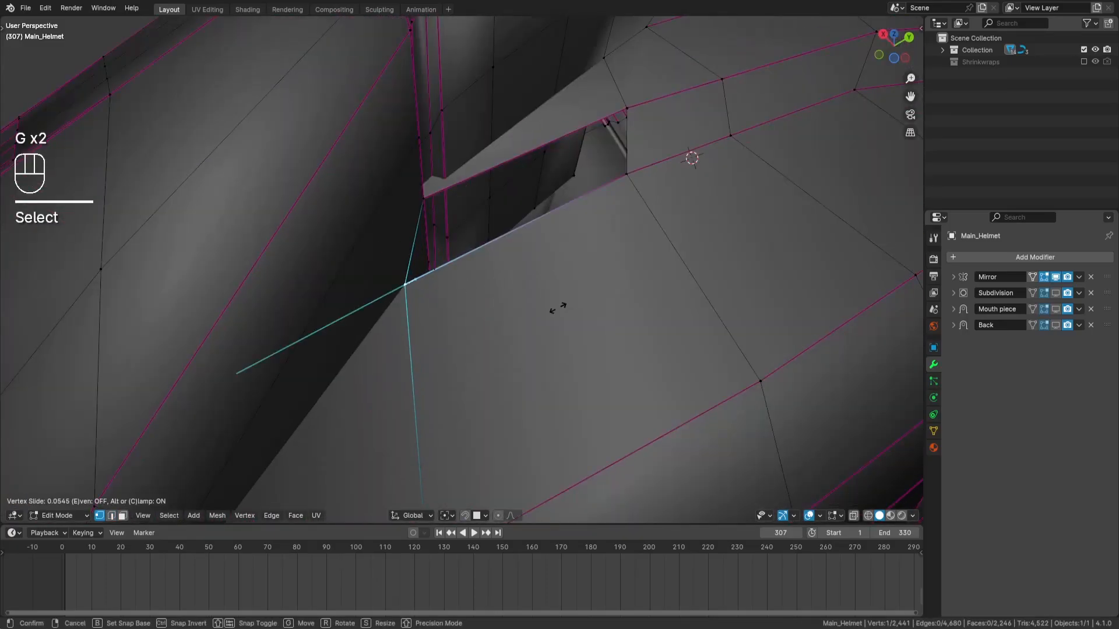
key(Return)
Step: Delete the seven faces of the overlapping inner panel flap behind the ribbed panel's junction with the curved band
middle_drag(557, 308, 326, 379)
click(123, 516)
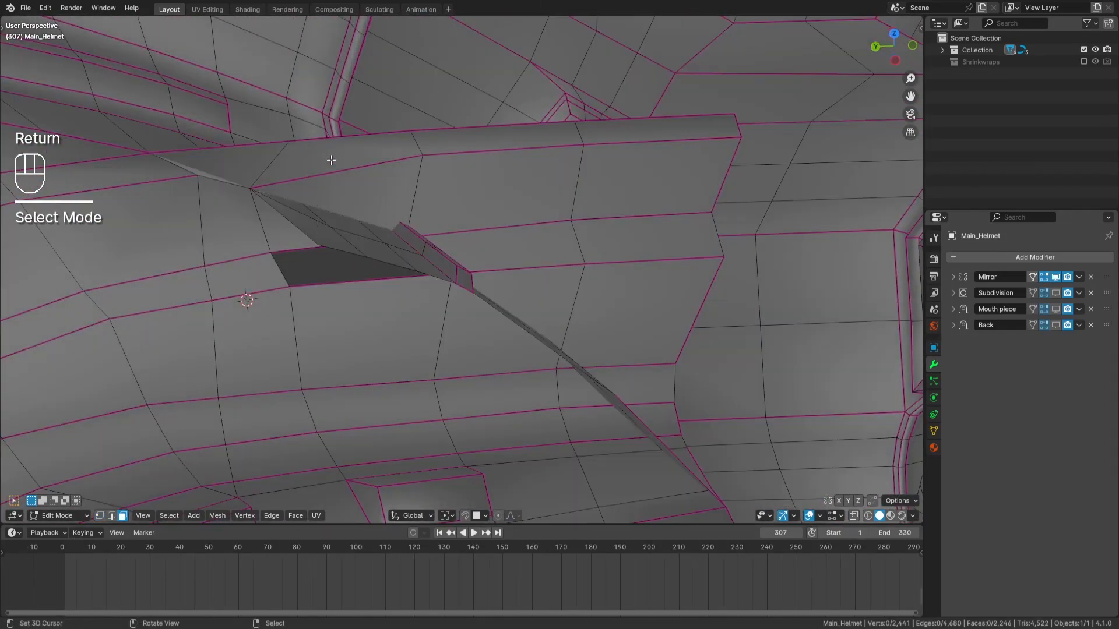
click(339, 152)
ctrl+click(644, 150)
ctrl+click(642, 226)
ctrl+click(525, 247)
ctrl+click(507, 204)
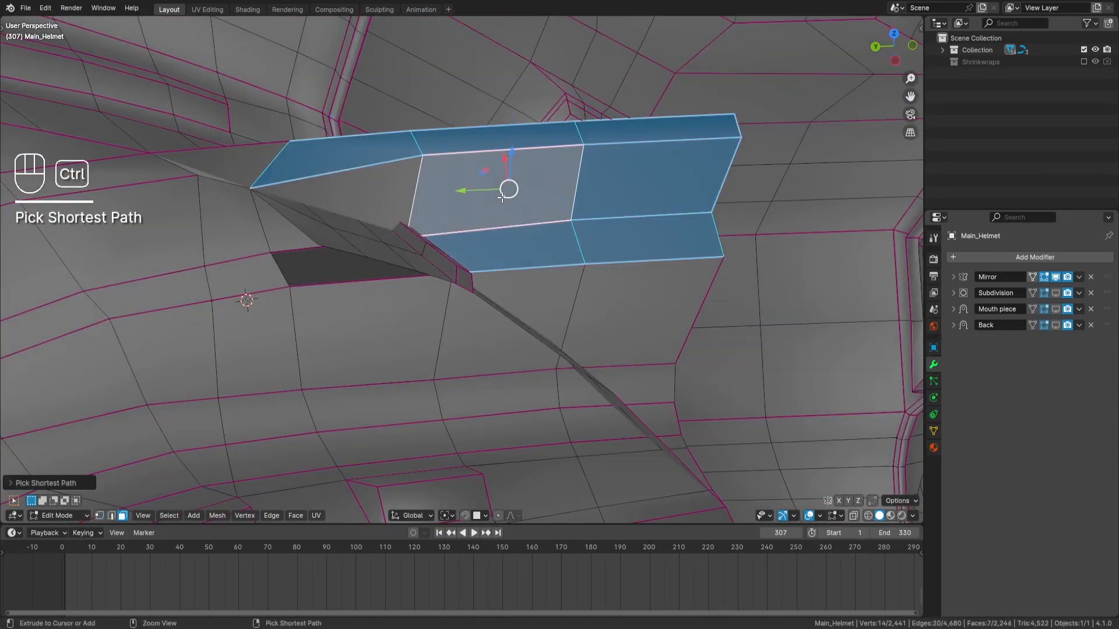
middle_drag(507, 204, 562, 122)
key(x)
middle_drag(492, 260, 384, 288)
click(466, 287)
Step: Try to fill a face between the upper and lower edges of the opening beside the rib end
click(111, 515)
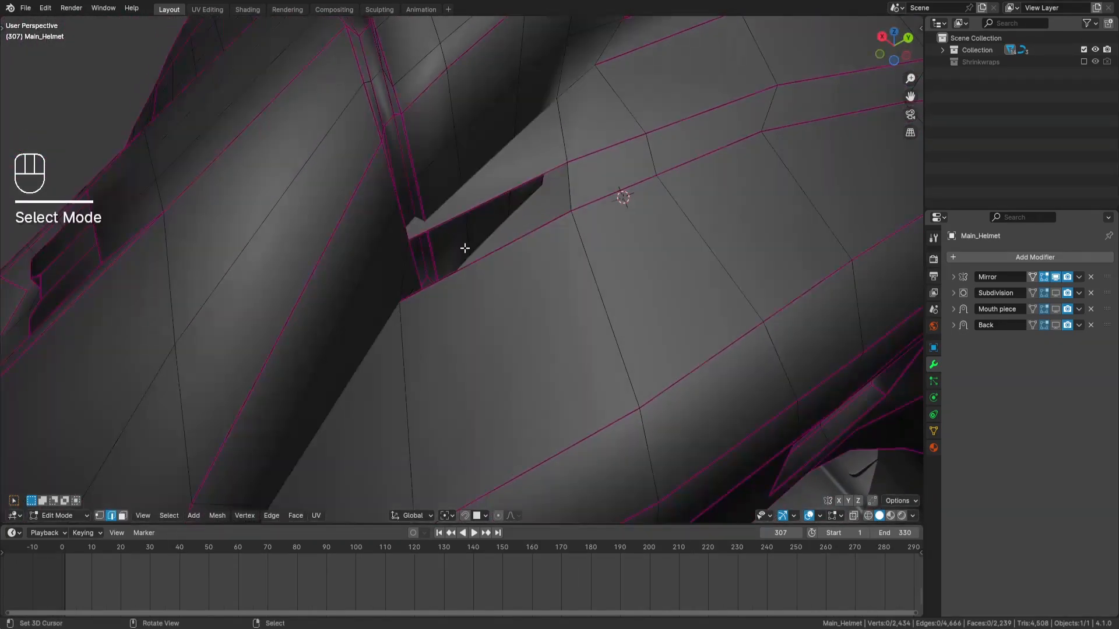
click(501, 193)
shift+click(495, 249)
key(f)
key(f)
middle_drag(499, 239, 512, 265)
key(alt+h)
key(a)
key(a)
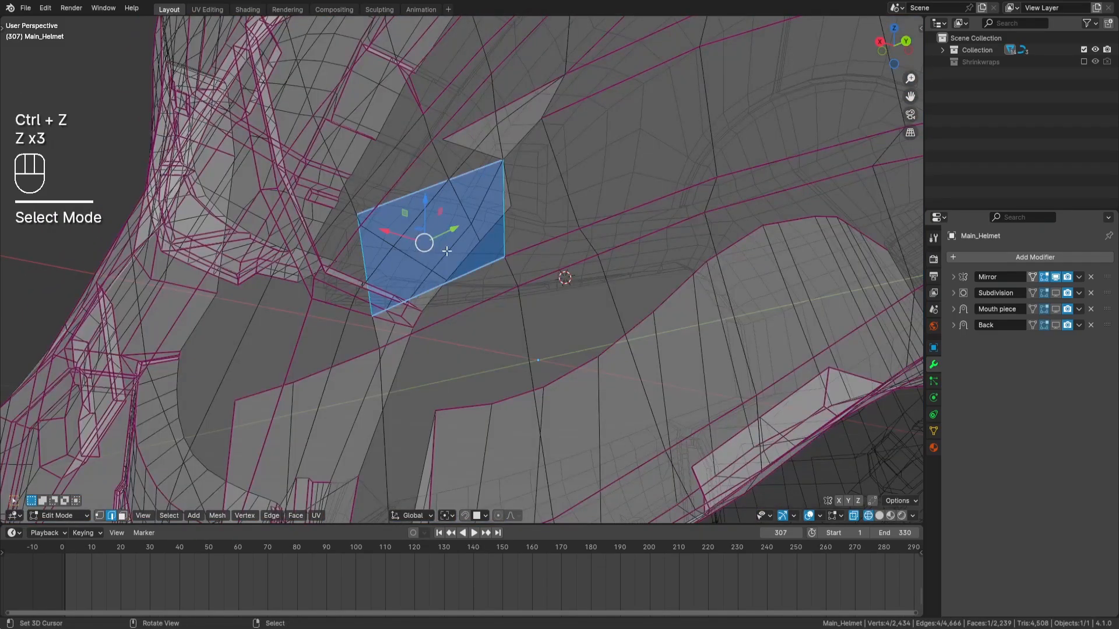
Step: Slide the edge path along the dark side panel's lower border at the rib end by a factor of about -0.6
click(447, 251)
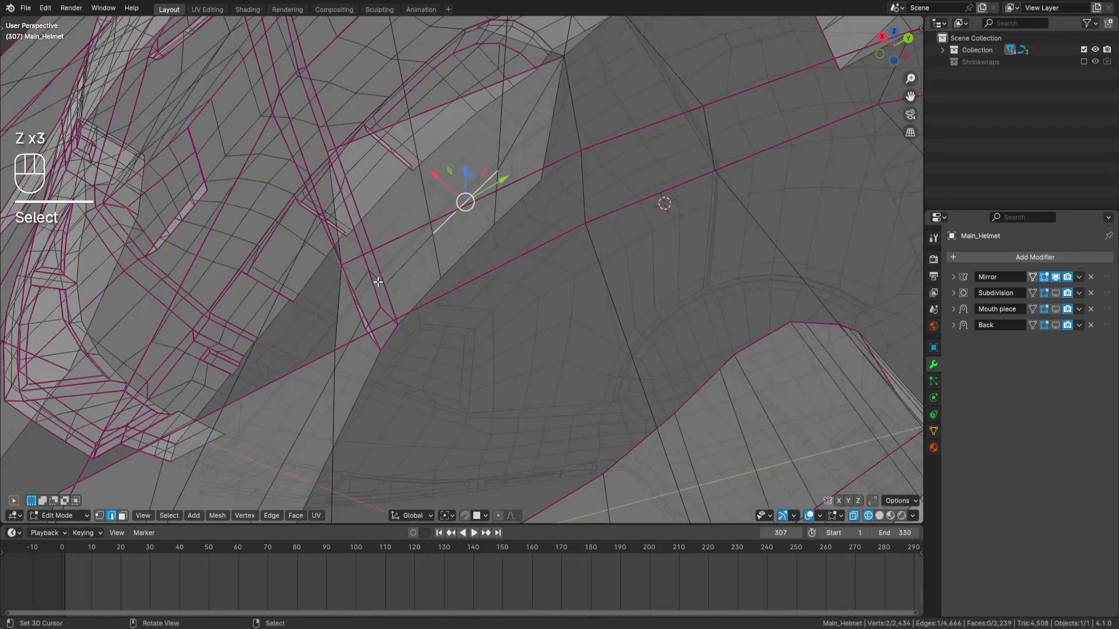
ctrl+click(363, 282)
middle_drag(363, 283, 373, 335)
key(z)
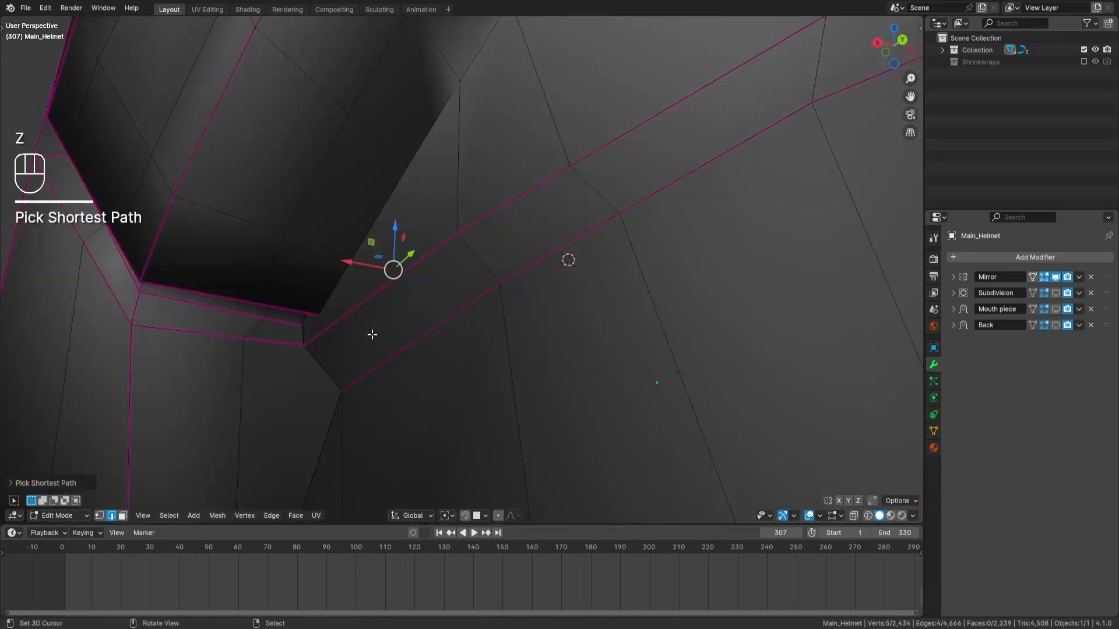
key(z)
key(z)
middle_drag(465, 317, 533, 289)
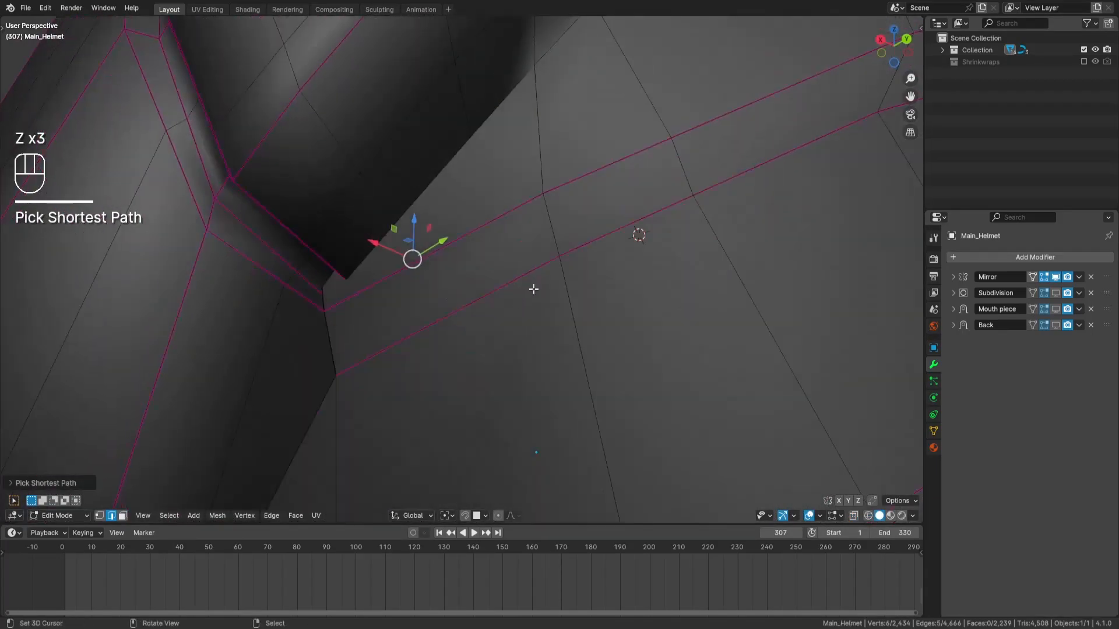
key(g)
key(g)
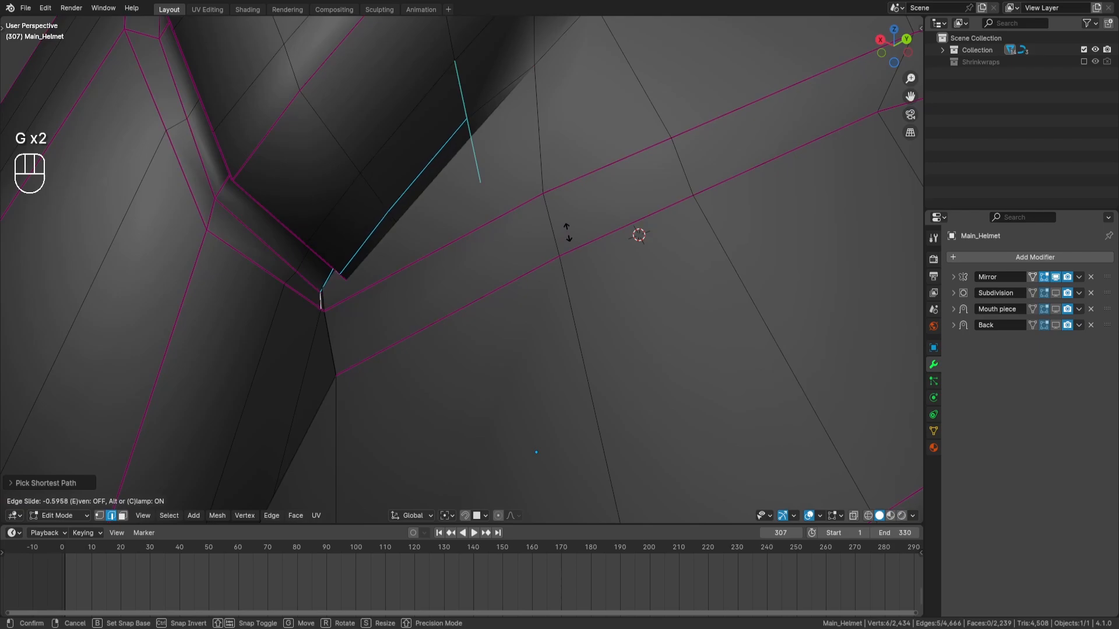
key(Return)
Step: Merge the slid path's lower end vertex into the neighbouring vertex at the band corner using At Last
shift+middle_drag(527, 252, 280, 427)
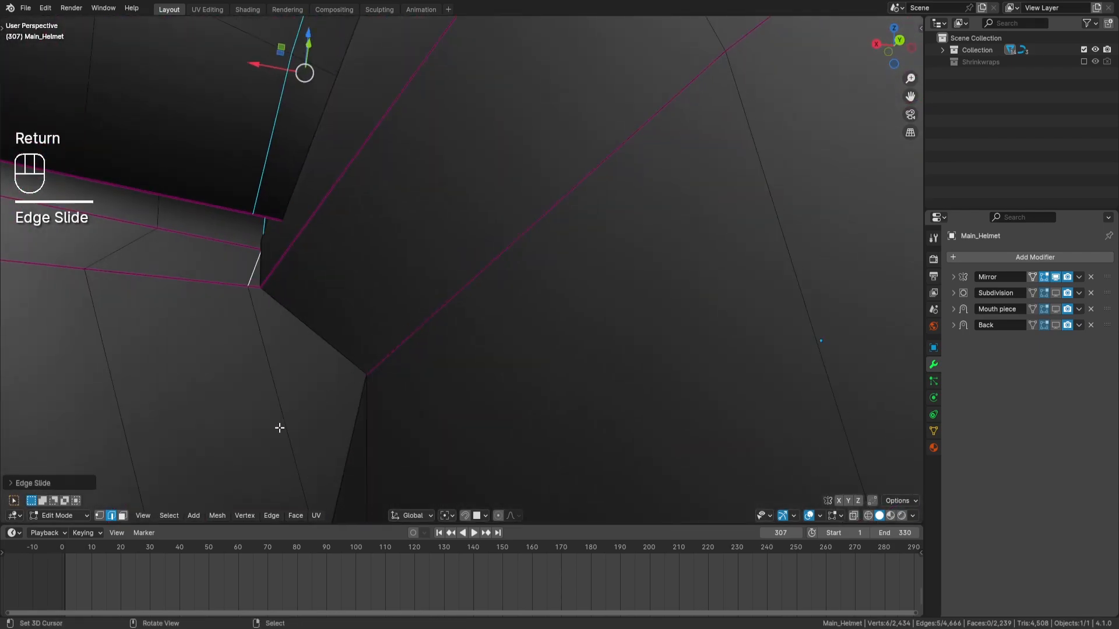
click(99, 515)
middle_drag(225, 395, 452, 327)
shift+click(448, 284)
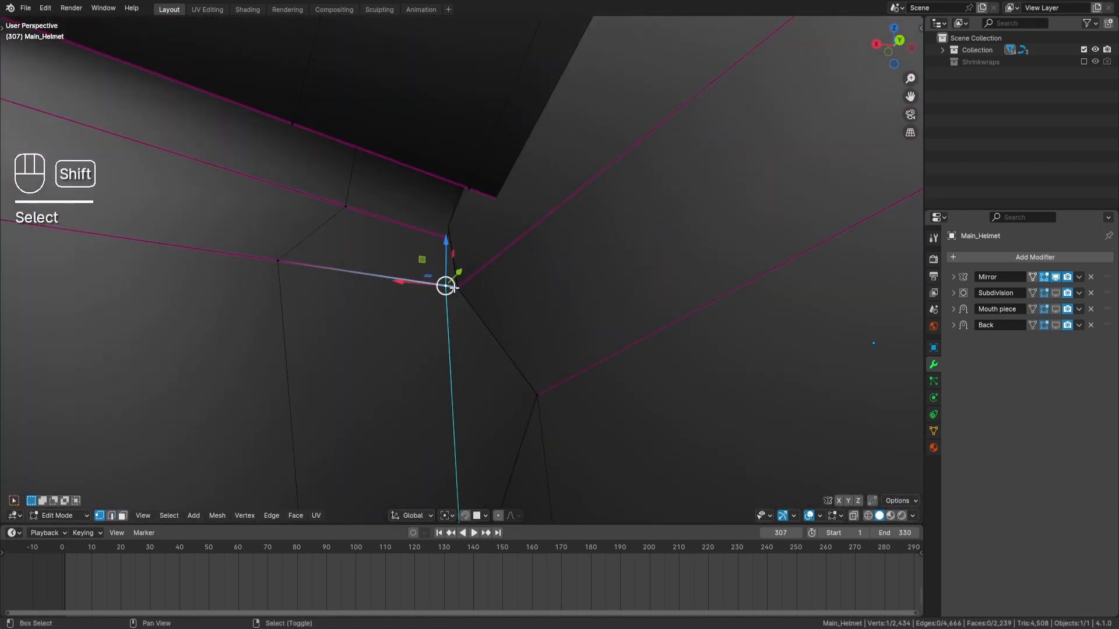
key(q)
mouse_move(583, 267)
click(638, 318)
Step: Merge the hidden vertex behind the rib end into the adjacent vertex on the rib edge using At Last
mouse_move(583, 293)
middle_down()
mouse_move(609, 279)
mouse_move(559, 259)
middle_up()
key(z)
click(548, 278)
key(z)
click(628, 264)
scroll(600, 261, down, 2)
key(z)
click(564, 259)
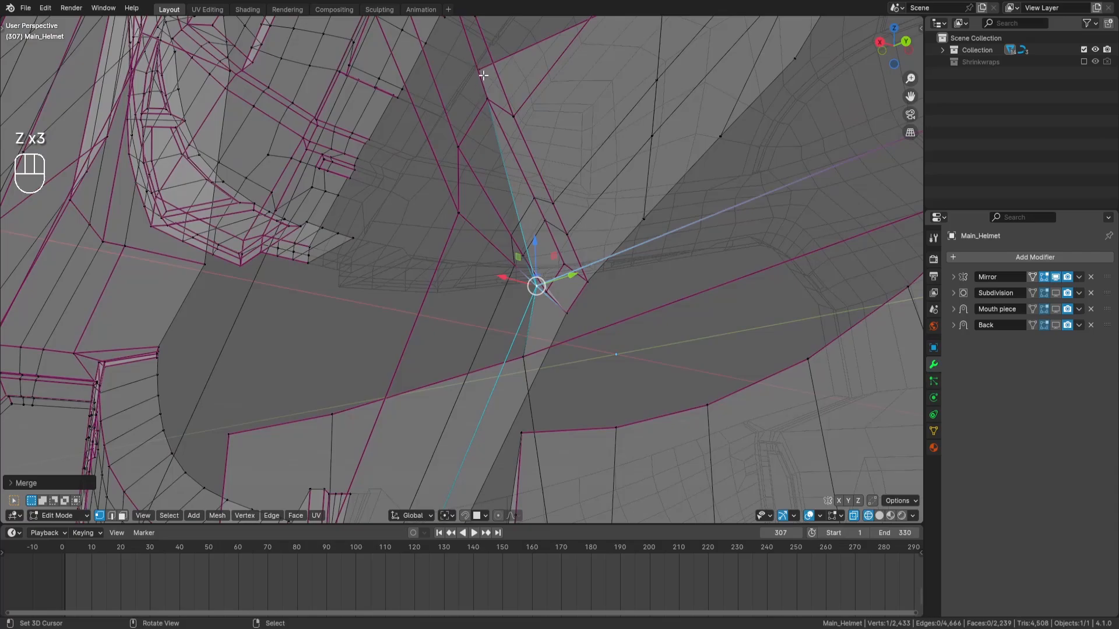
middle_drag(483, 75, 472, 82)
key(z)
click(514, 235)
right_click(492, 262)
scroll(492, 263, up, 3)
mouse_move(537, 271)
middle_down()
mouse_move(509, 263)
mouse_move(513, 132)
middle_up()
scroll(509, 233, down, 4)
key(z)
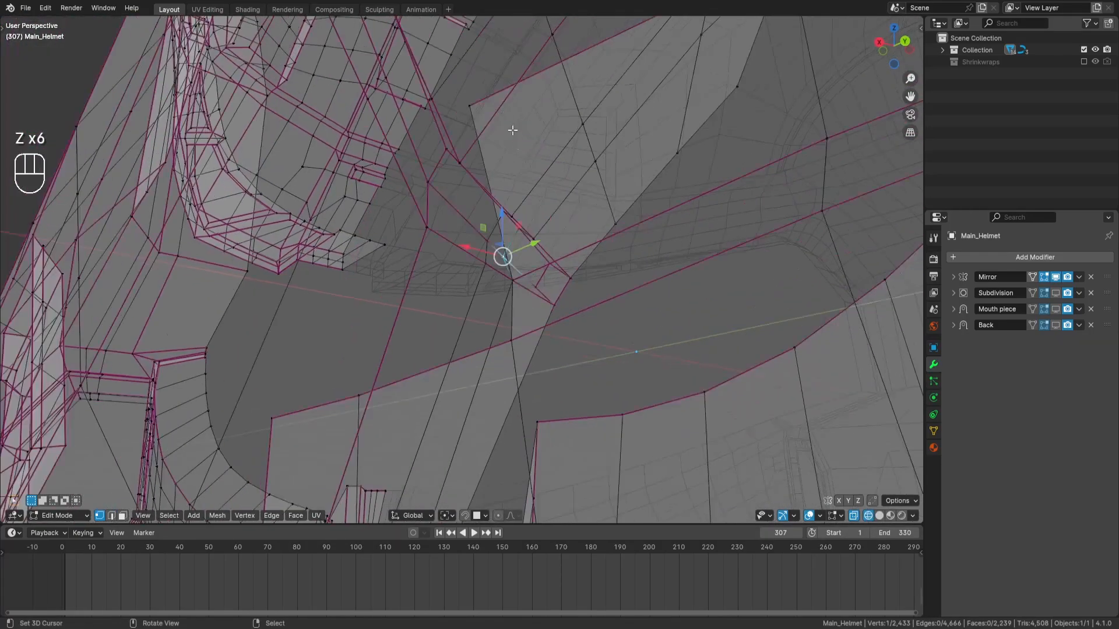
right_click(479, 109)
key(z)
scroll(564, 264, up, 4)
key(q)
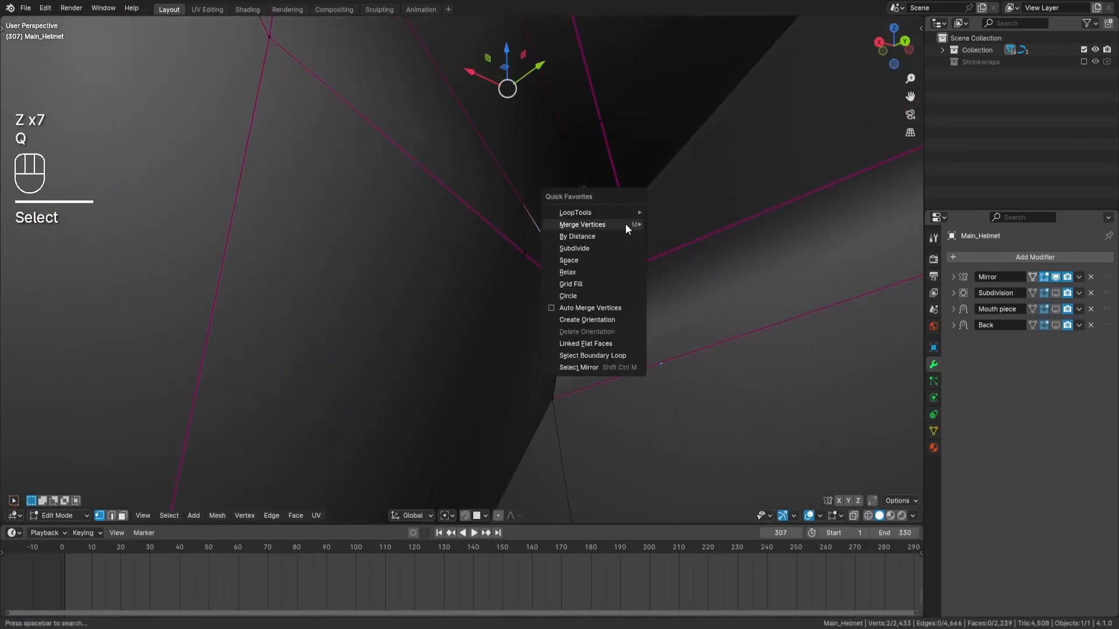
mouse_move(627, 228)
click(682, 275)
Step: Subdivide the long, partly hidden edge running from the rib's lower corner up behind the side panel
middle_drag(645, 274, 666, 262)
key(z)
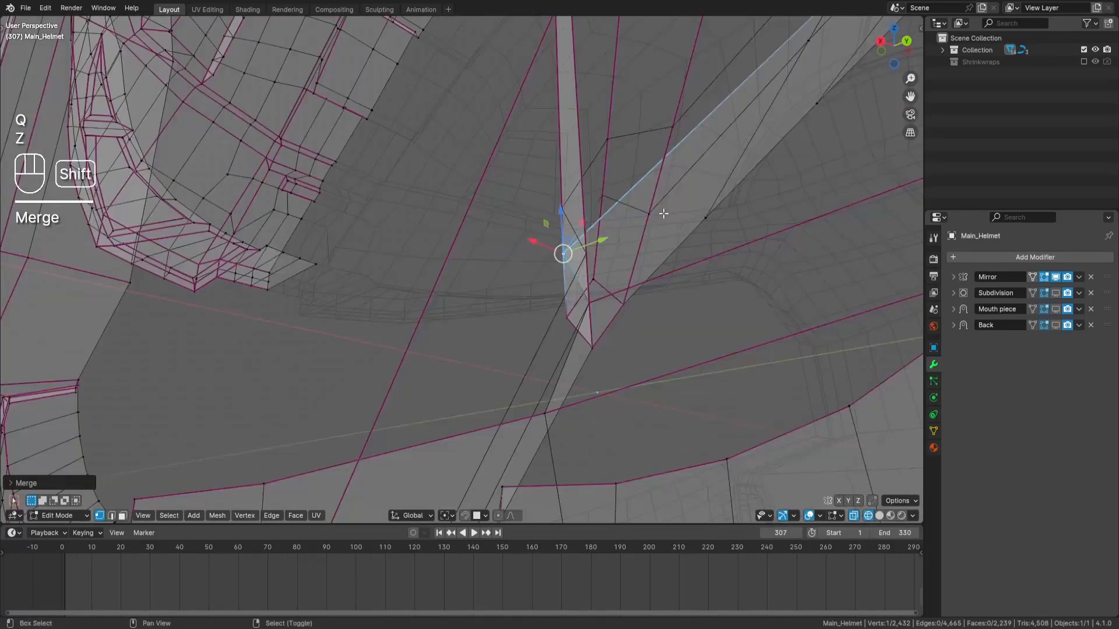
mouse_move(662, 213)
shift+middle_down()
mouse_move(587, 305)
mouse_move(568, 298)
mouse_move(579, 290)
mouse_move(577, 310)
mouse_move(589, 286)
mouse_move(567, 292)
shift+middle_up()
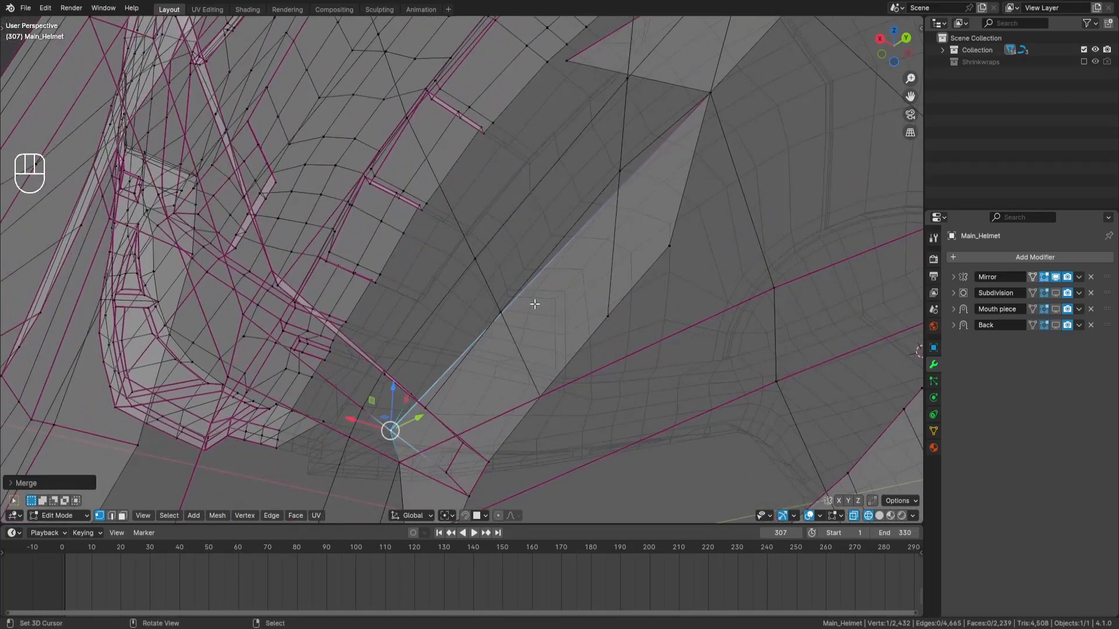
key(2)
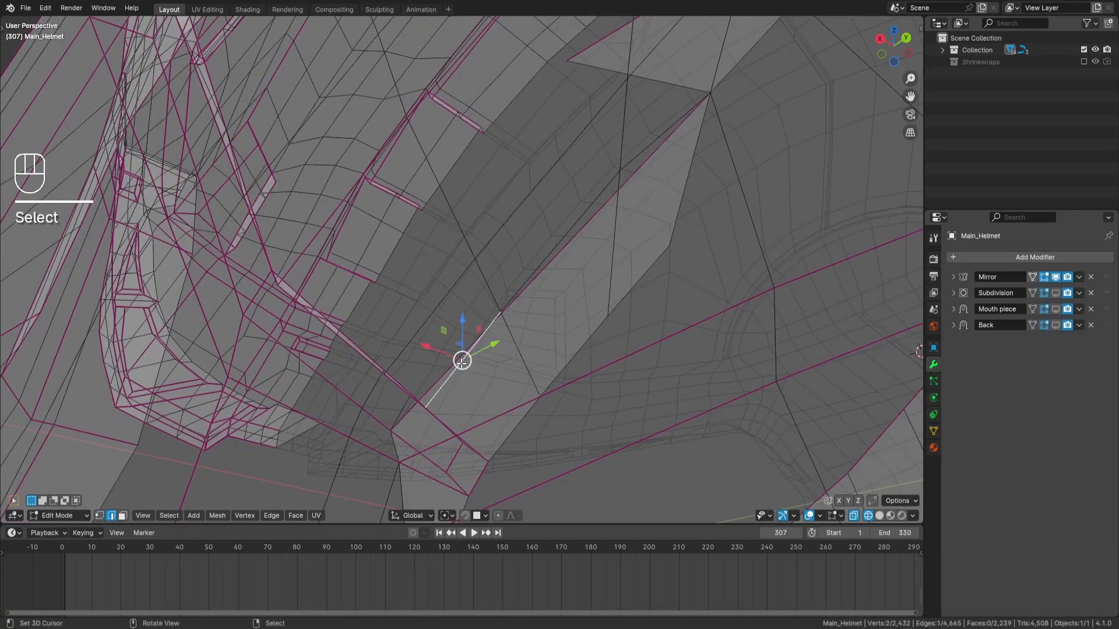
right_click(454, 366)
middle_drag(492, 344, 503, 314)
key(z)
mouse_move(652, 282)
middle_down()
mouse_move(645, 254)
mouse_move(618, 262)
middle_up()
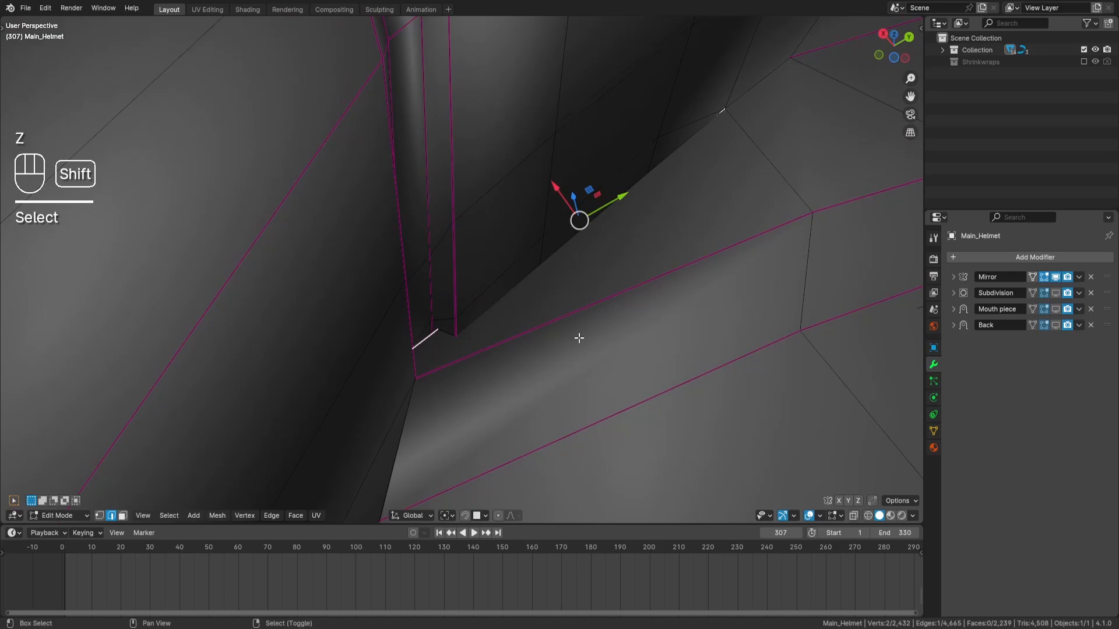
middle_drag(579, 338, 499, 325)
key(q)
mouse_move(608, 280)
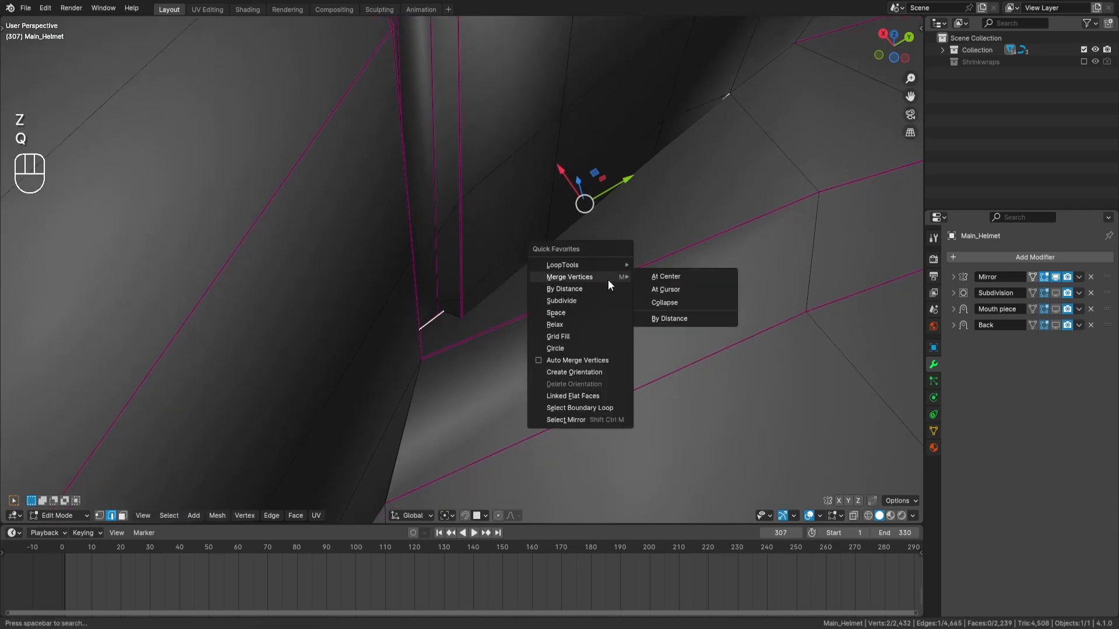
click(556, 301)
Step: Merge the new midpoint vertex into the inner vertex at the rib's lower end using At Last, and clear the selection
key(1)
key(z)
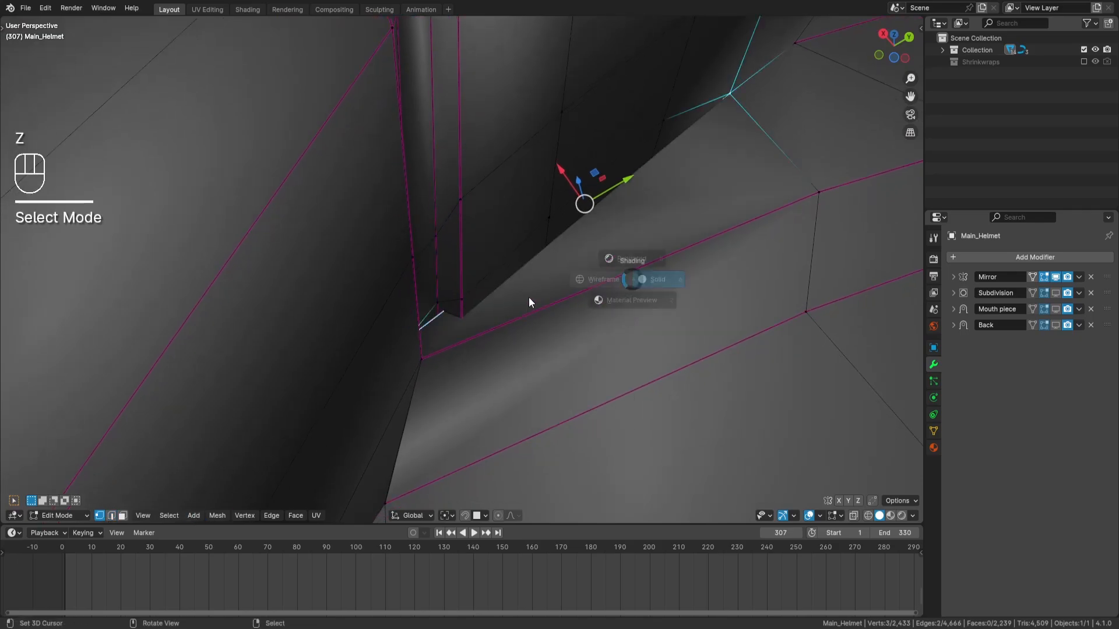
right_click(584, 204)
key(z)
scroll(458, 286, up, 3)
shift+right_click(419, 325)
key(q)
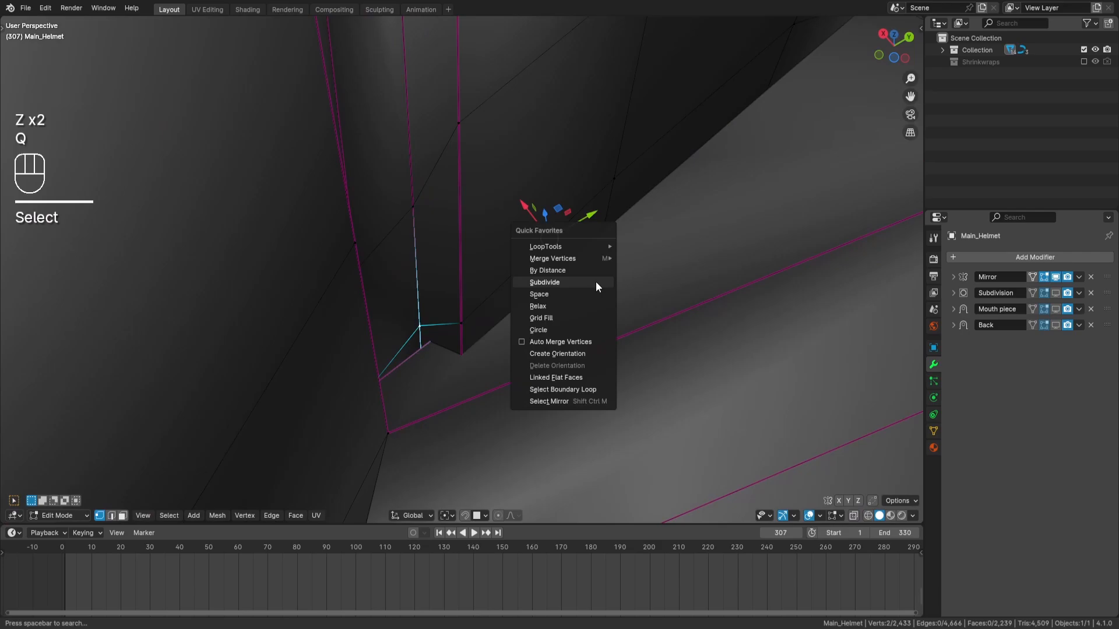
mouse_move(580, 260)
click(645, 310)
key(a)
key(a)
Step: Slide the outer vertex at the rib's lower end towards the band by a factor of about 0.02
middle_drag(625, 303, 475, 270)
click(469, 267)
key(g)
key(g)
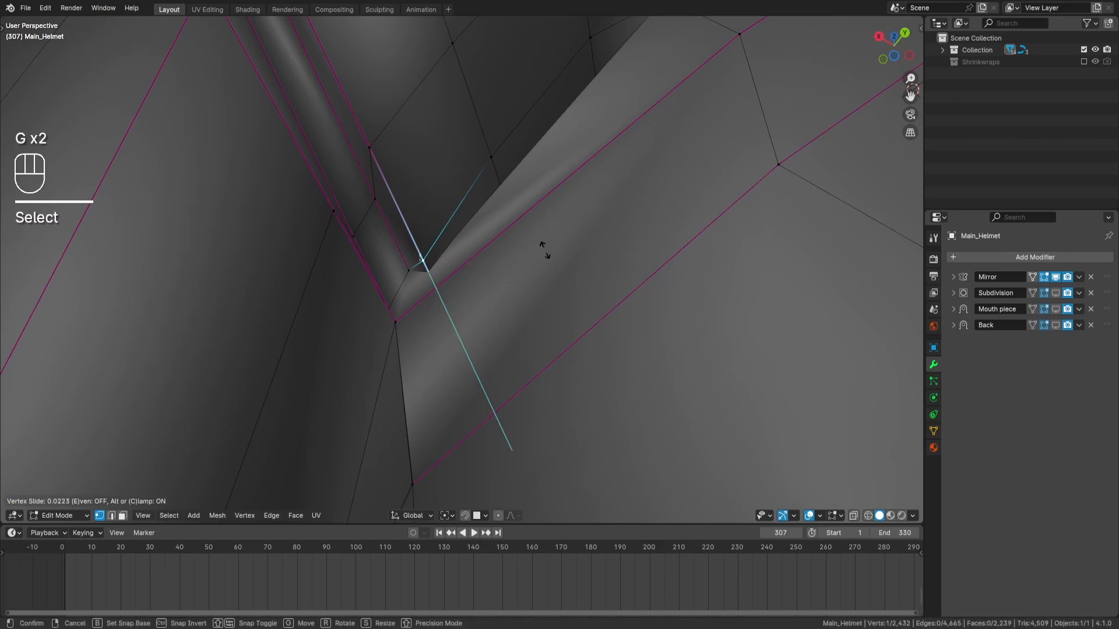
key(Return)
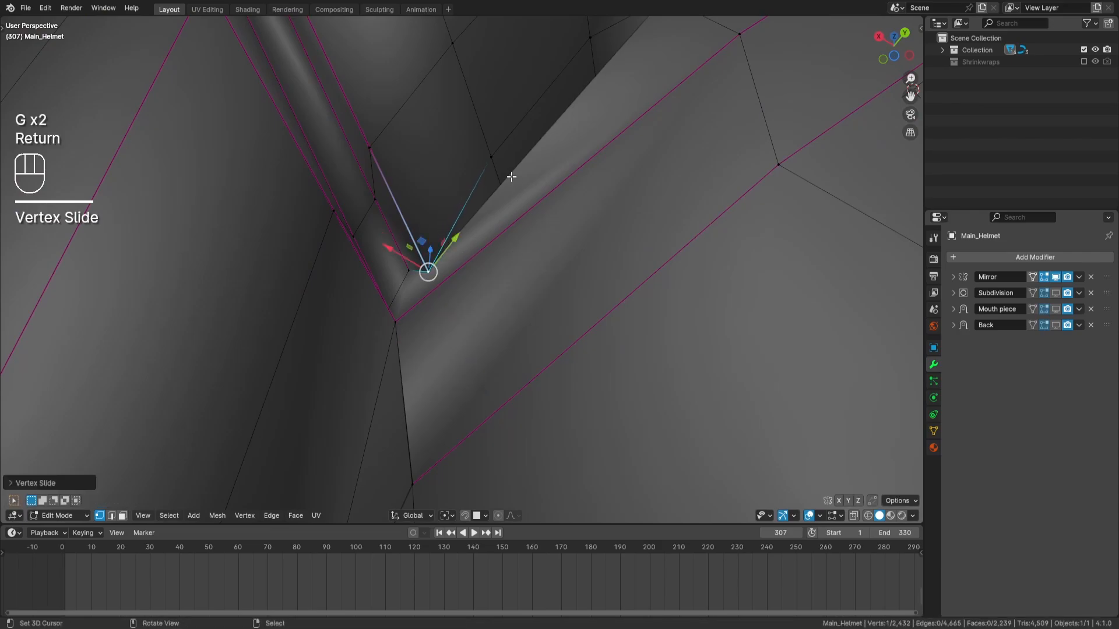
Step: Slide the next two vertices along the side panel's border towards the band by factors of about 0.1 and 0.12, and clear the selection
click(492, 156)
key(g)
key(g)
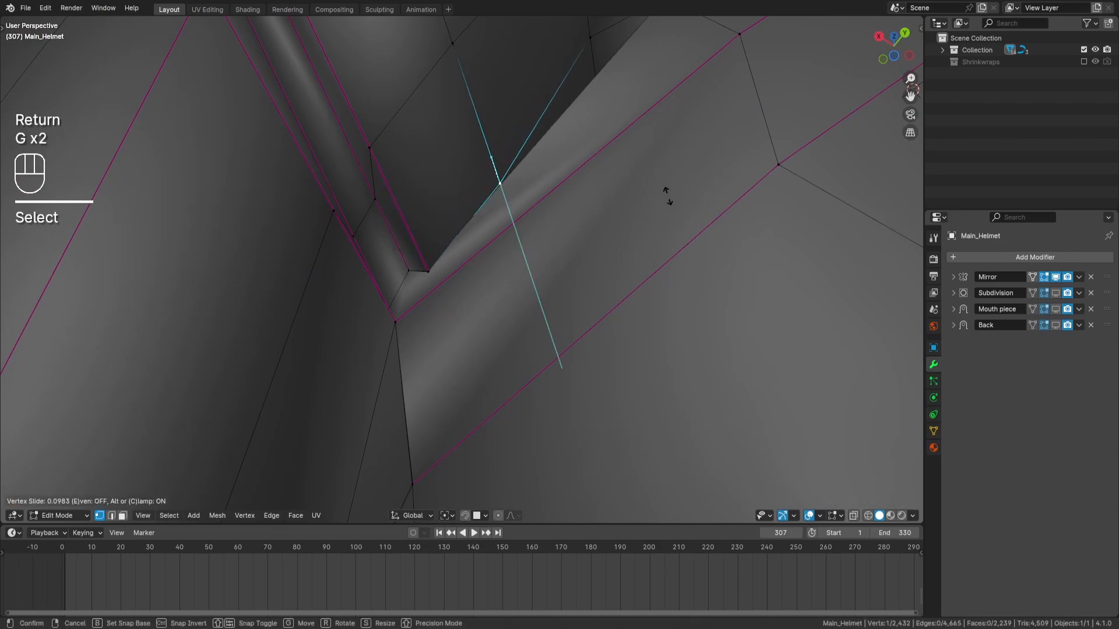
key(Return)
middle_drag(624, 135, 693, 179)
key(g)
key(g)
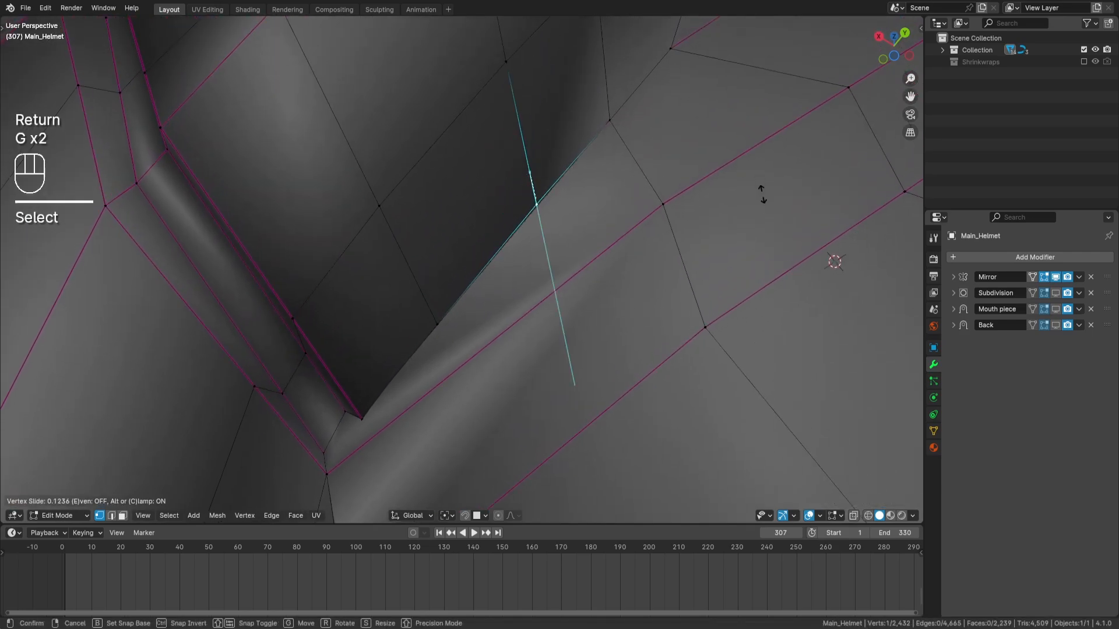
key(Return)
shift+middle_drag(737, 217, 624, 247)
key(a)
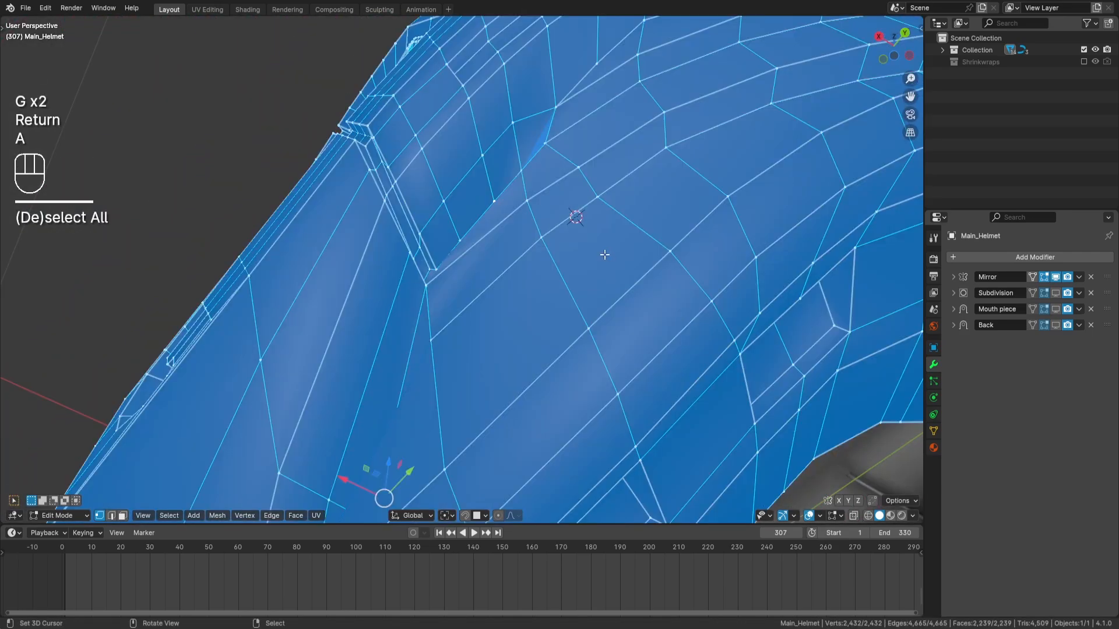
key(a)
Step: Delete the face between the side panel's lower border and the band's upper crease beside the rib end
shift+middle_drag(580, 217, 583, 260)
scroll(579, 225, up, 6)
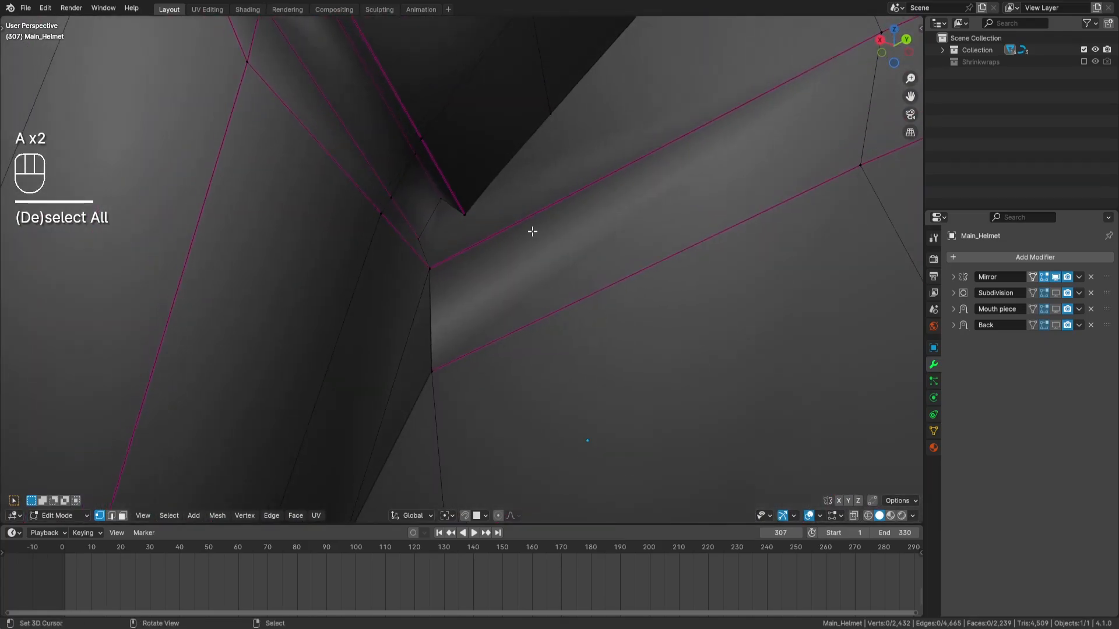
scroll(460, 274, down, 5)
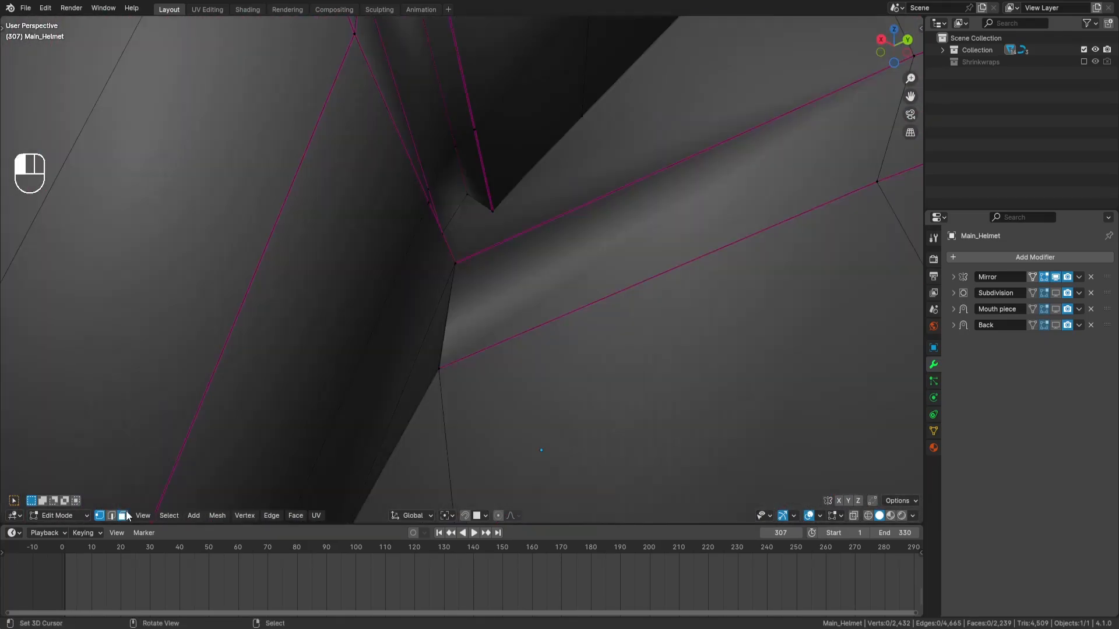
key(3)
click(522, 219)
key(x)
click(522, 220)
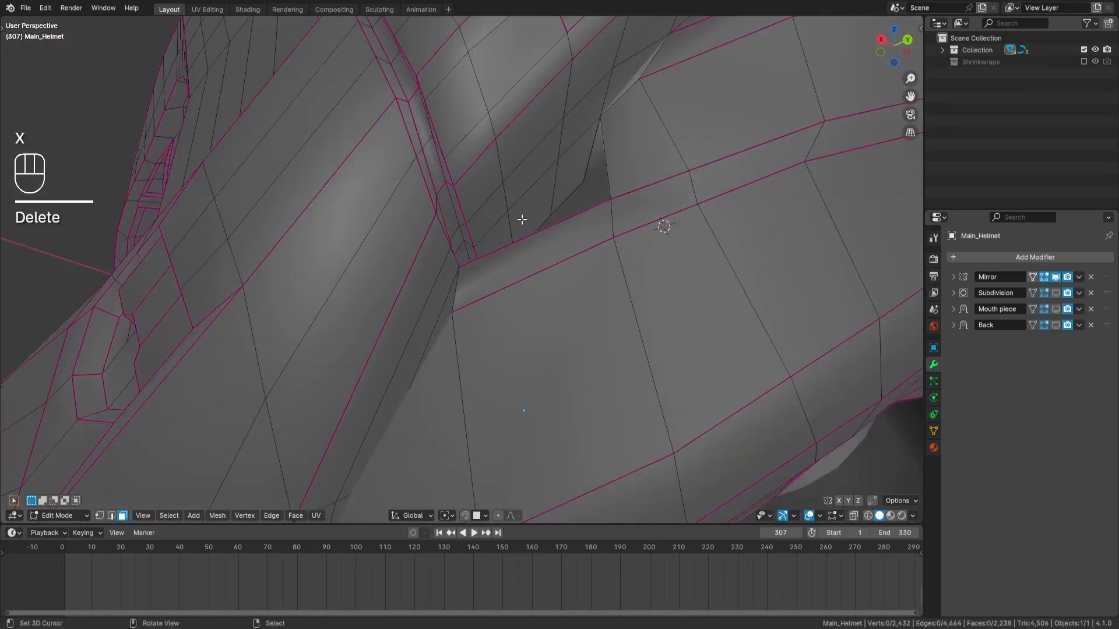
Step: Fill a face between the two short edges at the rib's lower end beside the band corner, and clear the selection
scroll(505, 257, up, 4)
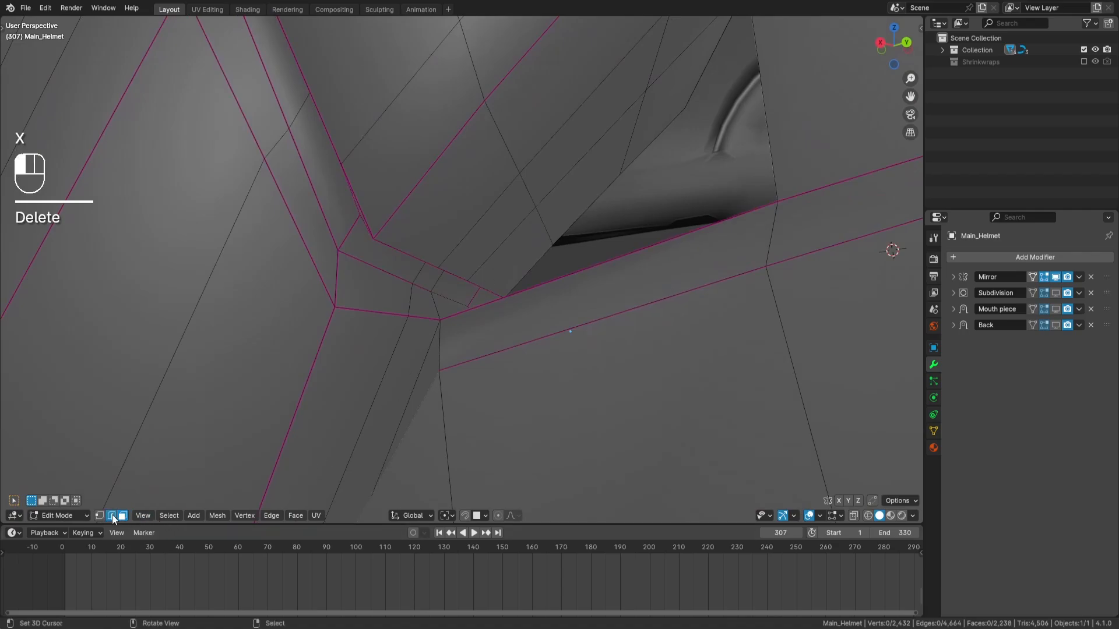
click(112, 516)
right_click(437, 309)
middle_drag(437, 309, 464, 274)
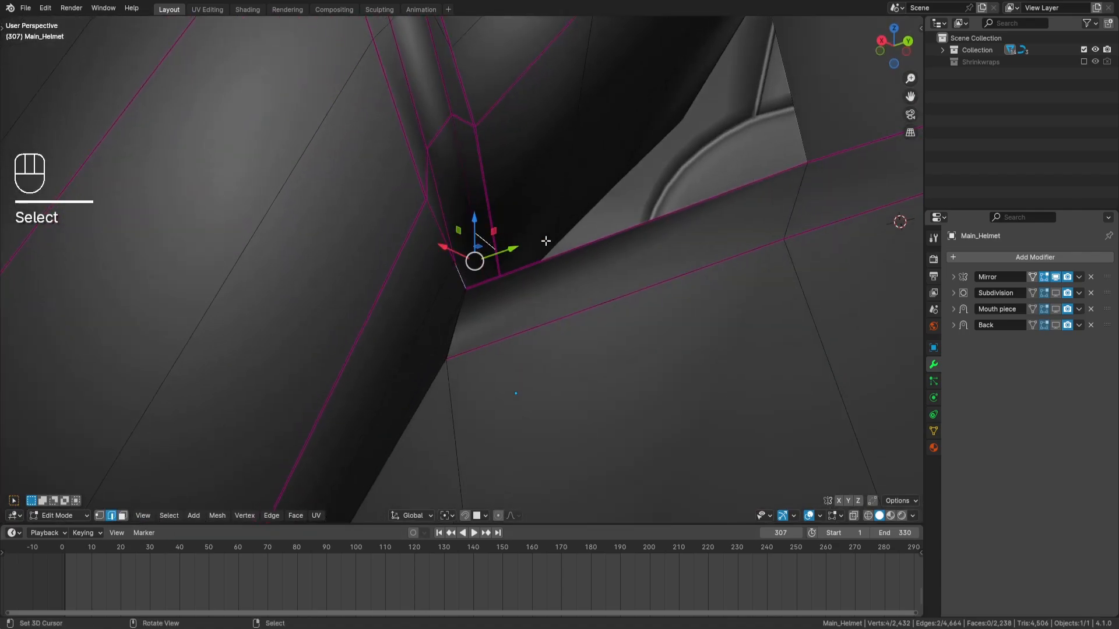
key(f)
middle_drag(546, 241, 522, 265)
key(a)
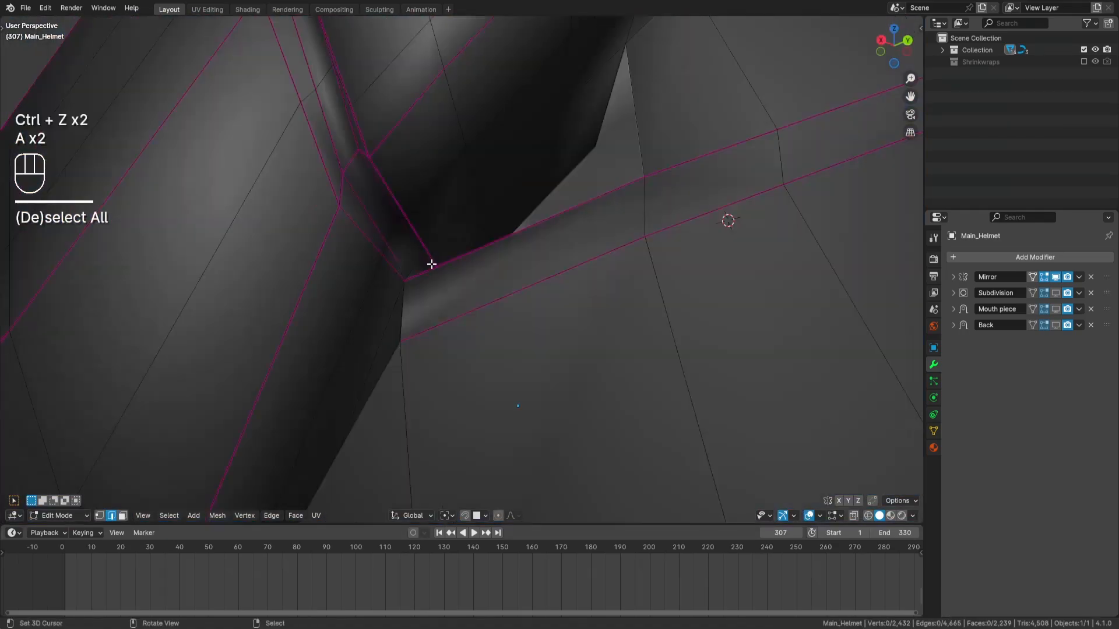
Step: Add two loop cuts across the band segment below the opening beside the rib end, and clear the selection
scroll(470, 295, down, 5)
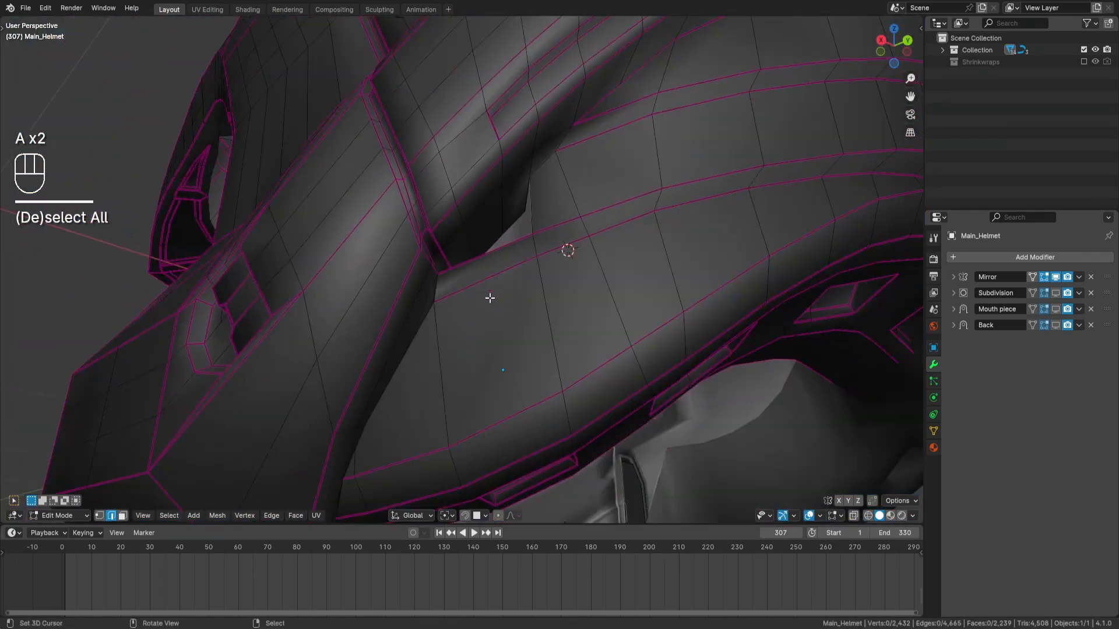
key(ctrl+r)
click(487, 292)
scroll(530, 243, up, 4)
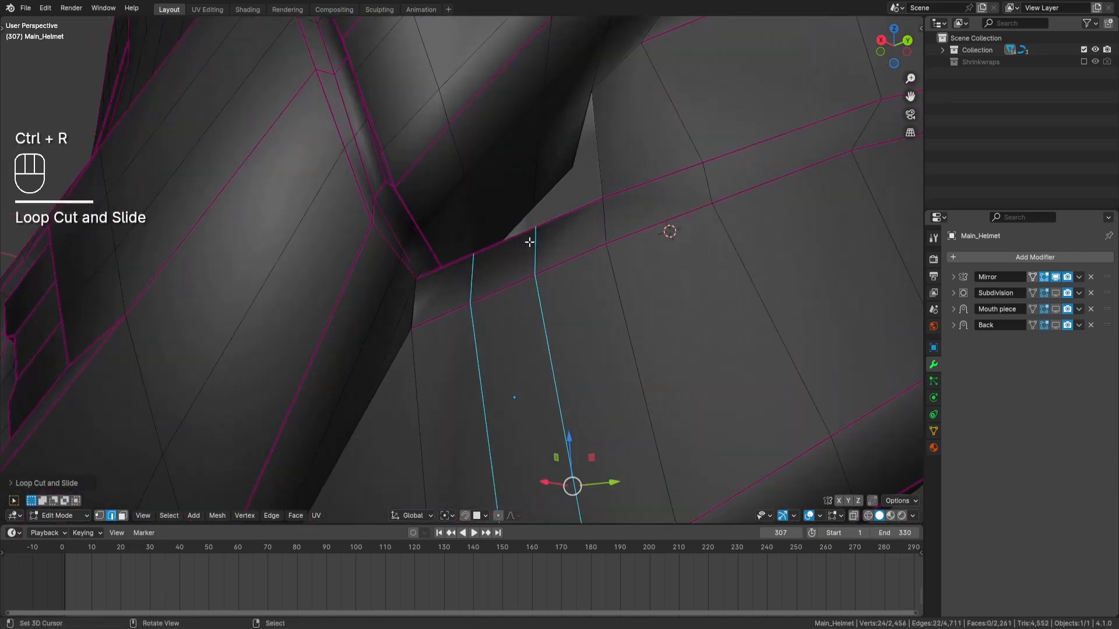
key(a)
key(a)
Step: Delete the three faces of the dark side panel's hidden strip extending beneath the band beside the opening
click(600, 136)
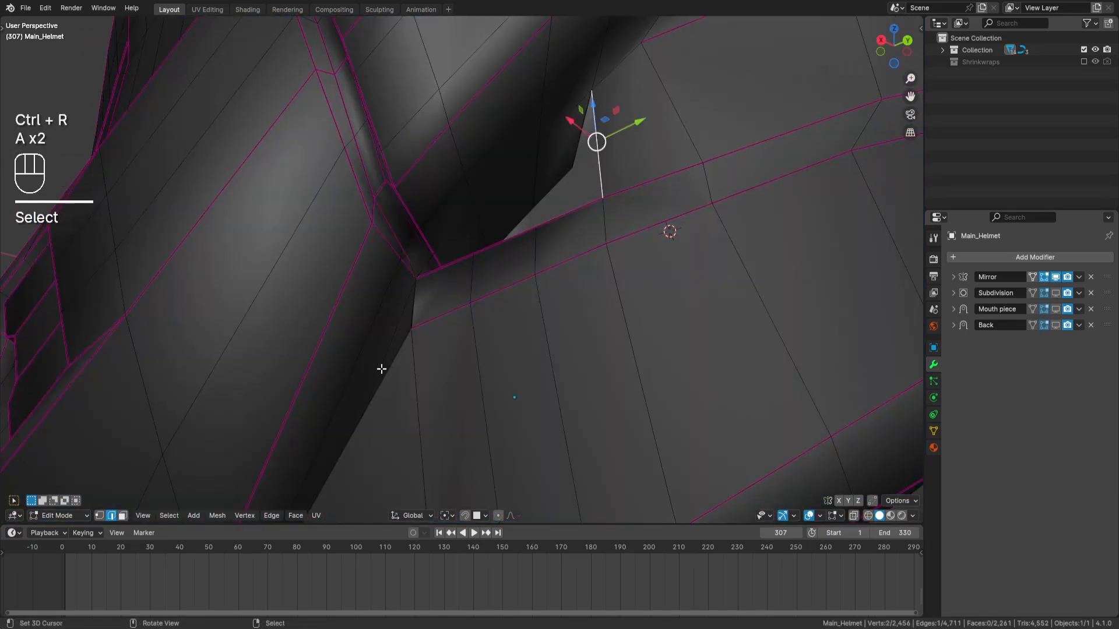
key(f)
click(123, 516)
middle_drag(488, 226, 527, 180)
right_click(417, 280)
ctrl+right_click(528, 179)
middle_drag(615, 167, 677, 157)
key(x)
click(700, 138)
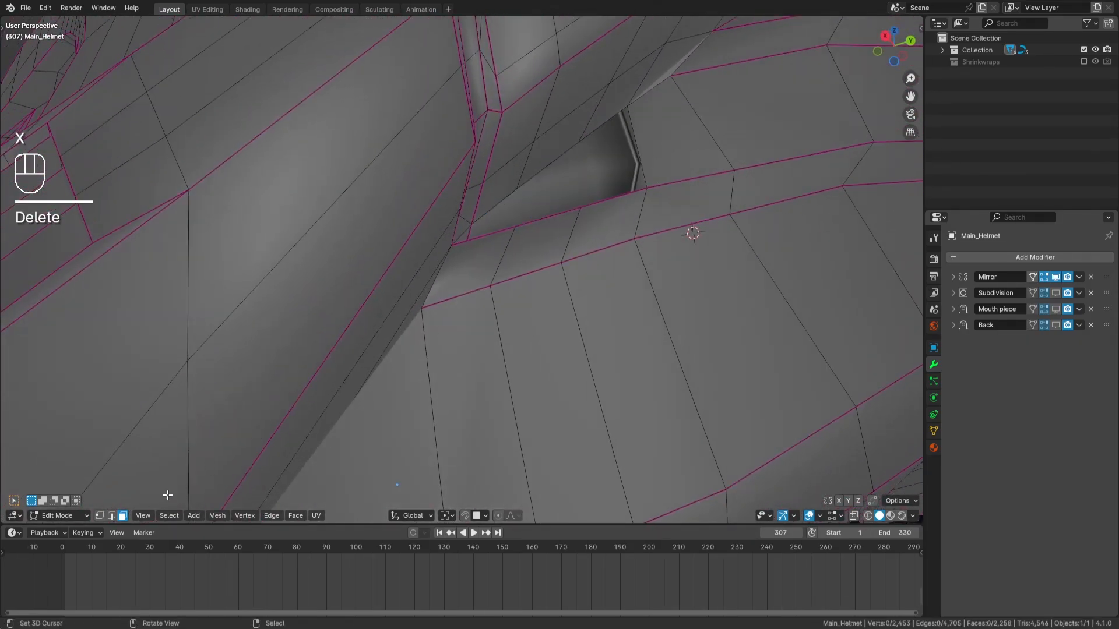
Step: Fill the opening between the side panel and the band's upper crease with three faces up to the rib end, and clear the selection
click(111, 515)
key(f)
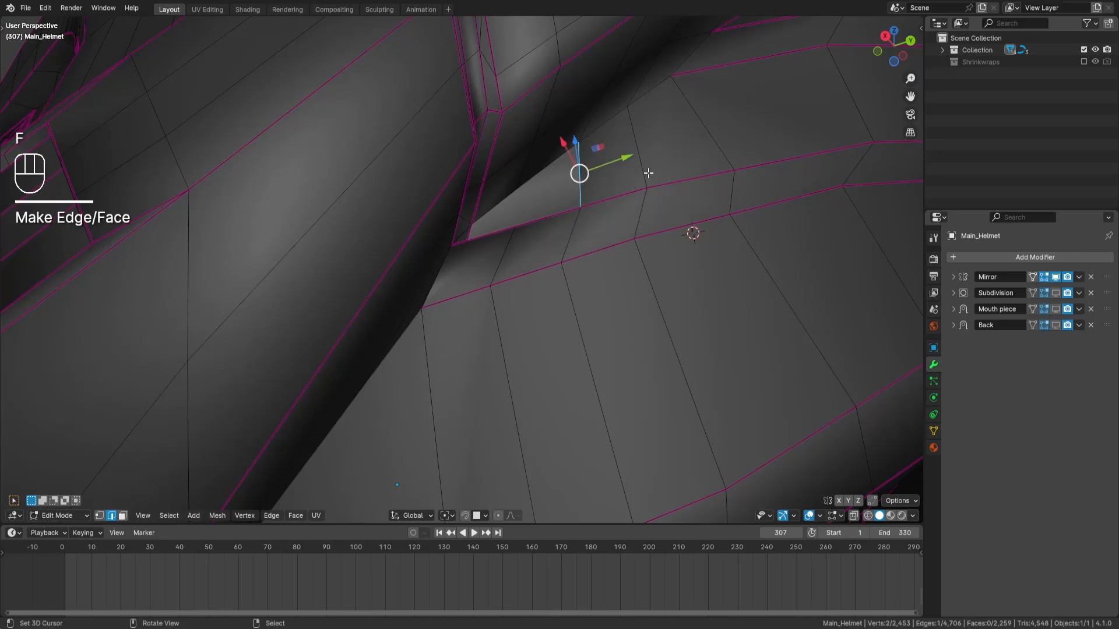
key(f)
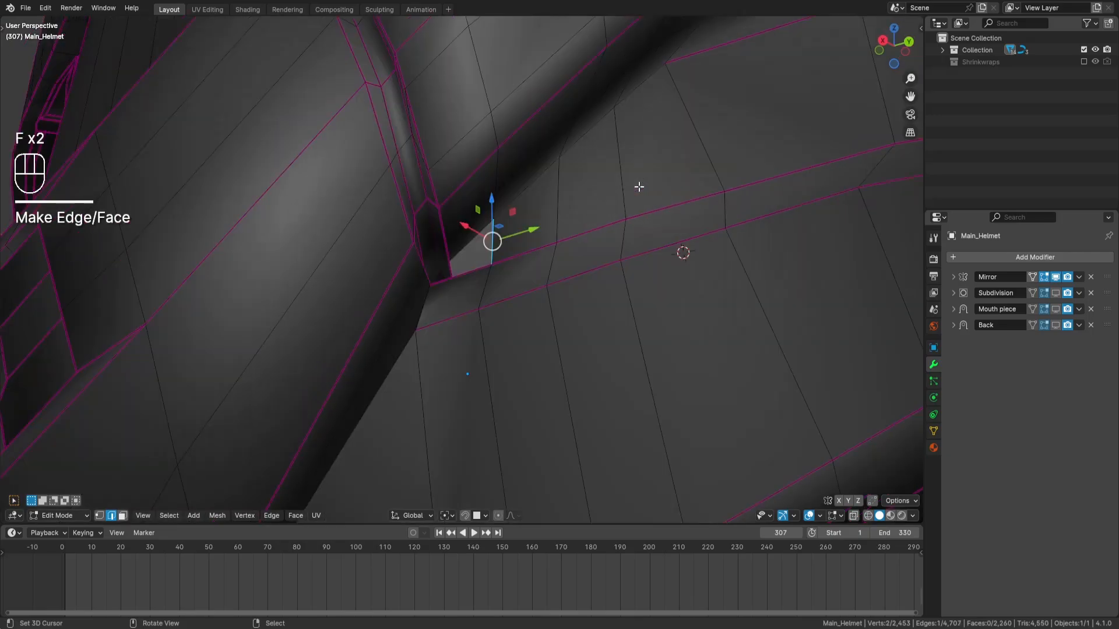
middle_drag(638, 188, 452, 265)
shift+click(452, 298)
key(f)
key(a)
key(a)
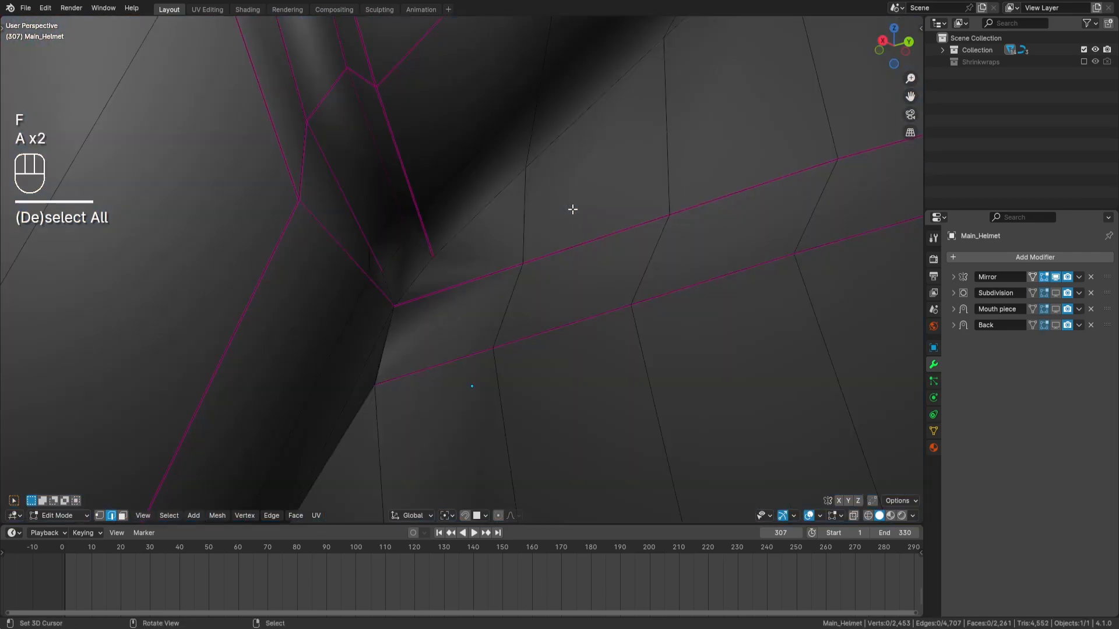
Step: Delete the four leftover faces of the narrow strip on the helmet's inner side behind the rib's lower end
middle_drag(572, 210, 562, 243)
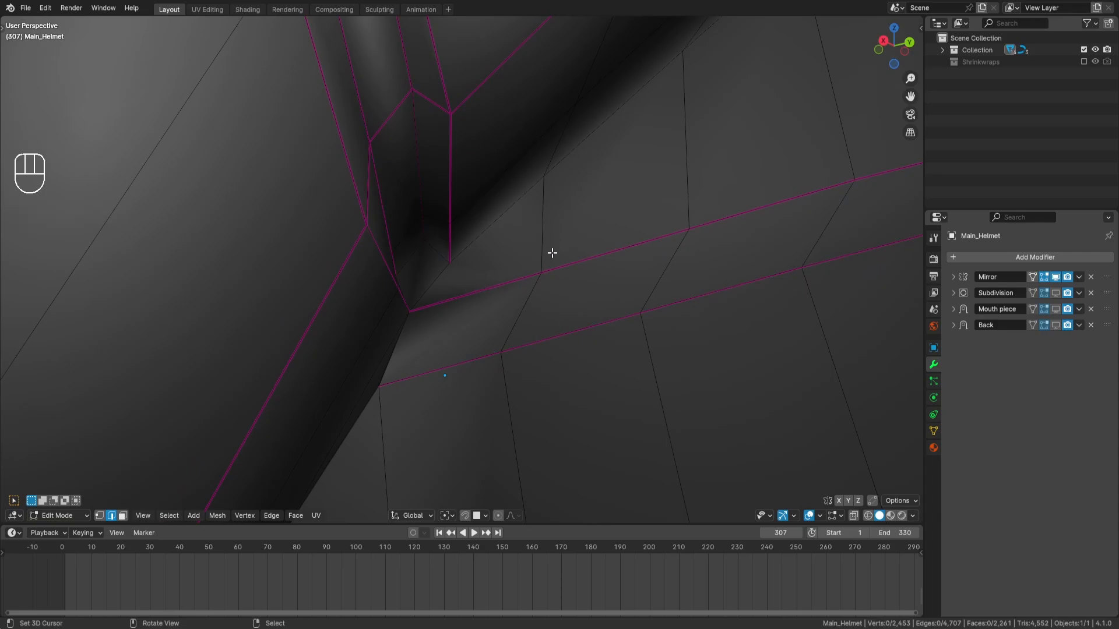
middle_drag(553, 253, 408, 292)
key(3)
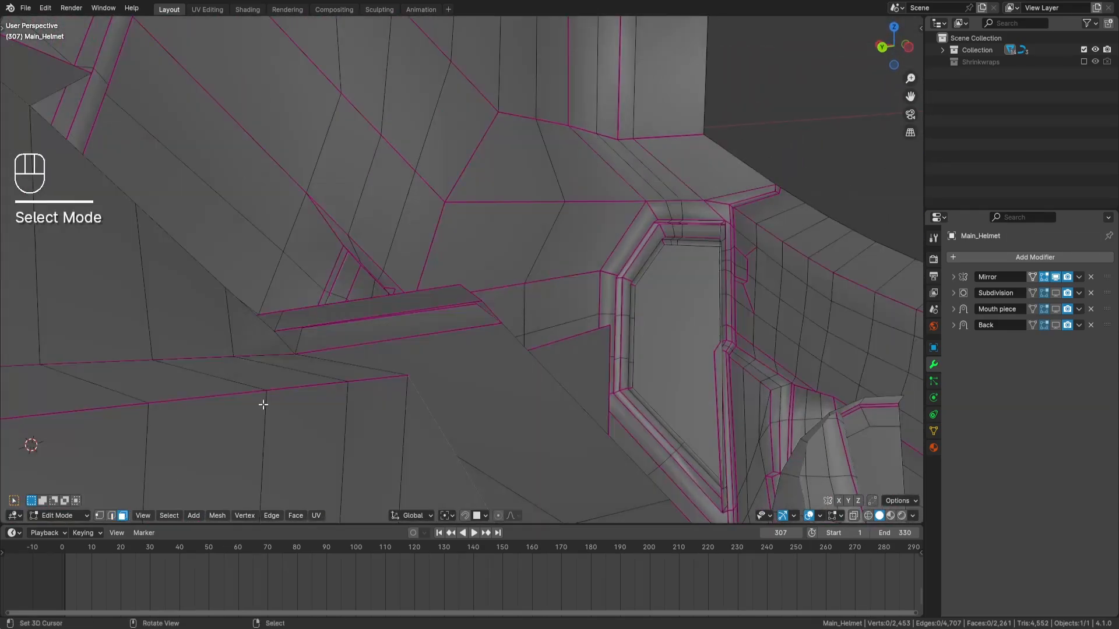
click(318, 311)
middle_drag(319, 311, 332, 408)
middle_drag(294, 327, 404, 347)
ctrl+click(405, 336)
key(x)
shift+click(478, 301)
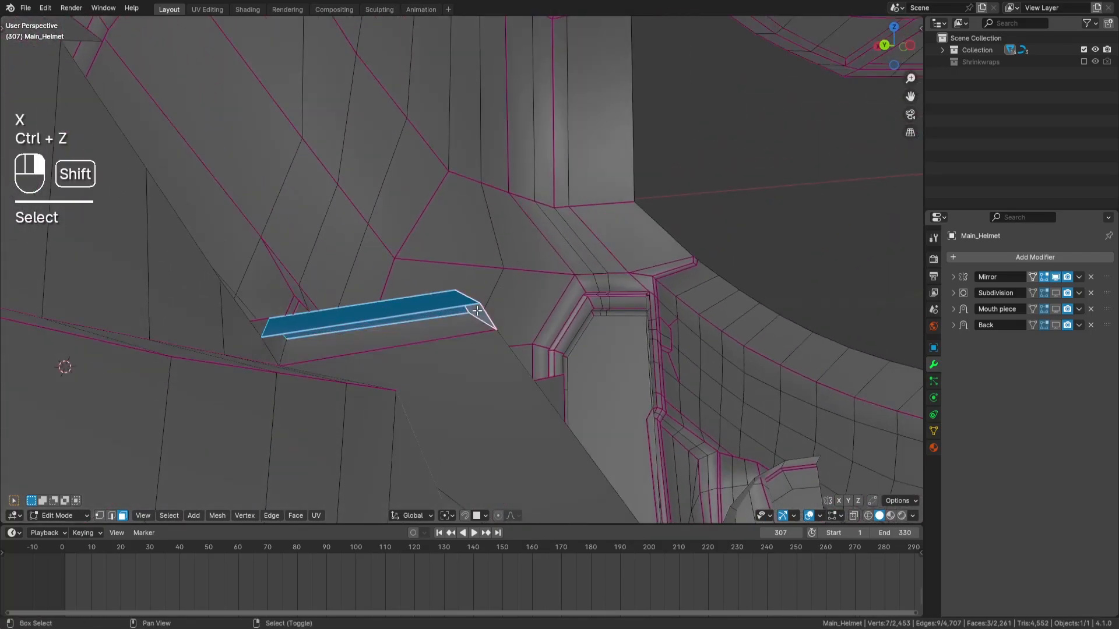
key(x)
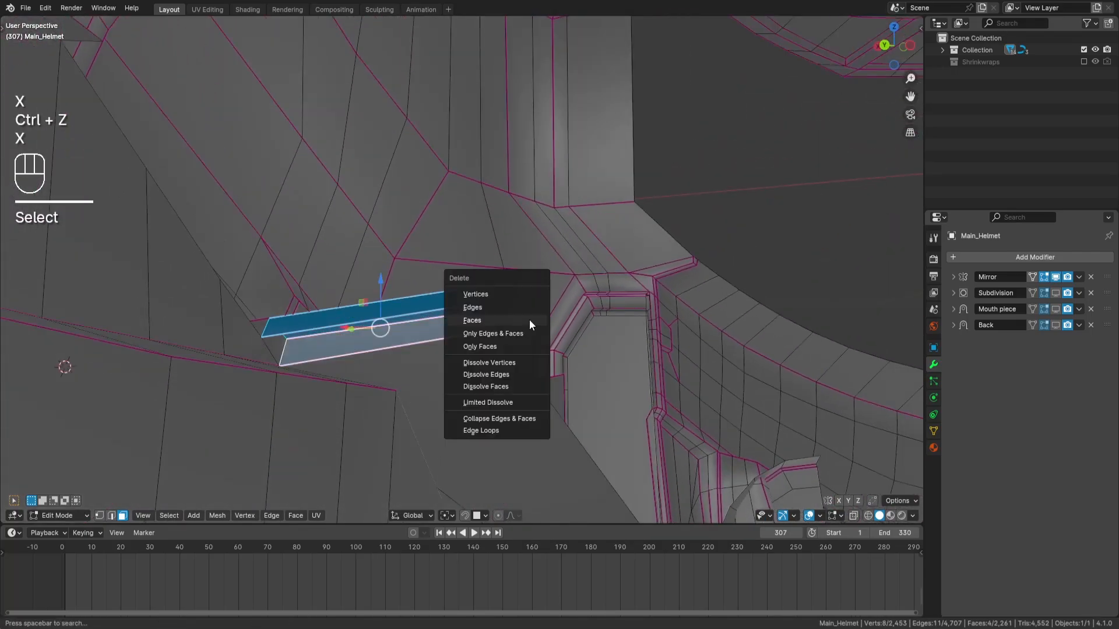
click(530, 319)
middle_drag(374, 348, 485, 356)
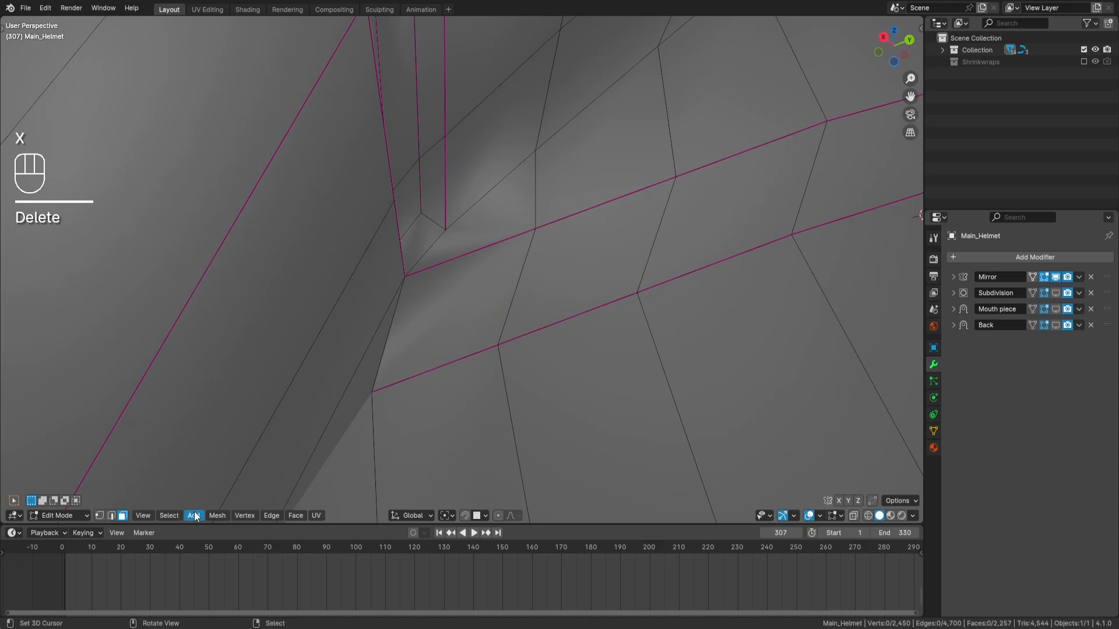
Step: Slide the short edge at the inner corner of the helmet's side groove along its neighbouring edges
click(112, 516)
right_click(422, 207)
right_drag(411, 227, 413, 227)
middle_drag(424, 227, 379, 238)
key(g)
key(g)
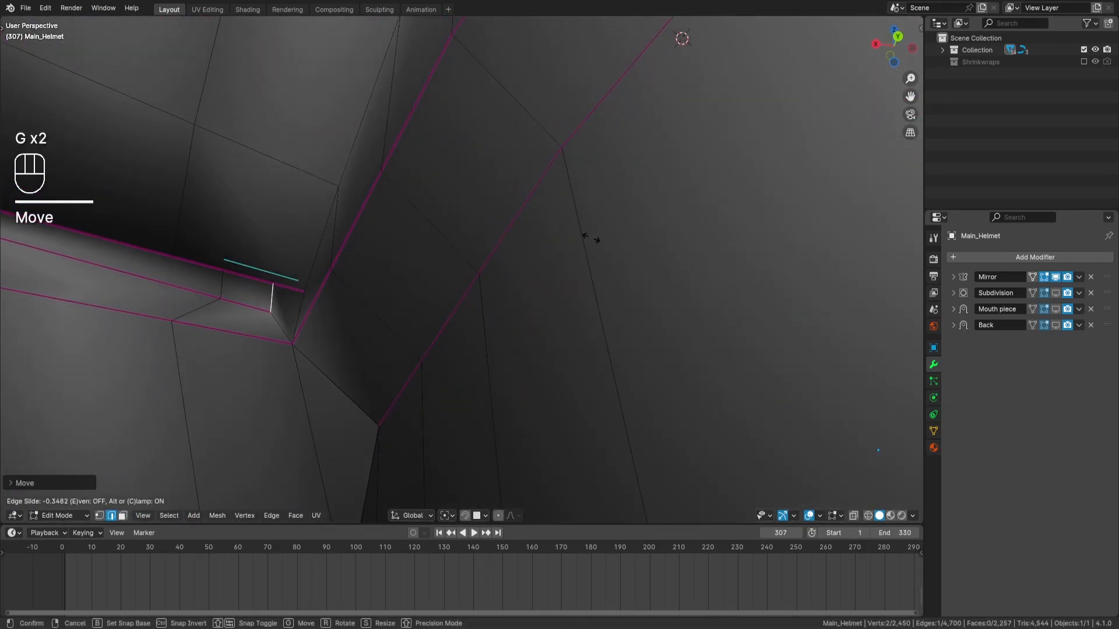
key(Return)
Step: Crease the short edges at the groove's inner corner with a value of 0.55
shift+right_click(274, 313)
middle_drag(286, 307, 470, 197)
shift+right_click(430, 158)
key(shift+e)
key(period)
key(KP_5)
key(KP_5)
key(Return)
key(a)
key(a)
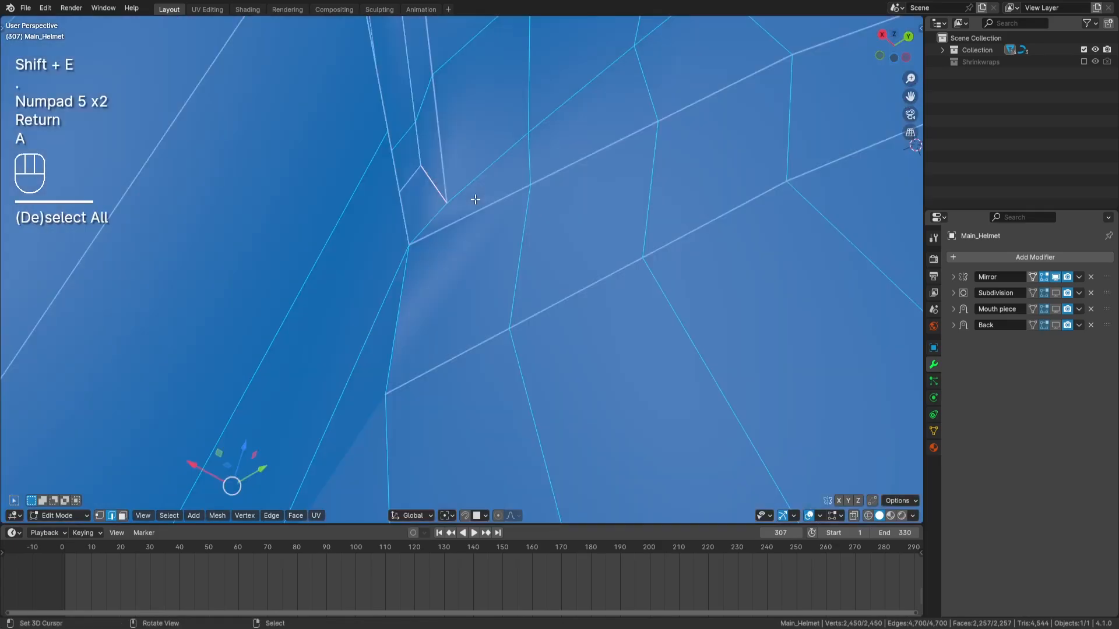
Step: Select the edge path running from the groove's corner up beneath the ridge and crease it by 0.55
right_click(473, 215)
key(shift+e)
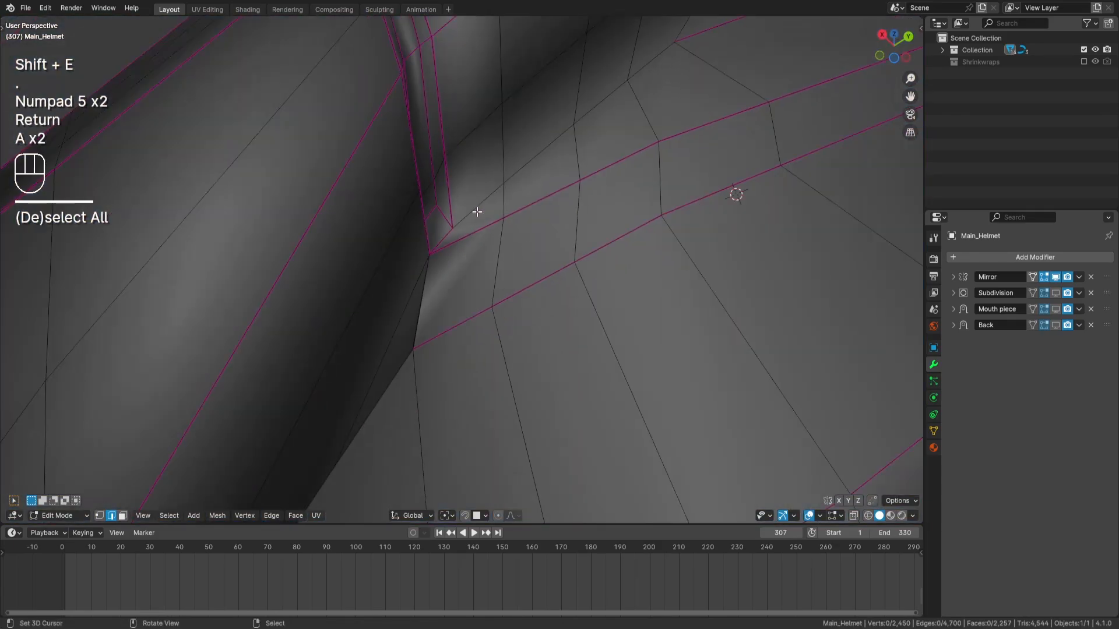
right_click(479, 212)
scroll(604, 124, down, 3)
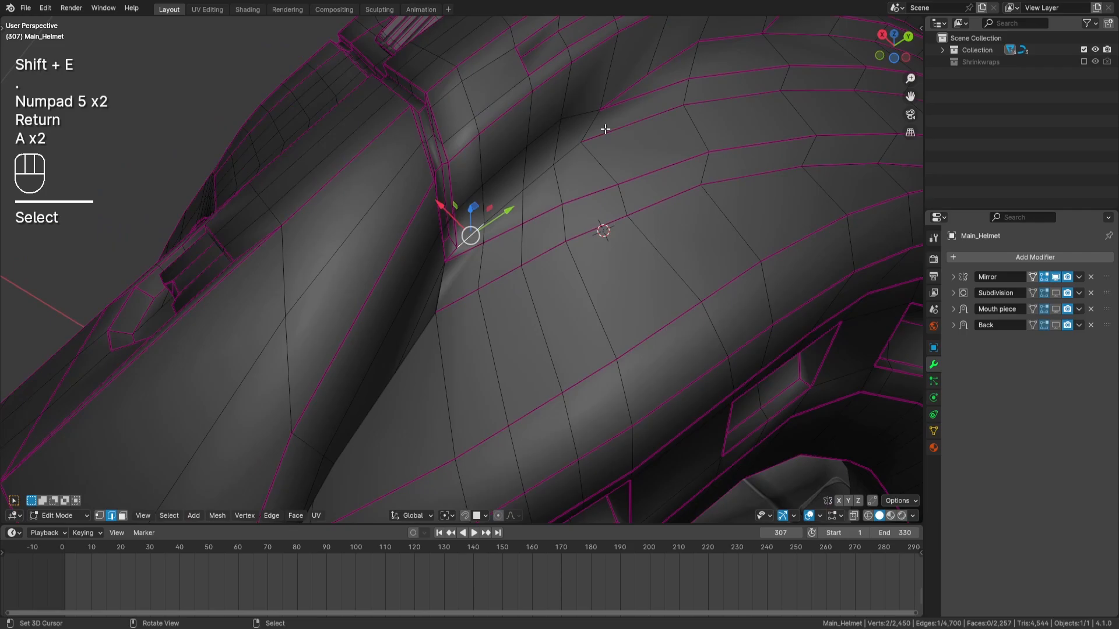
shift+middle_drag(604, 124, 540, 200)
ctrl+right_click(538, 197)
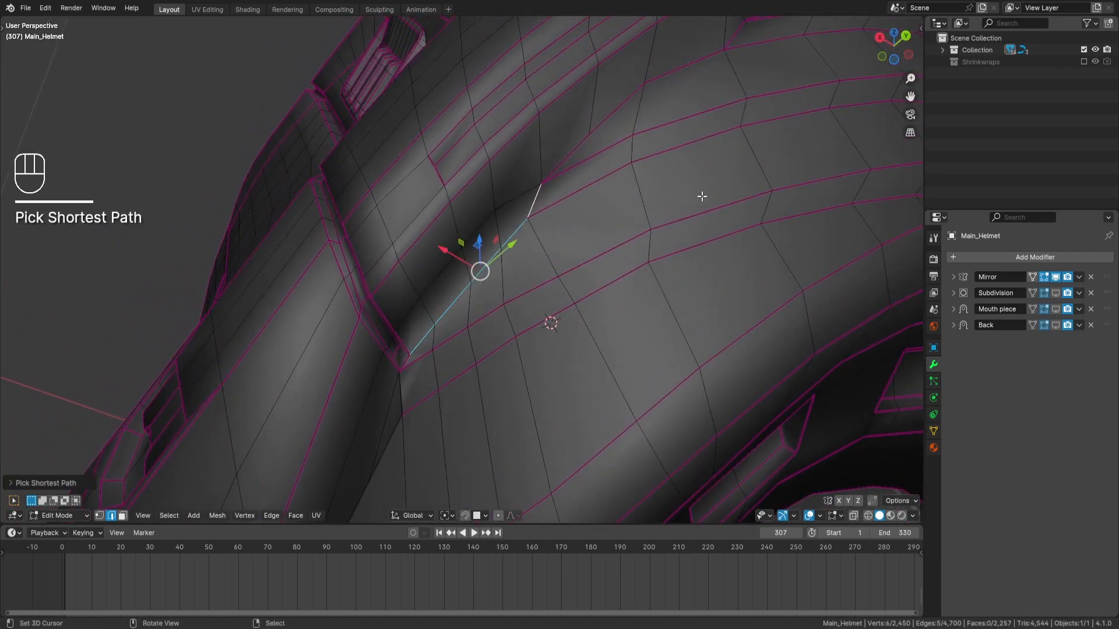
key(shift+e)
key(period)
key(KP_5)
key(KP_5)
key(Return)
key(a)
key(a)
Step: Leave edit mode and show the Subdivision modifier in the viewport to inspect the smoothed side panel
middle_drag(702, 196, 677, 299)
key(Tab)
click(1054, 295)
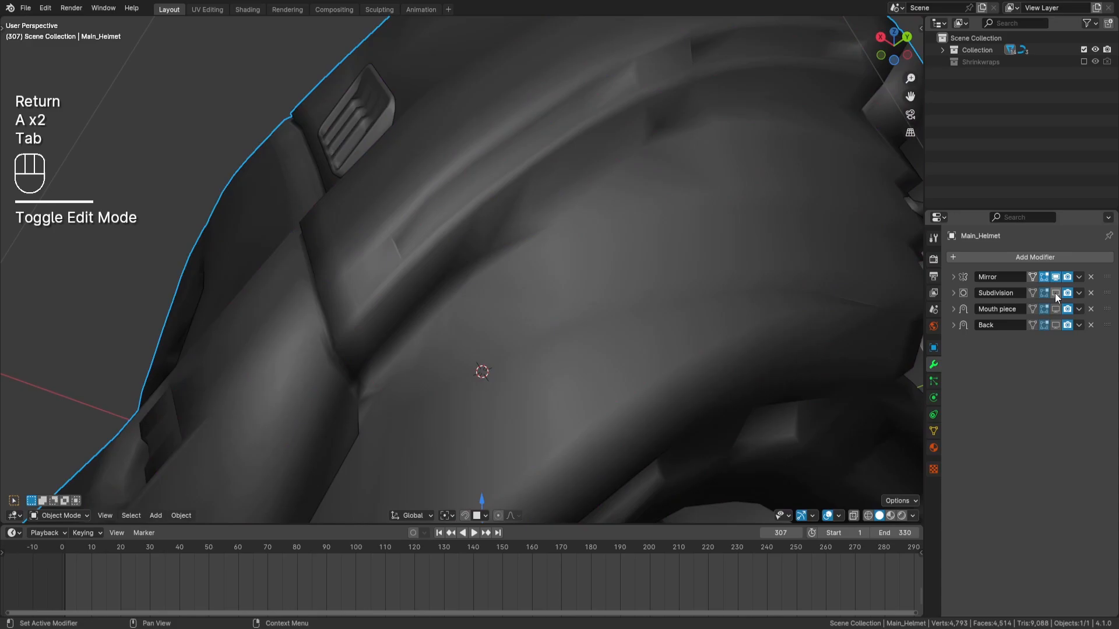
click(1055, 293)
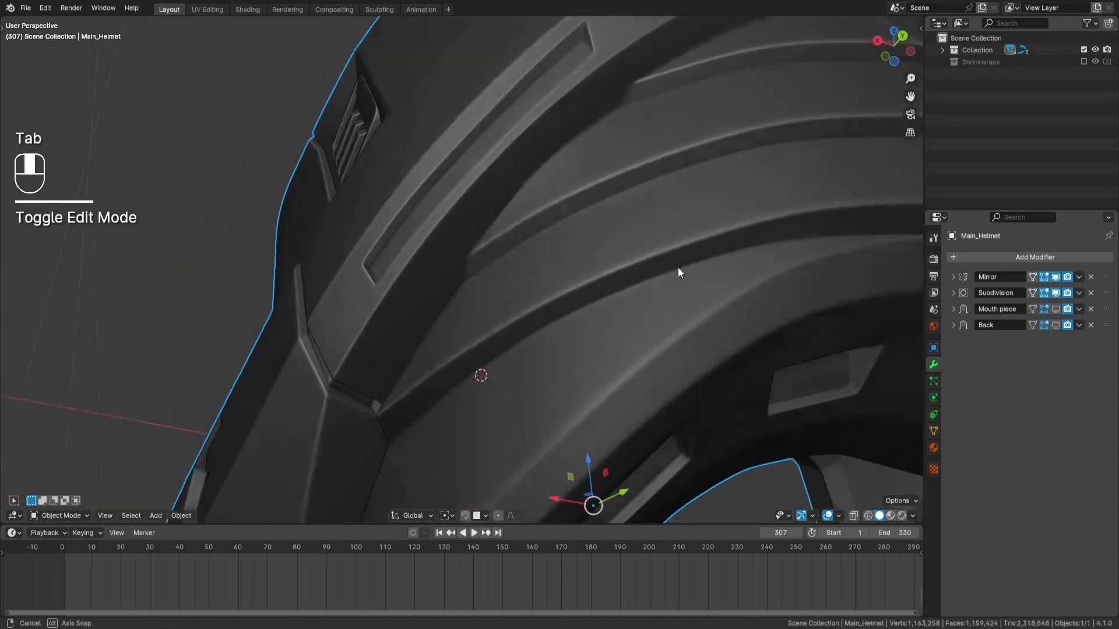
middle_drag(679, 270, 464, 325)
Step: Return to editing faces and examine the junction between ridge and side bands with overlays temporarily hidden
key(Tab)
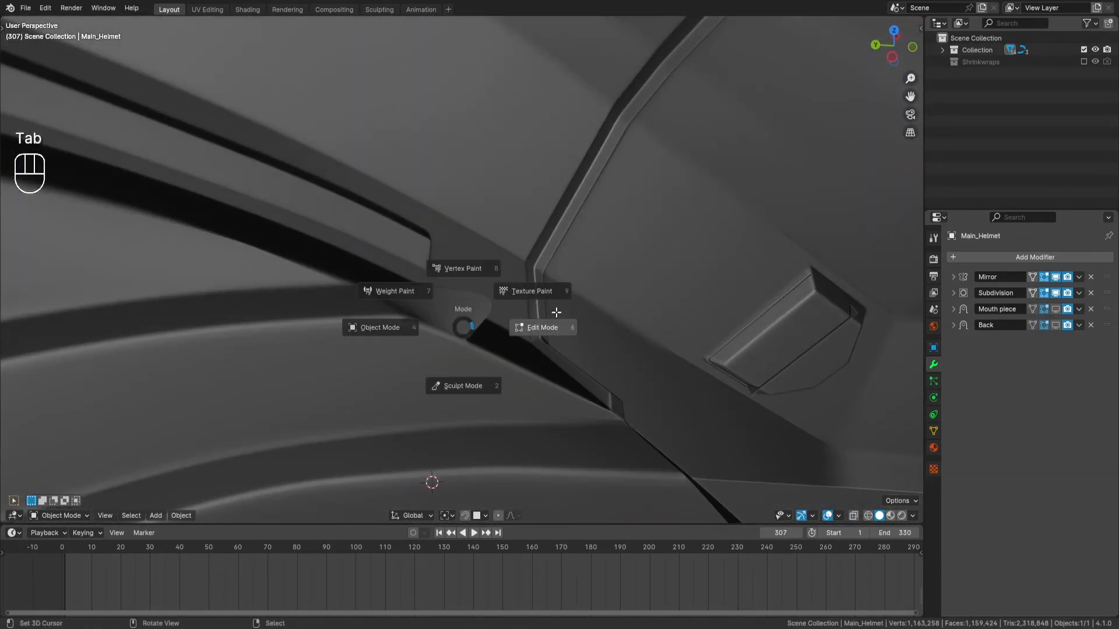
click(126, 517)
middle_drag(485, 272, 377, 316)
click(484, 322)
middle_drag(484, 322, 520, 257)
key(a)
key(a)
click(809, 515)
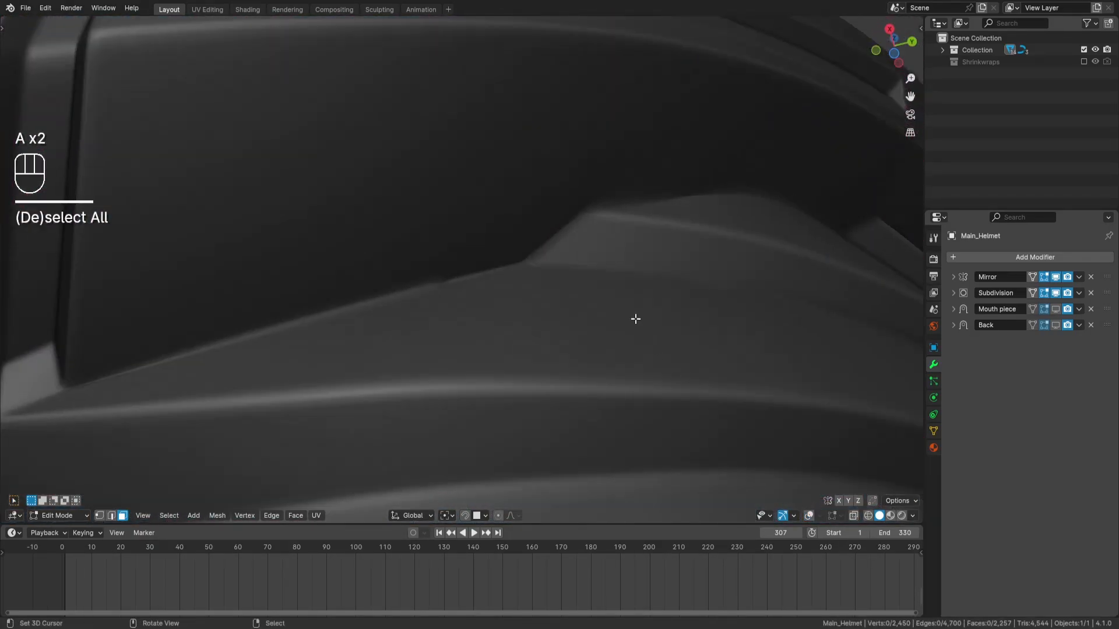
middle_drag(504, 313, 735, 419)
click(808, 515)
Step: Delete the stray dark four-sided face where the side band meets the ridge
click(530, 369)
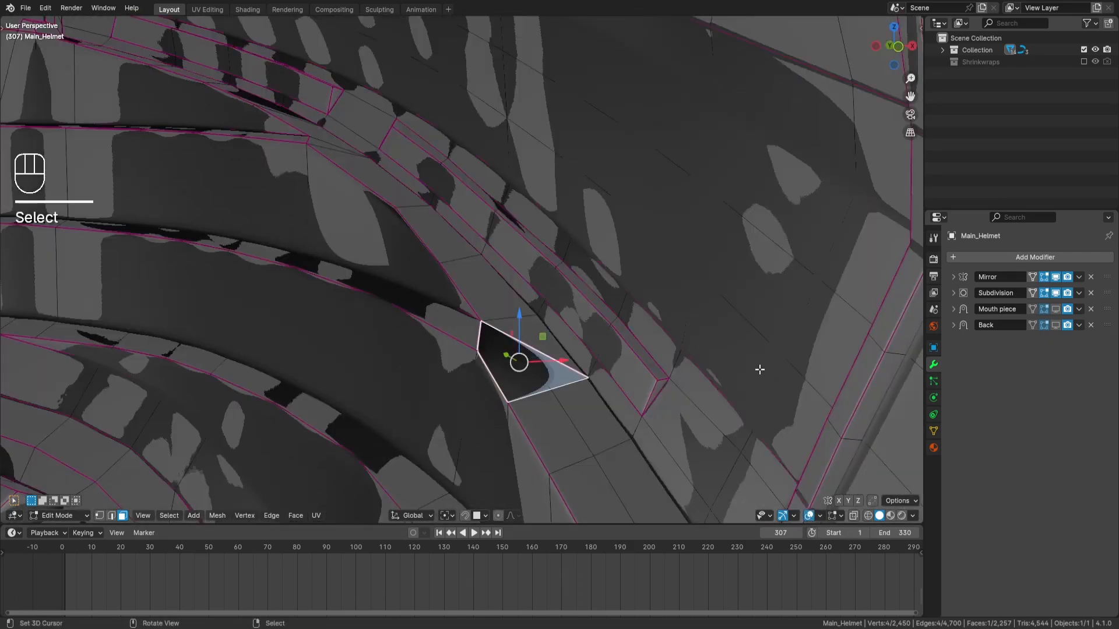
key(x)
click(760, 369)
key(a)
key(a)
Step: Dissolve the short edge linking the panel border to the corner of the rectangular recess in the rim
middle_drag(760, 370, 769, 400)
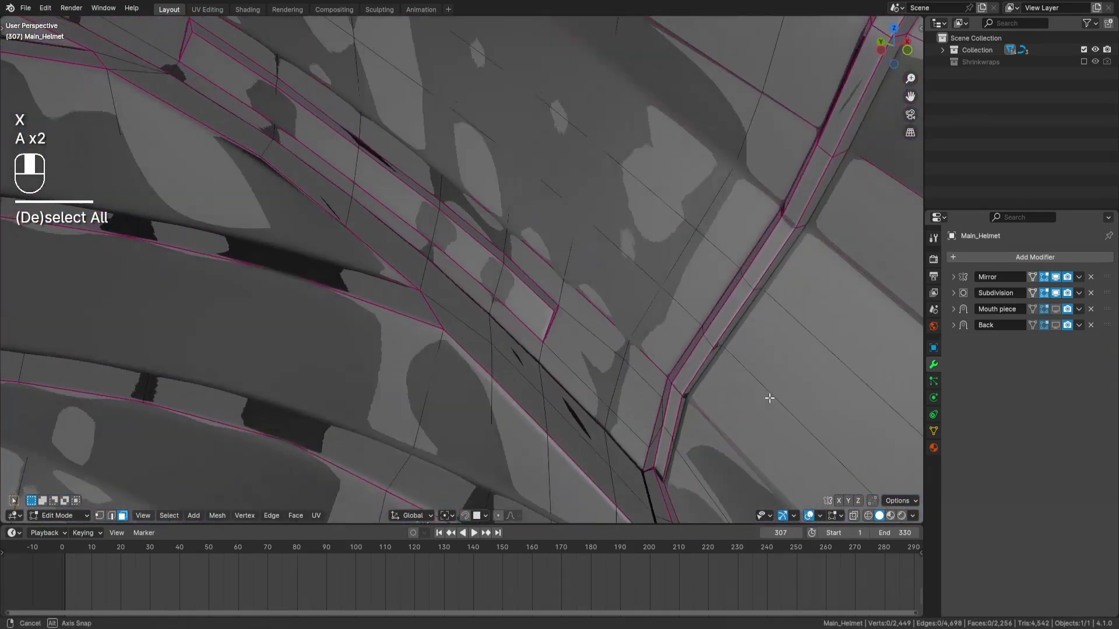
middle_drag(568, 328, 595, 405)
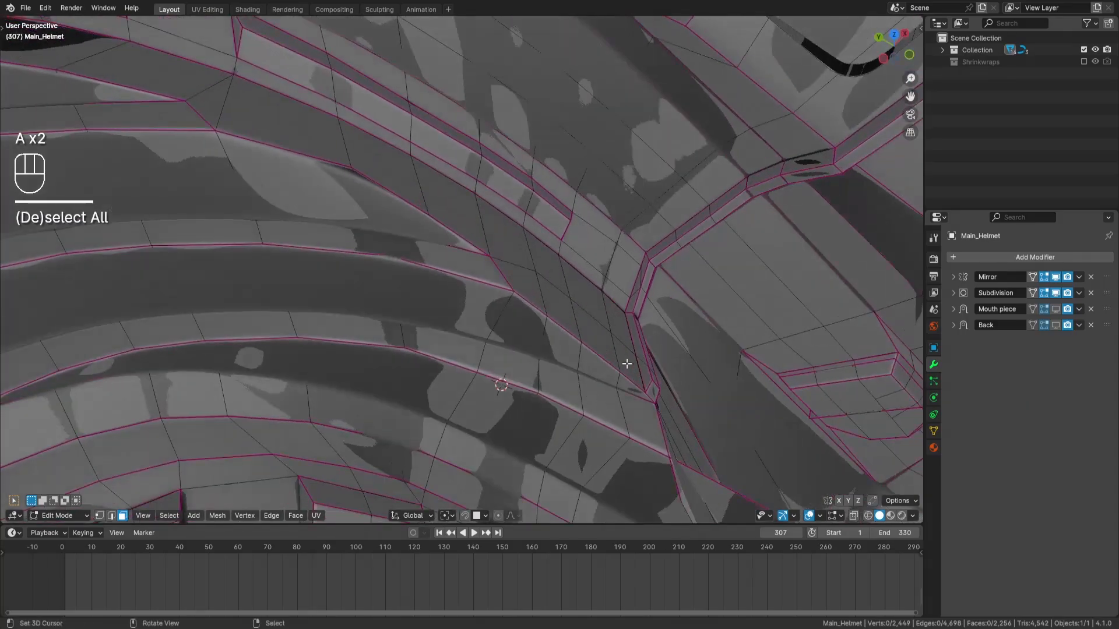
middle_drag(627, 365, 417, 250)
scroll(397, 225, down, 4)
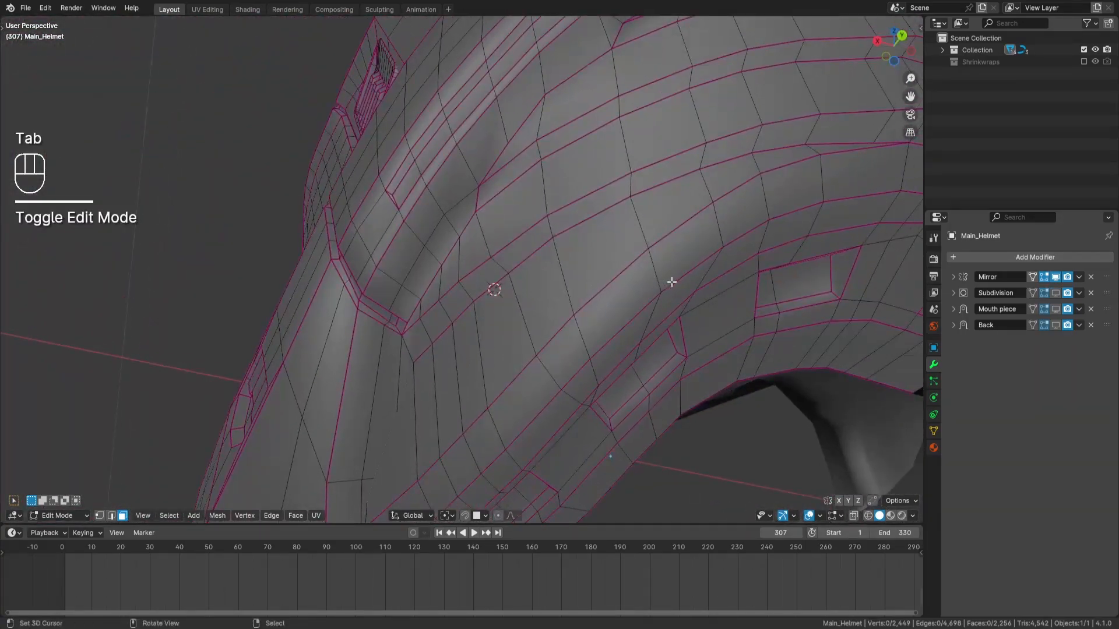
shift+middle_drag(671, 282, 547, 320)
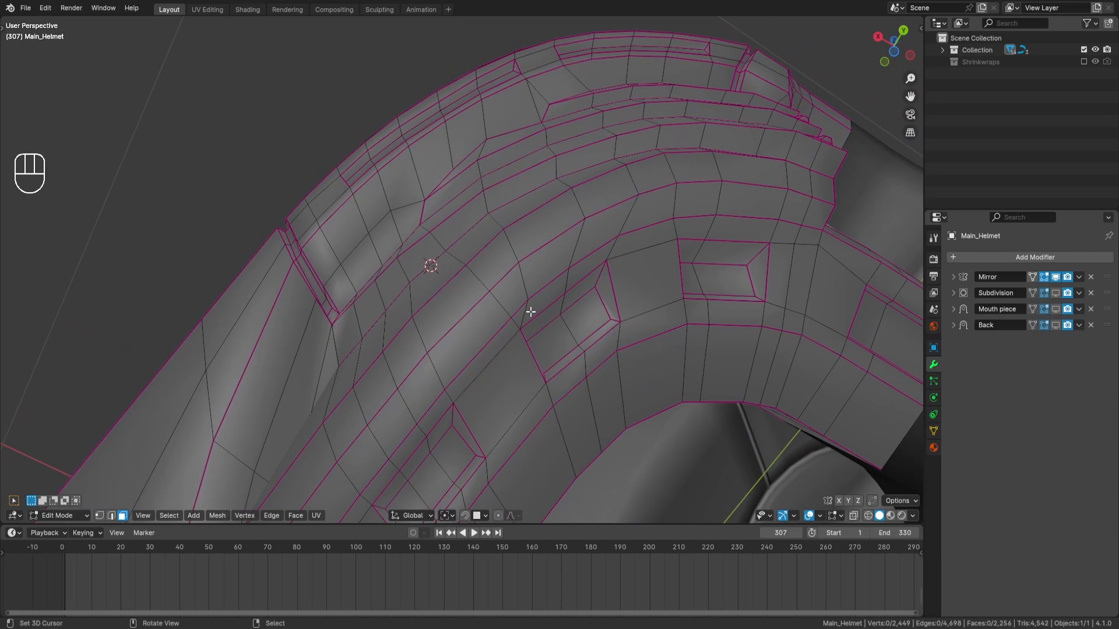
click(543, 308)
click(111, 516)
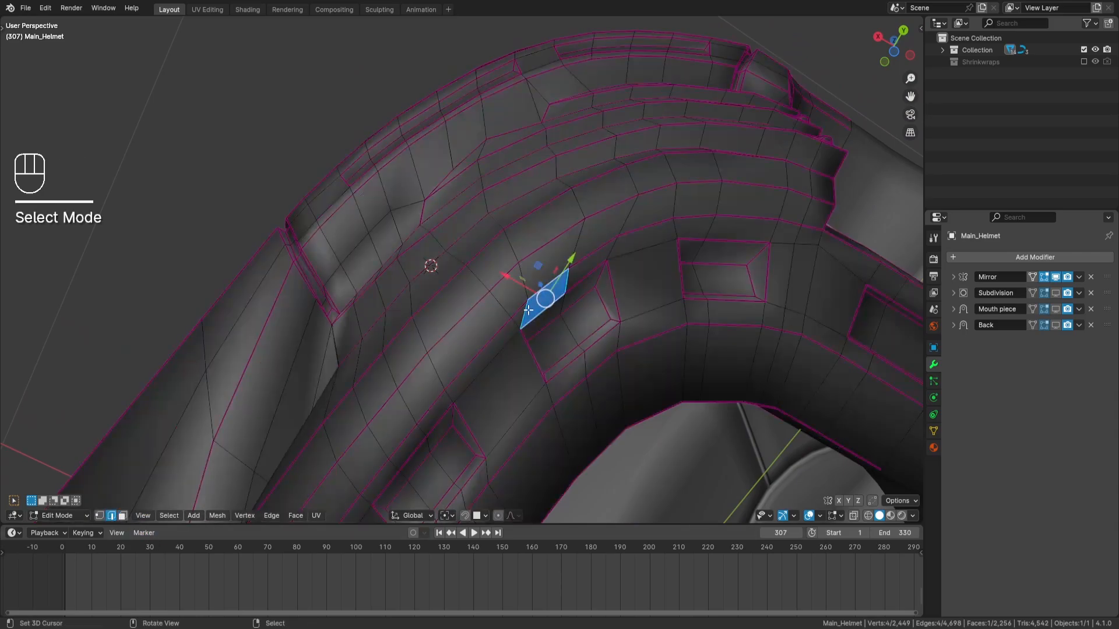
key(ctrl+x)
middle_drag(524, 327, 489, 351)
key(a)
key(a)
Step: Add a centred loop cut through the rim recess and down to the edge of the lower opening
key(ctrl+r)
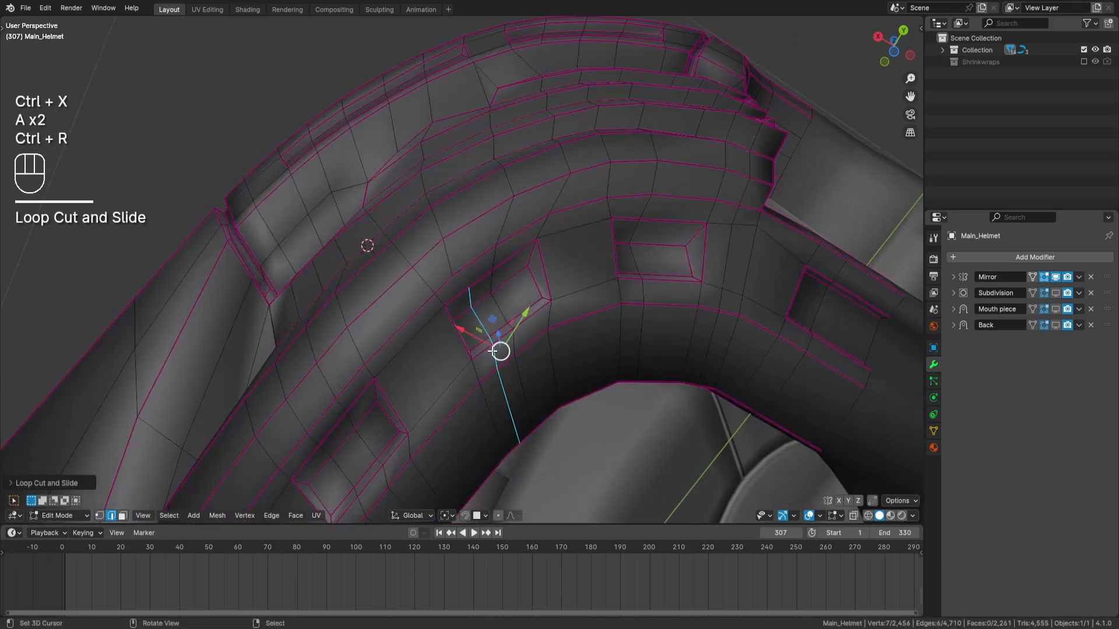
click(499, 350)
right_click(493, 350)
key(a)
key(a)
Step: Knife-cut an edge joining the panel border vertex to the loop cut's end on the recess edge
key(k)
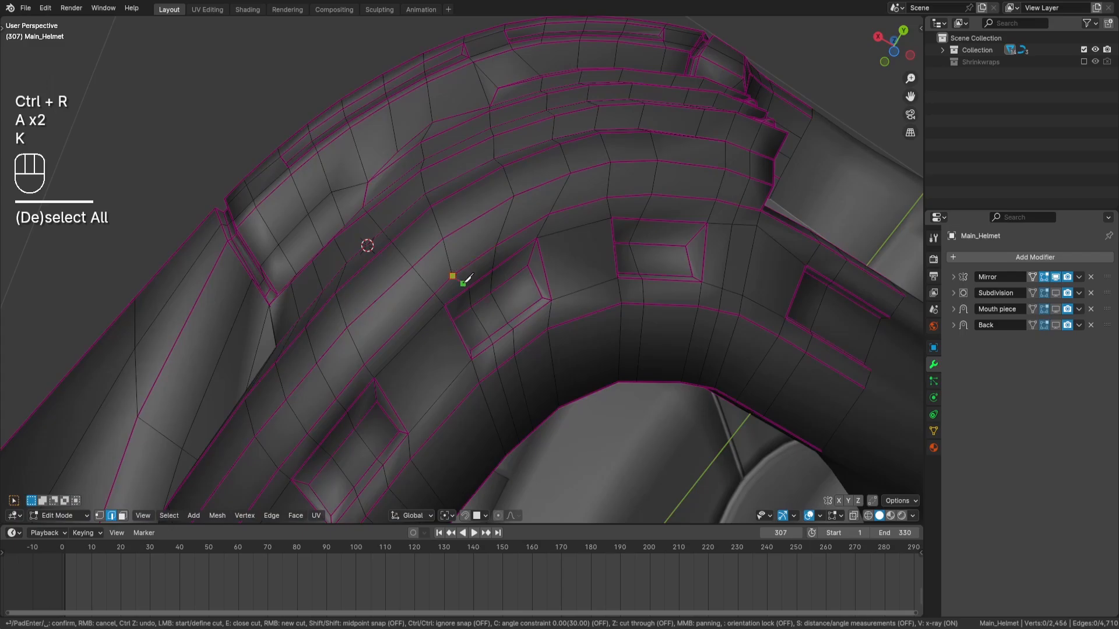
click(469, 289)
key(Return)
middle_drag(579, 253, 564, 279)
key(a)
key(a)
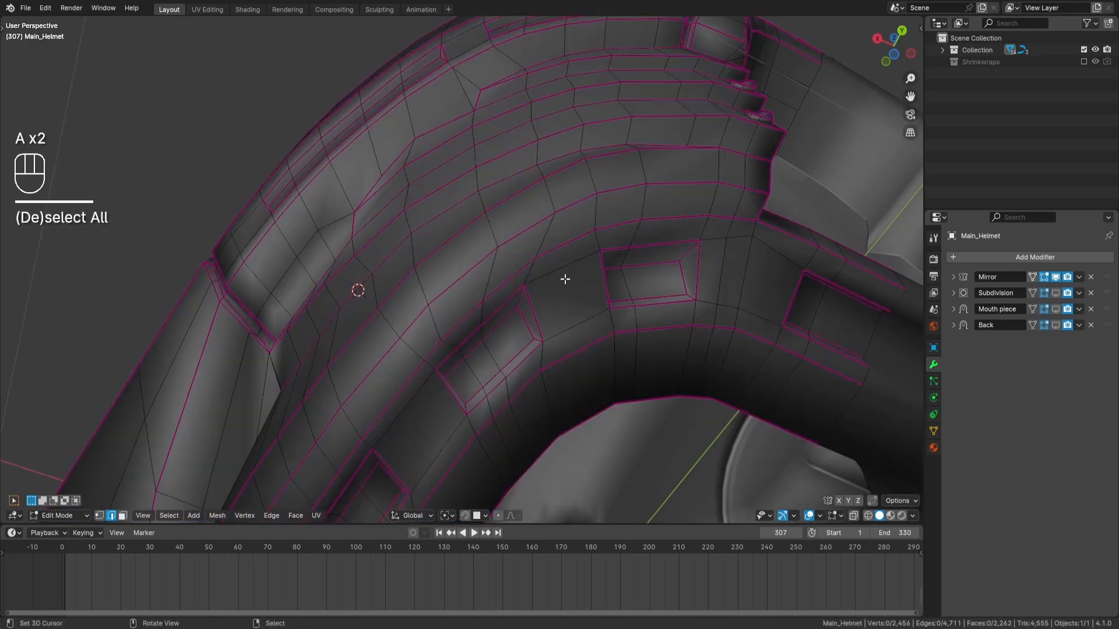
Step: Hide the narrow strip of faces at the tapering seam of the side panel
middle_drag(627, 297, 583, 255)
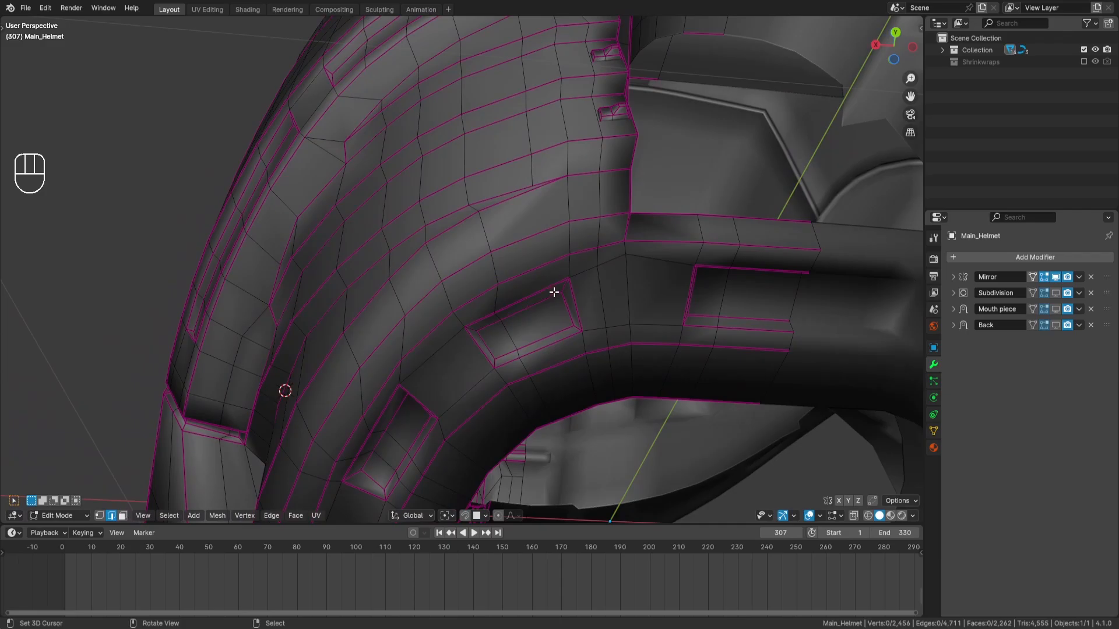
key(ctrl+r)
key(Escape)
click(123, 515)
click(516, 196)
key(h)
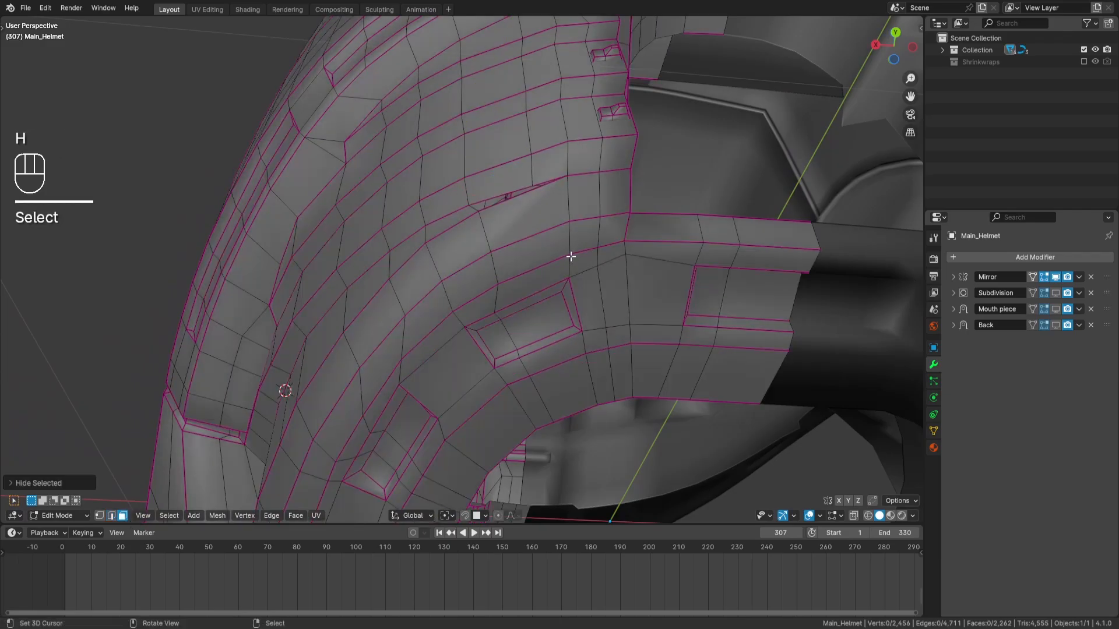
Step: Add a loop cut across the side panel and rim near the neighbouring recess, and reveal the hidden faces
key(ctrl+r)
click(558, 280)
click(555, 269)
key(a)
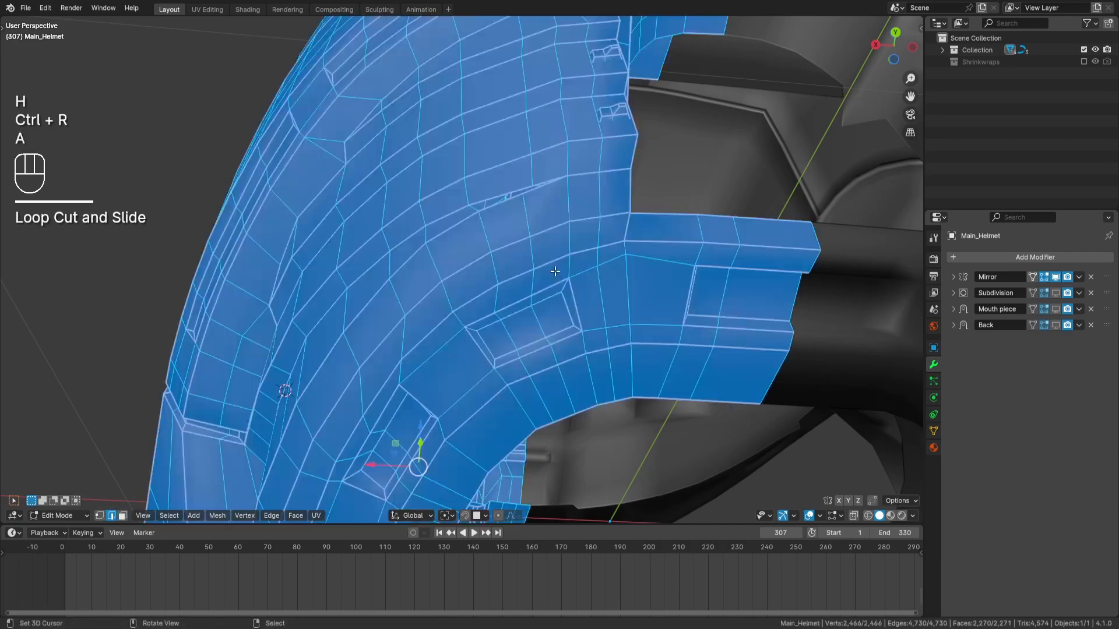
key(a)
key(alt+h)
key(a)
key(a)
Step: Knife-cut across the narrow tapering strip to connect it with the new loop cut
scroll(525, 256, up, 5)
key(k)
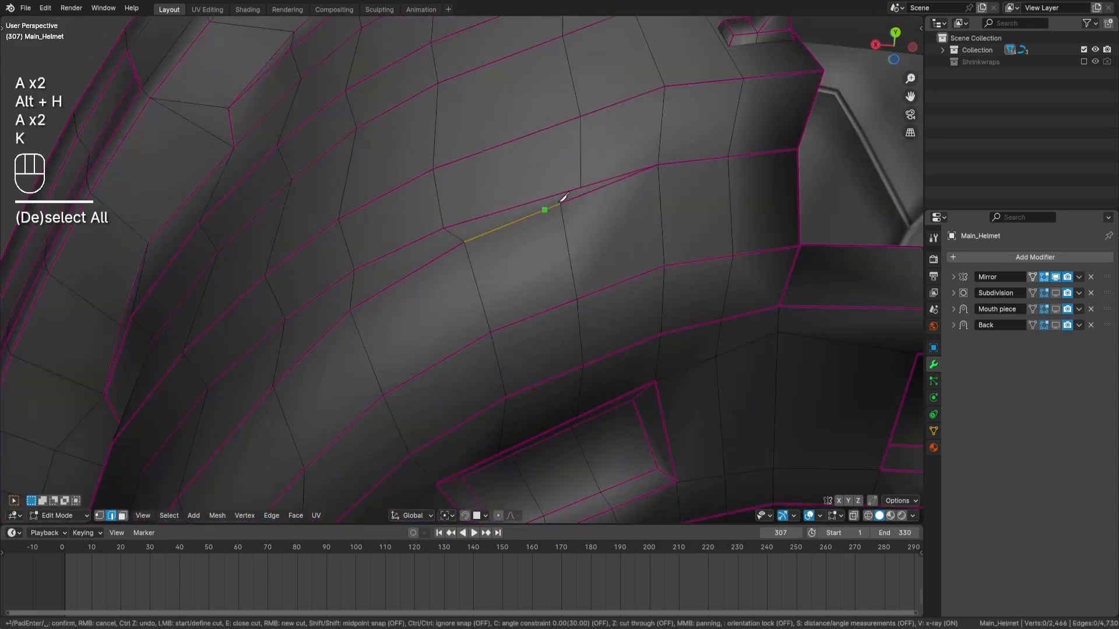
click(561, 204)
key(space)
scroll(599, 230, down, 6)
key(a)
key(a)
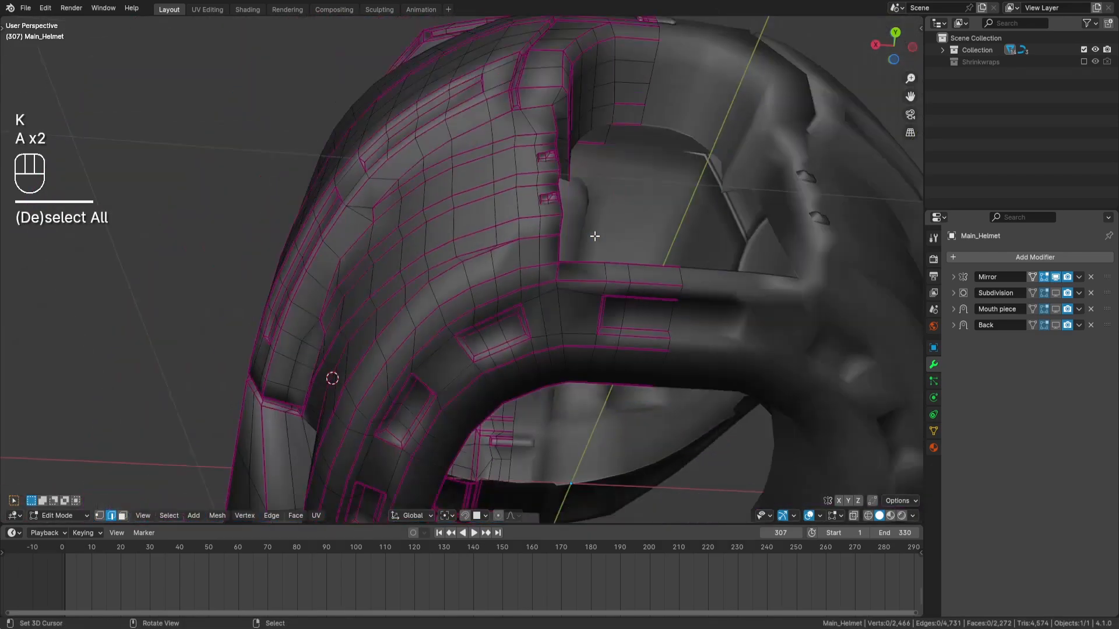
Step: Add a loop cut crossing the stepped side bands below the helmet's upper ridge
middle_drag(595, 235, 579, 268)
scroll(572, 234, up, 2)
mouse_move(613, 156)
middle_down()
mouse_move(617, 105)
mouse_move(608, 156)
middle_up()
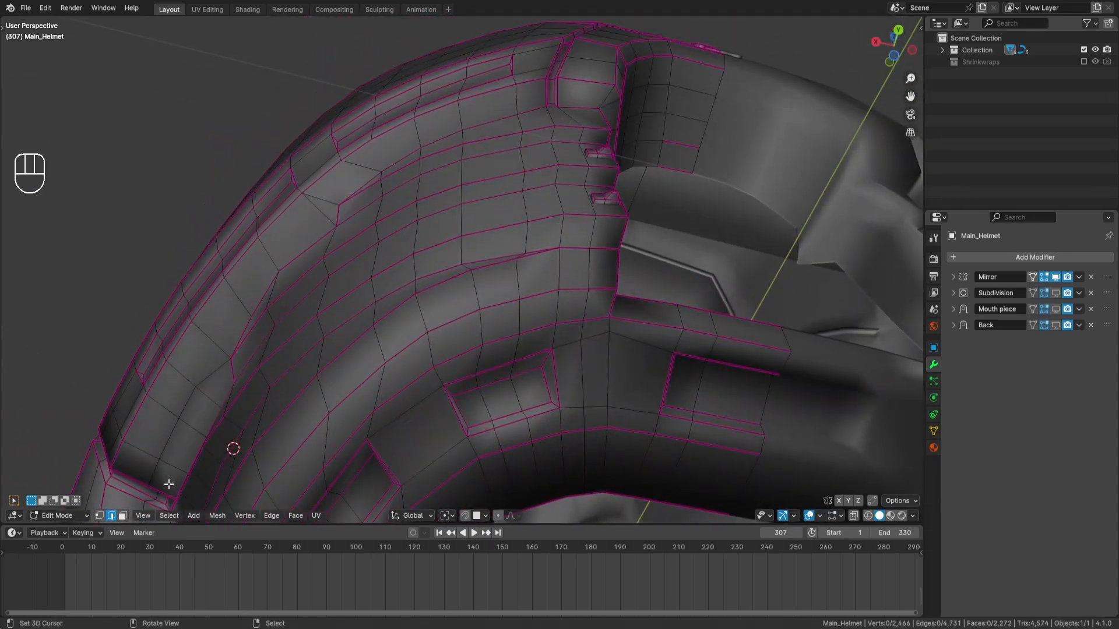
middle_drag(406, 133, 427, 142)
key(a)
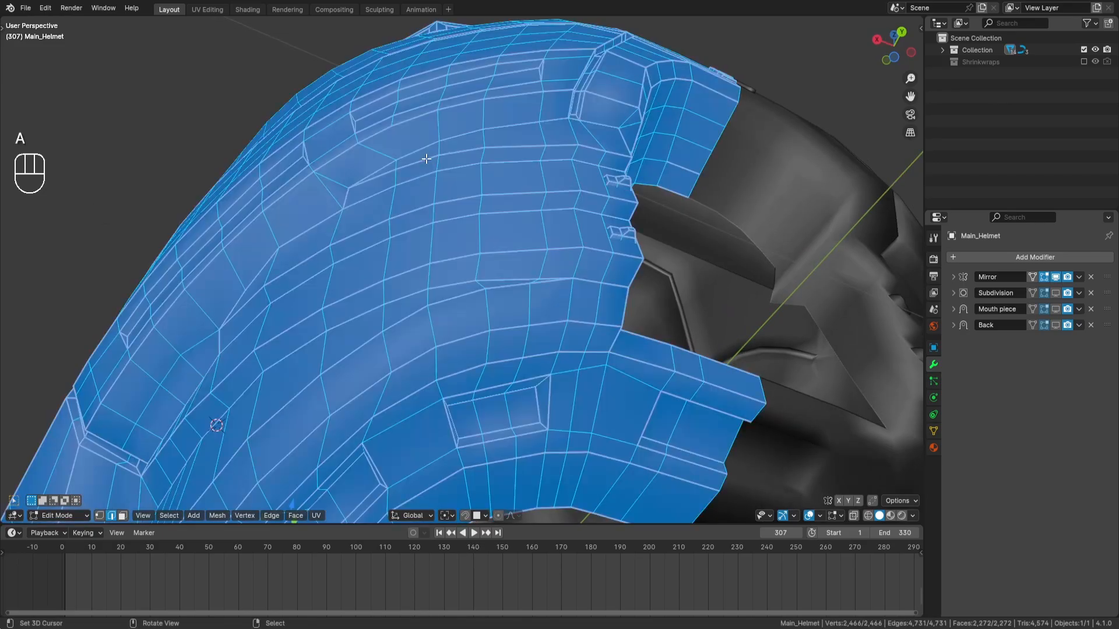
key(a)
key(ctrl+r)
click(426, 159)
key(a)
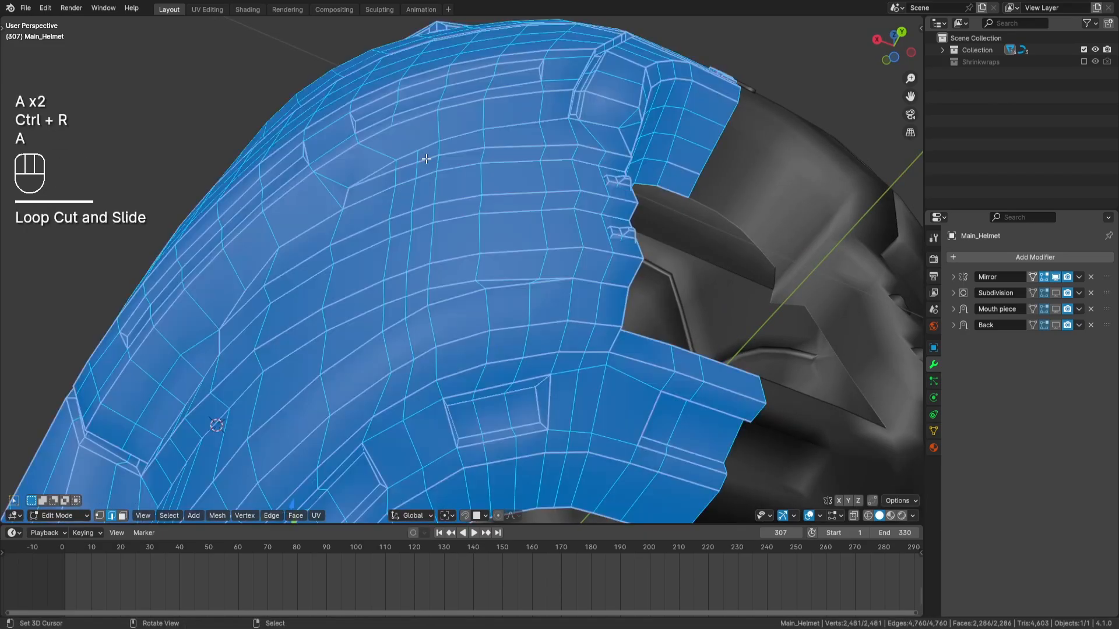
key(a)
Step: Knife-cut the band above the new loop to extend it up to the ridge's creased edge
key(j)
key(a)
key(a)
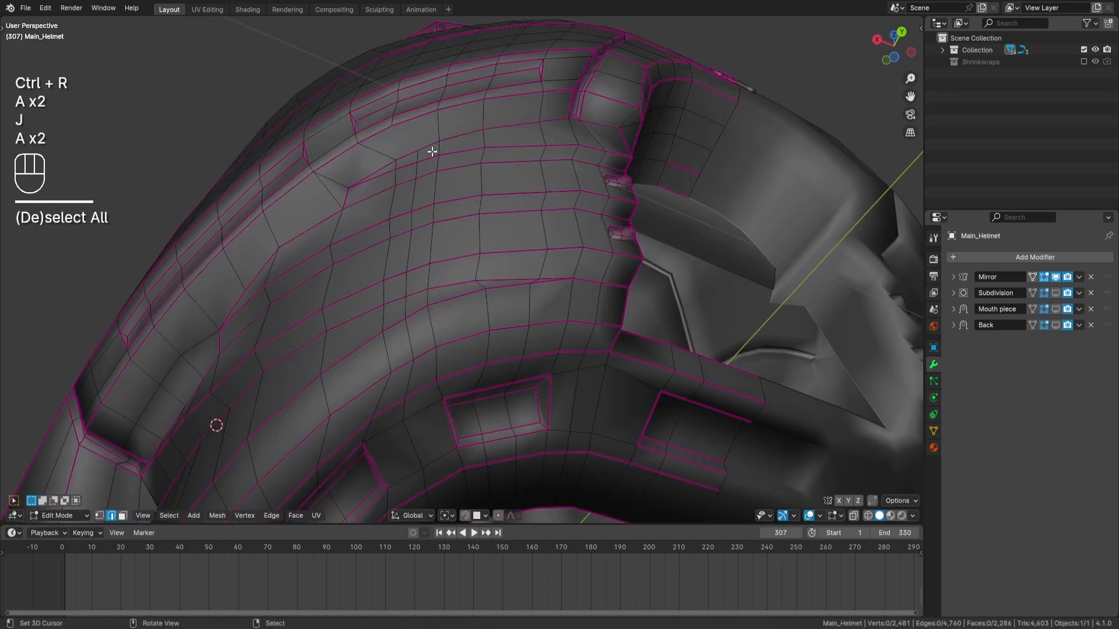
key(k)
key(Return)
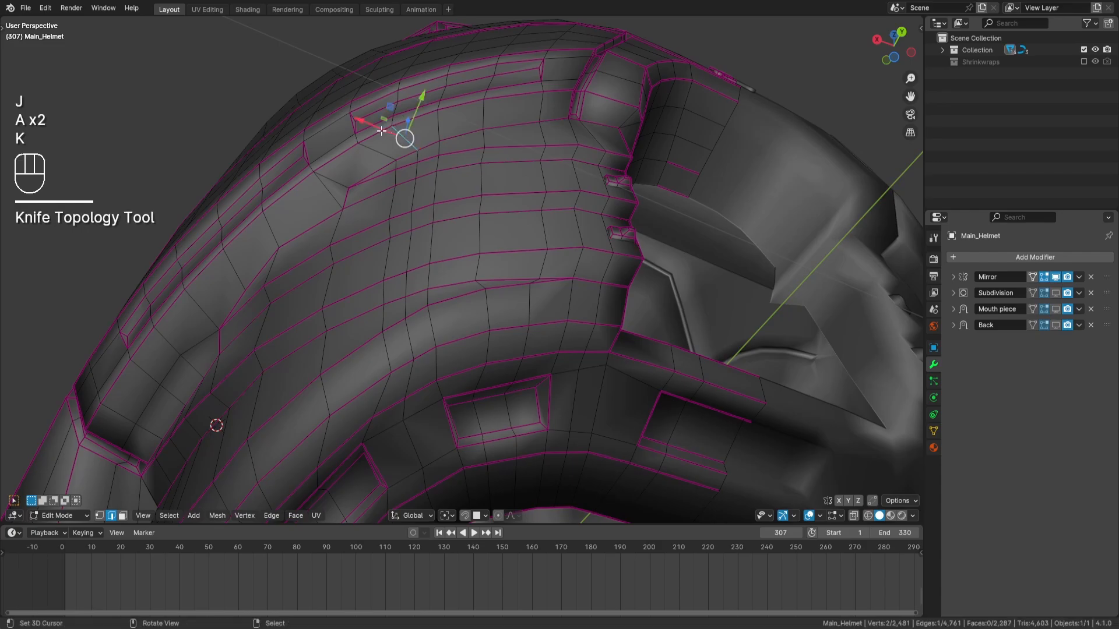
Step: Evenly space and relax the vertices of the parallel edge rows running just below the helmet's upper ridge
click(382, 131)
ctrl+click(569, 102)
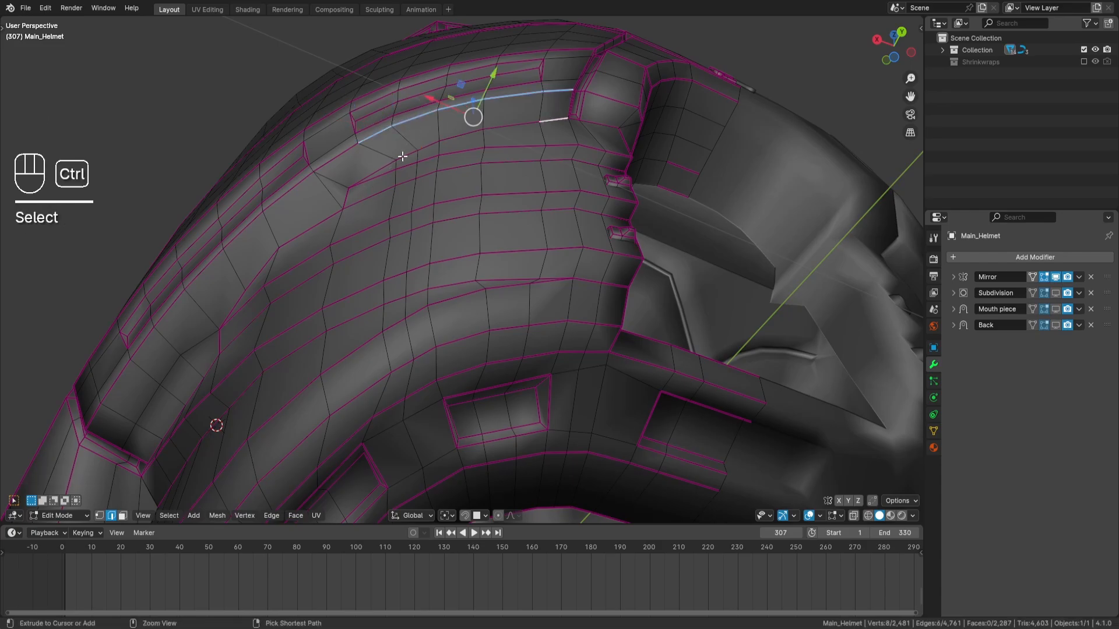
ctrl+click(383, 169)
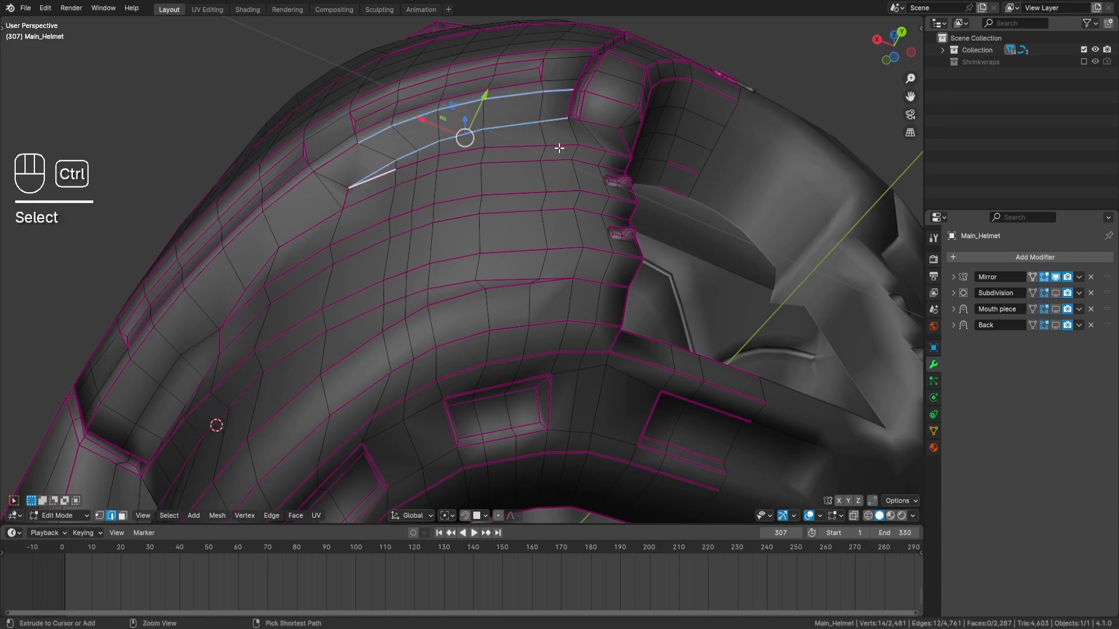
ctrl+click(362, 204)
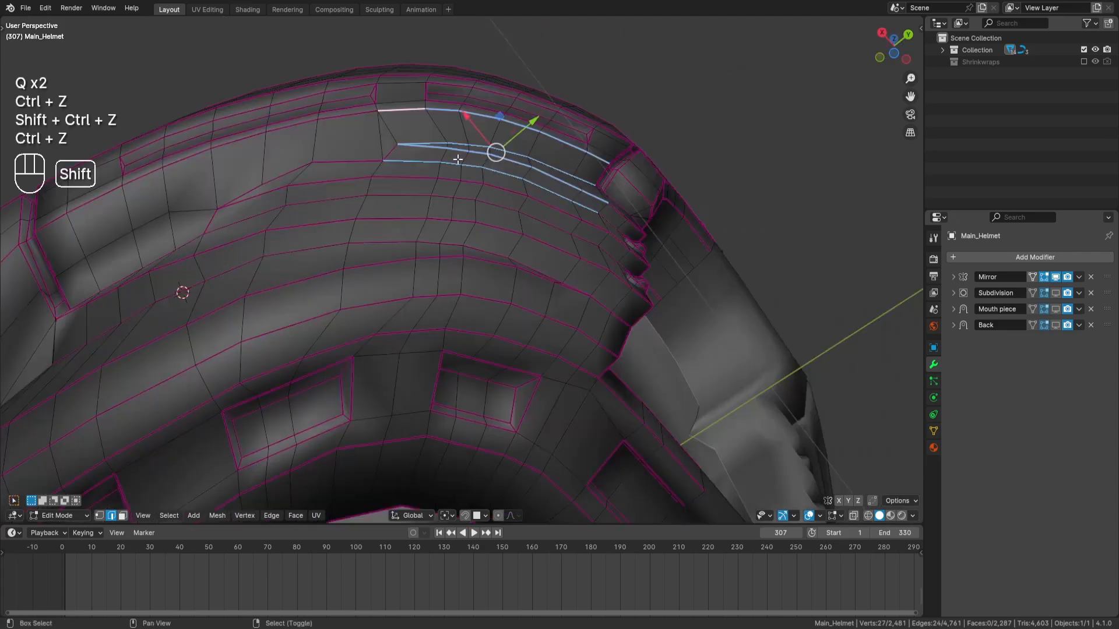
shift+click(440, 144)
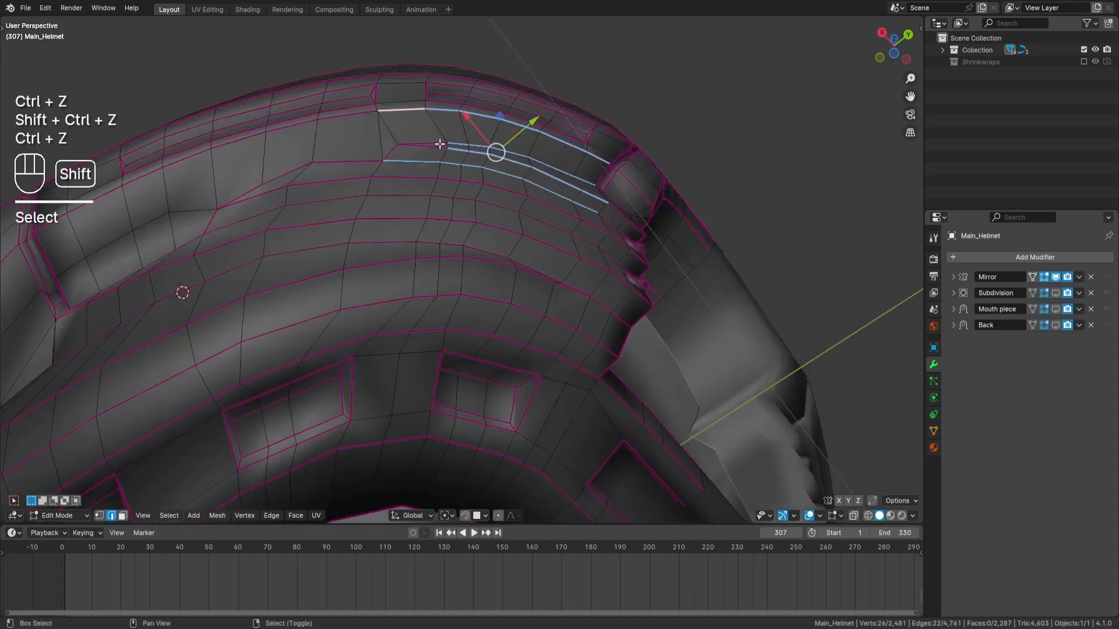
key(q)
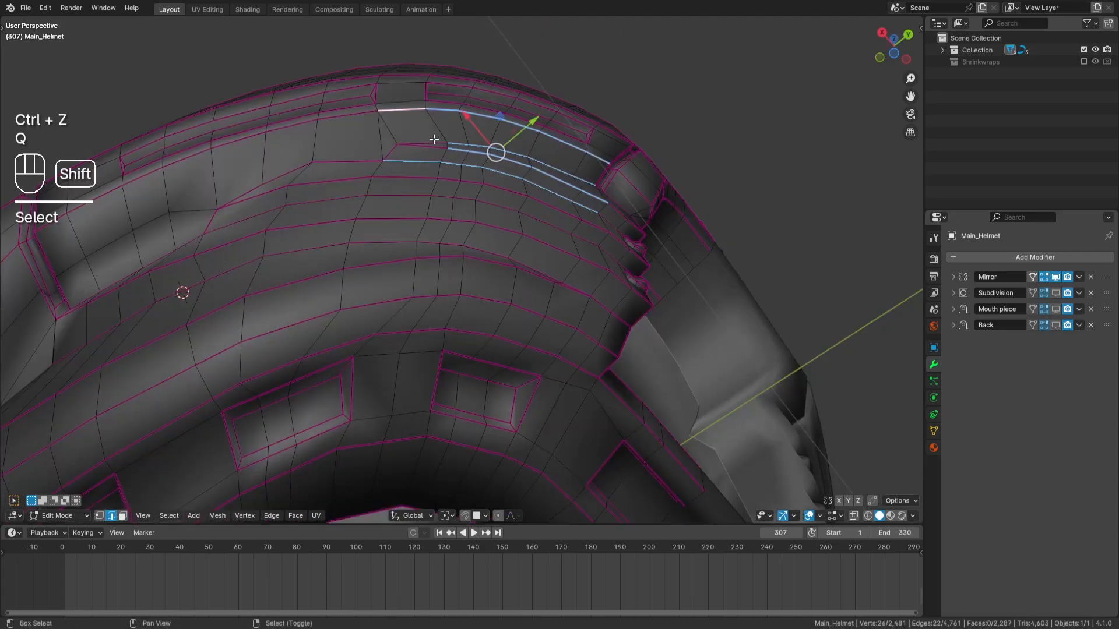
shift+click(431, 142)
key(q)
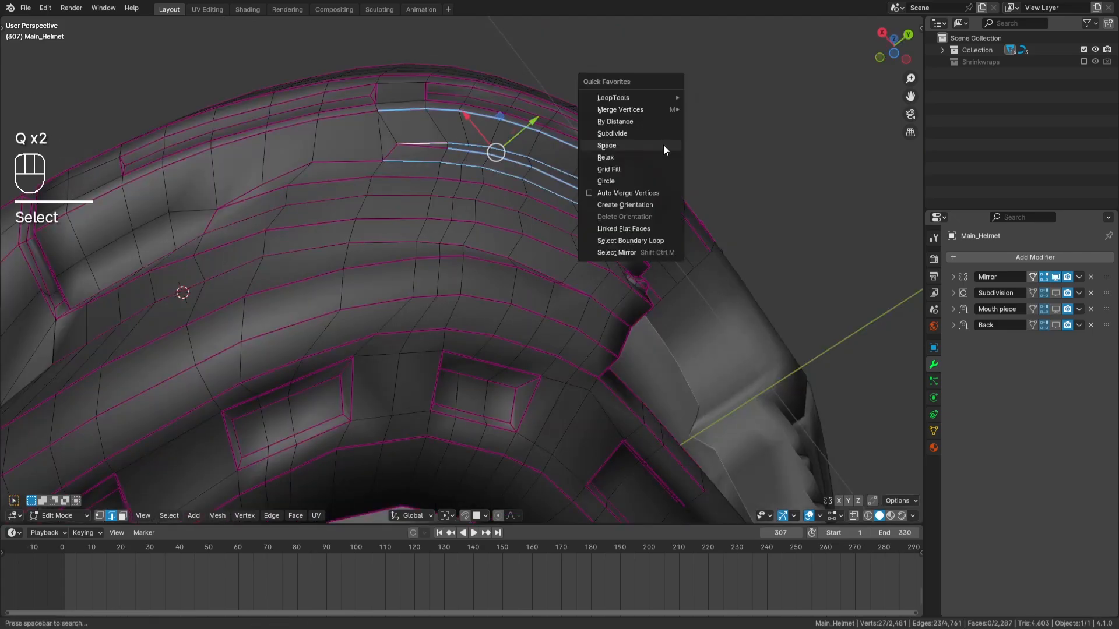
click(663, 144)
key(q)
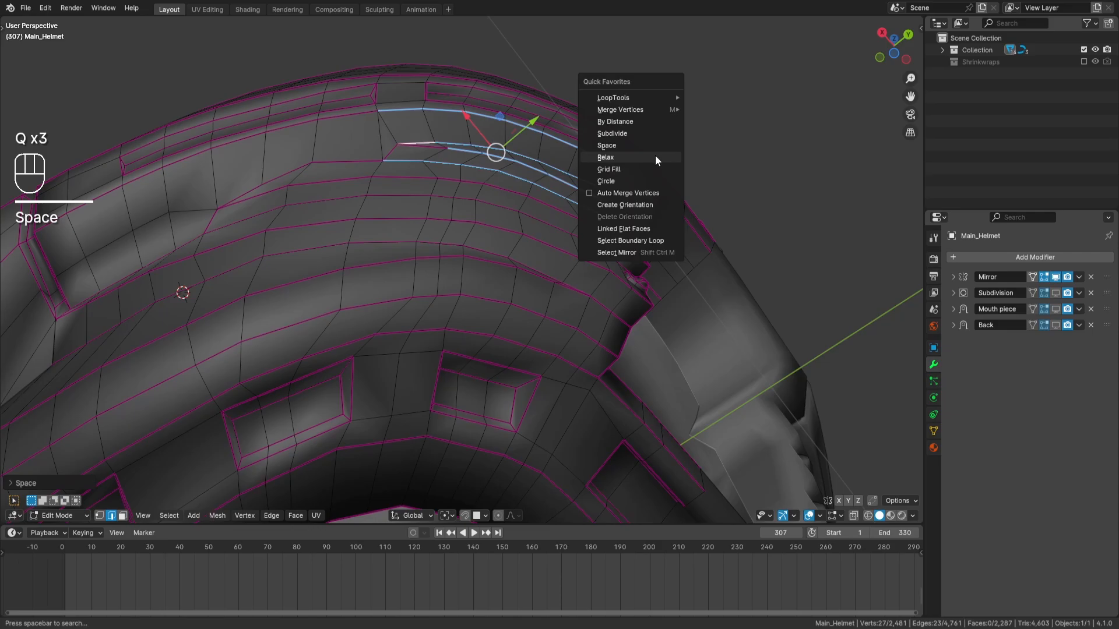
click(655, 156)
Step: Evenly space the creased edge row from the recess's inner corner to the rounded bump at the panel's end
click(429, 149)
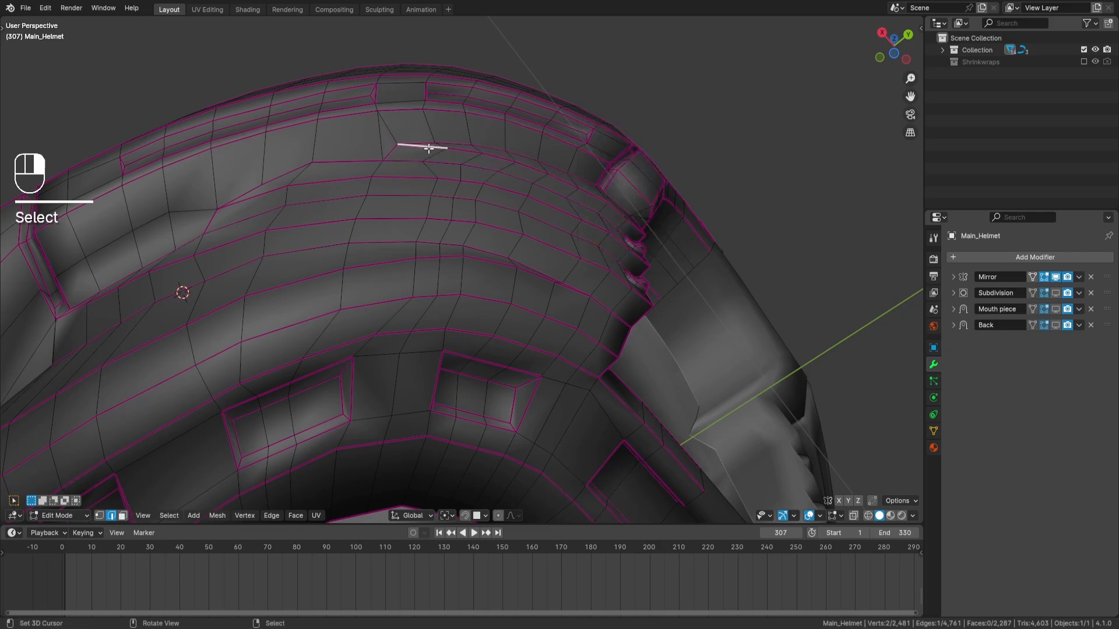
ctrl+click(606, 201)
key(q)
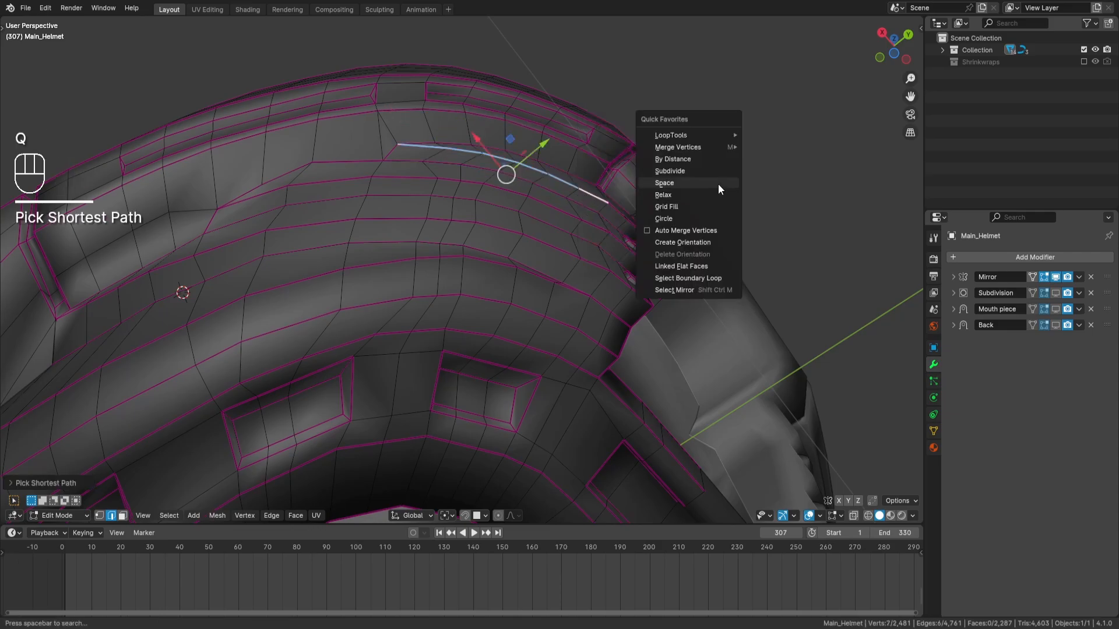
click(718, 184)
key(a)
key(a)
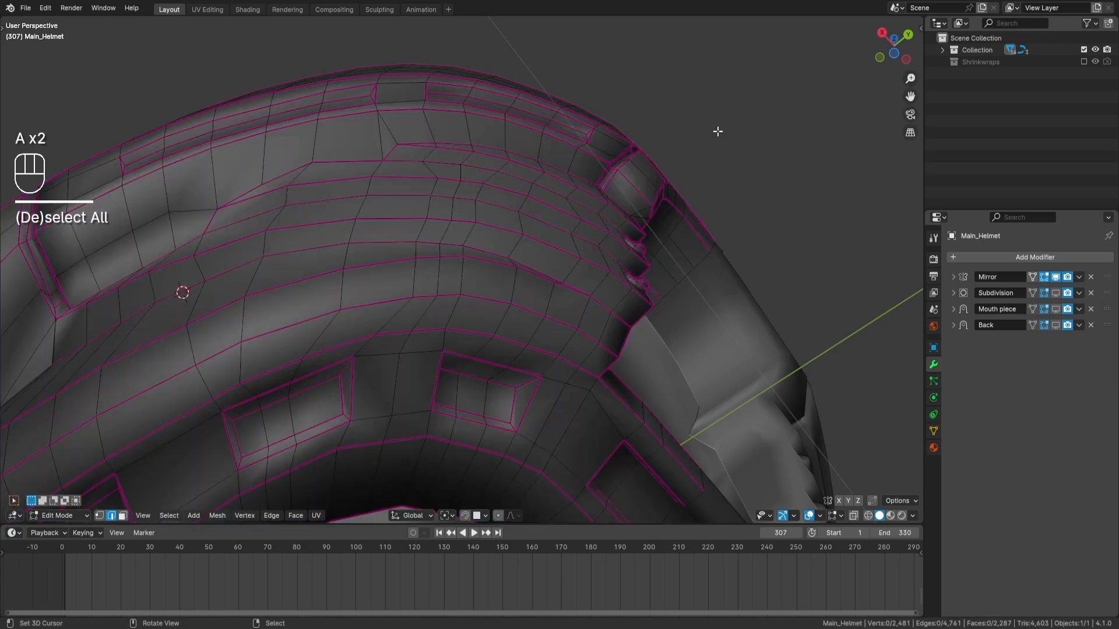
Step: Evenly space the vertices along the four creased edge rows that run through the middle of the side panel
middle_drag(717, 130, 590, 225)
right_click(593, 226)
shift+middle_drag(532, 246, 587, 190)
ctrl+right_click(289, 264)
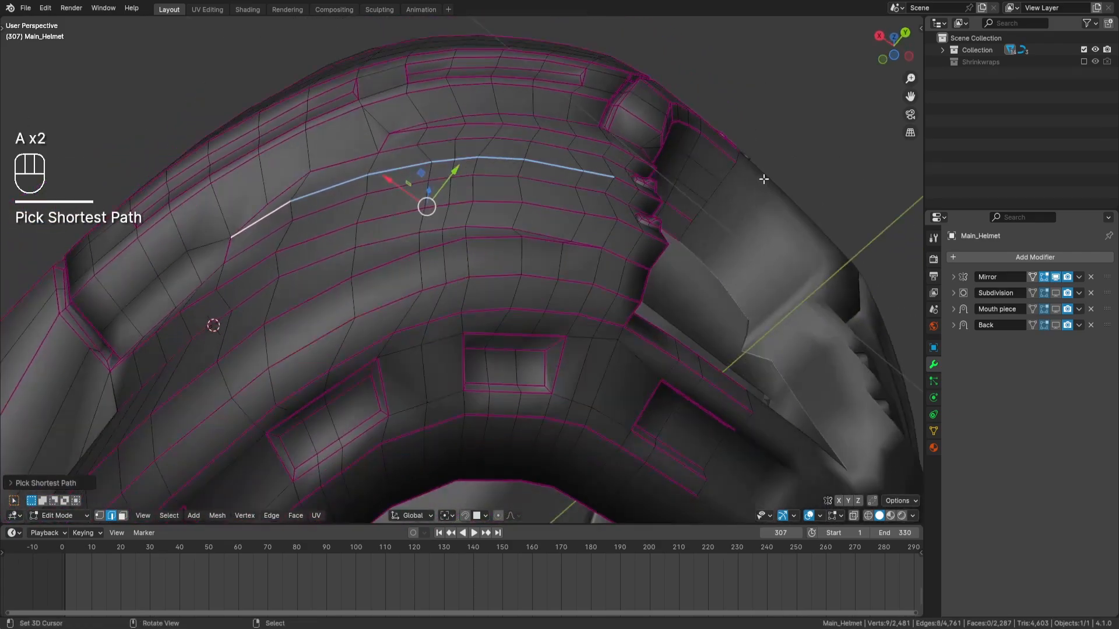
shift+right_click(589, 192)
ctrl+right_click(263, 243)
middle_drag(263, 243, 591, 292)
shift+right_click(599, 286)
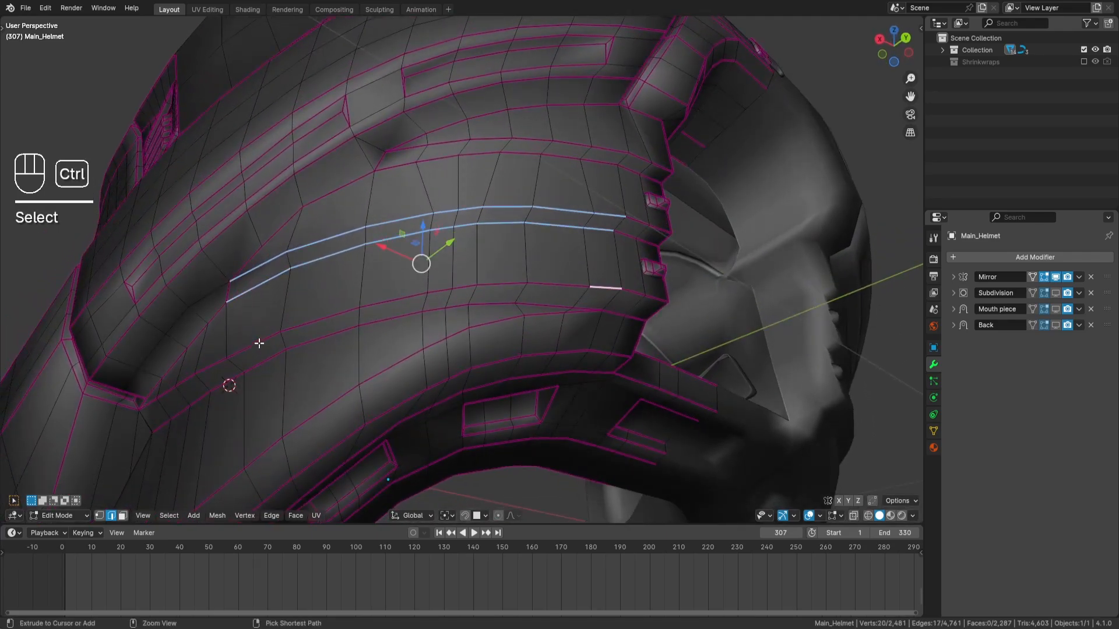
ctrl+right_click(156, 401)
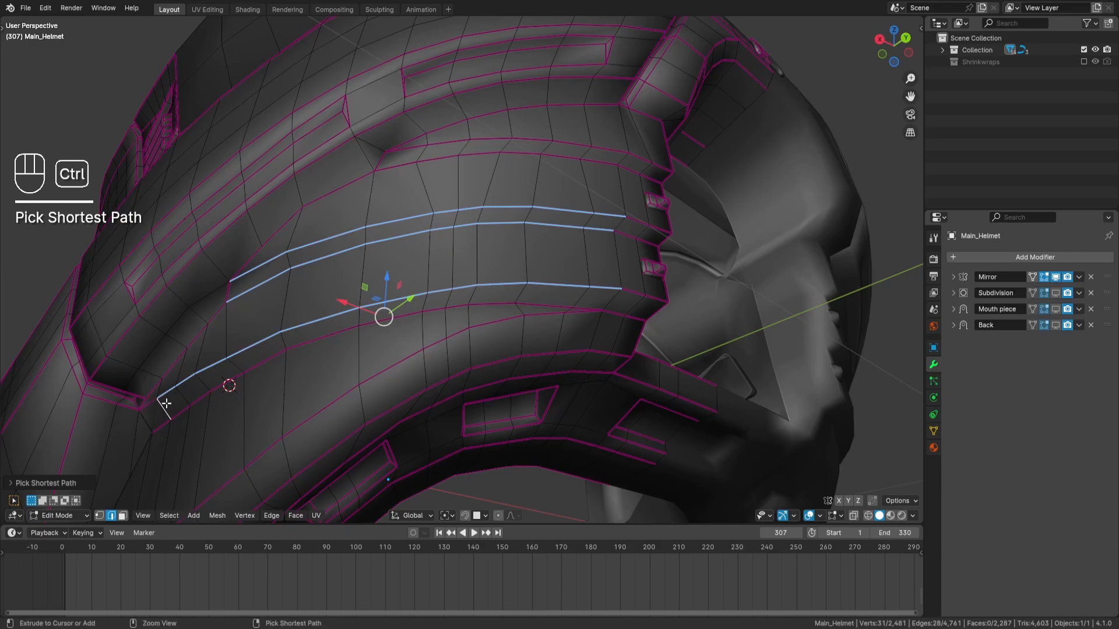
key(ctrl+z)
ctrl+right_click(148, 406)
middle_drag(438, 338, 443, 316)
shift+right_click(584, 269)
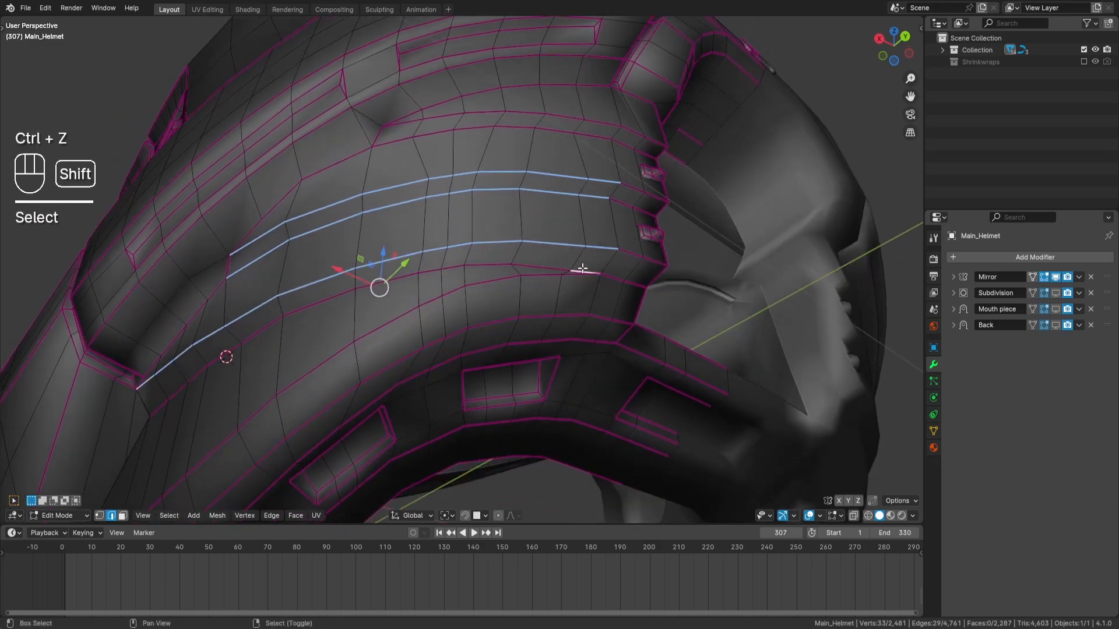
shift+middle_drag(582, 270, 626, 260)
ctrl+right_click(200, 400)
key(q)
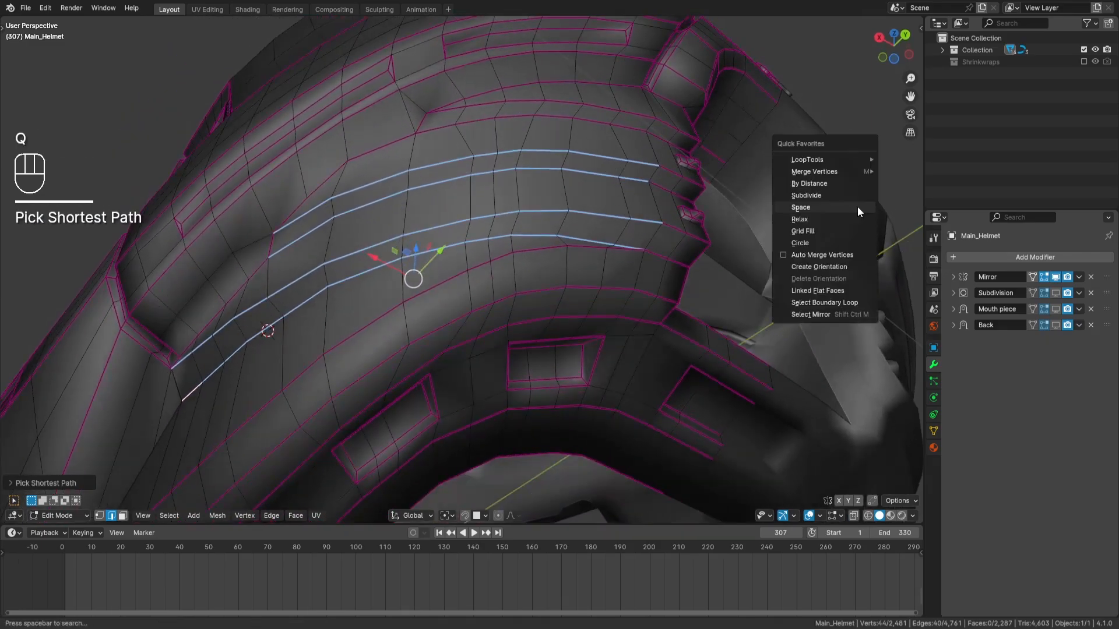
click(858, 207)
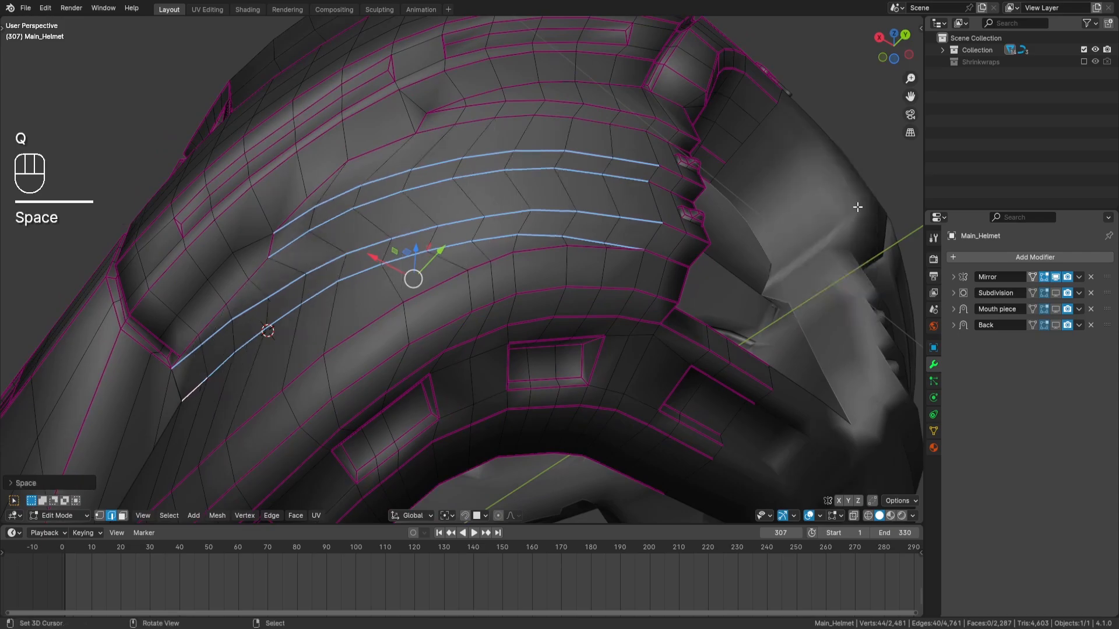
Step: Relax the four creased edge rows across the middle of the side panel
scroll(740, 157, up, 2)
key(q)
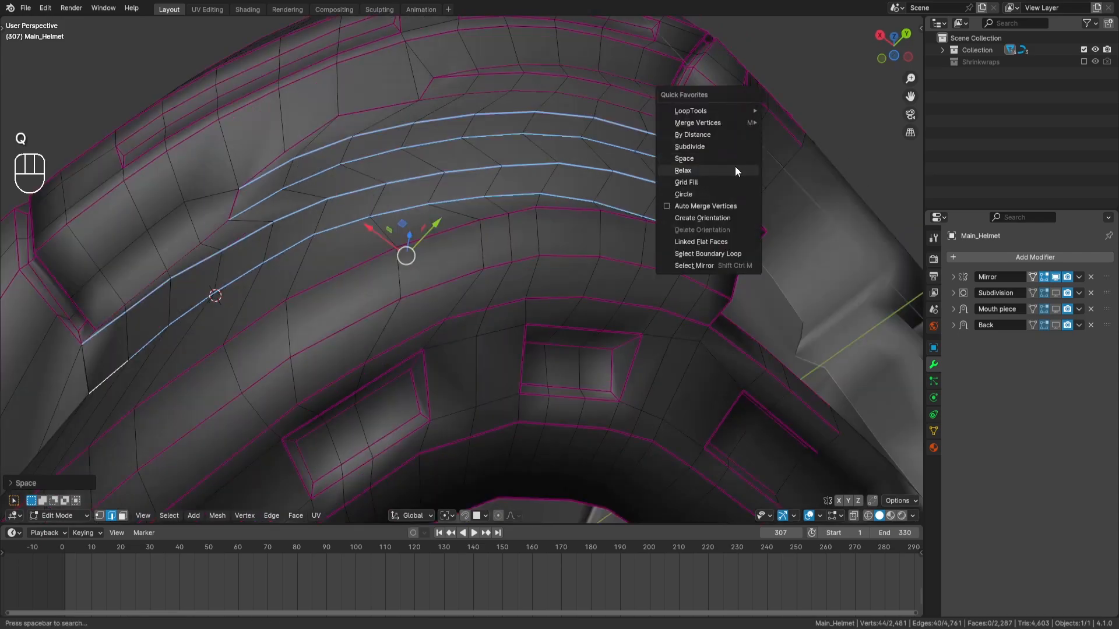
click(735, 169)
key(a)
key(a)
Step: Knife-cut from a vertex on the wide band's upper creased edge to the next vertex on the row below
scroll(502, 183, up, 4)
key(a)
key(a)
shift+middle_drag(367, 195, 475, 171)
scroll(475, 170, down, 1)
key(k)
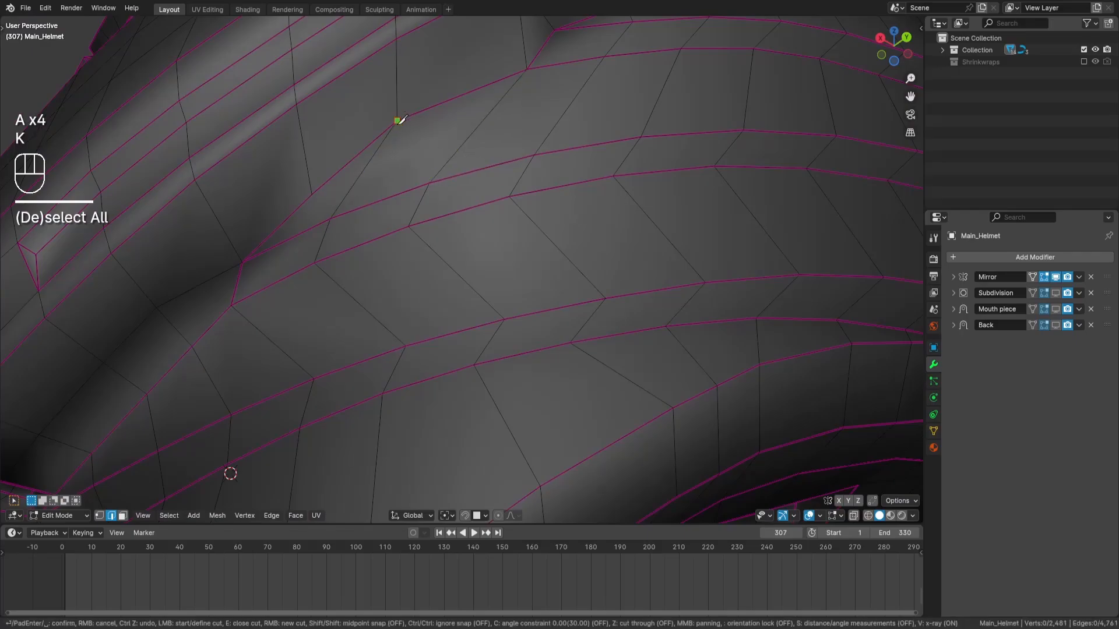
click(430, 183)
key(Return)
Step: Knife-cut a matching connection closer to the band's tapered end and dissolve the old diagonal edge between the two cuts
key(a)
key(a)
key(k)
click(331, 218)
key(Return)
click(365, 170)
key(ctrl+x)
shift+middle_drag(518, 130, 463, 205)
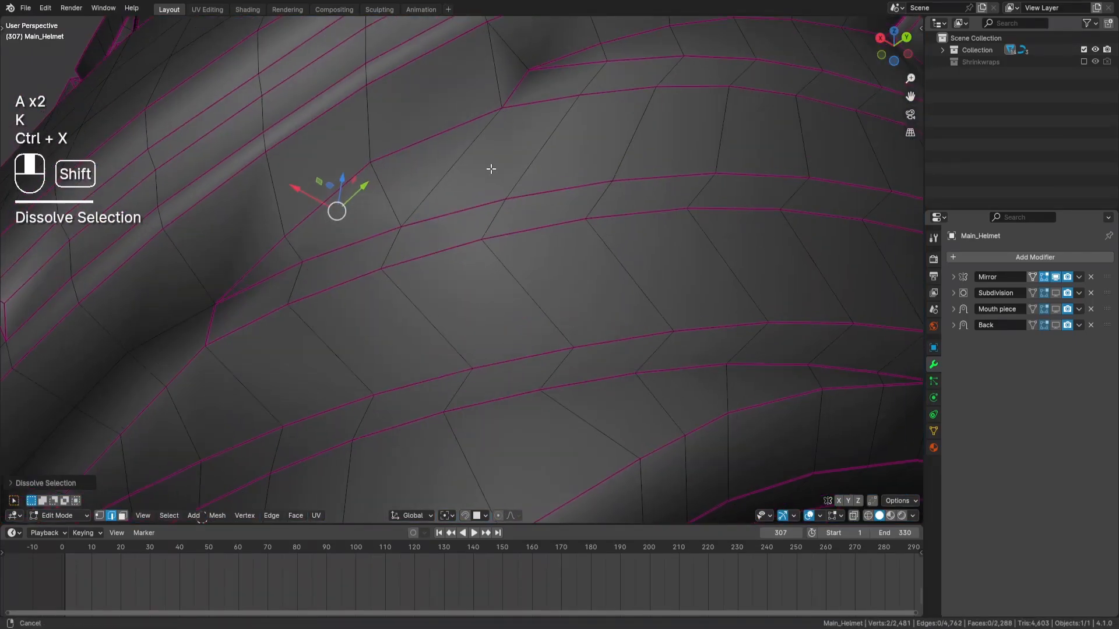
Step: Knife-cut straighter cross edges in the wide band below the recess corner and dissolve the two old diagonals
key(a)
key(a)
scroll(484, 187, down, 2)
key(k)
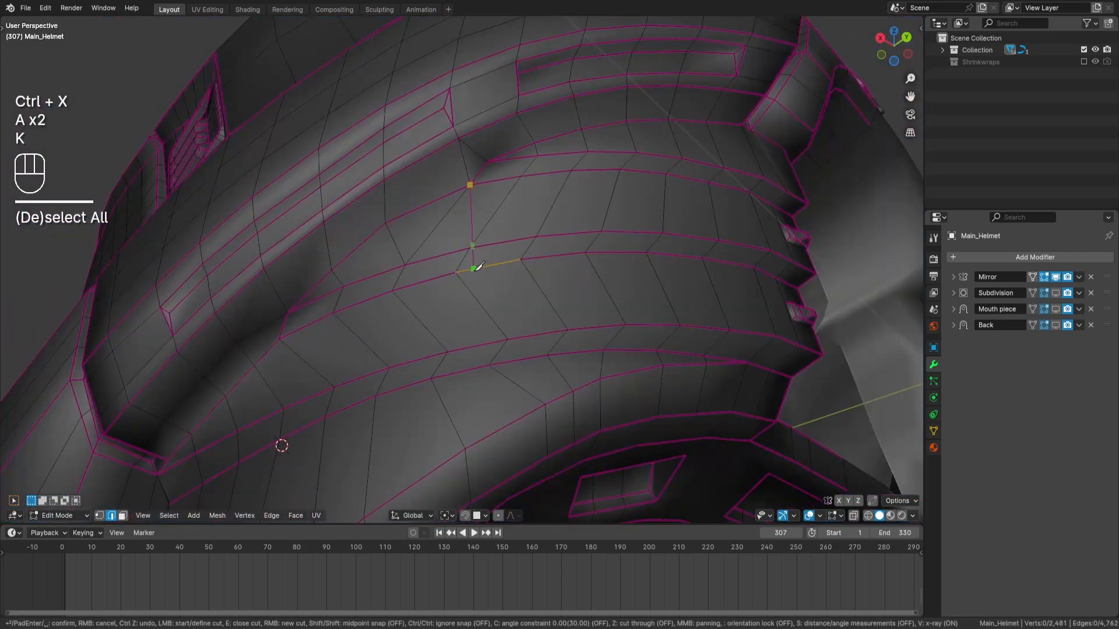
click(520, 176)
key(Return)
right_click(485, 225)
shift+right_click(440, 224)
key(ctrl+x)
key(a)
key(a)
shift+middle_drag(532, 269, 527, 242)
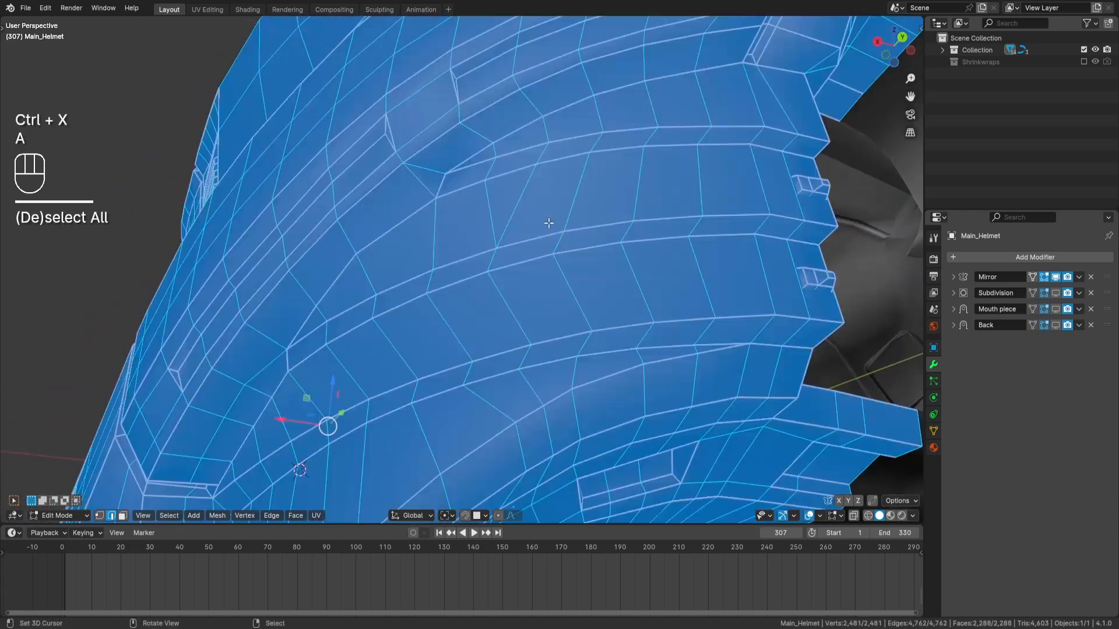
Step: Knife-cut the next cross edge of the wide band from its upper creased row to the row below
key(k)
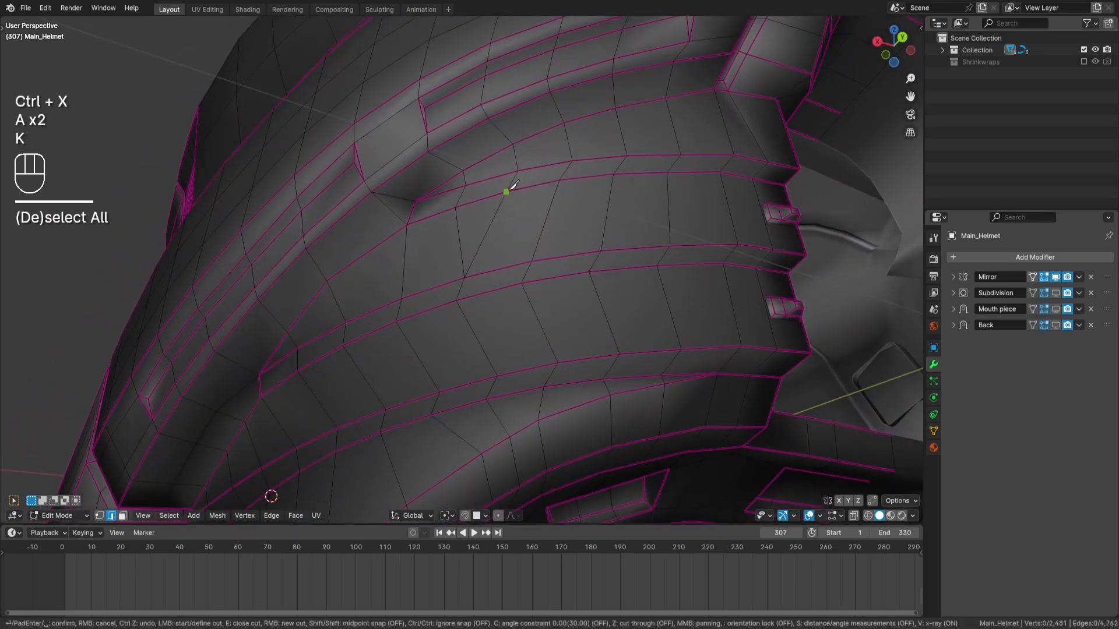
click(531, 261)
key(Return)
key(ctrl+x)
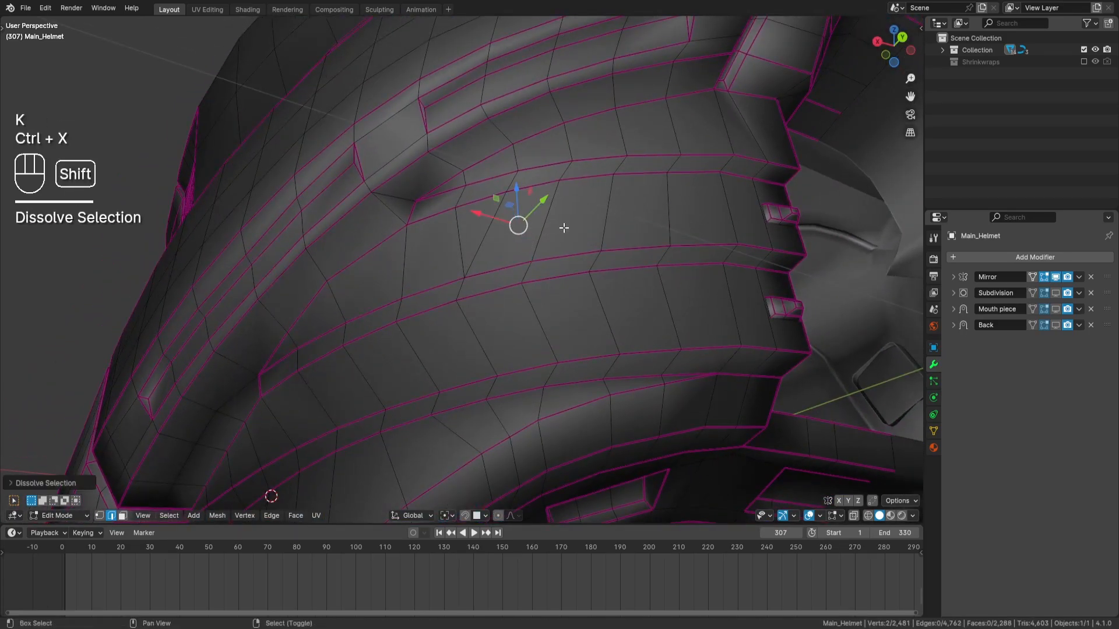
shift+middle_drag(564, 228, 531, 247)
key(a)
key(a)
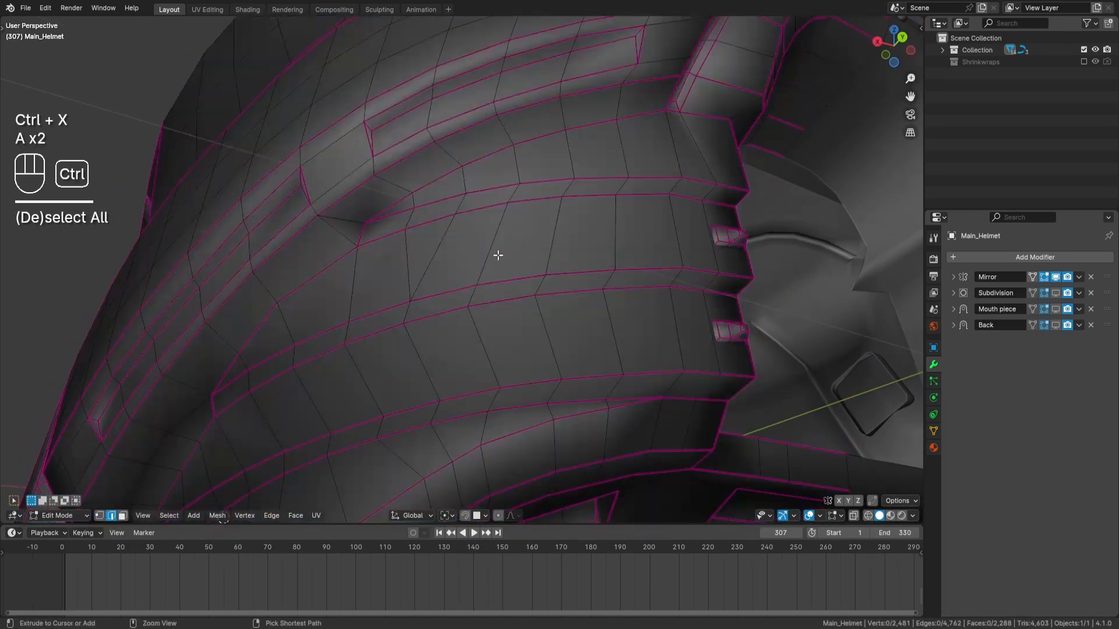
key(ctrl+z)
key(ctrl+z)
key(ctrl+z)
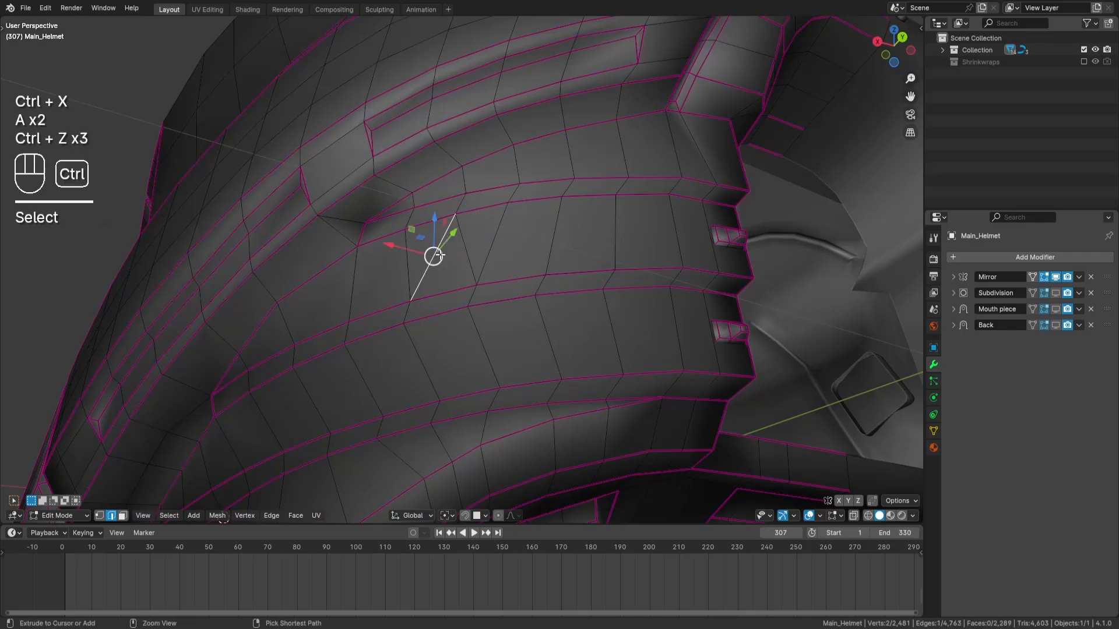
Step: Dissolve the old diagonal edge beside the new cross cut in the wide band
key(ctrl+x)
key(a)
key(a)
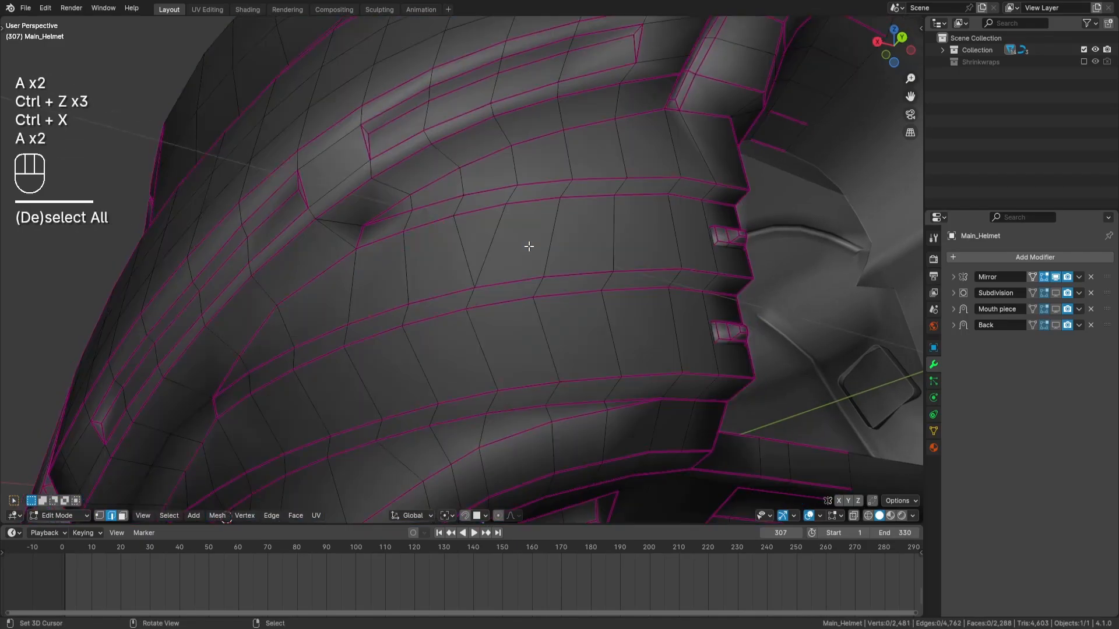
Step: Knife-cut two more cross edges further along the wide band and dissolve the two old diagonals they replace
key(k)
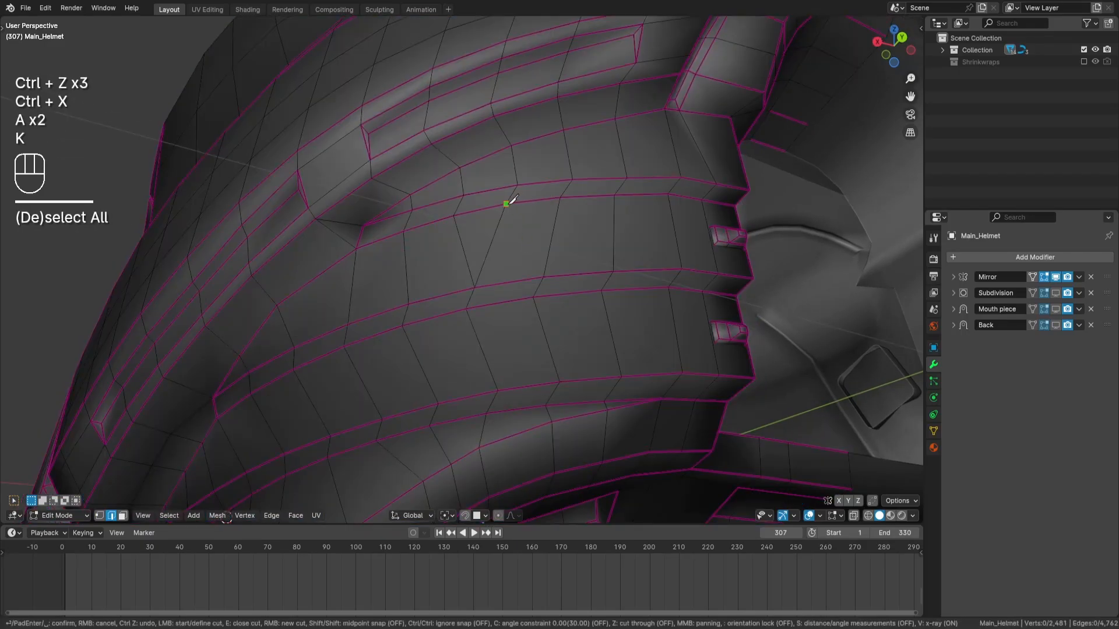
click(561, 197)
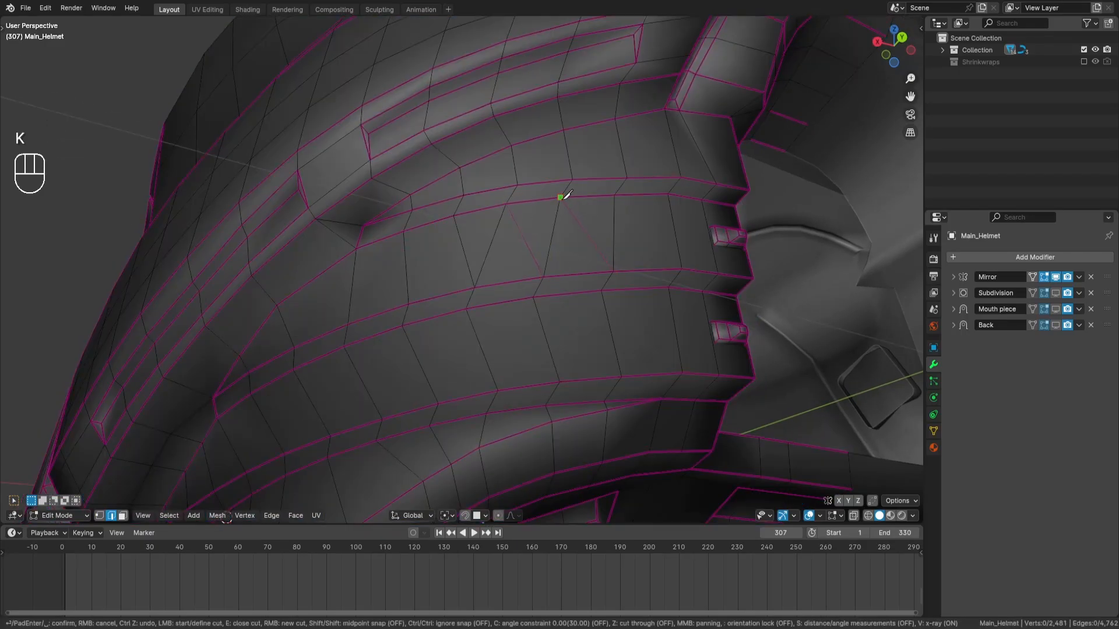
key(Return)
right_click(495, 244)
shift+right_click(549, 242)
key(ctrl+x)
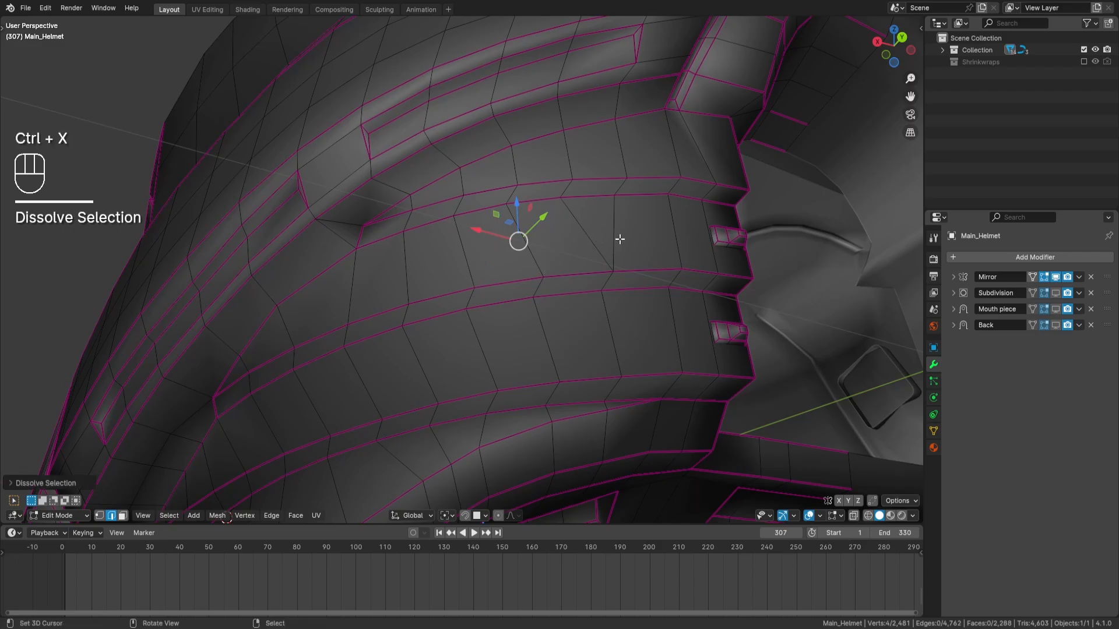
key(a)
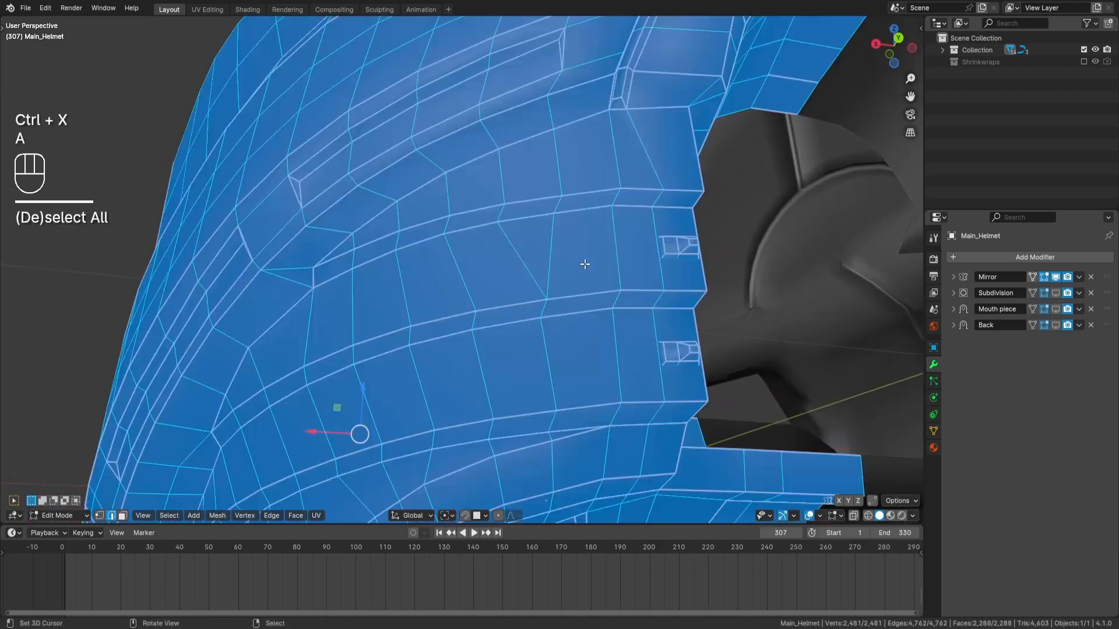
key(a)
Step: Knife-cut a diagonal in the wide band near the panel's notched edge and dissolve the old cross edge beside it
key(k)
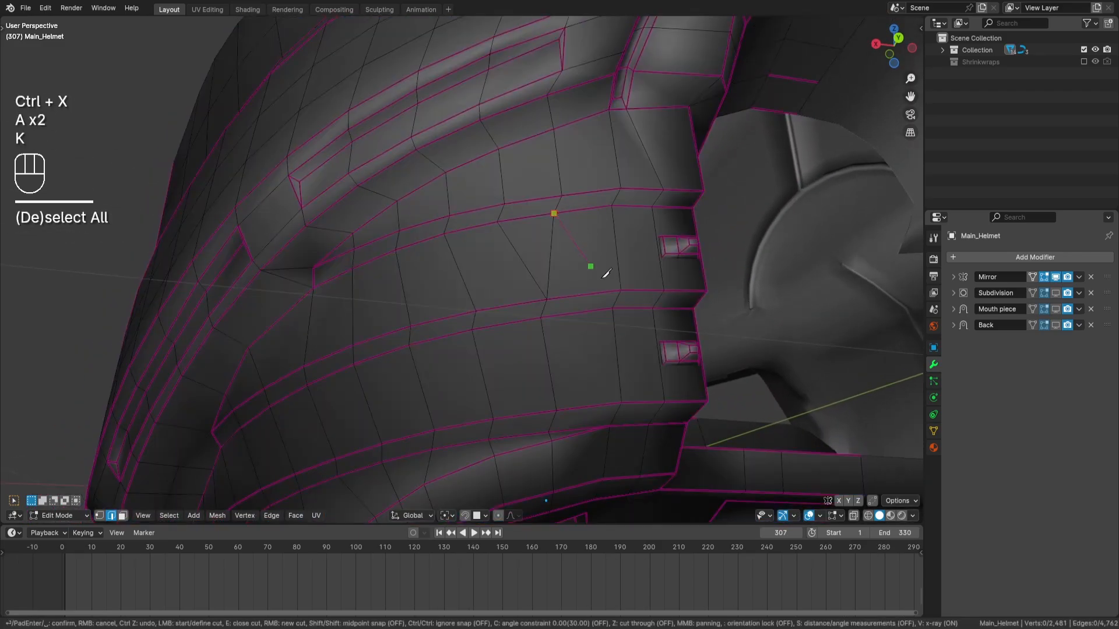
click(620, 291)
key(Return)
right_click(554, 249)
key(ctrl+x)
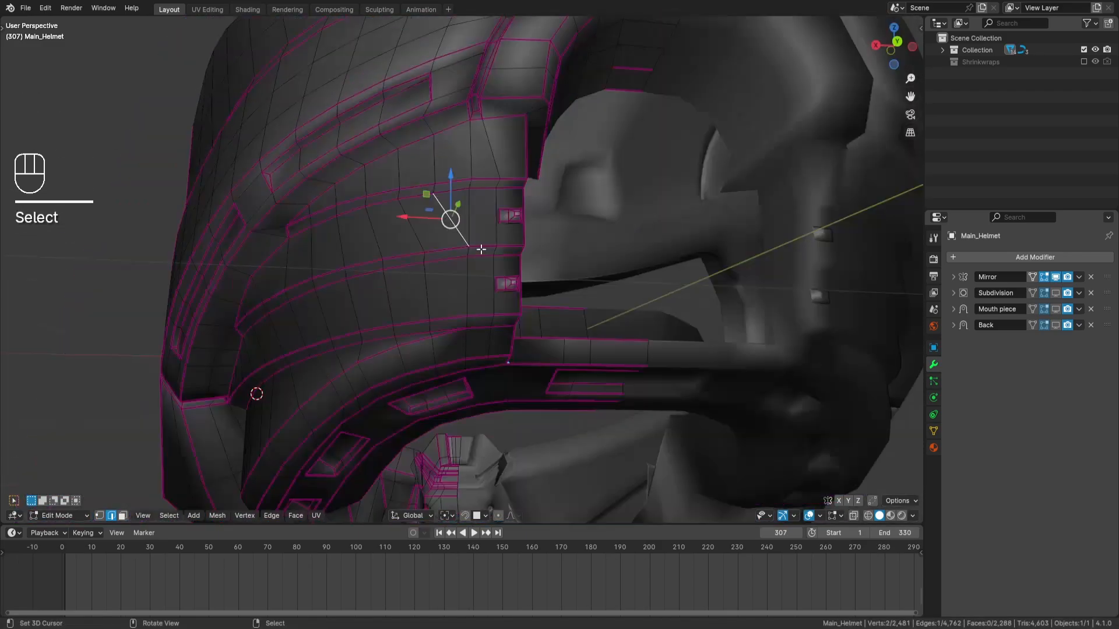
Step: Dissolve the newly cut diagonal edge nearest the notched edge to merge its adjoining faces
mouse_move(480, 250)
middle_down()
mouse_move(487, 211)
mouse_move(480, 287)
mouse_move(470, 255)
mouse_move(490, 202)
mouse_move(507, 215)
mouse_move(507, 202)
mouse_move(480, 270)
middle_up()
key(ctrl+x)
key(a)
key(a)
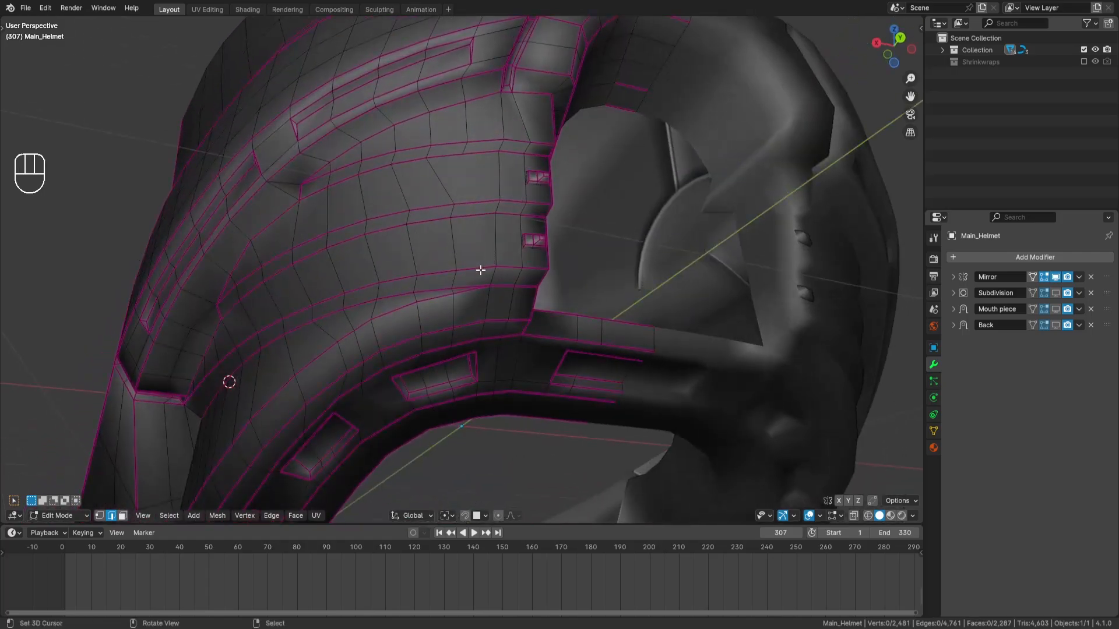
Step: Add a loop cut crossing the side panel's bands near its notched edge
key(ctrl+r)
click(475, 251)
scroll(485, 284, up, 3)
key(a)
key(a)
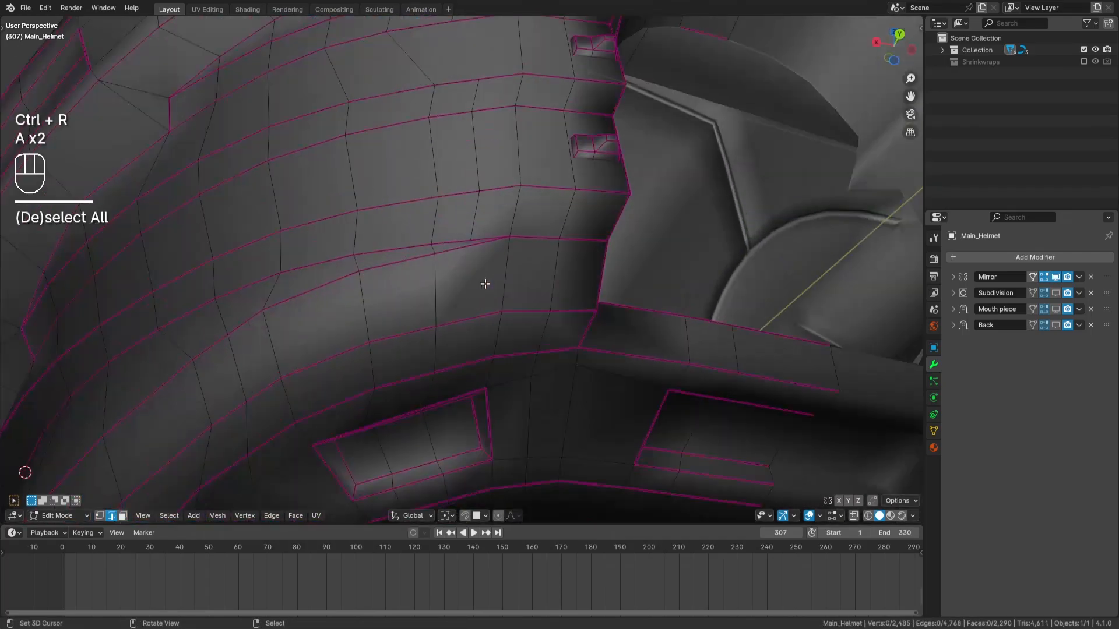
middle_drag(485, 284, 467, 418)
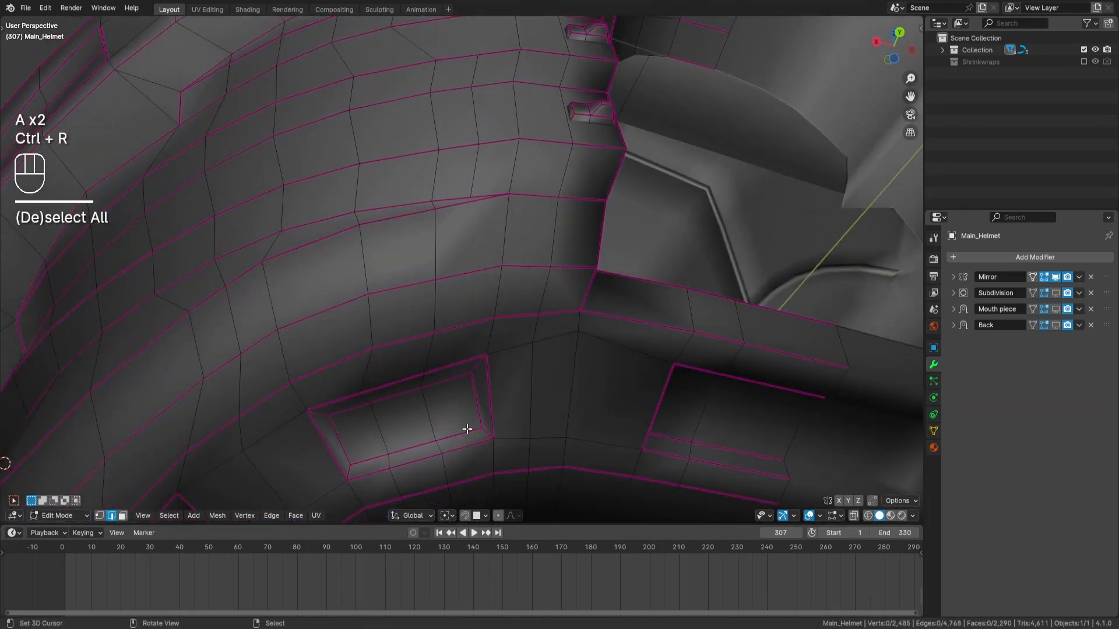
Step: Hide the two faces at the tapered seam near the notched edge and add a loop cut across the bands below them
click(479, 169)
click(123, 515)
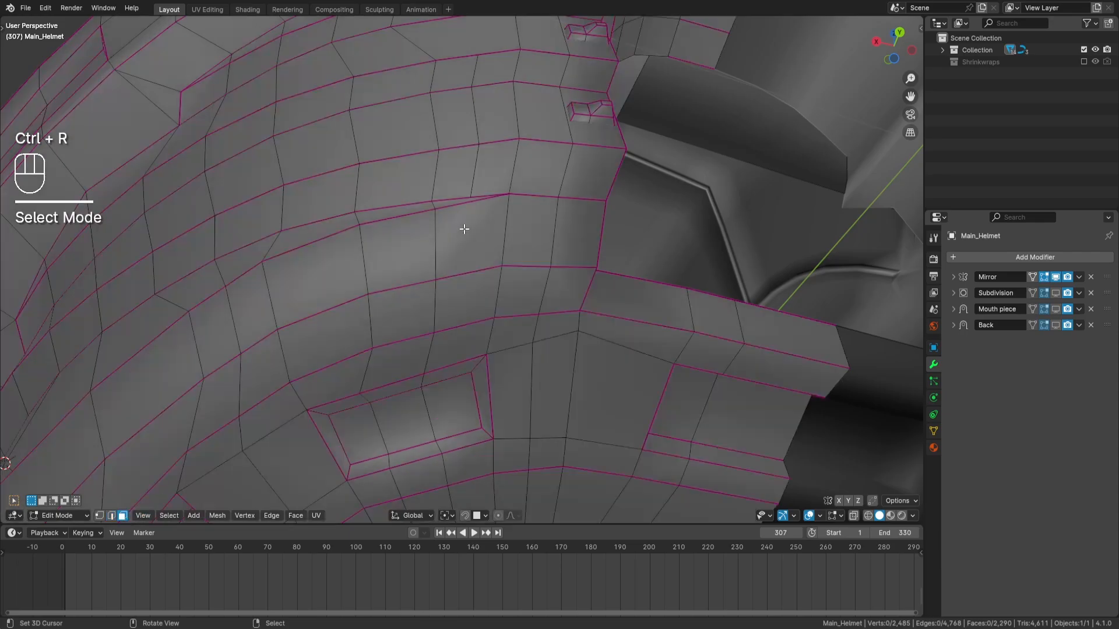
click(461, 230)
click(454, 204)
key(h)
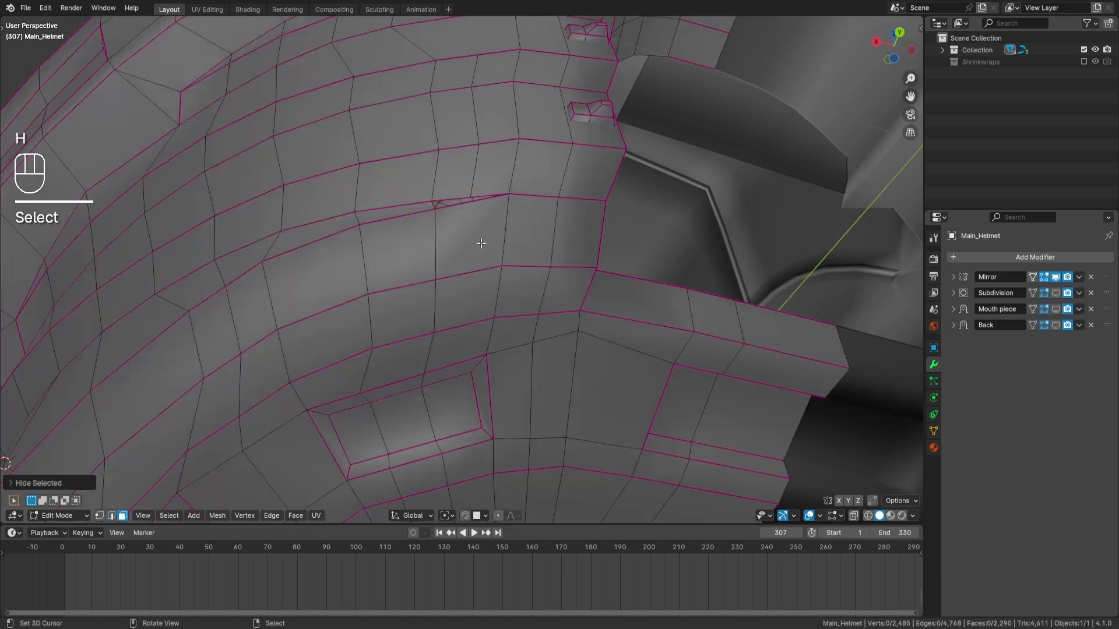
middle_drag(481, 243, 479, 246)
key(ctrl+r)
click(464, 280)
right_click(464, 280)
scroll(463, 281, up, 2)
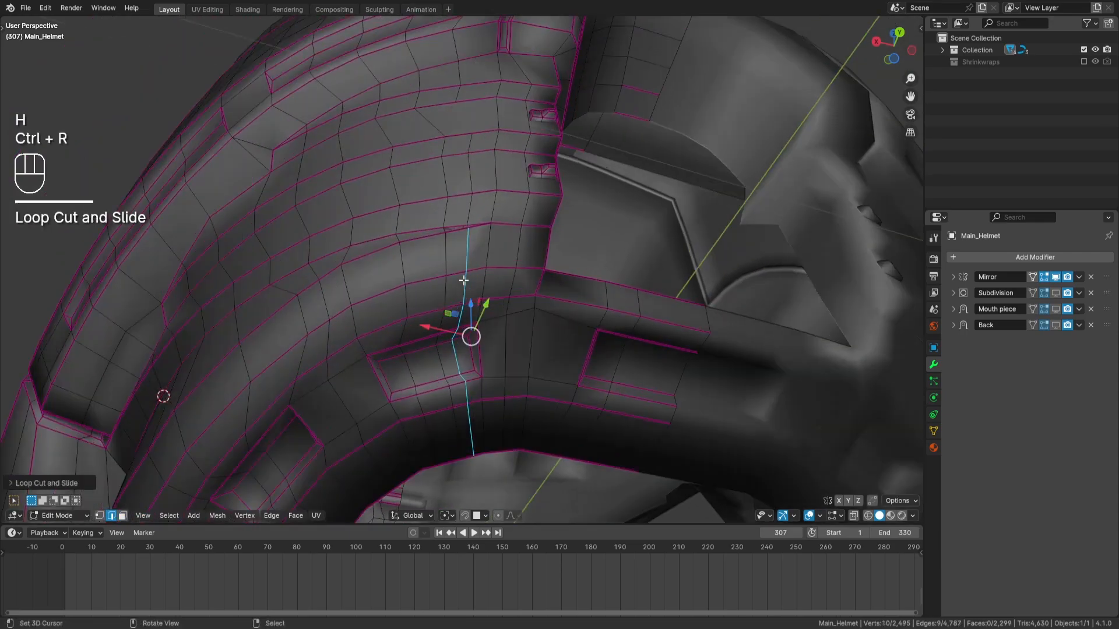
Step: Unhide the faces and knife-cut an edge through the tapered sliver where the new loop cut ends
key(a)
key(a)
shift+middle_drag(437, 348, 439, 337)
middle_drag(490, 193, 508, 210)
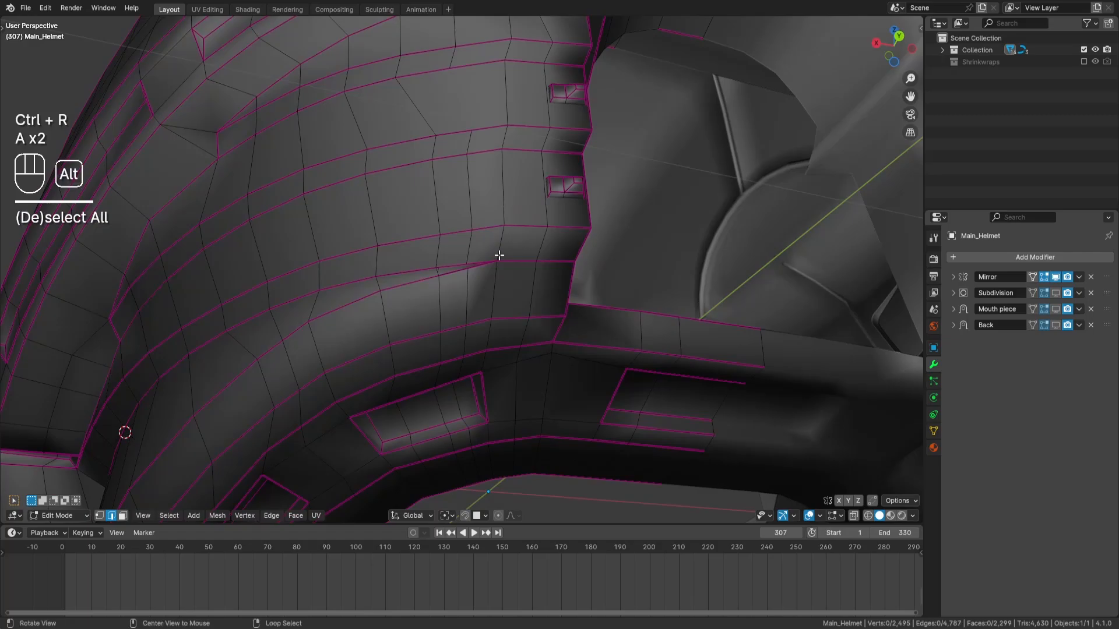
key(alt+h)
key(a)
key(a)
scroll(499, 255, up, 1)
key(k)
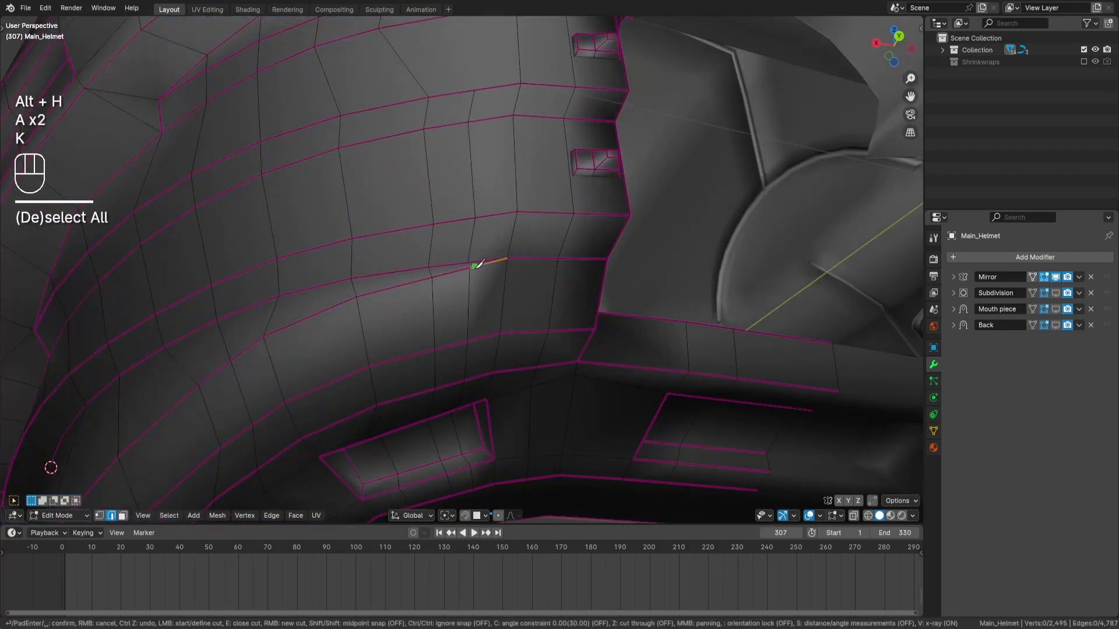
click(469, 262)
key(Return)
Step: Knife-cut a second connecting edge in the faces beside the tapered seam to carry the new loop onward
scroll(507, 172, down, 3)
key(a)
key(a)
middle_drag(507, 173, 552, 205)
key(k)
click(468, 196)
key(Return)
key(a)
key(a)
Step: Select six lengthwise edge rows across the upper side panel and even out their vertices with Space
click(336, 160)
ctrl+click(496, 141)
shift+click(502, 153)
ctrl+click(365, 160)
shift+click(240, 223)
ctrl+click(545, 172)
ctrl+click(246, 209)
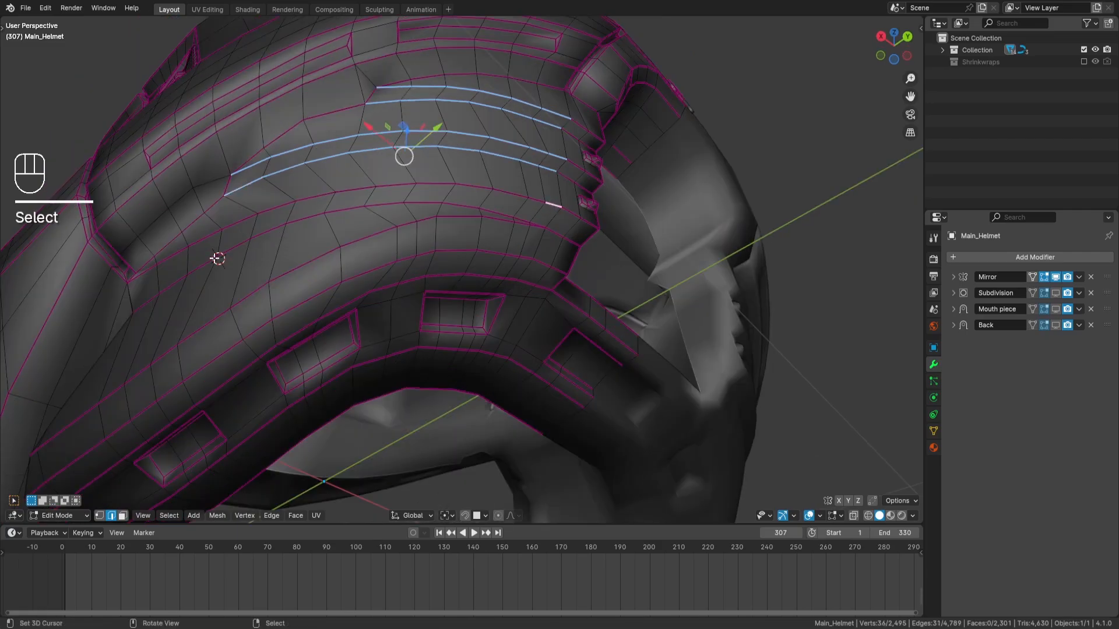
ctrl+click(153, 271)
shift+click(540, 228)
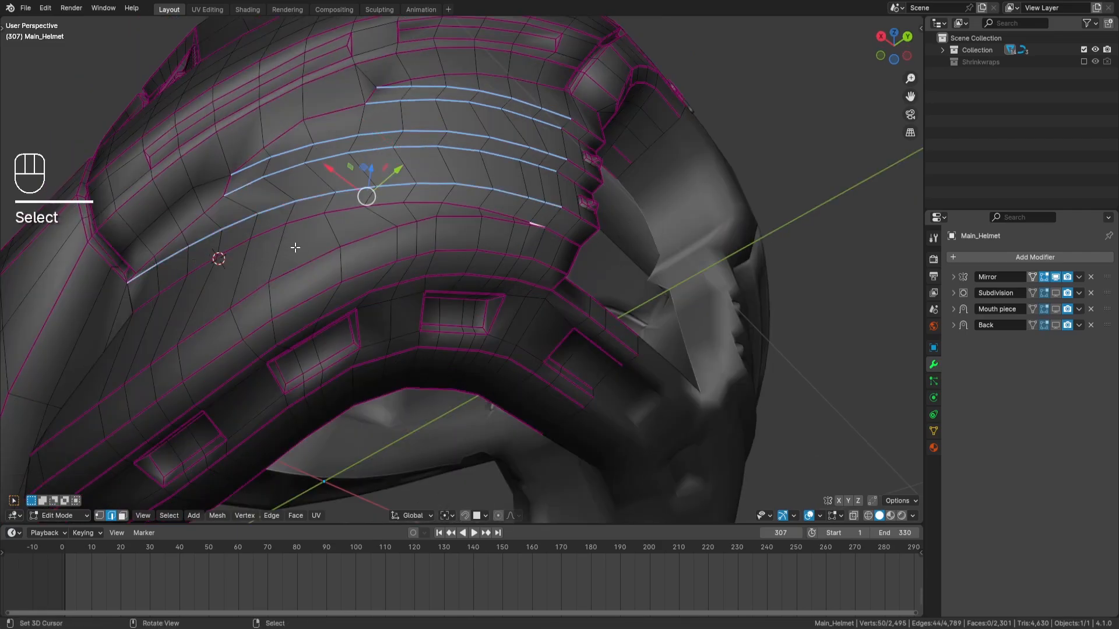
ctrl+click(152, 297)
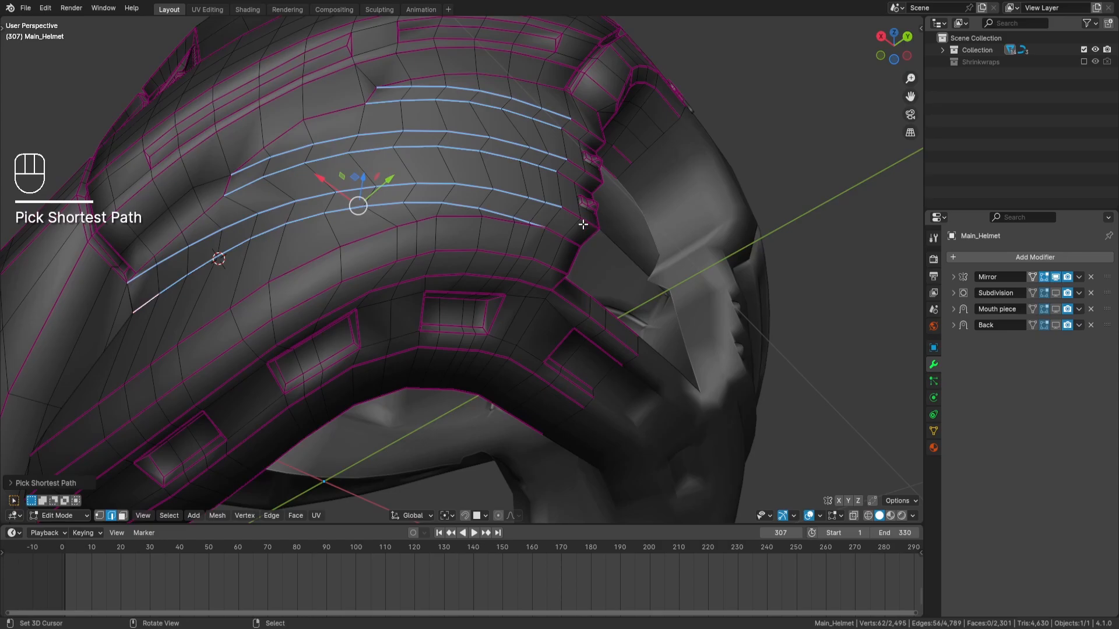
key(q)
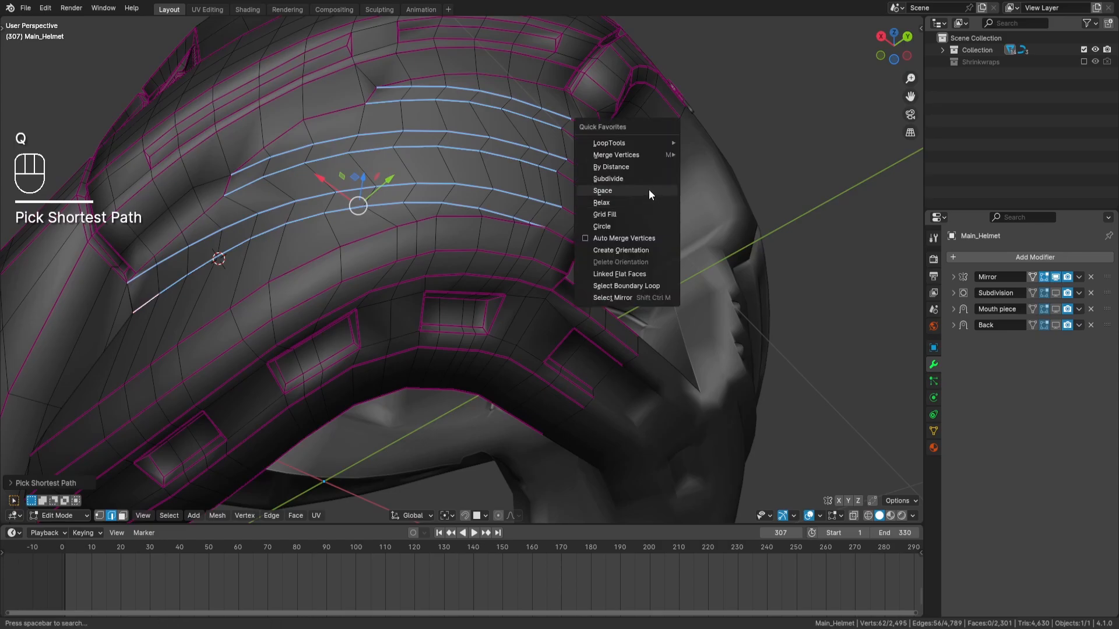
click(648, 190)
middle_drag(649, 190, 500, 240)
key(ctrl+z)
key(ctrl+shift+z)
key(ctrl+z)
key(ctrl+shift+z)
Step: Select the lengthwise edge row just below the tapered seam and try evening its vertices with Space
key(a)
key(a)
click(496, 256)
ctrl+right_click(123, 439)
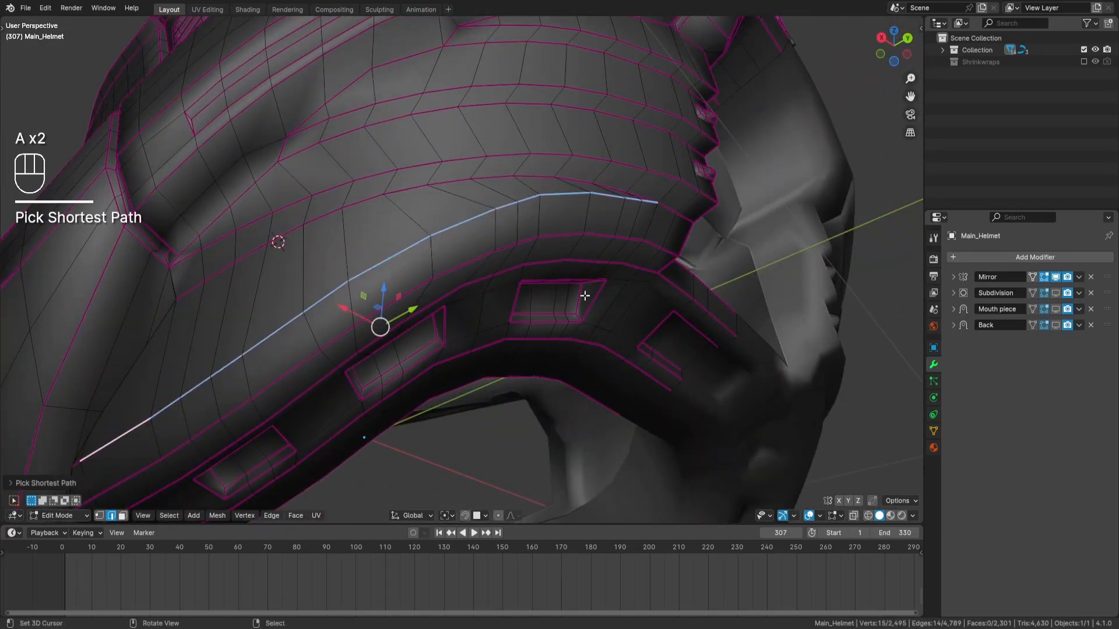
middle_drag(585, 295, 226, 371)
key(q)
click(547, 250)
key(ctrl+z)
Step: Add the two edge rows below it to the selection and try spacing all three rows evenly
shift+click(595, 225)
ctrl+right_click(247, 339)
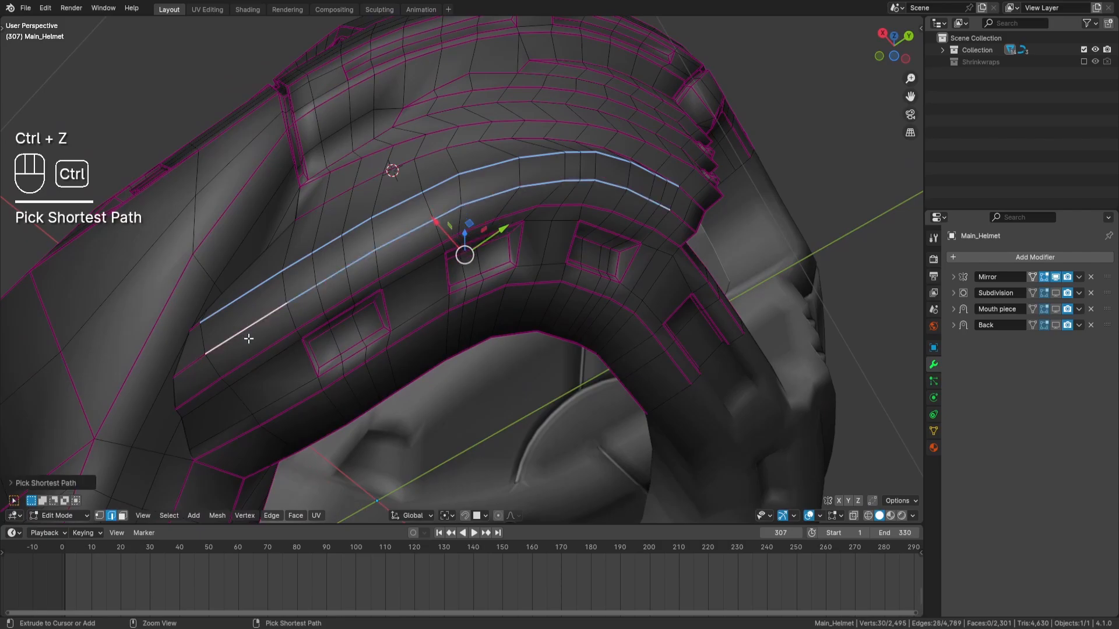
shift+right_click(278, 348)
middle_drag(518, 282, 488, 282)
ctrl+right_click(636, 184)
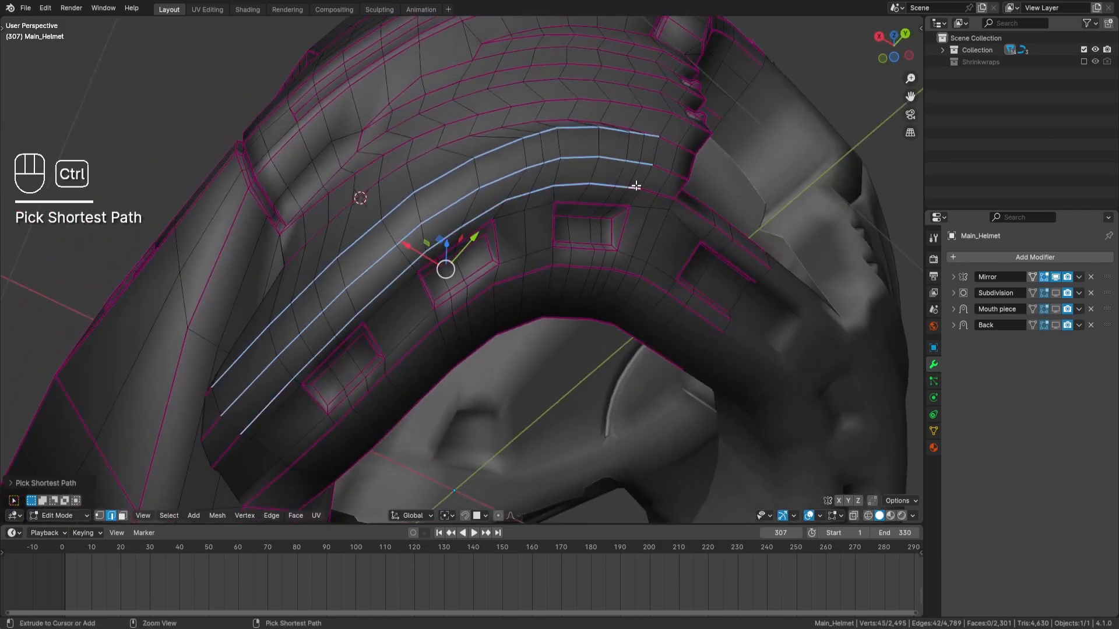
key(q)
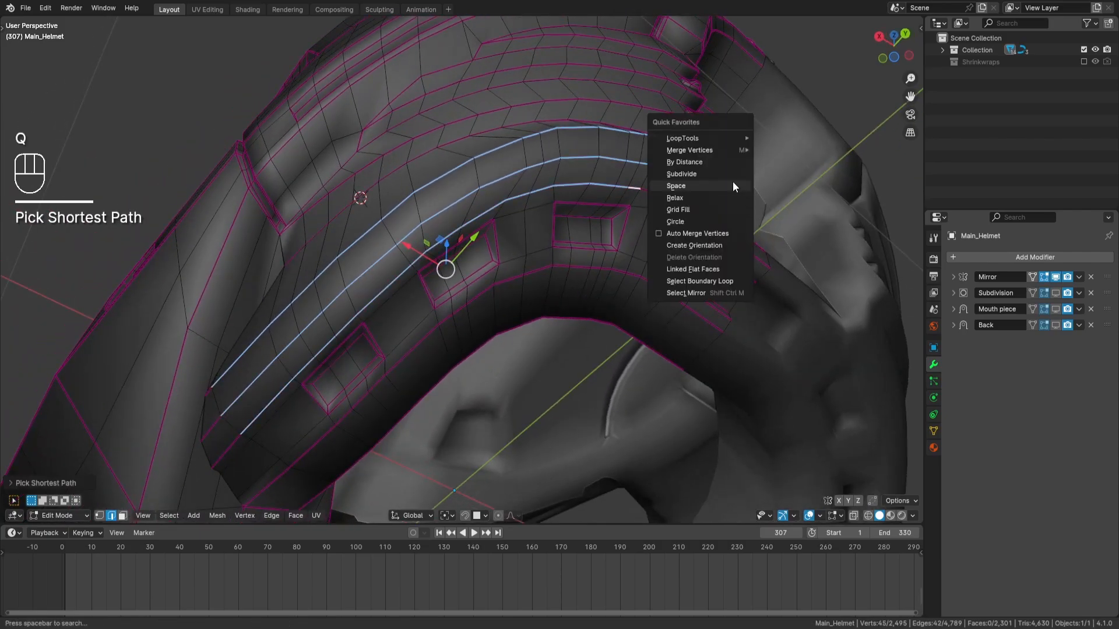
click(733, 184)
middle_drag(733, 181, 731, 155)
scroll(539, 177, up, 2)
key(ctrl+z)
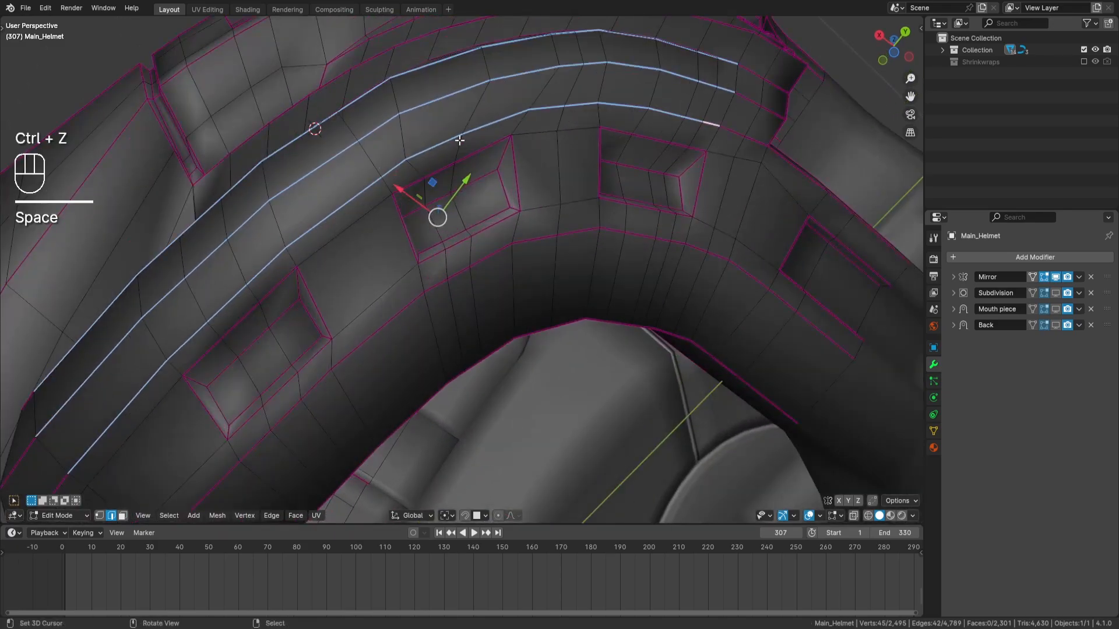
Step: Deselect the row nearest the rectangular recesses, and apply Space and Relax to the remaining two edge rows
alt+shift+click(625, 108)
shift+middle_drag(625, 108, 707, 138)
key(q)
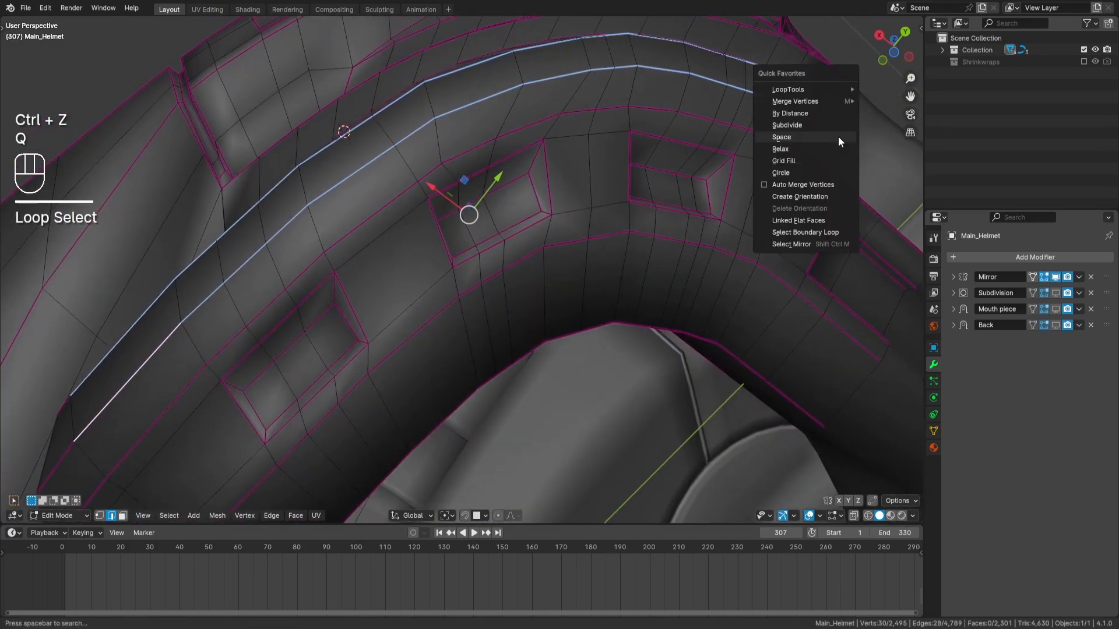
click(838, 137)
key(q)
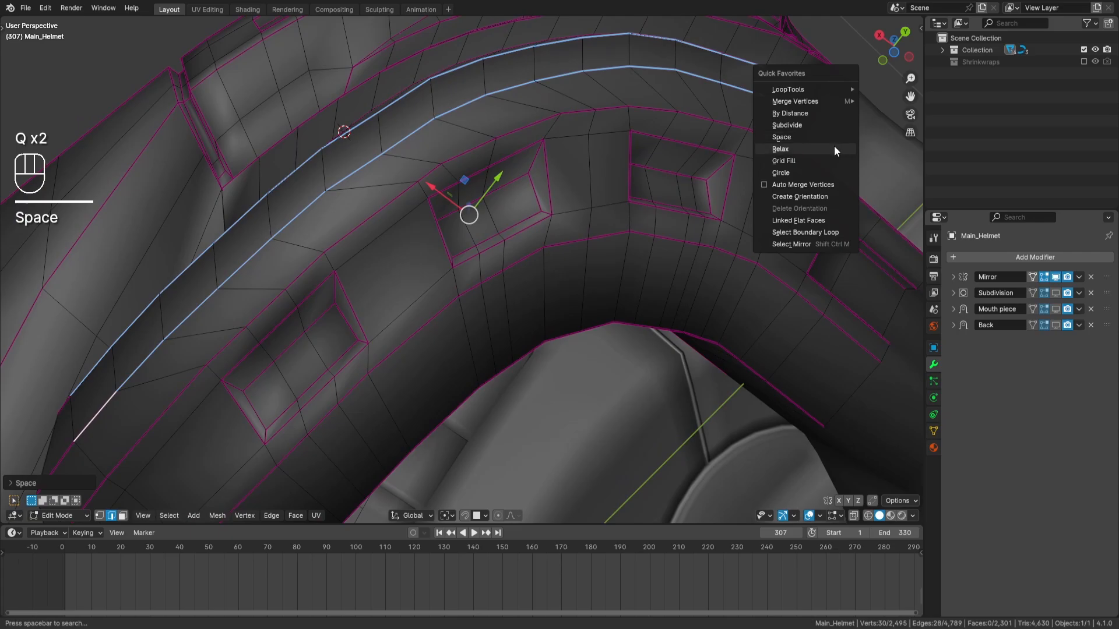
click(780, 149)
Step: Slide two vertices along the edge row above the lowest rectangular recess to spread them more evenly
shift+middle_drag(829, 147, 471, 222)
key(a)
key(a)
click(359, 239)
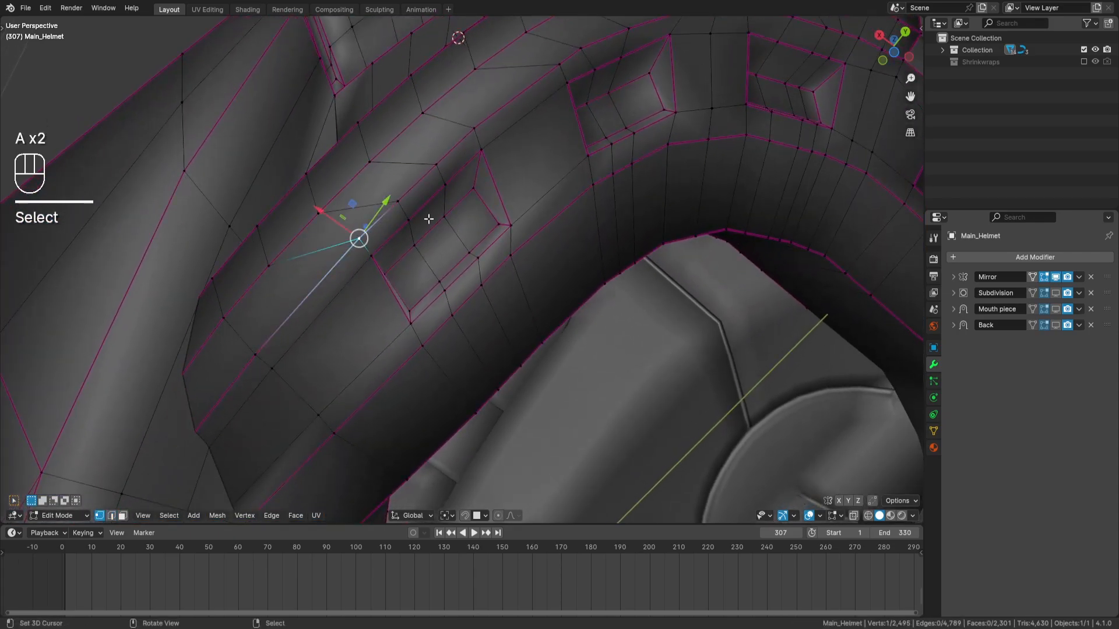
key(g)
key(g)
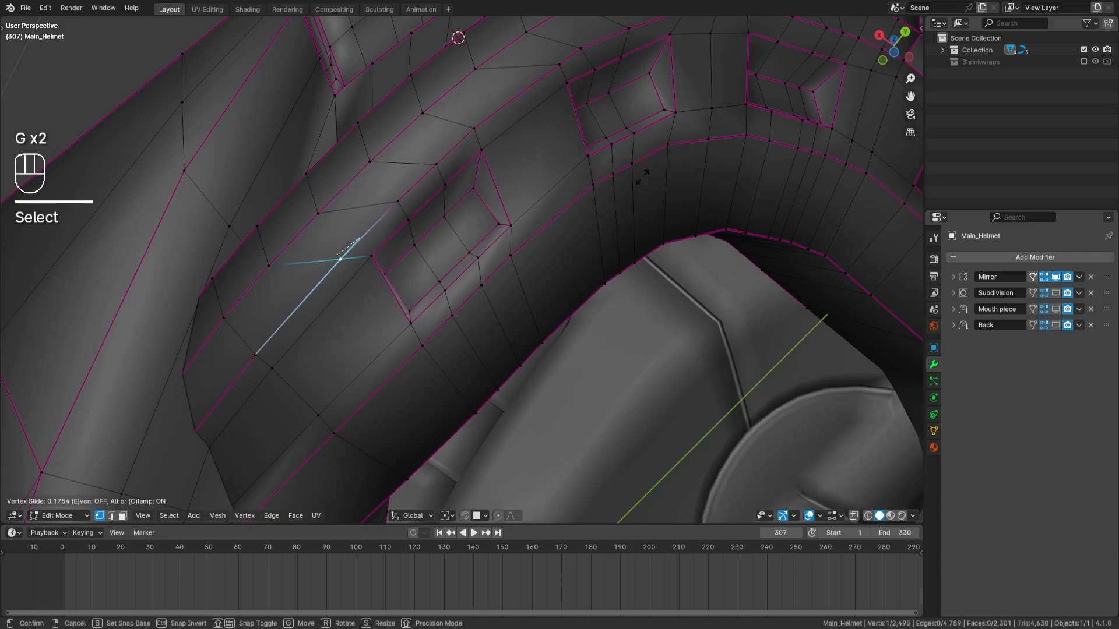
key(Return)
click(473, 127)
key(g)
key(g)
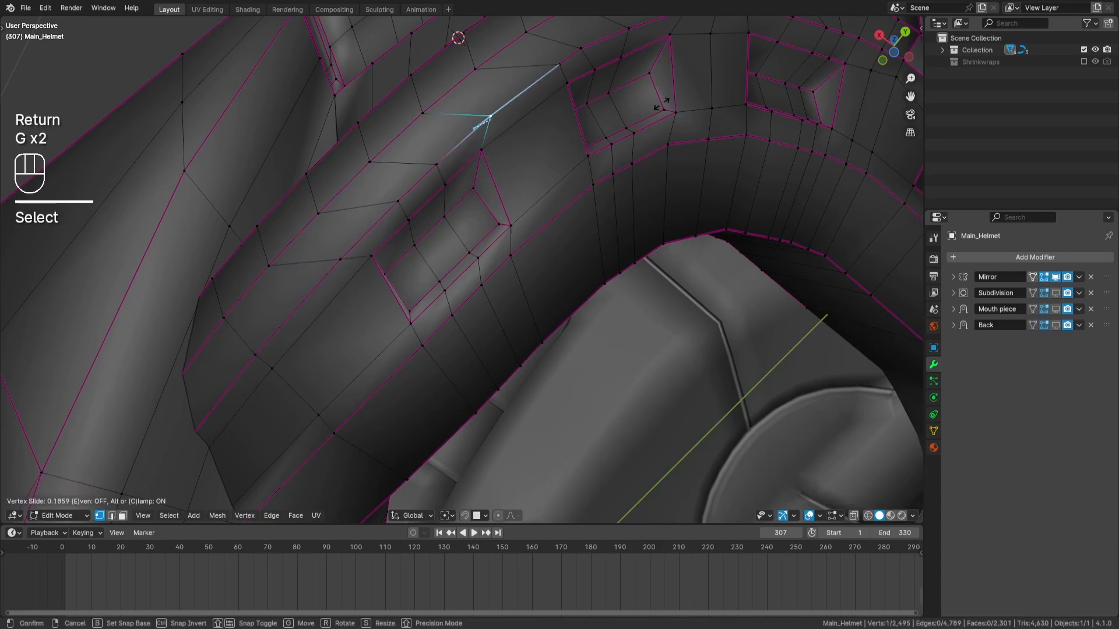
key(Return)
Step: Slide two more vertices further up the same edge row, around the middle rectangular recess
click(568, 72)
shift+middle_drag(700, 77, 640, 139)
key(g)
key(g)
key(Return)
click(606, 84)
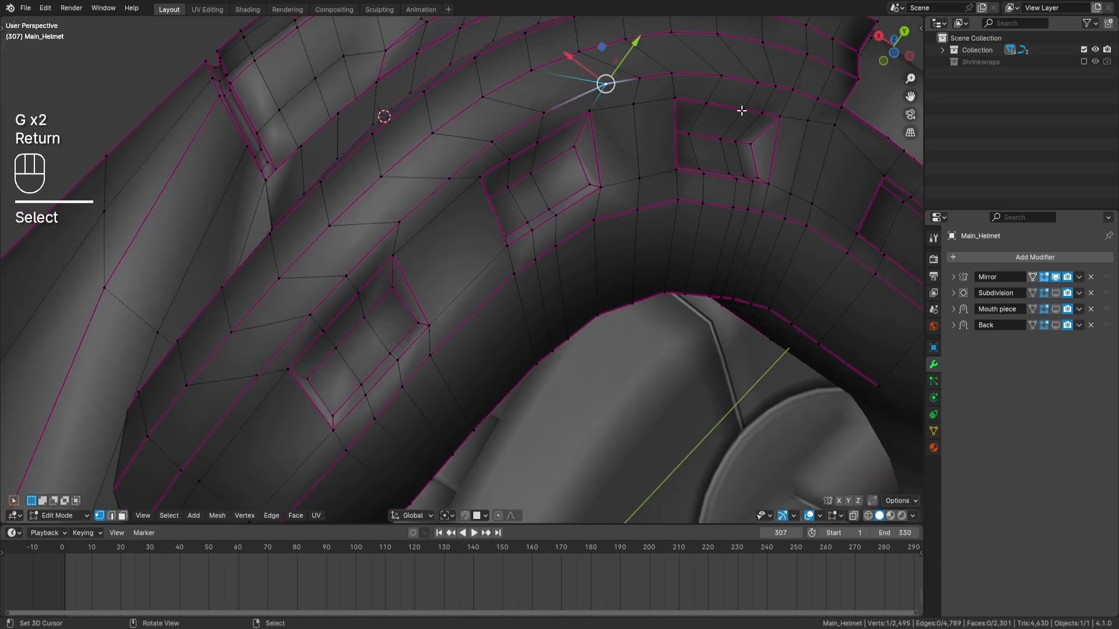
key(g)
key(g)
key(Return)
shift+middle_drag(719, 123, 533, 209)
key(a)
key(a)
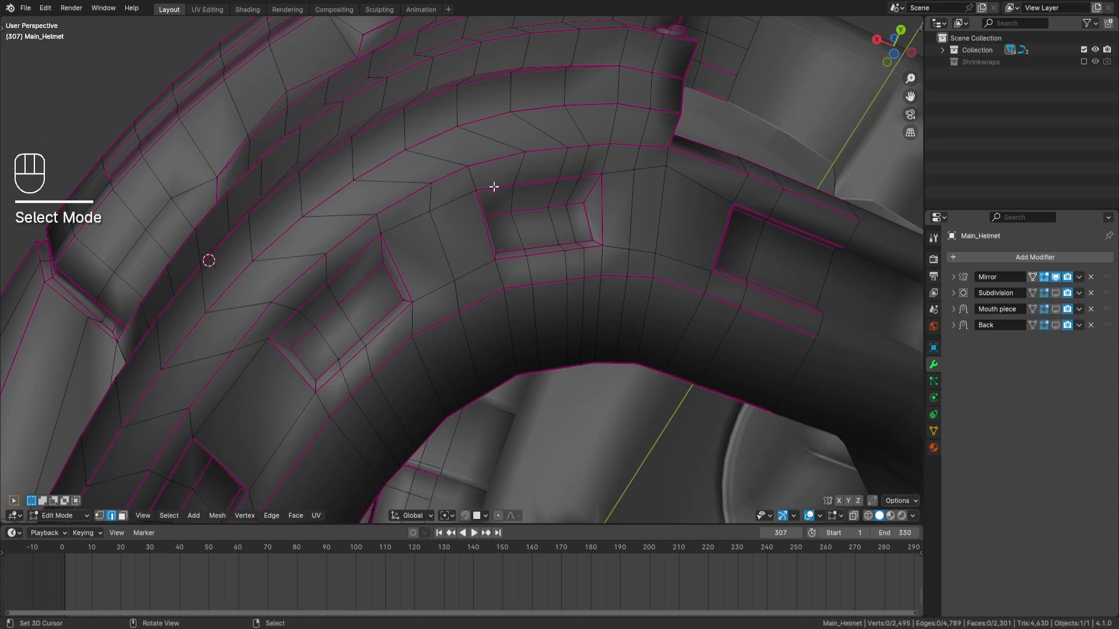
Step: Select the six short edge rows above, inside and below the recess near the notched edge and space them evenly
right_click(496, 162)
ctrl+right_click(598, 148)
shift+right_click(588, 178)
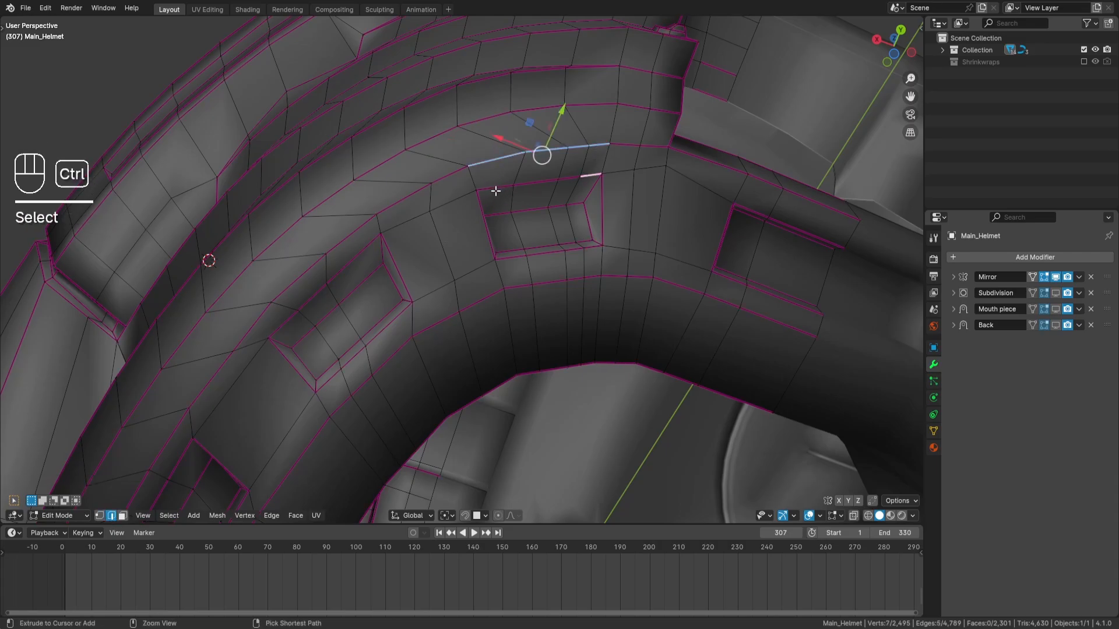
ctrl+right_click(496, 190)
shift+right_click(498, 212)
ctrl+right_click(575, 204)
shift+right_click(584, 239)
ctrl+right_click(516, 251)
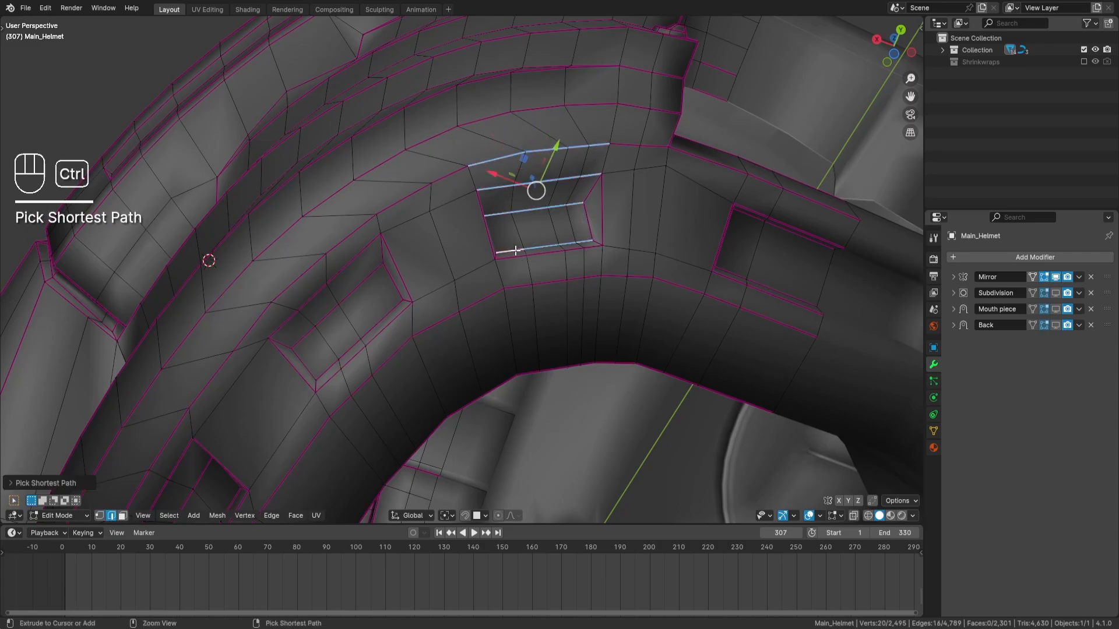
shift+right_click(514, 257)
ctrl+right_click(592, 248)
shift+right_click(592, 277)
ctrl+right_click(519, 288)
shift+right_click(537, 370)
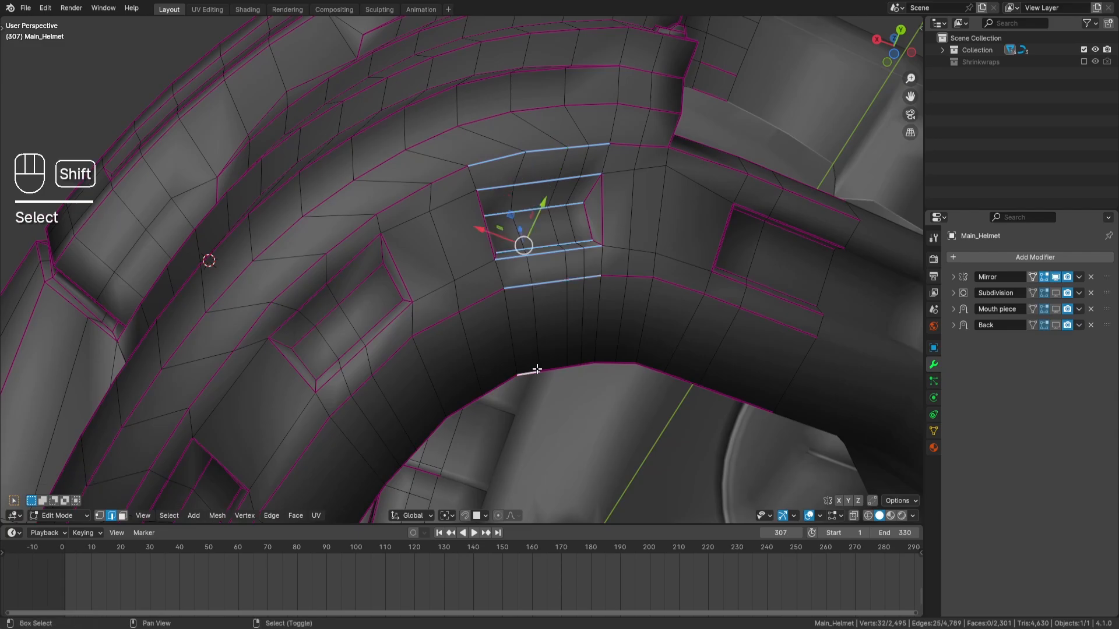
ctrl+right_click(592, 359)
shift+middle_drag(672, 338, 654, 275)
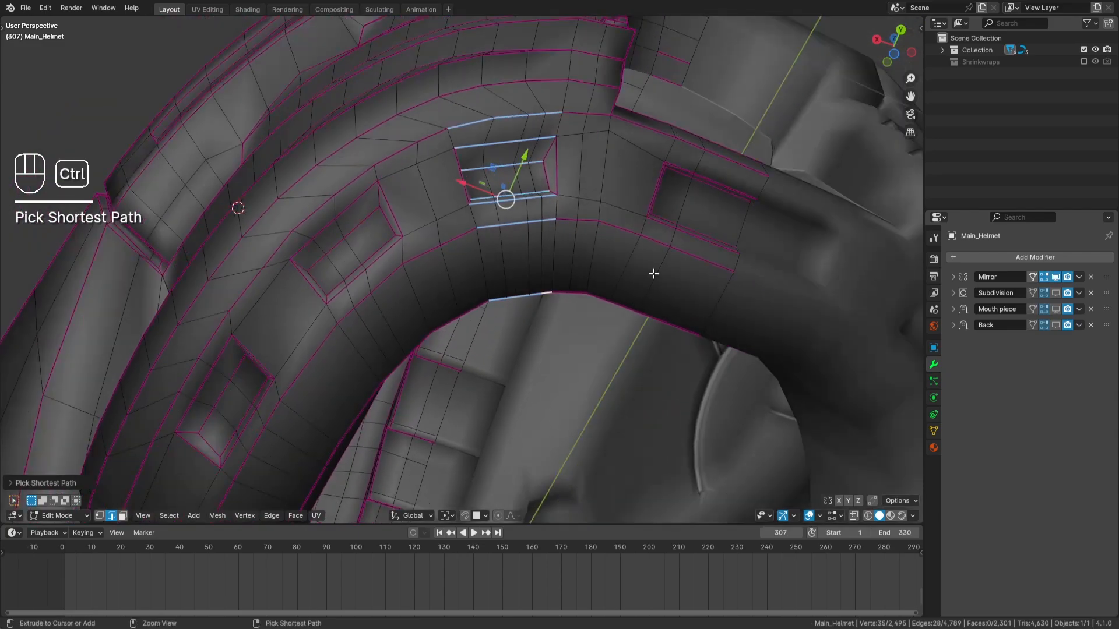
alt+shift+right_click(629, 297)
key(q)
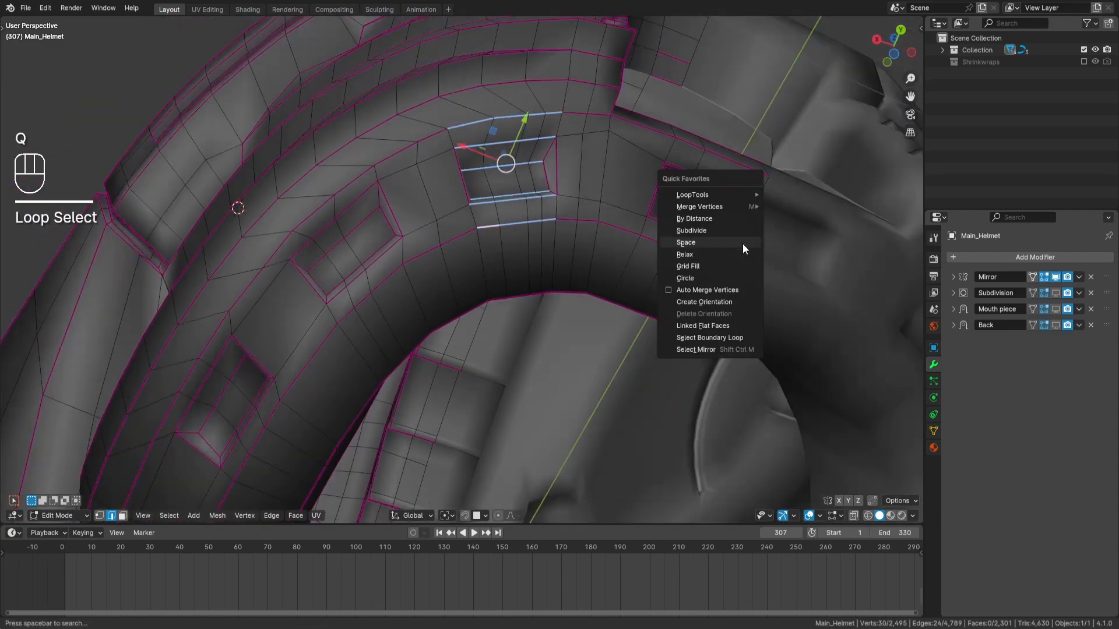
click(742, 243)
Step: Select the long edge row along the inner curve of the thick rim and try evening it with Space
shift+middle_drag(742, 242, 658, 225)
right_click(670, 284)
alt+right_click(670, 285)
scroll(659, 283, down, 3)
scroll(658, 224, down, 2)
middle_drag(658, 224, 439, 352)
scroll(431, 347, up, 3)
key(a)
key(a)
right_click(382, 354)
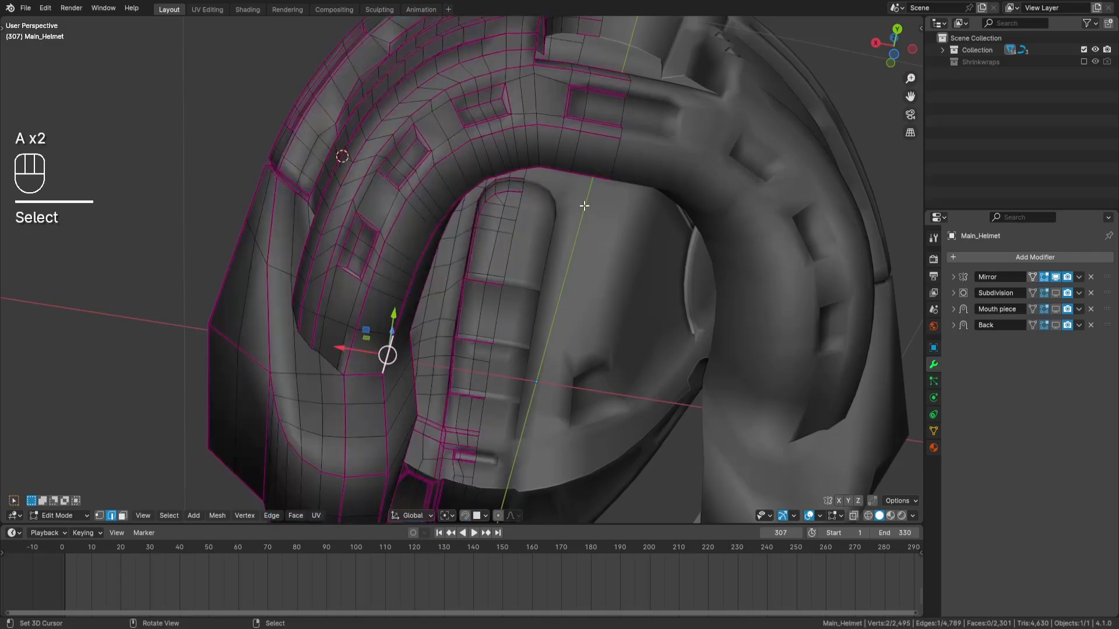
ctrl+right_click(598, 172)
key(q)
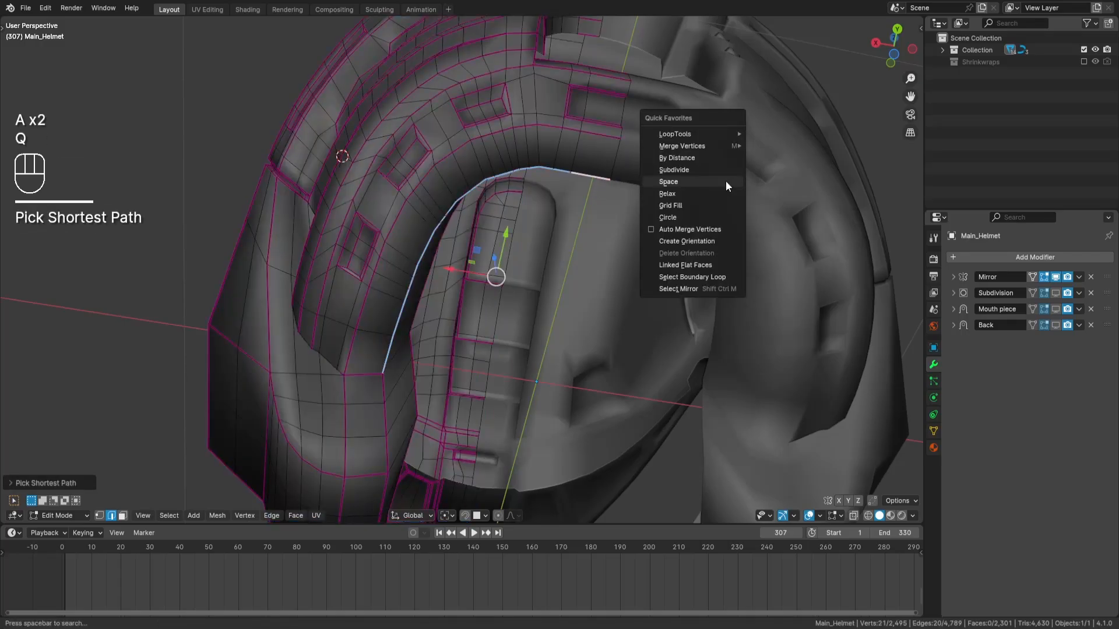
click(727, 181)
middle_drag(727, 180, 609, 245)
key(q)
key(ctrl+z)
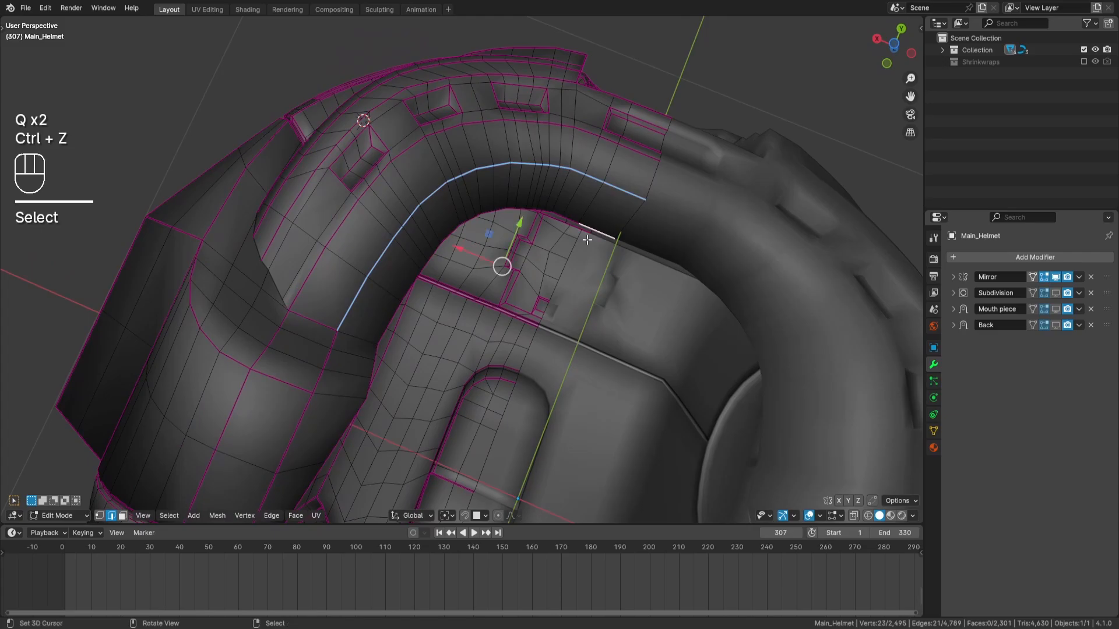
Step: Add the parallel edge row on the rim's inner opening to the selection and apply Space and Relax to both
ctrl+click(383, 333)
key(q)
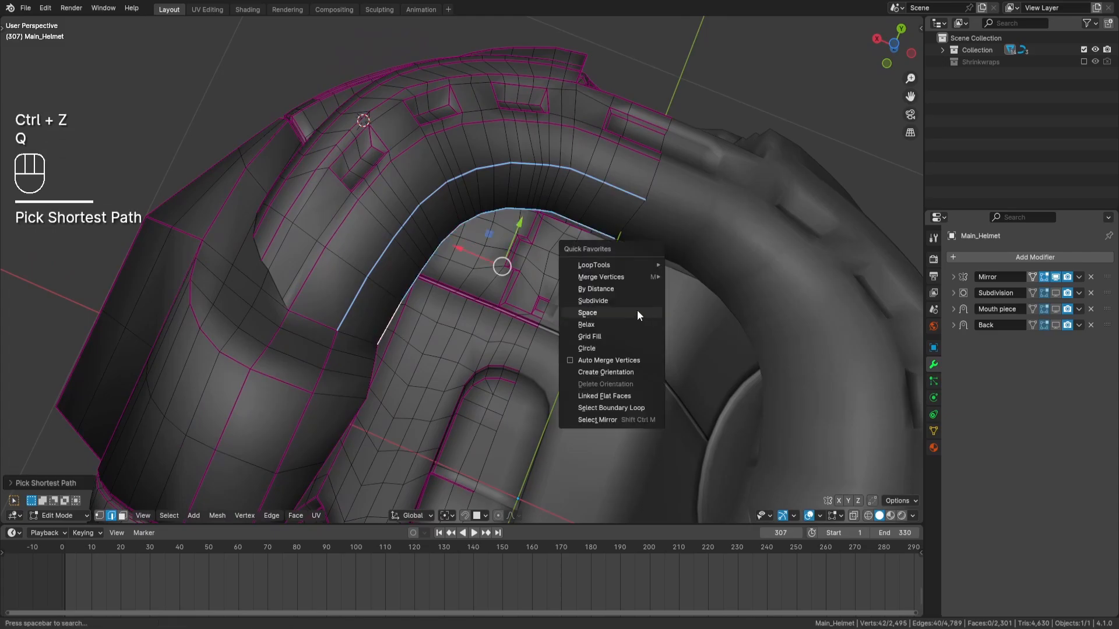
click(638, 313)
key(q)
click(625, 324)
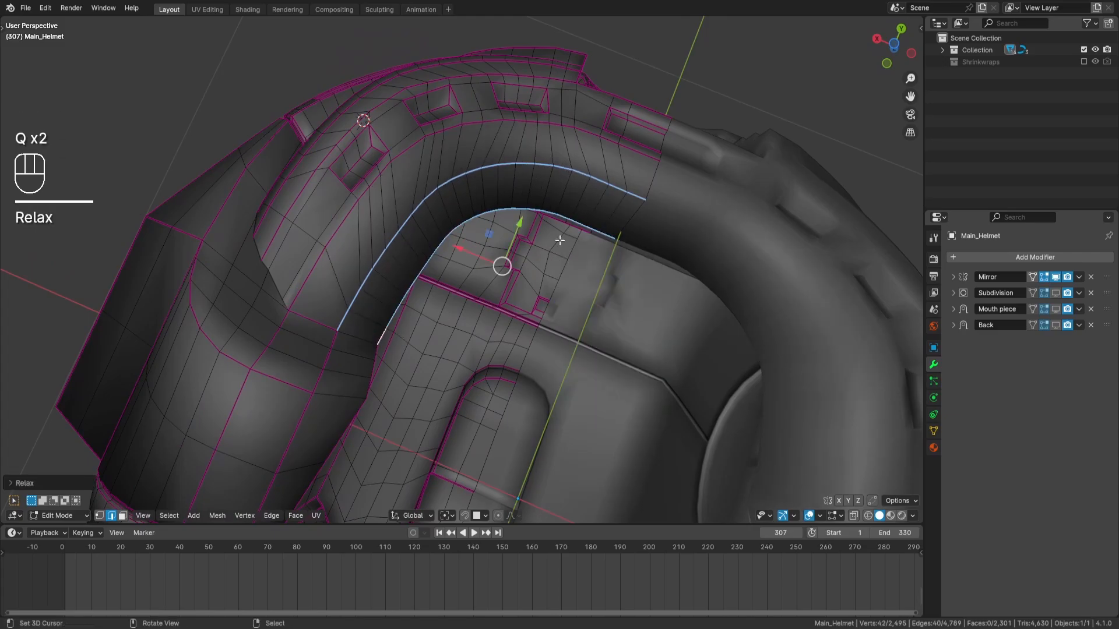
key(a)
key(a)
Step: Remove the crease from two edges near the lower end of the inner rim with a crease value of -1
middle_drag(625, 324, 489, 221)
shift+click(379, 252)
shift+click(403, 249)
key(shift+e)
key(KP_Subtract)
key(KP_1)
key(Return)
Step: Apply an edge crease of 0.55 to the edge that continues the creased line towards the curved notch
key(a)
key(a)
click(344, 256)
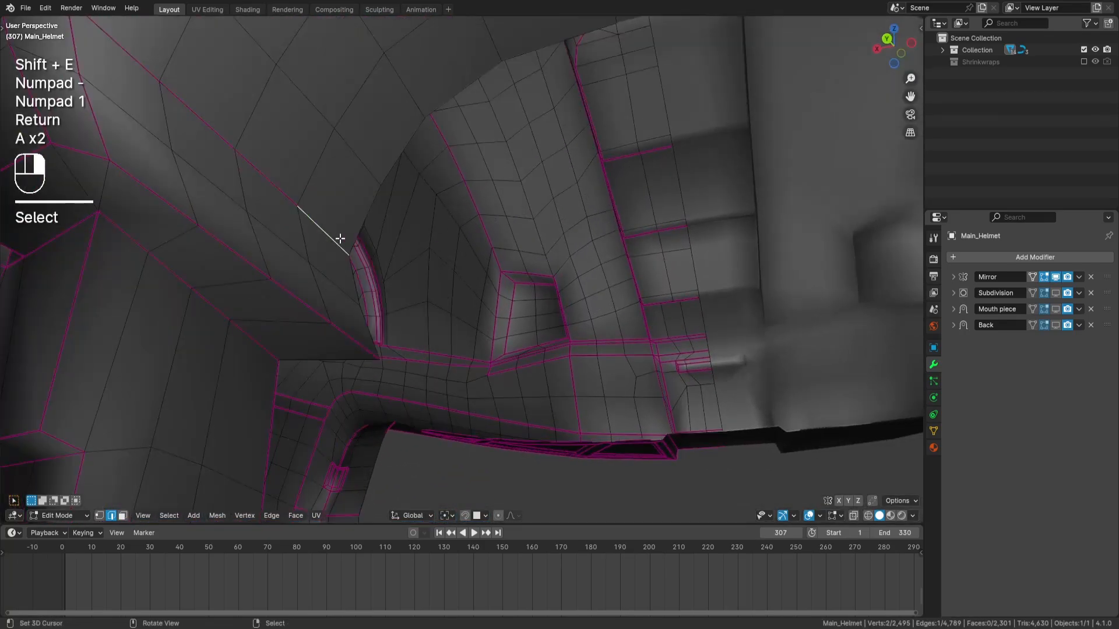
key(shift+e)
key(period)
key(KP_5)
key(KP_5)
key(Return)
key(a)
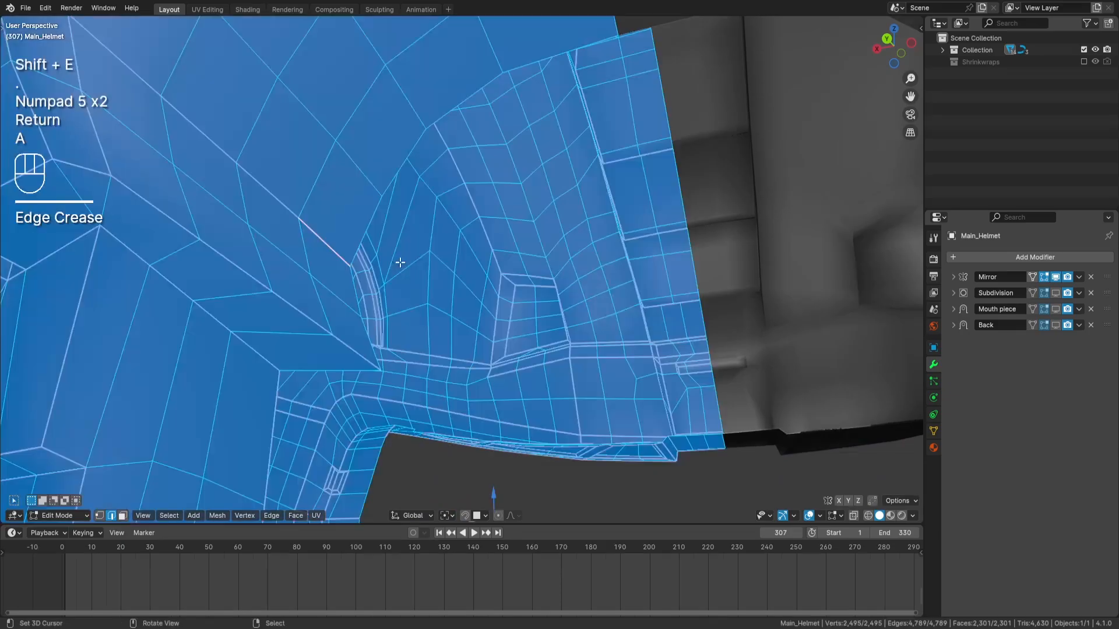
key(a)
Step: Slide the hidden end vertex beside the thick rim's creased lower corner about 0.04 along its edge, out of the side pillar
middle_drag(401, 263, 603, 280)
shift+middle_drag(414, 289, 466, 187)
middle_drag(495, 268, 490, 192)
shift+middle_drag(495, 332, 592, 238)
click(100, 515)
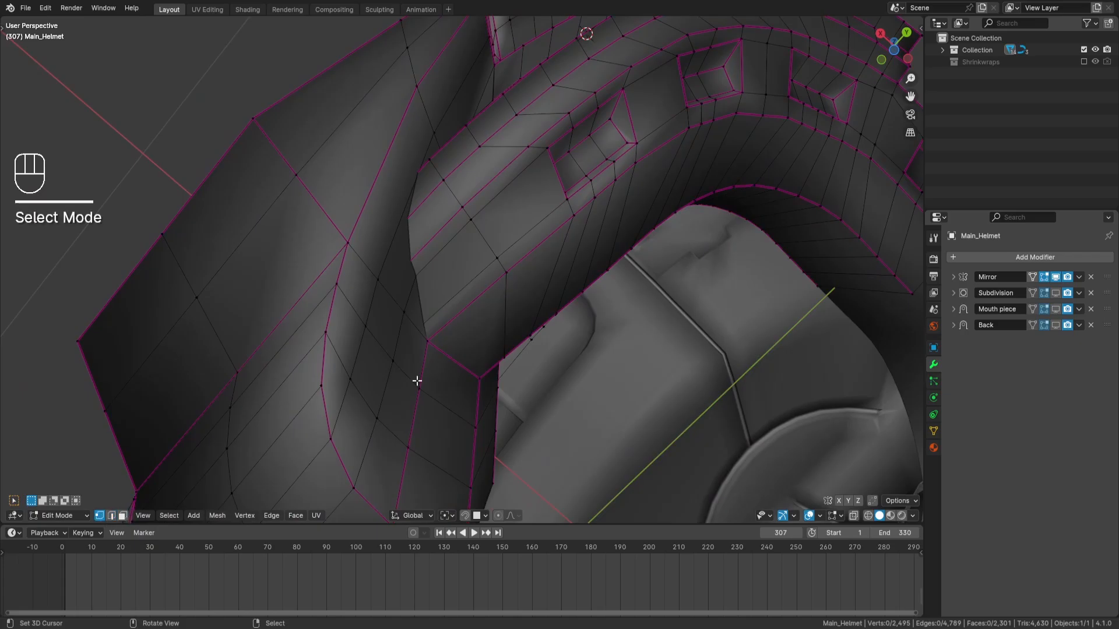
shift+middle_drag(471, 329, 484, 319)
key(z)
right_click(418, 345)
key(z)
key(z)
scroll(524, 320, up, 5)
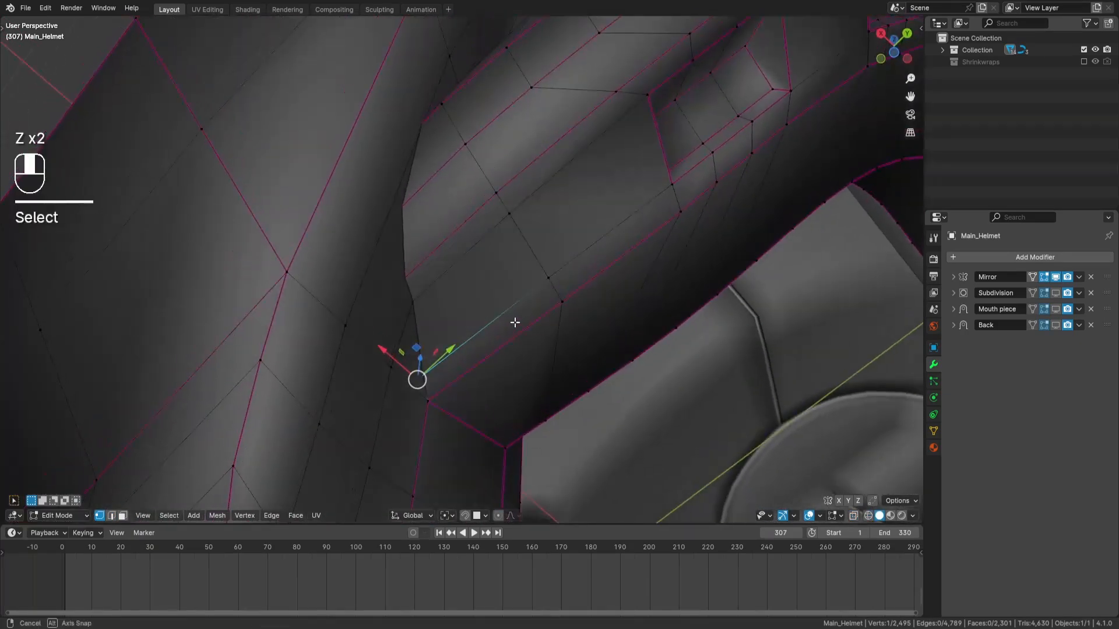
key(g)
key(g)
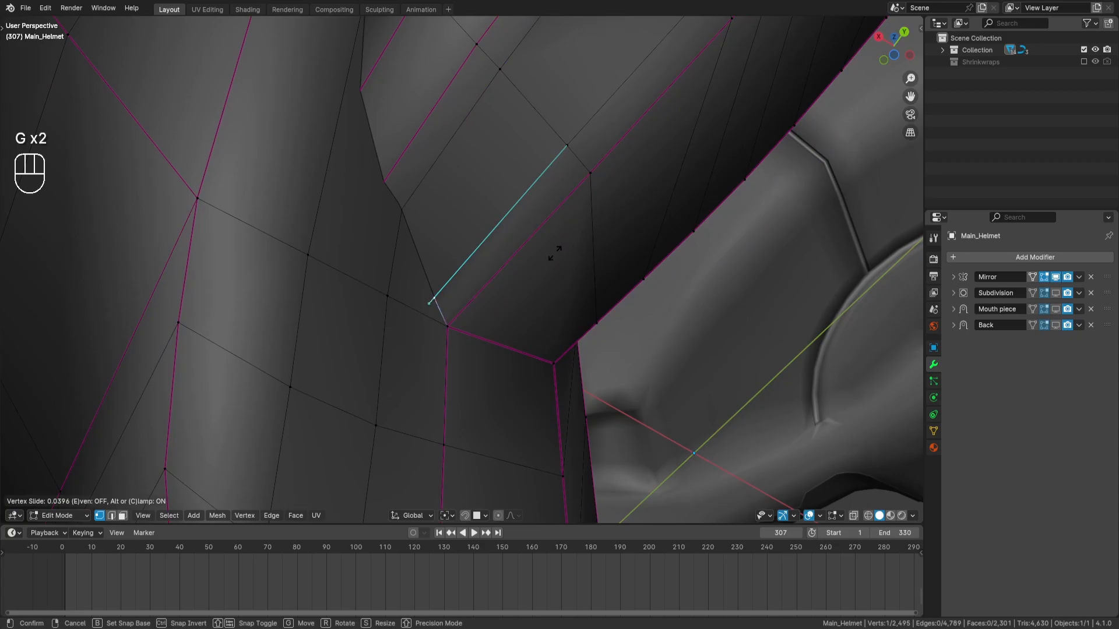
key(Return)
Step: Slide the second hidden rim-end vertex about 0.23 along its uncreased edge to where the rim meets the side pillar
key(z)
right_click(398, 239)
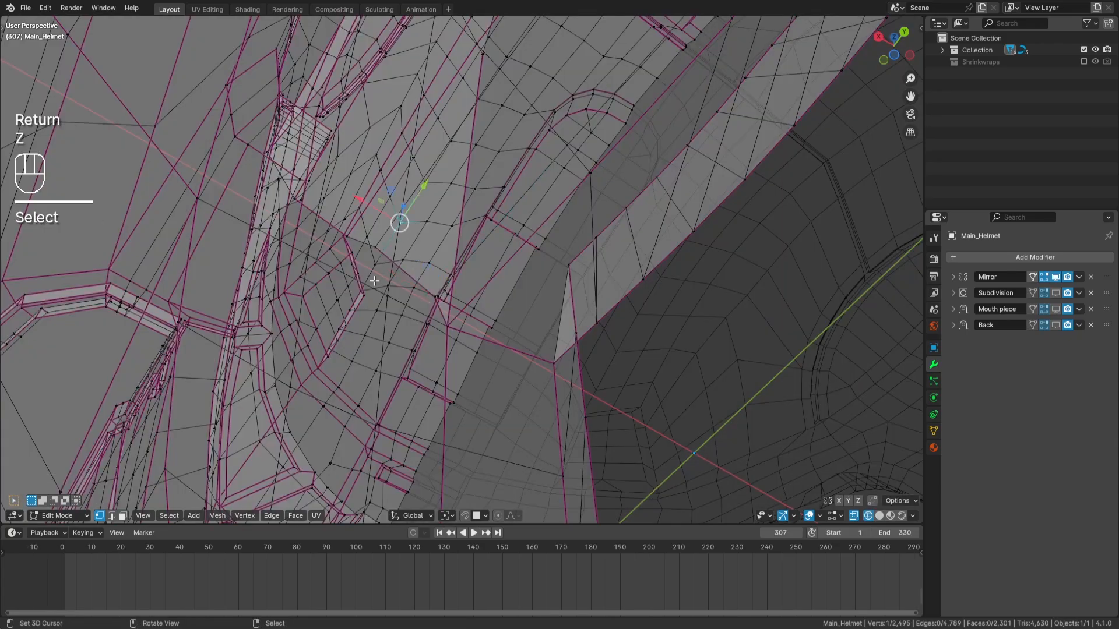
middle_drag(375, 281, 485, 263)
right_click(487, 262)
key(z)
scroll(552, 302, up, 8)
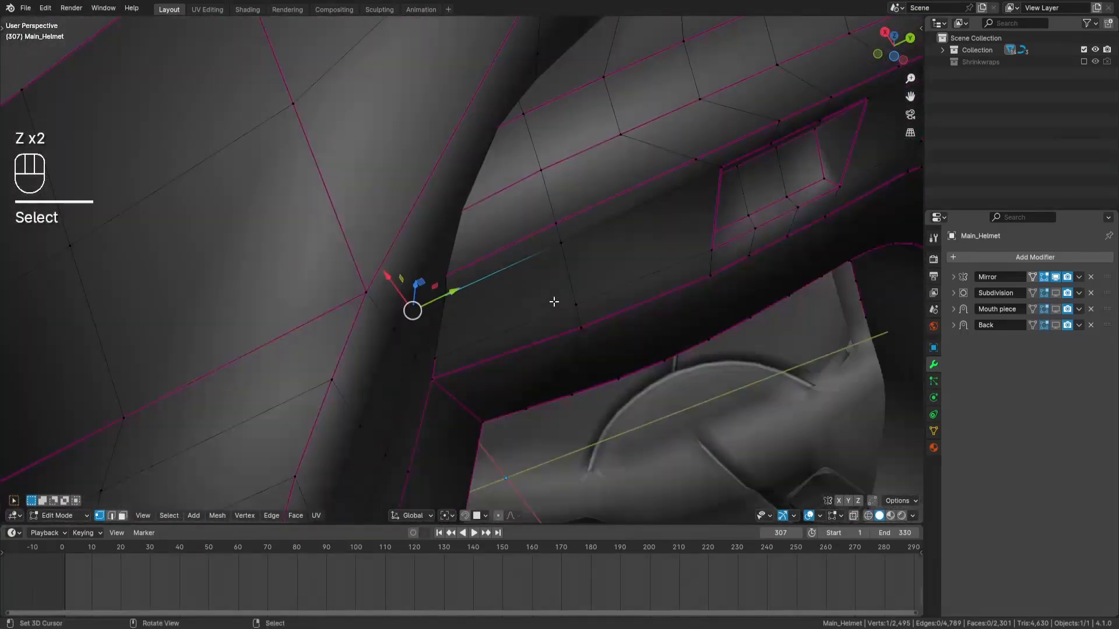
key(g)
key(g)
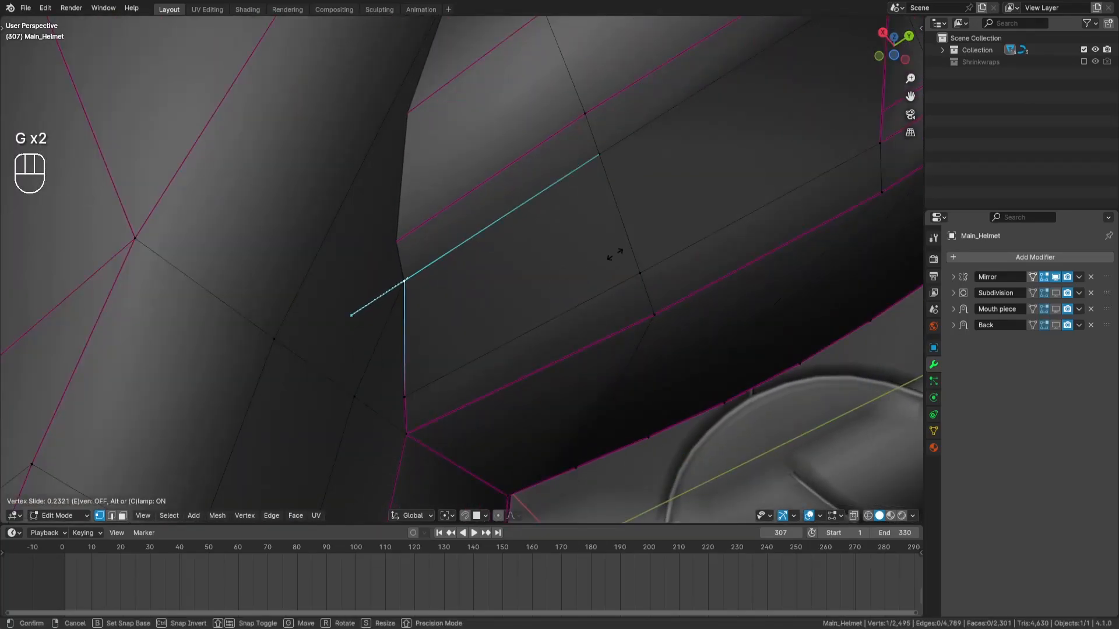
key(Return)
Step: Slide the third rim-end vertex about 0.31 along the lower creased line, bringing it out of the side pillar
key(z)
right_click(320, 293)
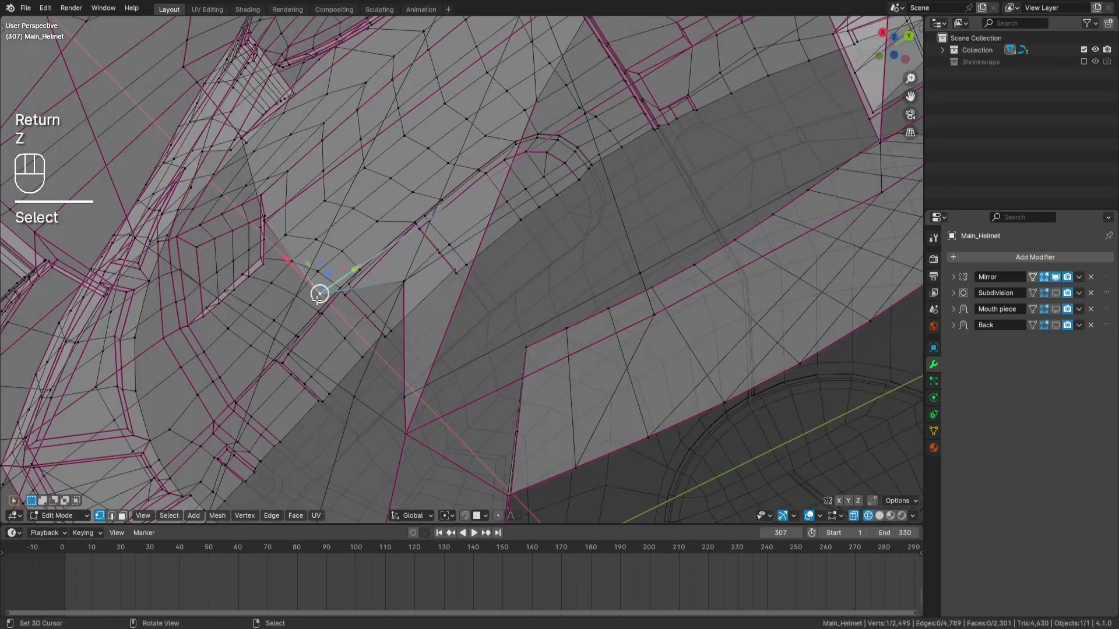
key(z)
key(g)
key(g)
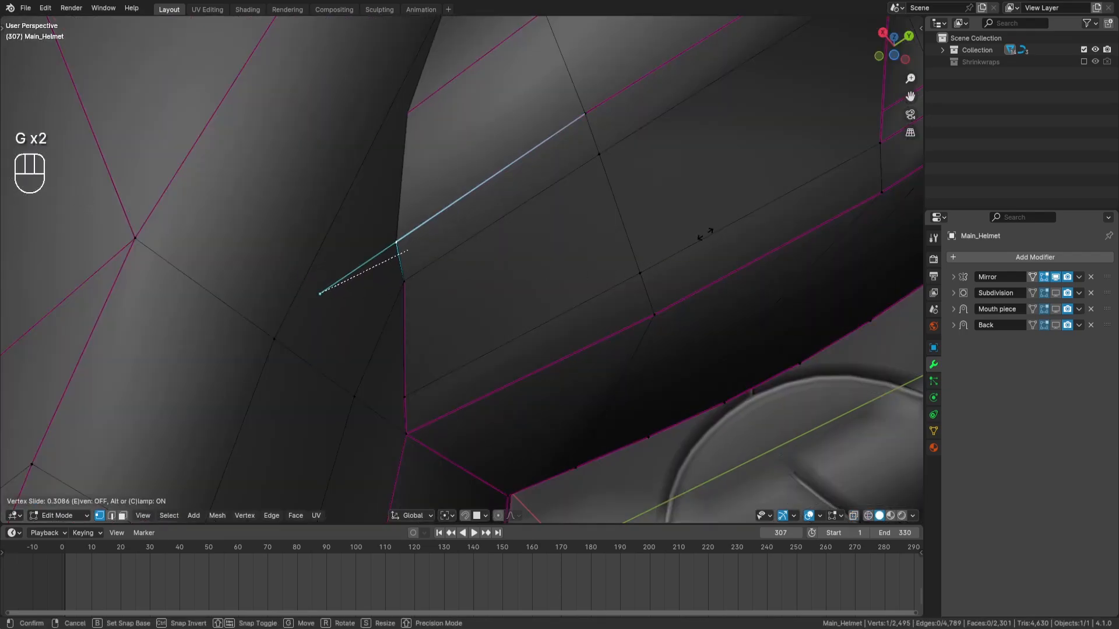
key(Return)
Step: Slide the fourth rim-end vertex about 0.54 along the next creased line up to the side pillar's surface
key(z)
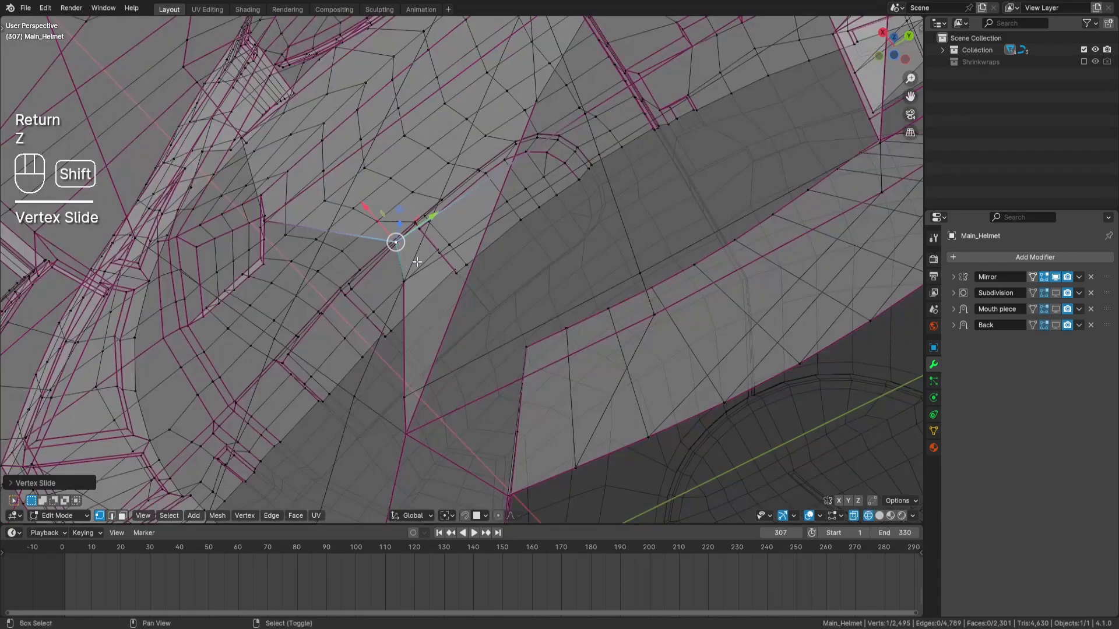
shift+middle_drag(382, 231, 407, 300)
right_click(291, 294)
key(z)
click(455, 289)
key(g)
key(g)
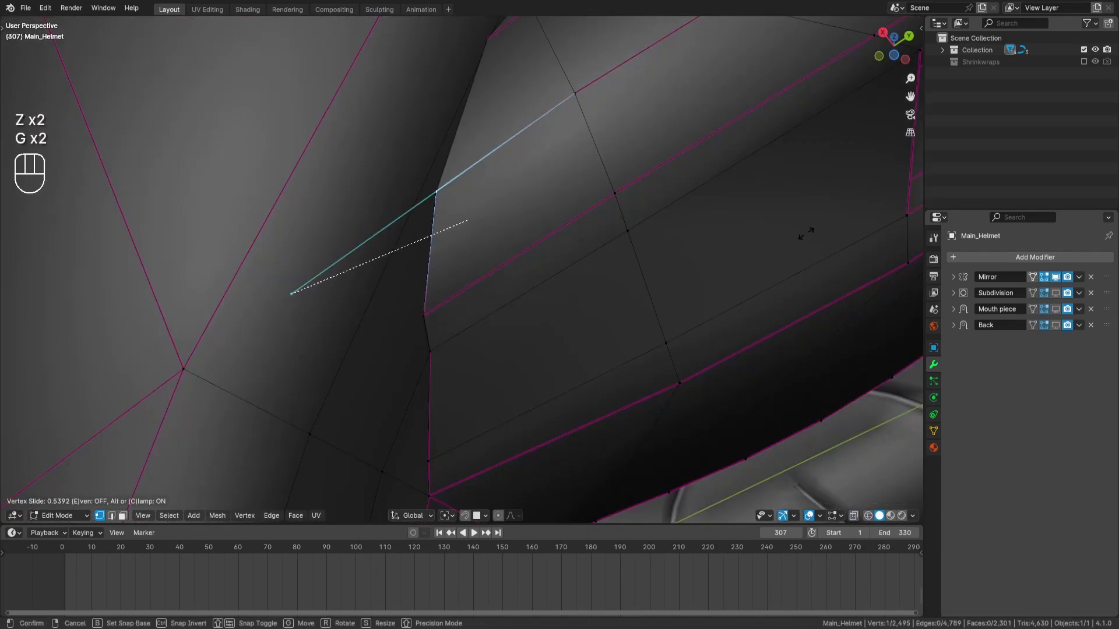
key(Return)
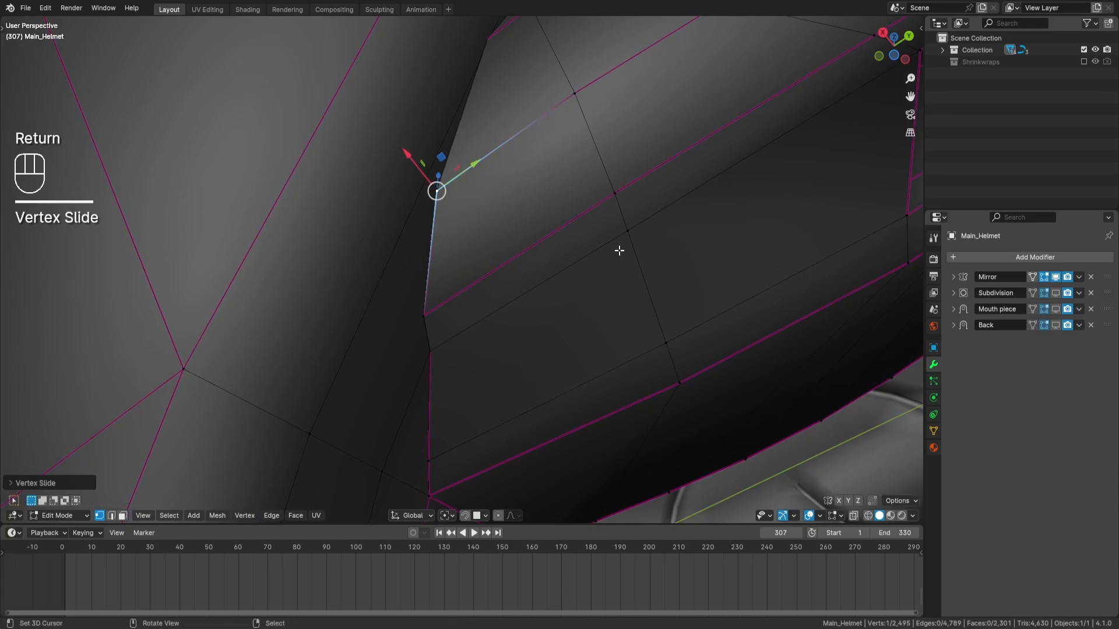
Step: Slide the fifth rim-end vertex about 0.85 along its edge, continuing the rim's visible border along the side pillar
key(z)
click(306, 271)
right_click(301, 271)
key(z)
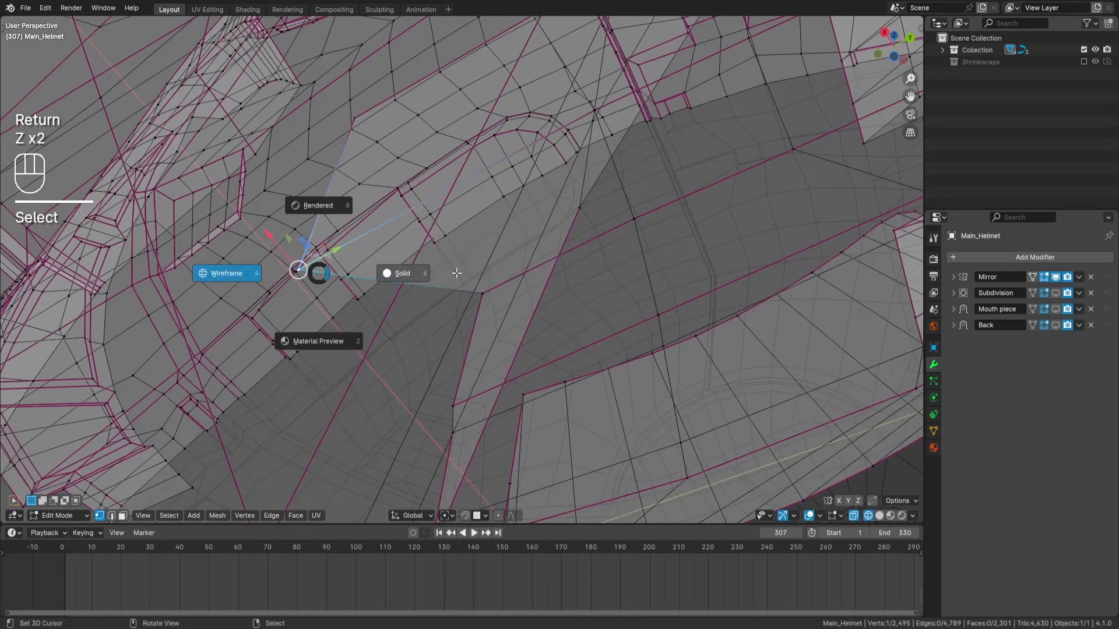
click(405, 272)
middle_drag(665, 290, 658, 272)
key(g)
key(g)
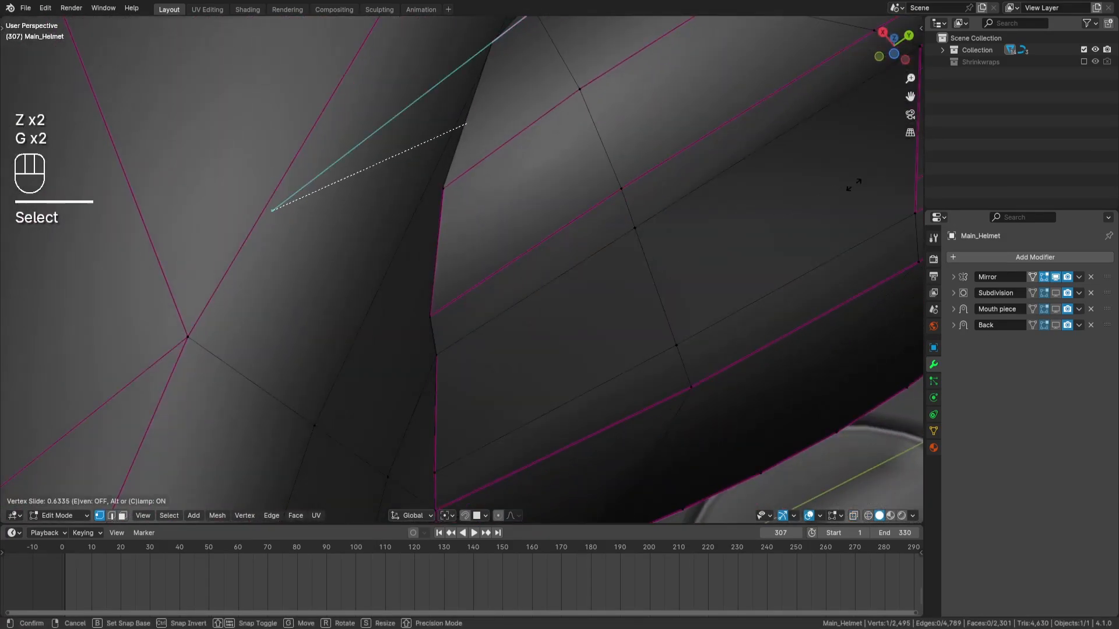
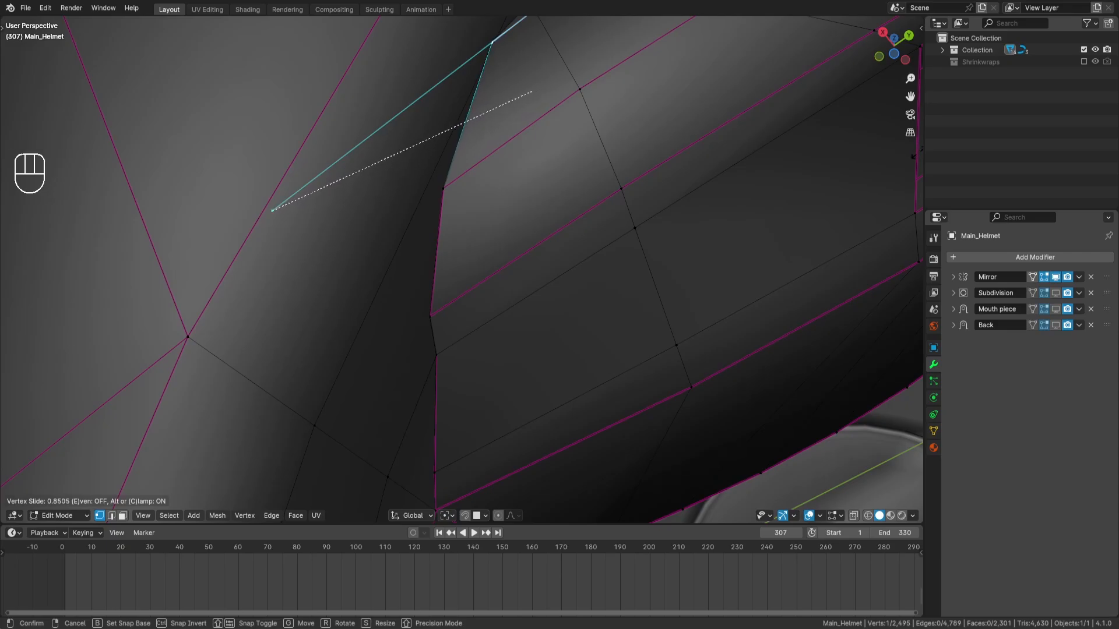
key(Return)
Step: Select the four vertices of the hidden face at the upper end of the rim border and merge them into one
scroll(560, 188, down, 4)
key(z)
mouse_move(458, 205)
middle_down()
mouse_move(429, 232)
mouse_move(454, 247)
mouse_move(452, 268)
mouse_move(480, 243)
middle_up()
right_click(397, 218)
key(z)
mouse_move(479, 243)
middle_down()
mouse_move(455, 218)
mouse_move(465, 190)
mouse_move(519, 175)
mouse_move(509, 232)
mouse_move(523, 239)
mouse_move(420, 218)
middle_up()
key(z)
click(427, 213)
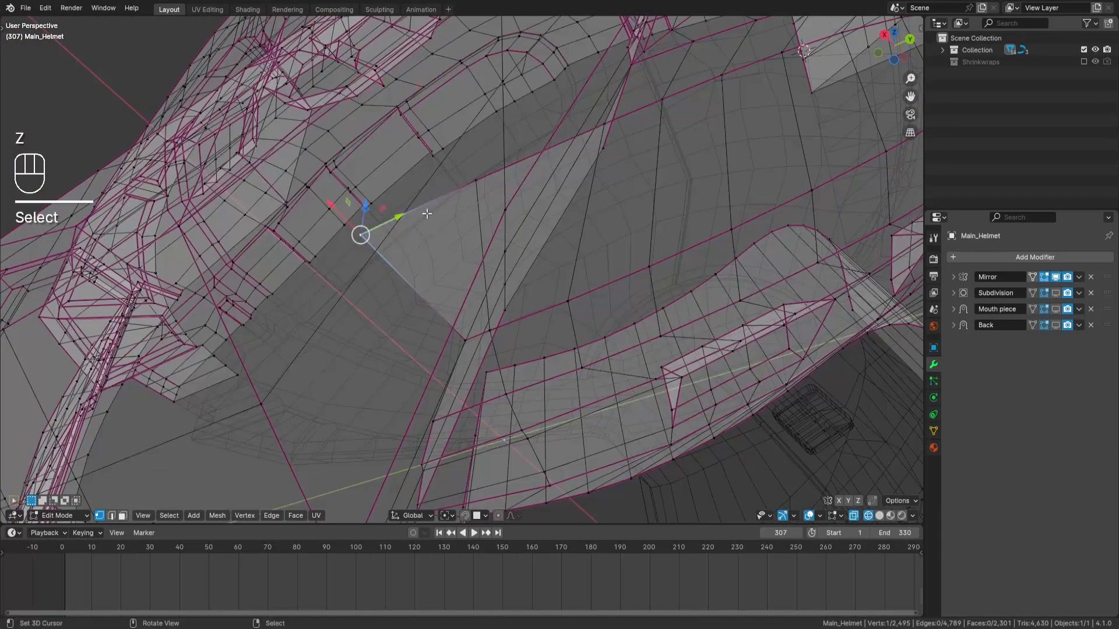
shift+click(476, 180)
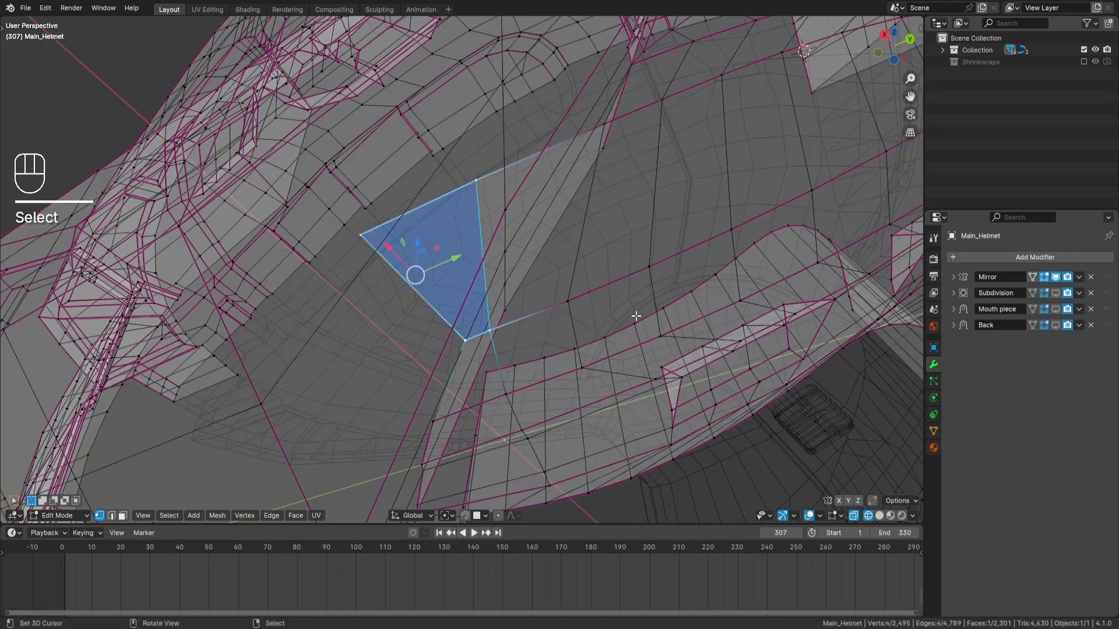
key(z)
mouse_move(614, 334)
middle_down()
mouse_move(612, 280)
mouse_move(585, 250)
mouse_move(658, 281)
middle_up()
scroll(648, 255, up, 2)
key(q)
mouse_move(645, 223)
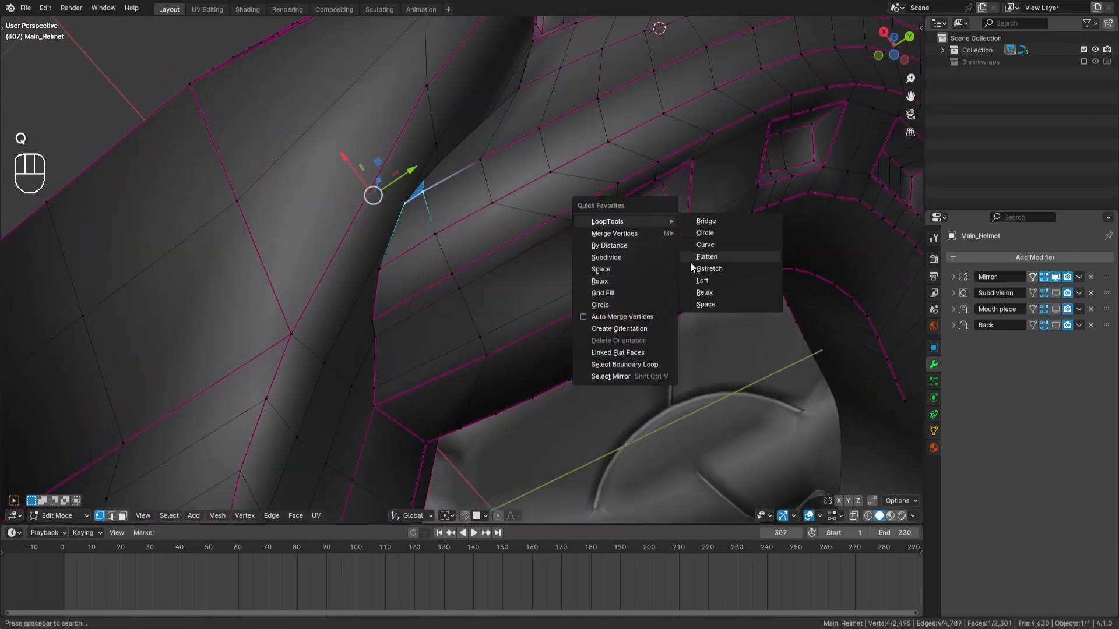
click(729, 282)
middle_drag(473, 247, 496, 262)
key(a)
key(a)
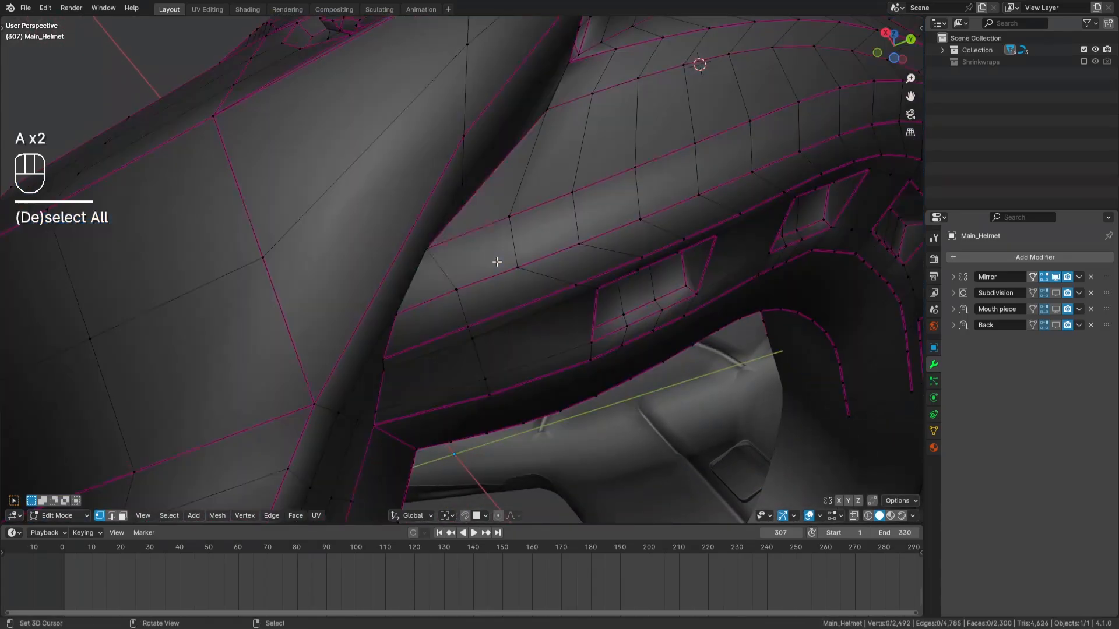
Step: Cut new edges from the rim's upper rows to the first recess's nearest corner and dissolve the superfluous edges beside them
middle_drag(612, 216, 540, 192)
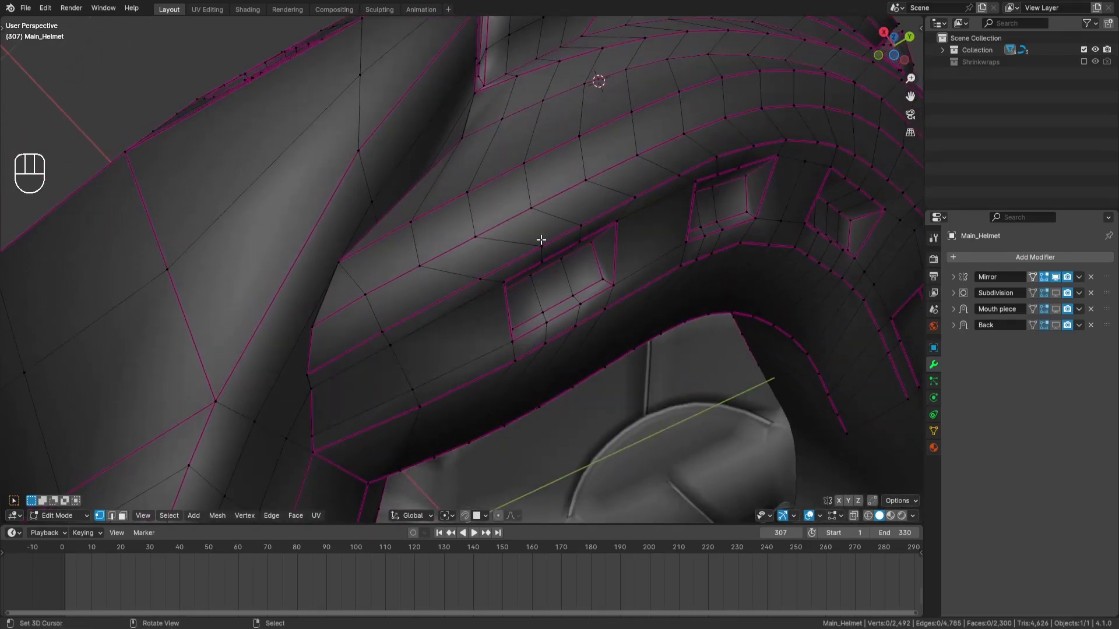
key(k)
key(Return)
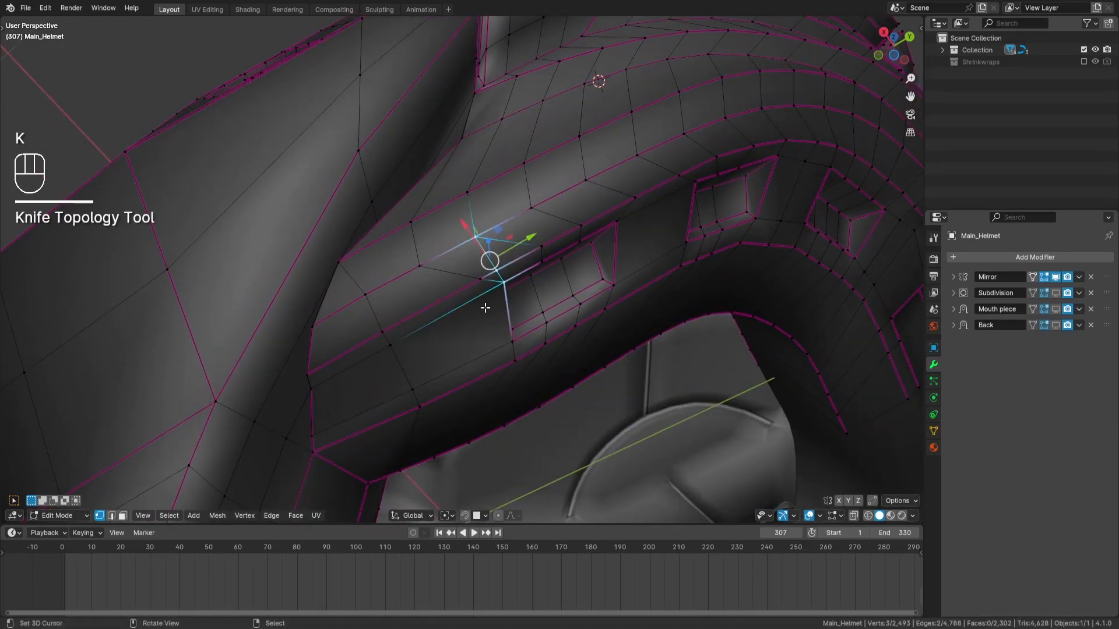
key(2)
key(ctrl+x)
middle_drag(460, 274, 519, 200)
key(ctrl+z)
key(ctrl+shift+z)
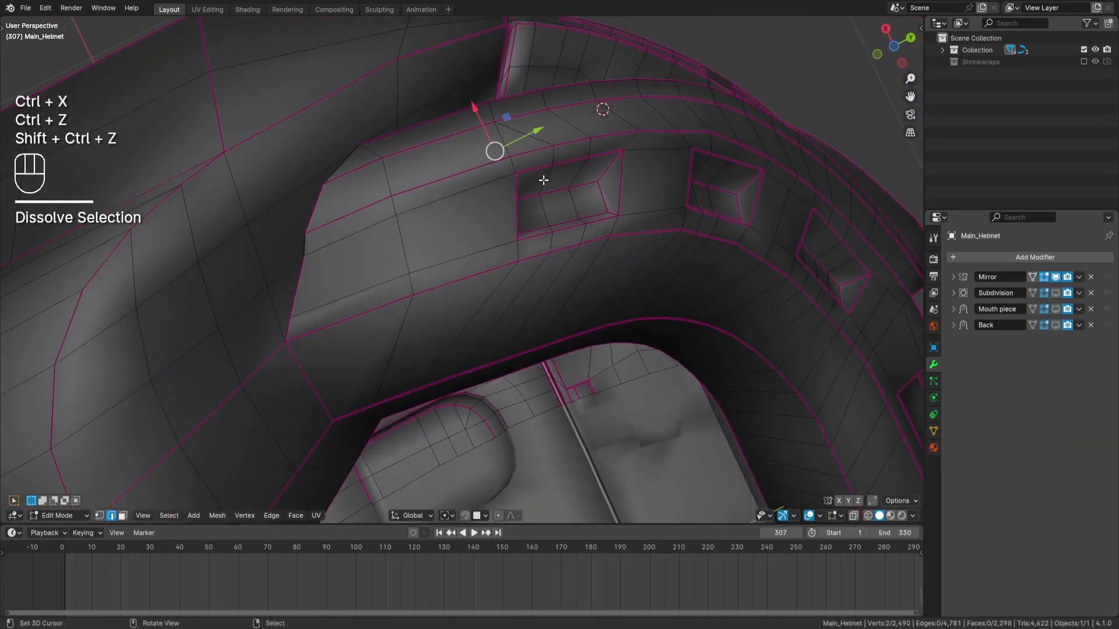
Step: Dissolve the extra edge loop that crosses the rim through the first rectangular recess
key(a)
key(a)
alt+click(519, 200)
key(ctrl+x)
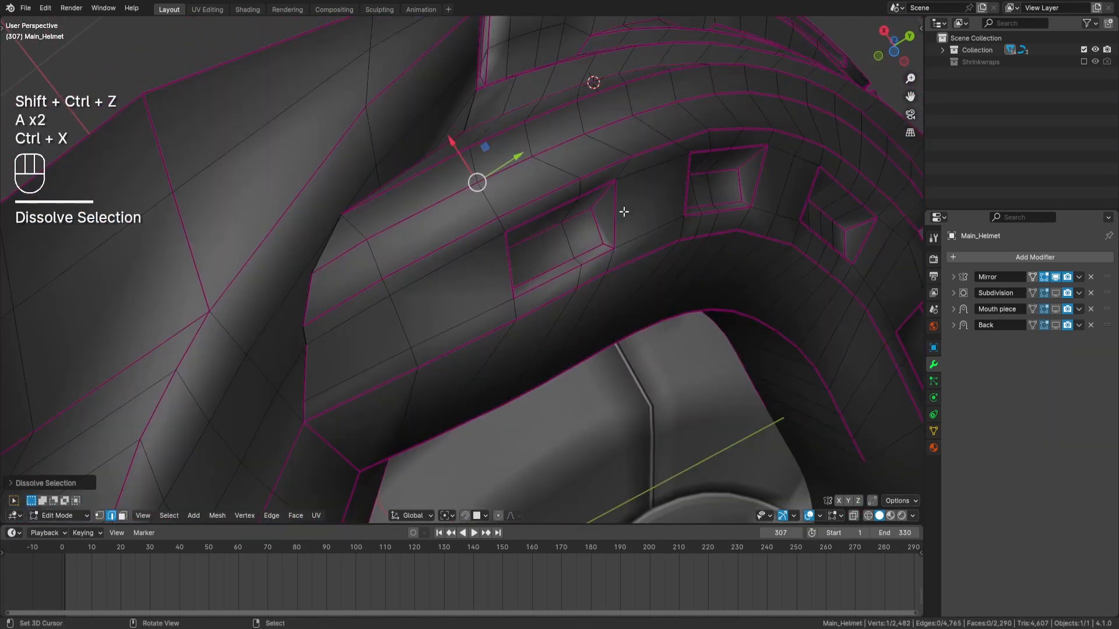
Step: Select the matching edge segments around the first recess and along the rim's inner opening and even them out with Space
click(540, 195)
shift+click(569, 183)
shift+click(552, 227)
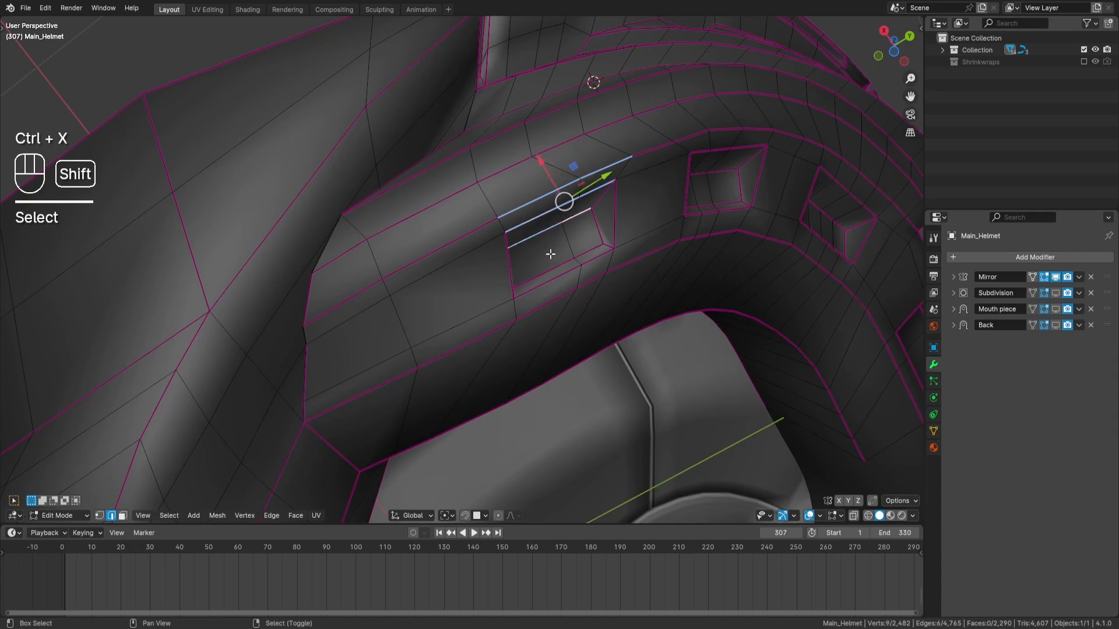
shift+click(585, 250)
shift+click(556, 281)
shift+click(580, 287)
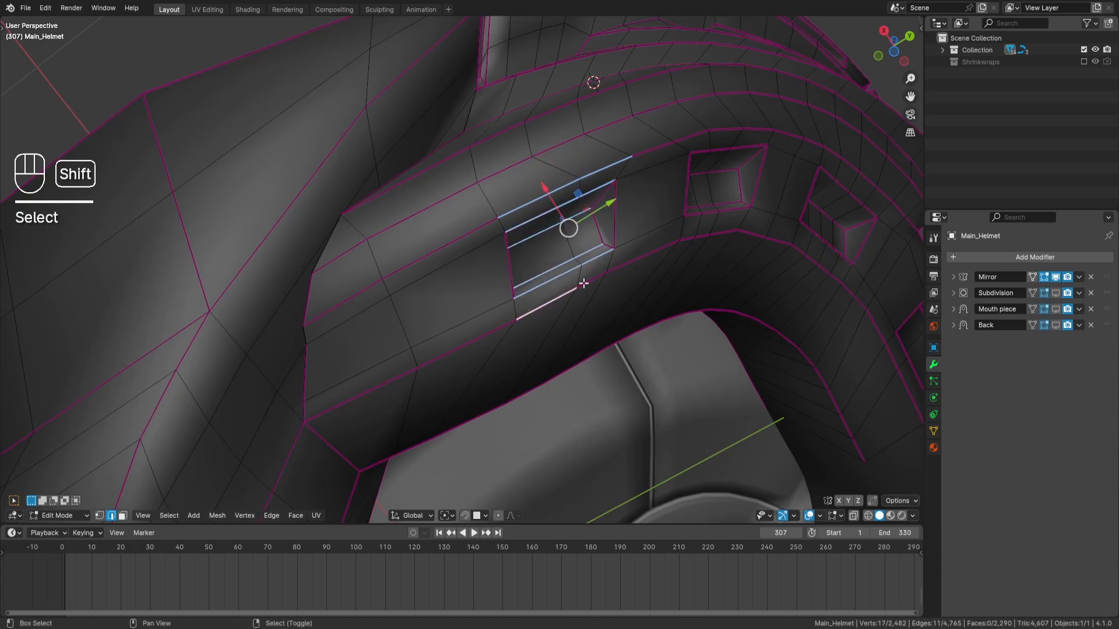
shift+click(512, 408)
middle_drag(604, 355, 495, 348)
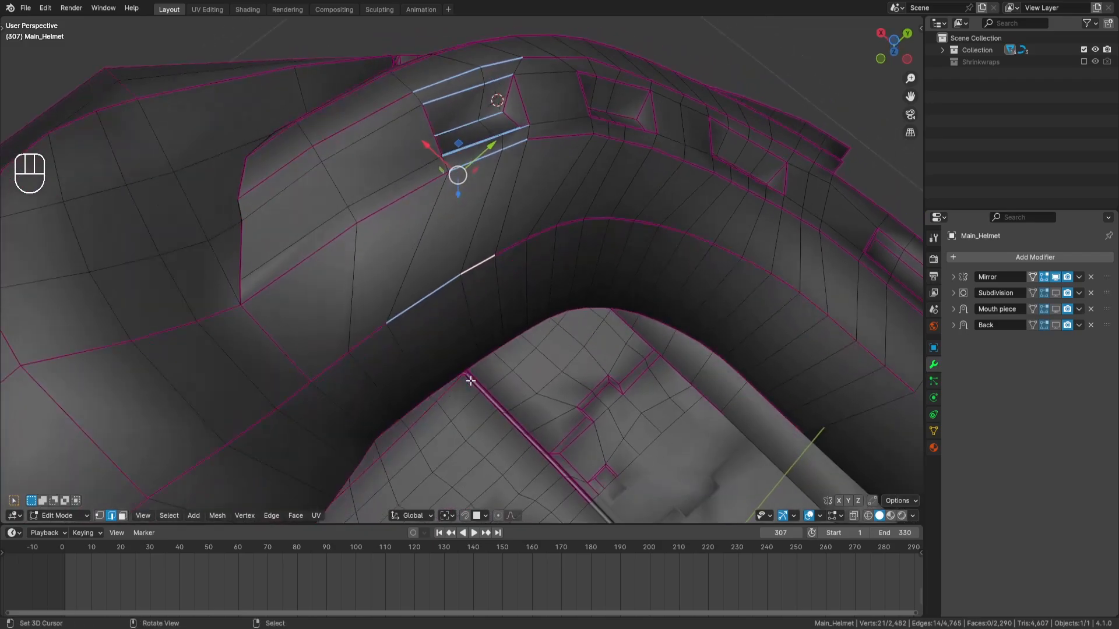
shift+click(495, 349)
key(q)
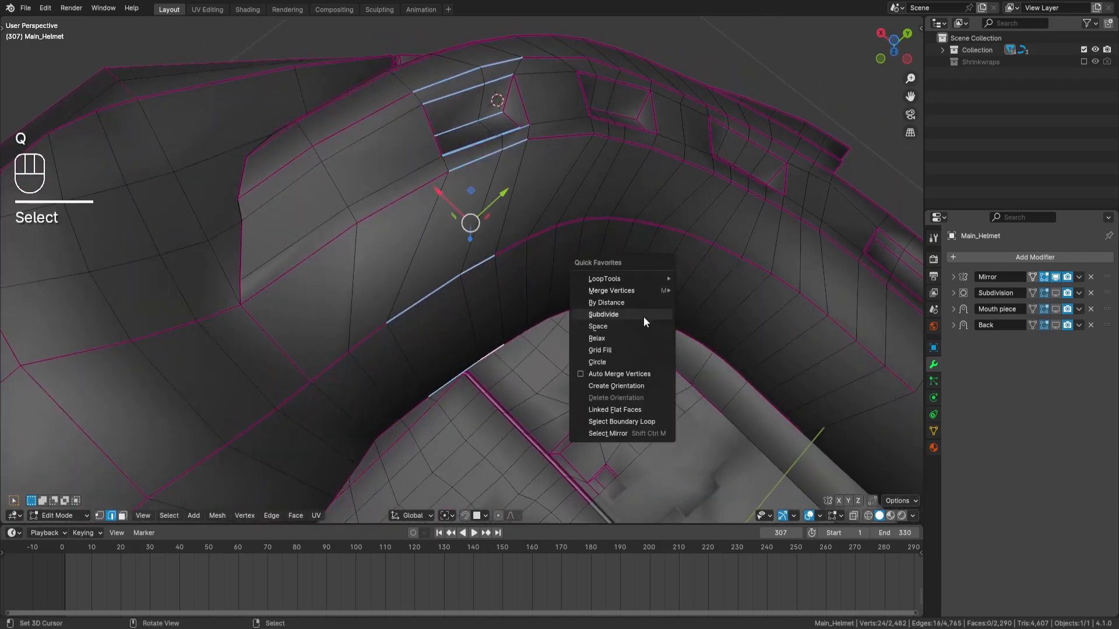
click(641, 325)
key(a)
key(a)
Step: Apply an edge crease of 0.55 to the two uncreased edges on the rim border beside the side pillar
middle_drag(532, 200, 410, 274)
scroll(438, 275, up, 2)
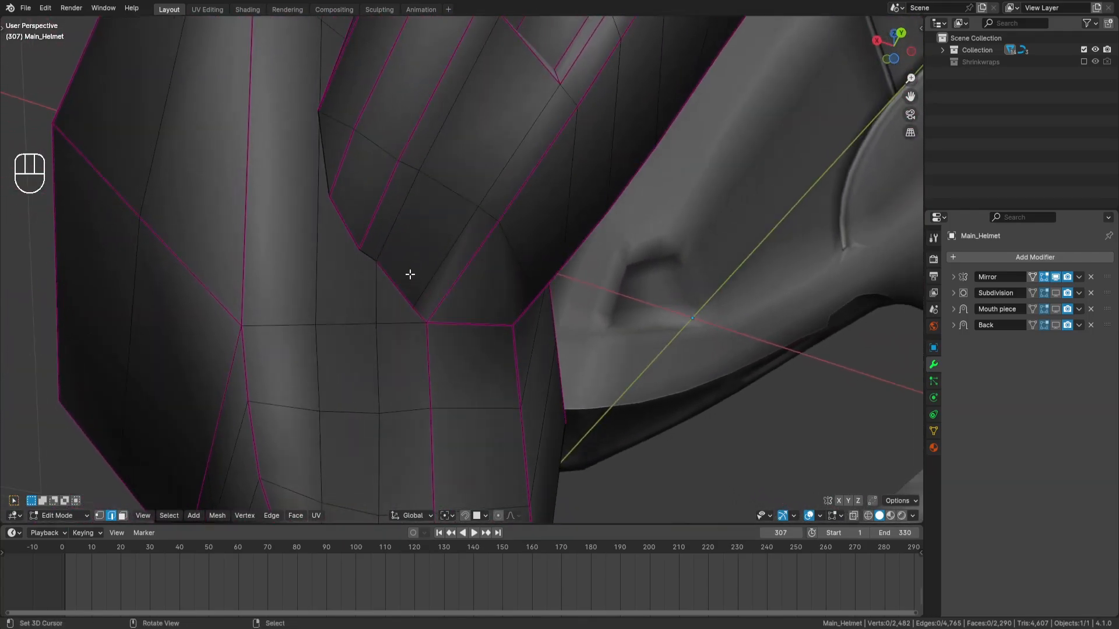
click(321, 150)
shift+click(369, 257)
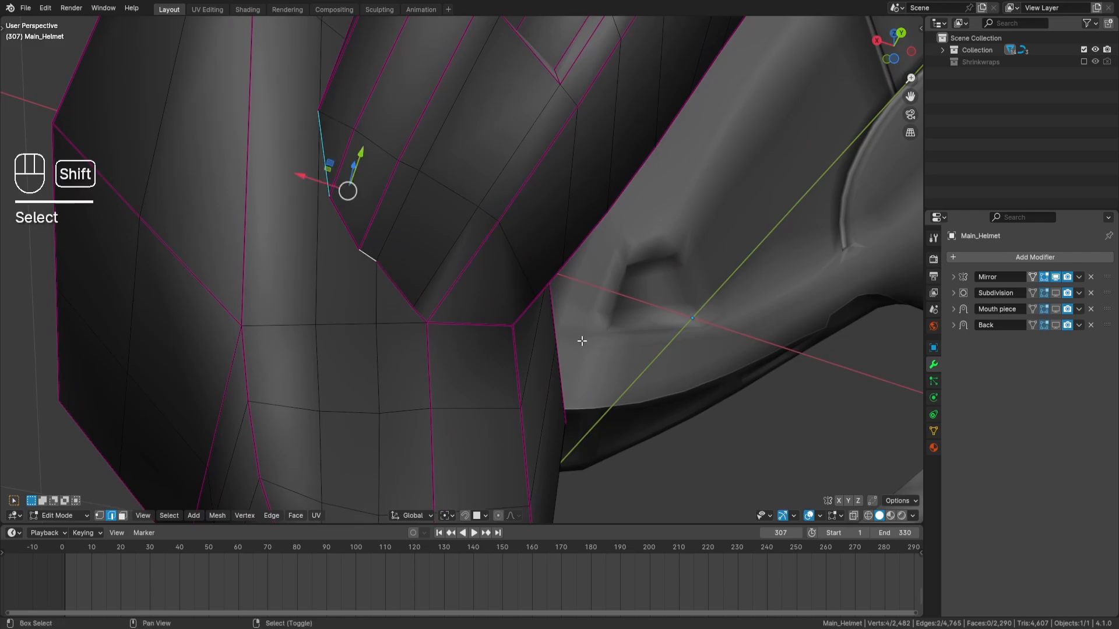
key(shift+e)
key(period)
key(KP_5)
key(KP_5)
key(Return)
key(a)
key(a)
Step: Merge the two adjacent vertices at the panel's upper corner beneath the notch
middle_drag(580, 338, 562, 304)
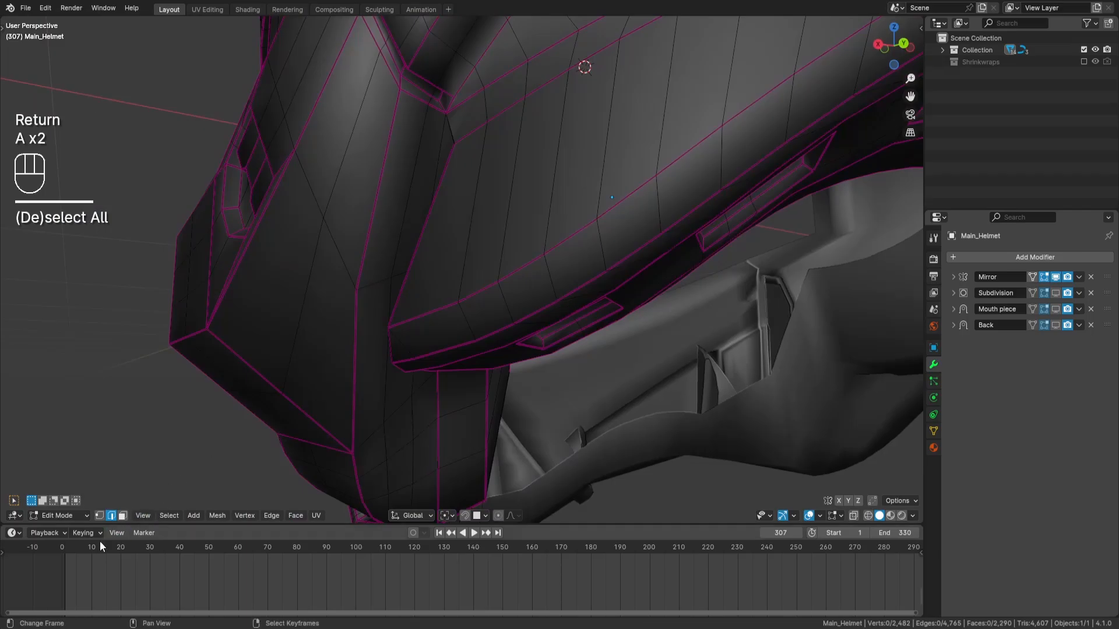
click(99, 515)
key(z)
click(413, 290)
shift+middle_drag(480, 210, 500, 255)
scroll(499, 254, up, 2)
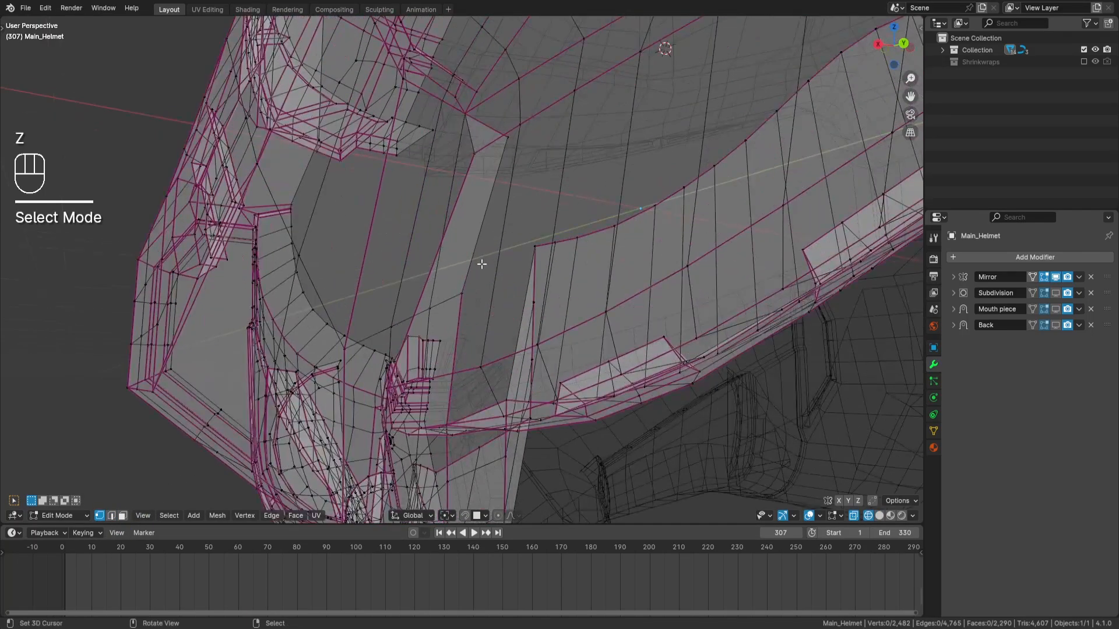
right_click(506, 138)
shift+right_click(475, 154)
key(z)
key(q)
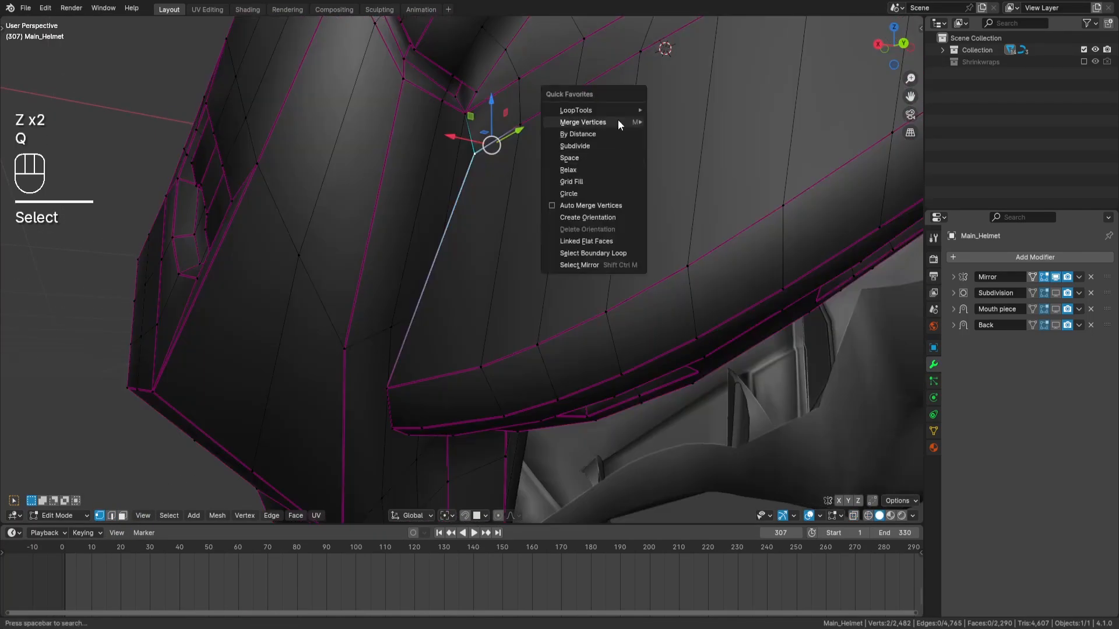
mouse_move(618, 121)
click(687, 164)
key(a)
key(a)
Step: Delete the two hidden vertices behind the panel border where it meets the side pillar
middle_drag(592, 190, 502, 275)
key(z)
middle_drag(458, 238, 470, 268)
right_click(509, 305)
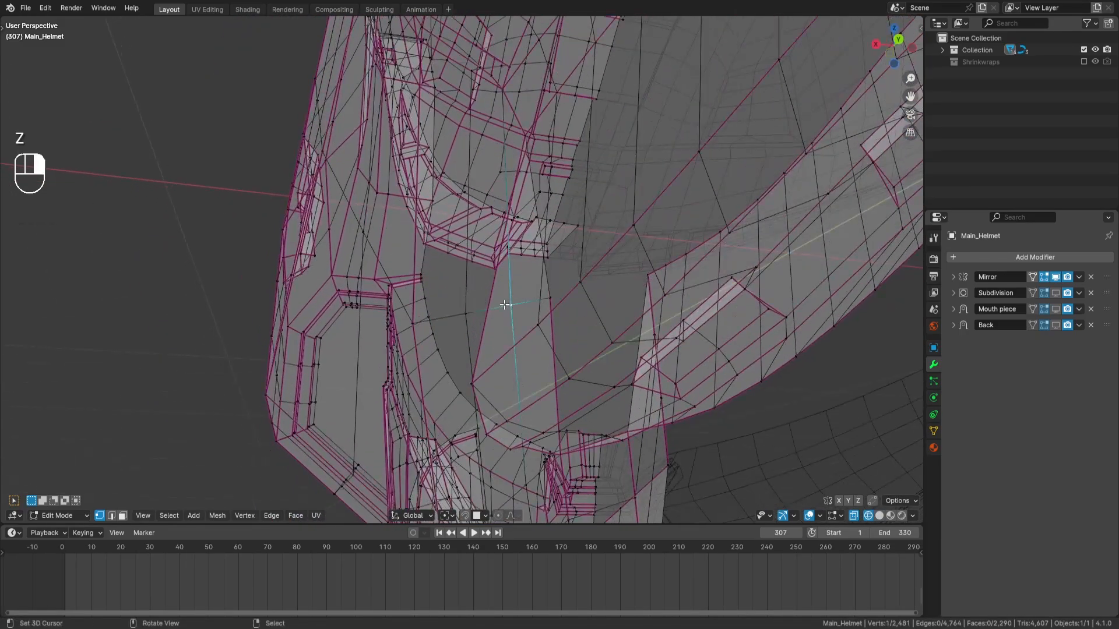
shift+right_click(551, 298)
key(z)
key(x)
click(662, 251)
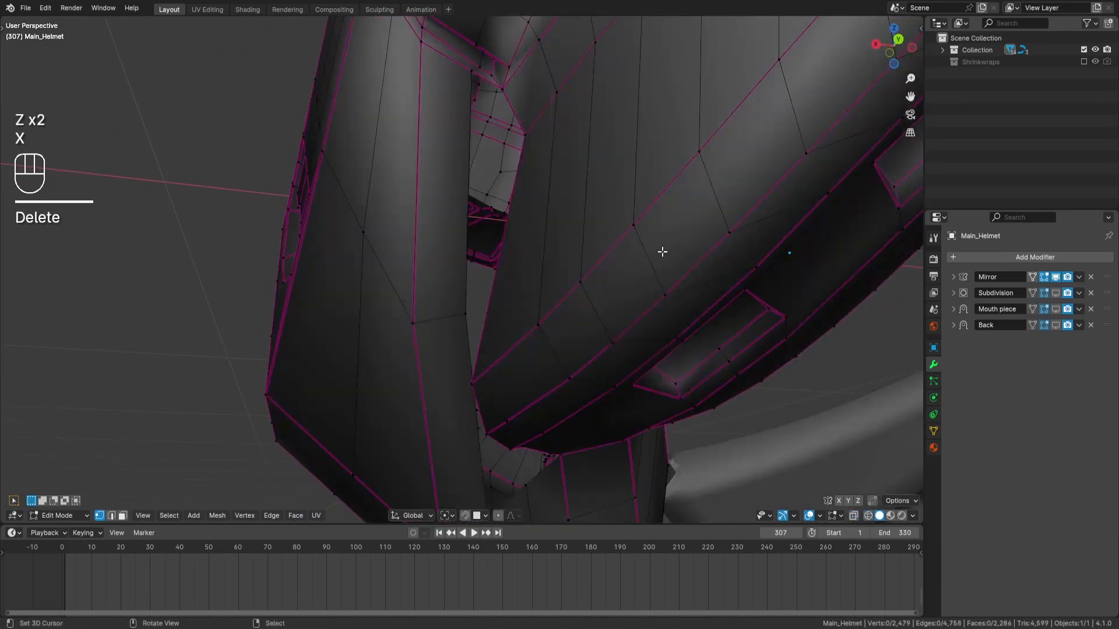
Step: Merge the side pillar's middle vertex onto the rim's pointed corner with At Last
right_click(468, 316)
shift+middle_drag(502, 371, 500, 342)
shift+right_click(471, 356)
key(q)
mouse_move(609, 321)
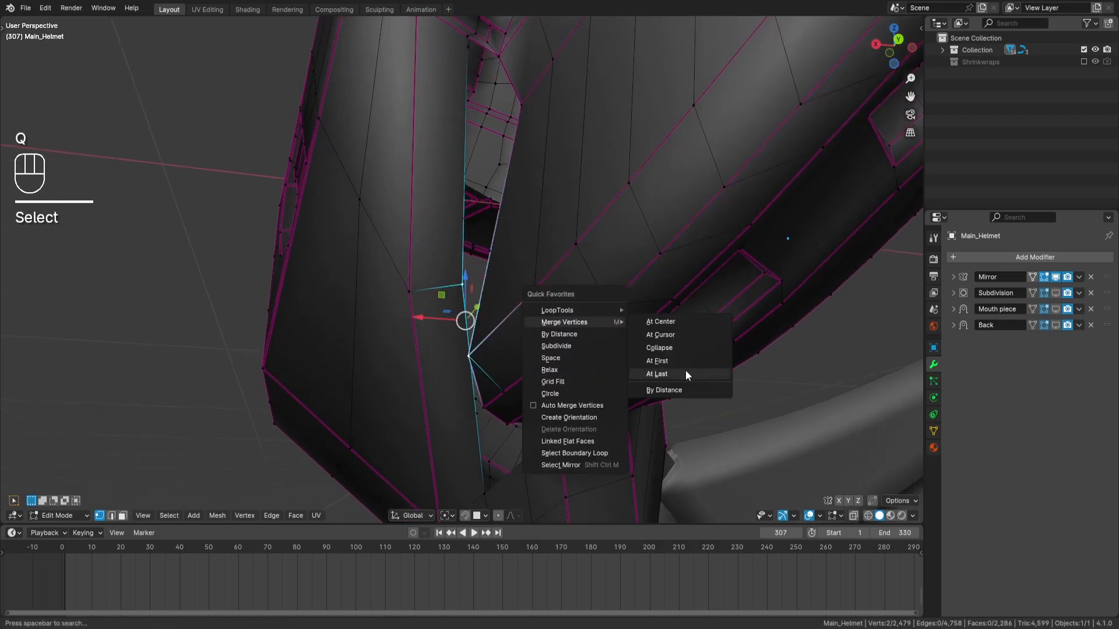
click(657, 374)
key(a)
key(a)
Step: Fill the narrow gap between the side pillar and the adjacent panel beneath the notch with a face from its corner vertices
middle_drag(583, 370, 492, 124)
shift+click(492, 120)
shift+click(554, 182)
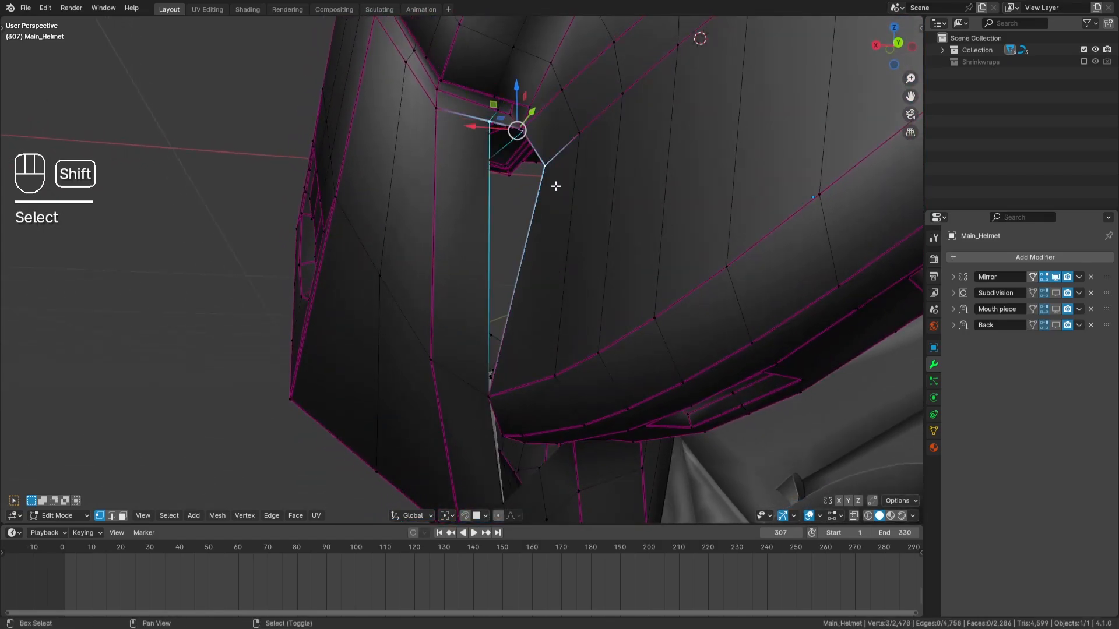
key(ctrl+z)
key(ctrl+z)
shift+click(596, 171)
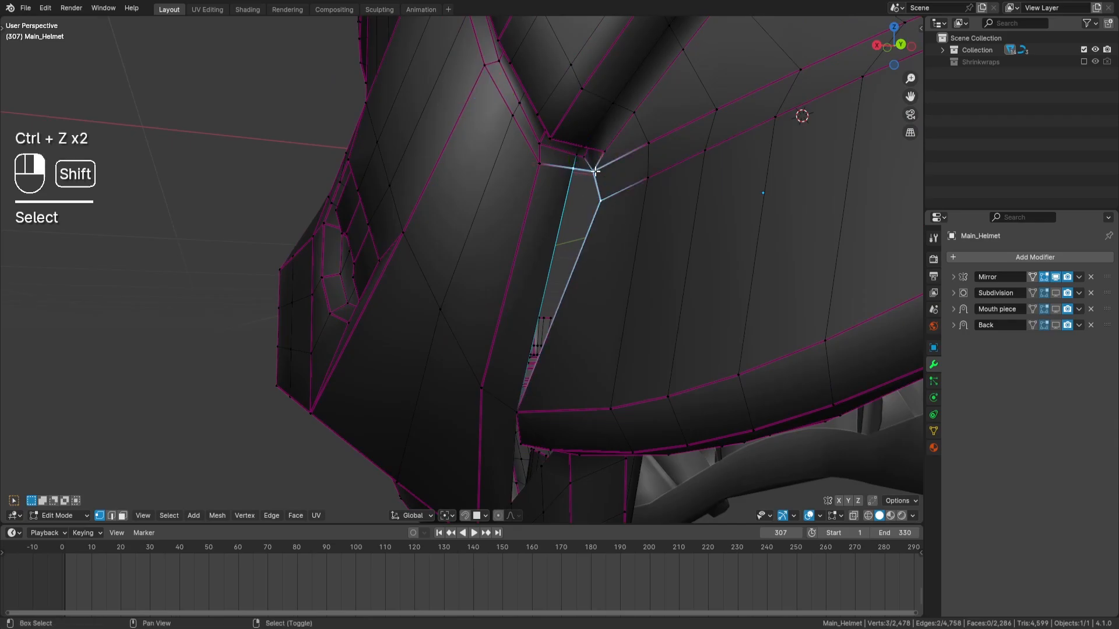
shift+click(520, 415)
middle_drag(520, 415, 574, 324)
key(f)
key(a)
key(a)
Step: Dissolve the edge loop running across the rim near its end beside the side pillar
click(112, 515)
alt+click(562, 259)
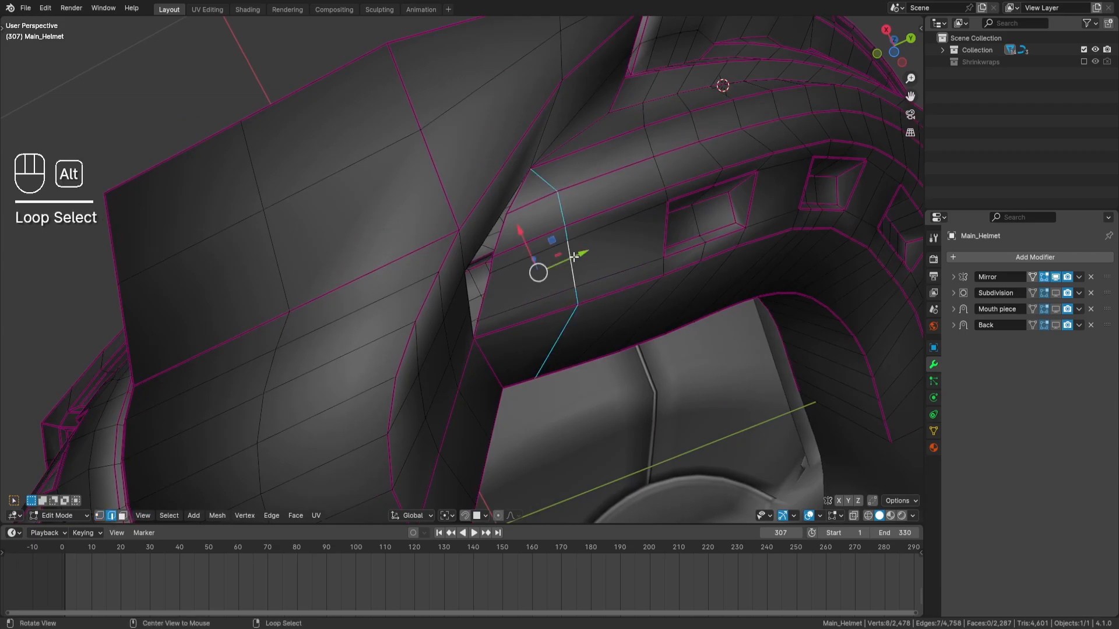
middle_drag(562, 259, 600, 320)
key(ctrl+x)
Step: Return to Object Mode, show the Back modifier's effect in the viewport and apply that modifier
key(Tab)
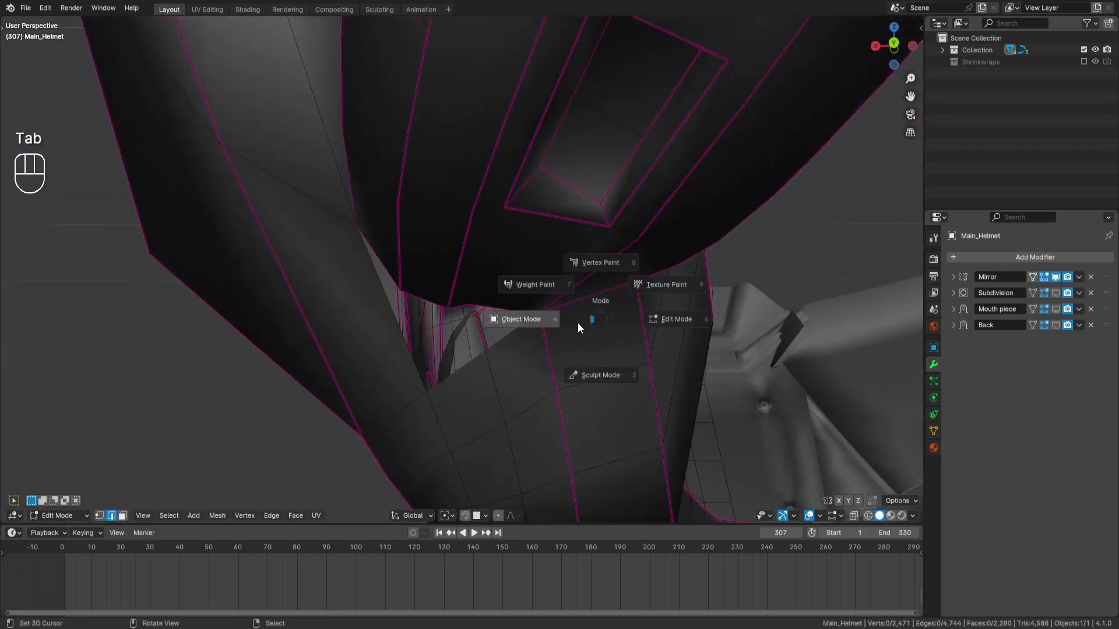
key(Tab)
key(a)
key(a)
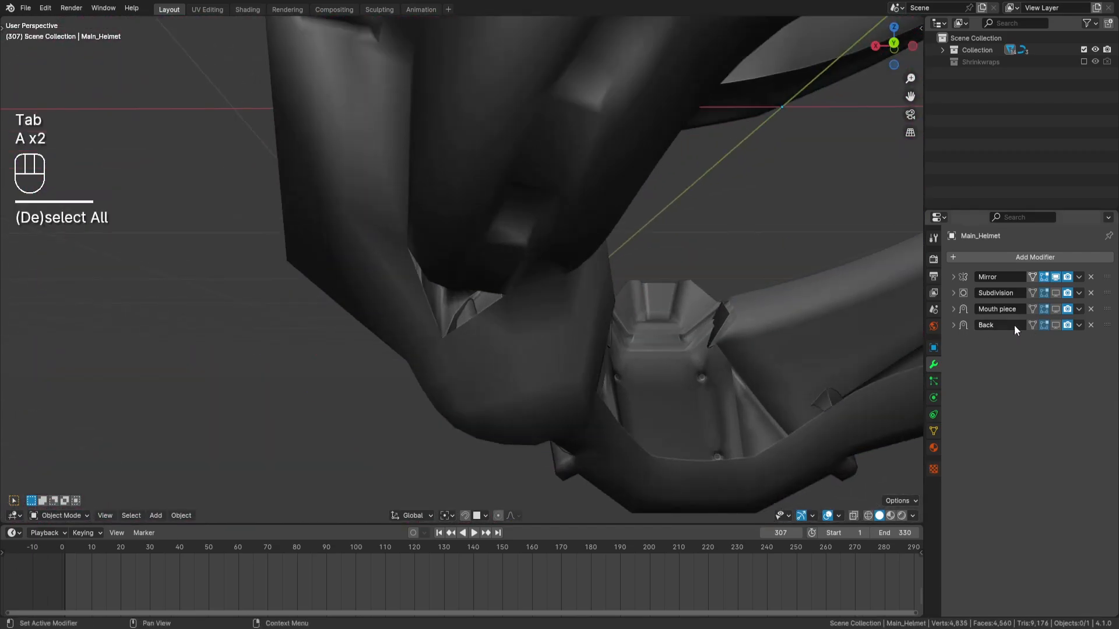
click(1056, 325)
key(ctrl+a)
middle_drag(775, 338, 559, 333)
Step: Add a new Shrinkwrap modifier to the main helmet
click(462, 202)
key(Tab)
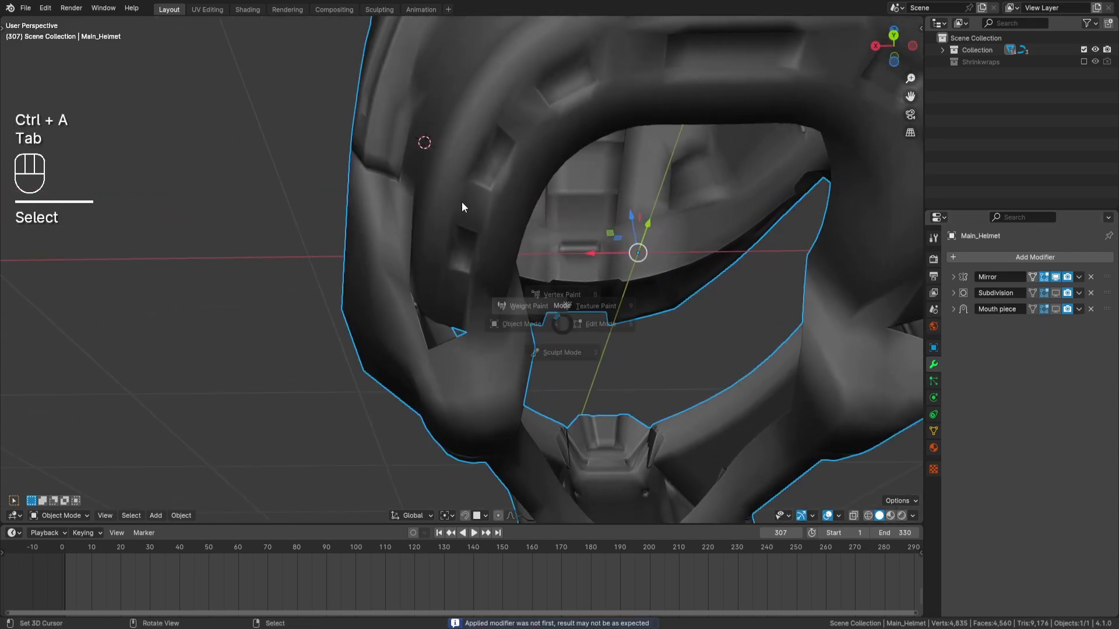
mouse_move(407, 354)
middle_down()
mouse_move(500, 237)
mouse_move(554, 262)
mouse_move(682, 289)
mouse_move(905, 276)
middle_up()
key(Tab)
click(987, 256)
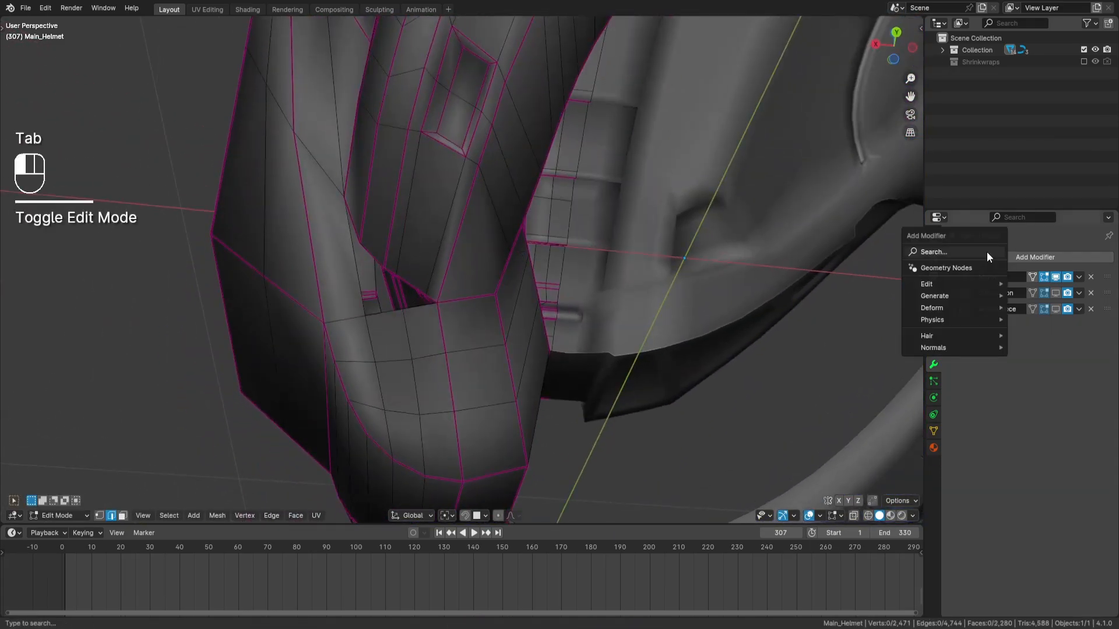
text(shrink)
key(Return)
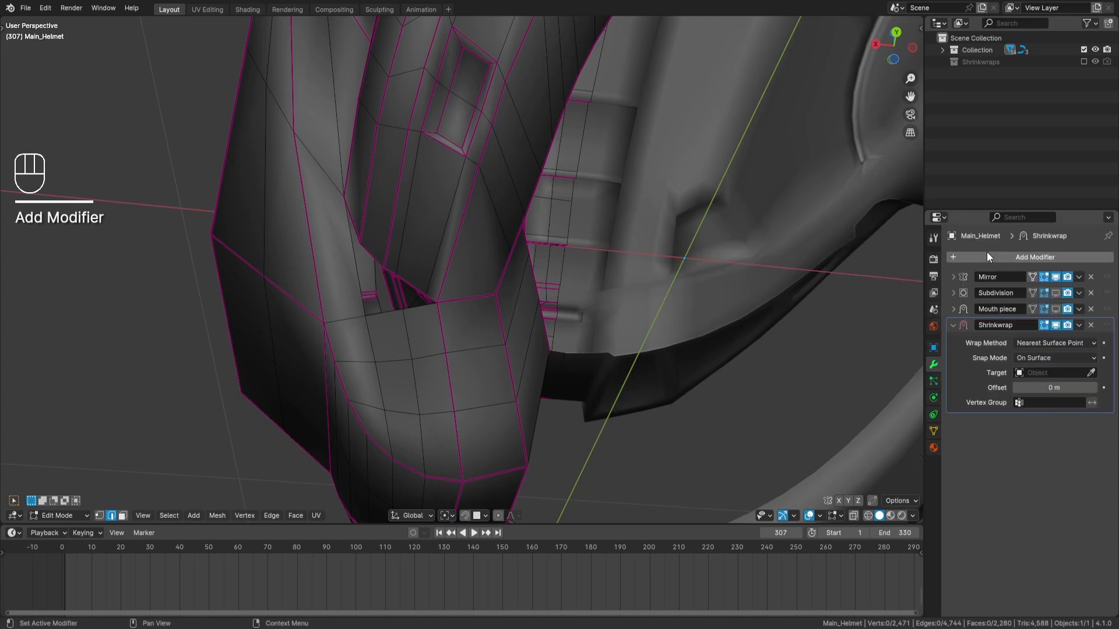
Step: Set the Shrinkwrap modifier's target to Back_Underside and limit it to the vertex group Group
click(1042, 374)
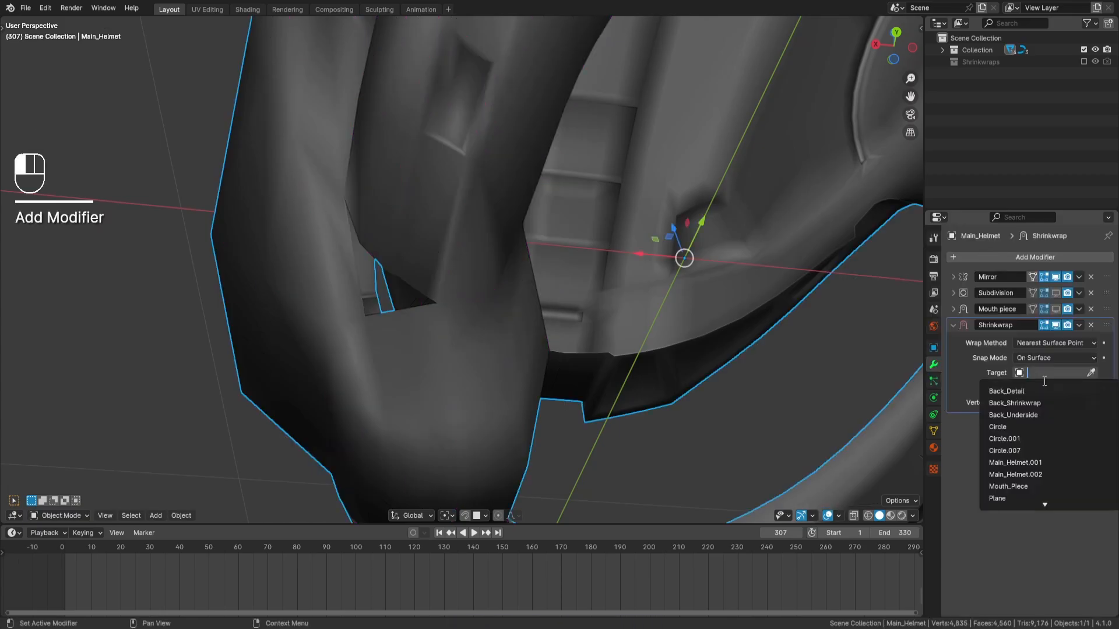
click(1013, 415)
click(1031, 403)
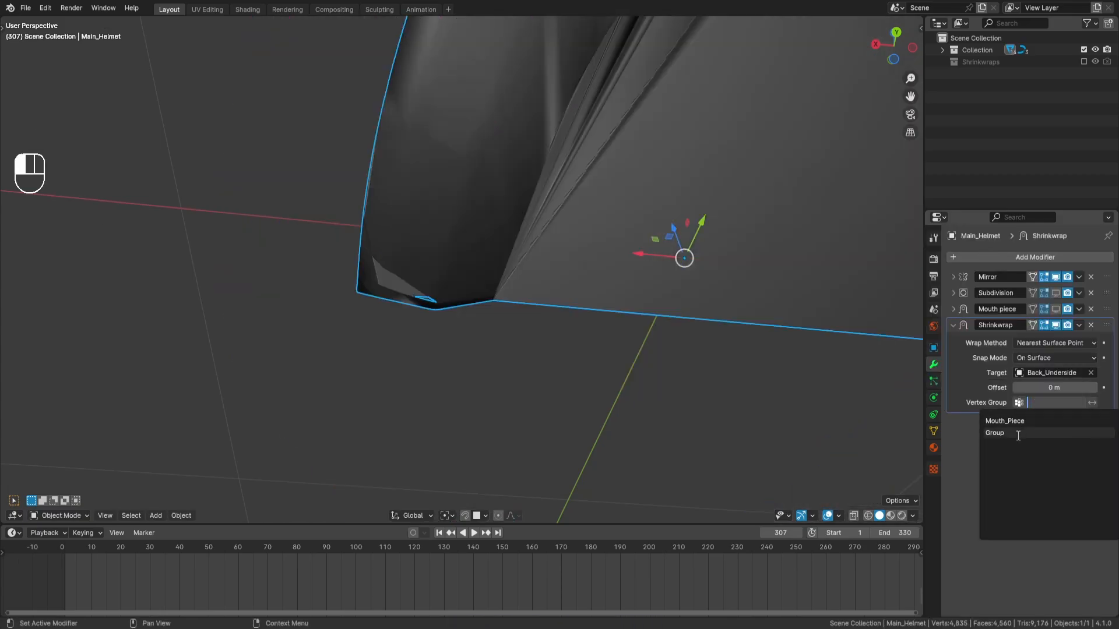
click(1018, 435)
middle_drag(530, 328, 573, 327)
key(a)
key(a)
scroll(503, 274, up, 3)
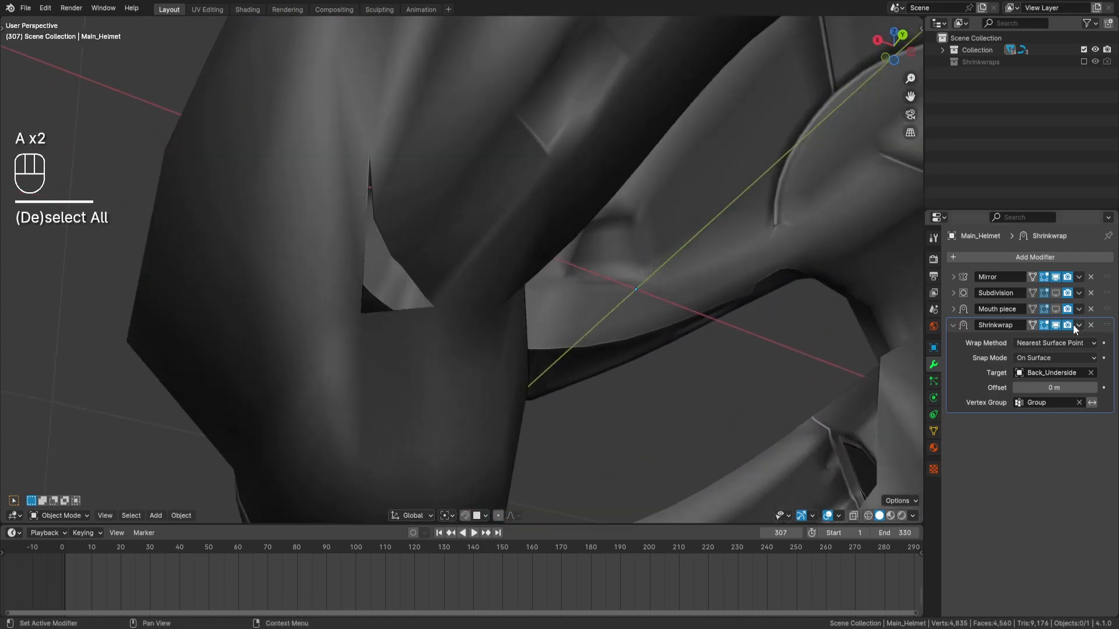
Step: In Edit Mode, merge the lower ledge's border vertex onto the neighbouring rim-end vertex at the open gap
scroll(478, 269, up, 2)
key(Tab)
middle_drag(558, 278, 540, 302)
key(a)
key(a)
scroll(527, 305, up, 2)
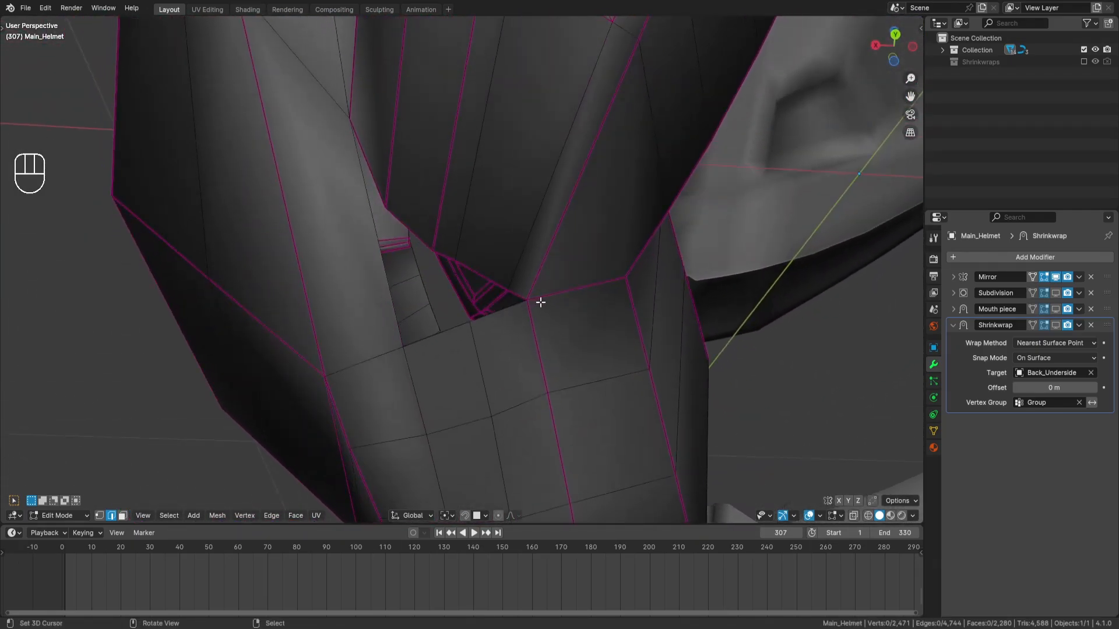
click(99, 515)
middle_drag(474, 305, 450, 275)
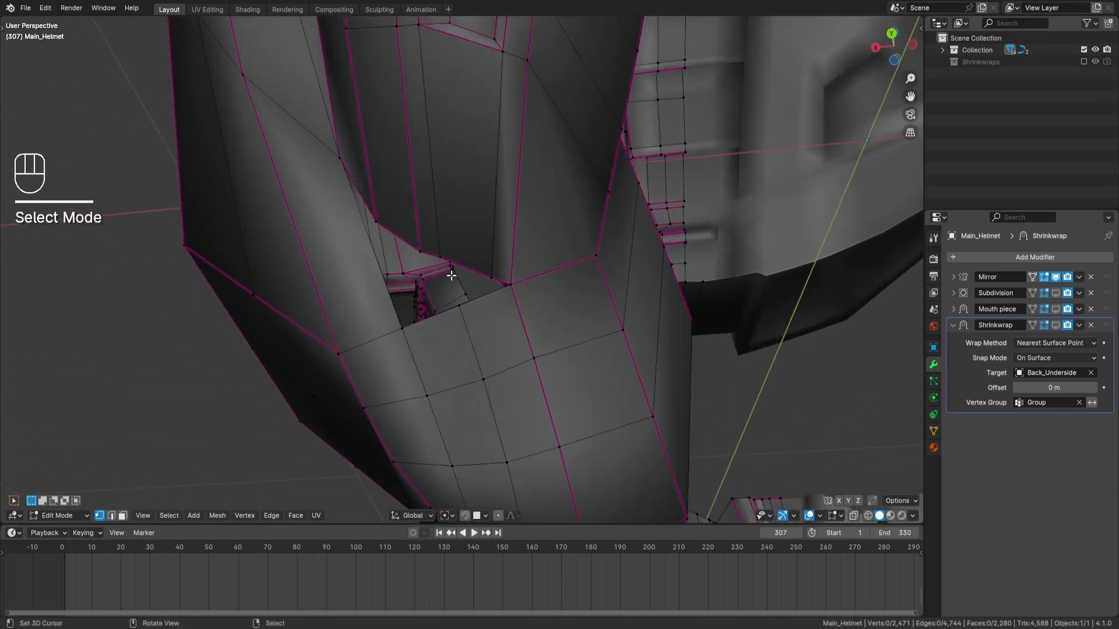
click(460, 308)
key(q)
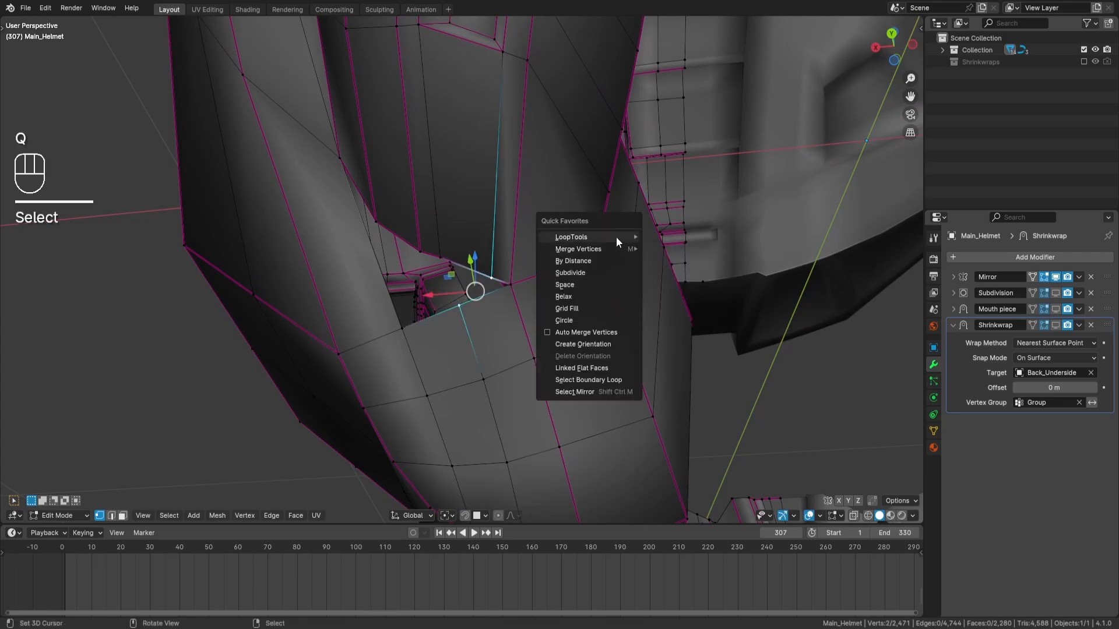
mouse_move(593, 252)
click(713, 289)
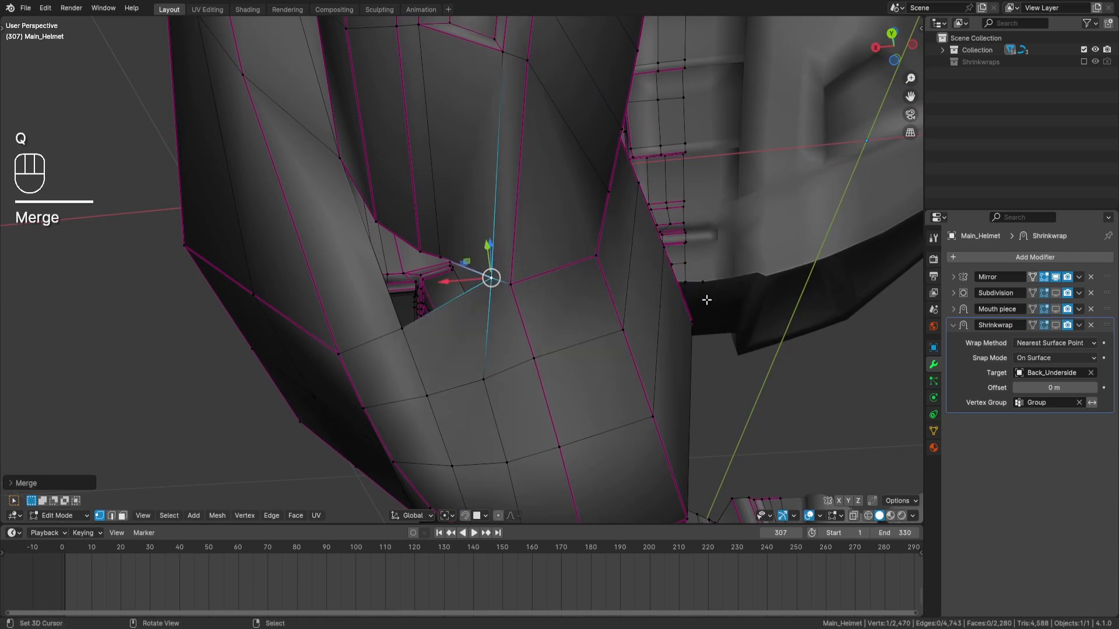
key(a)
key(a)
Step: Fill the remaining opening between the side pillar, rim end and lower ledge with a face
middle_drag(714, 289, 482, 270)
click(411, 138)
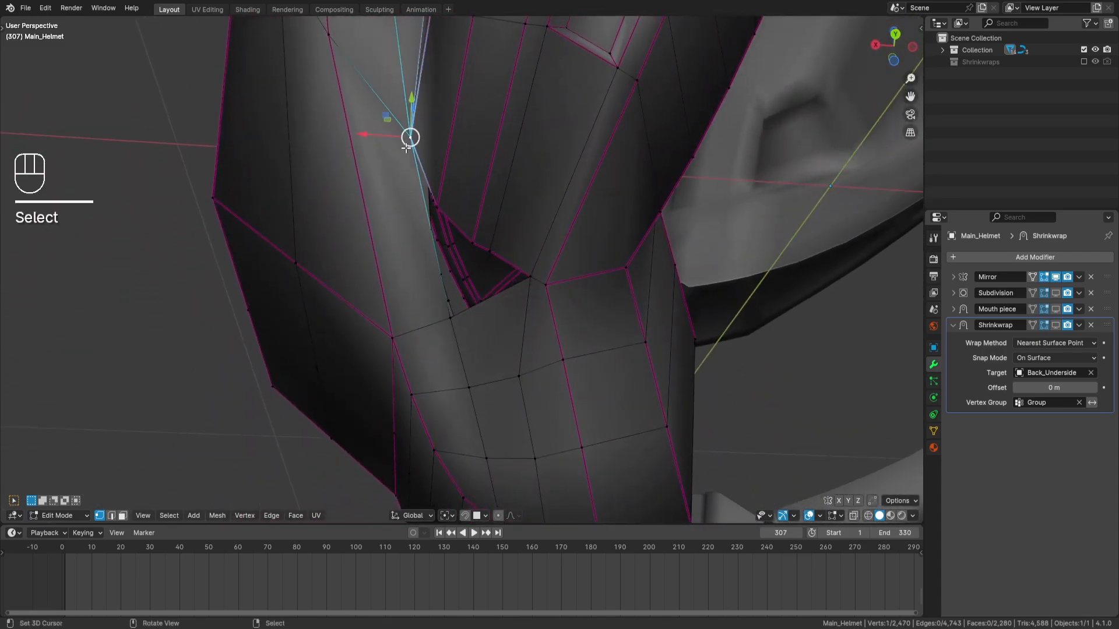
ctrl+click(530, 274)
key(f)
key(a)
key(a)
Step: Dissolve the single edge dividing the side pillar's inner face above the rim corner
mouse_move(647, 307)
middle_down()
mouse_move(587, 268)
mouse_move(637, 326)
middle_up()
click(112, 516)
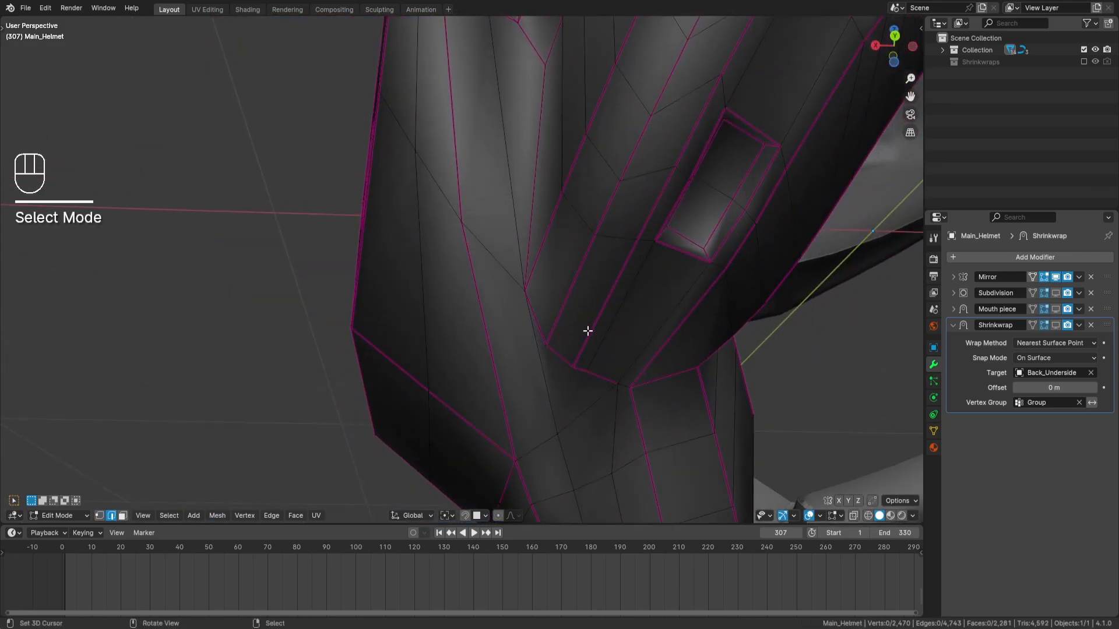
shift+click(515, 208)
key(ctrl+x)
middle_drag(582, 287, 562, 298)
key(a)
key(a)
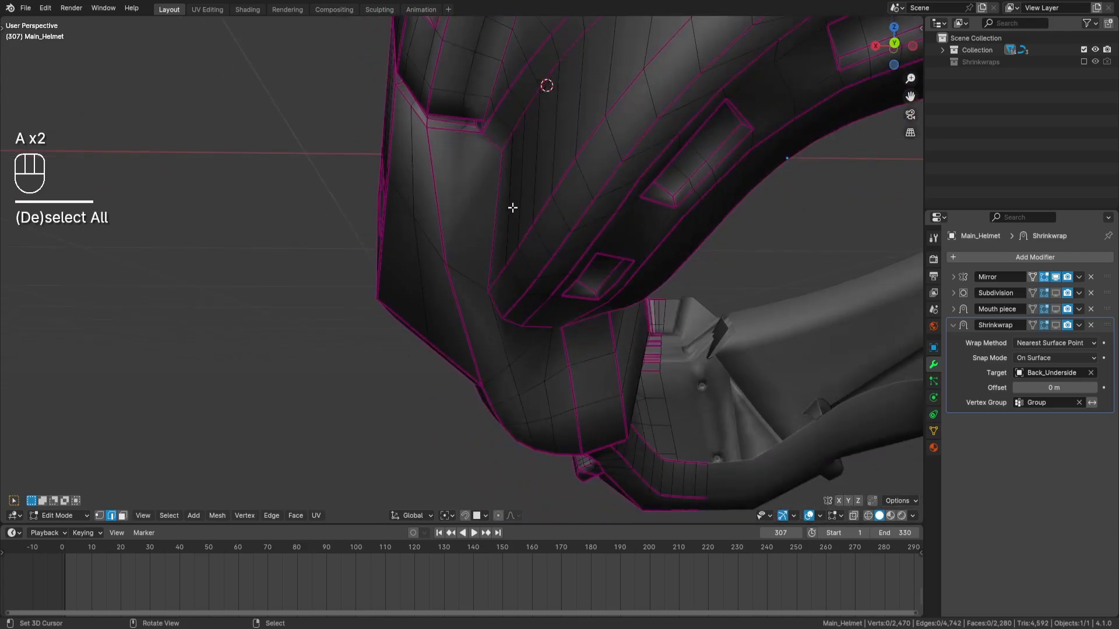
middle_drag(512, 207, 523, 222)
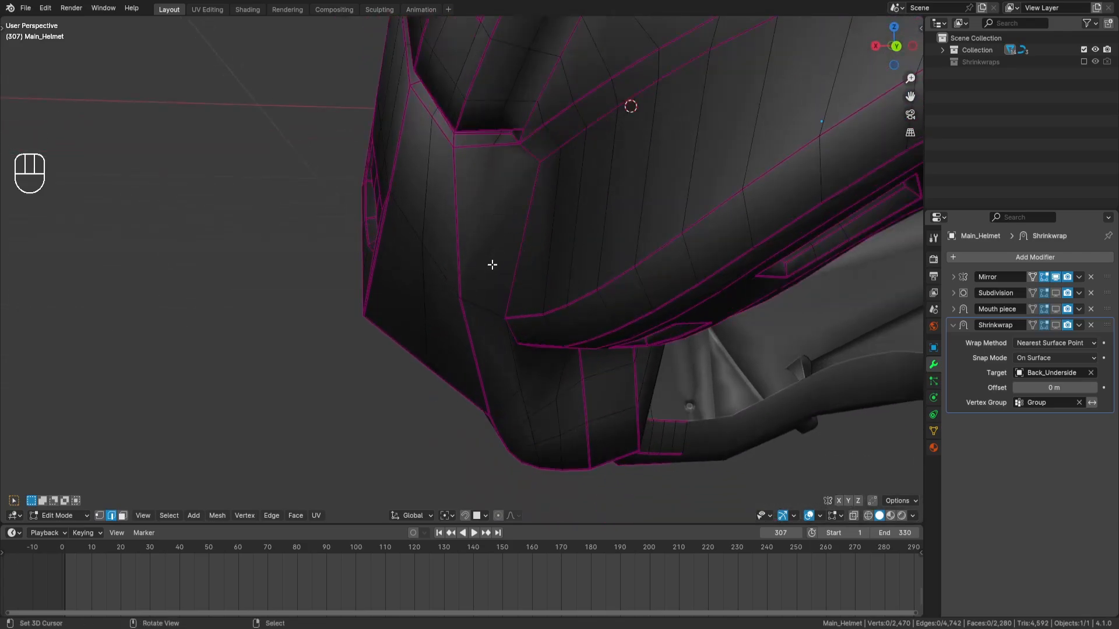
key(ctrl+r)
key(Escape)
Step: Knife a diagonal edge across the lower ledge's rounded corner and dissolve the two neighbouring edges it replaces
middle_drag(492, 307, 557, 379)
key(k)
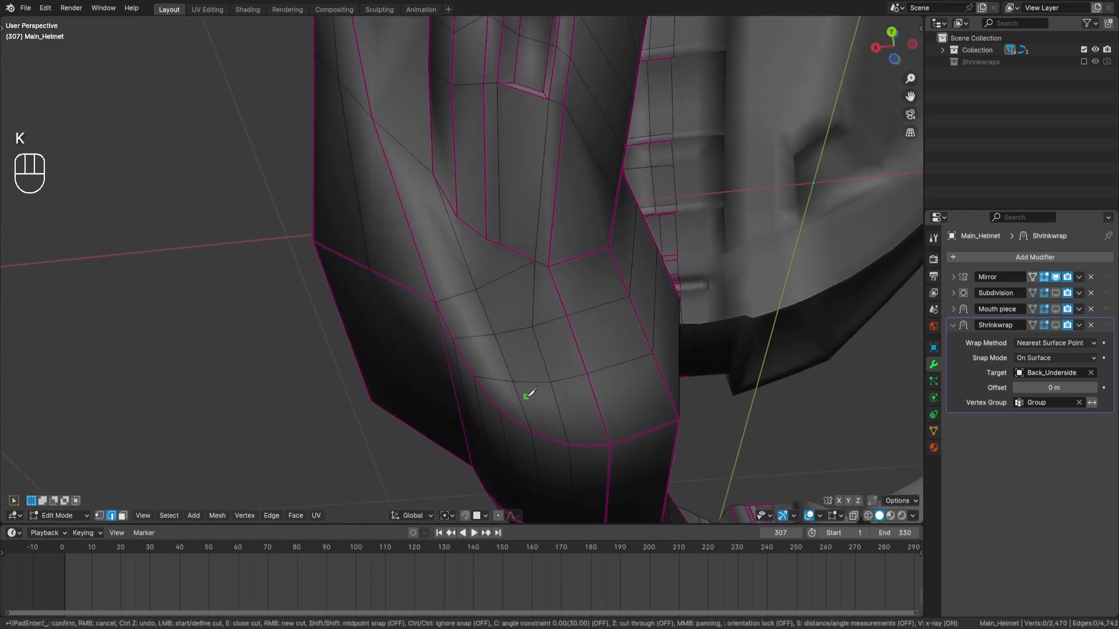
key(Return)
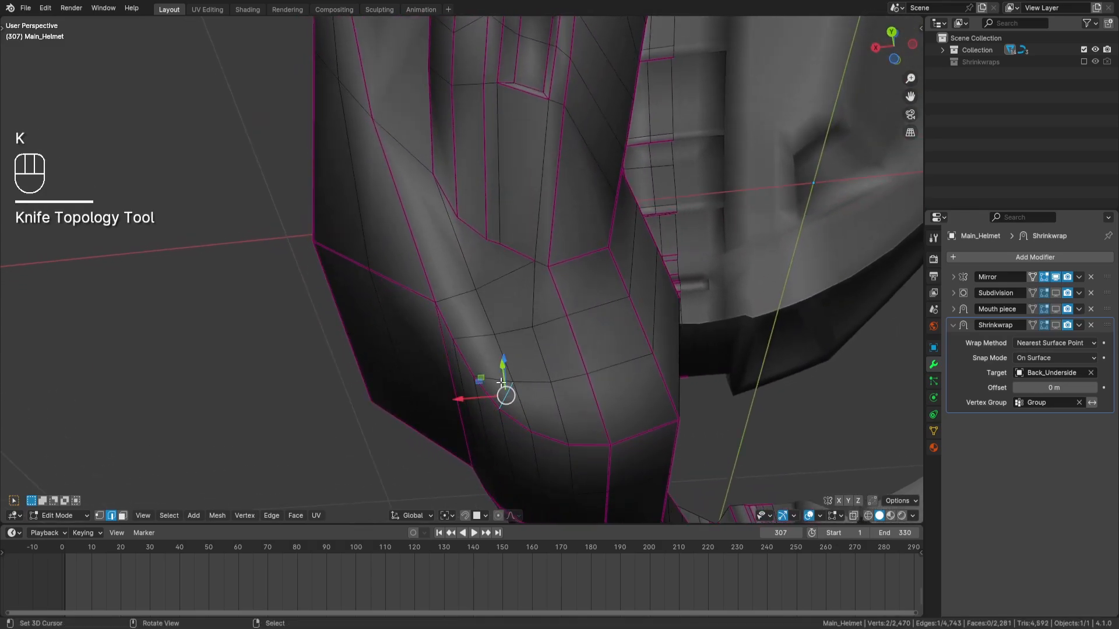
click(489, 379)
shift+click(525, 412)
key(ctrl+x)
key(a)
key(a)
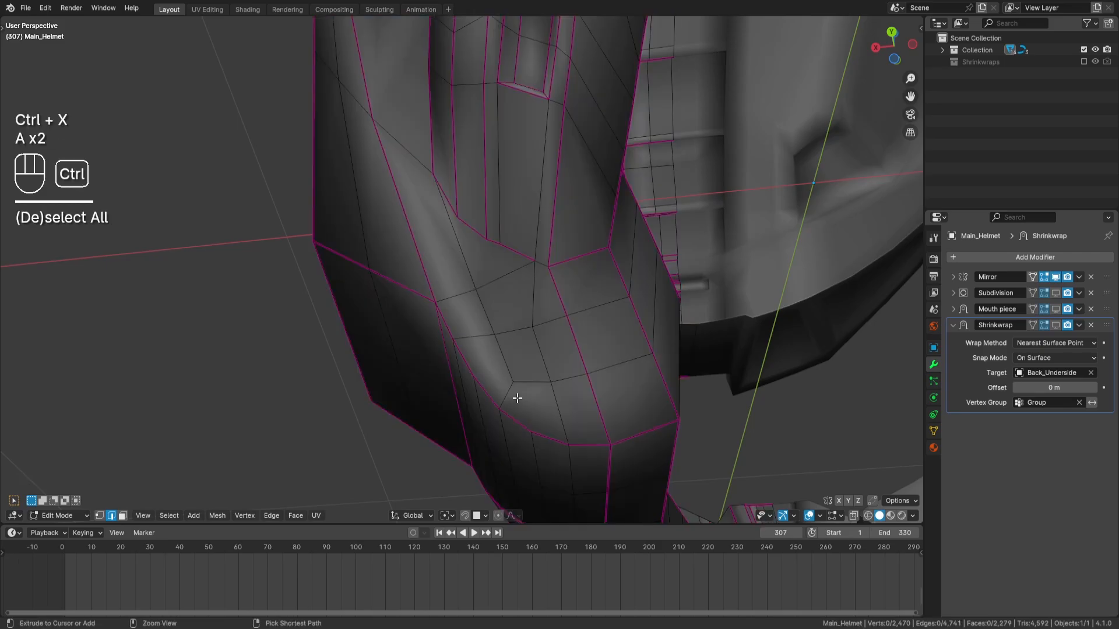
Step: Add a centred loop cut along the narrow face strip inside the lower ledge's creased outer border
key(ctrl+r)
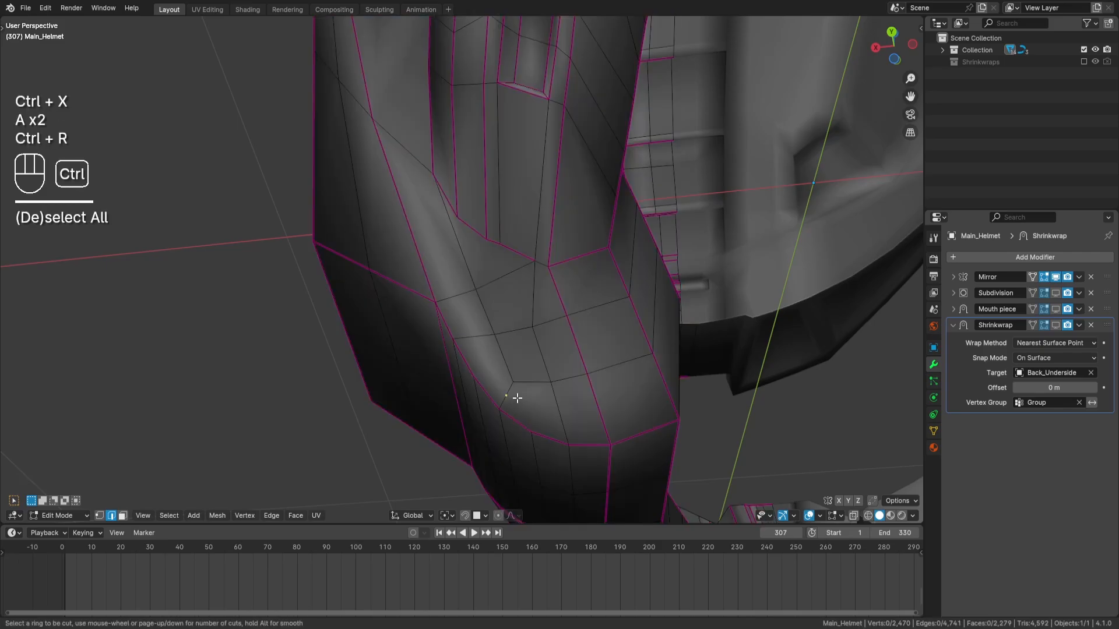
click(474, 339)
right_click(474, 339)
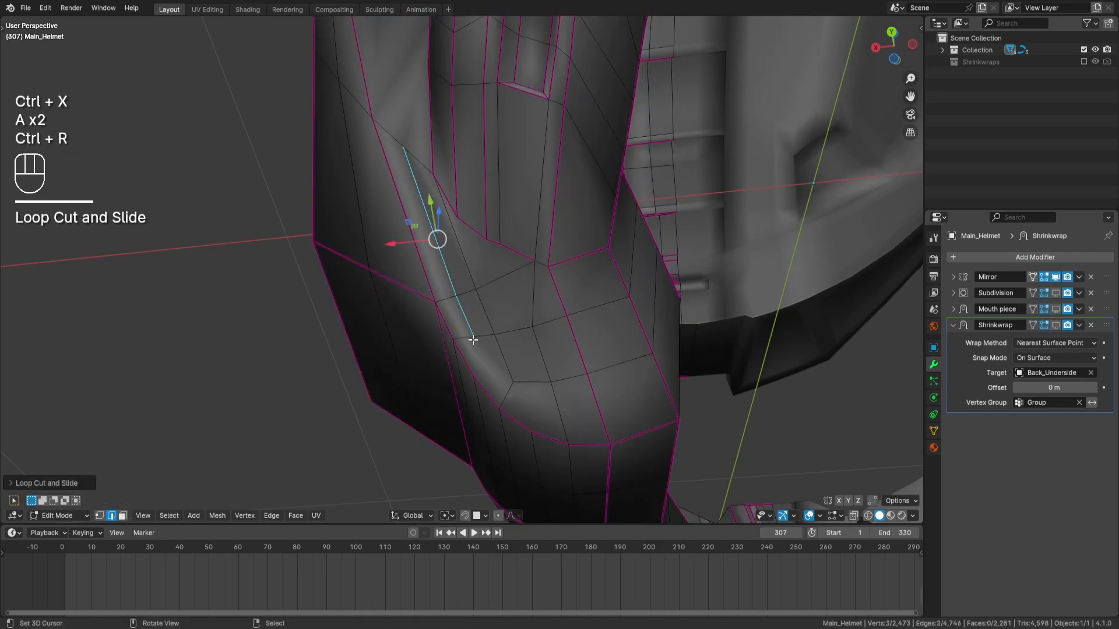
key(a)
key(a)
Step: Add a centred loop cut through the lower ledge's front row of faces, parallel to its curved border
mouse_move(567, 406)
shift+middle_down()
mouse_move(554, 395)
mouse_move(595, 389)
mouse_move(584, 396)
shift+middle_up()
key(ctrl+r)
click(552, 393)
right_click(552, 392)
middle_drag(531, 362, 615, 373)
key(a)
key(a)
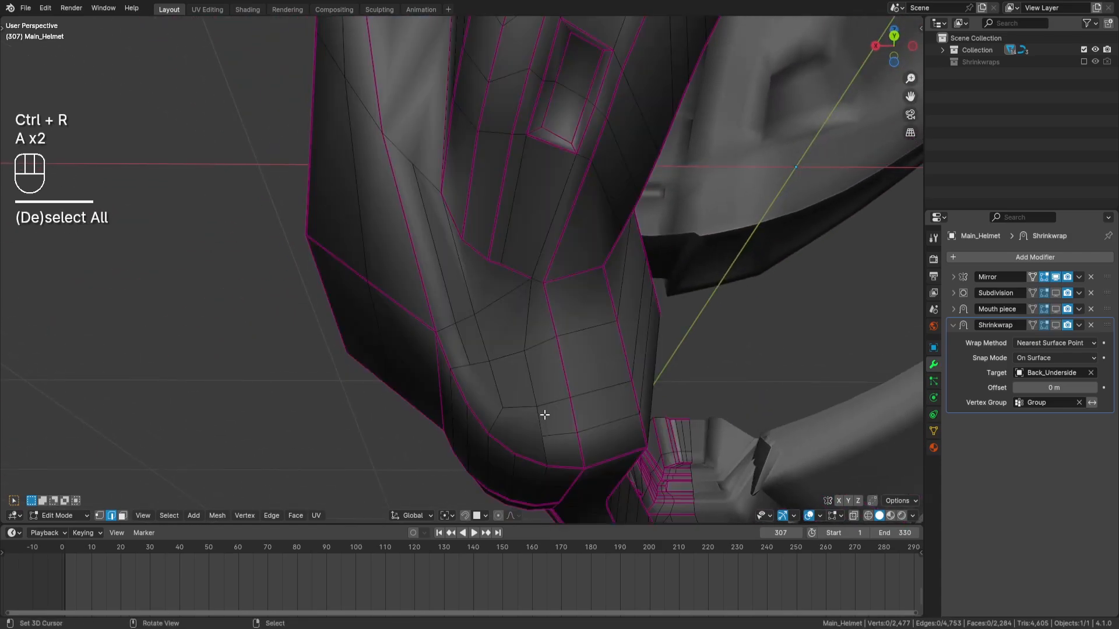
Step: Subdivide the ledge corner's diagonal edge and knife an edge from its midpoint to the end of the front loop
click(494, 430)
key(q)
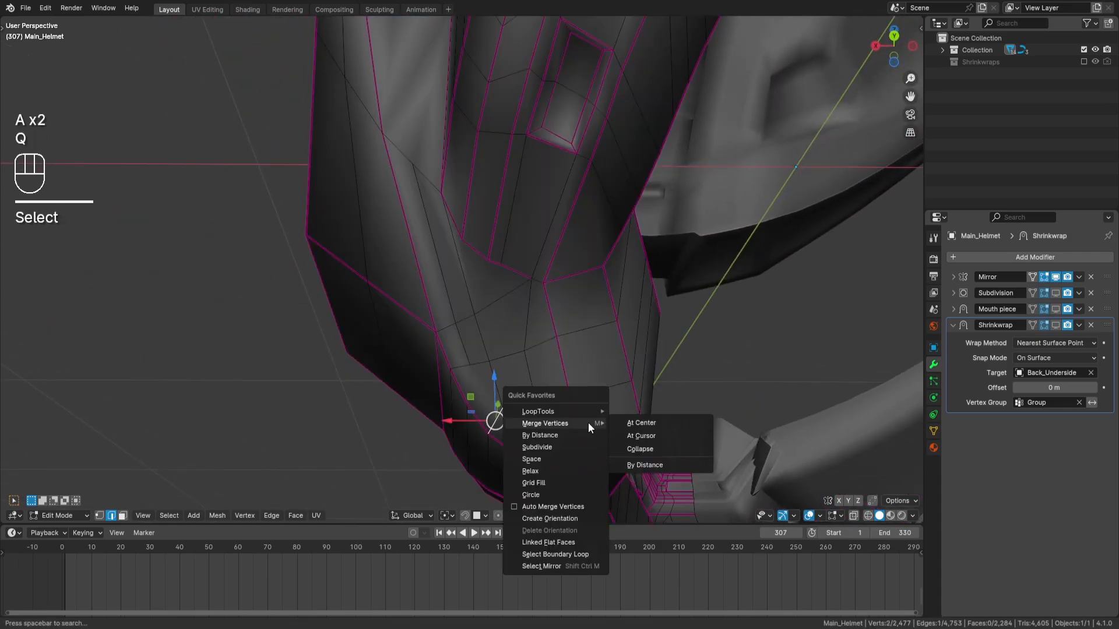
key(a)
key(a)
key(k)
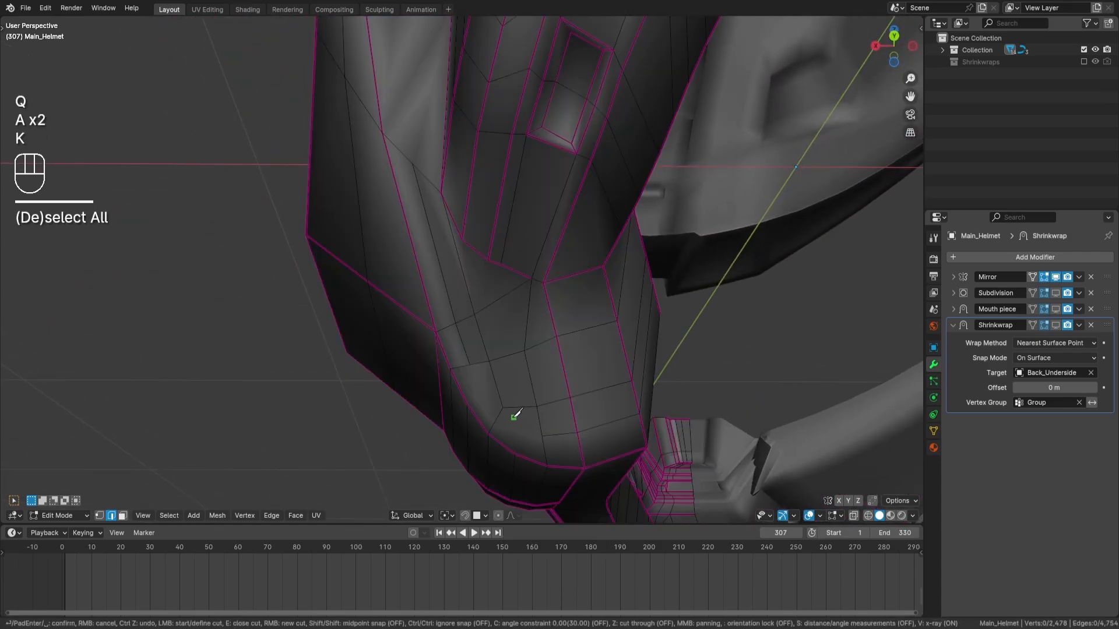
click(541, 436)
key(Return)
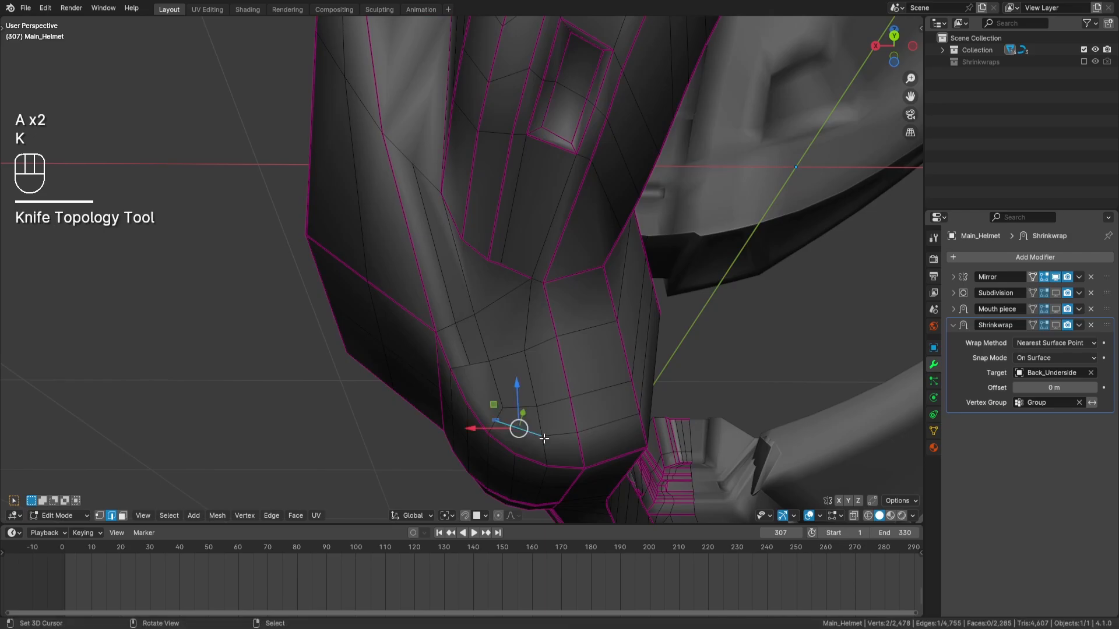
key(a)
key(a)
Step: Knife an edge from the diagonal's midpoint to the lower end of the loop along the ledge's outer strip
key(k)
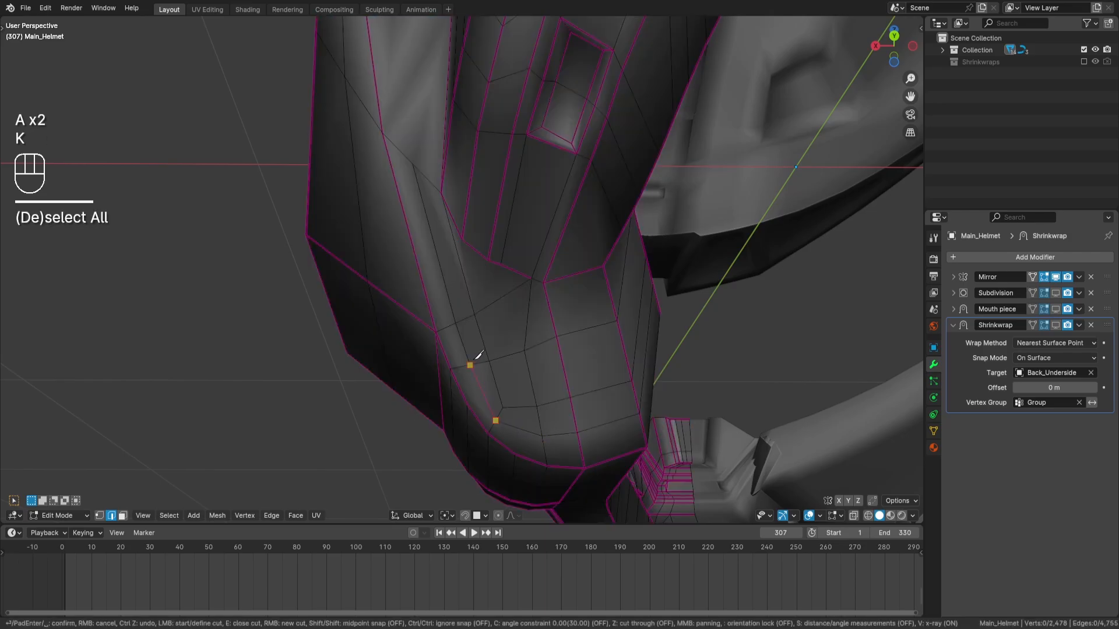
click(474, 360)
key(Return)
shift+middle_drag(539, 352, 539, 394)
key(a)
key(a)
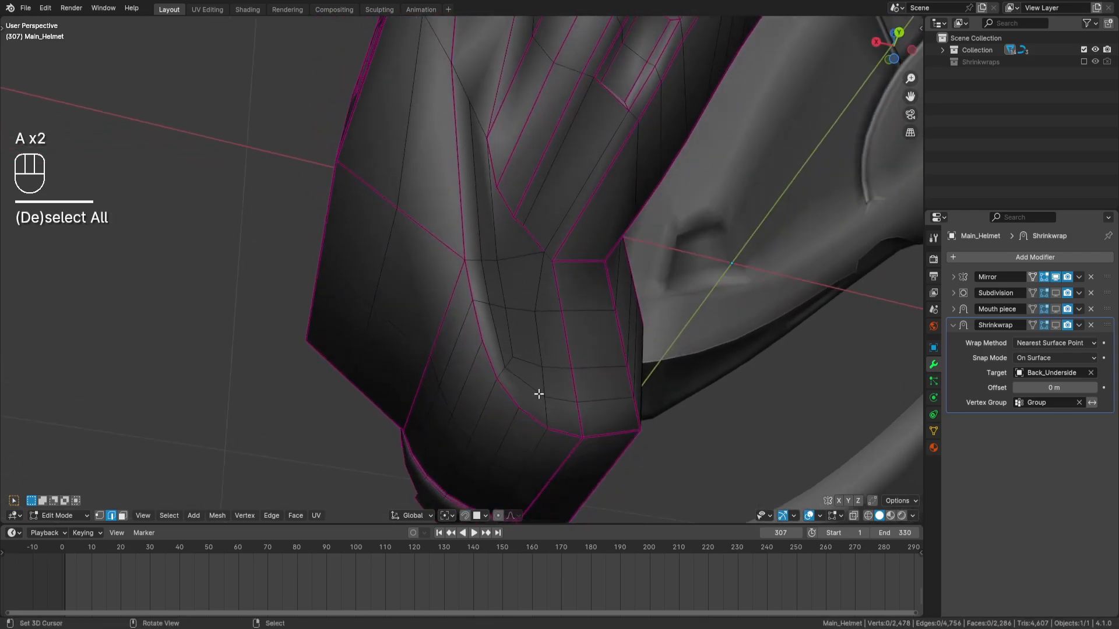
Step: Try a knife cut down the side pillar's face from beneath the notch to the outer strip loop's upper end, and undo it
middle_drag(511, 267, 512, 288)
shift+middle_drag(512, 288, 507, 382)
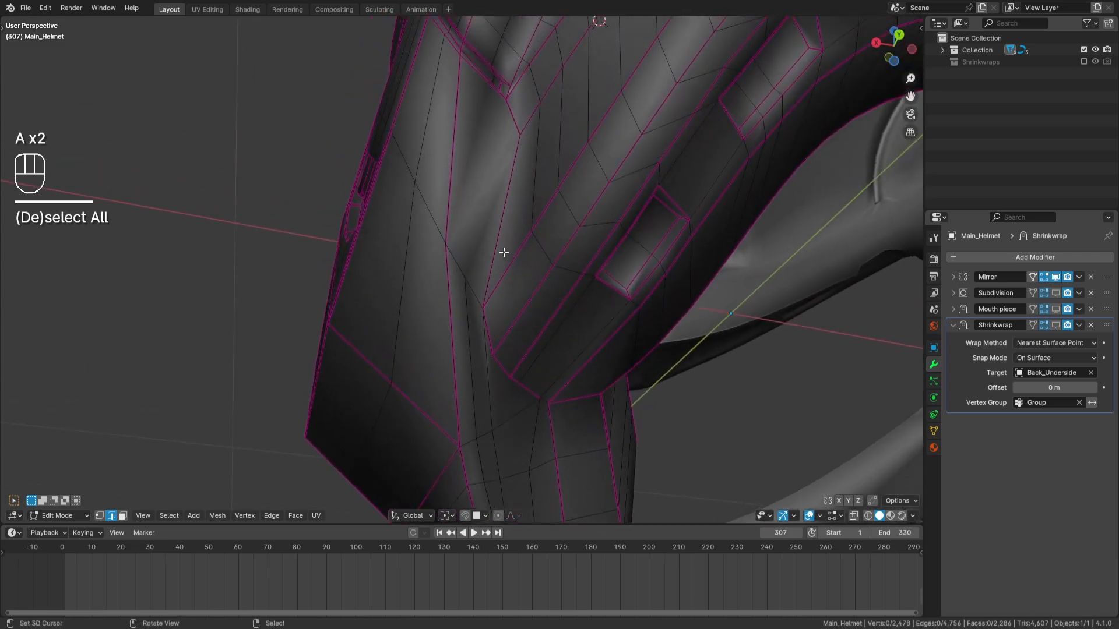
key(k)
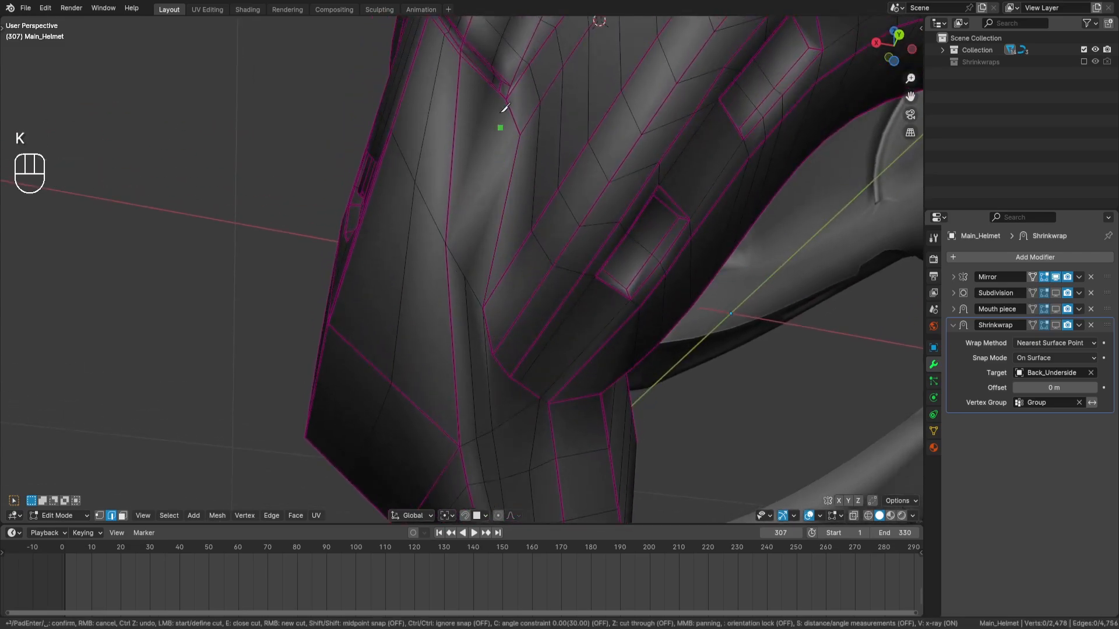
click(465, 277)
key(Return)
middle_drag(537, 163, 529, 195)
key(ctrl+z)
key(a)
key(a)
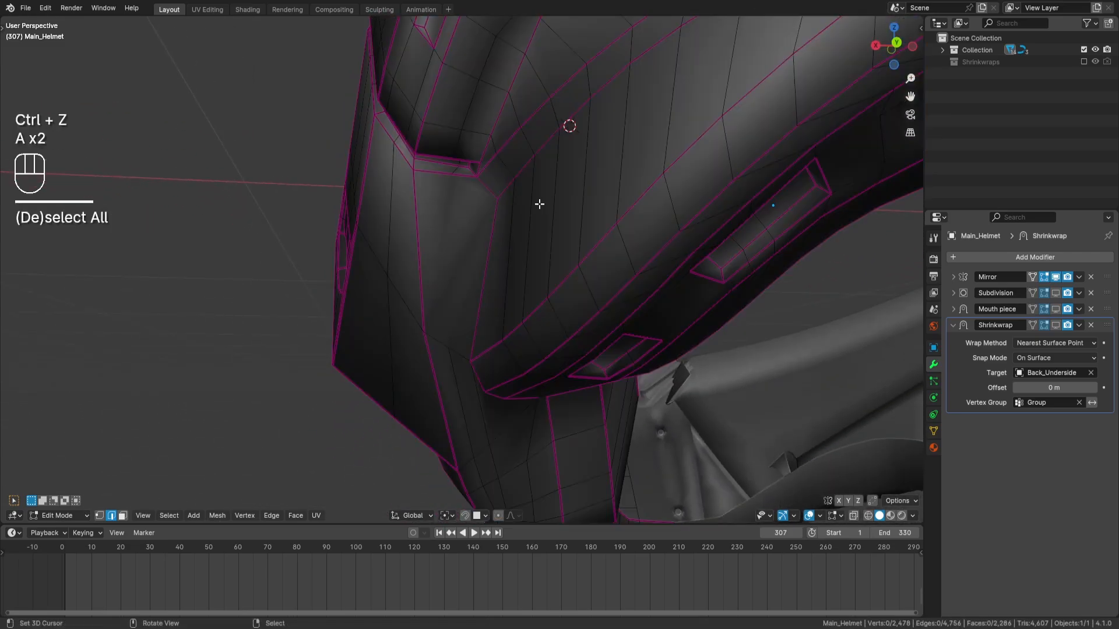
Step: Knife a vertical edge down the side pillar's face from the notch's lower border to the outer strip loop's upper end
key(k)
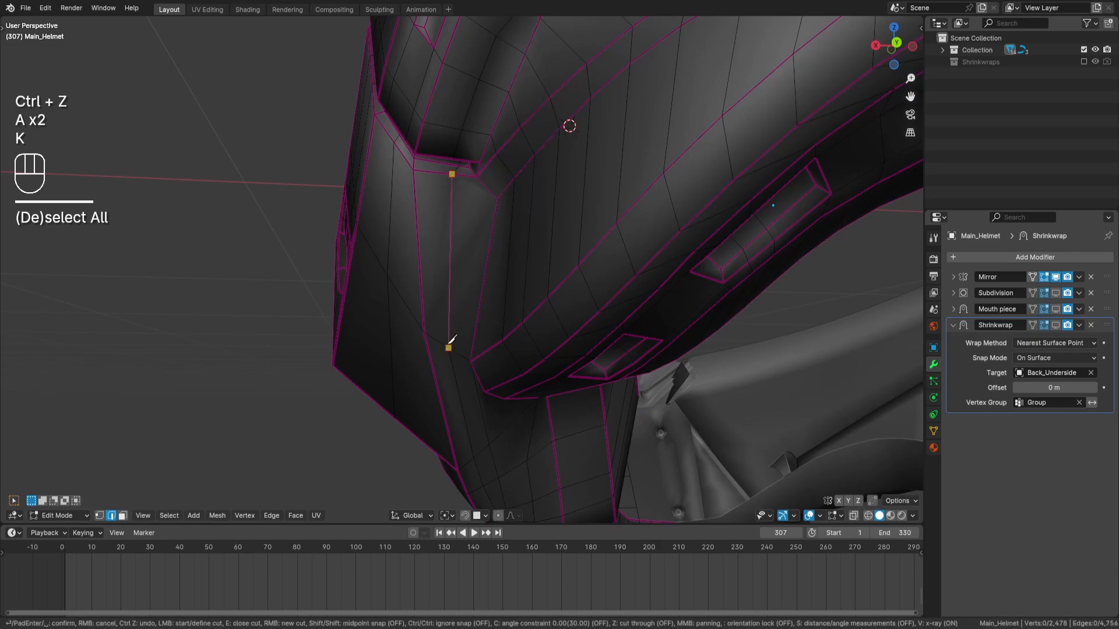
click(448, 348)
key(Return)
key(a)
key(a)
middle_drag(557, 235, 580, 171)
shift+middle_drag(580, 171, 596, 288)
scroll(709, 327, up, 2)
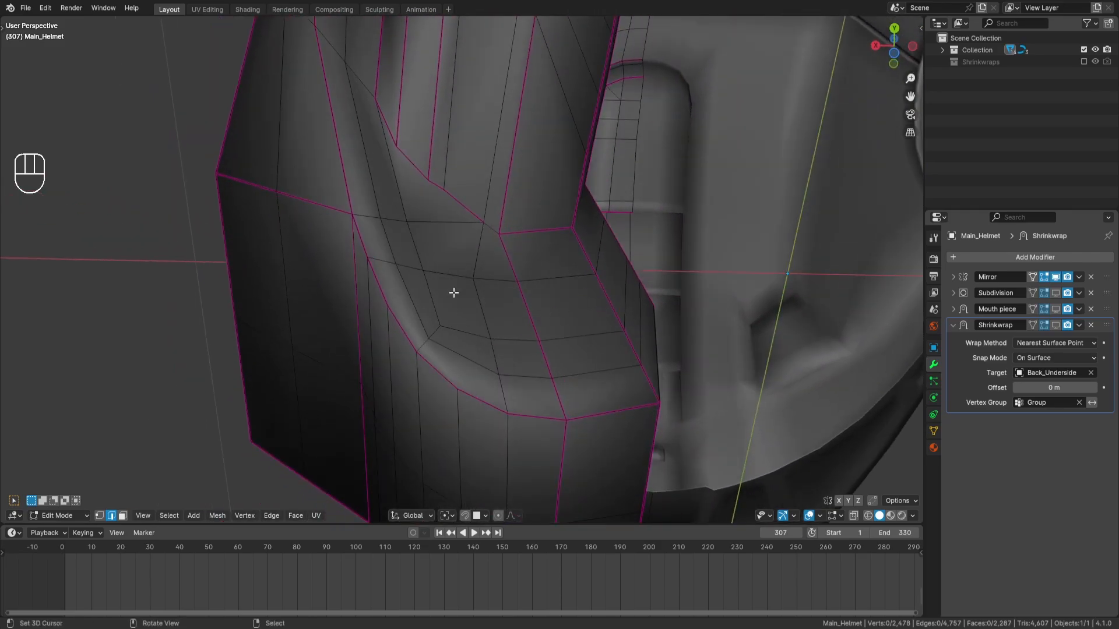
shift+middle_drag(436, 228, 505, 367)
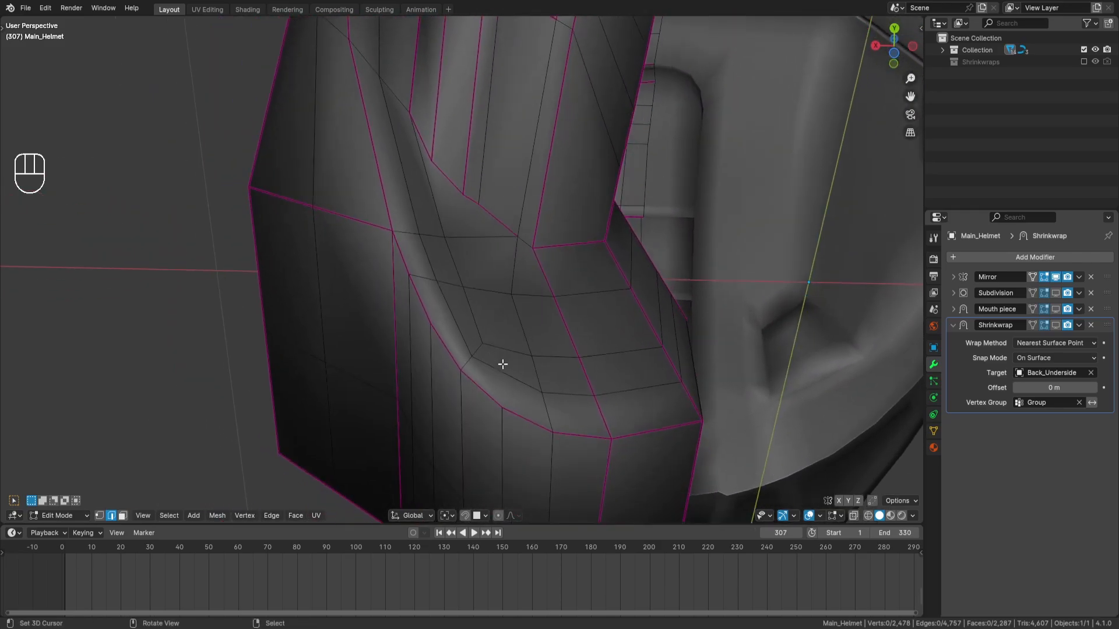
shift+click(464, 322)
shift+click(456, 321)
shift+click(522, 383)
key(q)
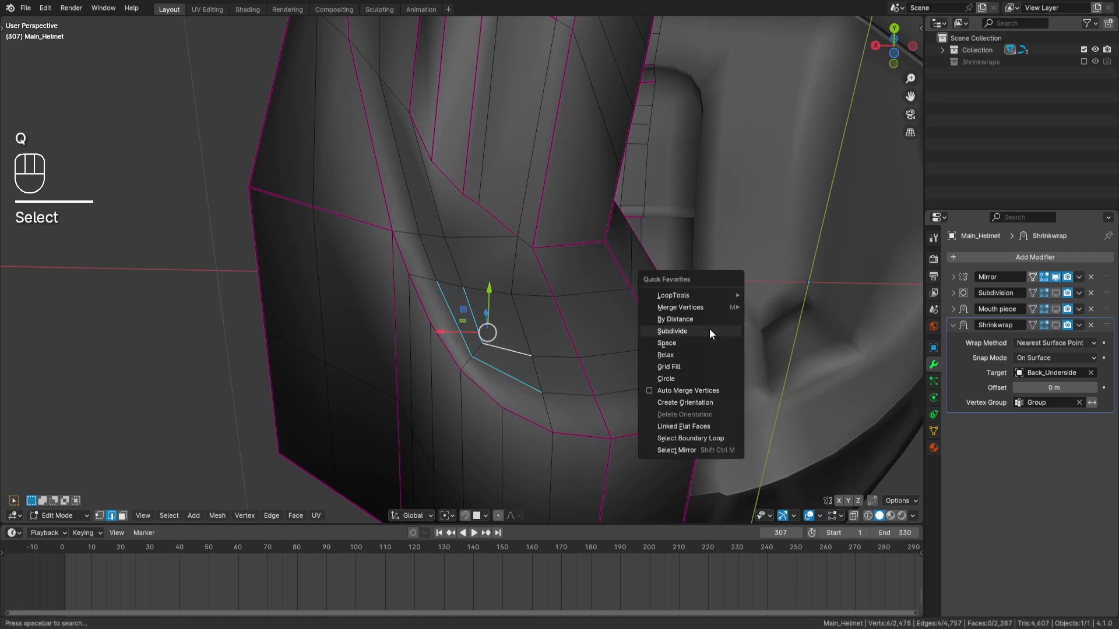
key(a)
key(a)
Step: Subdivide the two long edges of the narrow face just above the ledge's inner corner to add a connecting edge across it
shift+click(472, 316)
shift+click(454, 319)
key(q)
click(650, 310)
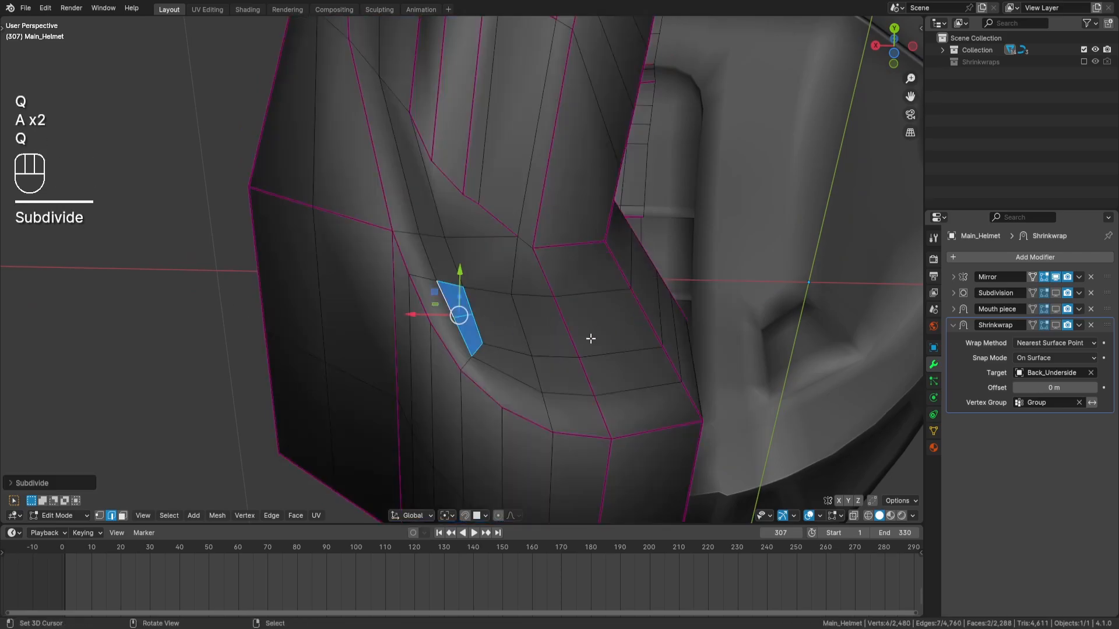
key(a)
key(a)
Step: Subdivide the two long edges of the narrow face below the ledge's inner corner, adding a connecting edge across it
right_click(511, 351)
shift+right_click(506, 374)
key(q)
click(671, 346)
key(a)
key(a)
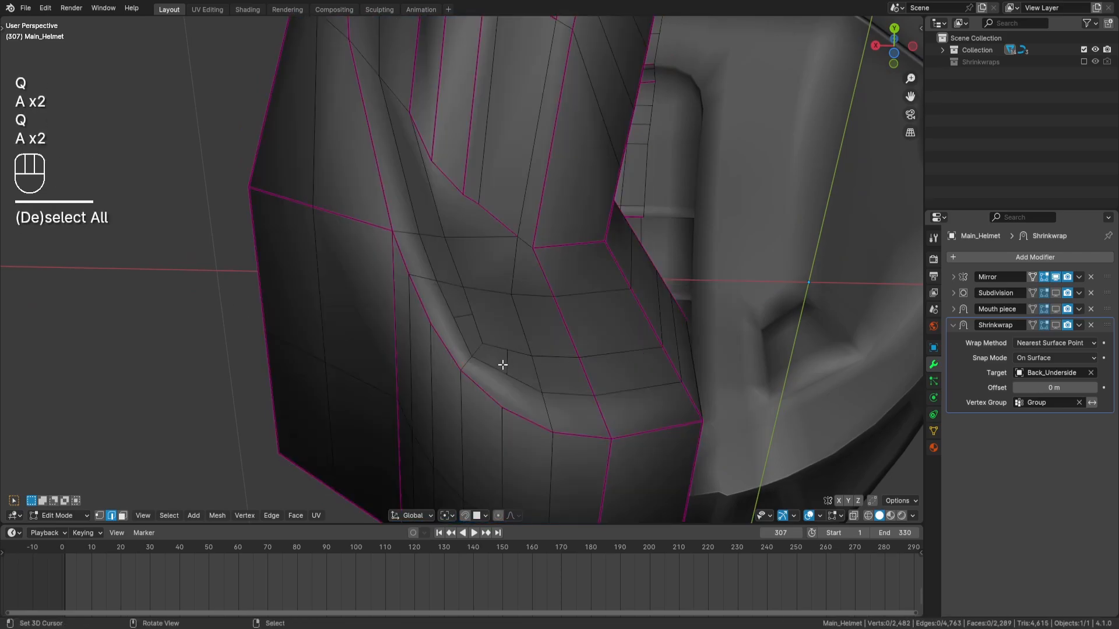
Step: Knife an edge extending the split above the ledge corner across the outer strip to the creased border
key(k)
click(454, 318)
key(Return)
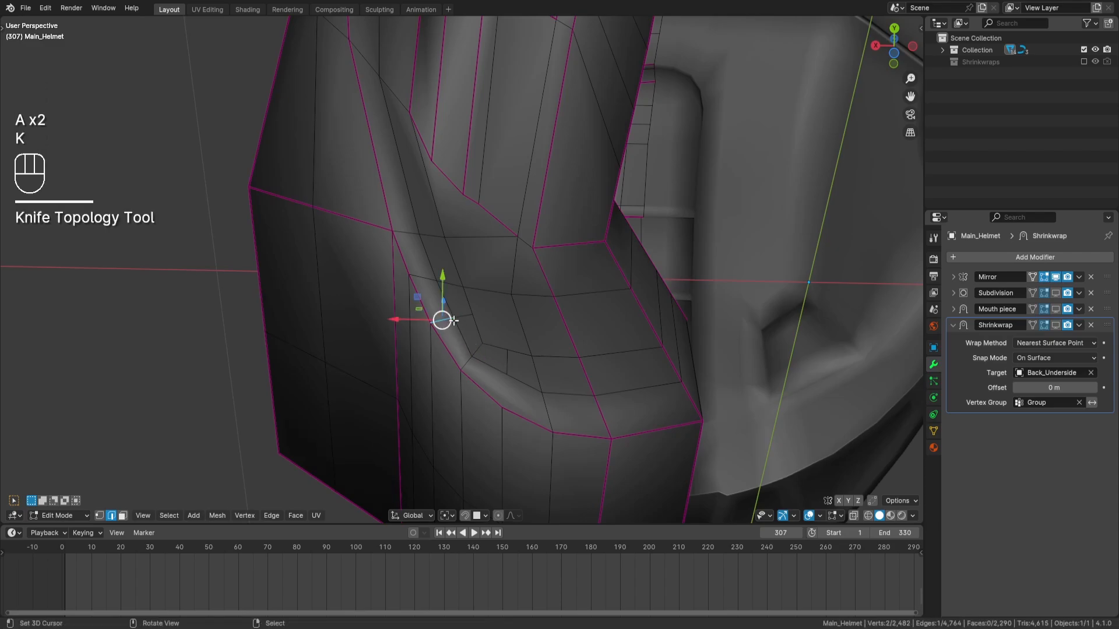
key(k)
key(a)
key(a)
Step: Knife an edge extending the split below the ledge corner down to the creased outer border's vertex
key(k)
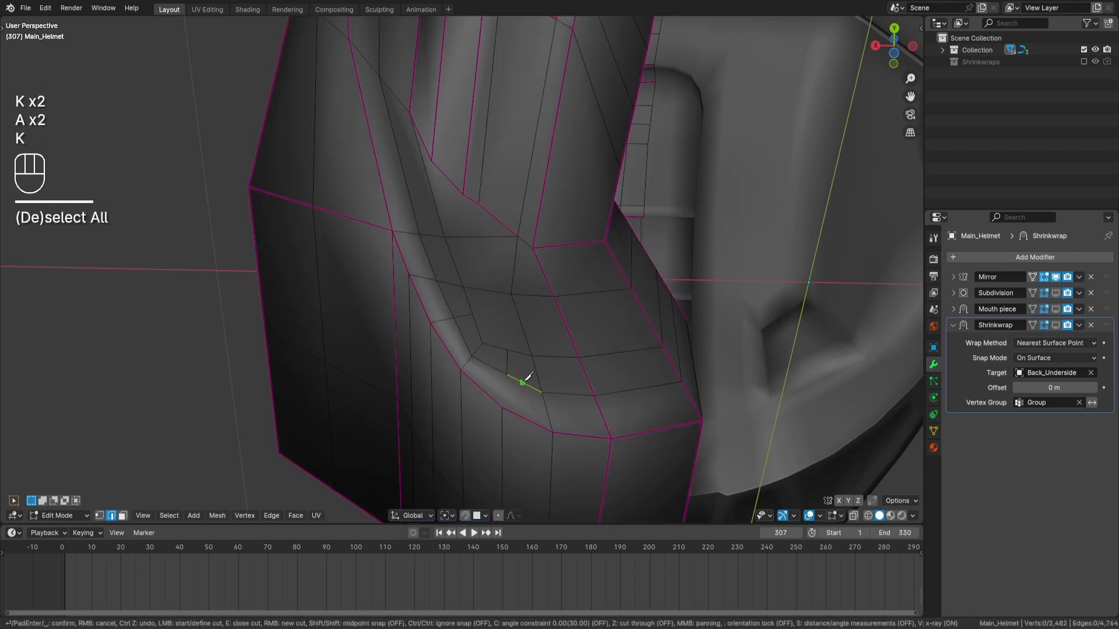
click(502, 407)
key(Return)
key(a)
key(a)
Step: Select the loop curving around the ledge corner and edge-slide it evenly by about 0.4 toward the outer border
middle_drag(467, 335, 455, 356)
right_click(430, 305)
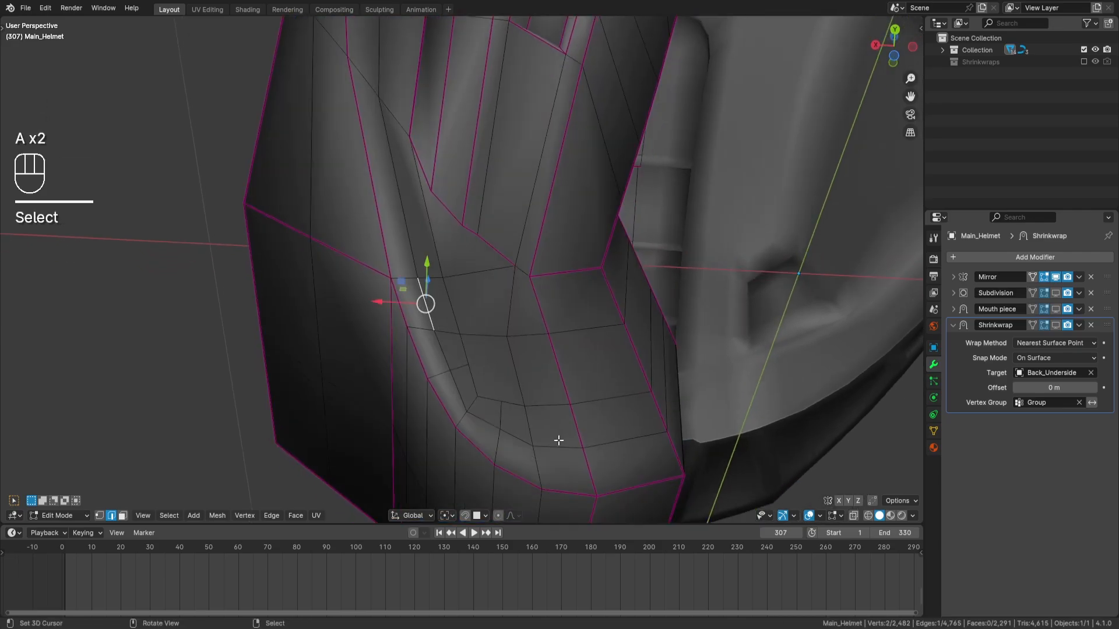
shift+middle_drag(565, 445, 543, 427)
ctrl+right_click(588, 417)
shift+right_click(638, 374)
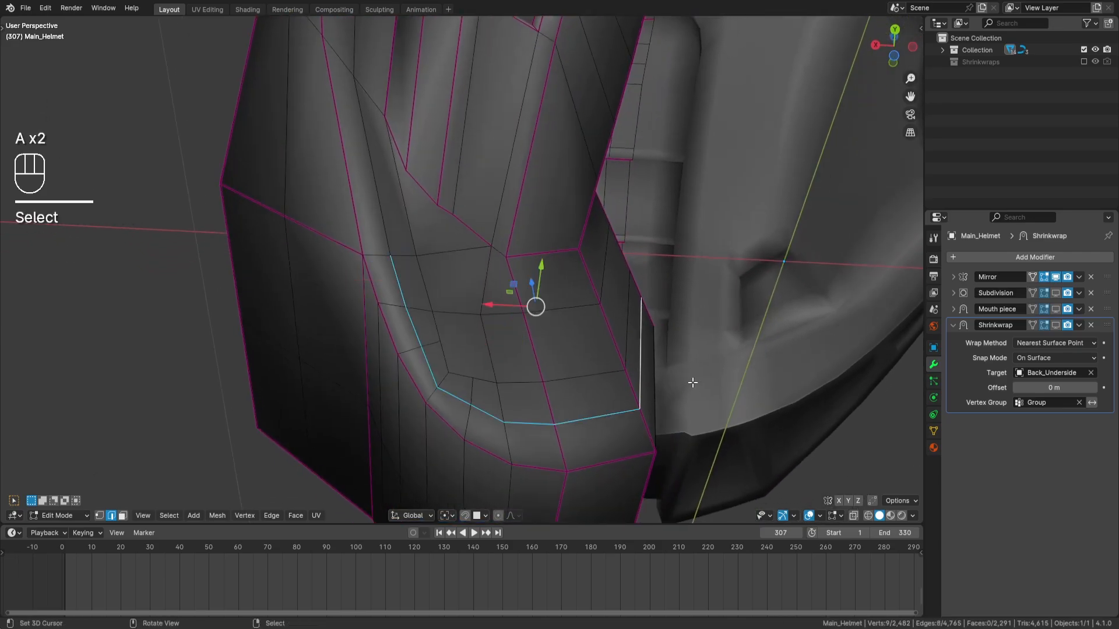
key(g)
key(g)
key(g)
key(g)
key(e)
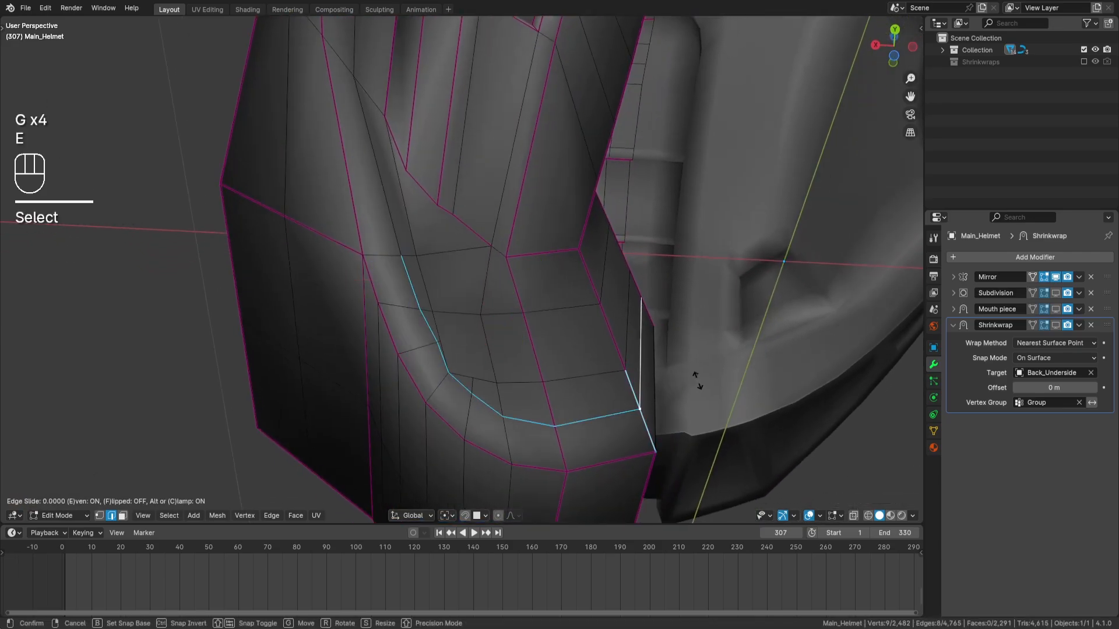
key(f)
key(f)
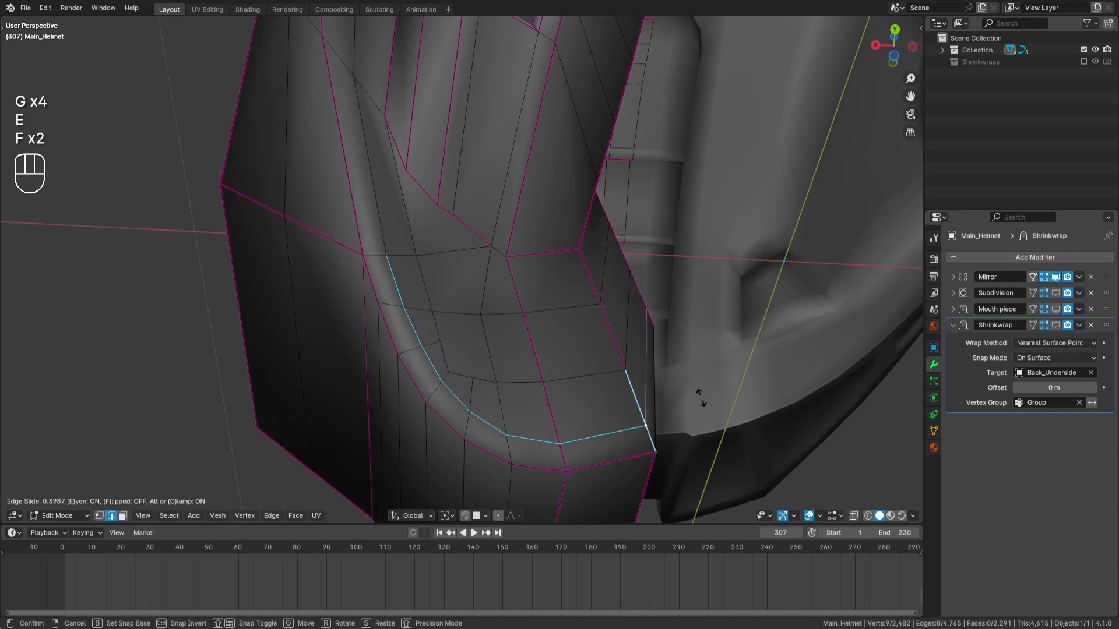
key(Return)
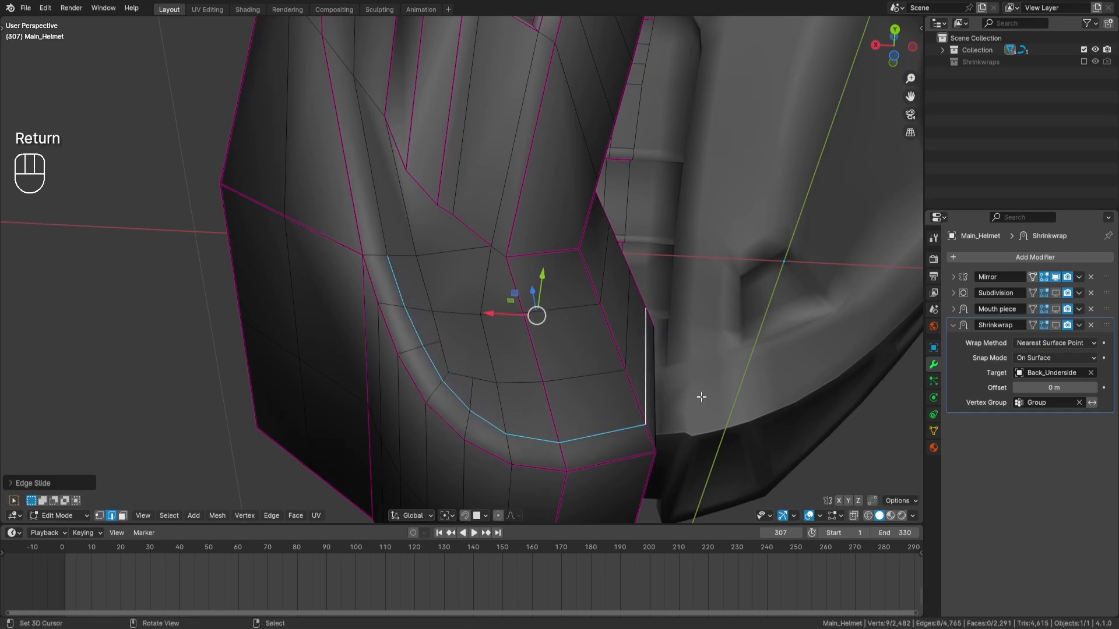
key(a)
key(alt+a)
Step: Knife a vertical edge between the end of the split below the ledge corner and the notch's creased lower border
key(k)
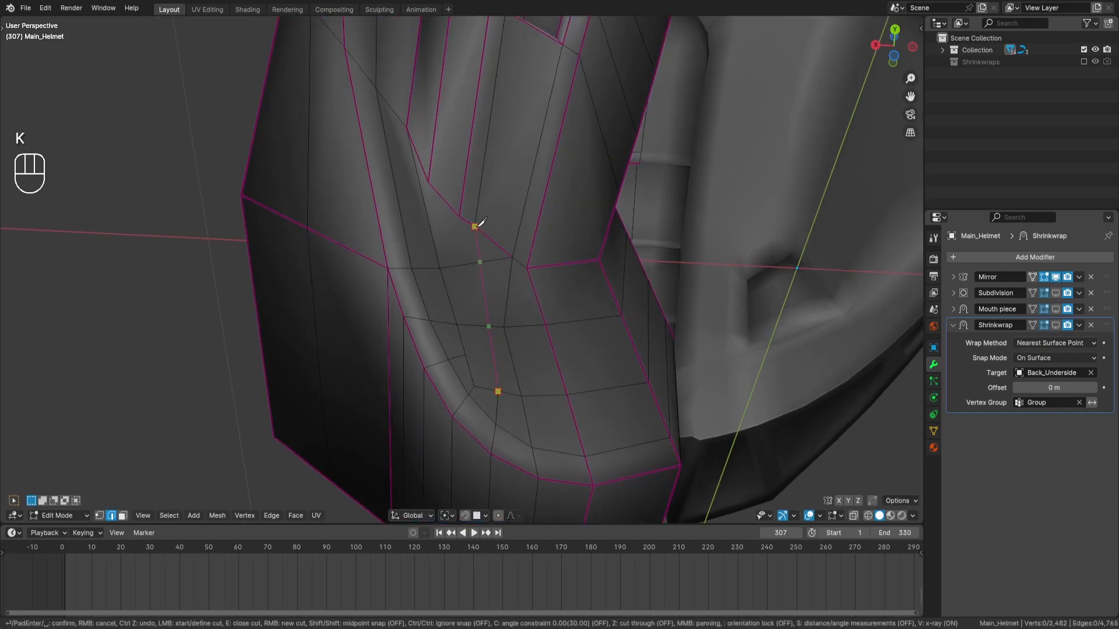
key(Return)
key(a)
key(a)
shift+click(507, 320)
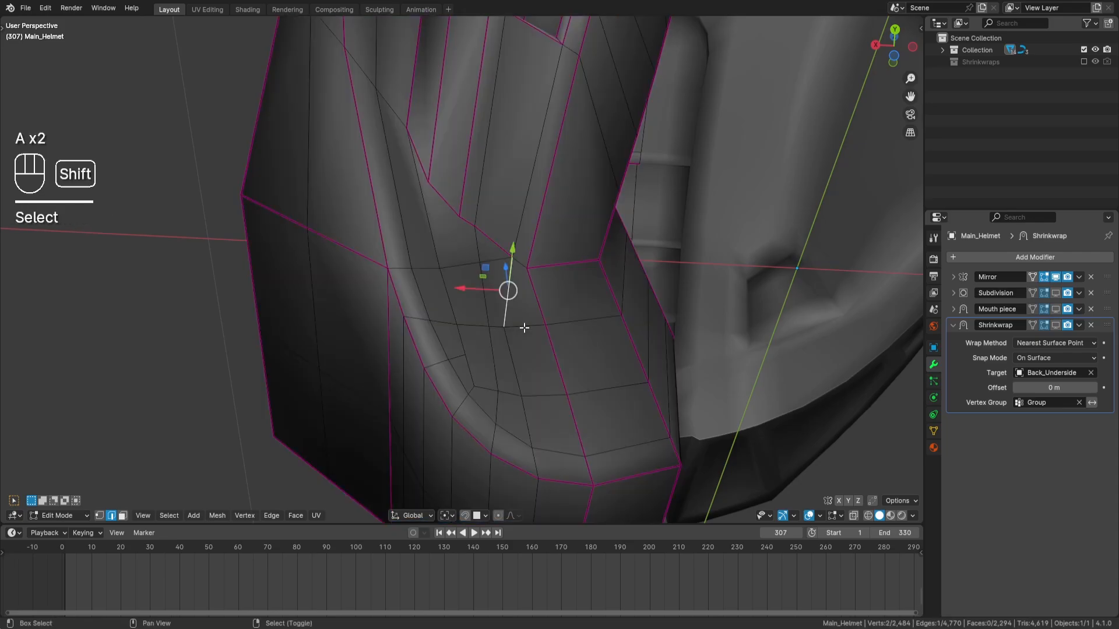
shift+click(524, 327)
key(q)
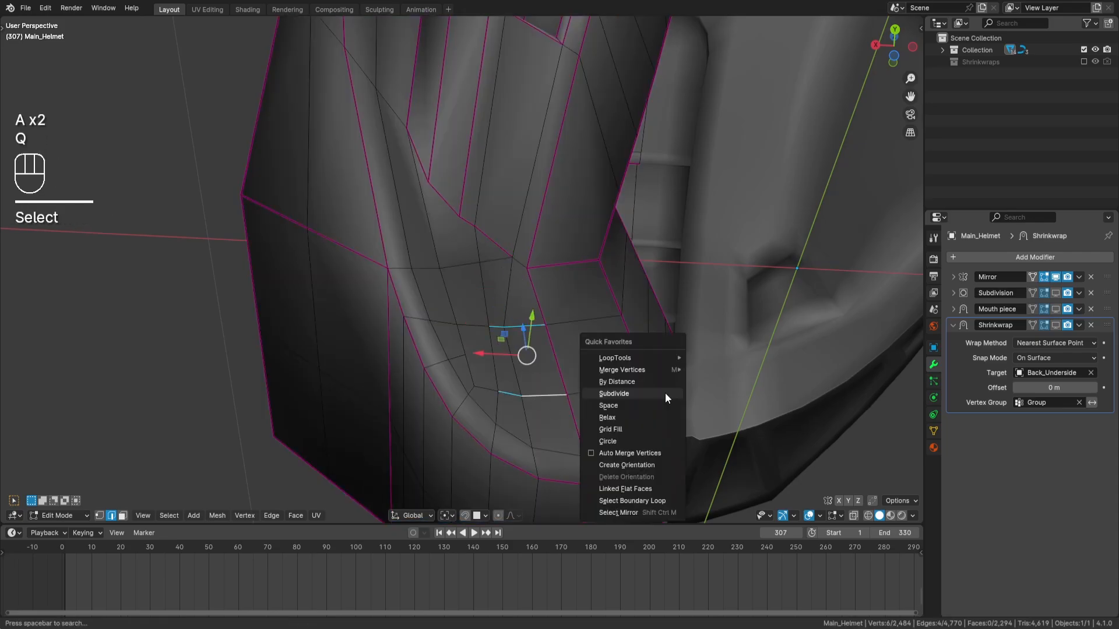
key(a)
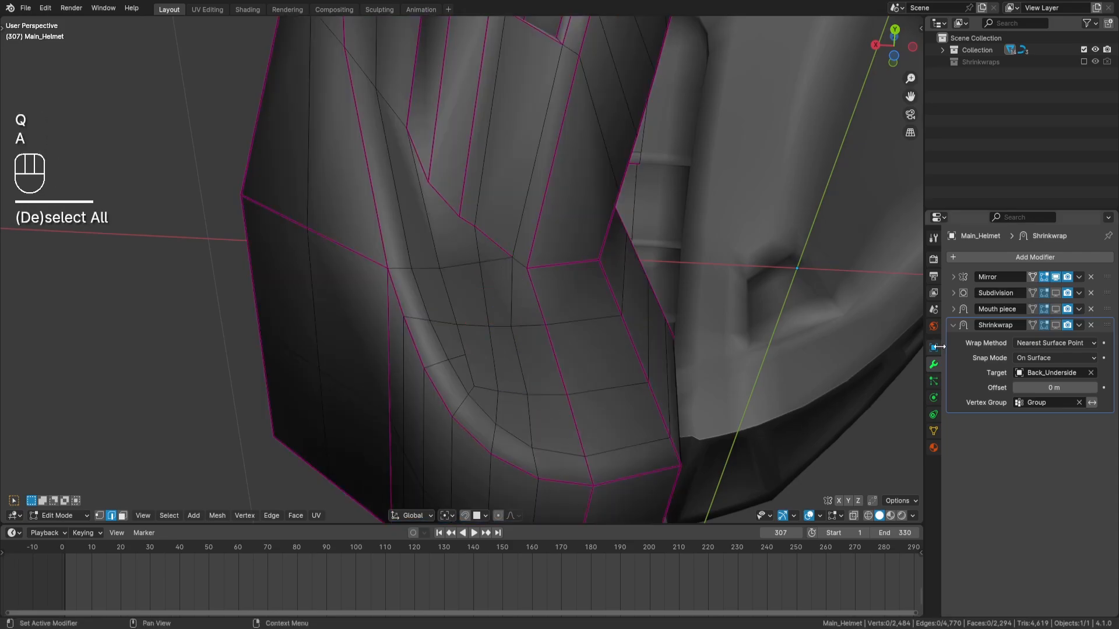
Step: Hide the outer strip face beside the ledge's upper corner, insert a loop cut across the ledge's upper row, and unhide the face
shift+middle_drag(828, 358, 762, 335)
shift+middle_drag(630, 350, 651, 341)
scroll(651, 341, up, 1)
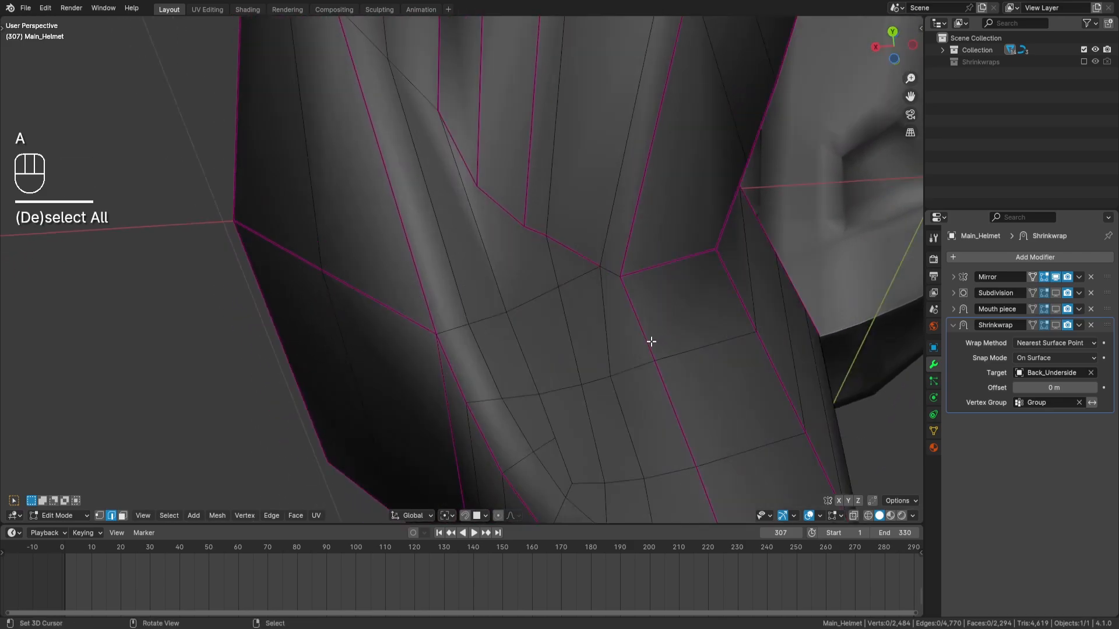
scroll(583, 364, down, 1)
scroll(583, 367, up, 1)
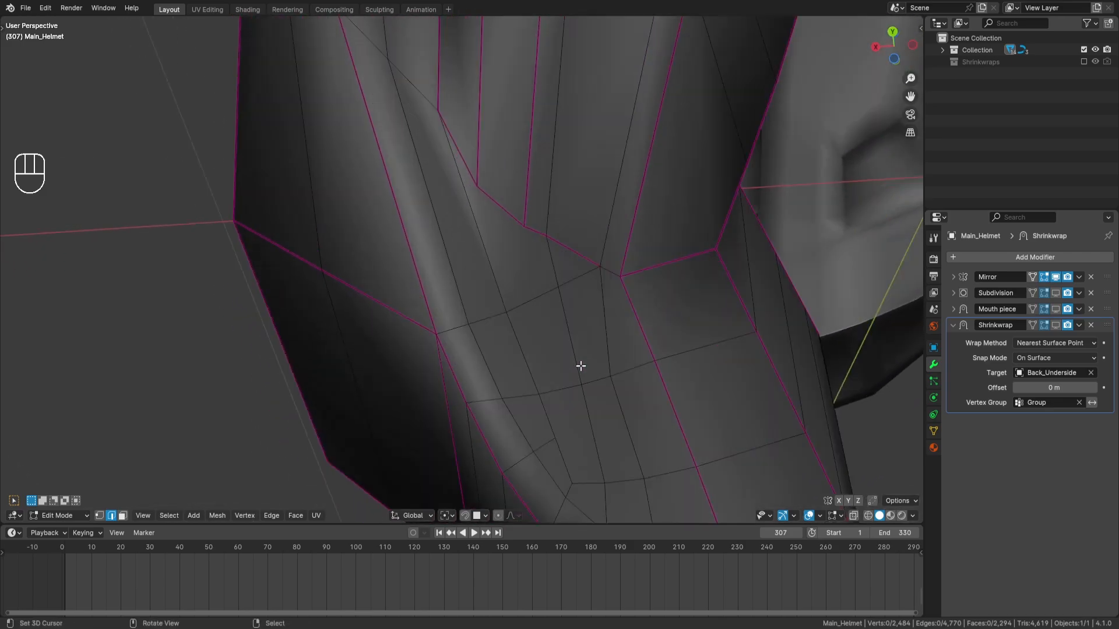
shift+middle_drag(583, 367, 563, 353)
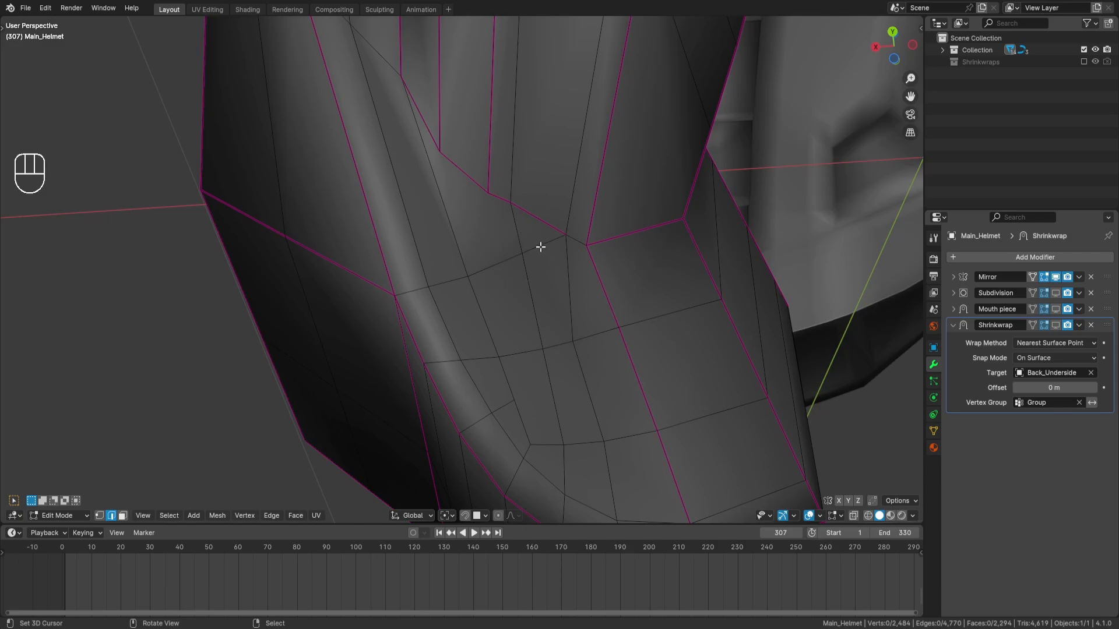
click(123, 516)
click(430, 325)
key(h)
key(ctrl+r)
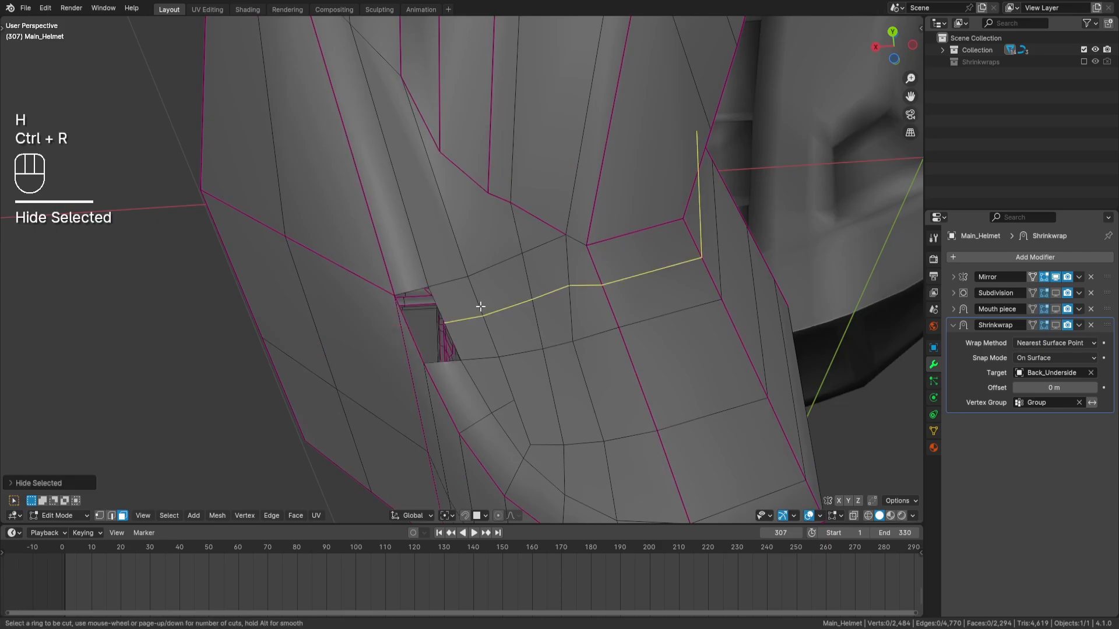
click(480, 307)
key(a)
key(a)
key(alt+h)
key(alt+j)
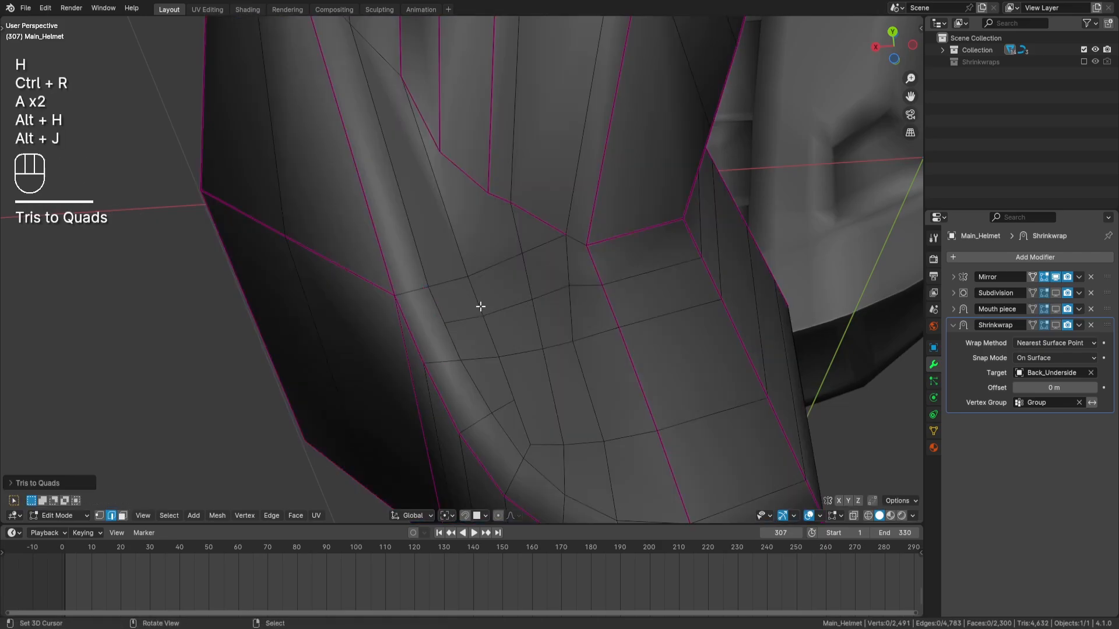
key(a)
key(a)
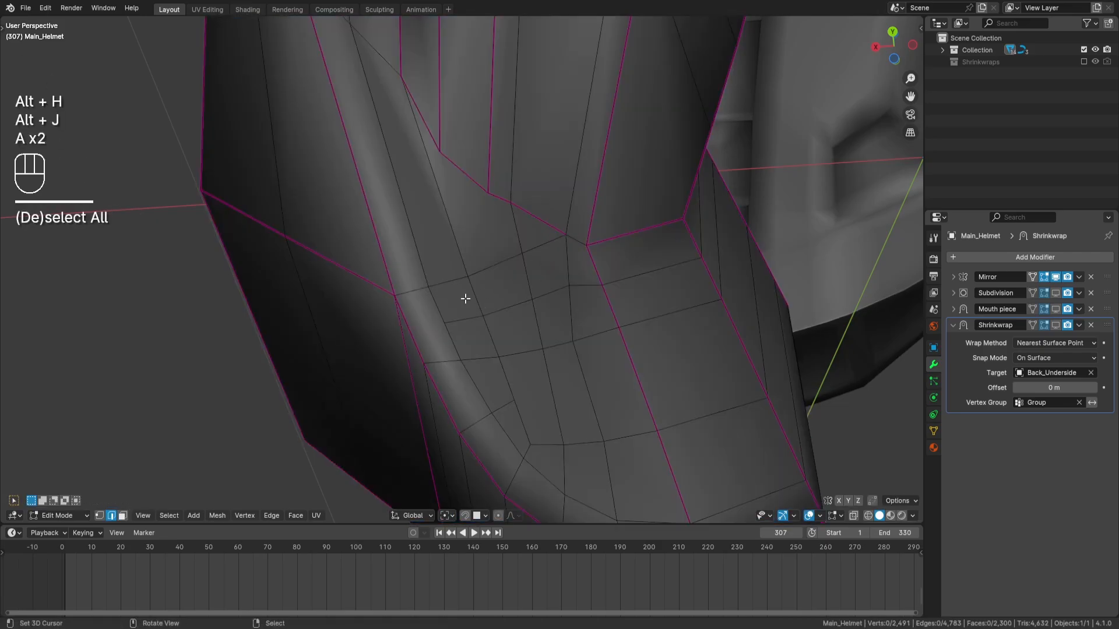
Step: Knife a straight horizontal cut from the outer border's corner to the loop cut's crossing with the creased ledge edge
key(k)
click(395, 296)
click(602, 284)
key(Return)
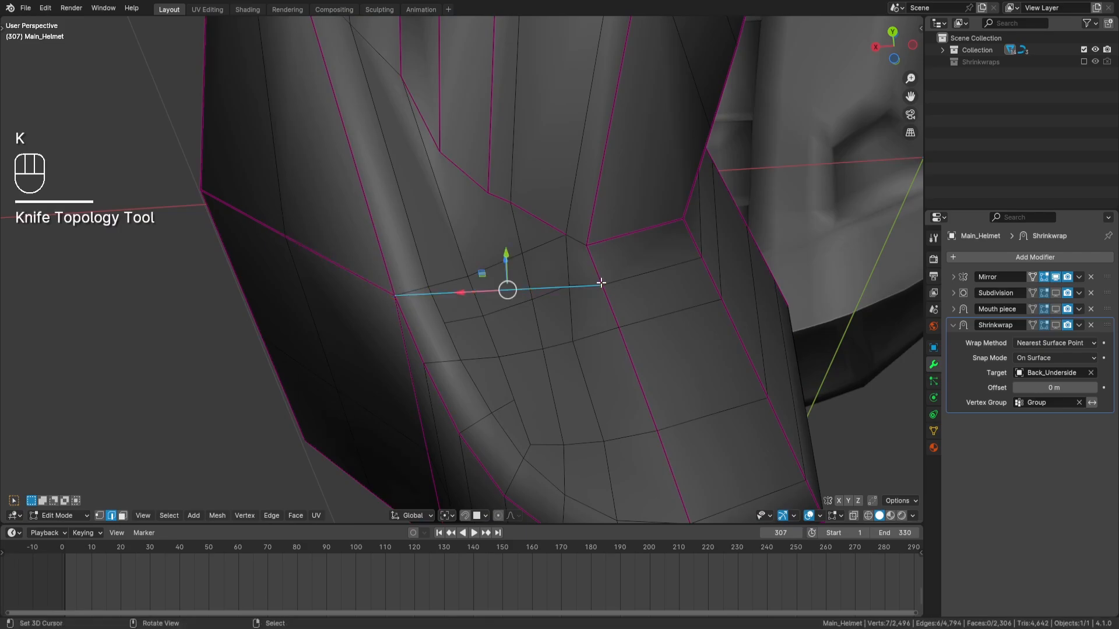
Step: Dissolve the slanted edge rows directly above and below the straight horizontal cut
alt+click(530, 295)
alt+click(520, 303)
alt+shift+click(519, 256)
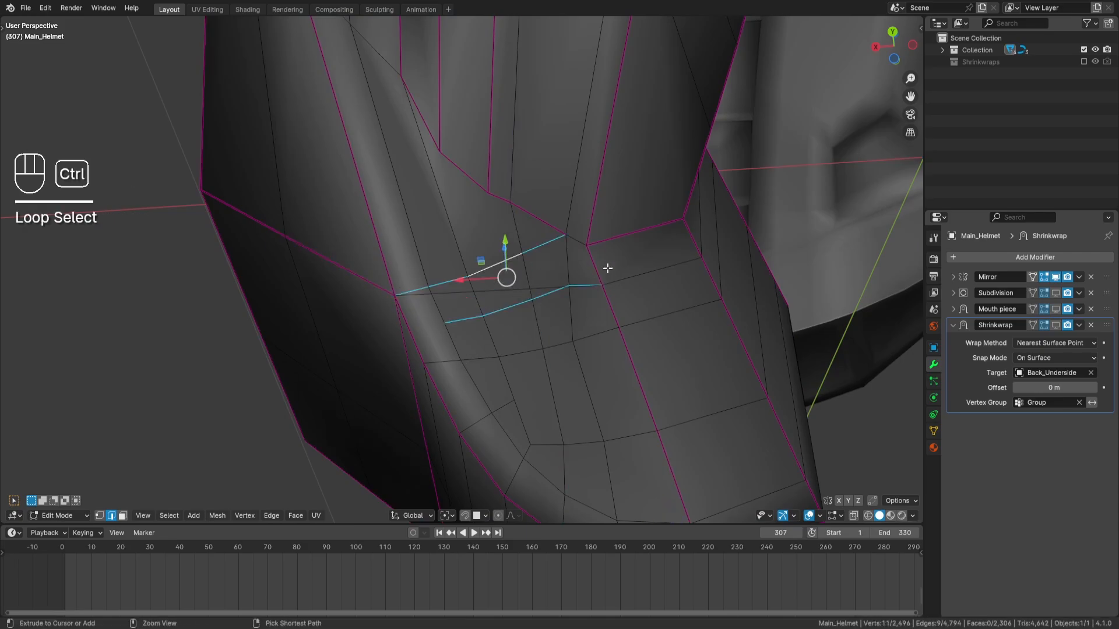
key(ctrl+x)
key(a)
key(a)
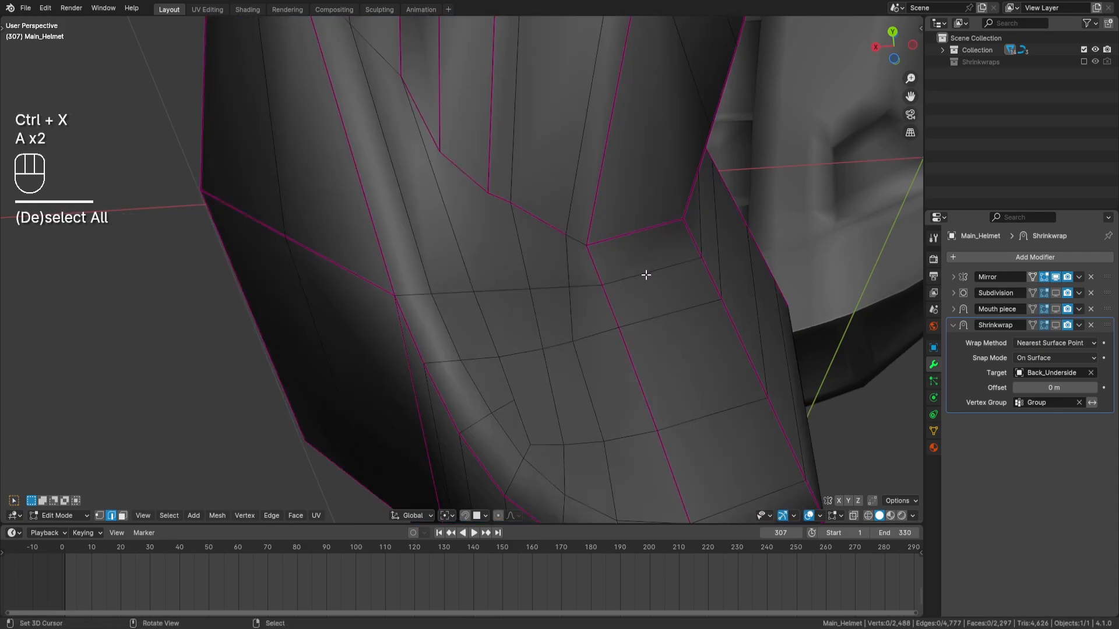
Step: Knife a diagonal edge from the notch's lower border, at the base of the inner groove line, to the outer border's corner
middle_drag(646, 274, 574, 364)
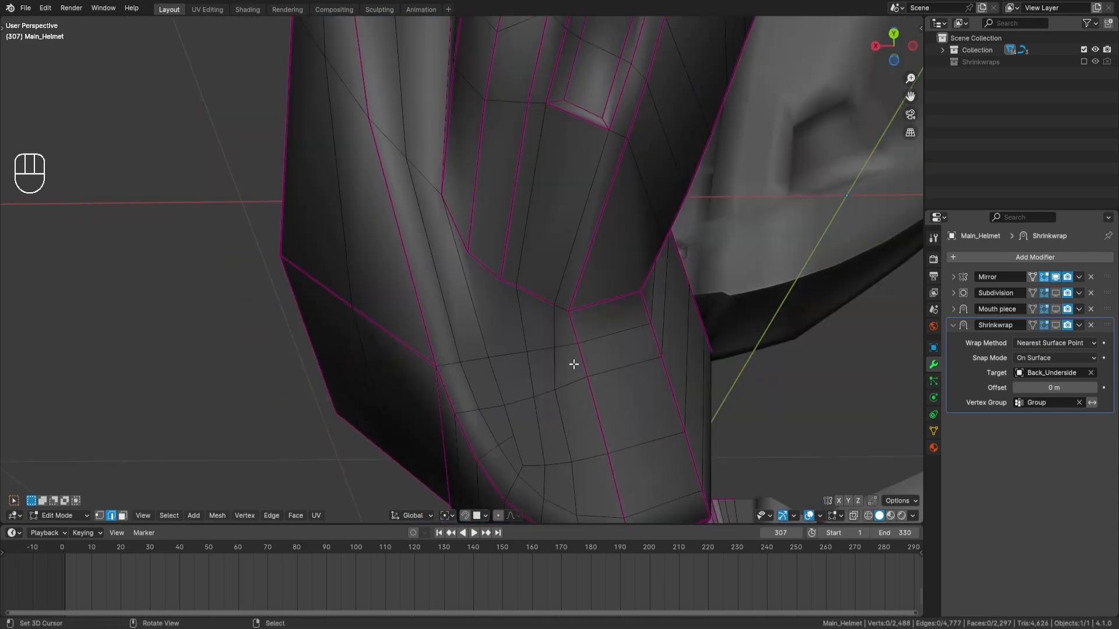
key(k)
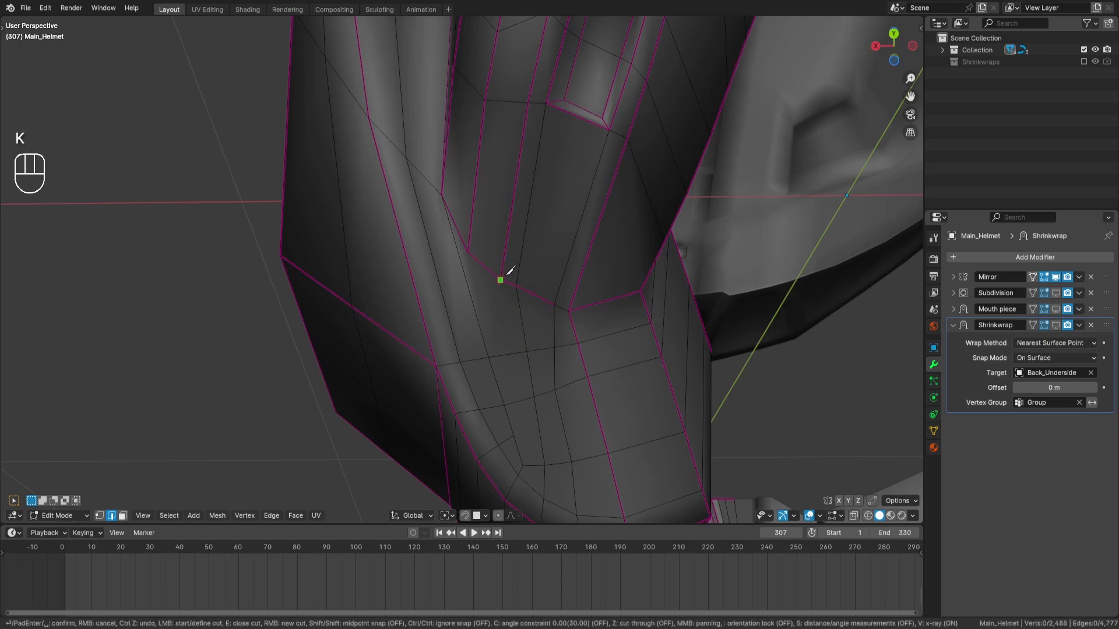
click(437, 366)
key(Return)
mouse_move(571, 359)
shift+middle_down()
mouse_move(548, 346)
mouse_move(575, 343)
shift+middle_up()
scroll(547, 346, up, 1)
key(a)
key(a)
Step: Dissolve the horizontal edge loop across the ledge's upper row beneath the notch
alt+click(532, 345)
key(ctrl+x)
key(a)
key(a)
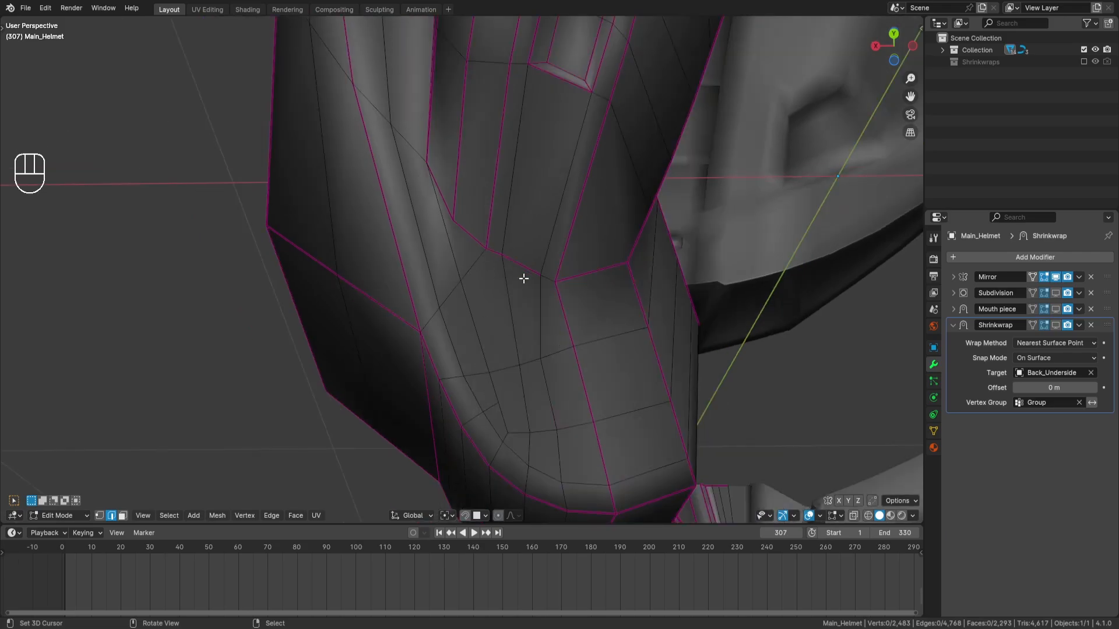
Step: Knife an edge from the outer border's corner to the notch's left lower vertex and dissolve the neighbouring diagonal edge
key(k)
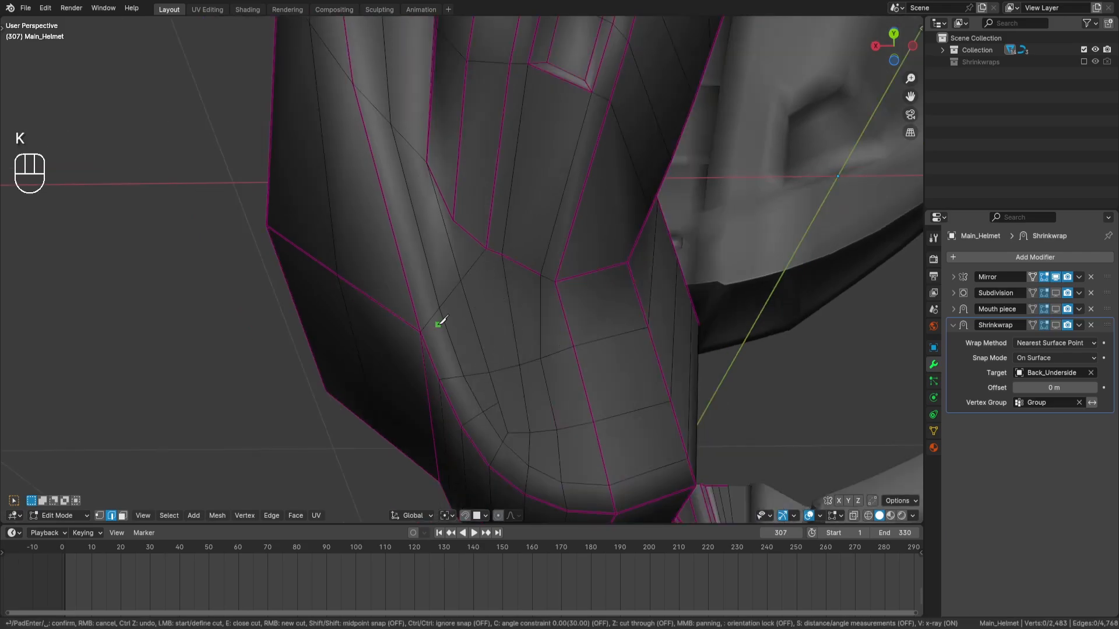
key(Return)
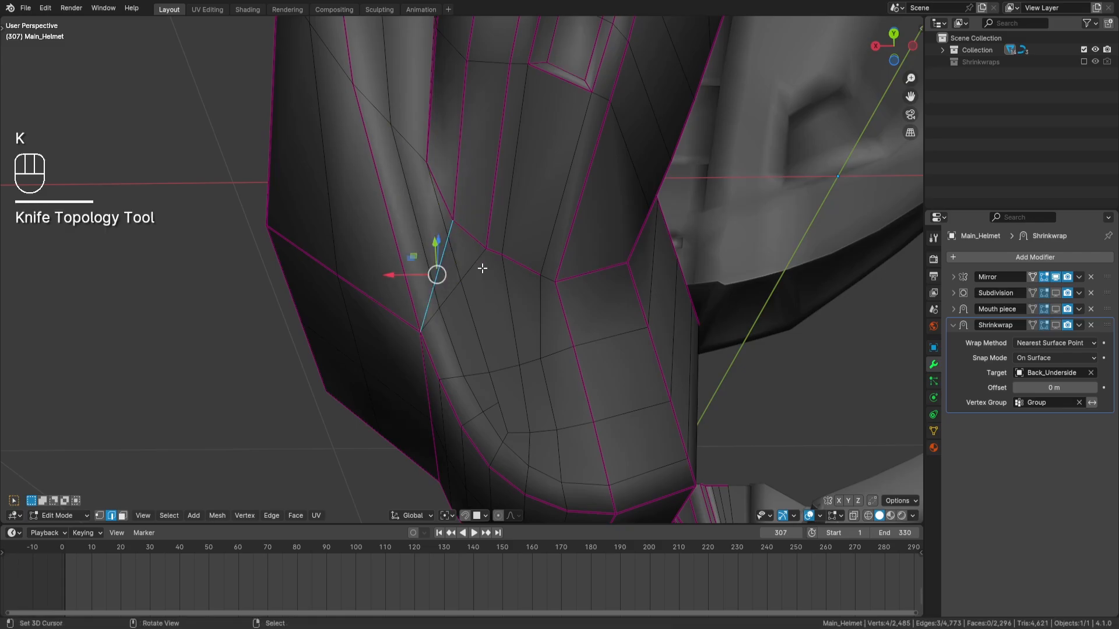
alt+click(507, 274)
key(a)
key(a)
key(ctrl+z)
key(ctrl+z)
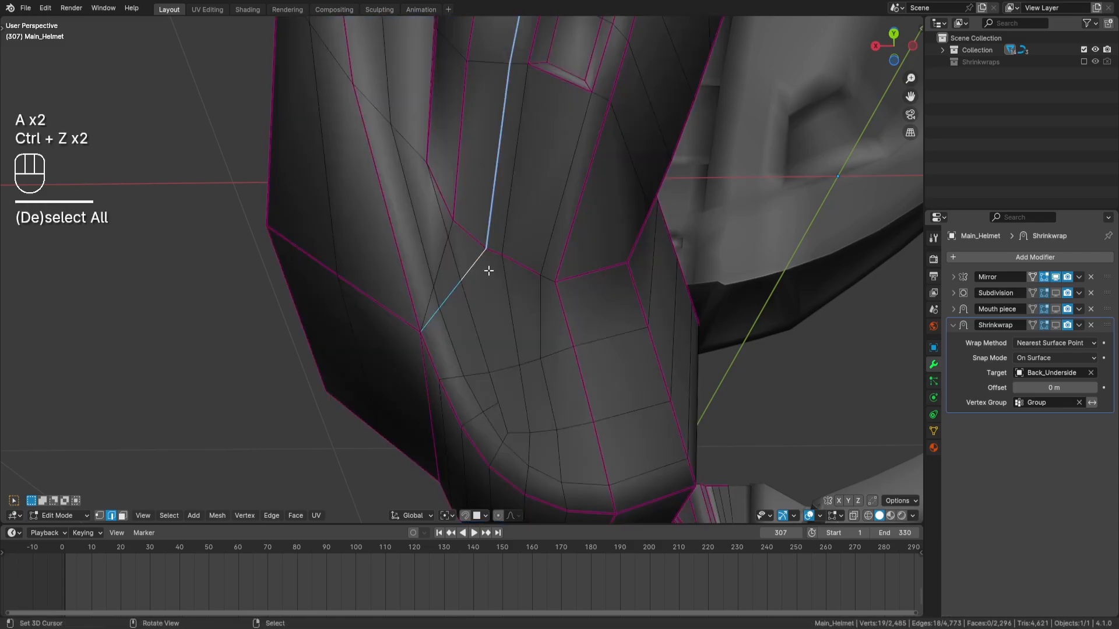
shift+click(480, 270)
key(ctrl+x)
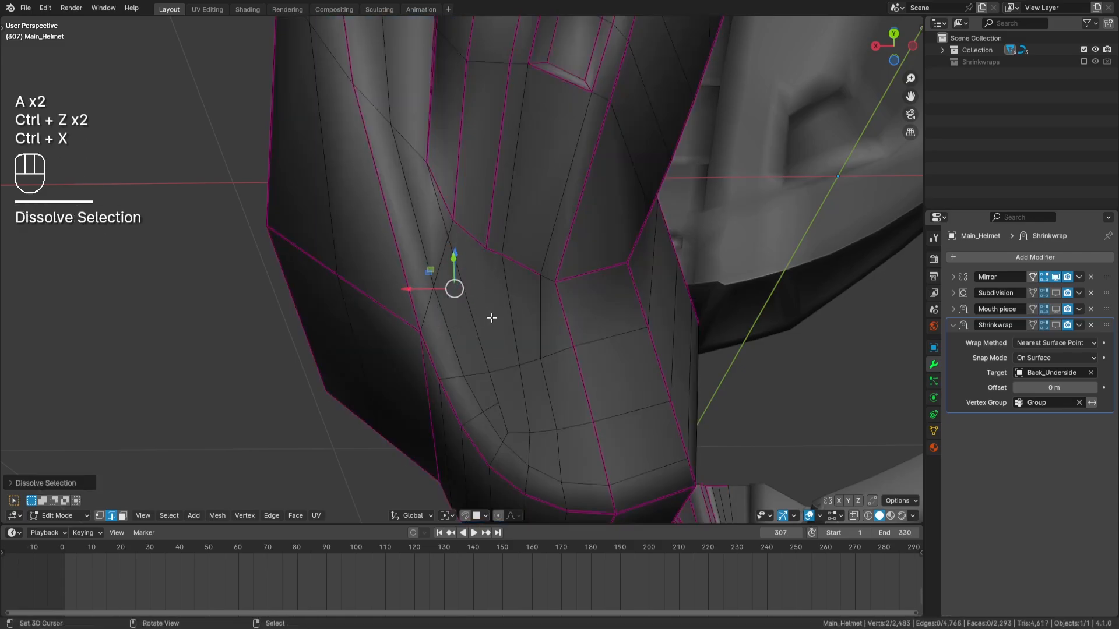
key(a)
key(a)
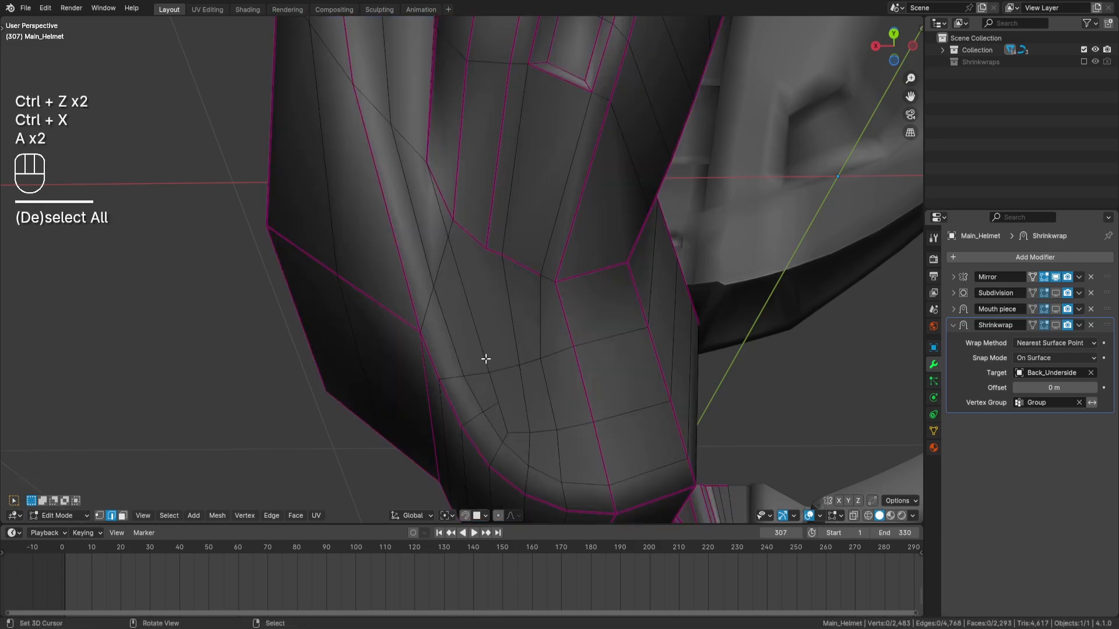
Step: Knife a diagonal edge from the outer border vertex just below its corner up to the notch border at the inner groove line
key(k)
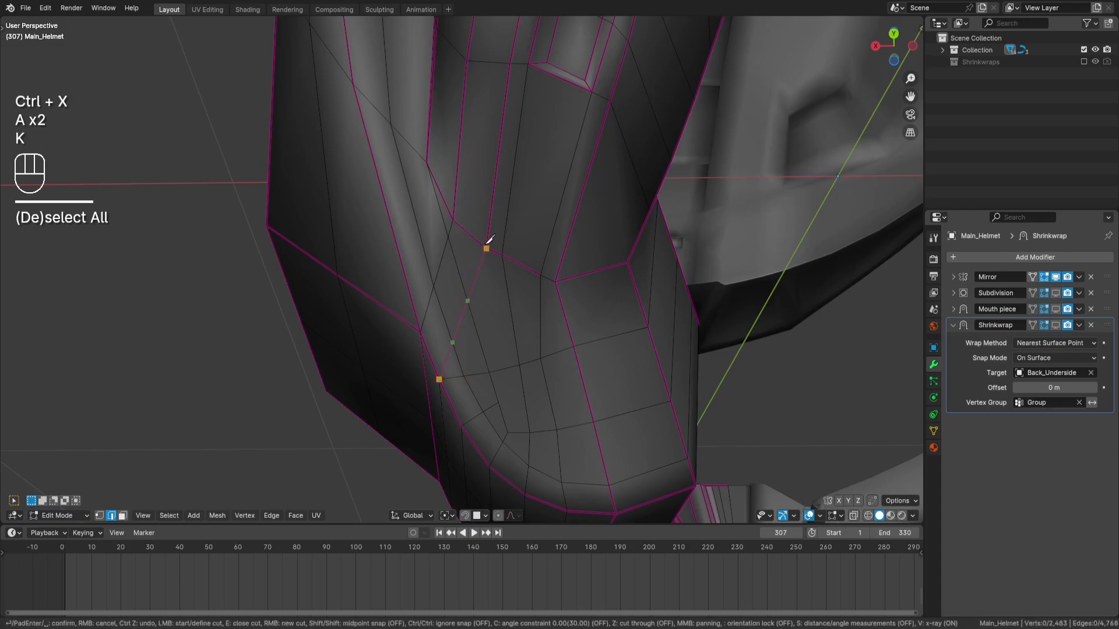
click(486, 248)
key(Return)
shift+middle_drag(529, 342, 537, 308)
scroll(504, 210, up, 4)
key(a)
key(a)
scroll(505, 210, down, 4)
shift+middle_drag(512, 227, 525, 312)
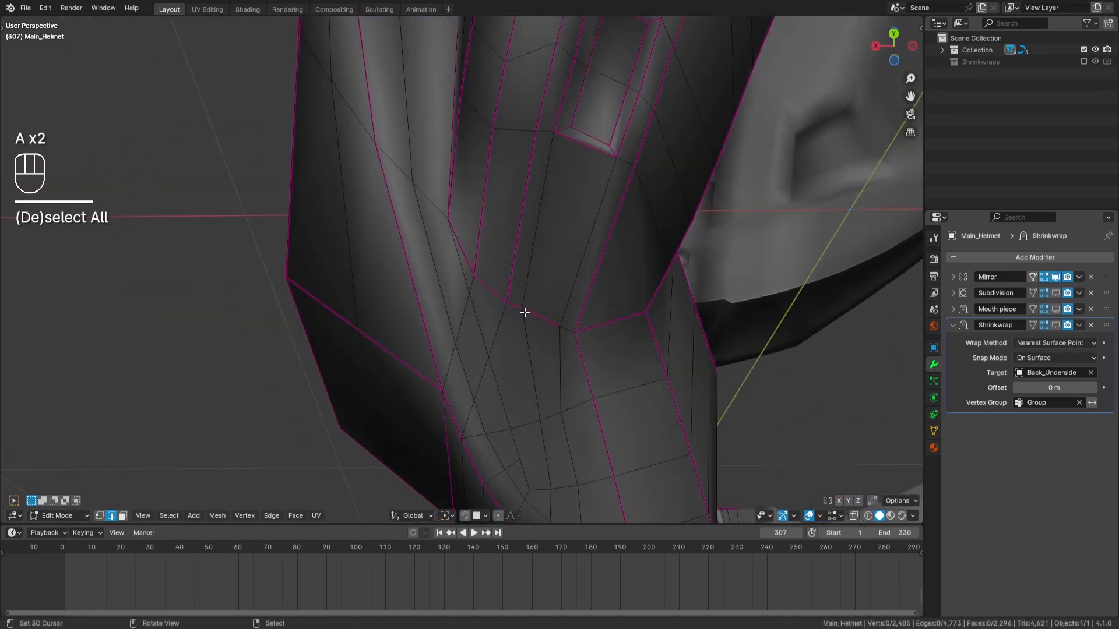
scroll(523, 309, up, 2)
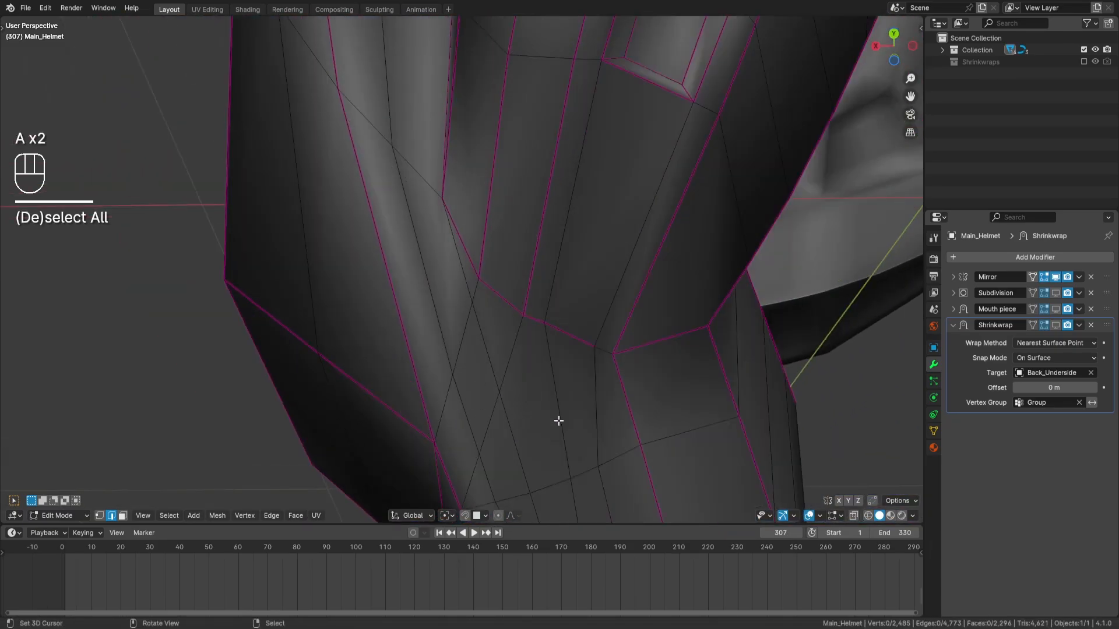
Step: Dissolve the remaining horizontal edge loop across the ledge directly beneath the notch
shift+middle_drag(558, 421, 541, 345)
alt+click(607, 342)
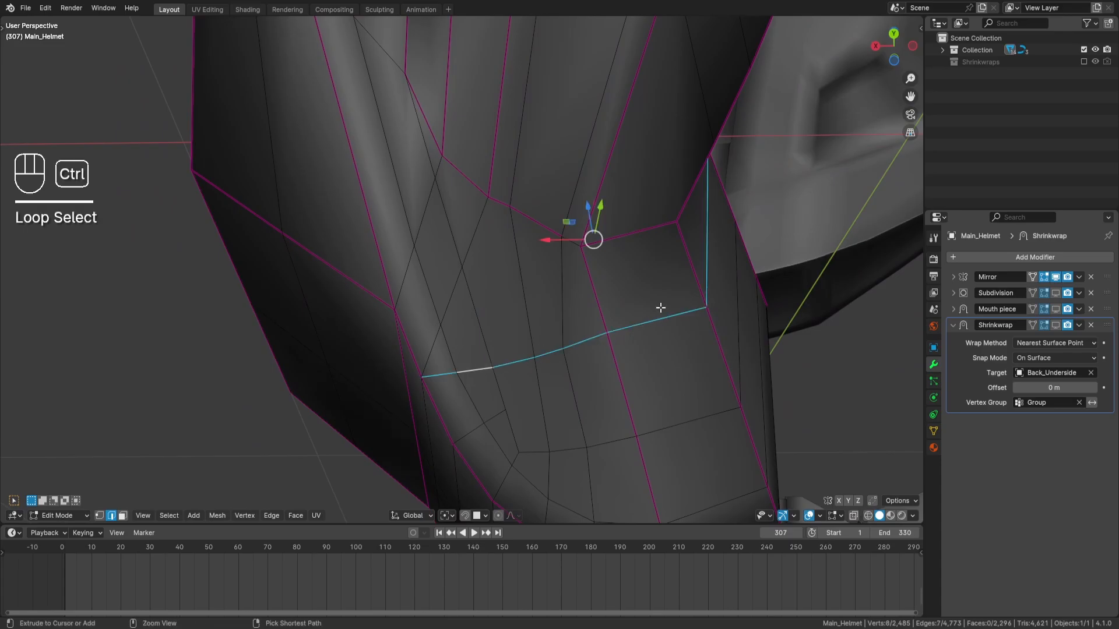
key(ctrl+x)
key(a)
key(a)
Step: Knife a diagonal edge from the next outer rim vertex up to the notch's lower border and dissolve the short edge beside it
key(k)
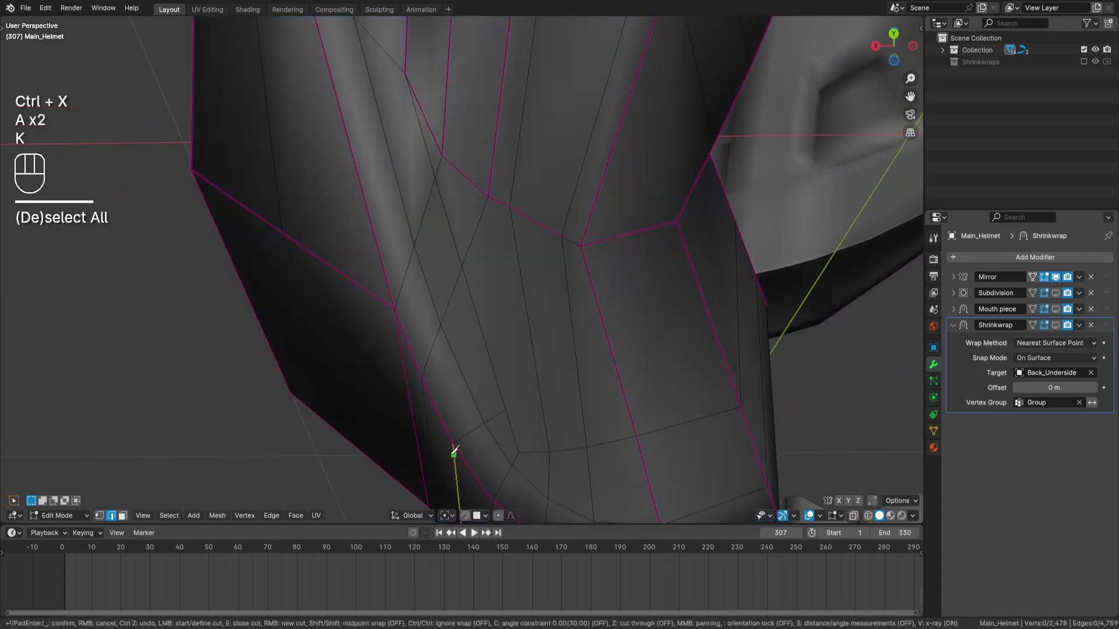
click(511, 205)
key(Return)
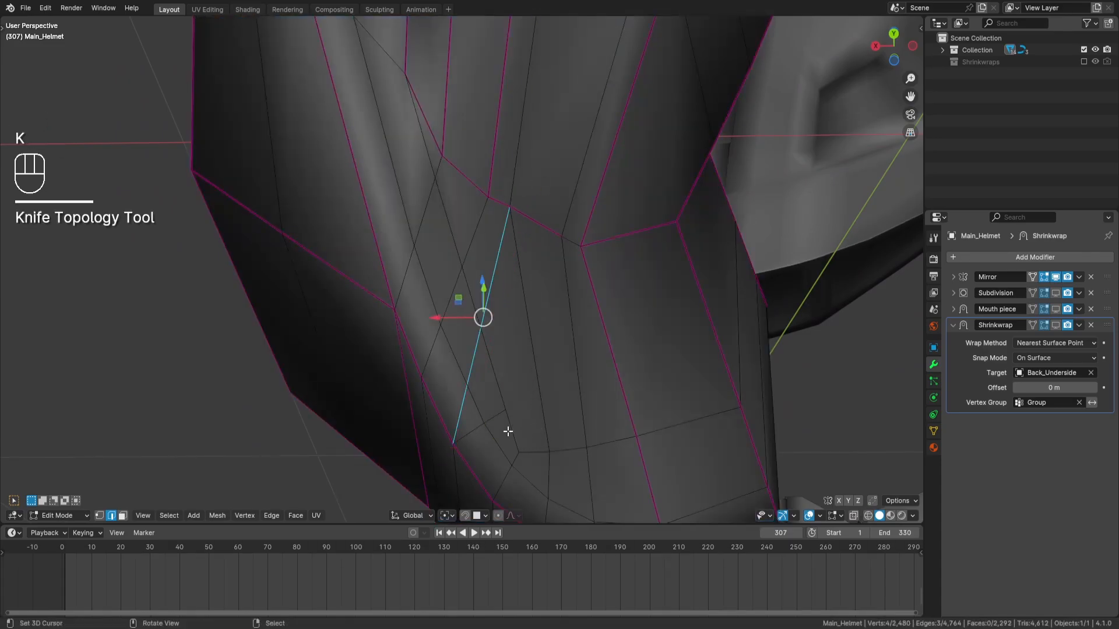
alt+right_click(507, 431)
key(a)
shift+middle_drag(557, 425, 524, 388)
key(ctrl+z)
key(ctrl+x)
key(a)
key(a)
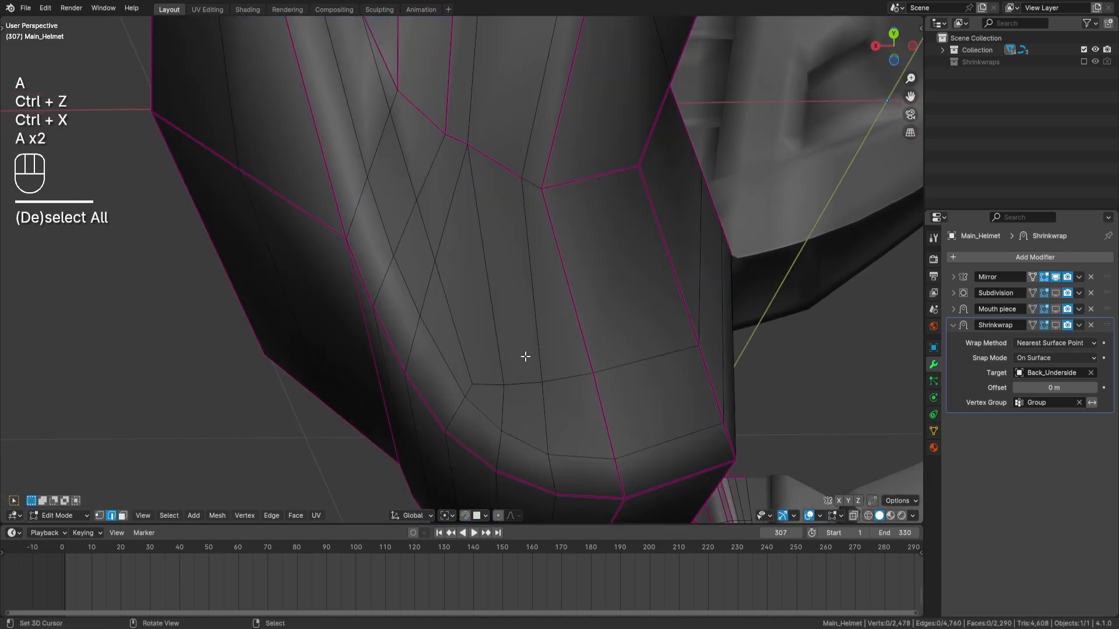
Step: Dissolve the long edge running from the notch's lower border down to the second vertex of the ledge's lower row
click(490, 238)
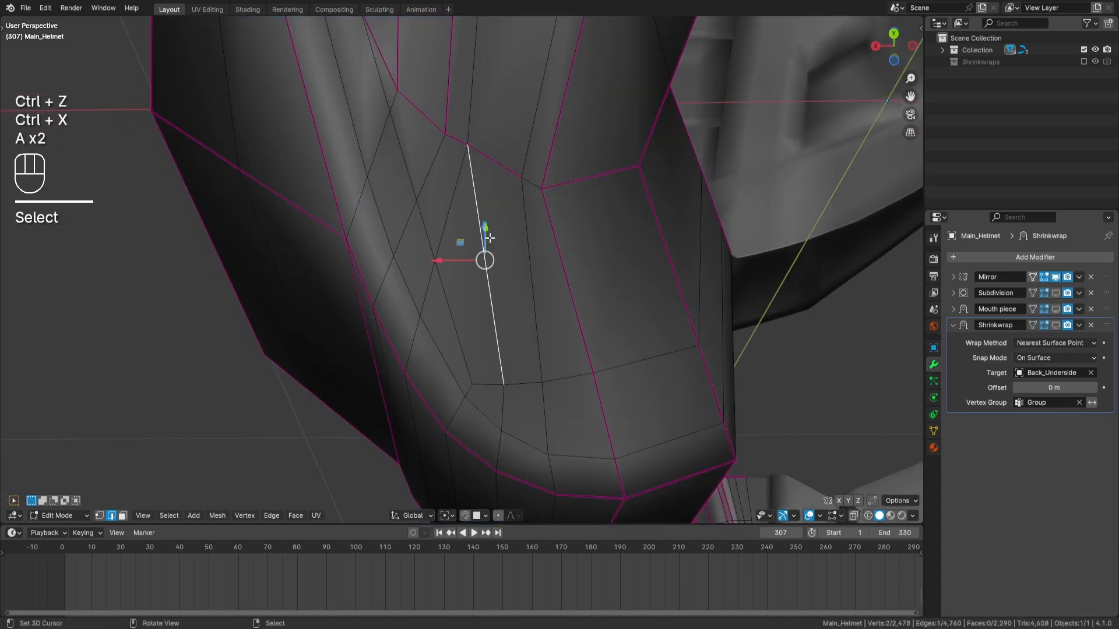
key(a)
key(a)
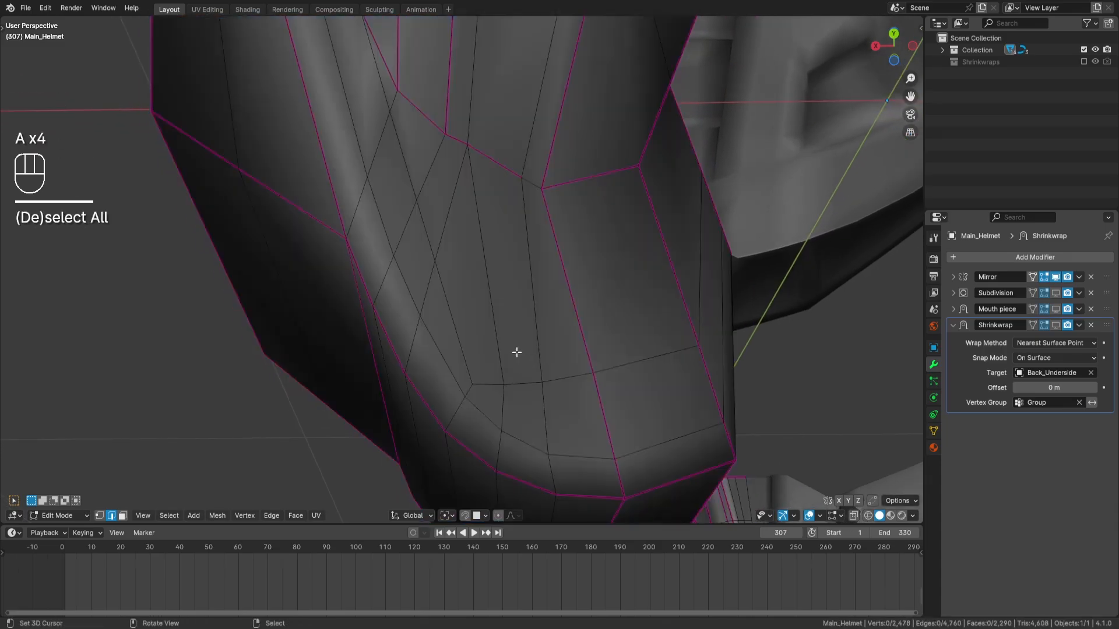
ctrl+click(505, 287)
key(ctrl+x)
key(a)
key(a)
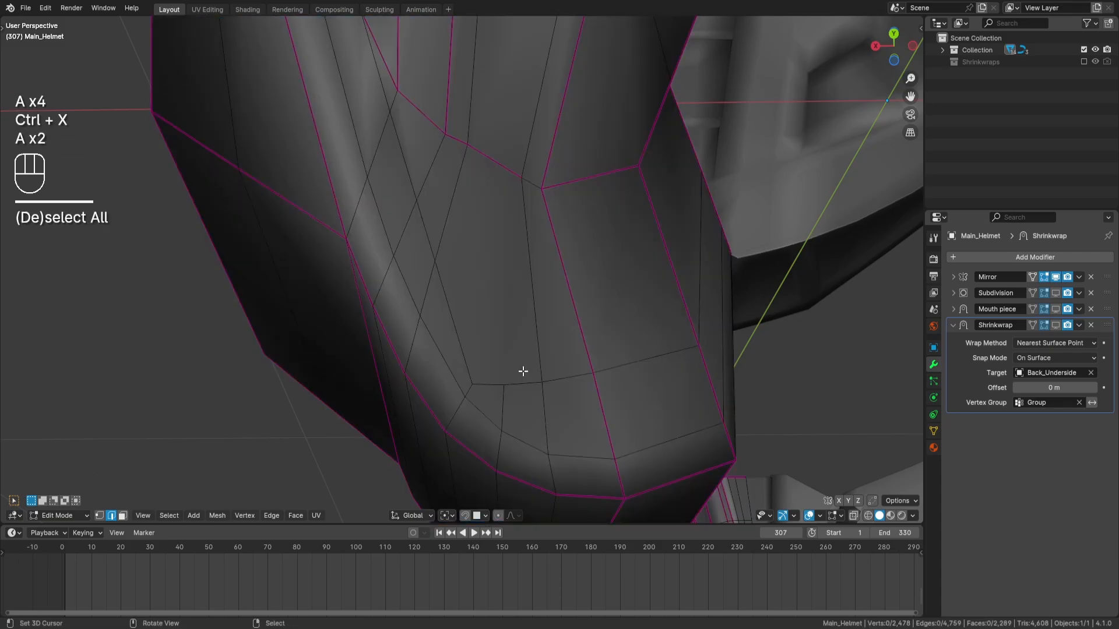
Step: Knife an edge from that ledge-row vertex to the notch border vertex near its corner and dissolve the neighbouring long edge
key(k)
click(522, 177)
key(space)
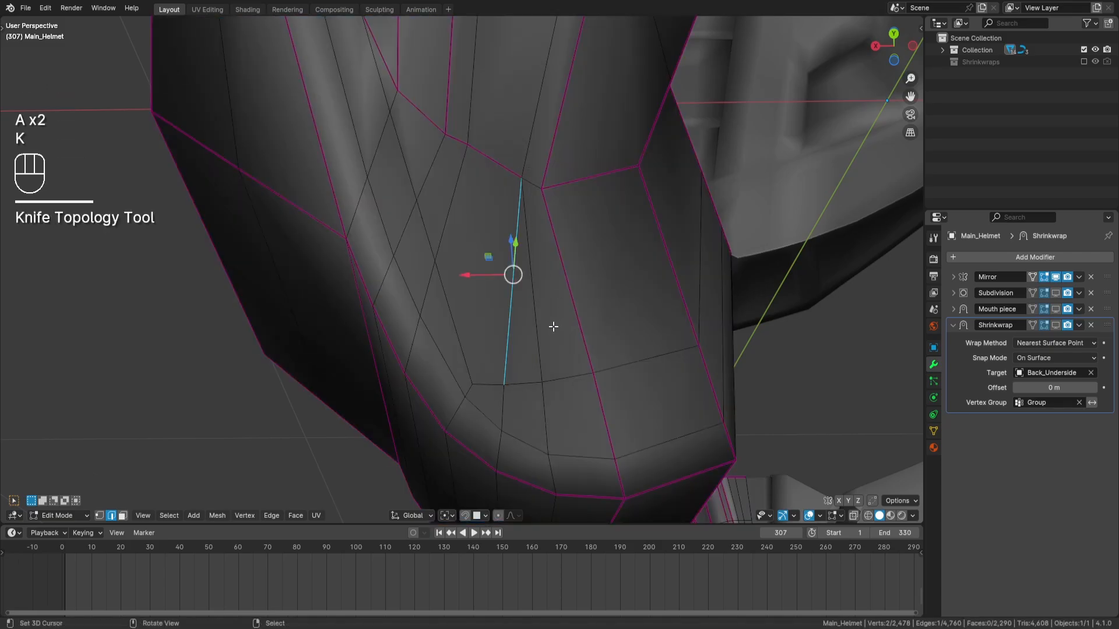
right_click(546, 327)
key(ctrl+x)
key(a)
key(a)
shift+middle_drag(587, 323, 533, 259)
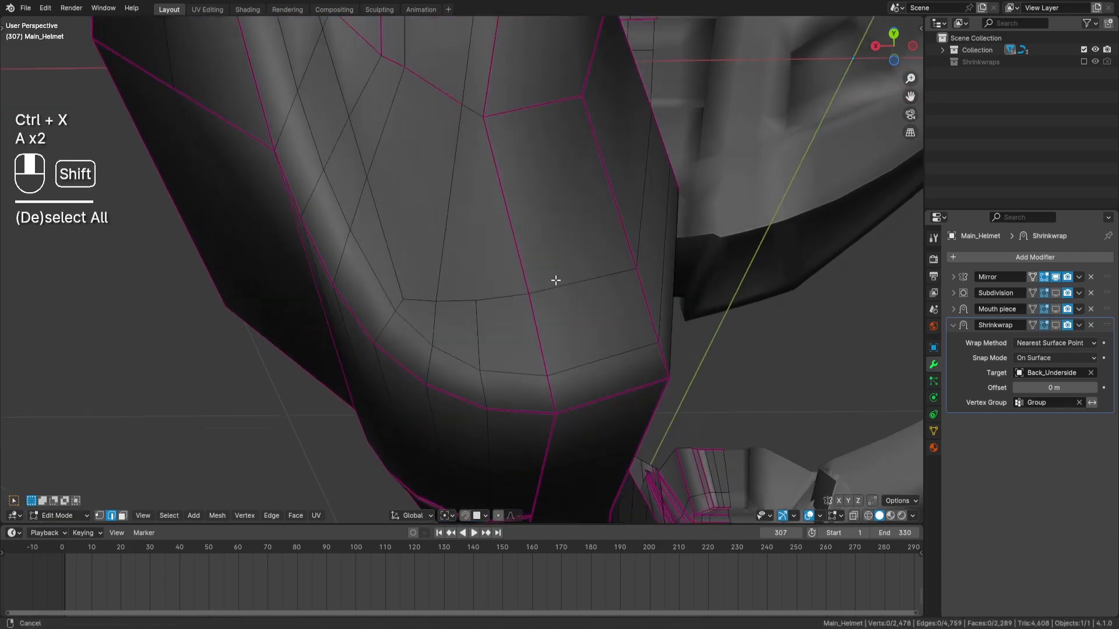
Step: Evenly space the vertices along the ledge's curved outer rim edge with the LoopTools Space operation
scroll(553, 277, down, 2)
scroll(532, 256, up, 1)
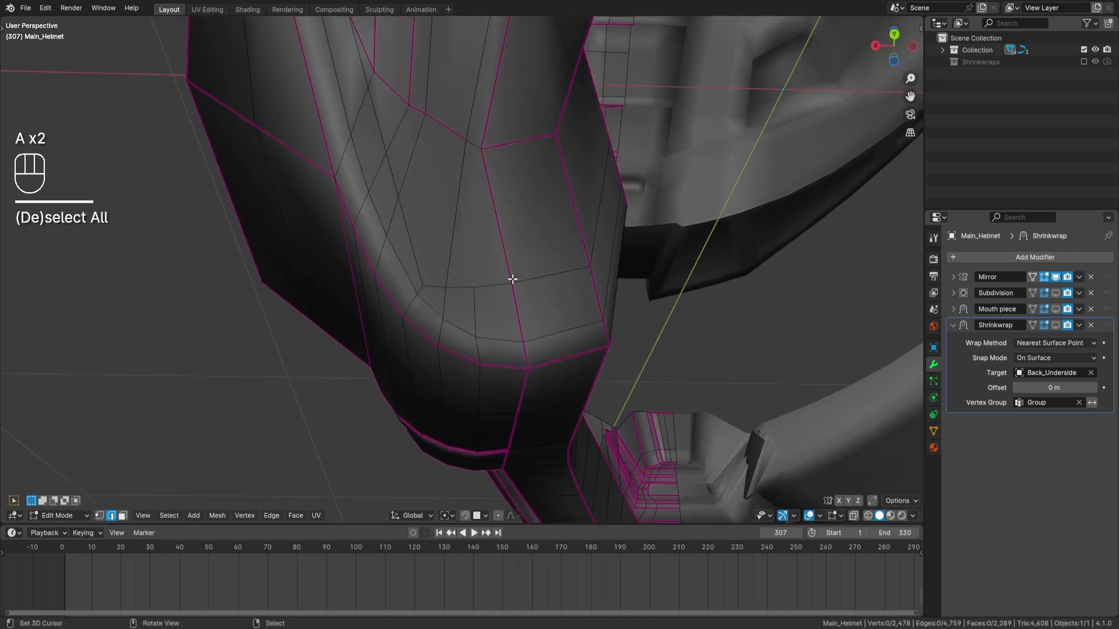
middle_drag(486, 223, 530, 237)
scroll(528, 256, up, 3)
key(a)
key(a)
scroll(528, 255, down, 3)
scroll(480, 270, up, 2)
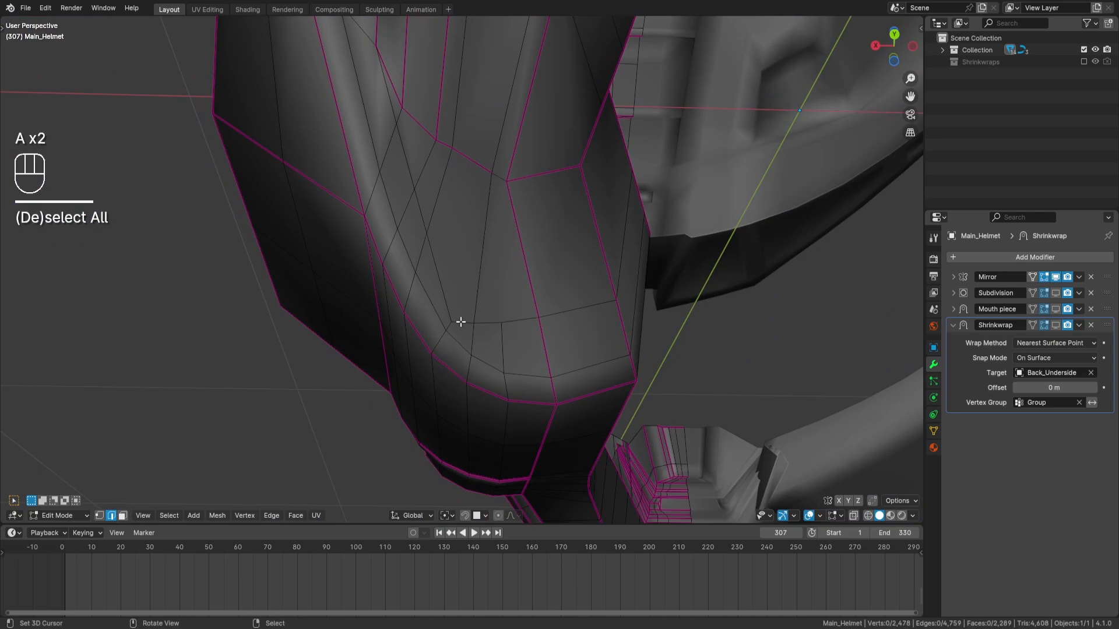
middle_drag(439, 304, 435, 275)
click(425, 257)
ctrl+click(564, 412)
middle_drag(565, 412, 588, 379)
key(q)
click(722, 327)
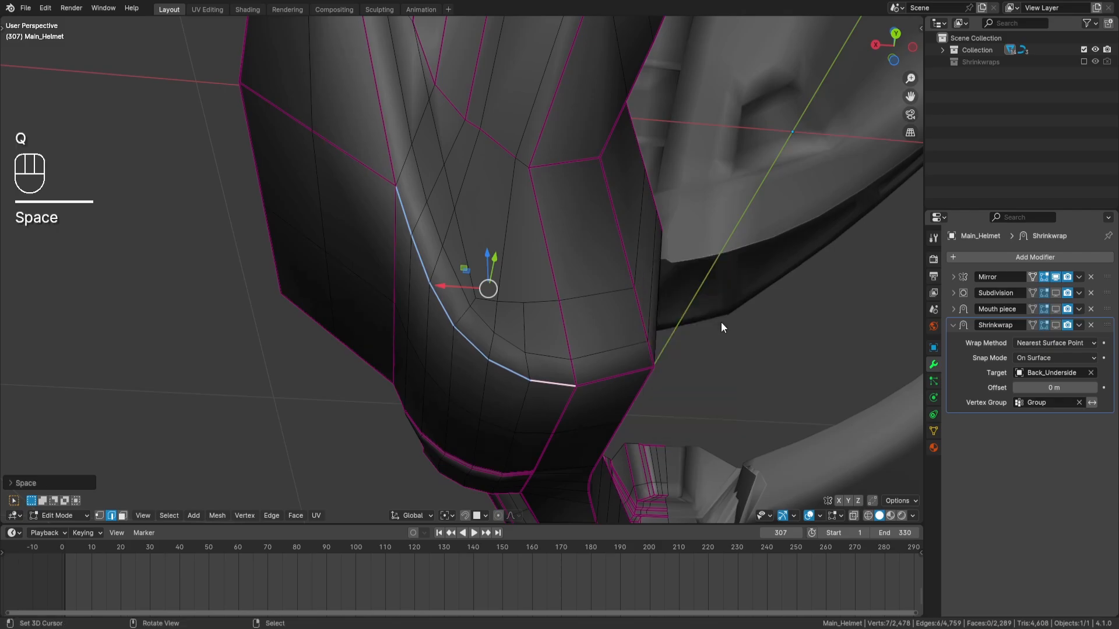
middle_drag(722, 323, 712, 324)
scroll(712, 324, up, 2)
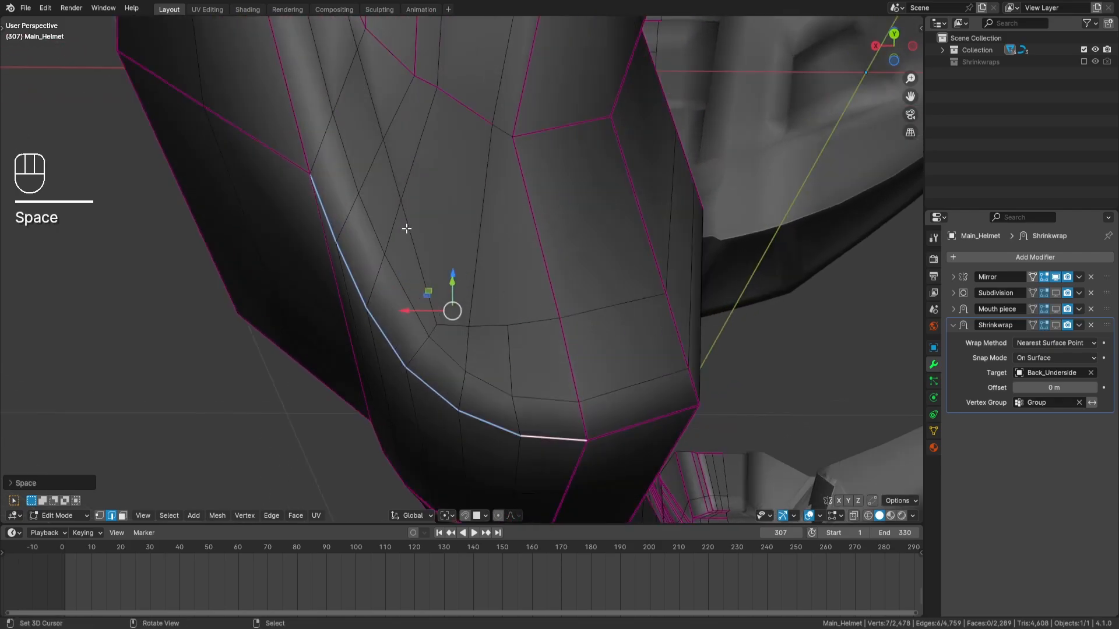
Step: Evenly space the vertices along the curved edge row just inside the ledge's outer rim
click(402, 233)
ctrl+click(547, 399)
key(q)
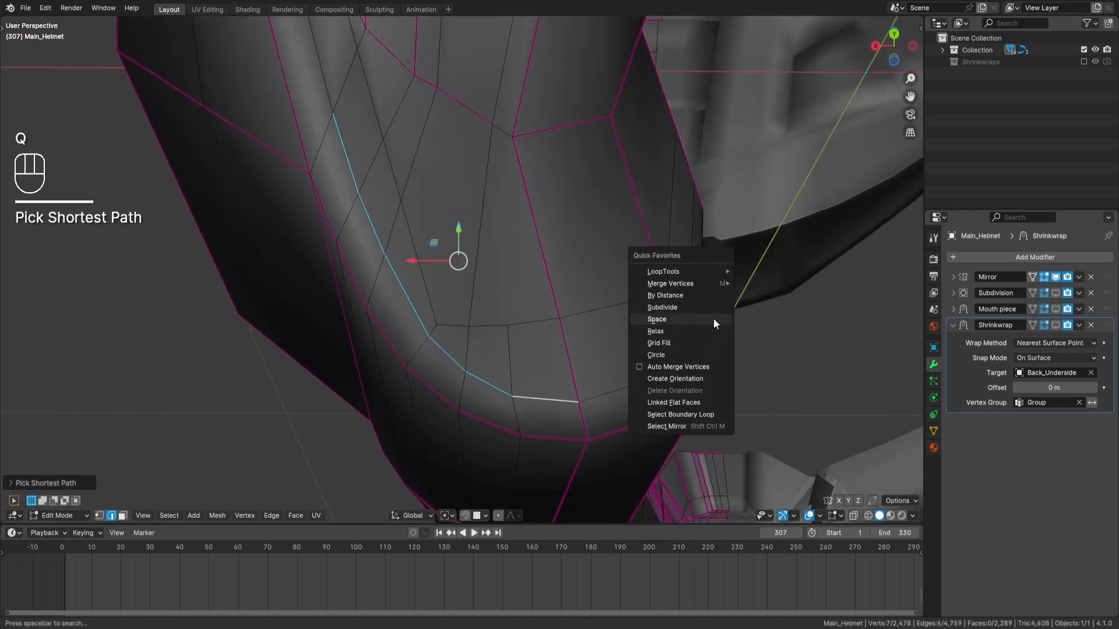
click(714, 318)
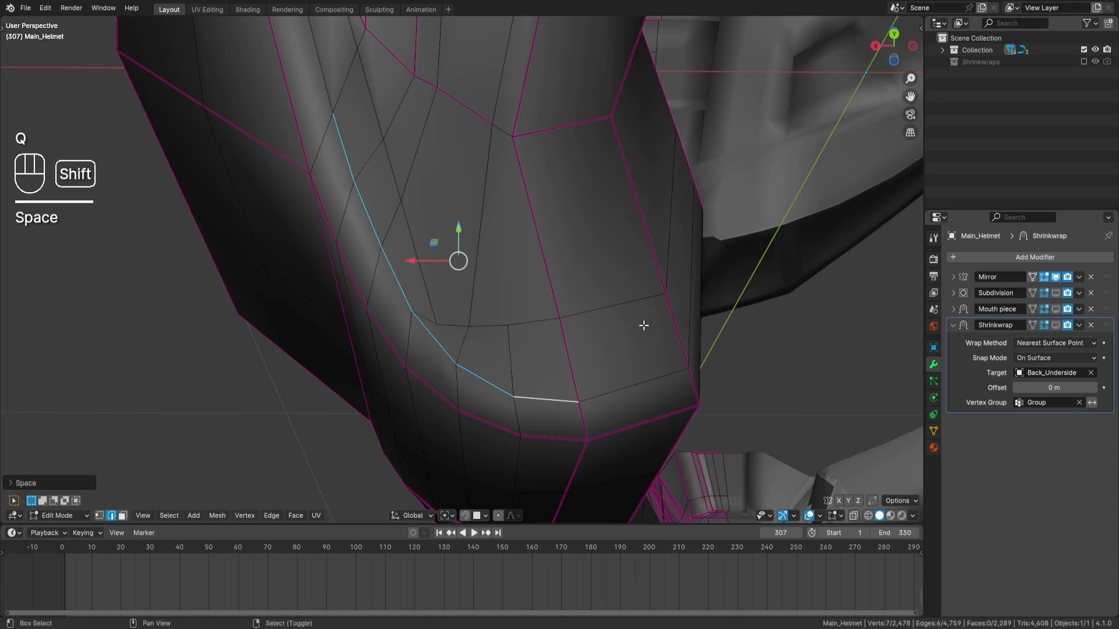
shift+middle_drag(645, 326, 668, 354)
key(a)
key(a)
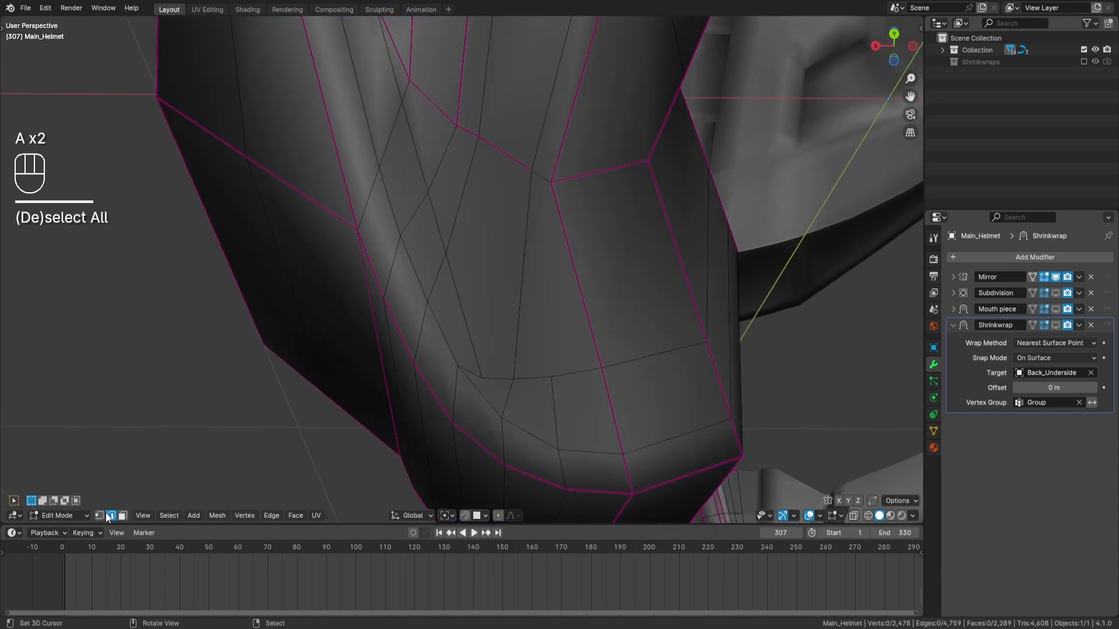
Step: Slide the vertex at the inner corner of the ledge's lower row up its diagonal edge by about 0.17
click(483, 378)
key(g)
key(g)
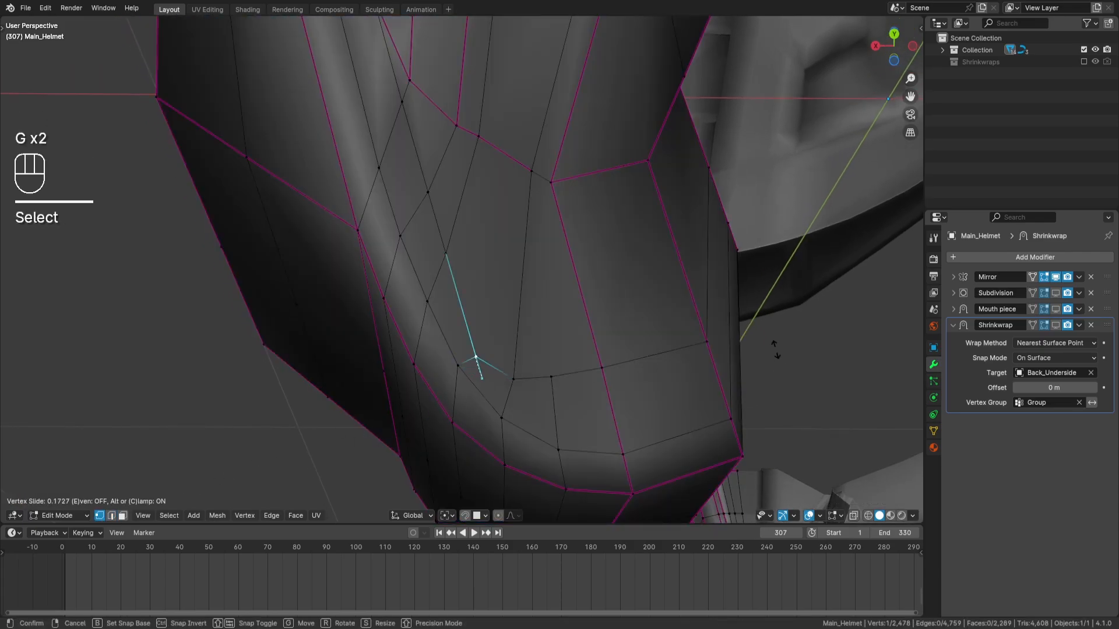
key(Return)
scroll(537, 264, down, 5)
key(a)
key(a)
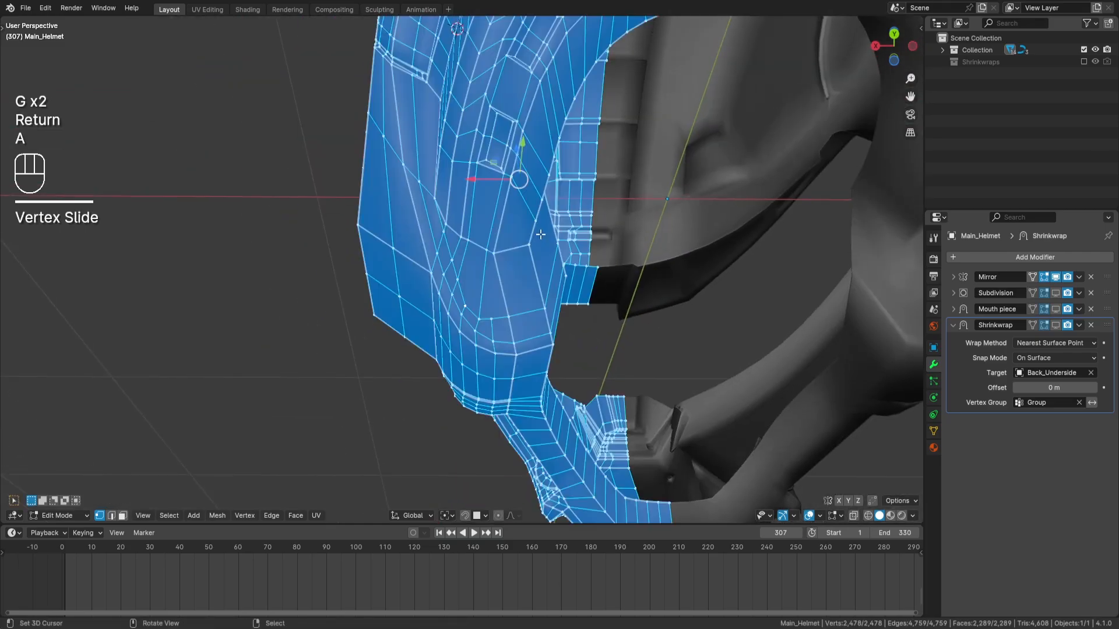
Step: Add a loop cut along the middle of the pillar strip, running through the recessed windows down to the notch's lower border
shift+middle_drag(573, 179, 520, 285)
shift+middle_drag(556, 228, 524, 255)
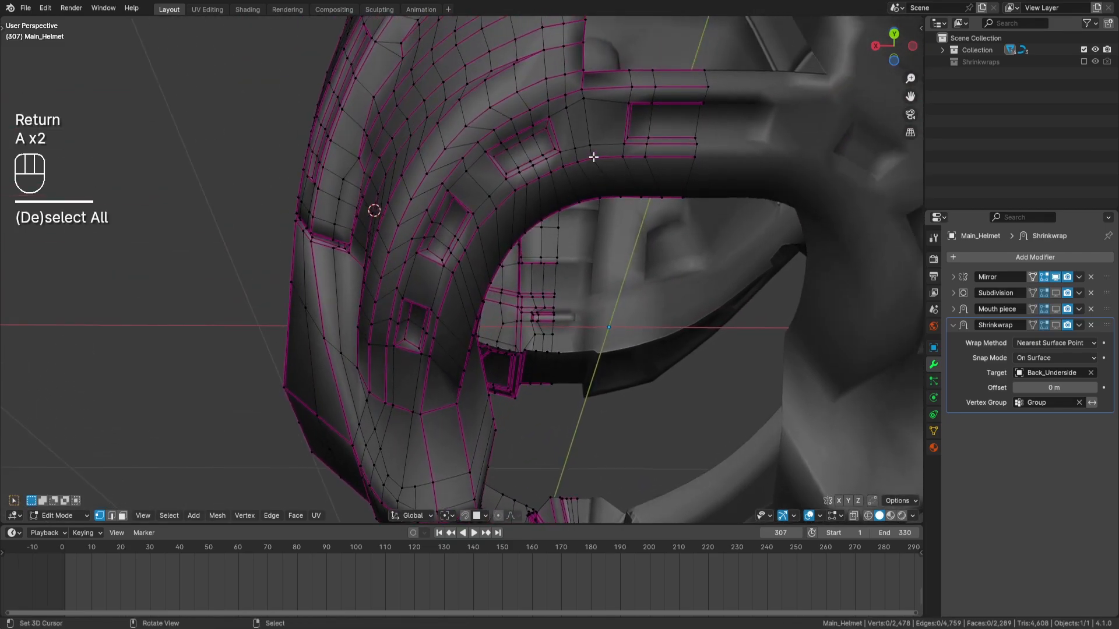
key(ctrl+r)
click(621, 125)
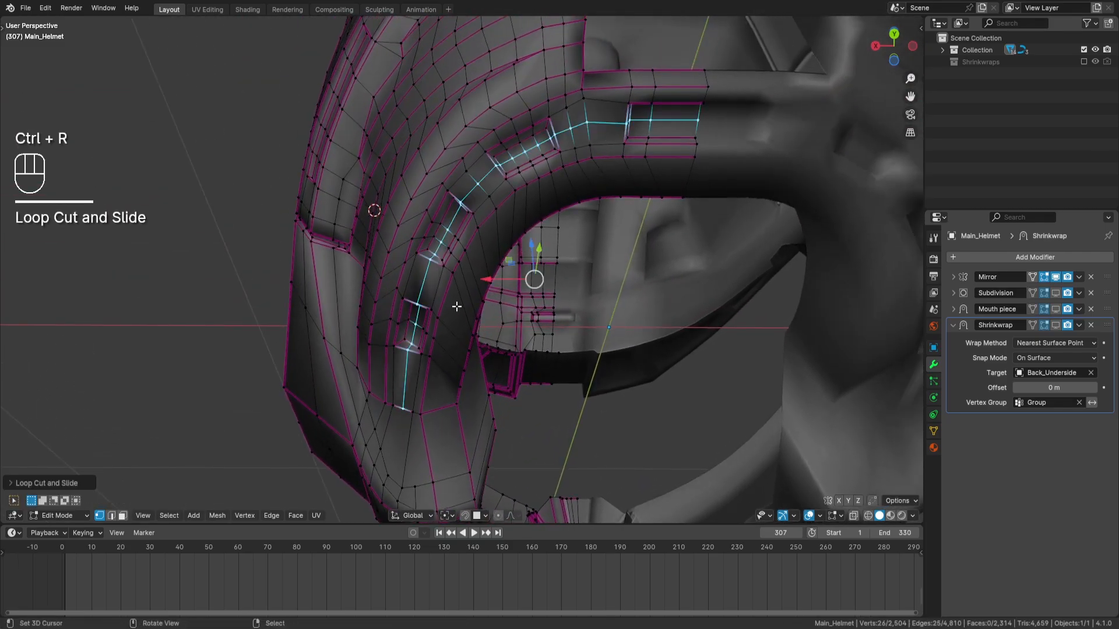
Step: Knife an edge from the slid ledge vertex up to the new loop's end vertex on the notch's lower border
scroll(538, 231, up, 5)
shift+middle_drag(538, 232, 554, 176)
scroll(527, 270, up, 3)
key(a)
key(a)
scroll(513, 325, down, 3)
key(k)
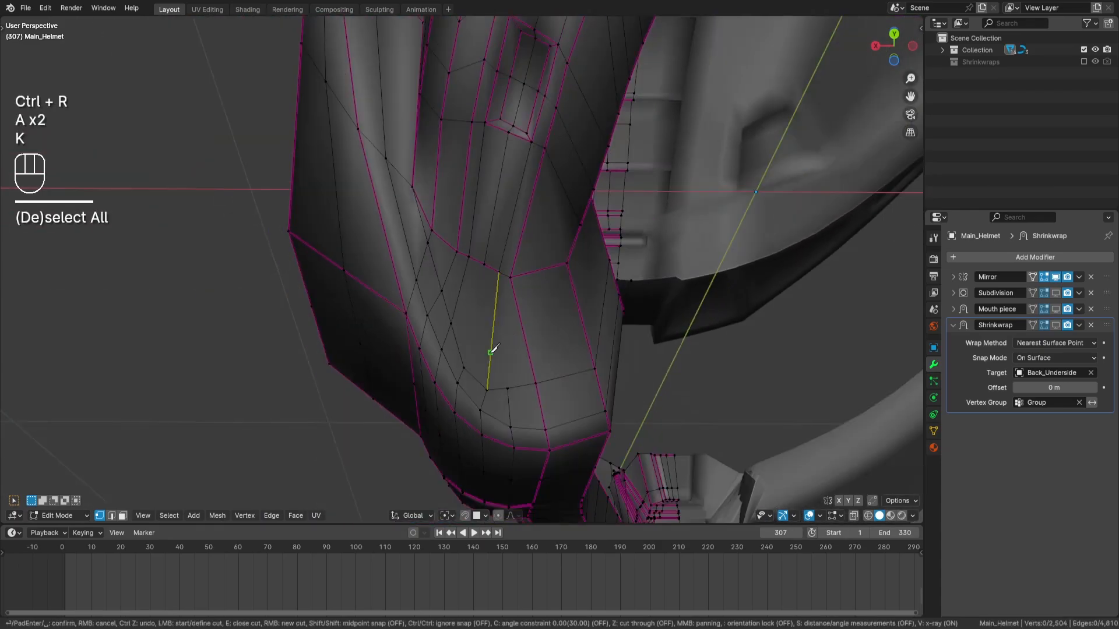
click(484, 264)
key(Return)
shift+middle_drag(544, 352, 530, 326)
scroll(530, 325, up, 2)
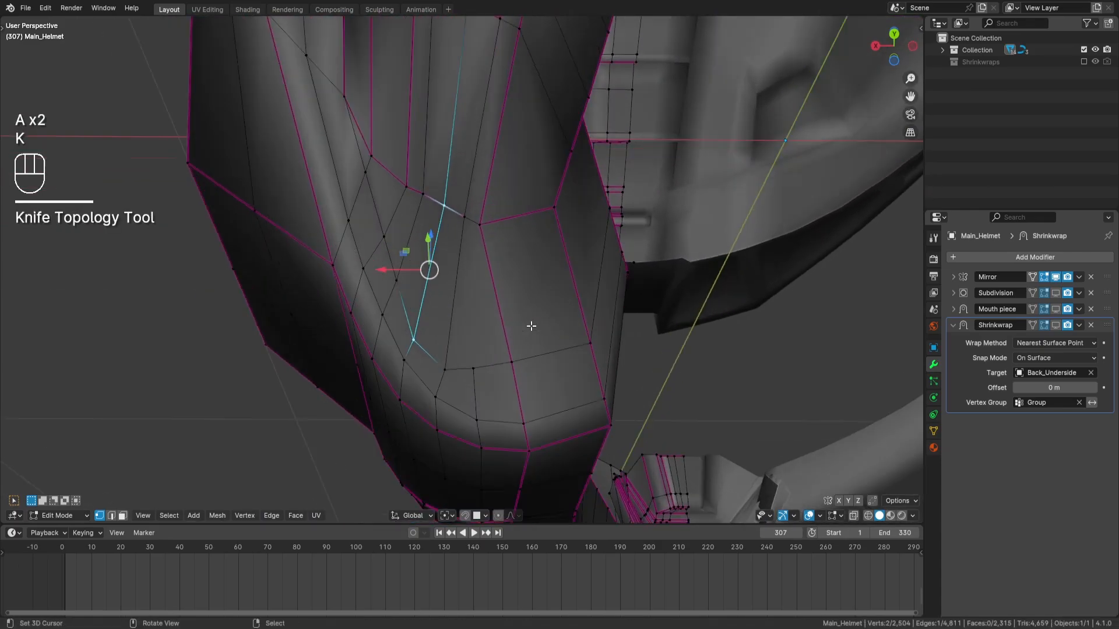
key(a)
key(a)
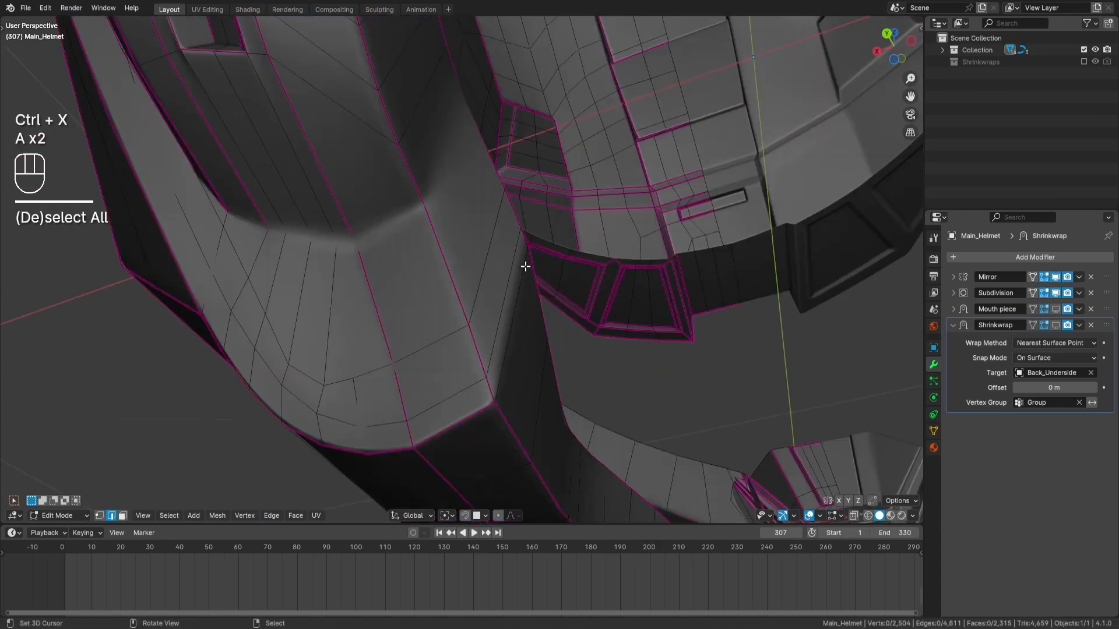
Step: Examine the smoothed ledge in Object Mode, return to Edit Mode and turn off the Subdivision modifier's viewport display
key(Tab)
click(463, 282)
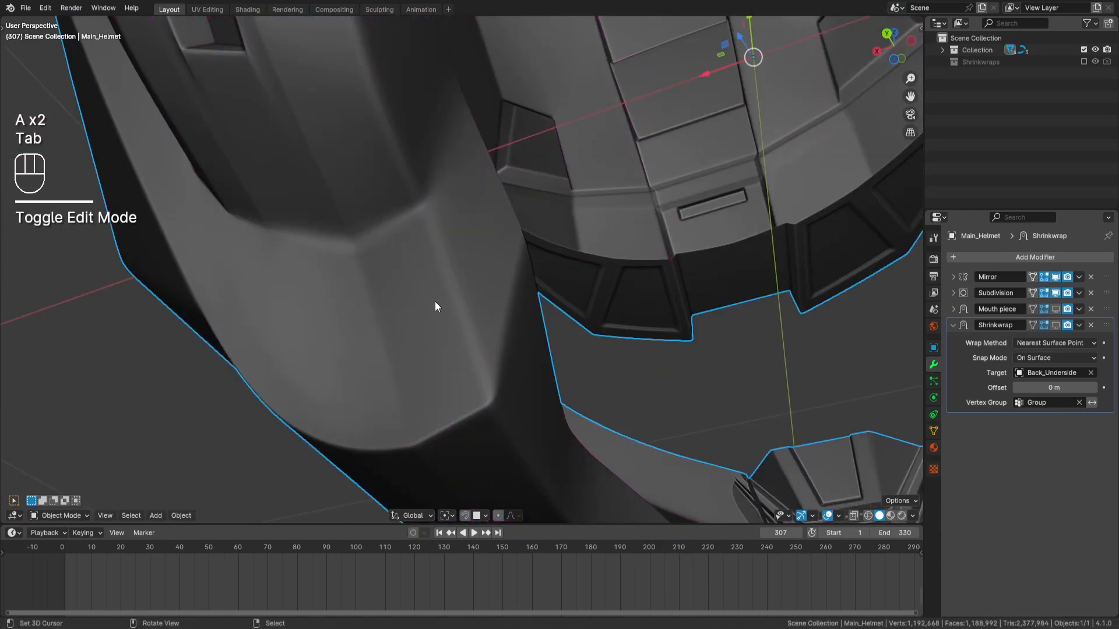
middle_drag(435, 302, 479, 326)
key(Tab)
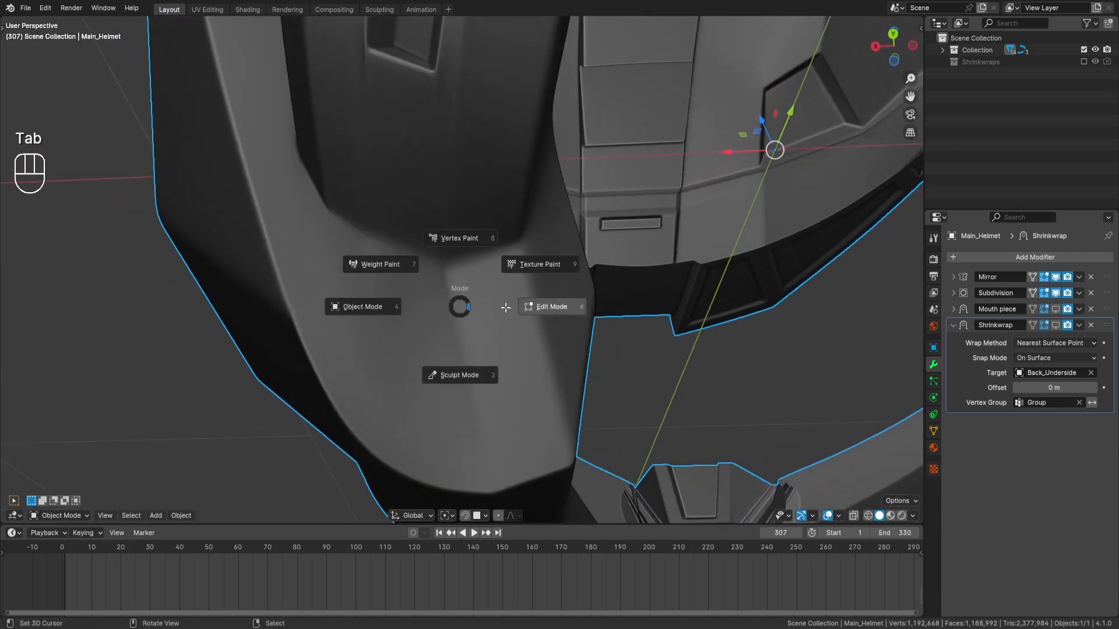
click(545, 305)
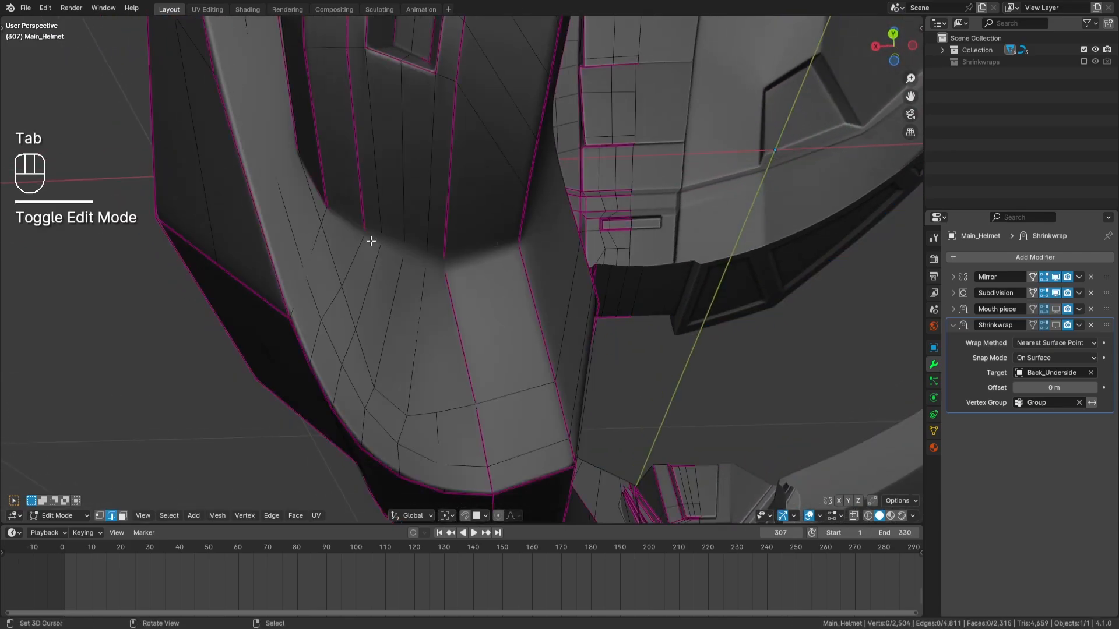
click(1056, 293)
Step: Slide the notch border vertex at the base of the inner groove line slightly up along that line
shift+middle_drag(616, 288, 649, 251)
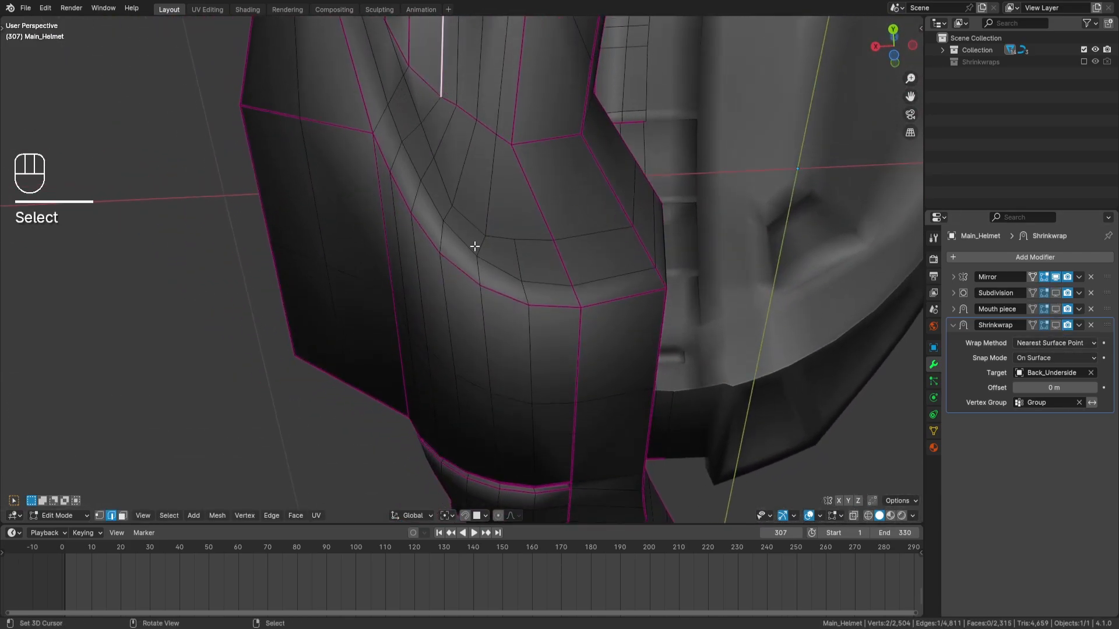
key(KP_Decimal)
middle_drag(487, 263, 535, 354)
click(103, 515)
mouse_move(467, 263)
middle_down()
mouse_move(477, 260)
mouse_move(447, 275)
middle_up()
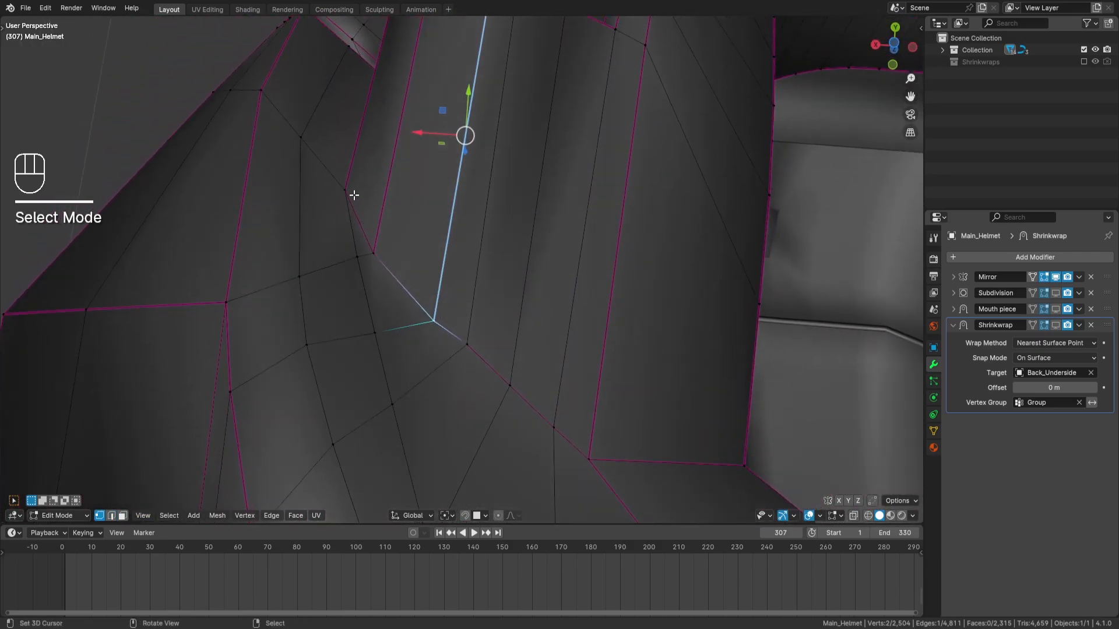
click(436, 321)
key(g)
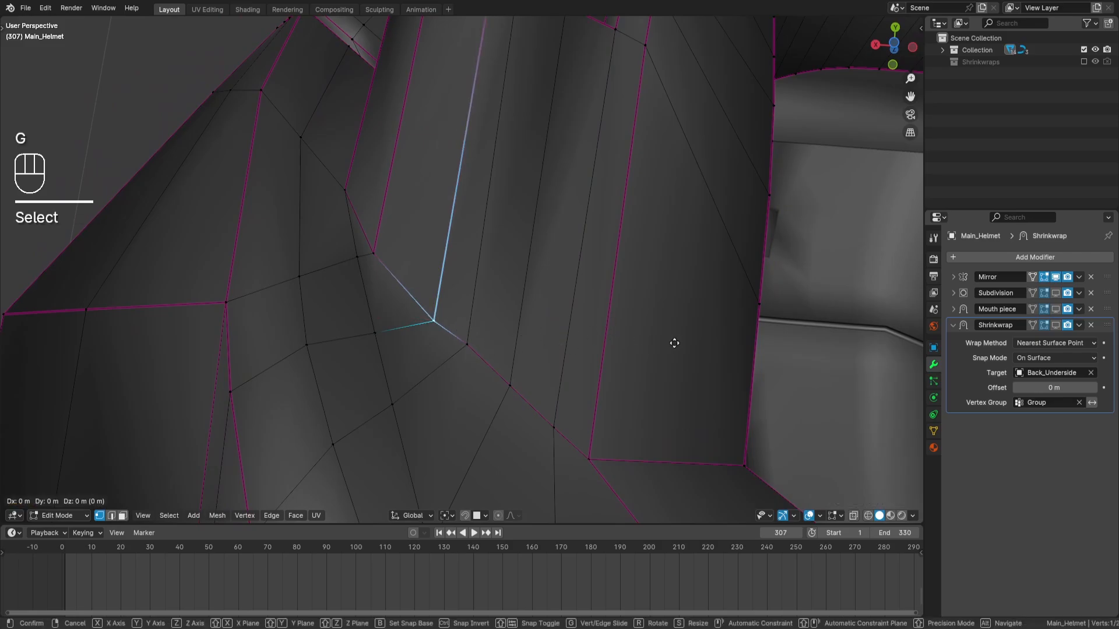
key(g)
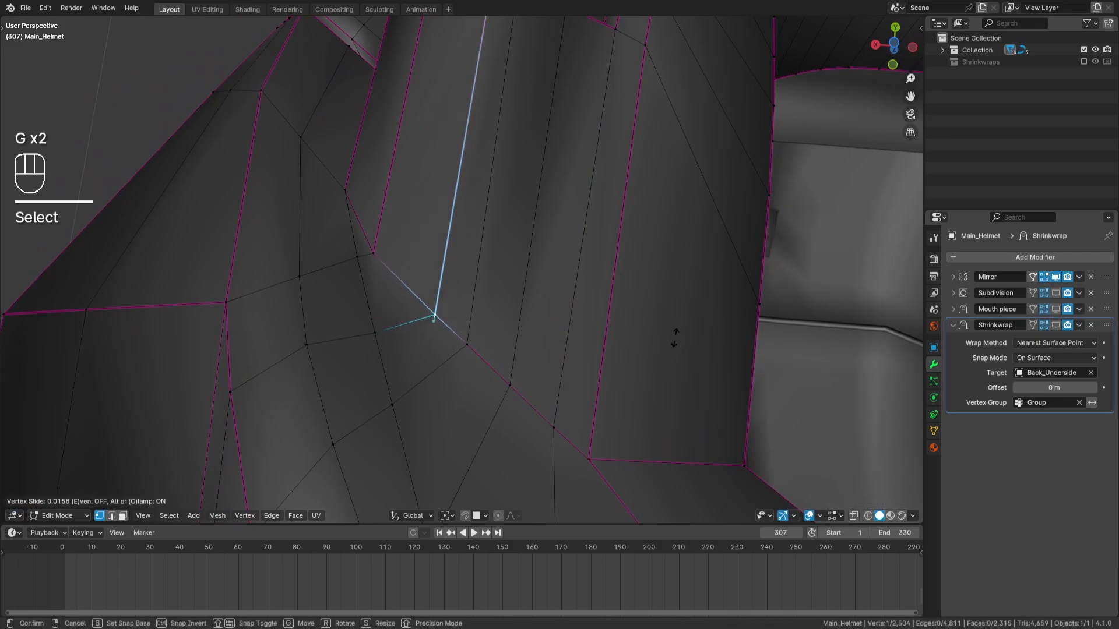
key(Return)
scroll(654, 334, down, 4)
key(a)
key(a)
Step: Hide the viewport overlays, show the Subdivision modifier and examine the smoothed pillar base and ledge
middle_drag(654, 335, 646, 334)
middle_drag(701, 399, 665, 427)
scroll(665, 427, down, 1)
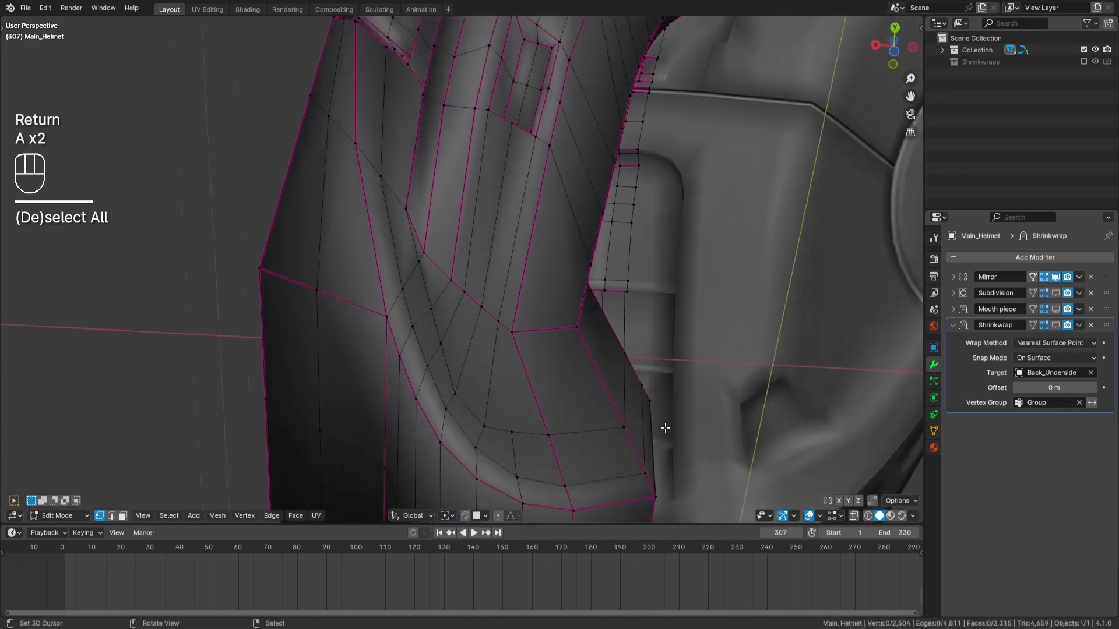
scroll(665, 428, down, 1)
middle_drag(780, 367, 769, 372)
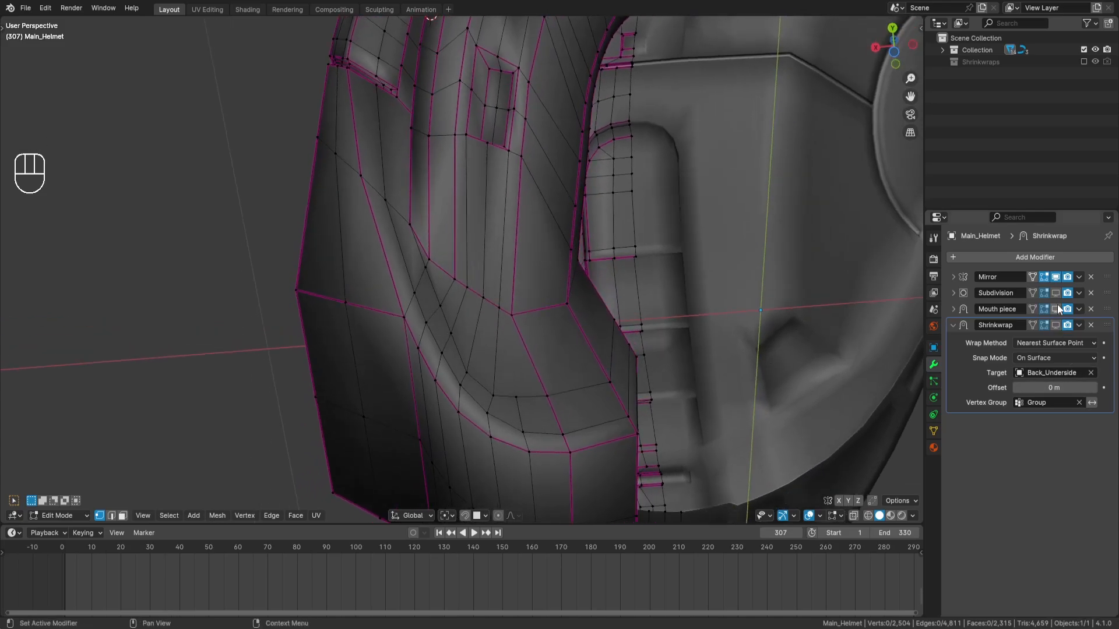
click(808, 516)
middle_drag(717, 405, 626, 414)
scroll(562, 350, down, 4)
key(a)
key(a)
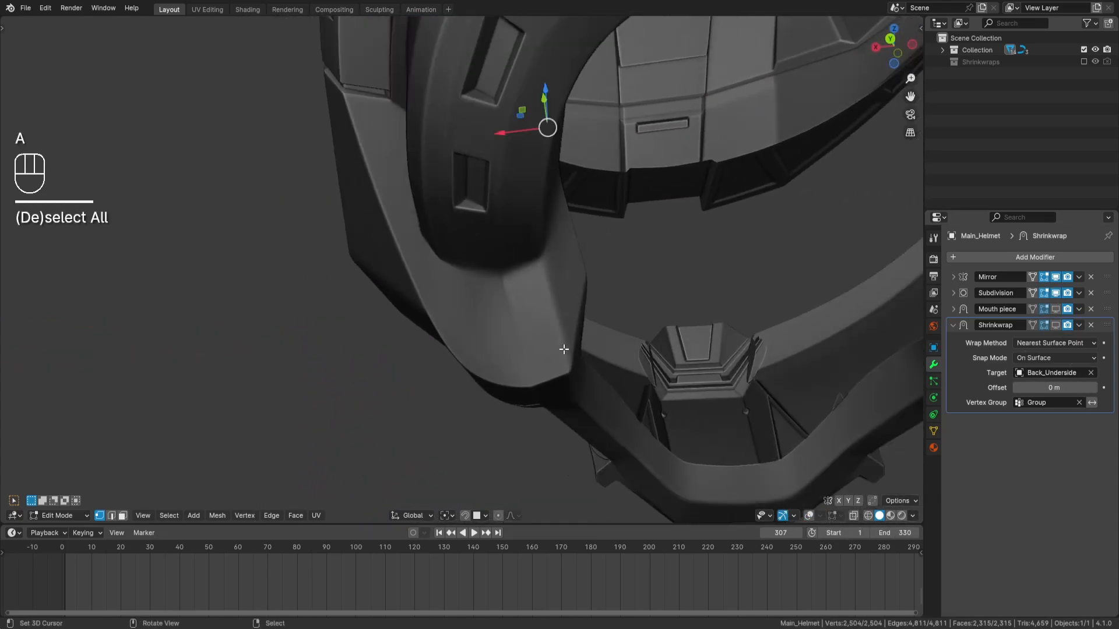
mouse_move(560, 329)
middle_down()
mouse_move(607, 324)
mouse_move(570, 317)
middle_up()
scroll(570, 317, up, 3)
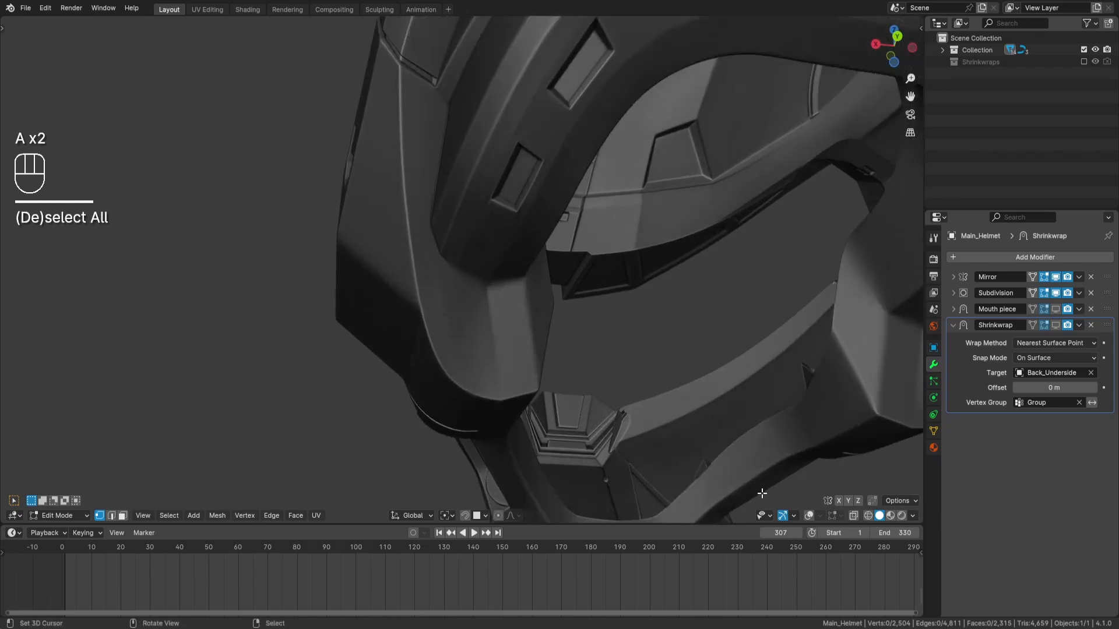
Step: Restore the viewport overlays and turn off the Subdivision modifier's viewport display to return to the ledge's base mesh
click(810, 515)
middle_drag(810, 516, 618, 350)
scroll(600, 332, up, 2)
click(1058, 296)
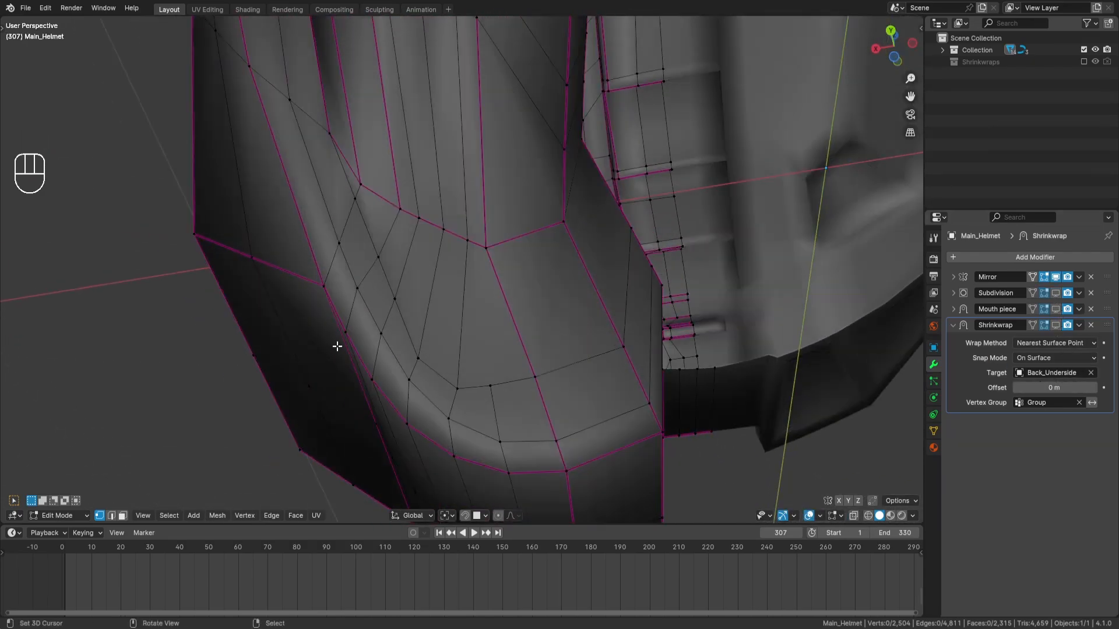
Step: Select the cross edge rows running from the pillar notch border down over the lower ledge, then apply Space and Relax to even them out
click(111, 515)
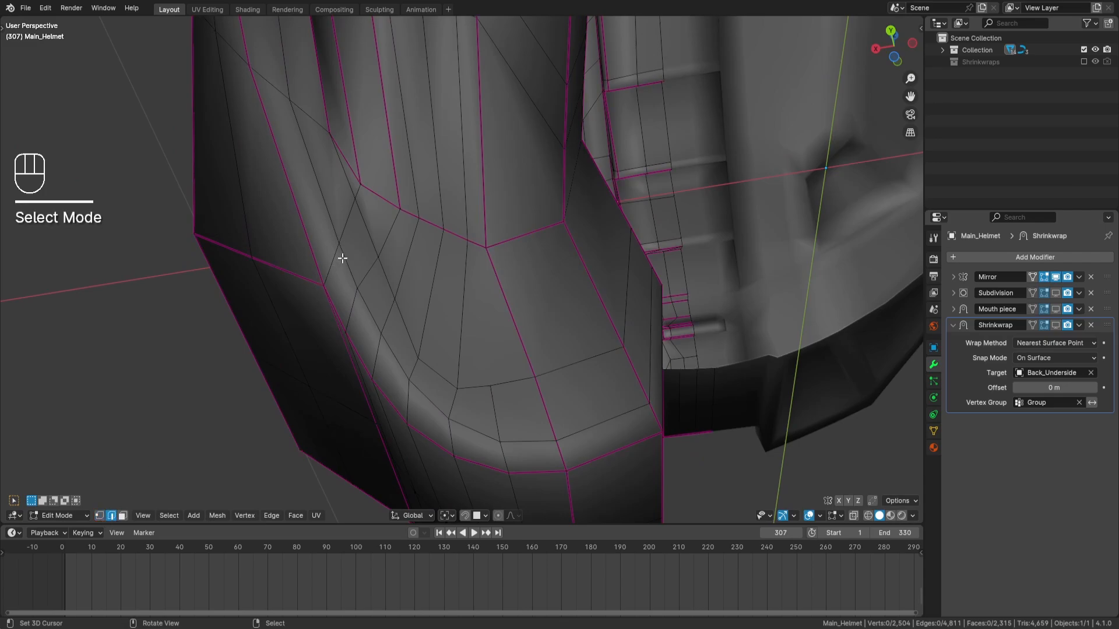
middle_drag(372, 223, 352, 218)
shift+click(353, 215)
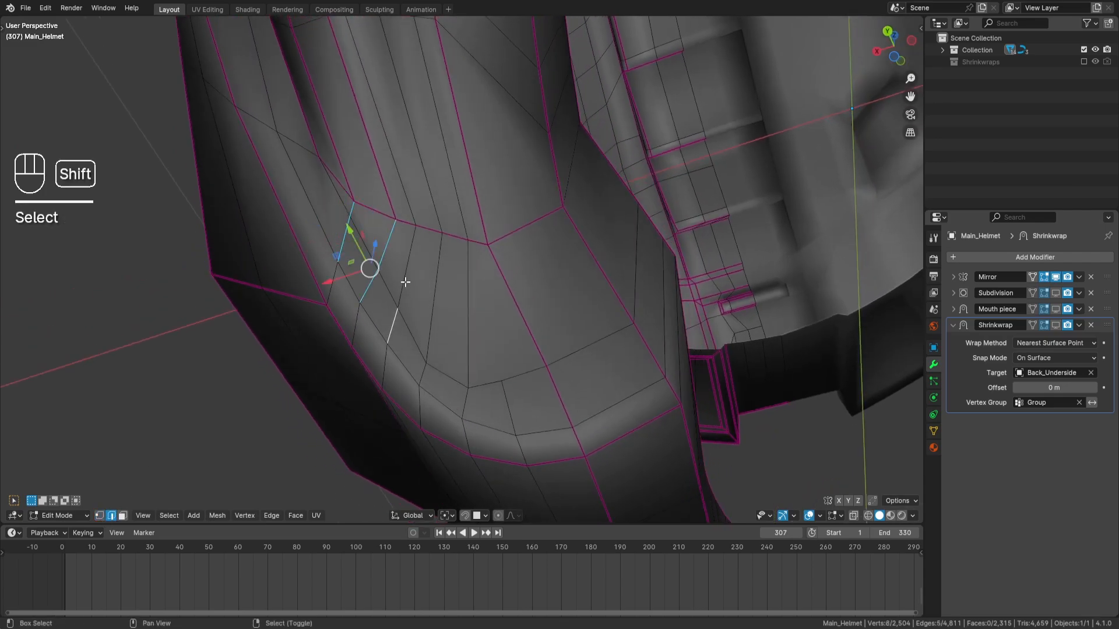
shift+click(438, 349)
shift+click(466, 333)
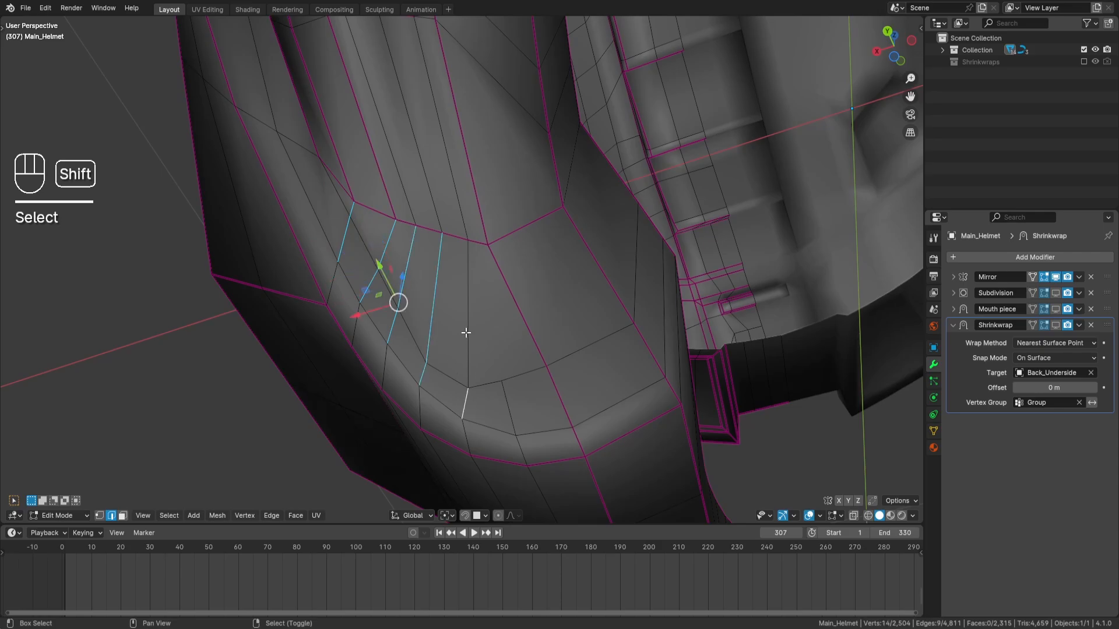
key(q)
click(680, 308)
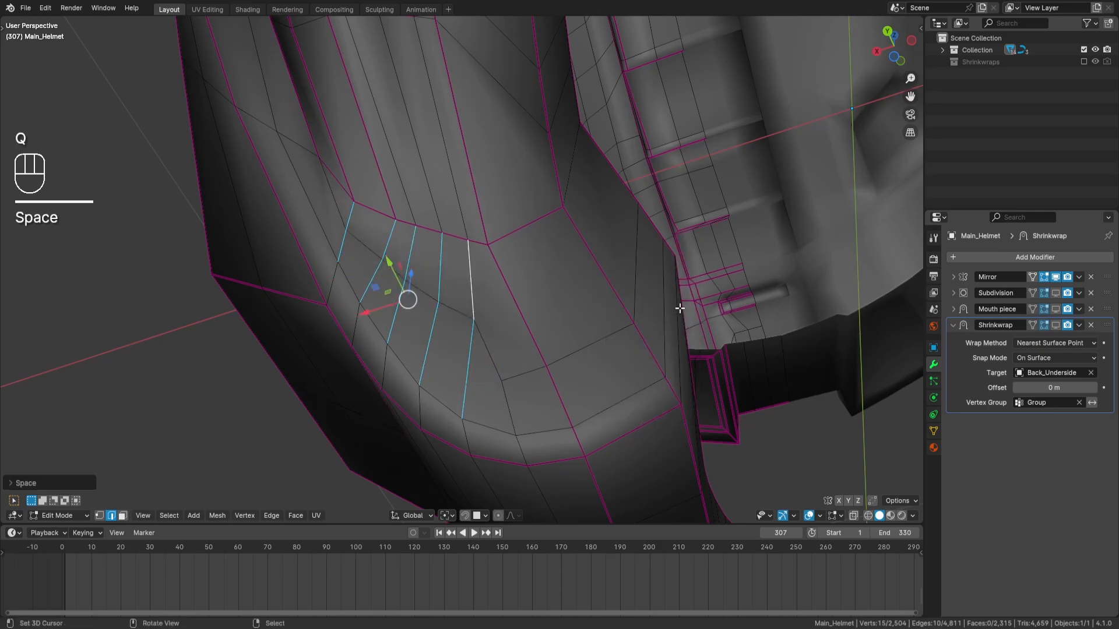
key(q)
click(621, 320)
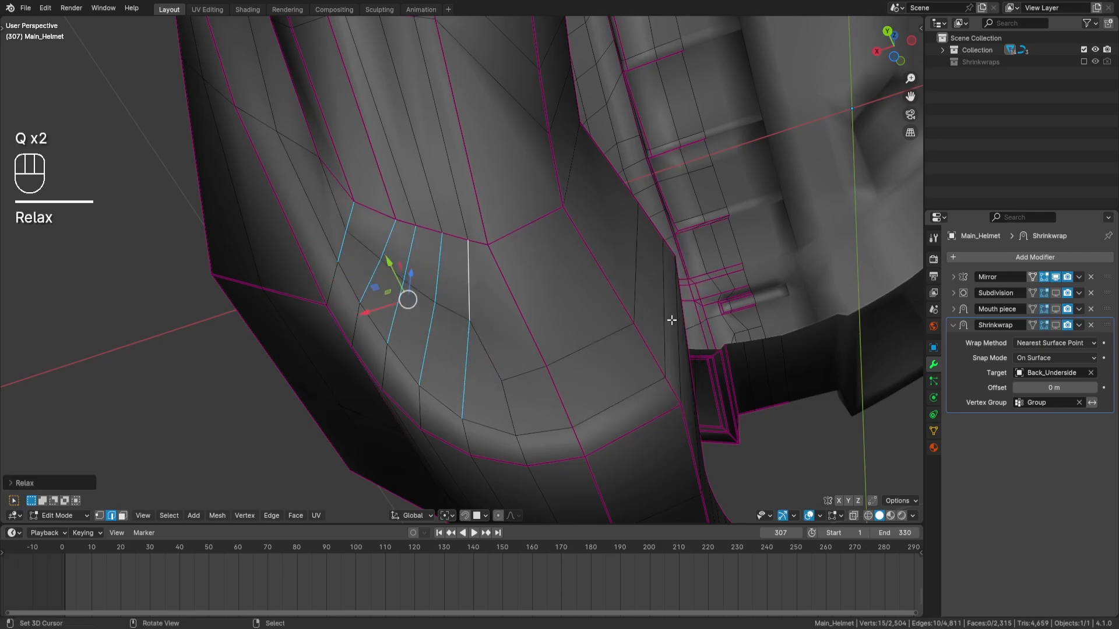
key(a)
key(a)
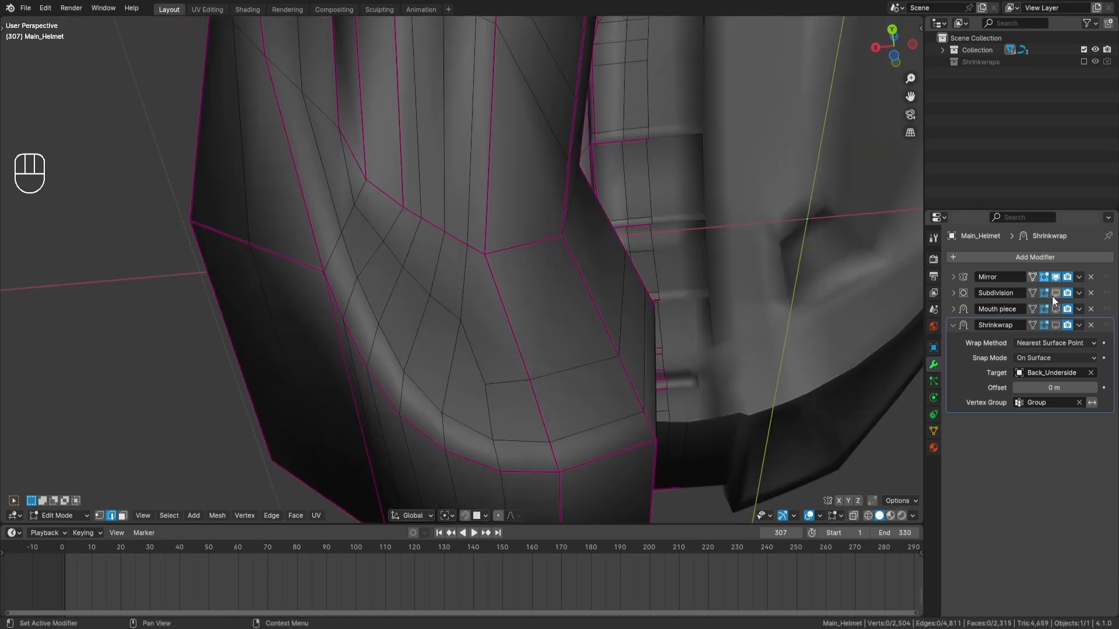
Step: Show the Subdivision and Shrinkwrap modifiers in the viewport without overlays and examine the smoothed ledge below the pillar for shading artifacts
click(1055, 293)
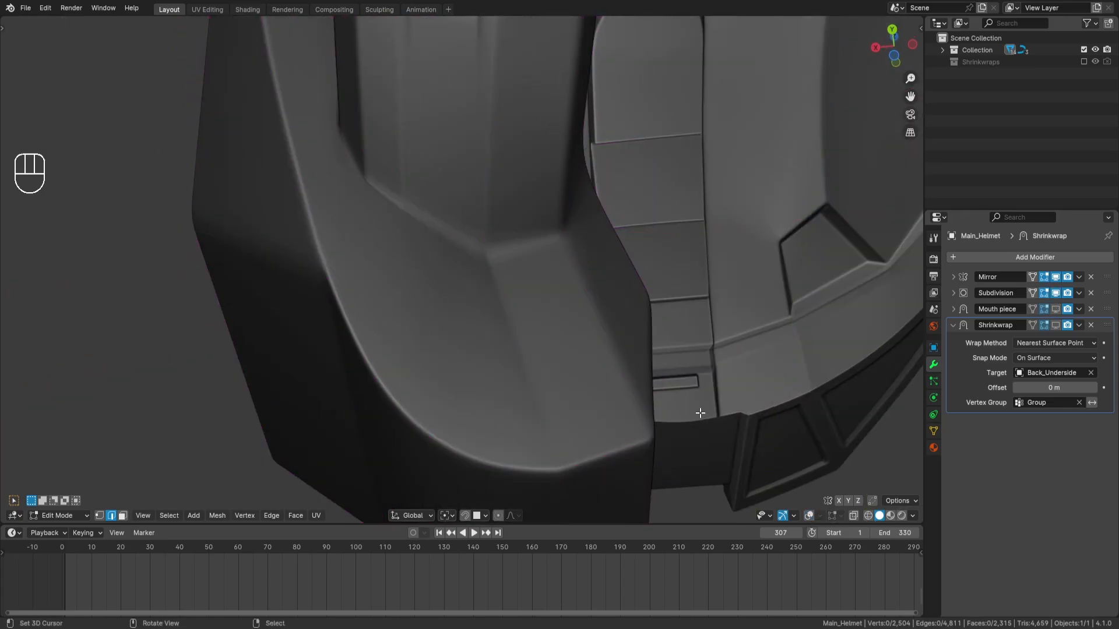
middle_drag(699, 412, 525, 308)
scroll(525, 307, up, 5)
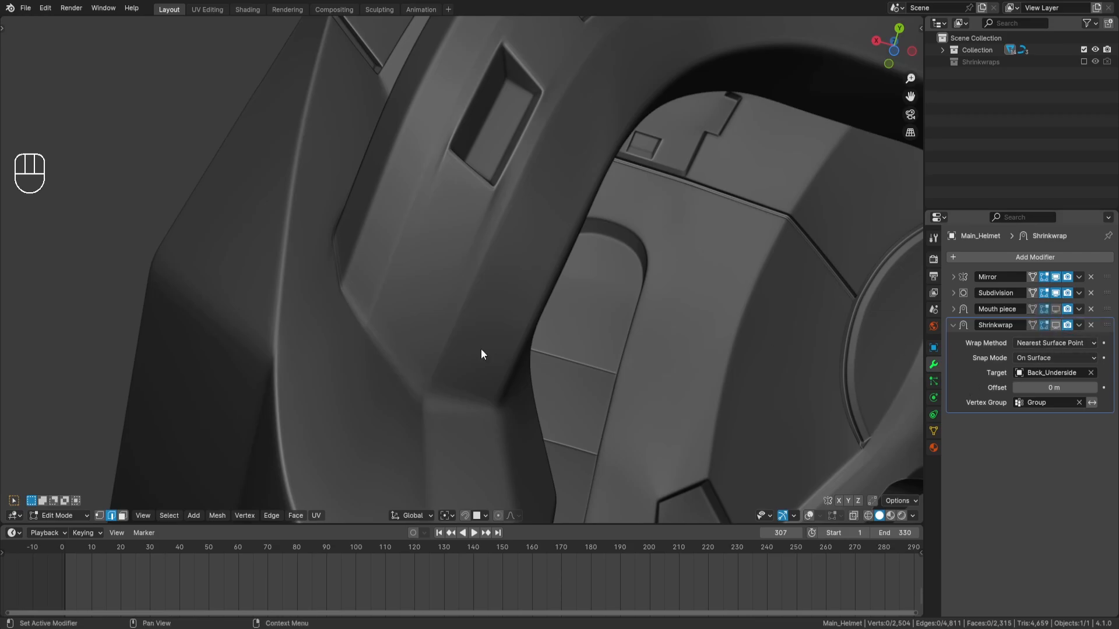
middle_drag(480, 354, 575, 338)
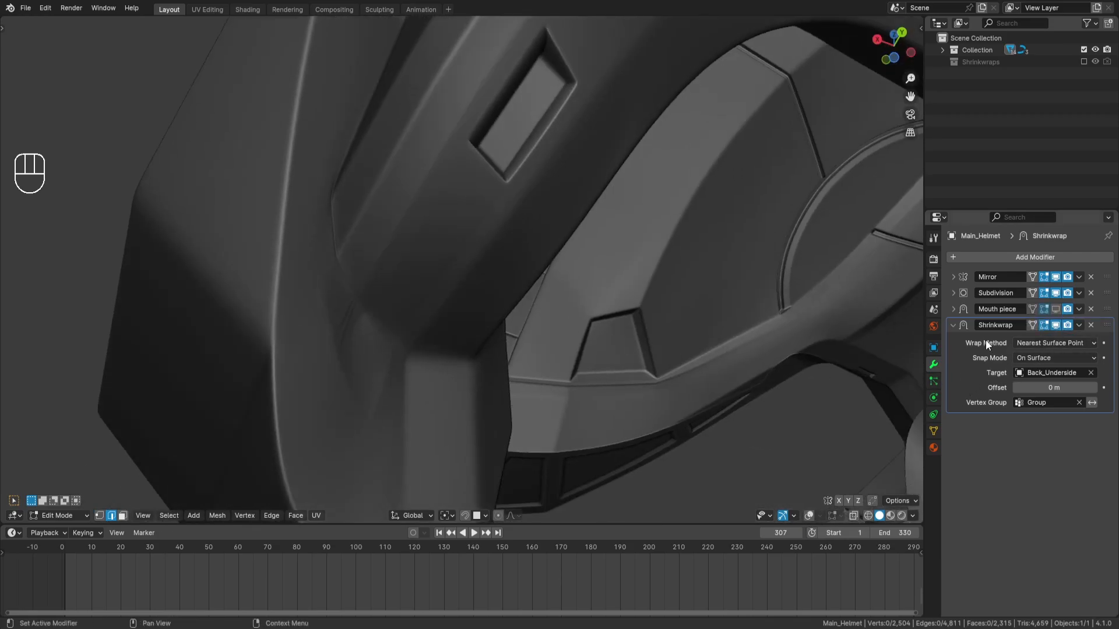
click(953, 325)
middle_drag(490, 374, 496, 394)
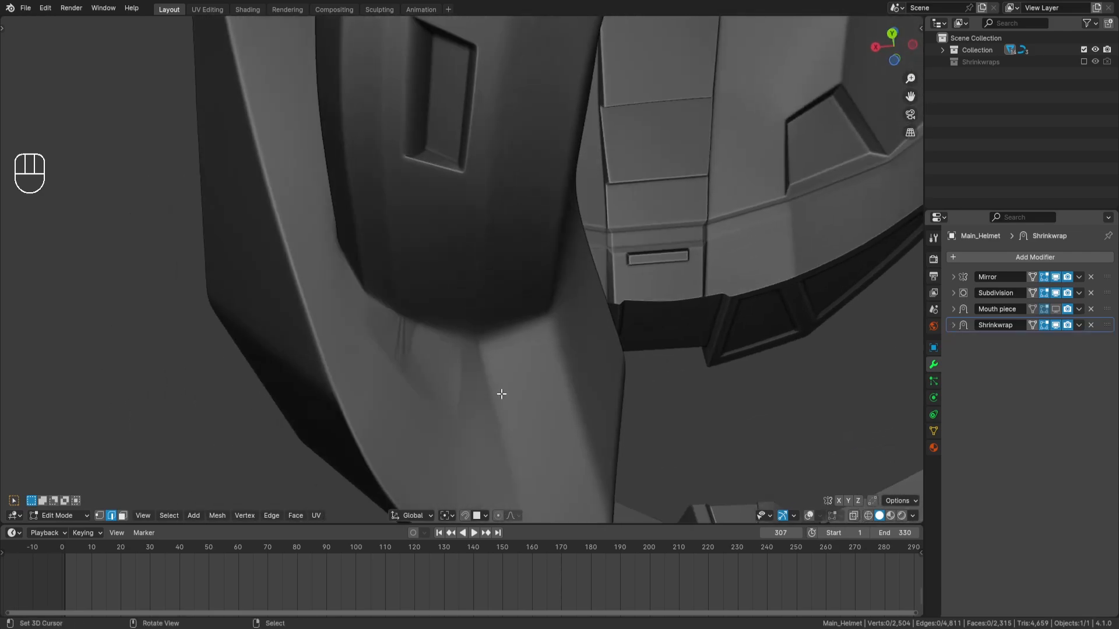
middle_drag(479, 125, 544, 135)
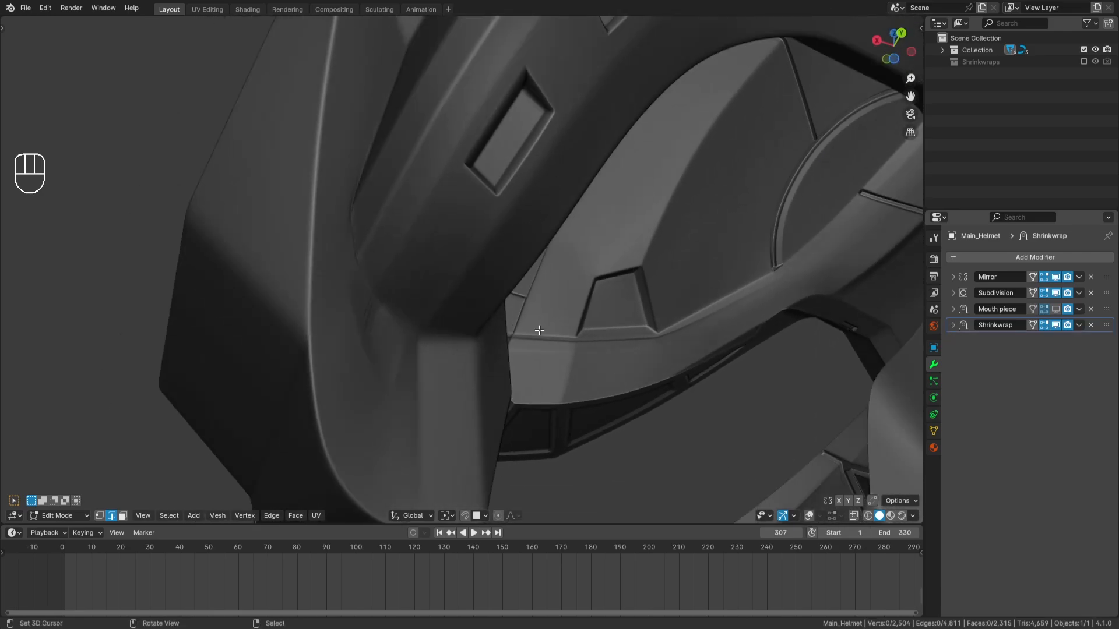
middle_drag(539, 330, 492, 305)
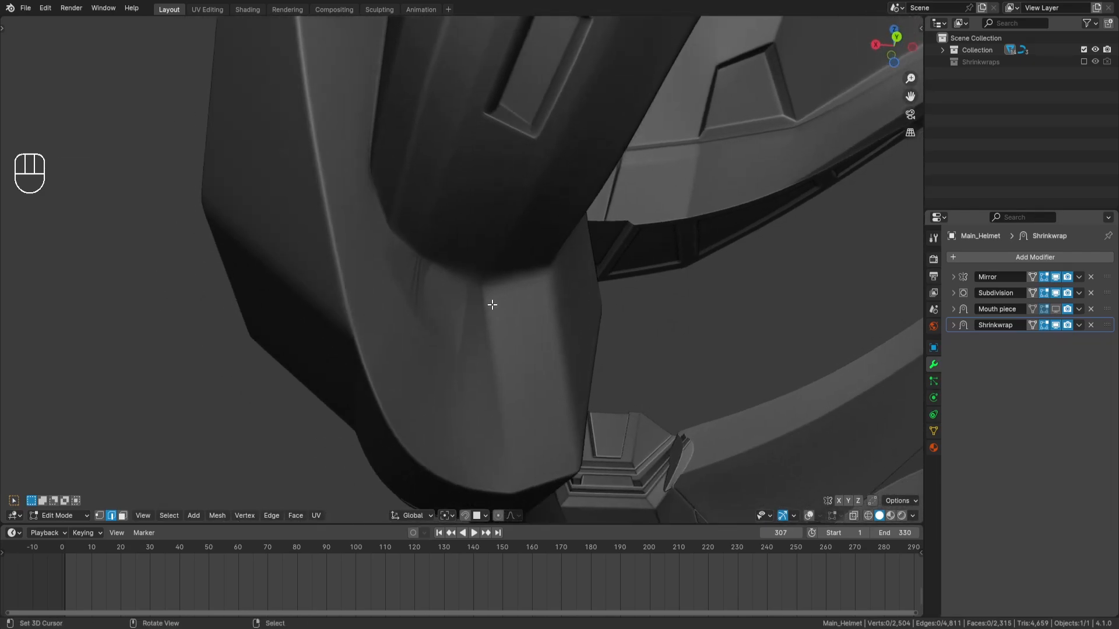
scroll(492, 304, up, 2)
Step: Restore the overlays, select the faces of the lower ledge below the pillar notch and remove them from the vertex group Group
click(809, 515)
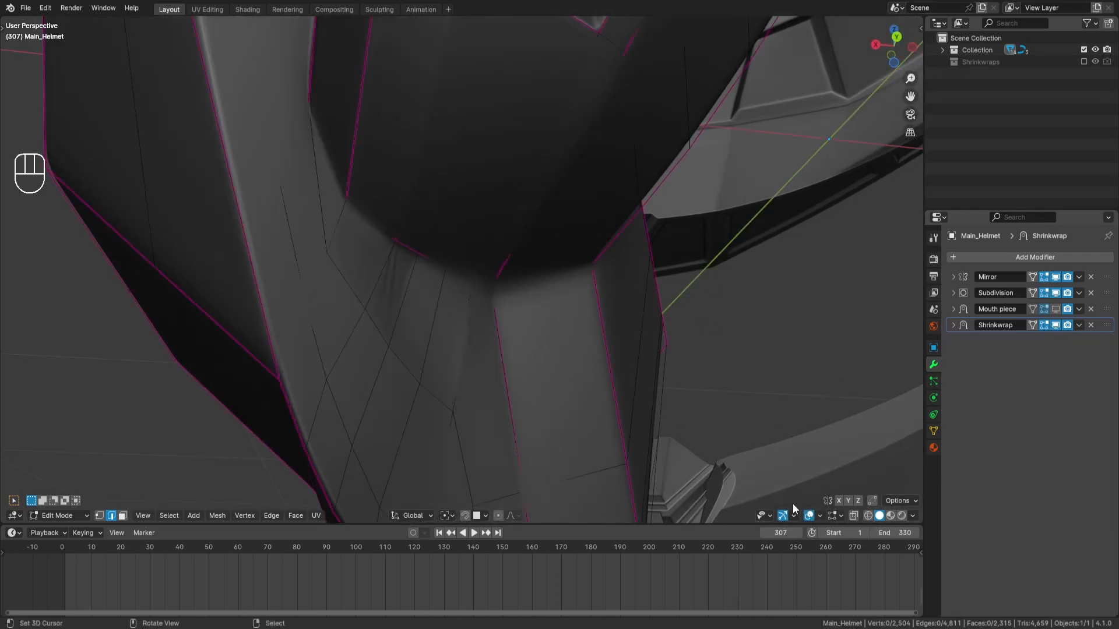
click(122, 516)
key(c)
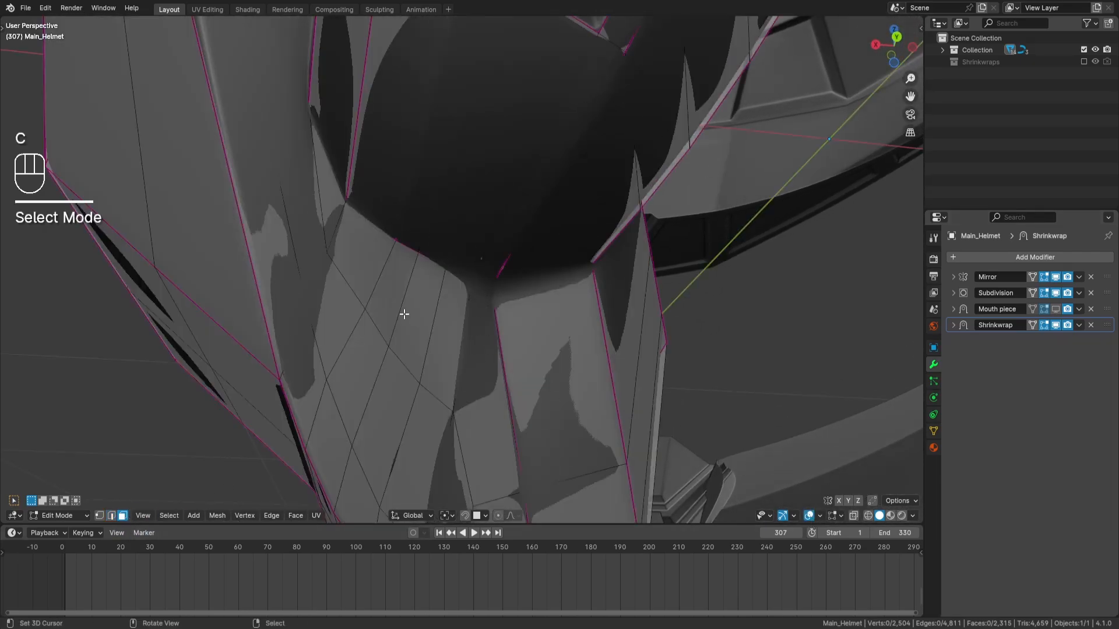
middle_drag(423, 307, 404, 312)
key(c)
mouse_move(404, 312)
mouse_down()
mouse_move(405, 325)
mouse_move(526, 352)
mouse_move(562, 460)
mouse_up()
right_click(562, 461)
scroll(572, 415, down, 2)
shift+middle_drag(572, 414, 572, 382)
key(c)
mouse_move(450, 338)
mouse_down()
mouse_move(437, 352)
mouse_move(543, 422)
mouse_move(559, 330)
mouse_up()
right_click(557, 325)
middle_drag(556, 324, 565, 305)
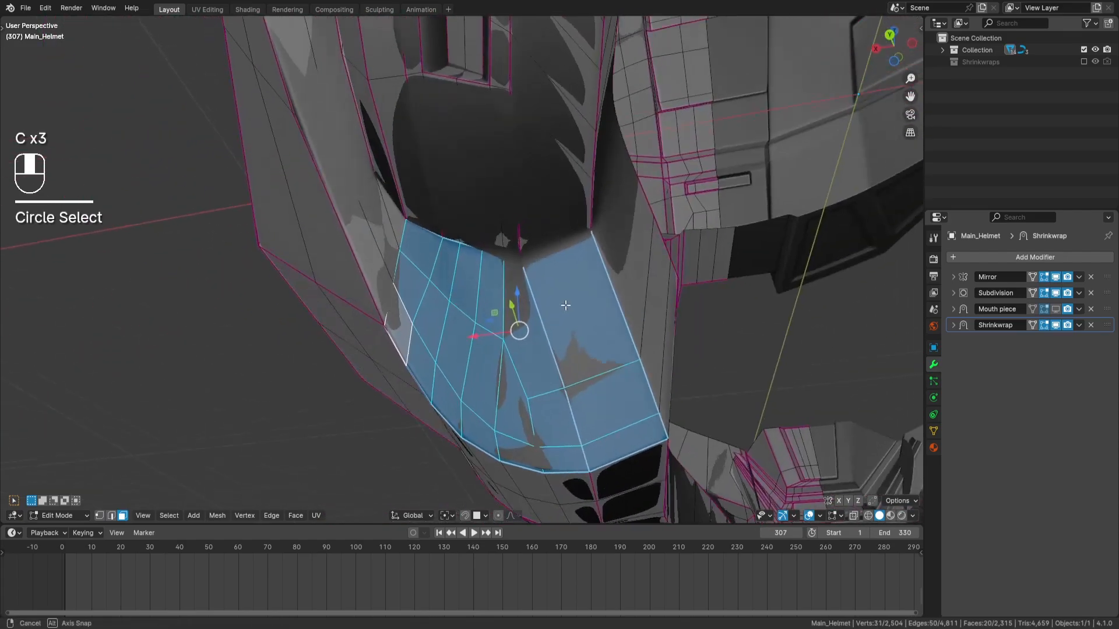
click(933, 431)
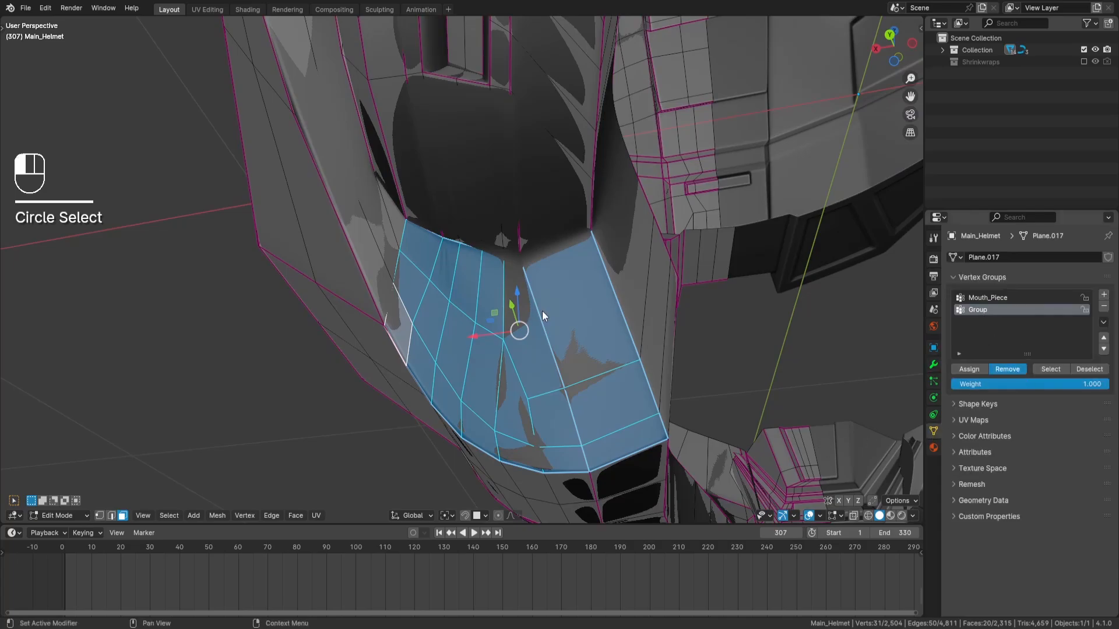
middle_drag(554, 309, 645, 298)
key(a)
key(a)
Step: Leave Edit Mode and examine the smoothed helmet from the front and around the side lights
key(Tab)
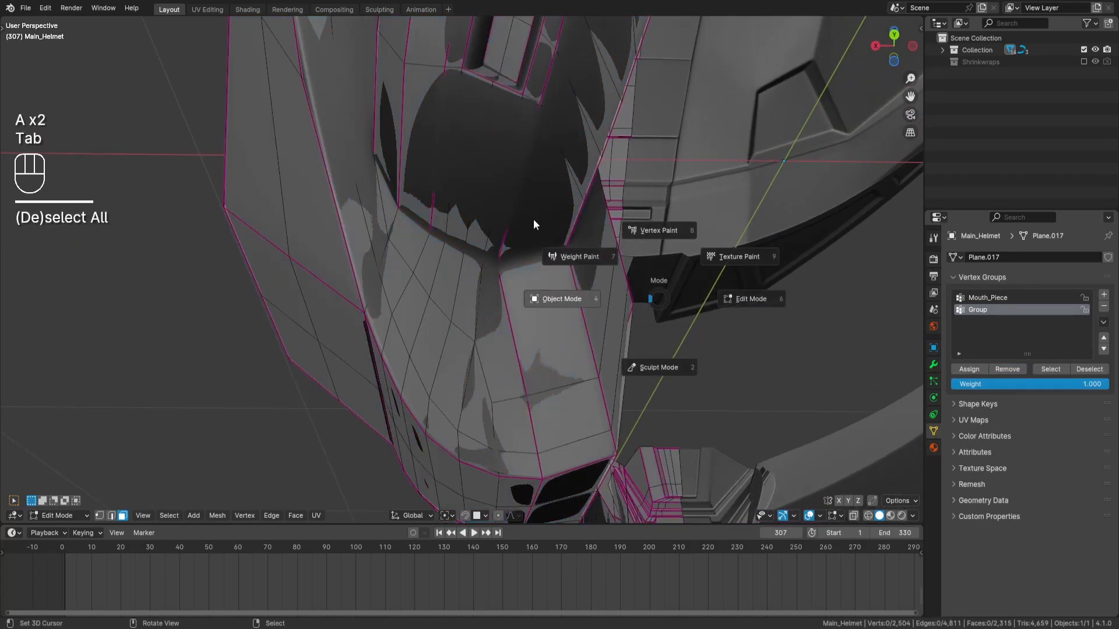
middle_drag(533, 219, 450, 229)
key(a)
key(a)
scroll(553, 195, down, 2)
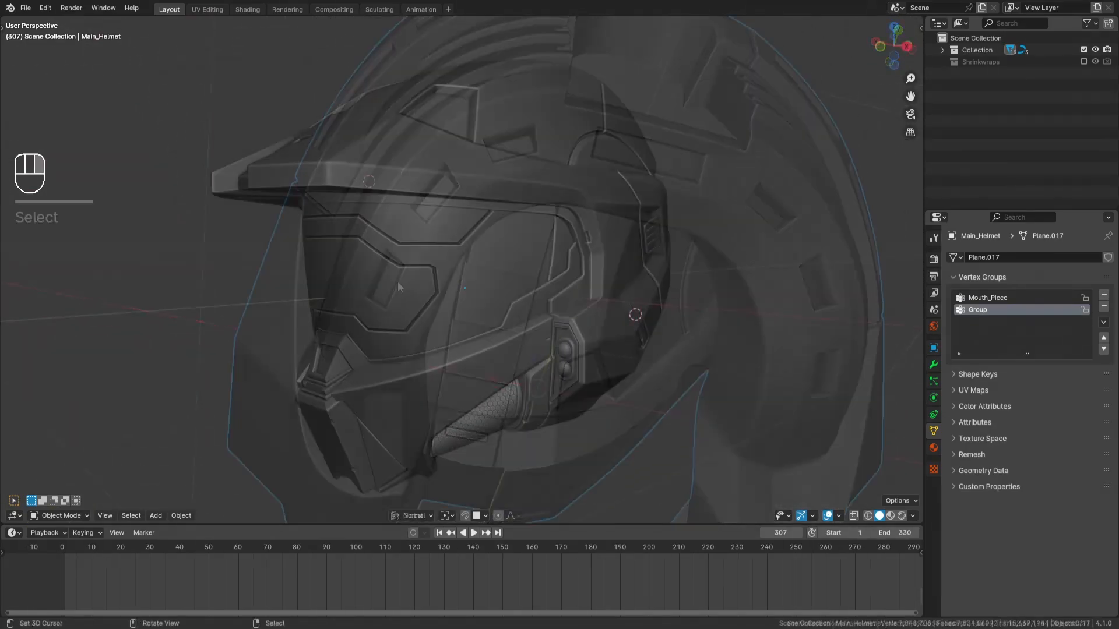
scroll(397, 281, up, 1)
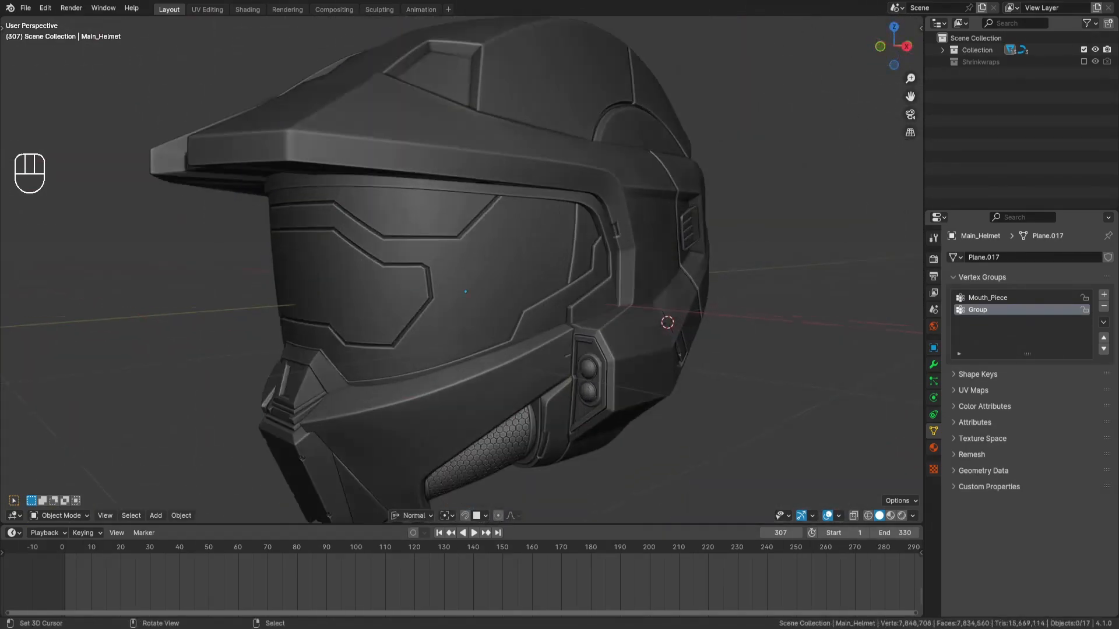
scroll(462, 291, up, 1)
middle_drag(618, 373, 624, 389)
shift+middle_drag(624, 389, 583, 355)
scroll(477, 333, up, 3)
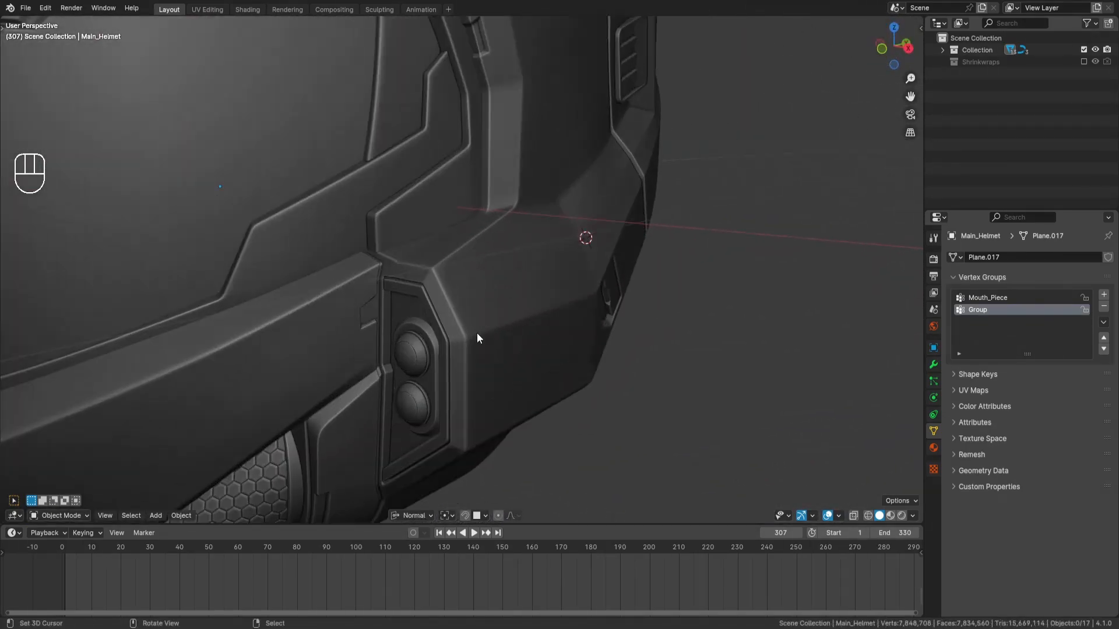
Step: In Edit Mode, set an edge crease of 0.5 on the short edges at the upper corner of the panel between the hexagonal mesh and side lights
click(479, 355)
scroll(582, 333, up, 1)
key(Tab)
middle_drag(380, 360, 472, 356)
click(113, 516)
click(444, 328)
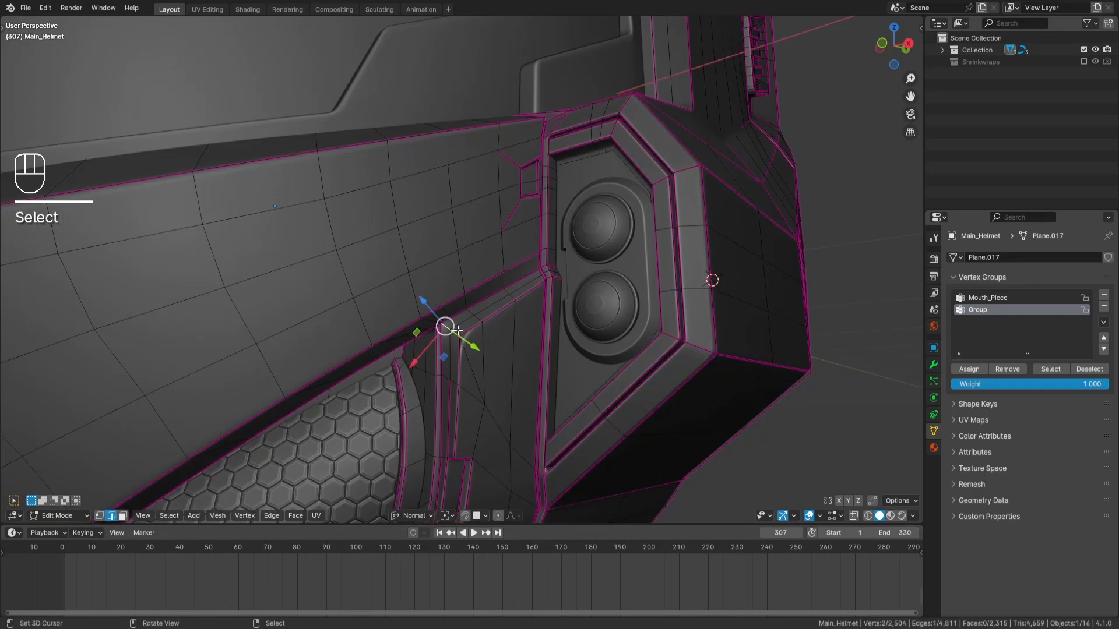
ctrl+click(457, 333)
key(ctrl+z)
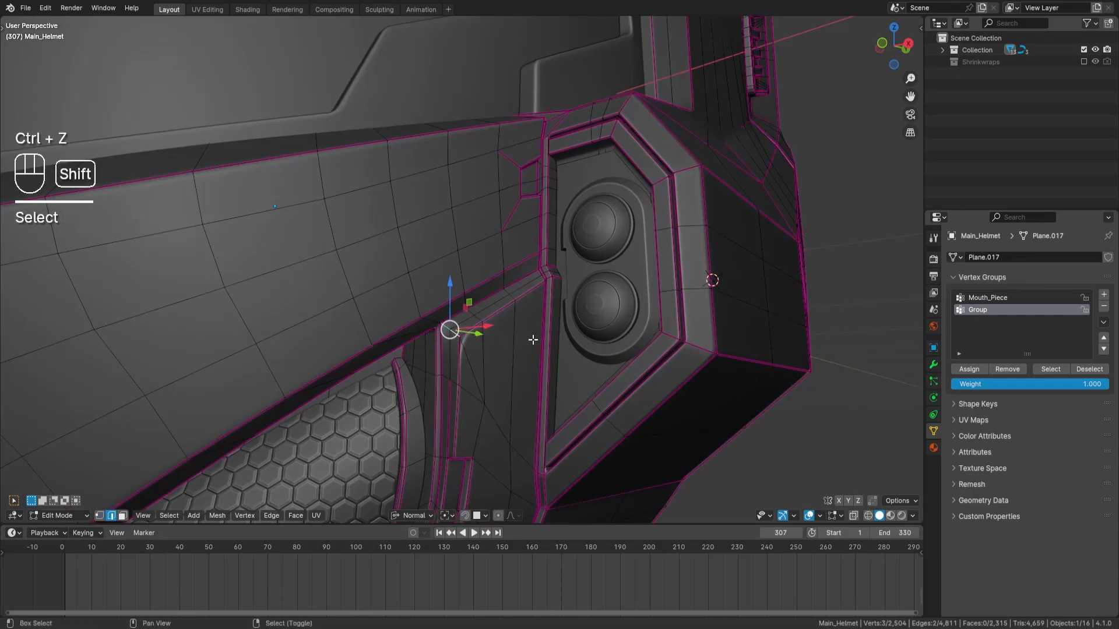
key(shift+e)
key(KP_5)
key(Return)
key(a)
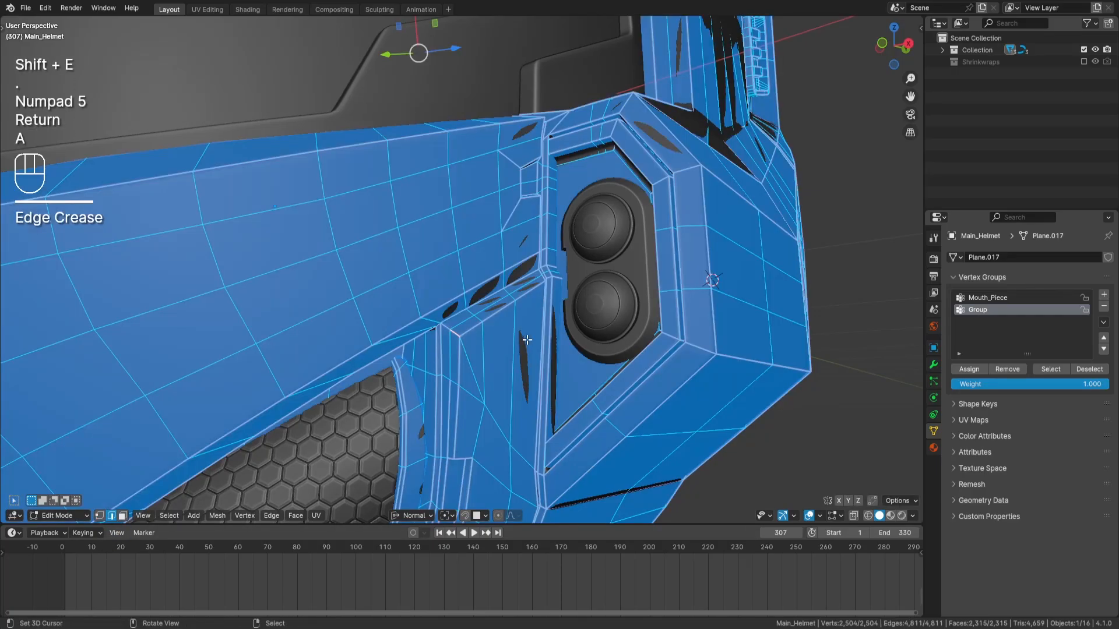
key(a)
Step: Examine the helmet's underside in Object Mode and check the separate wavy surface, Main_Helmet.002, filling its opening
middle_drag(529, 348, 559, 407)
middle_drag(618, 357, 596, 258)
scroll(584, 276, up, 1)
scroll(596, 257, up, 2)
key(Tab)
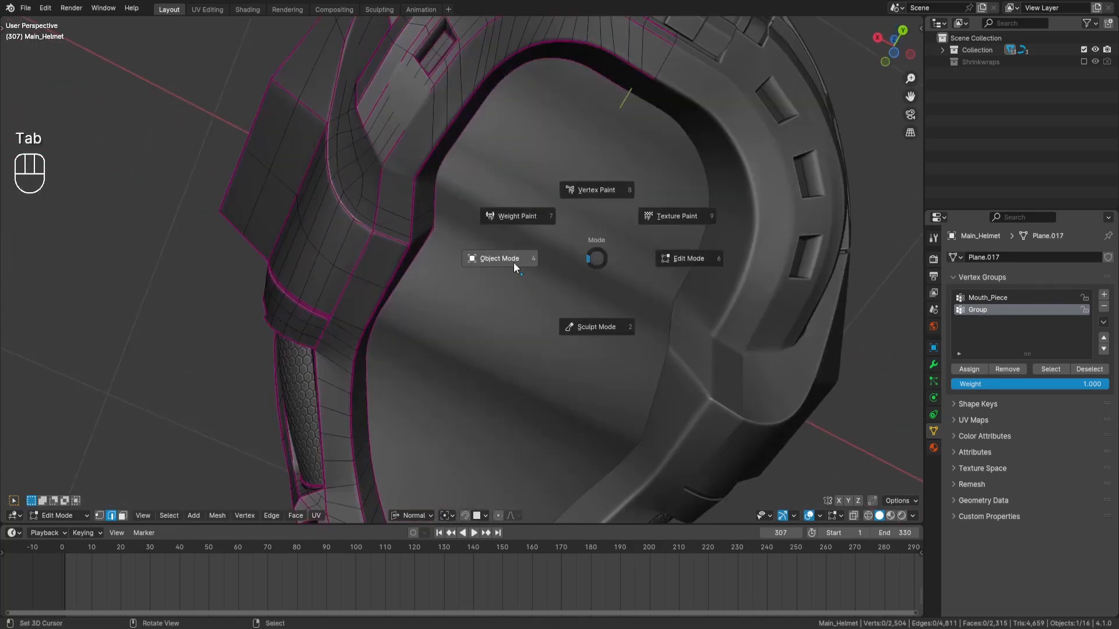
key(Tab)
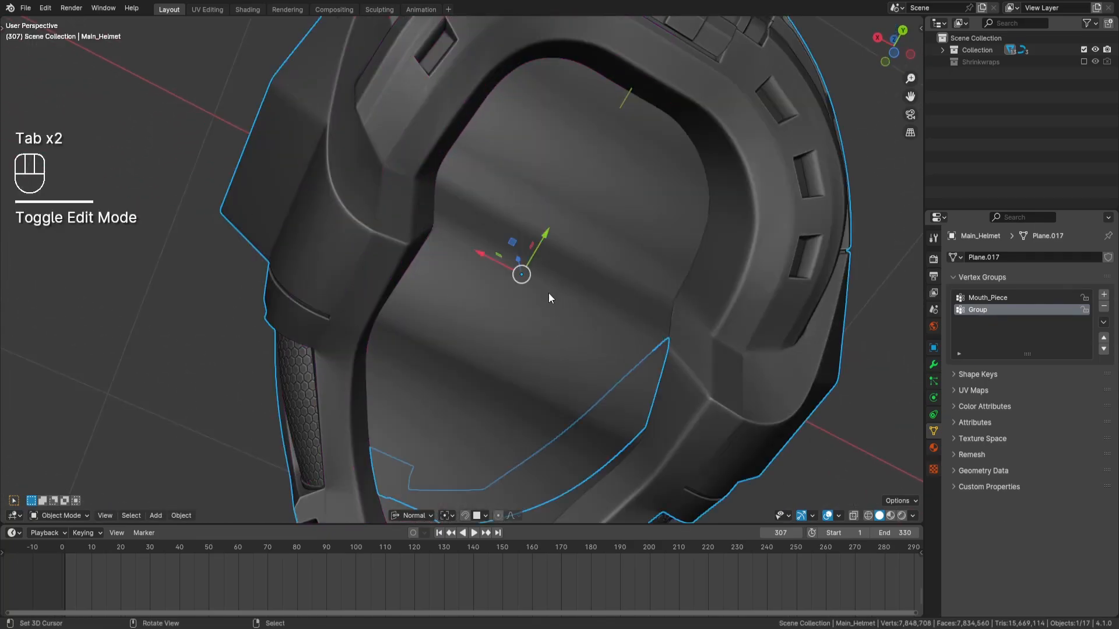
click(548, 293)
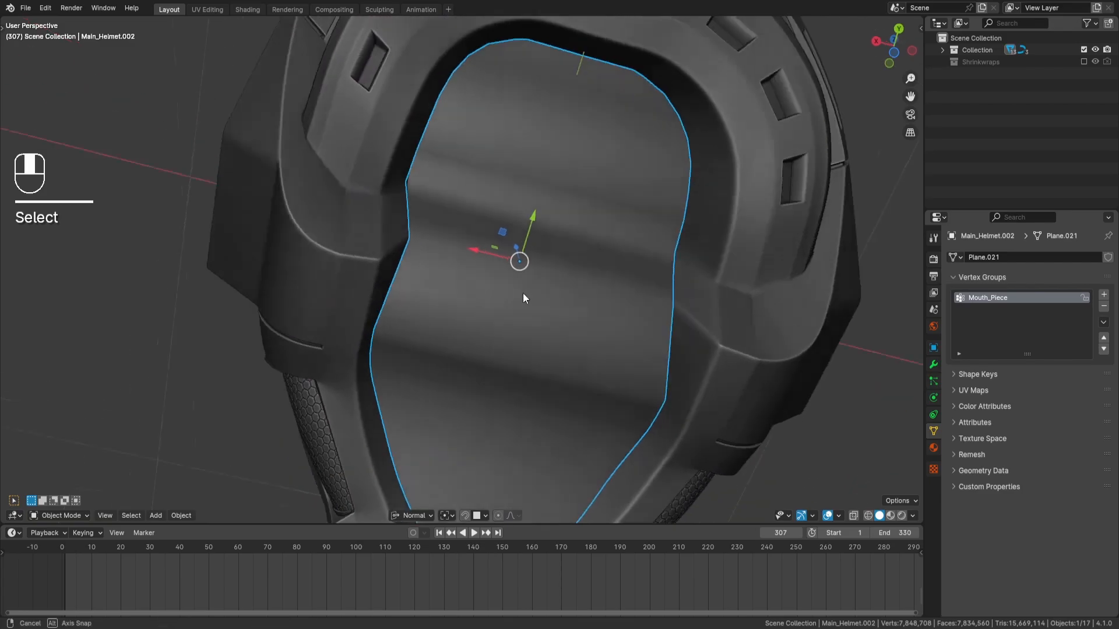
key(Tab)
middle_drag(475, 304, 545, 240)
key(Tab)
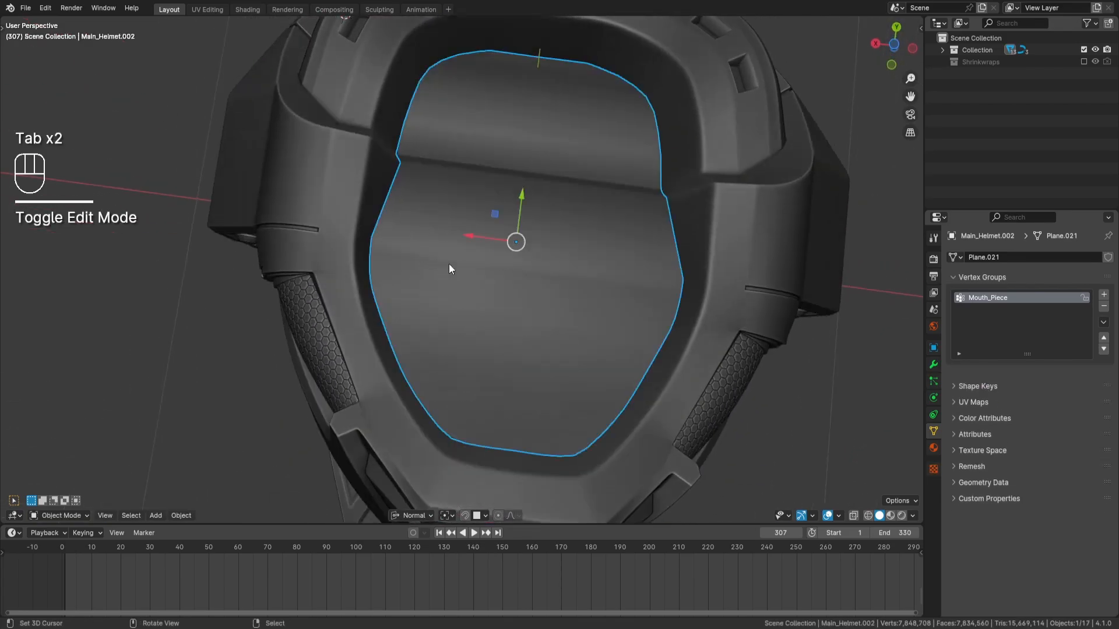
Step: Join the wavy underside surface Main_Helmet.002 into Main_Helmet and enter Edit Mode on the combined mesh
middle_drag(448, 264, 435, 291)
shift+right_click(383, 277)
key(ctrl+n)
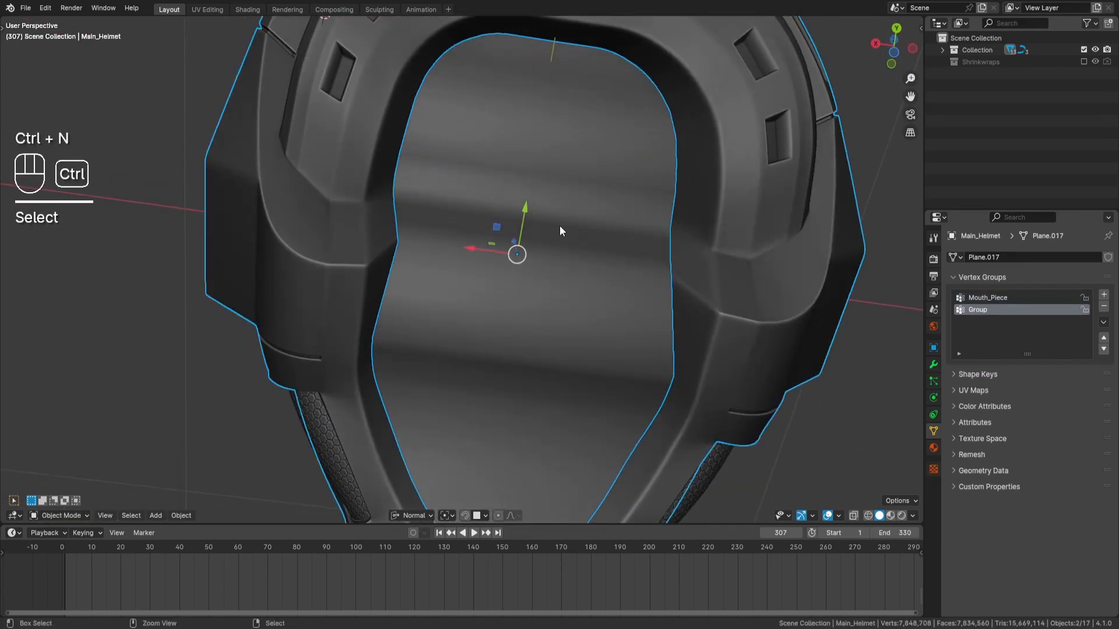
key(ctrl+j)
middle_drag(540, 250, 508, 277)
key(Tab)
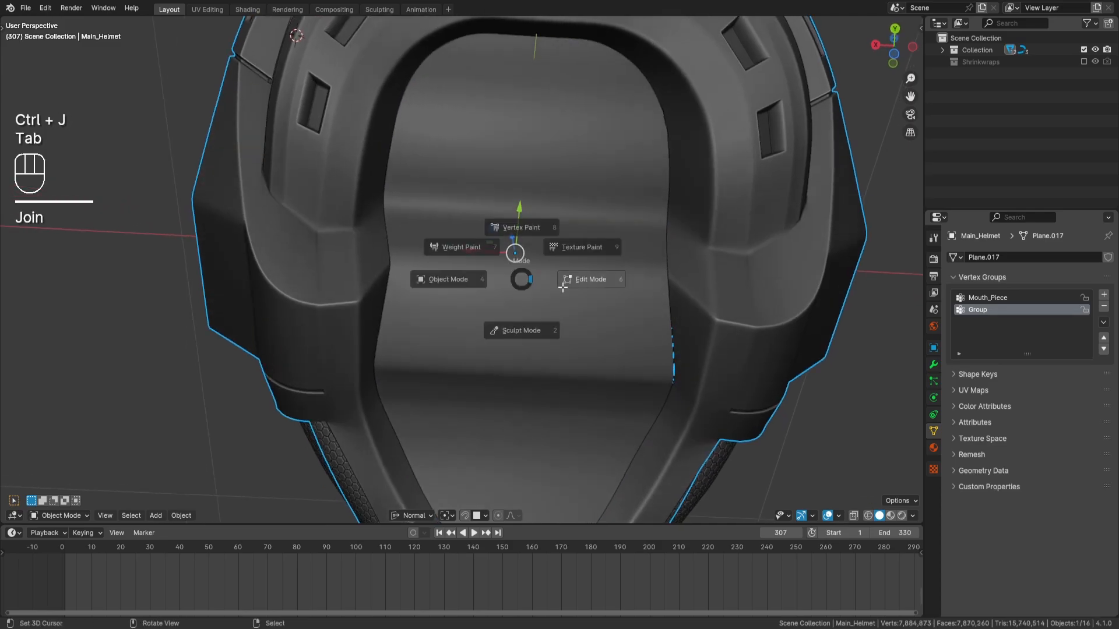
click(562, 287)
Step: Turn off the Subdivision modifier's viewport display and delete the linked wavy surface filling the helmet's underside opening
shift+middle_drag(580, 348, 574, 319)
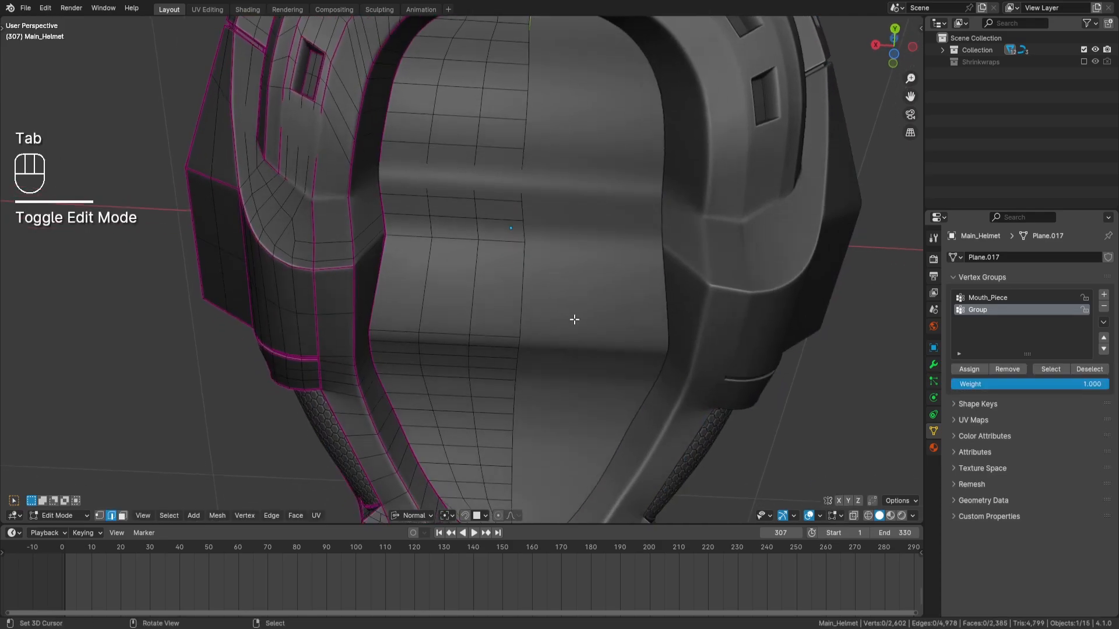
click(934, 365)
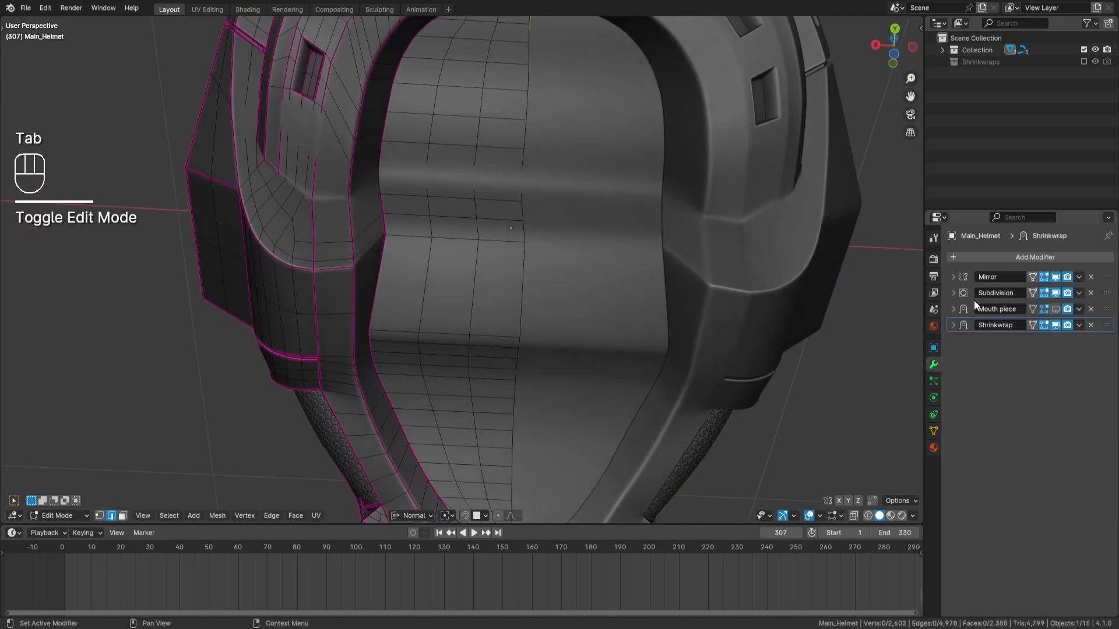
click(1056, 294)
middle_drag(502, 280, 531, 225)
scroll(530, 250, down, 4)
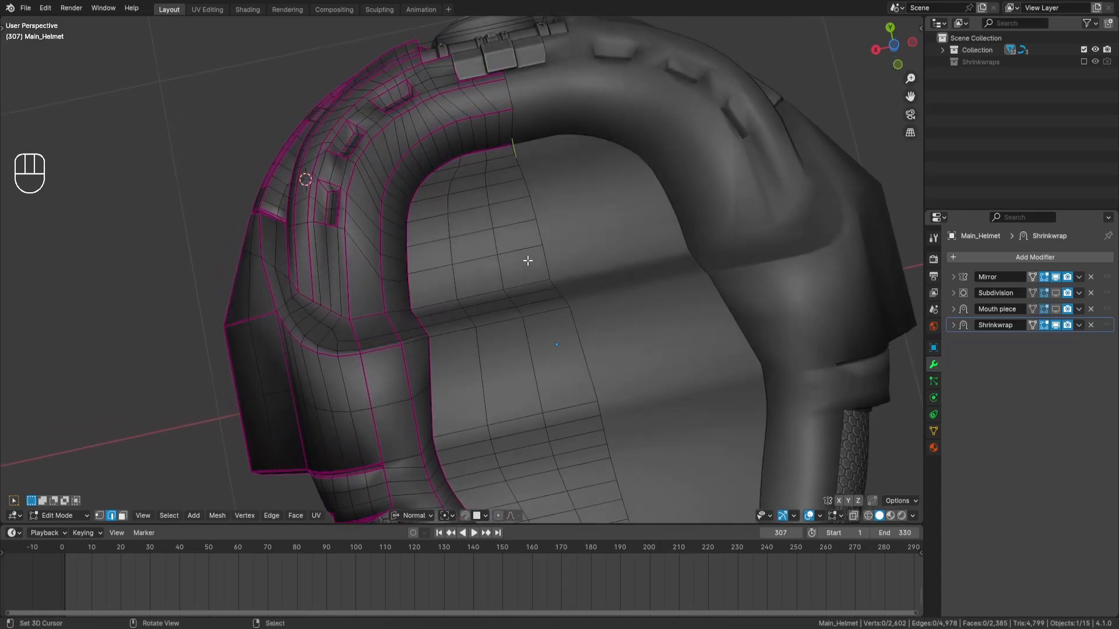
scroll(528, 260, down, 3)
key(l)
shift+middle_drag(587, 306, 642, 241)
click(588, 241)
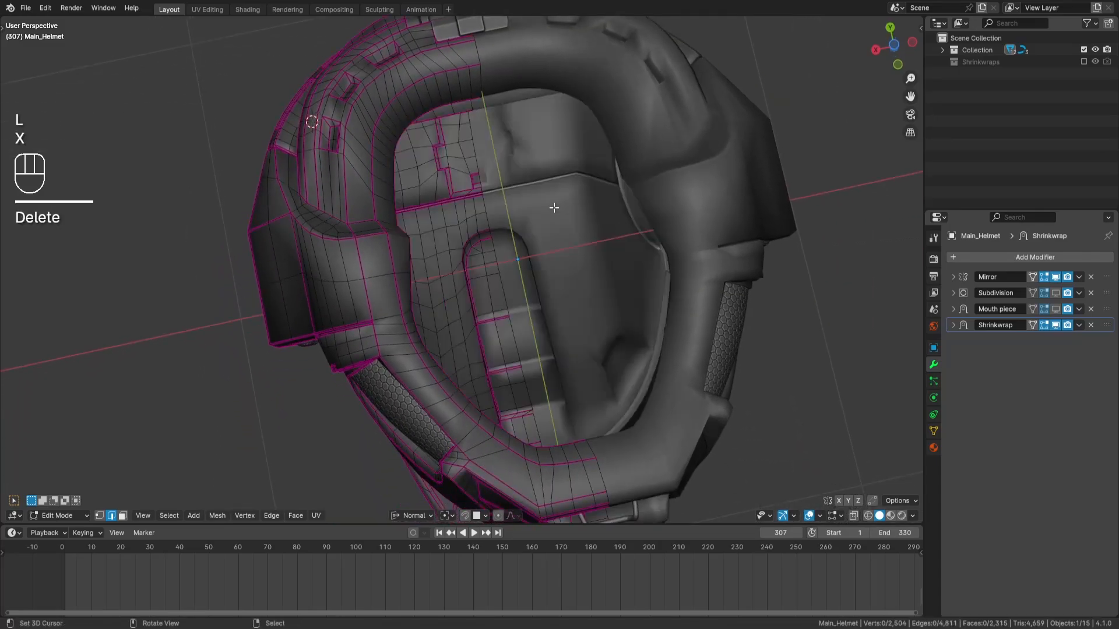
Step: Duplicate the inner edge loop of the helmet's underside opening in place and separate it into its own object
middle_drag(402, 315, 414, 342)
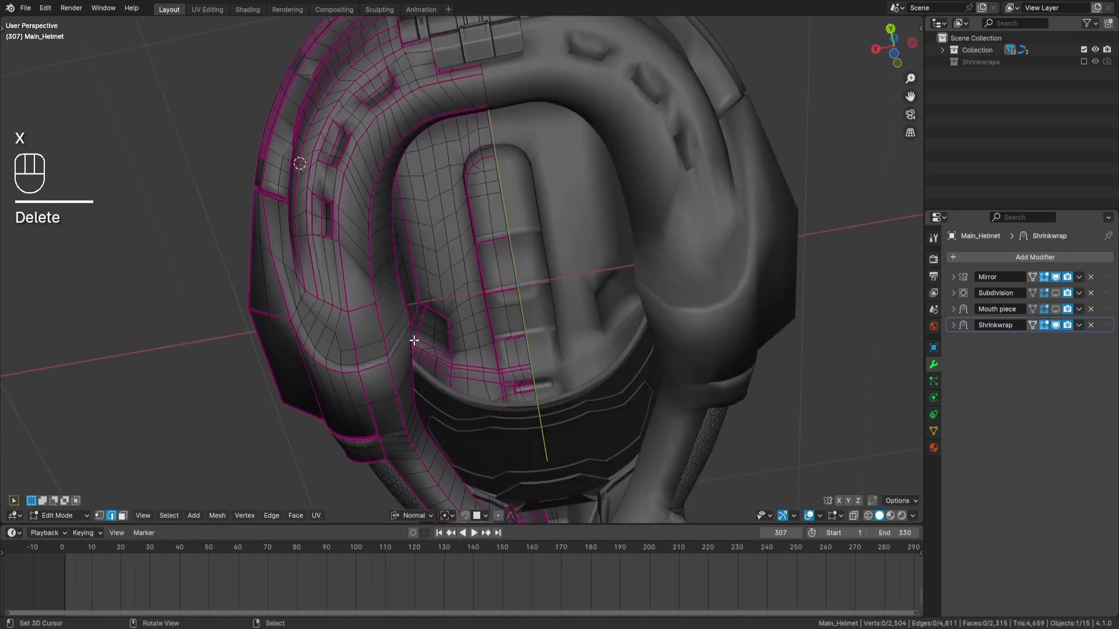
scroll(414, 342, up, 1)
alt+click(395, 357)
shift+middle_drag(494, 322, 554, 274)
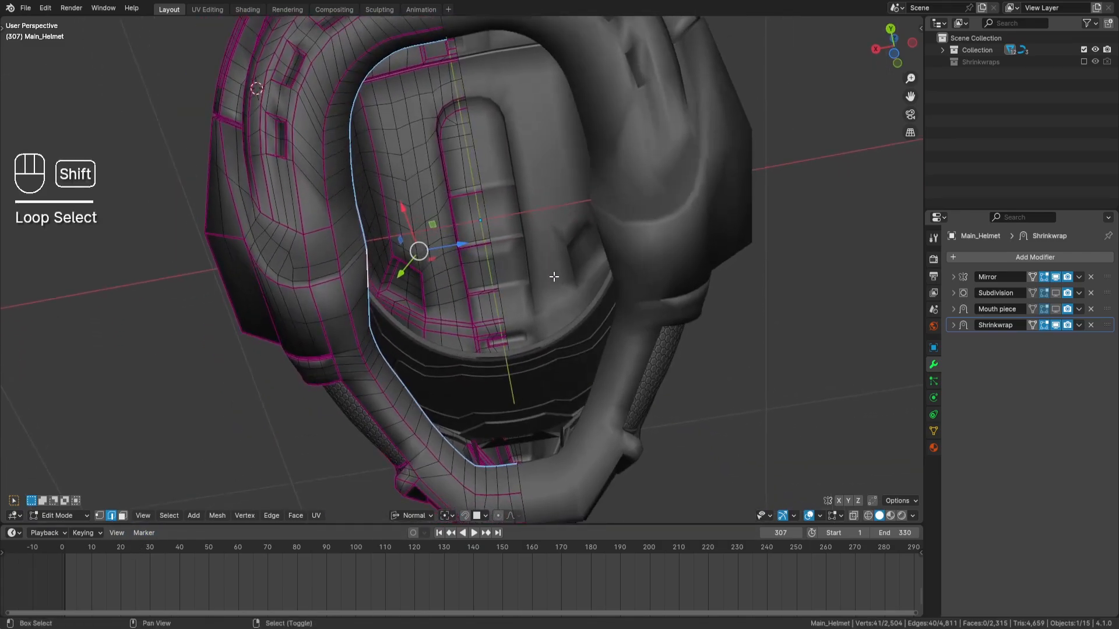
key(shift+d)
right_click(573, 269)
key(p)
click(577, 271)
Step: Isolate the separated loop object Main_Helmet.002 in local view and enter Edit Mode with all its vertices selected
key(Tab)
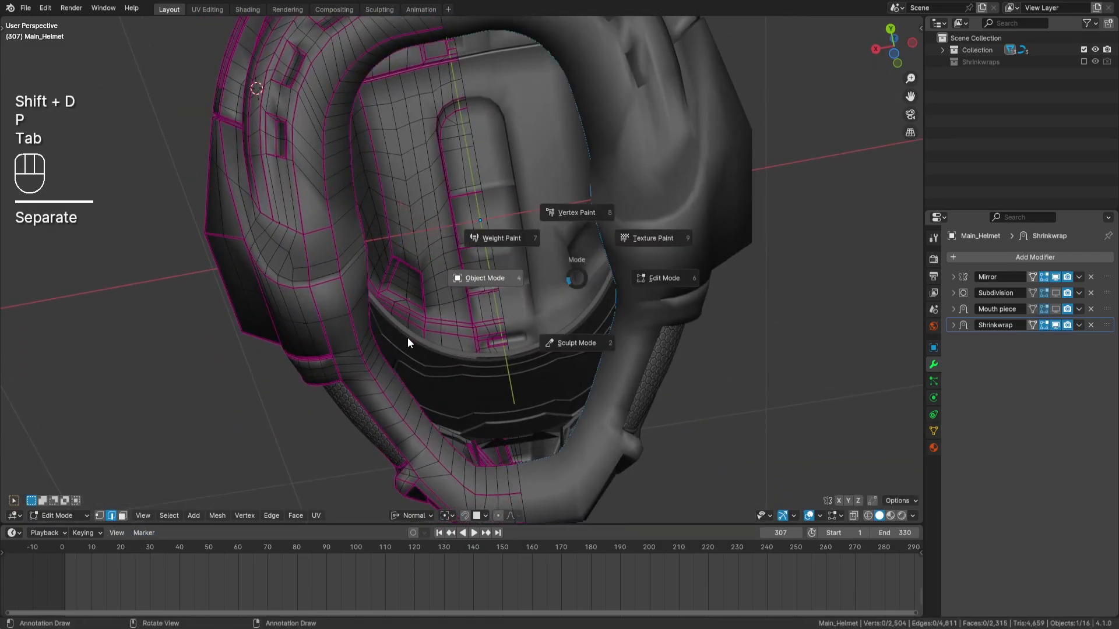
click(372, 337)
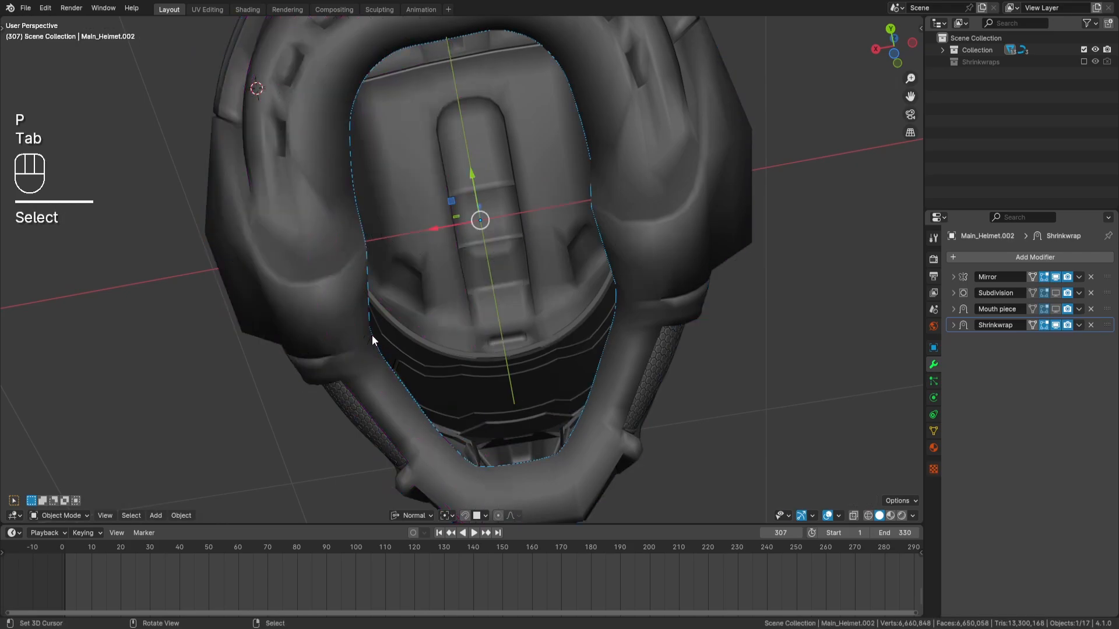
key(KP_Divide)
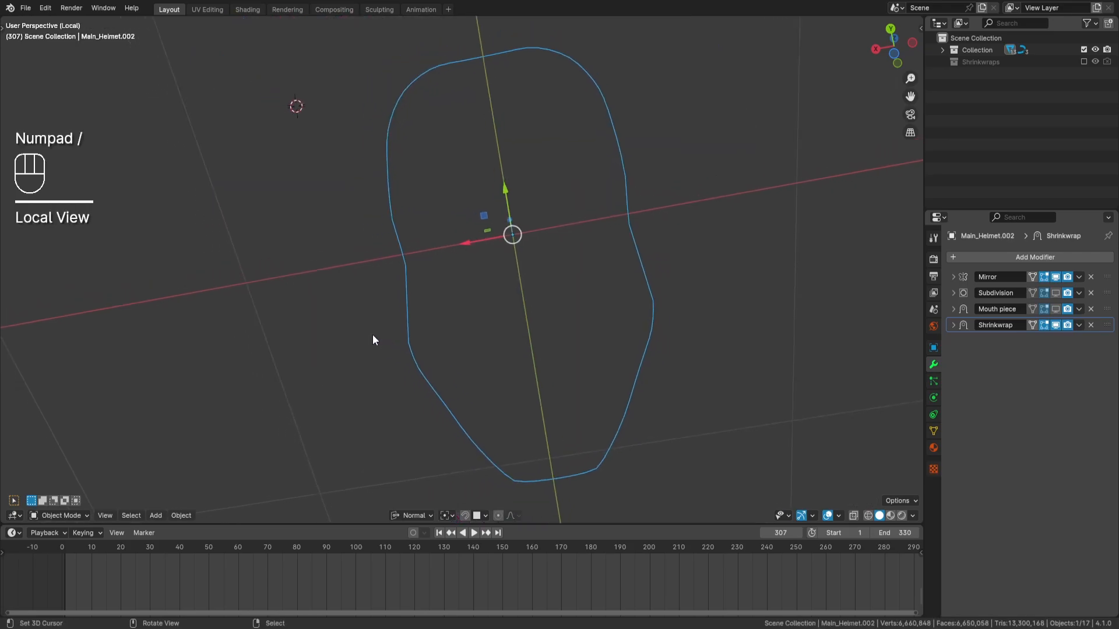
key(Tab)
key(a)
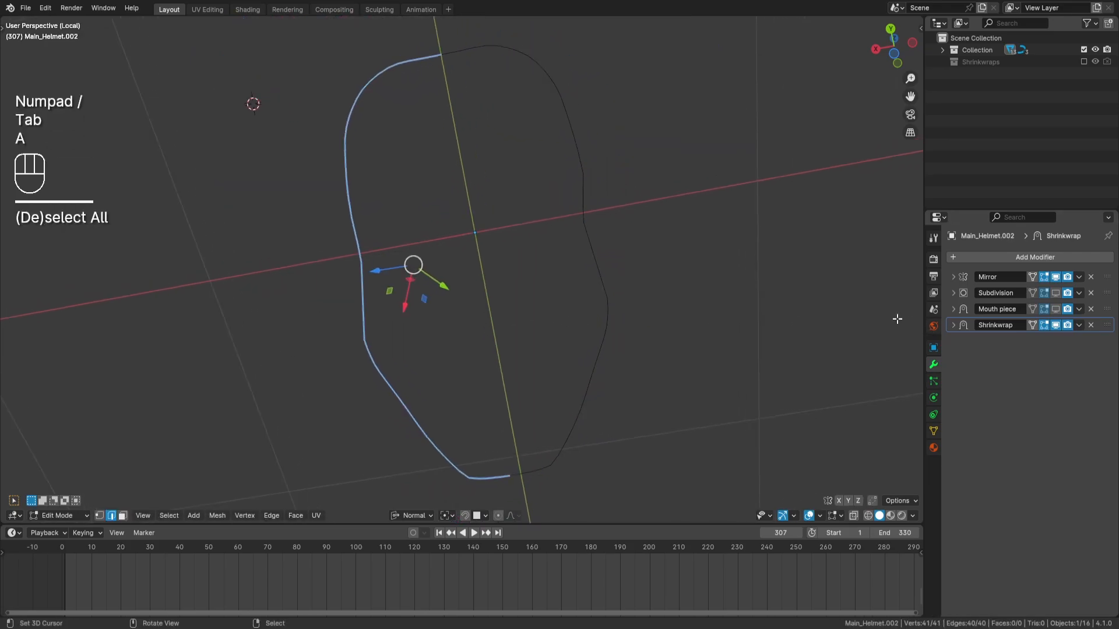
Step: Apply the Mirror modifier to the isolated loop and return to Edit Mode
key(Tab)
key(ctrl+a)
key(Tab)
shift+middle_drag(515, 313, 571, 288)
Step: Try filling the whole closed loop with Grid Fill using Simple Blending and undo it
key(q)
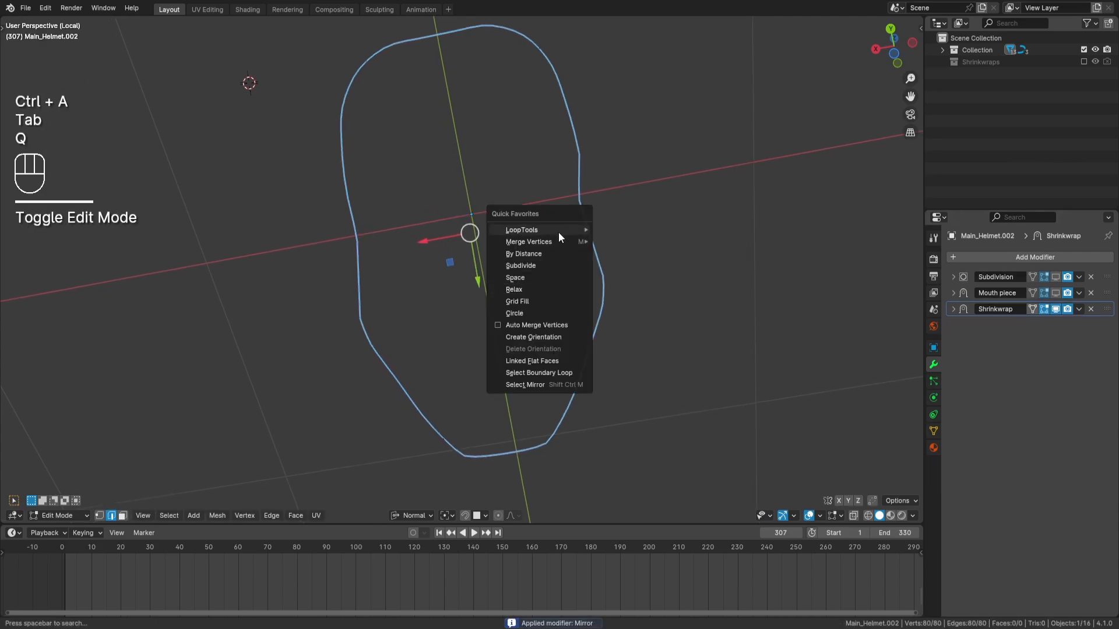
mouse_move(558, 231)
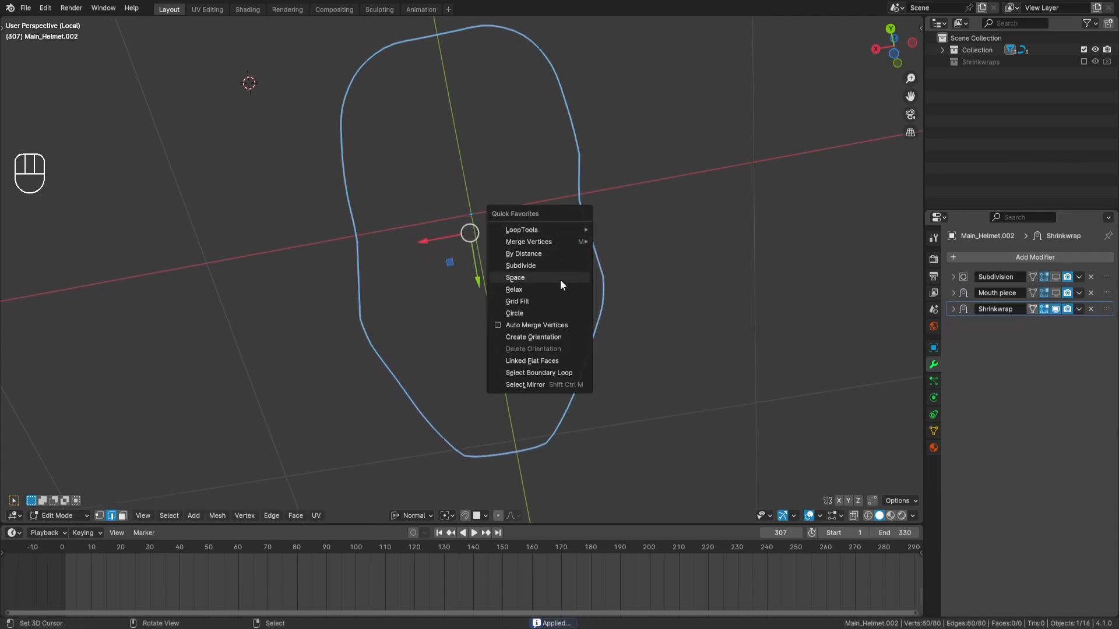
click(551, 300)
middle_drag(567, 261, 606, 368)
click(82, 482)
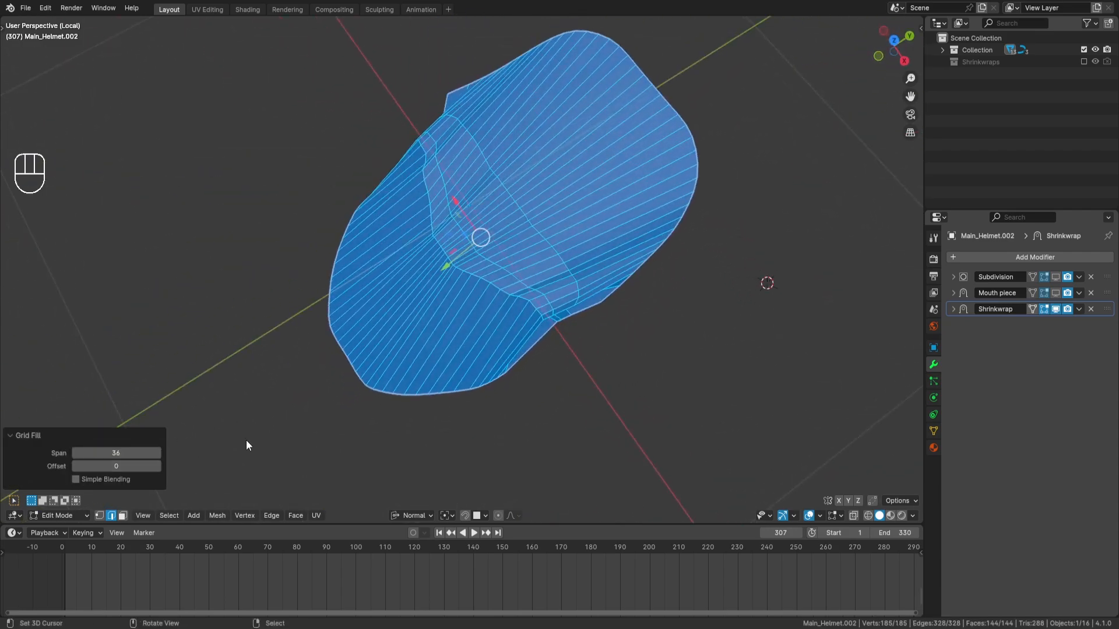
middle_drag(246, 445, 363, 232)
click(79, 479)
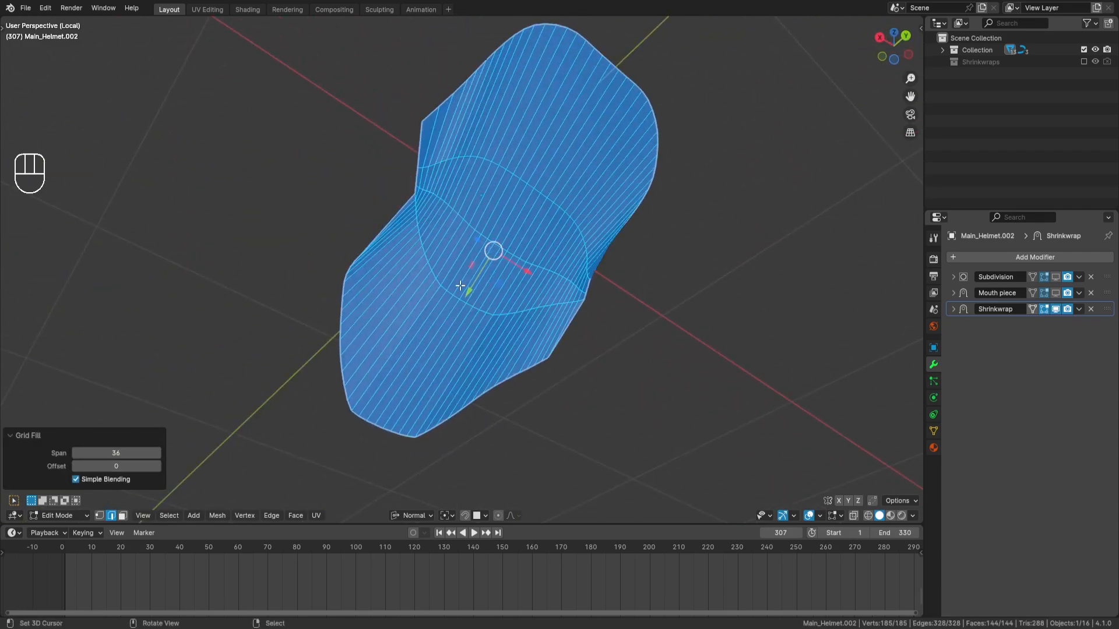
middle_drag(460, 286, 435, 350)
key(ctrl+z)
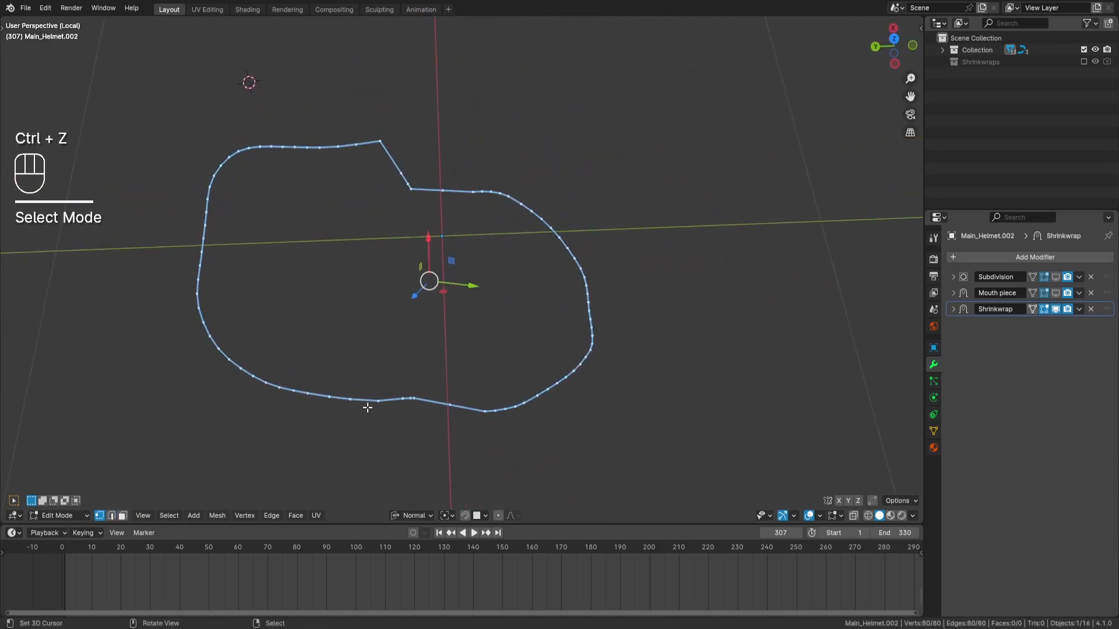
Step: Try connecting the two opposite corner vertices at the loop's side notches with an edge and undo it
click(378, 401)
shift+click(380, 140)
key(f)
middle_drag(482, 167, 457, 318)
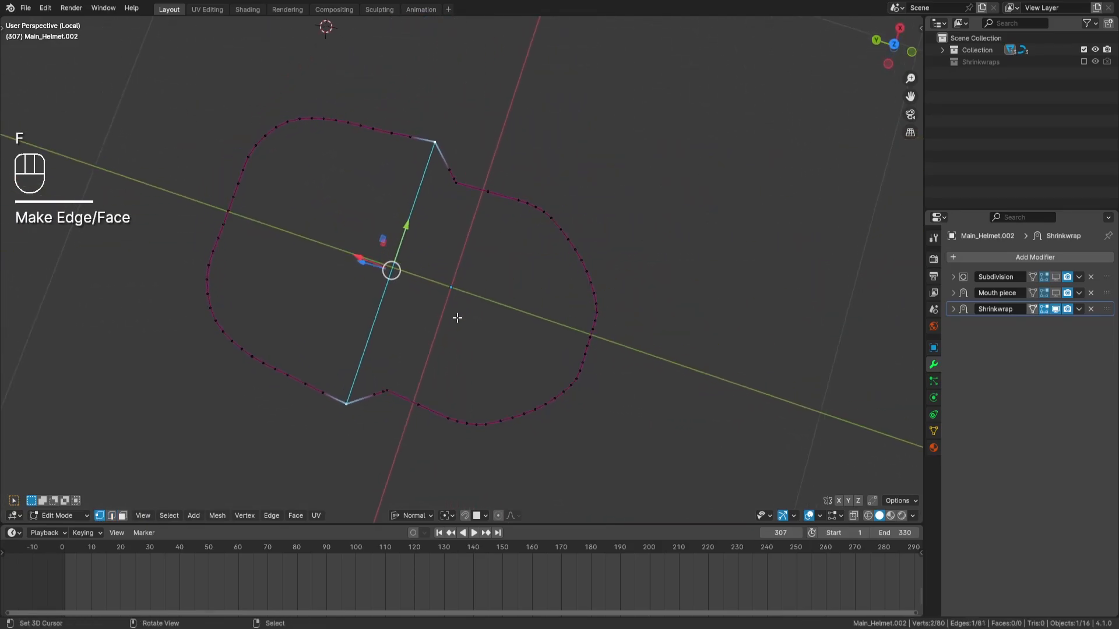
key(ctrl+z)
key(ctrl+z)
Step: Undo the loop edits back to the state before the Mirror modifier was applied
key(a)
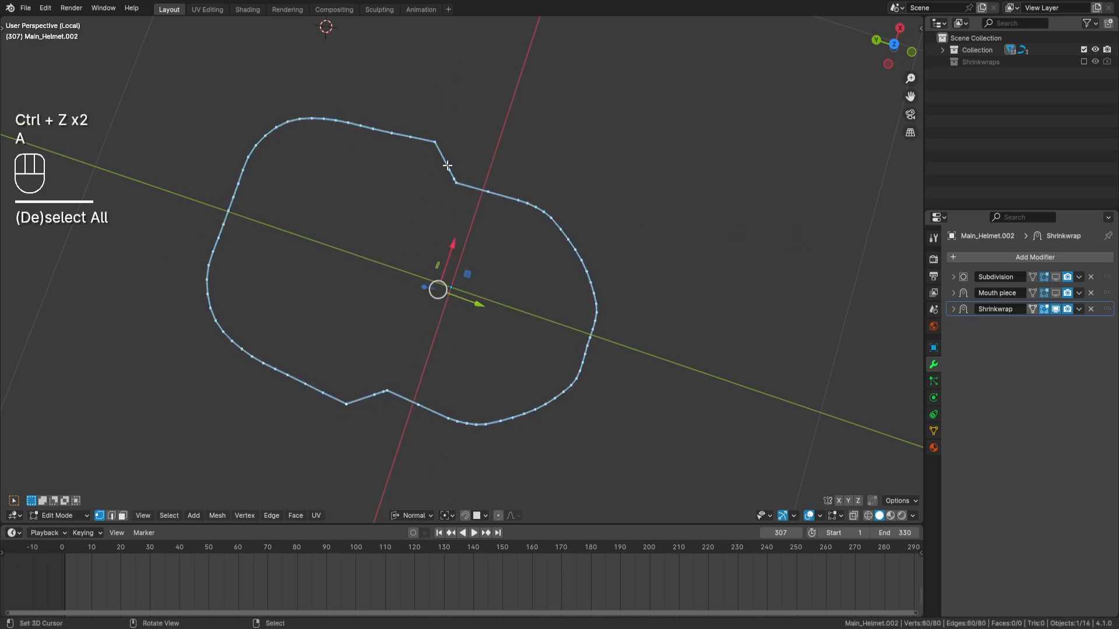
key(s)
key(ctrl+z)
key(ctrl+z)
key(ctrl+z)
key(ctrl+z)
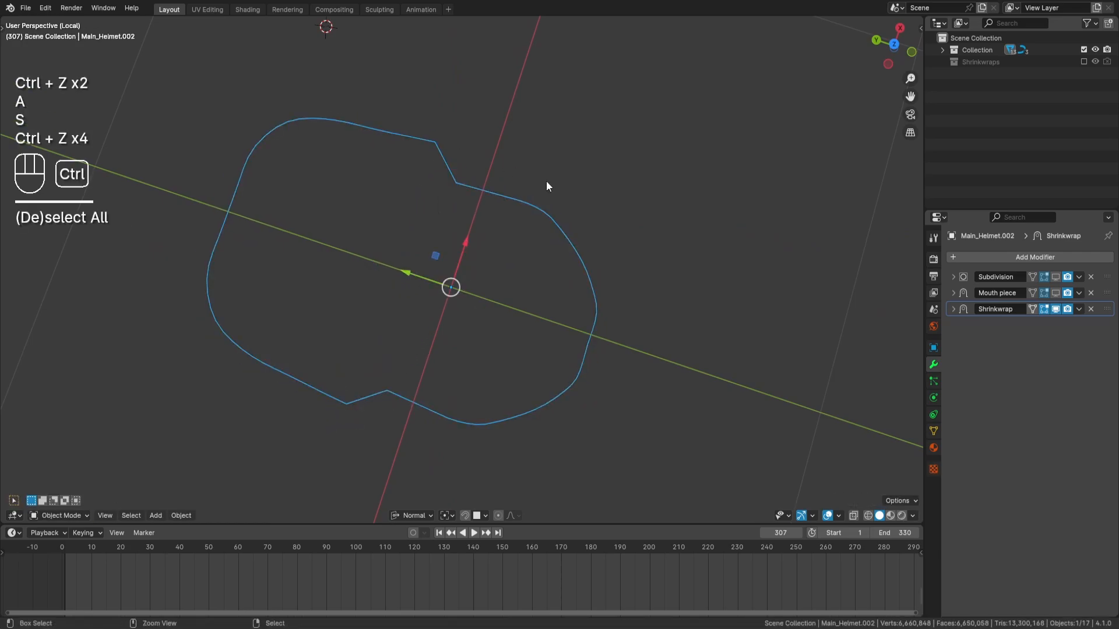
key(ctrl+z)
Step: In vertex select mode, select the four vertices of the loop's side notch and set the transform orientation to Global
key(Tab)
key(a)
key(a)
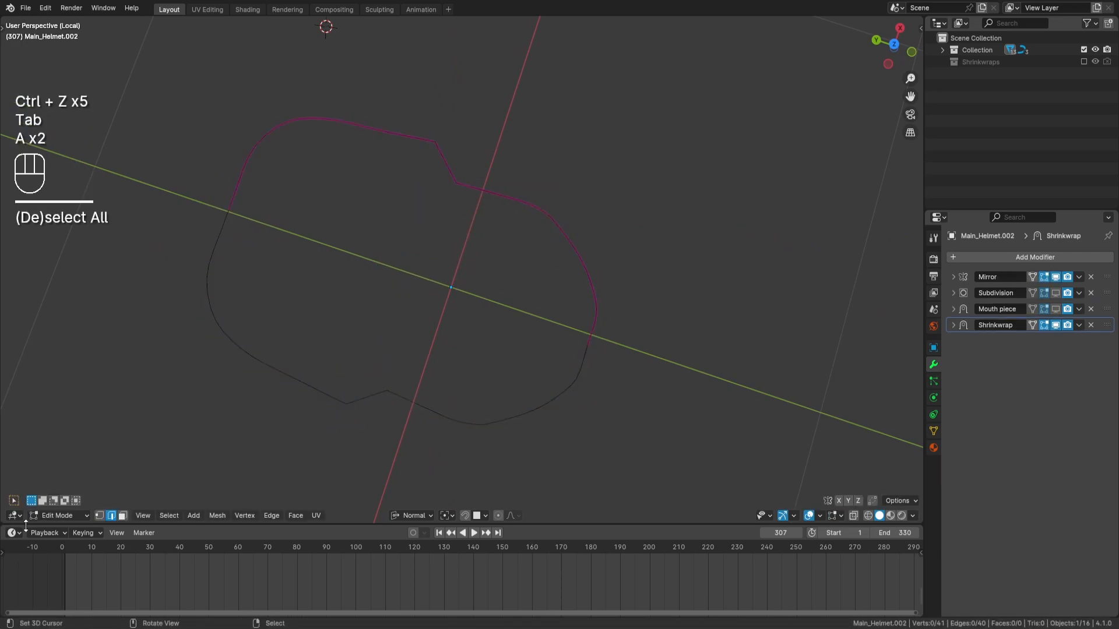
click(99, 516)
key(c)
drag(428, 154, 456, 199)
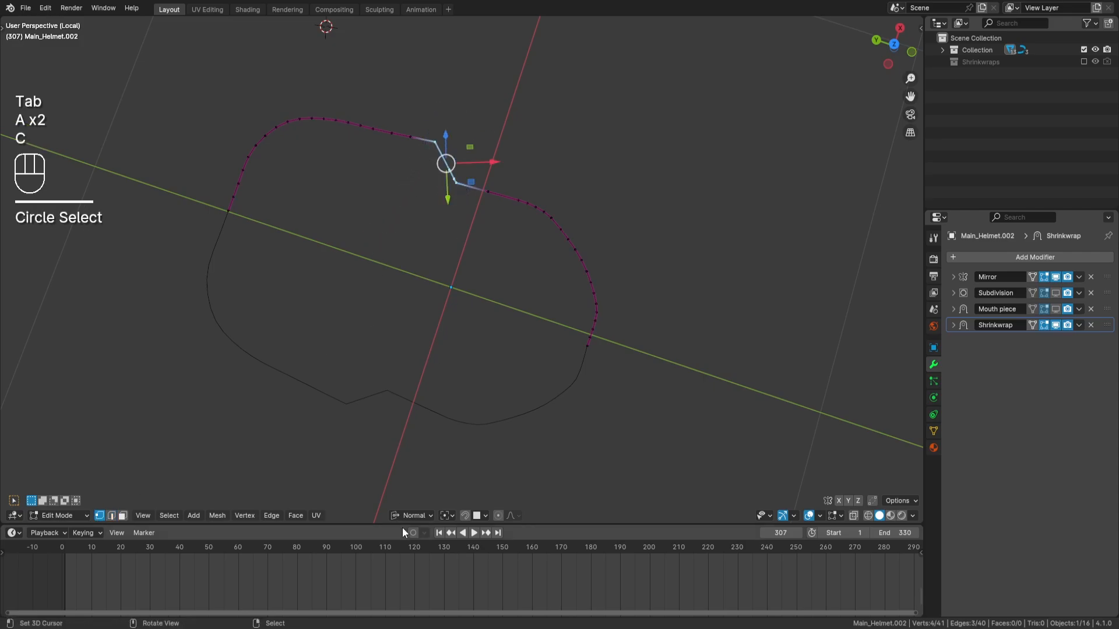
click(411, 516)
click(398, 420)
Step: Extrude the notch edges and move them along the X axis to the mirror centreline
key(r)
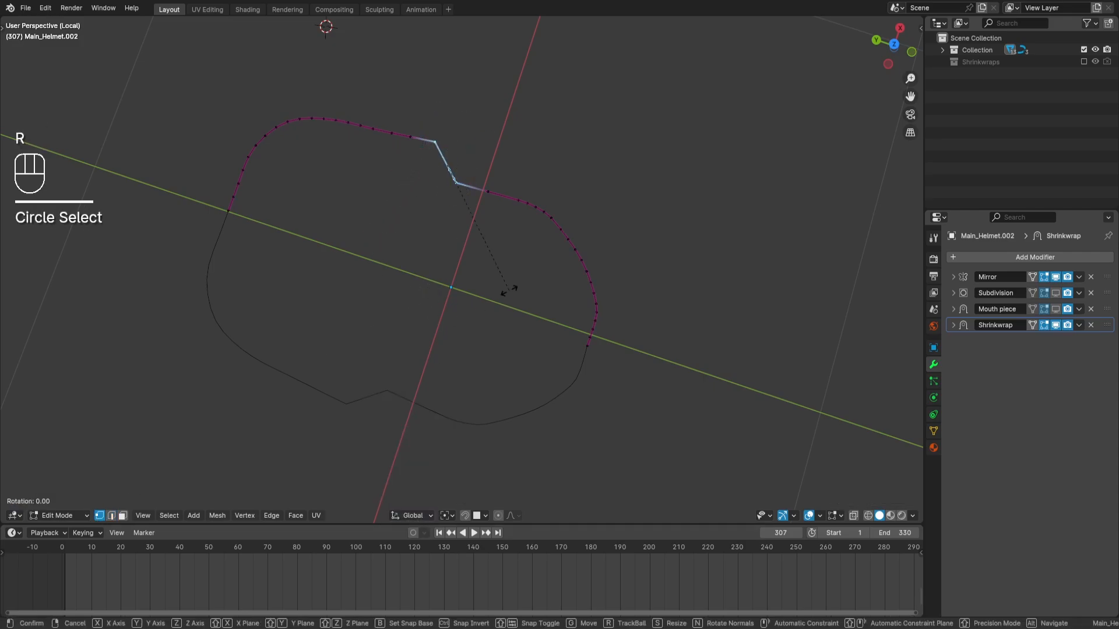
right_click(542, 289)
key(e)
right_click(514, 223)
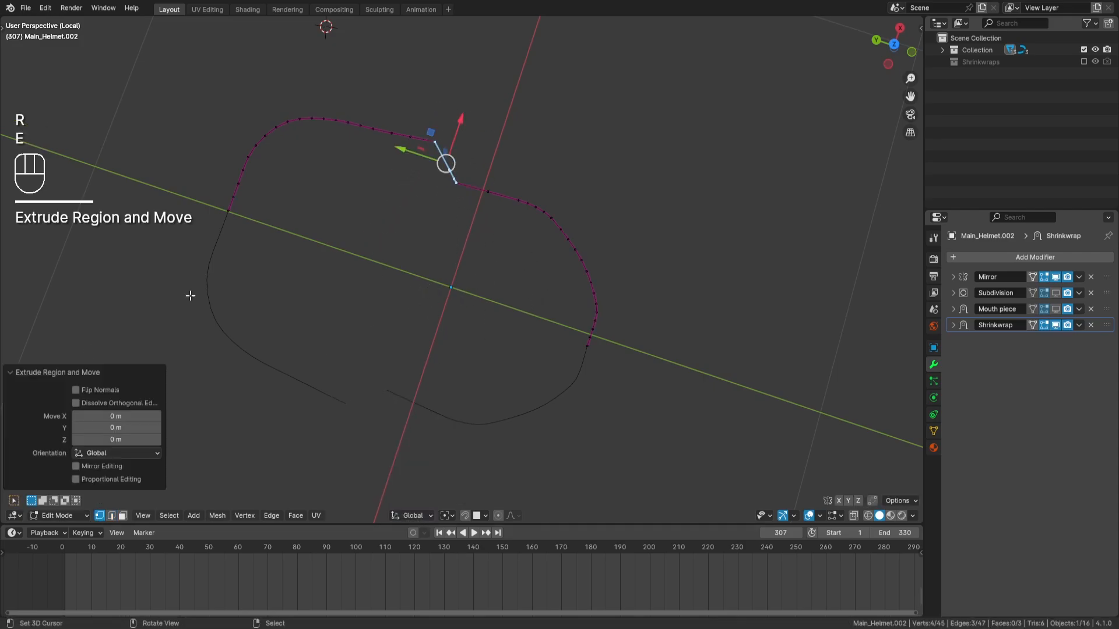
click(49, 374)
drag(460, 115, 398, 262)
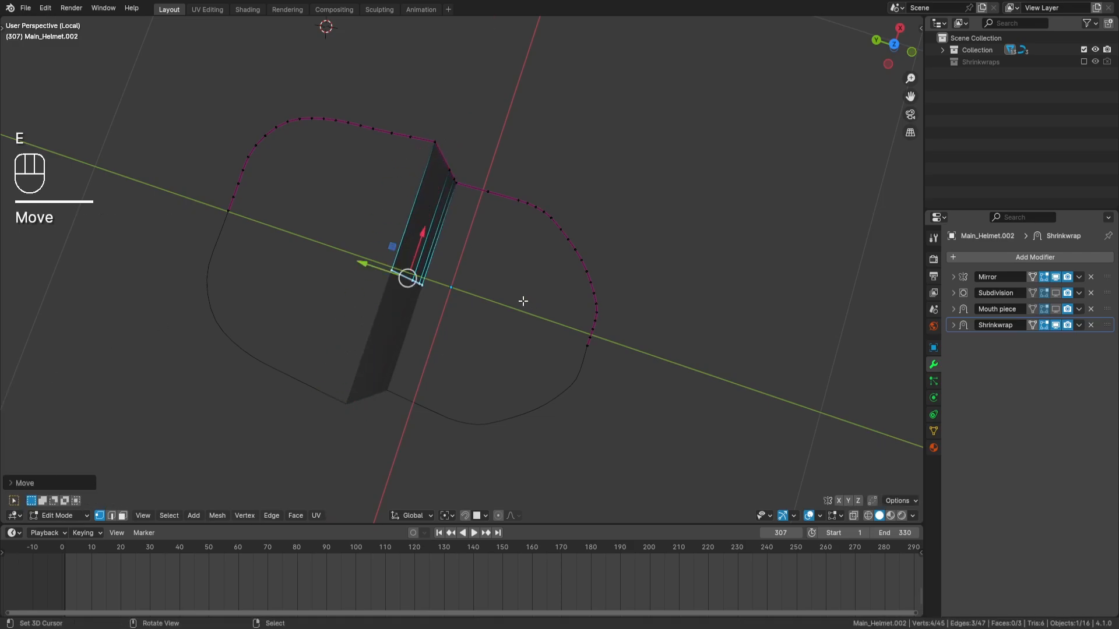
Step: Extrude the two edge segments adjoining the notch strip's lower corner and move them along X to the centreline
key(a)
key(a)
middle_drag(542, 344, 509, 332)
shift+click(479, 287)
ctrl+right_click(513, 309)
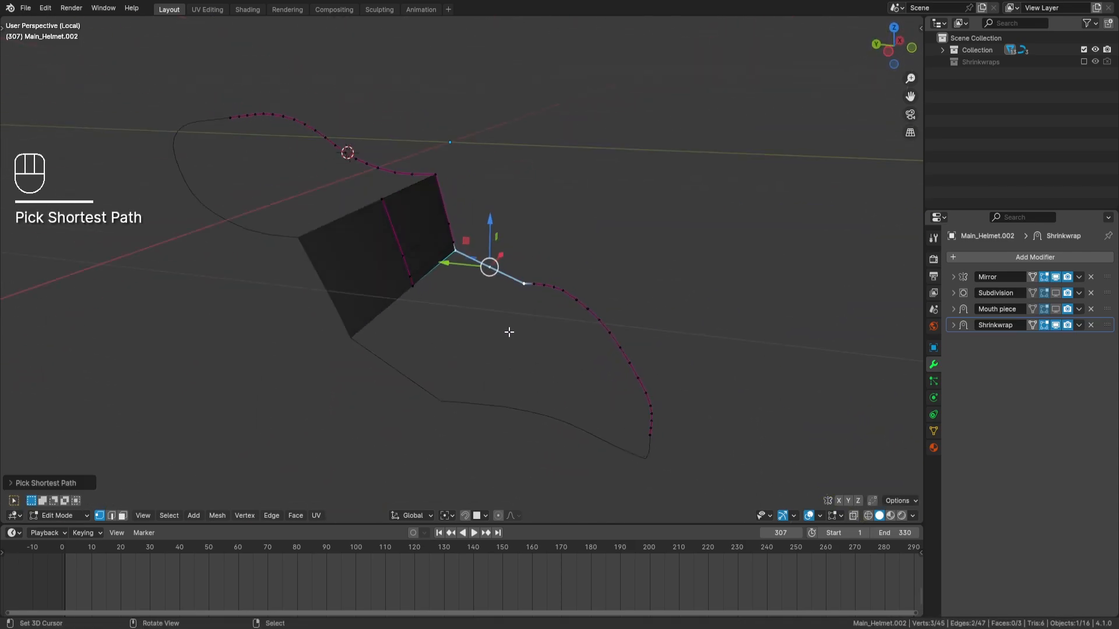
key(e)
right_click(508, 327)
drag(504, 253, 464, 297)
key(a)
key(a)
Step: Turn on the Face Orientation overlay and check the bridging strip from both sides
middle_drag(435, 383, 628, 345)
click(820, 515)
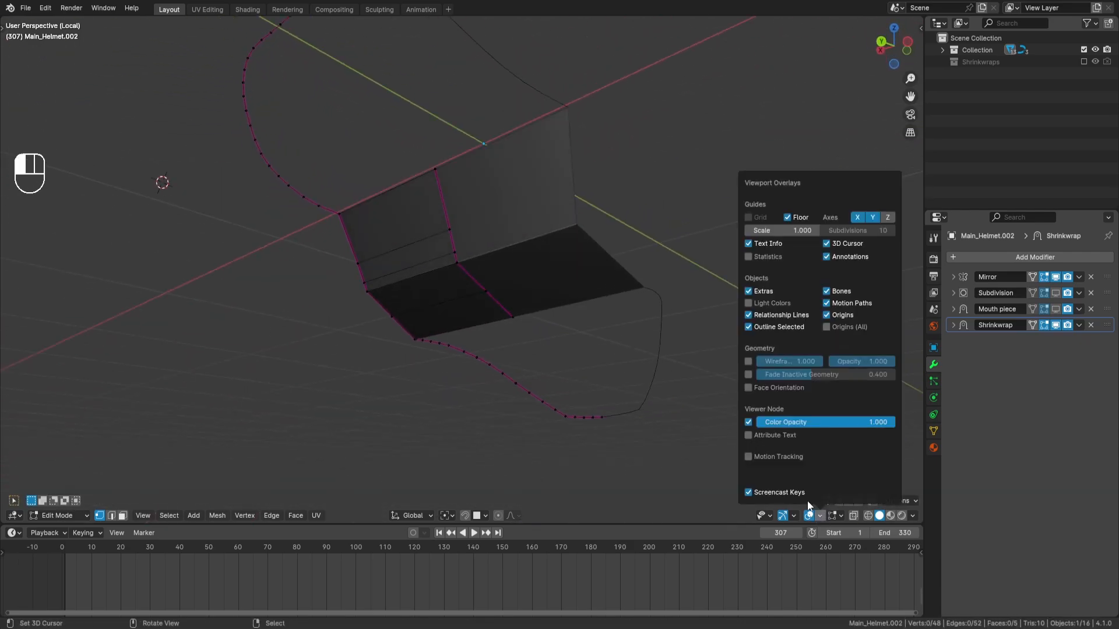
middle_drag(592, 310, 527, 256)
key(a)
key(a)
middle_drag(531, 298, 454, 115)
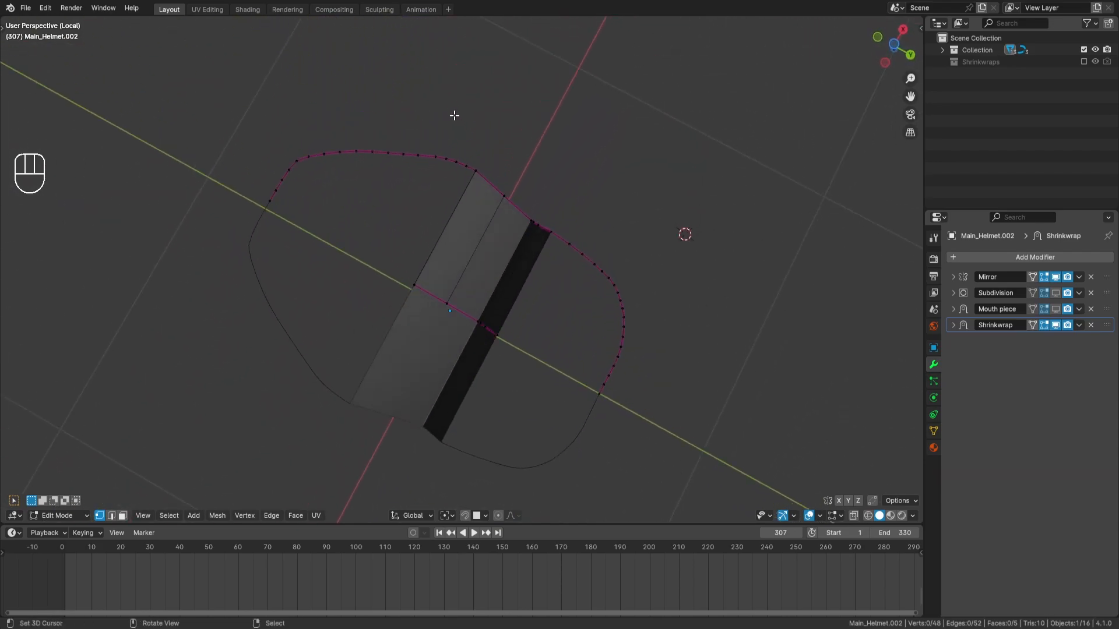
middle_drag(479, 171, 524, 268)
click(512, 255)
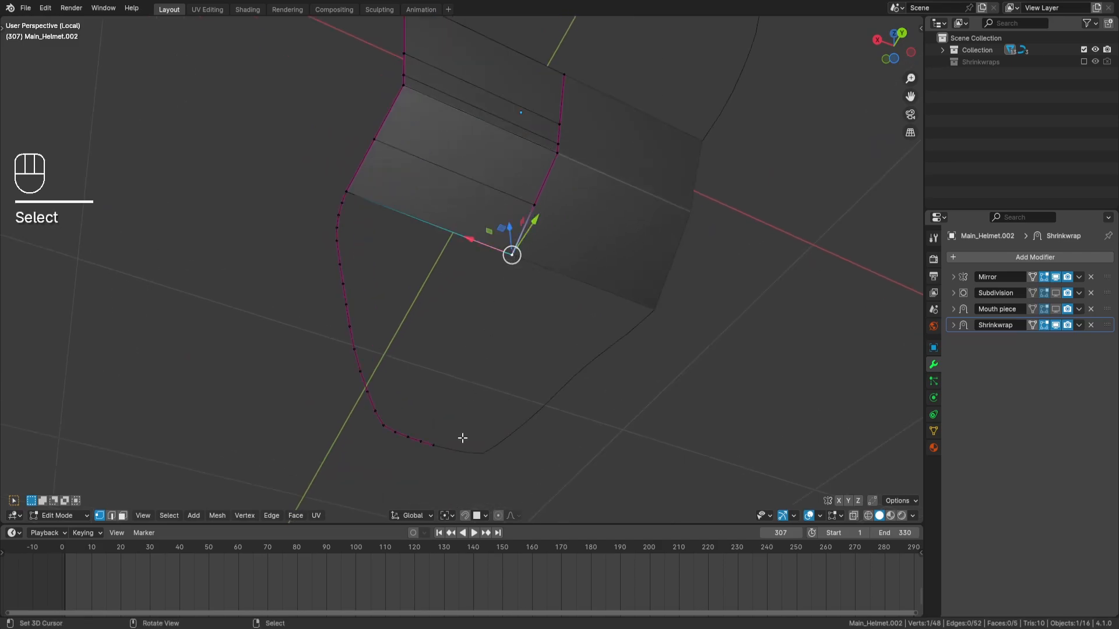
shift+click(433, 446)
middle_drag(515, 409, 536, 392)
middle_drag(464, 349, 623, 291)
key(a)
key(a)
Step: Apply the Mirror modifier to the loop with its bridging strip and return to Edit Mode with nothing selected
key(Tab)
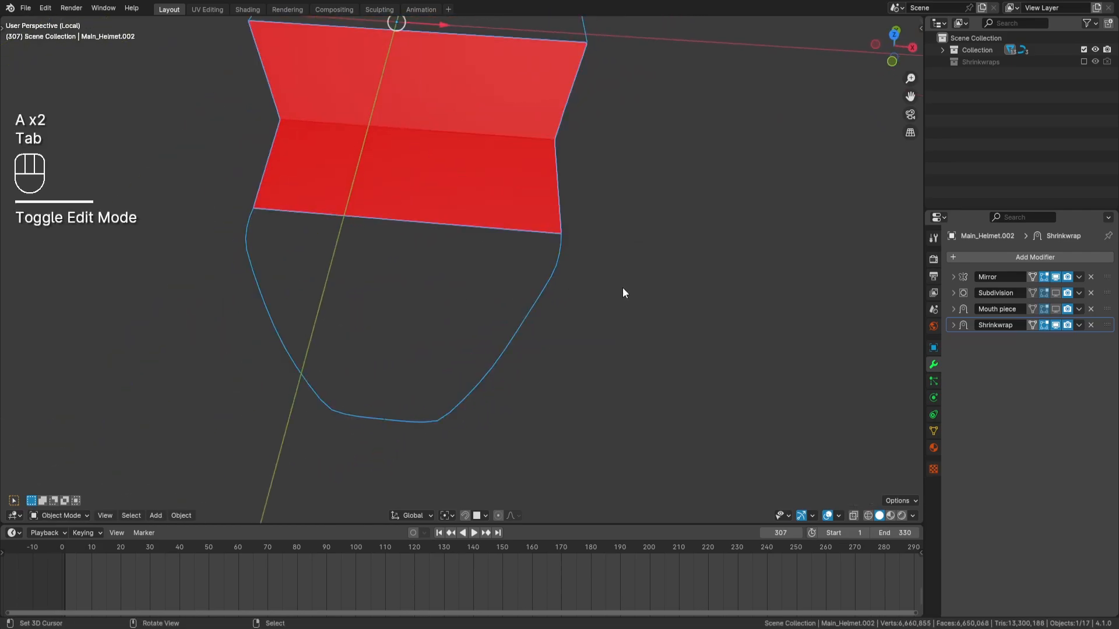
key(ctrl+a)
key(Tab)
key(a)
key(a)
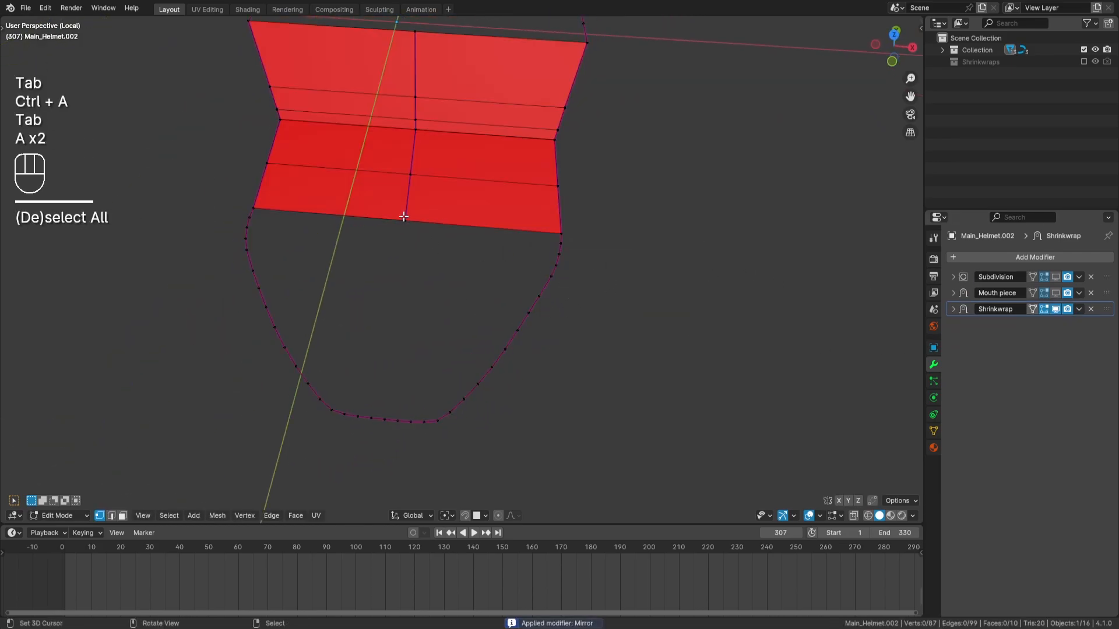
Step: Try filling the tapered opening beside the strip with Grid Fill using Simple Blending and a span of 2
click(402, 418)
alt+click(394, 414)
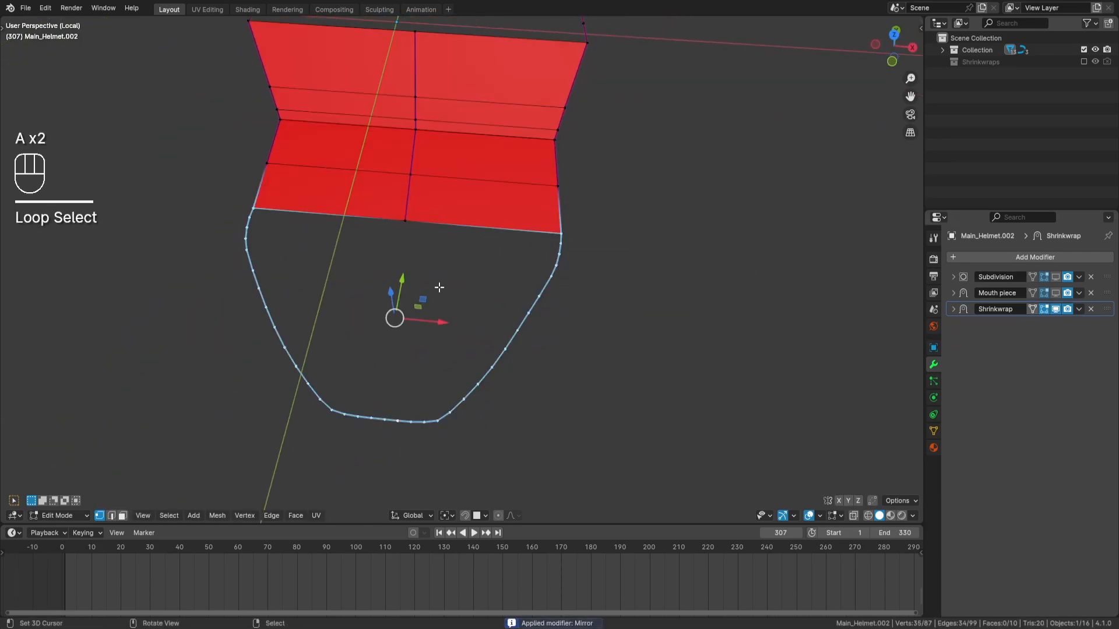
shift+click(405, 222)
key(q)
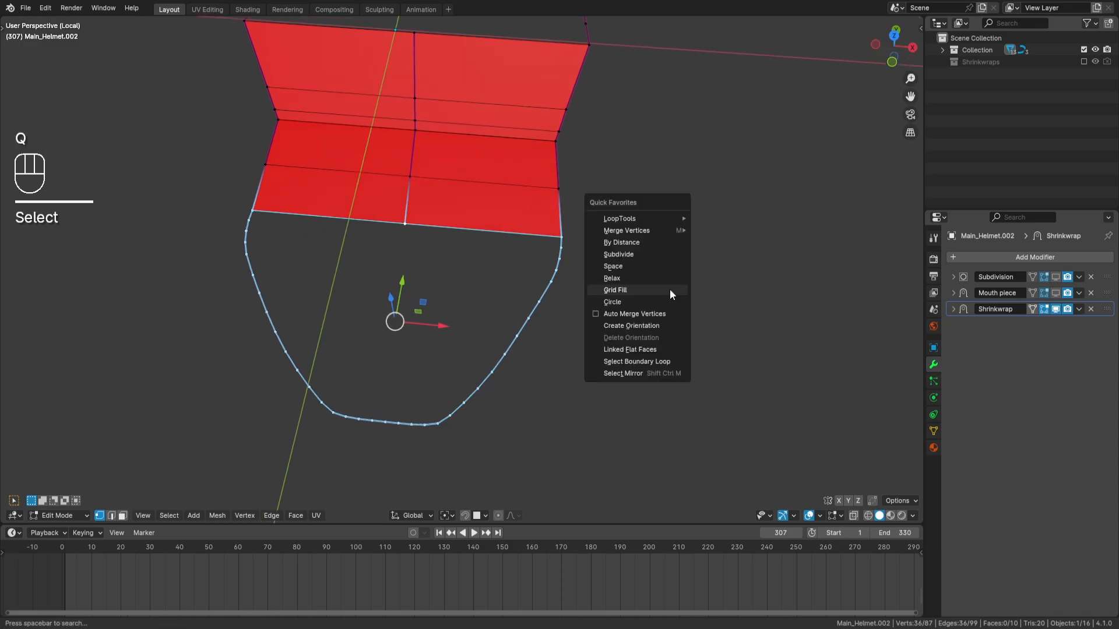
click(615, 289)
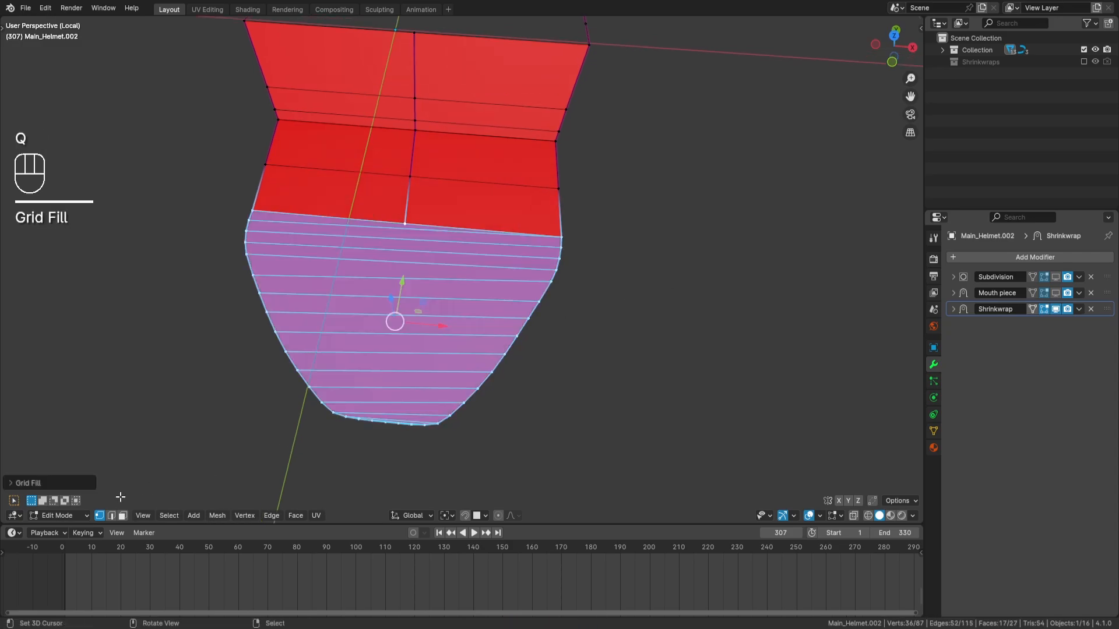
click(42, 486)
click(157, 453)
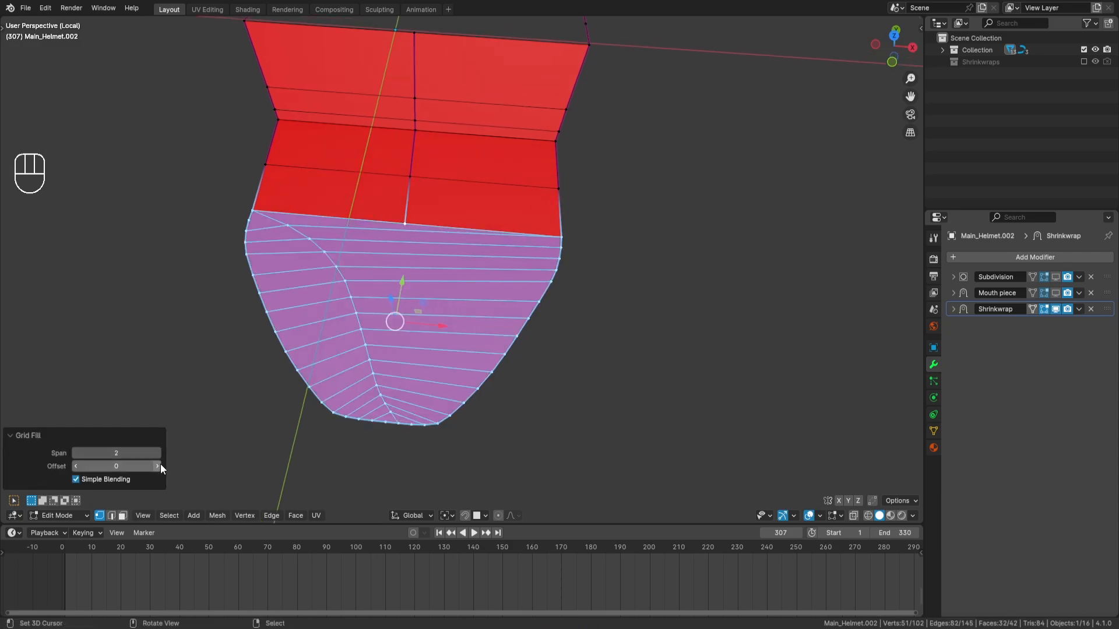
Step: Try a Grid Fill offset of 17 to align the grid with the strip's centre edge, and undo the fill
click(157, 466)
click(158, 466)
click(157, 466)
click(158, 466)
click(160, 466)
click(160, 466)
click(160, 465)
click(160, 466)
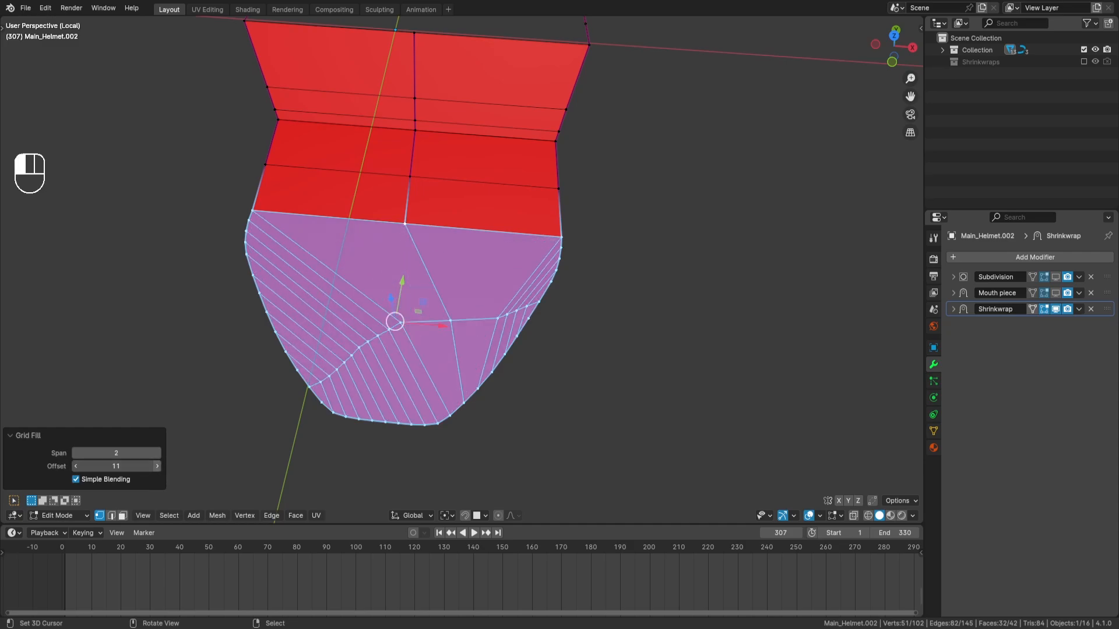
click(160, 466)
click(160, 466)
click(161, 466)
click(161, 465)
middle_drag(544, 402, 627, 216)
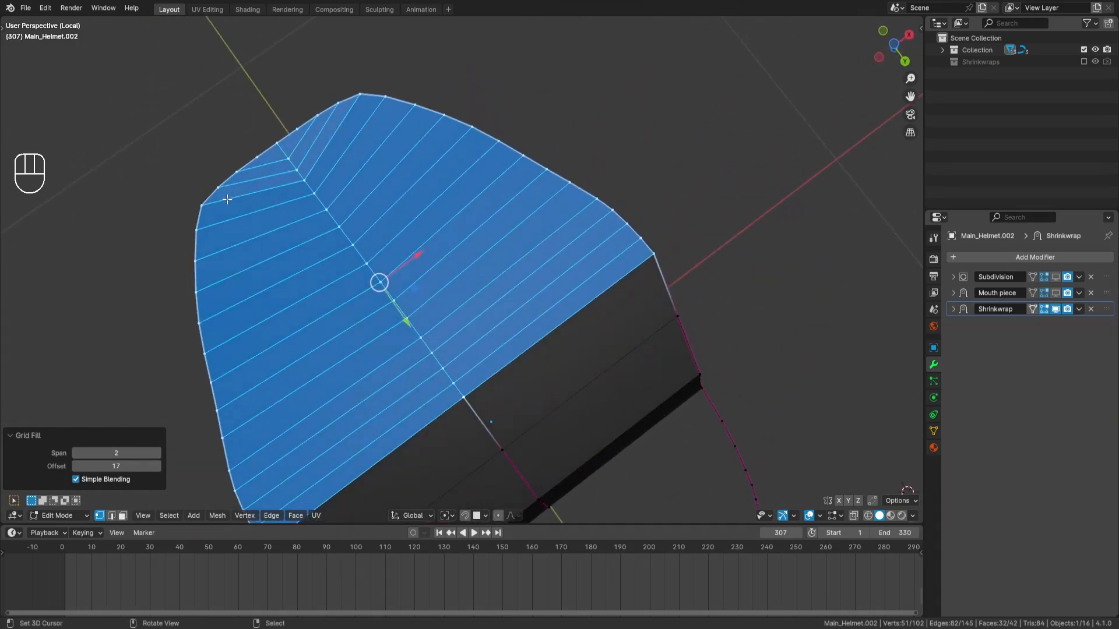
middle_drag(256, 165, 483, 240)
key(ctrl+z)
Step: Try adding three loop cuts across one half of the bridging strip and undo them
key(a)
key(a)
key(ctrl+r)
scroll(475, 228, up, 2)
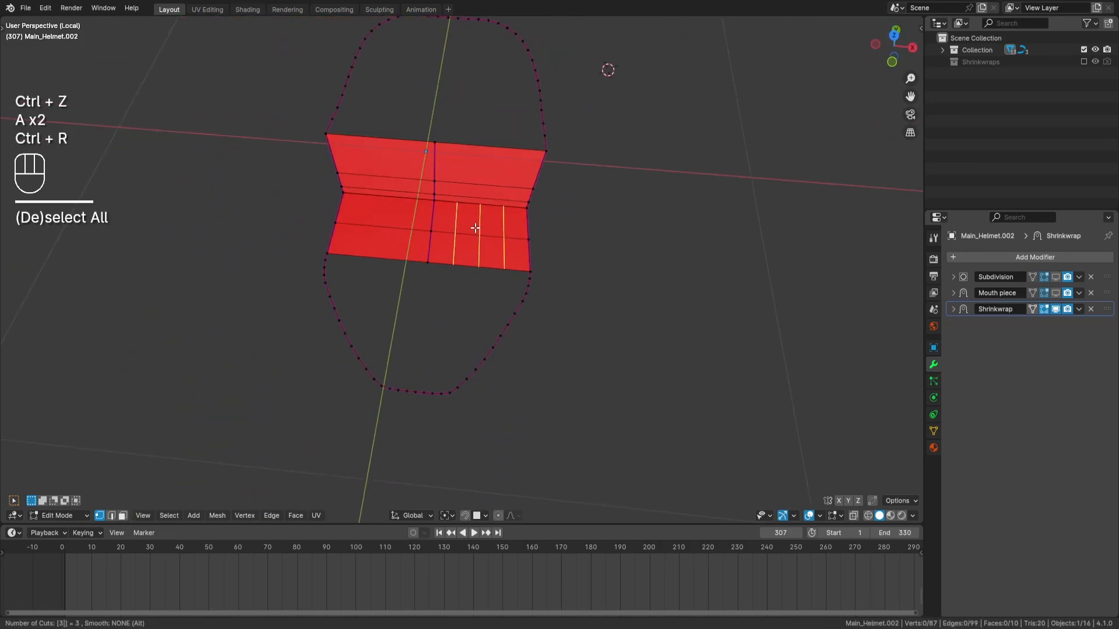
click(476, 228)
right_click(475, 228)
click(19, 358)
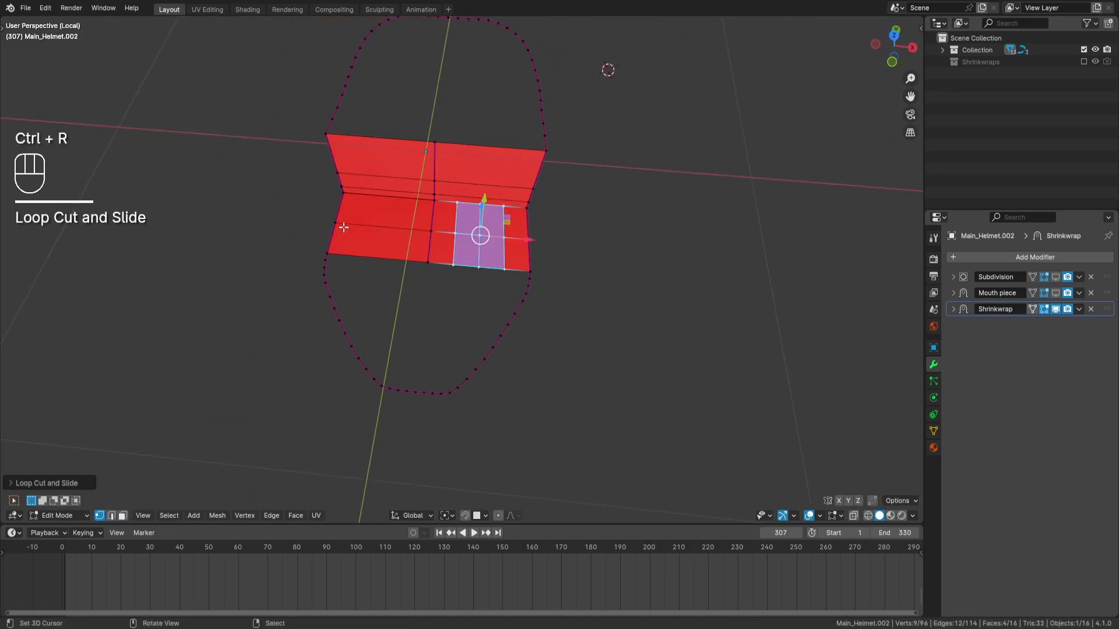
key(ctrl+z)
Step: Merge all of the mesh's vertices by distance and clear the selection
key(a)
key(q)
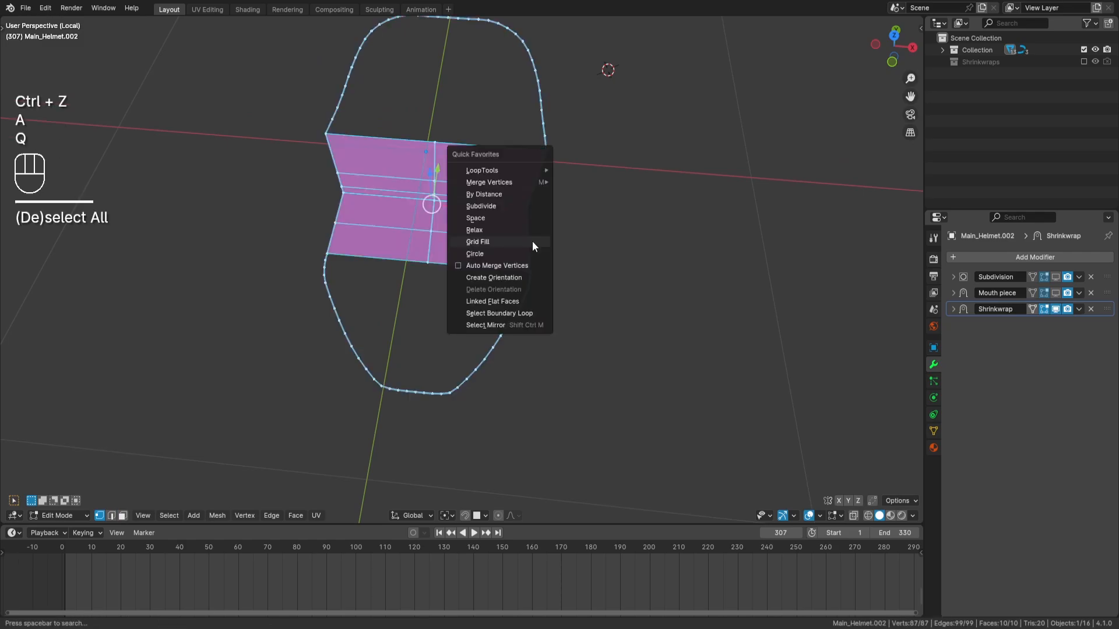
click(514, 194)
key(a)
key(a)
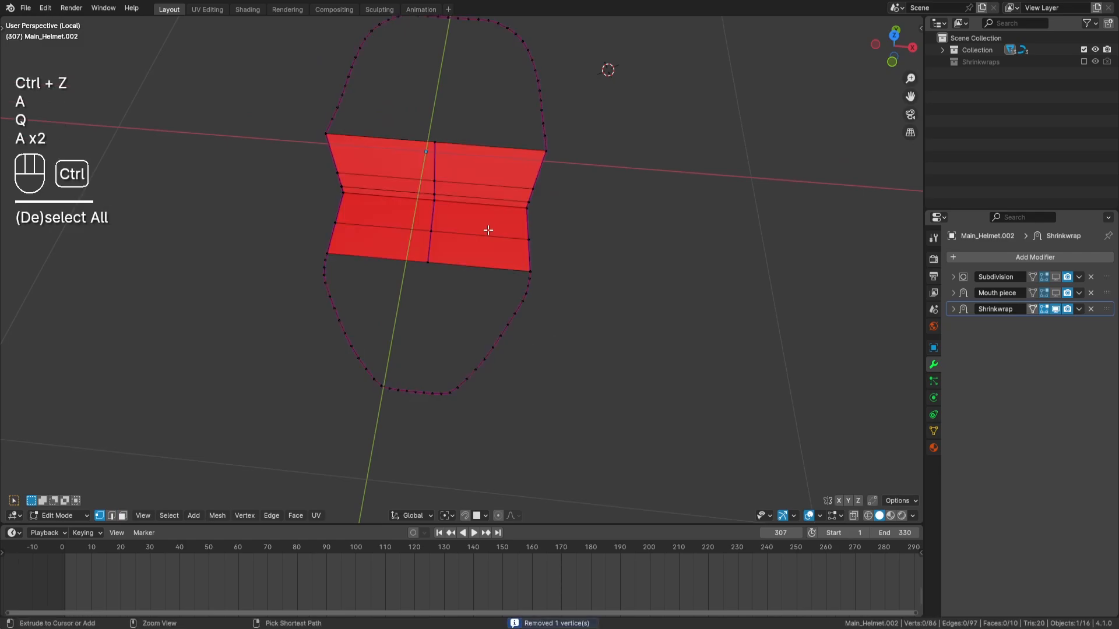
Step: Add three loop cuts across each half of the bridging strip and clear the selection
key(ctrl+r)
scroll(484, 230, up, 2)
click(456, 235)
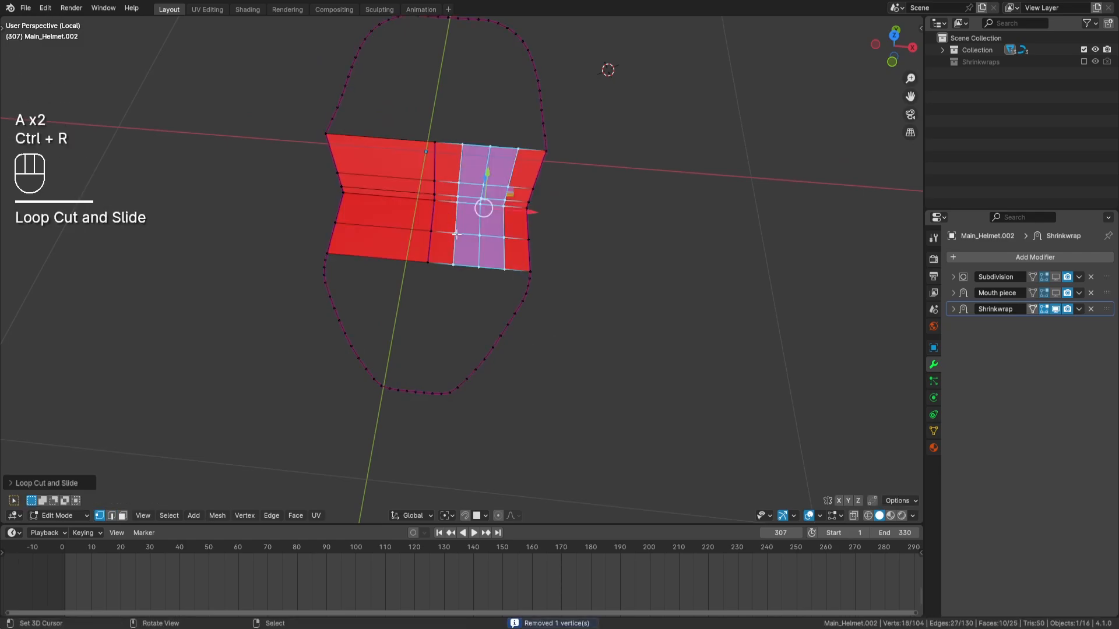
key(ctrl+r)
click(399, 217)
key(a)
key(a)
Step: Fill the tapered opening beside the bridging strip with Grid Fill, using its full boundary loop
alt+click(457, 282)
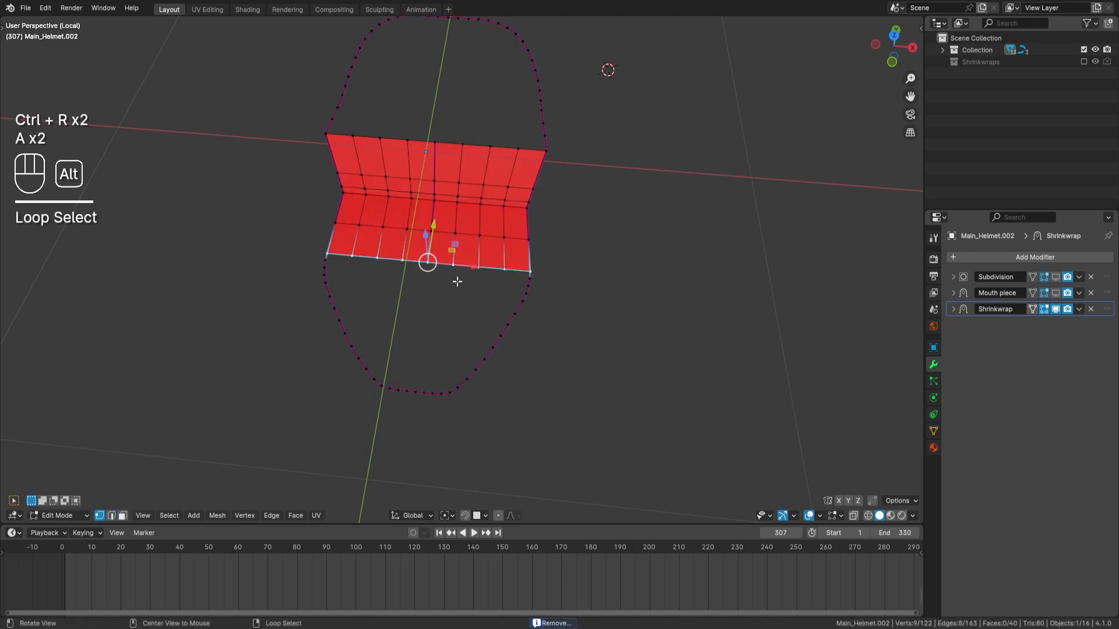
alt+shift+click(438, 356)
key(q)
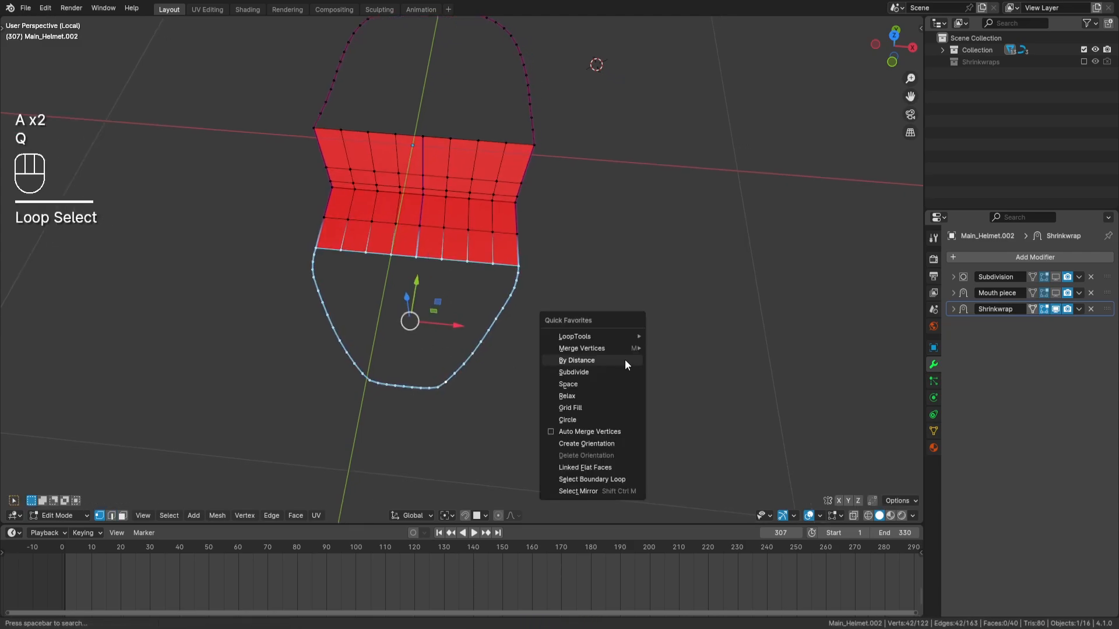
click(605, 408)
Step: Set the tapered fill's offset to -1 and adjust its span to follow the strip's divisions, keeping Simple Blending on
scroll(589, 408, up, 3)
click(82, 482)
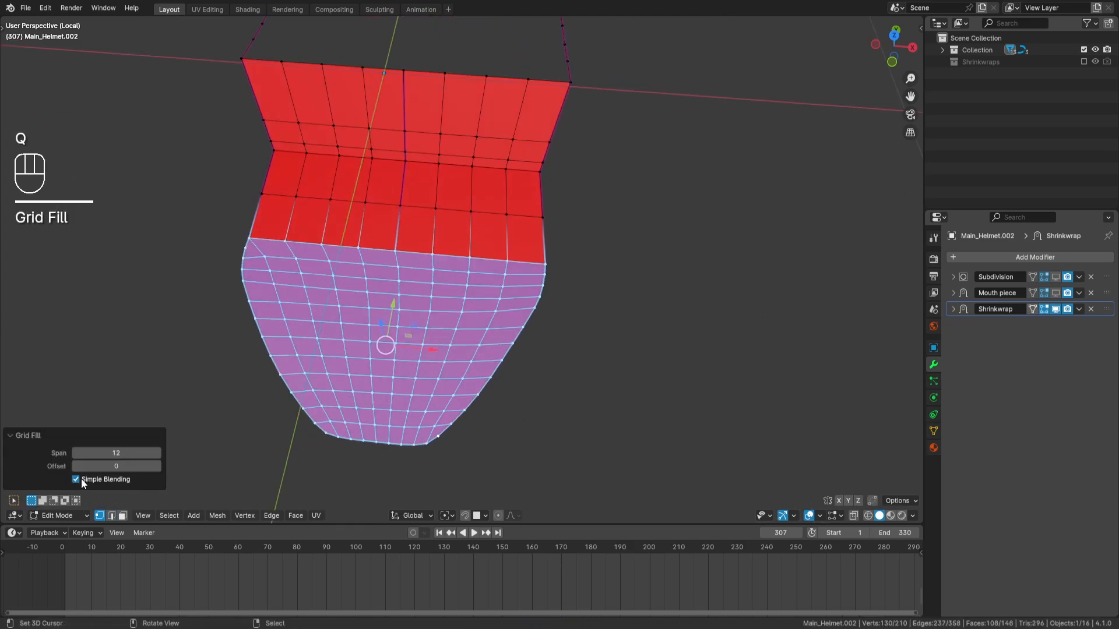
click(78, 467)
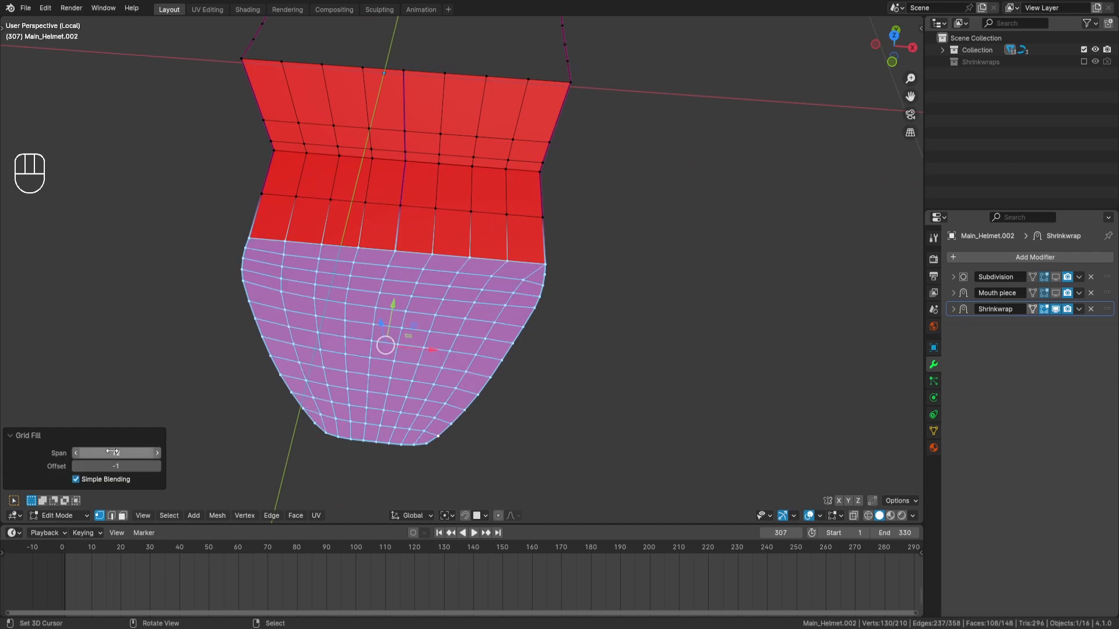
click(78, 453)
click(156, 454)
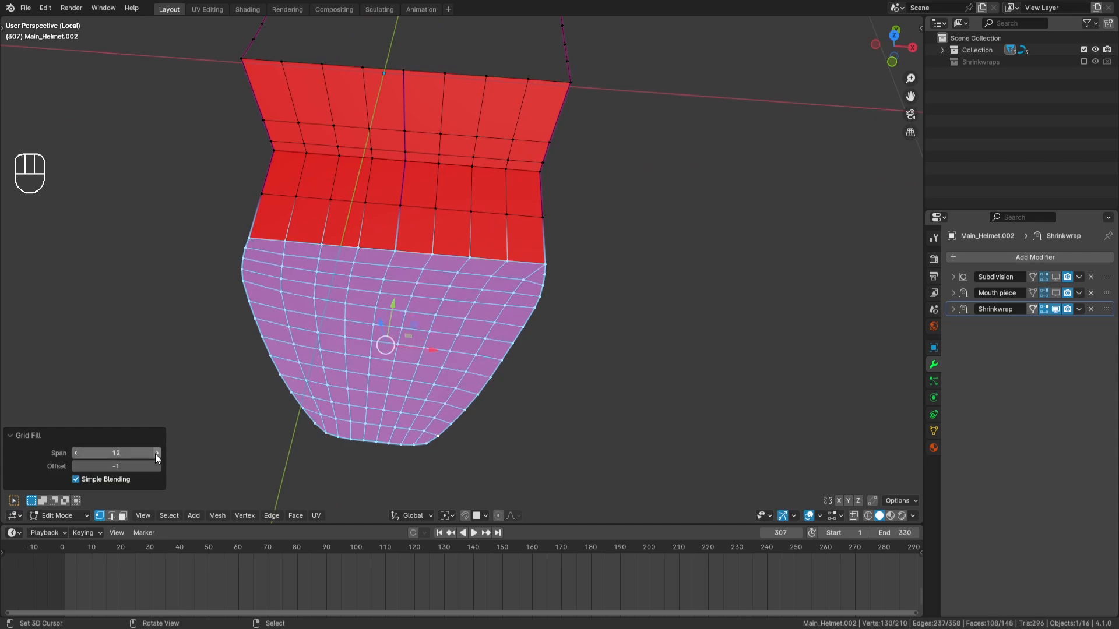
click(156, 454)
middle_drag(397, 451, 471, 373)
click(54, 437)
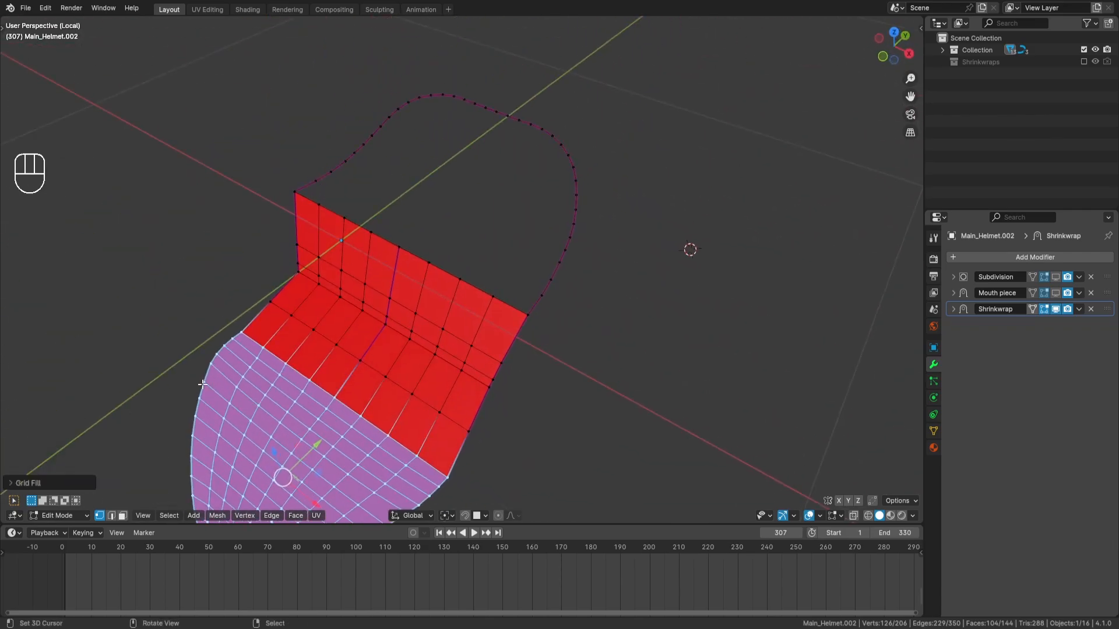
Step: Fill the rounded opening on the strip's other side with Grid Fill, using its full boundary loop
middle_drag(343, 317, 397, 370)
key(a)
key(a)
alt+right_click(423, 320)
alt+shift+click(450, 179)
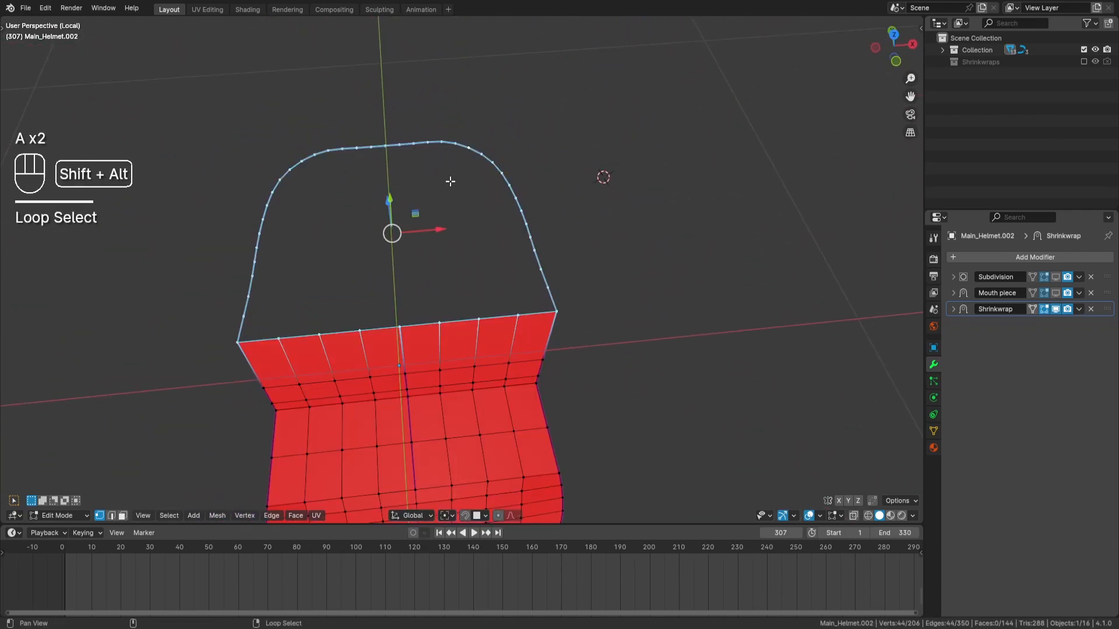
key(q)
click(649, 226)
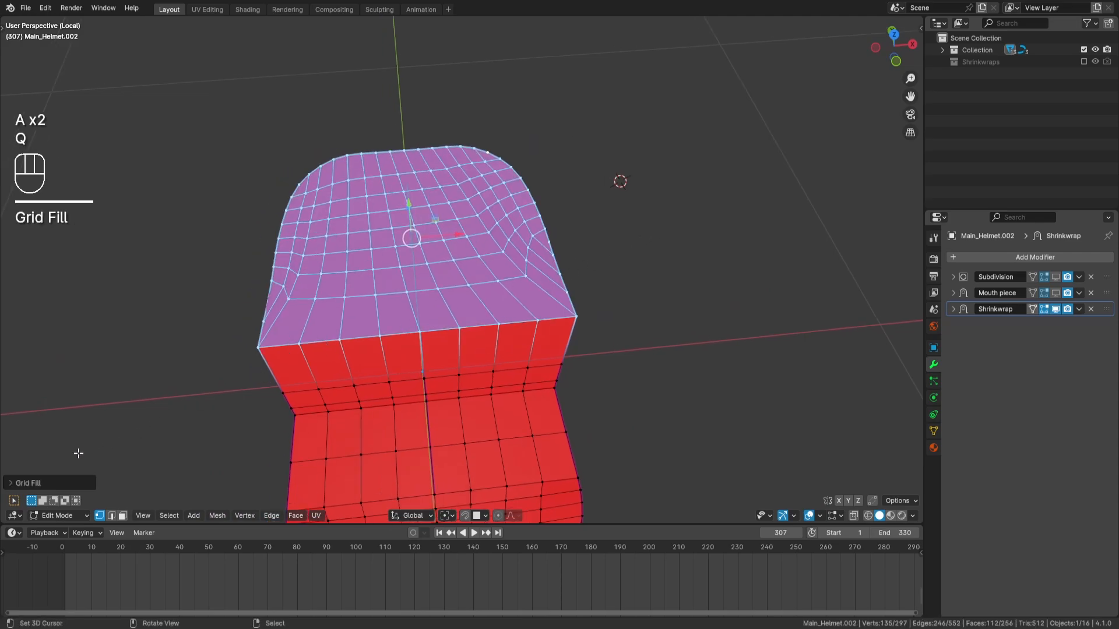
Step: Try a span of 14 with an offset of -1 for the rounded opening's grid fill
click(64, 483)
click(159, 453)
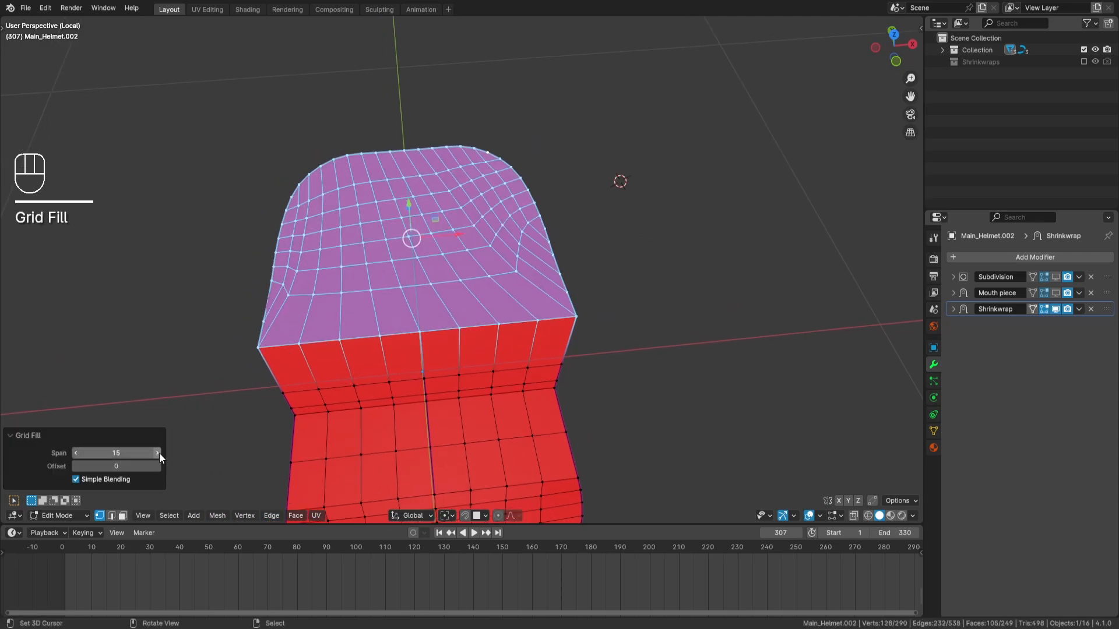
click(77, 454)
click(159, 465)
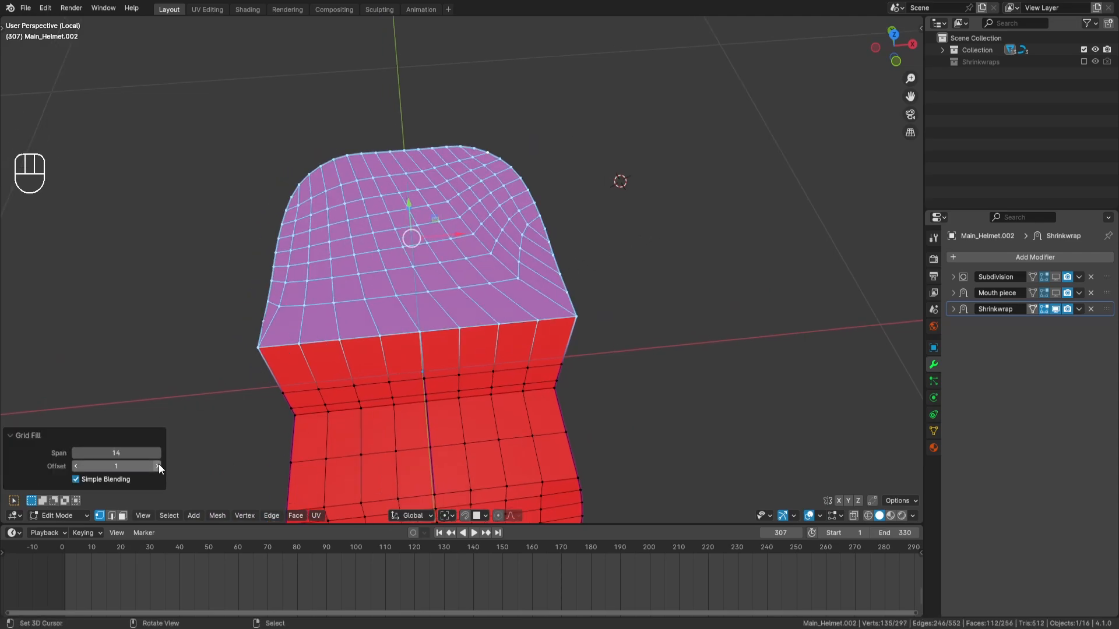
click(74, 467)
click(74, 467)
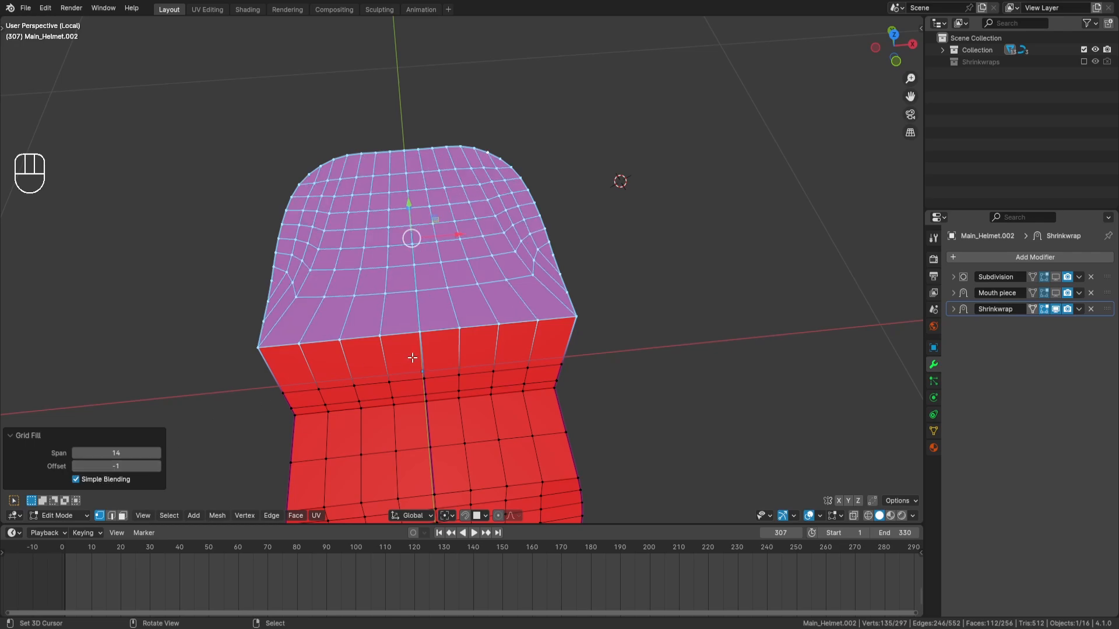
middle_drag(527, 296, 498, 321)
scroll(517, 333, up, 2)
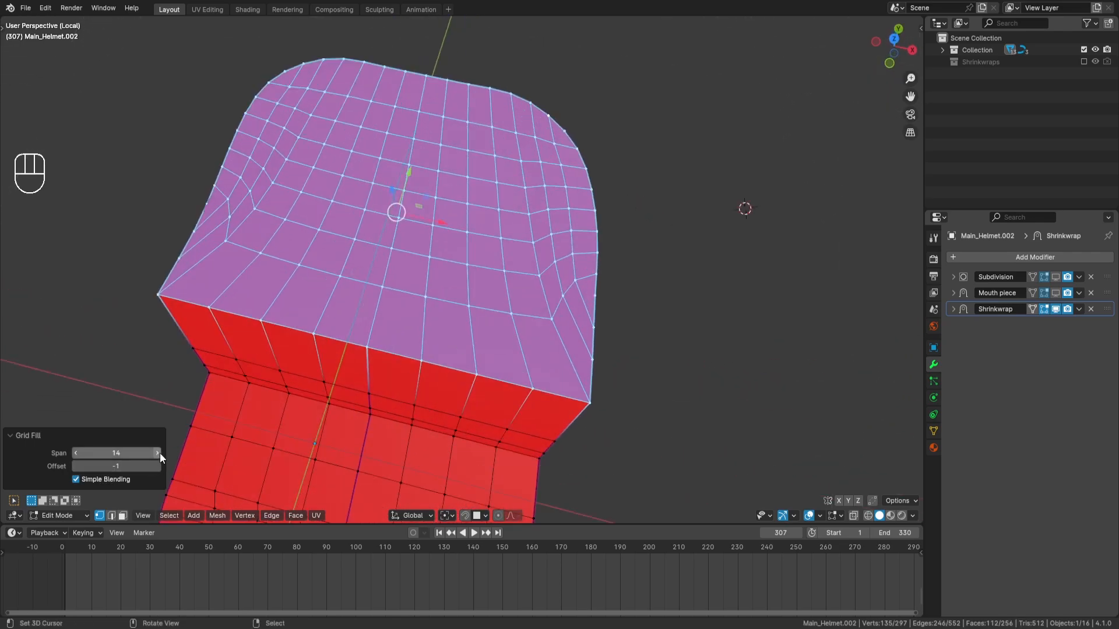
Step: Try spans from 21 down to 12 for the rounded grid fill, keeping the offset at -1
click(158, 453)
click(158, 453)
click(159, 453)
drag(159, 453, 175, 453)
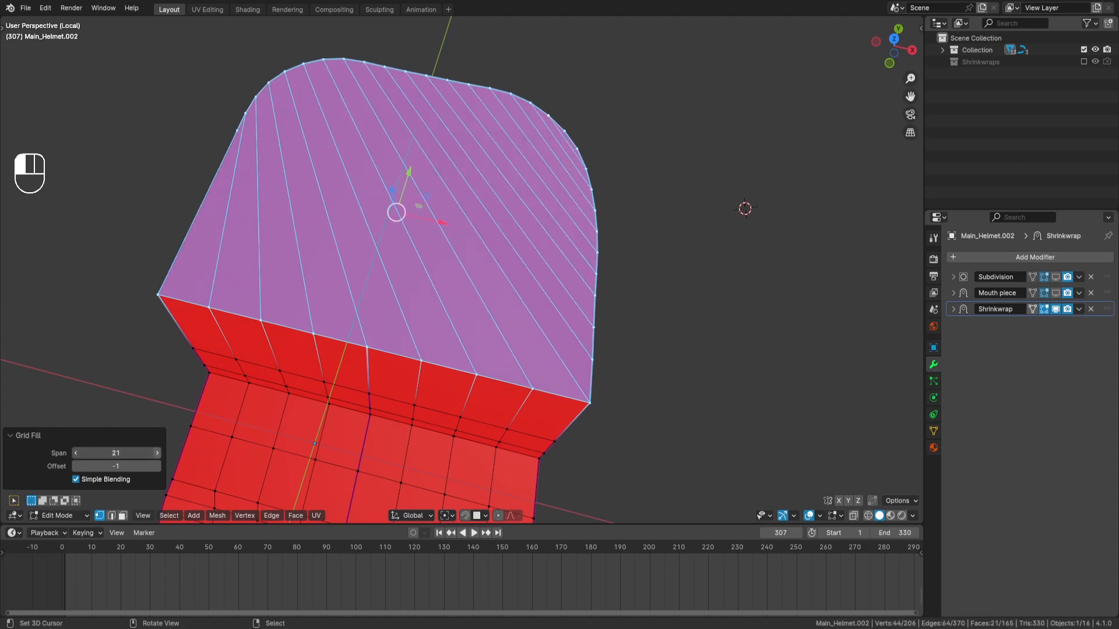
click(77, 452)
click(78, 453)
click(78, 452)
click(78, 452)
click(77, 453)
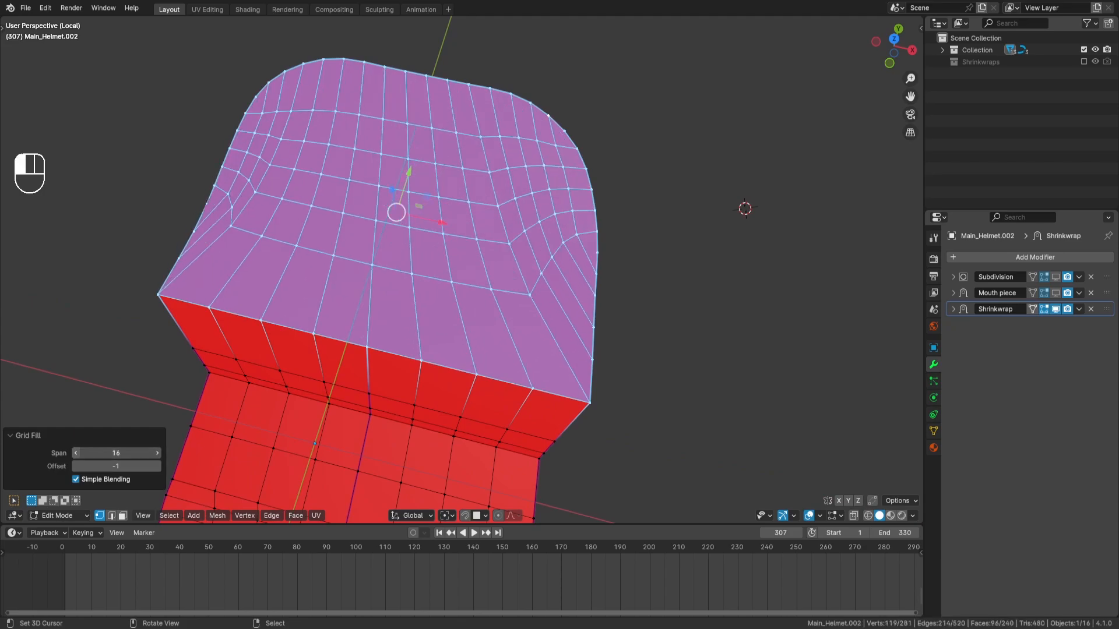
click(77, 452)
click(78, 452)
click(76, 453)
click(76, 453)
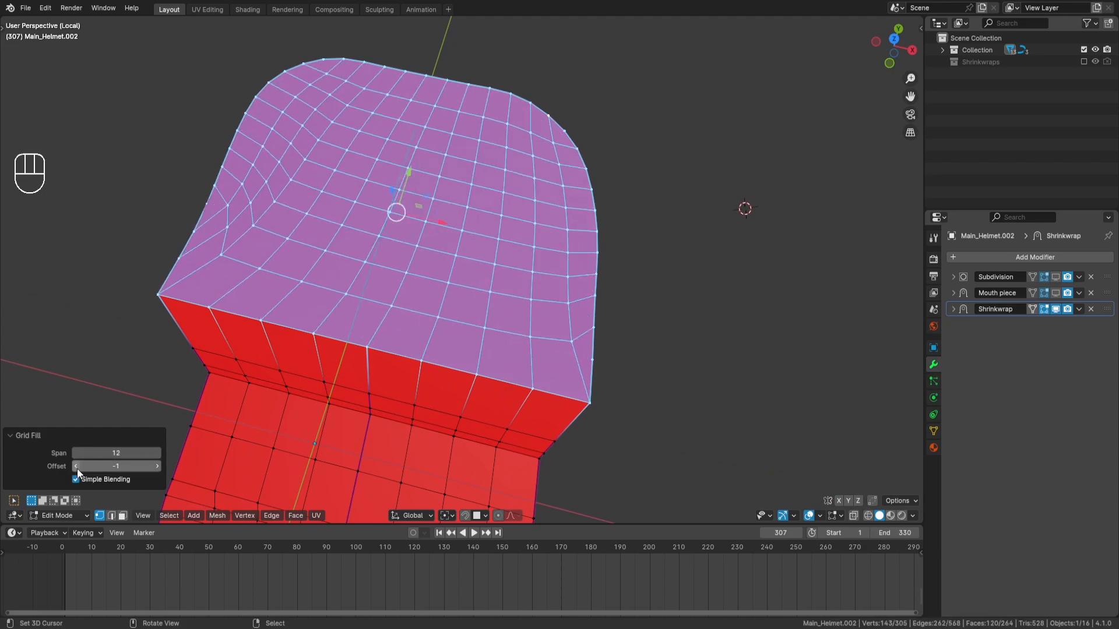
Step: Try offsets of 0 and 1 on the rounded grid fill while reducing its span to 10
click(77, 467)
click(156, 467)
click(156, 467)
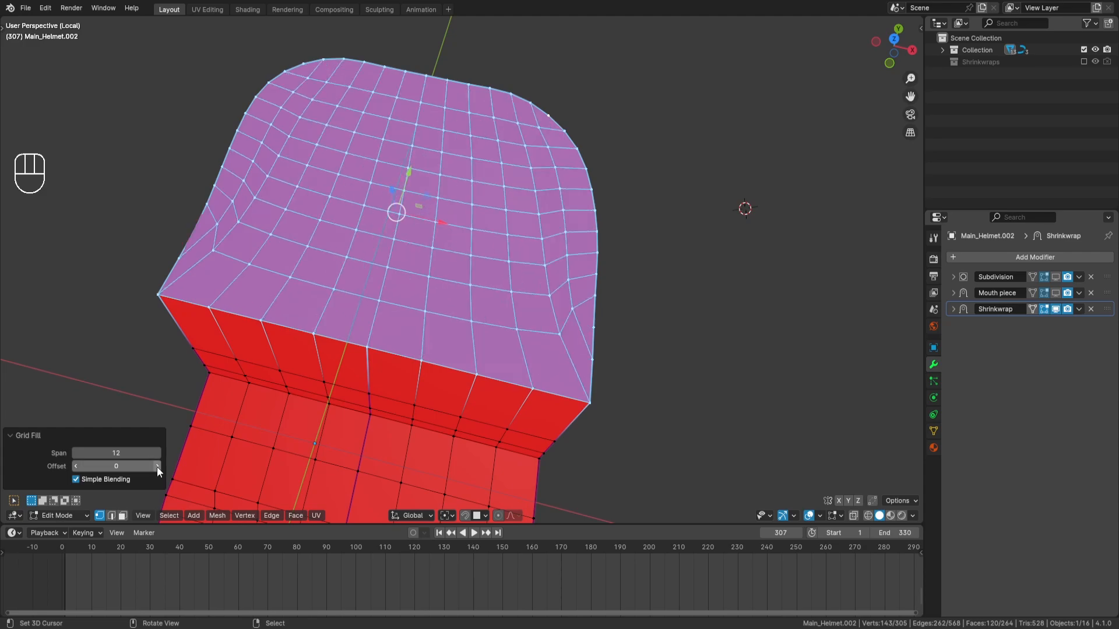
click(157, 467)
click(76, 467)
click(75, 453)
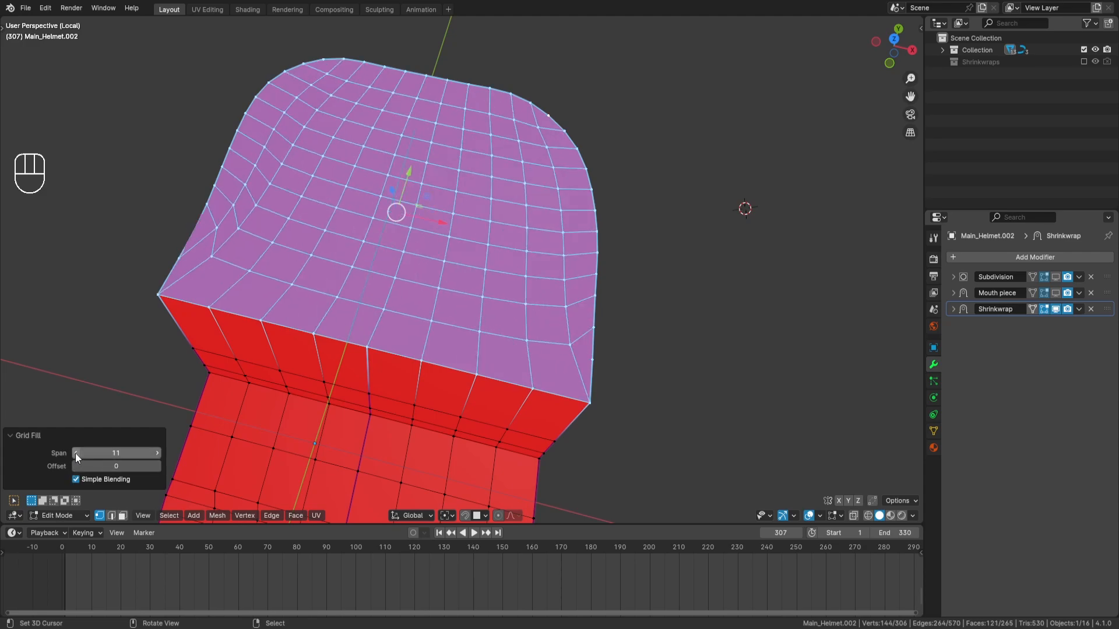
click(76, 466)
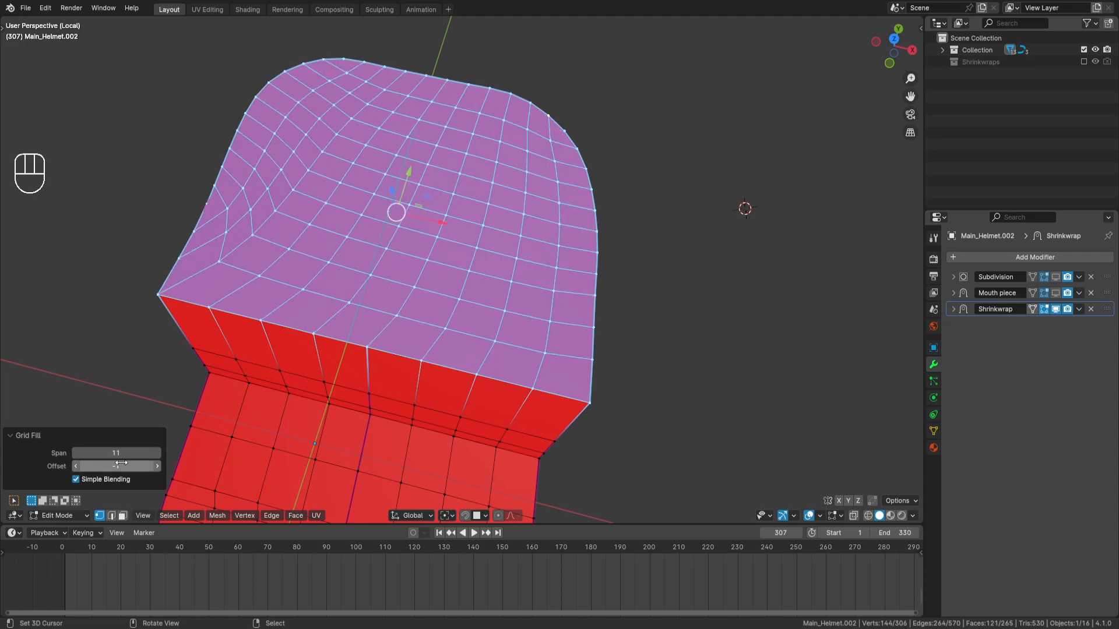
click(156, 466)
click(157, 466)
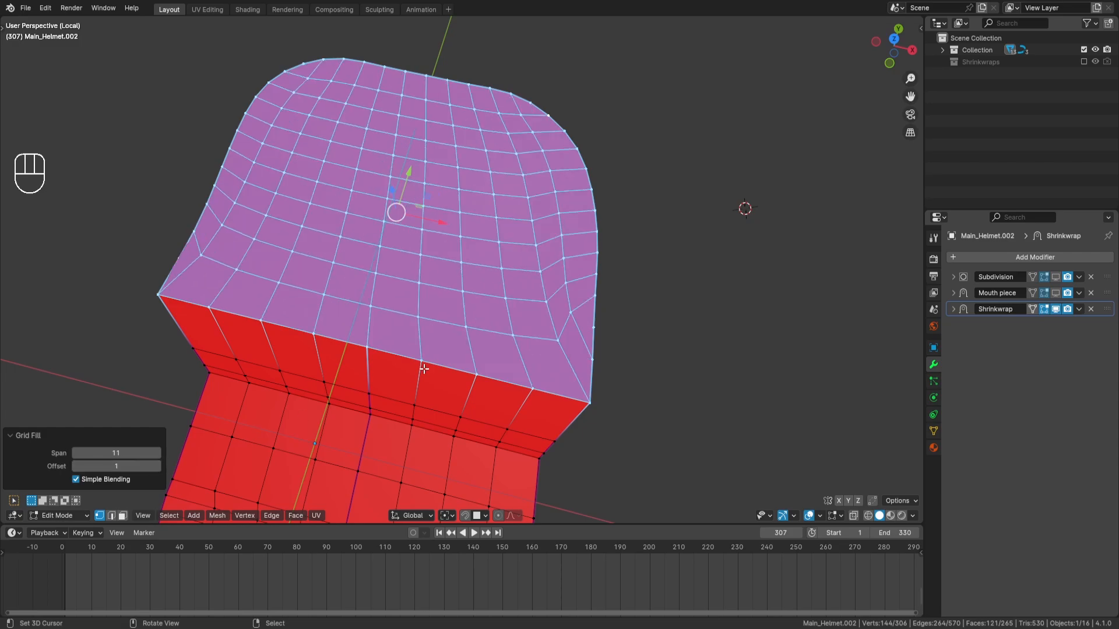
click(76, 453)
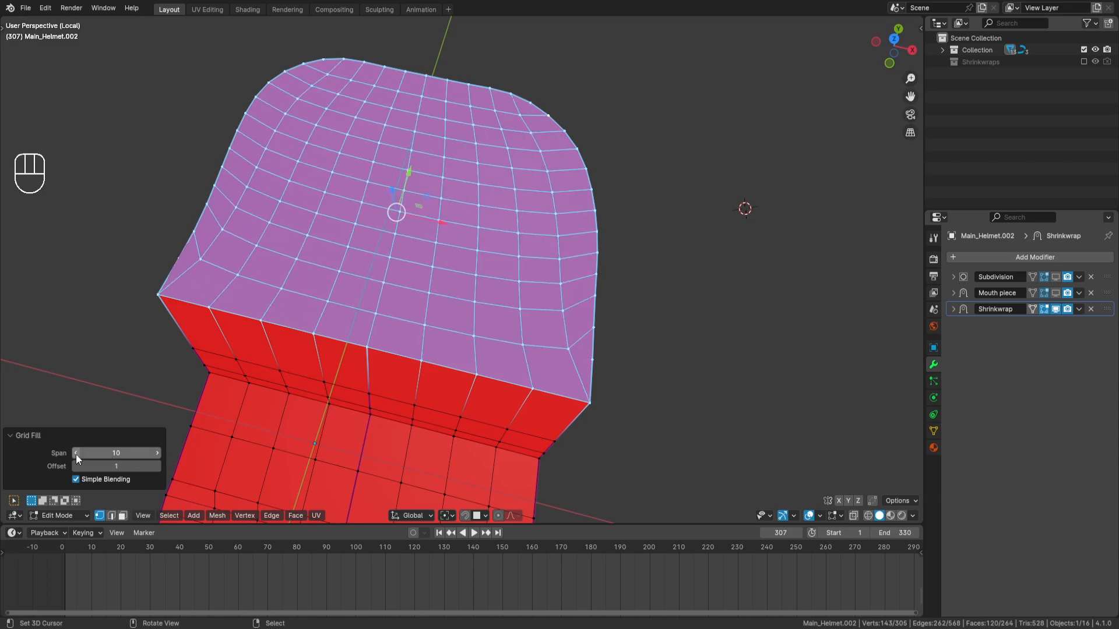
Step: Set the rounded grid fill's span to 8 and its offset to 2 to align it with the strip
middle_drag(586, 349, 482, 360)
middle_drag(513, 394, 459, 351)
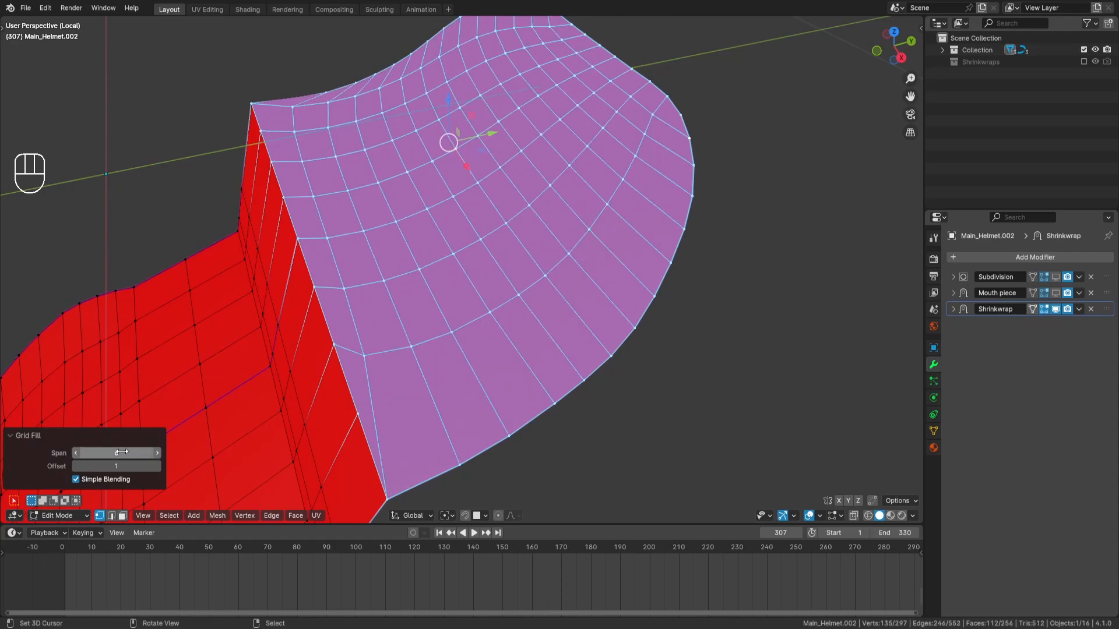
click(75, 453)
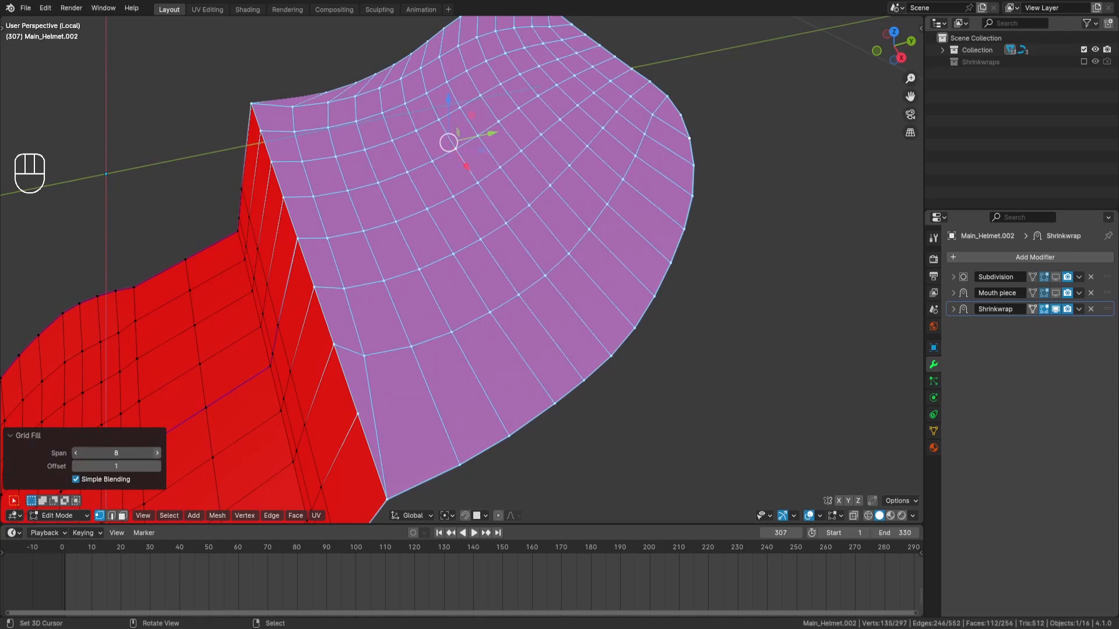
click(82, 453)
middle_drag(335, 353, 346, 346)
click(73, 470)
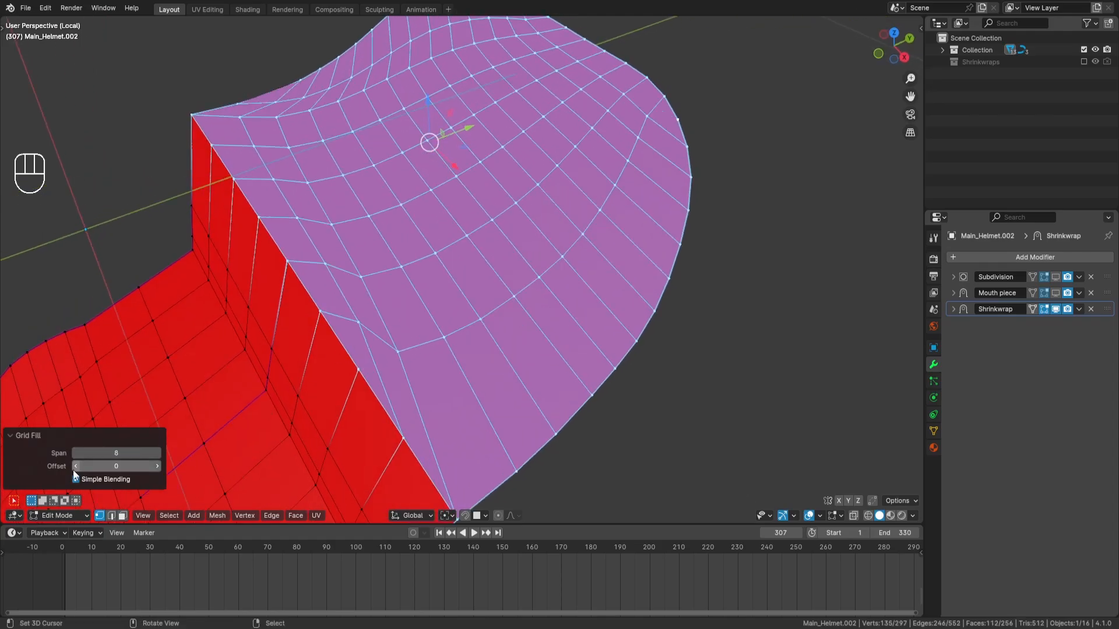
click(160, 466)
click(160, 467)
scroll(418, 353, down, 2)
middle_drag(418, 354, 432, 355)
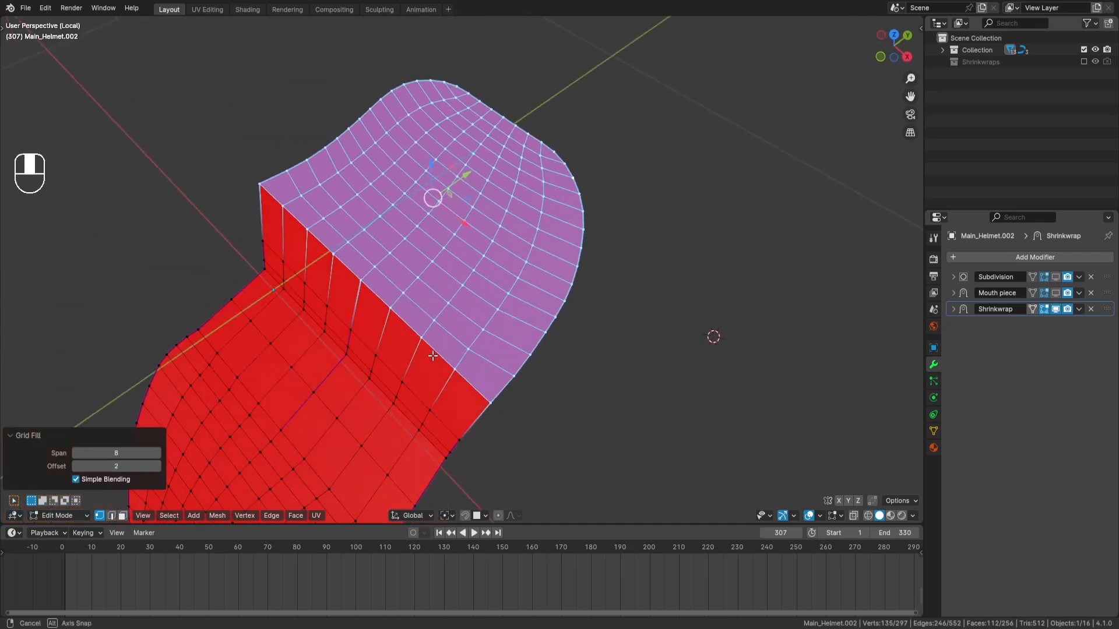
scroll(619, 362, down, 2)
Step: Remove the crease from the surface's lengthwise centre edge loop with a factor of -1 and clear the selection
right_click(618, 362)
middle_drag(619, 362, 476, 319)
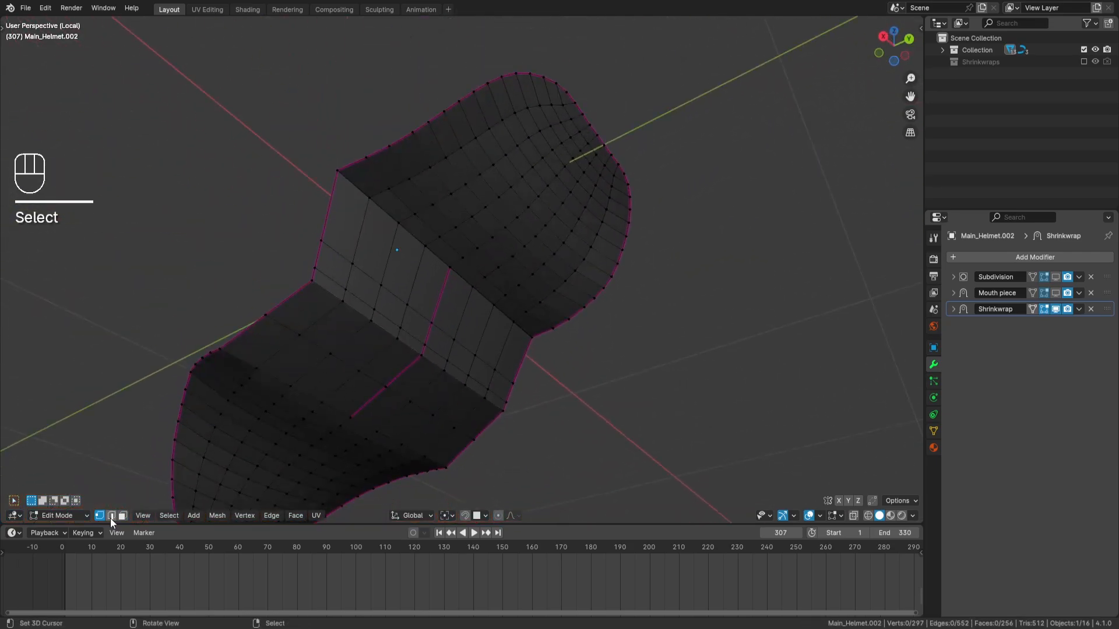
alt+click(403, 379)
key(shift+e)
key(KP_Subtract)
key(KP_1)
key(Return)
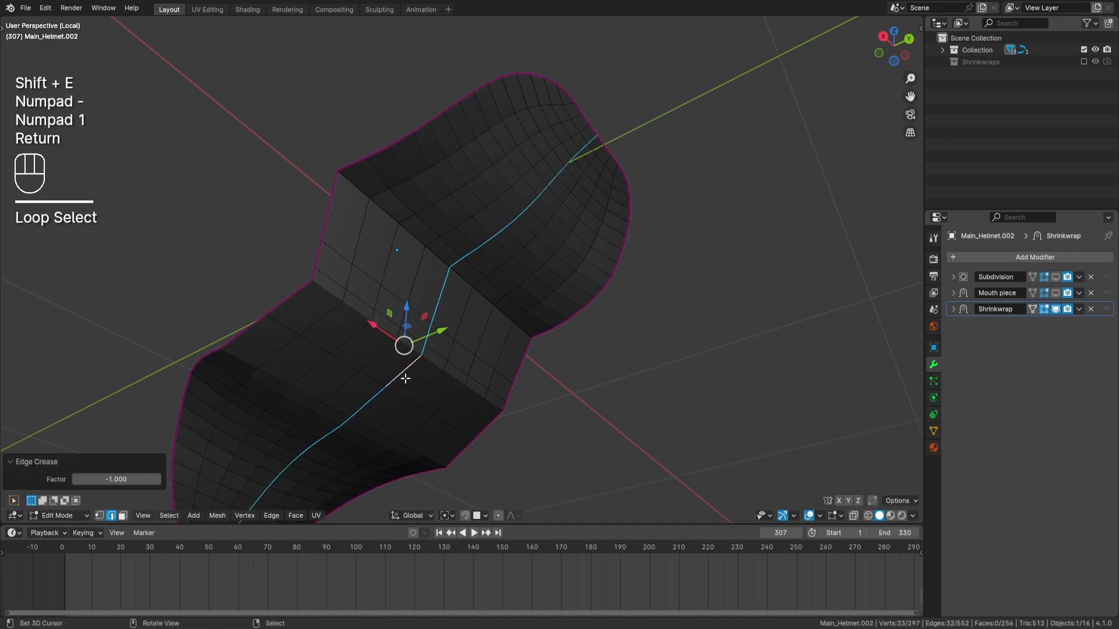
key(a)
key(a)
Step: Crease the two crosswise edge loops at the sharp folds of the surface's middle and clear the selection
alt+shift+click(364, 182)
alt+shift+click(327, 292)
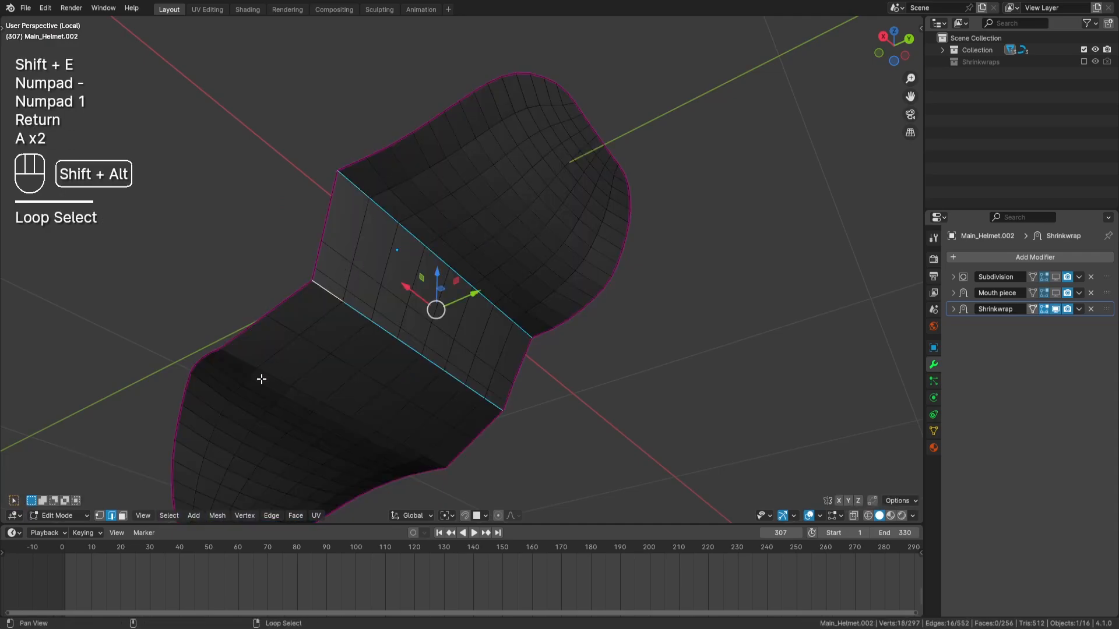
middle_drag(260, 380, 401, 341)
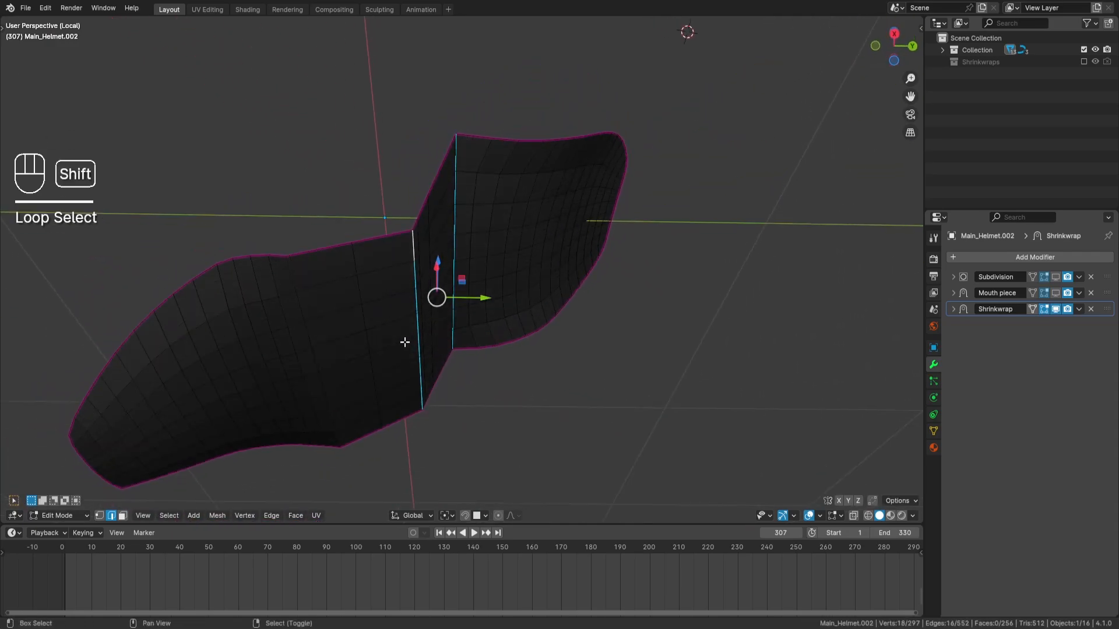
key(shift+e)
key(KP_5)
key(KP_5)
key(Return)
key(a)
key(a)
Step: Apply smooth shading to the surface in object mode and return to editing its mesh
key(Tab)
middle_drag(487, 335, 700, 299)
key(q)
click(592, 286)
key(Tab)
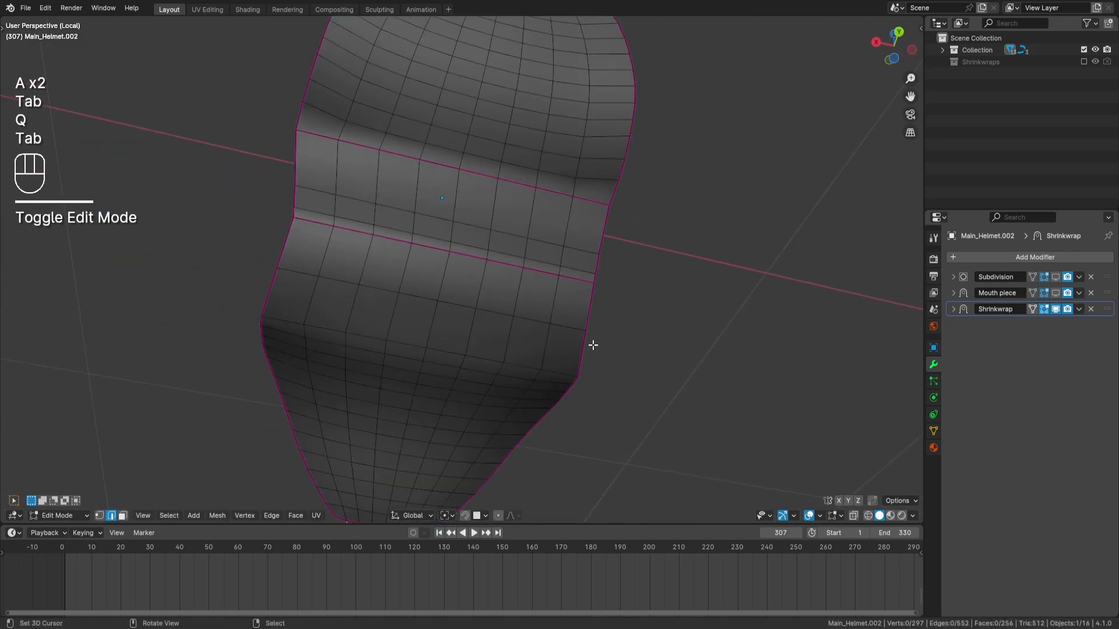
Step: Delete all faces on the surface's negative X half from the top view
scroll(593, 345, down, 2)
key(KP_7)
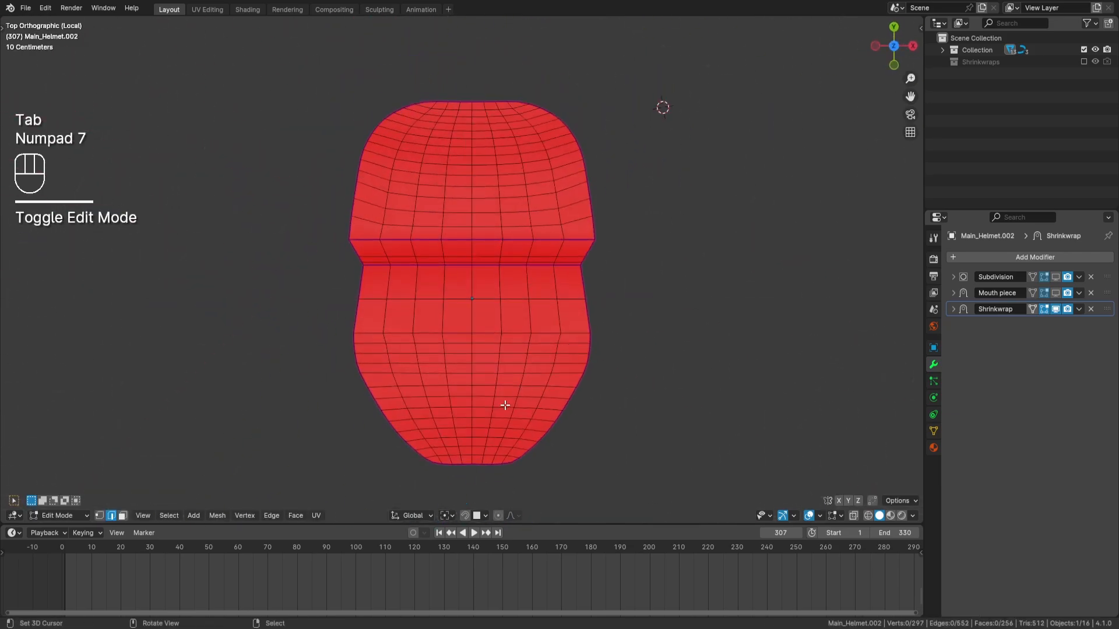
click(123, 517)
key(z)
click(393, 328)
mouse_move(330, 98)
mouse_down()
mouse_move(429, 462)
mouse_move(466, 500)
mouse_up()
key(z)
click(639, 262)
key(x)
click(624, 289)
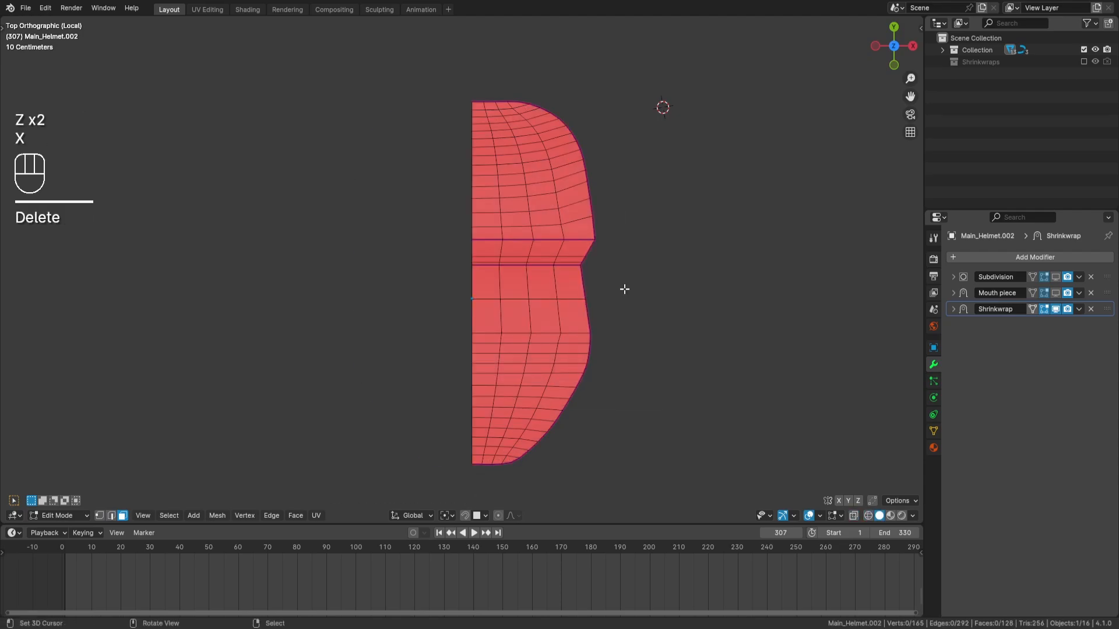
Step: Leave mesh editing with solid viewport shading and select the remaining half surface as an object
key(a)
key(a)
key(Tab)
key(a)
key(a)
key(z)
click(588, 326)
middle_drag(587, 326, 526, 268)
right_click(526, 269)
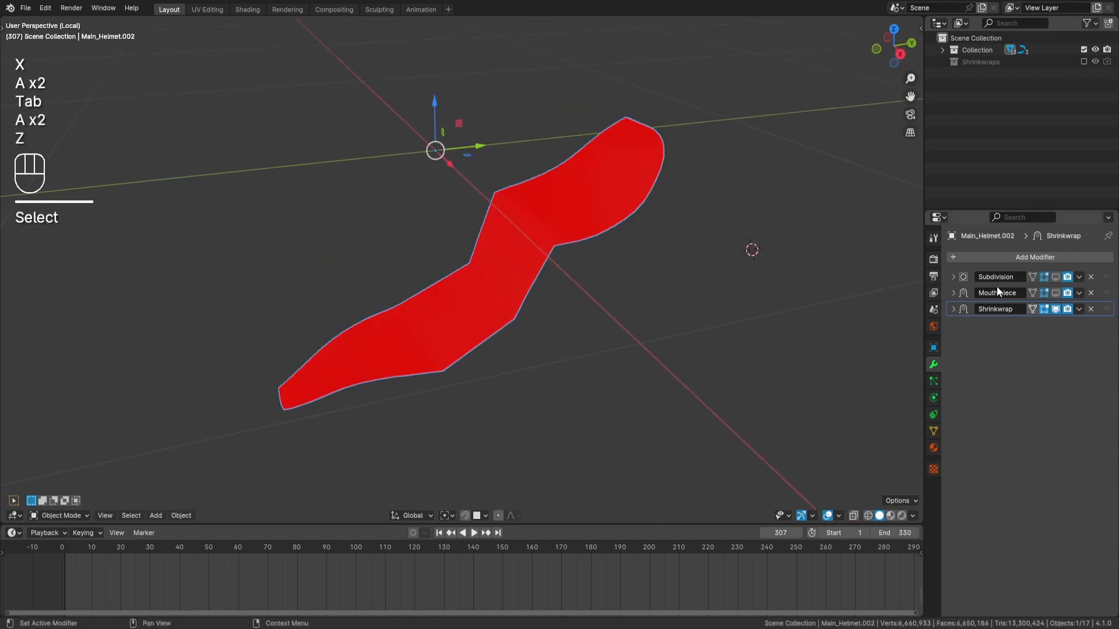
Step: Exit local view and join the half surface into the main helmet so its Mirror modifier completes the underside
middle_drag(901, 290, 921, 279)
key(KP_Divide)
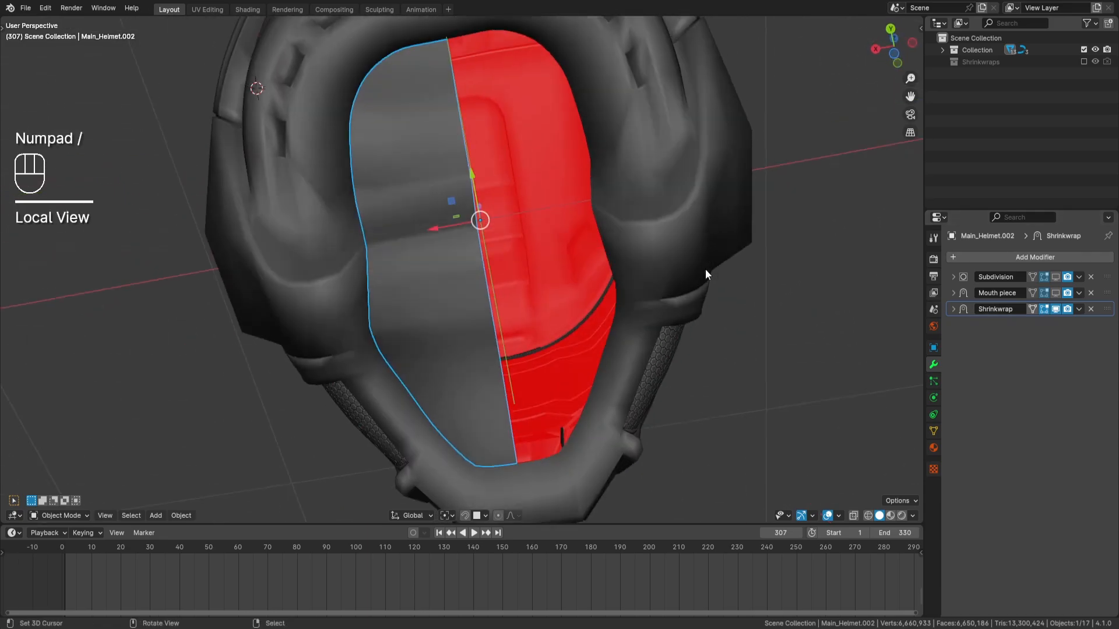
shift+click(322, 301)
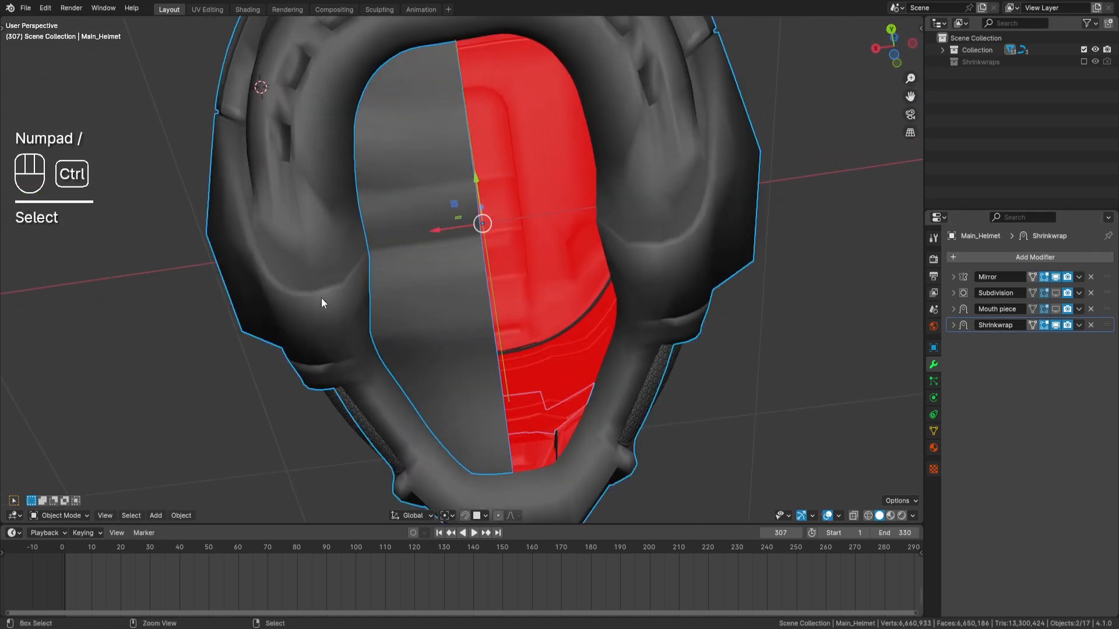
key(ctrl+j)
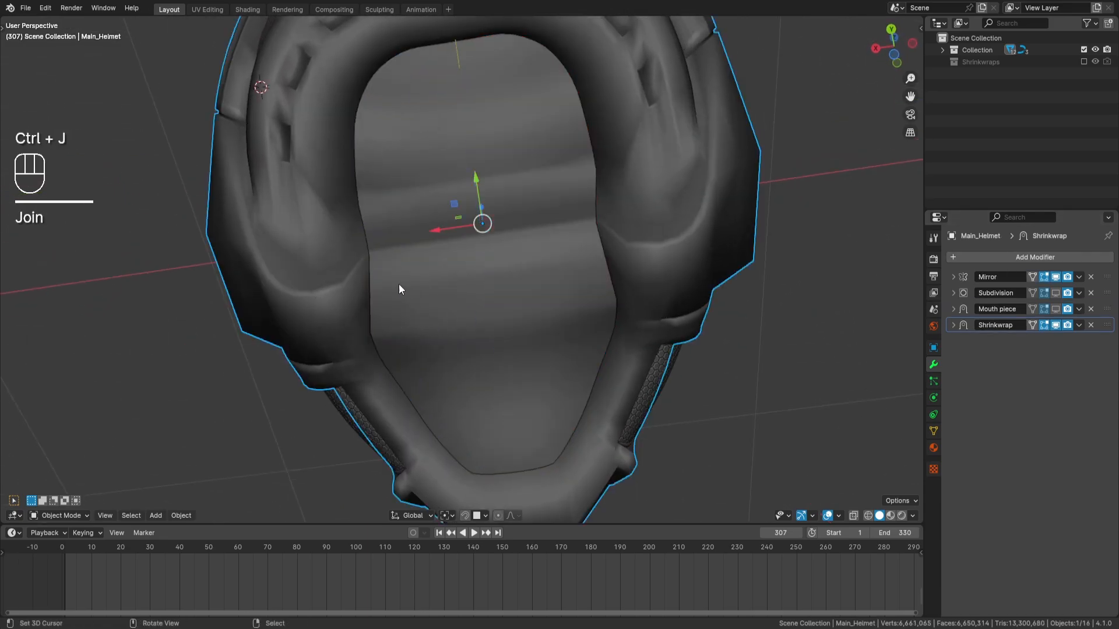
Step: Weld the joined surface to the helmet's rim by merging the selected overlapping vertices by distance, then clear the mesh selection
key(Tab)
key(a)
key(a)
key(l)
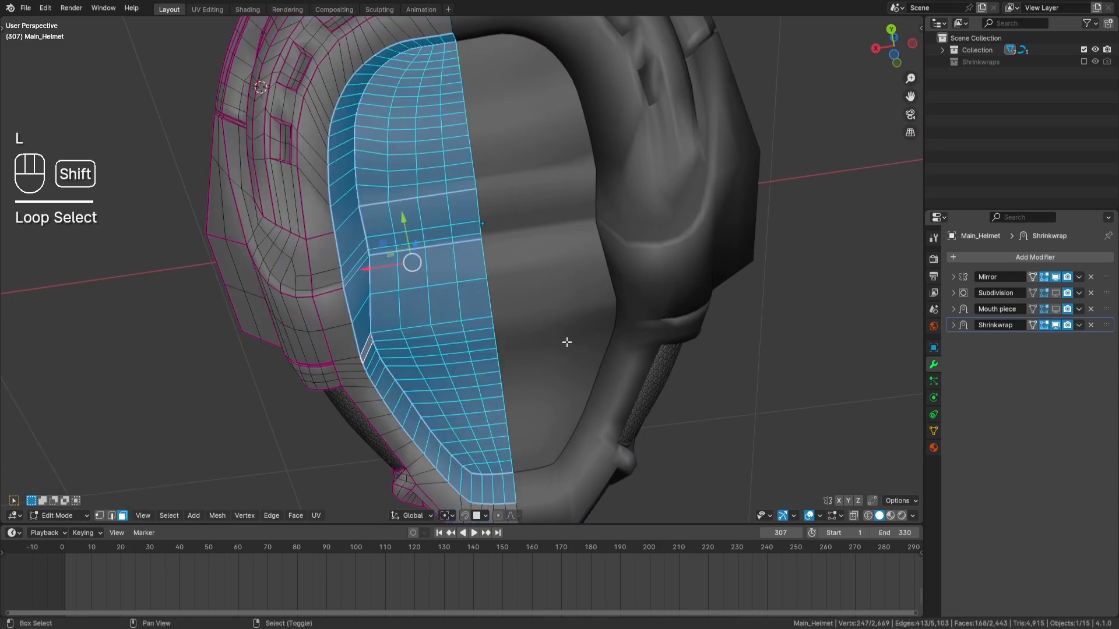
scroll(566, 342, down, 1)
key(q)
click(634, 362)
key(a)
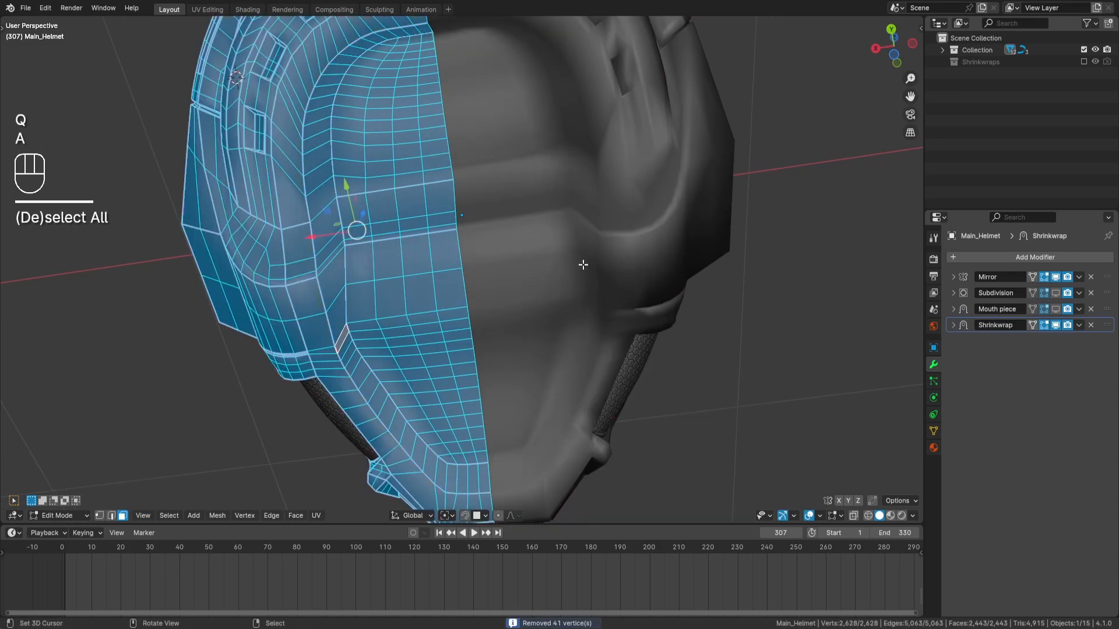
key(a)
middle_drag(583, 265, 582, 281)
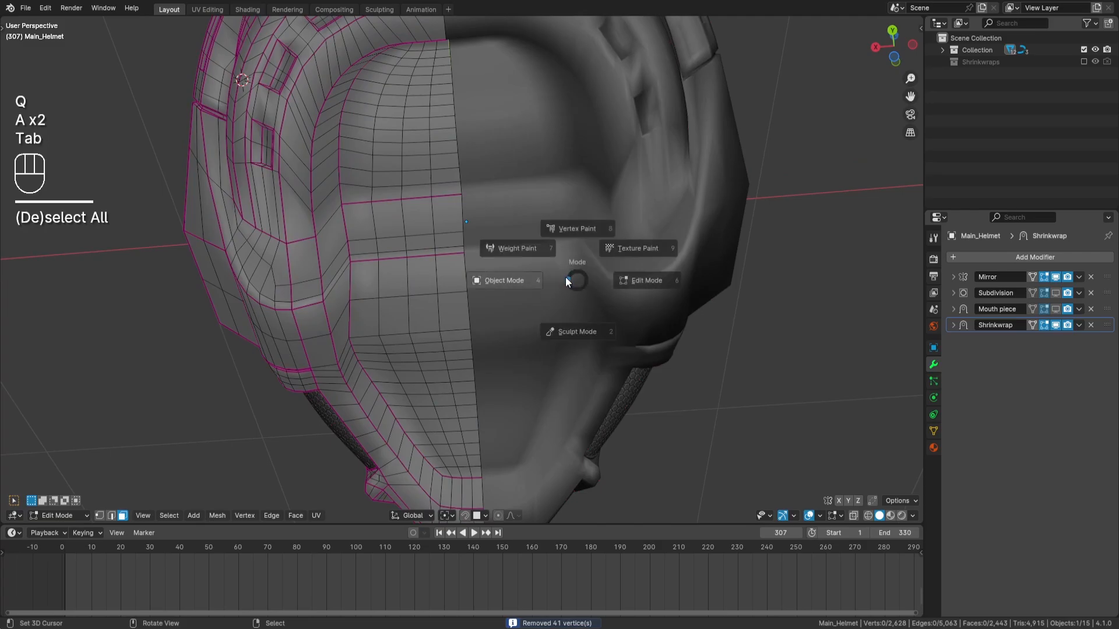
Step: Return to object mode and turn on the viewport display of the helmet's Subdivision modifier
click(515, 278)
click(1058, 295)
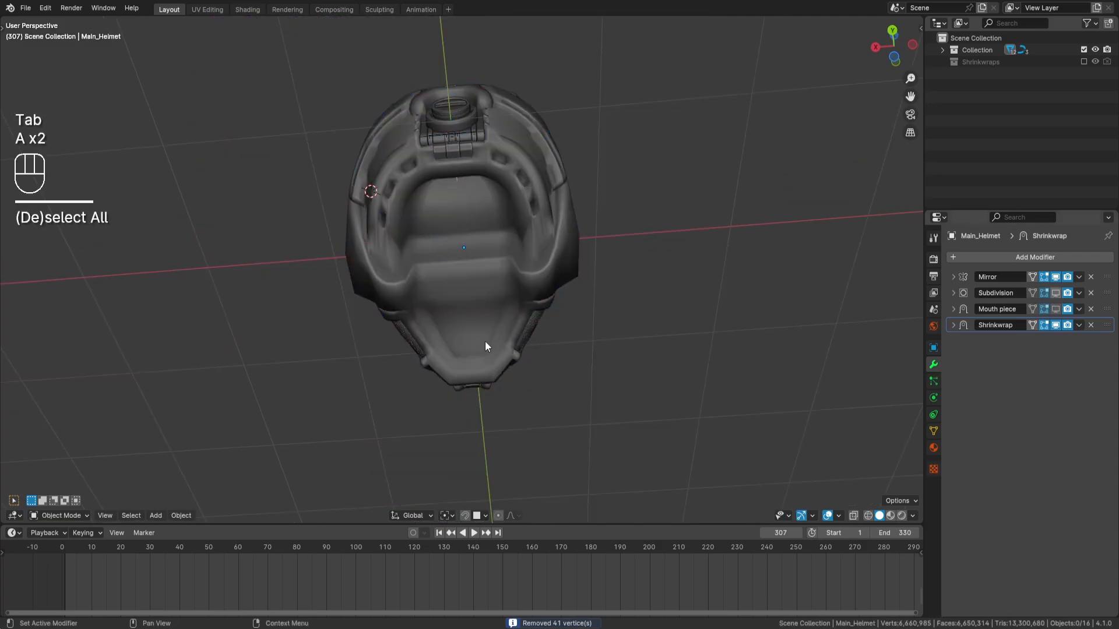
middle_drag(485, 341, 492, 295)
scroll(500, 301, up, 4)
right_click(495, 293)
Step: Move a single vertex of the main helmet's shell near the curved crease outward along its normal, using the Normal transform orientation
key(Tab)
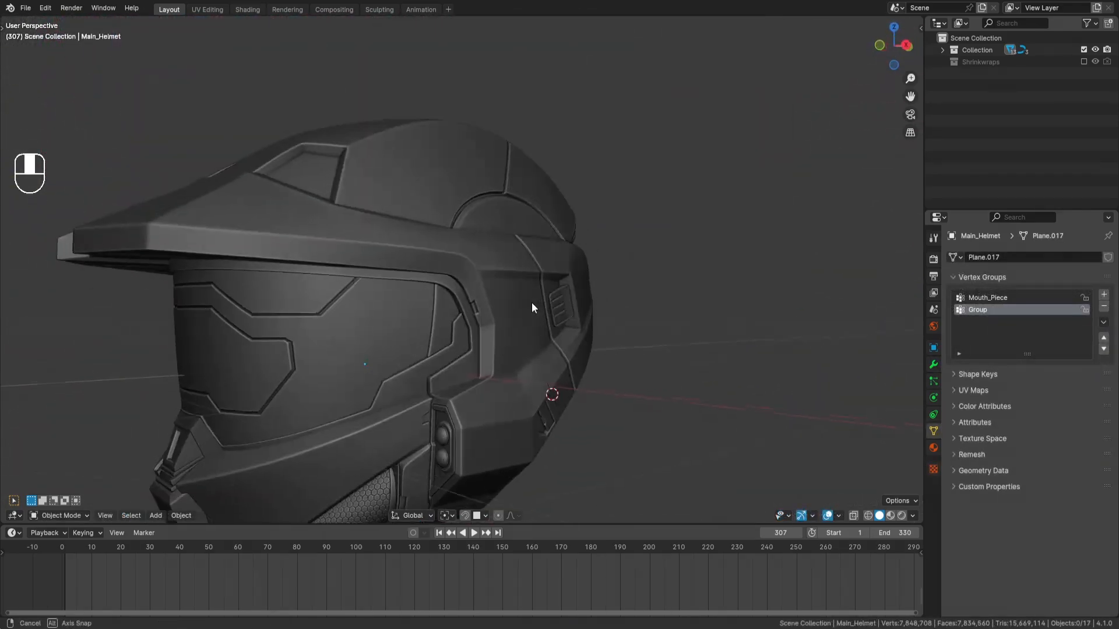
middle_drag(531, 303, 414, 269)
click(415, 268)
key(Tab)
middle_drag(535, 248, 453, 352)
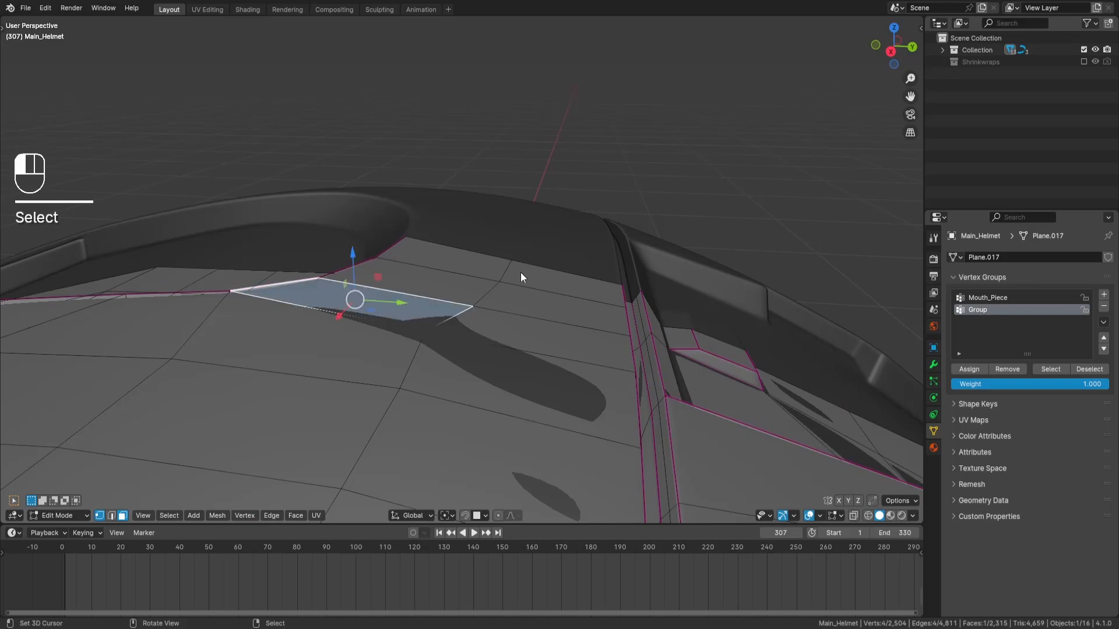
key(1)
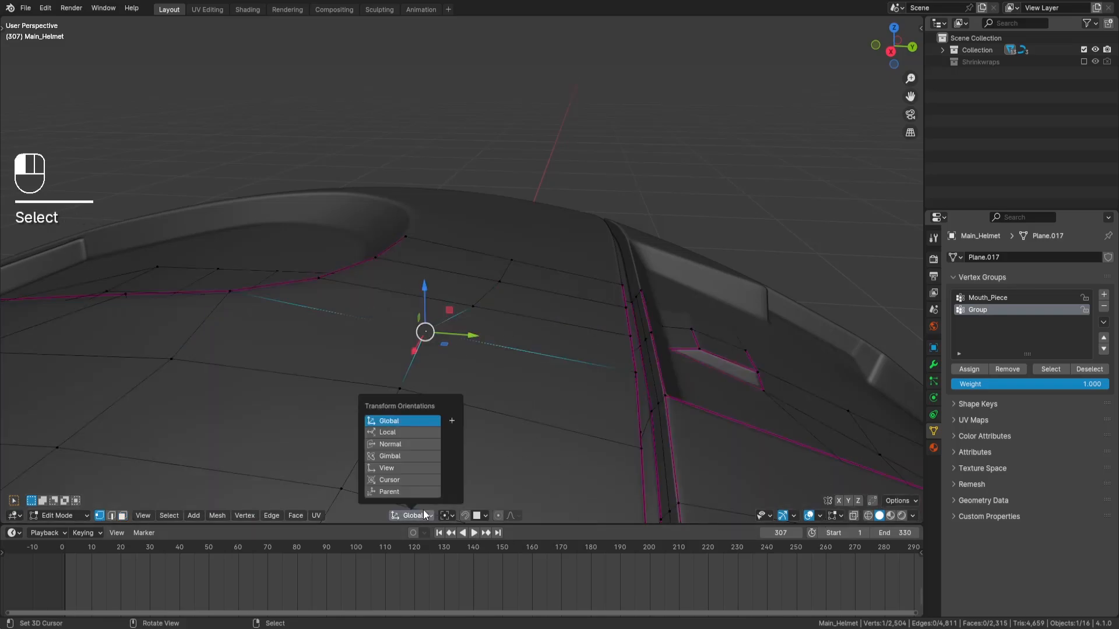
middle_drag(738, 479, 744, 479)
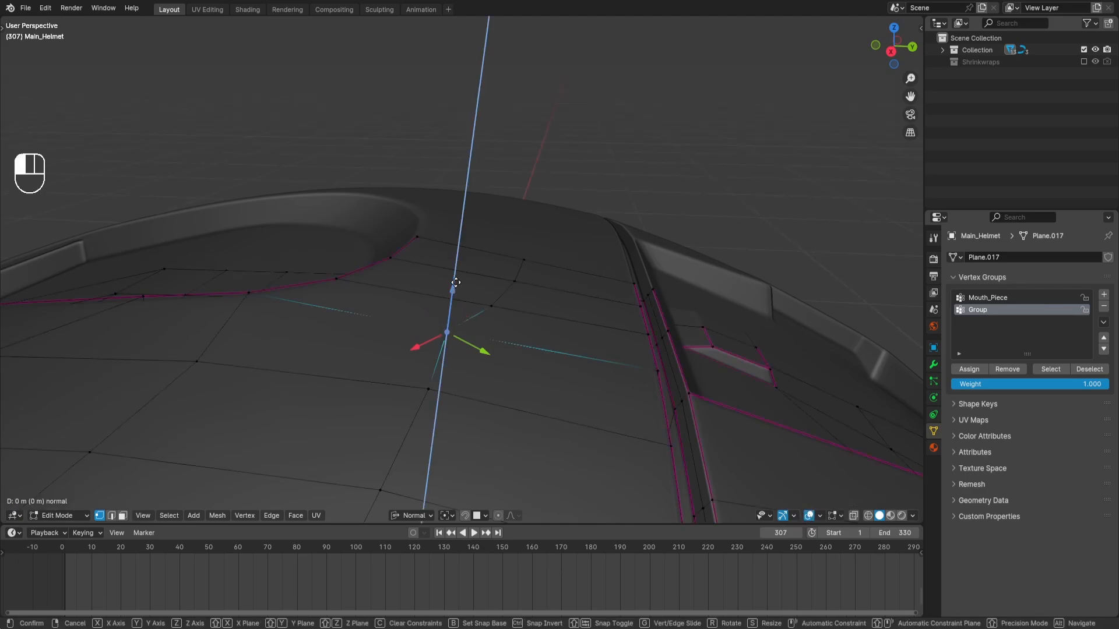
click(456, 275)
scroll(583, 305, down, 4)
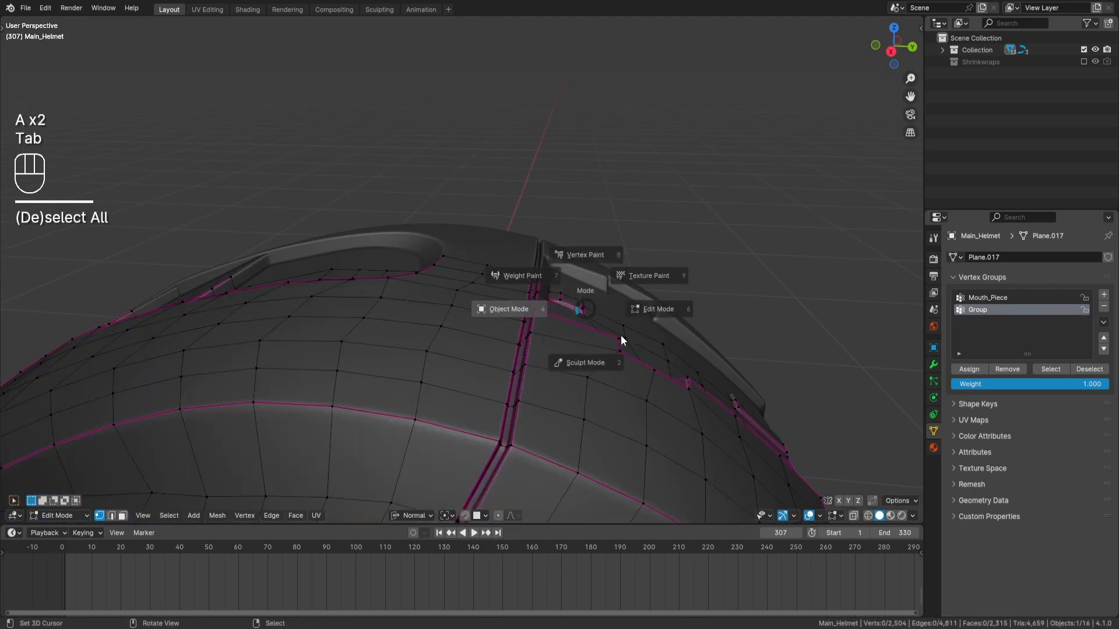
key(Tab)
Step: Examine the whole helmet in object mode with nothing selected, checking the shell's shading and overall shape
mouse_move(609, 345)
middle_down()
mouse_move(569, 384)
mouse_move(544, 431)
mouse_move(634, 365)
mouse_move(612, 330)
middle_up()
shift+middle_drag(612, 330, 561, 285)
scroll(569, 326, up, 3)
key(a)
key(a)
key(a)
key(KP_Decimal)
key(a)
key(a)
scroll(583, 303, up, 2)
mouse_move(561, 285)
ctrl+middle_down()
mouse_move(564, 261)
mouse_move(563, 286)
ctrl+middle_up()
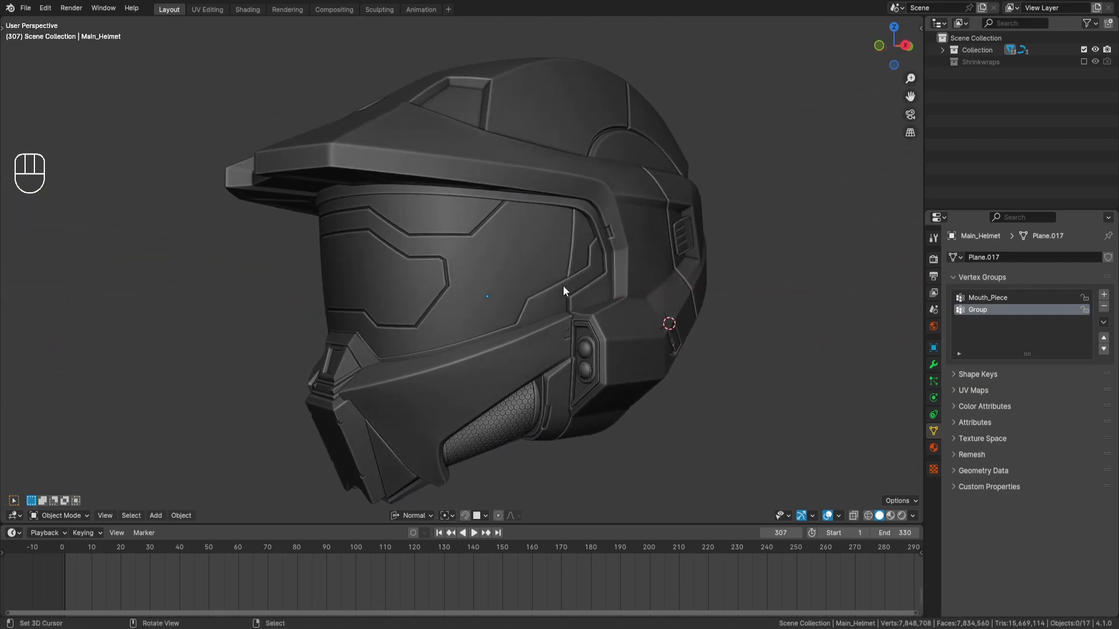